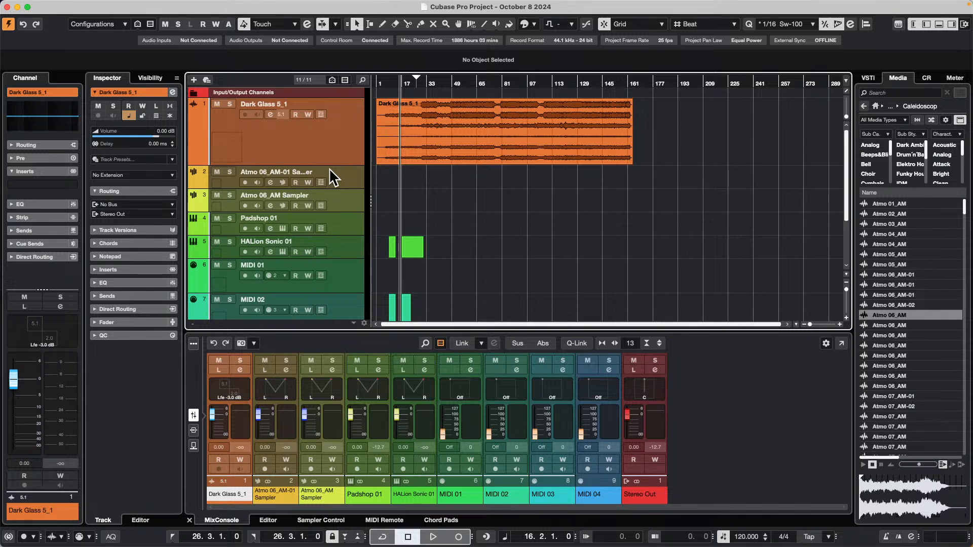
Move the red MIDI 03 event at bar 23 onto the MIDI 02 track, starting at about bar 105.
scroll(448, 217, down, 4)
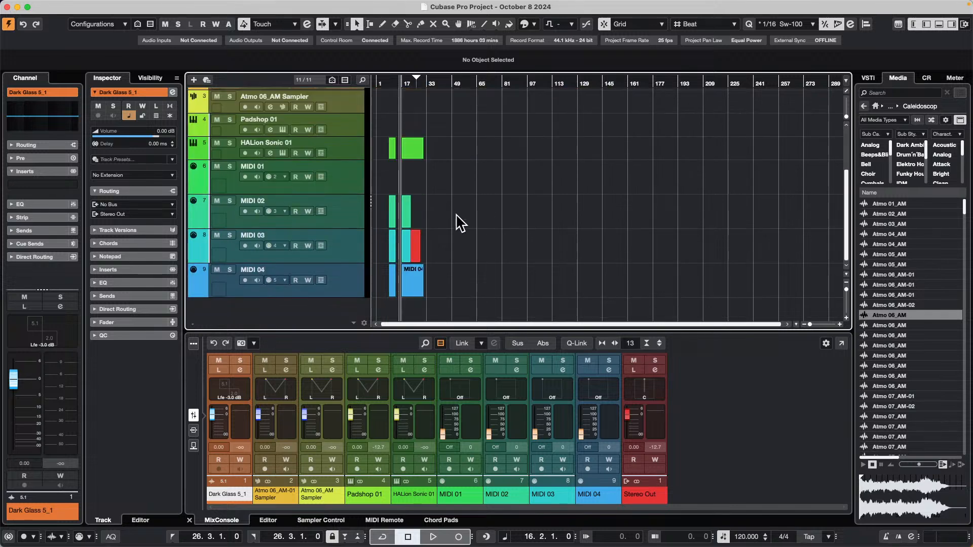
click(417, 253)
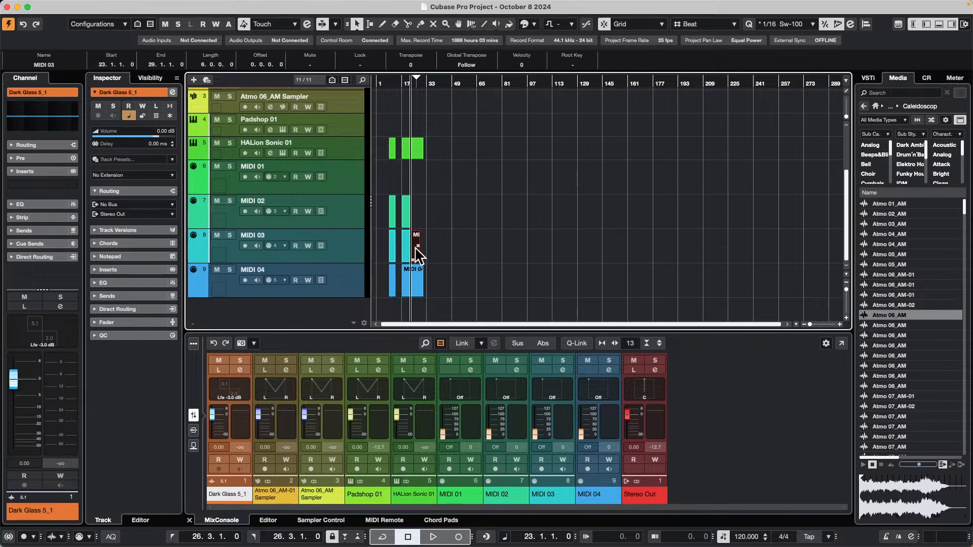
drag(416, 249, 546, 213)
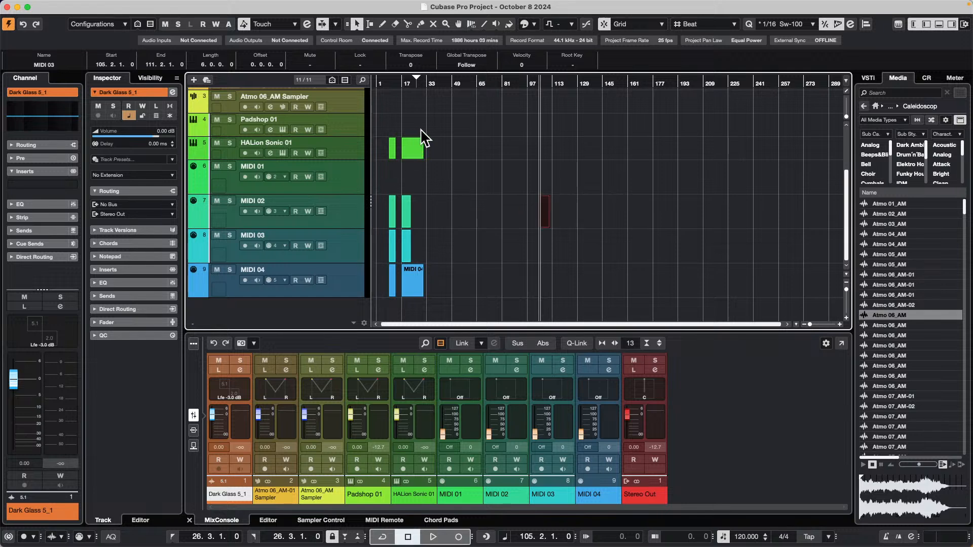
Try repeating the MIDI 02 and MIDI 03 events at bar 17 together with four copies up to bar 47, and undo the repeat.
drag(403, 83, 404, 103)
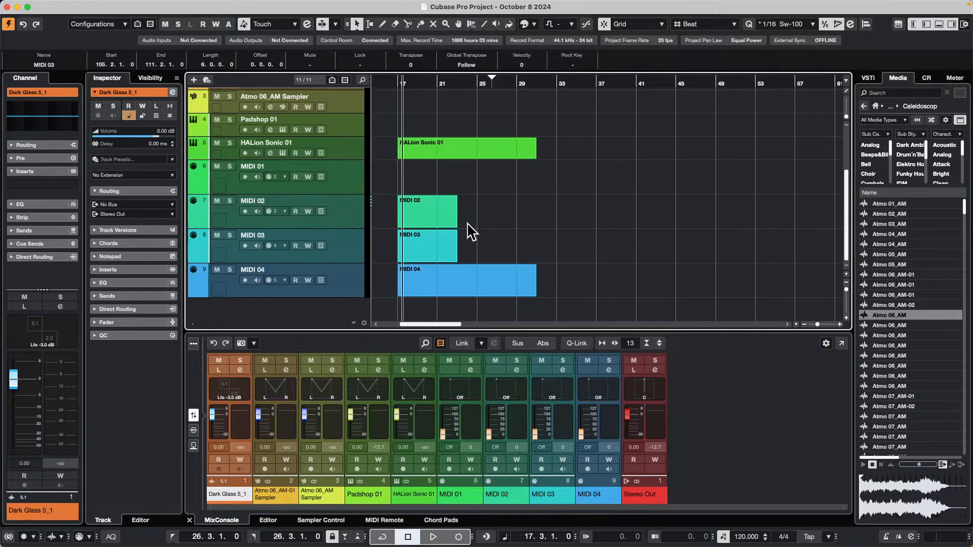
drag(465, 226, 436, 256)
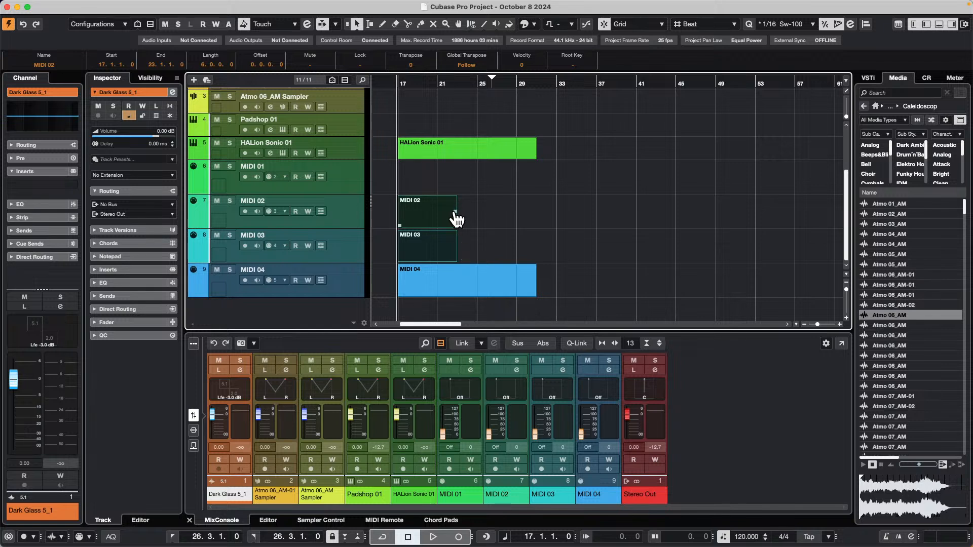
drag(456, 217, 672, 218)
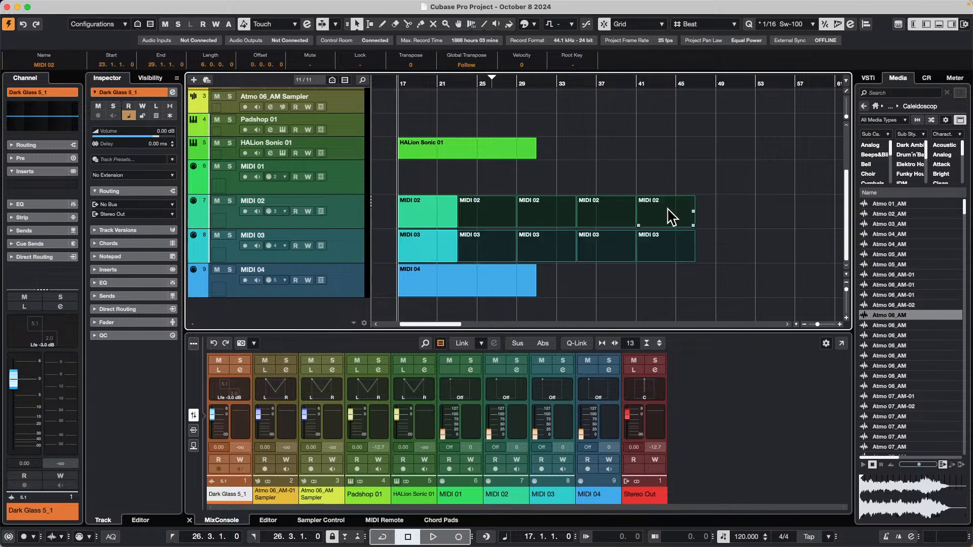
key(super+z)
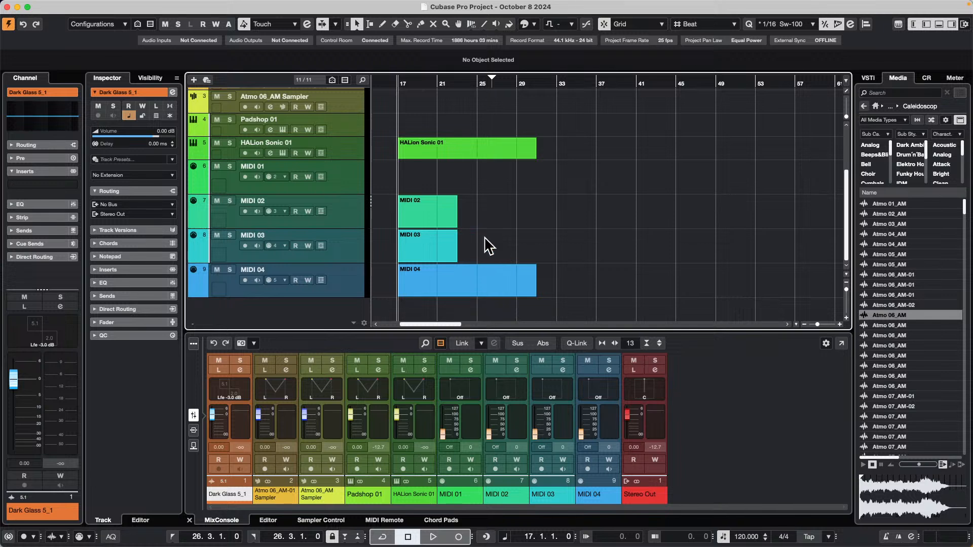
Try filling the MIDI 02 and MIDI 03 tracks with three copies of their bar 17 events up to bar 41, and remove the copies.
drag(479, 226, 446, 241)
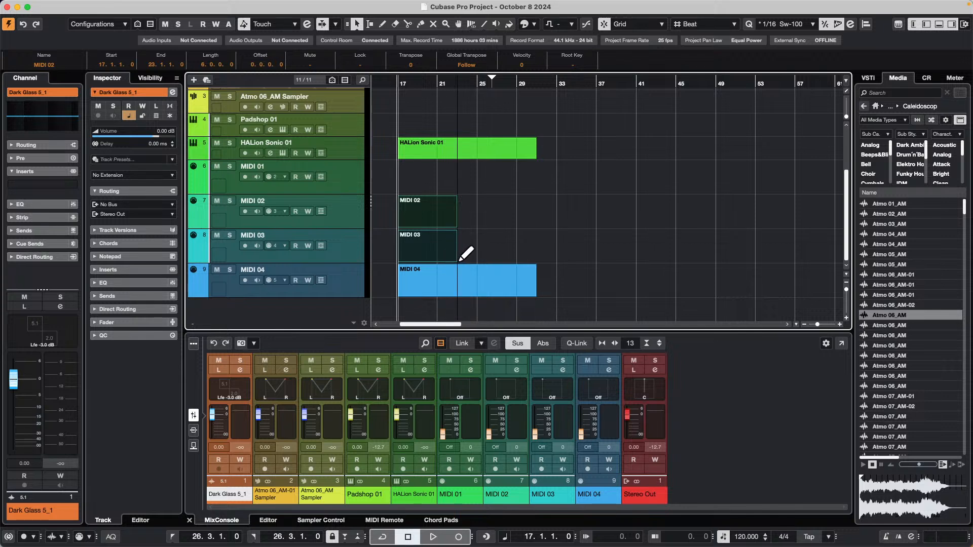
drag(455, 259, 637, 259)
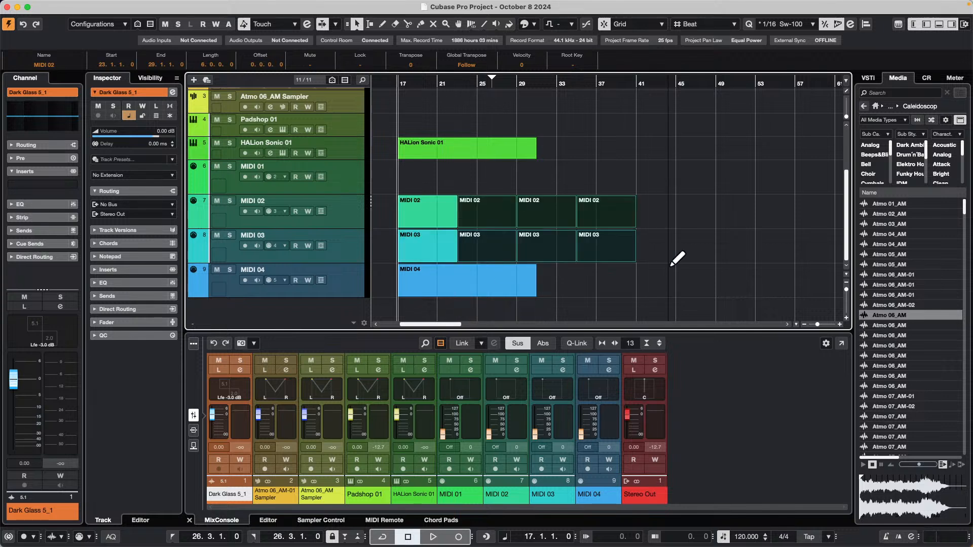
key(Delete)
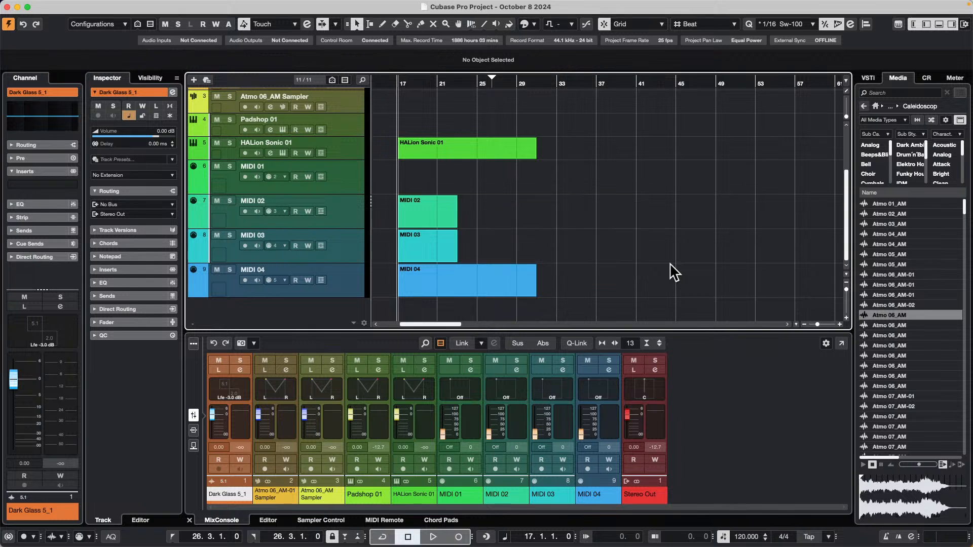
Try duplicating the MIDI 02 and MIDI 03 events at bar 17 repeatedly up to bar 77, and undo all the duplicates.
drag(495, 205, 446, 250)
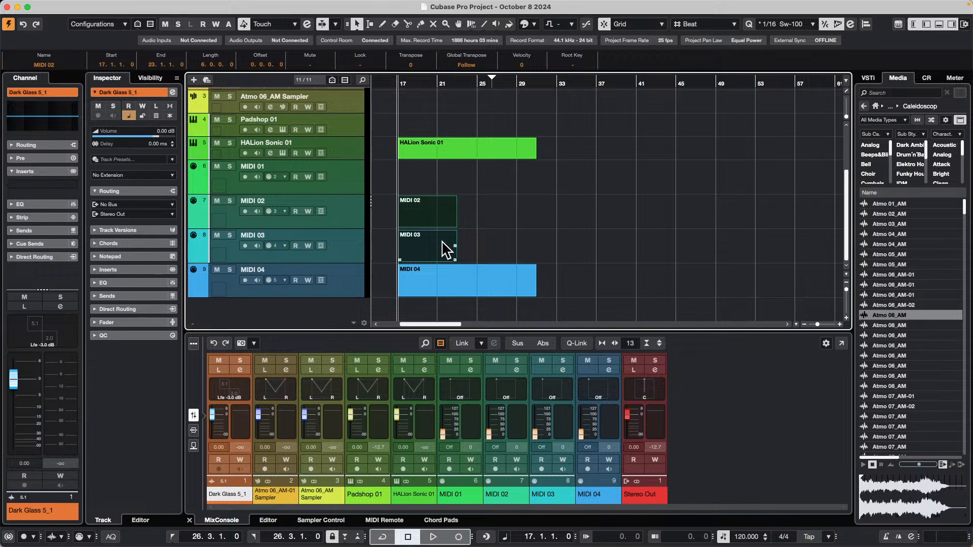
key(super+d)
key(super+d)
key(super+d)
key(super+d)
key(super+d)
key(super+d)
key(super+d)
key(super+d)
key(super+d)
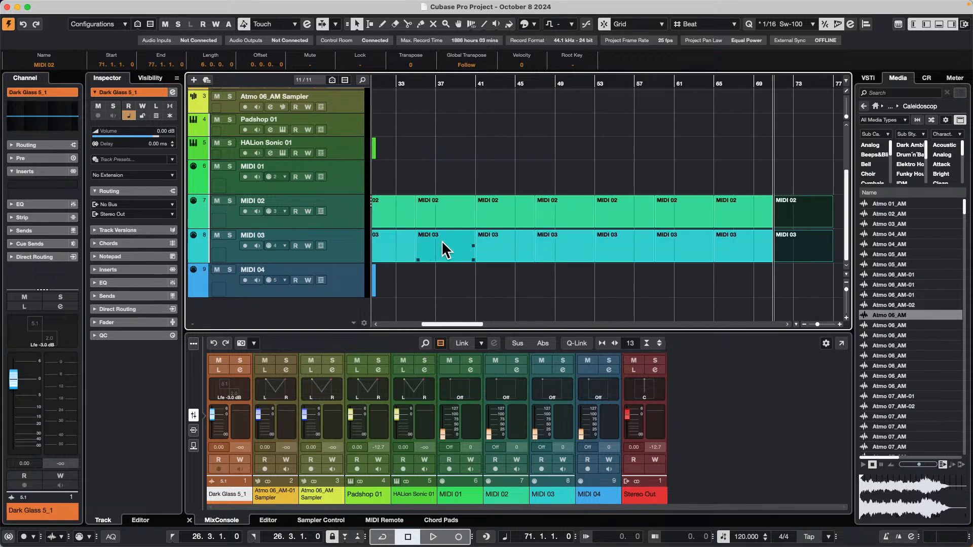
key(super+z)
key(super+z)
key(super+z)
key(super+z)
key(super+z)
key(super+z)
key(super+z)
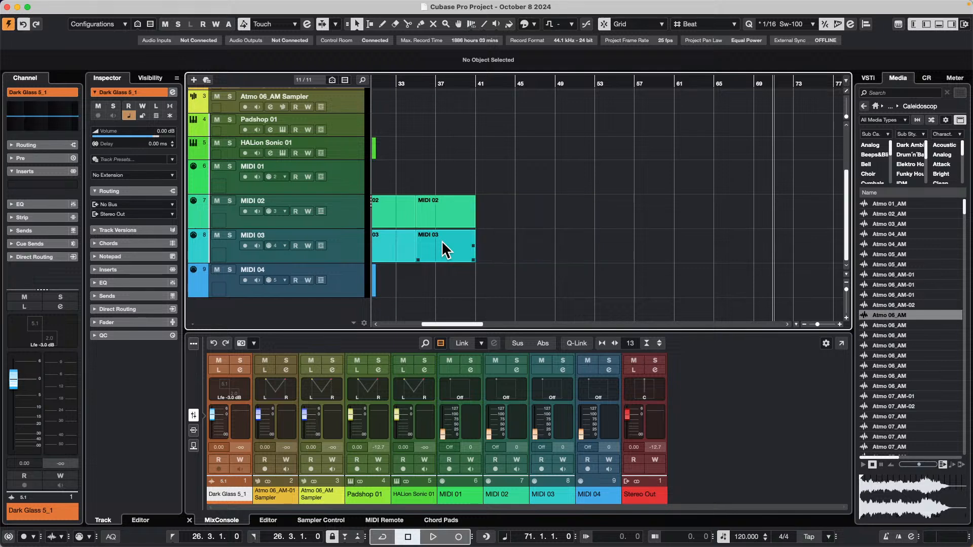
key(super+z)
key(super+z)
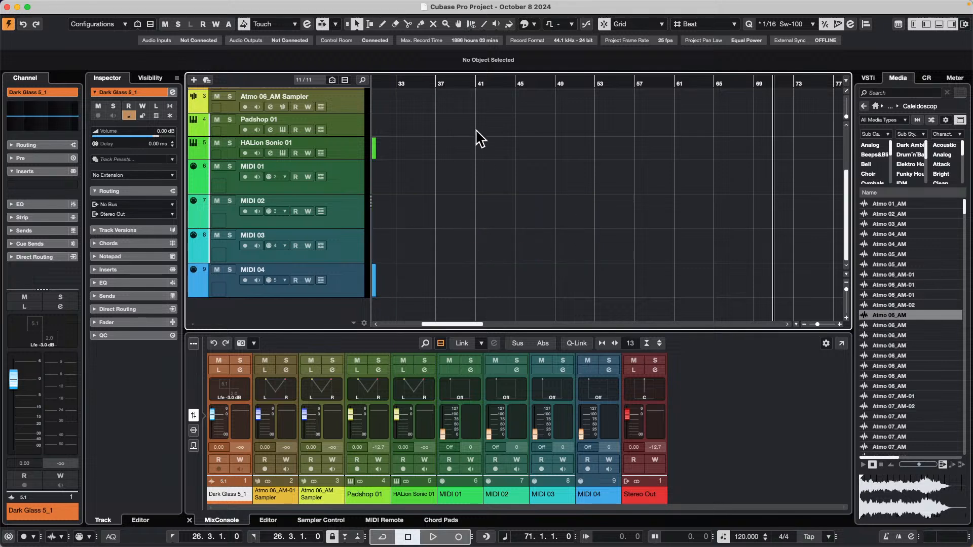
Move the red event from the MIDI 02 track back to the MIDI 03 track, starting at 23.3.1.
drag(410, 79, 404, 80)
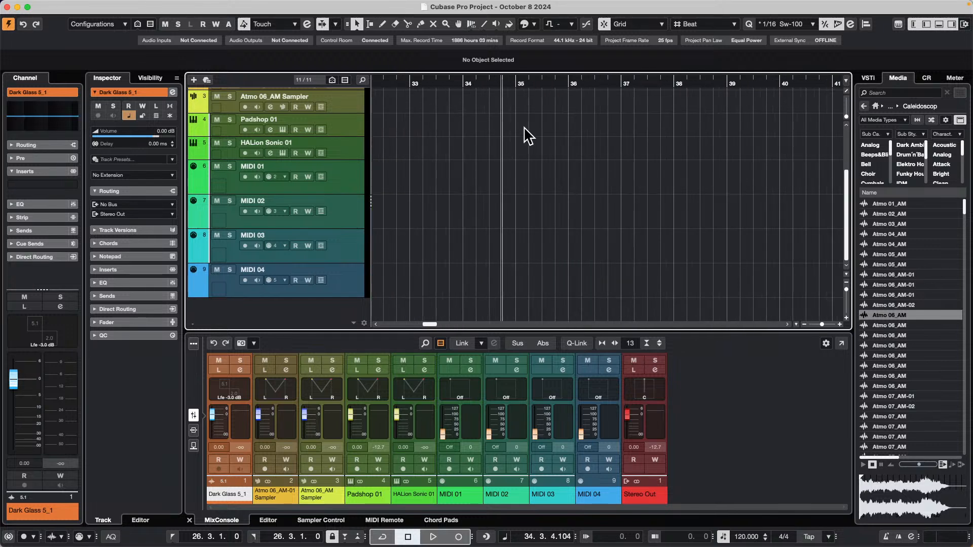
mouse_move(530, 112)
mouse_down()
mouse_move(524, 98)
mouse_move(513, 107)
mouse_up()
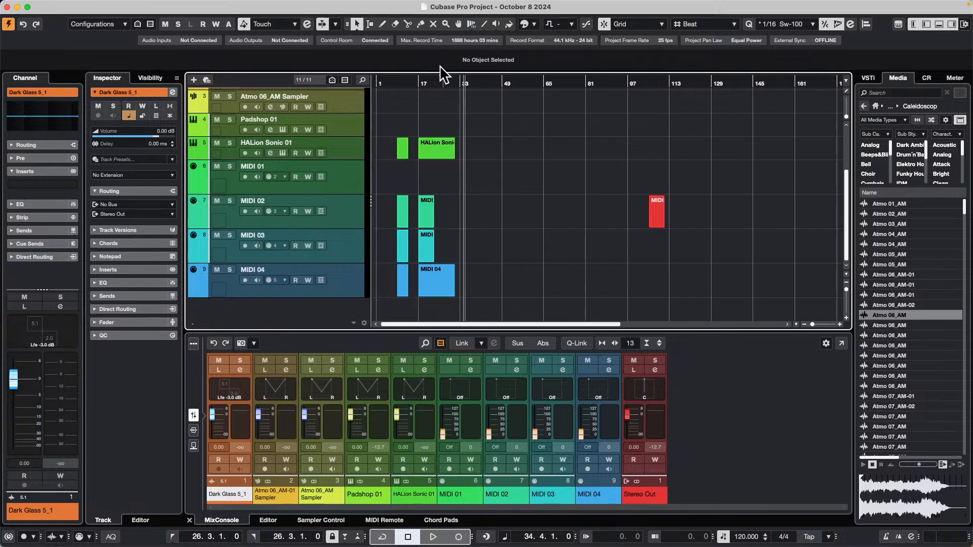
click(653, 210)
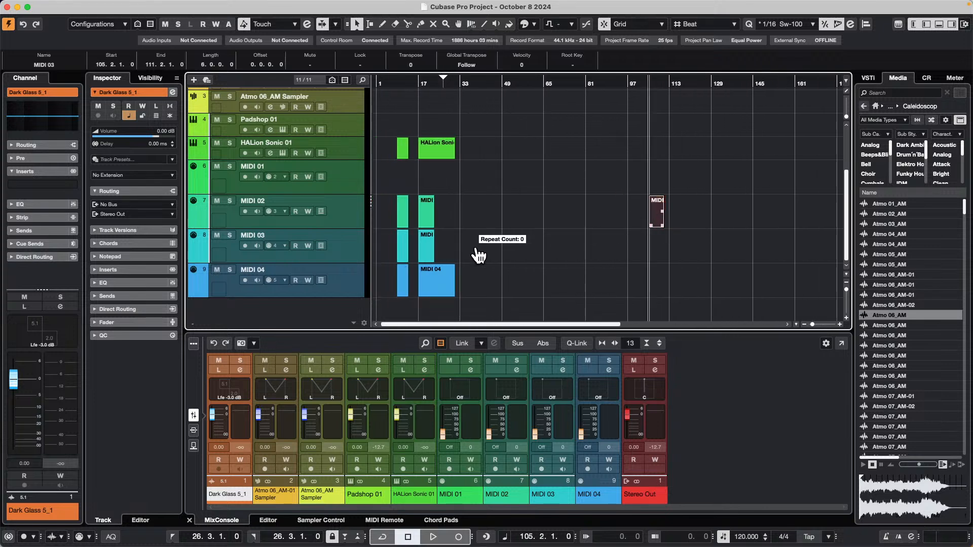
drag(662, 225, 446, 259)
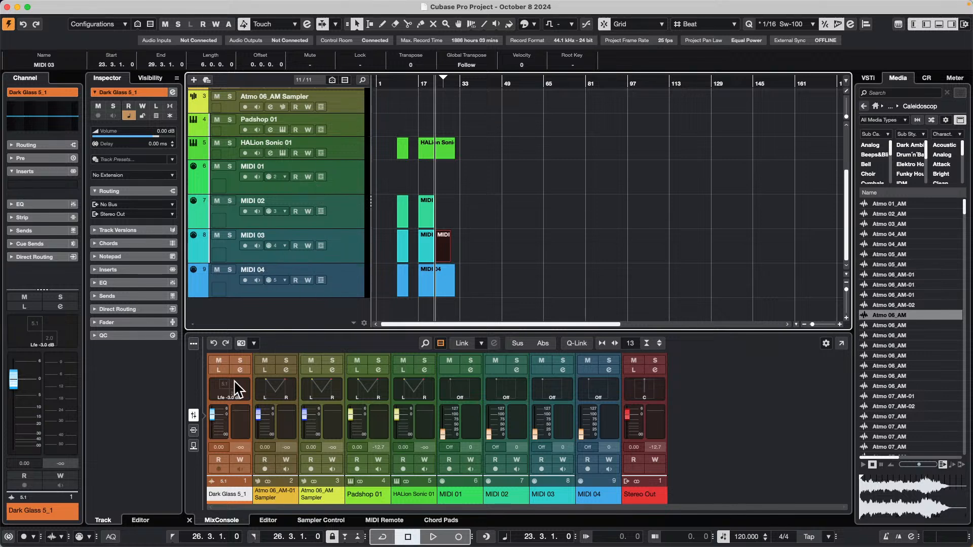
Include the input channels in the MixConsole's channel type filter.
click(441, 343)
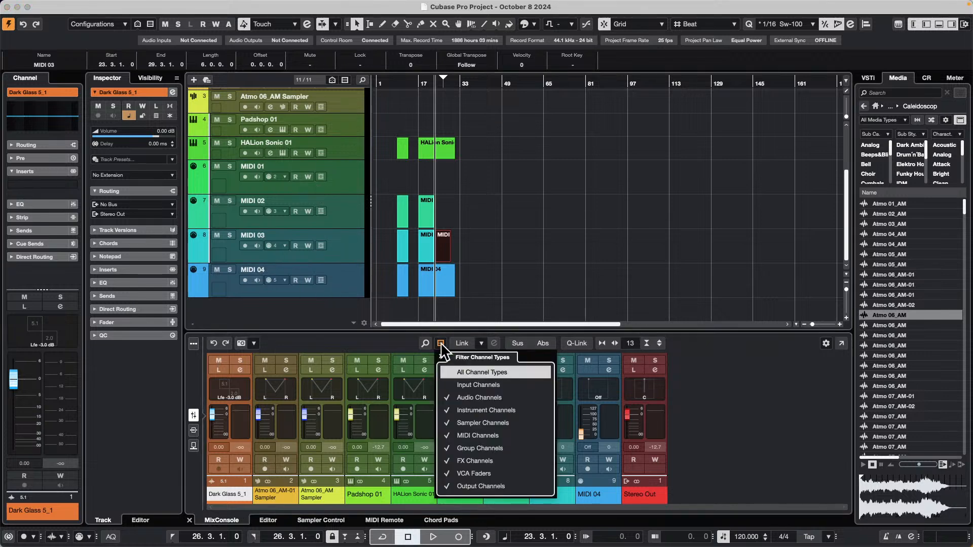
click(464, 384)
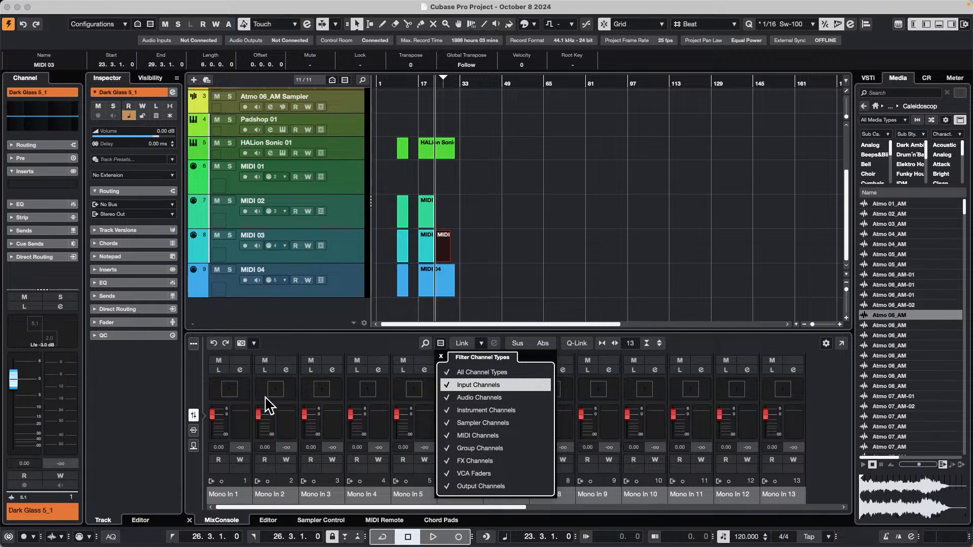
click(336, 286)
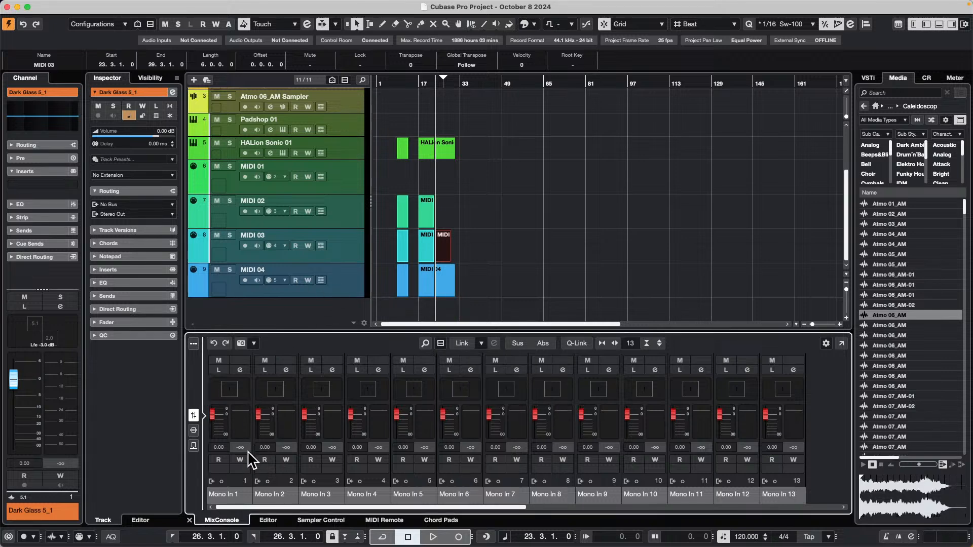
Open the channel settings of Mono In 1 and show the Control Room.
click(240, 369)
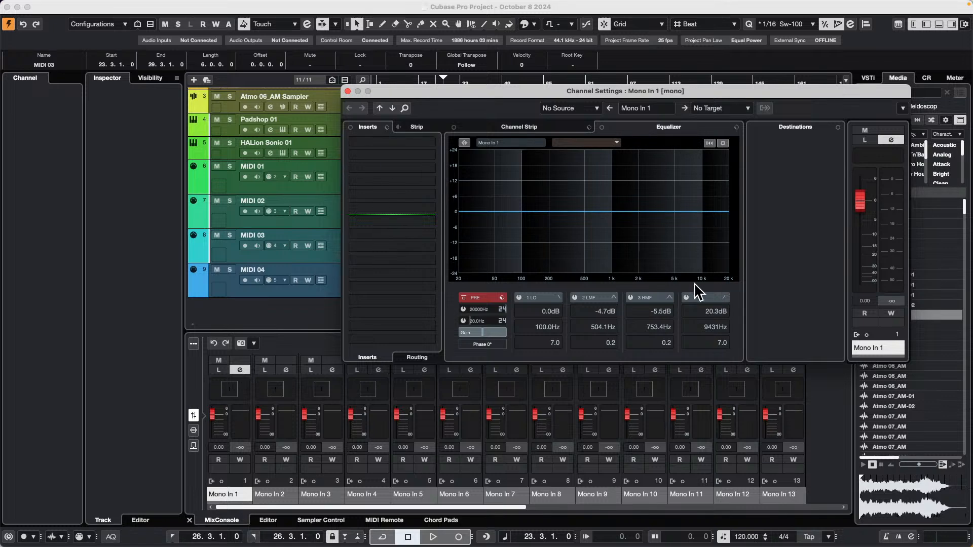
drag(777, 95, 679, 95)
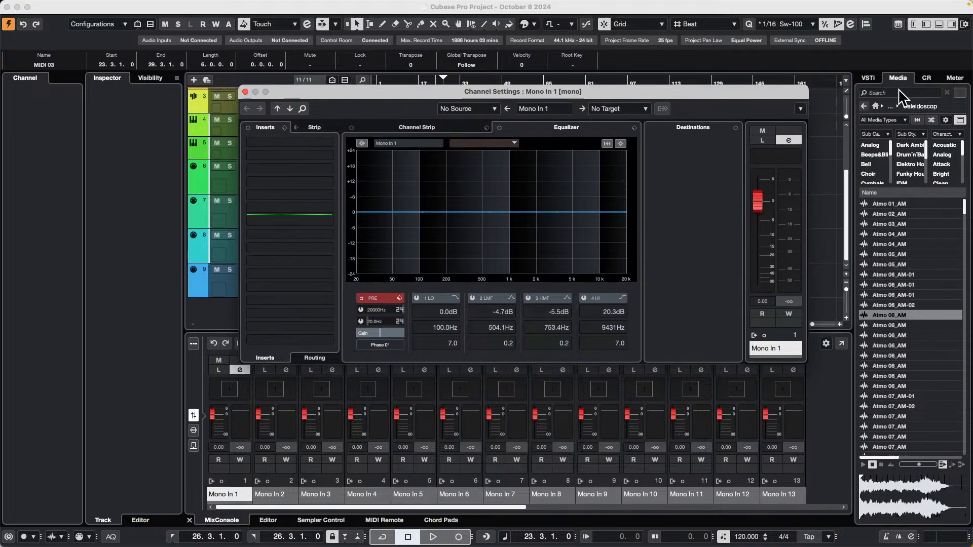
click(926, 78)
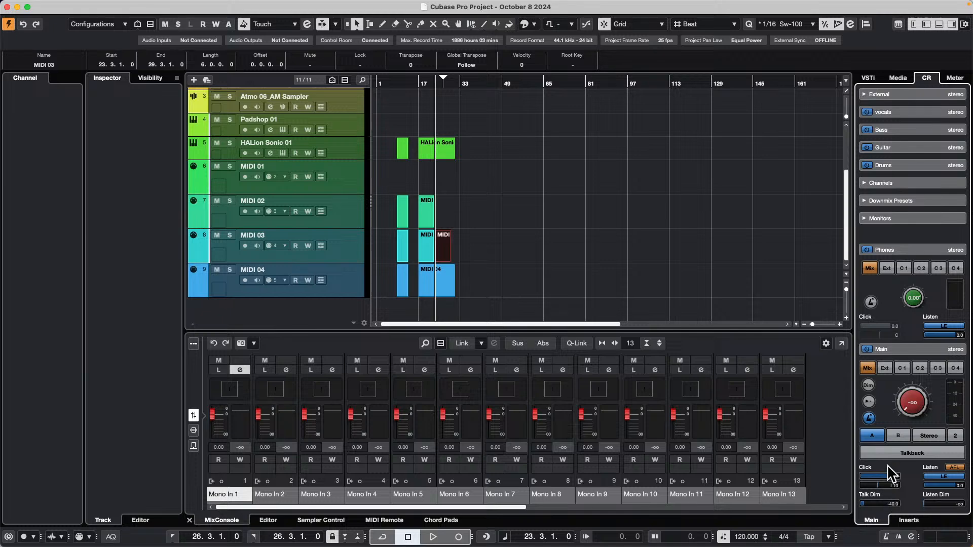
Load TestGenerator from the Tools category into the first insert of Mono In 1, and close the plug-in and channel settings windows.
click(245, 366)
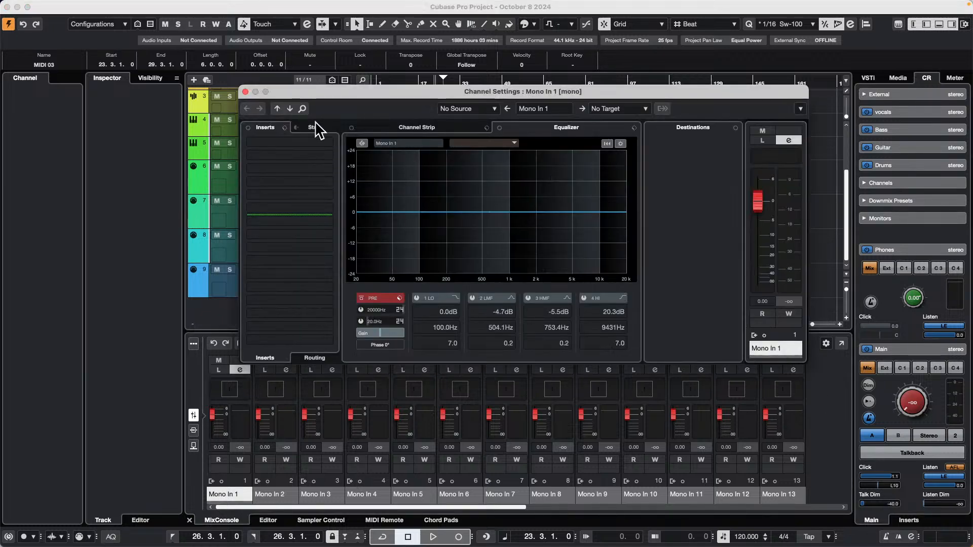
click(333, 144)
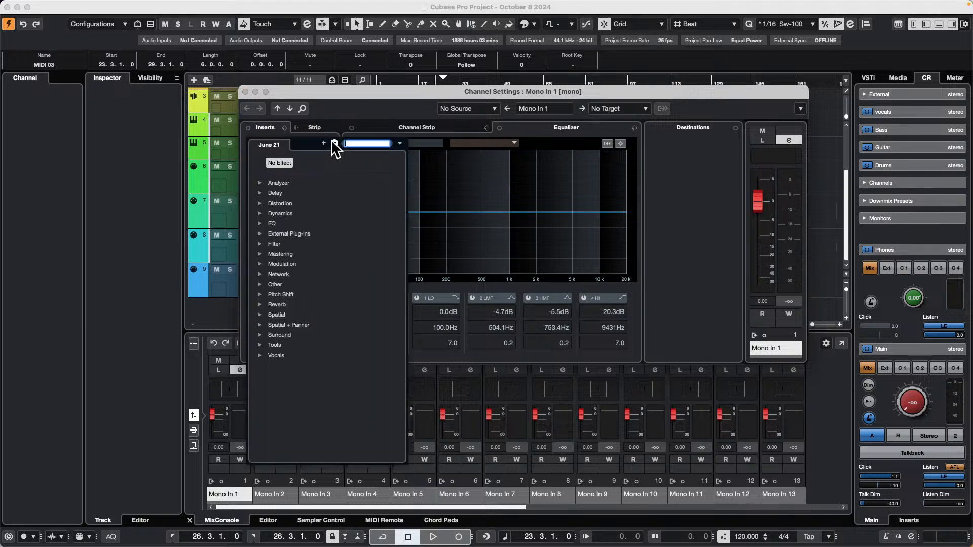
click(260, 347)
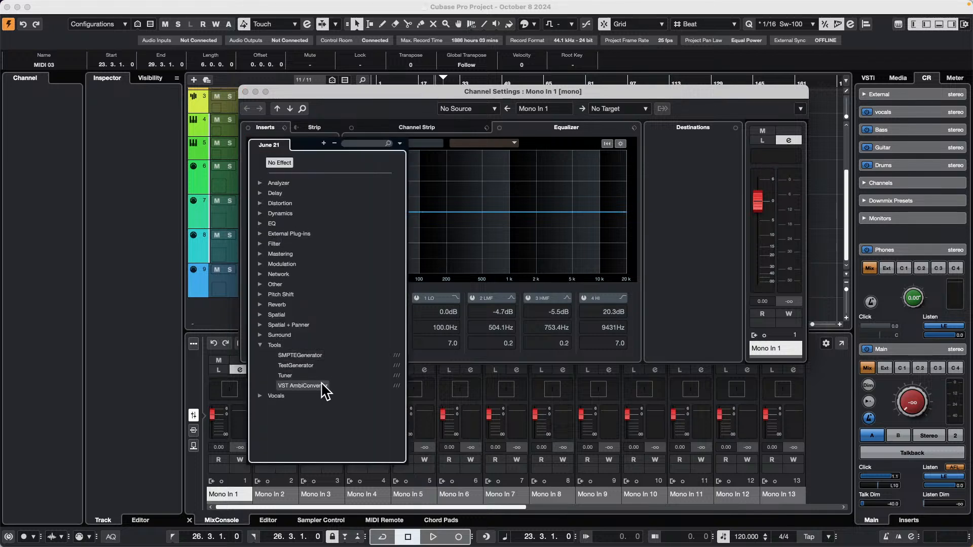
click(311, 365)
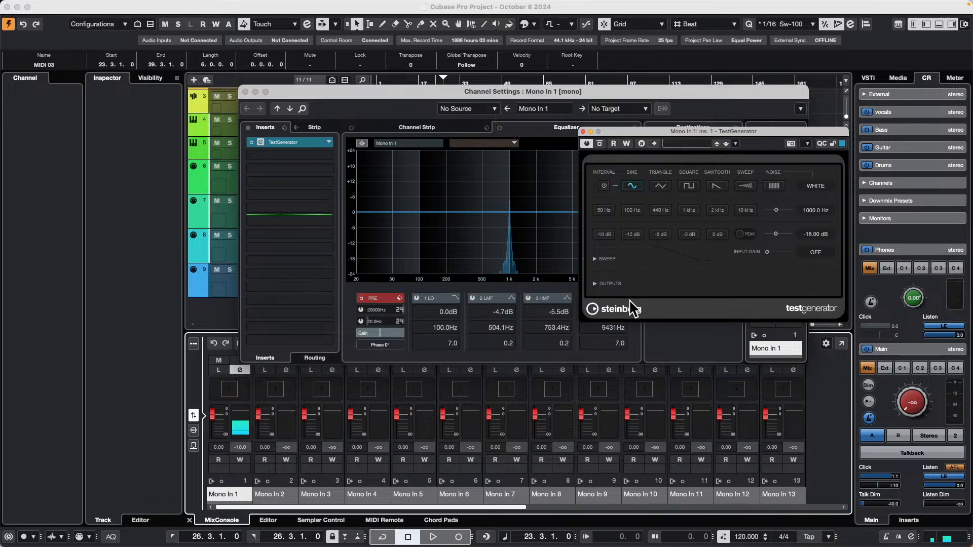
click(245, 91)
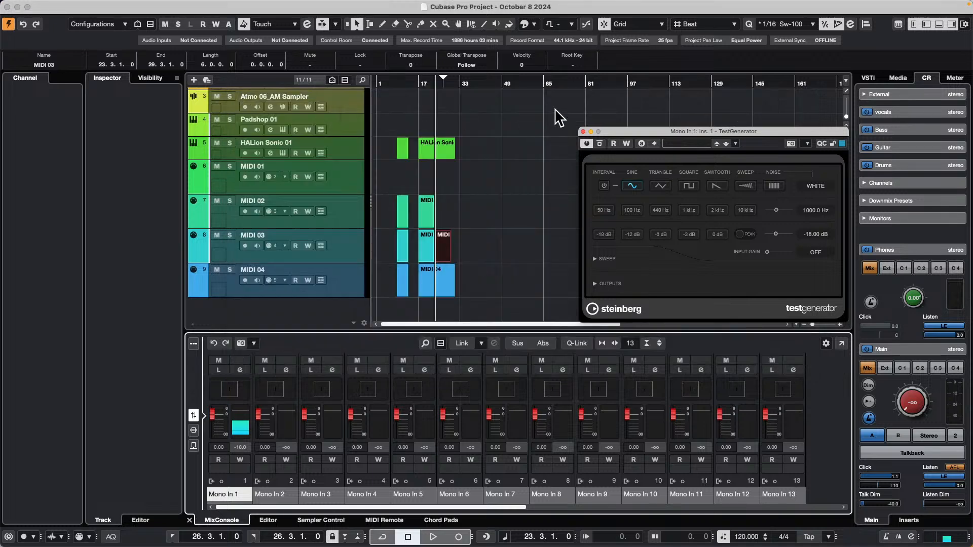
click(582, 131)
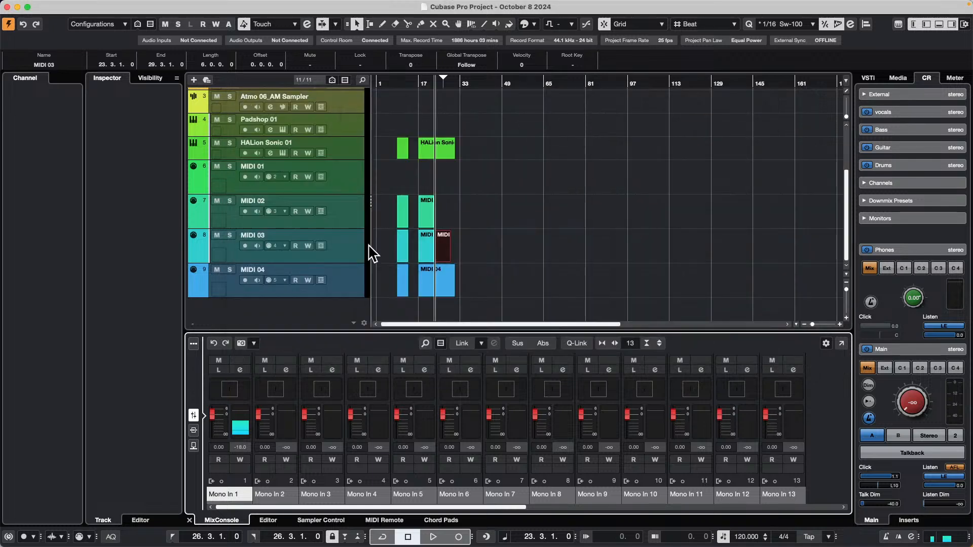
Add one stereo audio track with Mono In 1 as input and Stereo Out as output, and enable its monitoring.
right_click(335, 286)
mouse_move(409, 285)
click(532, 287)
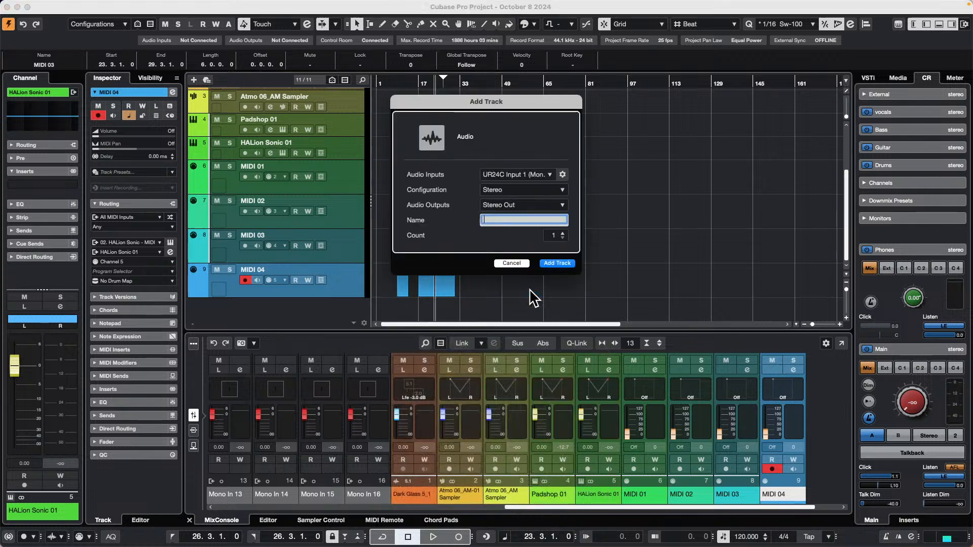
click(522, 177)
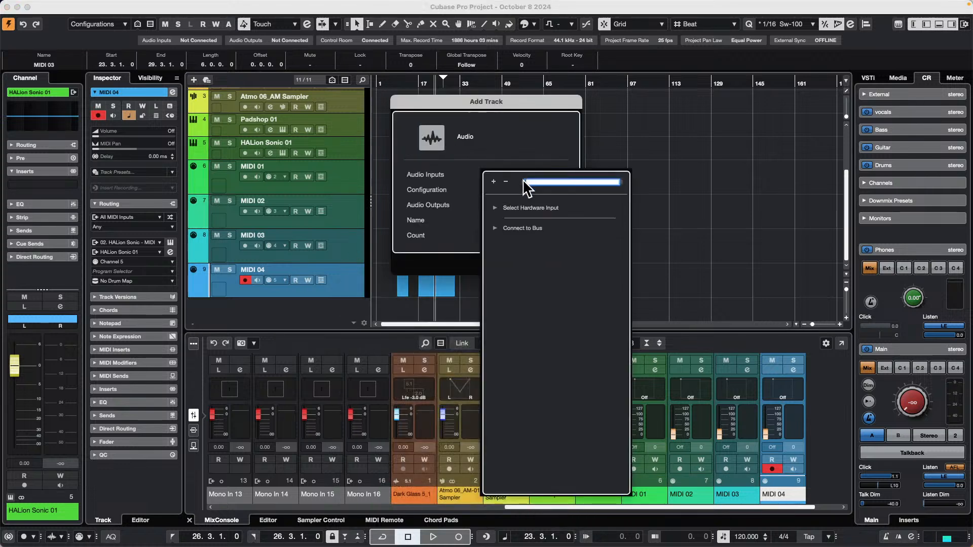
click(495, 228)
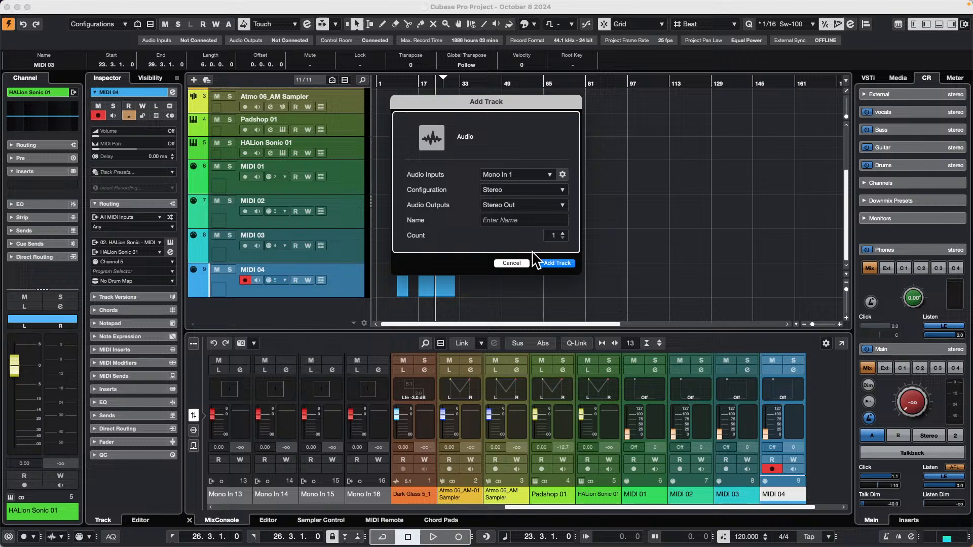
click(558, 263)
scroll(357, 275, down, 2)
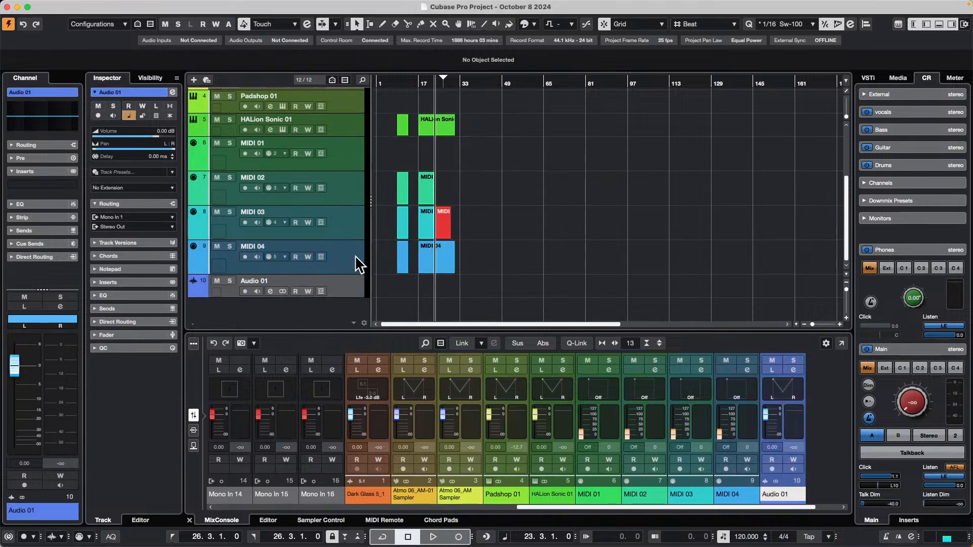
click(258, 292)
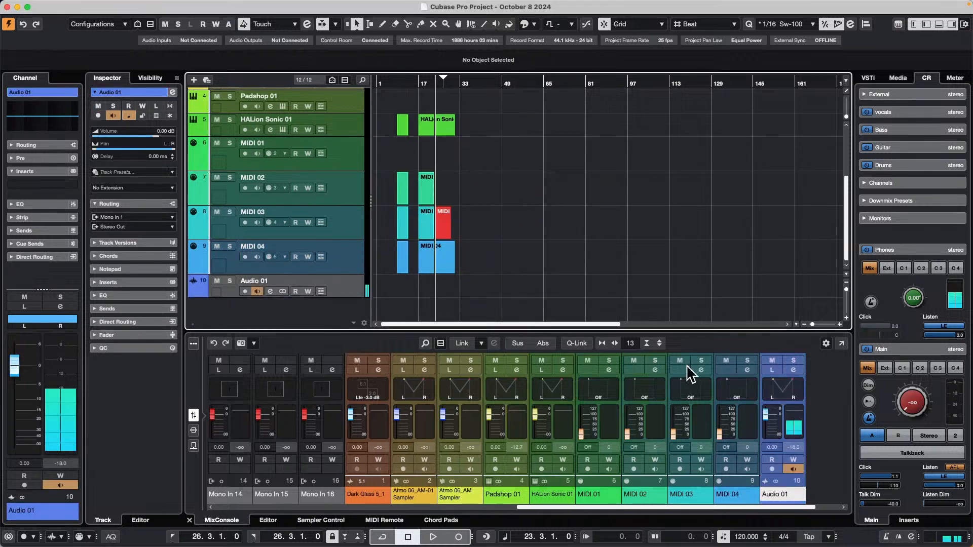
Set the Control Room's main monitoring level to -30.4.
drag(899, 397, 899, 382)
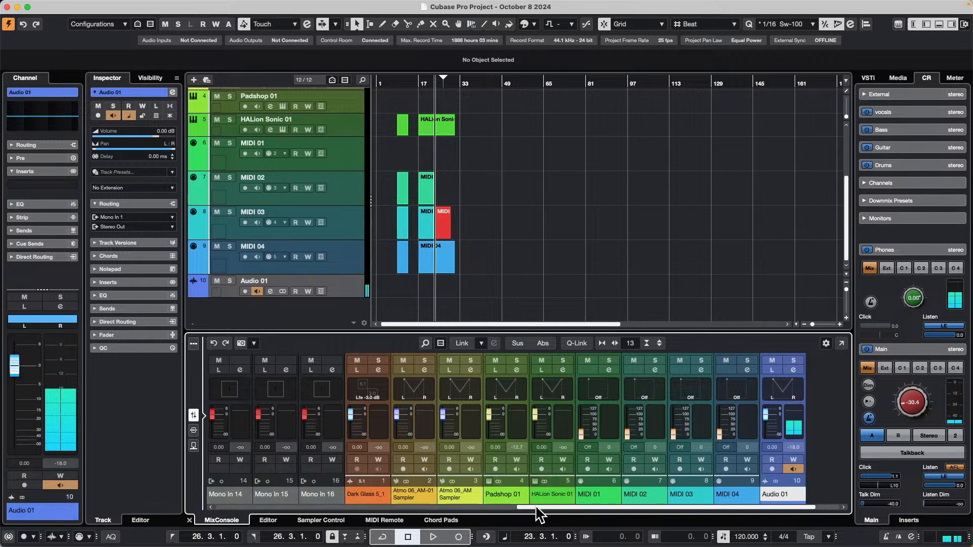
drag(533, 507, 202, 499)
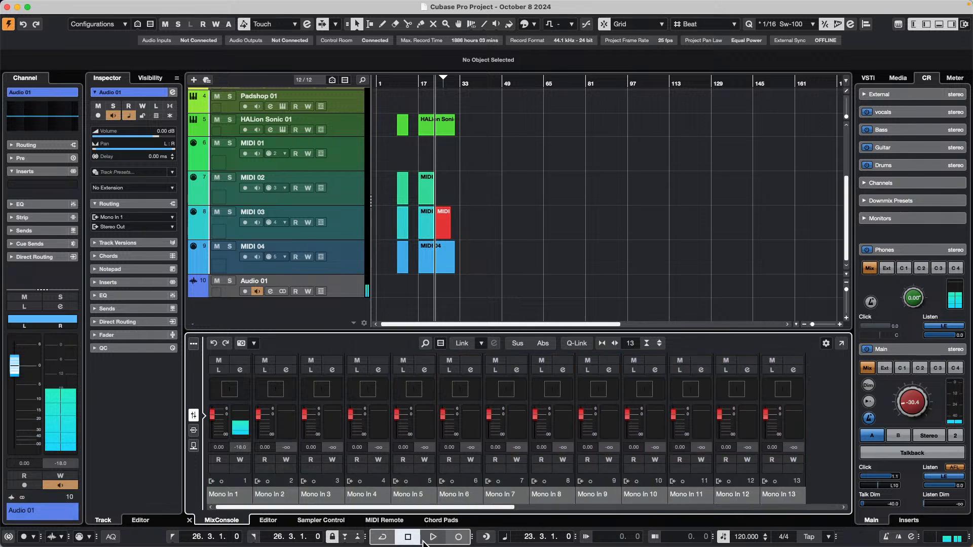
Record about eight bars of the Mono In 1 test tone onto the Audio 01 track, with the track soloed and record-enabled.
click(459, 539)
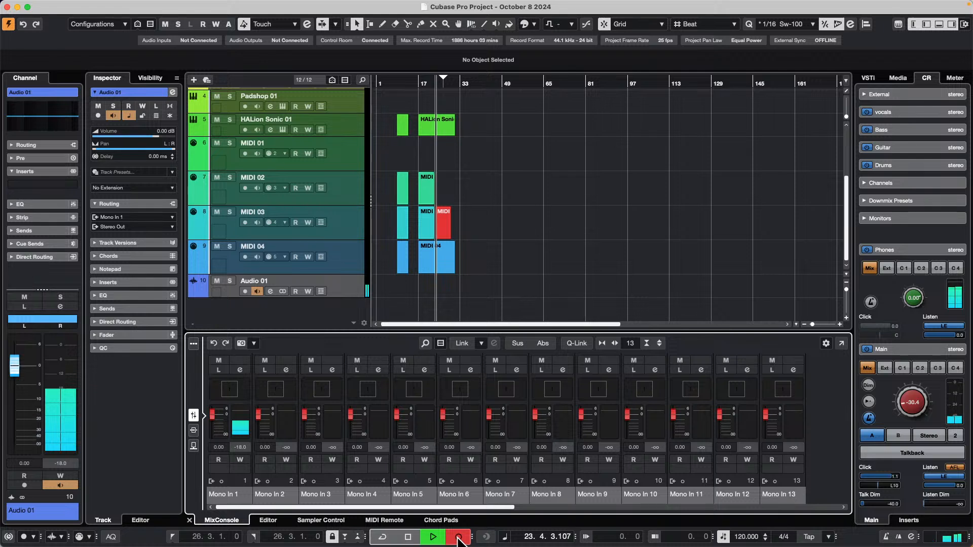
click(229, 281)
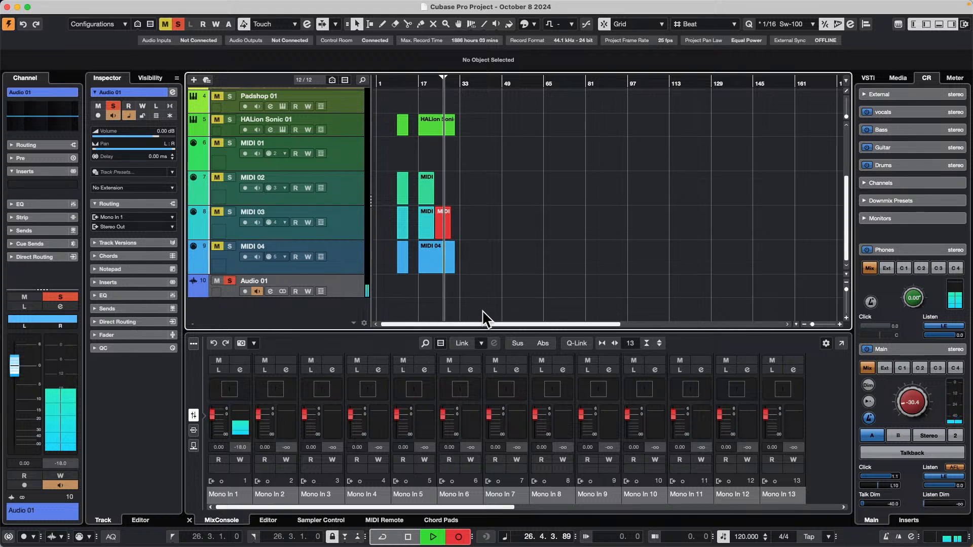
click(245, 291)
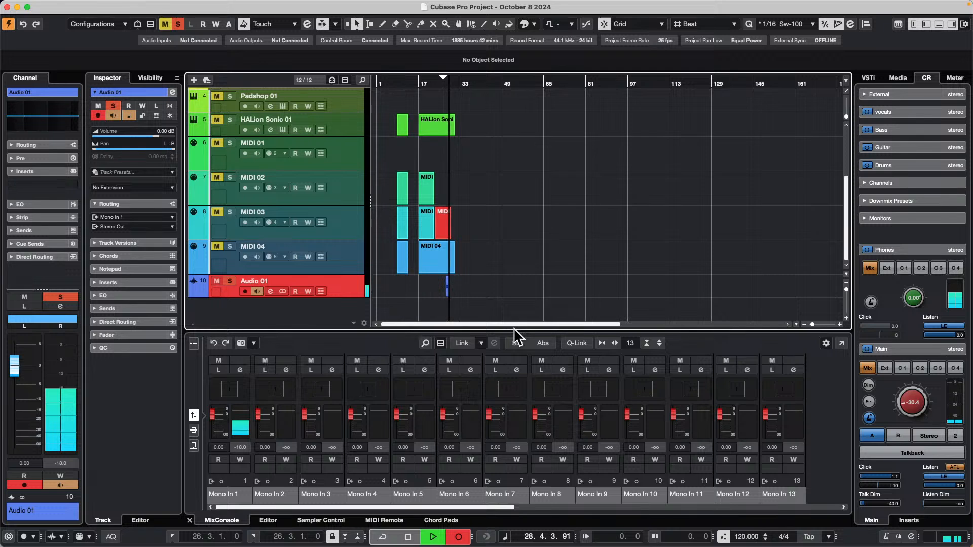
key(h)
key(h)
key(h)
key(h)
key(h)
key(h)
key(h)
key(h)
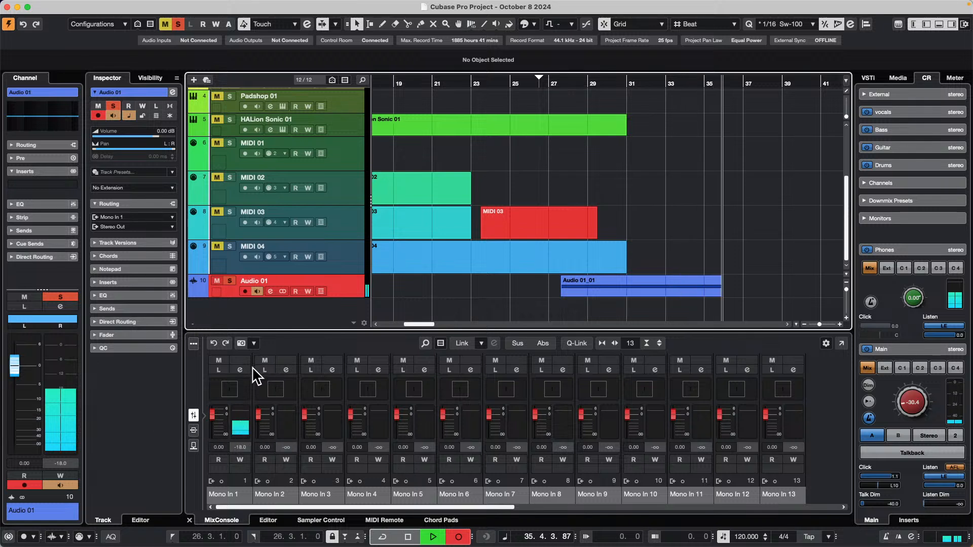
key(space)
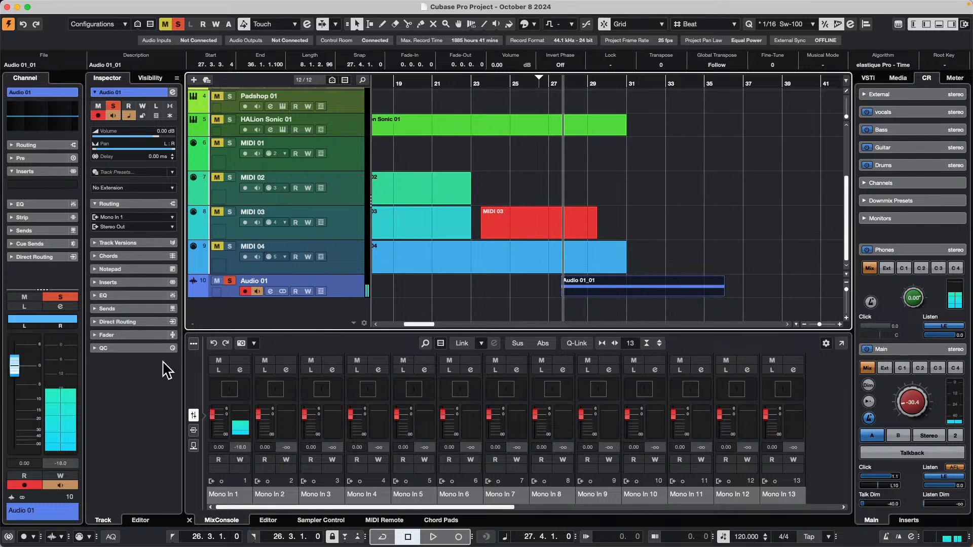
Remove TestGenerator from the first insert of Mono In 1 and close the channel settings.
click(241, 369)
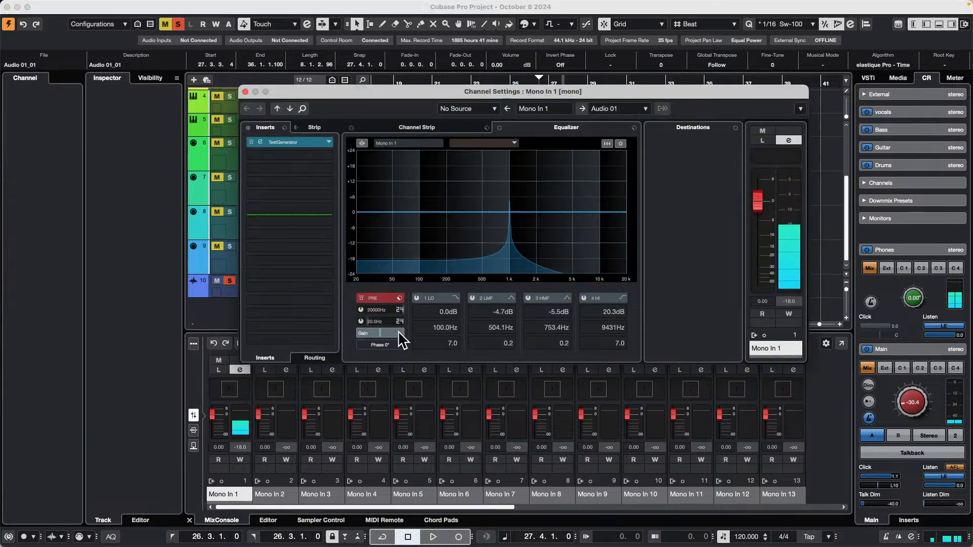
click(324, 142)
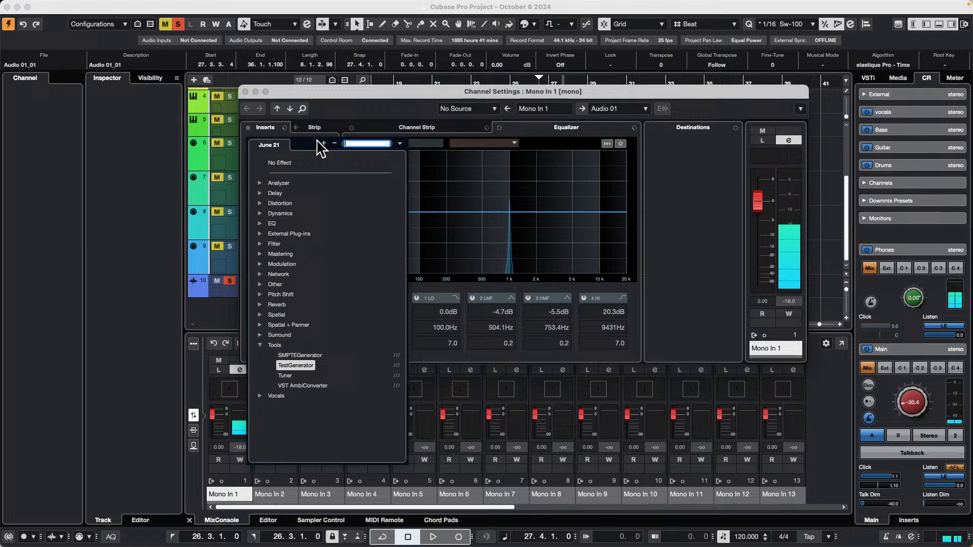
click(270, 161)
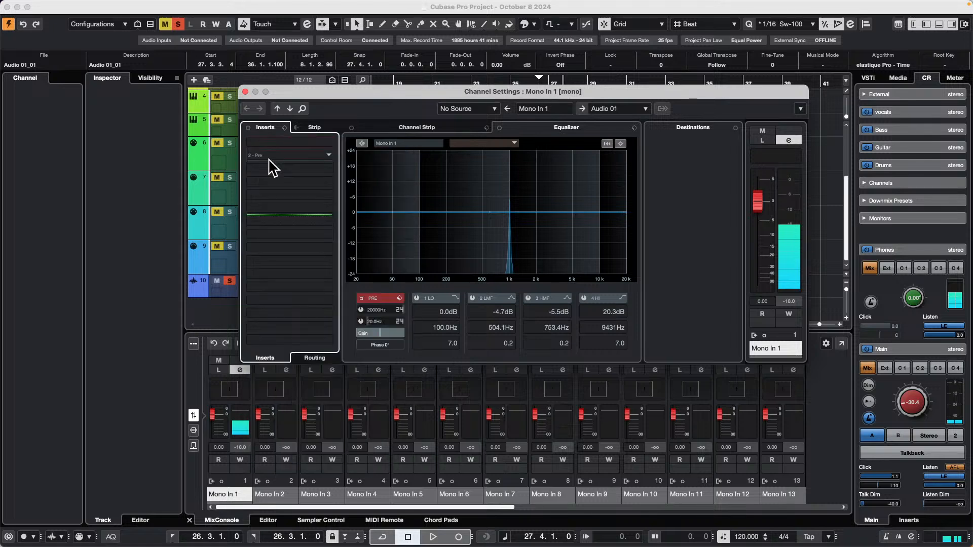
click(245, 91)
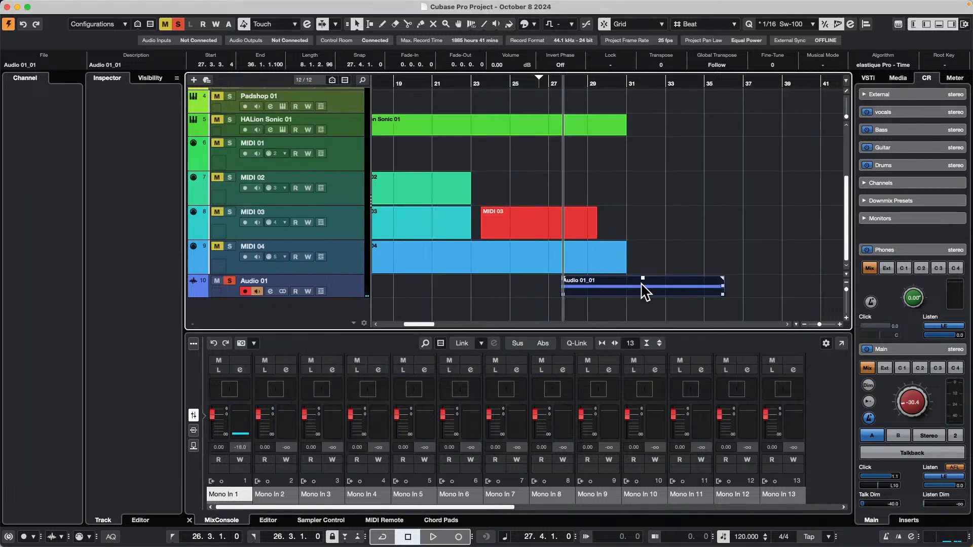
Set the locators to the recorded event and export a Stereo Out Wave mixdown named October 8 2024 with After Export set to Create Audio Track.
key(p)
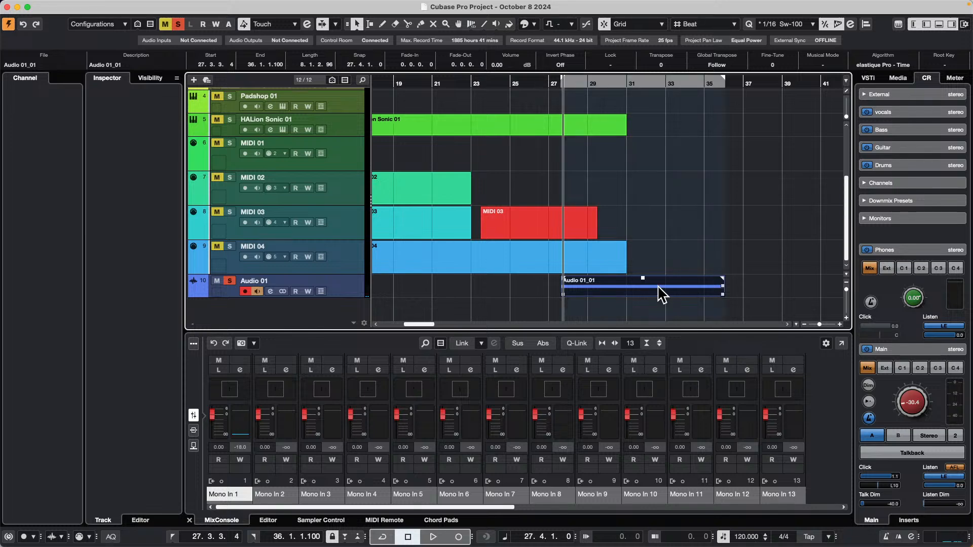
click(68, 6)
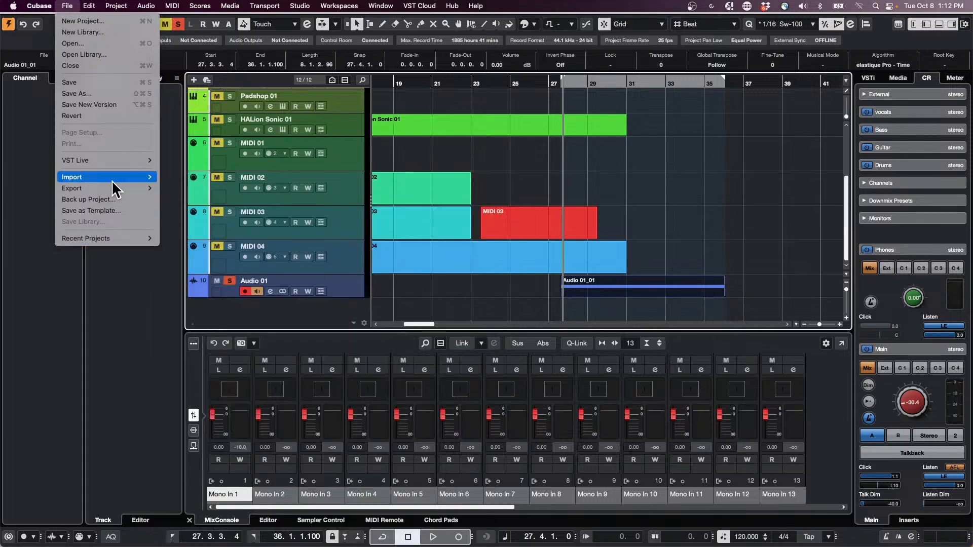
mouse_move(114, 192)
click(239, 189)
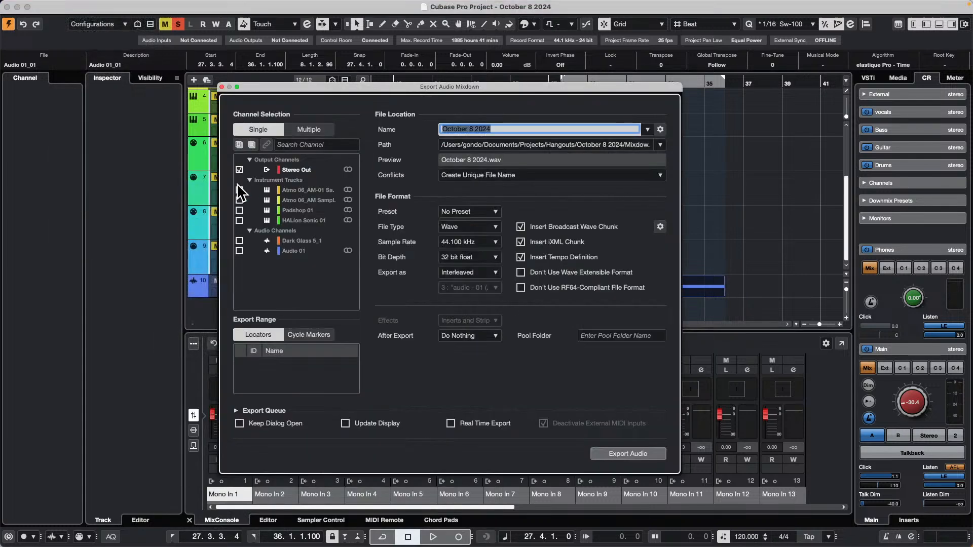
click(495, 335)
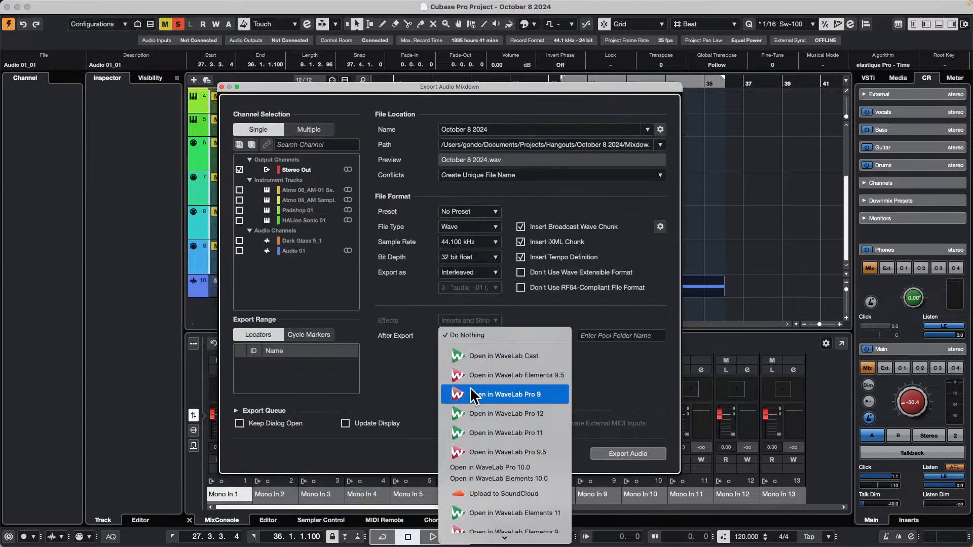
scroll(504, 532, down, 3)
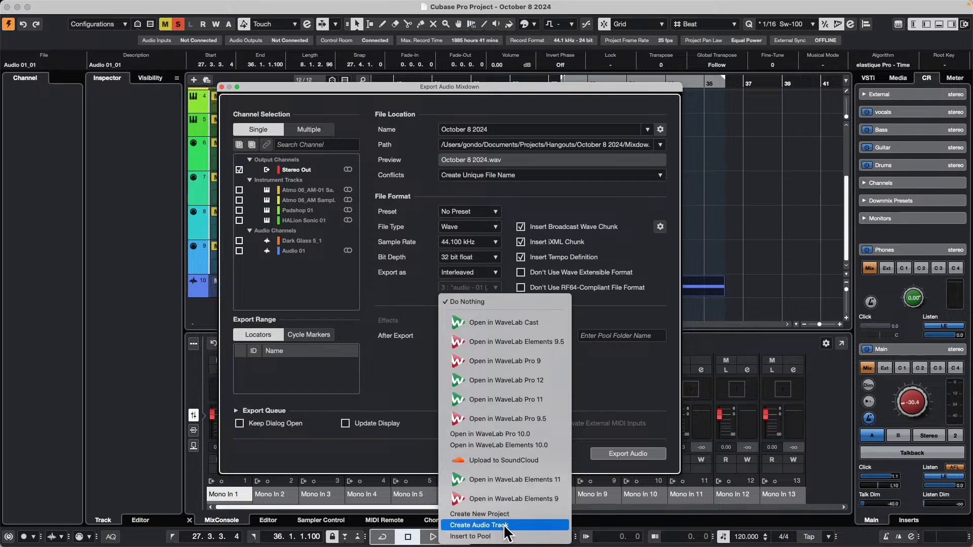
click(504, 526)
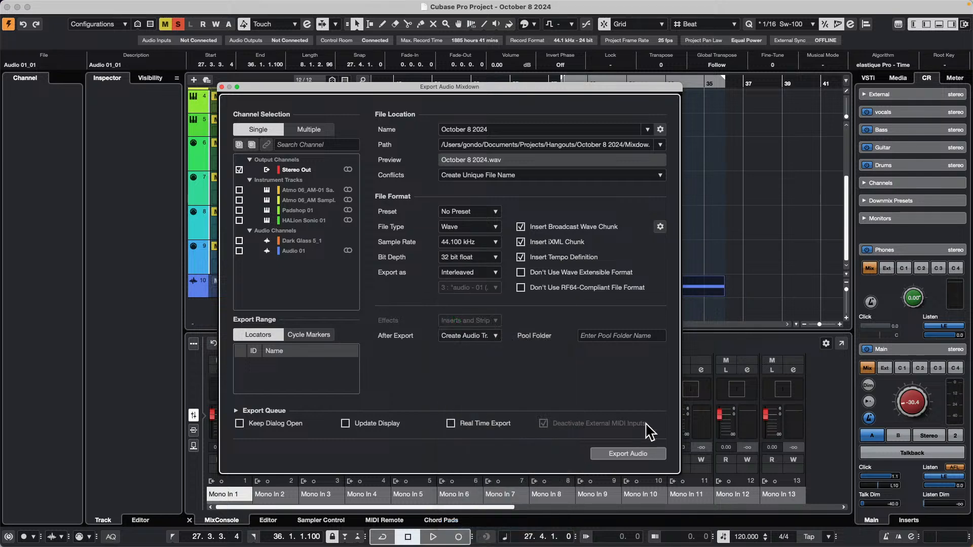
click(628, 453)
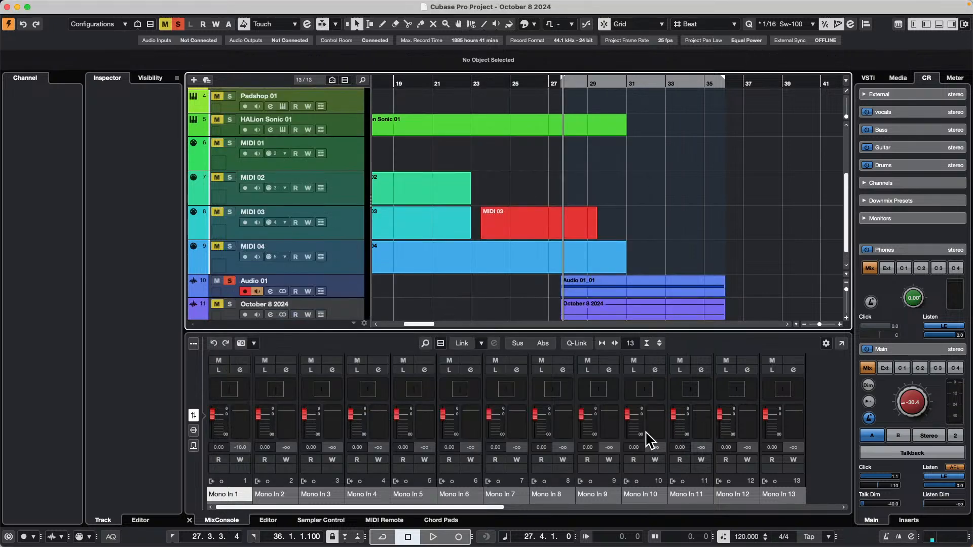
Undo the creation of the mixdown track and turn off record enable and monitoring on Audio 01.
scroll(698, 264, down, 1)
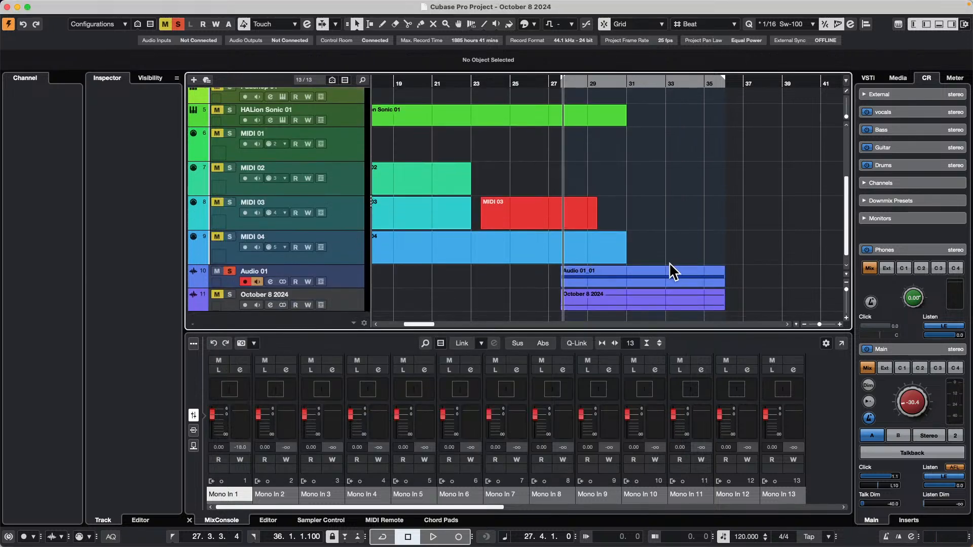
key(super+z)
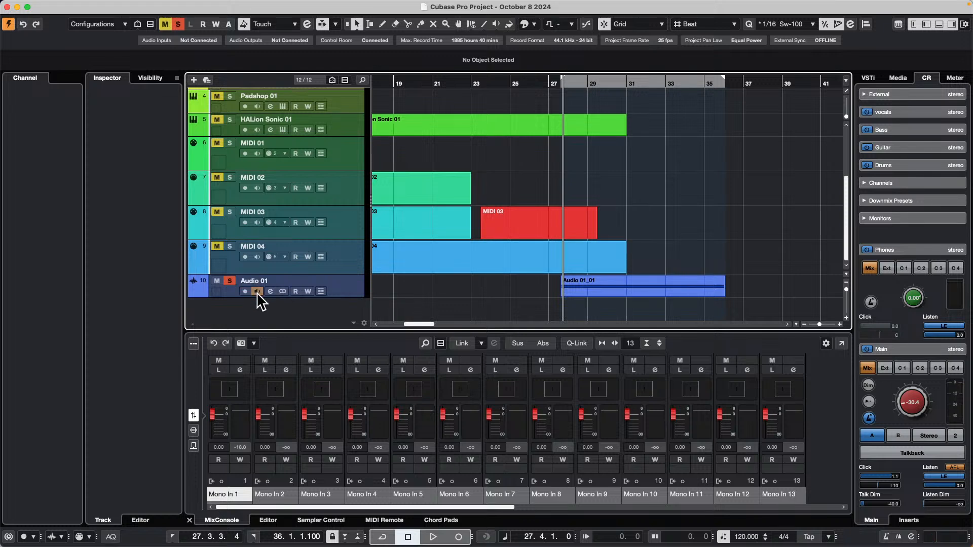
Export the Stereo Out mixdown between the locators again, with the same settings, onto a new audio track.
click(67, 6)
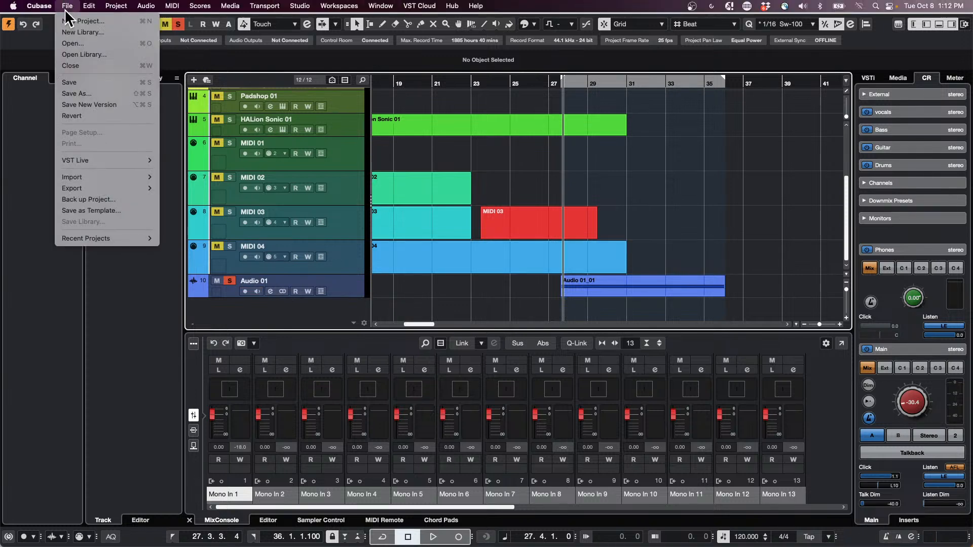
mouse_move(85, 186)
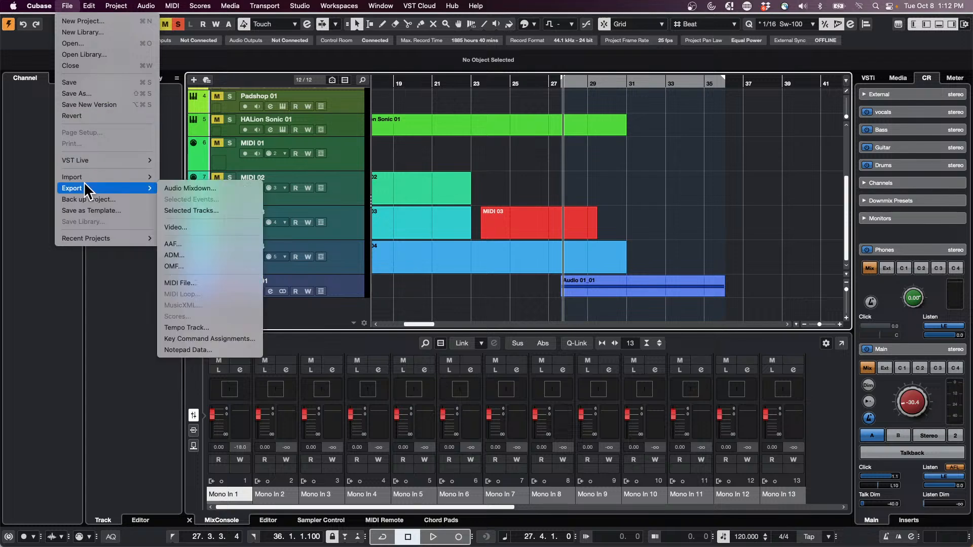
click(216, 188)
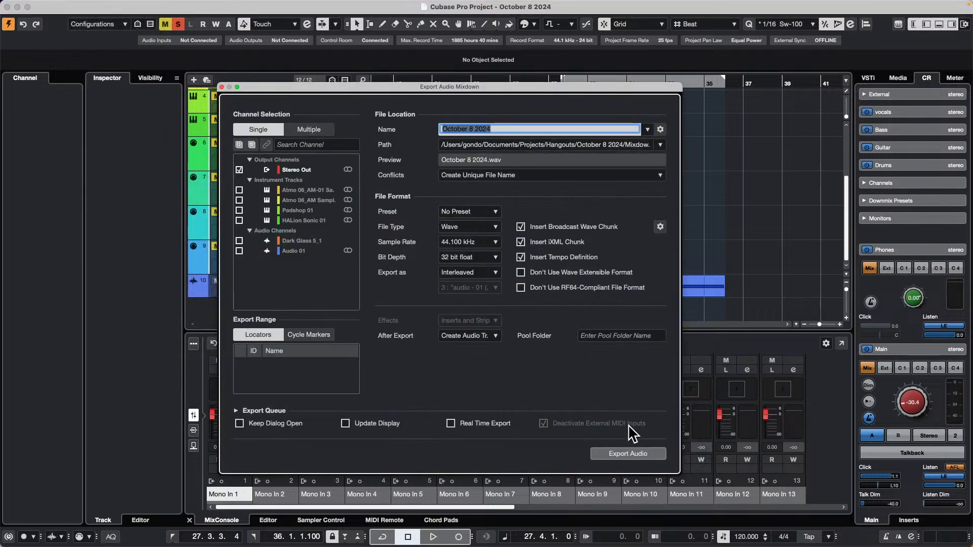
click(634, 454)
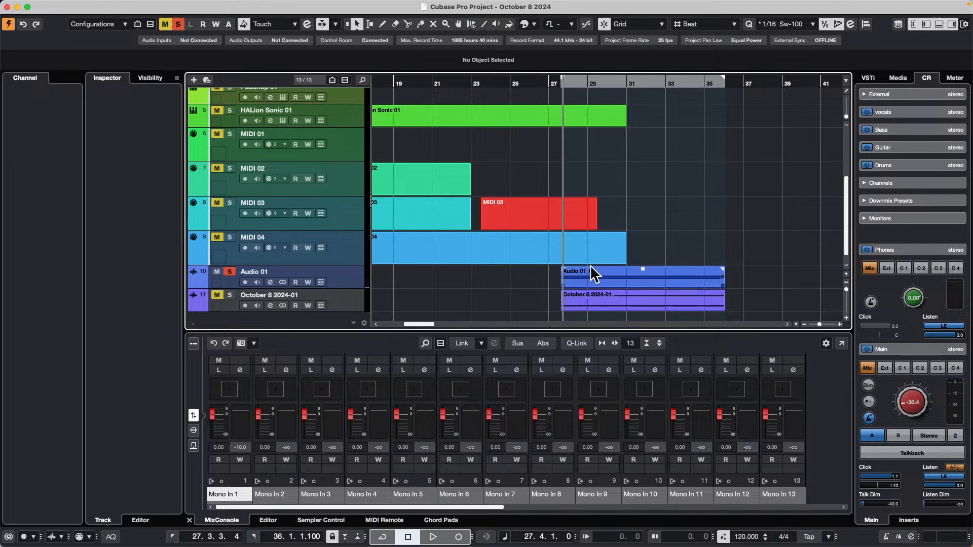
Undo the second mixdown track and the recording on Audio 01.
key(super+z)
key(super+z)
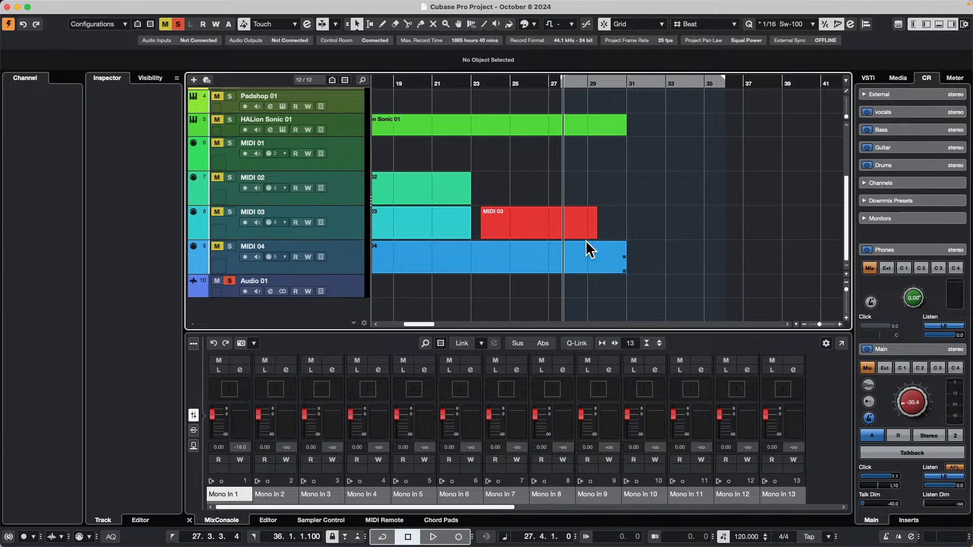
click(585, 241)
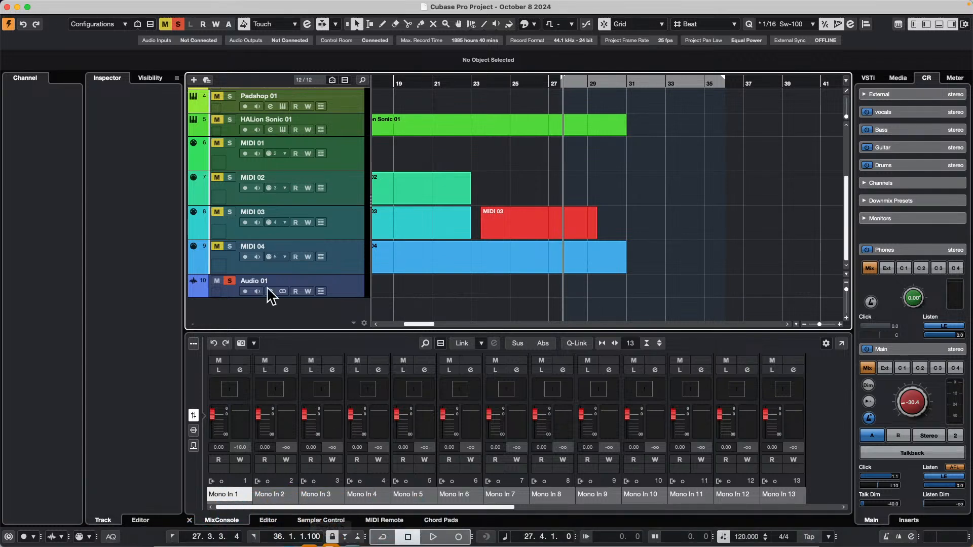
Place the Atmo 06_AM-01 audio file from the Caleidoscop media content on the Audio 01 track at bar 35.
click(458, 135)
scroll(436, 210, up, 5)
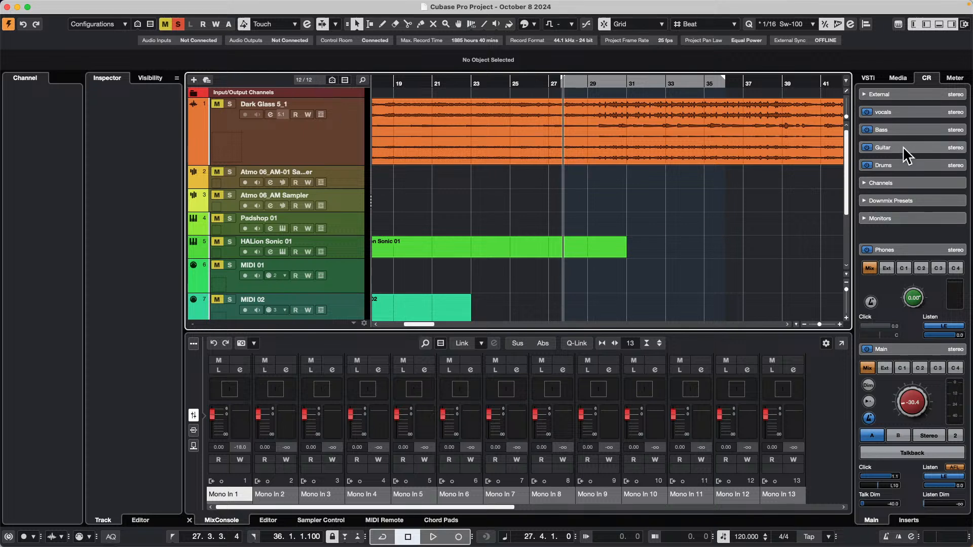
click(898, 76)
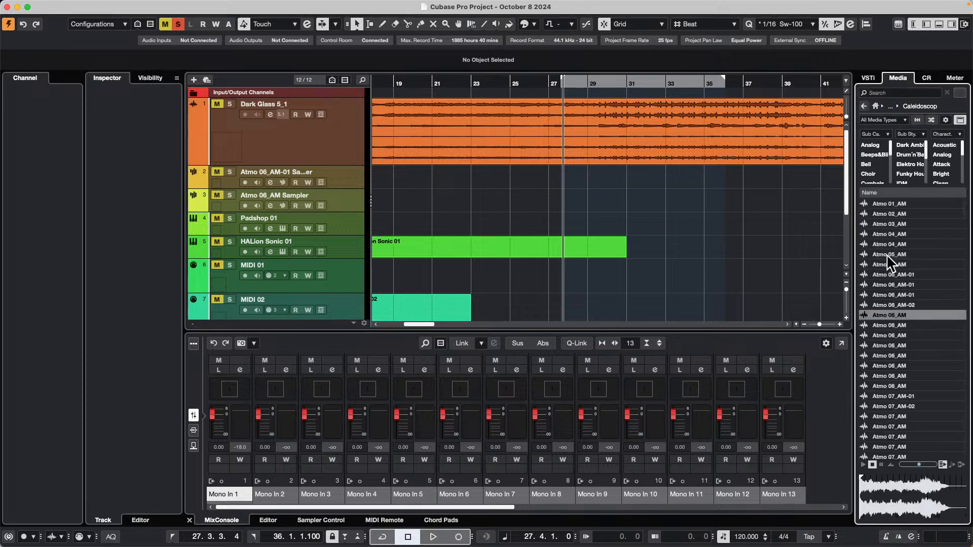
scroll(800, 272, down, 5)
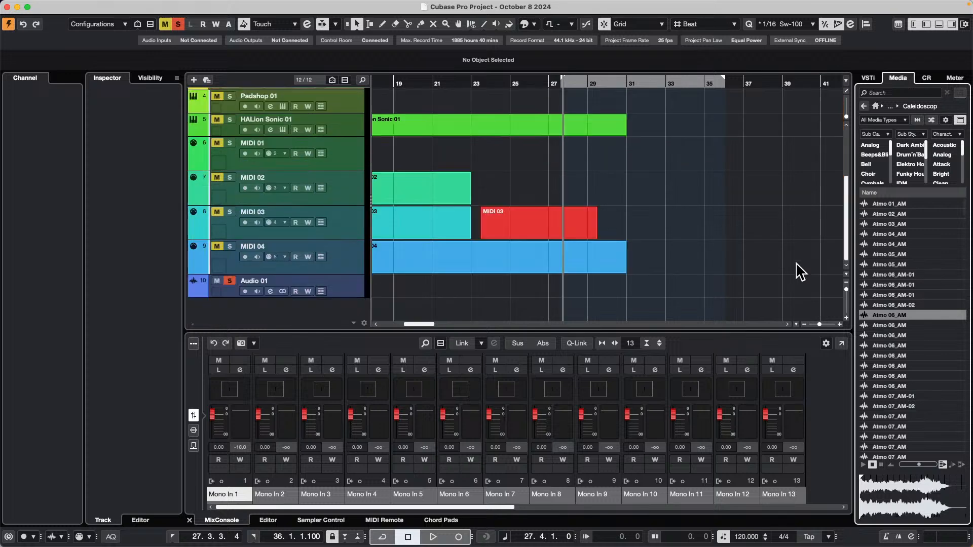
drag(883, 282, 718, 283)
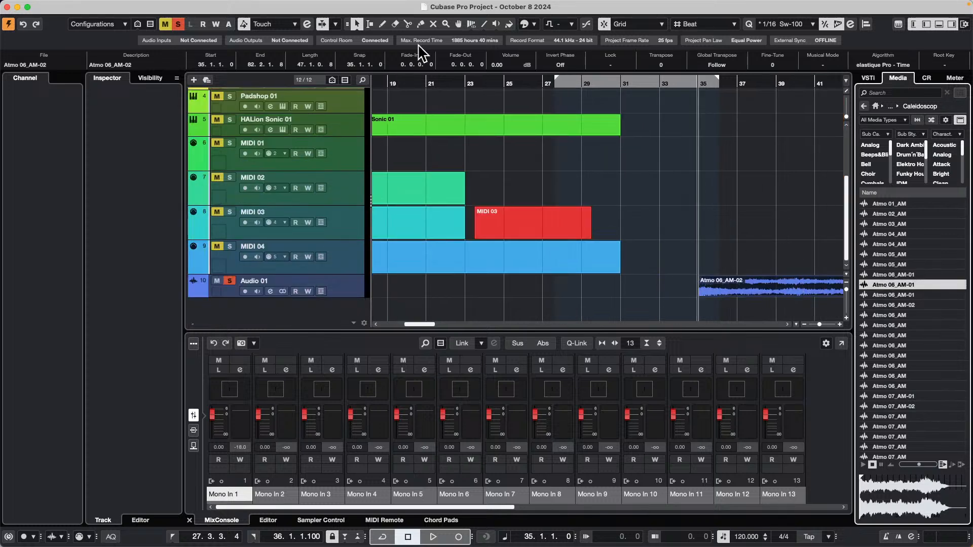
Move the October 8 2024 project window aside and minimize the other project window behind it to expose the desktop.
drag(391, 8, 561, 74)
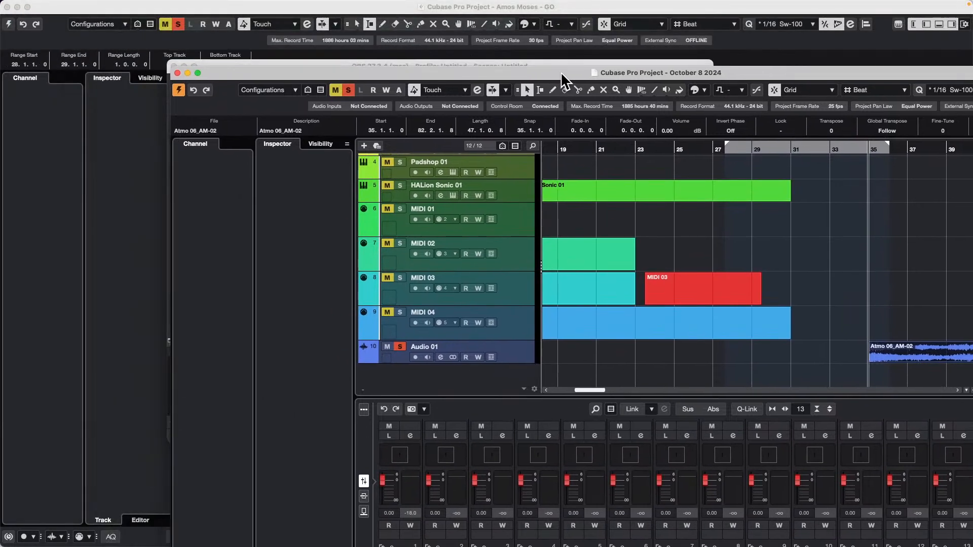
click(17, 7)
click(17, 7)
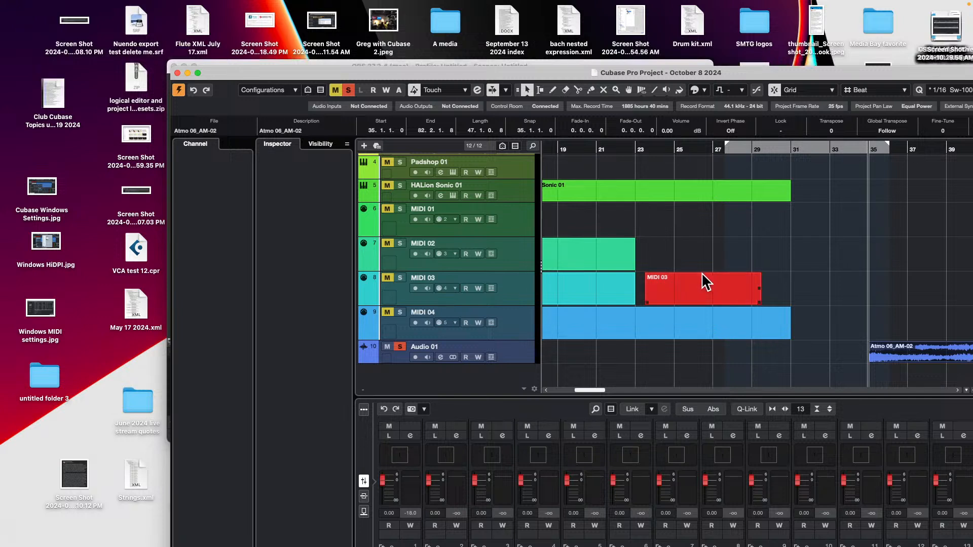
Try to copy the Atmo 06_AM-02 event from Audio 01 to the desktop as a file, and restore the project window to full size.
drag(894, 353, 114, 378)
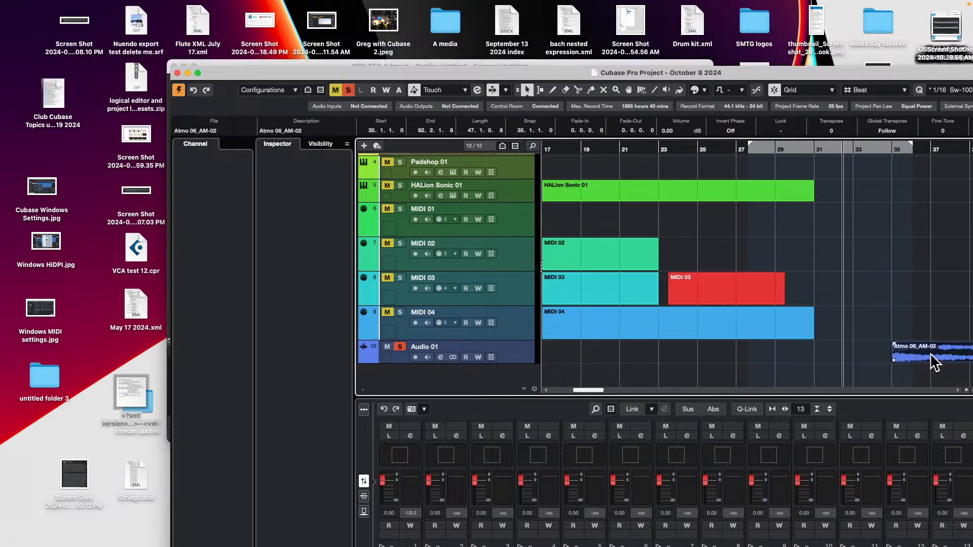
drag(930, 355, 109, 355)
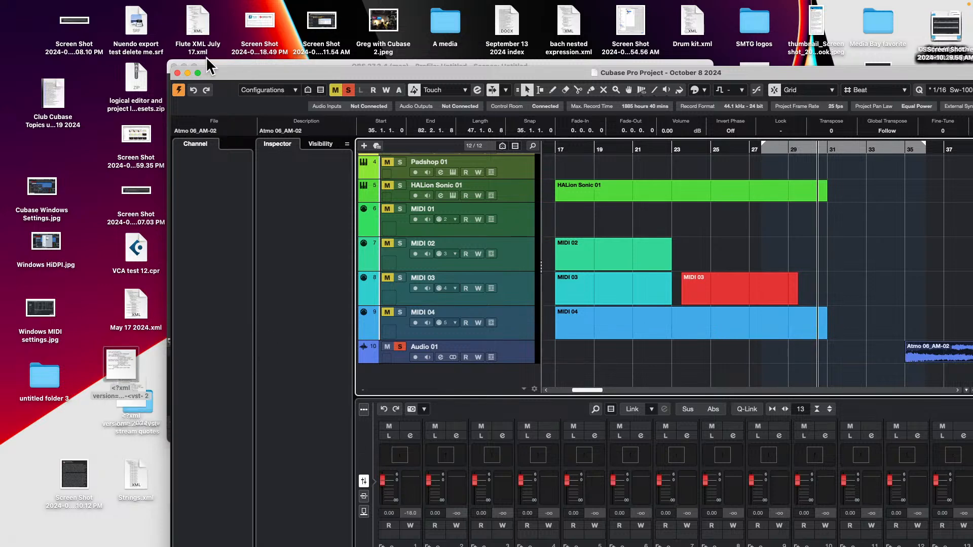
click(196, 72)
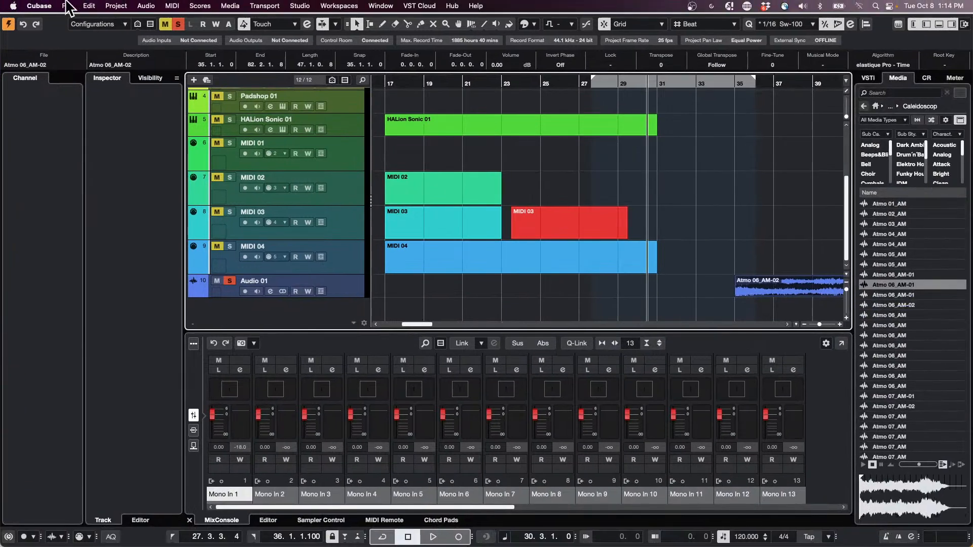
Review the Export Selected Events options for the Atmo 06_AM-02 event and close them without exporting.
click(71, 5)
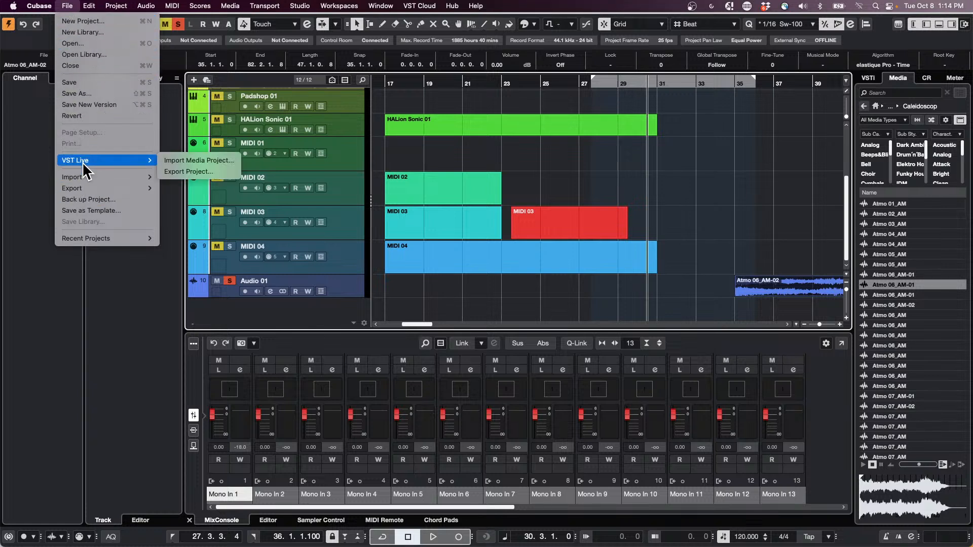
mouse_move(83, 180)
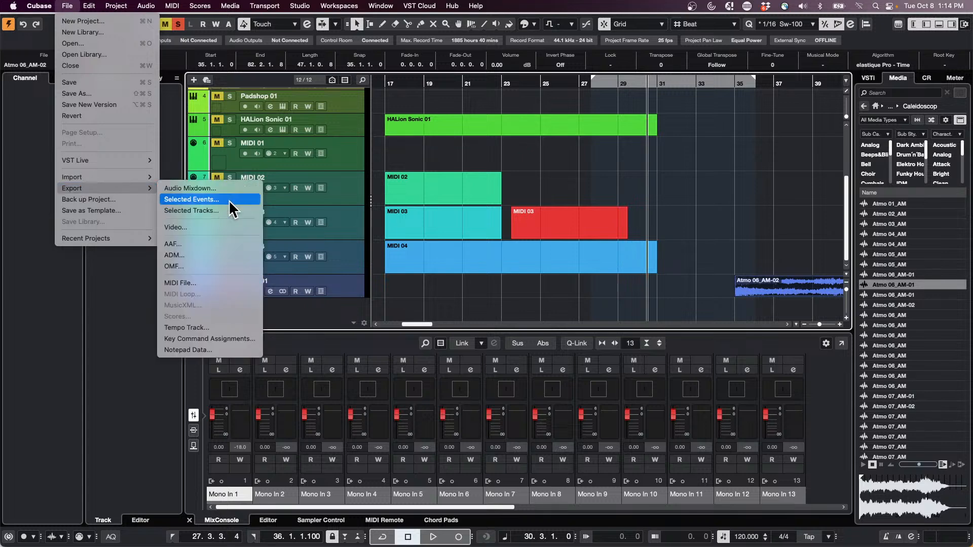
click(229, 200)
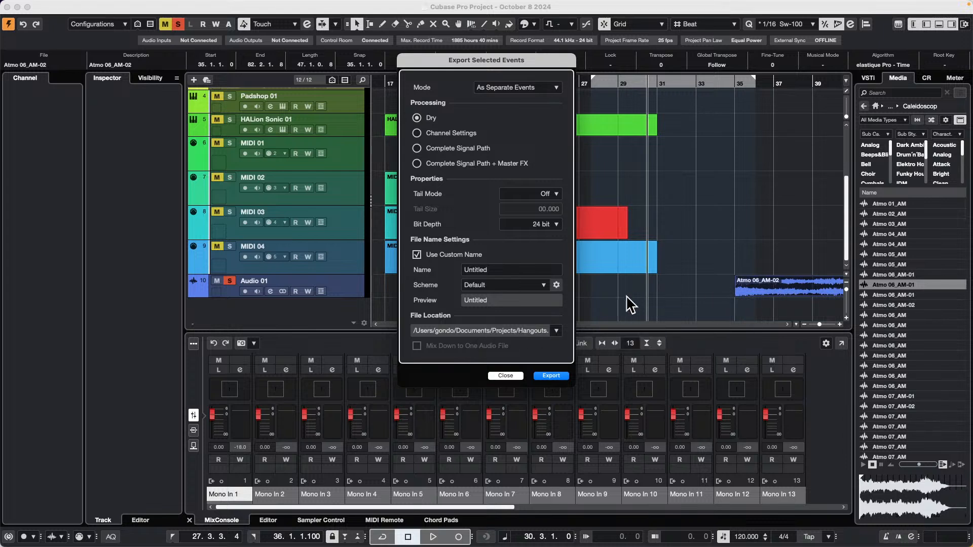
click(514, 376)
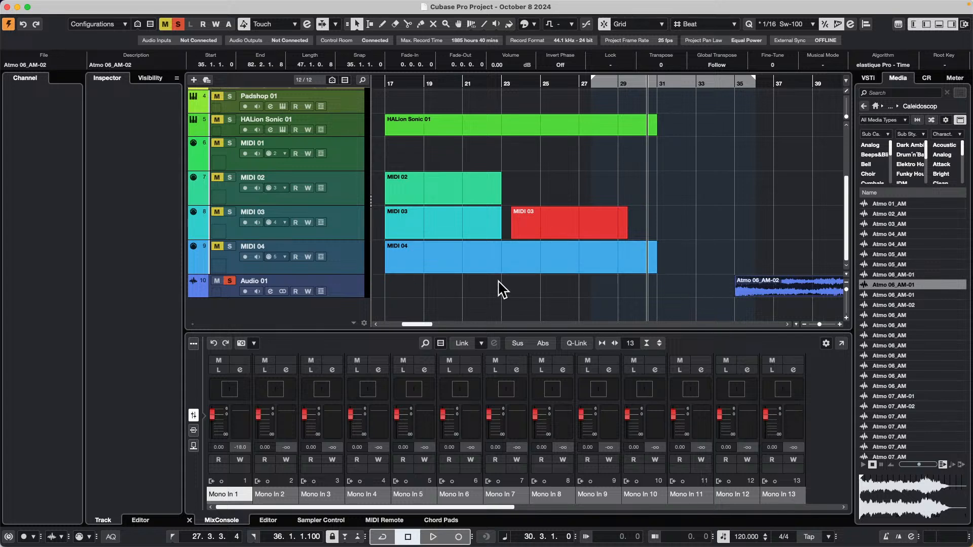
Add one HALion Sonic instrument track below Audio 01, with all MIDI inputs and the Stereo Out output.
right_click(350, 293)
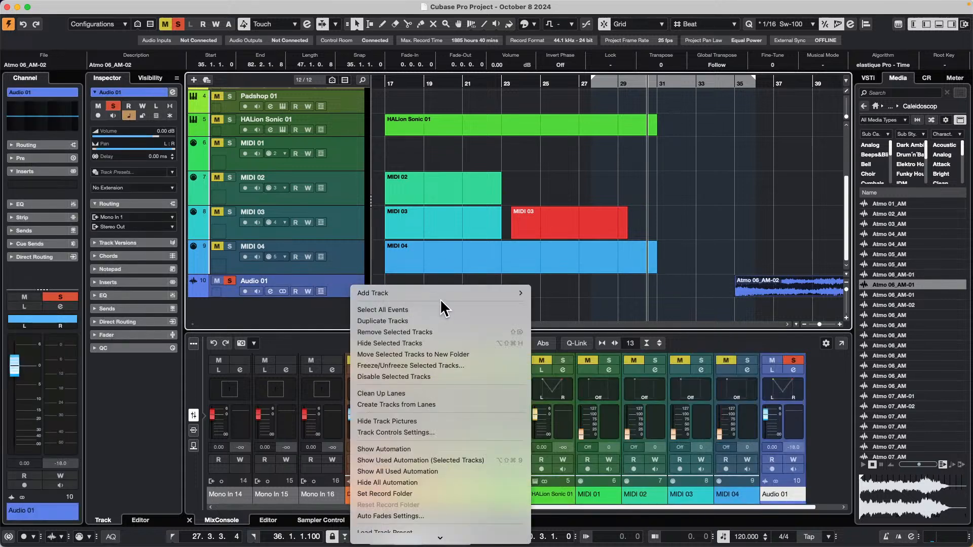
mouse_move(515, 295)
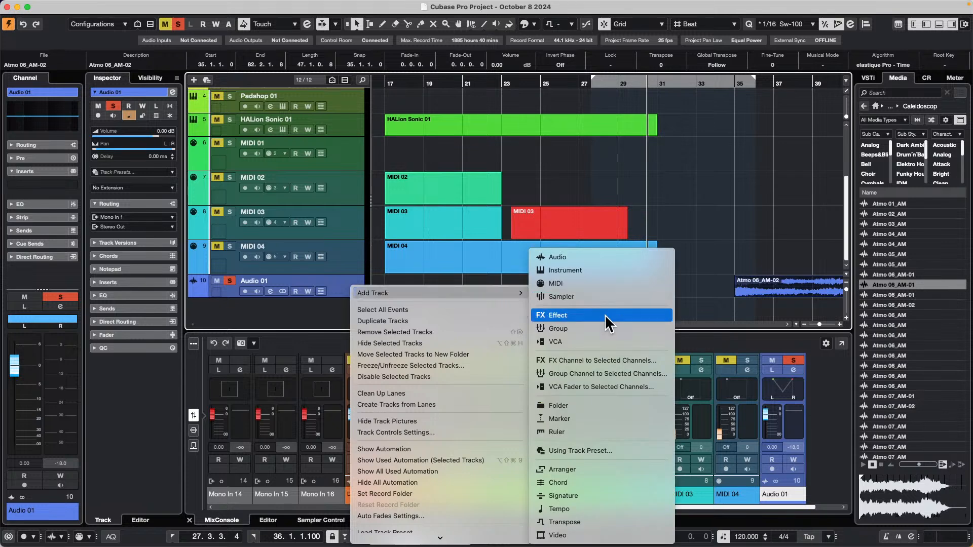
click(586, 269)
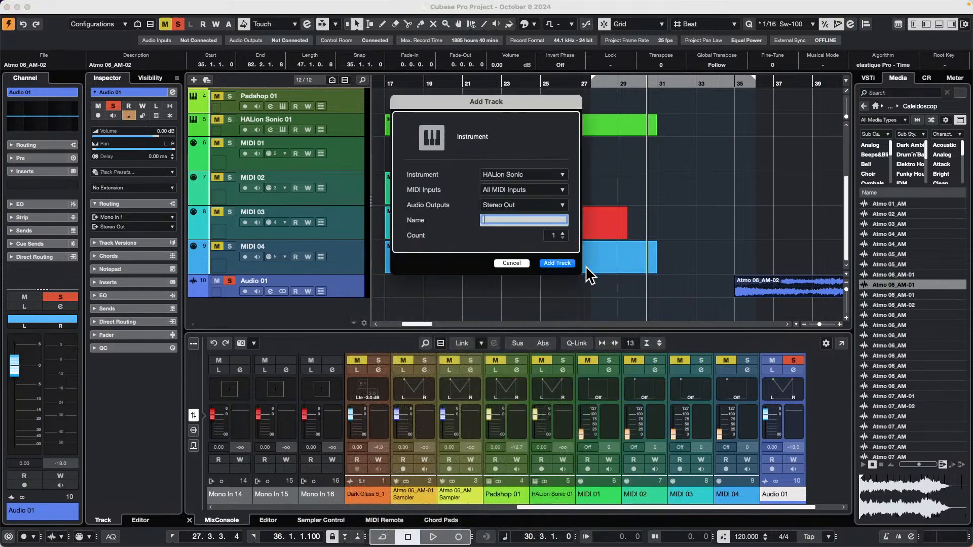
click(555, 263)
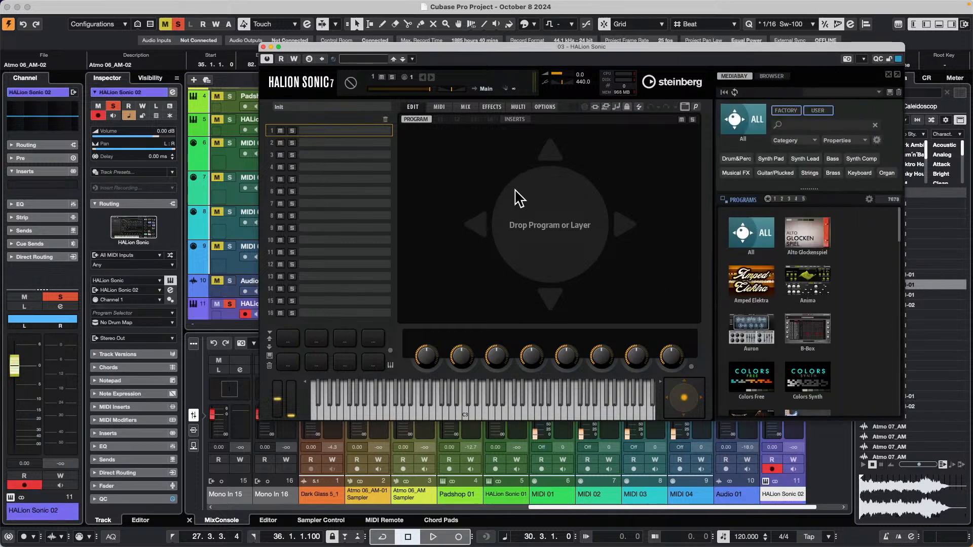
Load the Big Dark Pad MW program from the Hypnotic Dance library into the first HALion Sonic slot.
drag(482, 44, 329, 14)
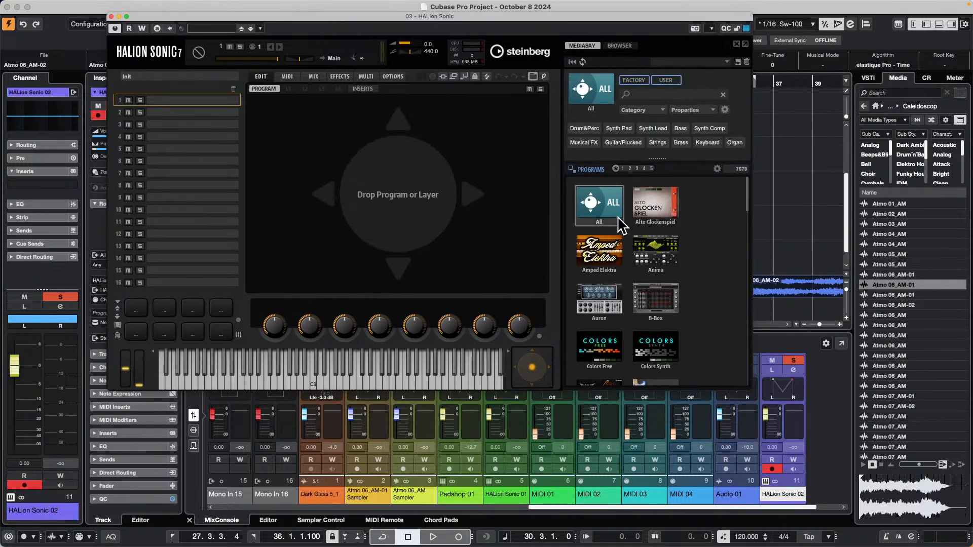
scroll(619, 221, down, 7)
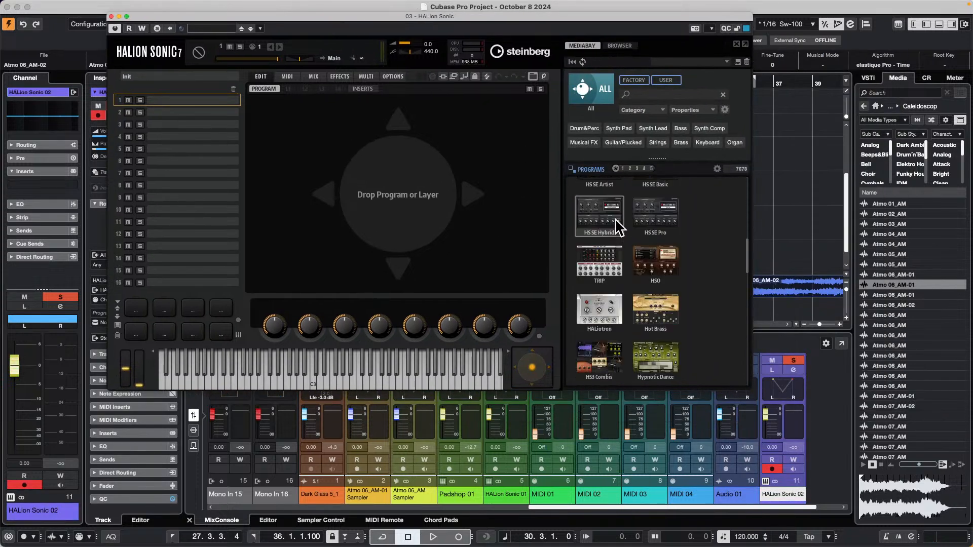
click(660, 343)
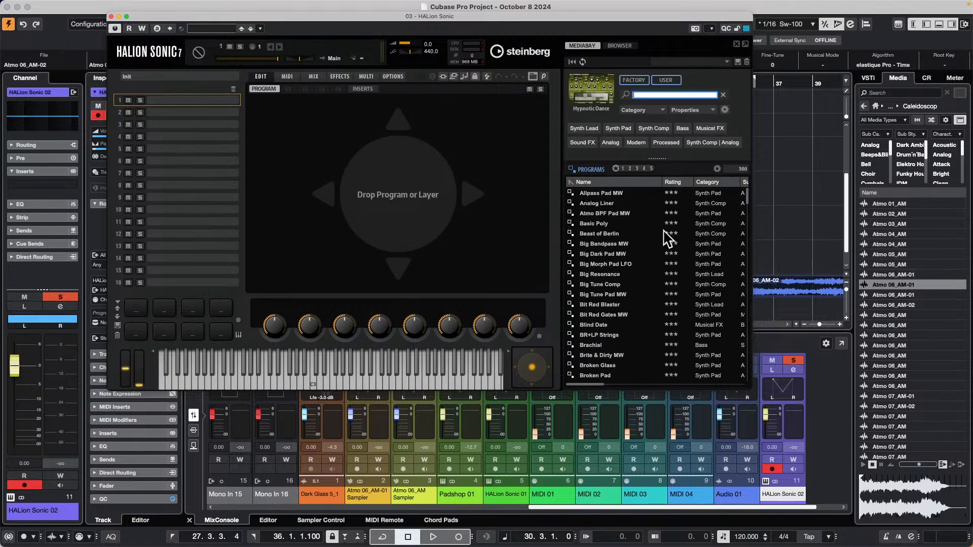
double_click(616, 253)
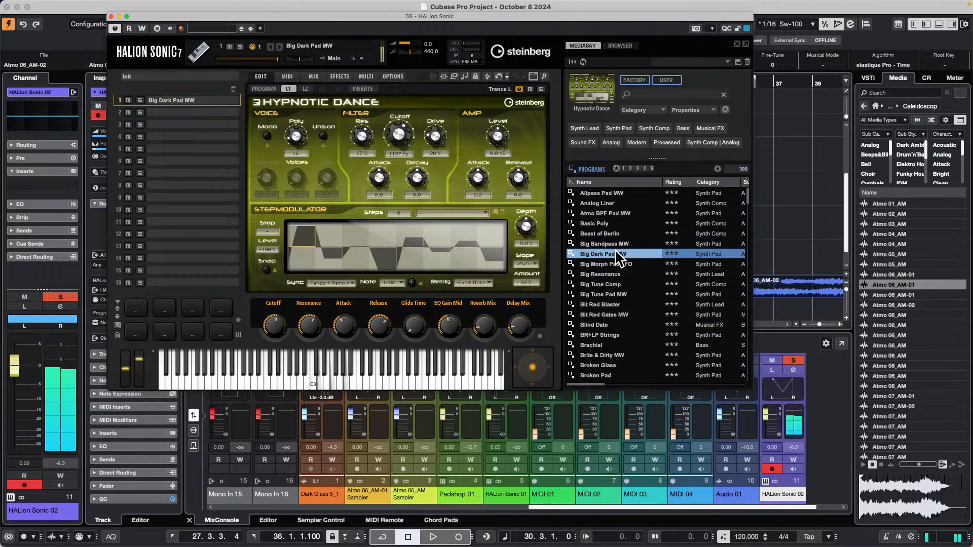
Raise the Control Room's main monitor level to -8.84 dB.
click(927, 79)
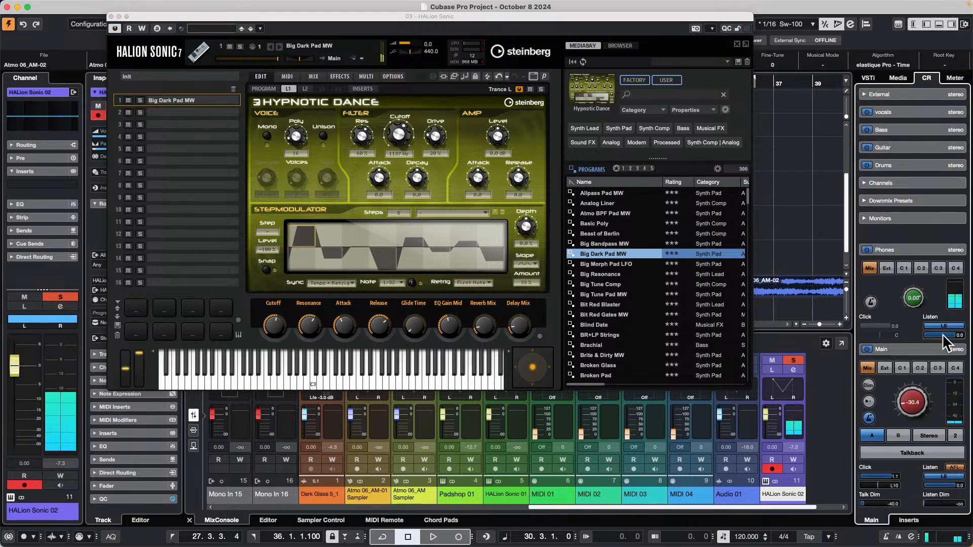
drag(919, 395, 915, 370)
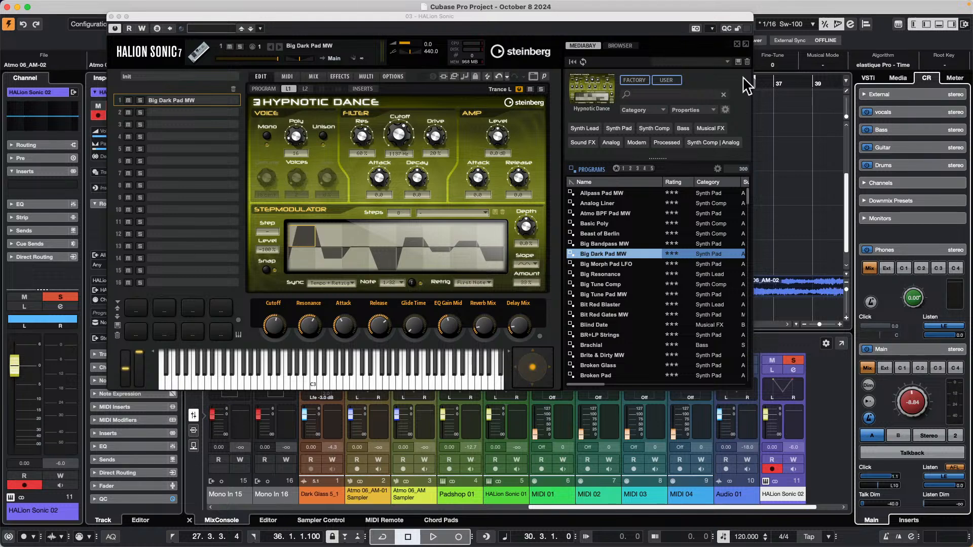
Try changes to the Hypnotic Dance filter and amp controls, and reload Big Dark Pad MW to restore its settings.
click(305, 89)
click(287, 88)
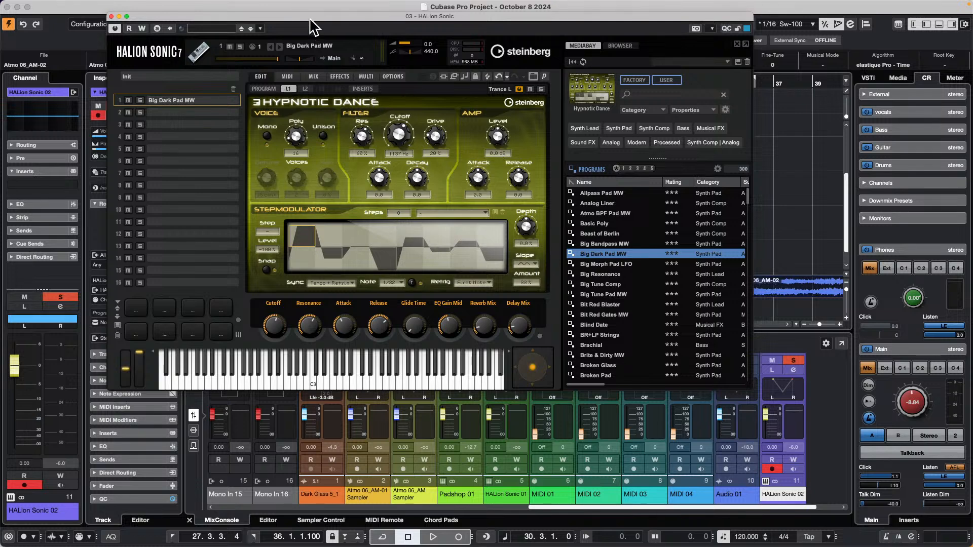
drag(310, 17, 521, 23)
scroll(252, 222, down, 1)
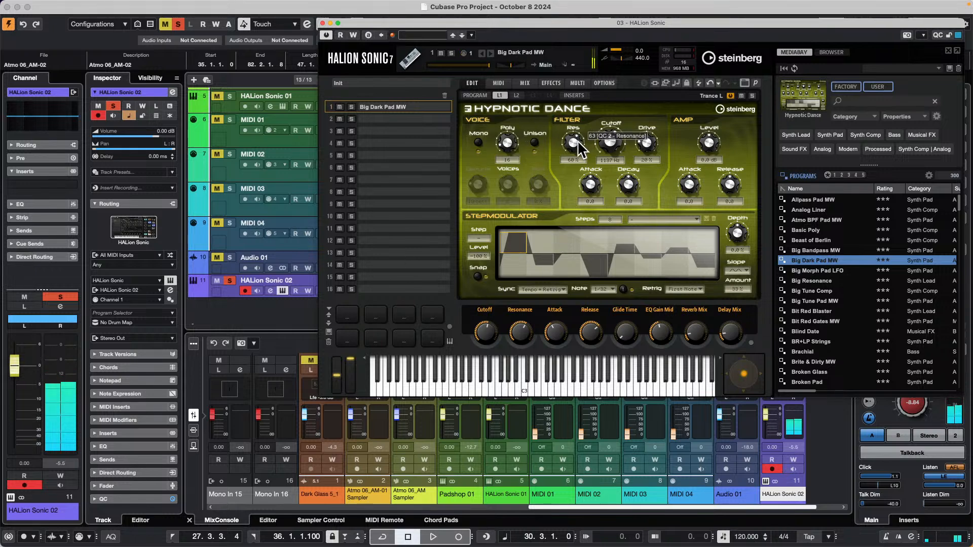
drag(574, 141, 652, 122)
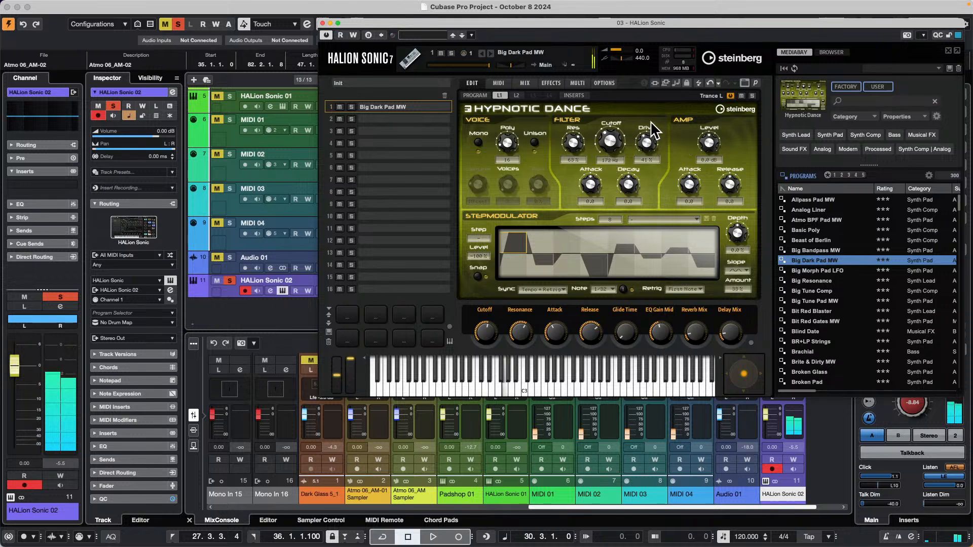
drag(713, 144, 708, 134)
drag(611, 150, 573, 155)
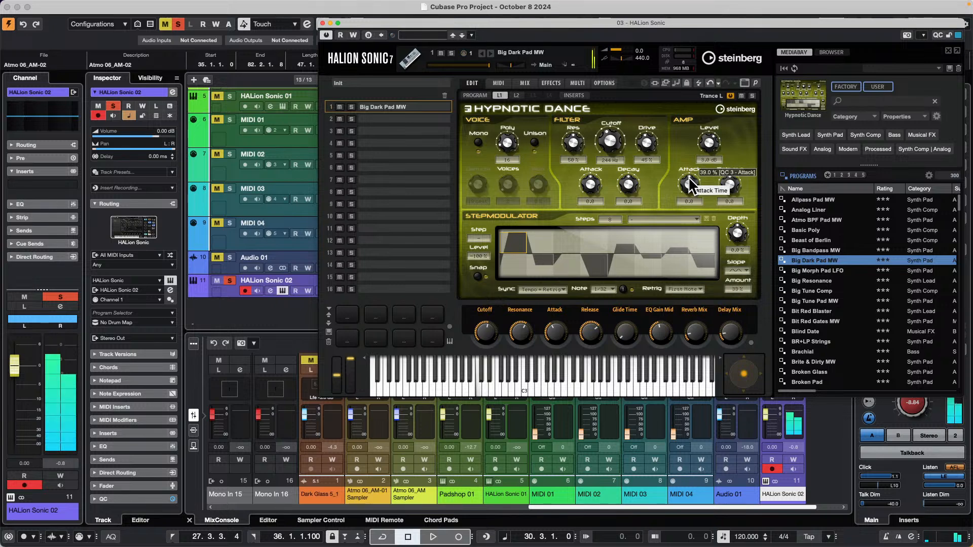
double_click(816, 257)
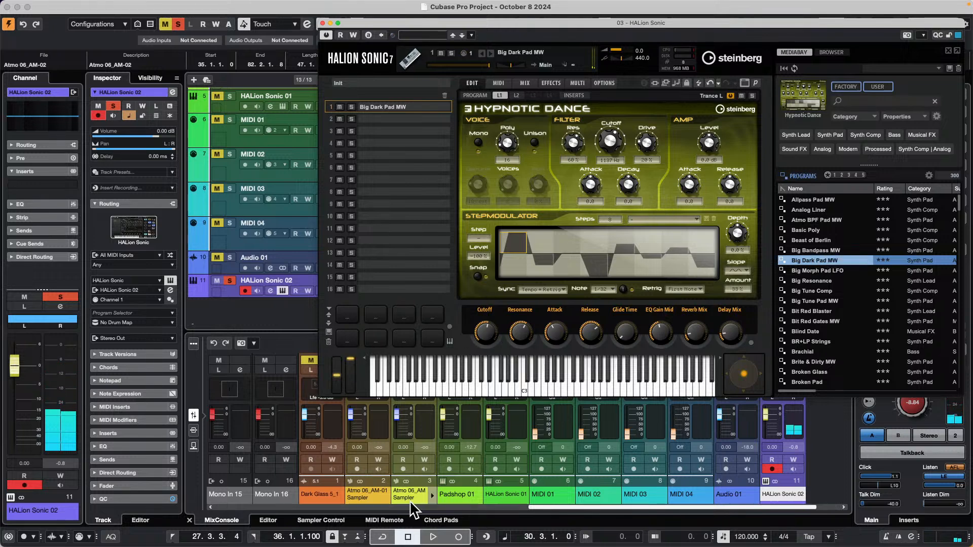
Show the MIDI Remote area and open the Korg nanoKONTROL2 mapping in the enlarged view, moving the HALion Sonic window aside.
click(404, 520)
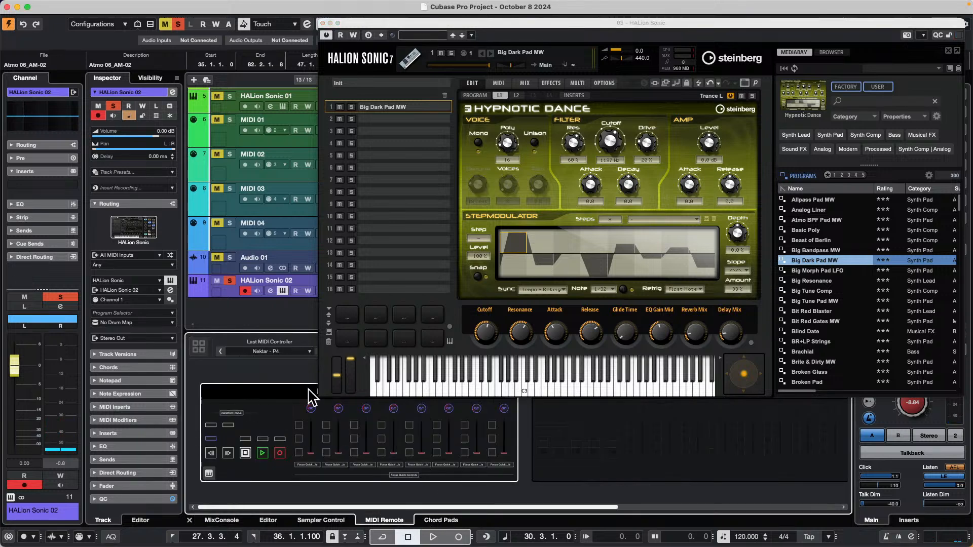
drag(424, 22, 685, 10)
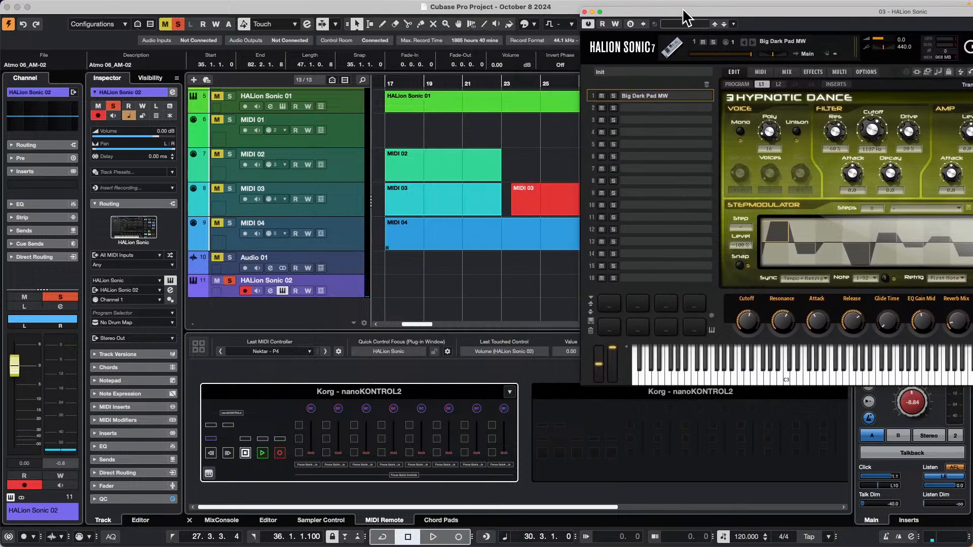
double_click(420, 393)
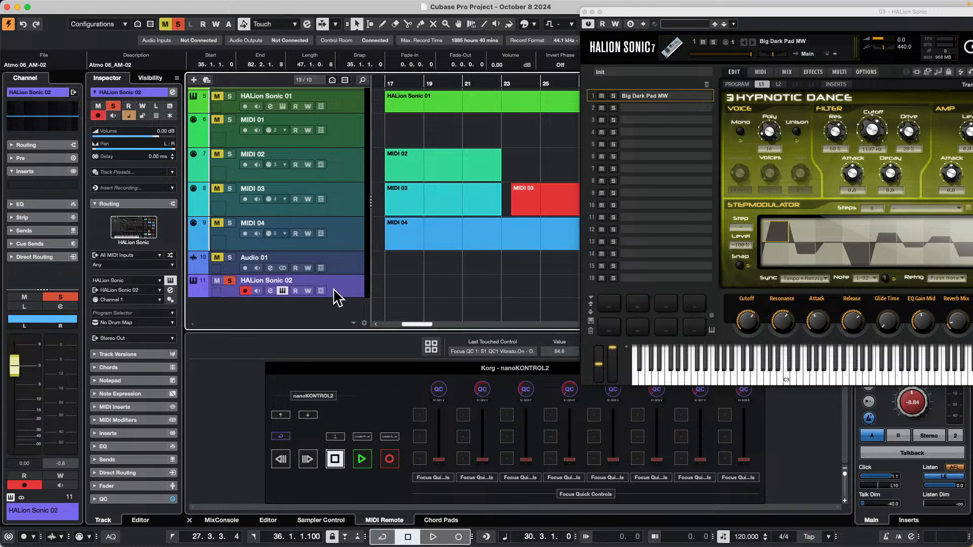
Expand the quick controls section in the Inspector of the HALion Sonic 02 track.
click(95, 502)
click(95, 499)
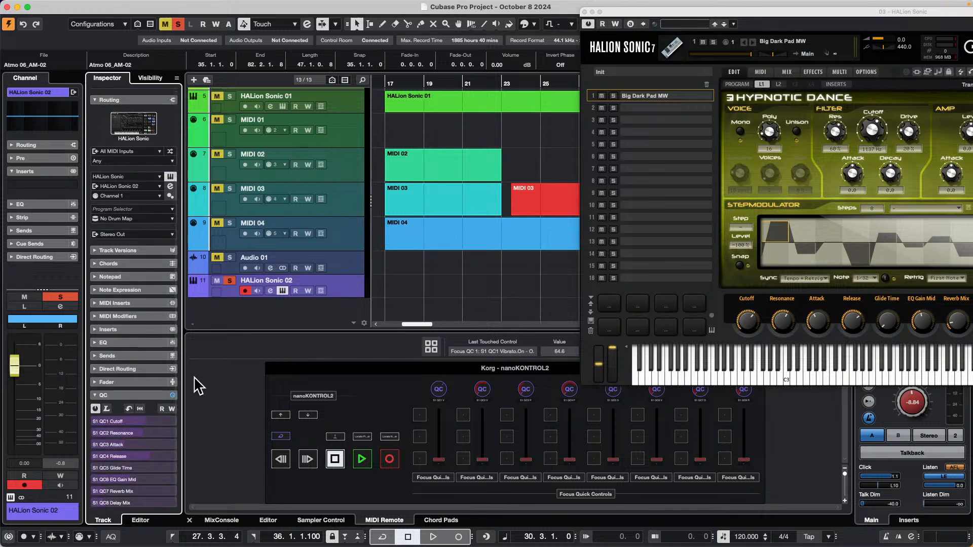
click(124, 395)
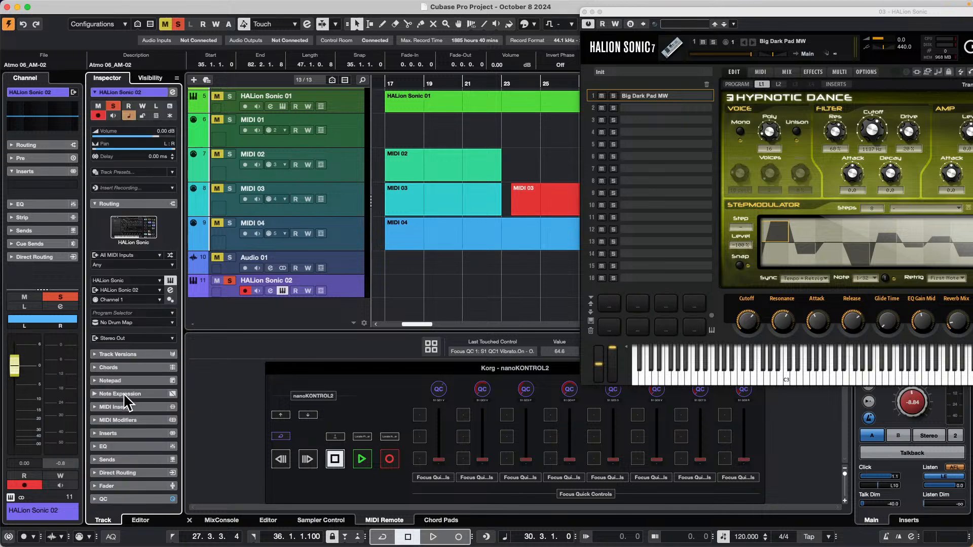
click(125, 499)
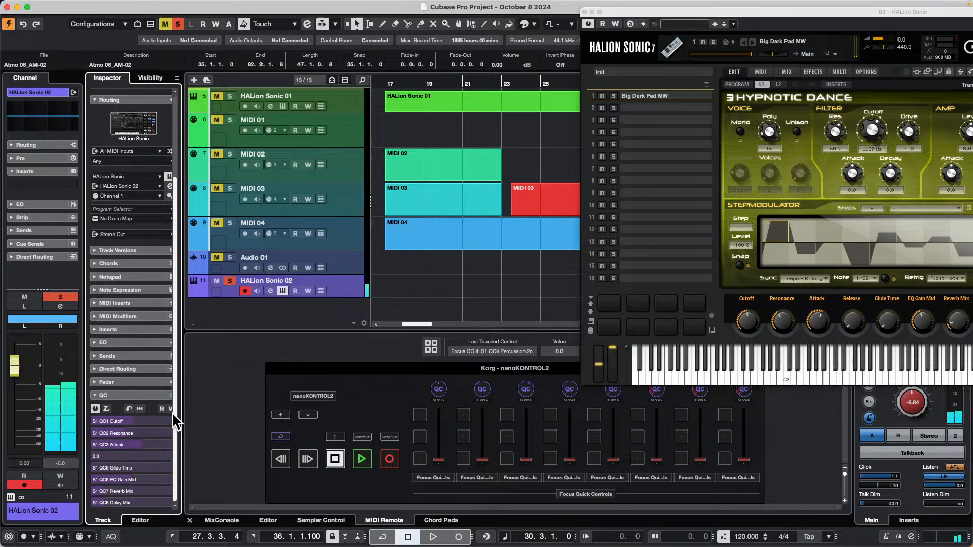
Adjust HALion Sonic's quick controls: raise Release, turn Reverb Mix fully down and set Delay Mix to 100 %.
drag(752, 10, 545, 10)
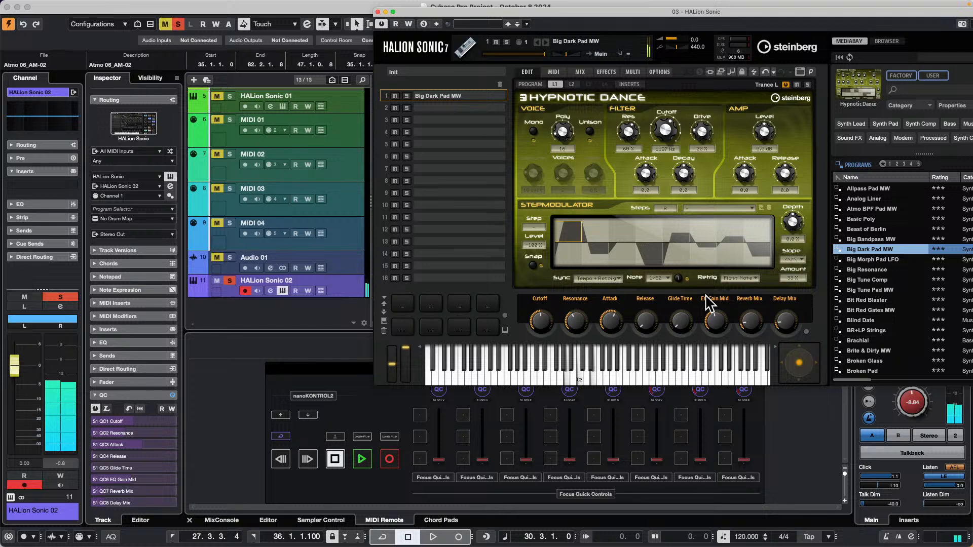
drag(645, 327, 640, 289)
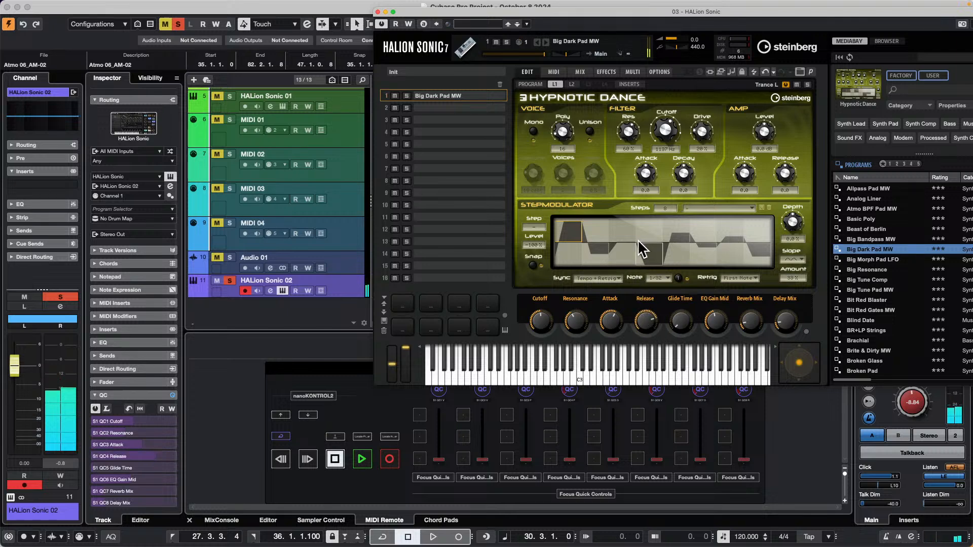
drag(651, 311, 611, 417)
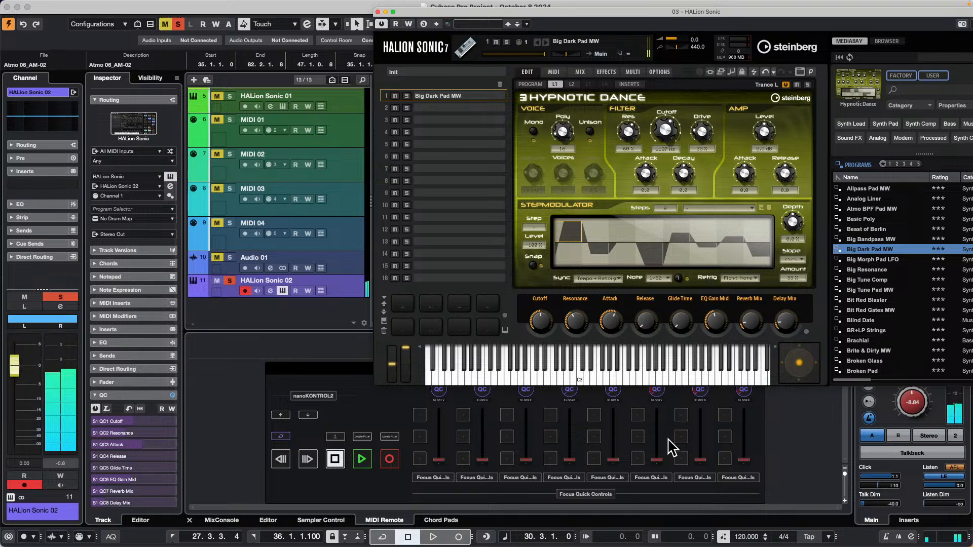
drag(755, 331, 793, 293)
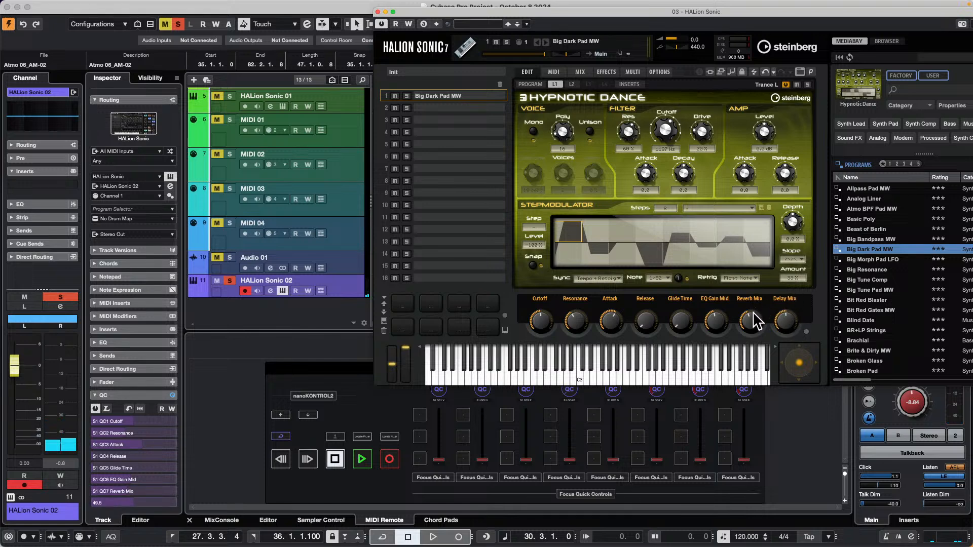
drag(753, 319, 733, 335)
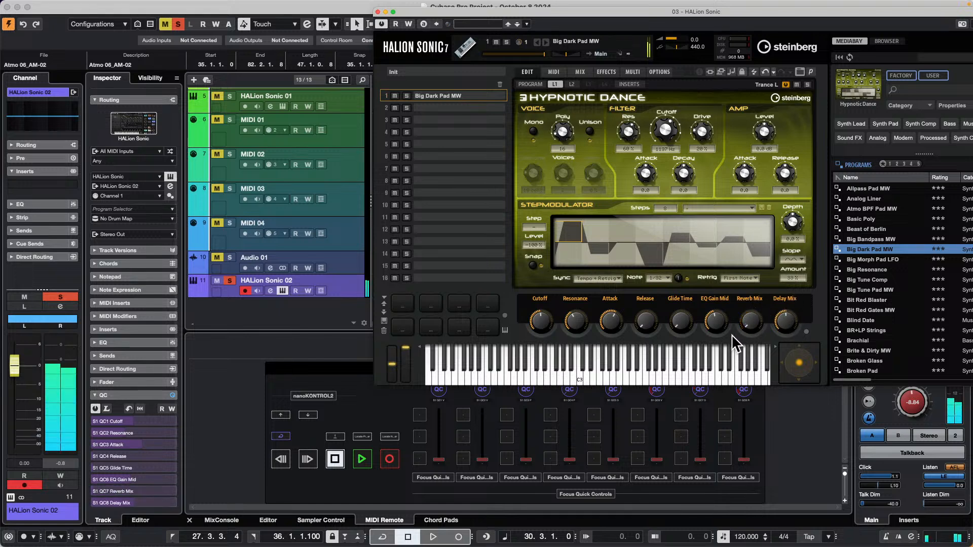
drag(796, 320, 798, 273)
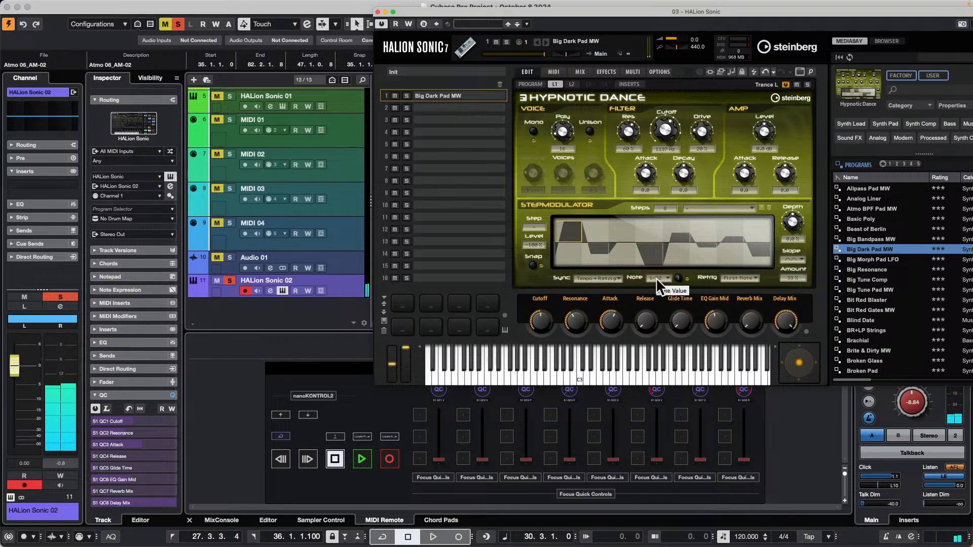
drag(639, 327, 647, 295)
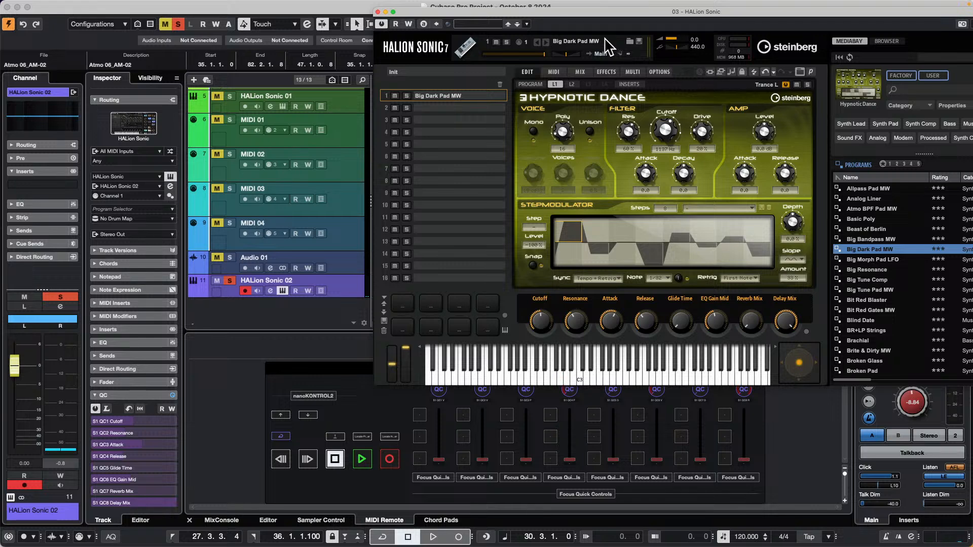
Show the quick control assignments in the HALion Sonic plug-in window, and hide them again after viewing.
drag(586, 12, 504, 35)
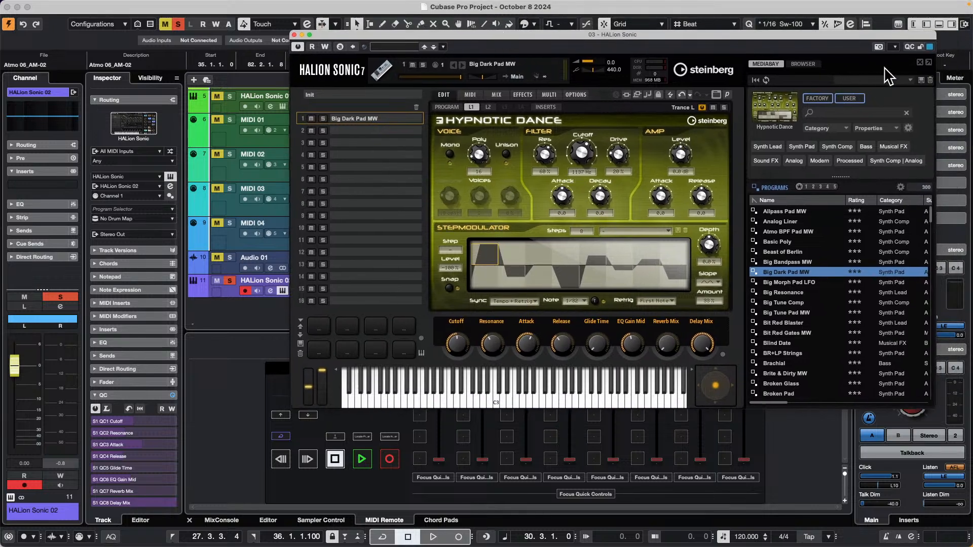
click(909, 47)
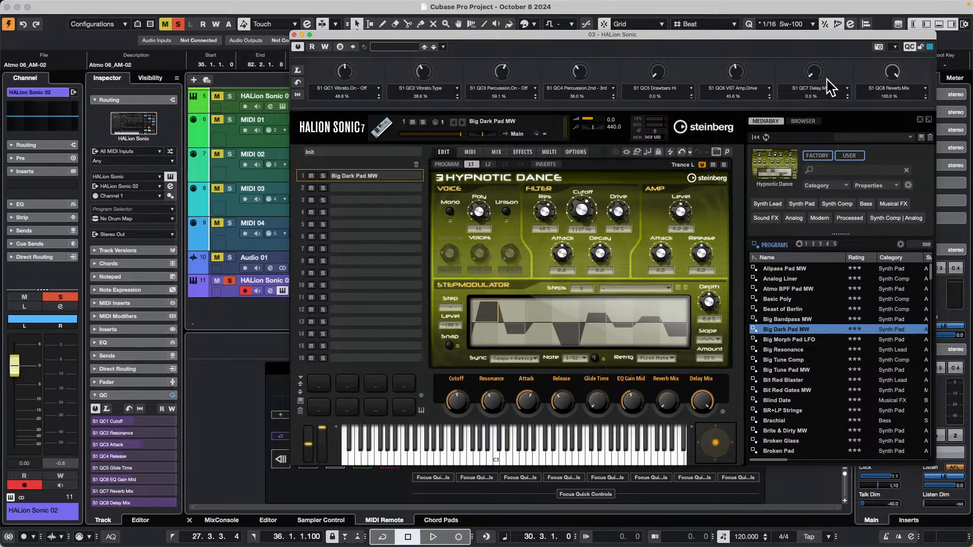
click(909, 46)
click(908, 46)
click(908, 47)
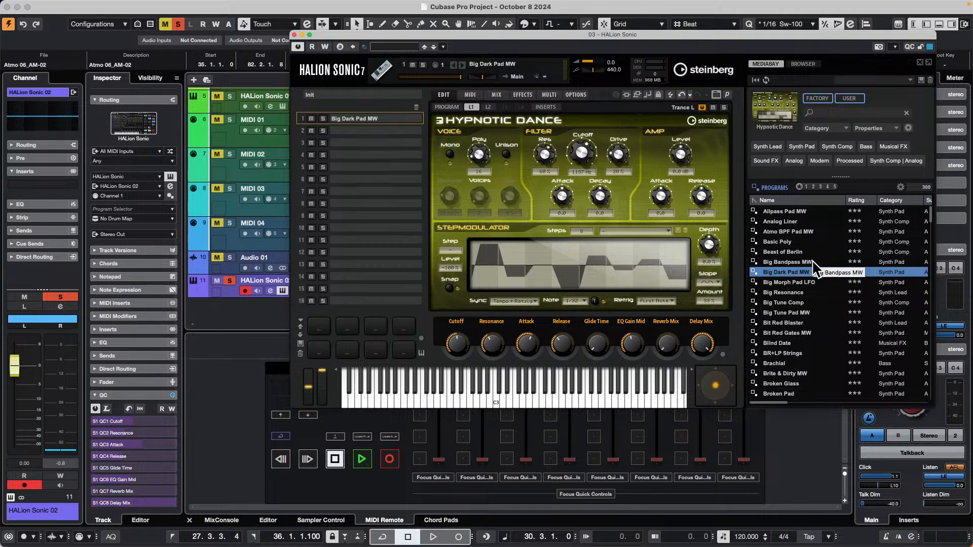
Load the Basic Poly program in HALion Sonic and apply the Hypnotic Dance gate preset Gater01 to its step modulator.
click(785, 242)
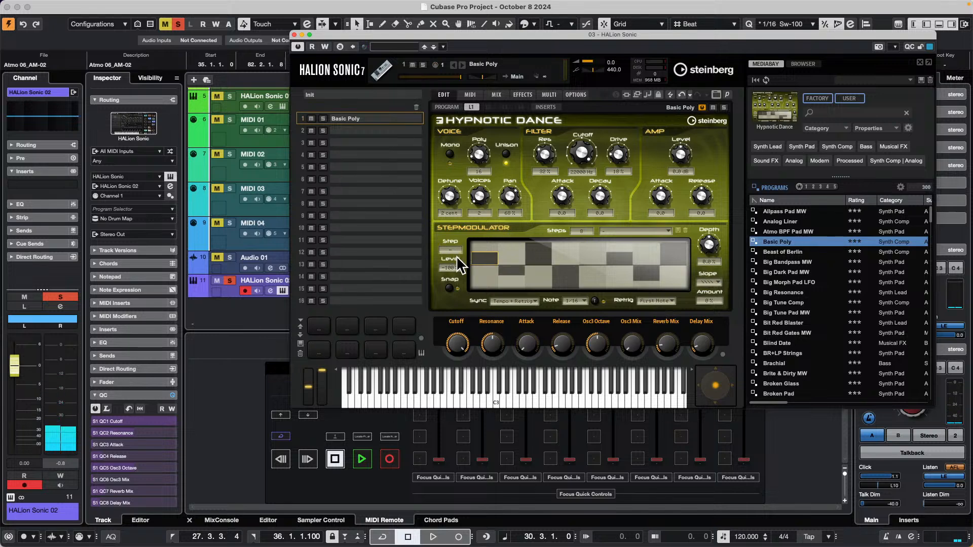
click(667, 229)
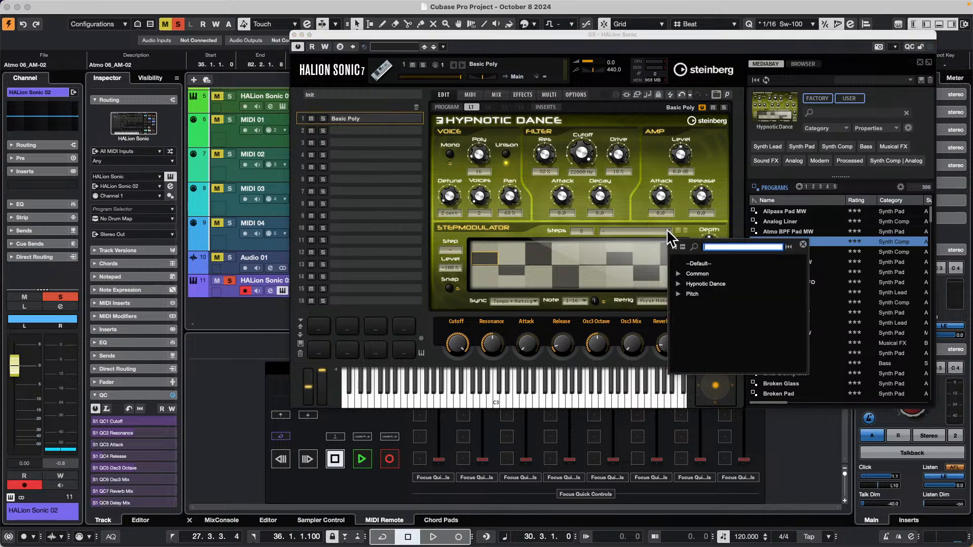
click(679, 284)
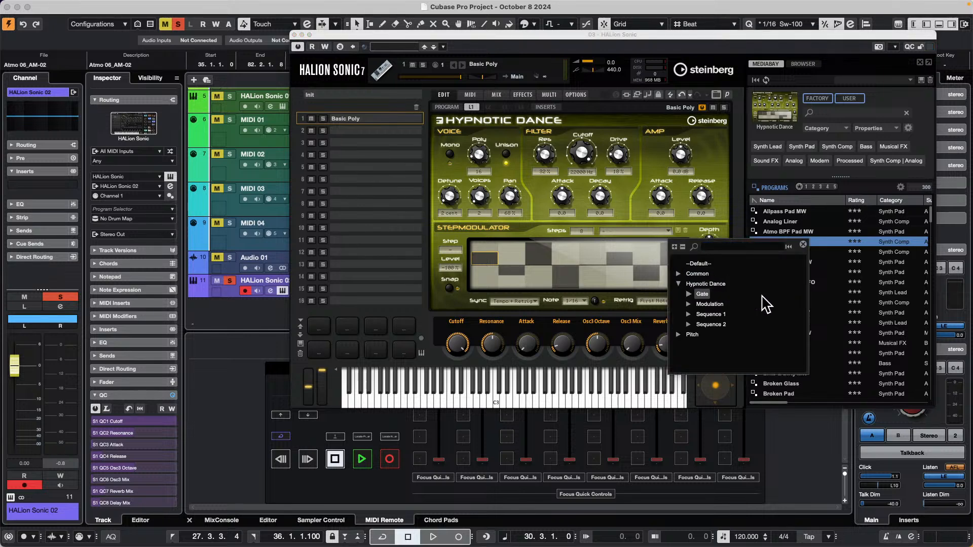
click(689, 294)
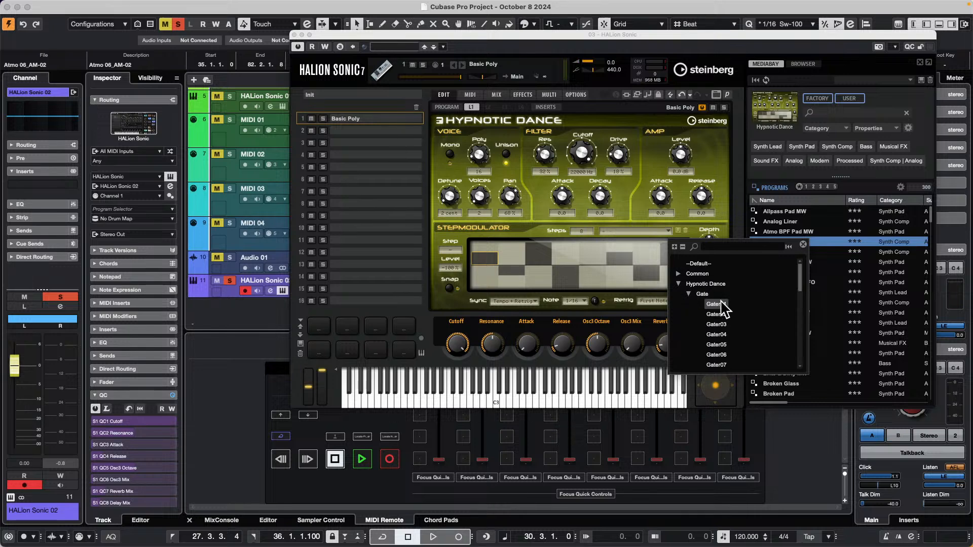
click(720, 305)
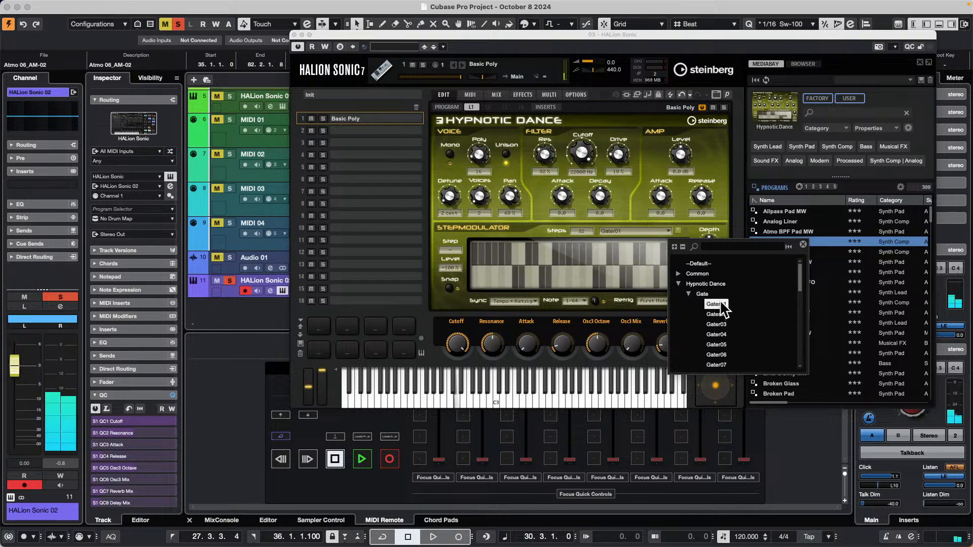
click(797, 223)
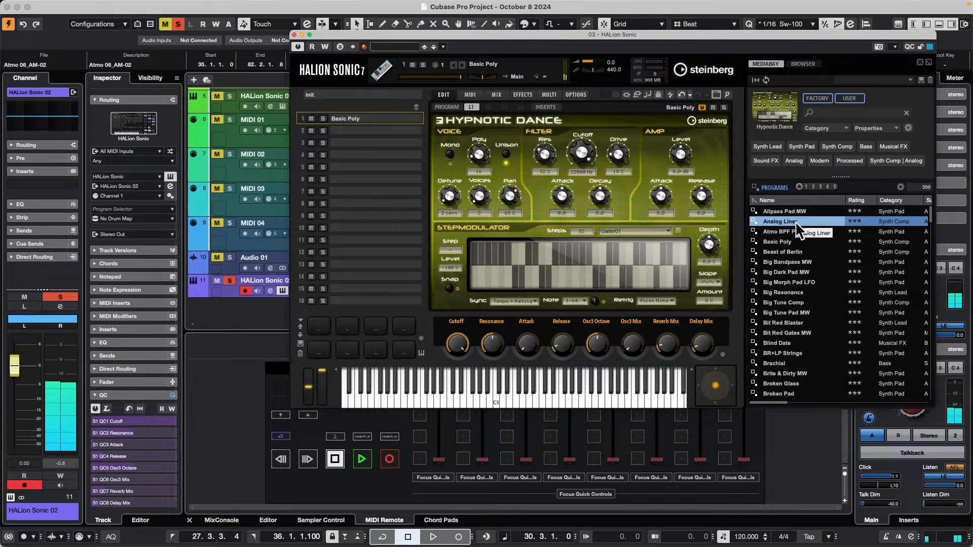
Load the programs Analog Liner, Basic Poly, Big Bandpass MW, Brachial and Blind Date one after another.
double_click(796, 223)
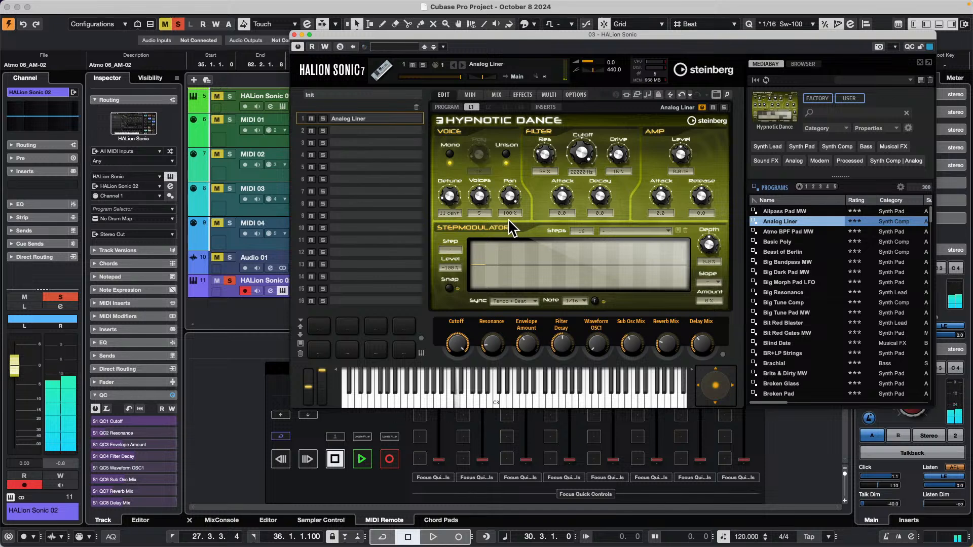
double_click(775, 242)
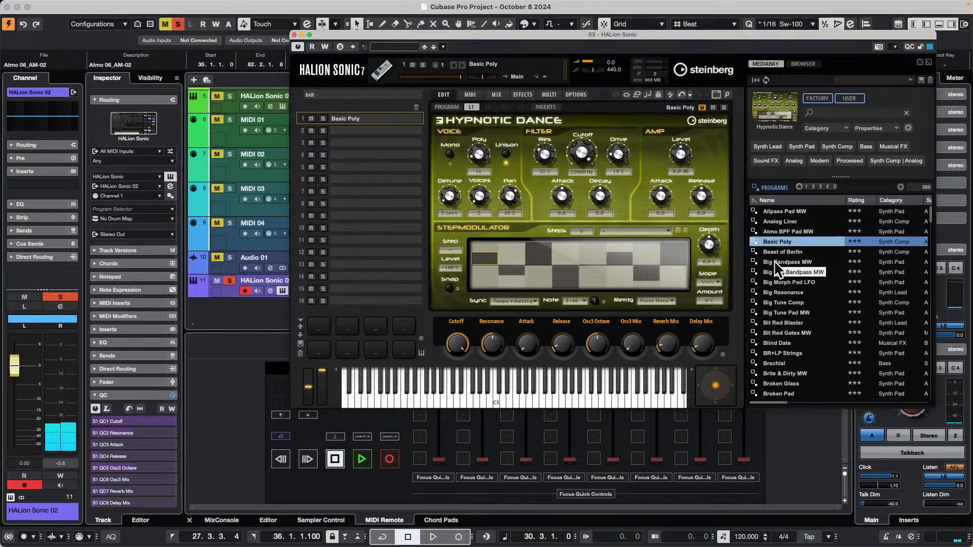
double_click(775, 262)
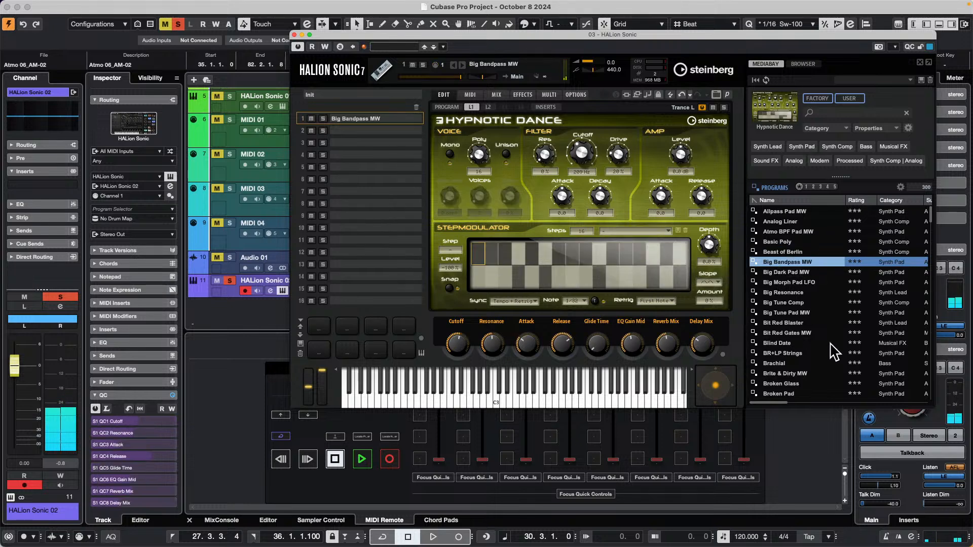
double_click(783, 363)
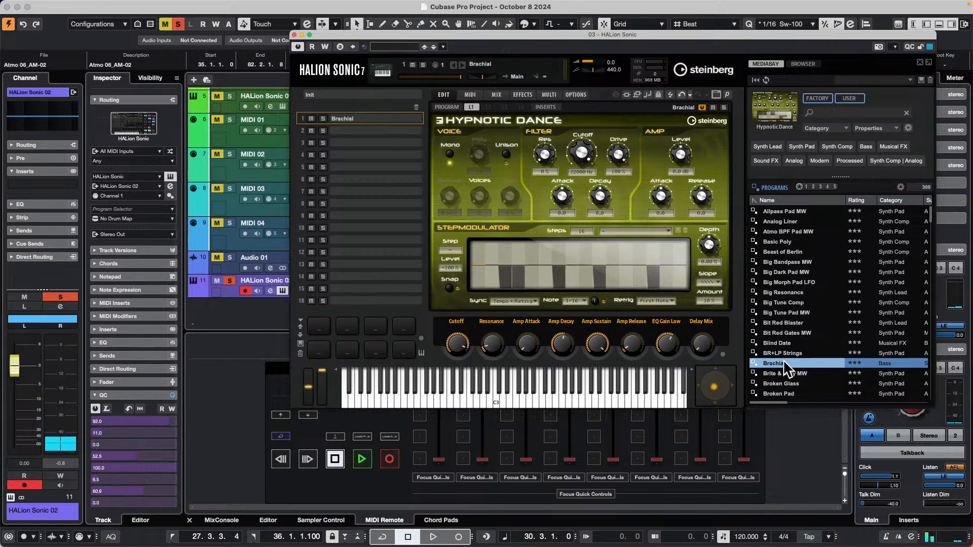
double_click(784, 344)
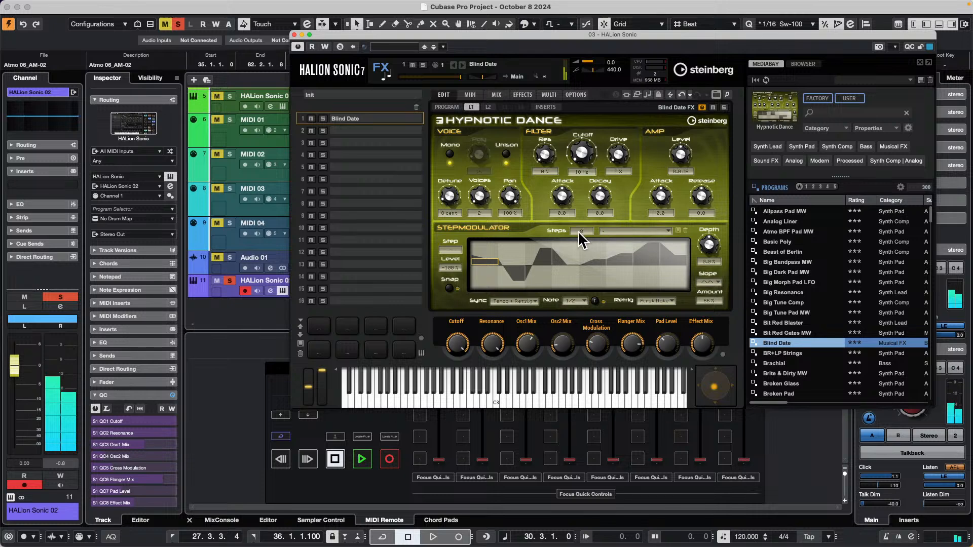
Apply the Hypnotic Dance gate preset Gater01 to Blind Date's step modulator and raise its Depth to 100 %.
click(667, 230)
click(682, 285)
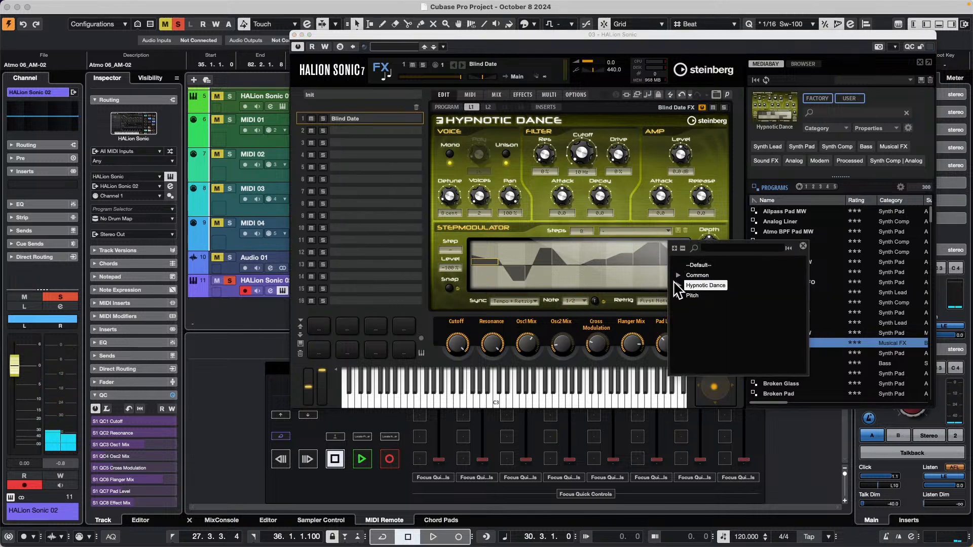
click(678, 285)
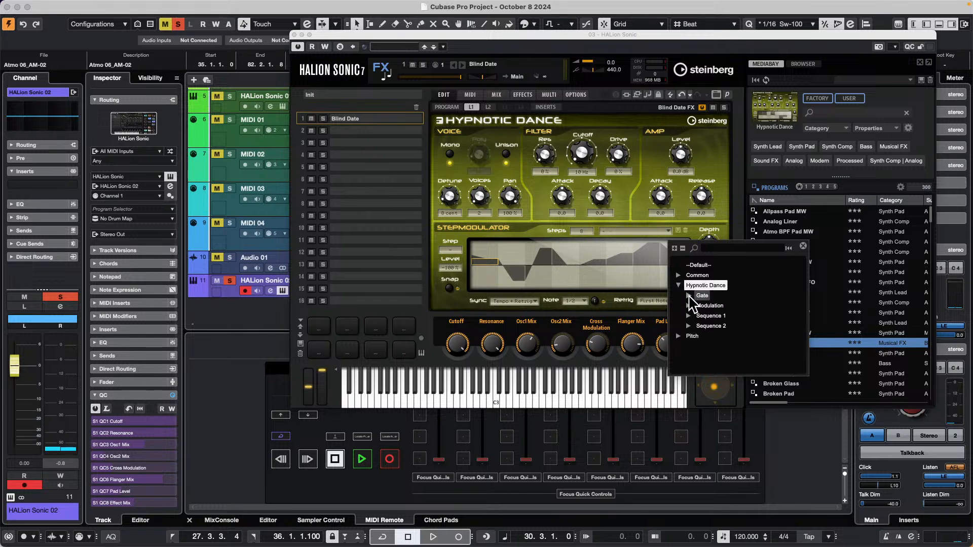
click(689, 296)
click(710, 305)
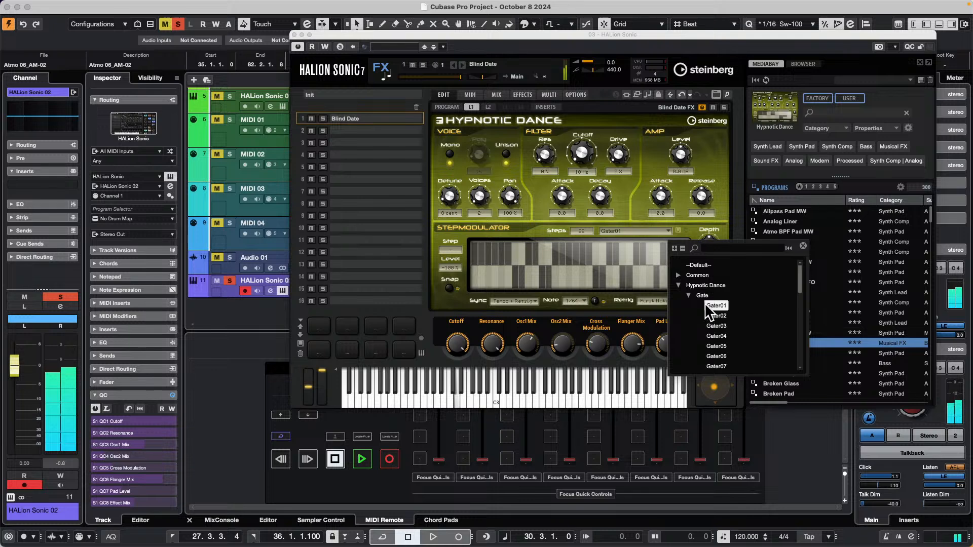
click(723, 210)
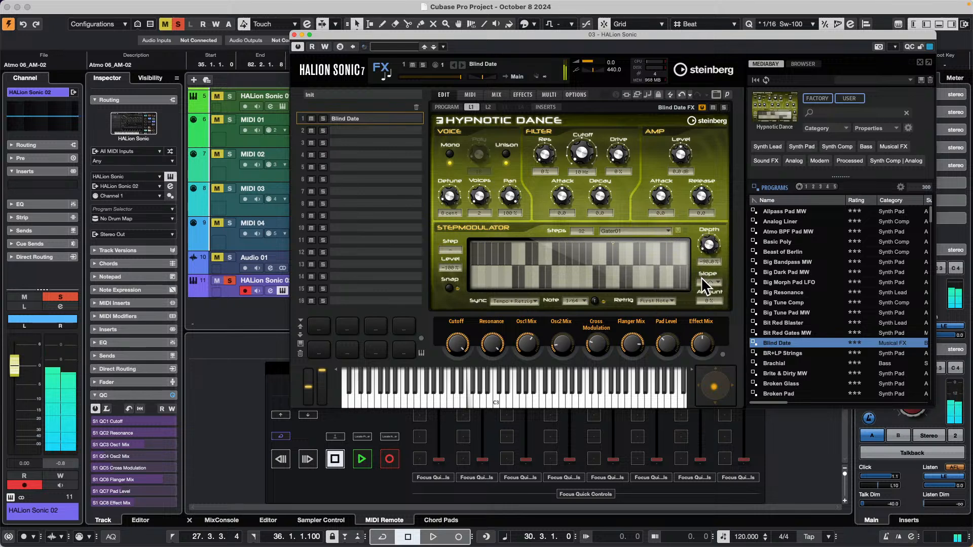
drag(715, 216, 728, 178)
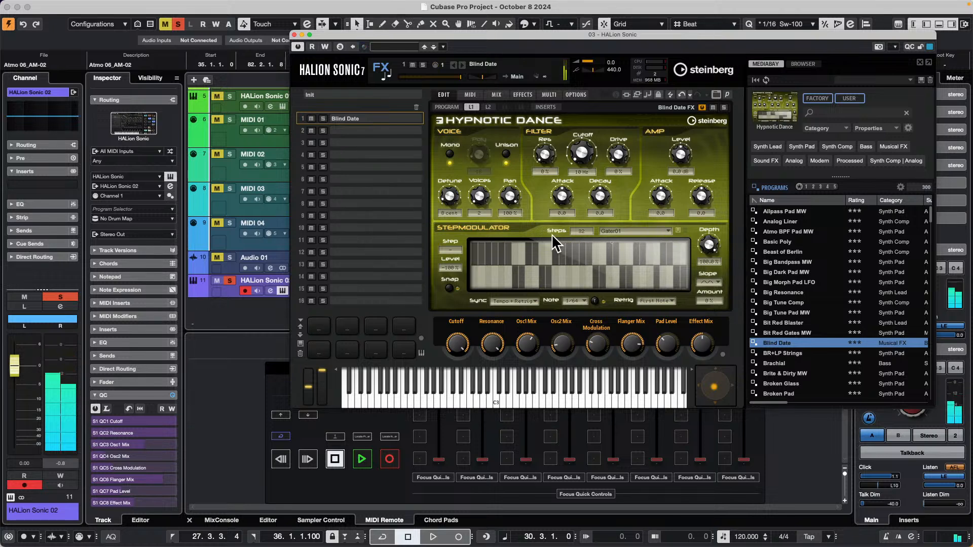
Apply the Hypnotic Dance modulation preset Cutoff Mod 1 to the step modulator and set its Depth to 100 %.
click(668, 230)
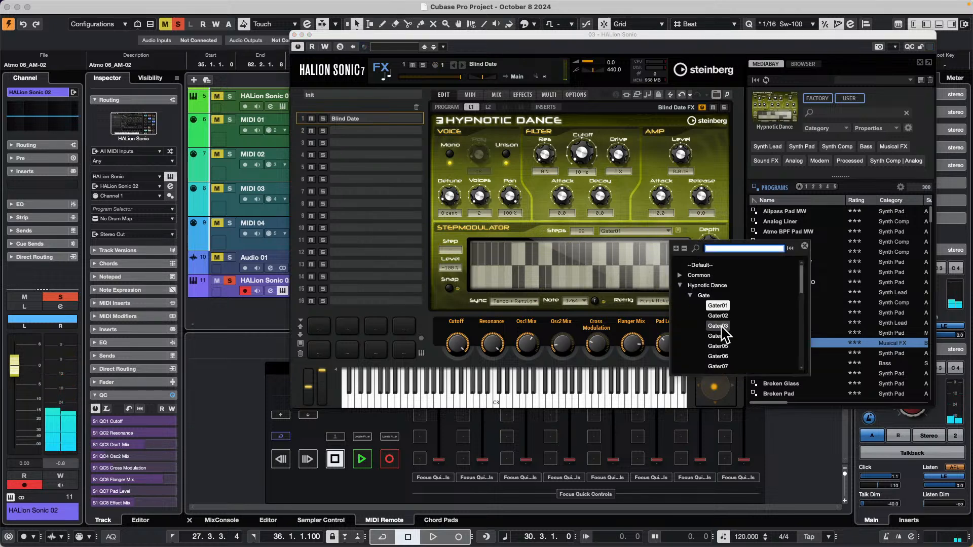
click(690, 296)
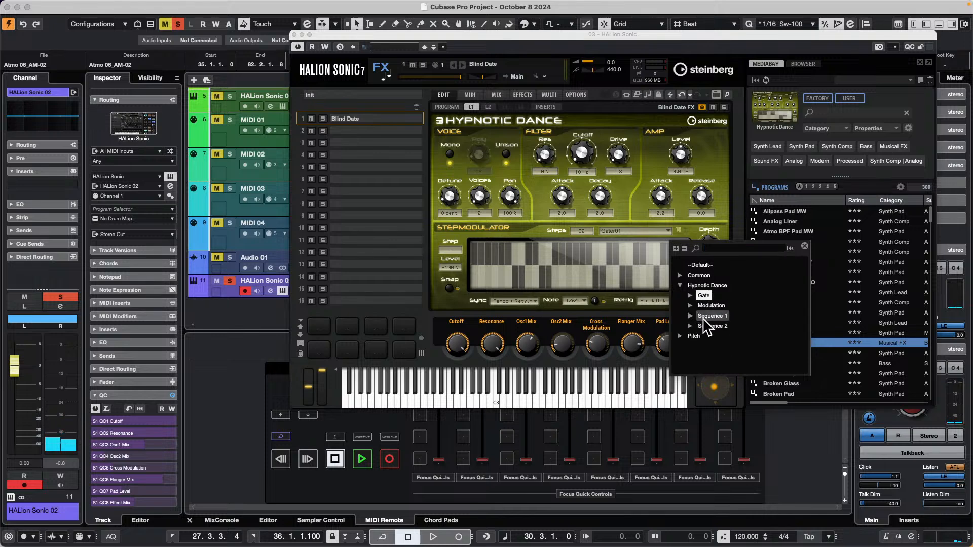
click(690, 306)
click(724, 317)
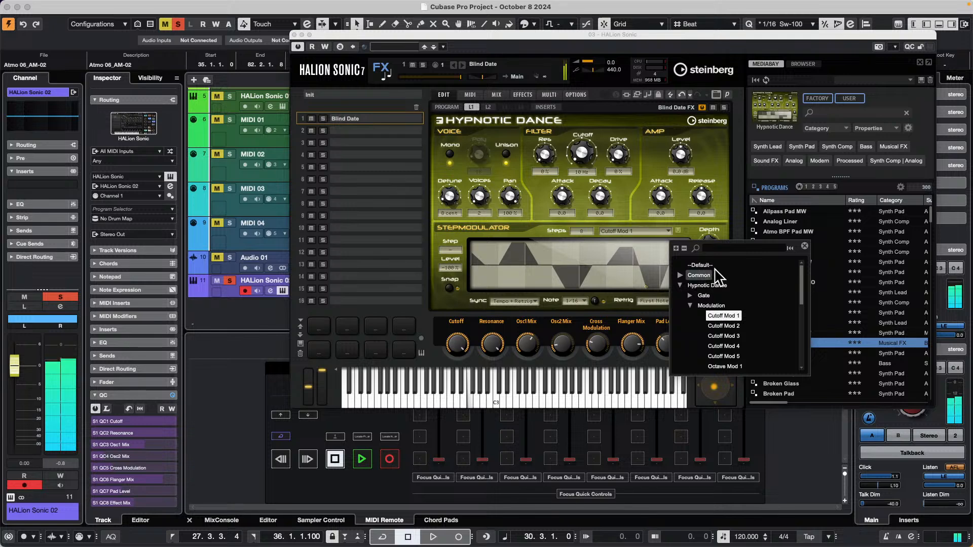
click(682, 216)
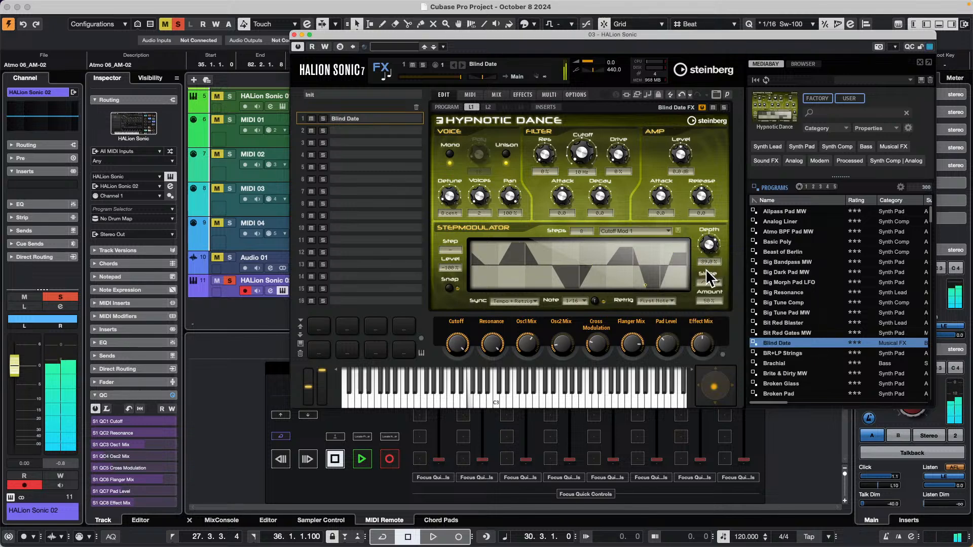
drag(704, 281, 710, 233)
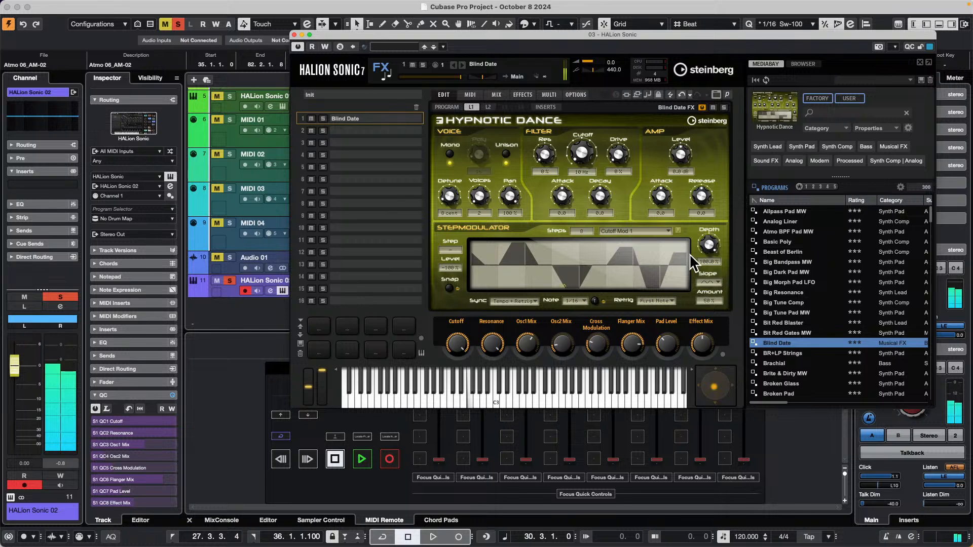
Set the step modulator to Slope on Falling Edges, and replace the pattern with the gate preset Gater29.
click(715, 281)
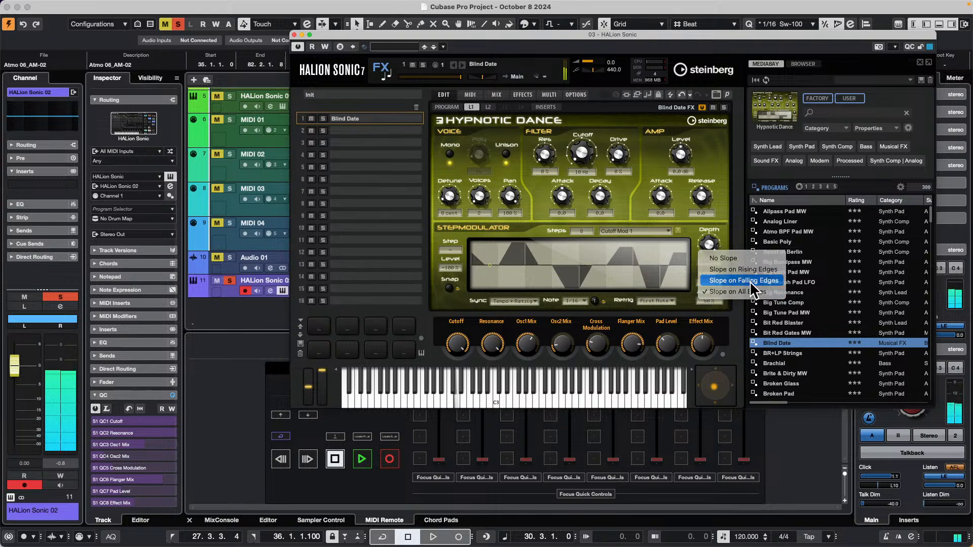
click(743, 280)
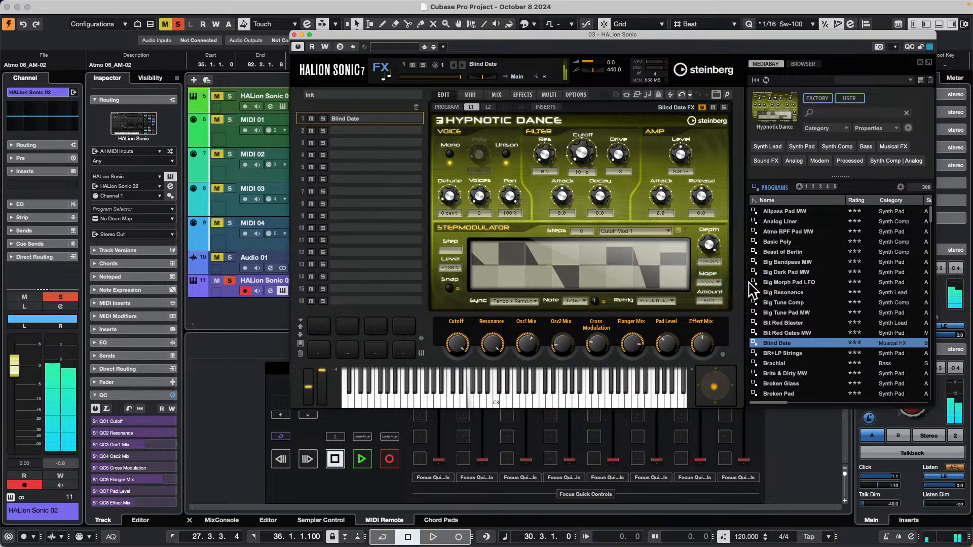
click(666, 229)
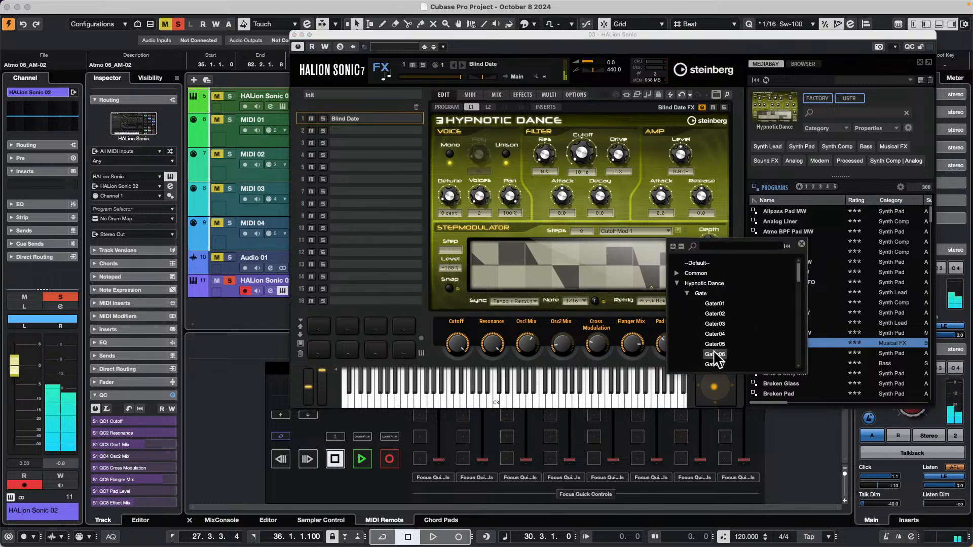
scroll(730, 349, down, 8)
double_click(720, 328)
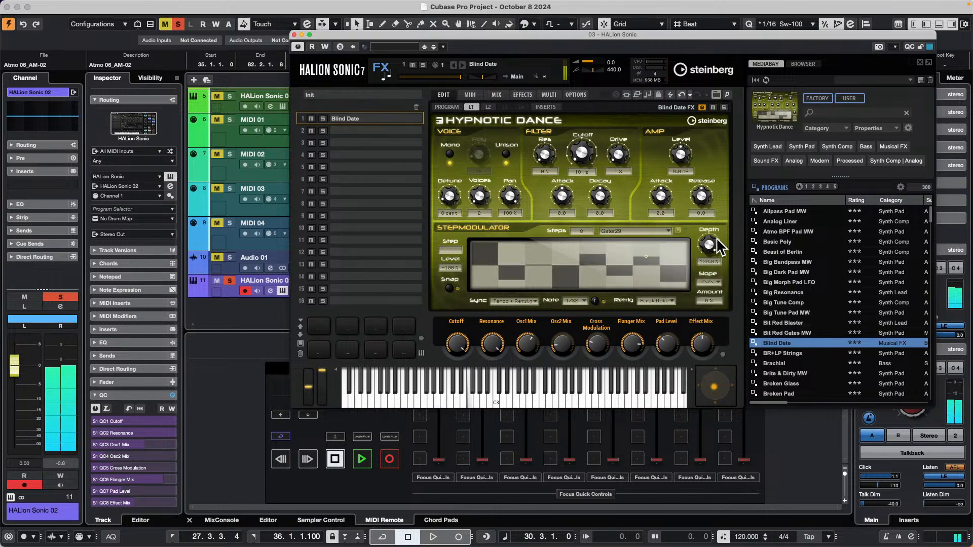
In layer L2, draw varying step levels into the step modulator pattern and raise its Depth to 100 %.
click(488, 107)
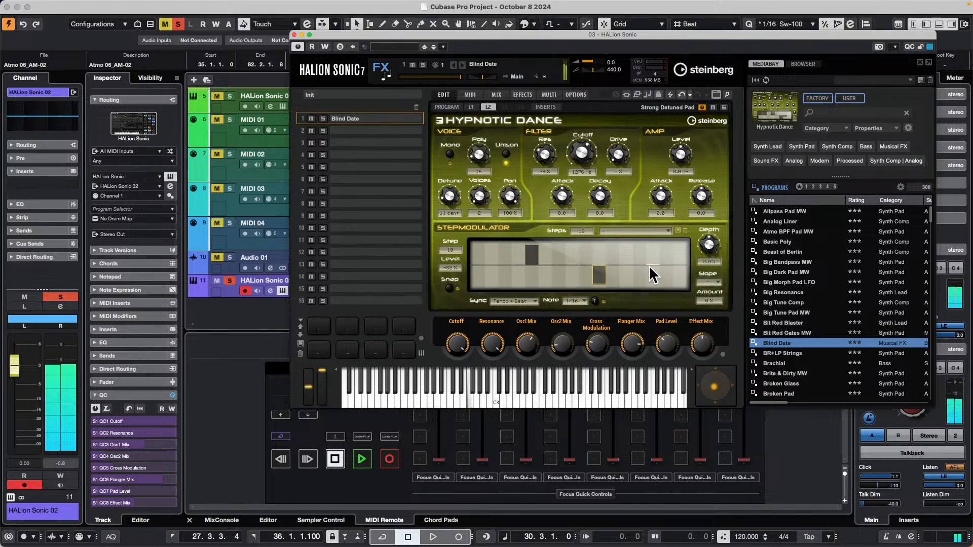
drag(657, 271, 656, 248)
drag(547, 262, 568, 242)
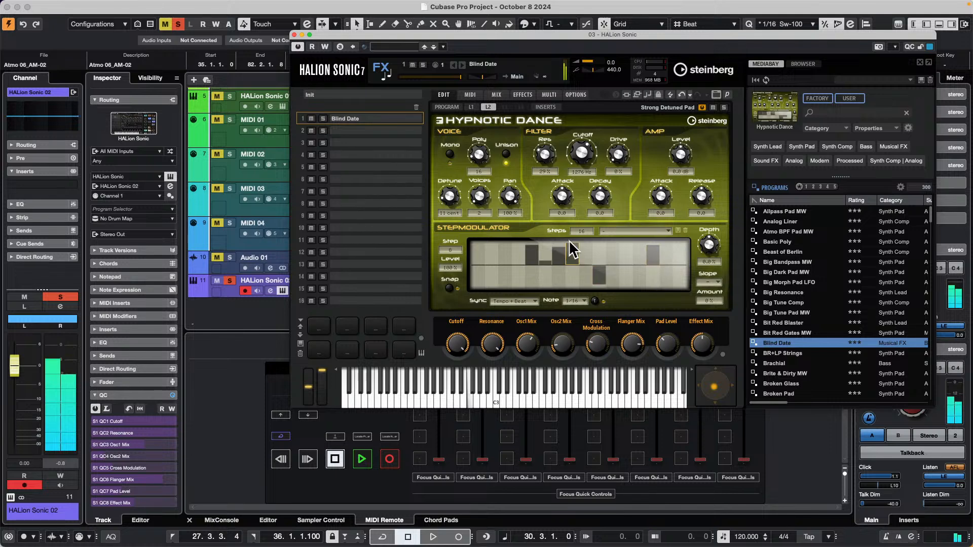
click(493, 247)
drag(492, 247, 532, 269)
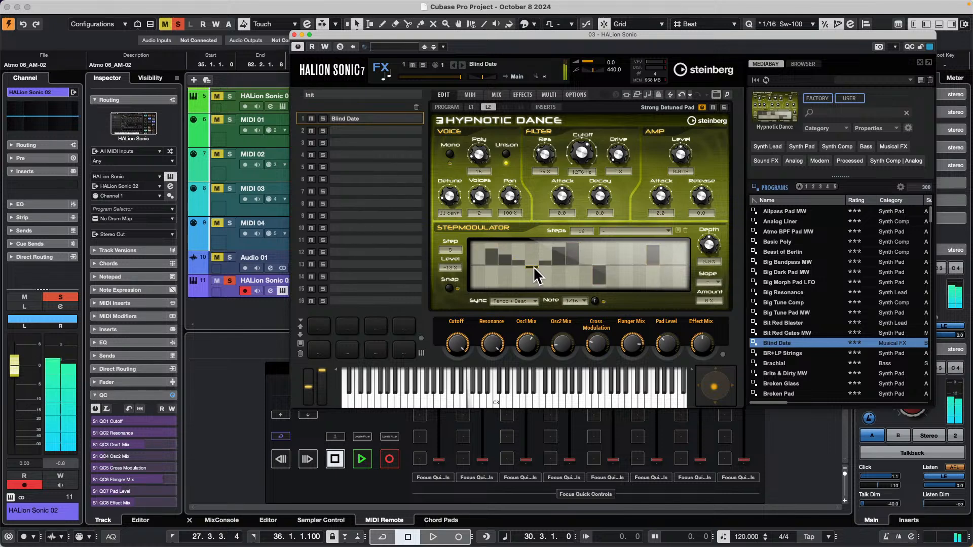
drag(708, 245, 717, 244)
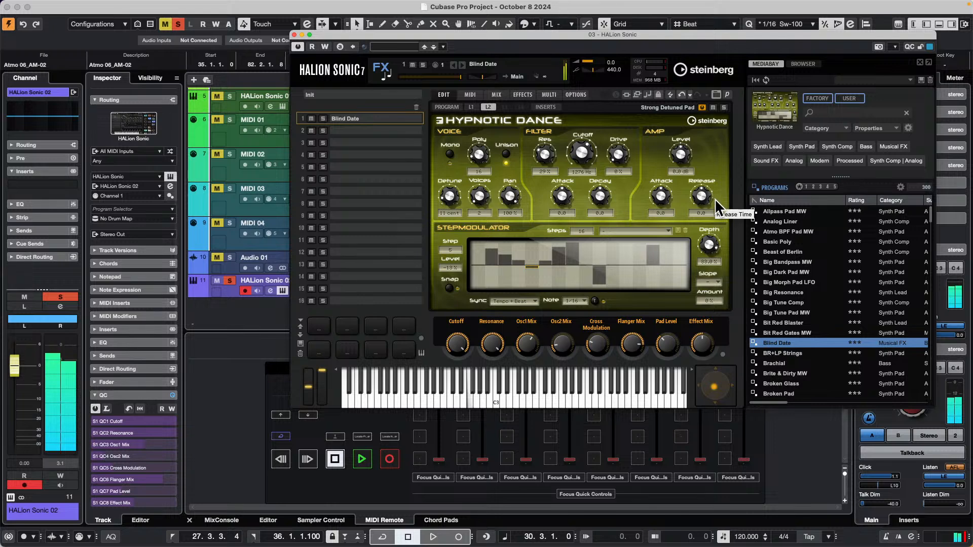
mouse_move(710, 186)
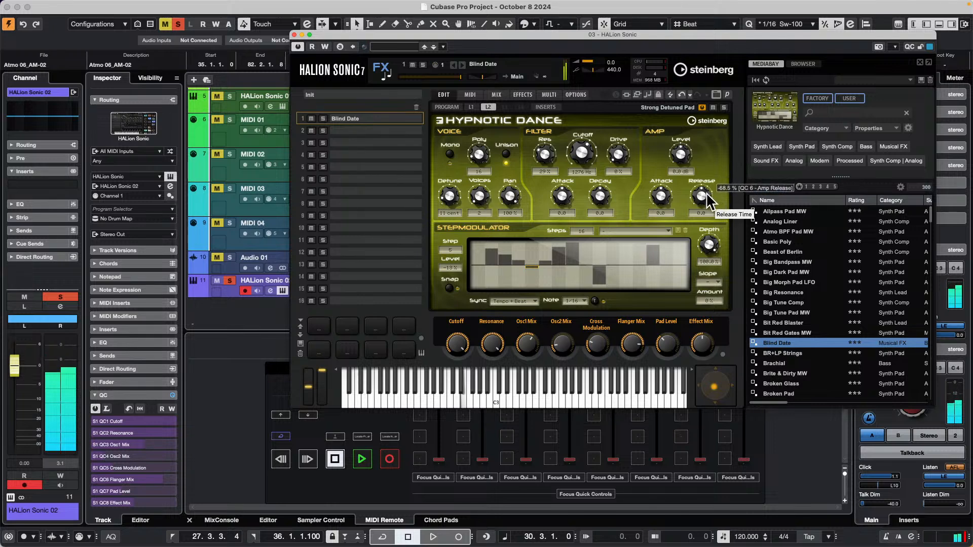
Apply the 16th On Off preset from the Common group to layer L2's step modulator.
click(473, 106)
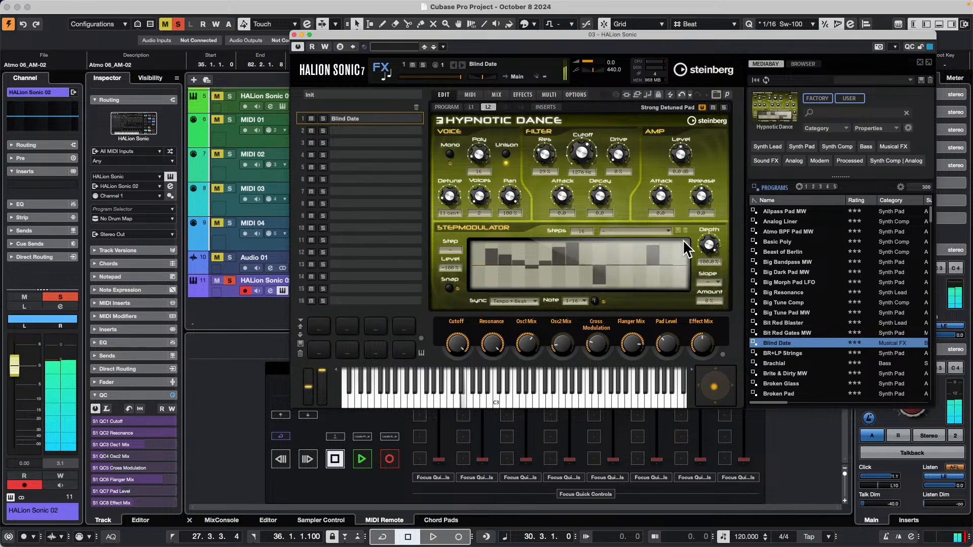
click(667, 231)
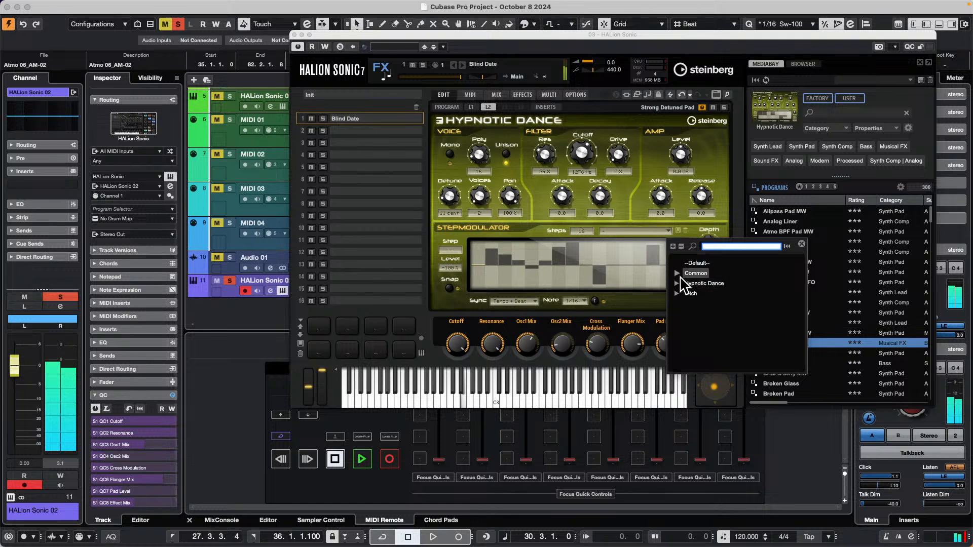
click(677, 274)
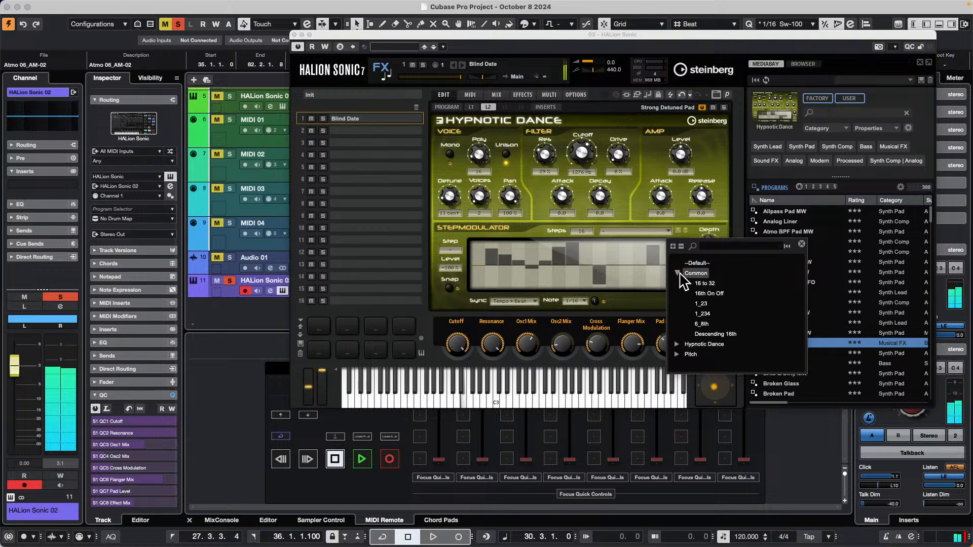
click(677, 273)
click(678, 273)
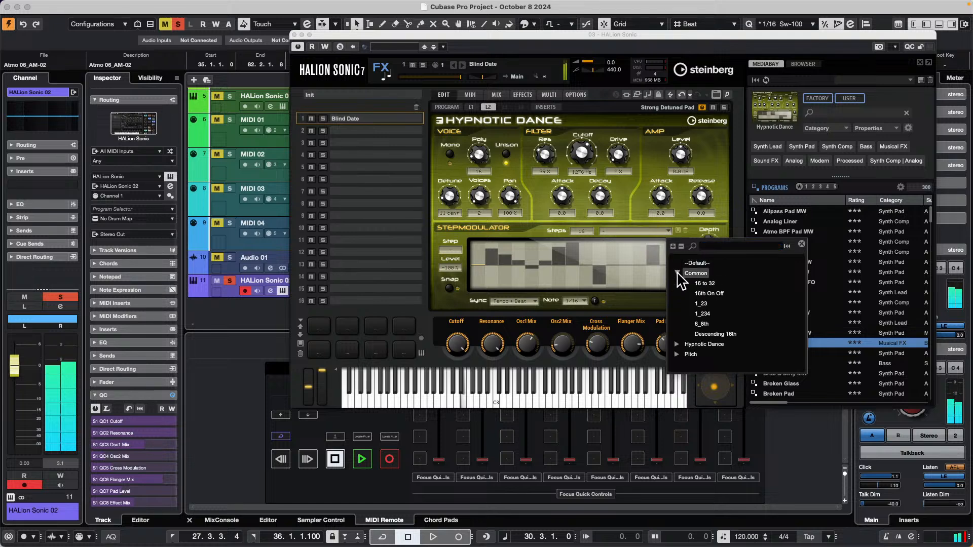
click(716, 296)
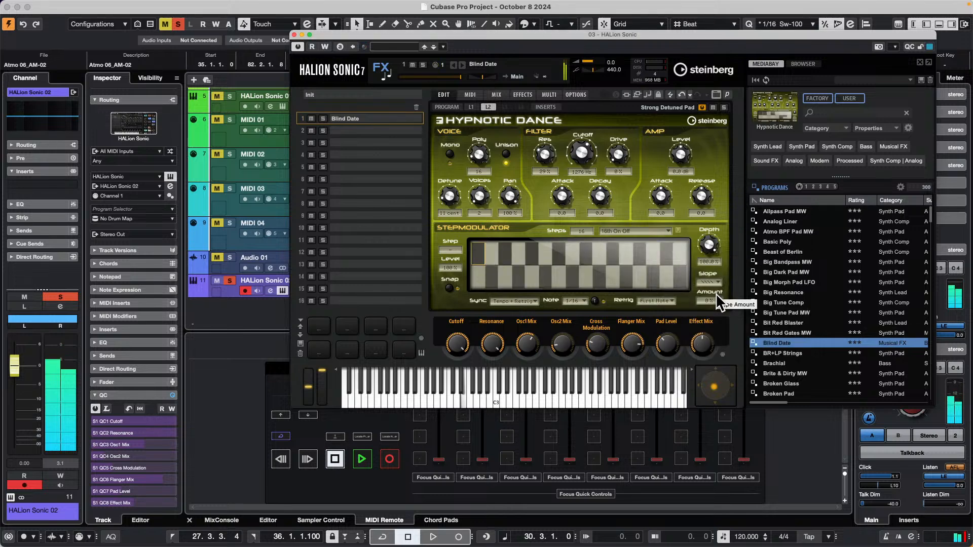
Switch the Blind Date program back to layer L1 and close the HALion Sonic editor.
drag(709, 244, 707, 256)
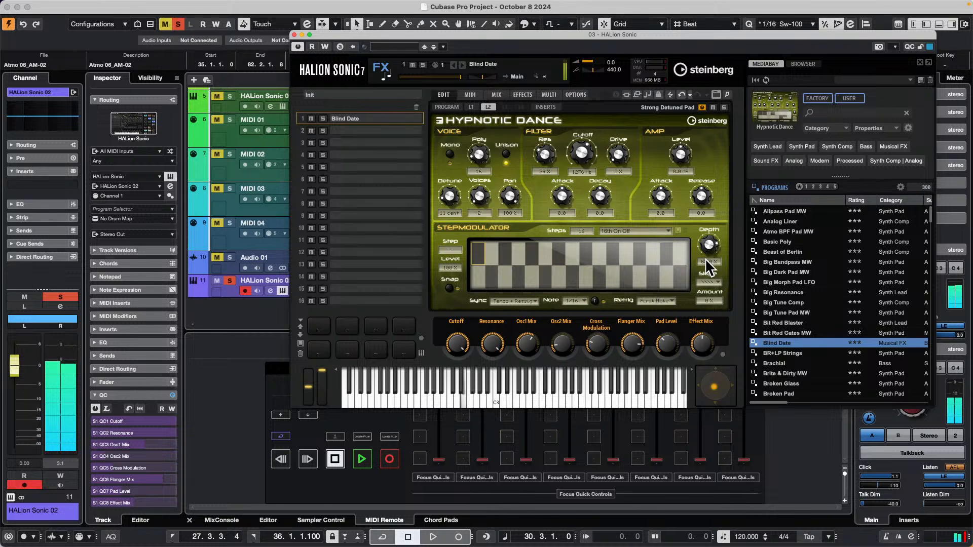
click(471, 107)
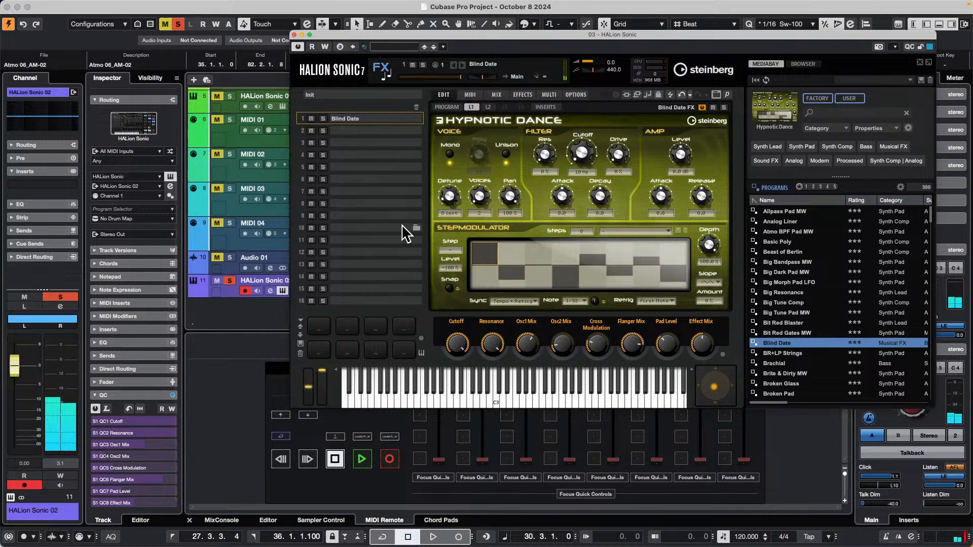
click(294, 35)
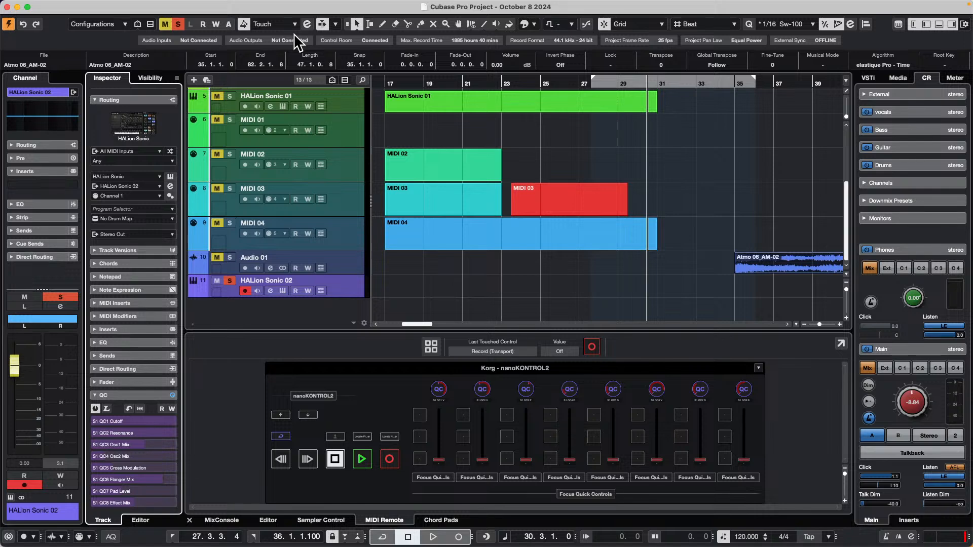
key(super+Tab)
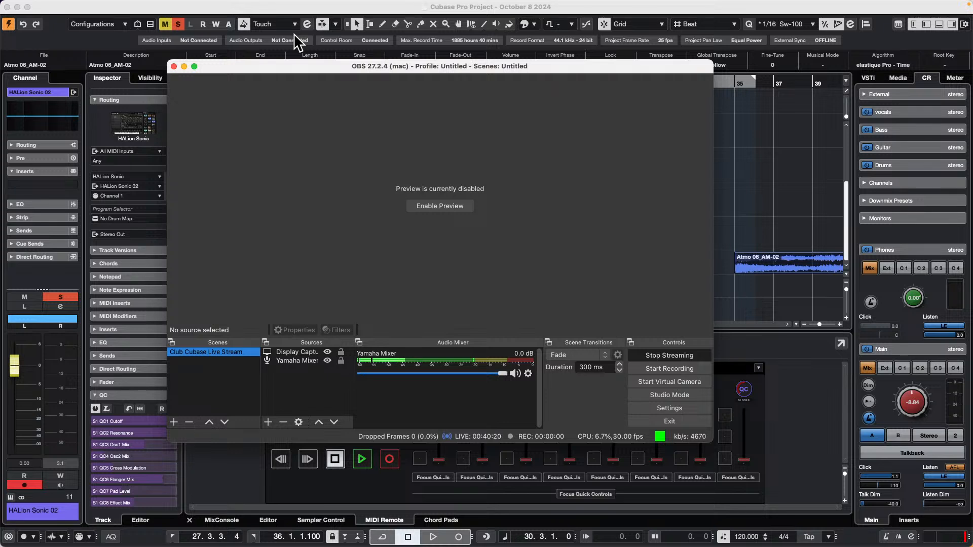
key(Delete)
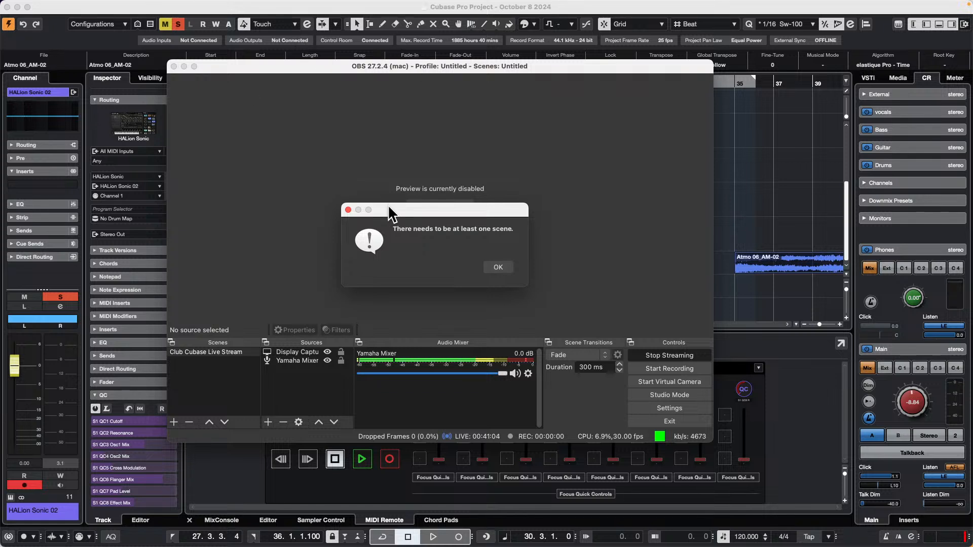
click(496, 266)
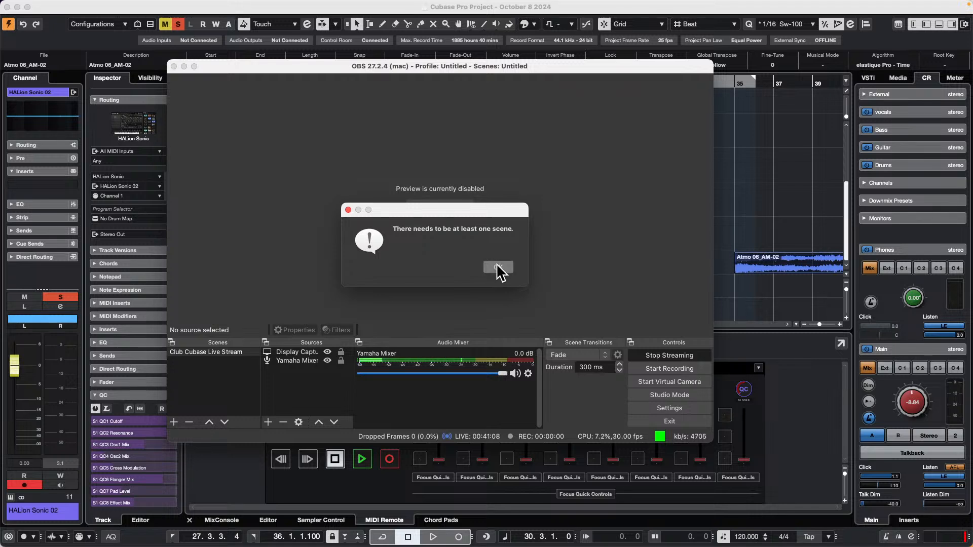
click(728, 201)
click(729, 208)
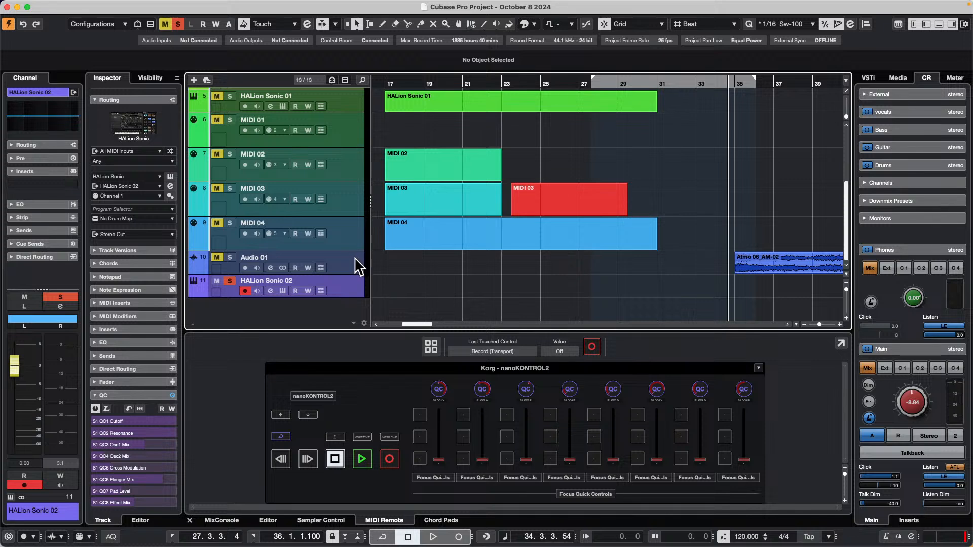
Add one Groove Agent SE instrument track below HALion Sonic 02, with all MIDI inputs and output to Stereo Out.
right_click(335, 285)
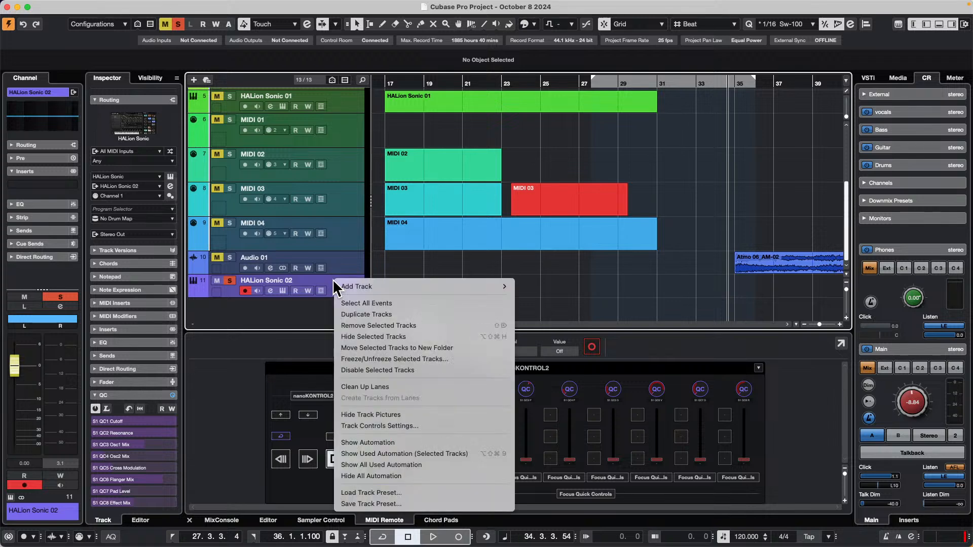
mouse_move(379, 285)
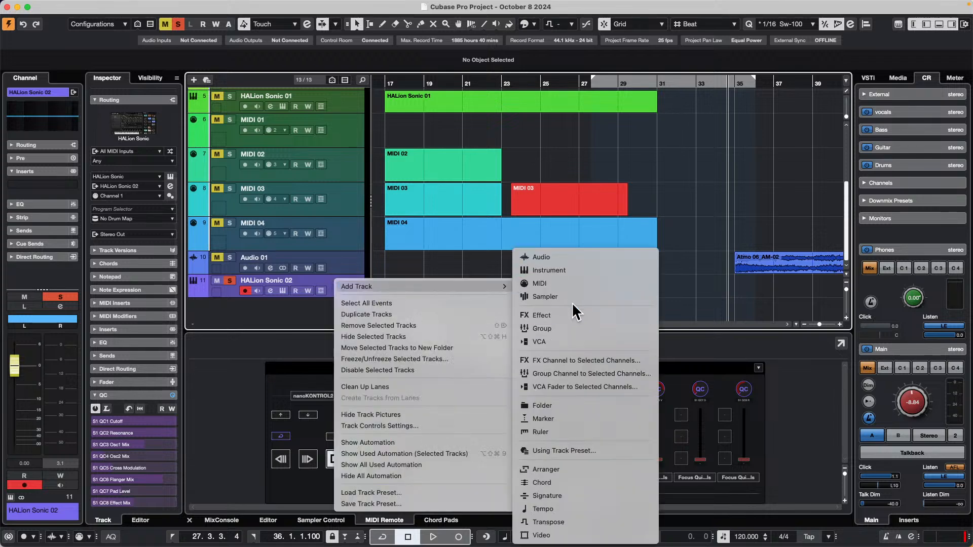
click(586, 274)
click(535, 177)
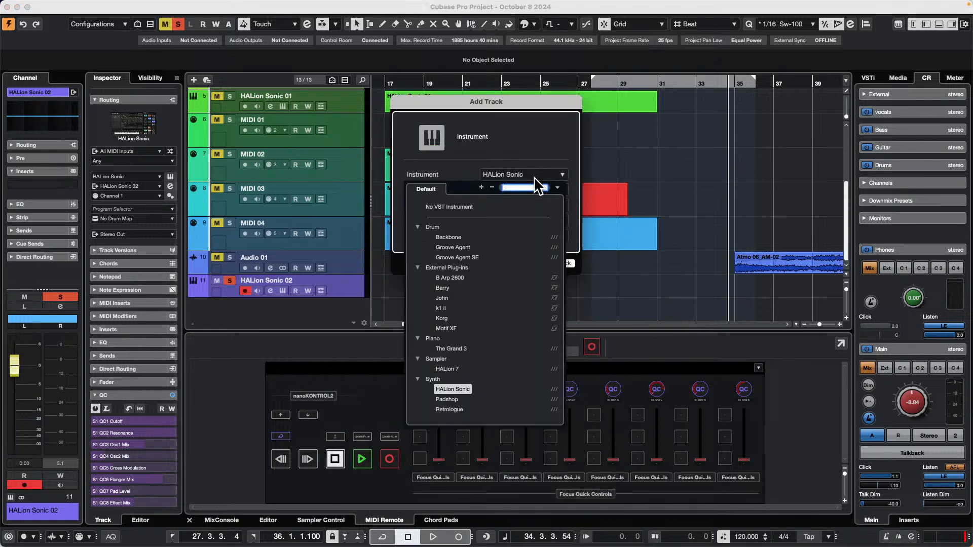
click(462, 257)
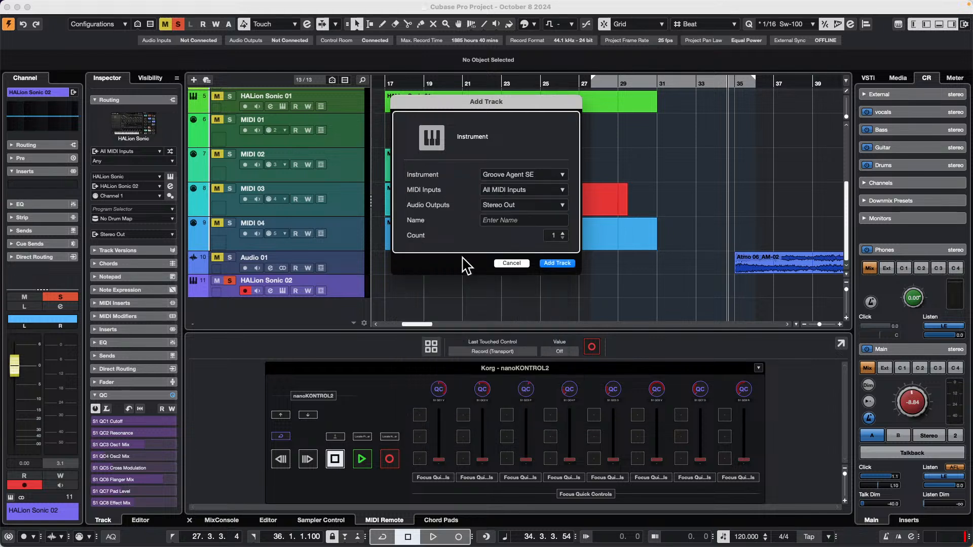
click(557, 264)
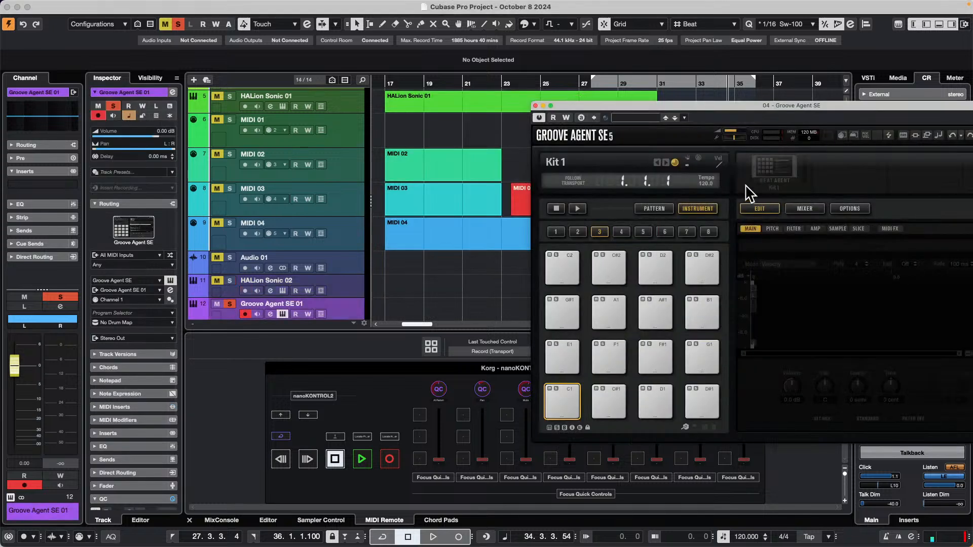
Load the SE Studio Kit preset Funky Rave into Groove Agent SE and raise the Control Room Main level to 6.02.
click(772, 175)
click(805, 190)
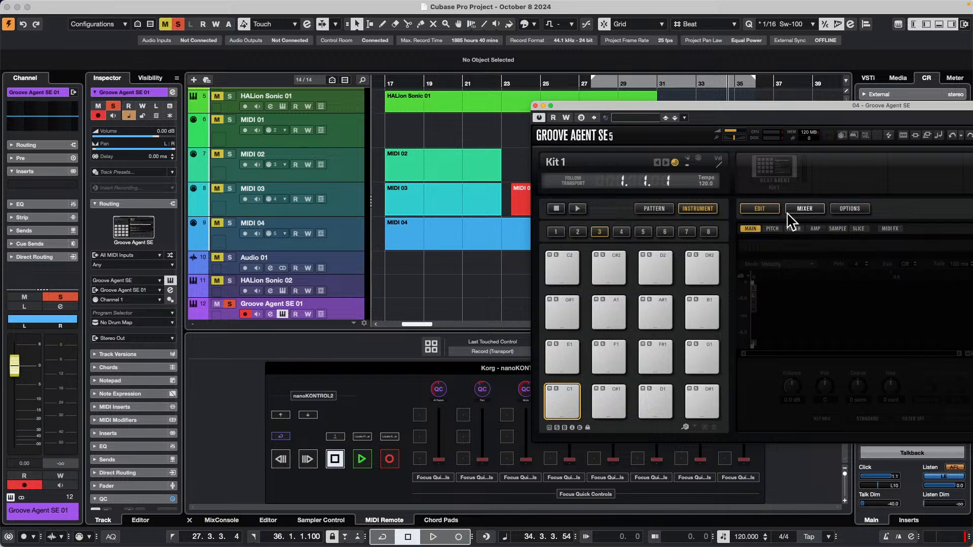
drag(740, 101, 630, 82)
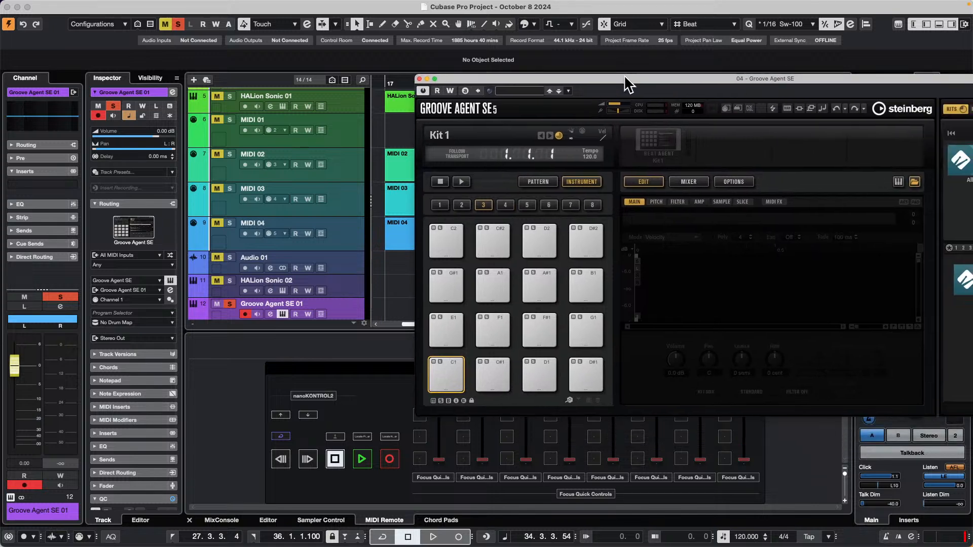
drag(799, 71, 652, 61)
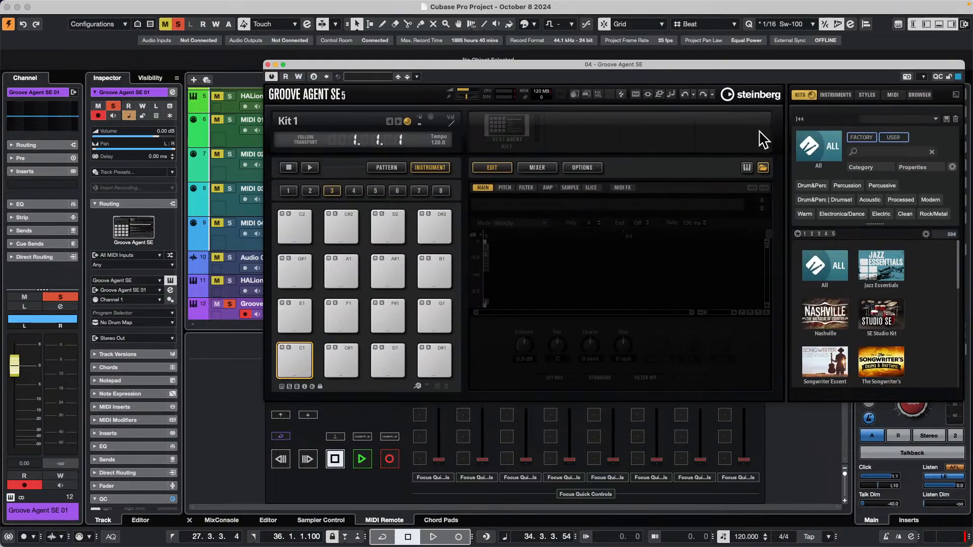
click(883, 311)
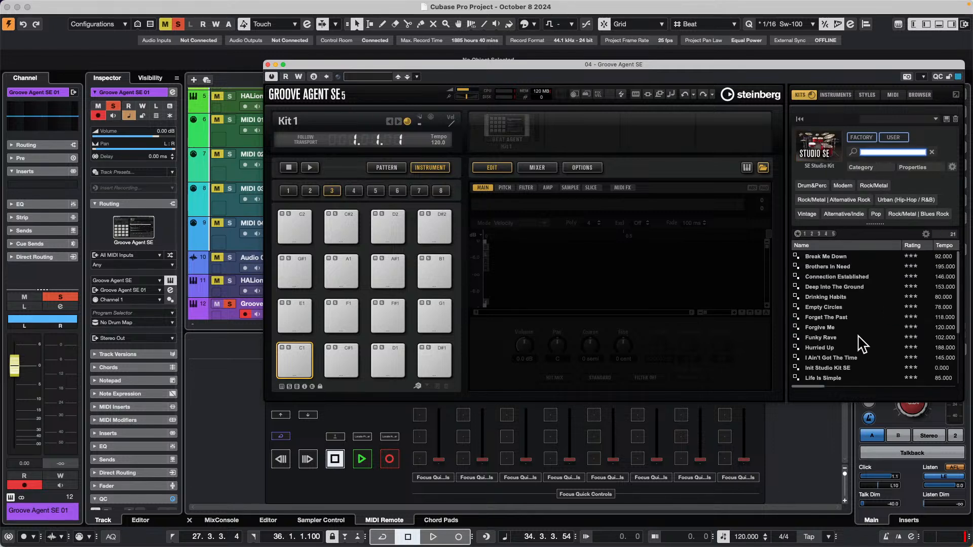
double_click(829, 338)
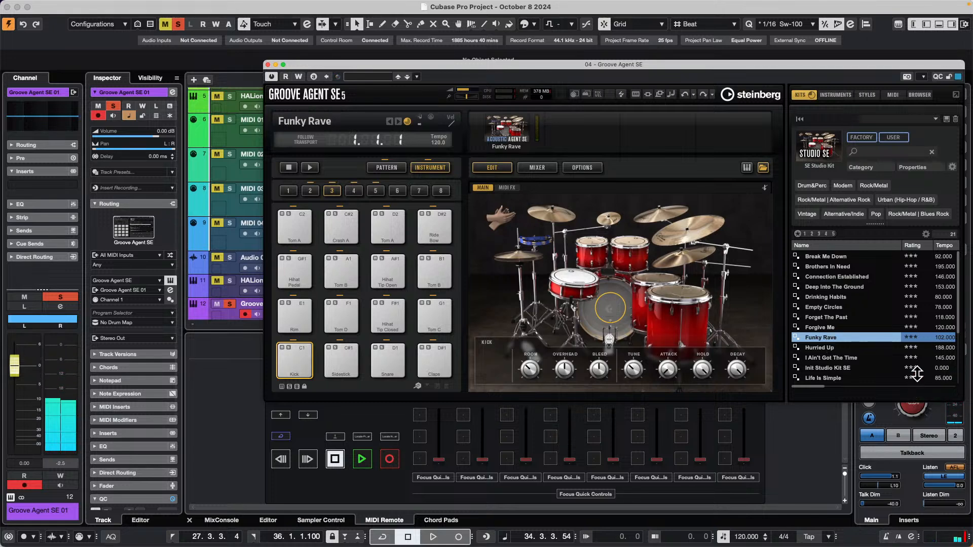
click(265, 65)
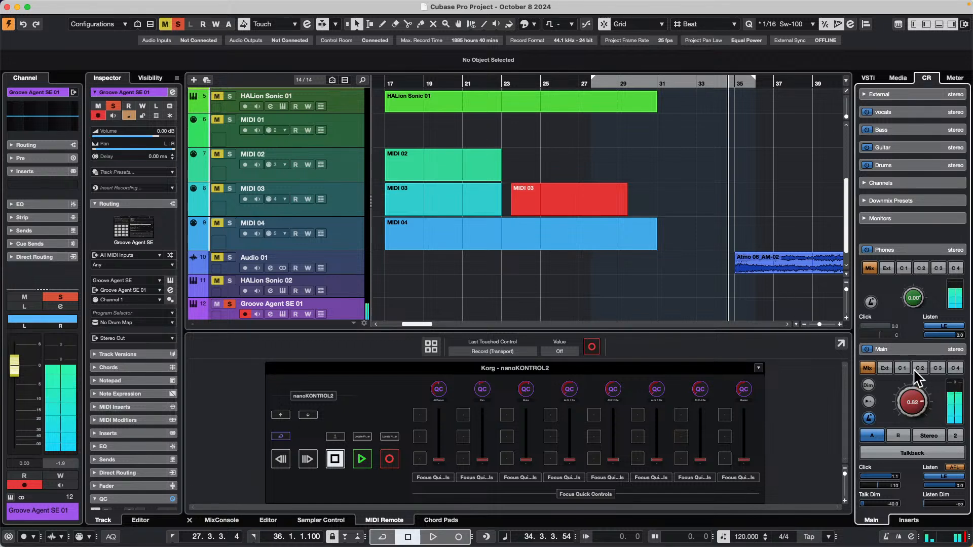
drag(923, 393, 916, 373)
Add one MIDI track routed to the Groove Agent SE instrument on Channel 1.
scroll(353, 246, down, 1)
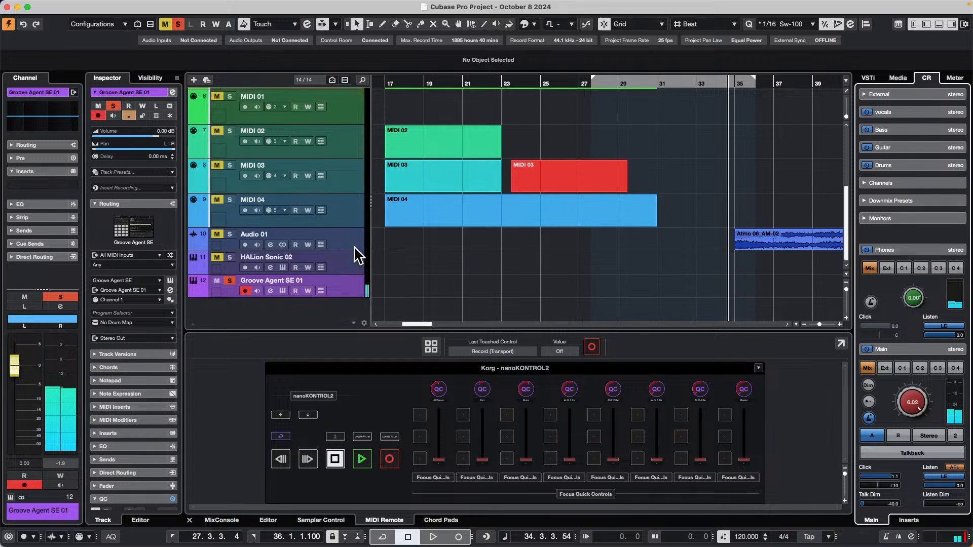
right_click(342, 283)
mouse_move(397, 290)
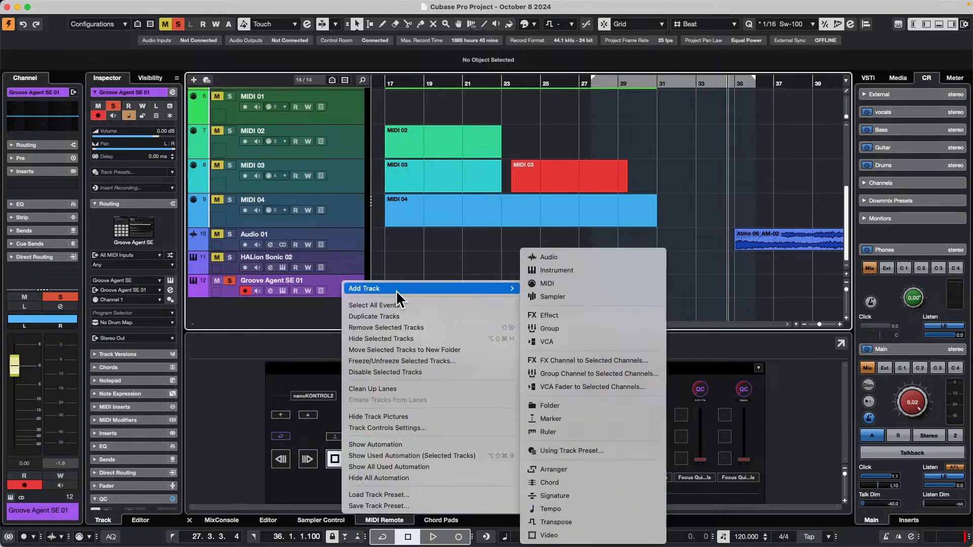
click(561, 284)
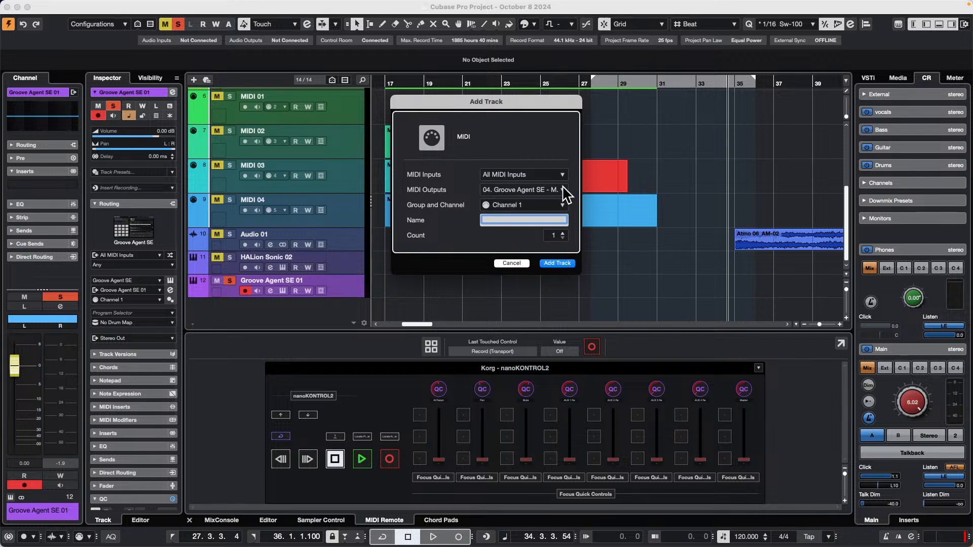
click(568, 264)
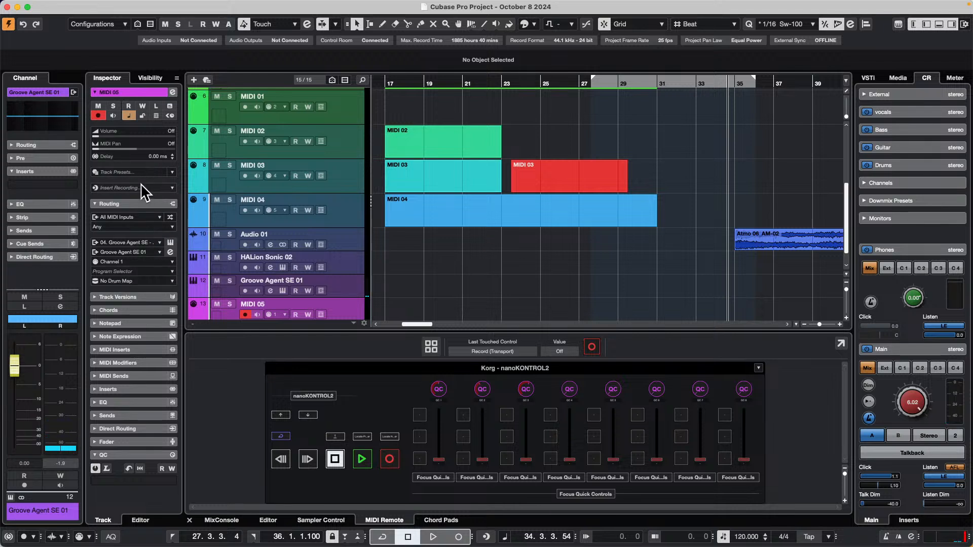
Set the MIDI 05 track to Channel 2, and briefly record-enable the Groove Agent SE 01 track for comparison.
click(141, 269)
click(140, 303)
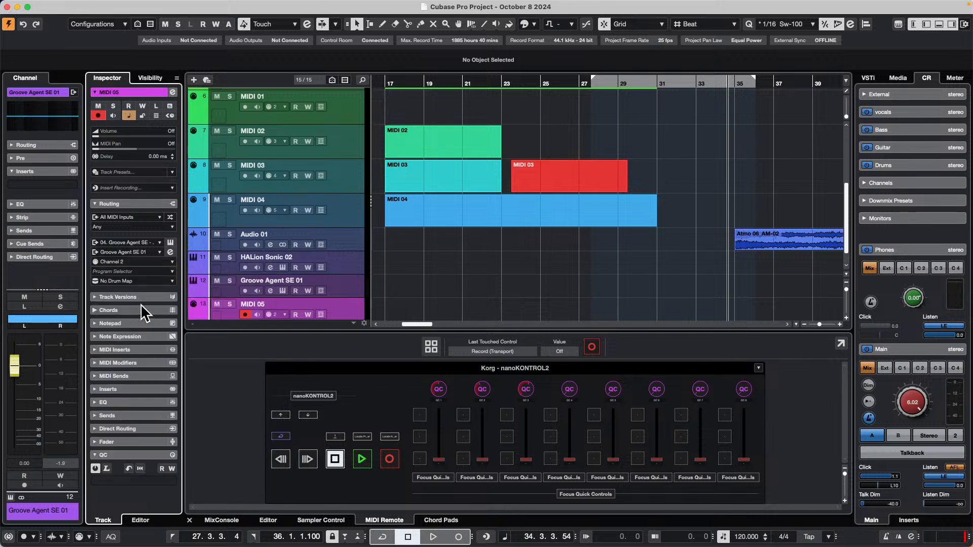
click(245, 291)
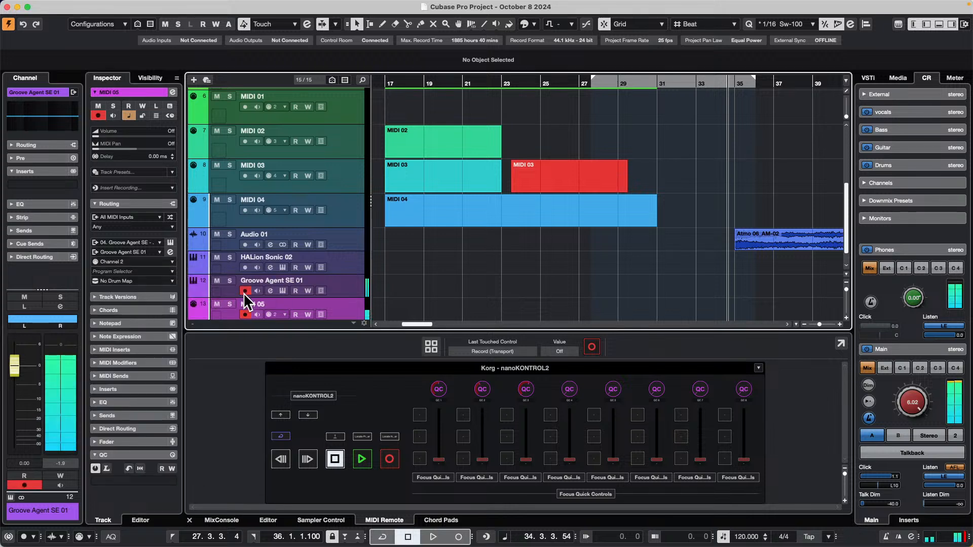
click(245, 291)
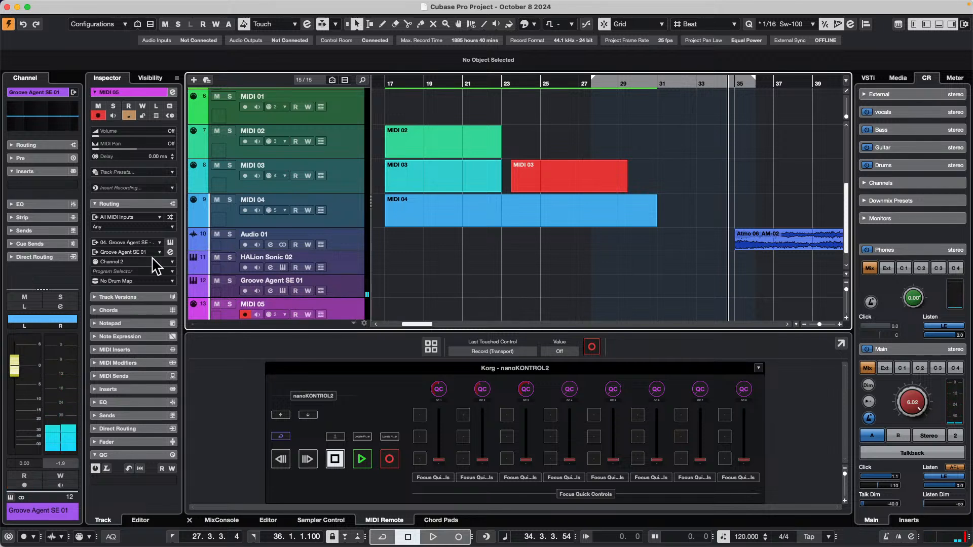
Add one instrument track using the full Groove Agent below the Groove Agent SE 01 track.
right_click(343, 287)
mouse_move(416, 293)
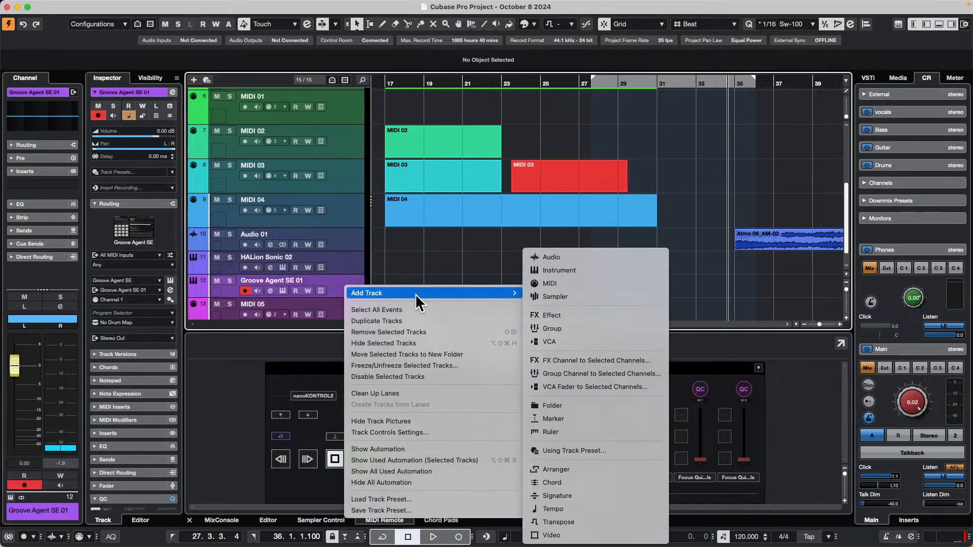
click(563, 270)
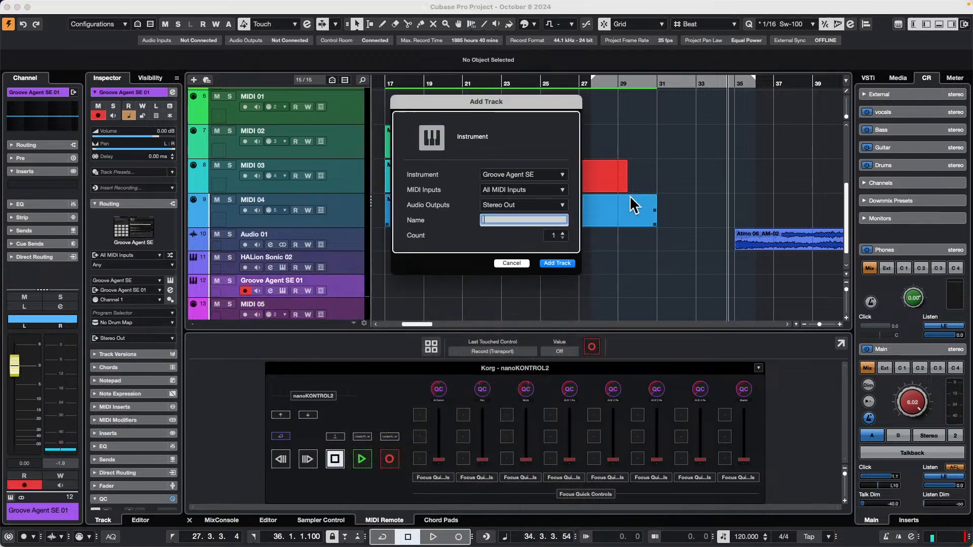
click(536, 174)
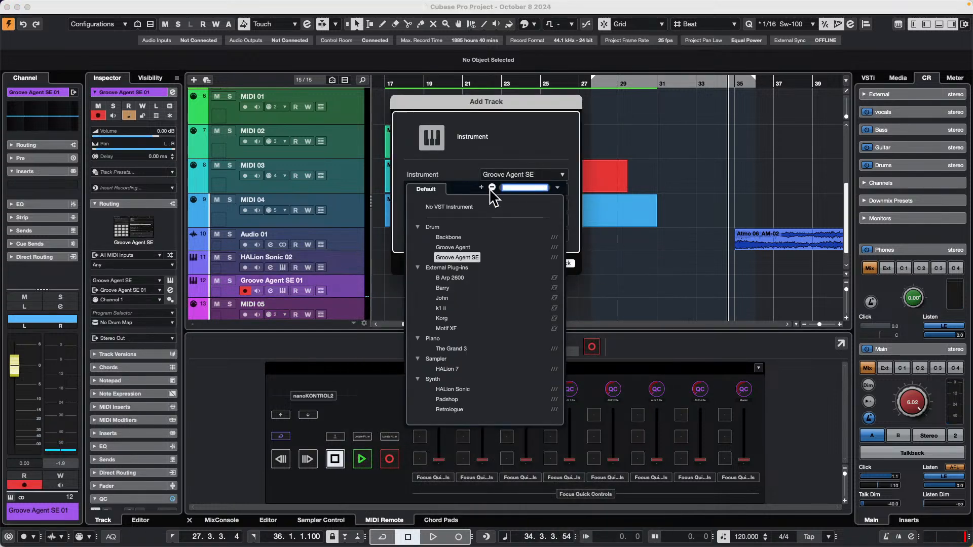
click(458, 247)
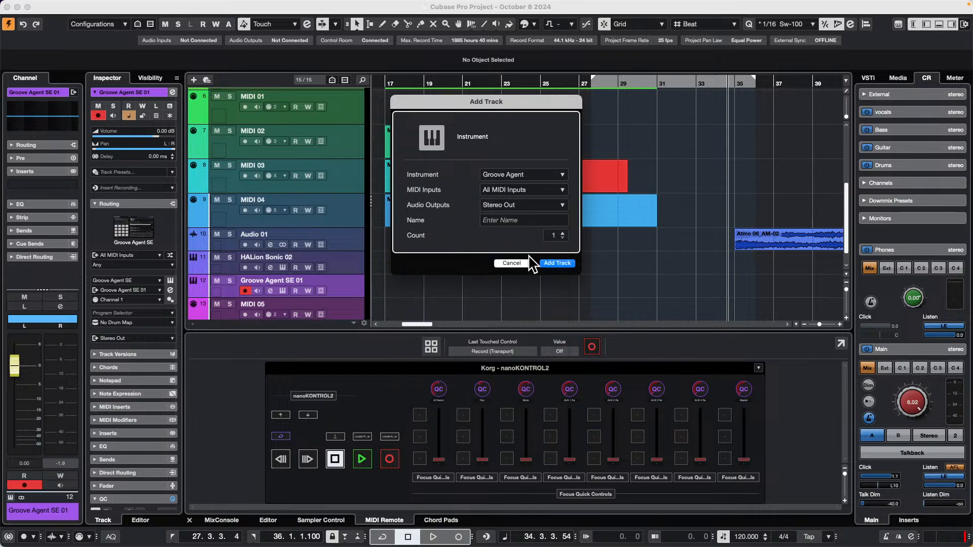
click(557, 263)
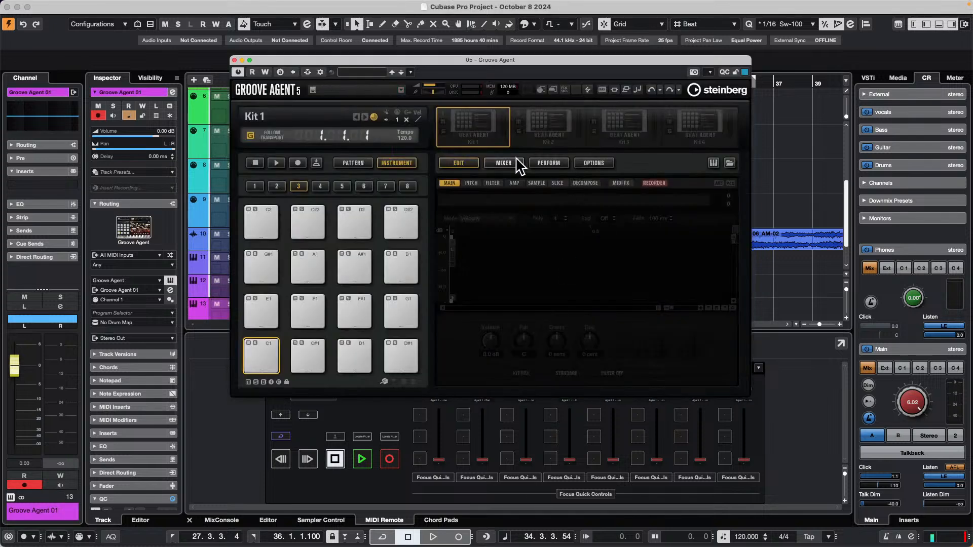
Load the Binding Blank Pages kit into Groove Agent's first kit slot.
right_click(478, 130)
click(508, 145)
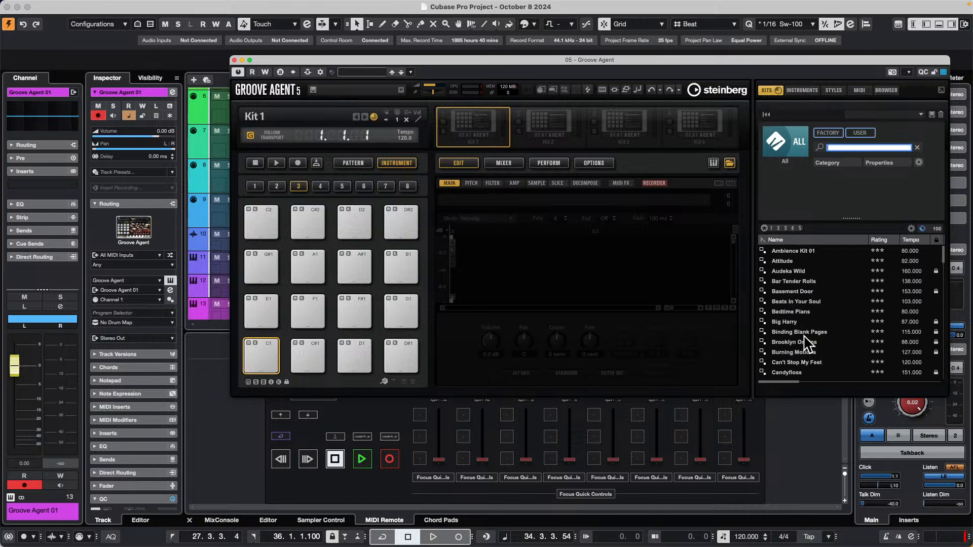
double_click(804, 333)
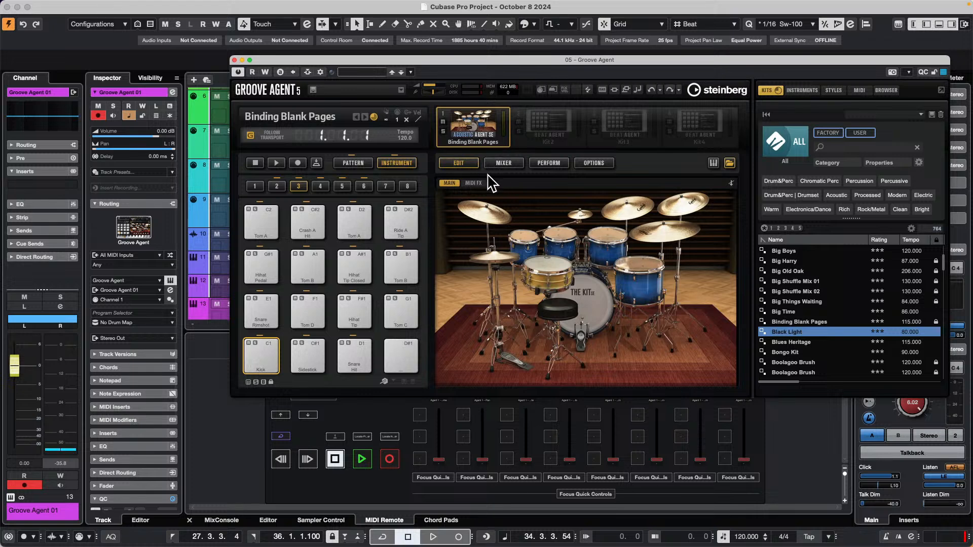
Load the Burning Motions kit from the Raw Power library into Groove Agent's second kit slot and audition its Kick 1 pad.
click(538, 138)
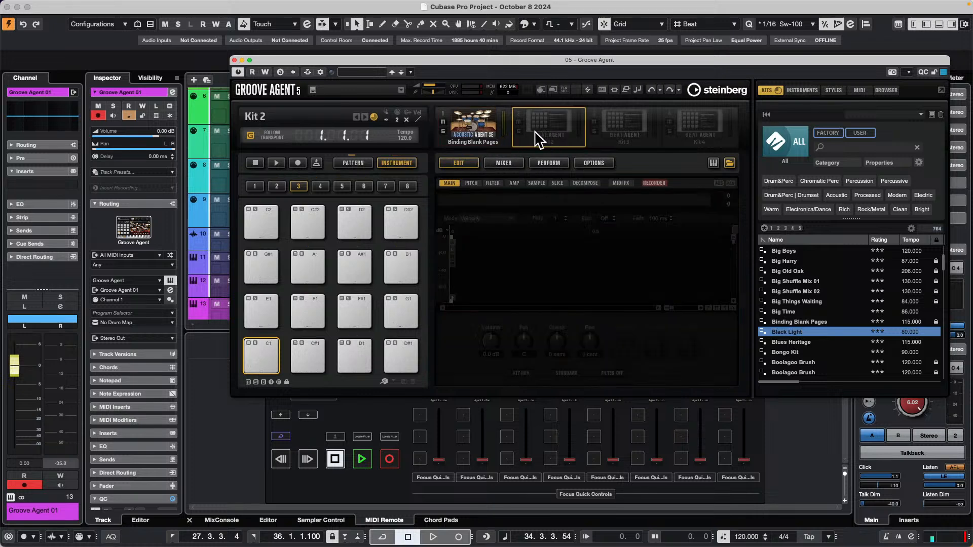
click(797, 154)
scroll(801, 334, down, 2)
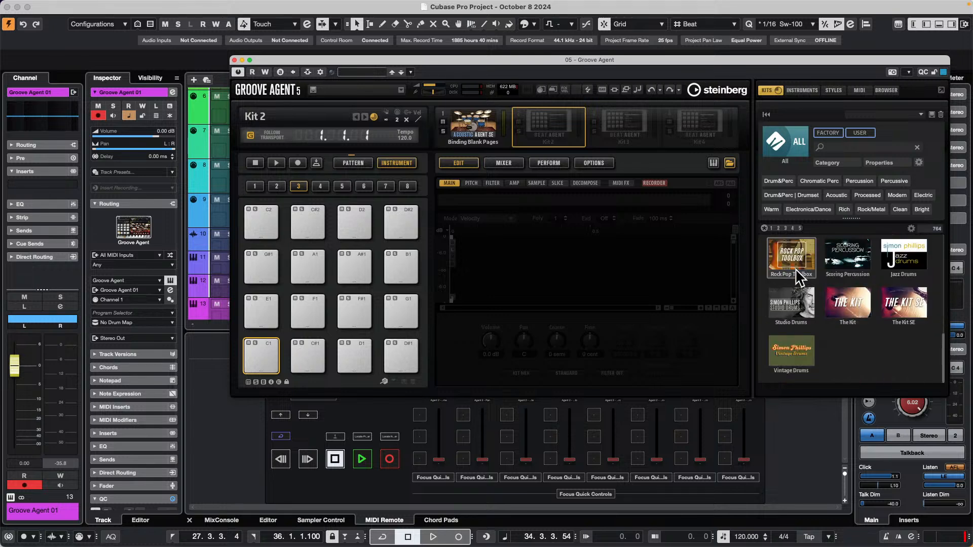
scroll(801, 273, up, 1)
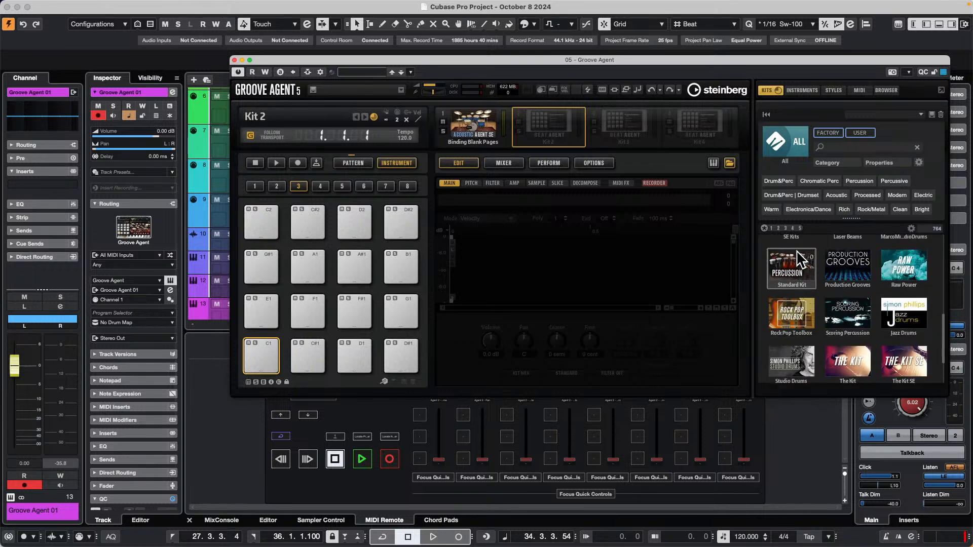
click(896, 274)
double_click(794, 292)
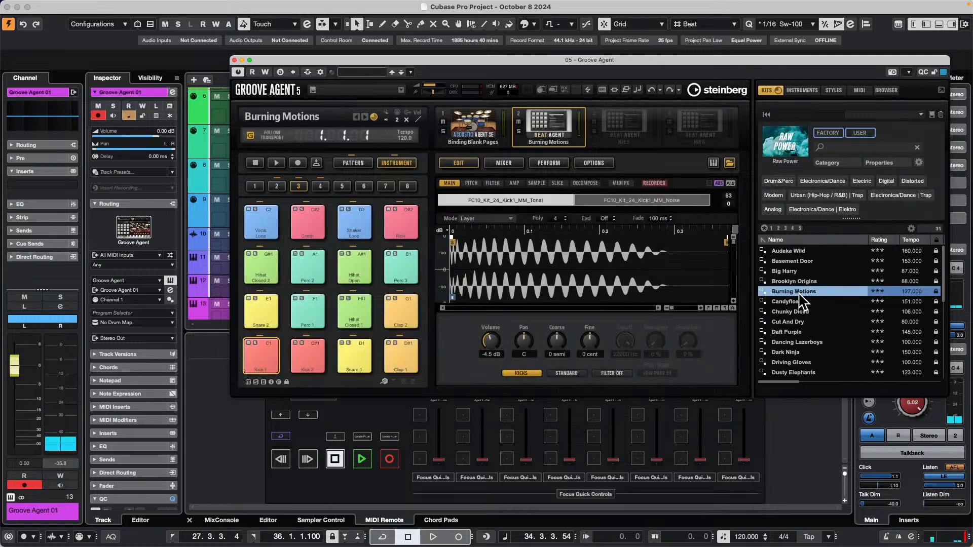
click(253, 351)
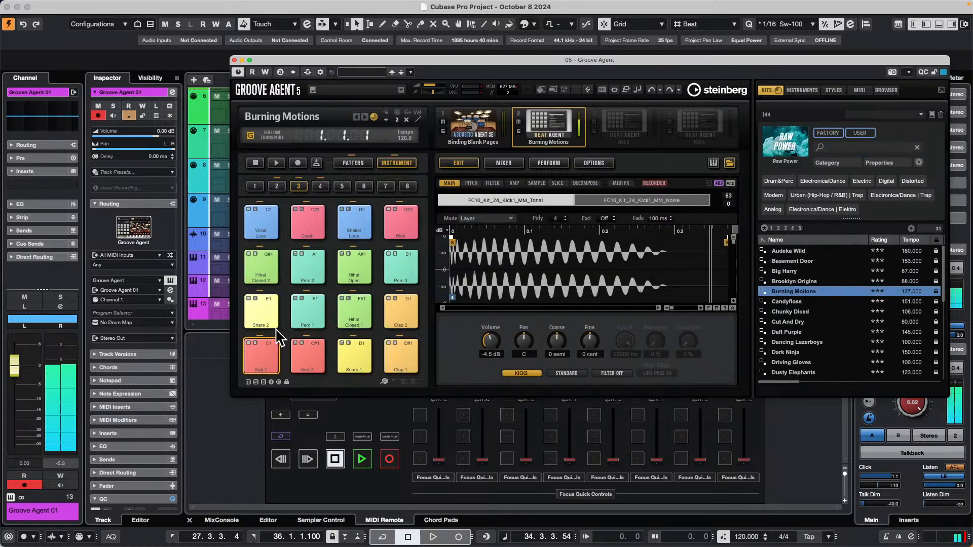
Show Groove Agent's Binding Blank Pages kit beside the track list and compare the MIDI 05 and Groove Agent 01 tracks.
click(476, 129)
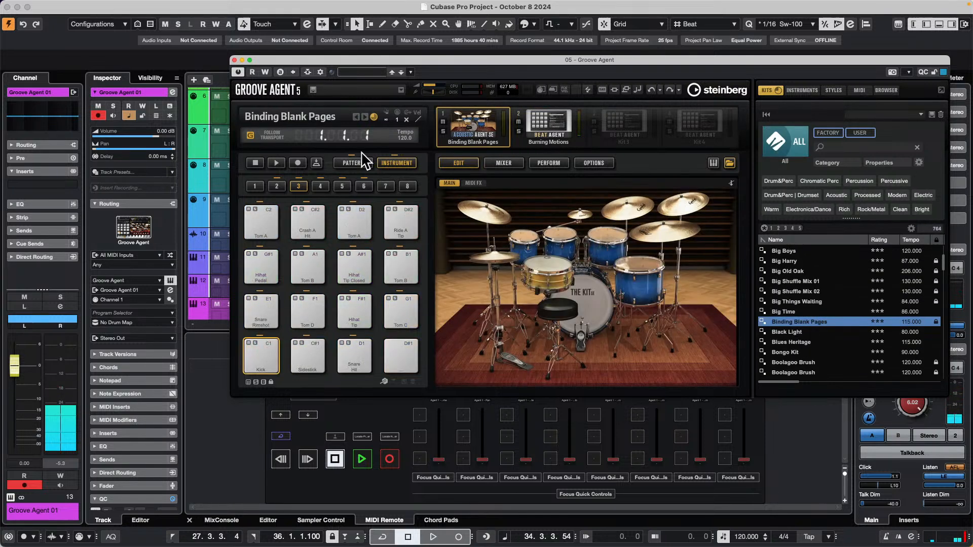
drag(354, 59, 653, 82)
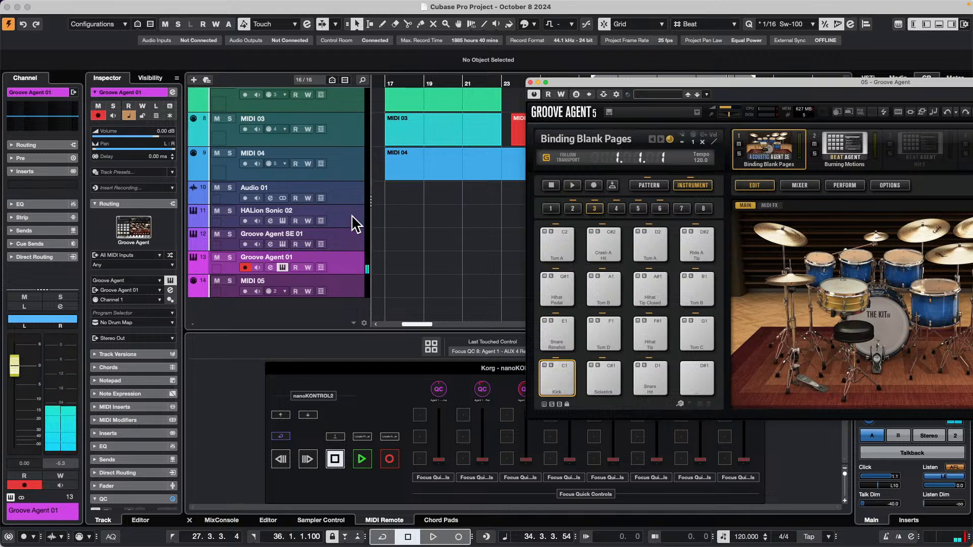
click(352, 285)
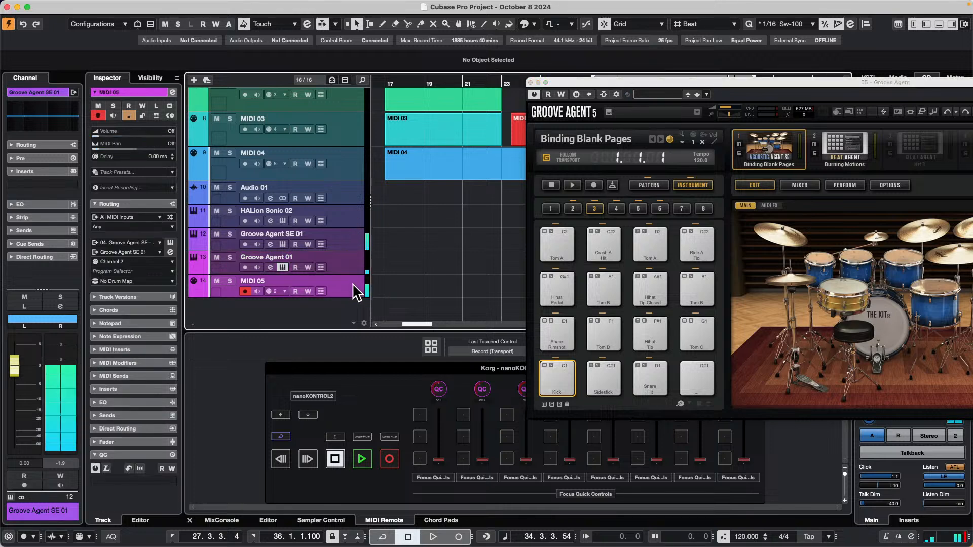
click(352, 268)
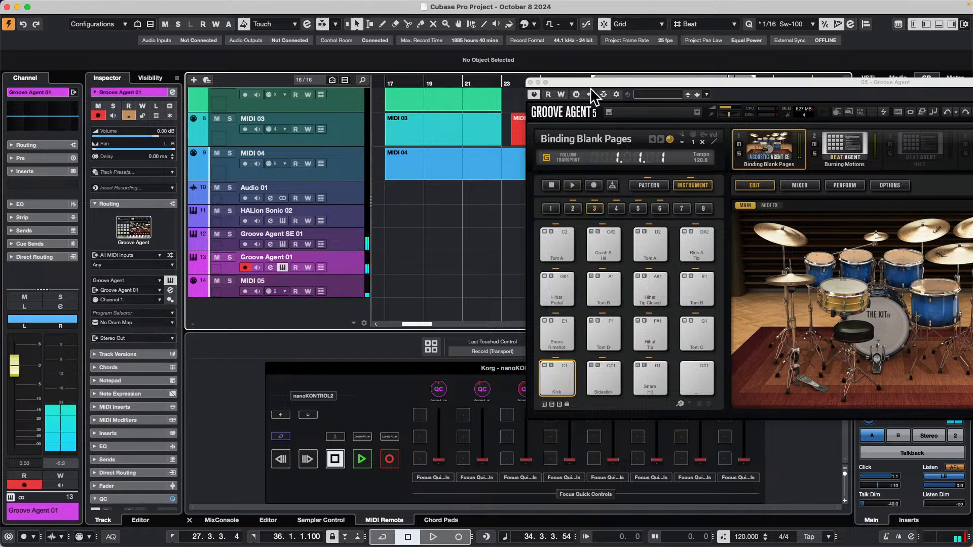
drag(592, 81, 704, 211)
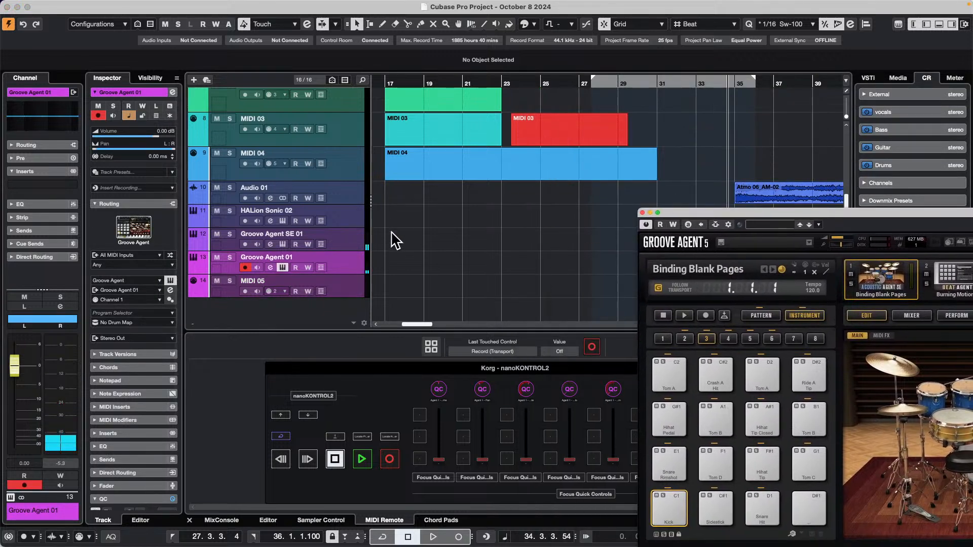
click(345, 287)
click(345, 262)
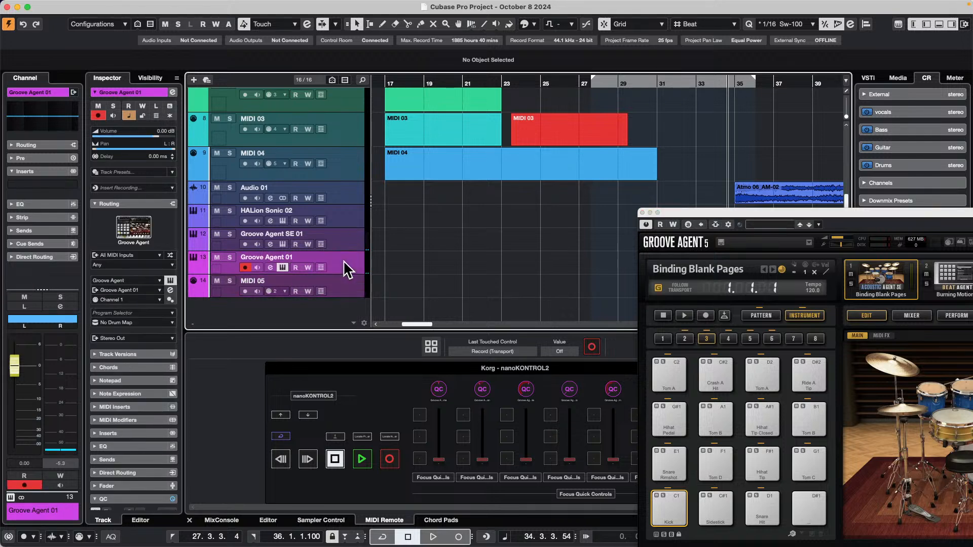
click(283, 267)
click(285, 266)
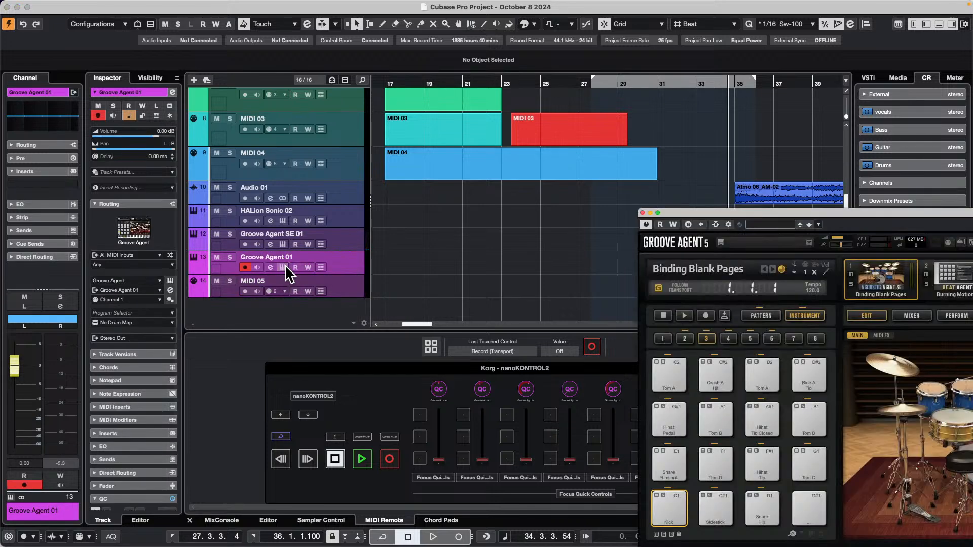
drag(742, 214, 610, 134)
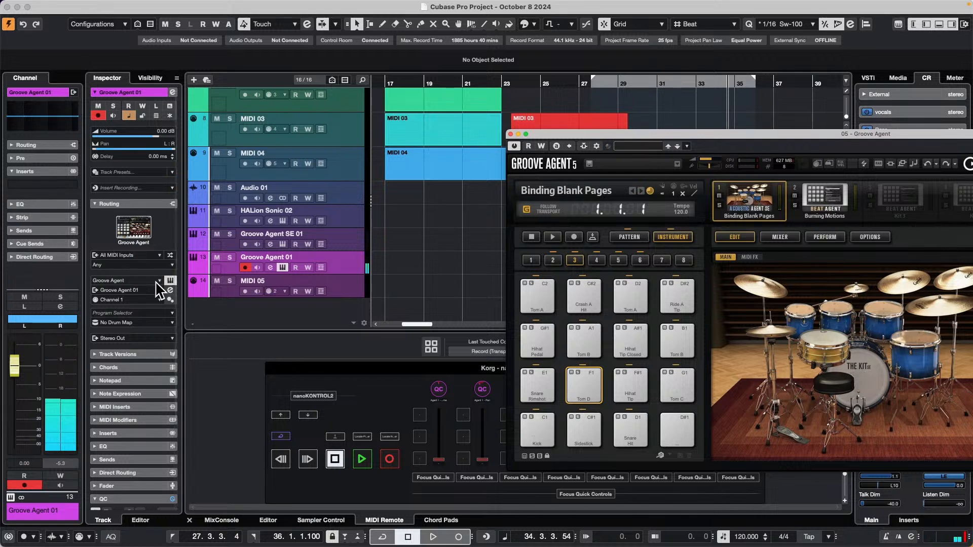
Switch the Groove Agent 01 track's MIDI output to Channel 2 and back to Channel 1 for comparison.
click(130, 300)
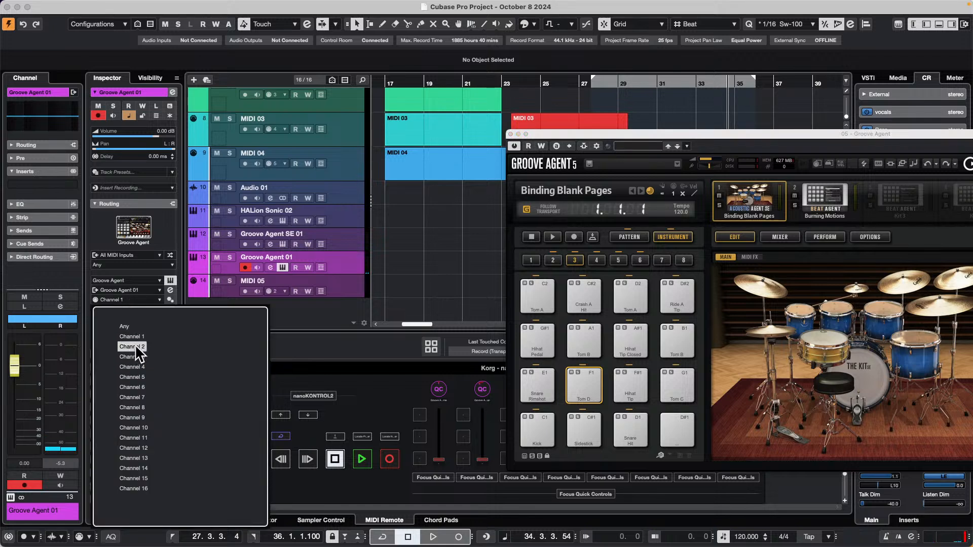
click(132, 346)
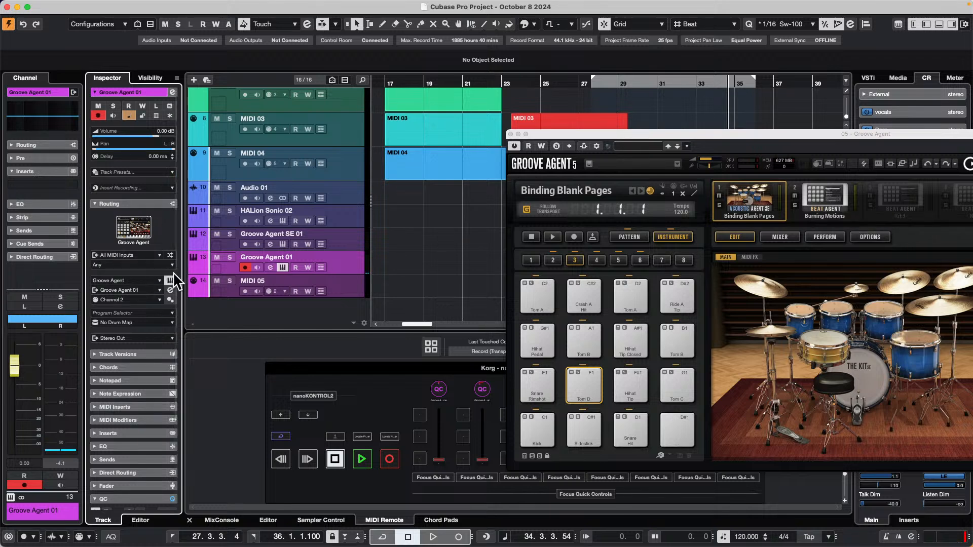
click(147, 300)
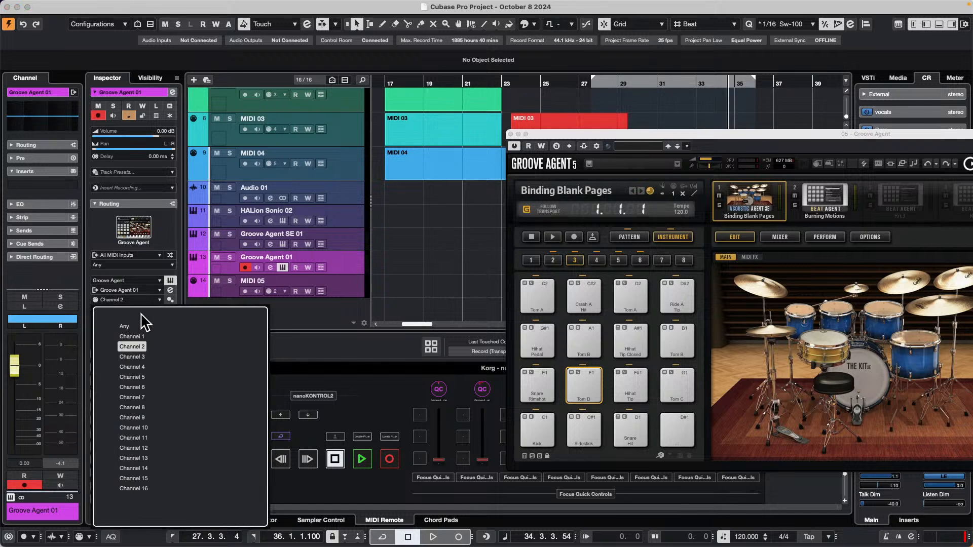
click(133, 337)
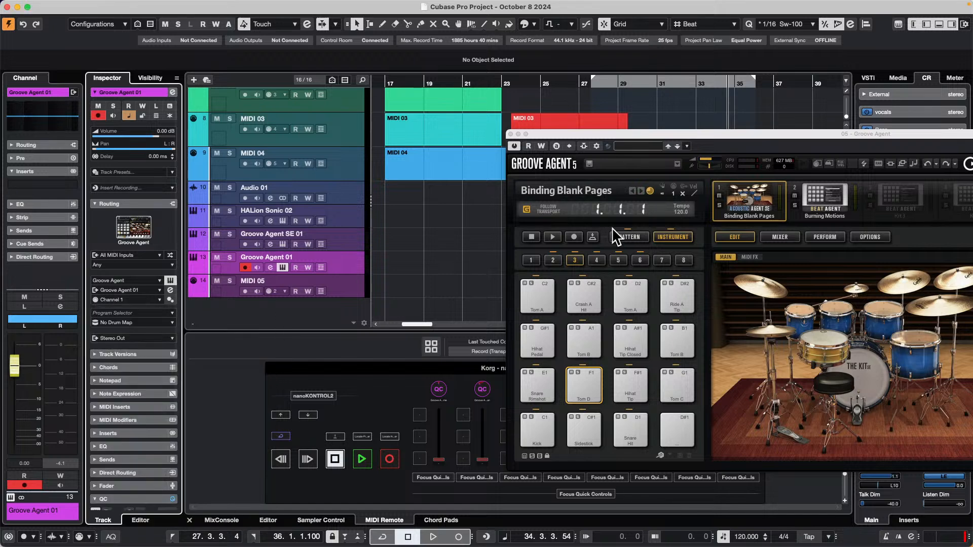
Show the Burning Motions kit, set the Groove Agent 01 track's MIDI output to Channel 2, and close the Groove Agent window.
click(816, 197)
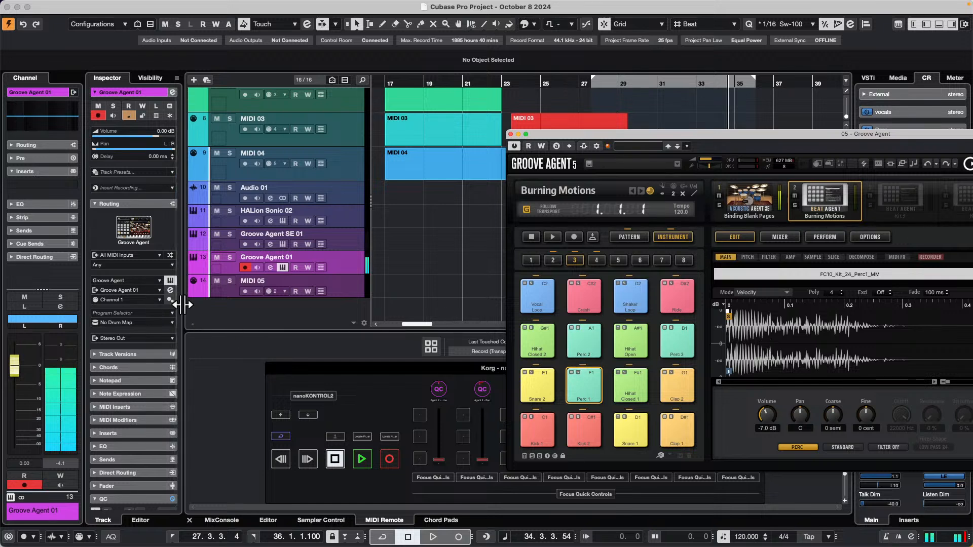
click(126, 299)
click(135, 341)
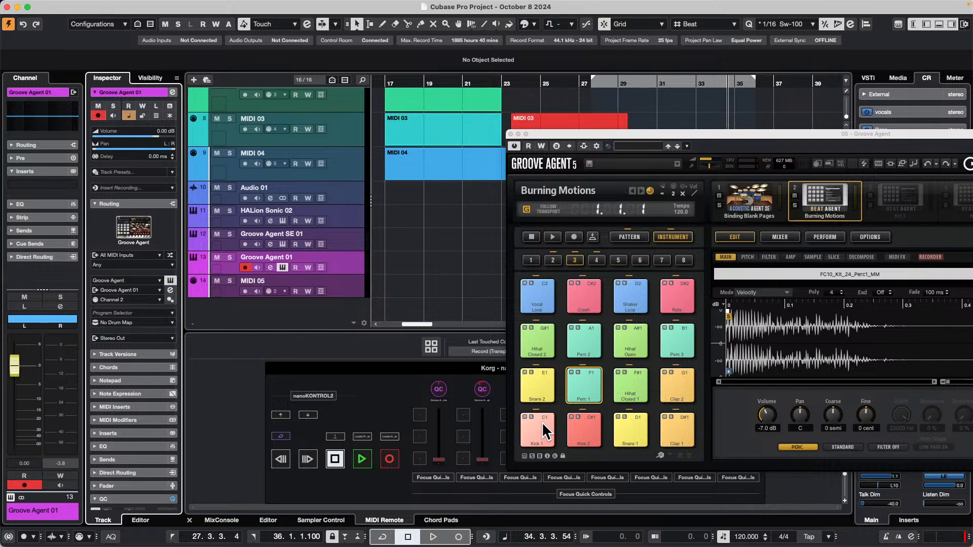
click(510, 134)
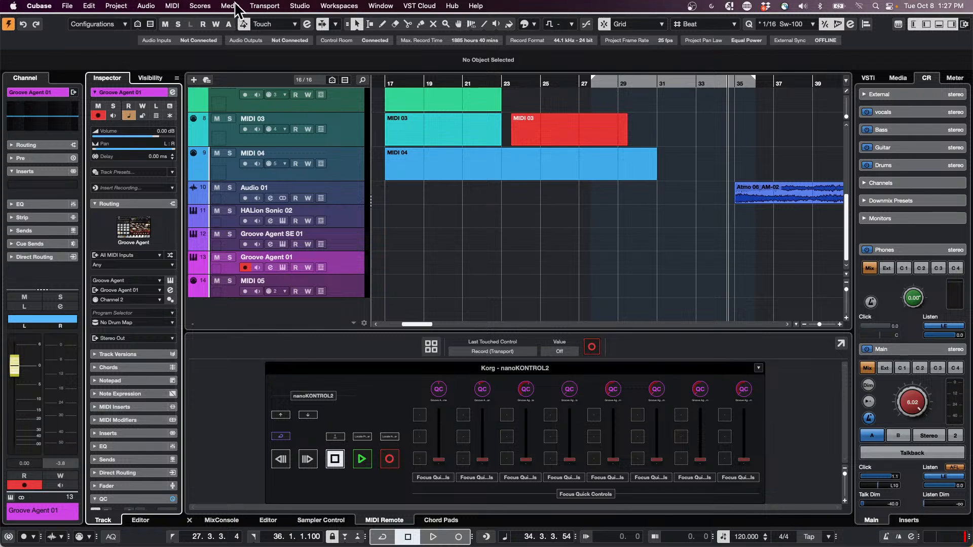
View the Video Player twice, moving its window clear of the MIDI Remote area and closing it after each viewing.
click(299, 7)
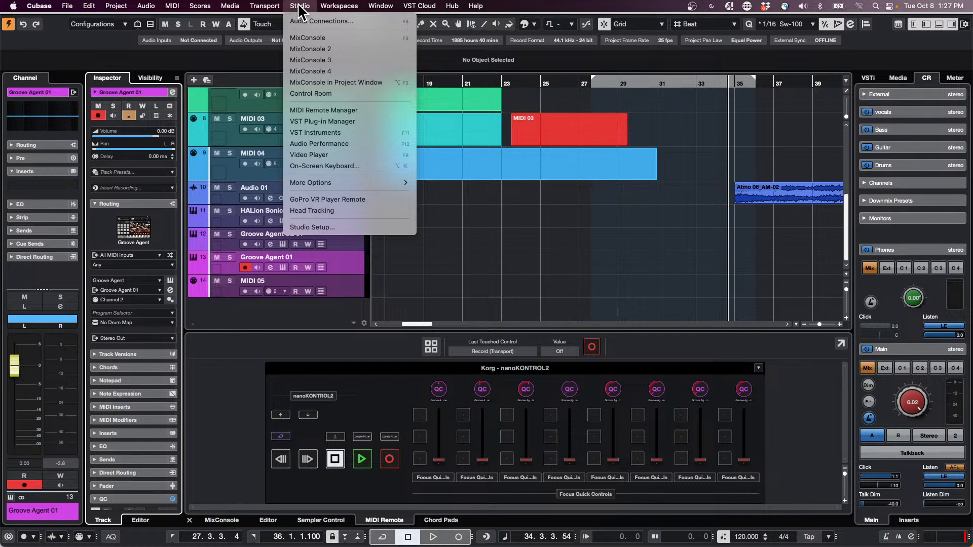
click(364, 155)
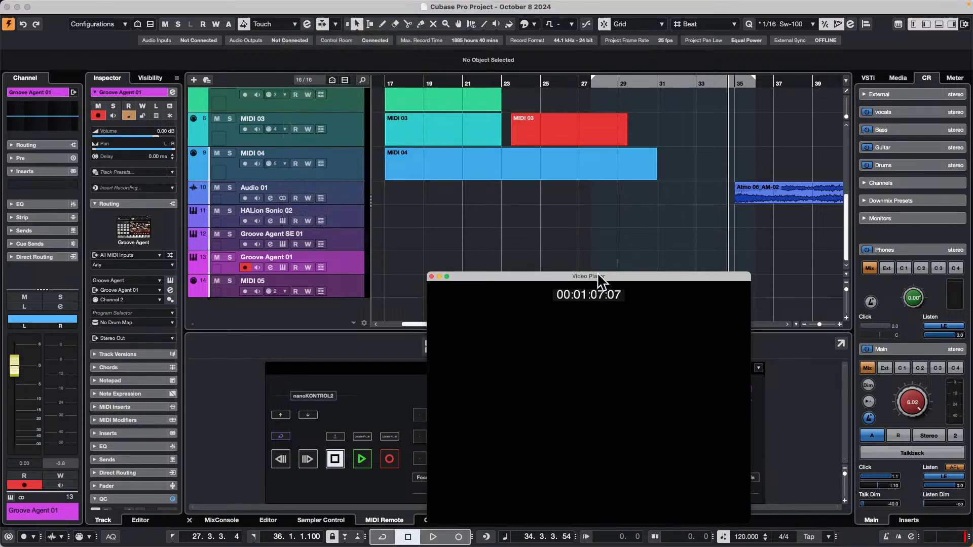
drag(597, 278, 817, 17)
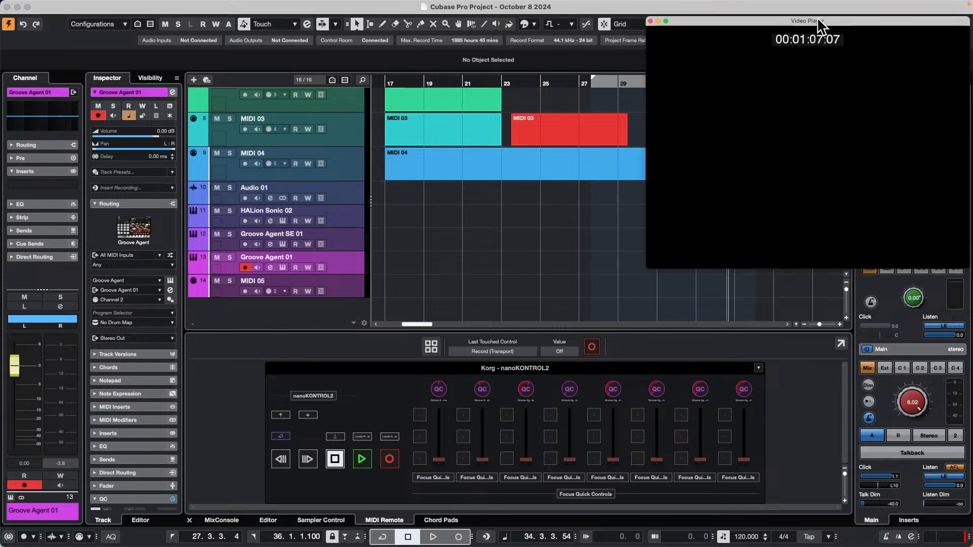
click(650, 21)
click(299, 6)
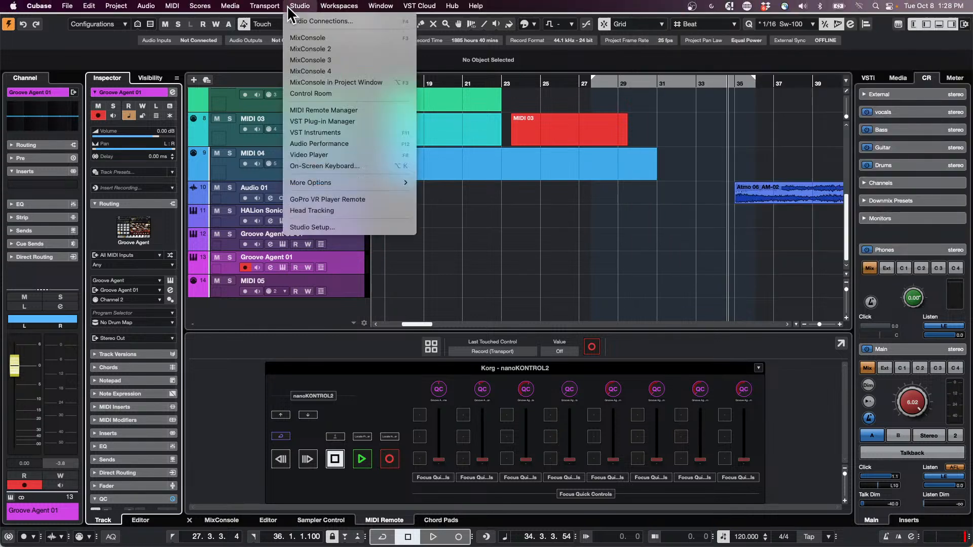
click(323, 153)
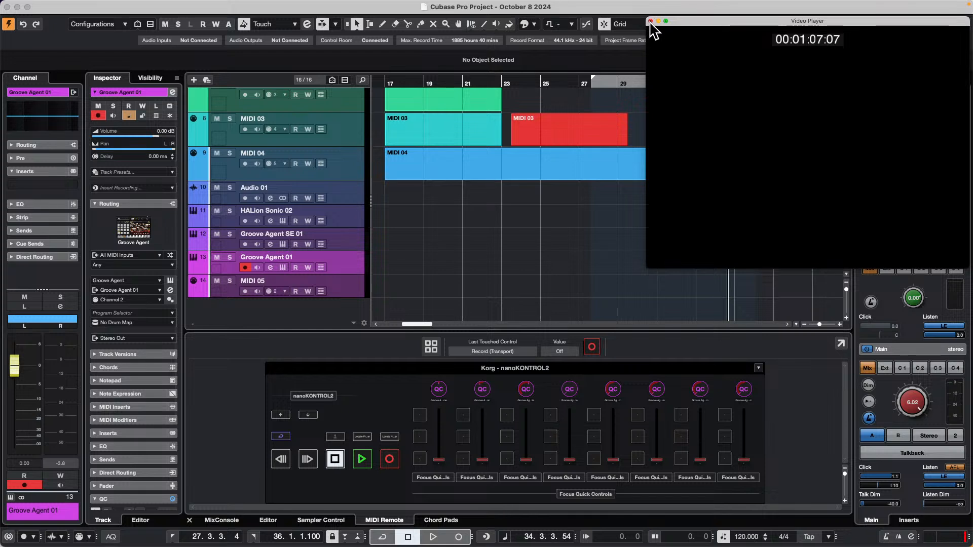
click(650, 21)
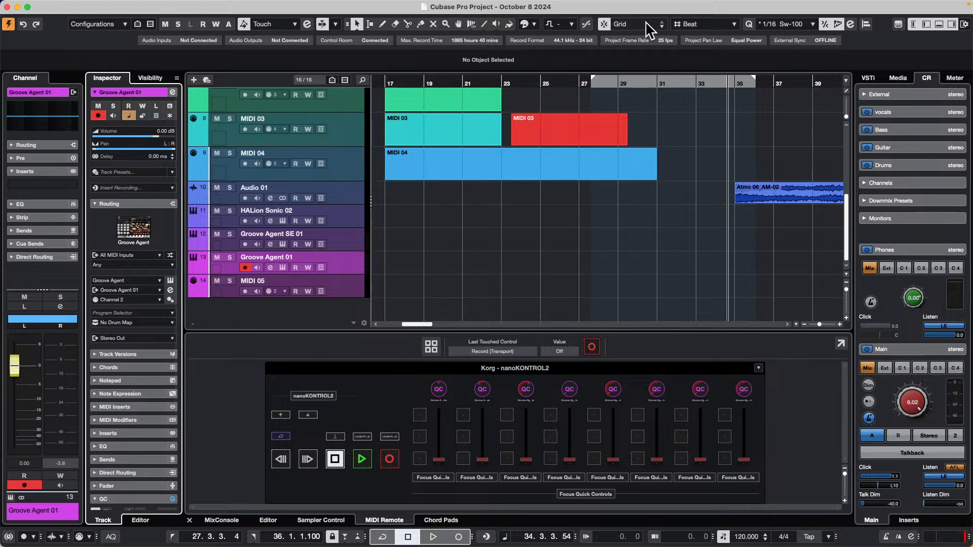
Switch to Safari and load the Cubase channel at youtube.com/cubase.
mouse_move(292, 542)
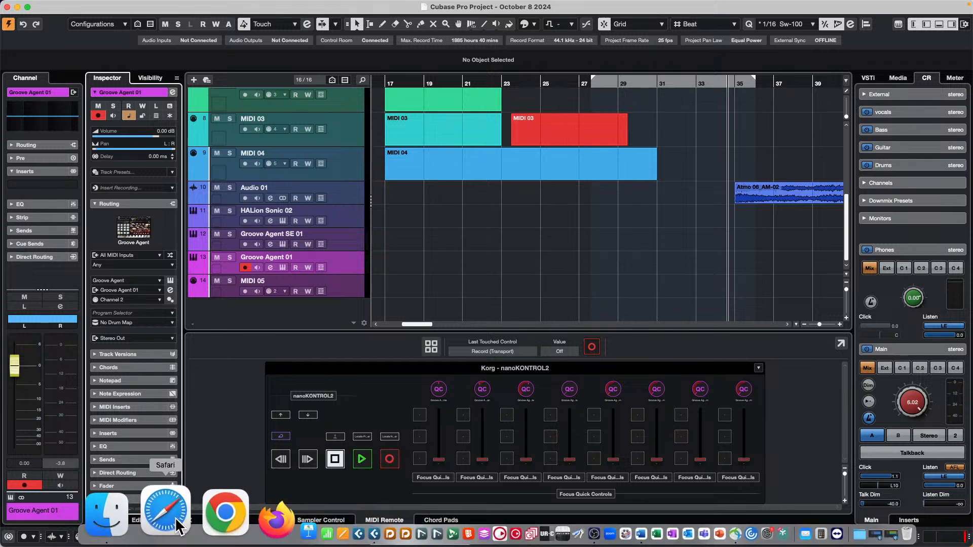
click(176, 521)
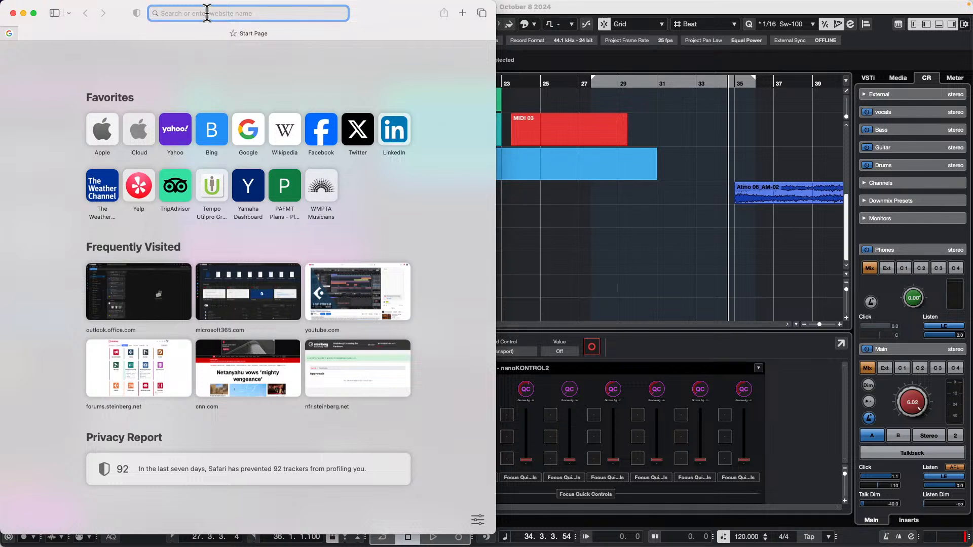
text(youtube)
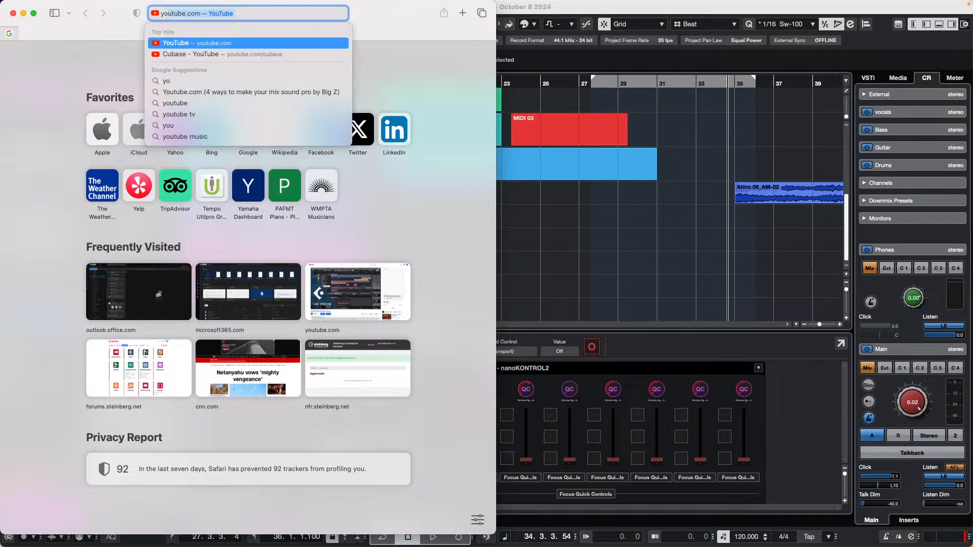
text(.)
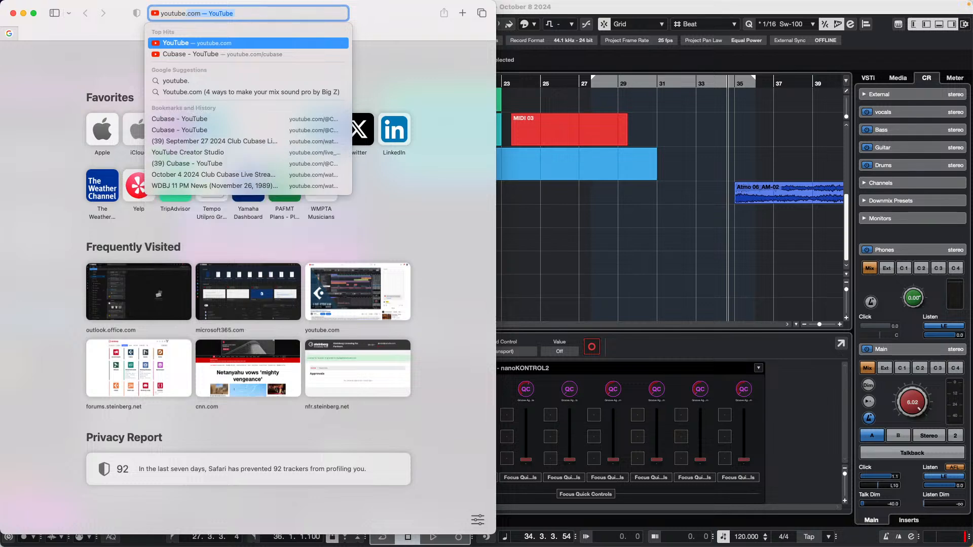
text(com/)
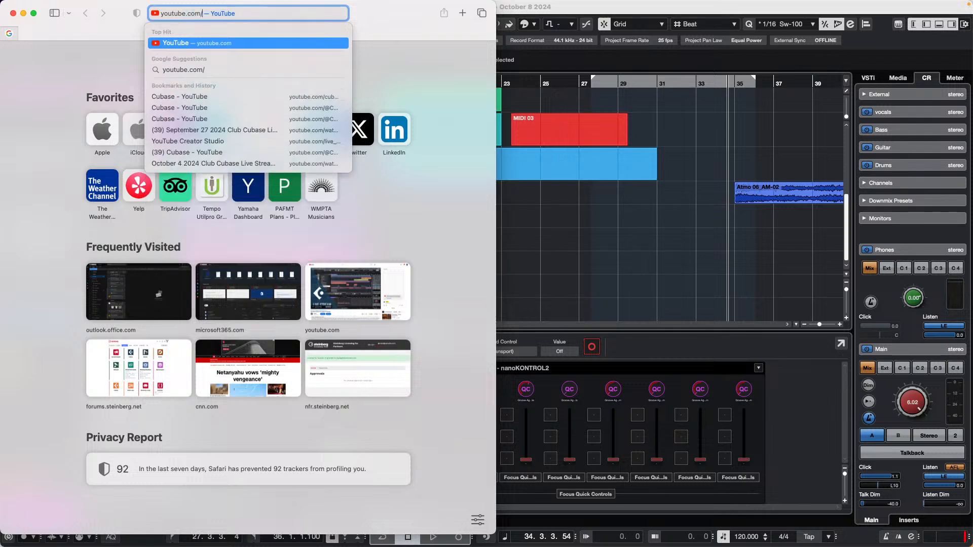
text(cu)
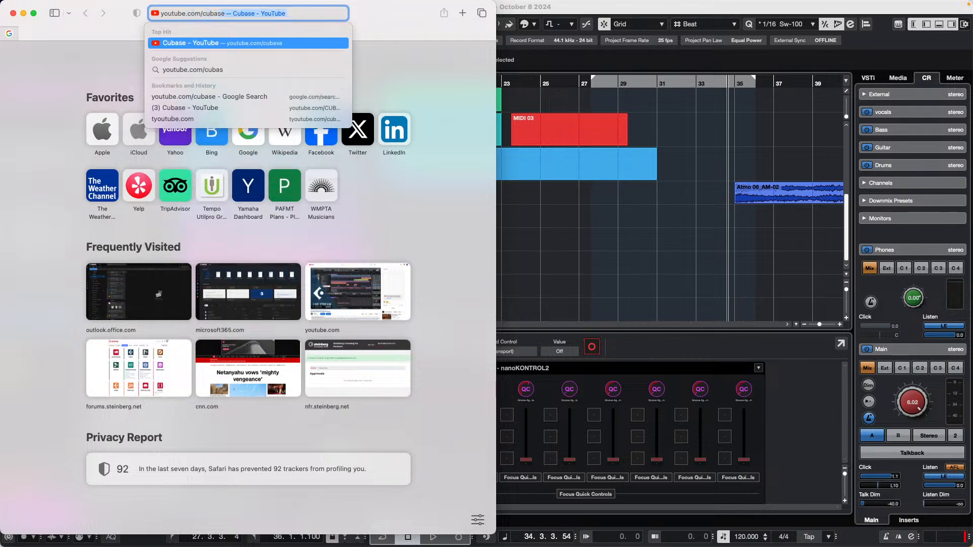
text(base)
key(Return)
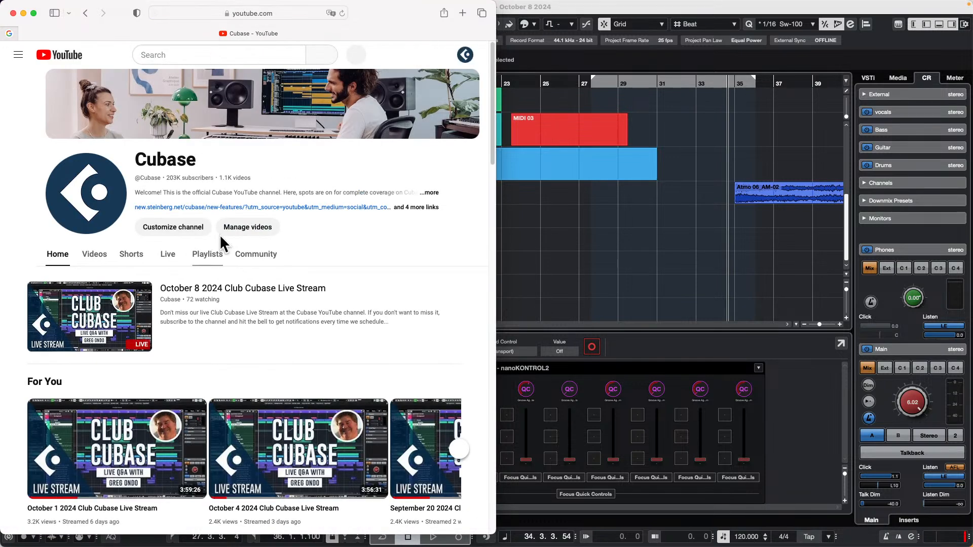
Open the October 4 2024 Club Cubase Live Stream from the channel's live streams and pause playback.
click(169, 254)
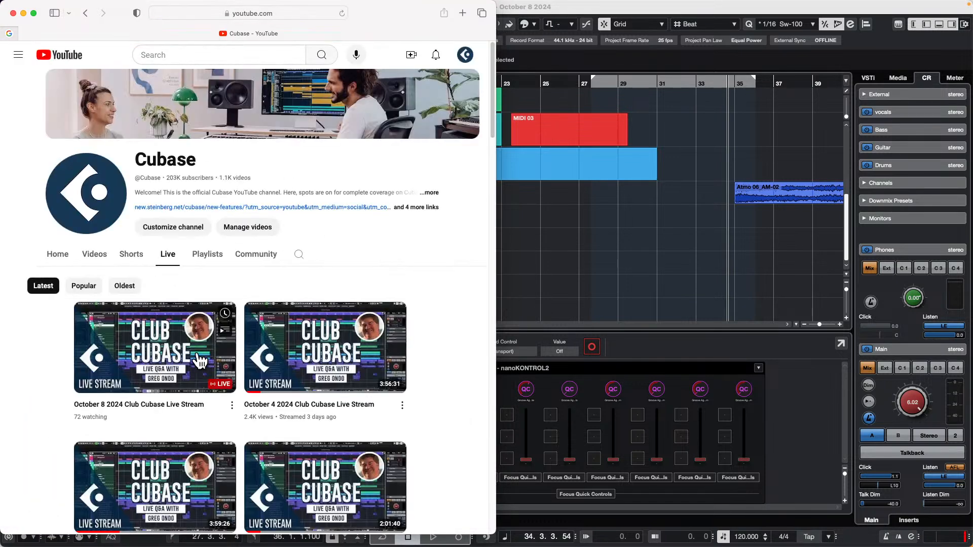
click(336, 342)
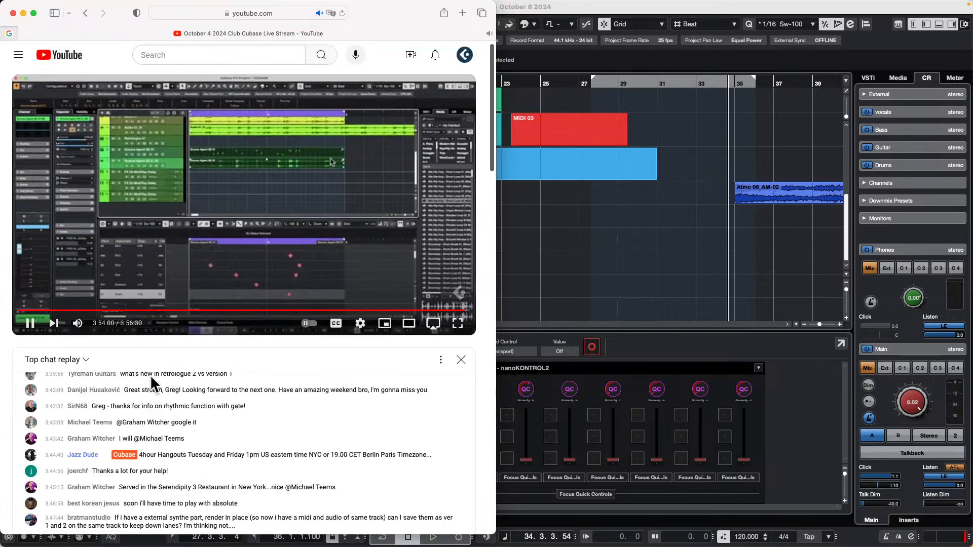
click(30, 323)
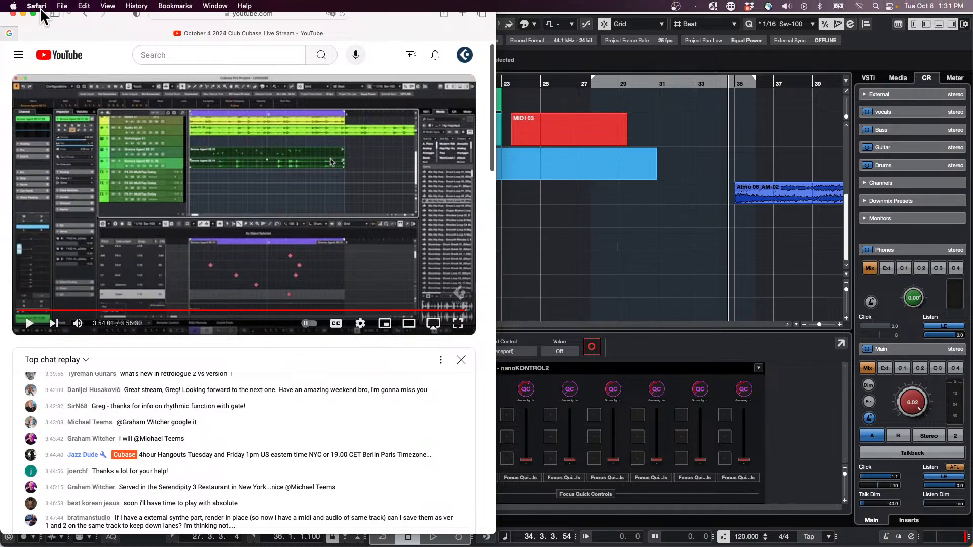
Enlarge the Safari window and check the area below the October 4 stream's description for comments.
click(33, 12)
scroll(257, 187, down, 6)
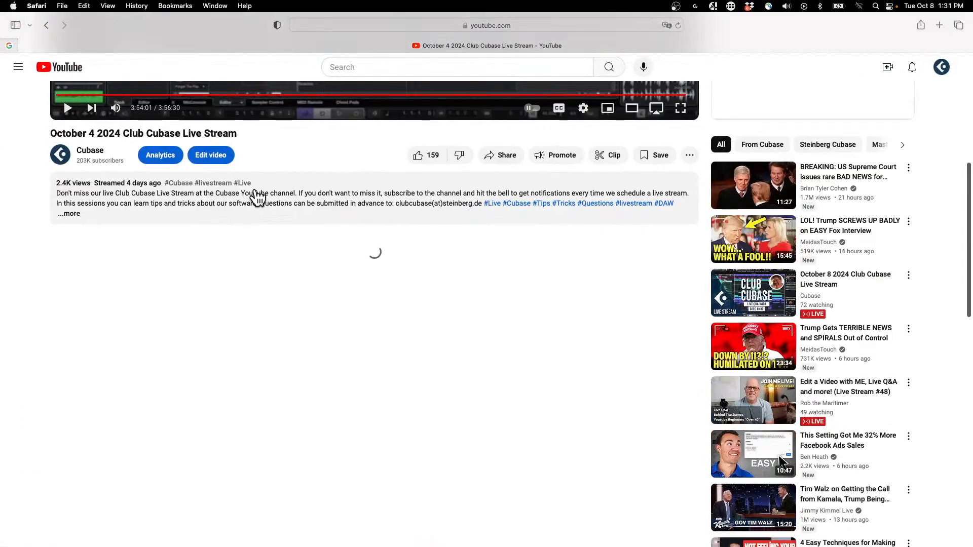
scroll(257, 197, down, 4)
scroll(256, 196, up, 4)
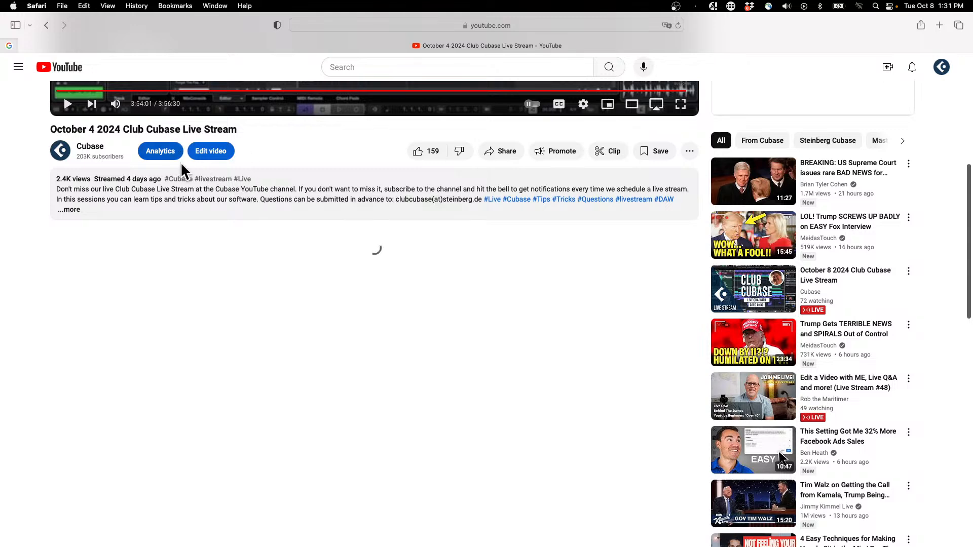
scroll(208, 187, up, 10)
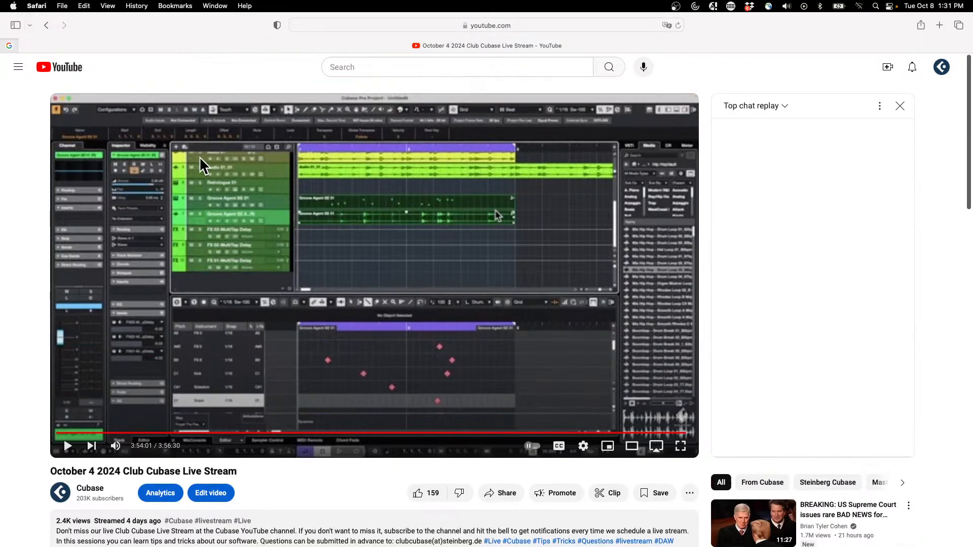
Return to the channel's live streams and open the October 1 2024 Club Cubase Live Stream to check its comments.
click(46, 25)
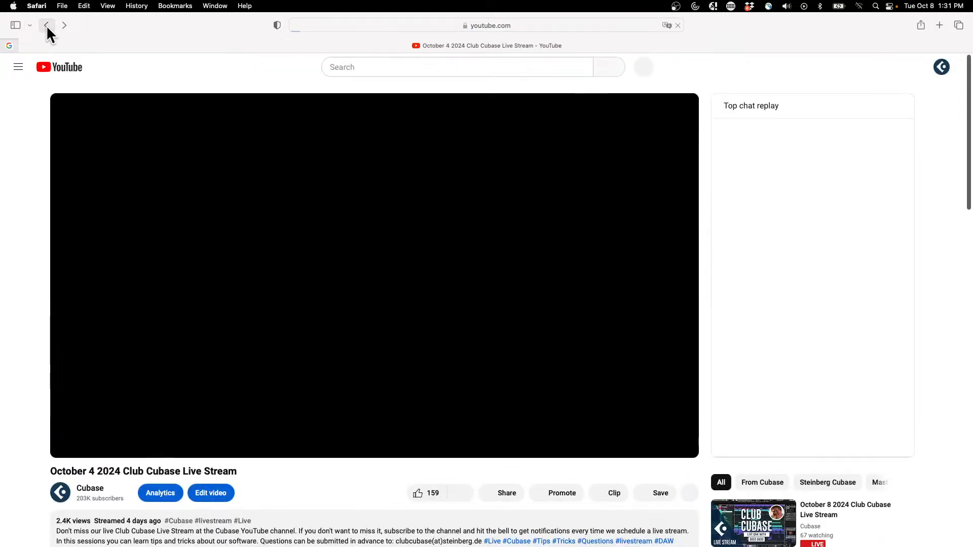
click(47, 25)
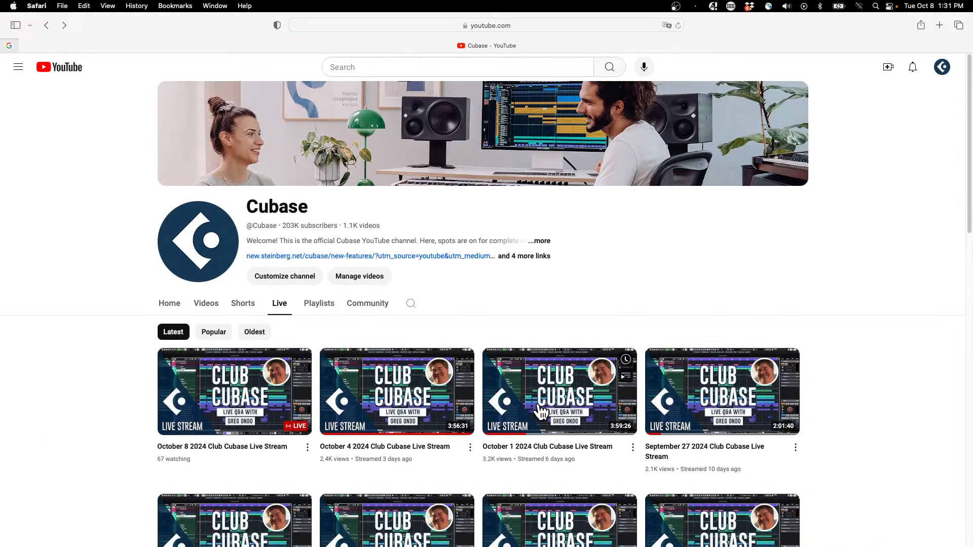
click(539, 406)
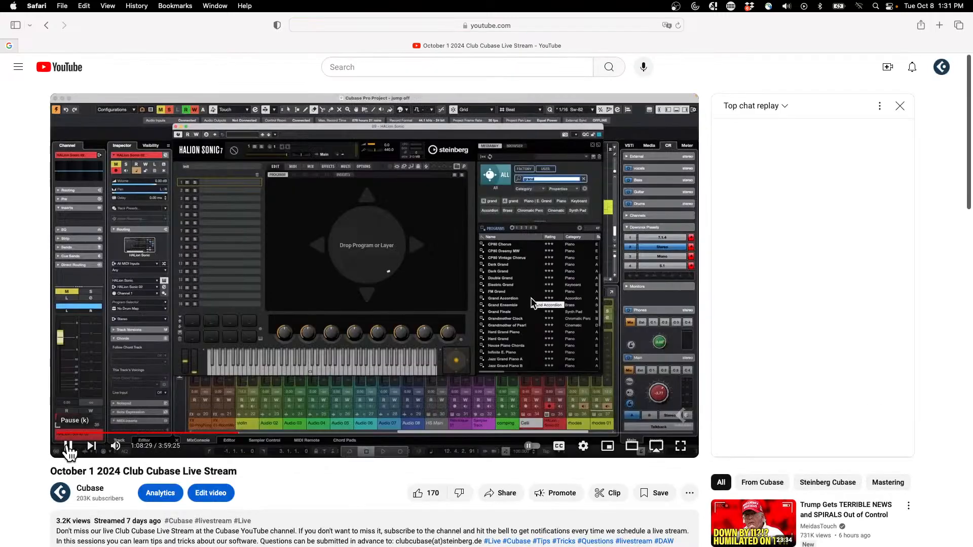
scroll(67, 439, down, 10)
scroll(109, 370, up, 3)
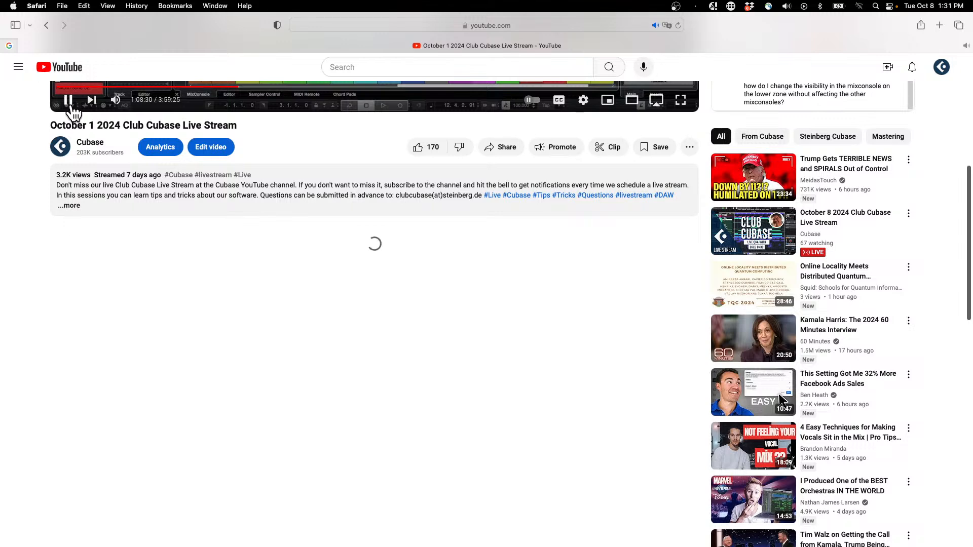
scroll(279, 288, down, 1)
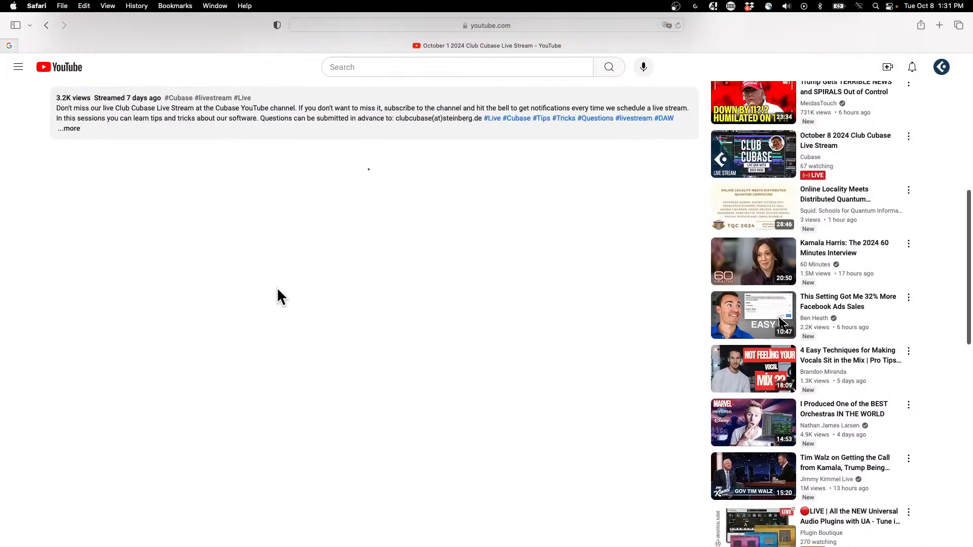
scroll(279, 288, up, 7)
Switch to Google Chrome and load the Cubase channel at youtube.com/cubase.
mouse_move(272, 532)
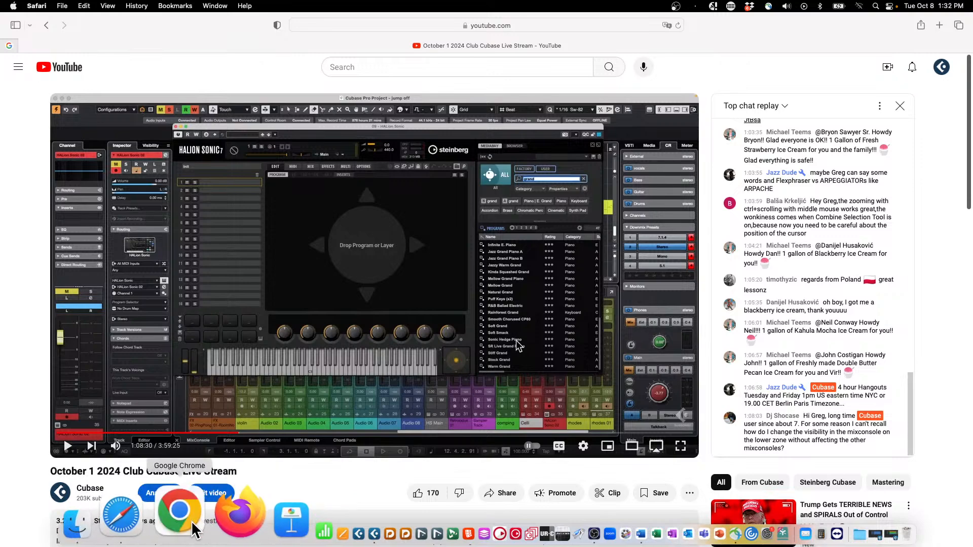
click(175, 527)
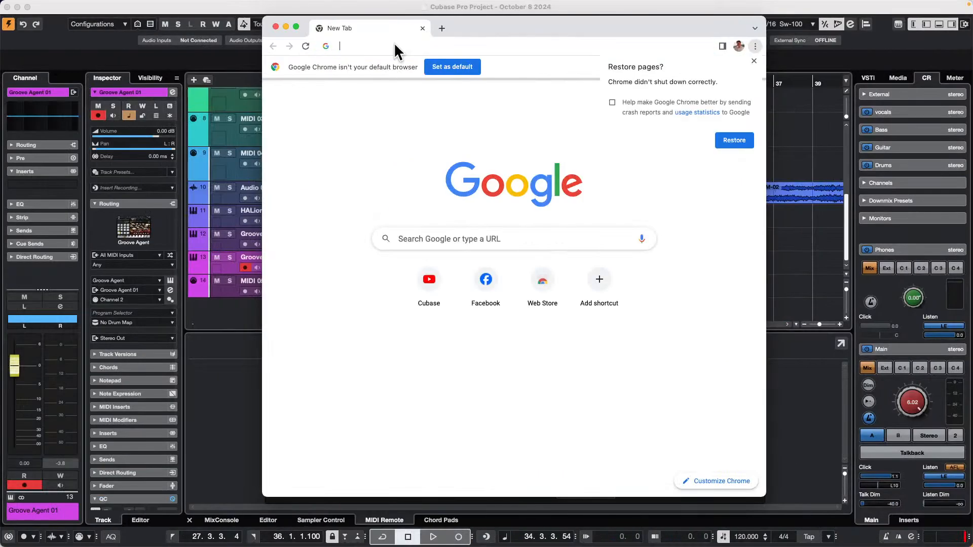
click(394, 42)
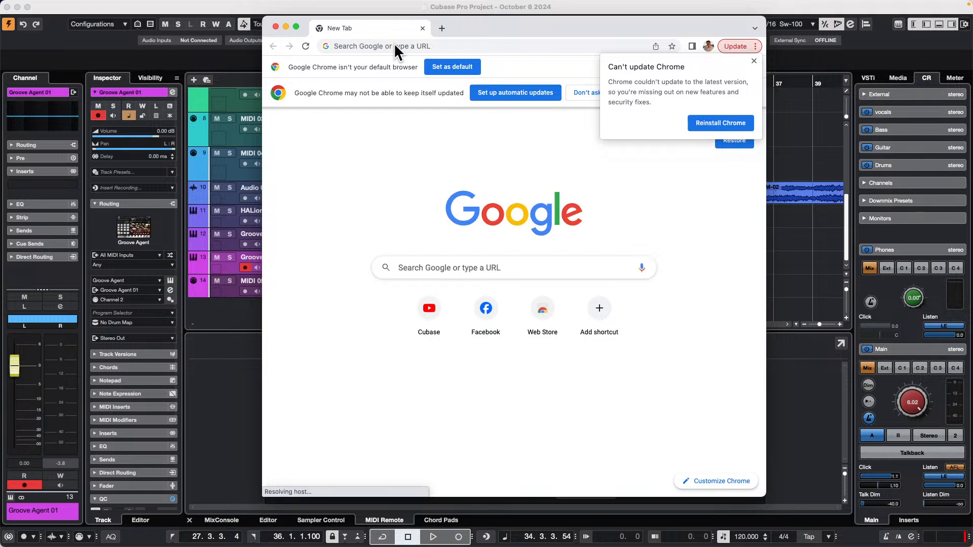
click(395, 45)
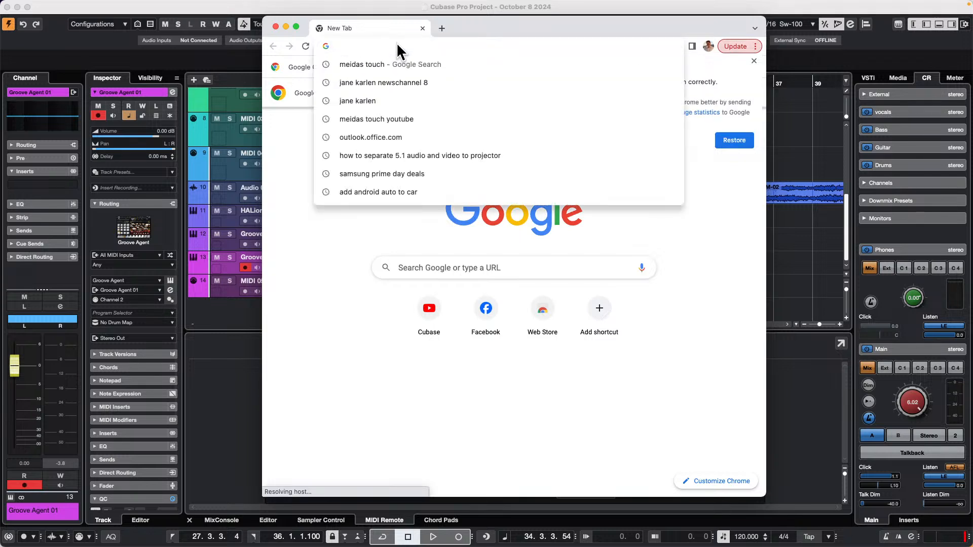
text(youtube.c)
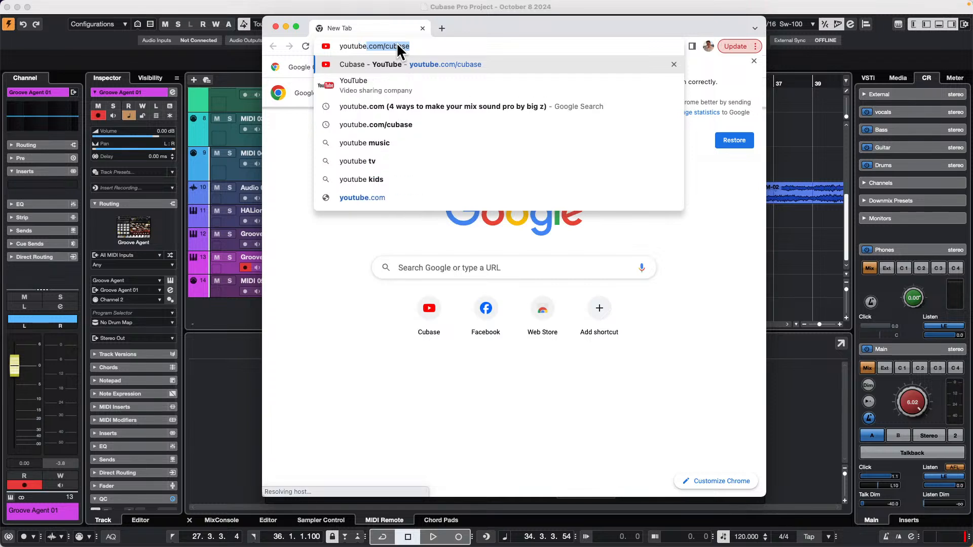
text(om/cubase)
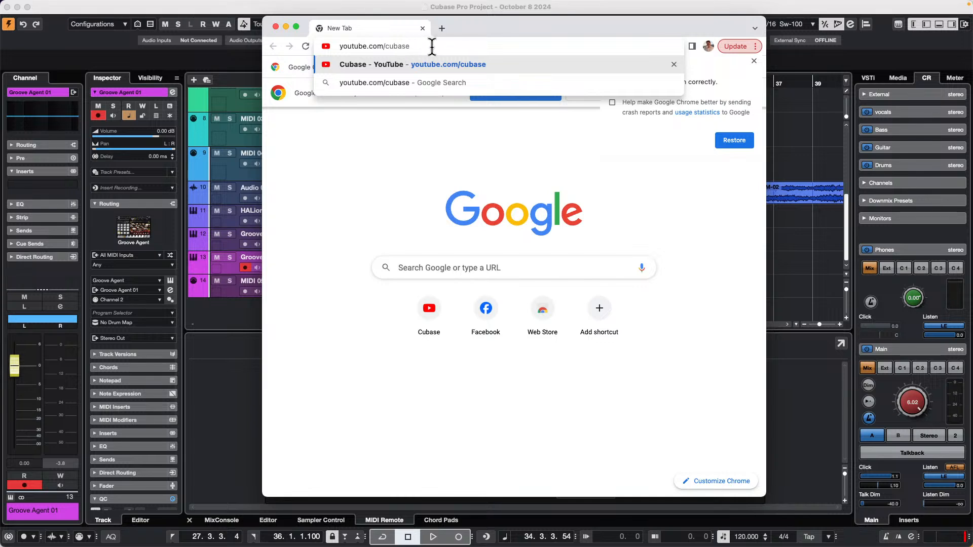
key(Return)
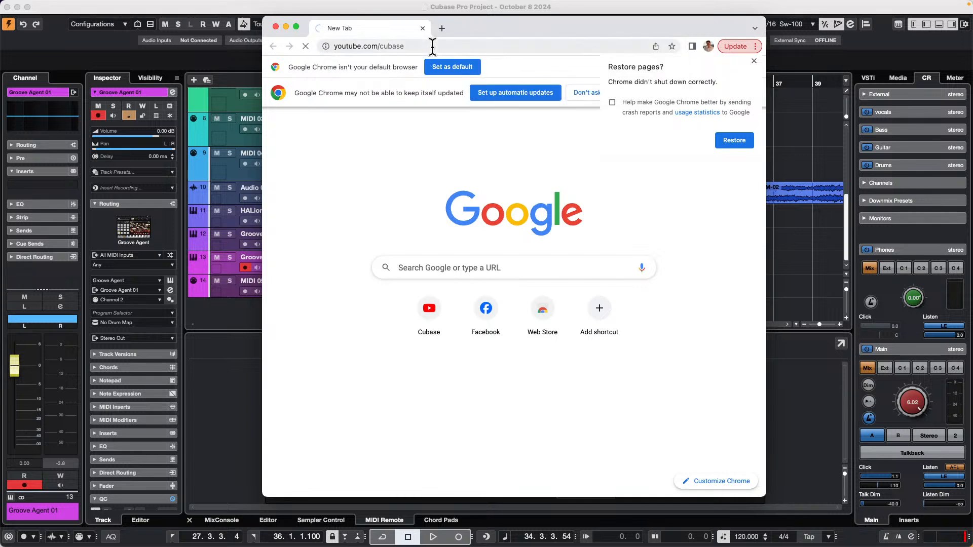
click(431, 46)
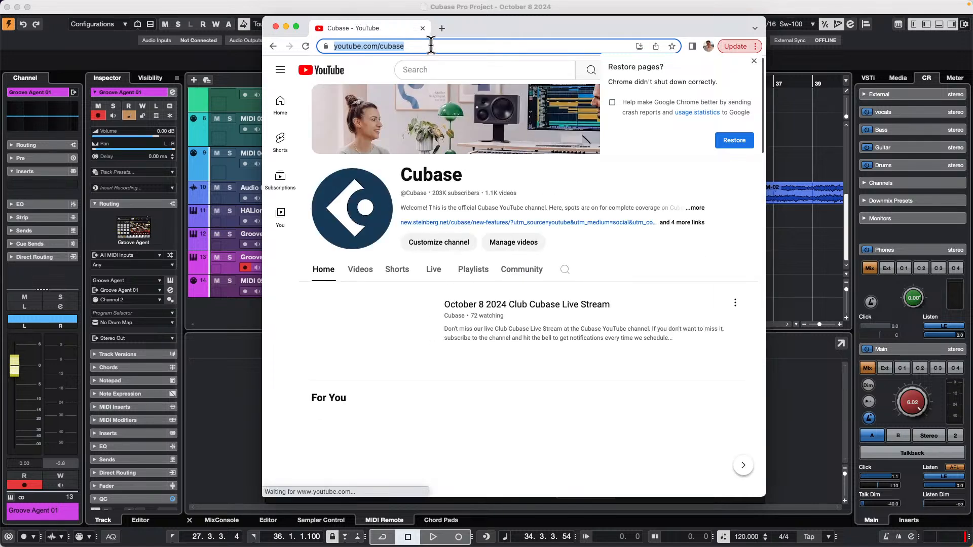
Open the October 4 2024 Club Cubase Live Stream from the channel's live streams in Chrome and pause it.
click(434, 270)
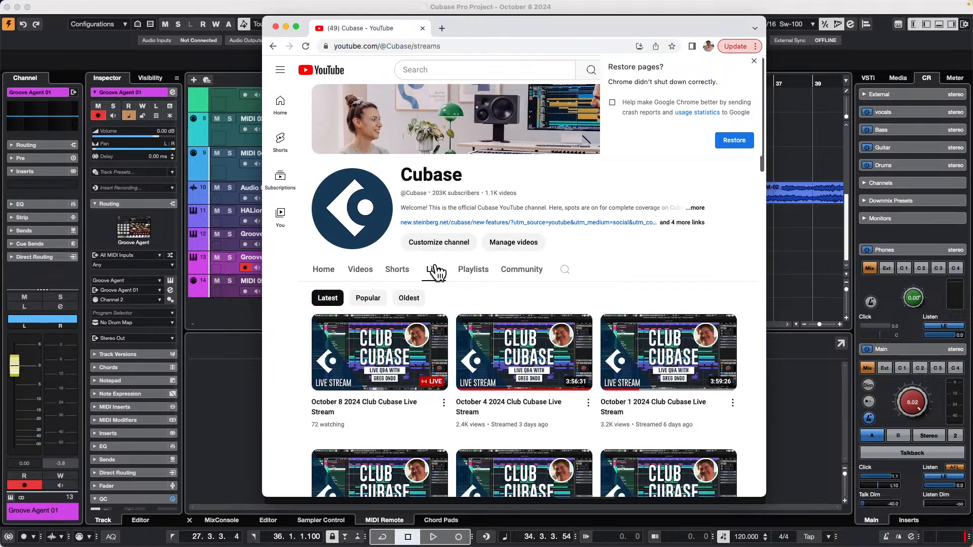
click(524, 349)
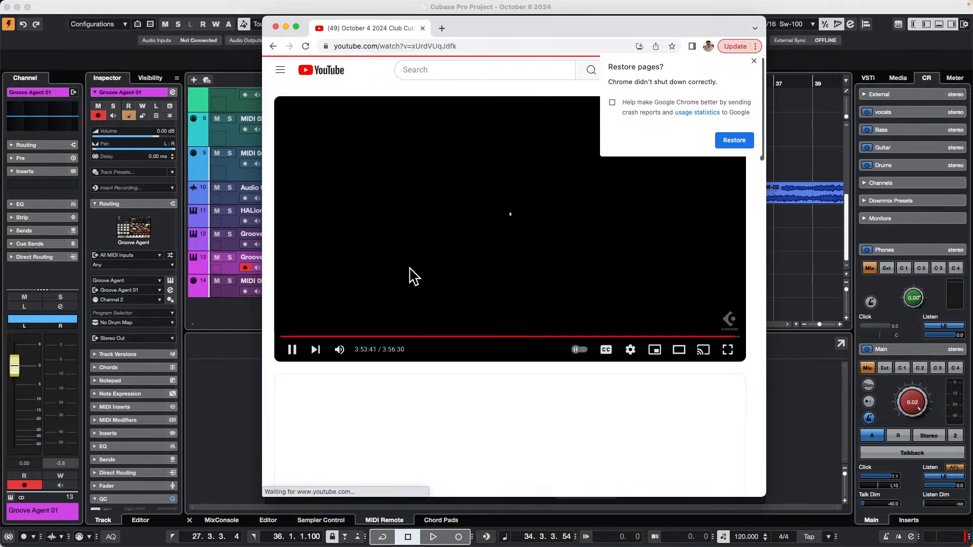
click(292, 349)
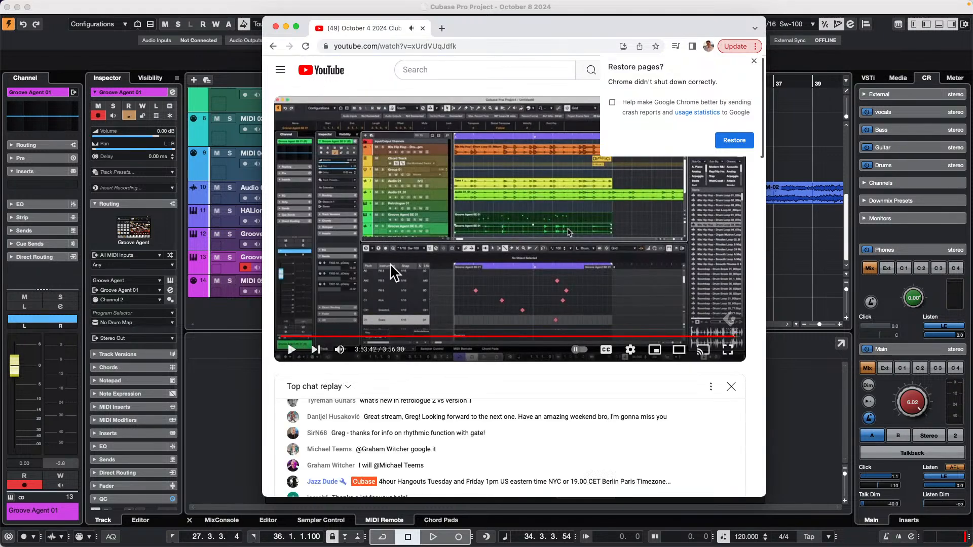
Make the Chrome window full screen and expand the Cubase channel's comment to examine its timestamped list of questions.
scroll(390, 263, down, 6)
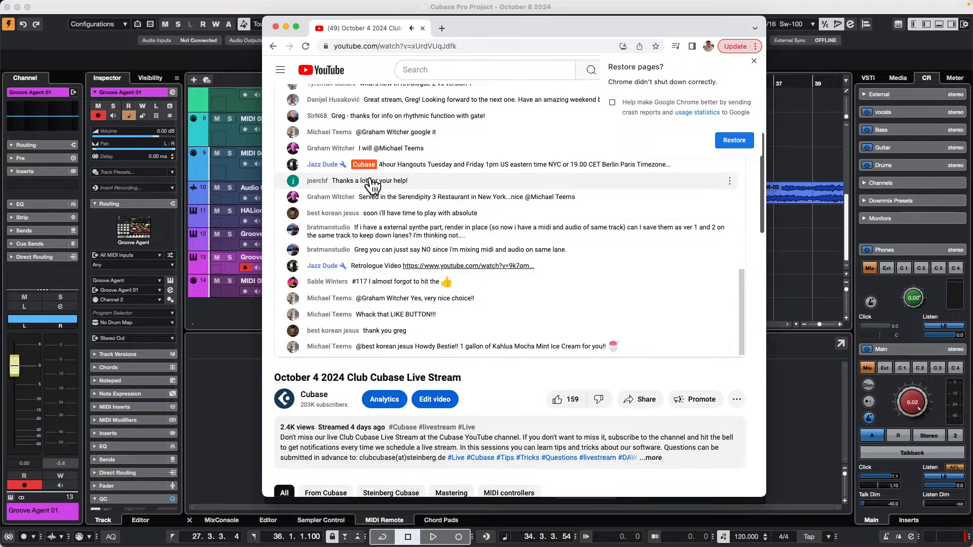
scroll(406, 187, up, 2)
click(296, 27)
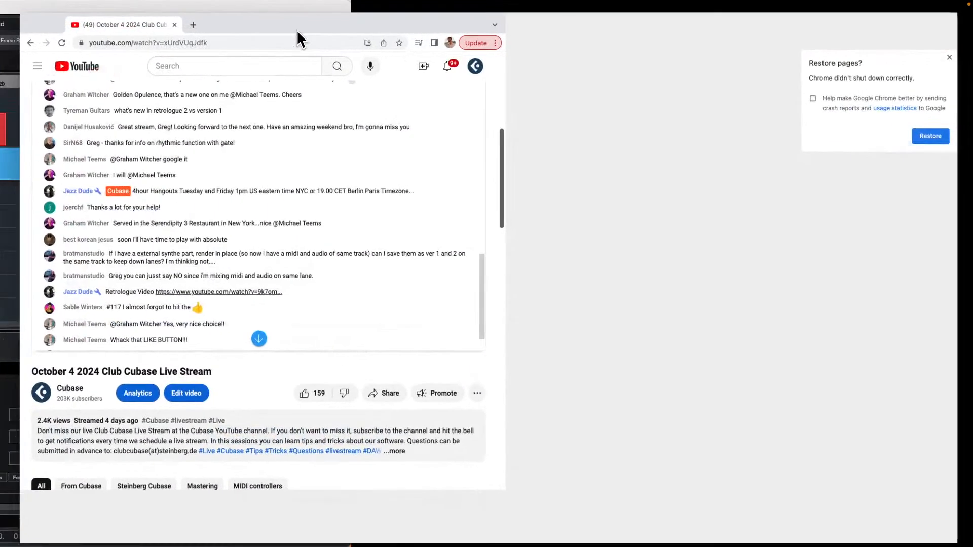
scroll(332, 169, down, 6)
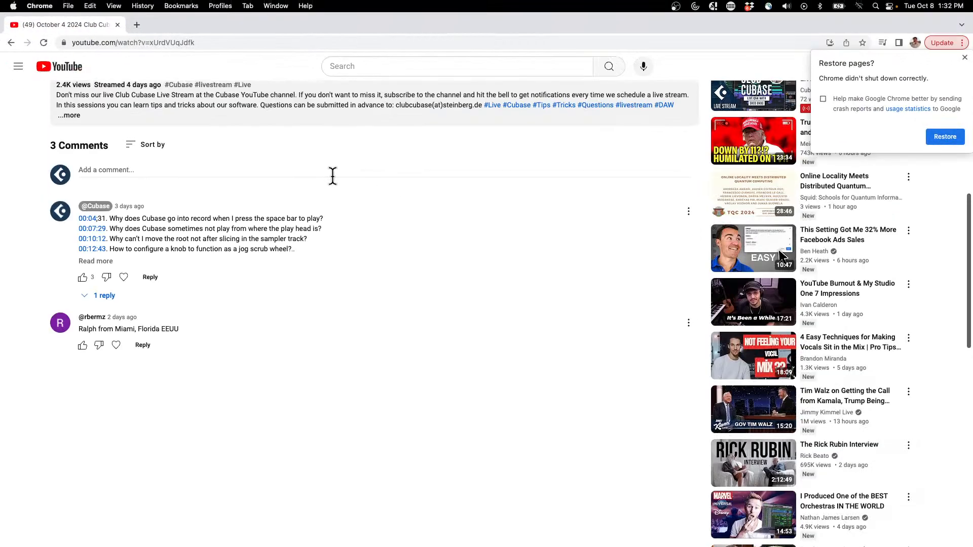
click(96, 262)
scroll(190, 353, down, 10)
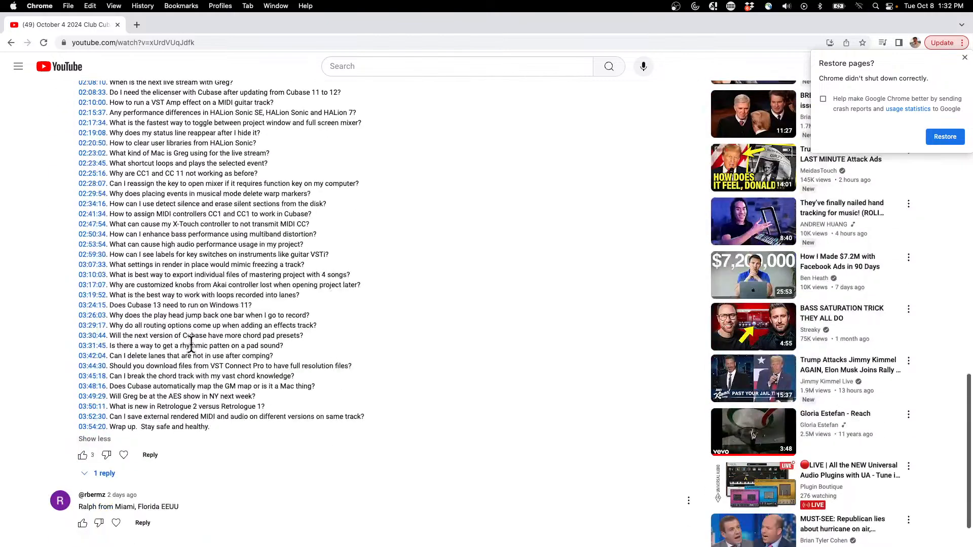
scroll(192, 338, up, 3)
scroll(191, 338, up, 4)
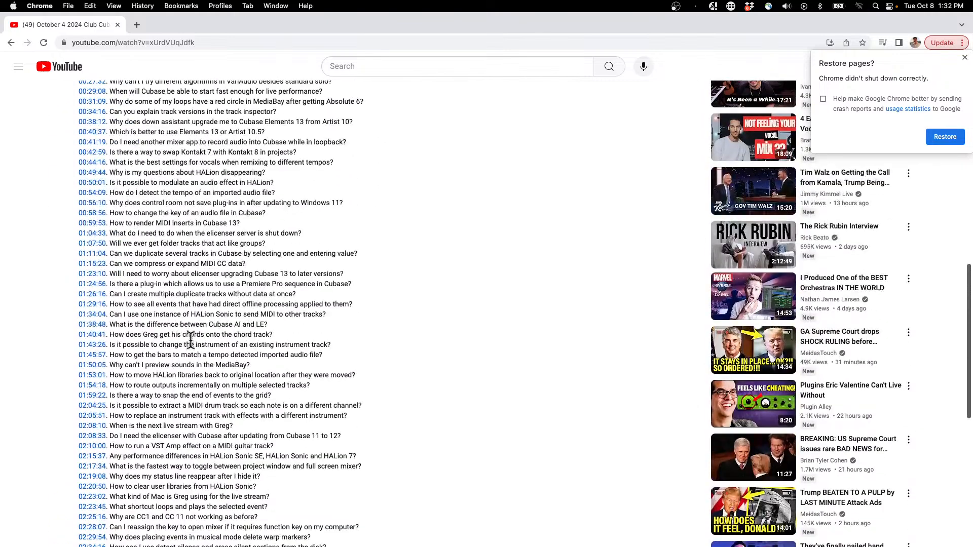
scroll(151, 157, up, 8)
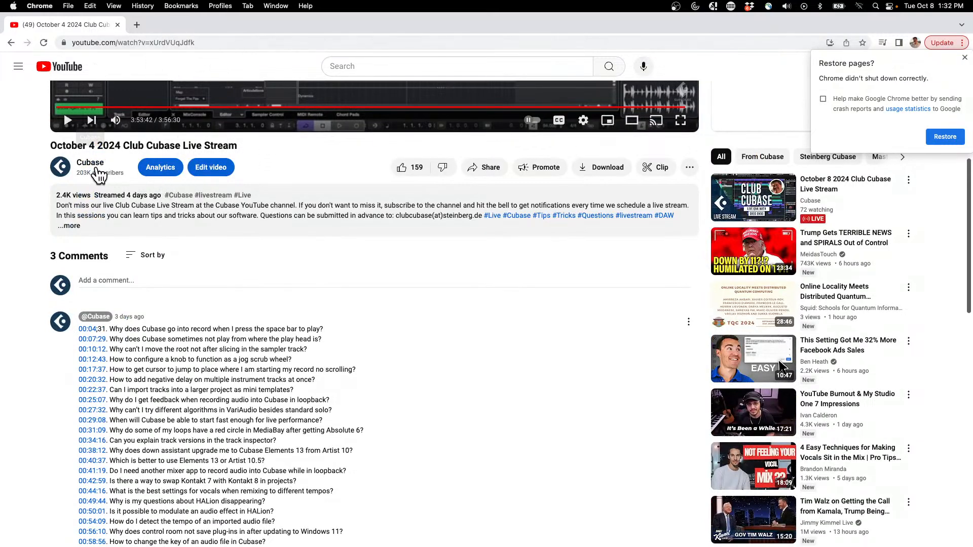
Open the Oct 03 2023 Club Cubase stream on replacing an audio snare from the Cubase channel page and pause it.
click(101, 165)
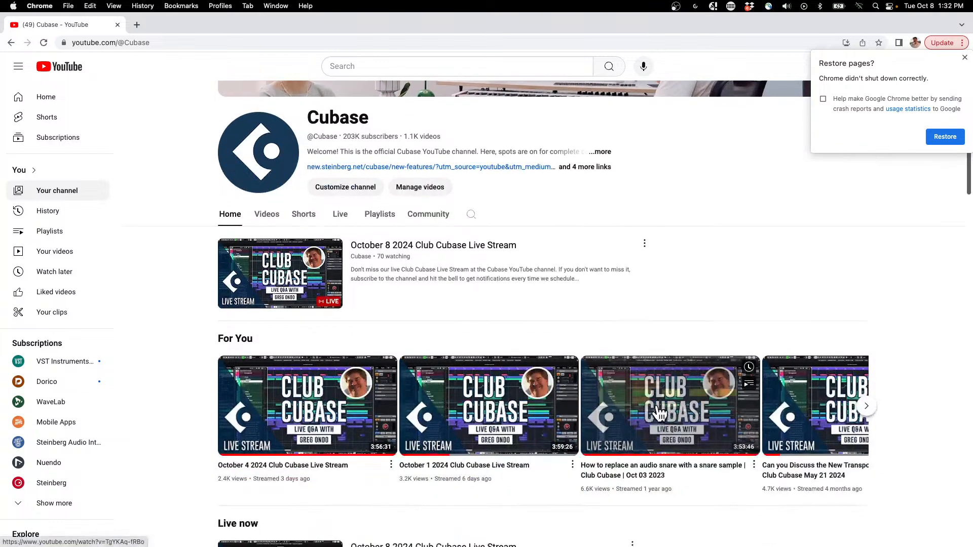
click(668, 406)
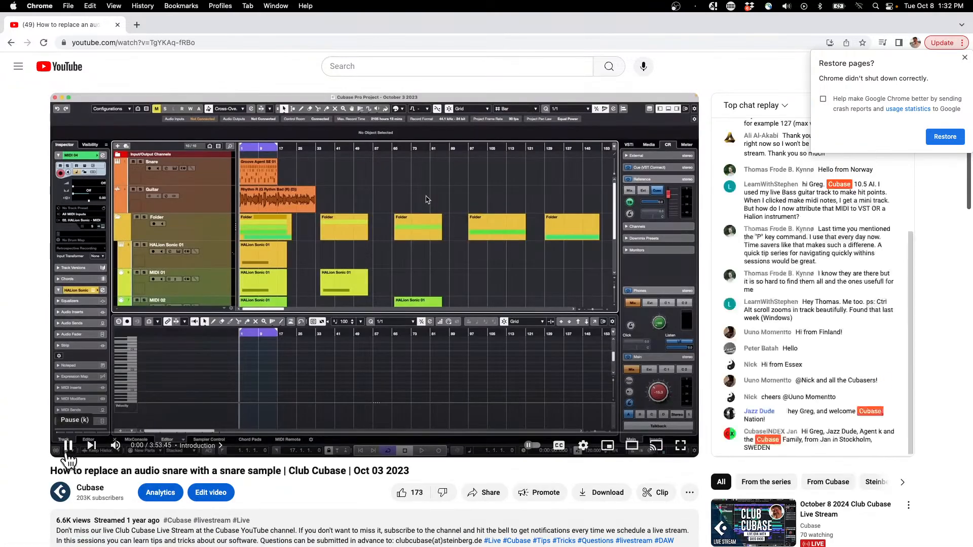
click(66, 448)
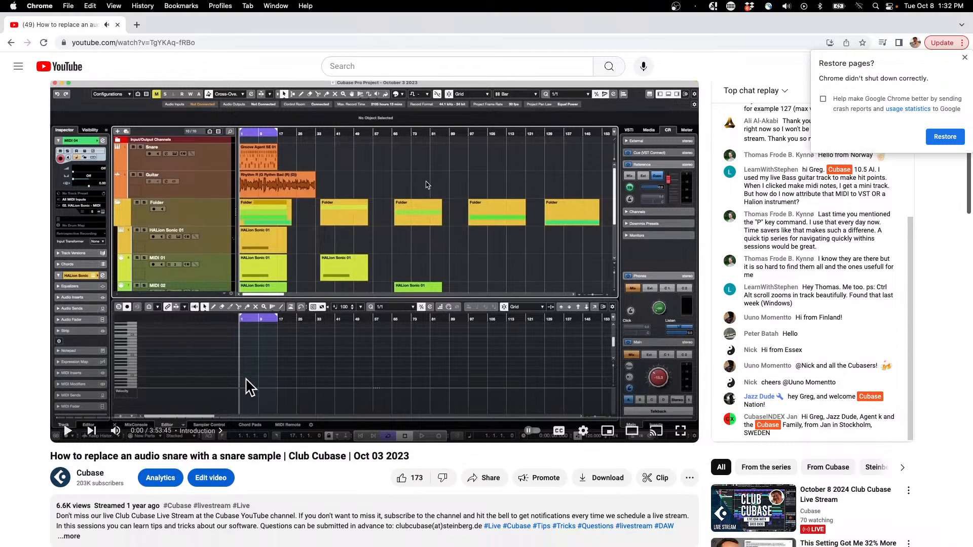
Examine the Cubase channel's pinned comment with timestamped questions below the Oct 03 2023 video.
scroll(247, 388, down, 5)
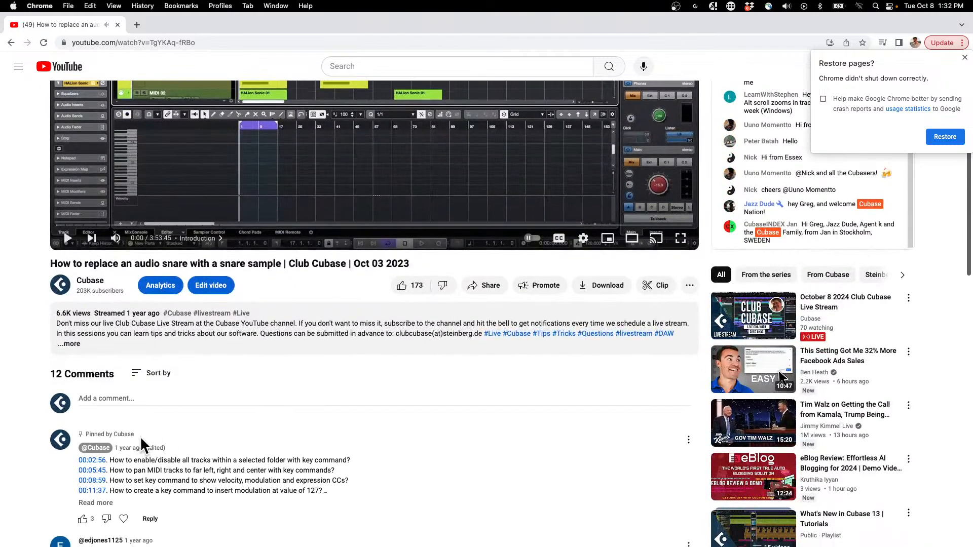
scroll(119, 462, down, 1)
scroll(120, 462, down, 1)
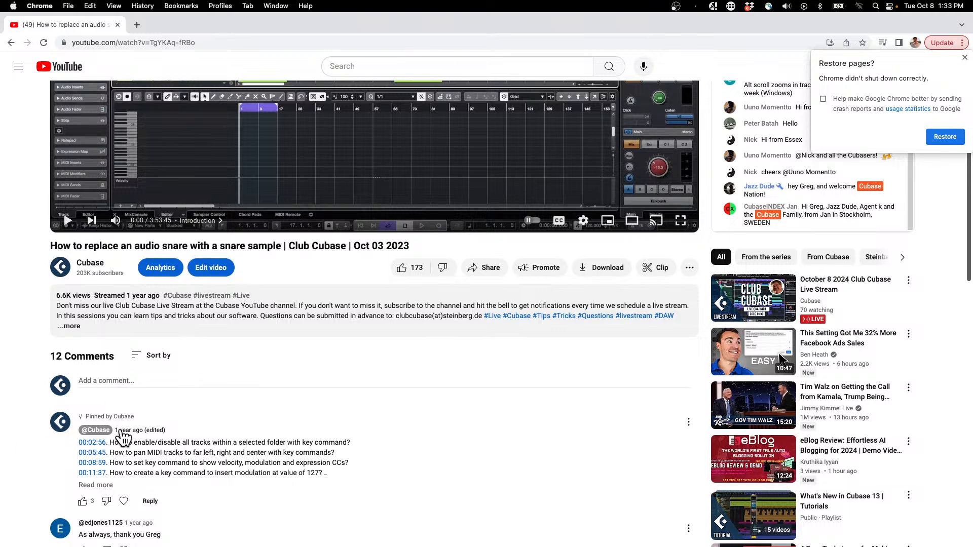
scroll(152, 426, down, 5)
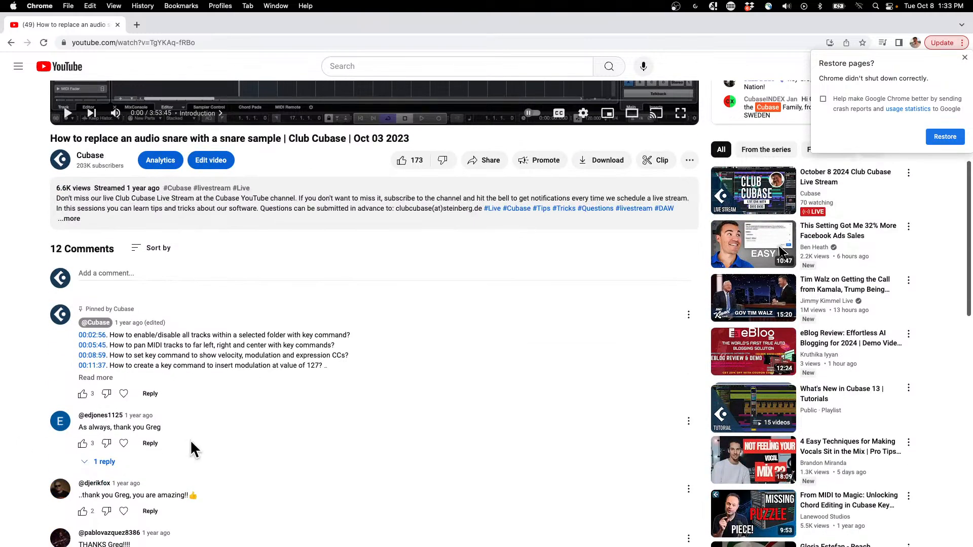
scroll(191, 442, down, 1)
scroll(190, 439, up, 10)
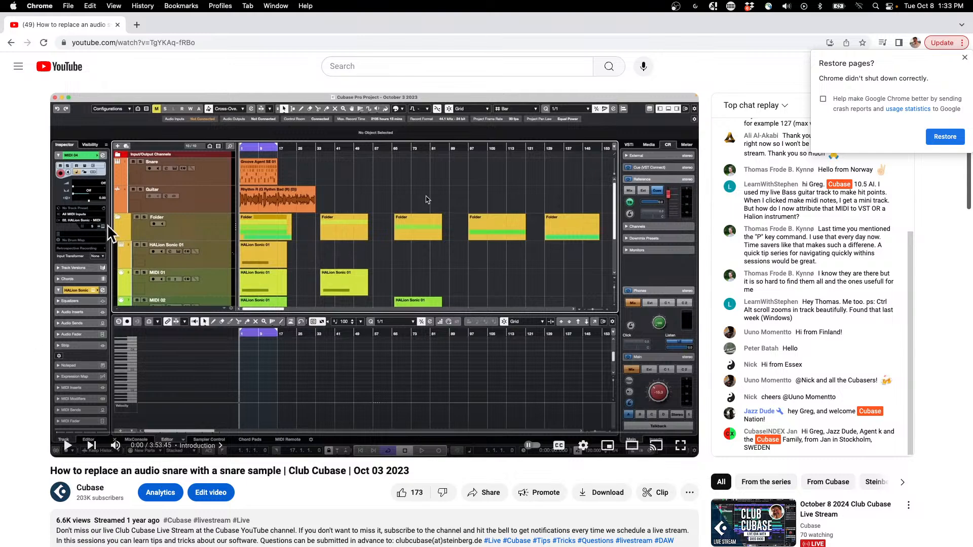
Quit Google Chrome.
click(68, 6)
mouse_move(40, 6)
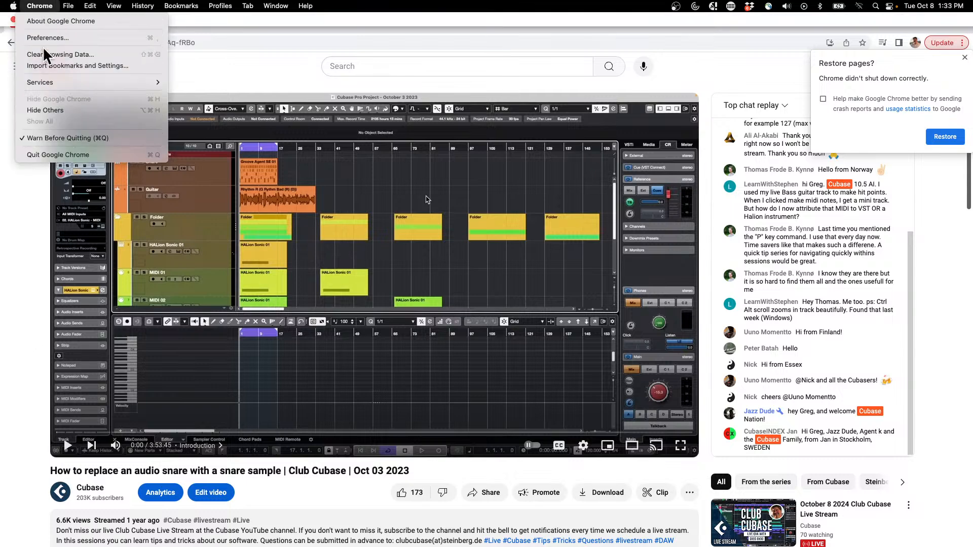
click(58, 156)
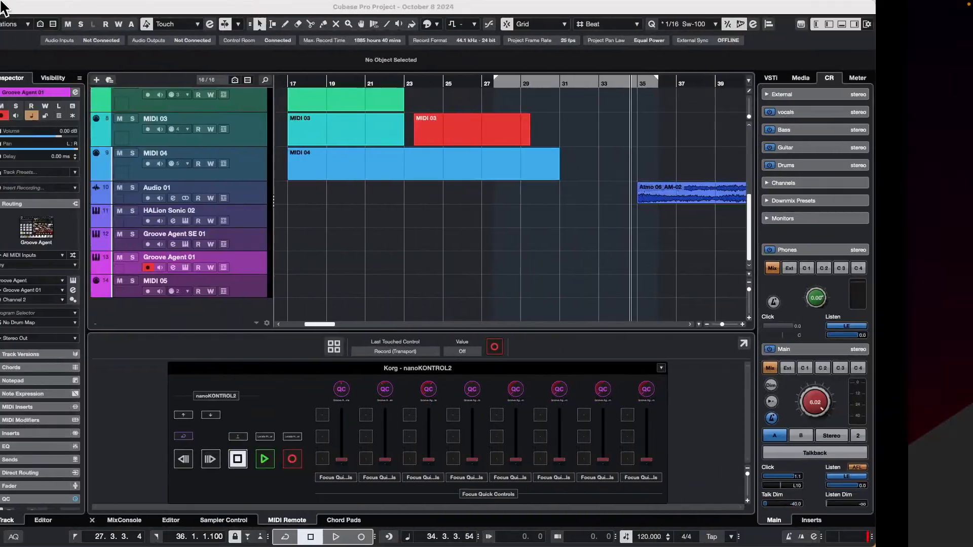
Switch to Safari, quit it, and return to the October 8 2024 project window in Cubase.
key(super+Tab)
key(super+Tab)
key(super+Tab)
key(super+Tab)
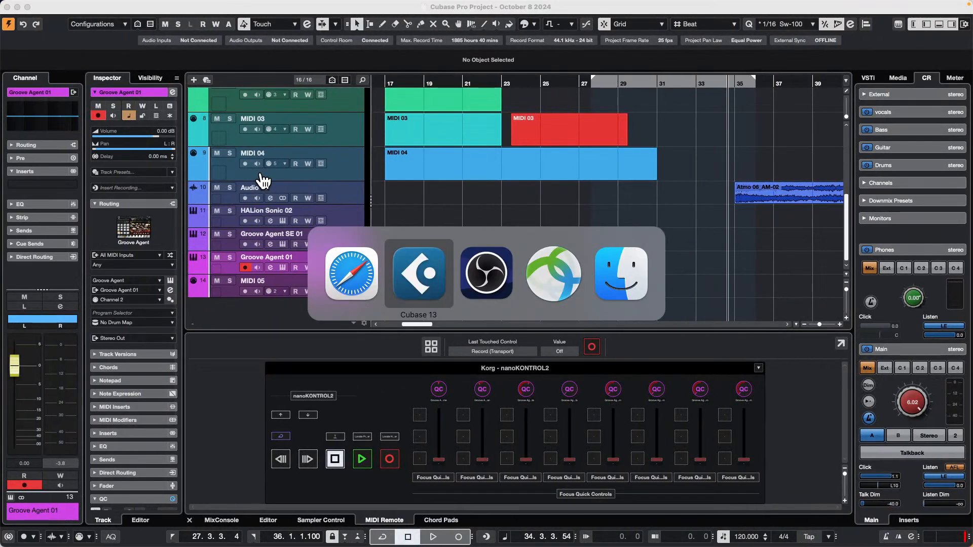
key(super+Tab)
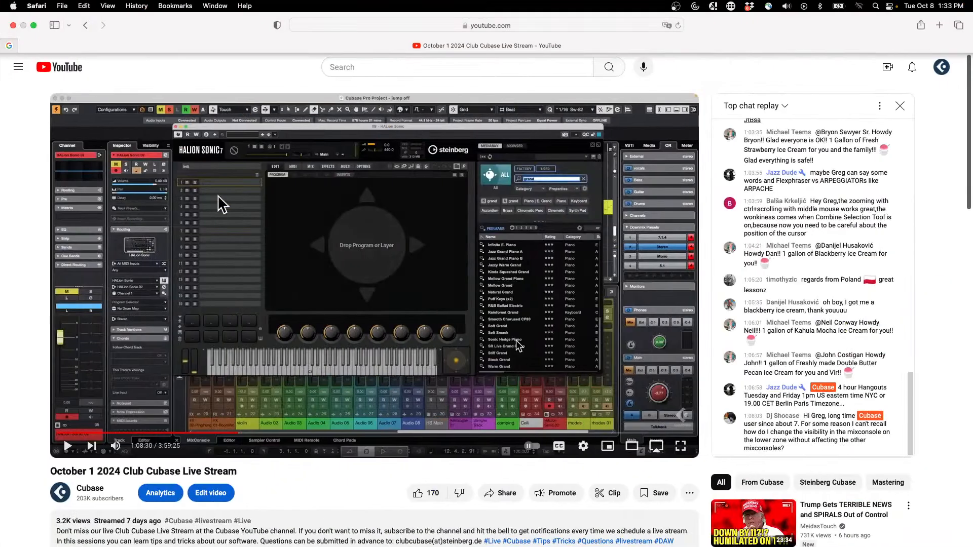
scroll(240, 351, down, 10)
scroll(238, 347, up, 5)
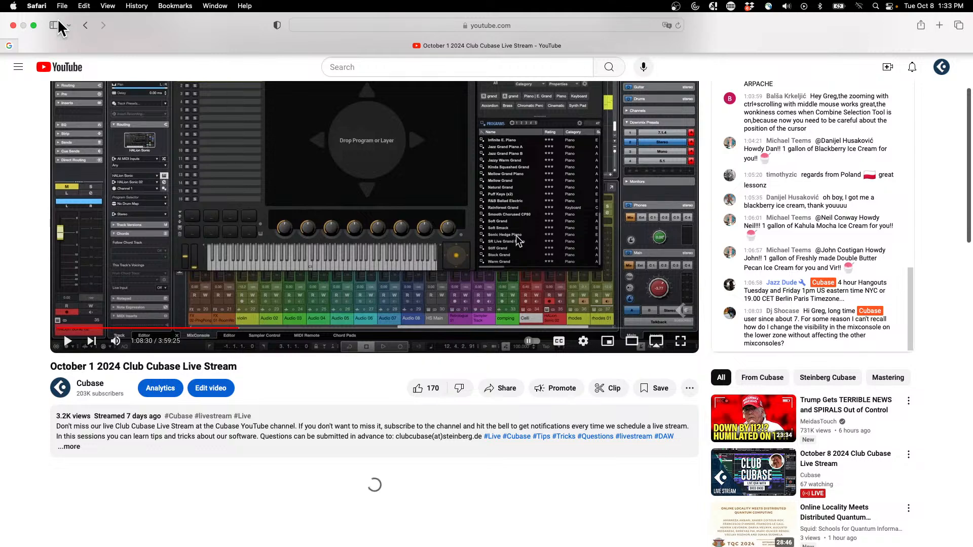
click(45, 7)
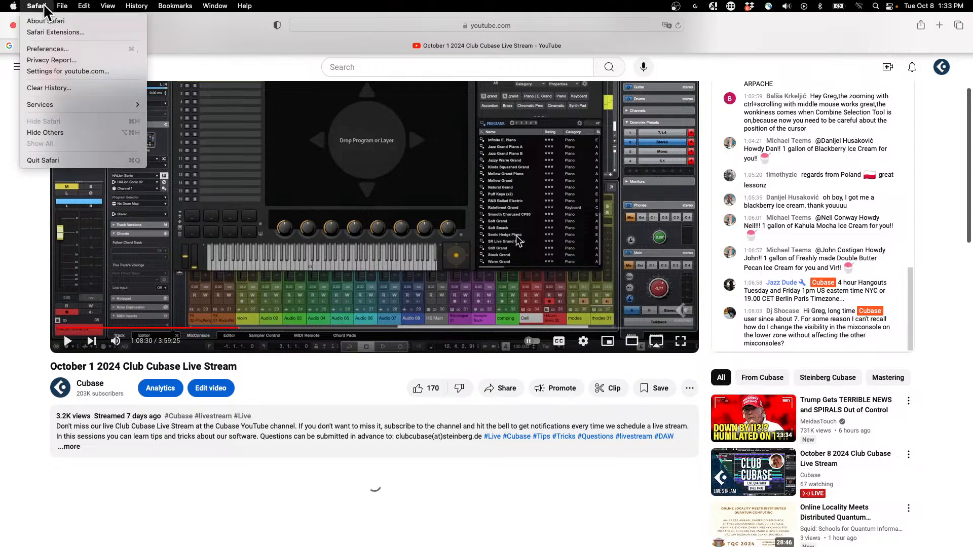
click(85, 161)
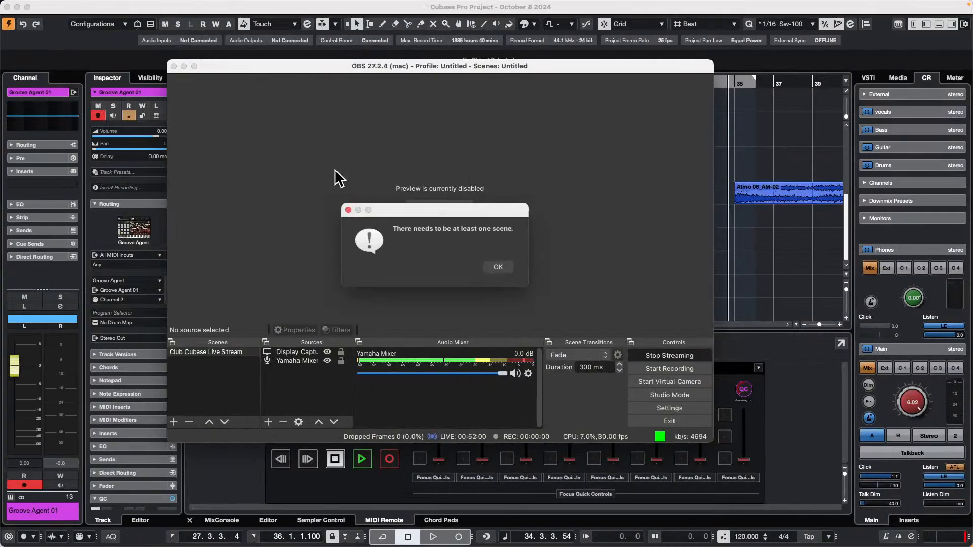
click(774, 249)
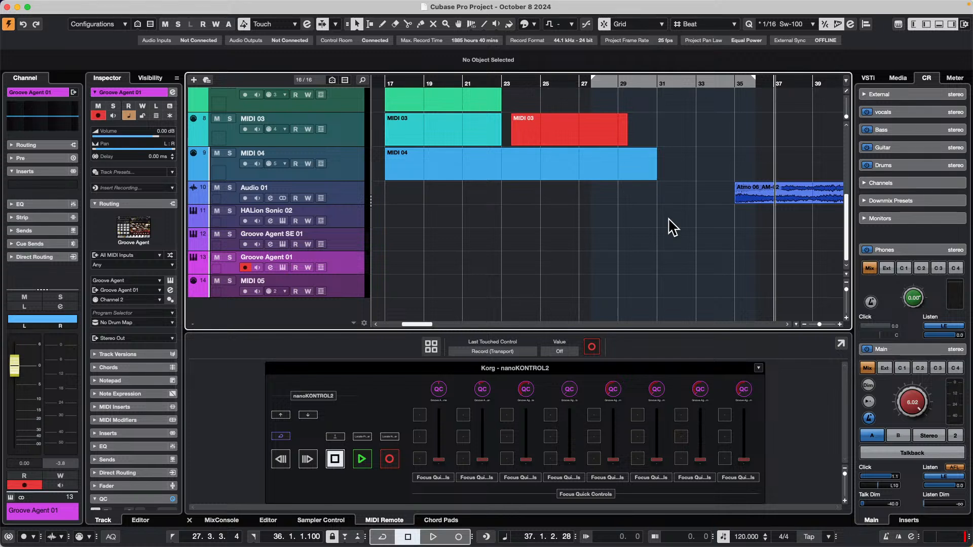
Create a new empty Cubase project in the October 8 2024 folder.
mouse_move(150, 3)
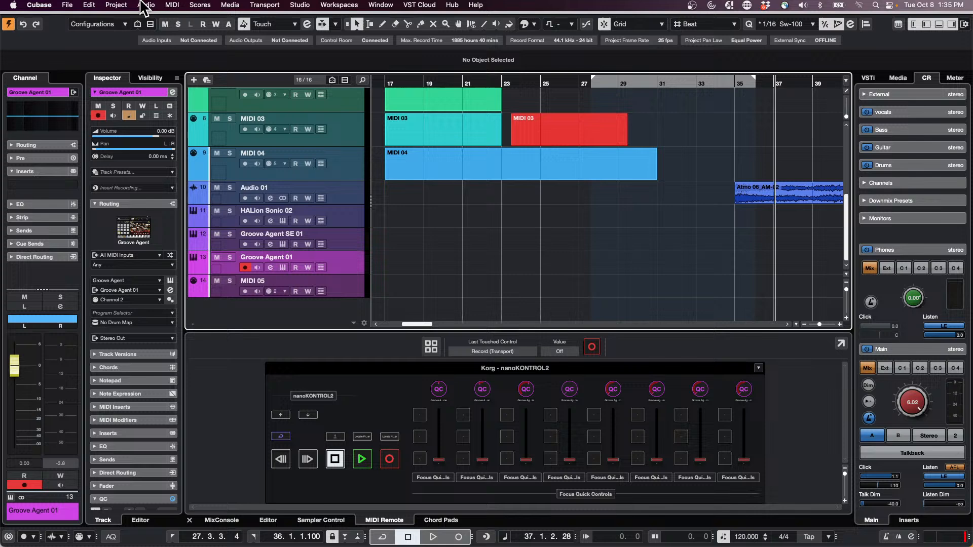
click(75, 8)
click(81, 20)
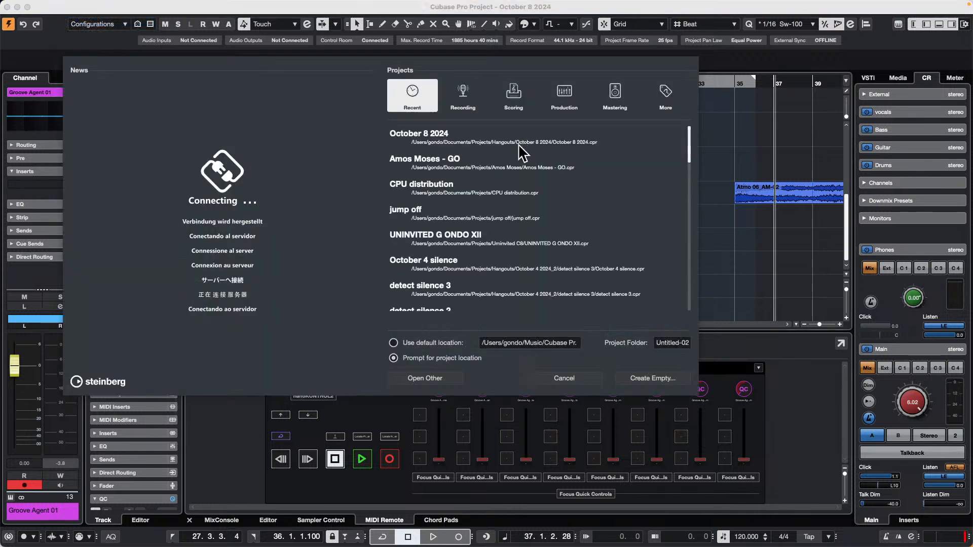
click(653, 378)
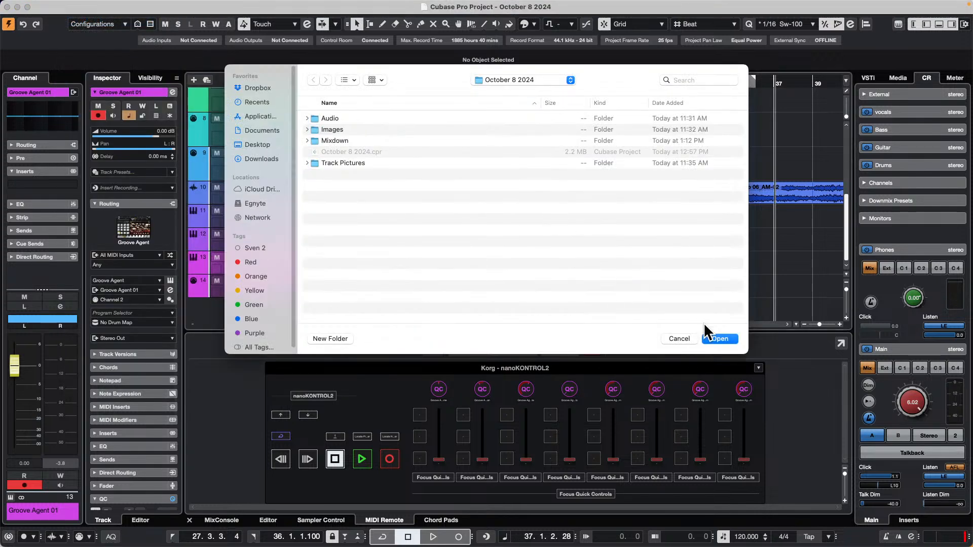
click(723, 337)
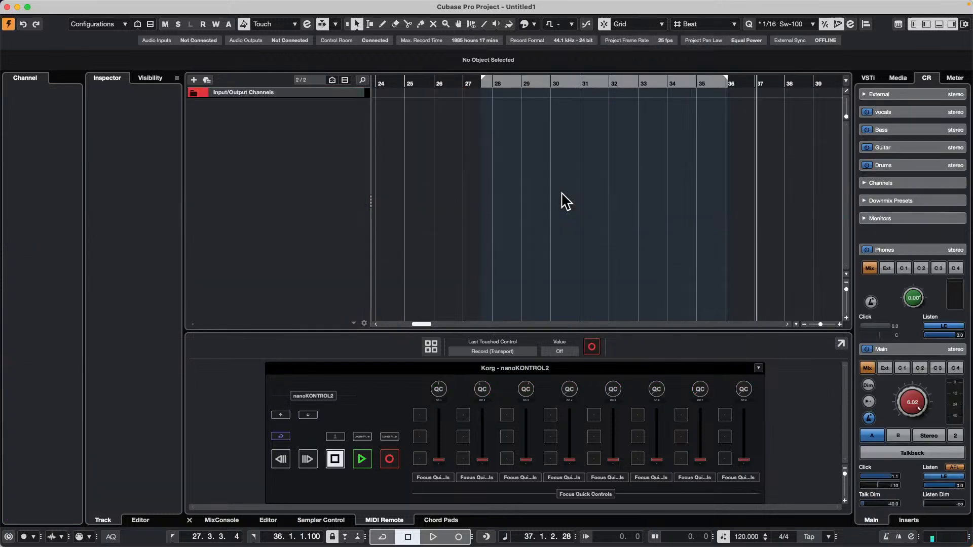
mouse_move(121, 4)
click(67, 5)
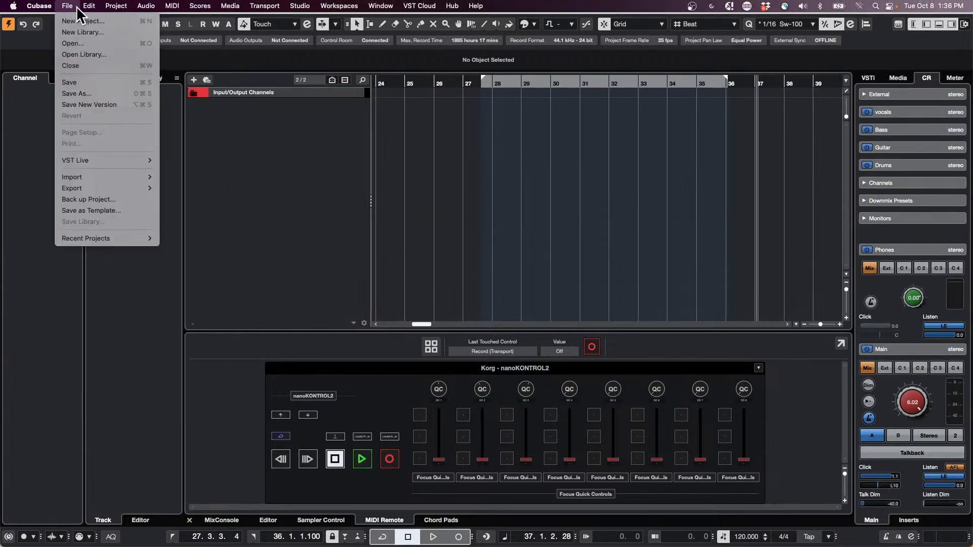
click(88, 21)
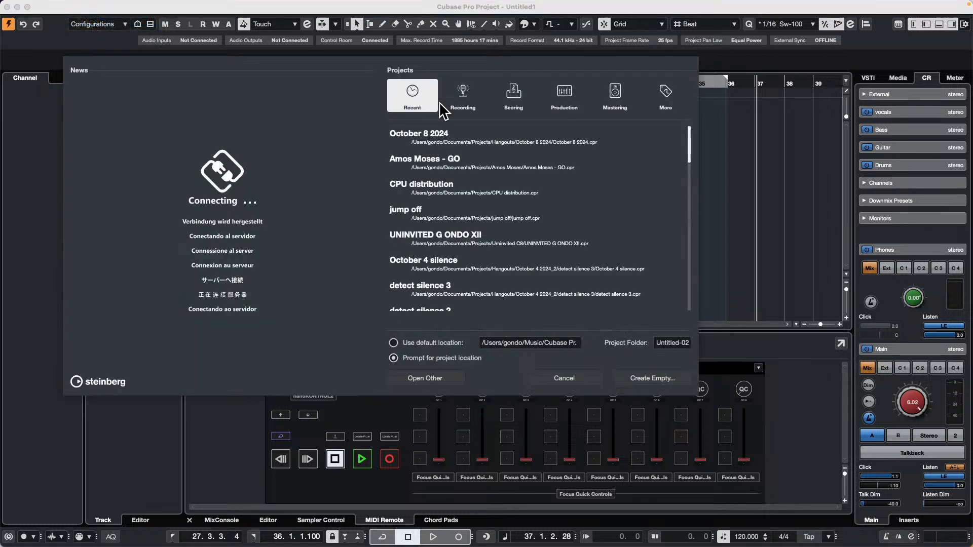
click(583, 380)
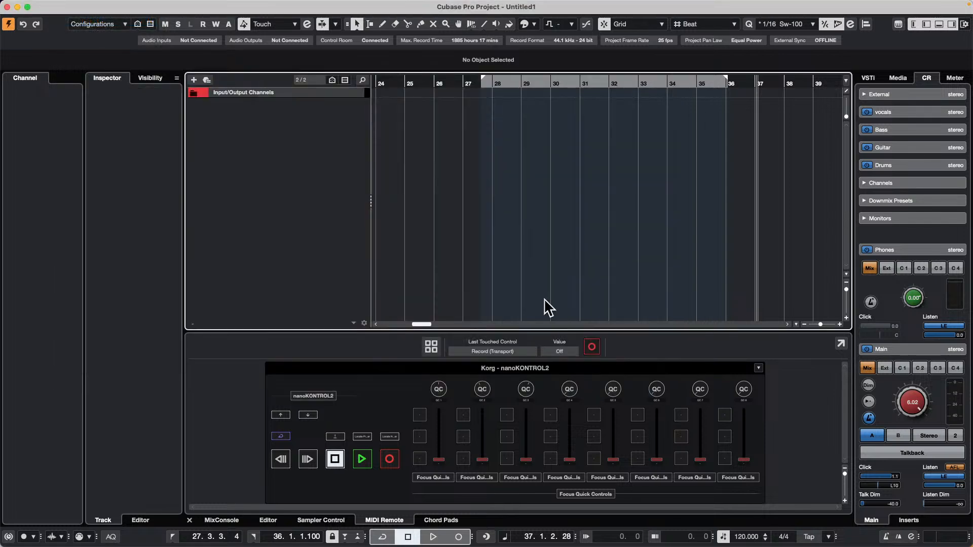
Import the audio file Track 06.wav from the brian audio folder in WaveLab Audio files into the project.
click(68, 6)
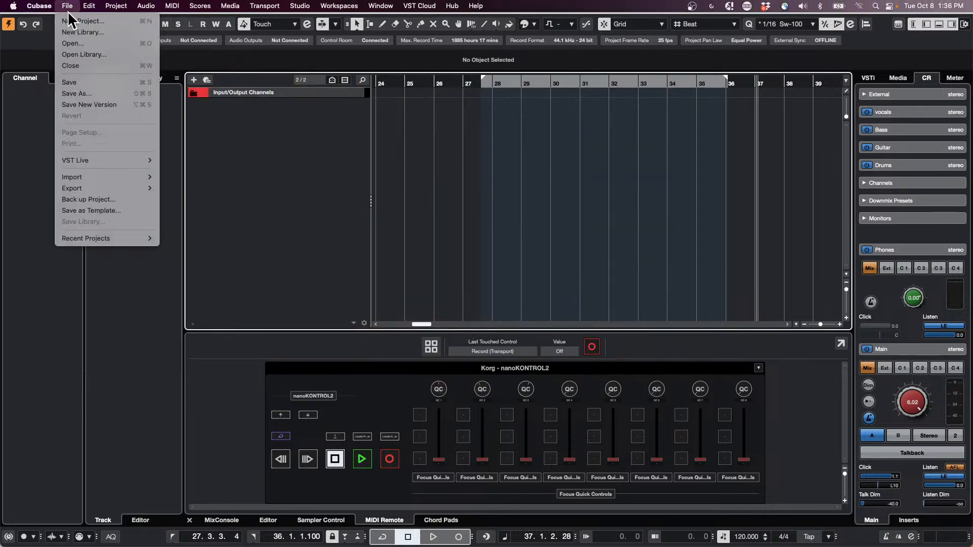
mouse_move(101, 177)
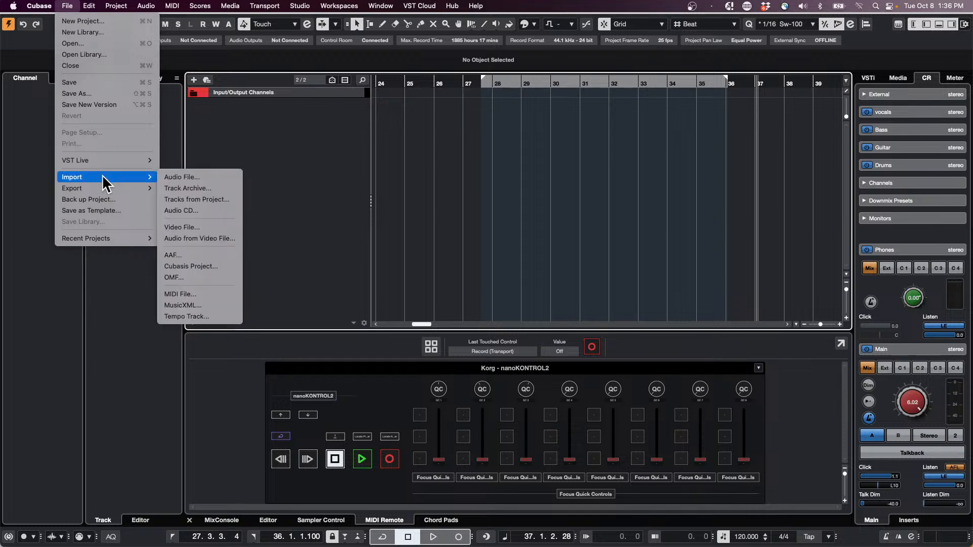
click(209, 178)
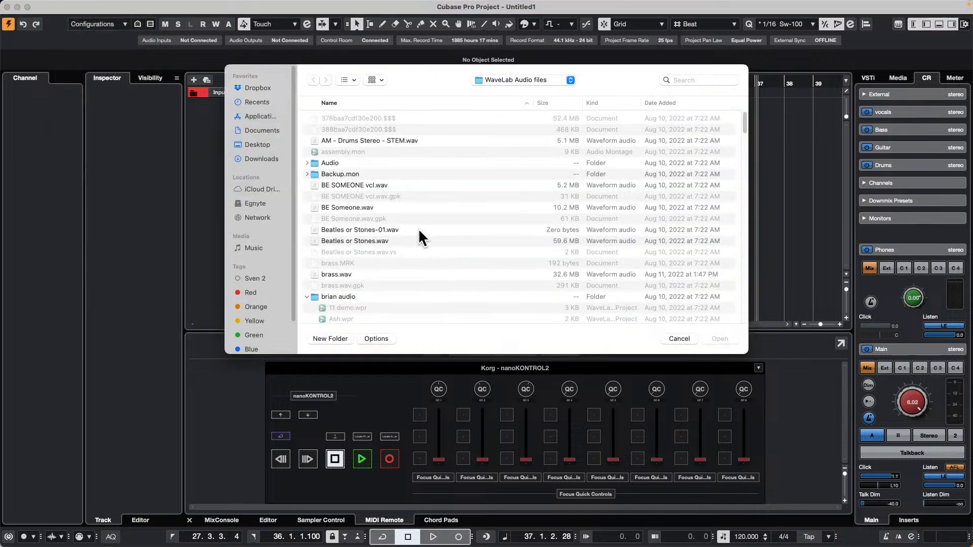
scroll(401, 223, down, 15)
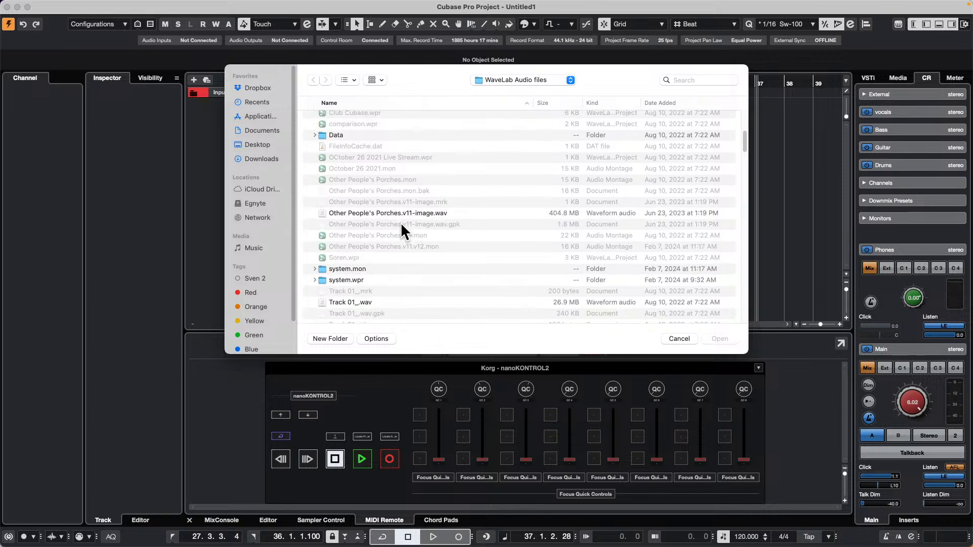
scroll(402, 225, down, 5)
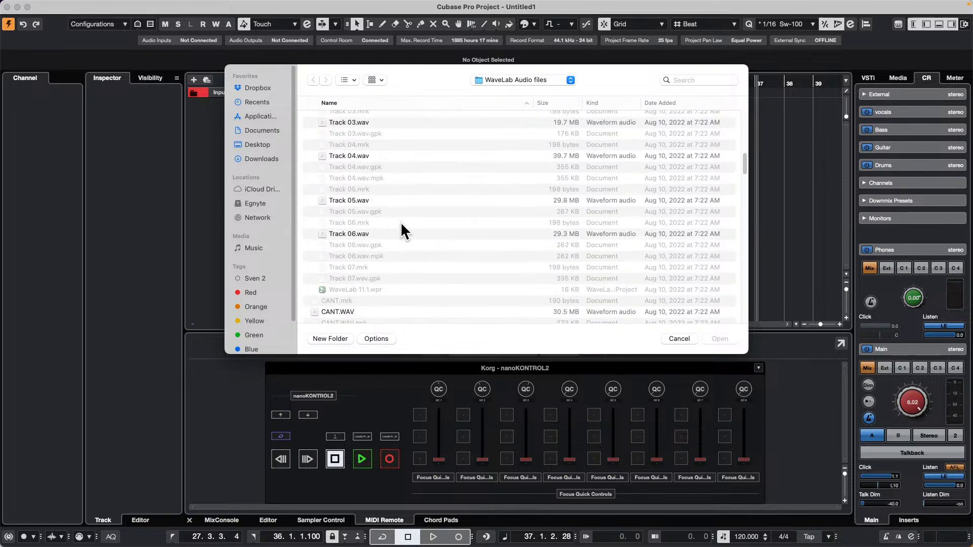
double_click(367, 230)
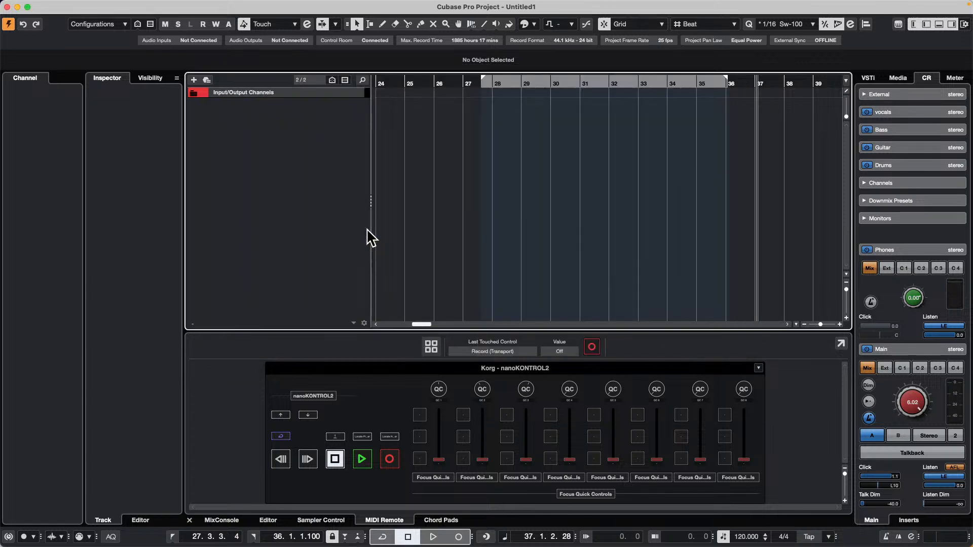
Move the Track 06 audio event to start at bar 24 and increase the track's height.
drag(795, 108, 413, 114)
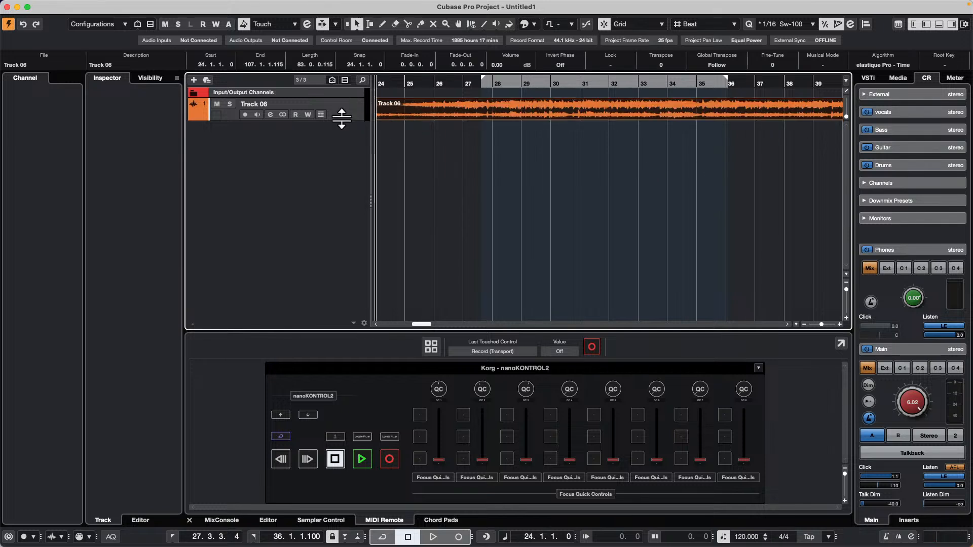
drag(341, 120, 337, 144)
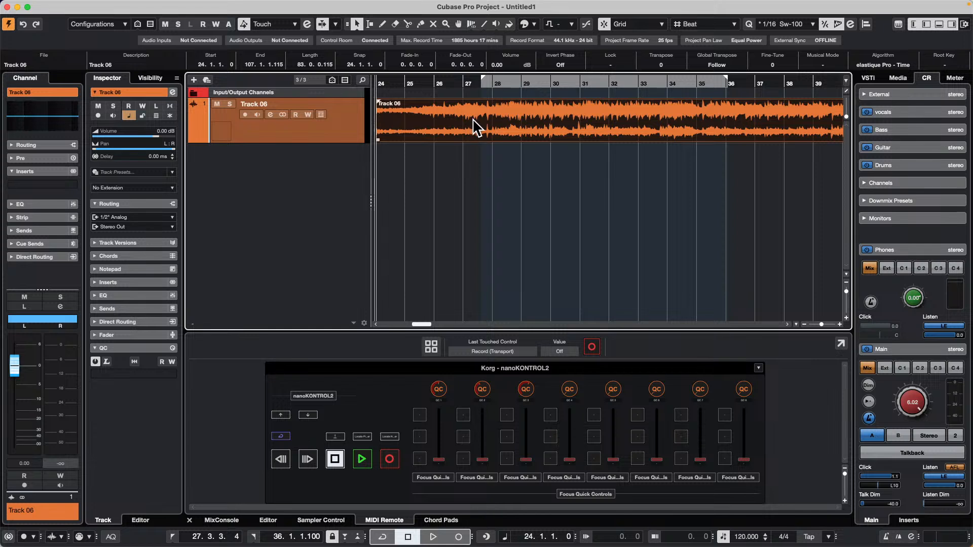
Play Track 06, jump to about bar 30, lower the Control Room Main level to about -10.9 dB, and stop playback.
click(461, 83)
key(space)
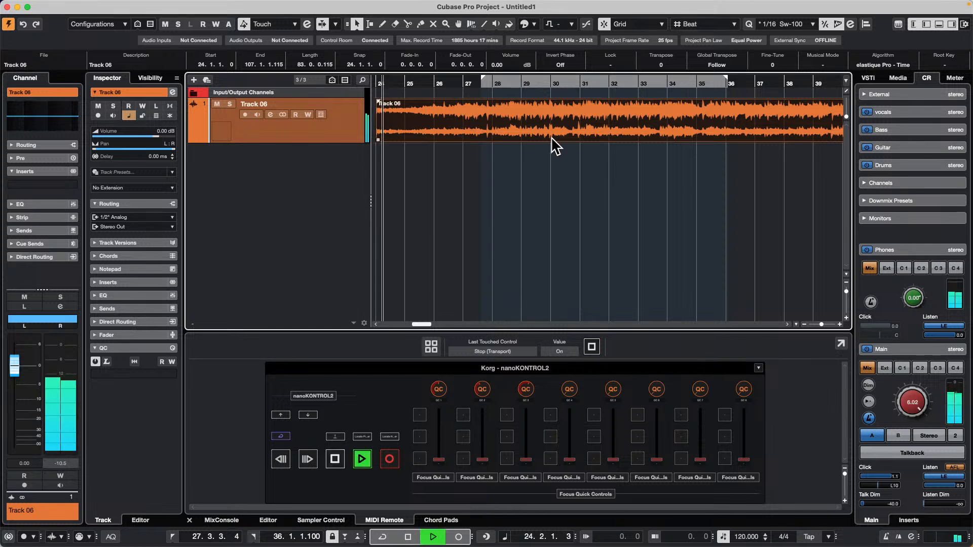
click(559, 83)
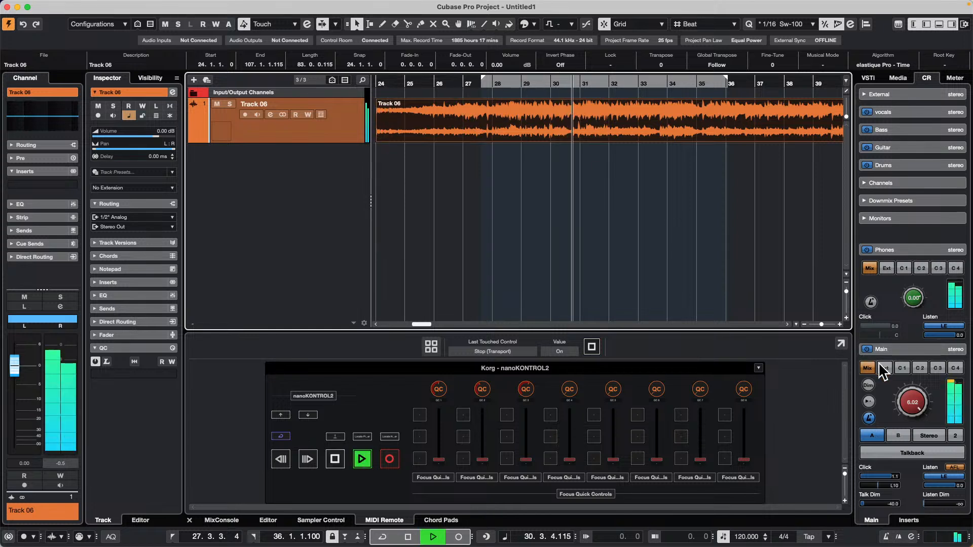
drag(912, 402, 902, 450)
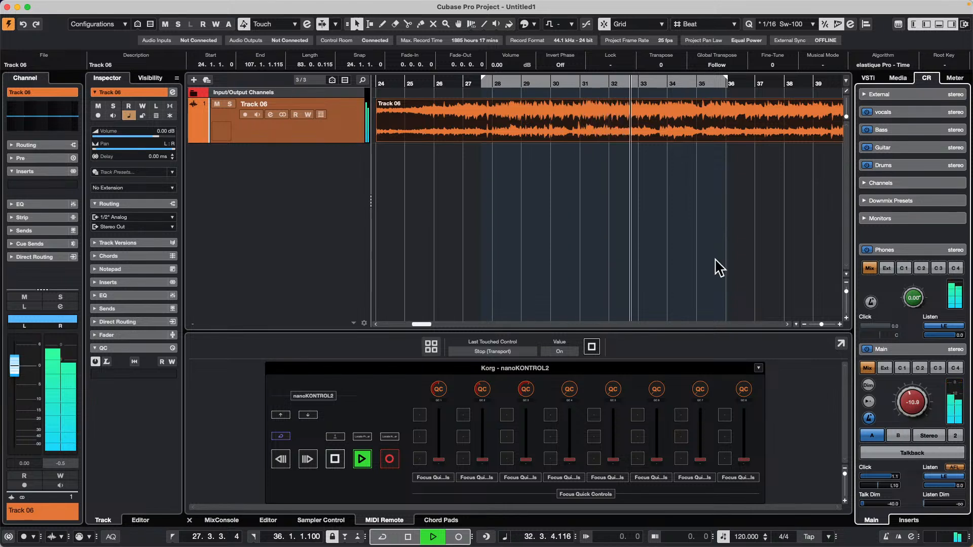
key(space)
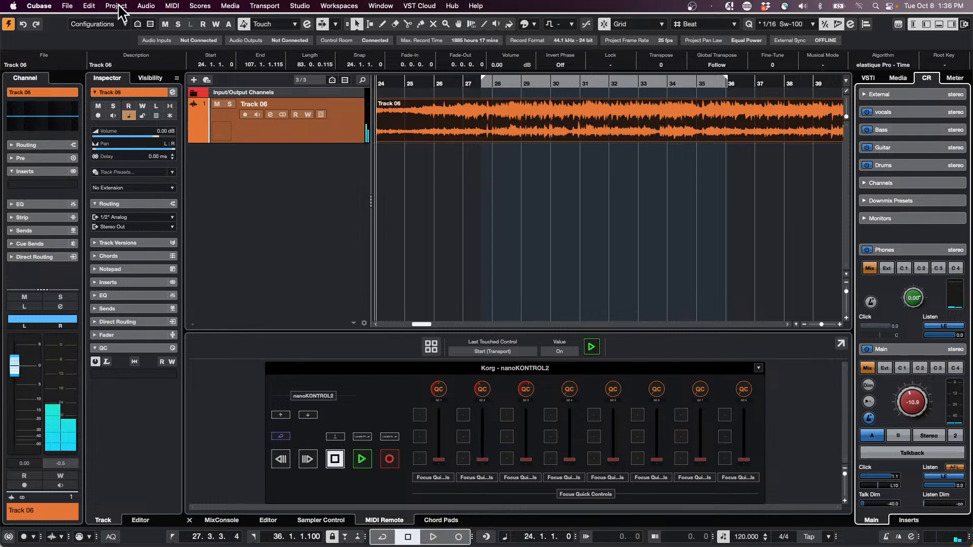
Create chord events on a chord track from the Track 06 audio event.
click(116, 6)
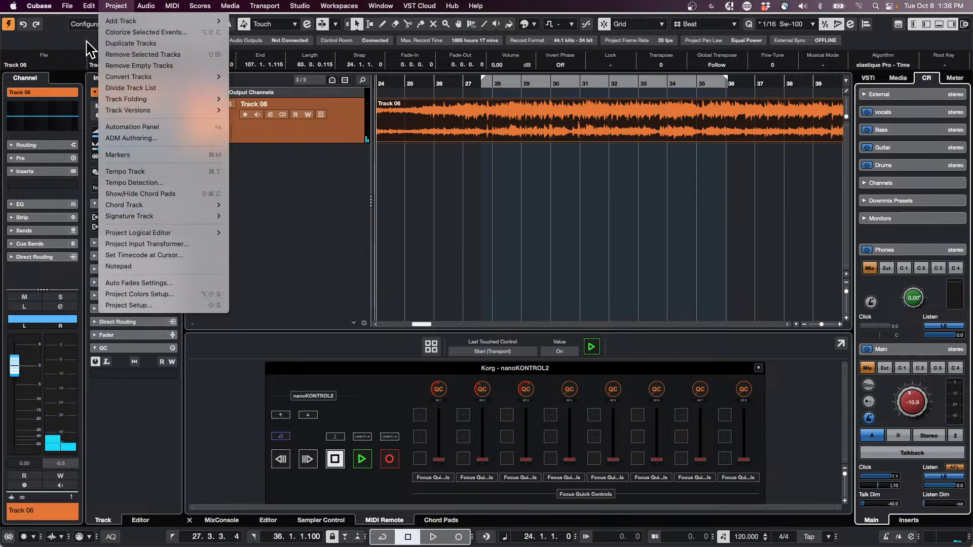
mouse_move(147, 203)
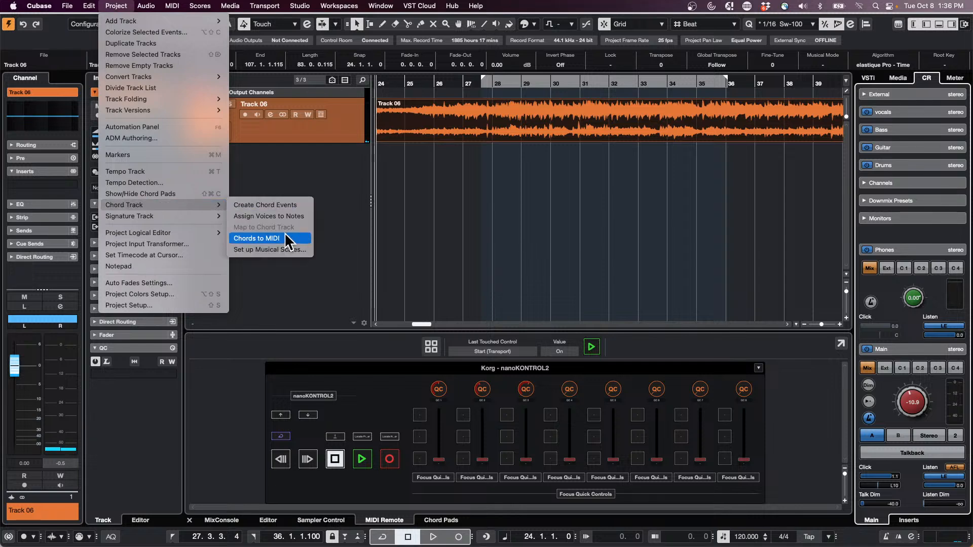
click(284, 205)
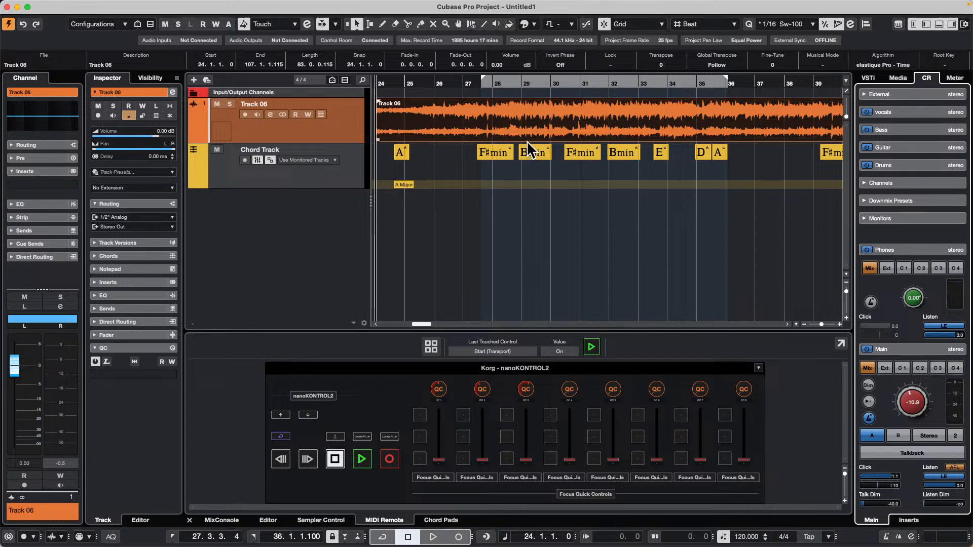
Play the song with its chord events from about bar 25 and stop playback.
click(413, 80)
mouse_move(413, 80)
mouse_down()
mouse_move(410, 64)
mouse_move(412, 72)
mouse_up()
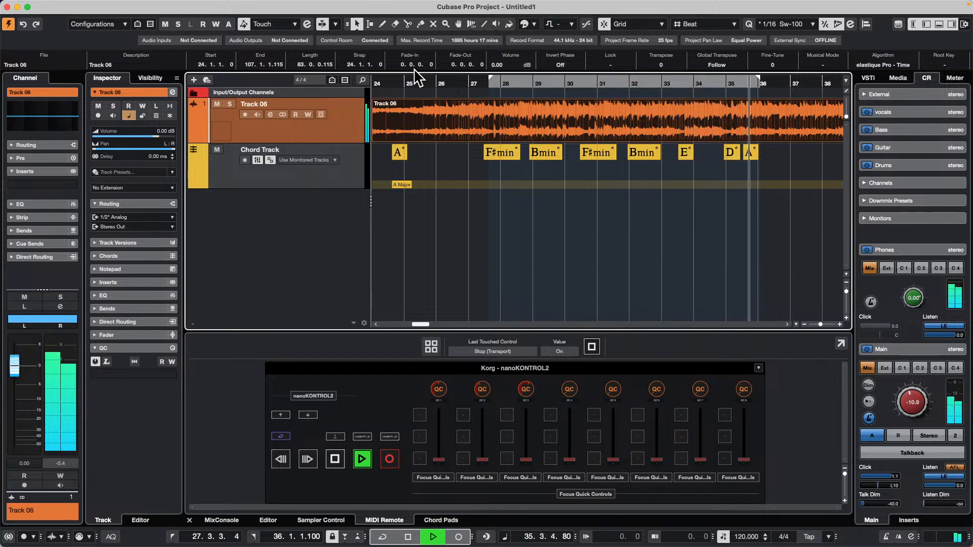
key(space)
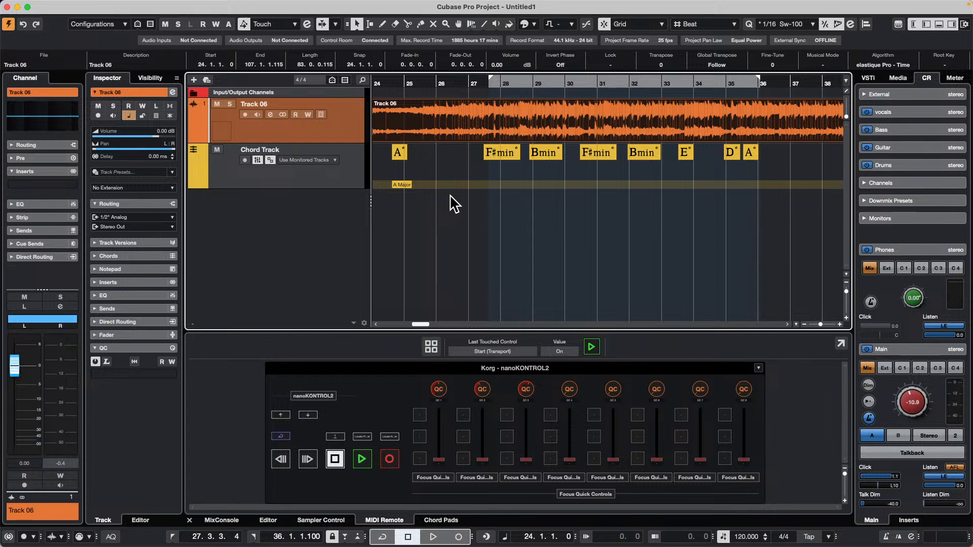
Add one Groove Agent instrument track with All MIDI Inputs and the Stereo Out output.
right_click(299, 217)
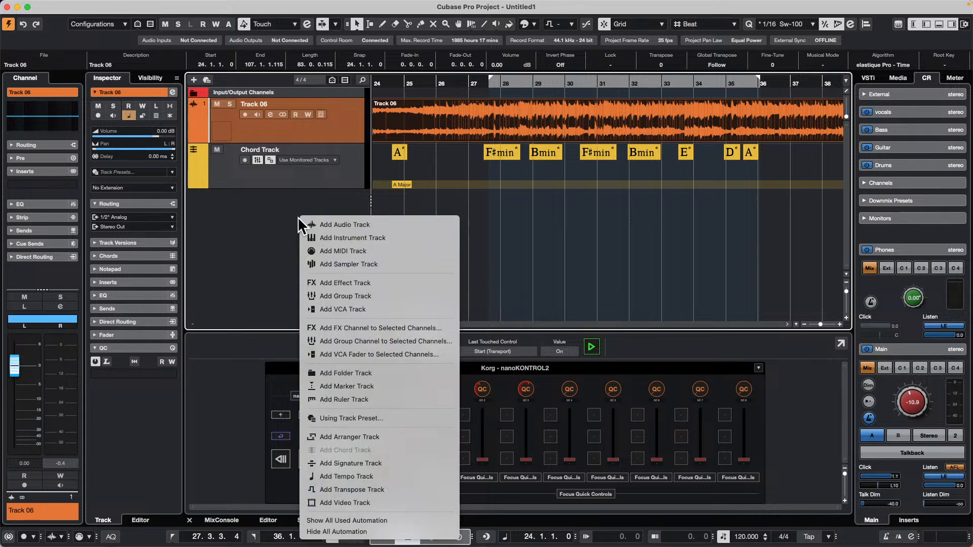
click(390, 235)
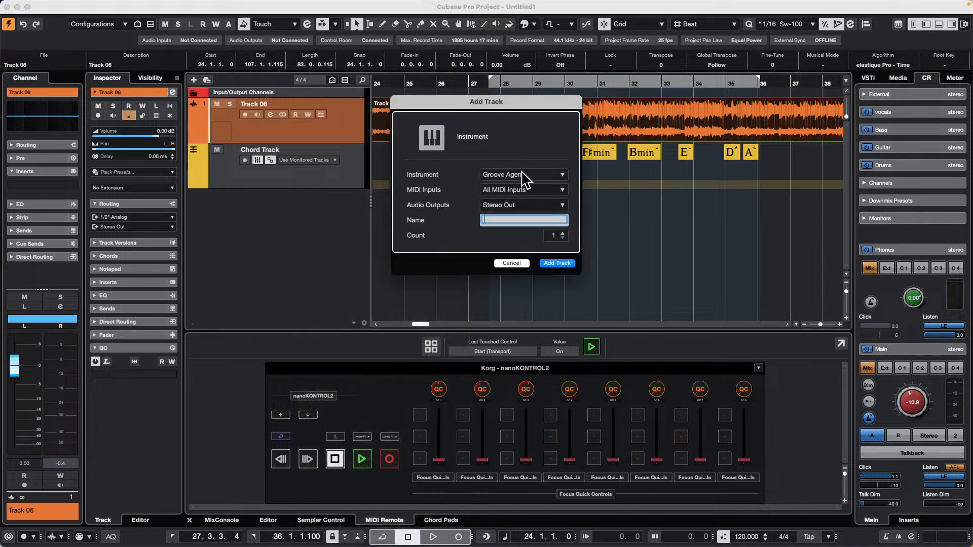
click(555, 263)
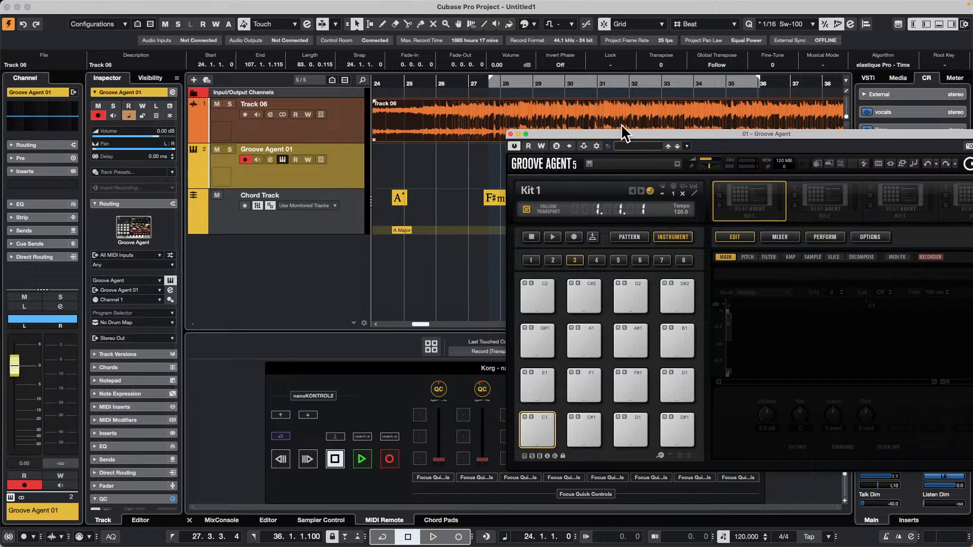
Load the Rock Kit's Flannel Shirts kit with patterns into Groove Agent's first slot and audition its Kick pad.
drag(622, 132, 345, 132)
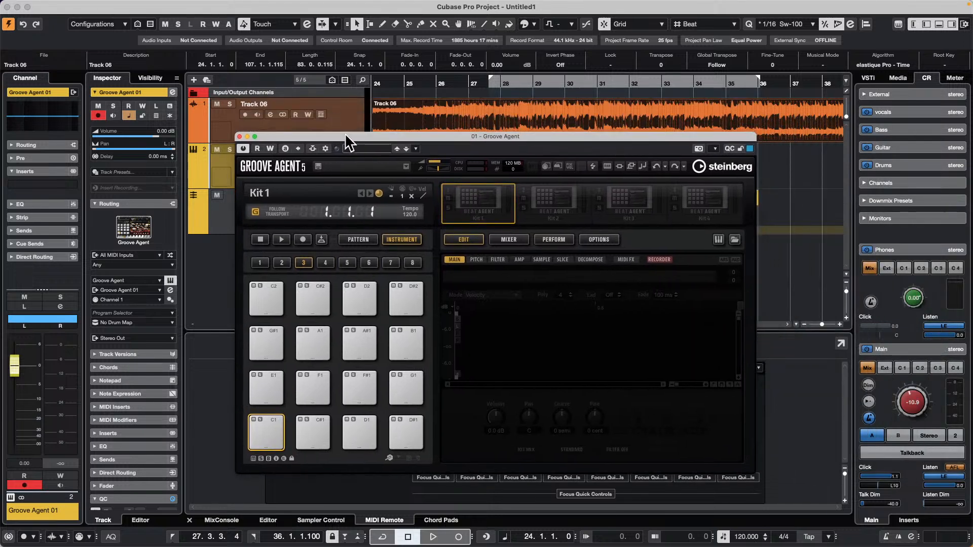
right_click(487, 208)
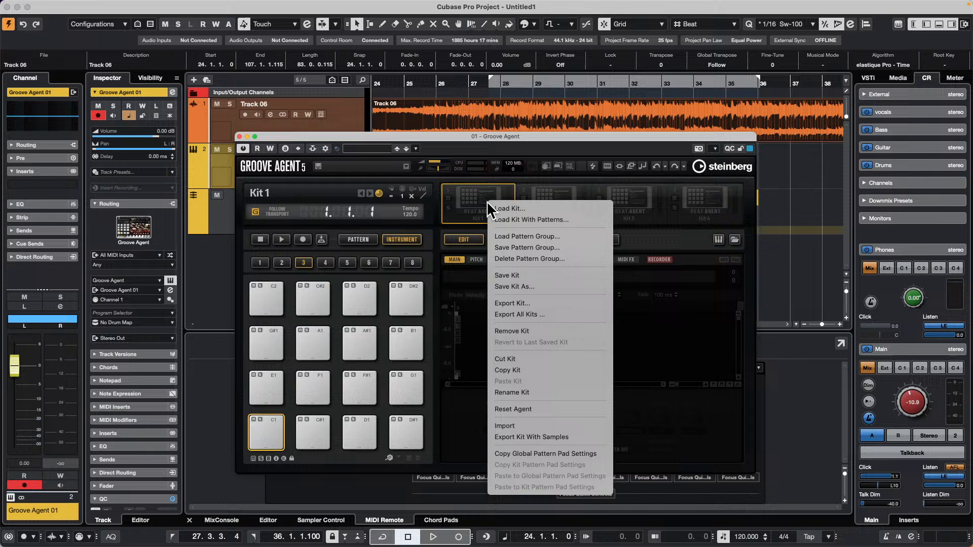
click(522, 220)
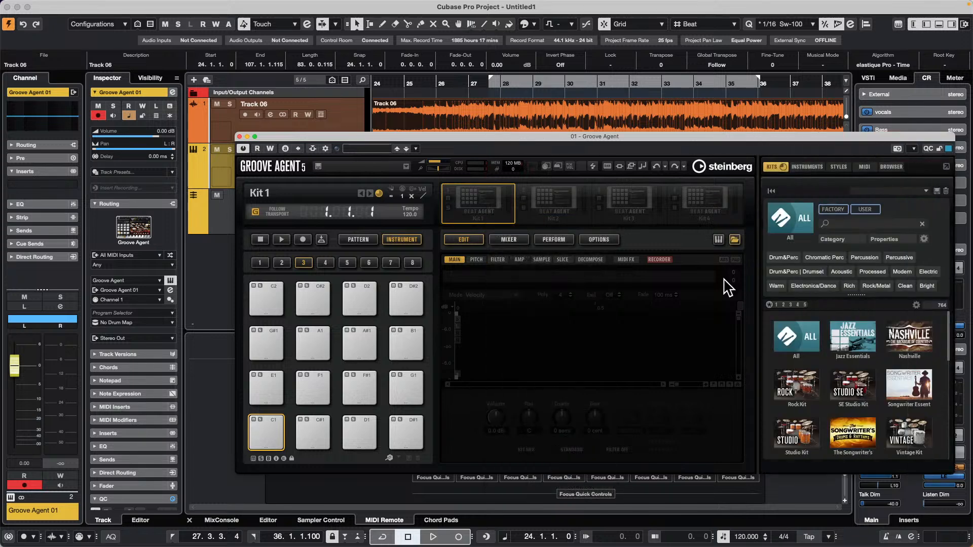
click(916, 341)
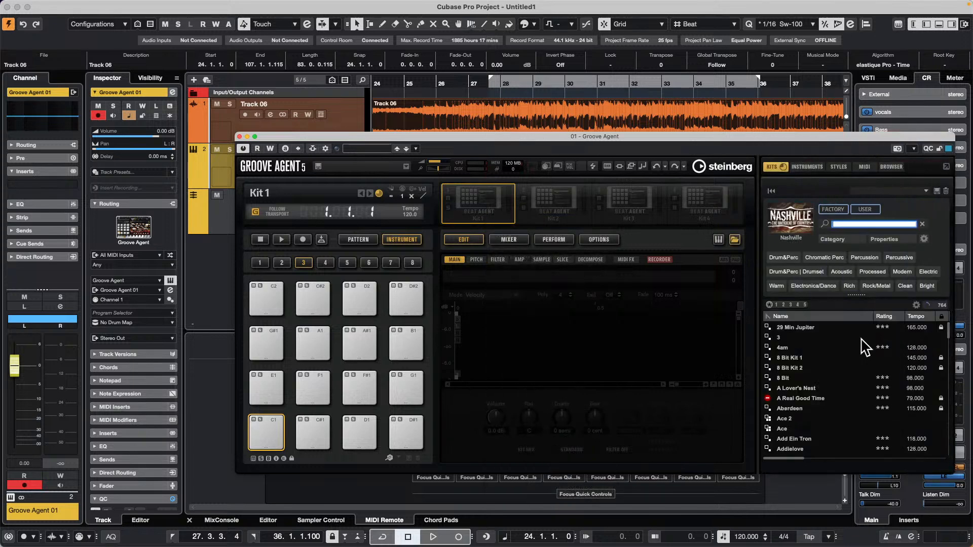
click(794, 227)
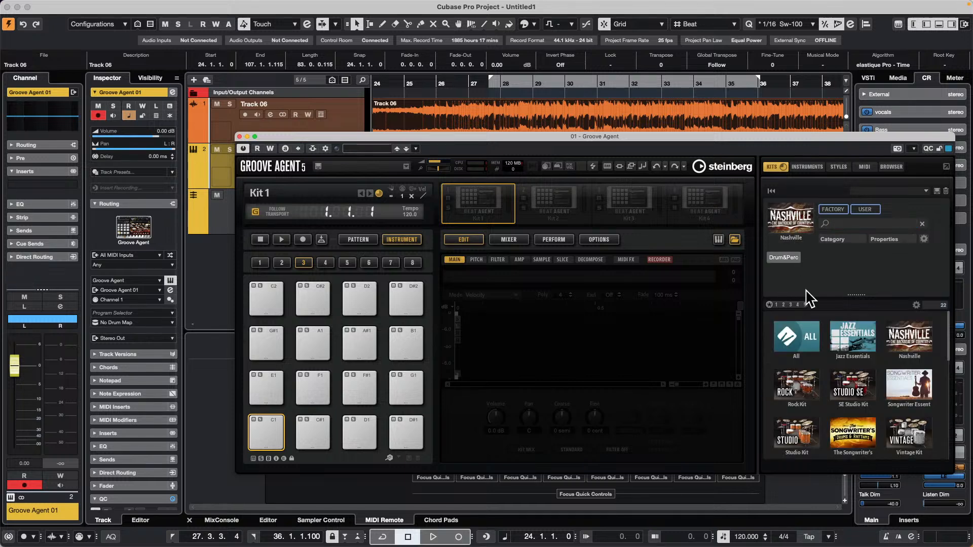
click(799, 383)
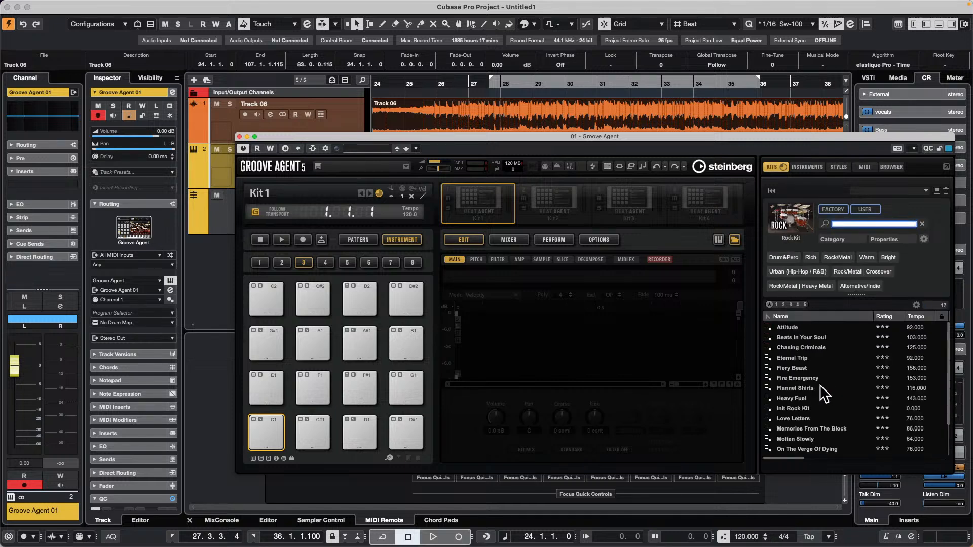
double_click(813, 389)
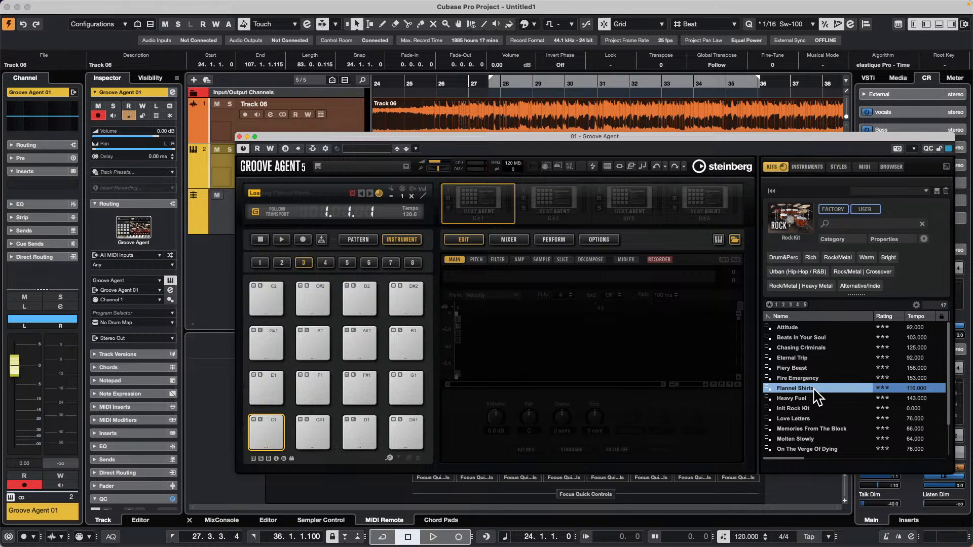
click(268, 422)
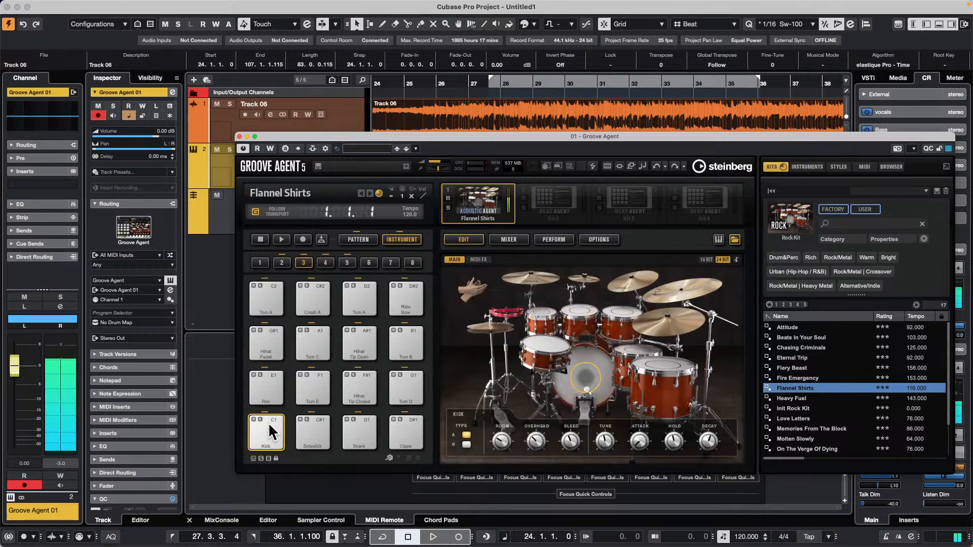
click(305, 425)
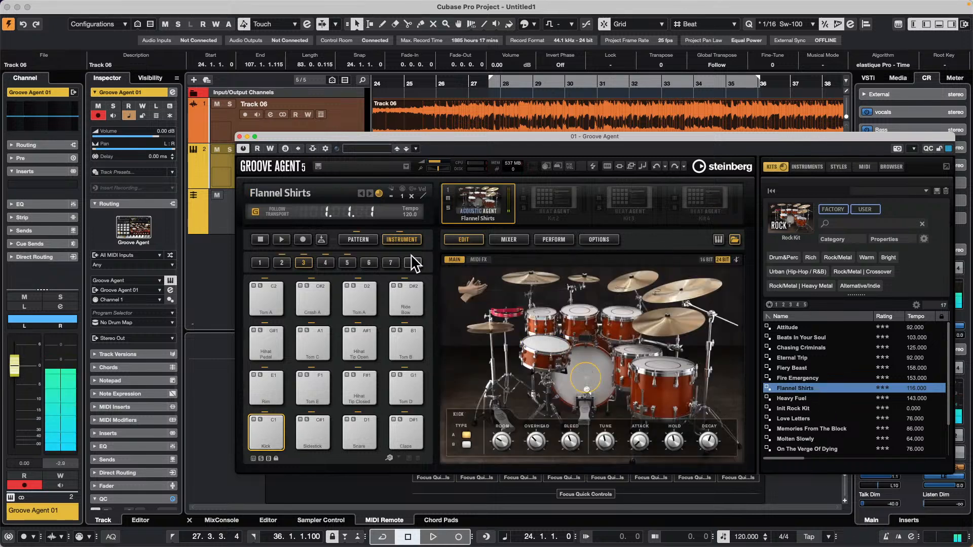
Audition the Main 10 and Main 1 pattern pads and place the Main 1 pattern on the Groove Agent 01 track at bar 18.
click(357, 240)
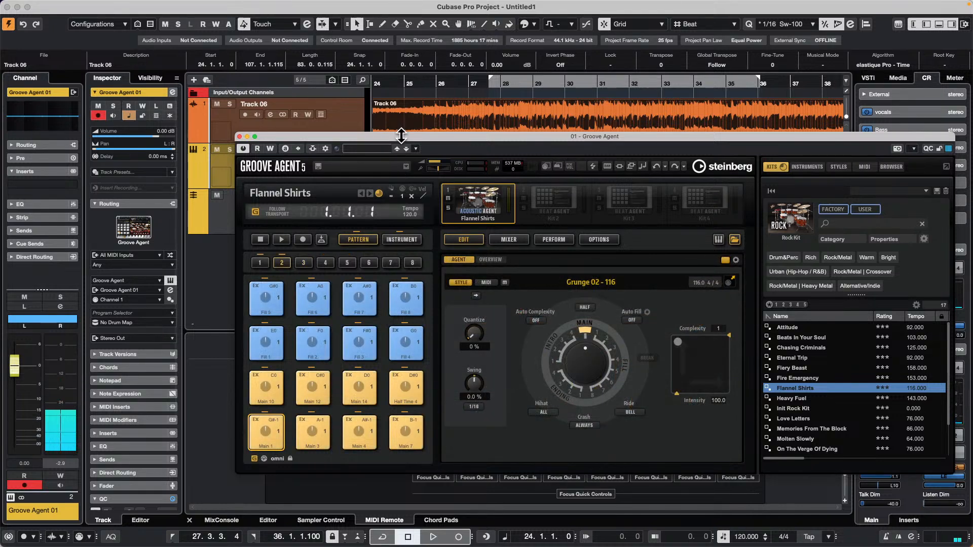
drag(391, 137, 712, 141)
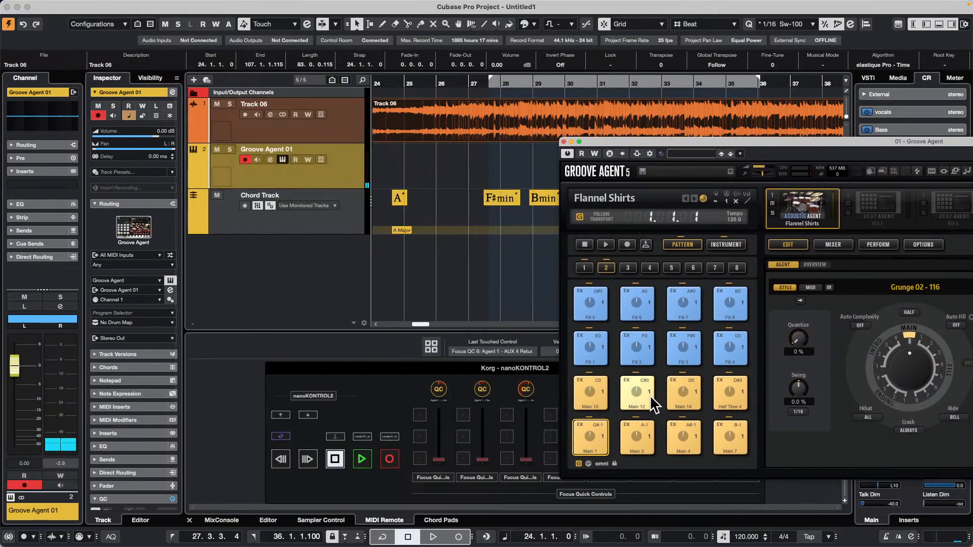
click(592, 393)
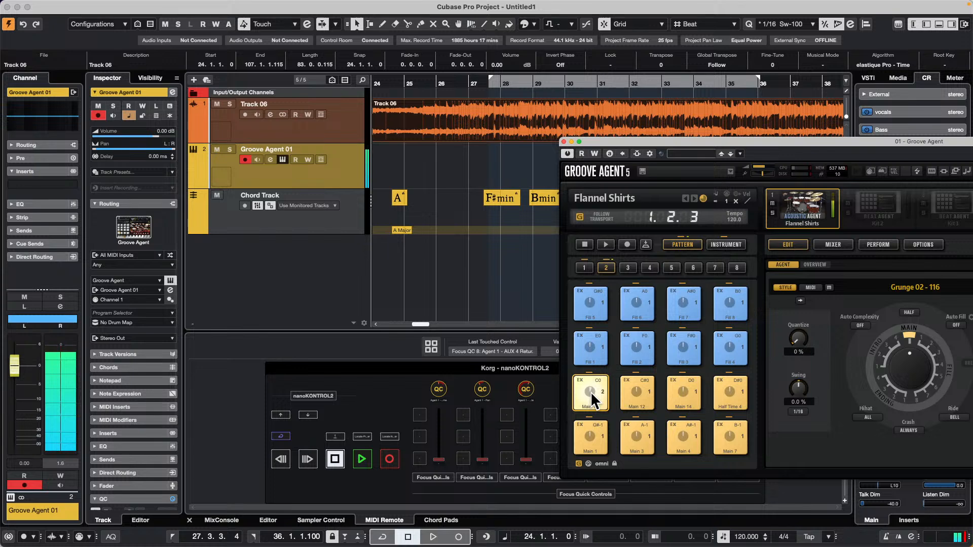
click(591, 428)
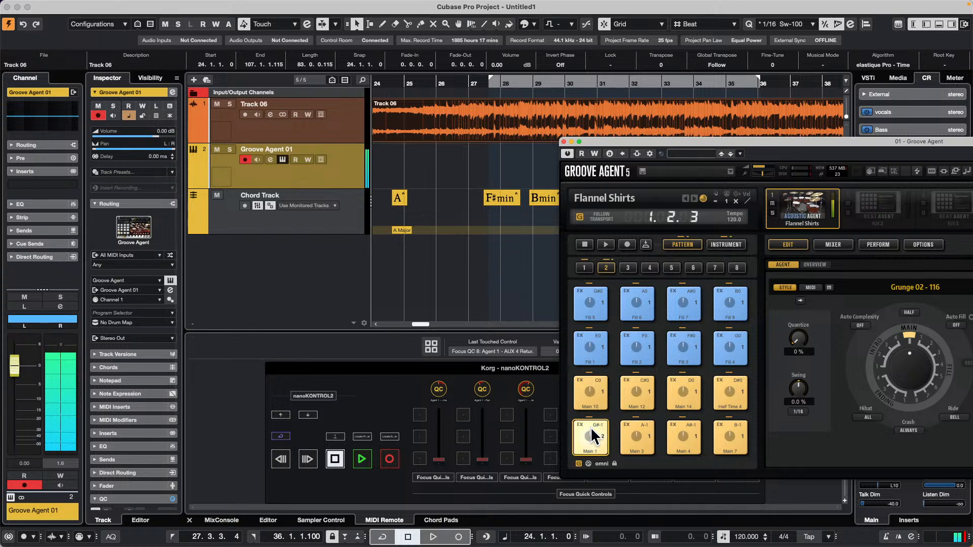
drag(590, 433, 384, 170)
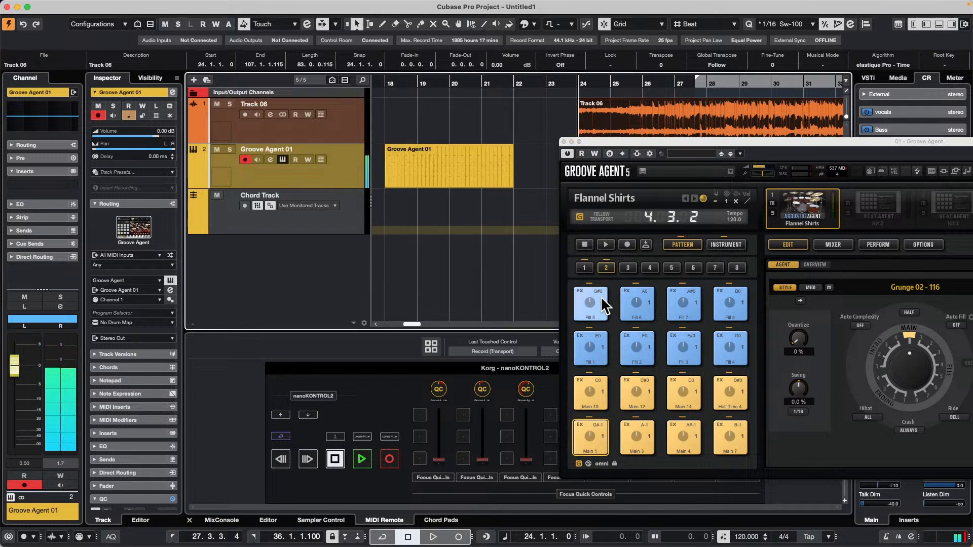
Toggle the pattern MIDI port option for Groove Agent's pattern pads and play the project briefly from bar 1.
click(588, 462)
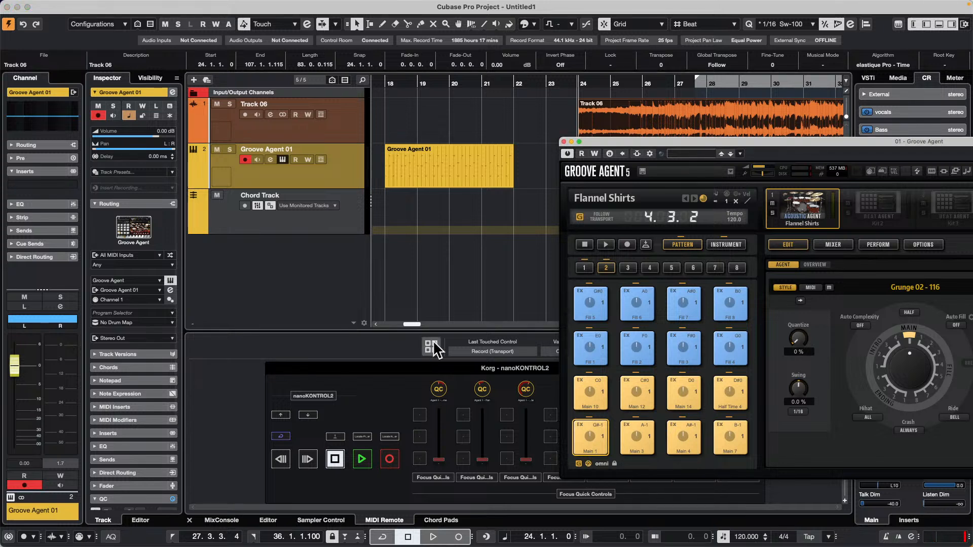
click(589, 464)
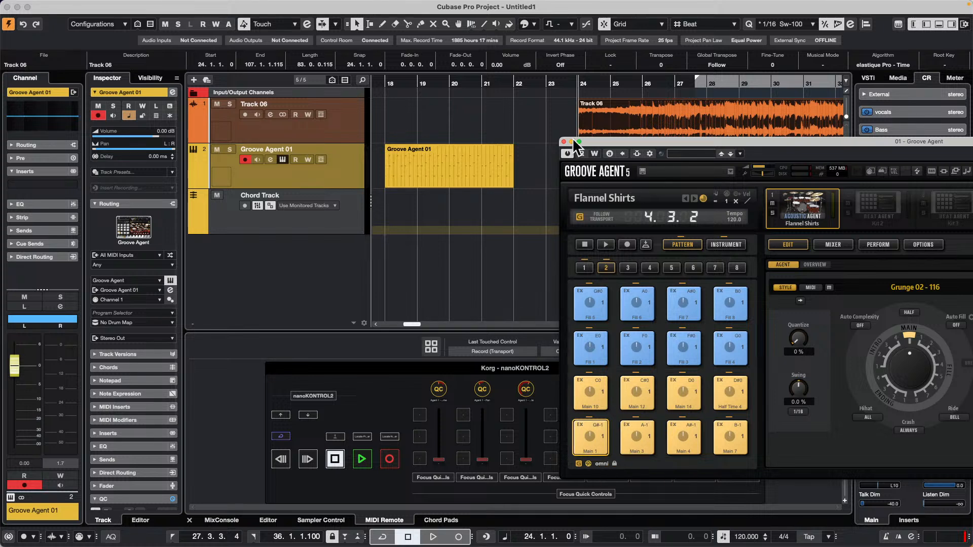
click(387, 84)
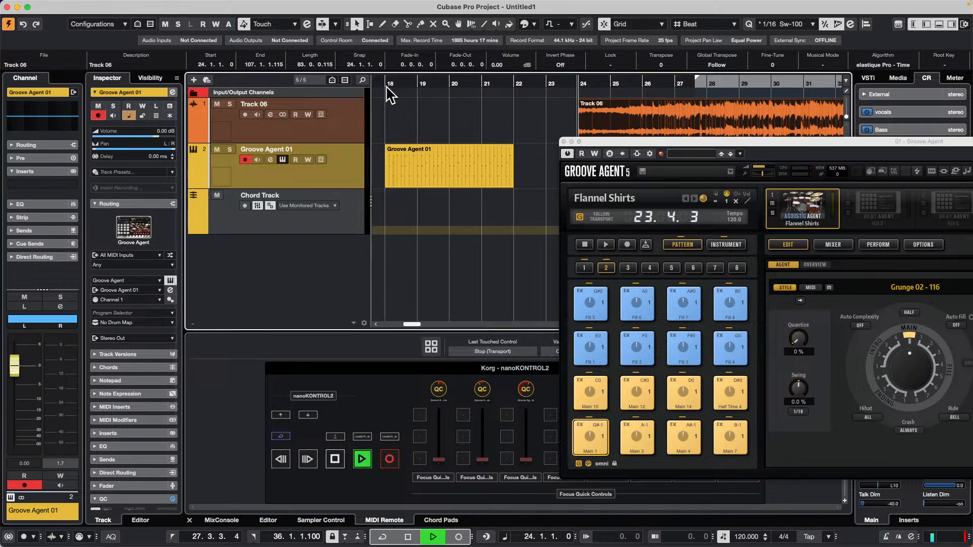
key(period)
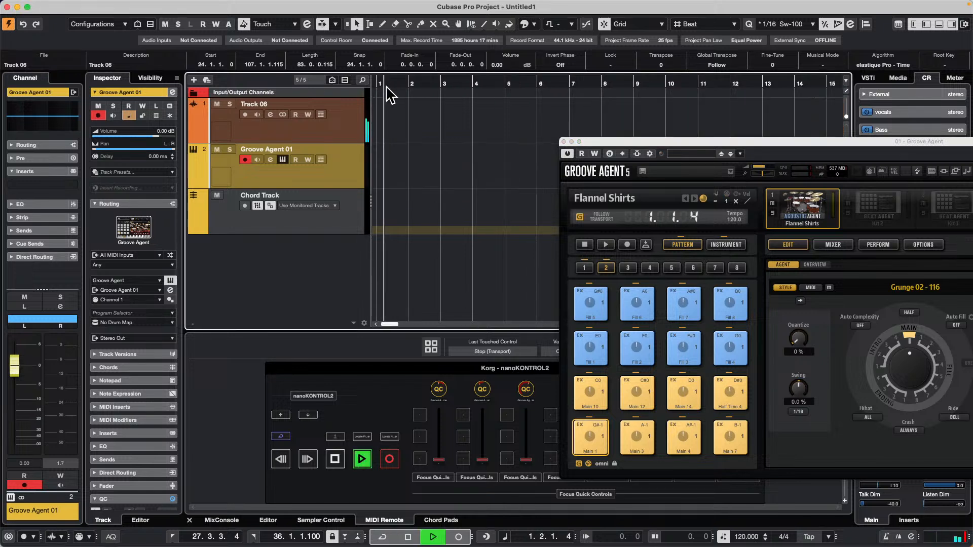
key(space)
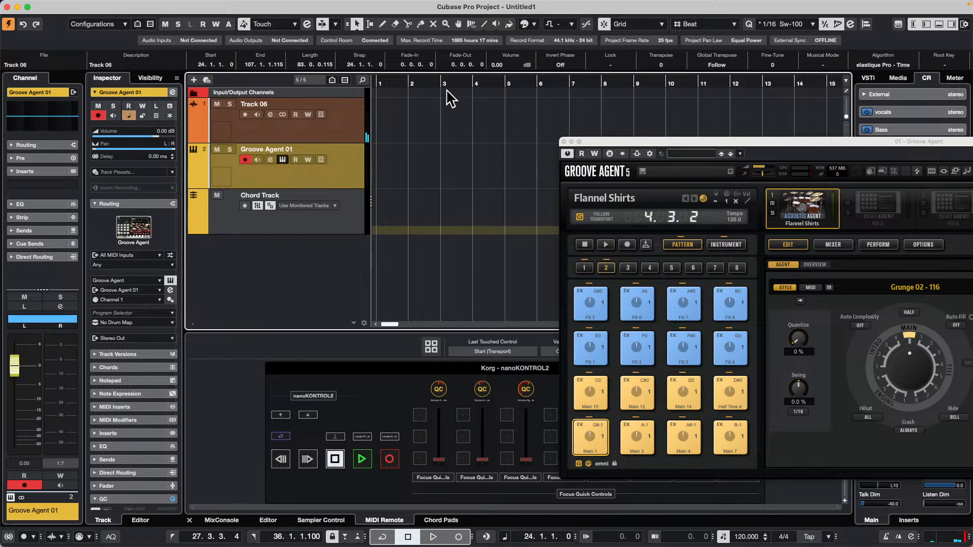
Move the Groove Agent 01 drum part to start at bar 1 and play it through.
drag(417, 83, 411, 53)
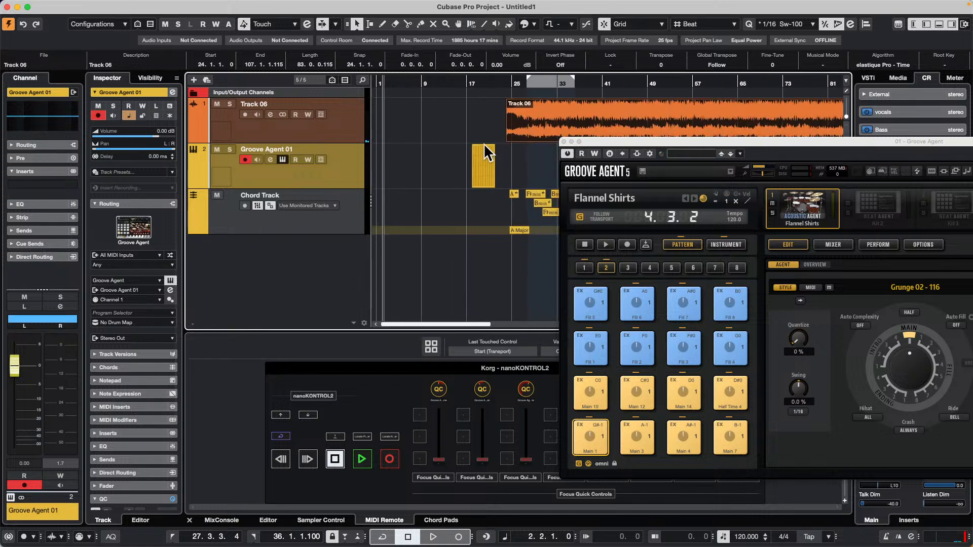
drag(484, 158, 386, 150)
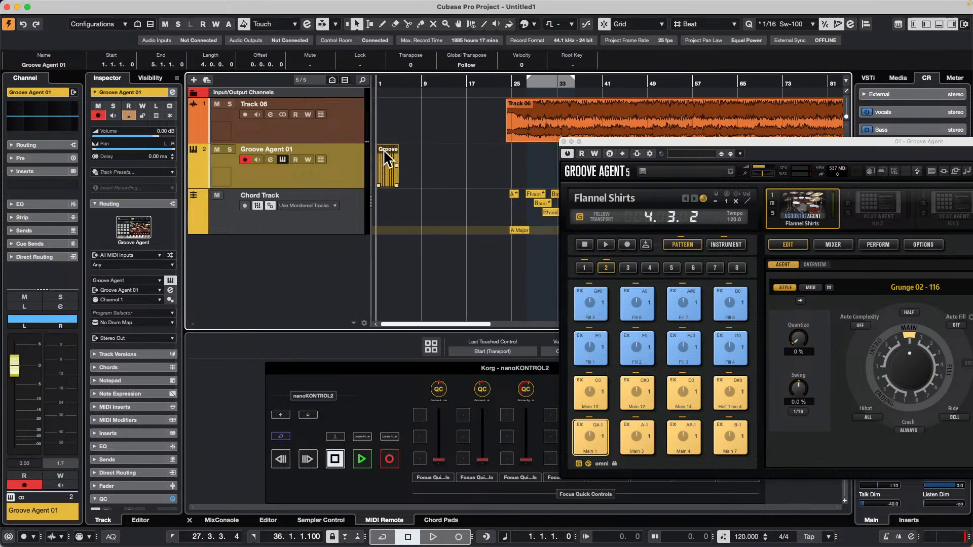
key(space)
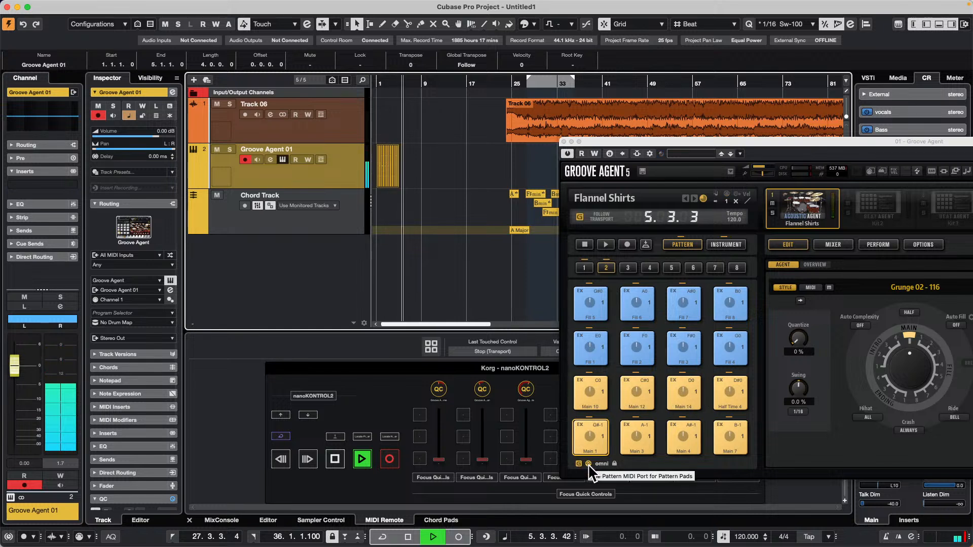
key(space)
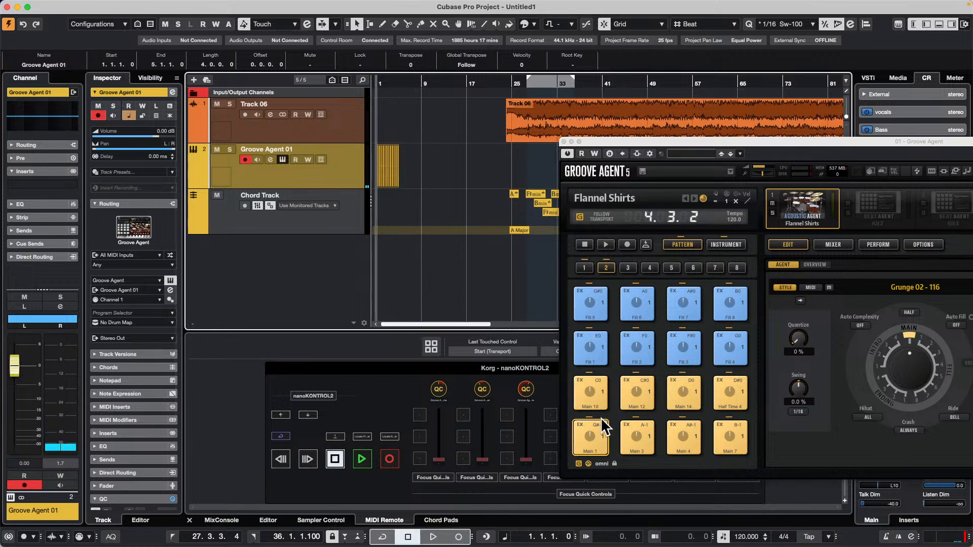
Audition several pattern pads including the fills, and show the instrument pads of pad group 3 in Groove Agent.
click(593, 403)
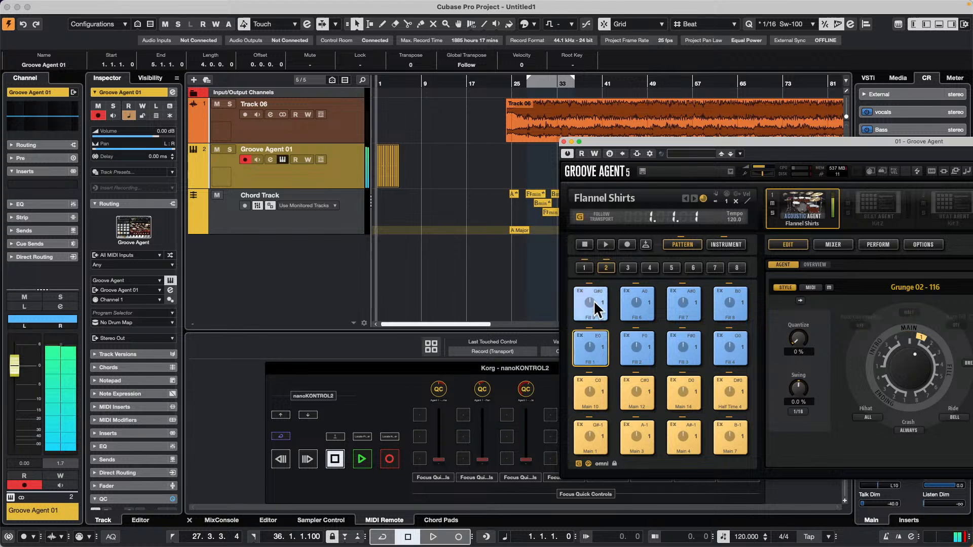
click(681, 305)
click(629, 269)
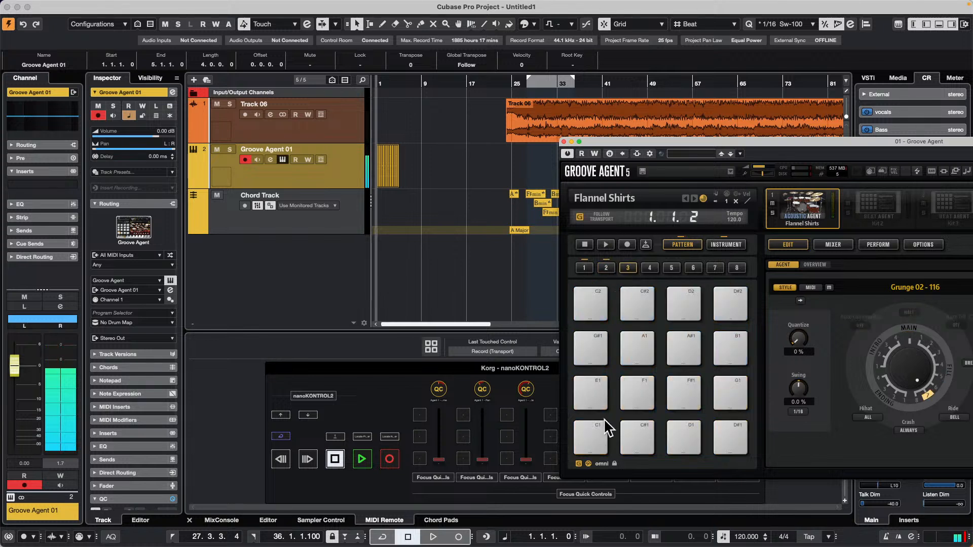
click(588, 427)
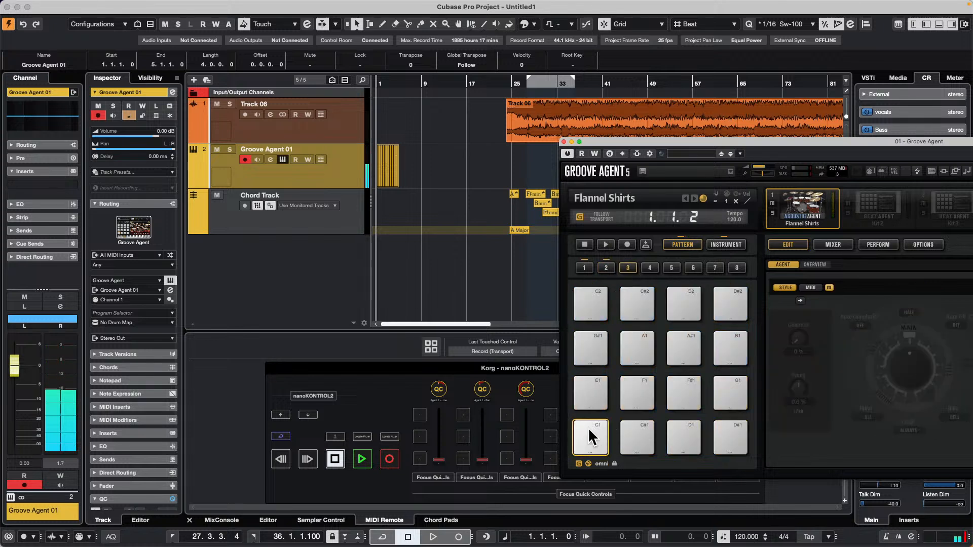
click(730, 245)
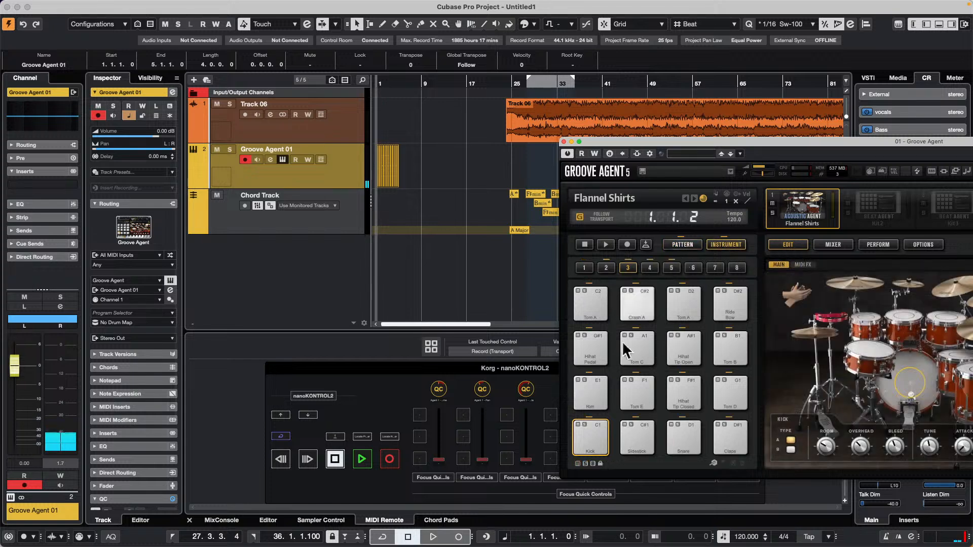
Audition the Kick and Sidestick instrument pads in pad group 3 and display the instrument pads of group 2.
click(589, 433)
click(634, 434)
click(594, 427)
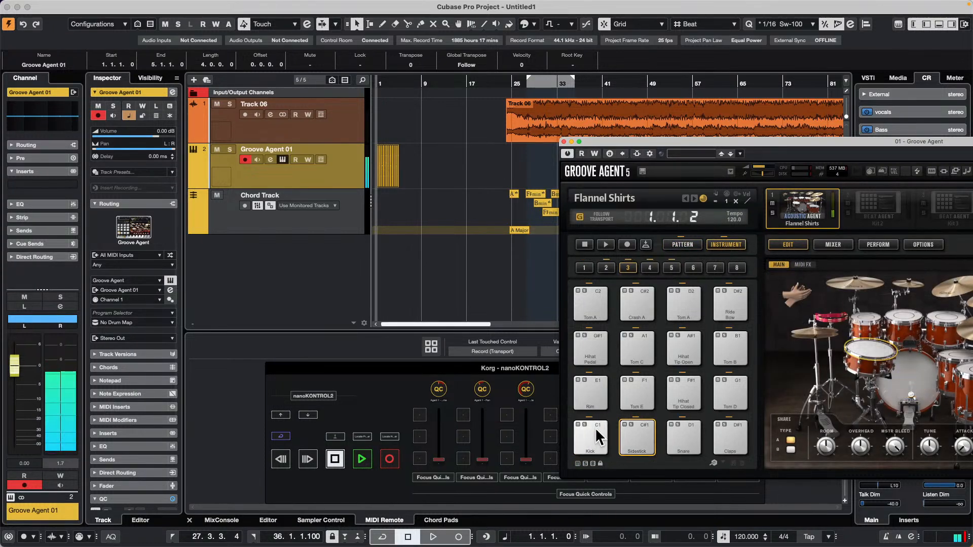
click(642, 437)
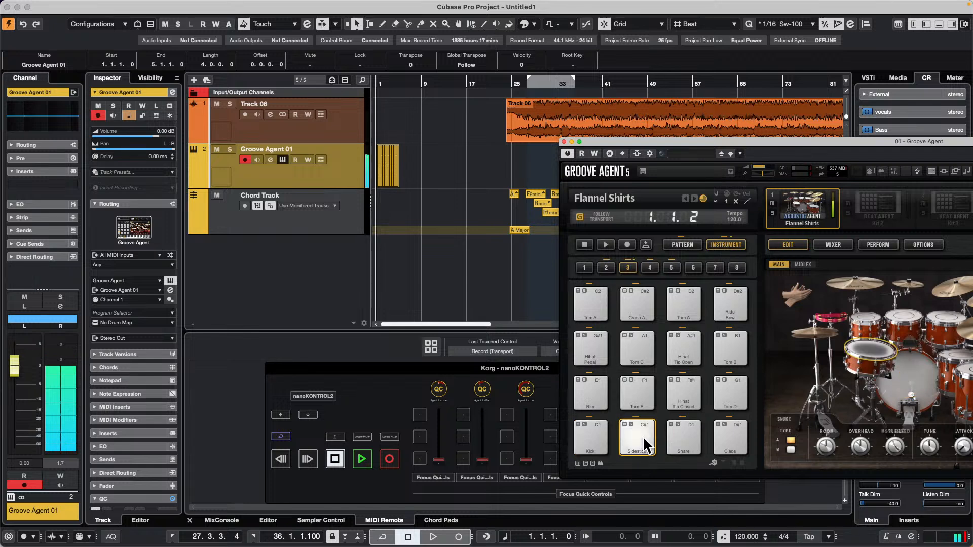
click(607, 268)
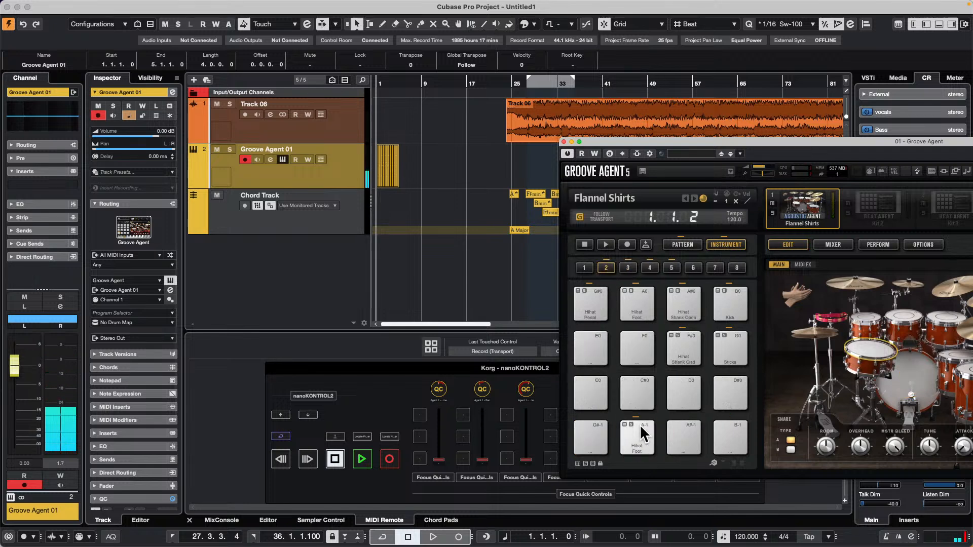
Show the pattern pads of groups 2 and 1, audition the Intro 1 and Ending 1 patterns, and close the Groove Agent window.
click(684, 245)
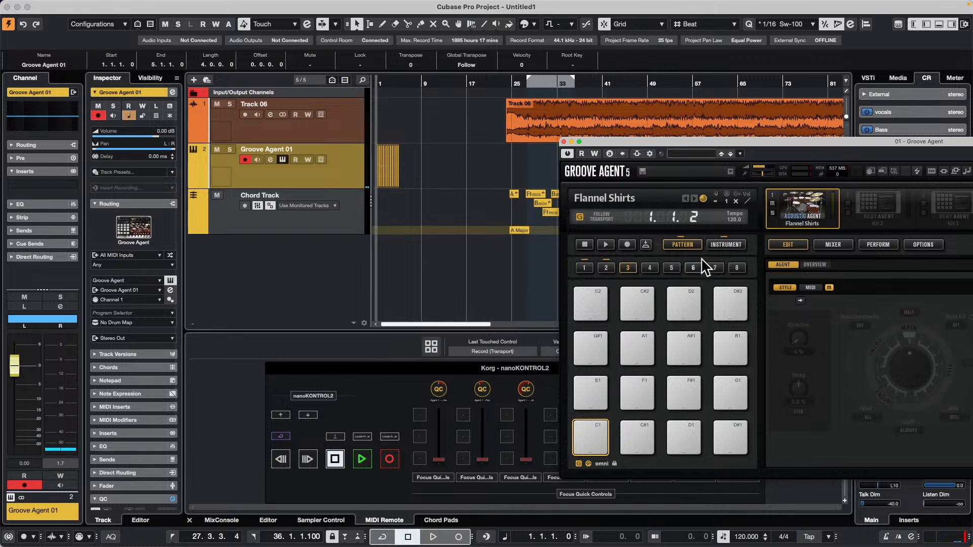
click(607, 269)
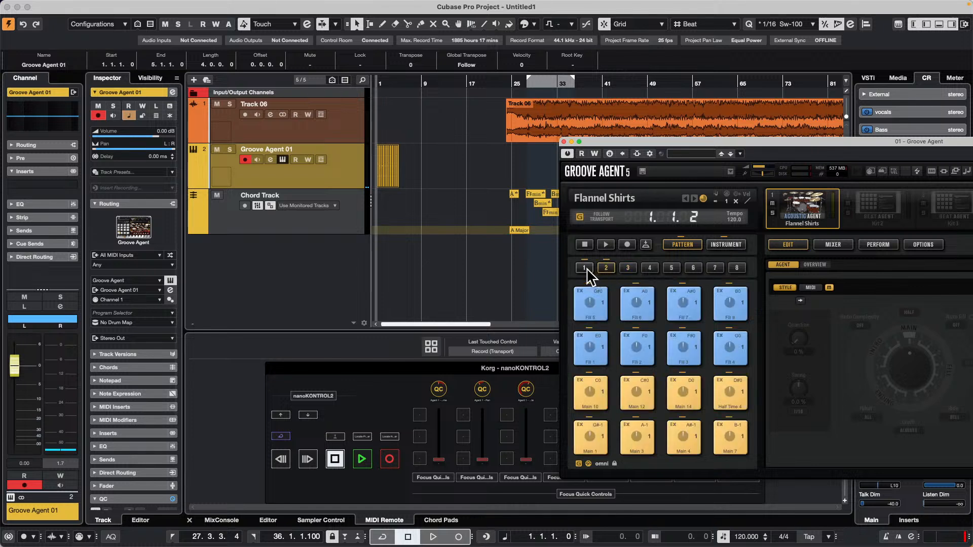
click(585, 269)
click(595, 343)
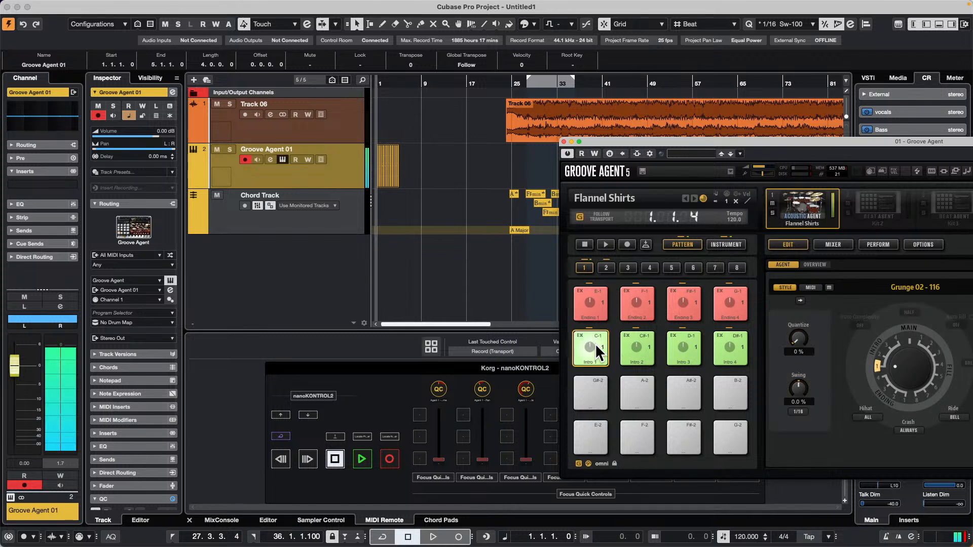
click(594, 317)
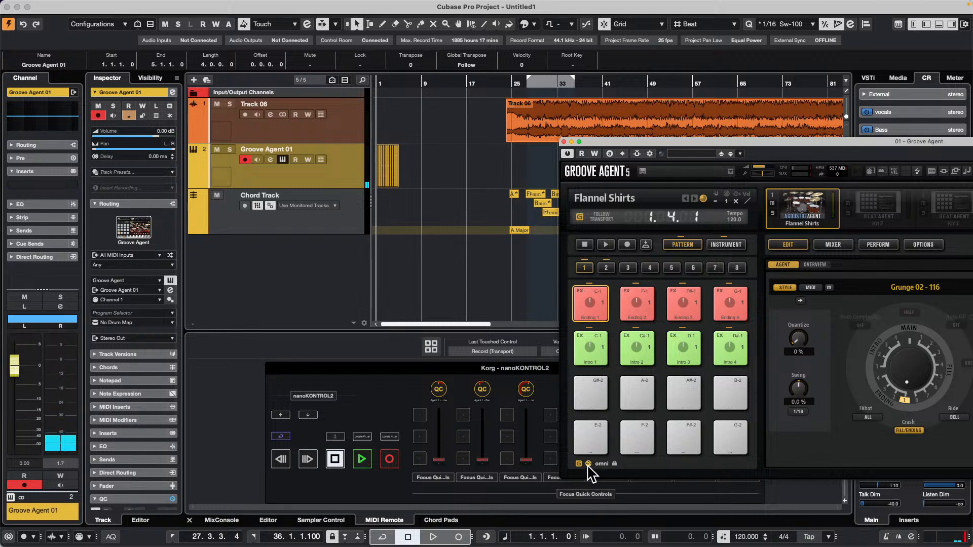
click(564, 141)
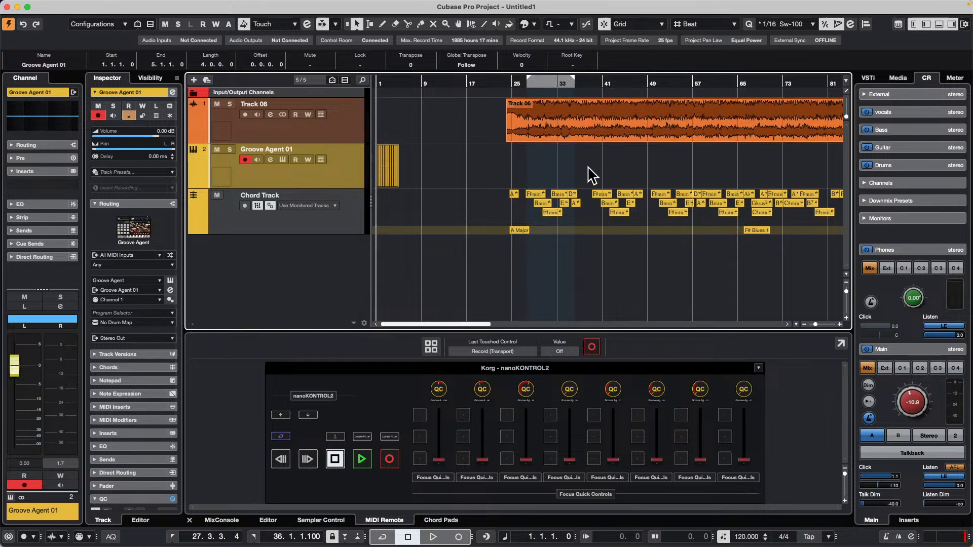
Add one MIDI track with all MIDI inputs and its output routed to Groove Agent on channel 1.
drag(546, 83, 542, 198)
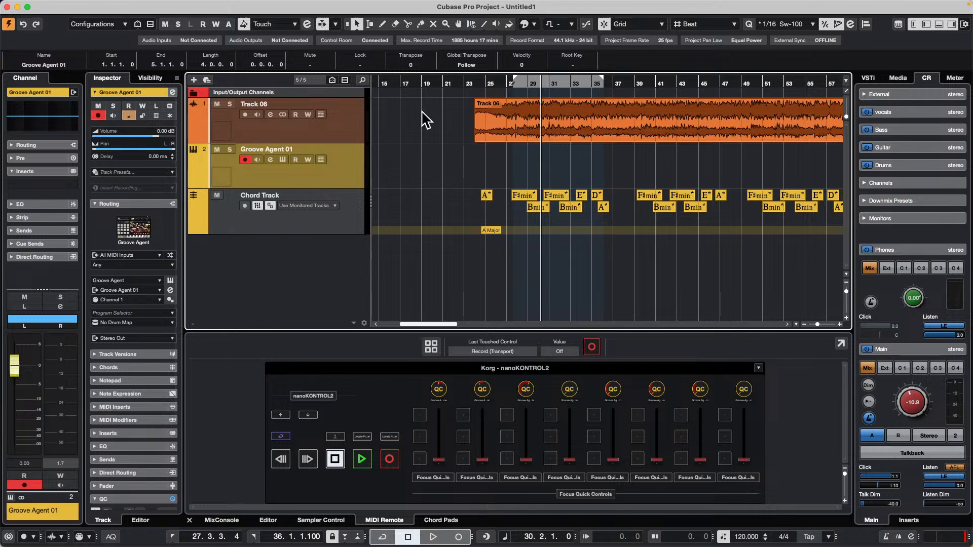
click(429, 80)
drag(429, 80, 427, 65)
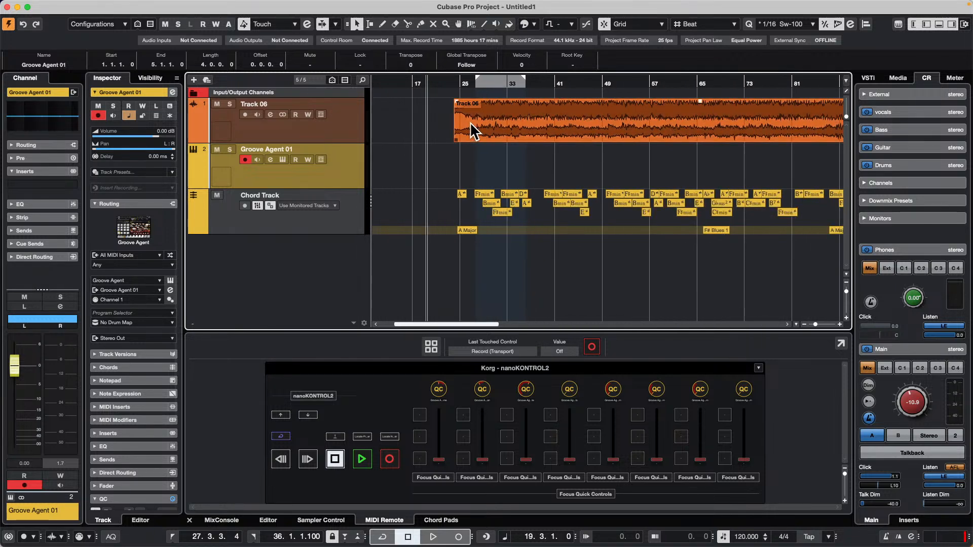
right_click(475, 254)
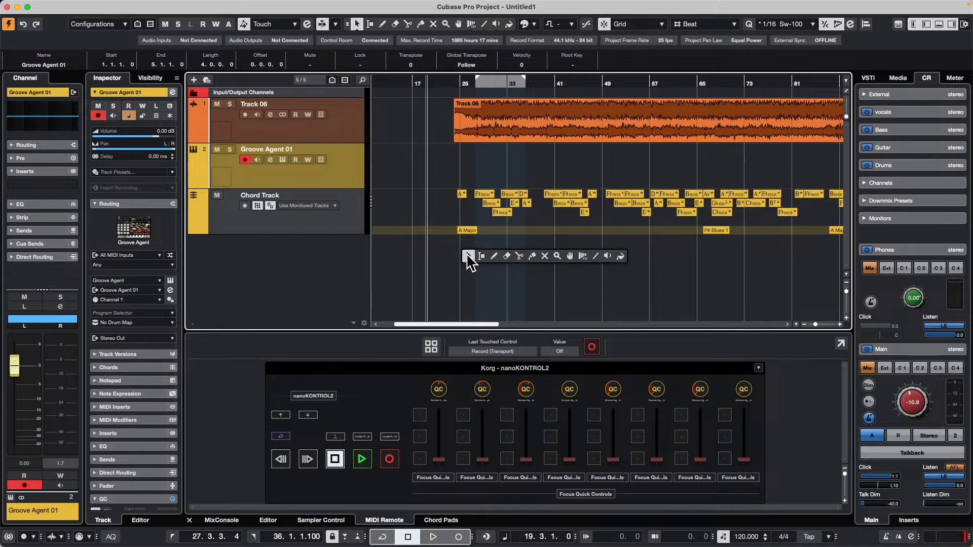
click(507, 258)
right_click(294, 246)
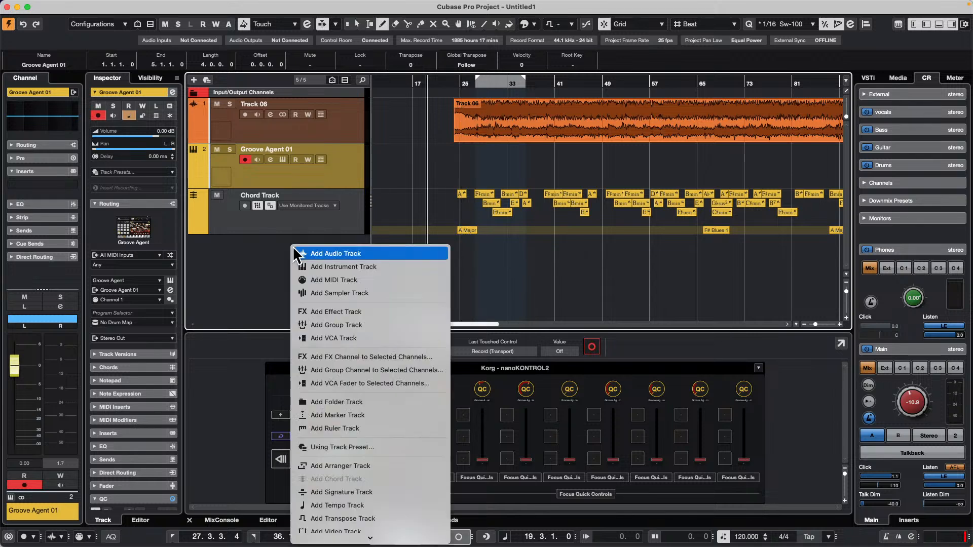
click(385, 279)
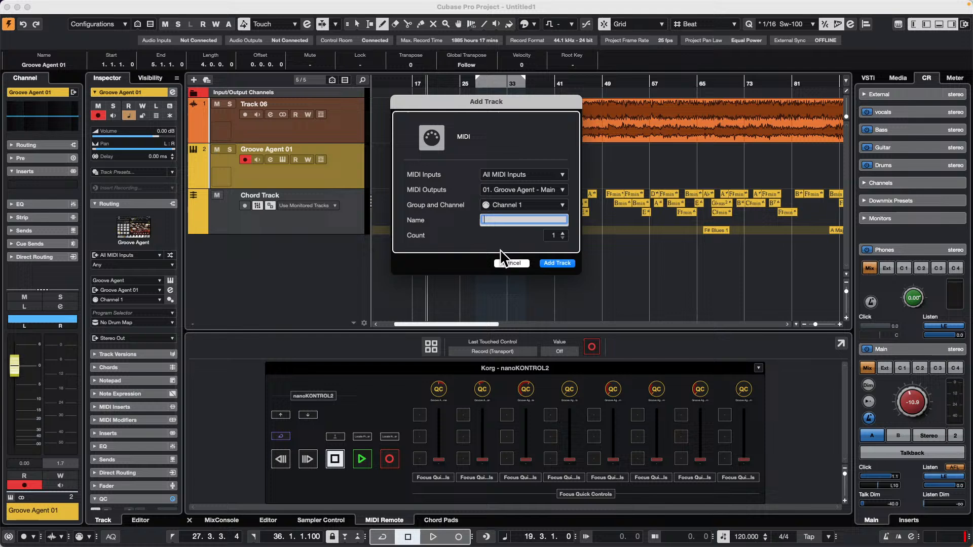
click(561, 267)
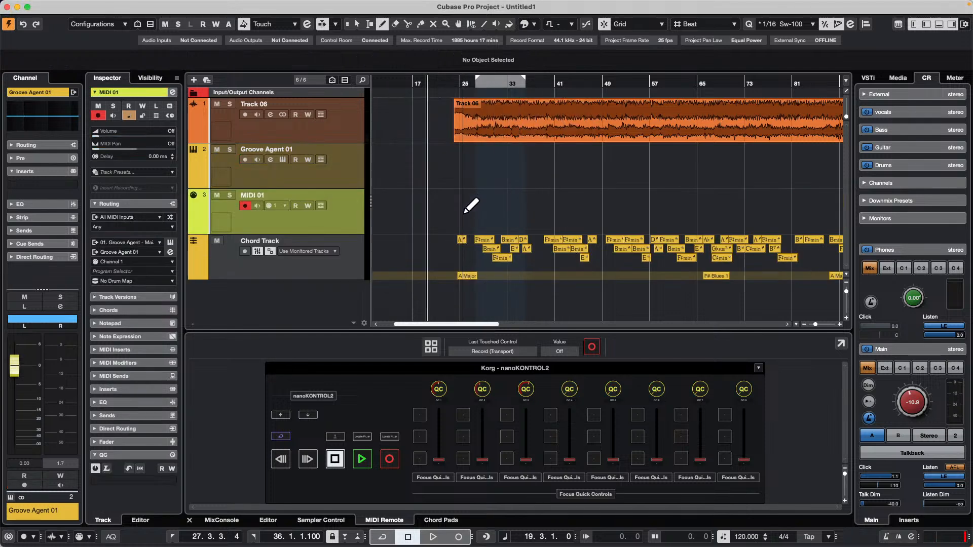
Set the locators to the Track 06 event's range and create an empty part of that length on the MIDI 01 track.
right_click(495, 113)
click(495, 113)
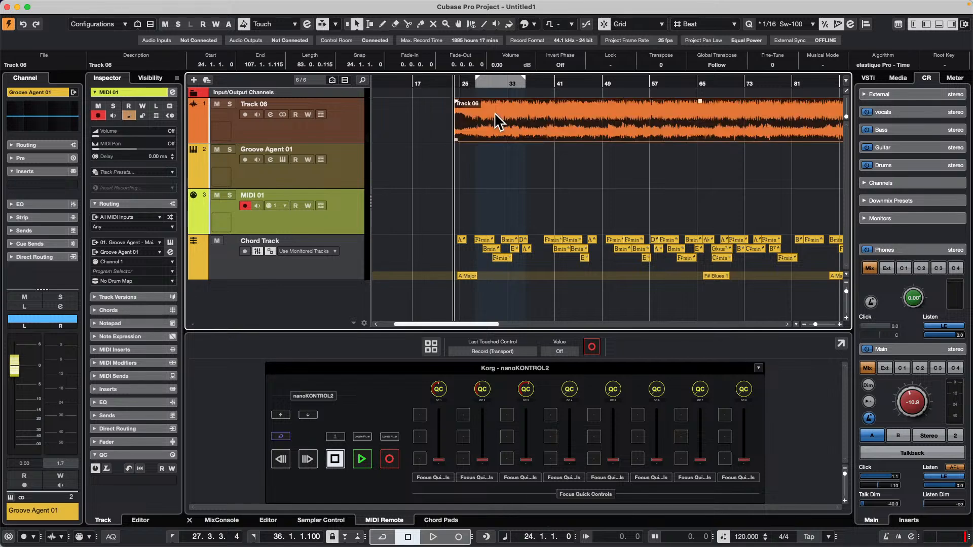
key(p)
double_click(495, 219)
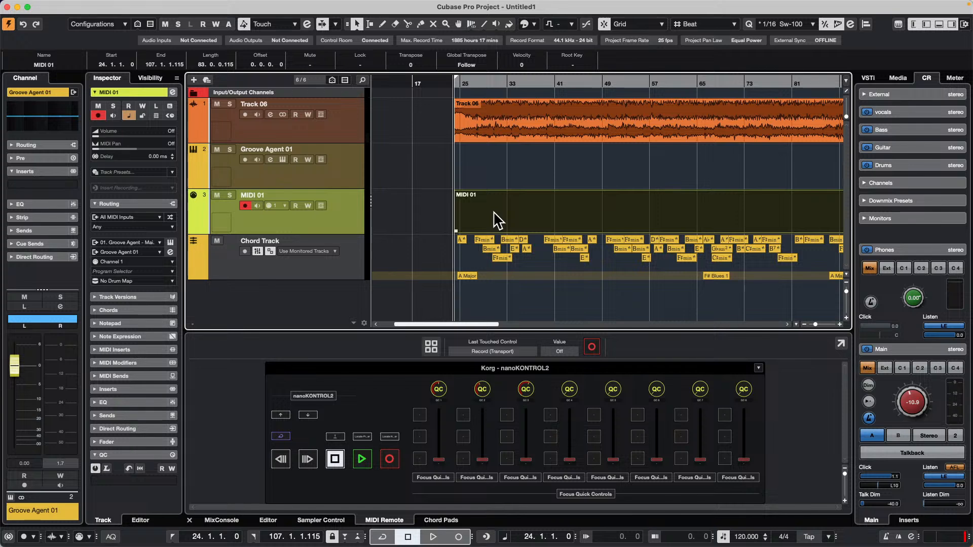
Open the MIDI 01 part in the Score Editor as a separate window and turn on Page Mode.
double_click(495, 219)
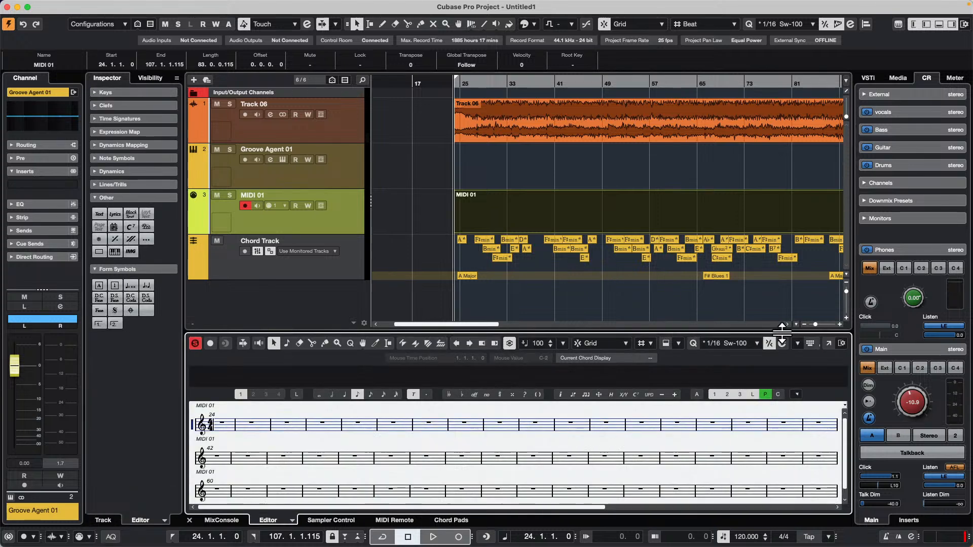
click(829, 344)
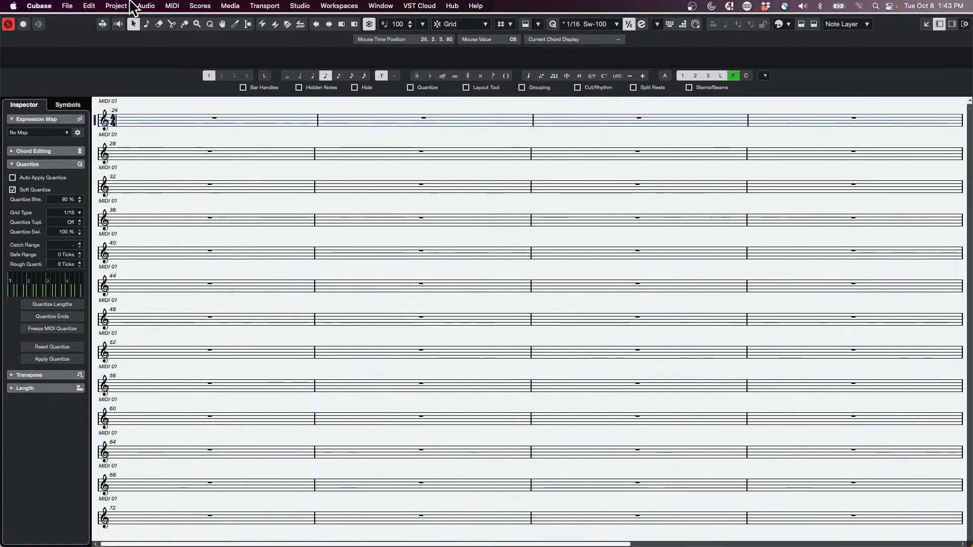
click(124, 6)
mouse_move(86, 8)
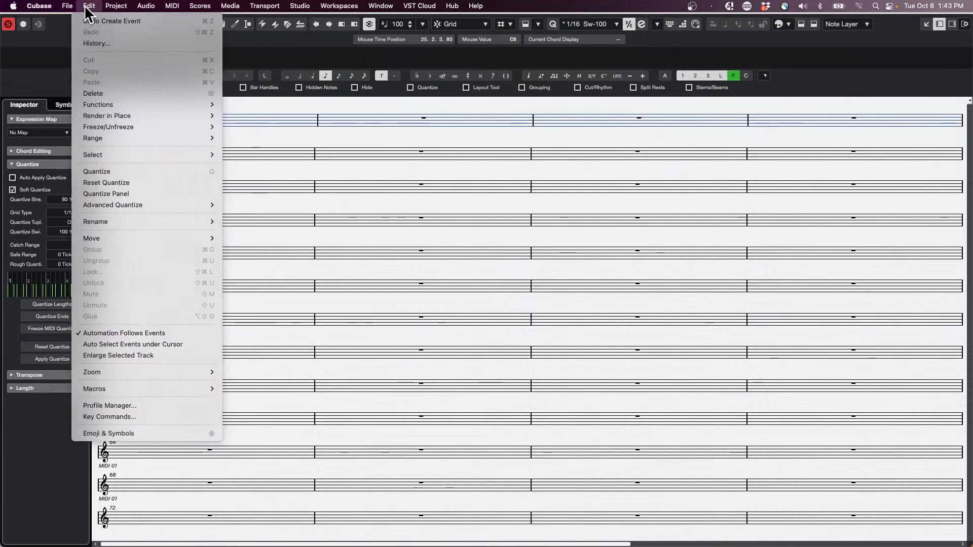
mouse_move(119, 7)
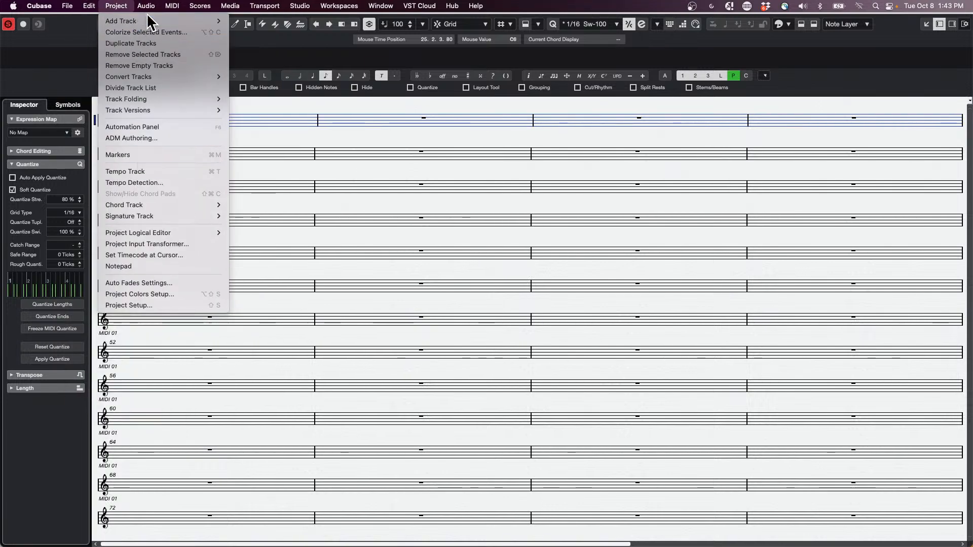
mouse_move(199, 6)
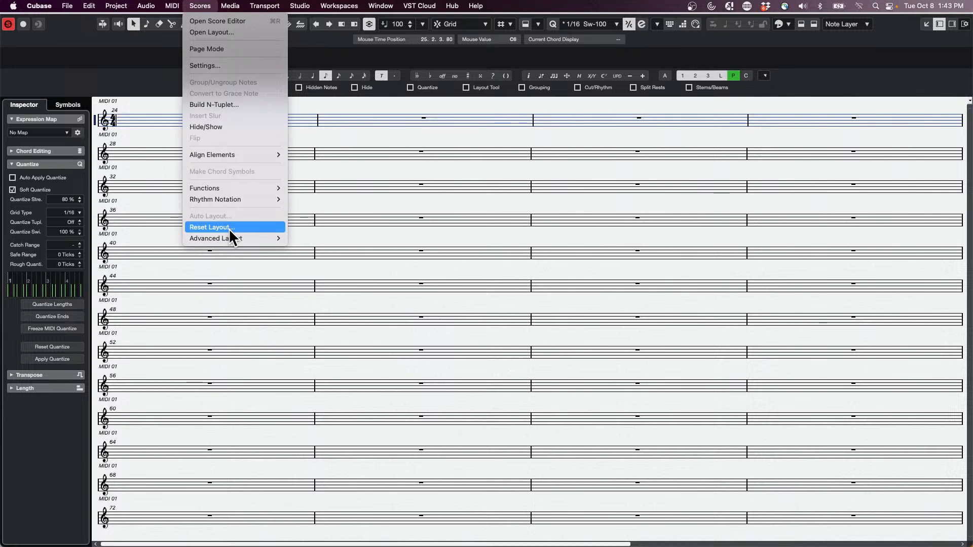
click(215, 49)
Show the Chord Track's chords in the MIDI 01 score layout and close the score window.
click(201, 6)
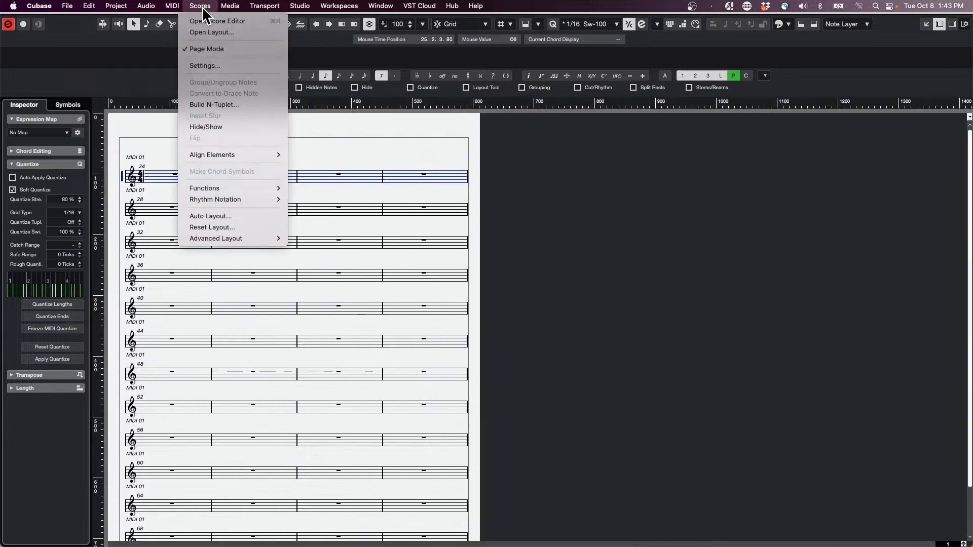
mouse_move(231, 238)
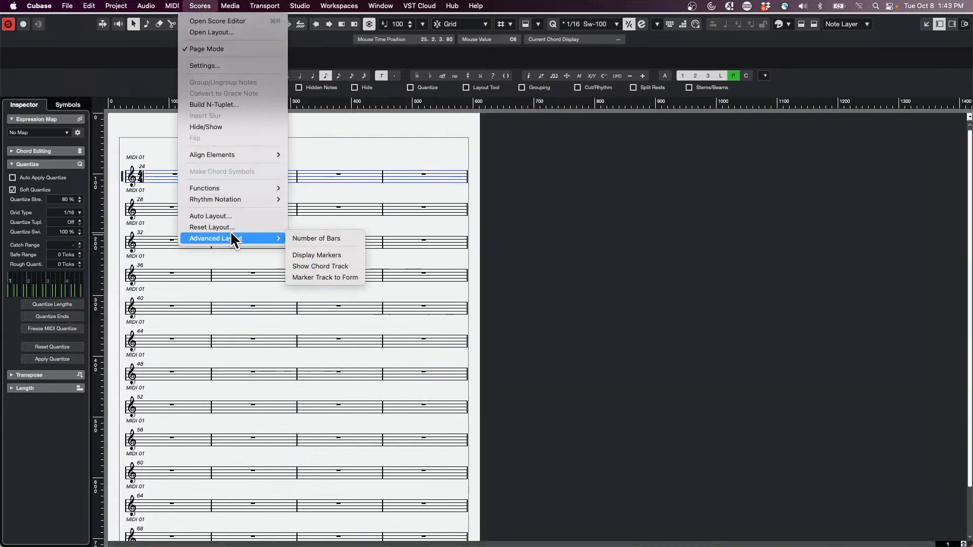
click(310, 267)
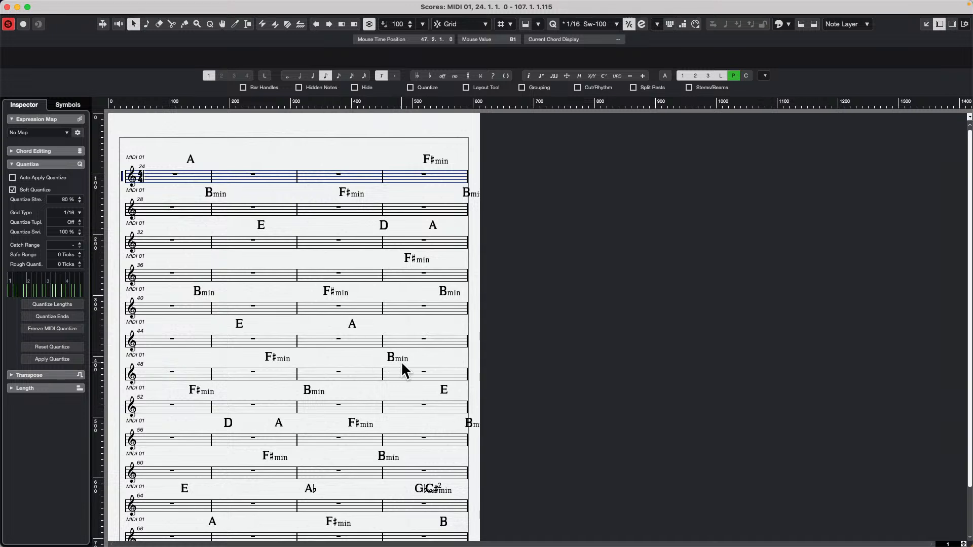
click(7, 7)
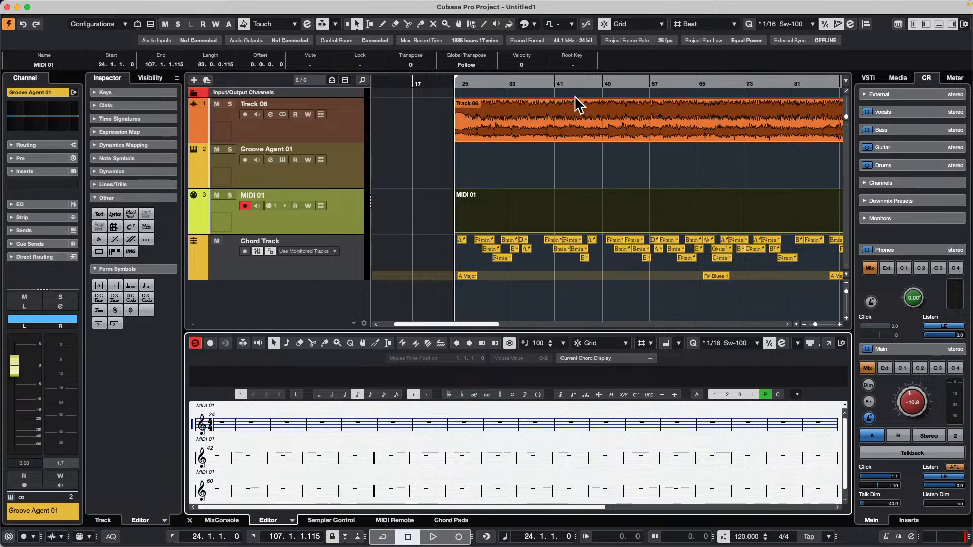
Place the playhead near bar 96 and move the locator range beyond the audio to start at bar 113.
drag(558, 83, 595, 253)
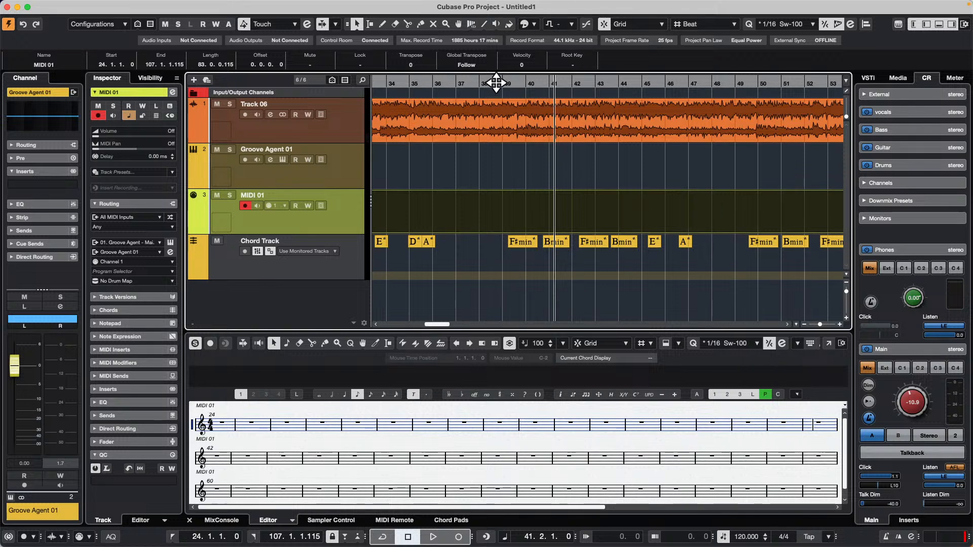
drag(422, 83, 420, 36)
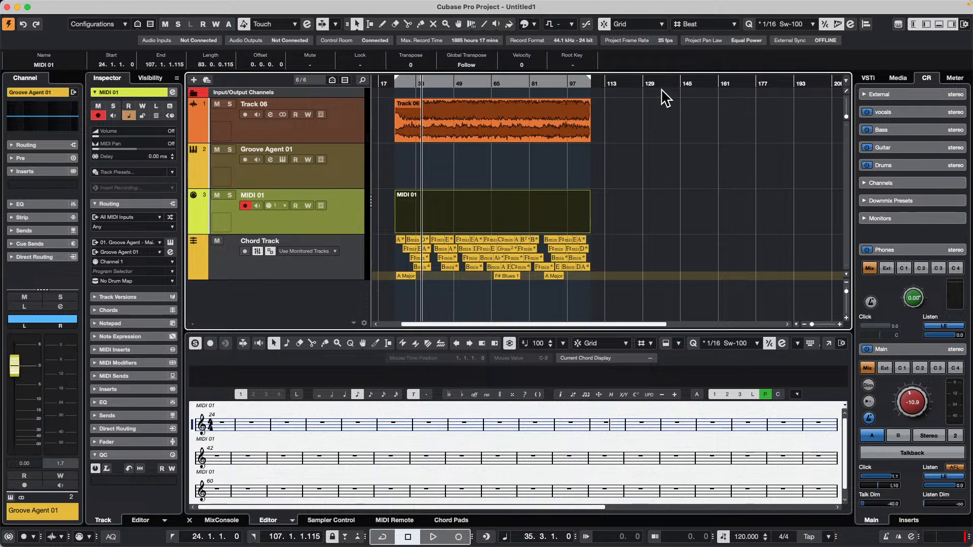
click(565, 82)
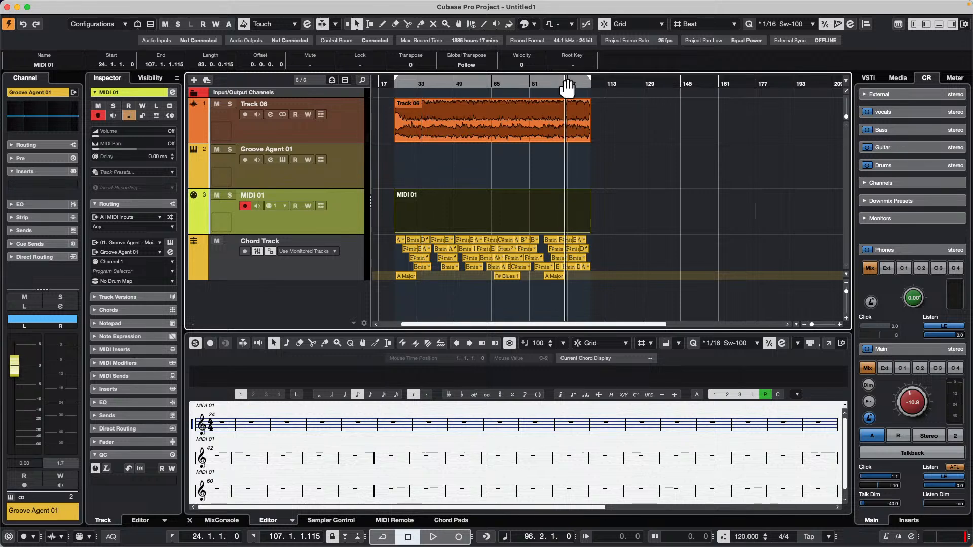
drag(568, 87, 767, 96)
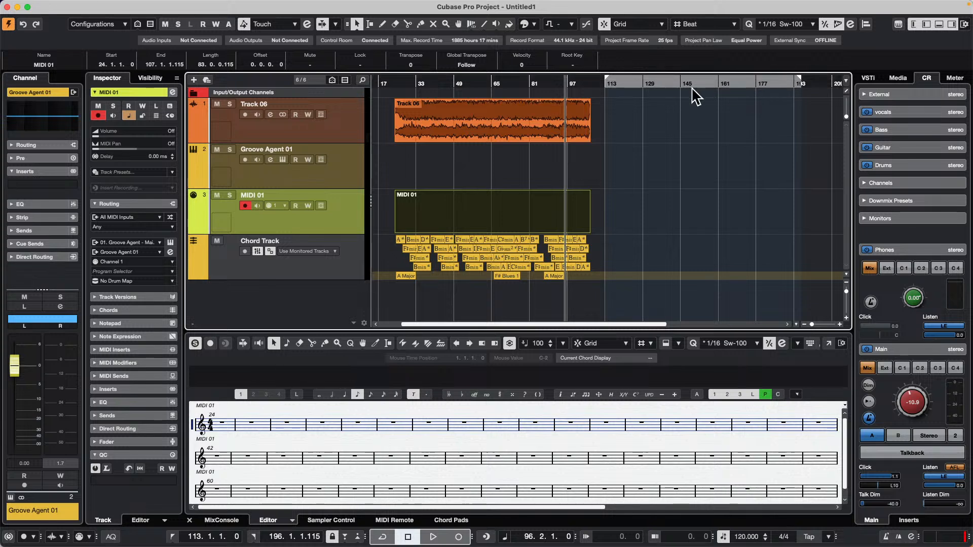
Try moving only the Track 06 audio event to bar 1, and undo the move.
click(532, 122)
key(l)
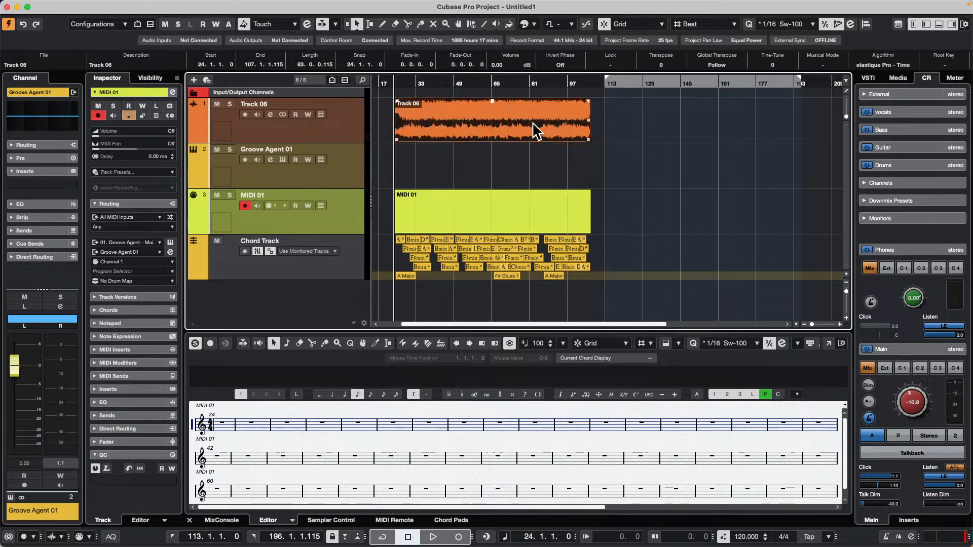
mouse_move(150, 3)
click(90, 5)
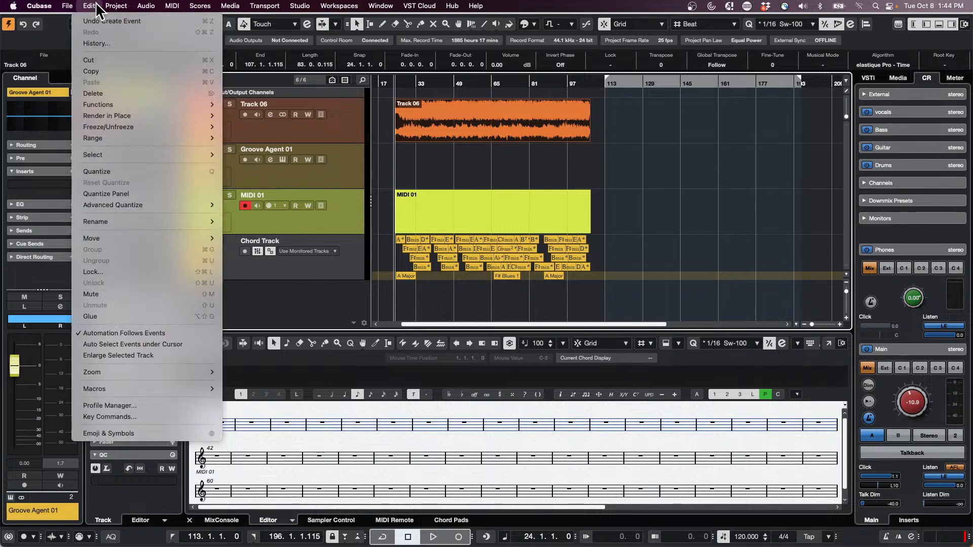
click(404, 135)
drag(446, 117, 389, 112)
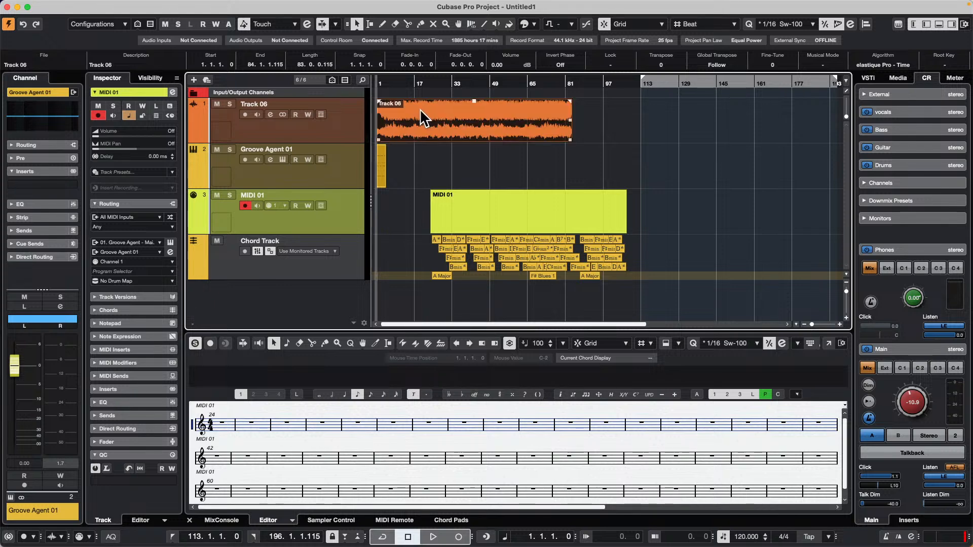
key(super+z)
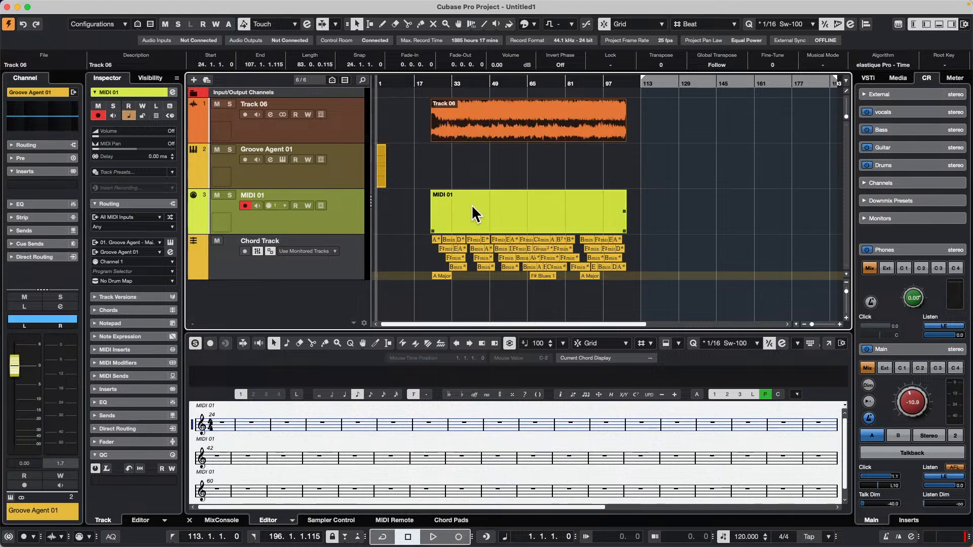
Select all chord and scale events together with the Track 06 audio event and move them to start at bar 1.
click(436, 238)
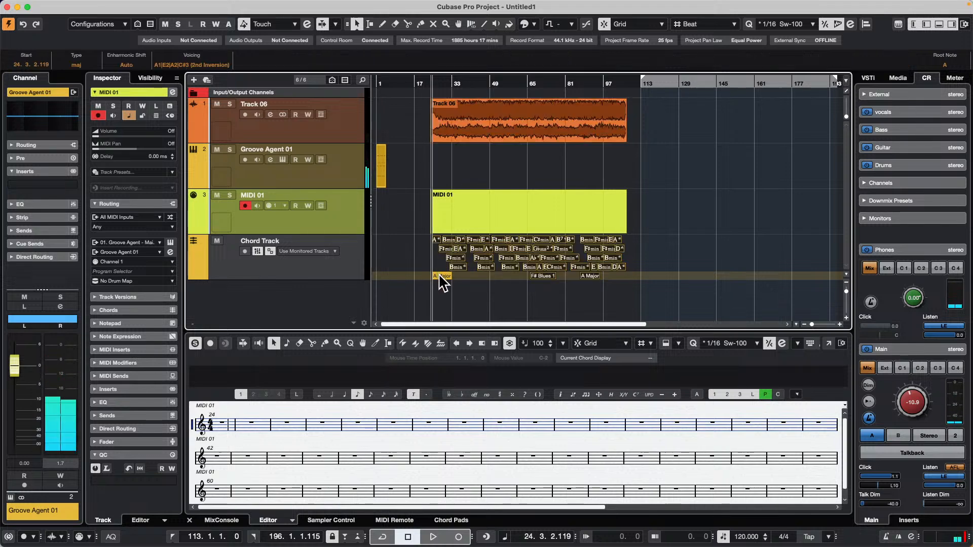
click(480, 125)
drag(481, 124, 426, 125)
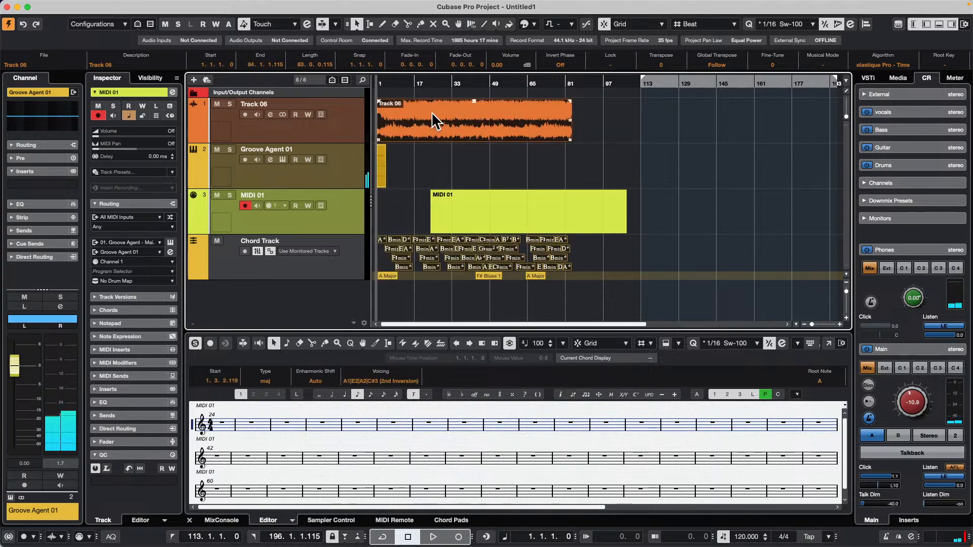
Select the Track 06 audio event and analyze its tempo with Tempo Detection.
click(493, 157)
click(459, 119)
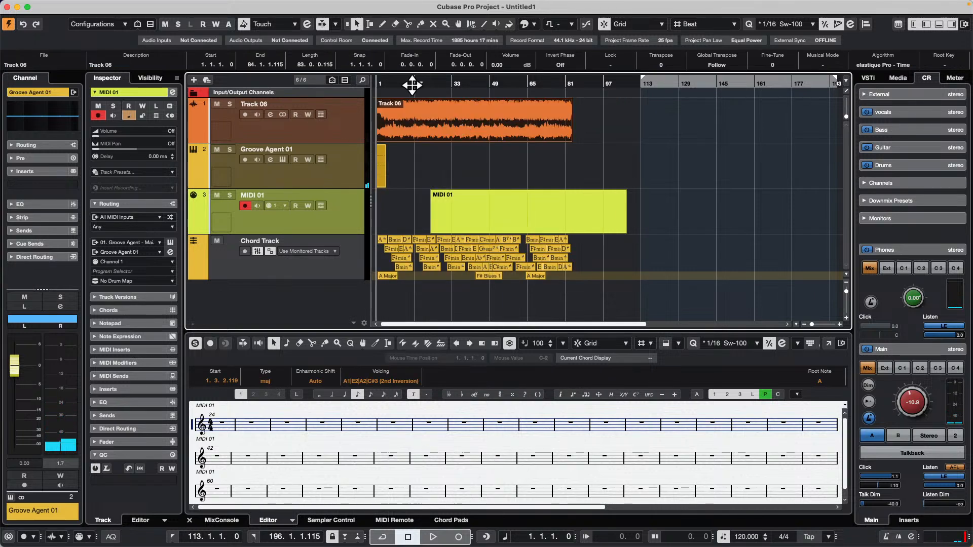
mouse_move(128, 0)
click(90, 6)
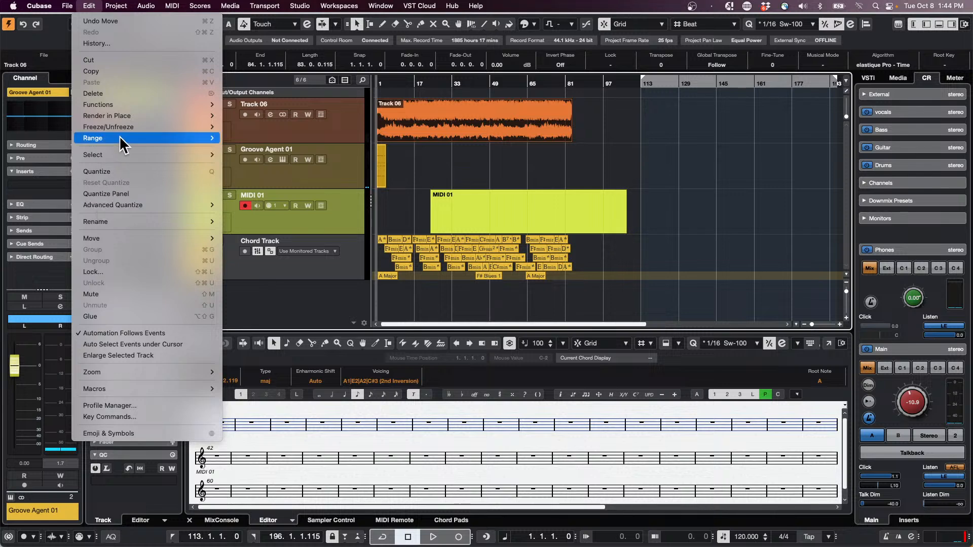
mouse_move(121, 131)
mouse_move(116, 6)
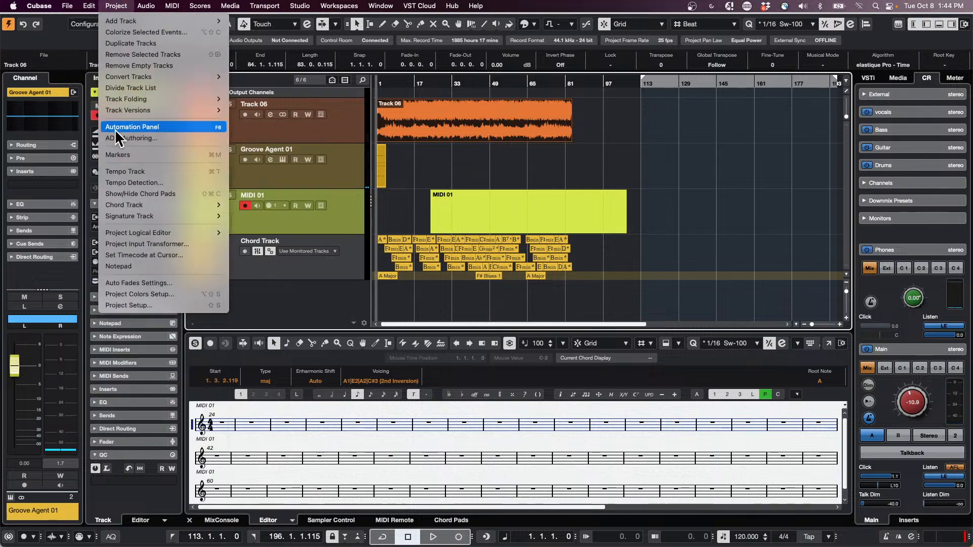
click(122, 183)
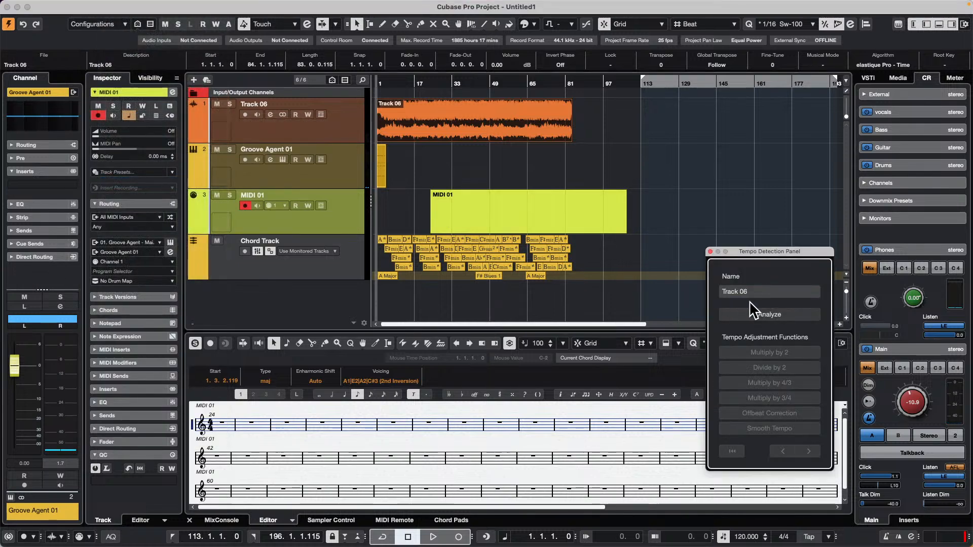
click(752, 313)
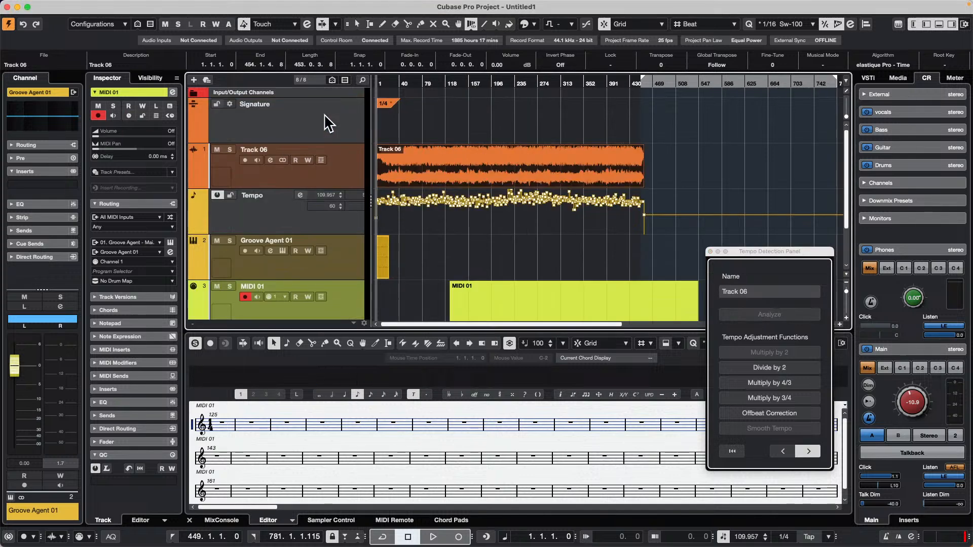
End the tempo detection session and set the locators to the full length of the Track 06 event.
drag(401, 80, 322, 101)
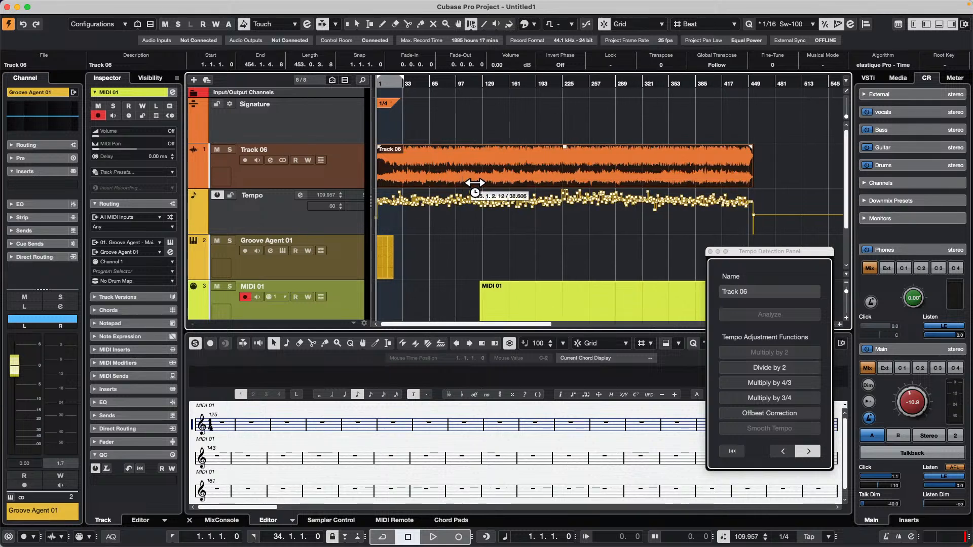
key(1)
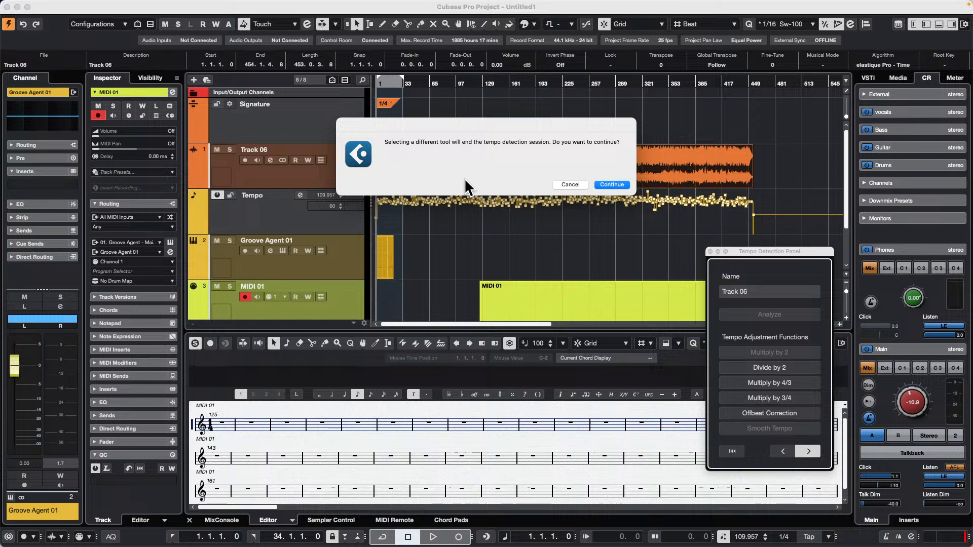
click(612, 184)
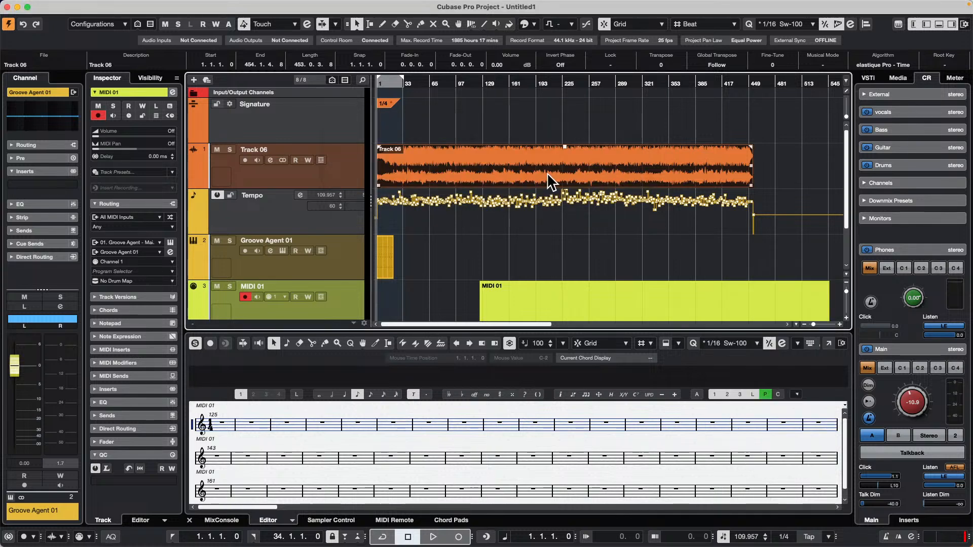
key(p)
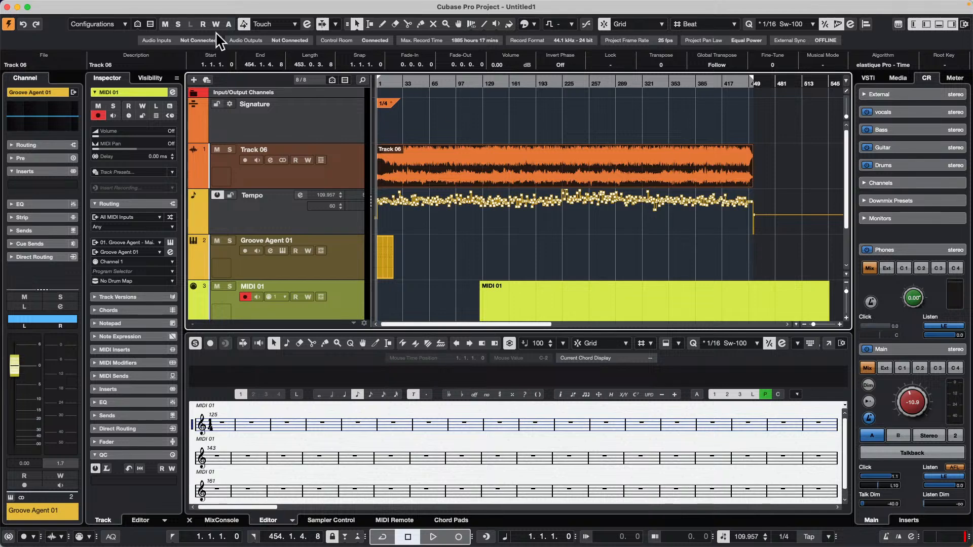
scroll(341, 156, down, 3)
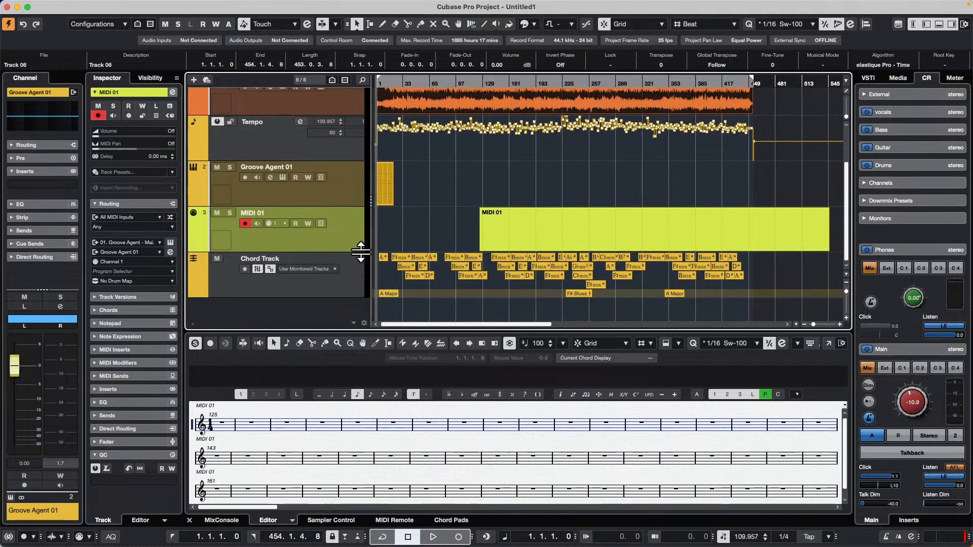
Change the time signature at bar 1 on the Signature Track to 4/4.
click(121, 6)
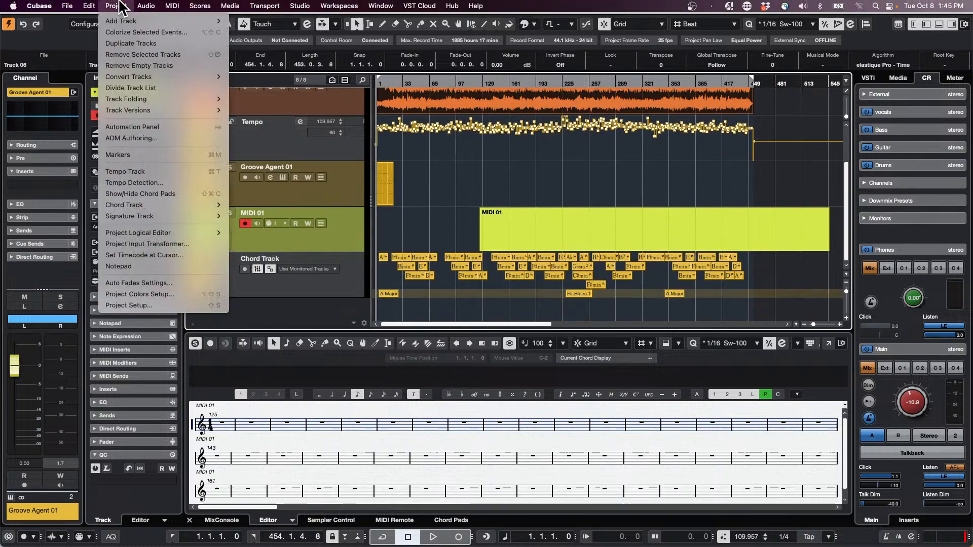
mouse_move(160, 207)
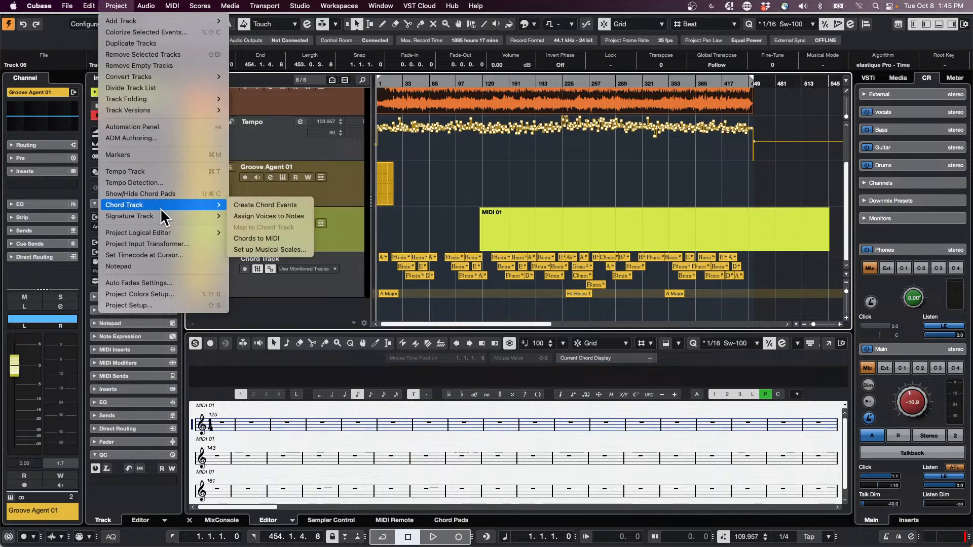
mouse_move(202, 212)
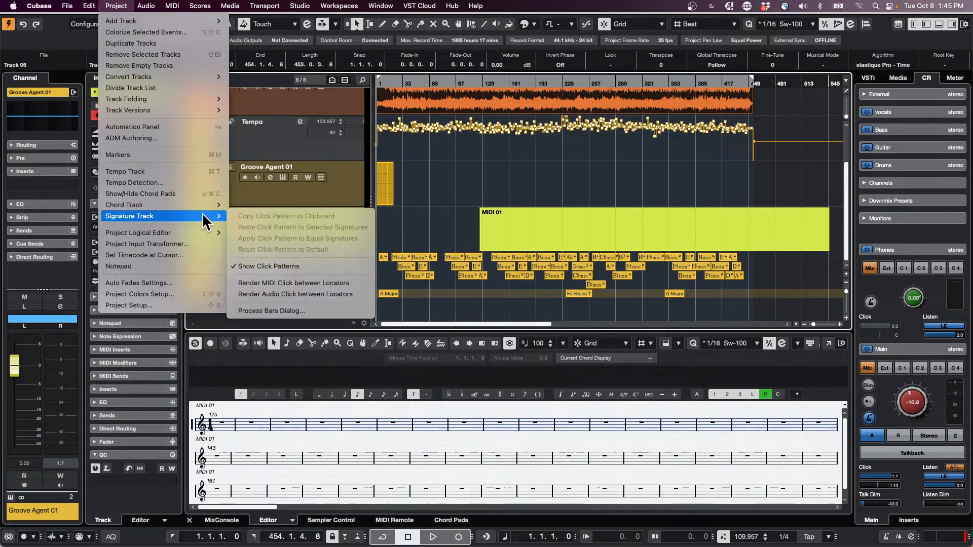
click(269, 265)
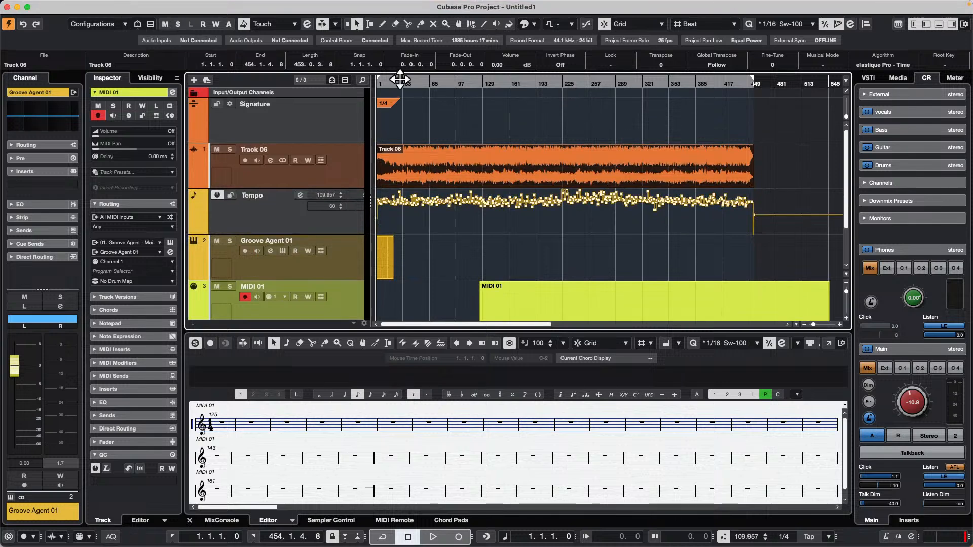
click(389, 104)
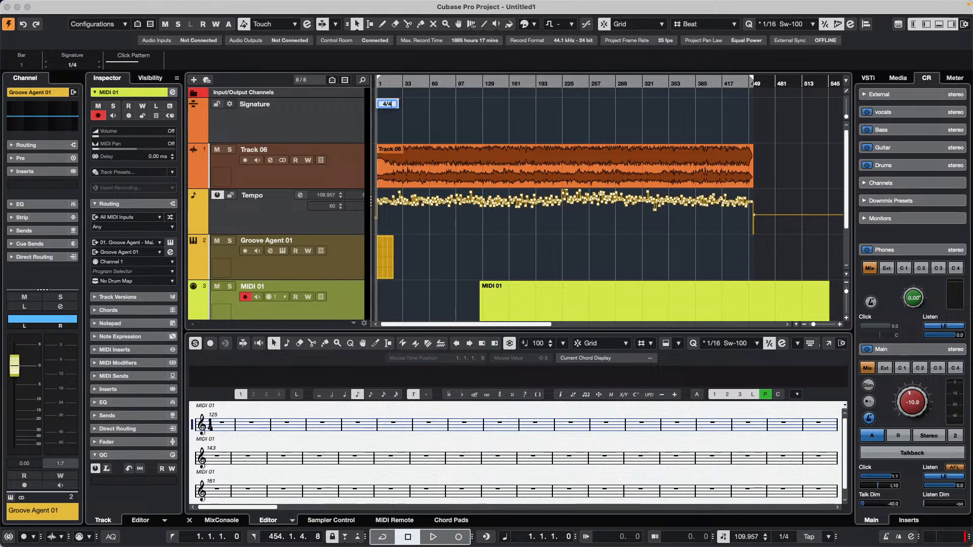
key(Return)
Render an audio click between the locators from the Signature Track functions.
scroll(399, 172, down, 2)
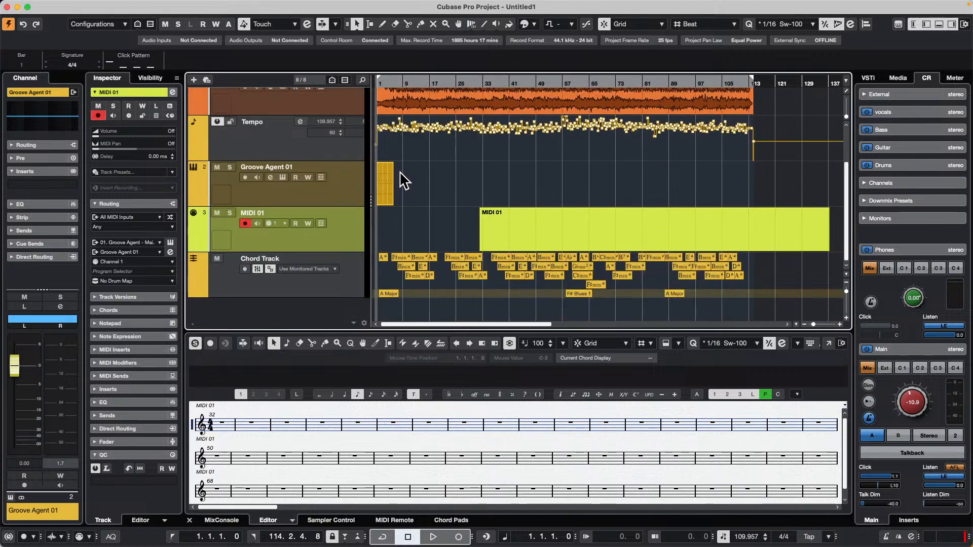
click(117, 6)
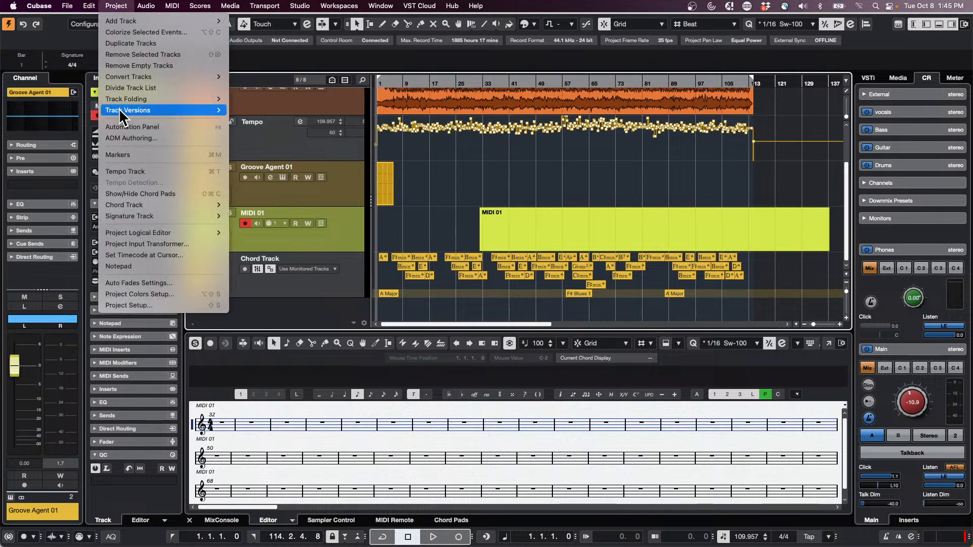
mouse_move(144, 217)
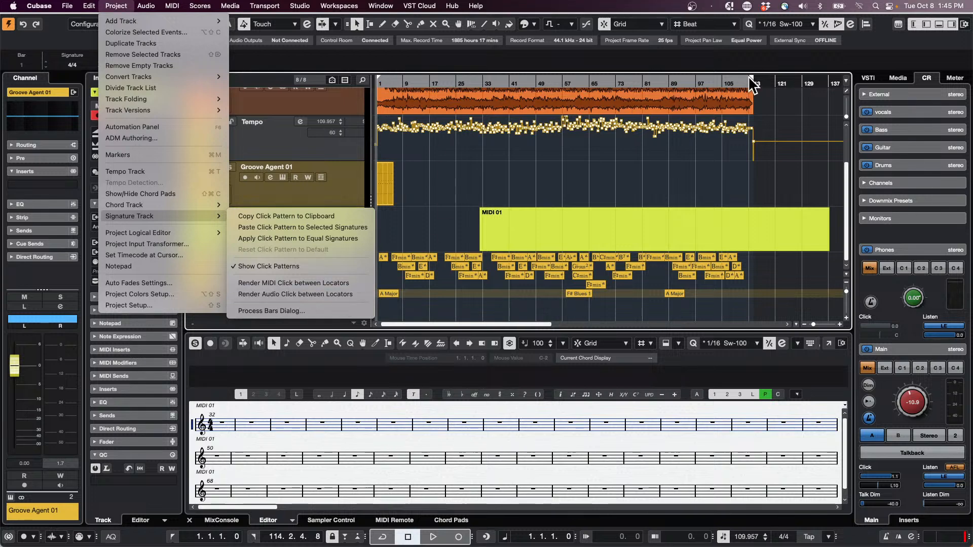
click(345, 295)
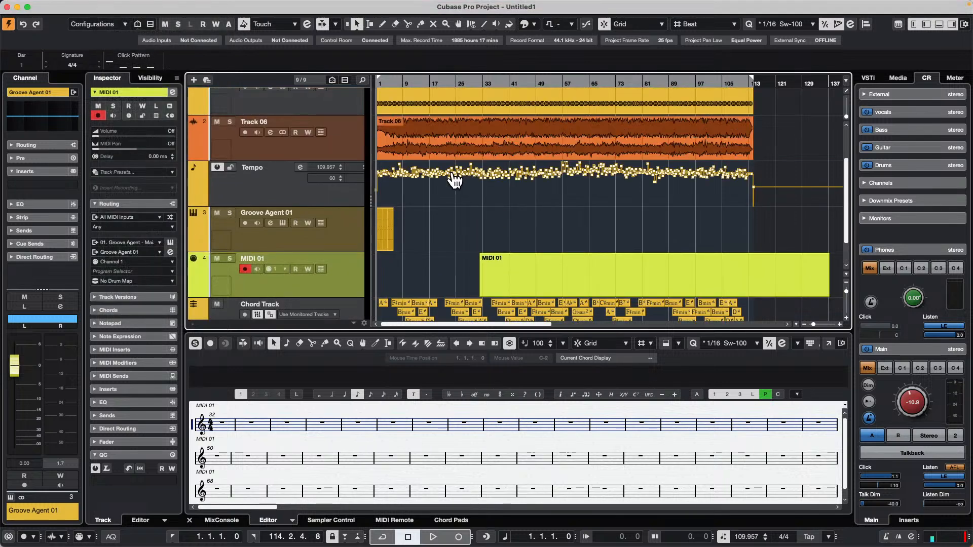
scroll(457, 180, up, 1)
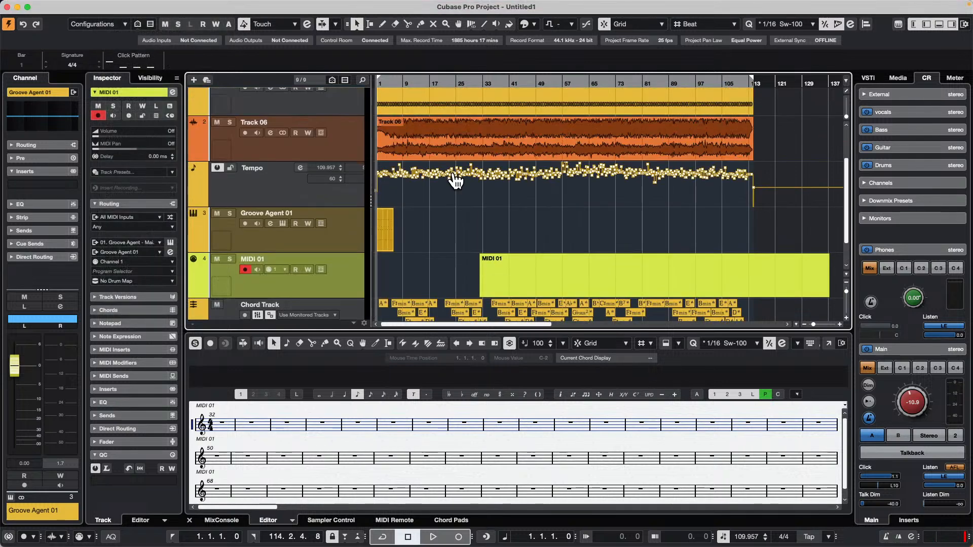
scroll(456, 180, down, 1)
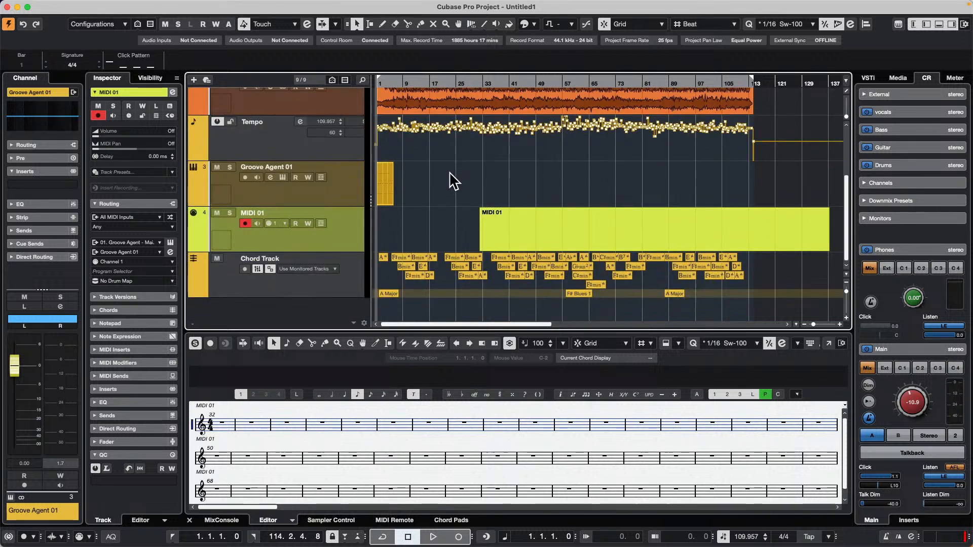
scroll(453, 180, up, 3)
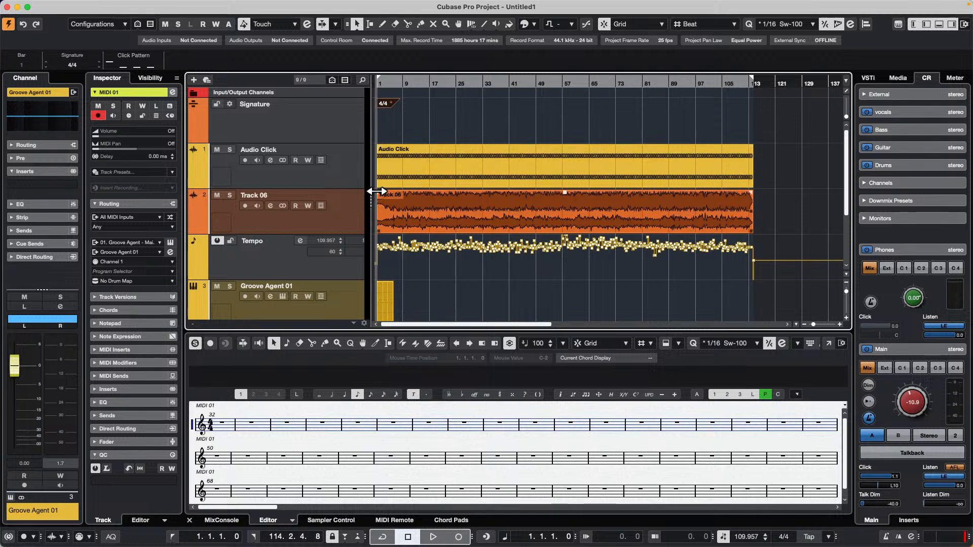
Solo the Audio Click track, make it slightly taller and play back its first bars.
click(230, 149)
click(445, 154)
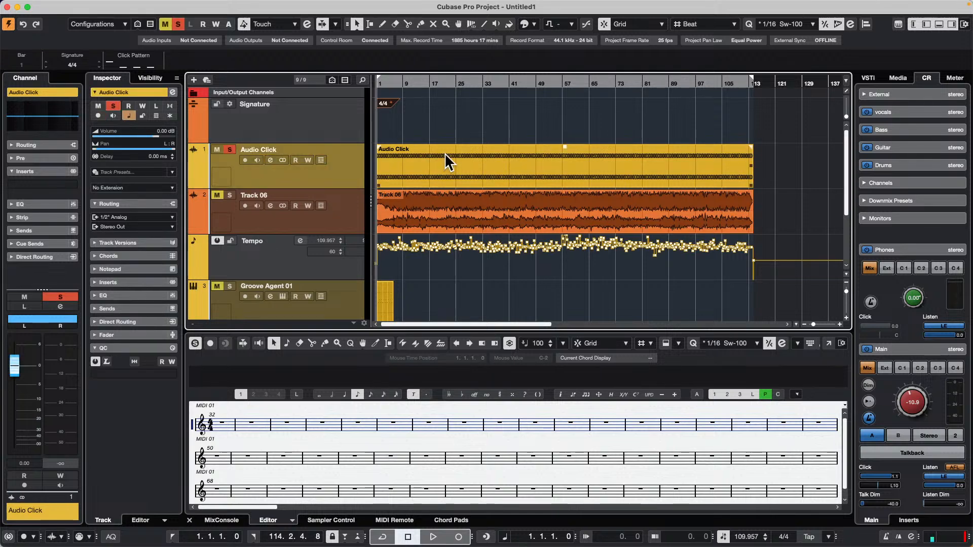
click(323, 172)
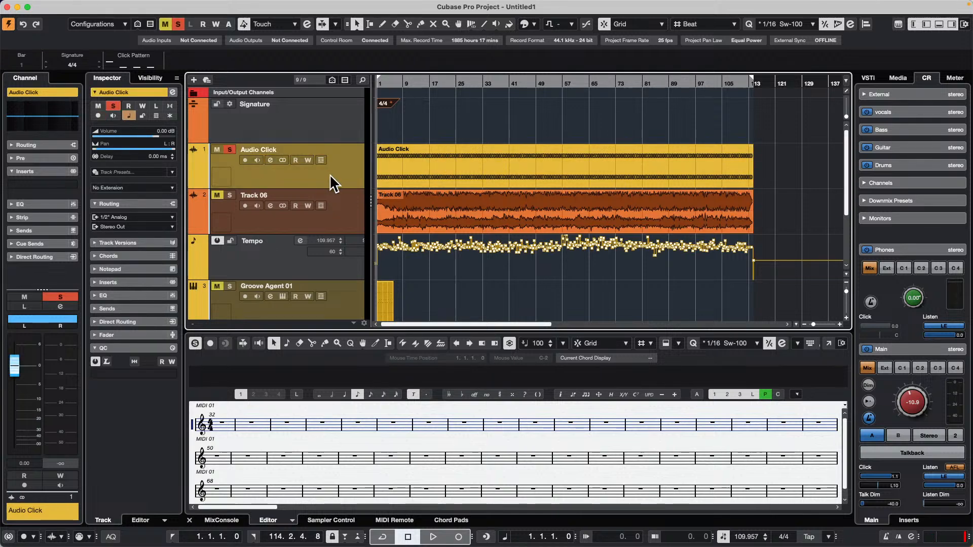
key(space)
drag(319, 188, 318, 197)
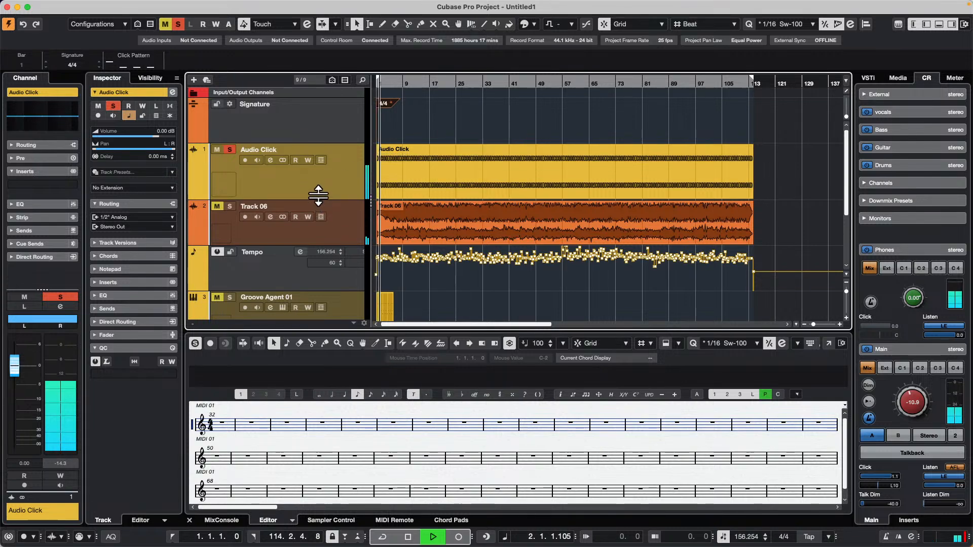
drag(392, 82, 393, 124)
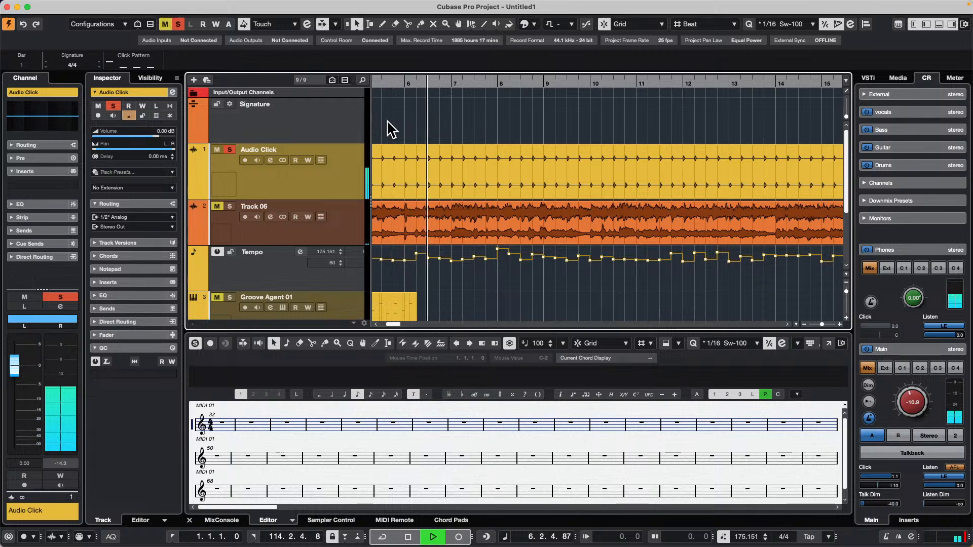
key(space)
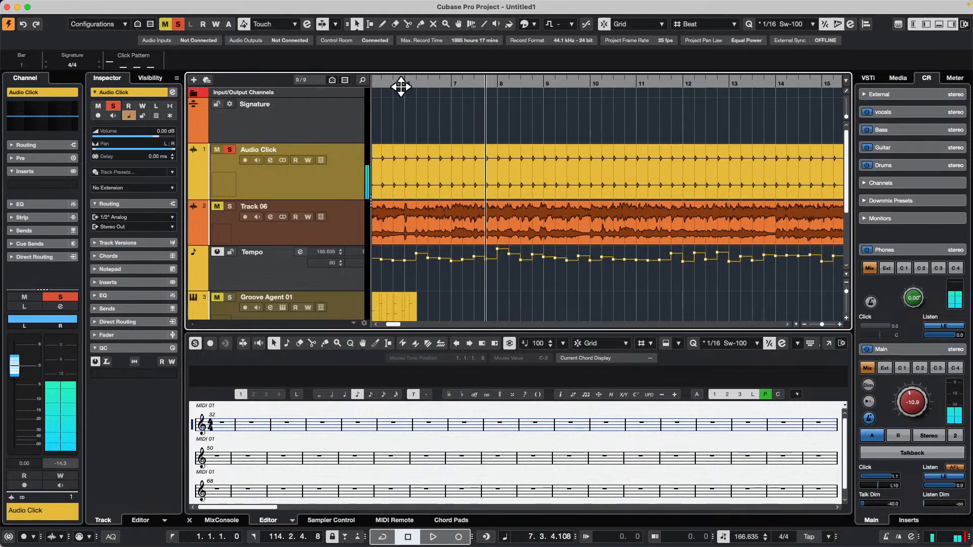
Select the Track 06 event and render a second audio click between the same locators.
drag(401, 87, 402, 57)
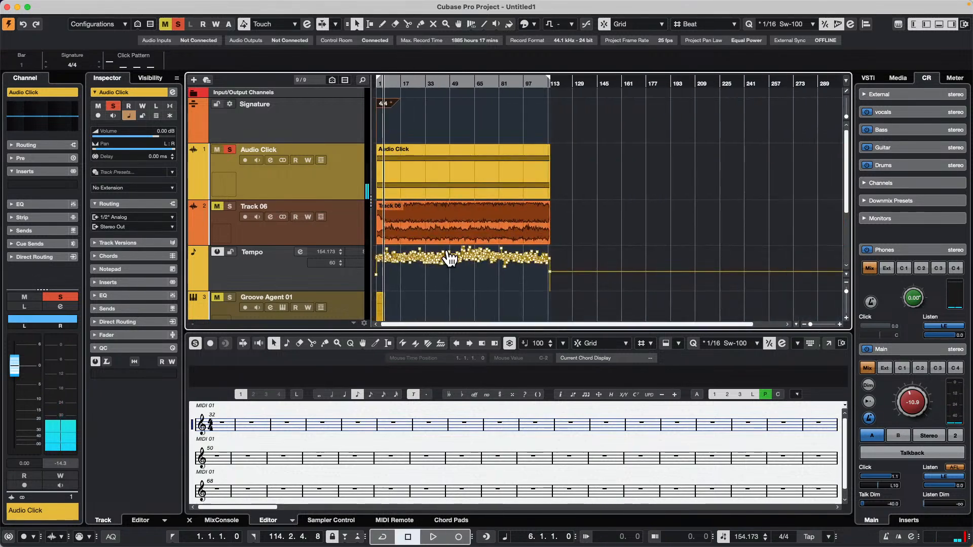
click(456, 235)
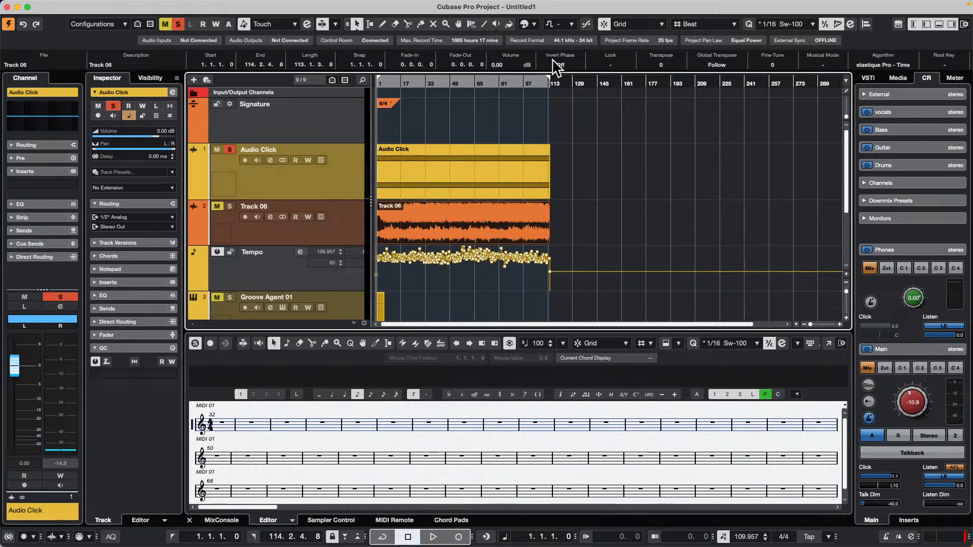
mouse_move(205, 3)
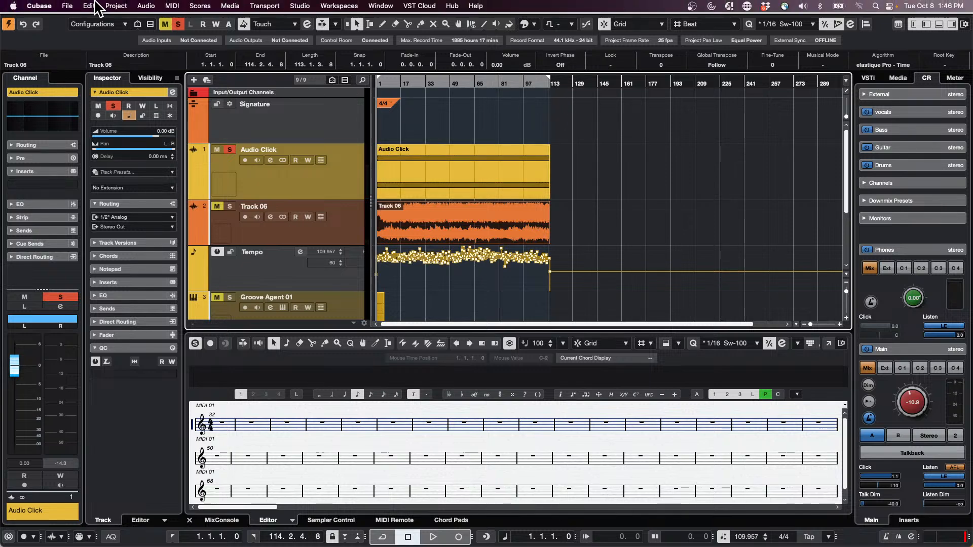
click(116, 6)
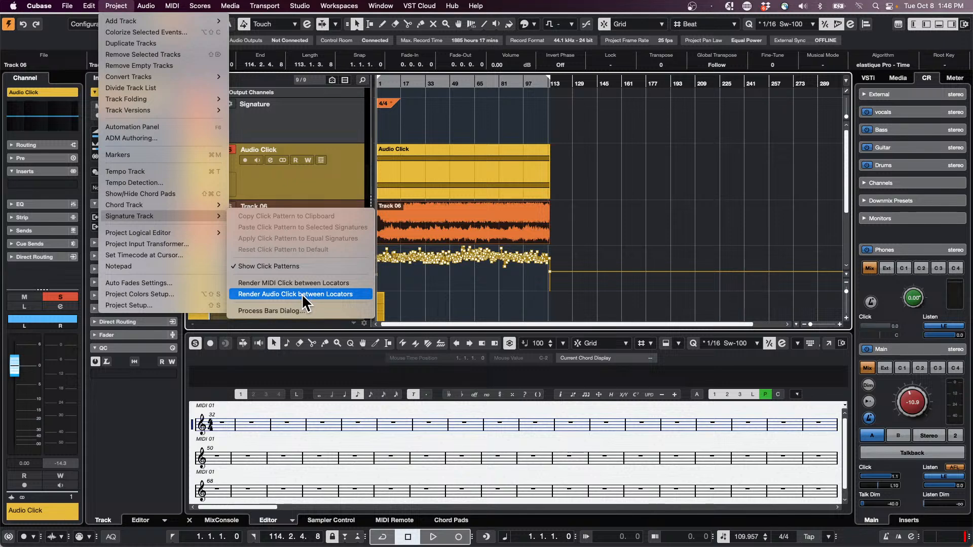
click(334, 294)
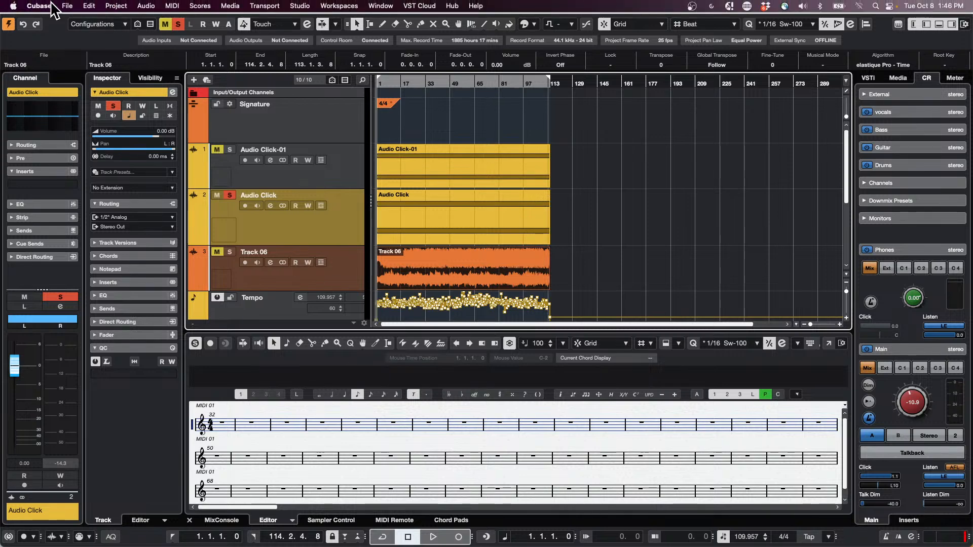
Open the UNINVITED project from the recent projects and activate it.
click(67, 5)
mouse_move(92, 237)
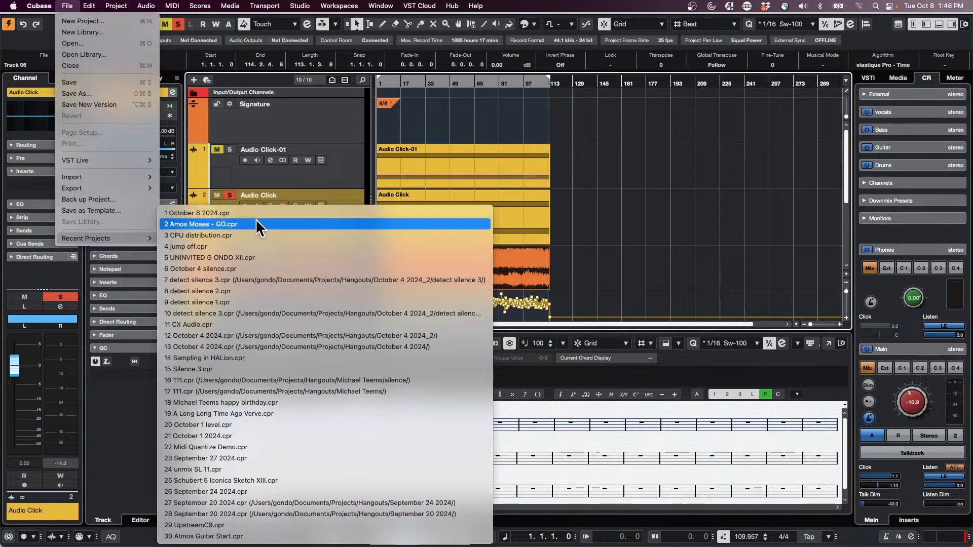
click(262, 259)
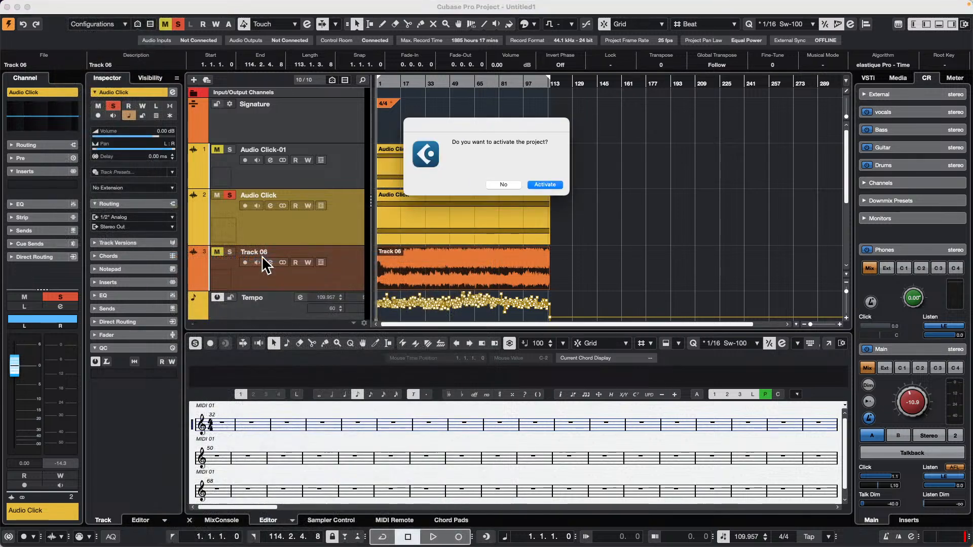
key(Return)
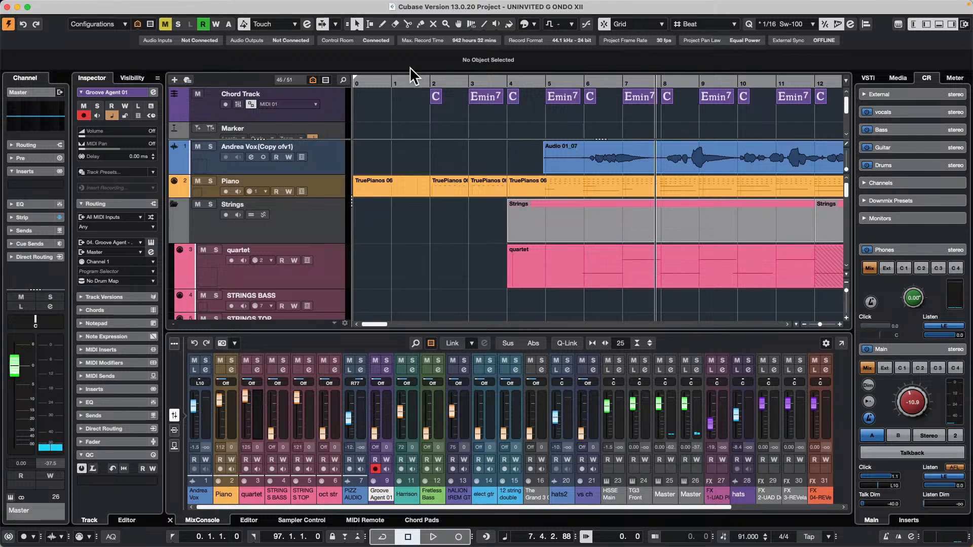
Select the harrison arpegg parts on the Harrison track and show them in a separate Score Editor window.
drag(411, 80, 403, 58)
scroll(478, 133, down, 2)
scroll(521, 188, down, 10)
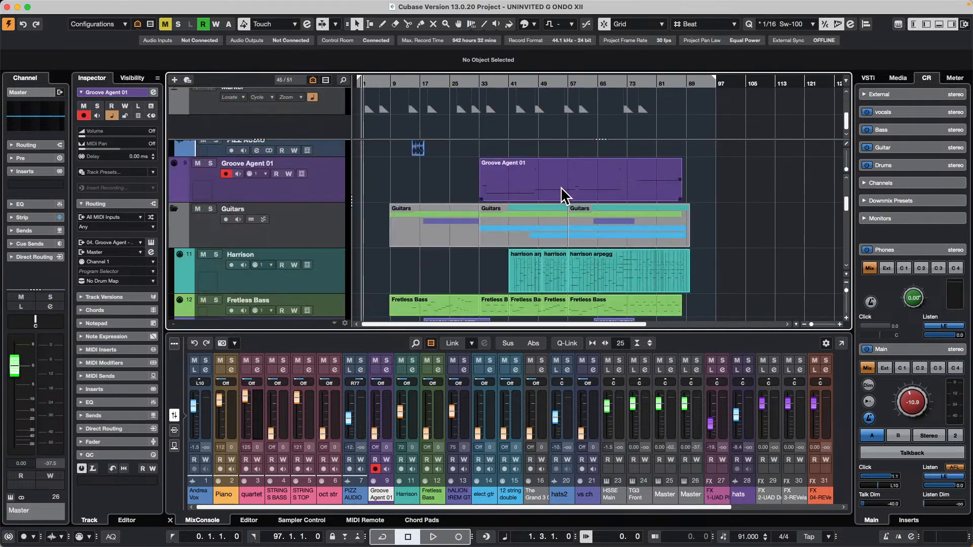
drag(492, 277, 655, 285)
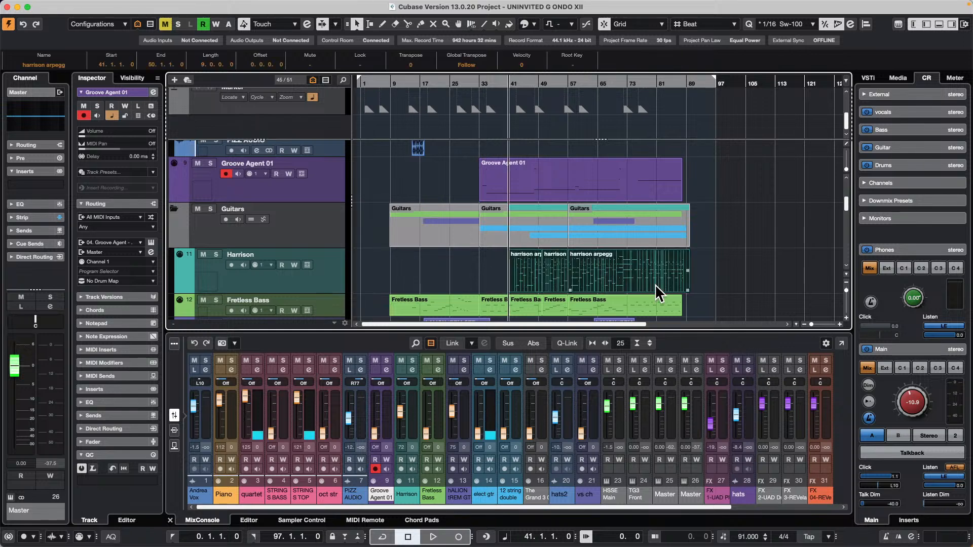
key(super+r)
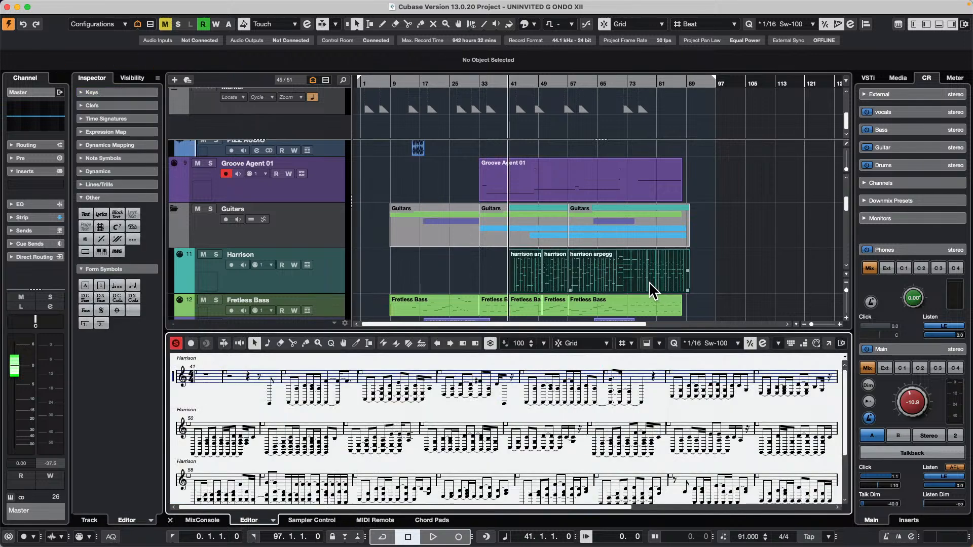
click(829, 346)
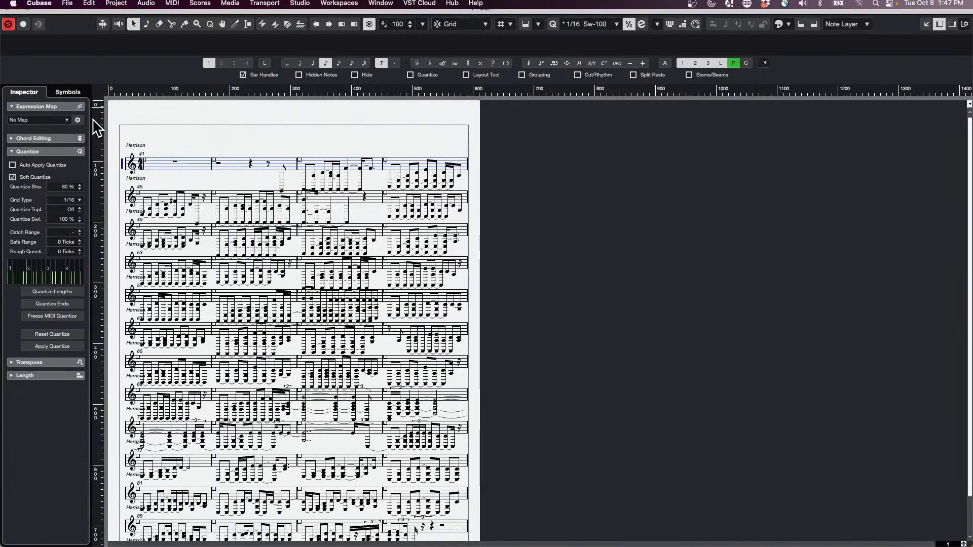
Enable Tablature Mode for the Harrison staff in the Score Settings and apply it.
double_click(122, 166)
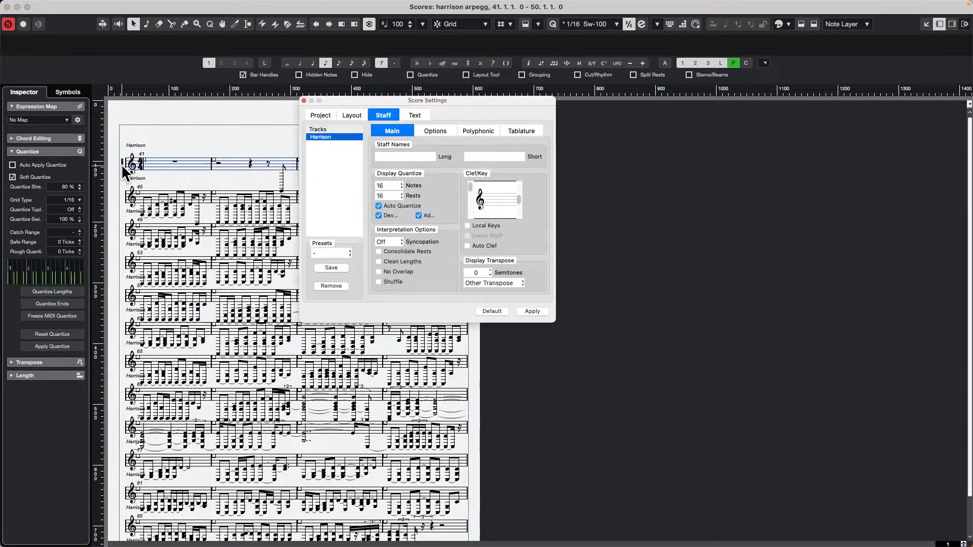
click(303, 100)
click(208, 5)
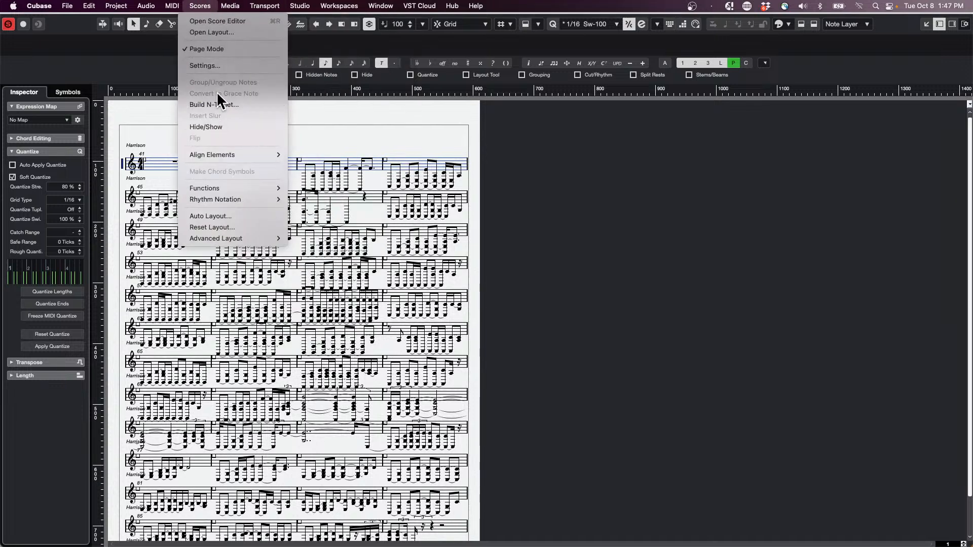
click(217, 61)
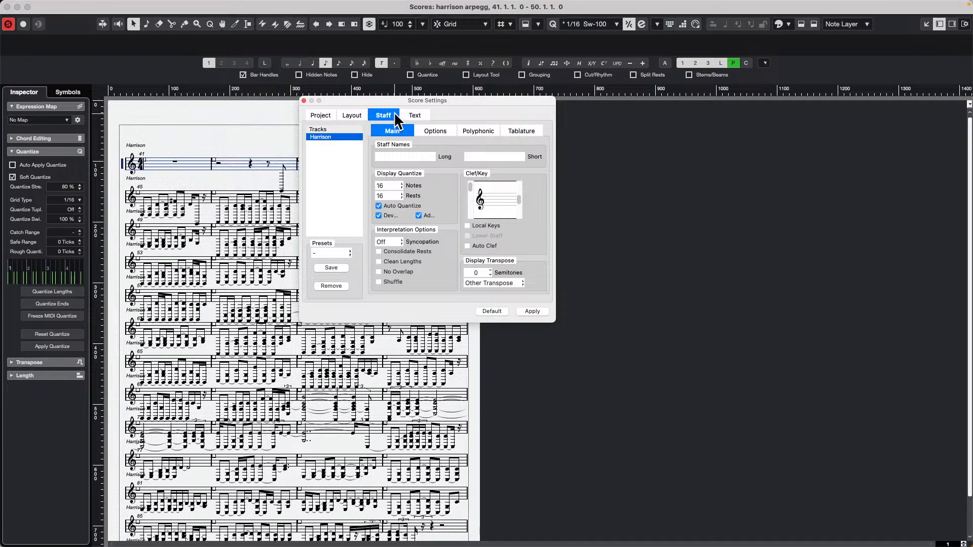
click(522, 131)
click(378, 156)
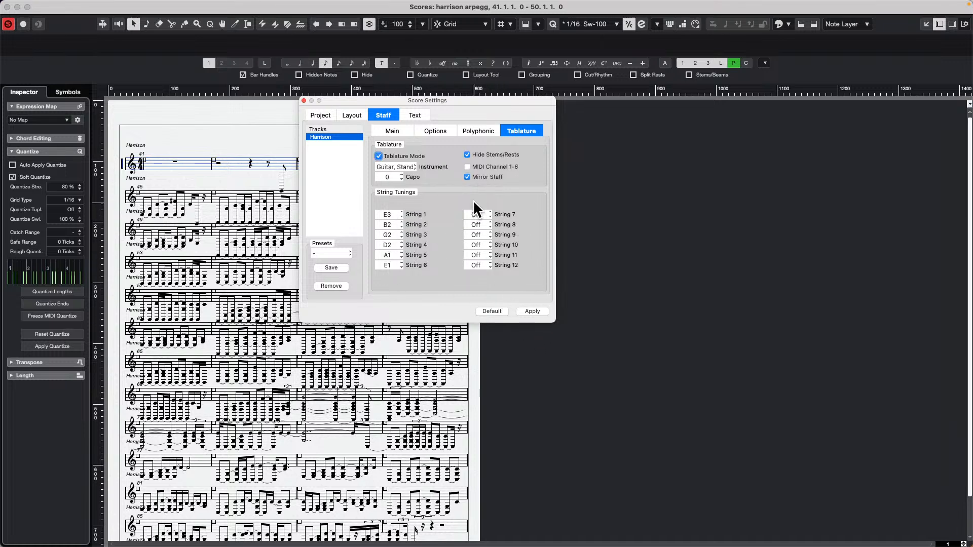
click(533, 311)
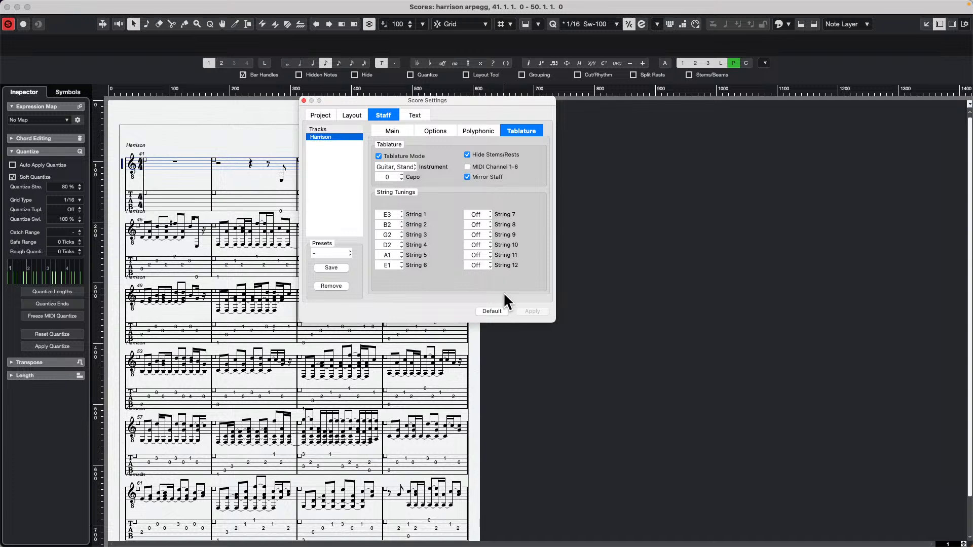
Disable Hide Stems/Rests and Mirror Staff for the Harrison tablature, applying each change, and close the Score Settings.
click(467, 155)
click(533, 311)
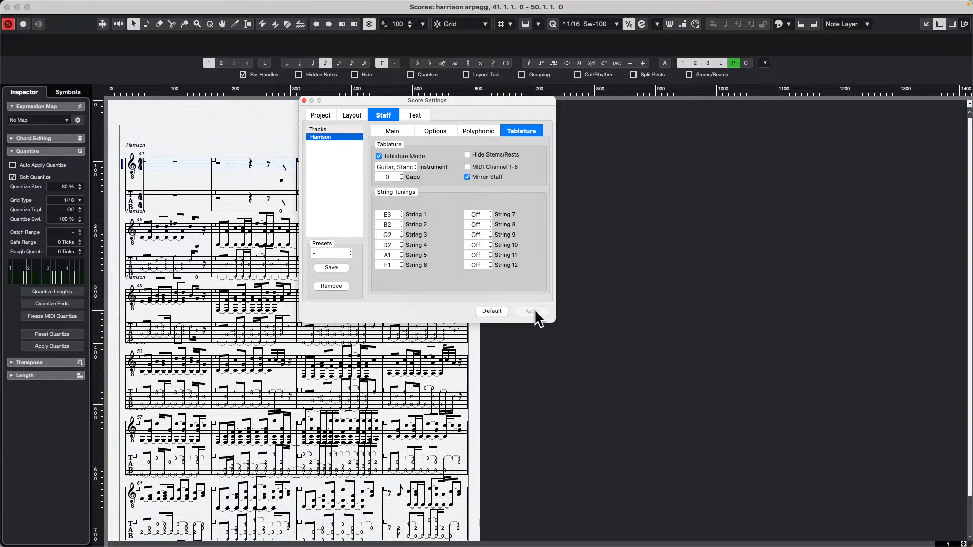
click(467, 177)
click(537, 310)
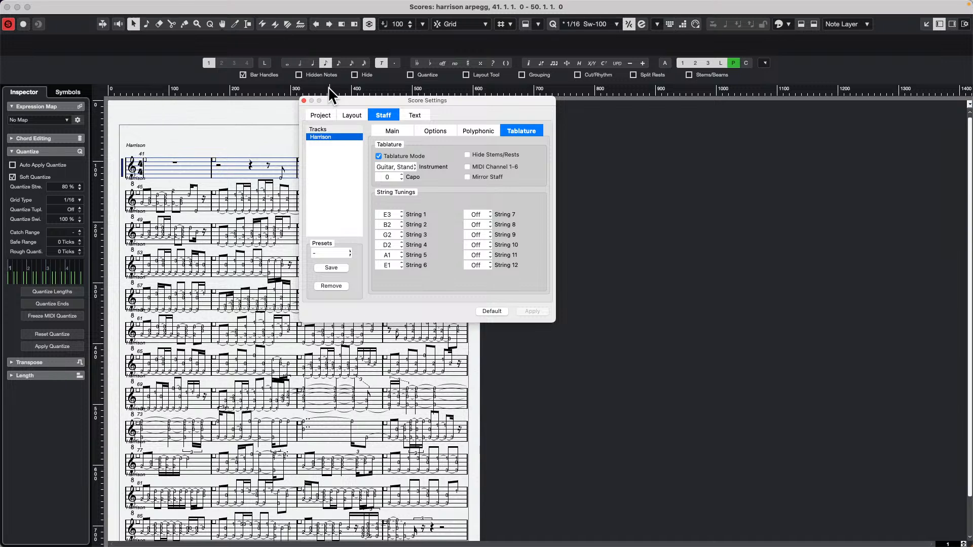
click(304, 100)
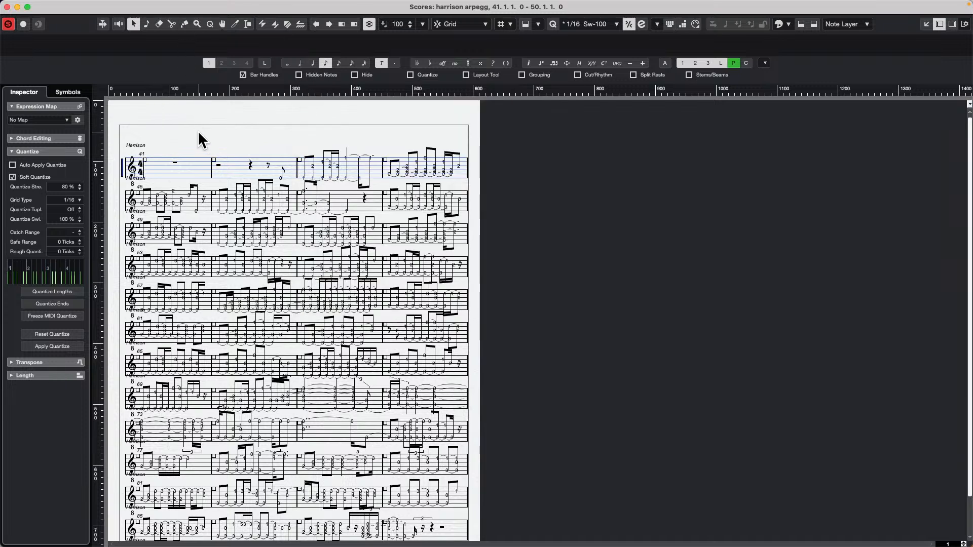
Examine the editing options available for the last 3 in bar 45, including moving it to another string.
scroll(216, 161, up, 3)
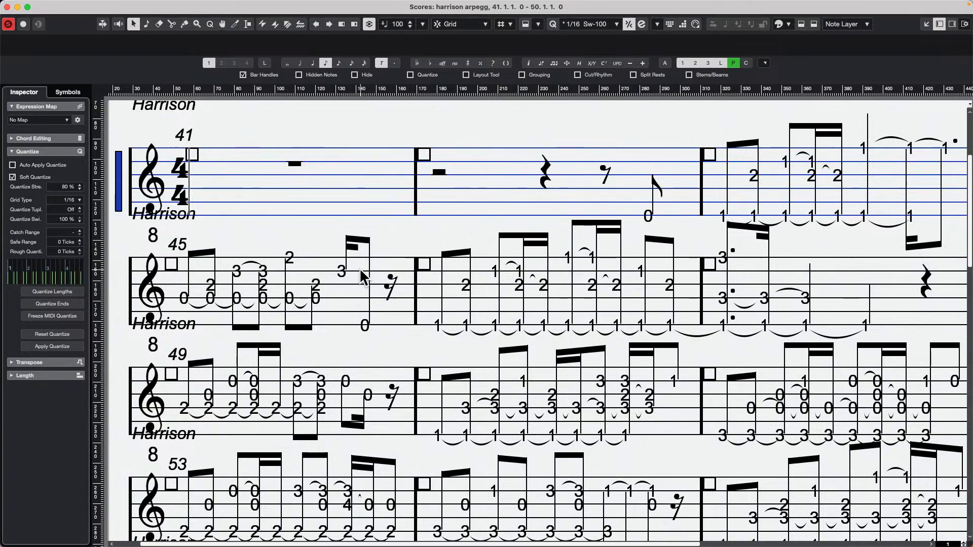
right_click(343, 269)
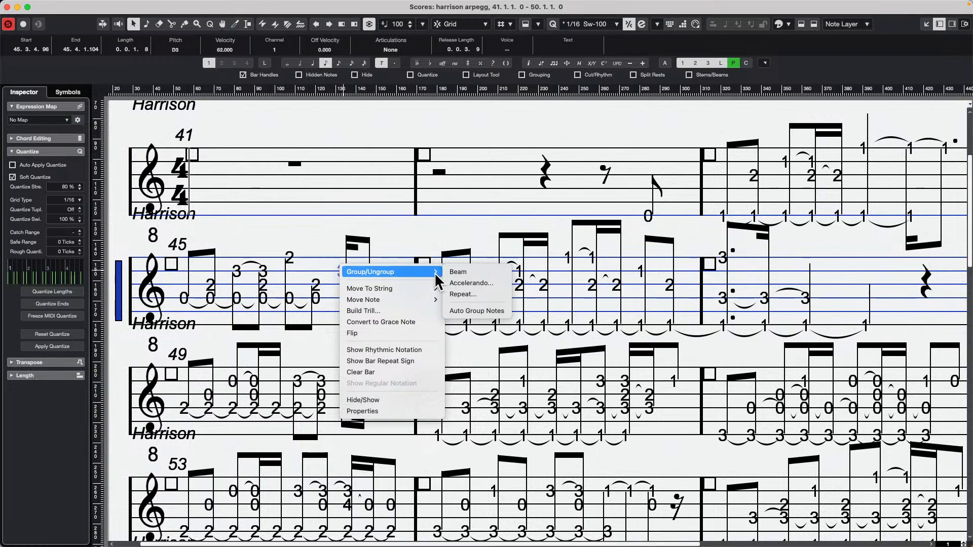
mouse_move(424, 289)
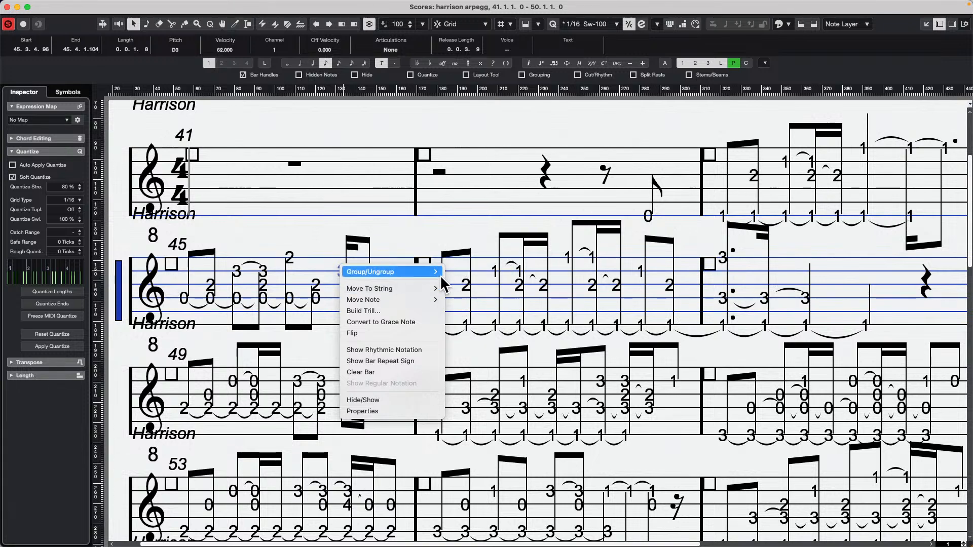
click(434, 226)
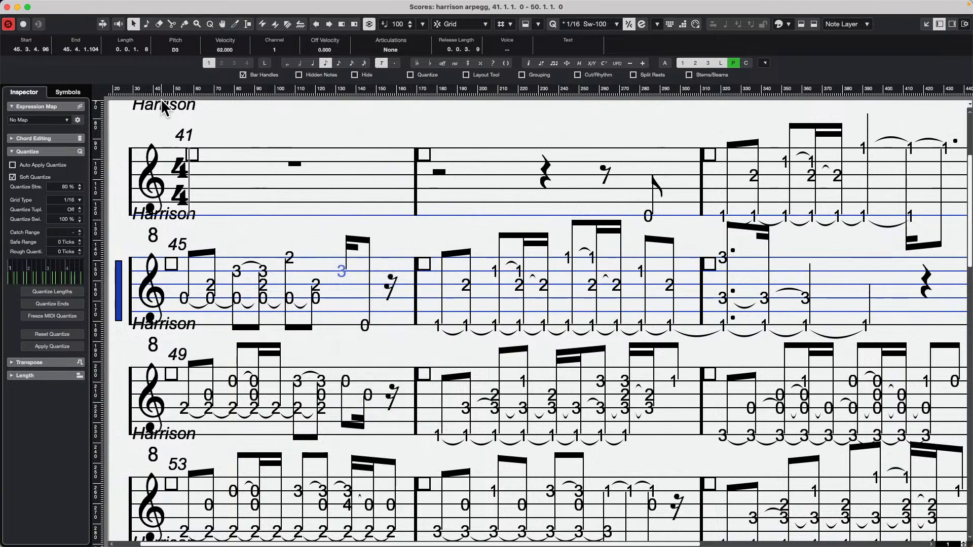
Turn off solo editing in the score and select the first Harrison staff at bar 41.
click(8, 24)
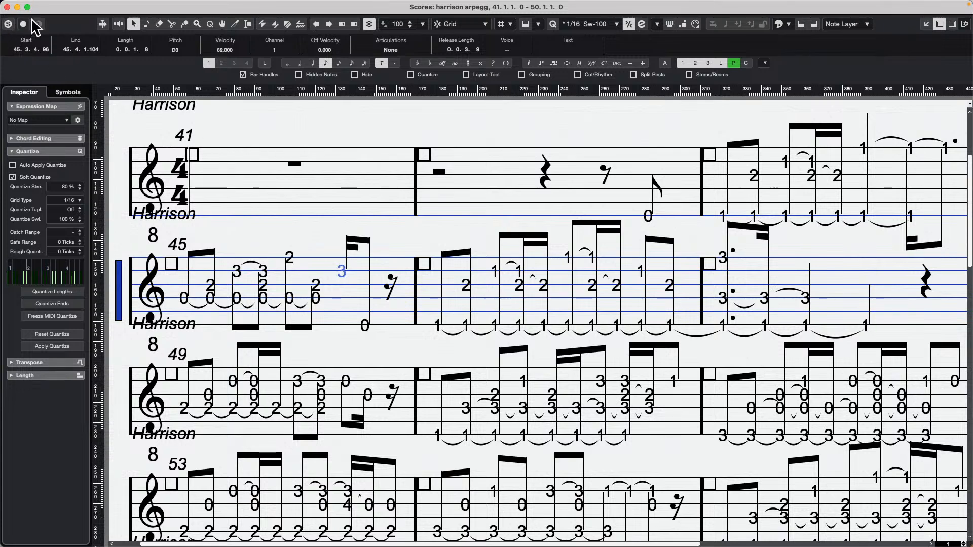
mouse_move(228, 0)
click(122, 175)
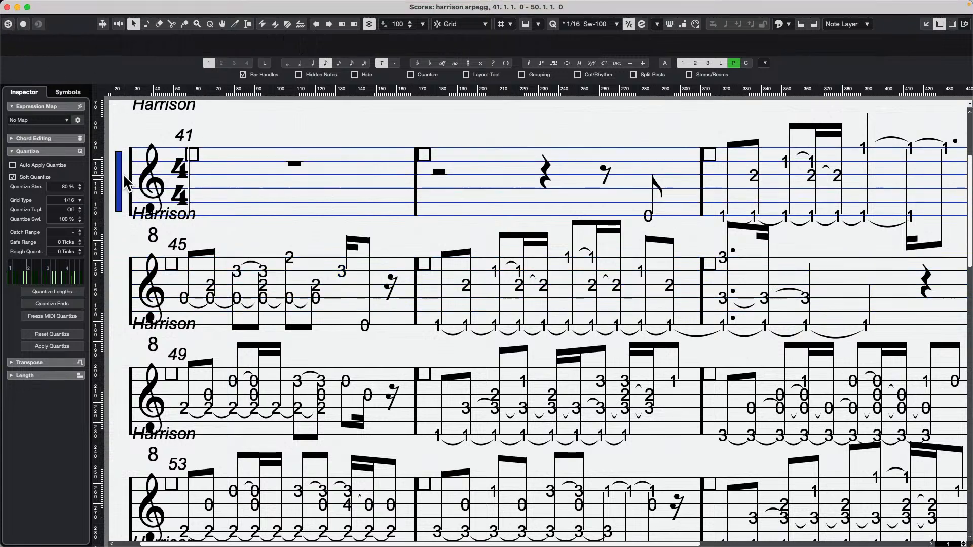
click(117, 186)
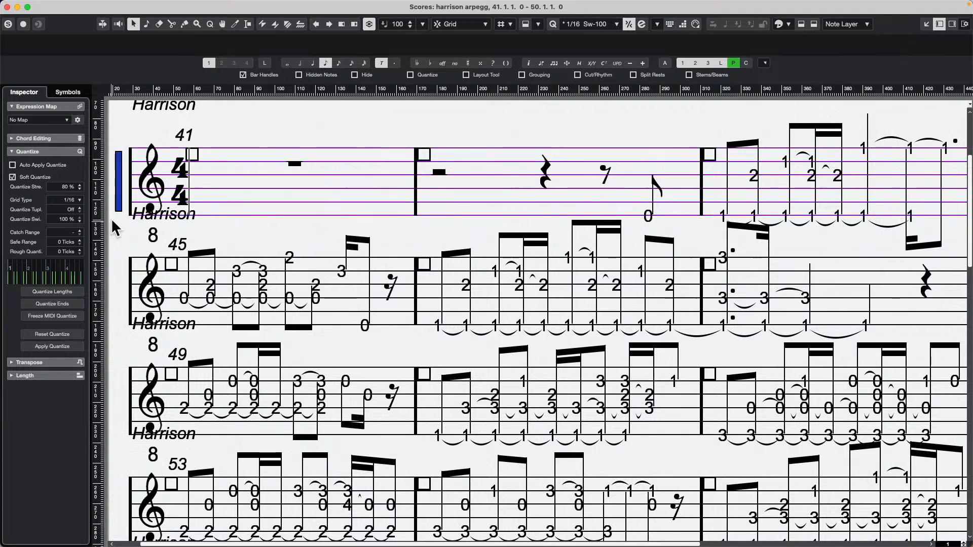
Reopen the Harrison staff's tablature settings, switch Tablature Mode off and back on, and apply.
double_click(119, 175)
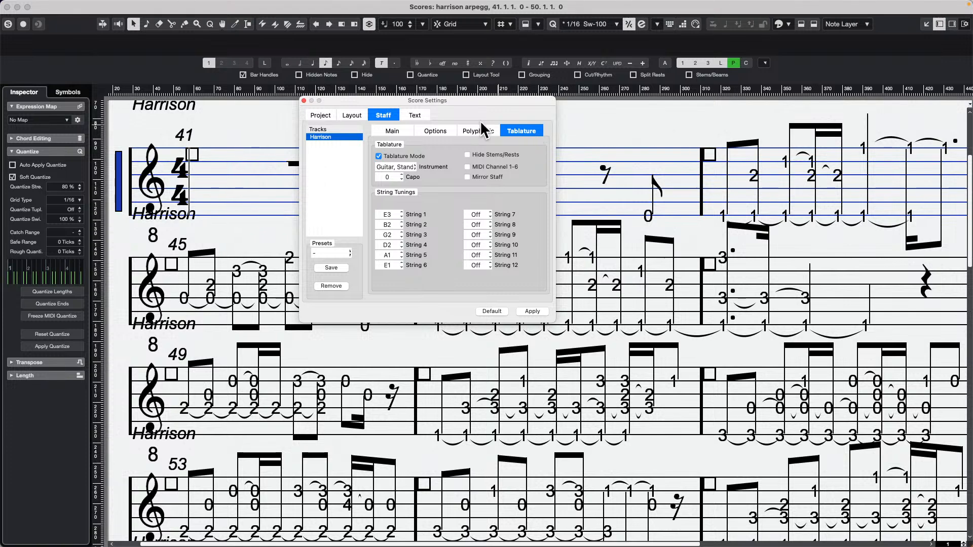
click(376, 112)
click(379, 154)
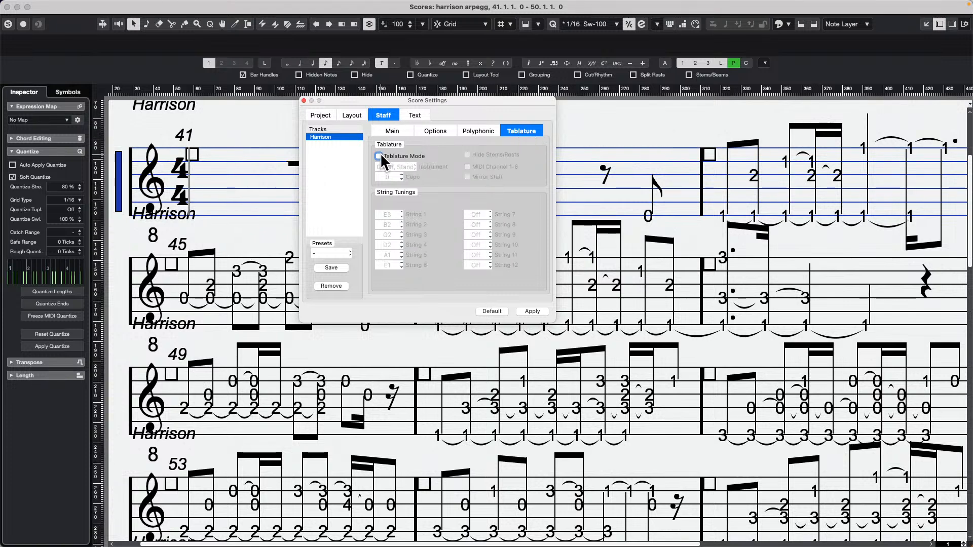
click(381, 153)
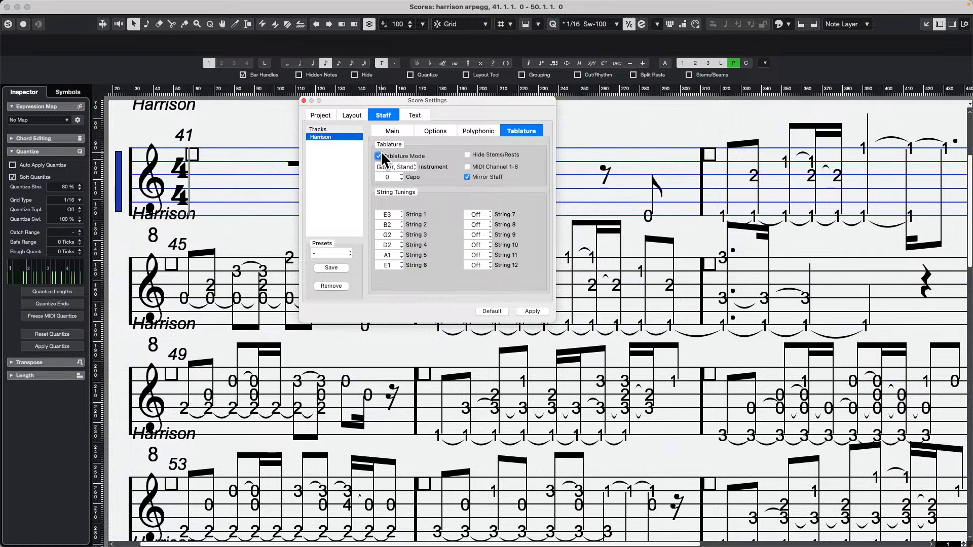
click(533, 308)
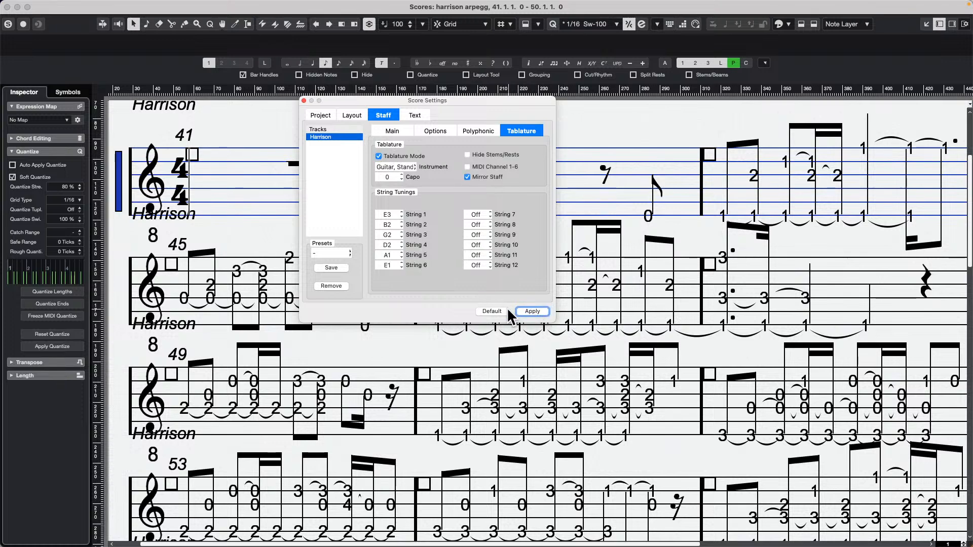
click(304, 101)
Look through the tablature page and close the score window to return to the project.
scroll(266, 182, down, 5)
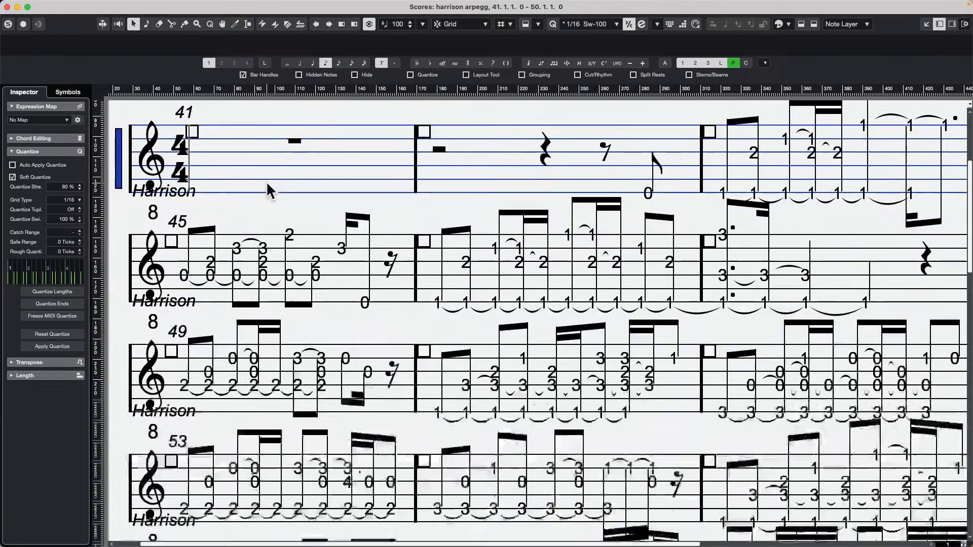
scroll(266, 181, down, 5)
scroll(266, 181, up, 10)
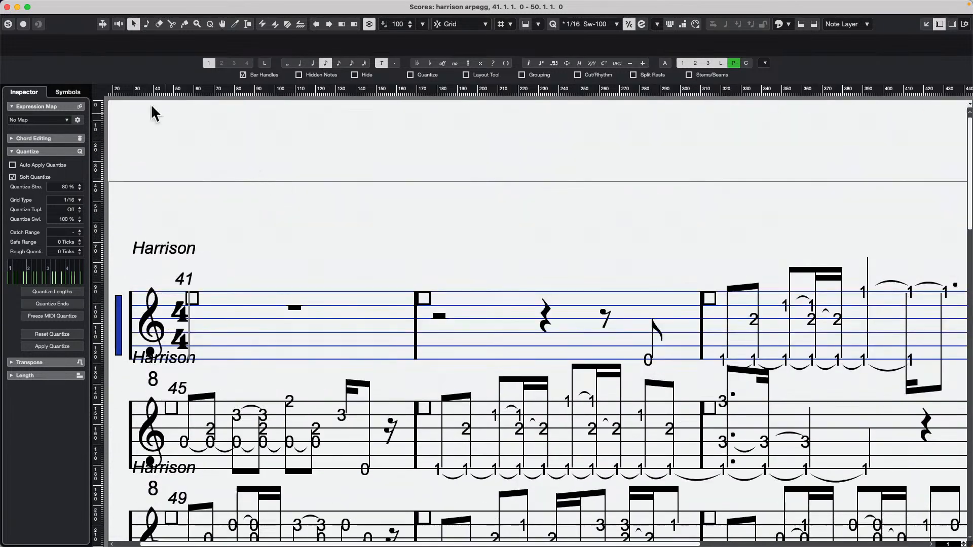
click(7, 7)
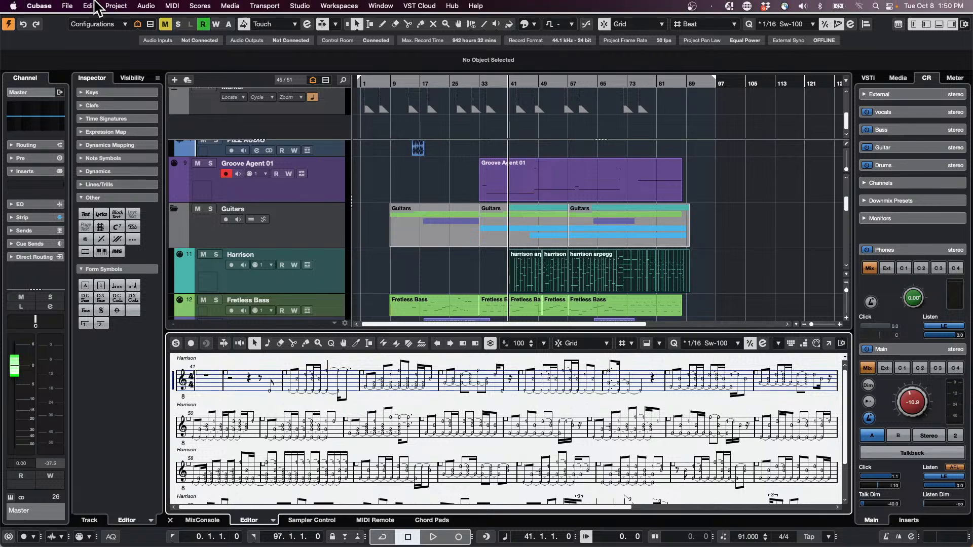
Open the October 8 2024 project from the recent projects and activate it.
click(71, 6)
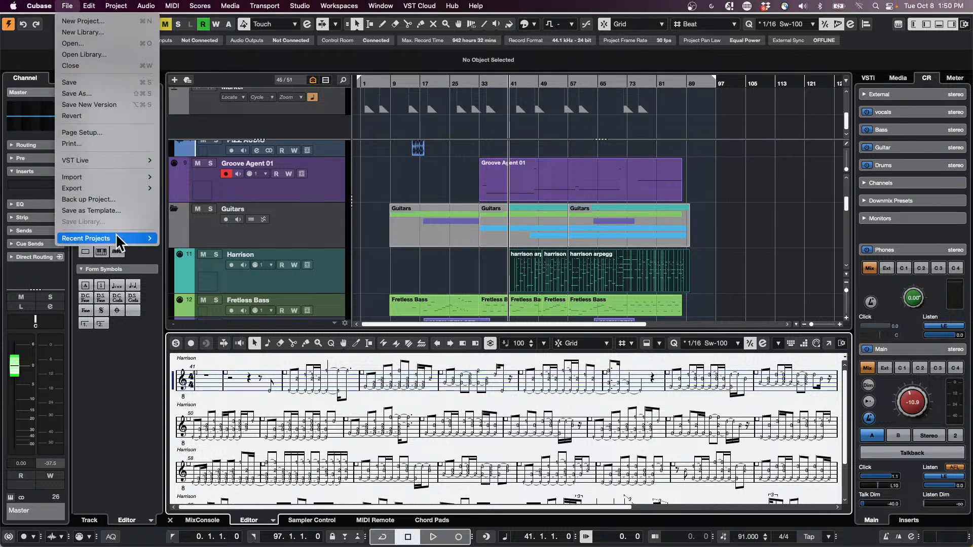
mouse_move(129, 238)
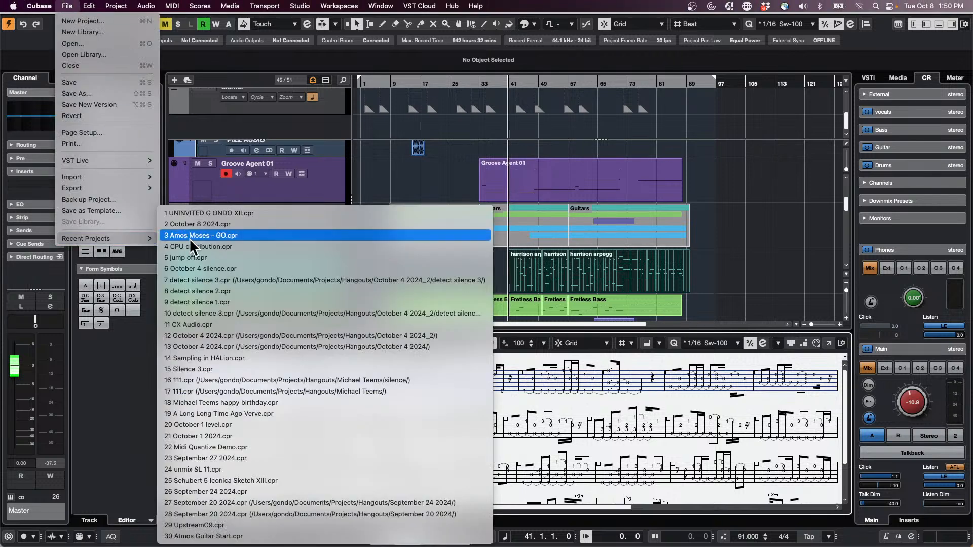
click(247, 226)
scroll(430, 243, up, 5)
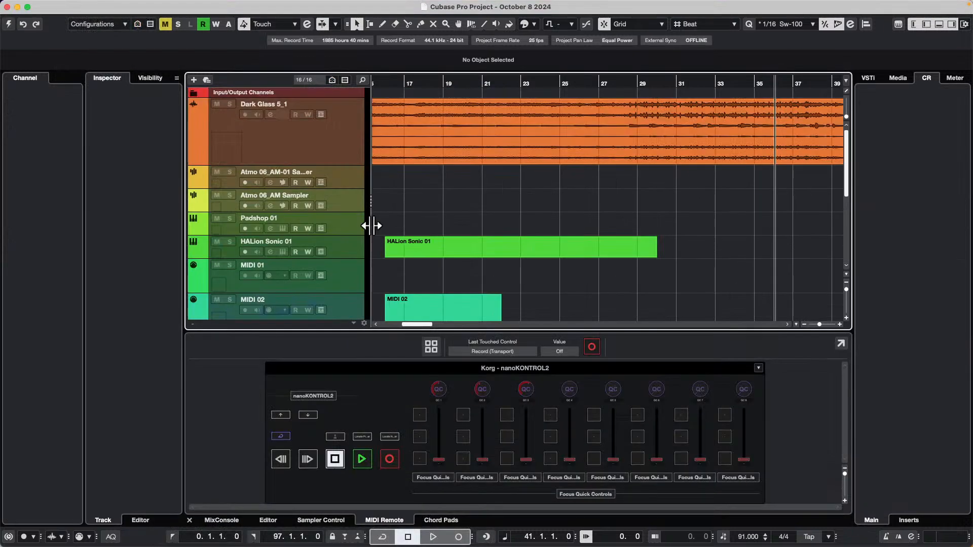
click(9, 25)
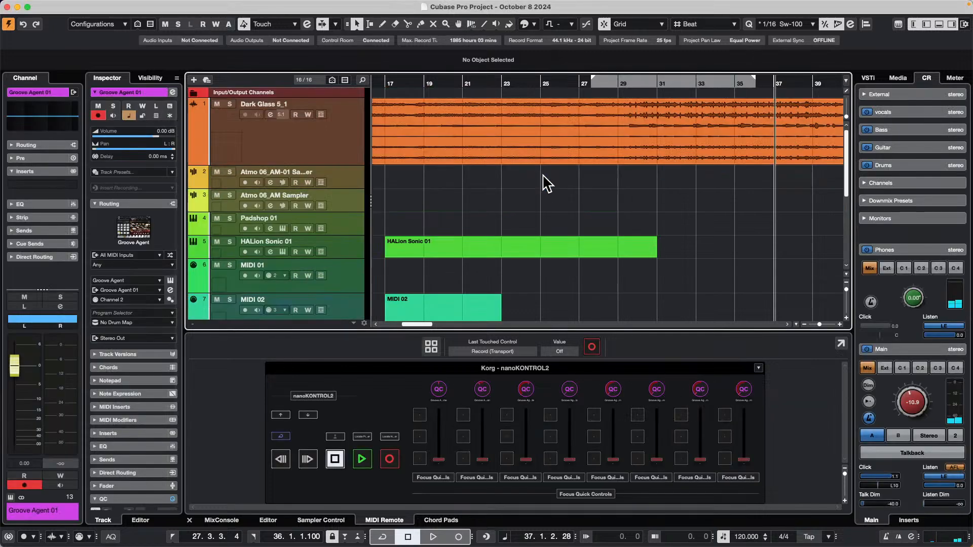
Enlarge the Dark Glass 5_1 track's height to show all six channels over the full length of its event.
click(517, 146)
drag(327, 165, 328, 265)
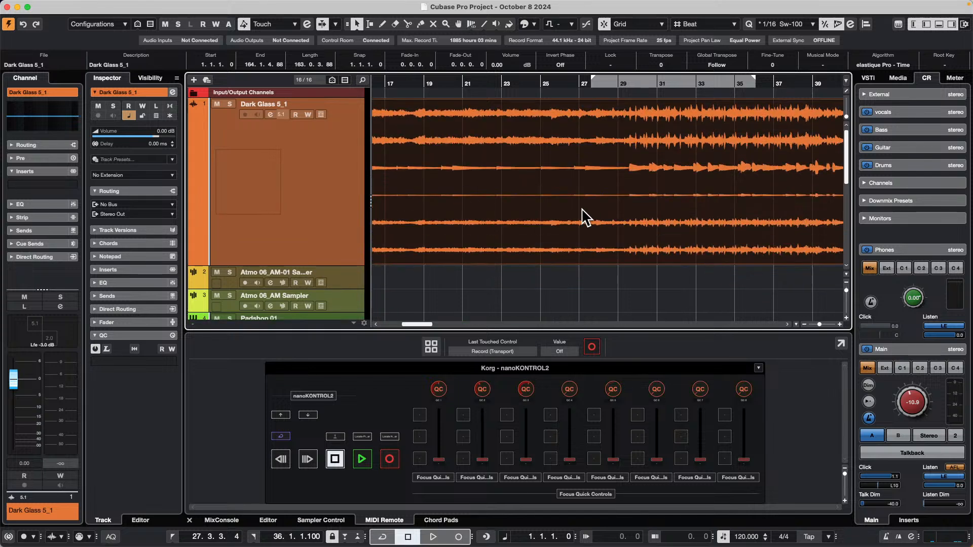
drag(419, 82, 411, 53)
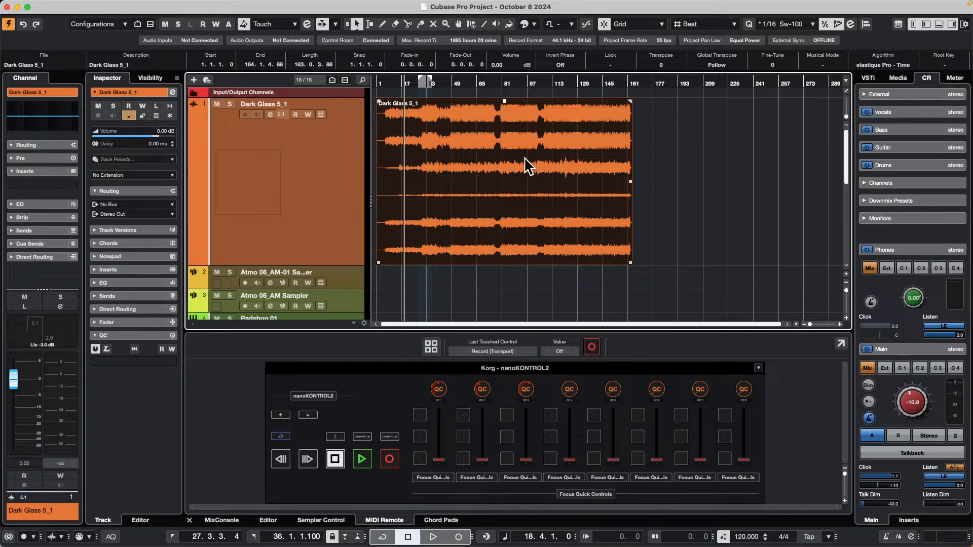
Move the project cursor to the start of the Dark Glass 5_1 event and leave the event selected.
click(745, 204)
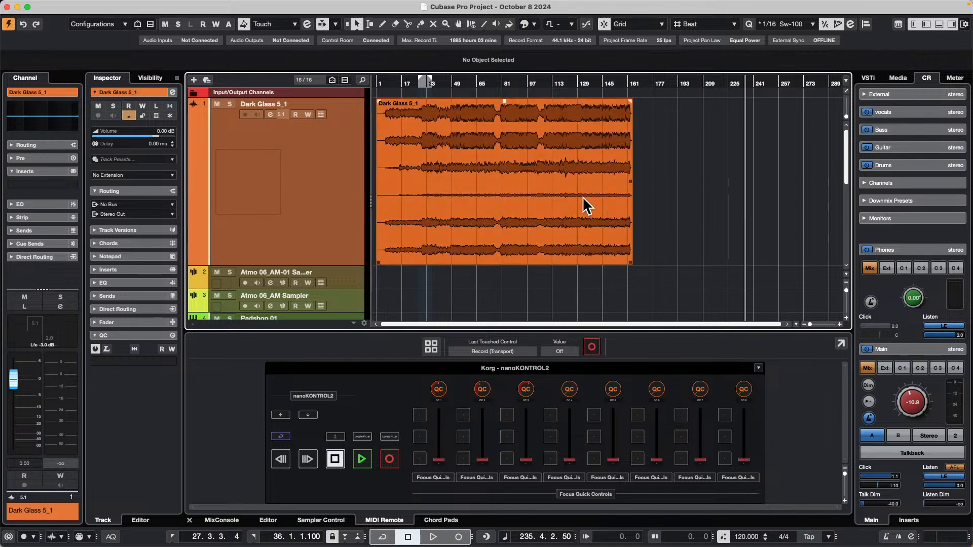
click(582, 198)
key(l)
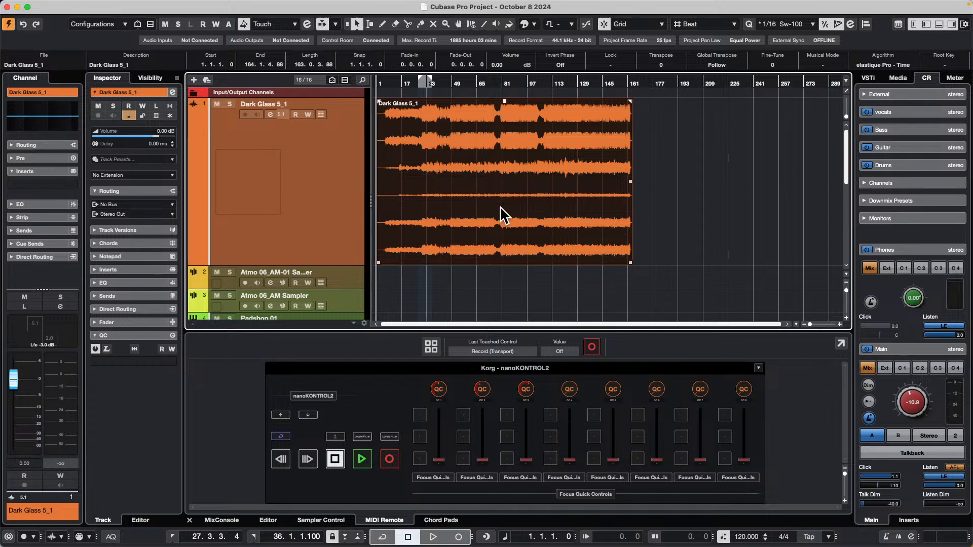
click(545, 286)
click(515, 145)
mouse_move(515, 144)
mouse_down()
mouse_move(673, 154)
mouse_move(508, 142)
mouse_up()
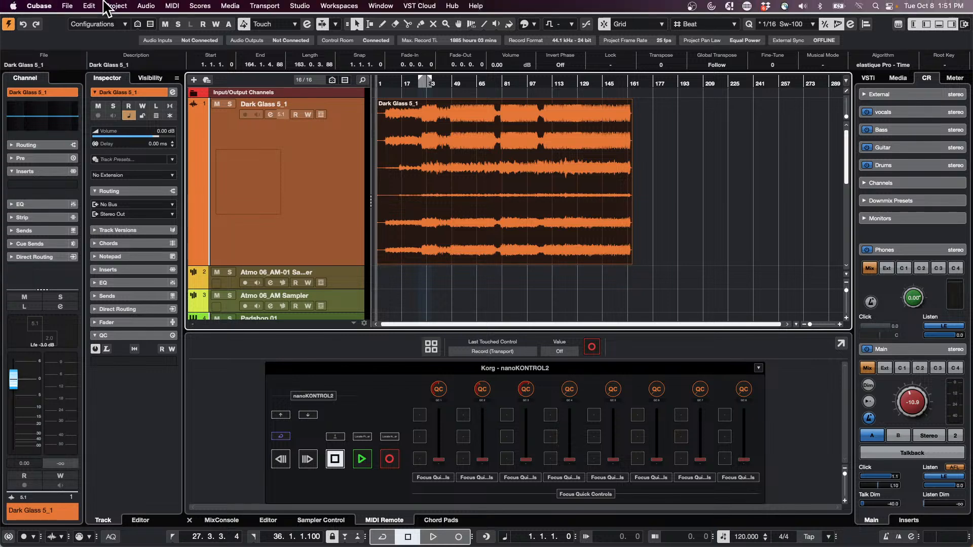
Create a new empty project and accept the suggested project folder location.
click(68, 6)
click(74, 21)
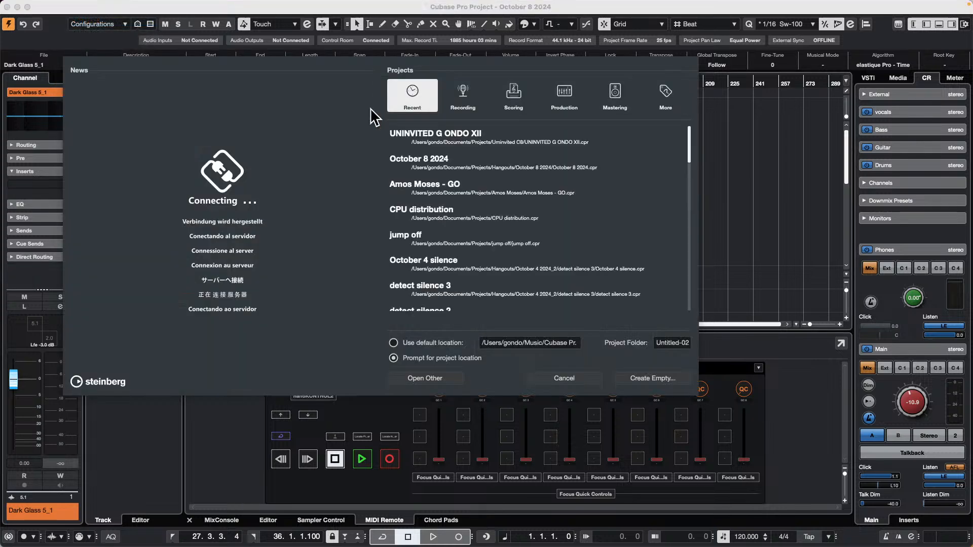
click(652, 378)
click(720, 338)
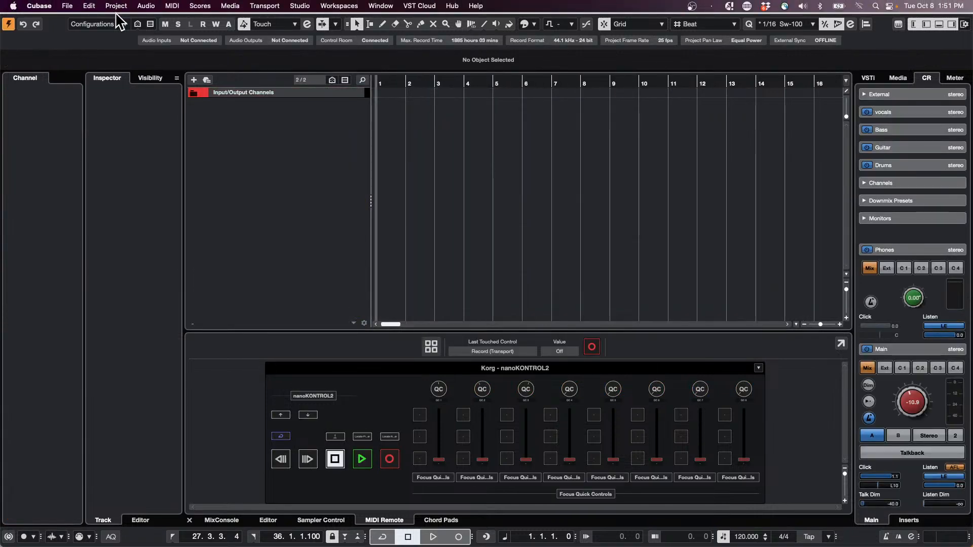
Enable Split Channels for imported audio files in the Editing-Audio preferences.
click(39, 6)
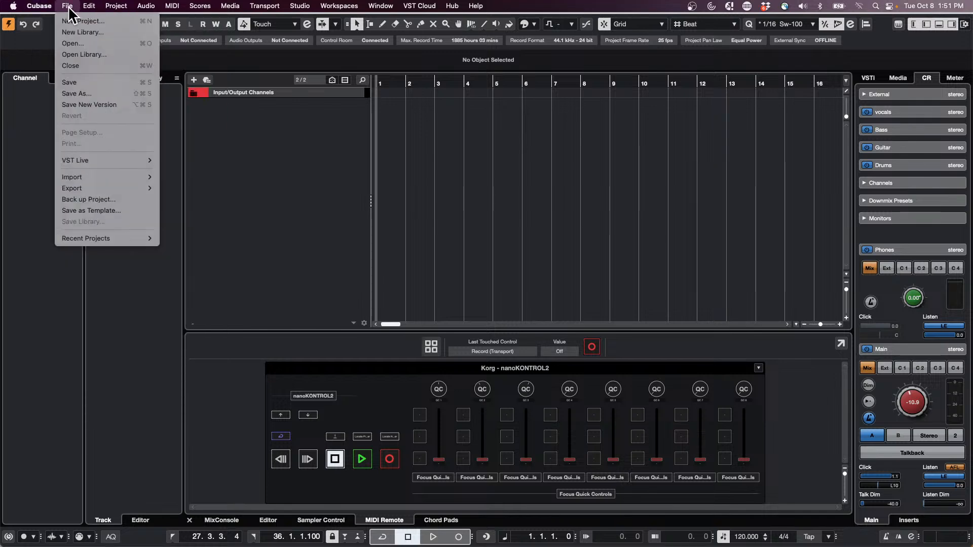
mouse_move(38, 6)
click(43, 38)
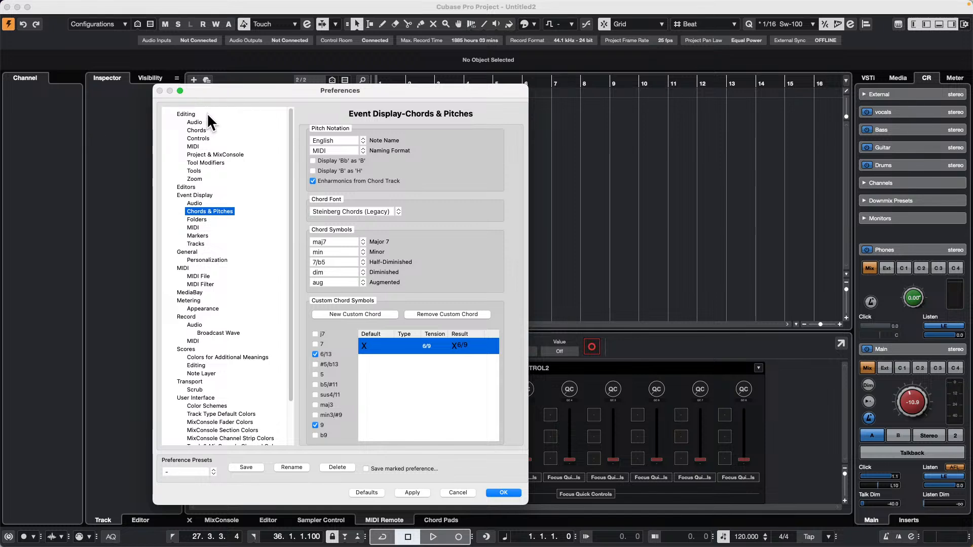
click(182, 114)
click(193, 123)
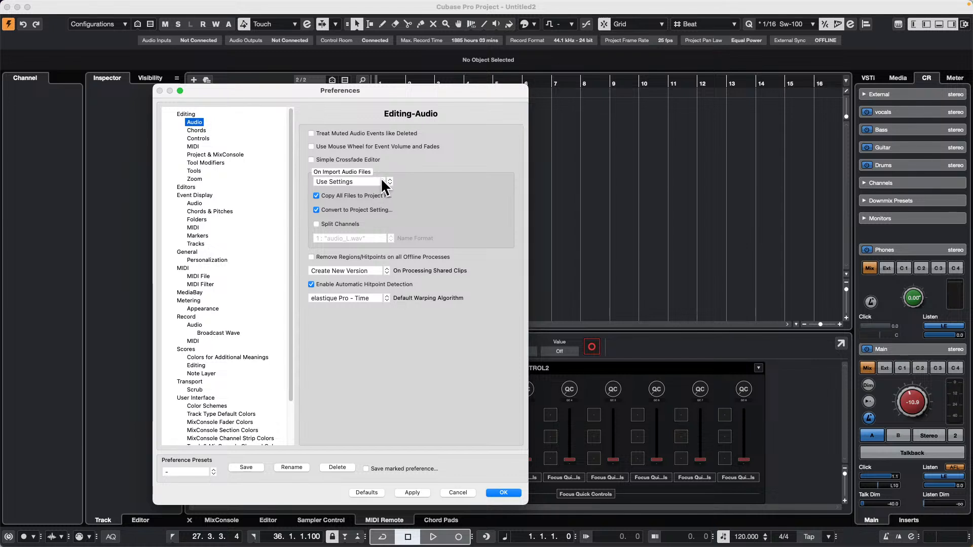
click(317, 224)
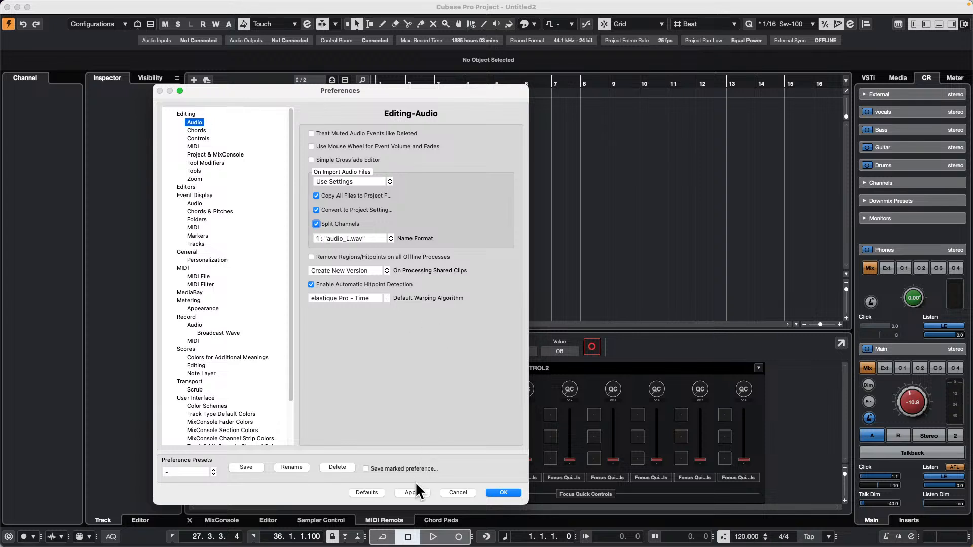
click(511, 492)
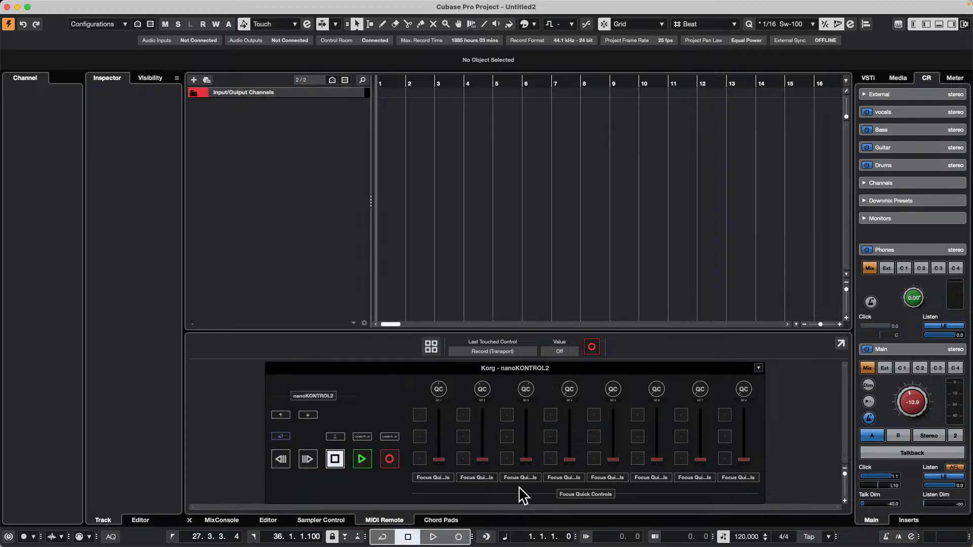
Start an audio file import and browse the WaveLab Audio files folder to the Dark Glass files.
click(67, 6)
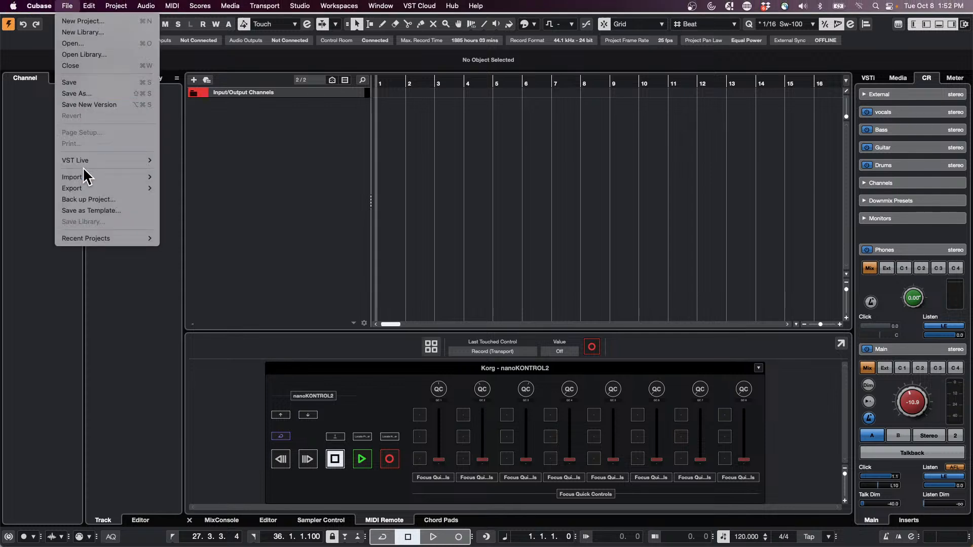
mouse_move(103, 180)
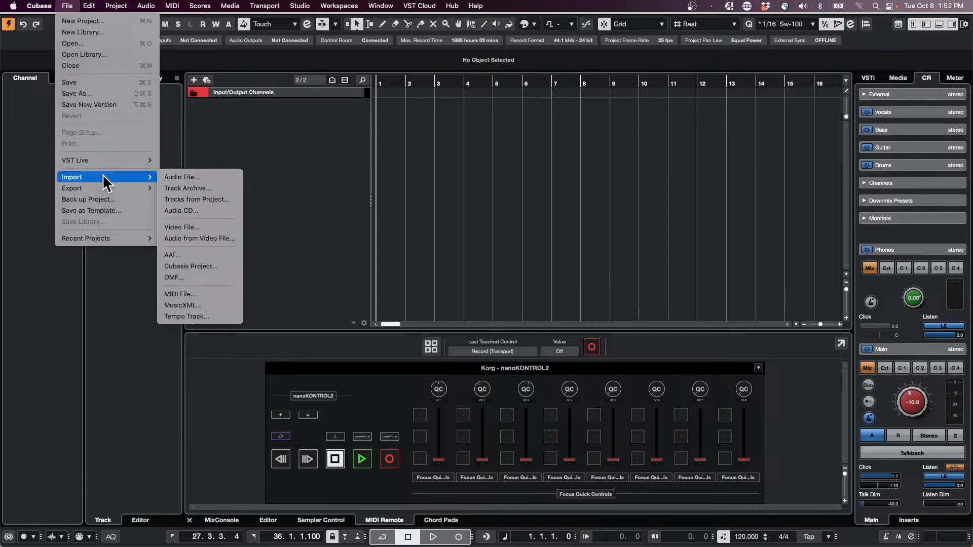
click(194, 177)
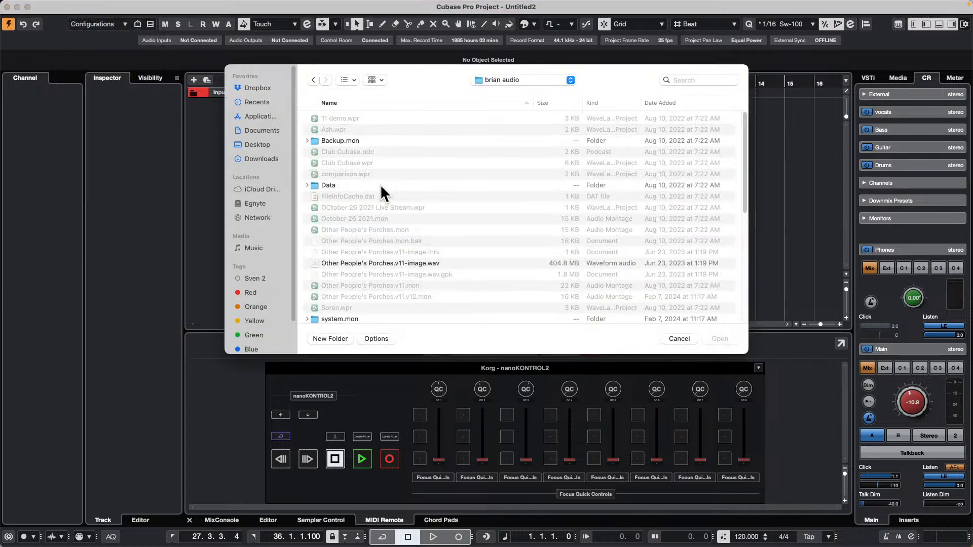
scroll(388, 200, down, 15)
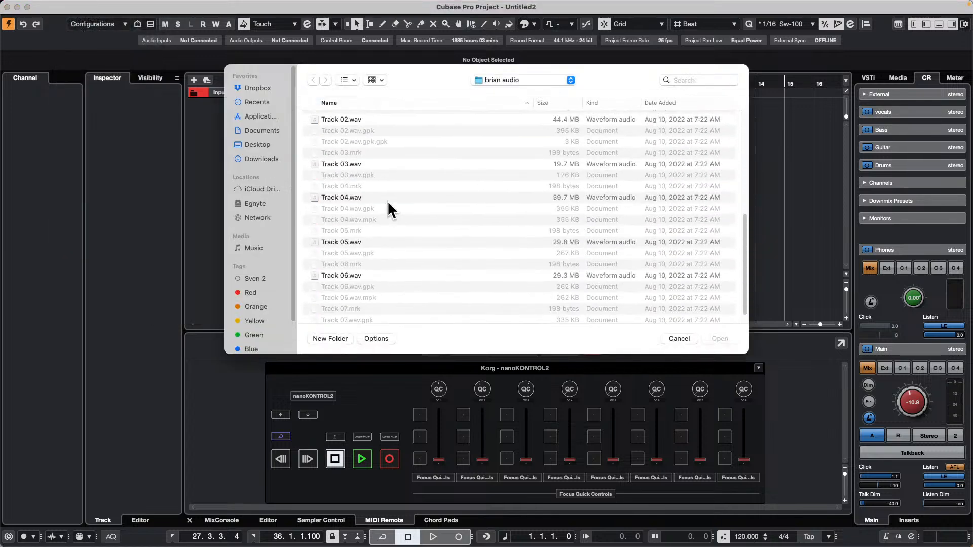
scroll(387, 200, up, 15)
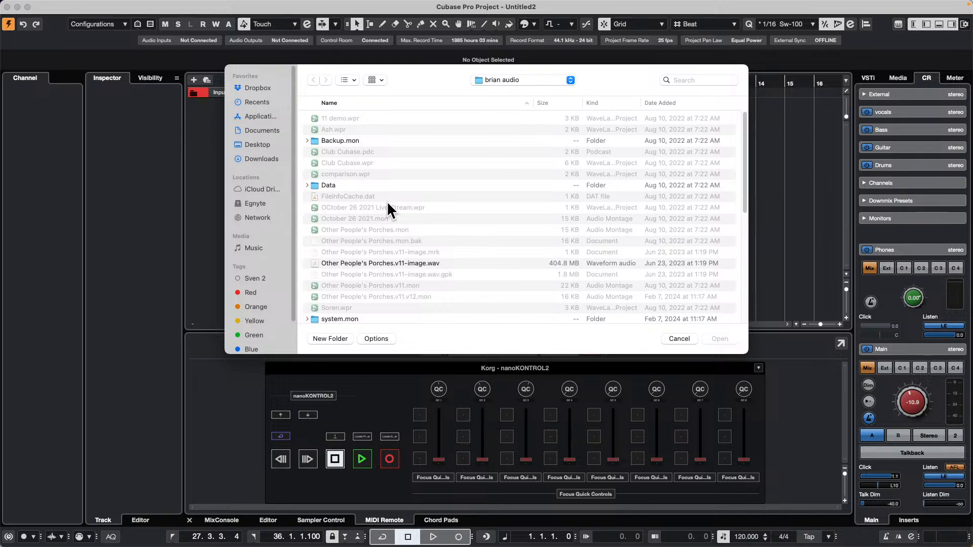
click(497, 81)
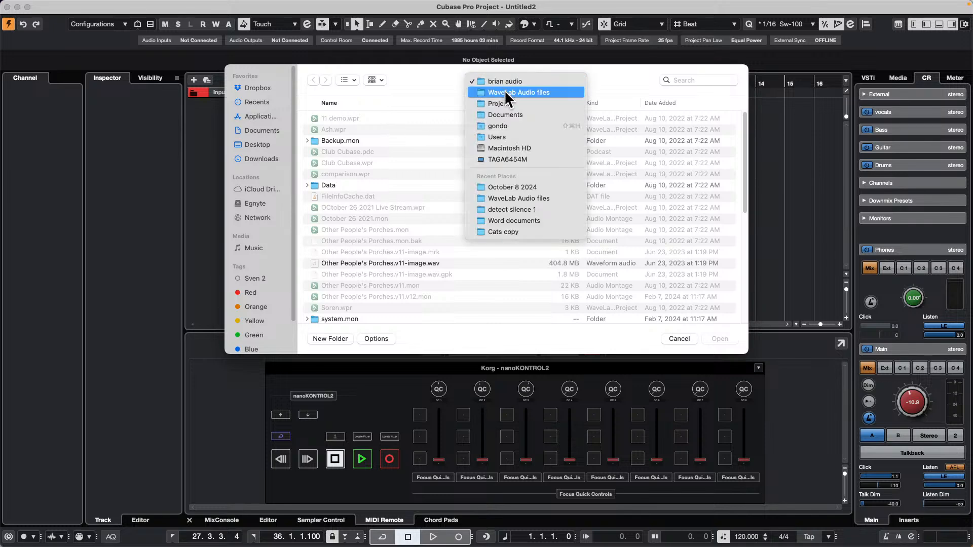
click(502, 91)
scroll(424, 200, down, 15)
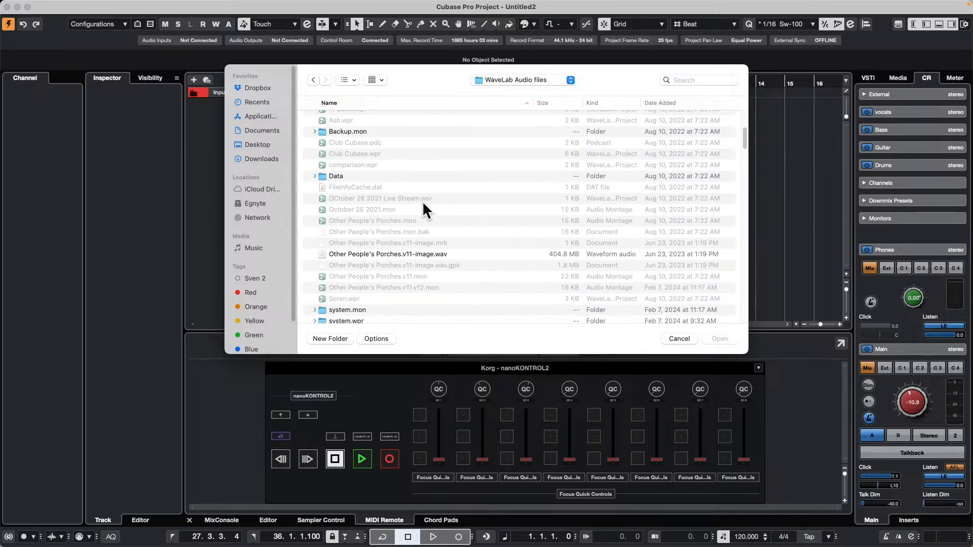
scroll(422, 201, down, 10)
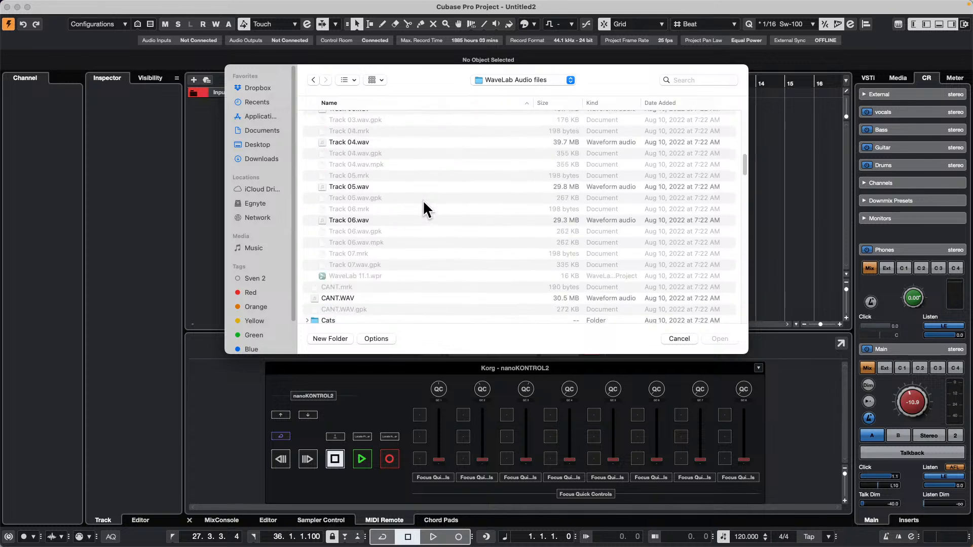
scroll(423, 201, down, 15)
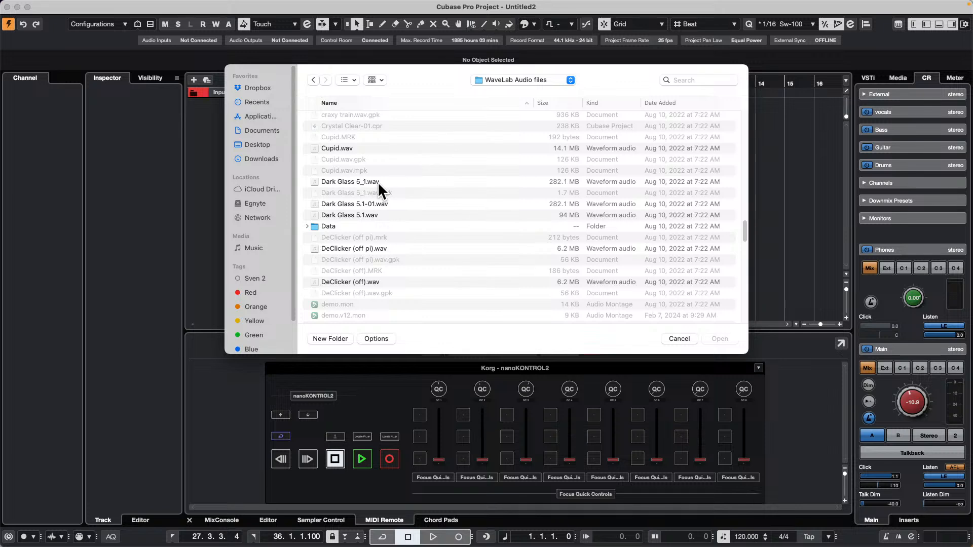
Import Dark Glass 5_1.wav with its split channels inserted on different tracks.
drag(397, 69, 635, 183)
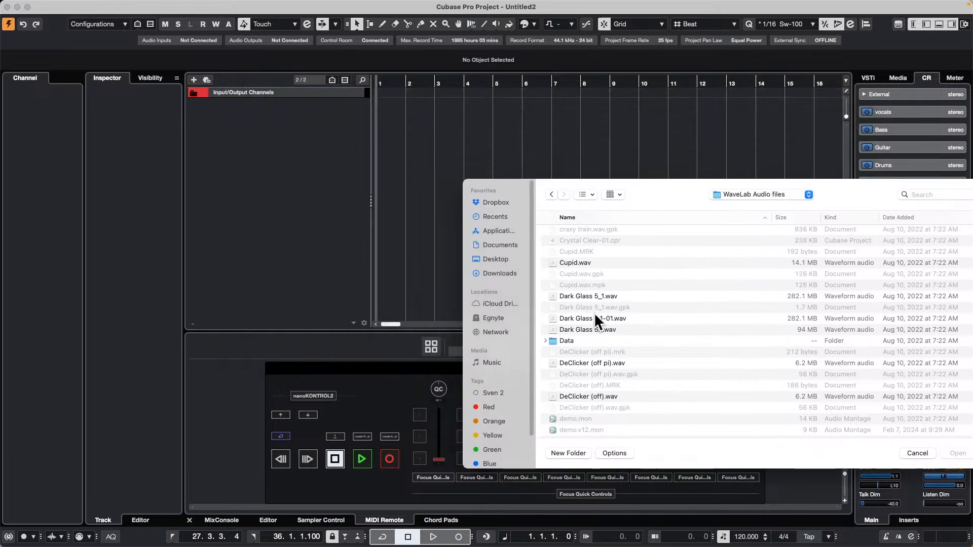
click(597, 295)
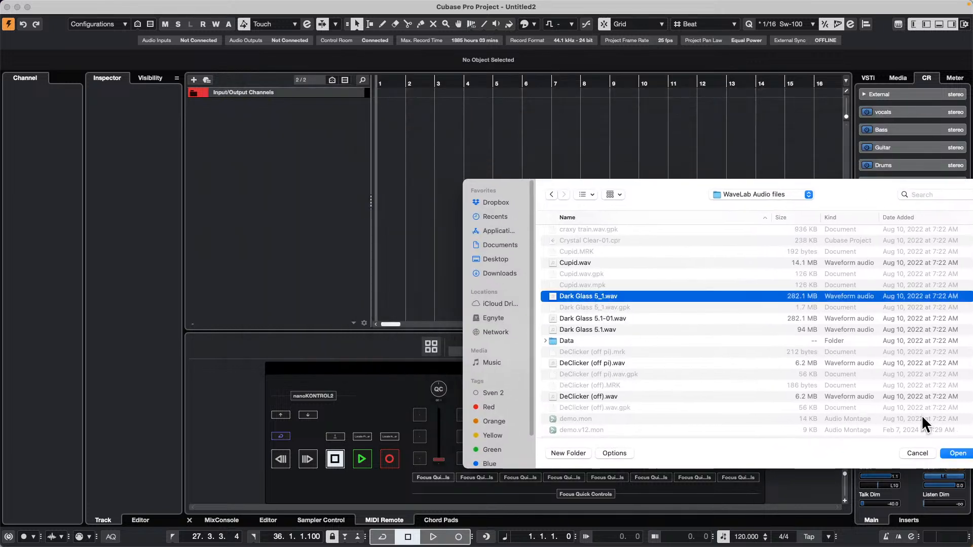
click(957, 453)
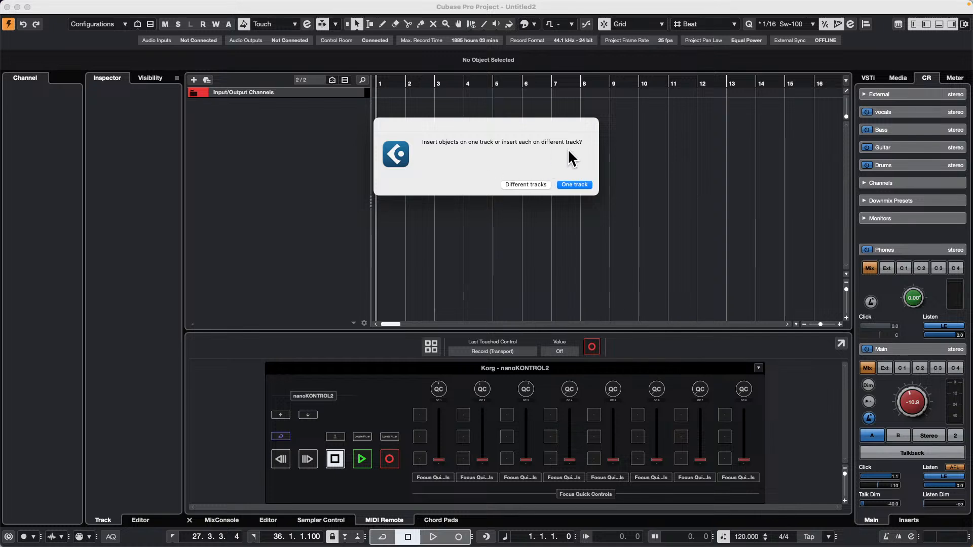
click(525, 184)
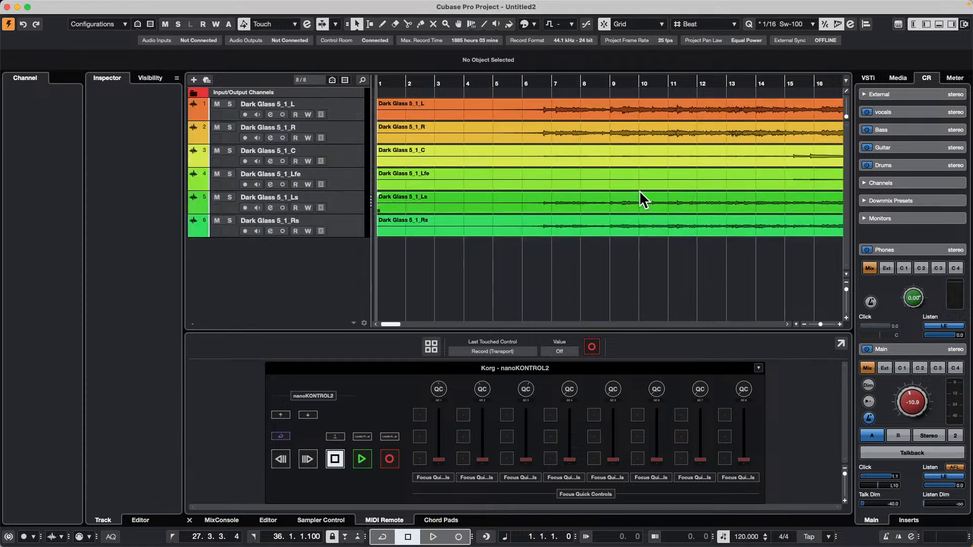
Examine the full length of the split channel events, selecting the center and Lfe events in turn.
drag(460, 87, 458, 49)
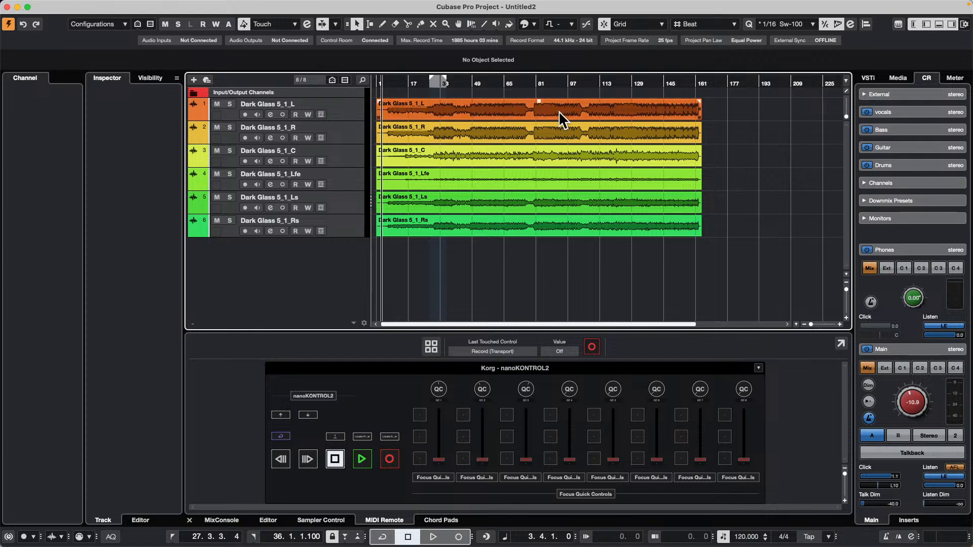
mouse_move(531, 124)
mouse_down()
mouse_move(534, 111)
mouse_move(523, 123)
mouse_move(554, 126)
mouse_move(512, 126)
mouse_up()
click(491, 157)
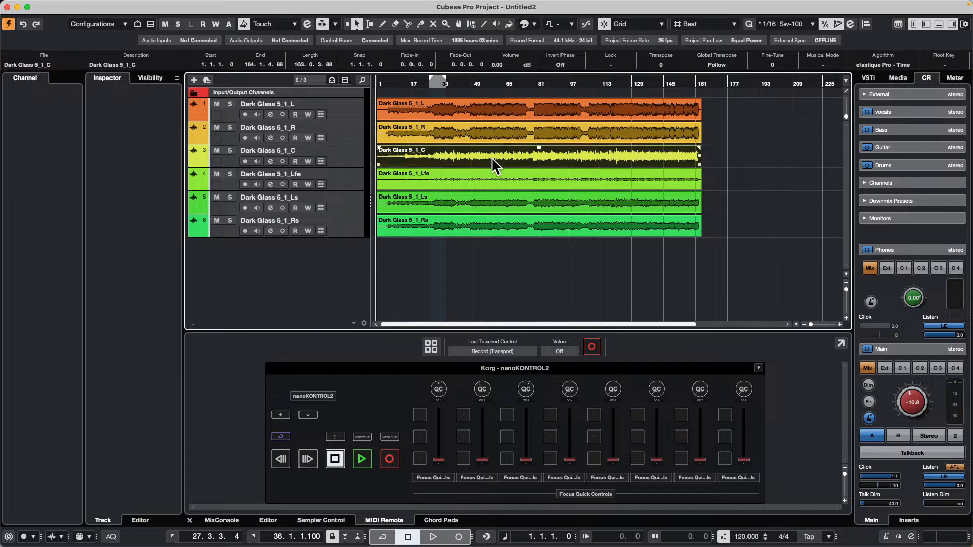
mouse_move(452, 173)
mouse_down()
mouse_move(464, 179)
mouse_move(448, 181)
mouse_up()
Disable Split Channels for imported audio files in the Editing-Audio preferences.
mouse_move(76, 5)
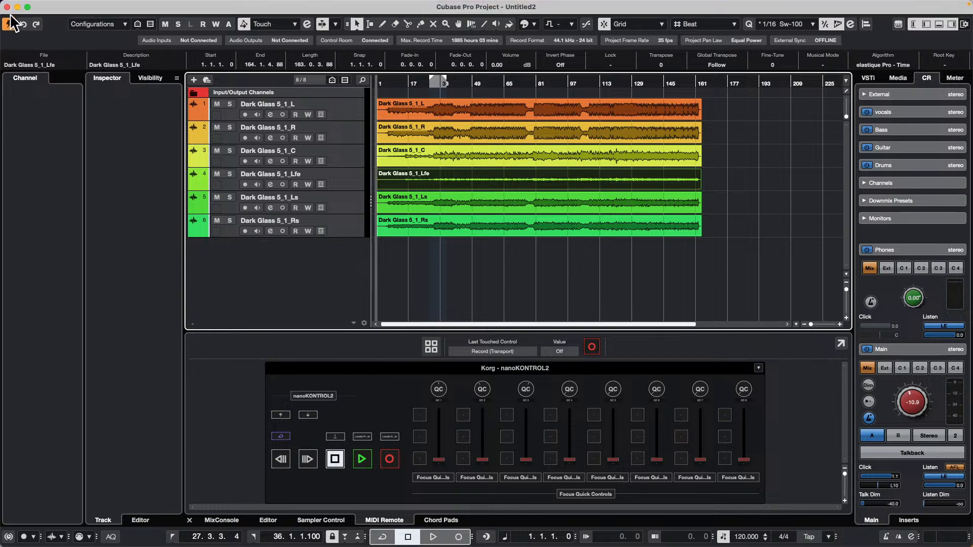
mouse_move(33, 4)
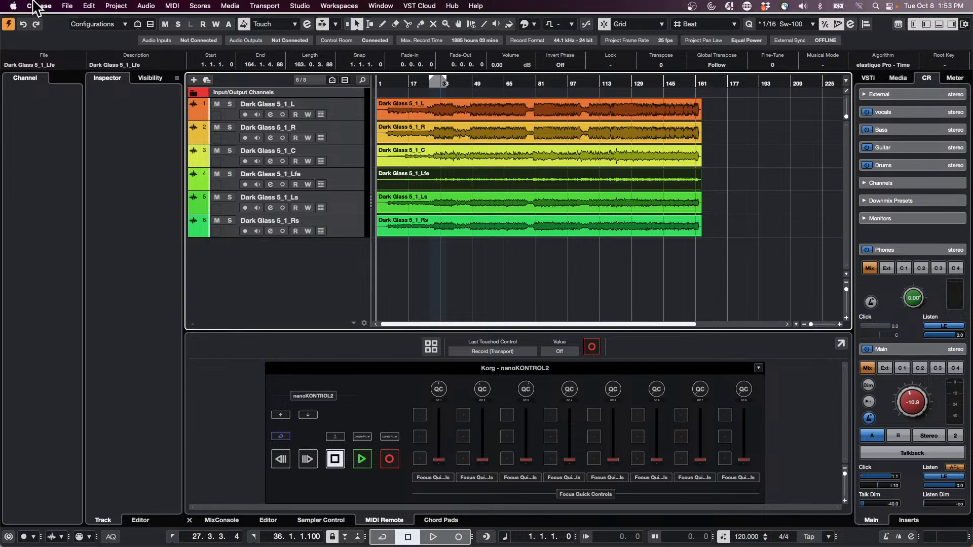
click(66, 6)
mouse_move(44, 11)
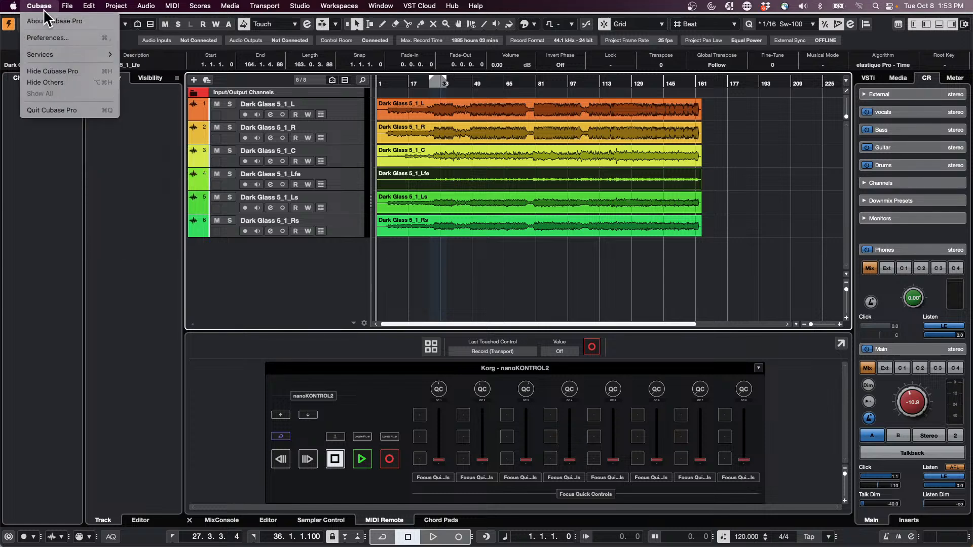
click(51, 38)
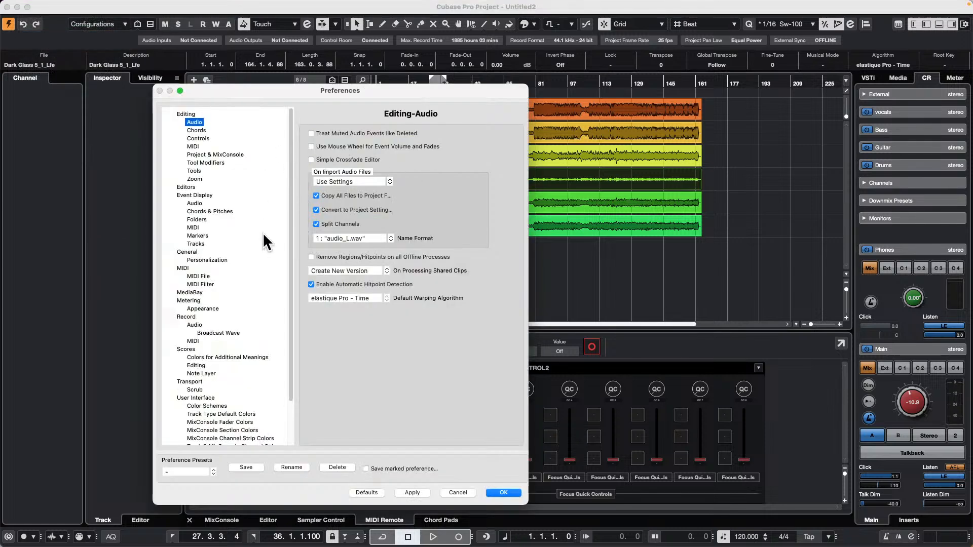
click(186, 115)
click(196, 122)
click(316, 224)
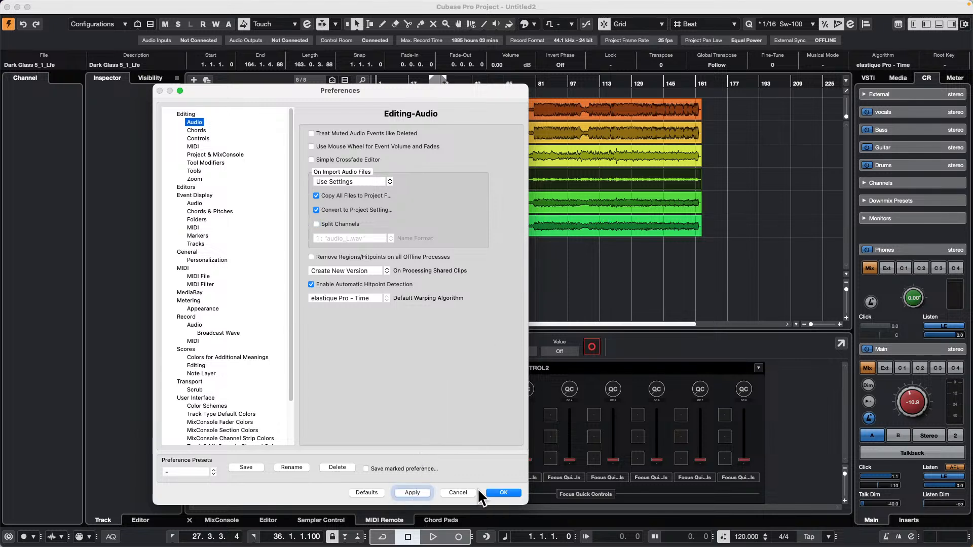
click(510, 493)
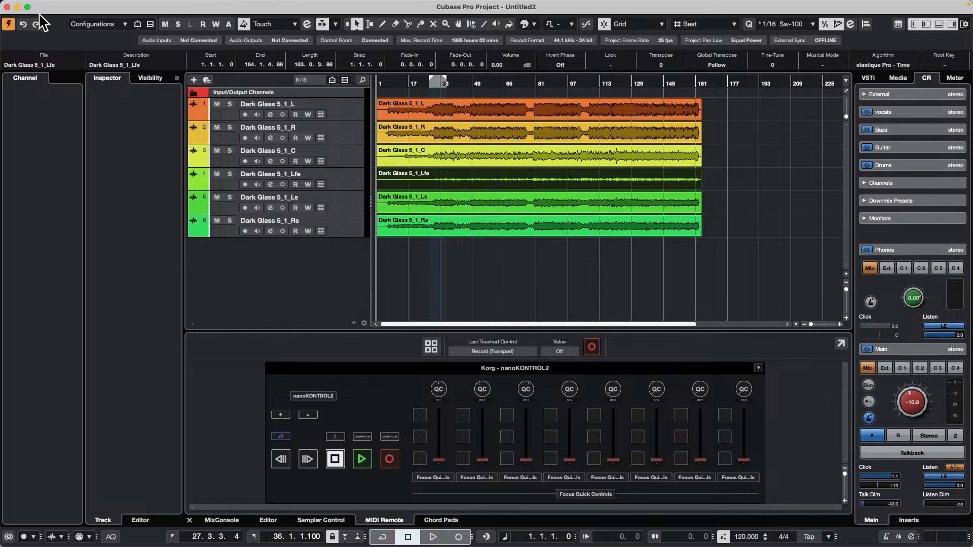
Close the Untitled2 project without saving it.
click(7, 8)
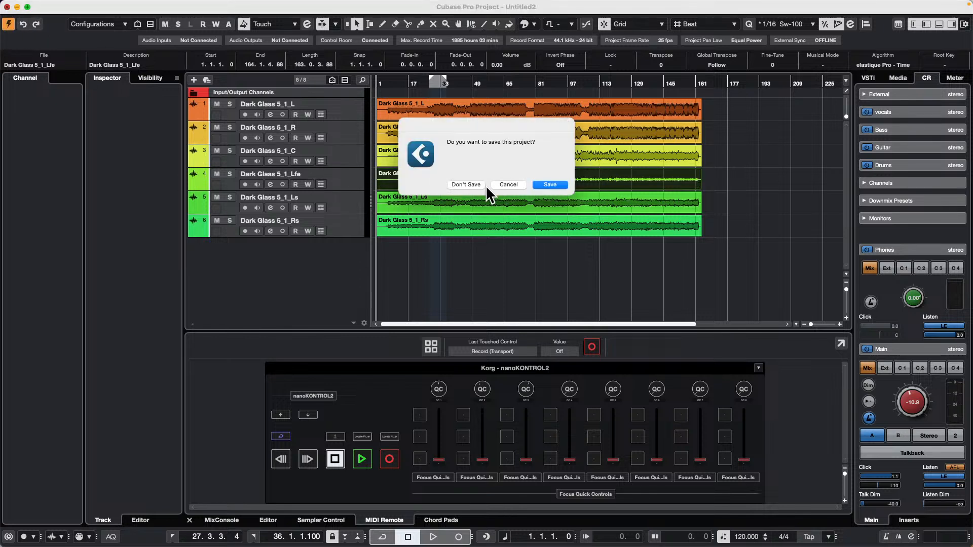
click(471, 184)
click(586, 184)
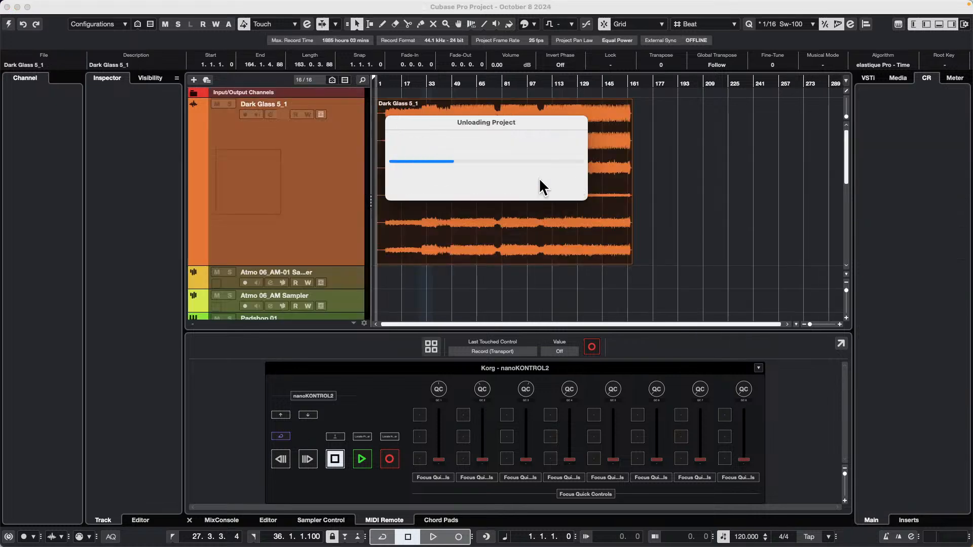
Create and activate a new empty project.
click(67, 6)
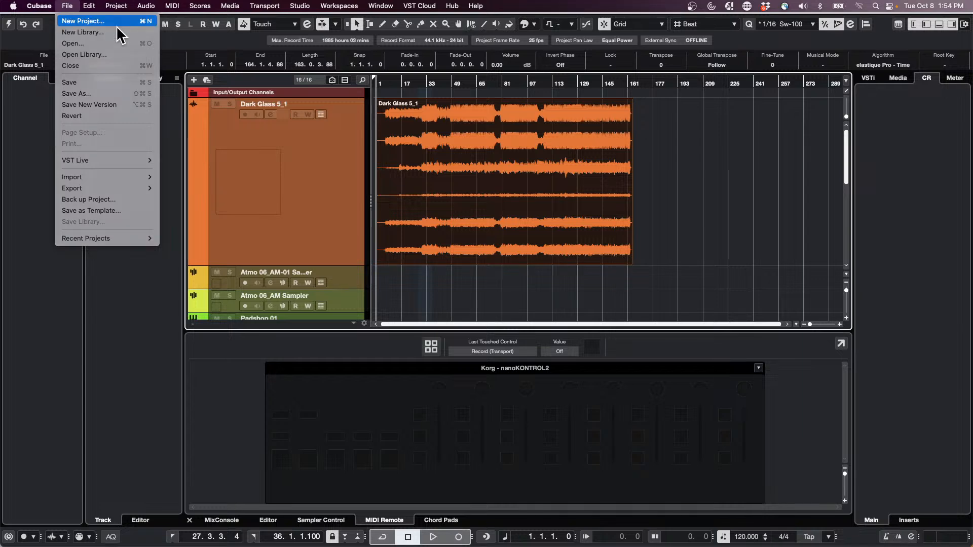
click(103, 23)
click(658, 383)
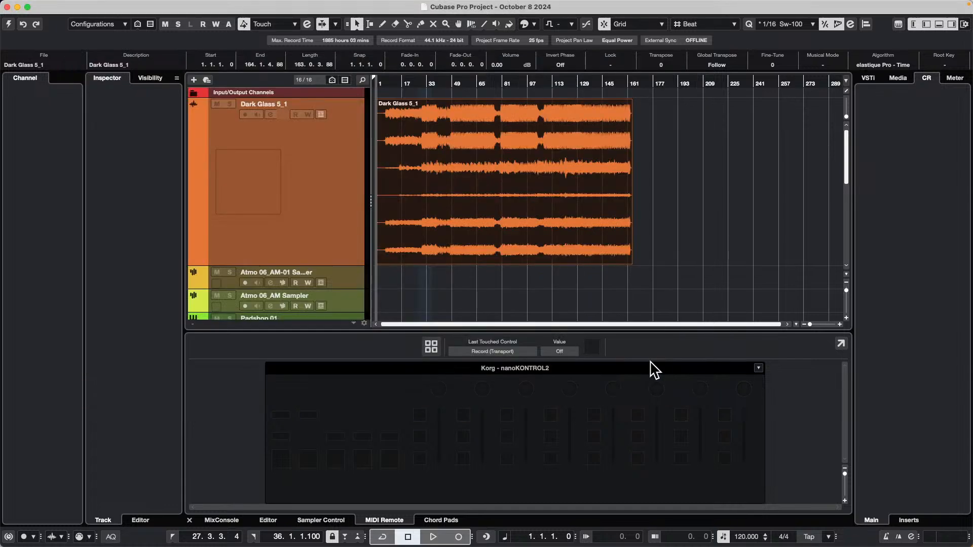
click(720, 338)
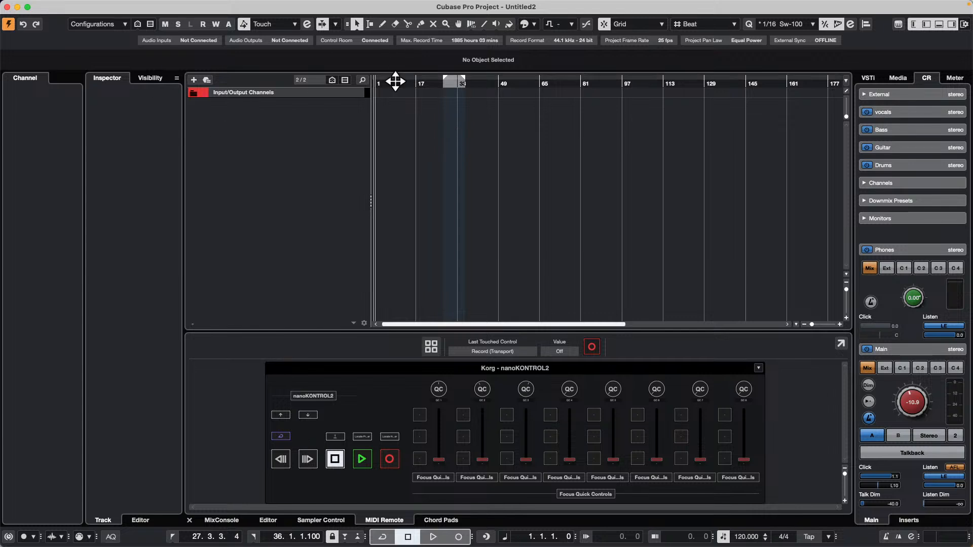
Browse Loops & Samples to the Night Call Synthwave library and filter its samples by the Beats subcategory.
drag(396, 81, 294, 77)
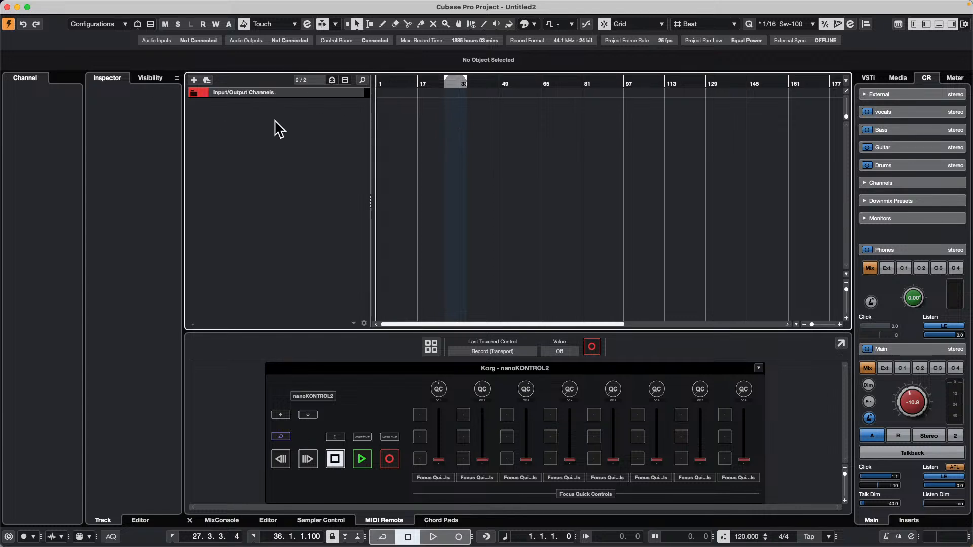
click(905, 81)
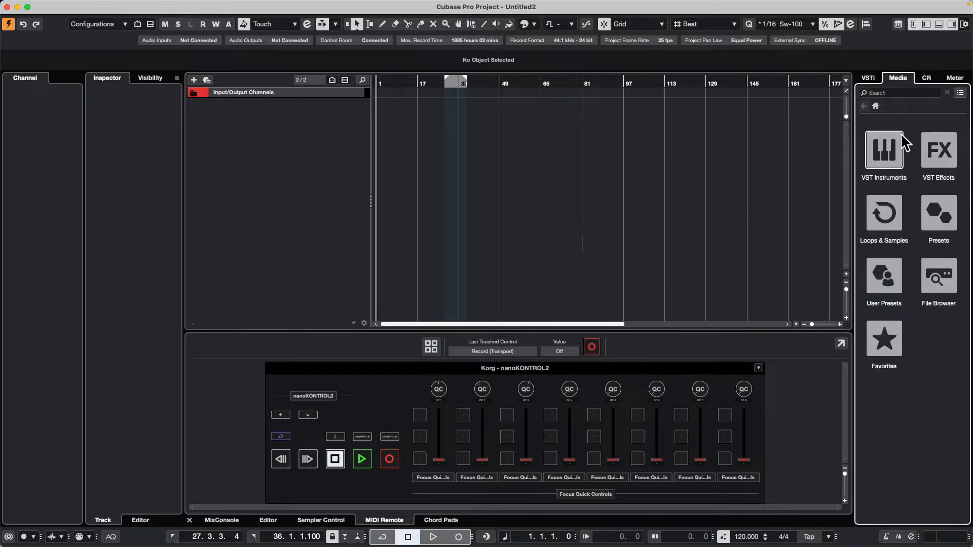
click(885, 216)
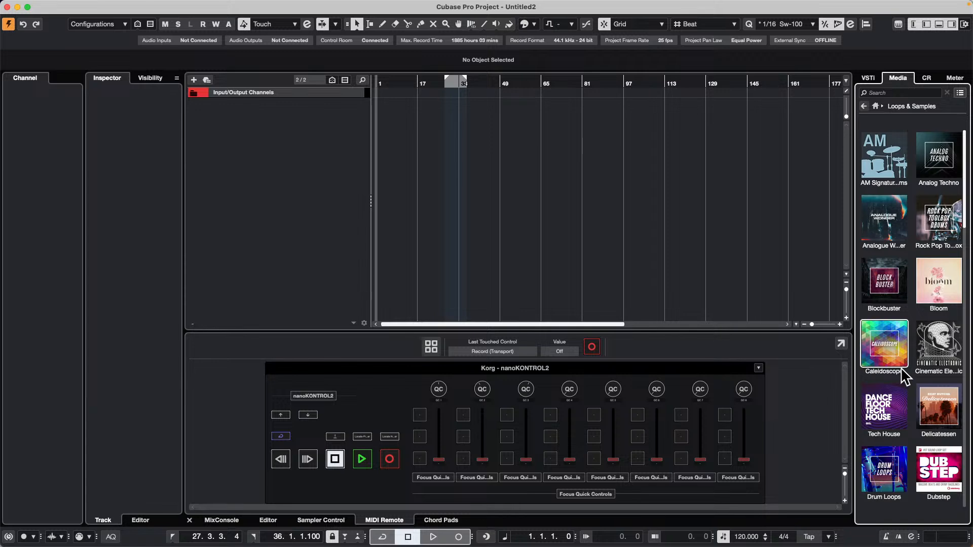
scroll(895, 371, down, 5)
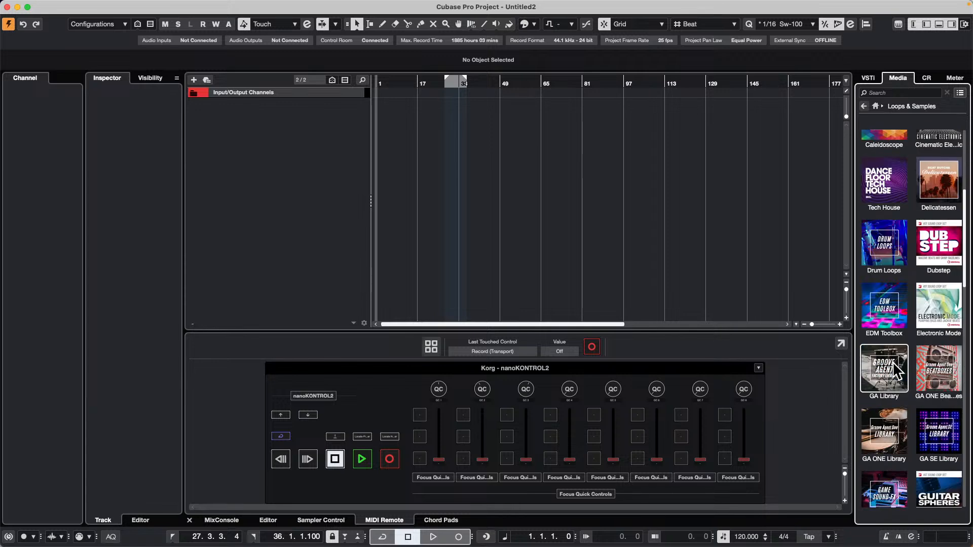
scroll(895, 372, down, 7)
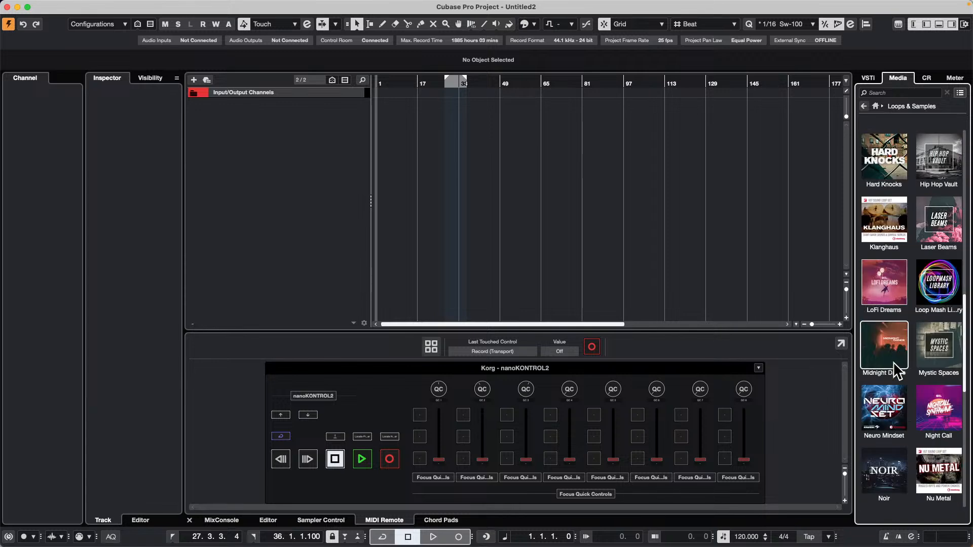
click(947, 415)
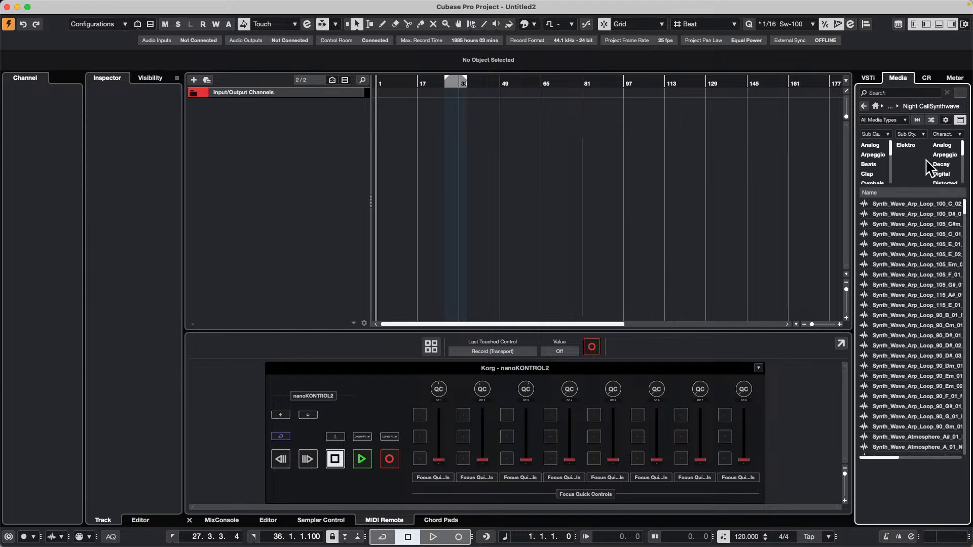
click(869, 164)
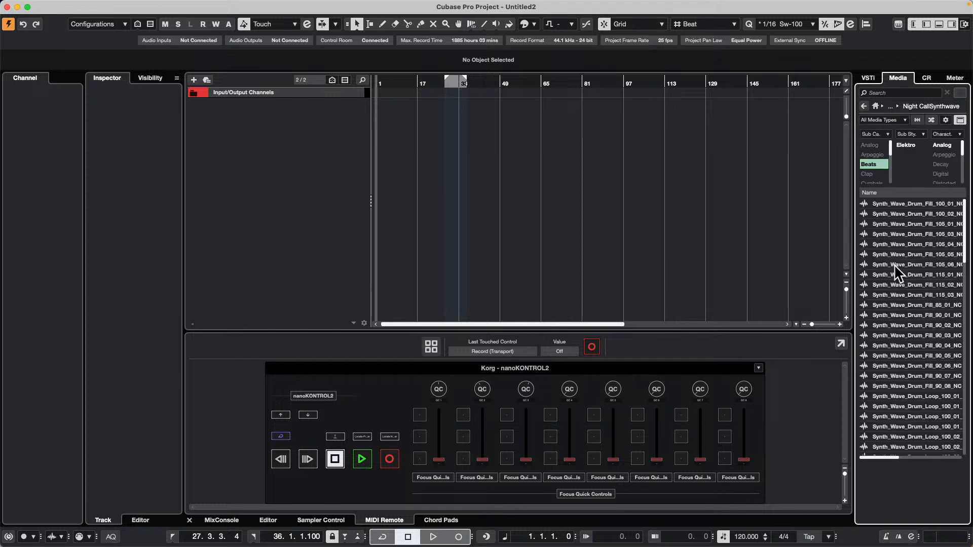
Preview several drum fills and loops, and add Synth_Wave_Drum_Loop_90_07_Full_NC on a new audio track at bar 1.
click(899, 274)
click(904, 350)
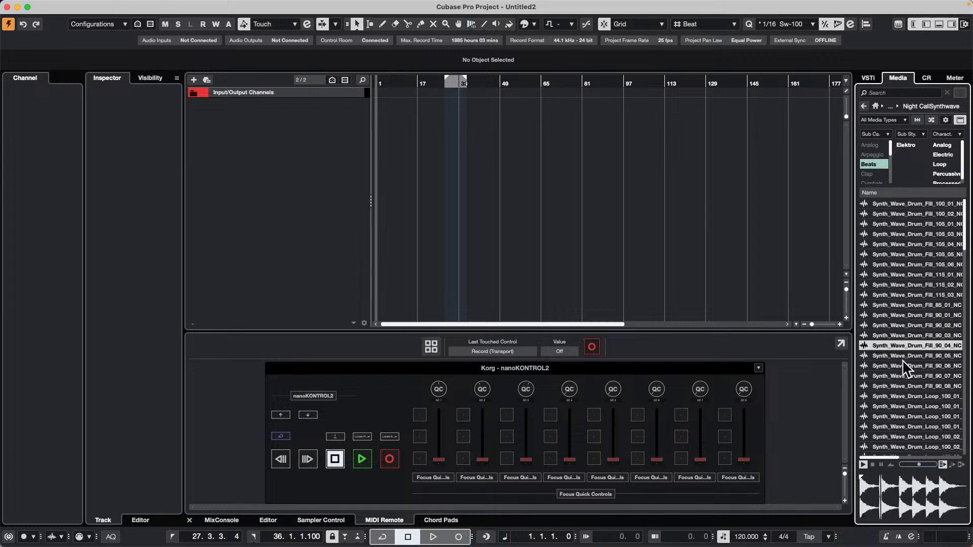
click(902, 386)
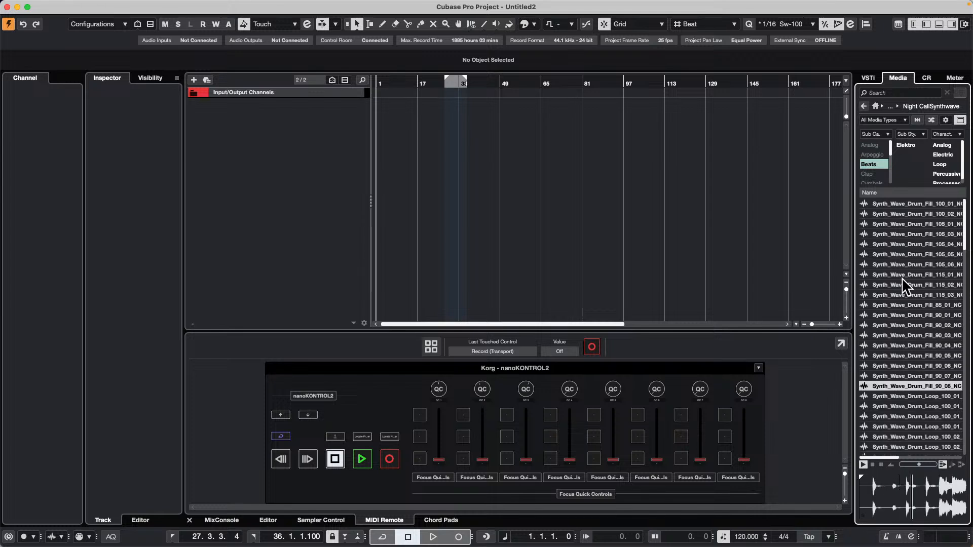
scroll(902, 369, down, 10)
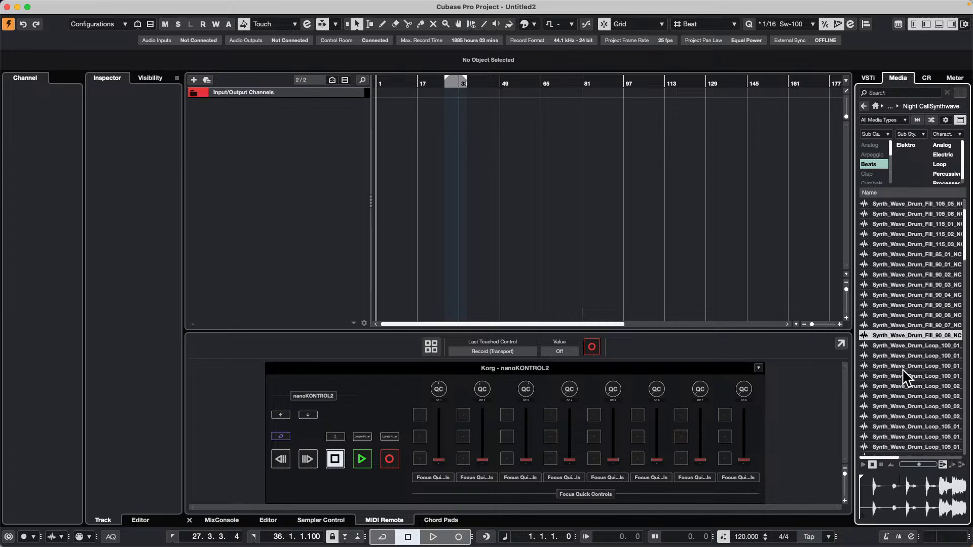
click(902, 374)
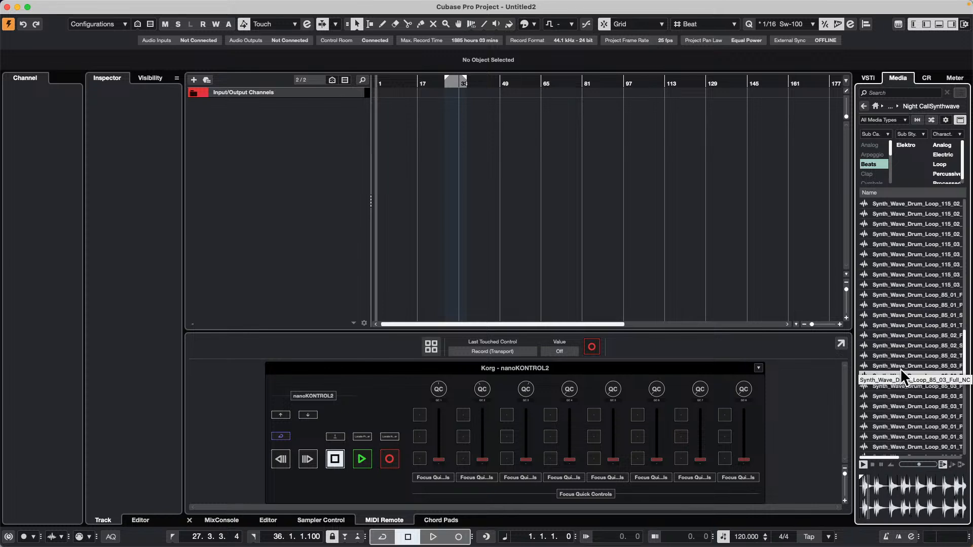
click(903, 405)
scroll(901, 358, down, 9)
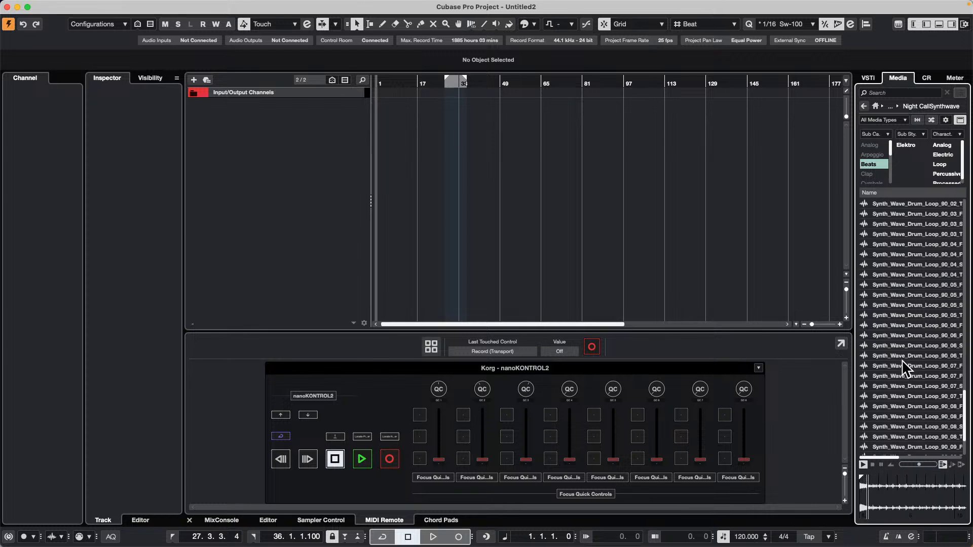
click(903, 360)
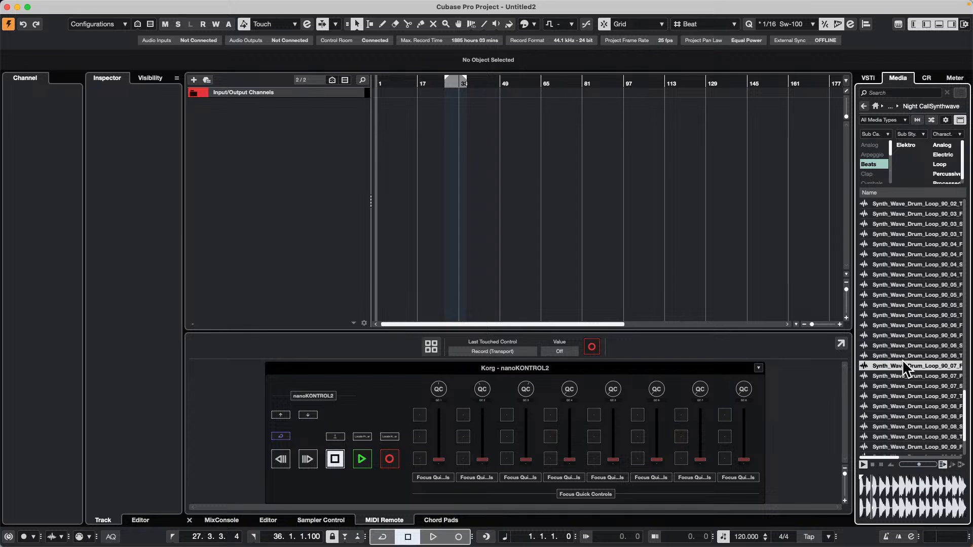
drag(902, 360, 273, 122)
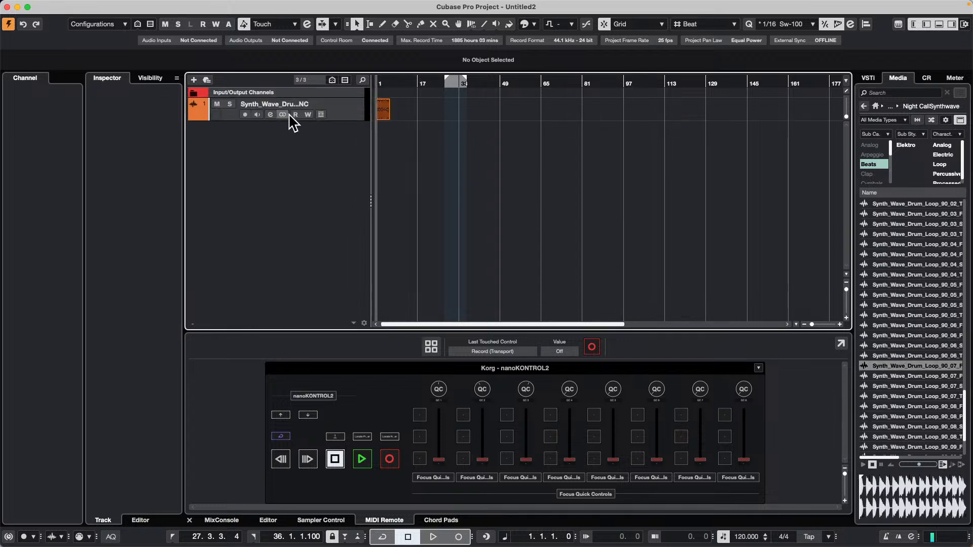
Enable Musical Mode for the drum loop event and repeat it once directly after itself, up to bar 9.
drag(393, 84, 332, 110)
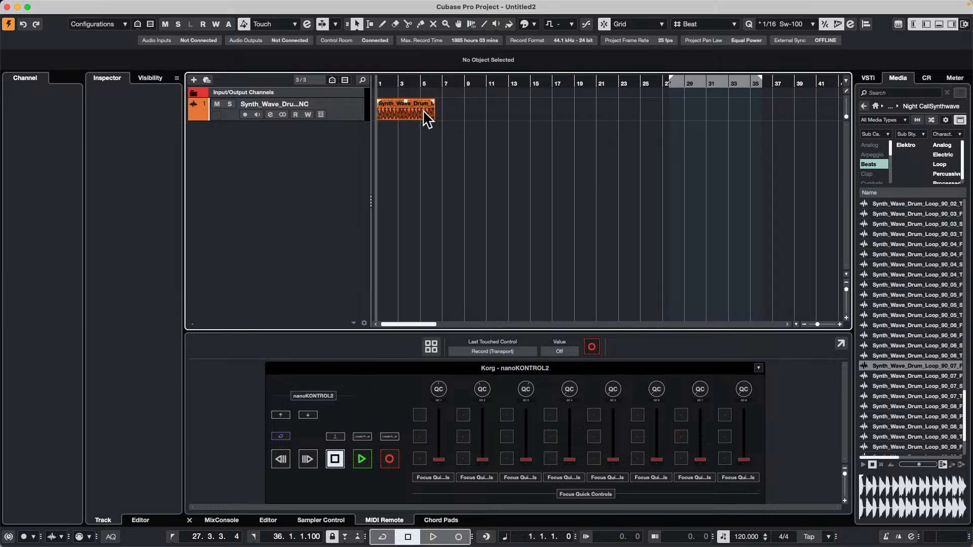
click(423, 110)
click(834, 65)
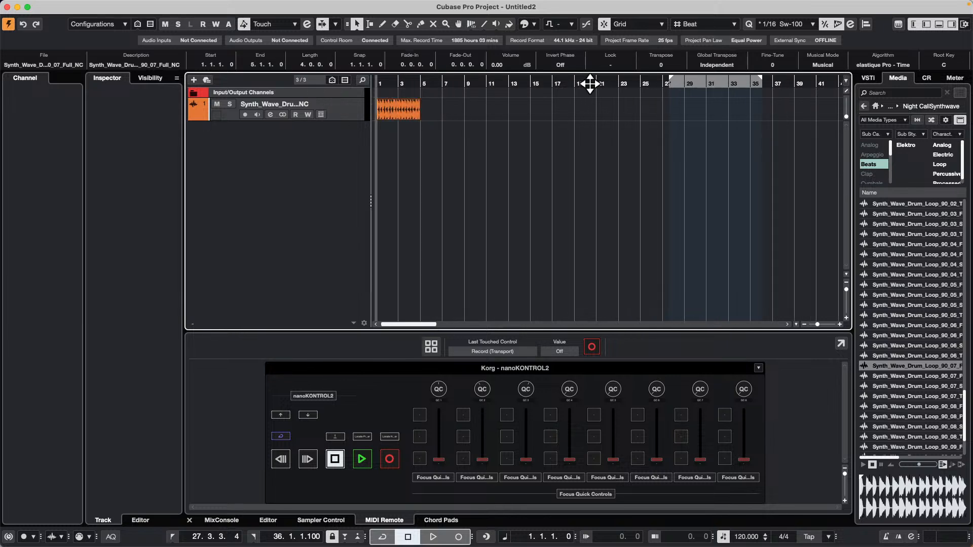
drag(421, 116, 434, 117)
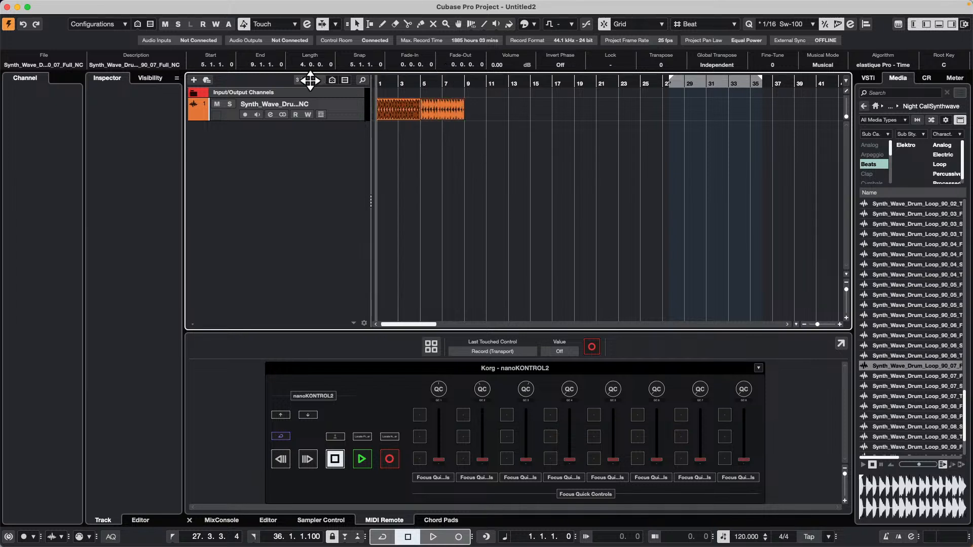
Replace the Beats filter with the Synth Bass subcategory in the Night Call Synthwave samples.
click(885, 163)
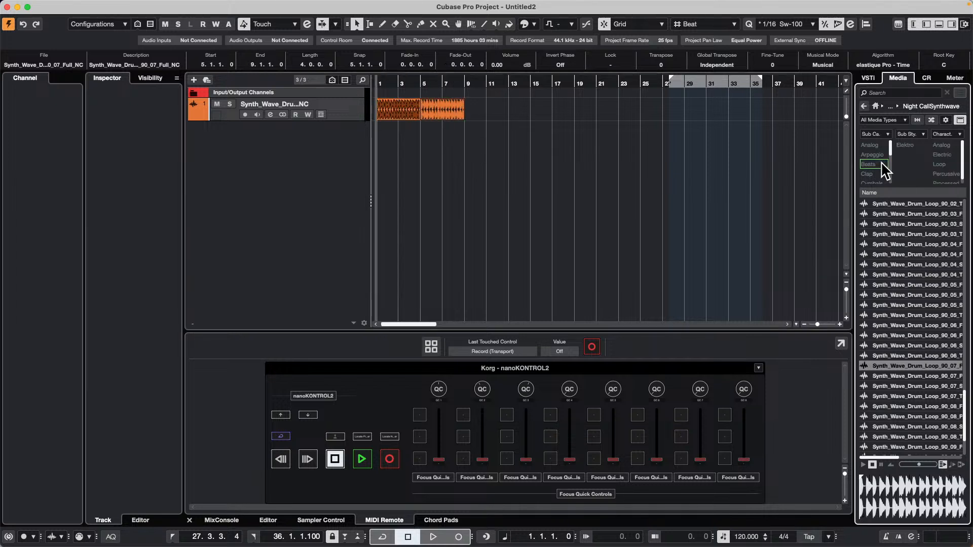
scroll(887, 175, down, 2)
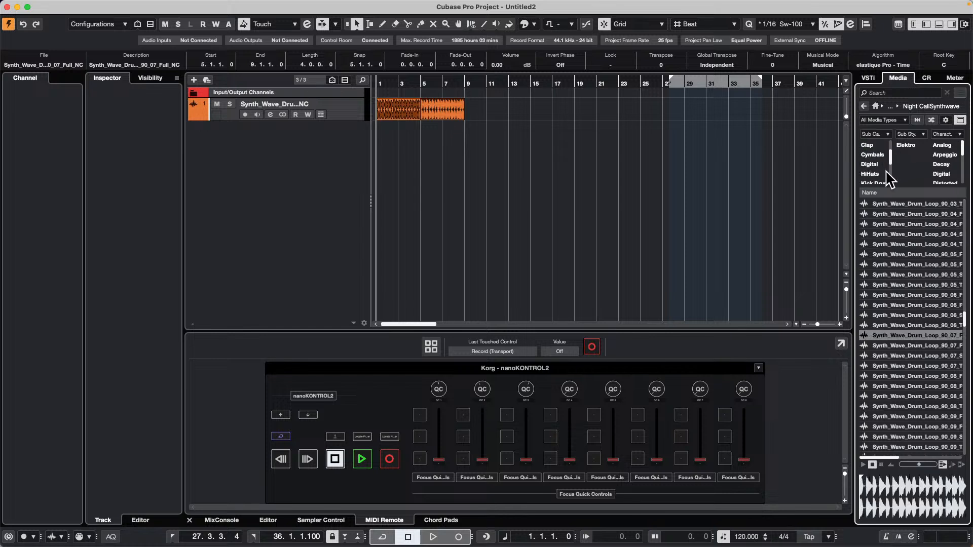
scroll(886, 178, up, 3)
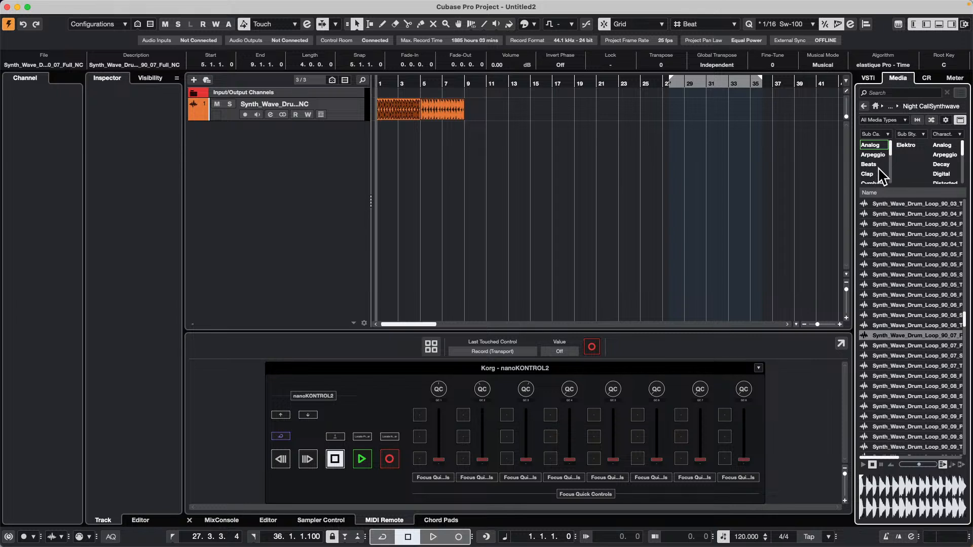
scroll(880, 170, down, 10)
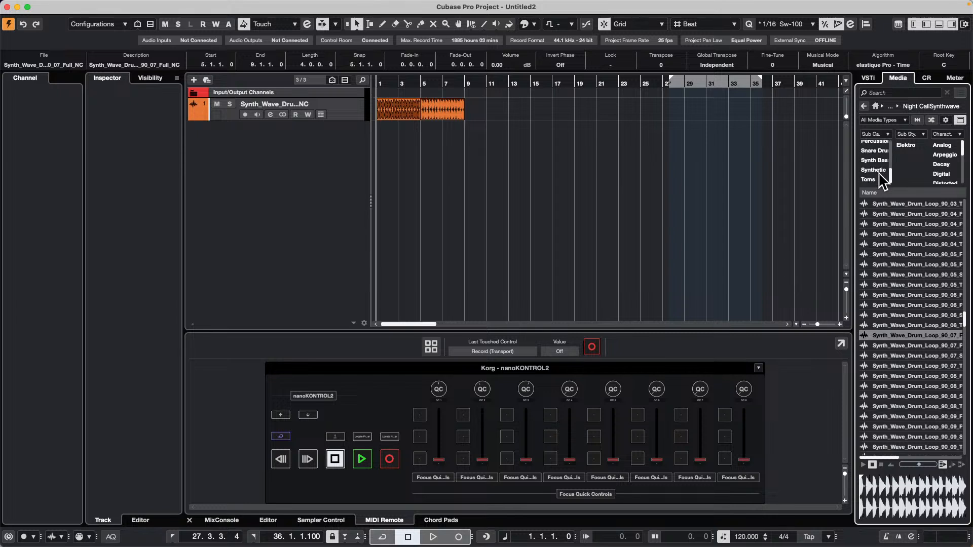
click(874, 161)
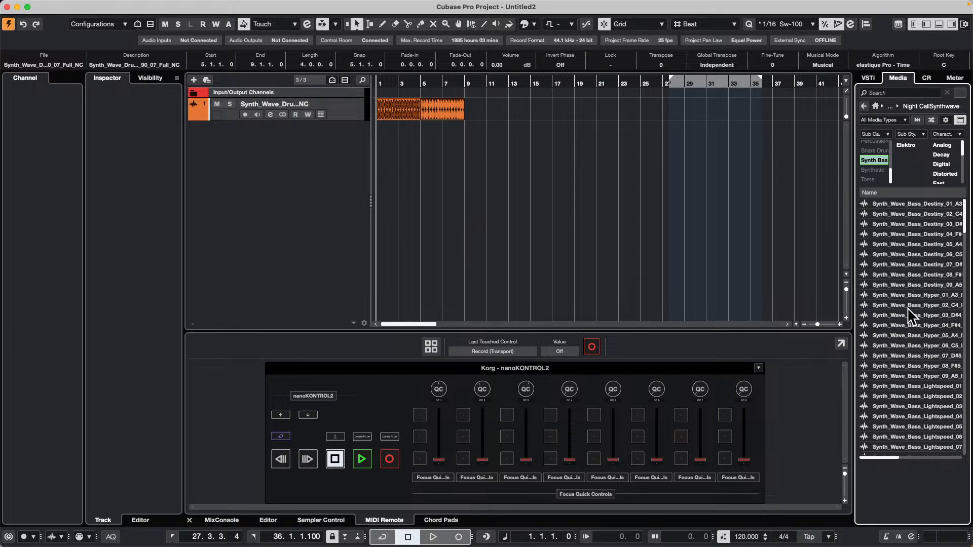
Preview several synth bass samples and add Synth_Wave_Bass_Shot_C_05_NC on a new audio track at bar 1.
click(934, 327)
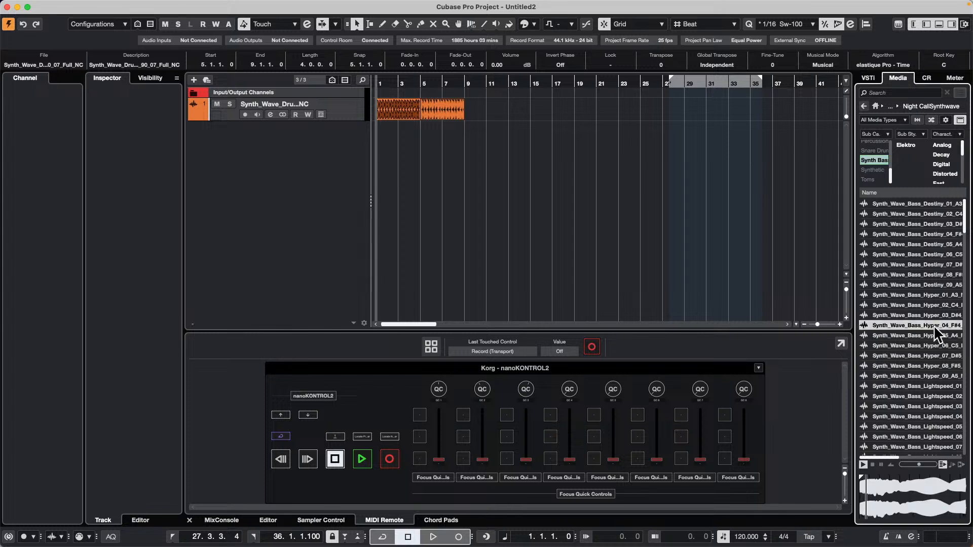
click(920, 343)
click(910, 352)
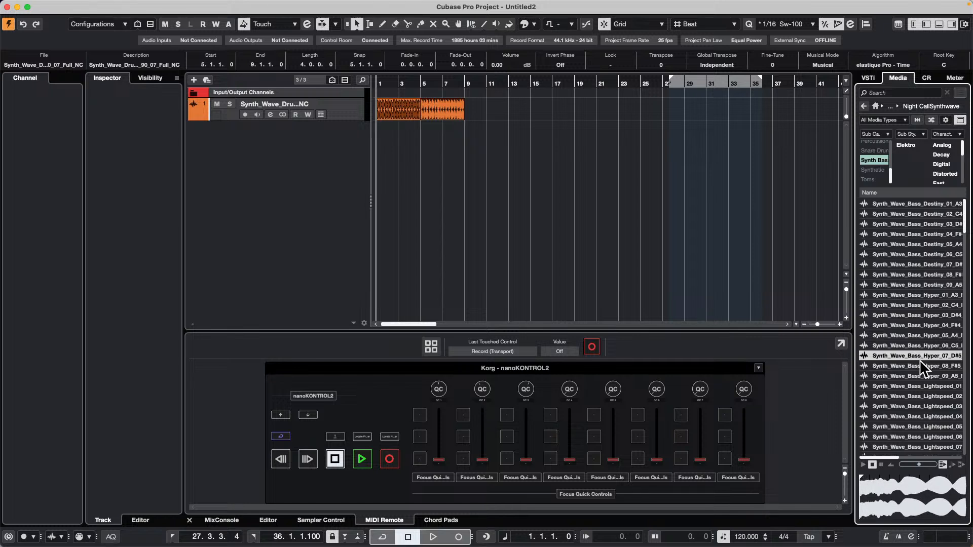
click(913, 376)
scroll(914, 325, down, 10)
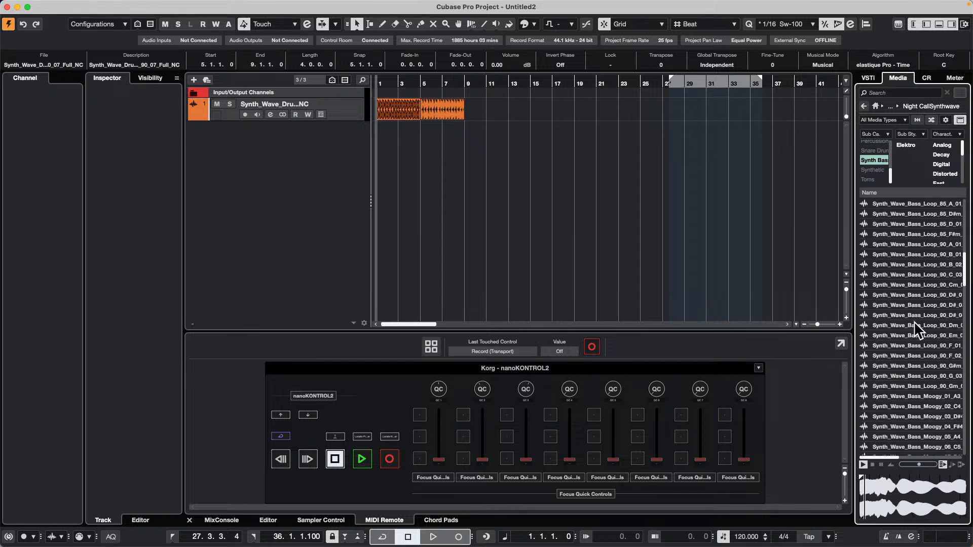
scroll(914, 325, down, 10)
click(910, 366)
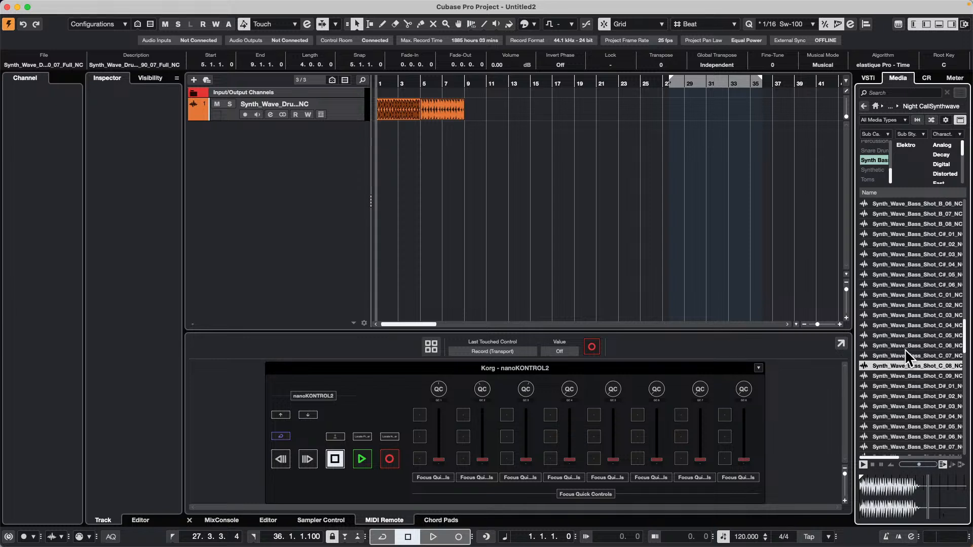
click(905, 336)
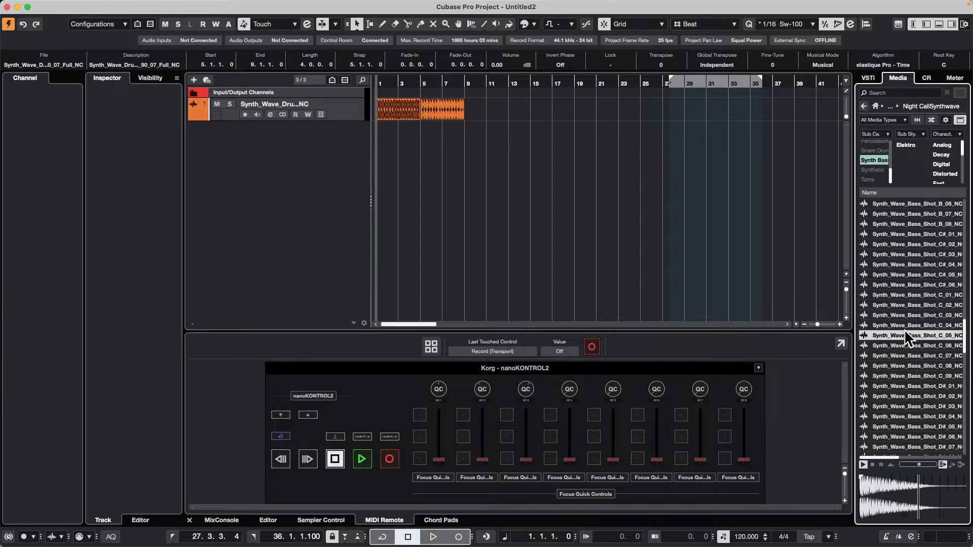
mouse_move(930, 334)
mouse_down()
mouse_move(605, 255)
mouse_move(323, 158)
mouse_up()
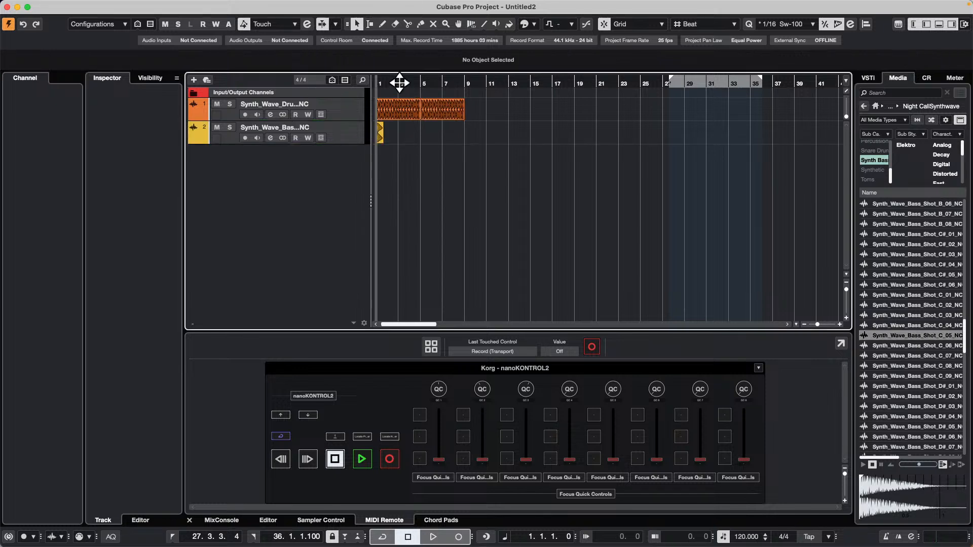
drag(399, 82, 360, 99)
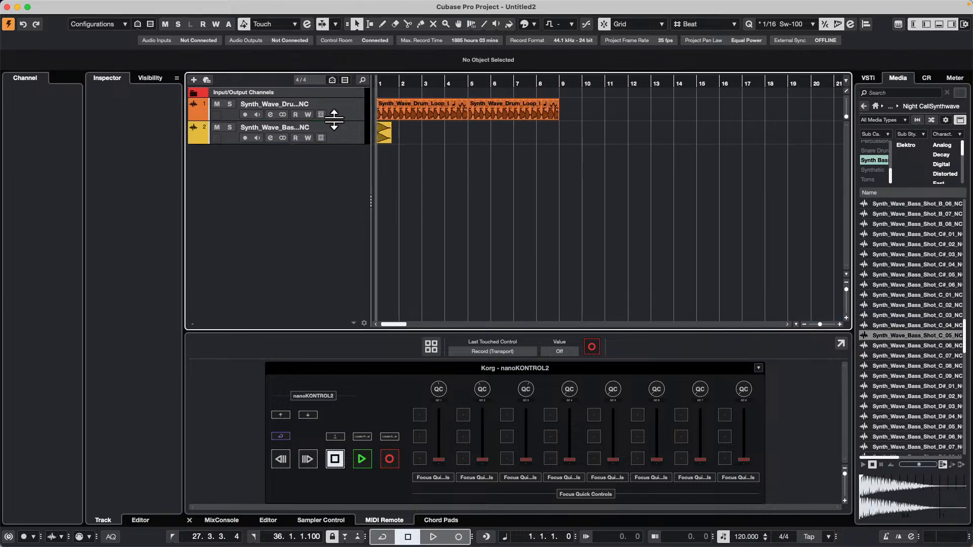
click(309, 126)
click(320, 131)
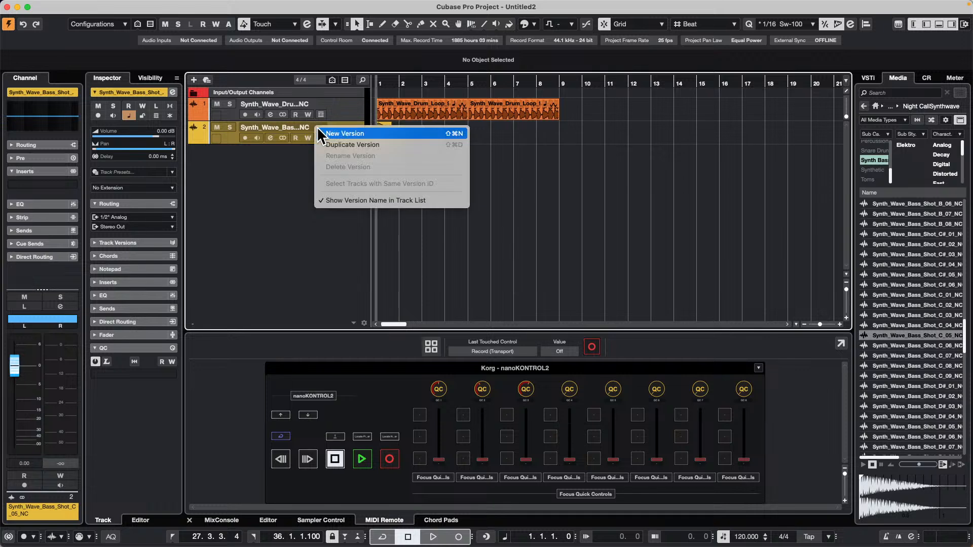
click(557, 170)
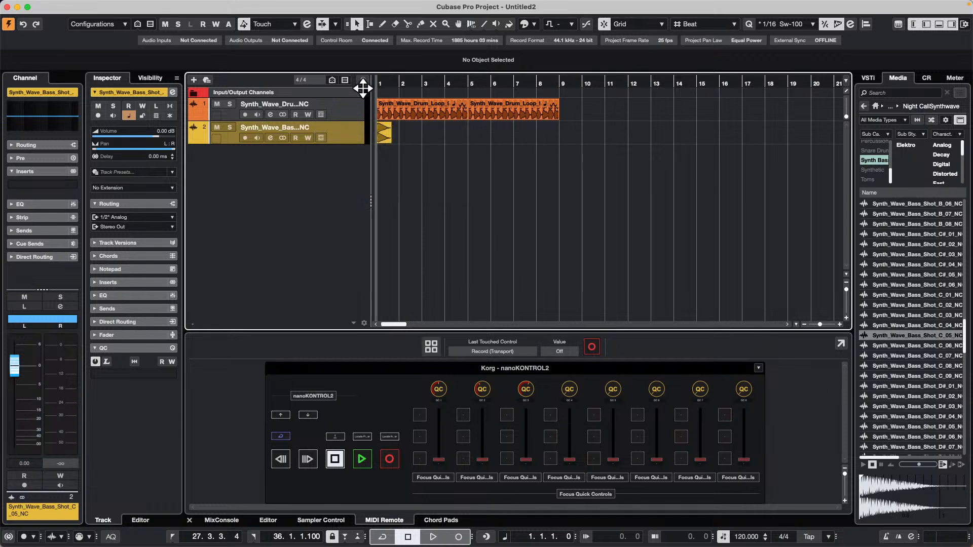
Select bar 1 on the bass shot track as a range and duplicate it bar by bar up to bar 9.
click(384, 135)
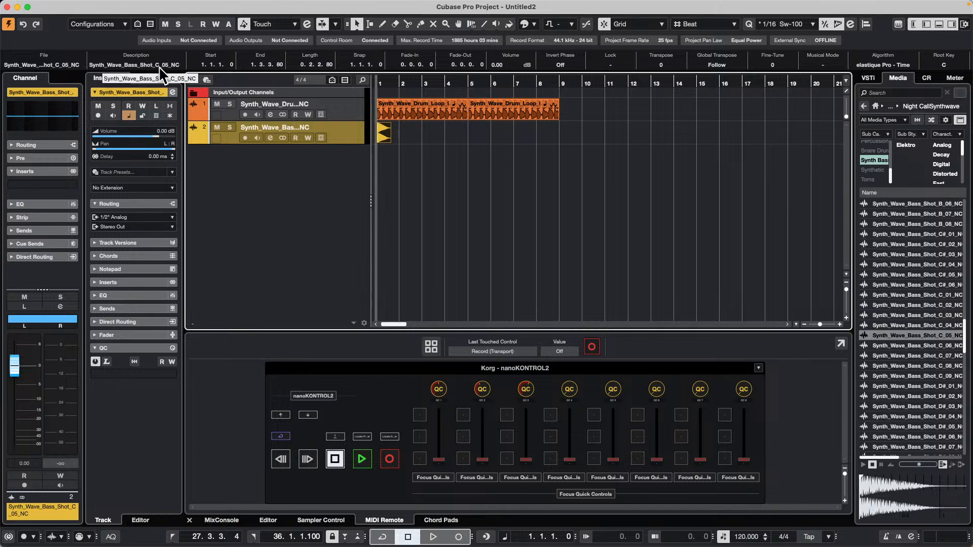
drag(415, 80, 315, 102)
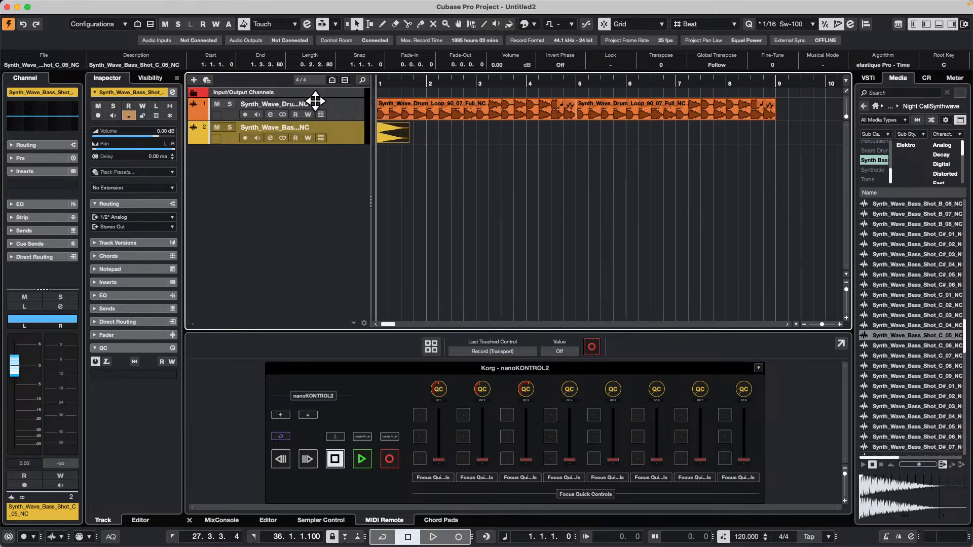
right_click(419, 138)
click(435, 136)
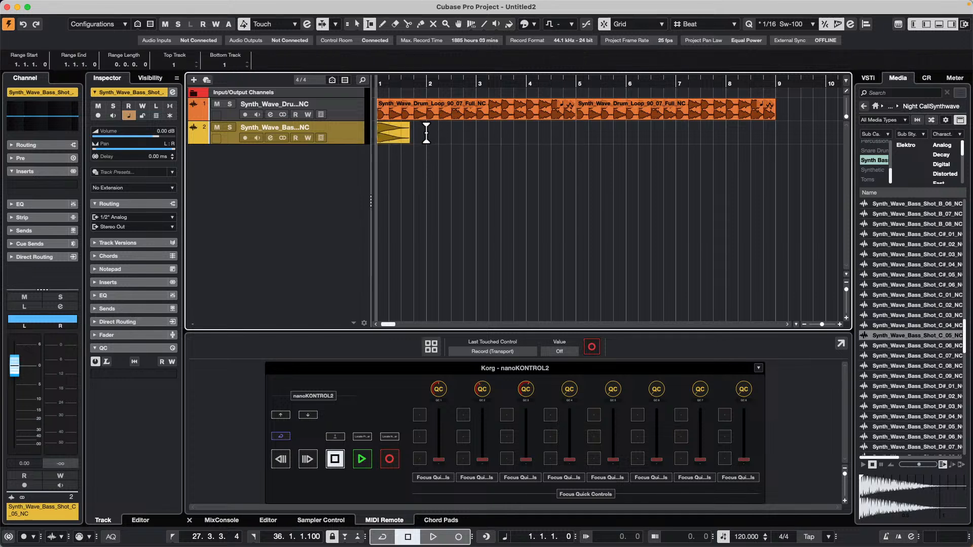
drag(426, 133, 315, 137)
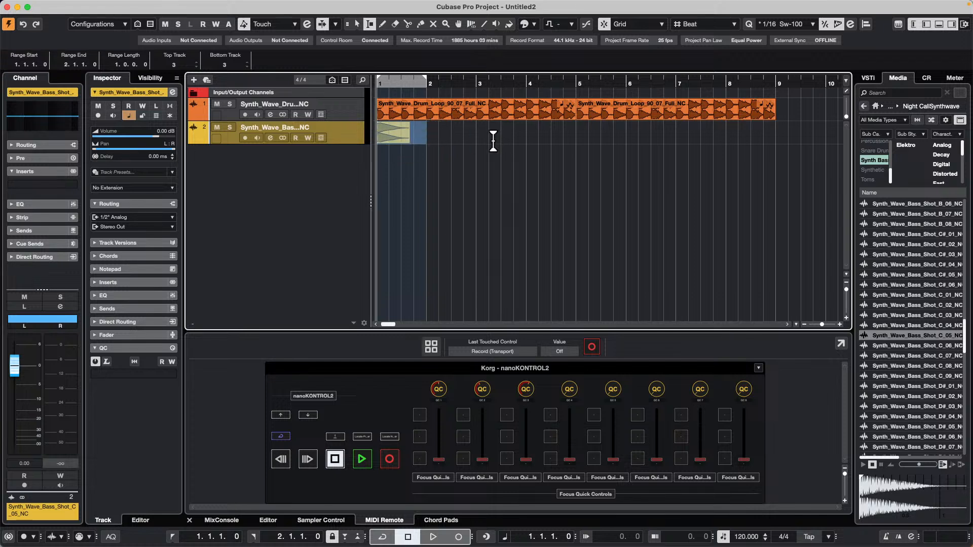
key(super+d)
key(super+d)
key(super+d)
key(super+d)
key(super+d)
key(super+d)
key(super+d)
key(super+d)
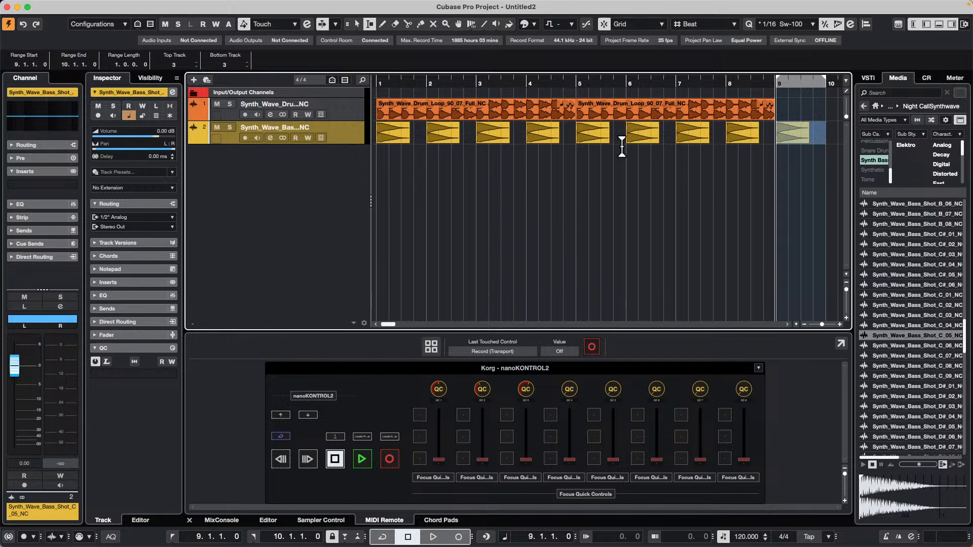
key(super+z)
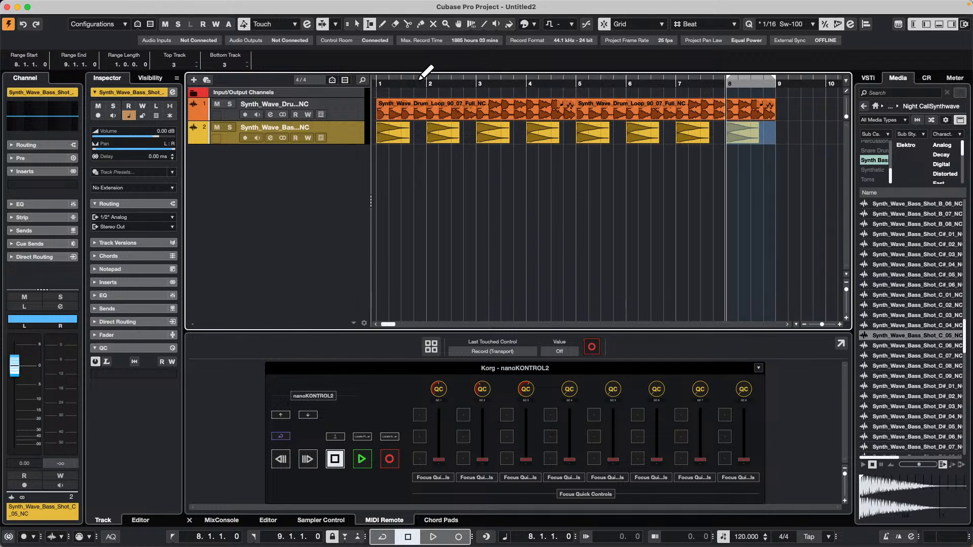
Play the project from bar 1 to hear the drum loop together with the repeated bass shots.
key(space)
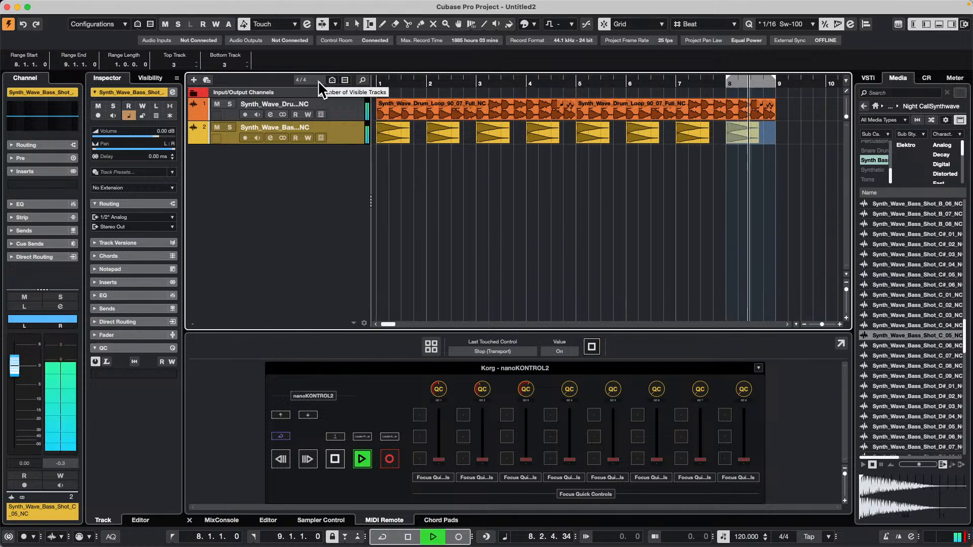
click(379, 83)
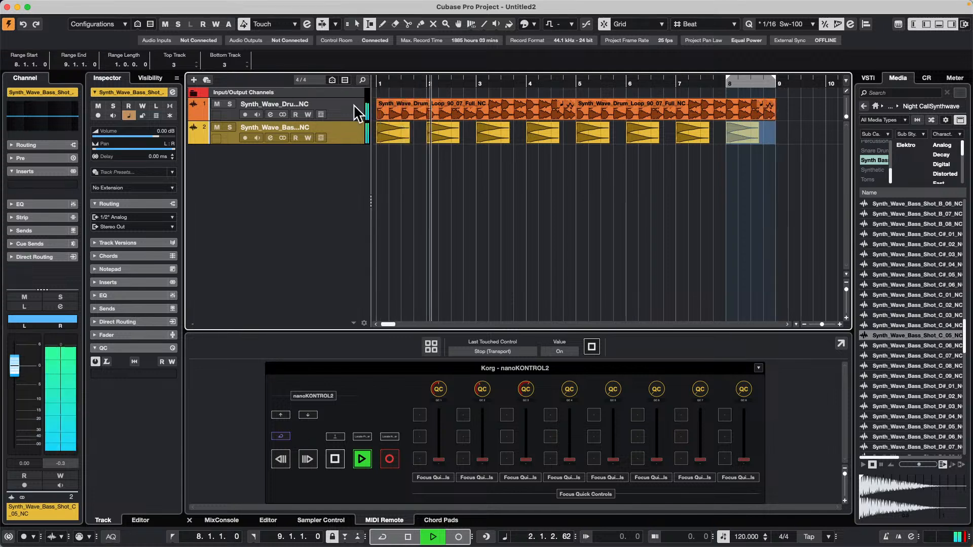
key(space)
Filter the samples by the Synthetic subcategory instead of Synth Bass and preview several downfallers and uplifters.
click(876, 159)
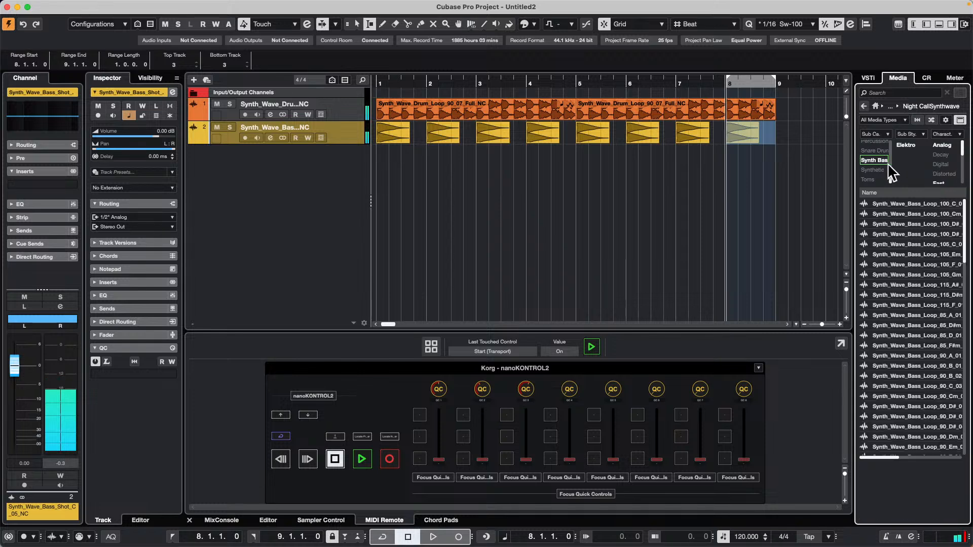
click(881, 170)
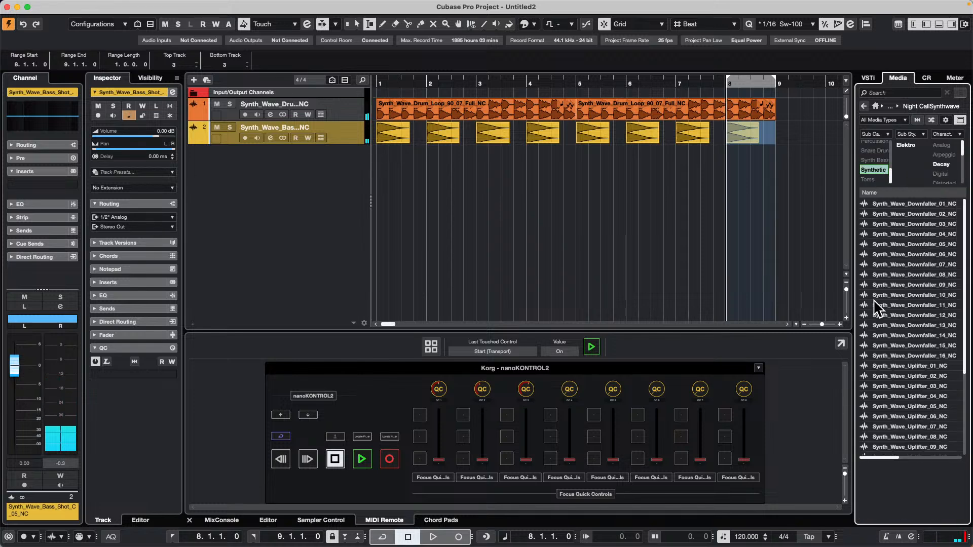
click(902, 293)
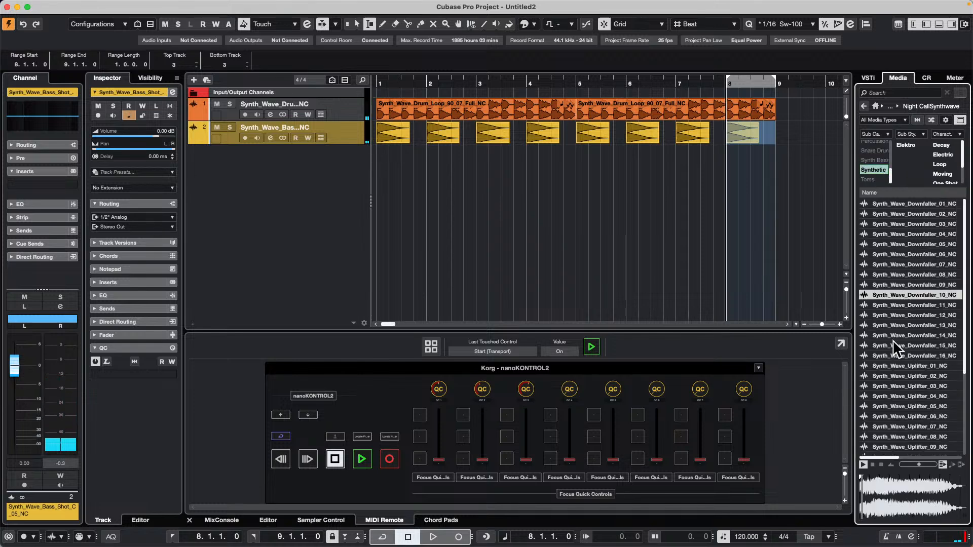
click(907, 386)
click(894, 413)
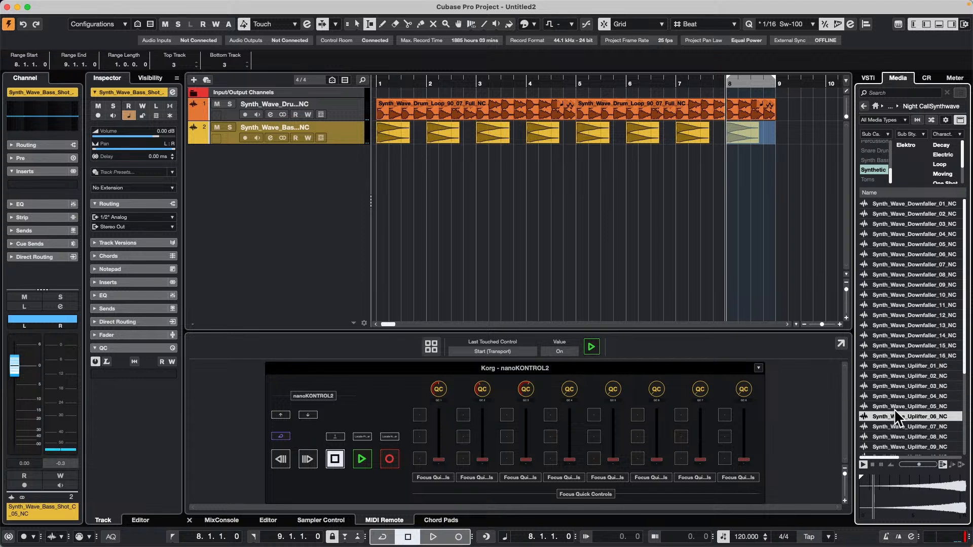
scroll(897, 332, down, 5)
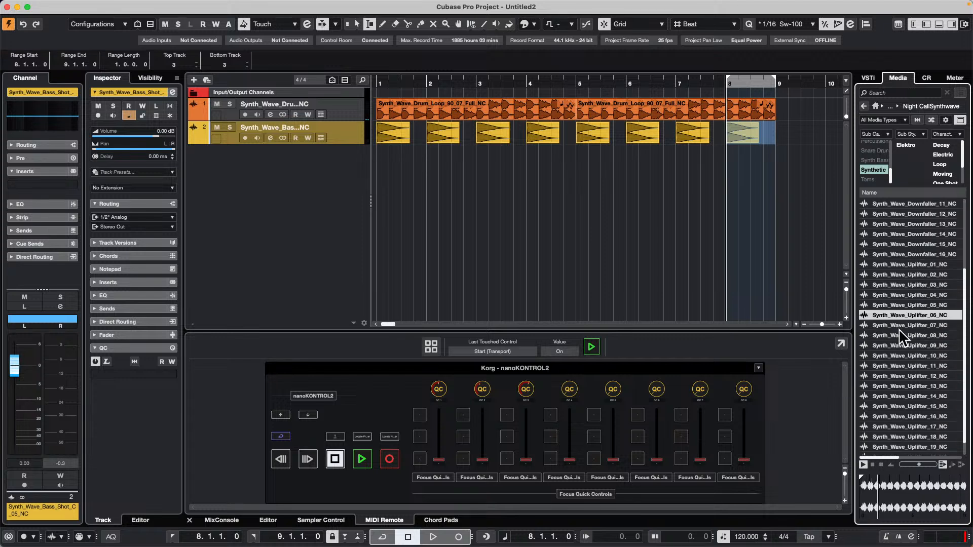
scroll(910, 382, up, 5)
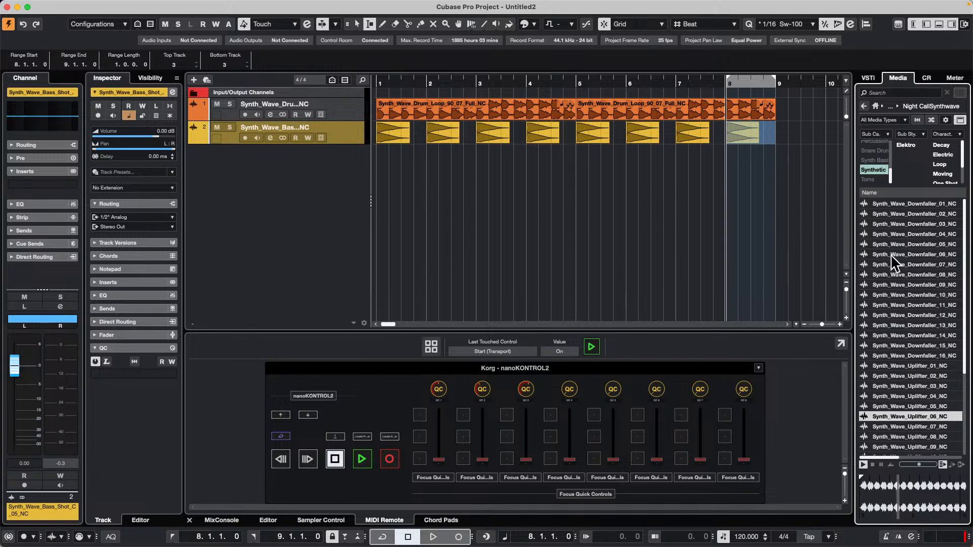
click(890, 253)
Replace the Synthetic filter with the Arpeggio subcategory in the Night Call Synthwave samples.
click(879, 171)
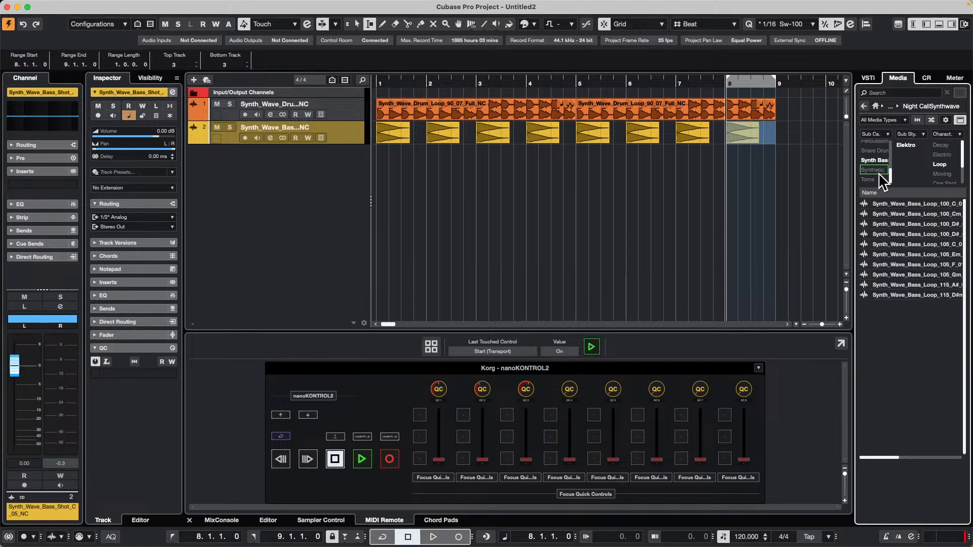
click(880, 172)
scroll(882, 183, up, 1)
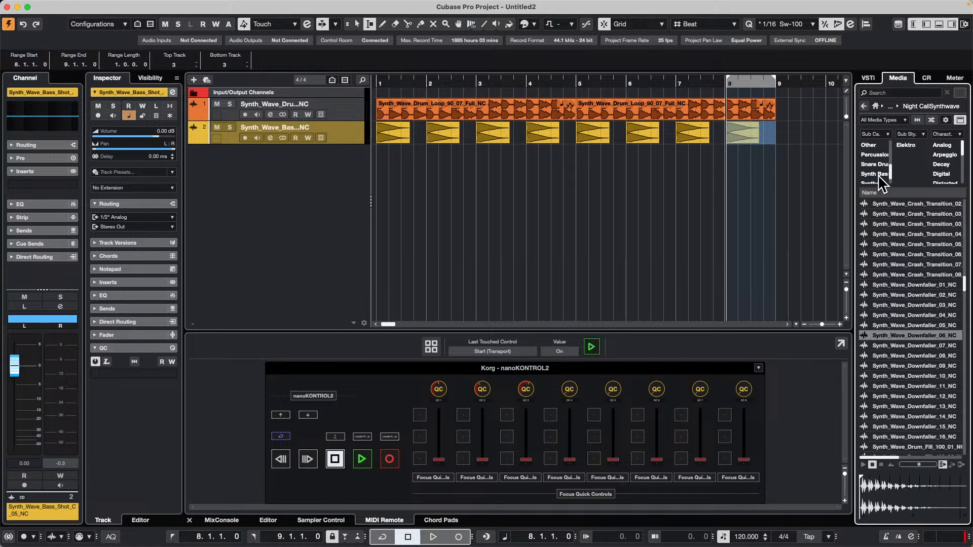
scroll(880, 175, up, 4)
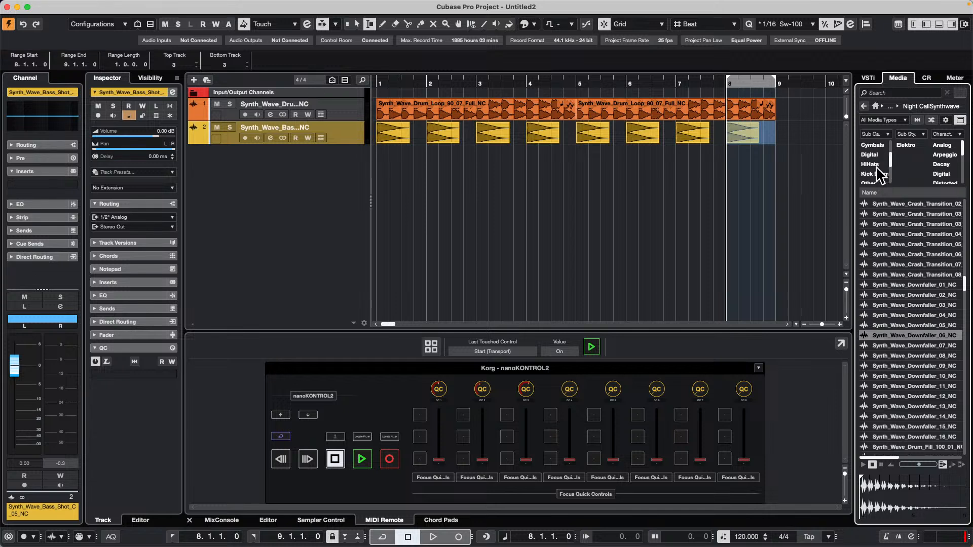
scroll(881, 177, up, 1)
scroll(880, 177, up, 3)
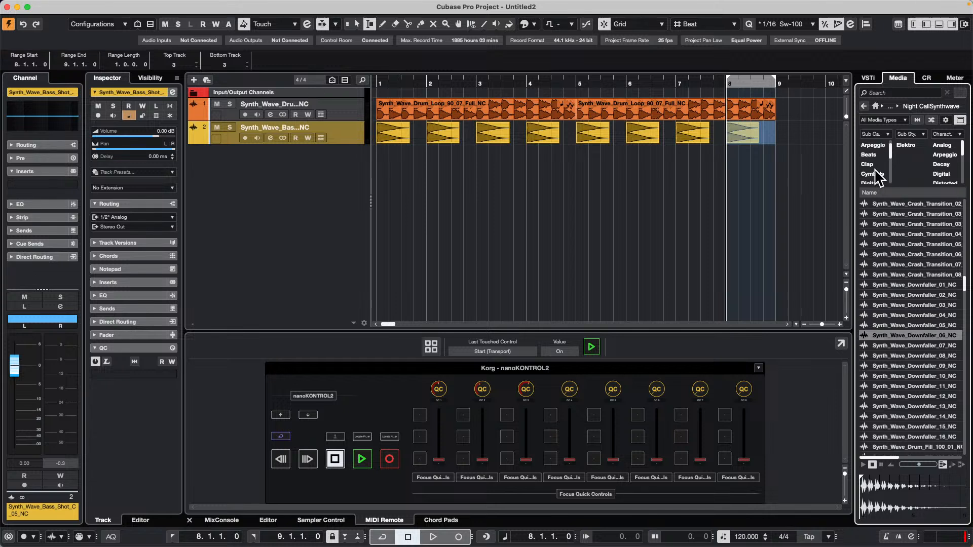
click(874, 155)
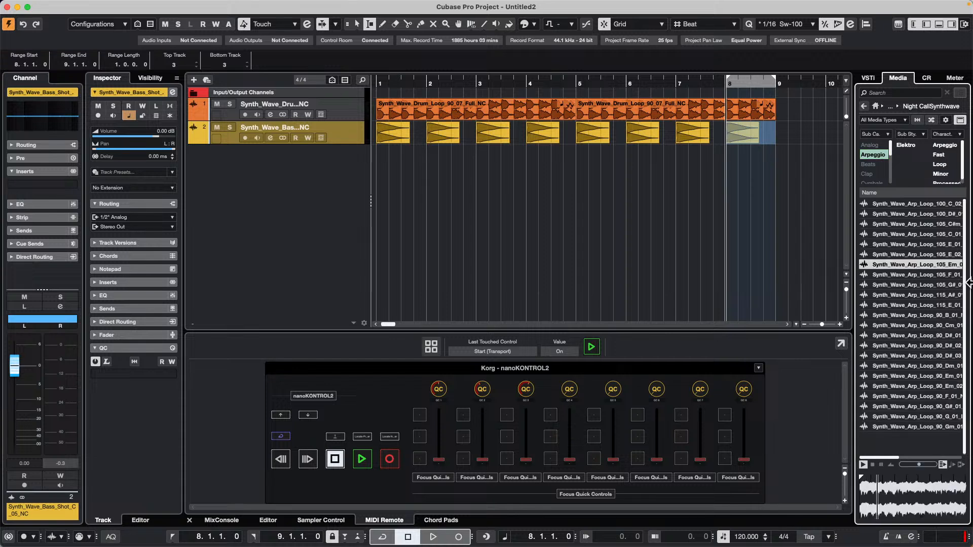
Add Synth_Wave_Arp_Loop_105_F_01_NC on a new audio track at bar 3, enable Musical Mode for it and play it with the other tracks.
click(902, 277)
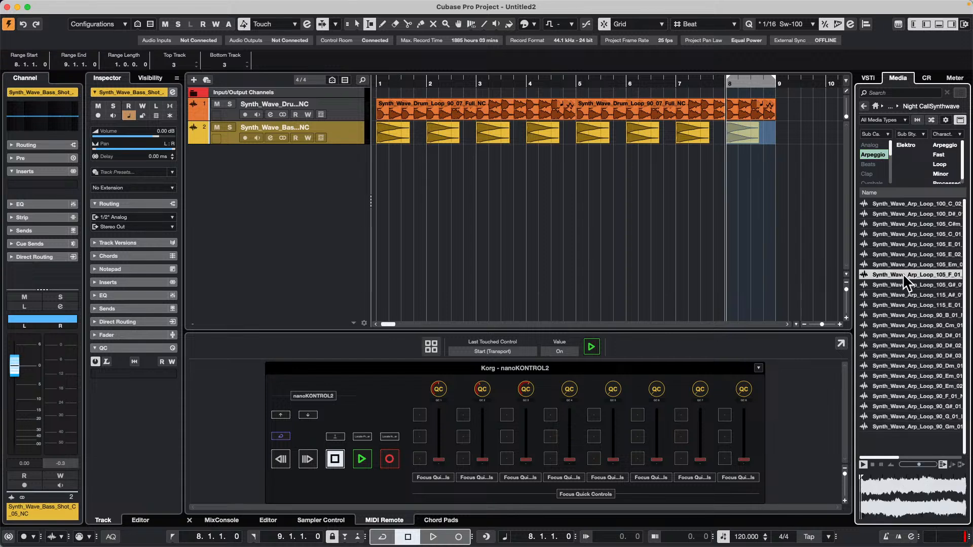
drag(901, 274, 458, 173)
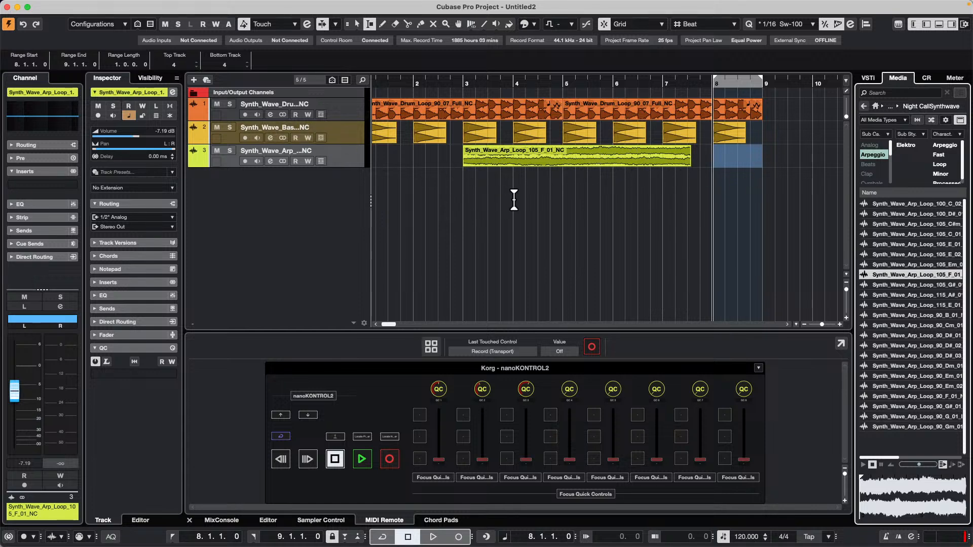
key(1)
click(533, 166)
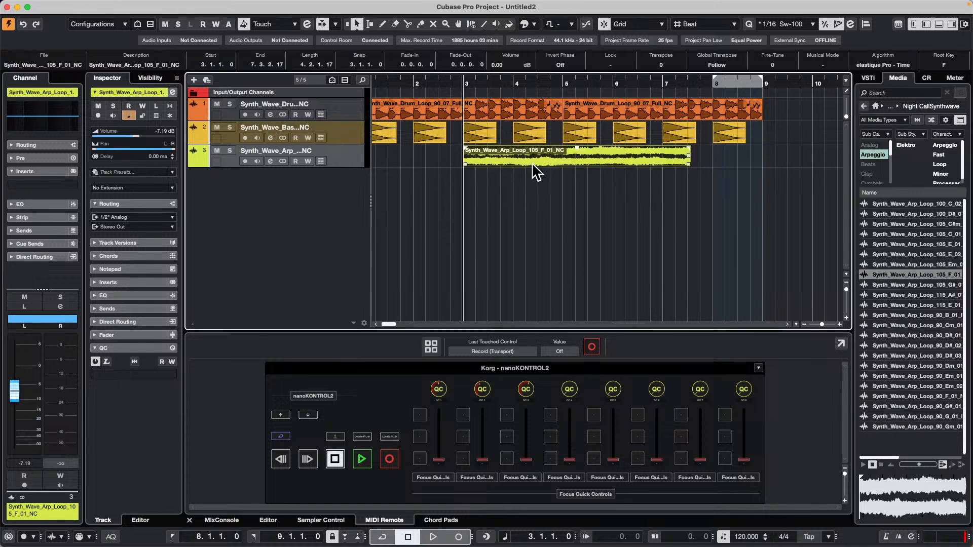
click(451, 81)
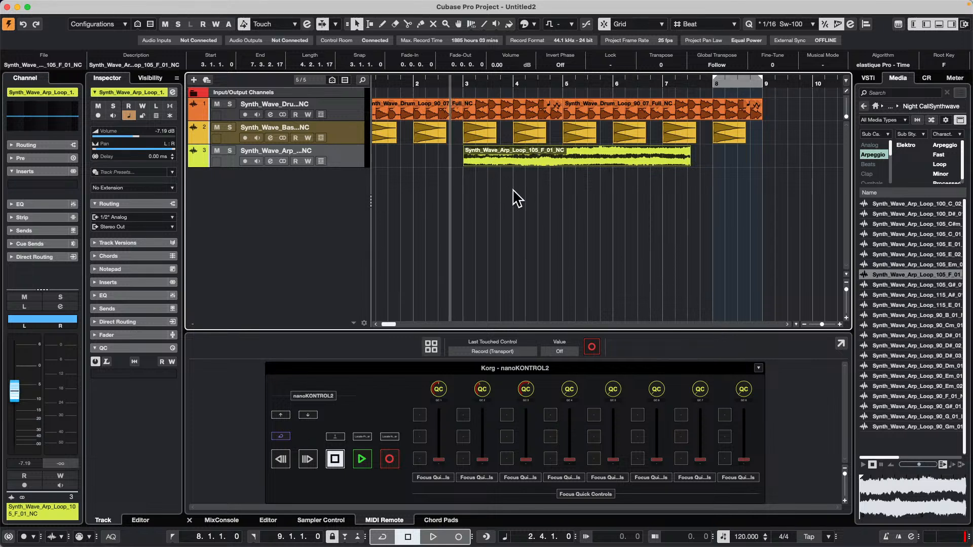
click(824, 65)
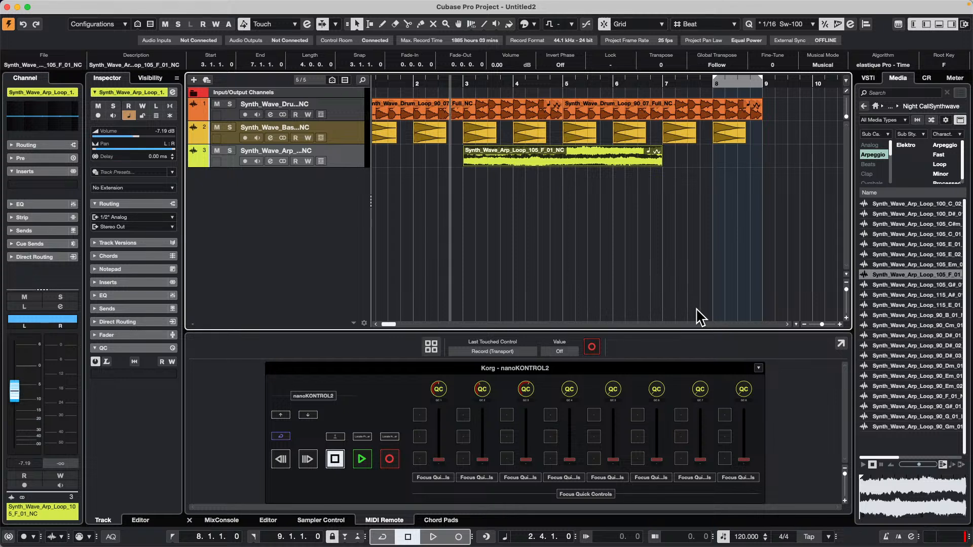
key(space)
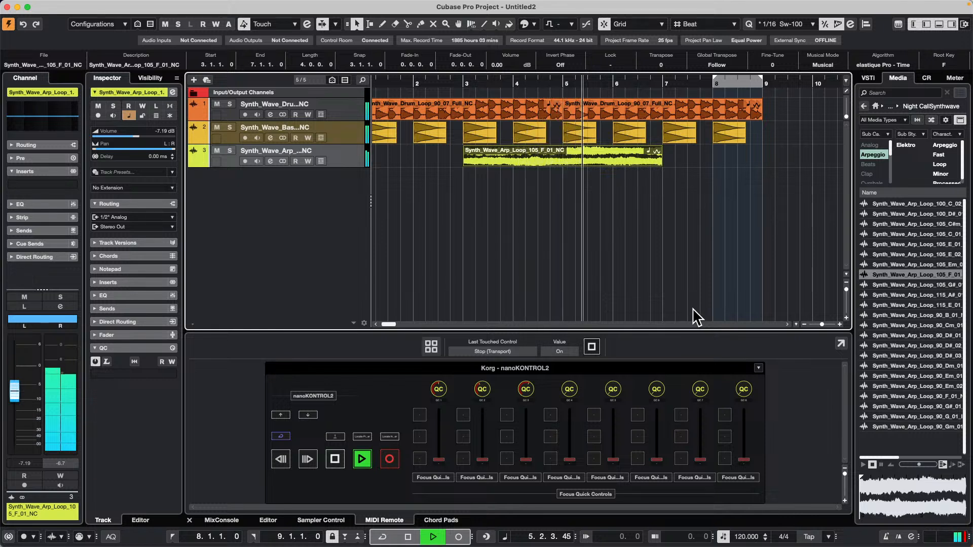
key(space)
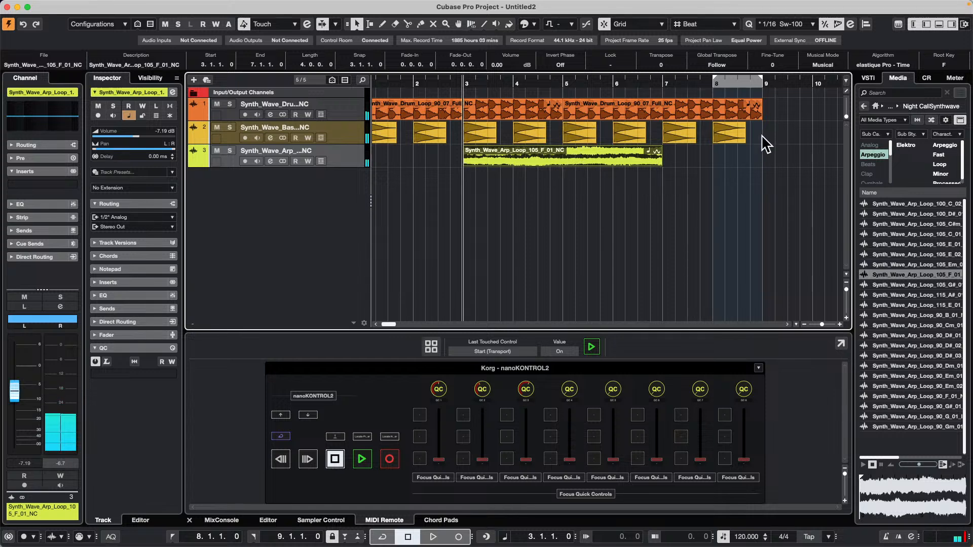
Enable Musical Mode for all bass shot events so each fills a full bar, and play the project from bar 1.
drag(775, 135, 376, 133)
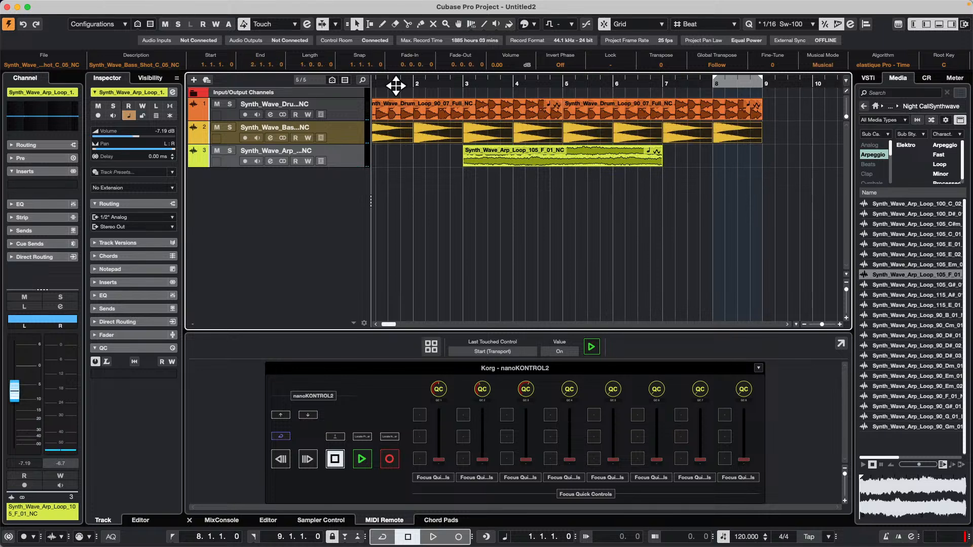
scroll(393, 83, left, 1)
key(space)
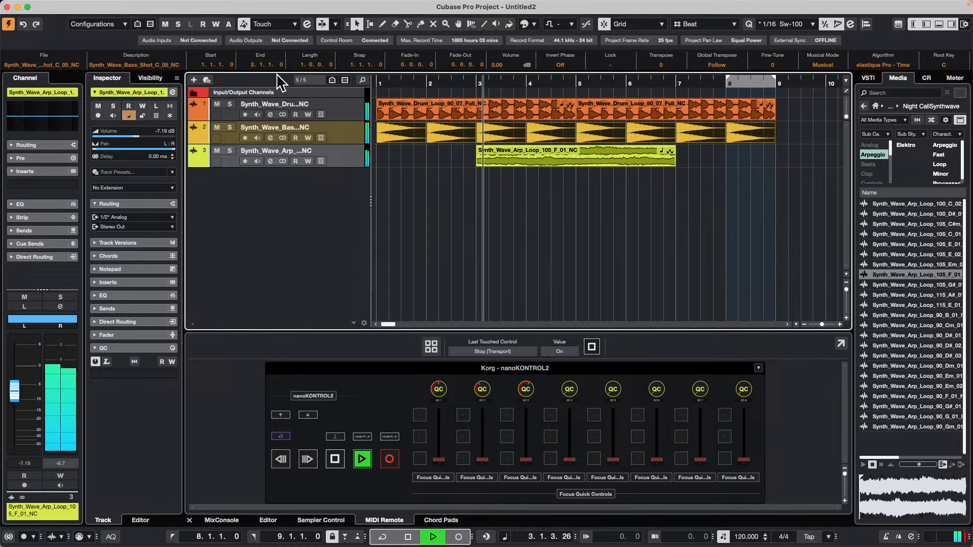
key(space)
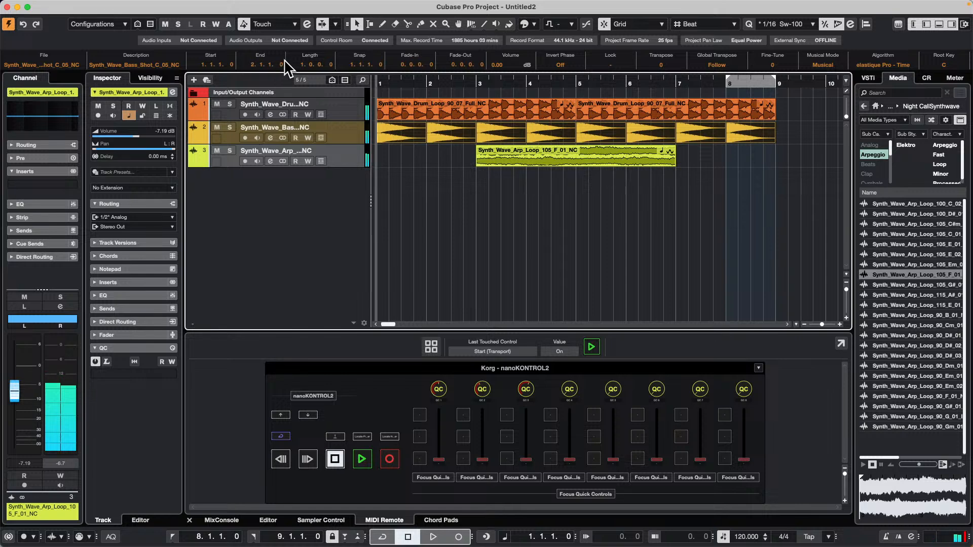
Check the Project Root Key option in the toolbar setup and view the list of available root keys without choosing one.
right_click(662, 26)
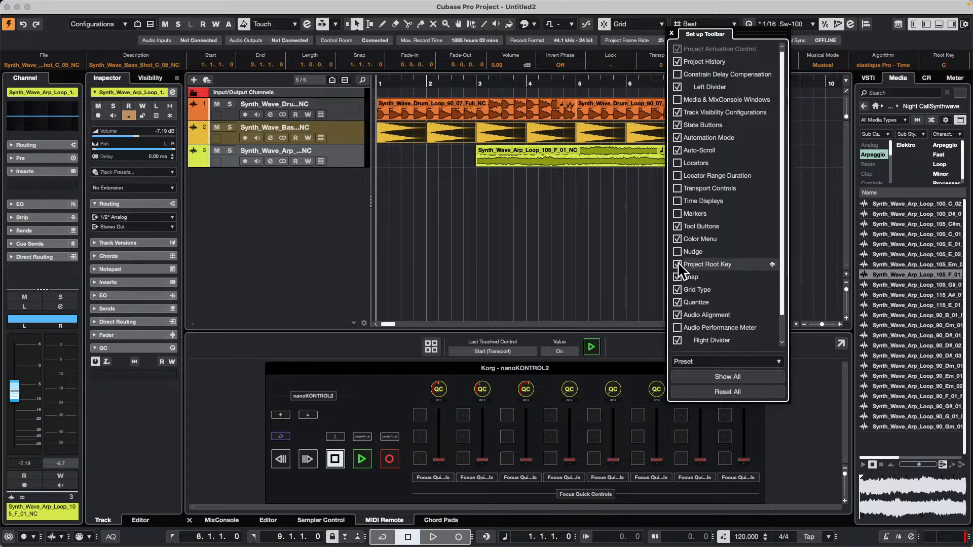
click(572, 24)
click(572, 24)
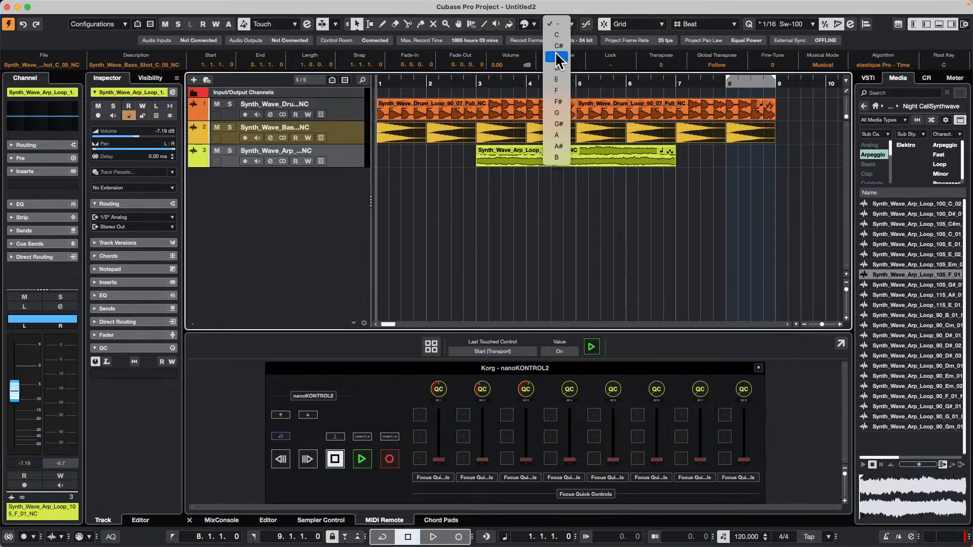
click(422, 170)
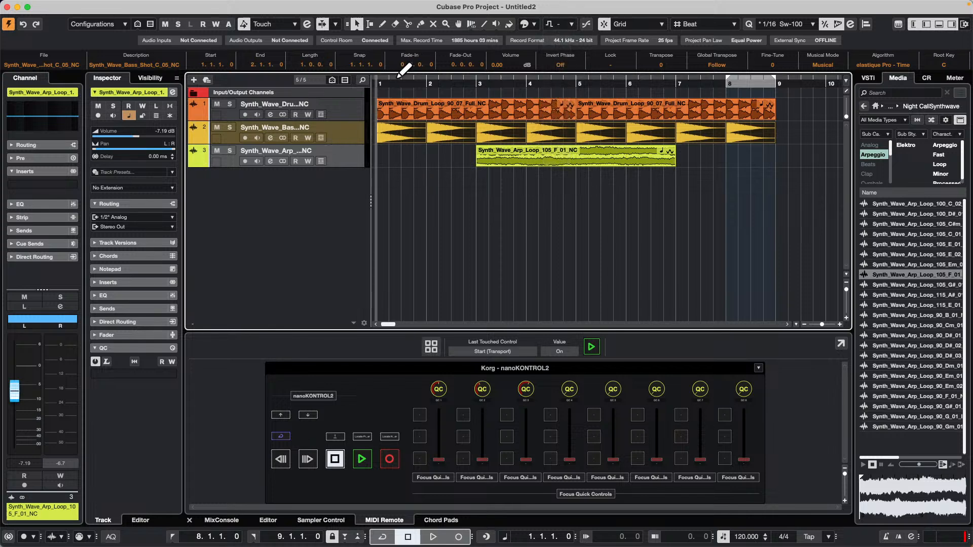
Solo the bass track to hear its bass shots alone, and set the Project Root Key to D.
click(231, 126)
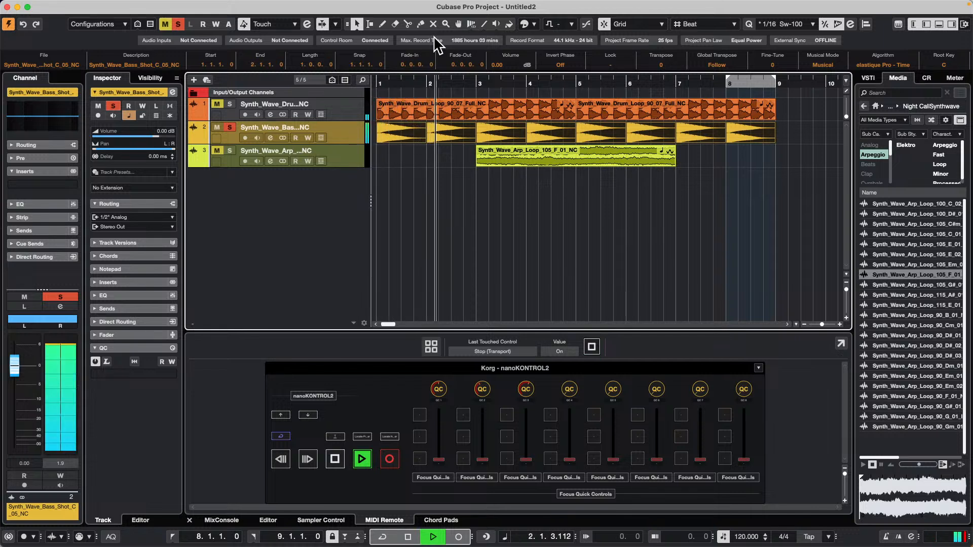
key(space)
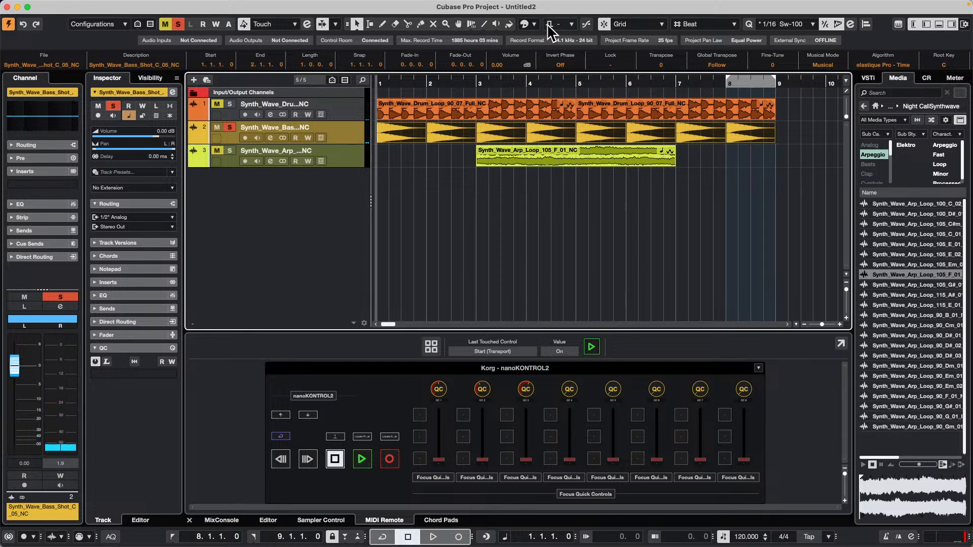
click(571, 25)
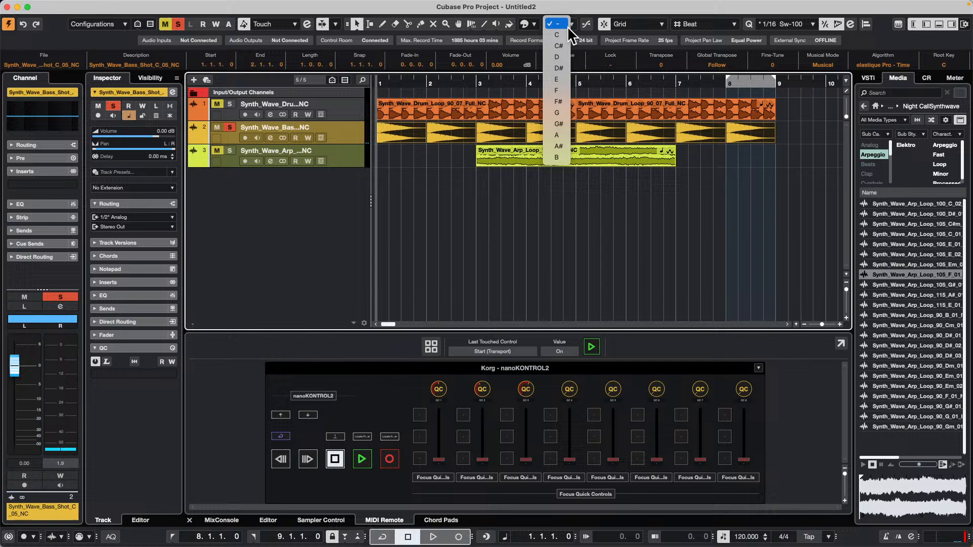
click(562, 58)
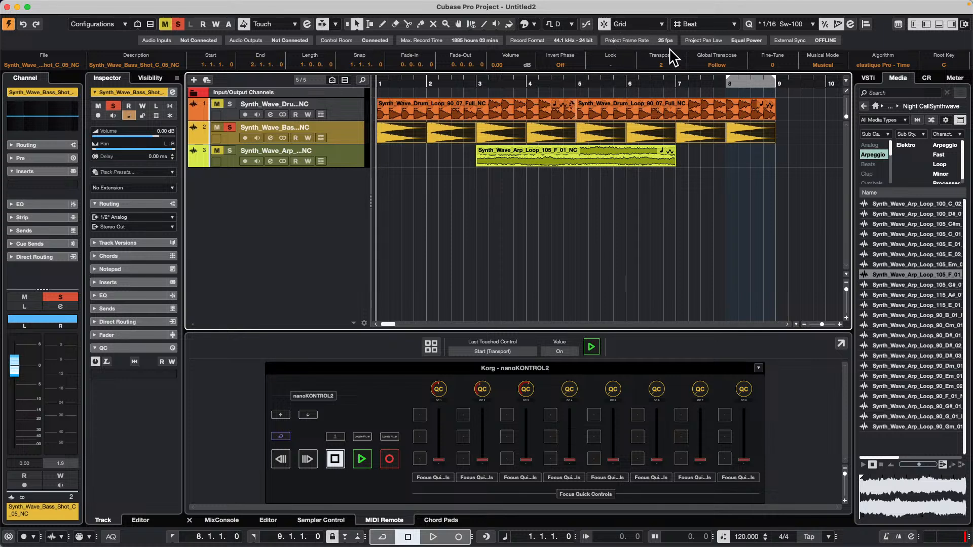
Turn off solo on the bass track and play all tracks together from bar 1.
click(231, 127)
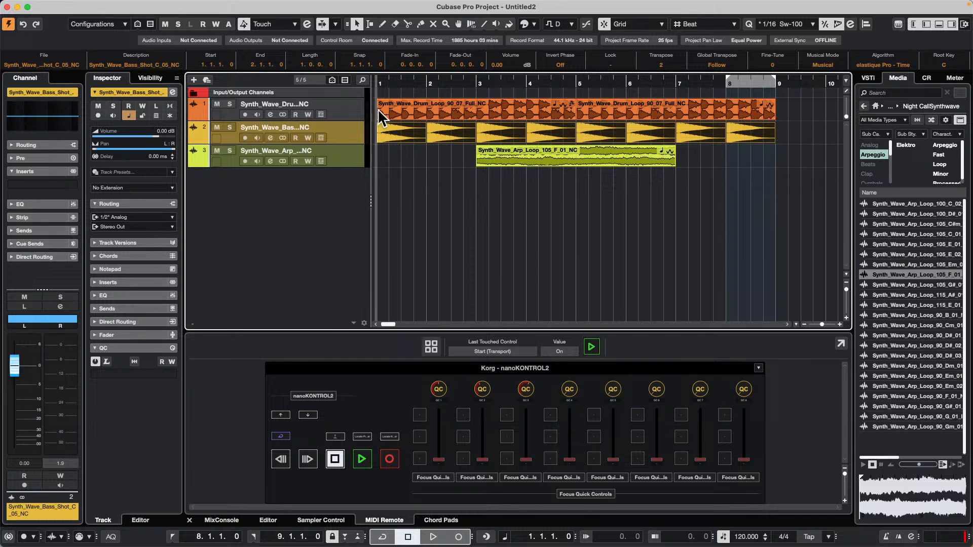
key(space)
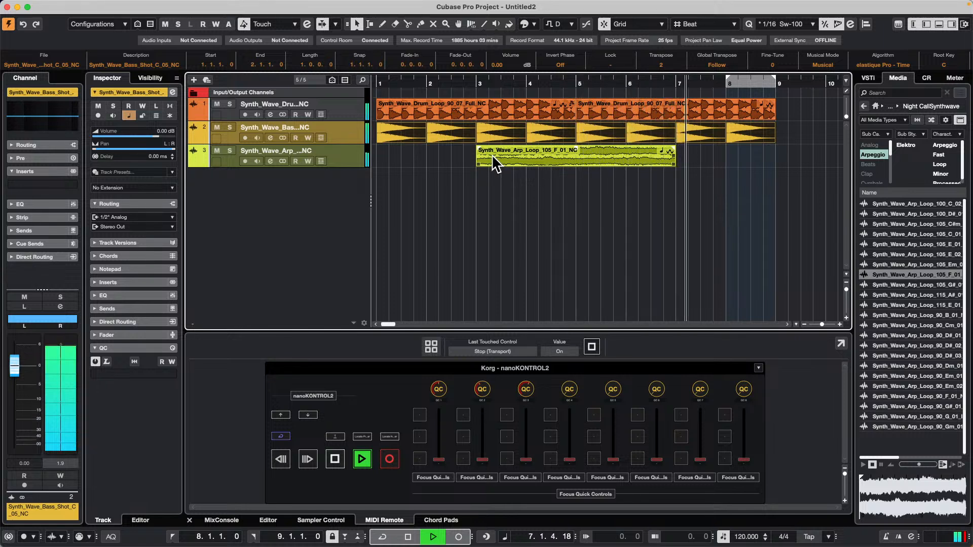
key(space)
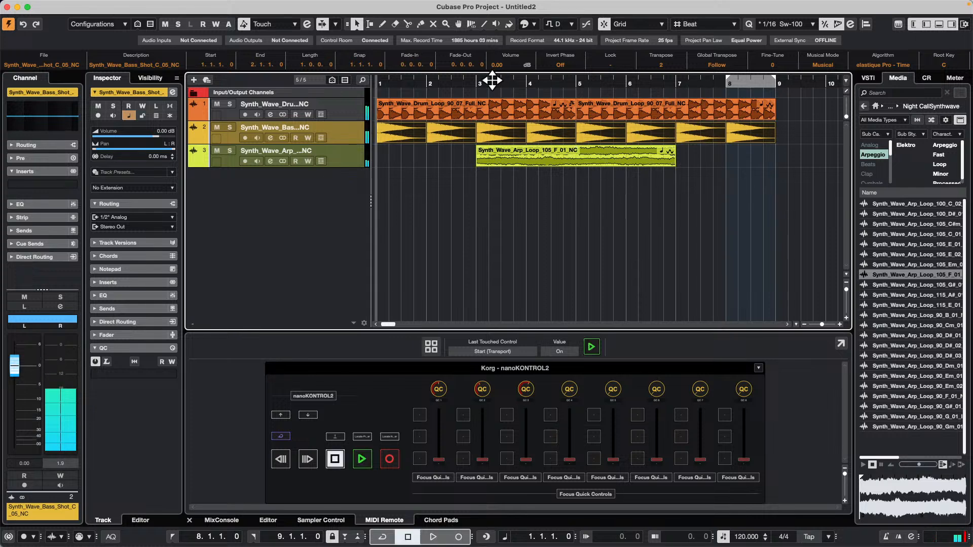
Select the range from bar 3 to bar 7 across all three audio tracks and copy it to bar 9.
right_click(496, 181)
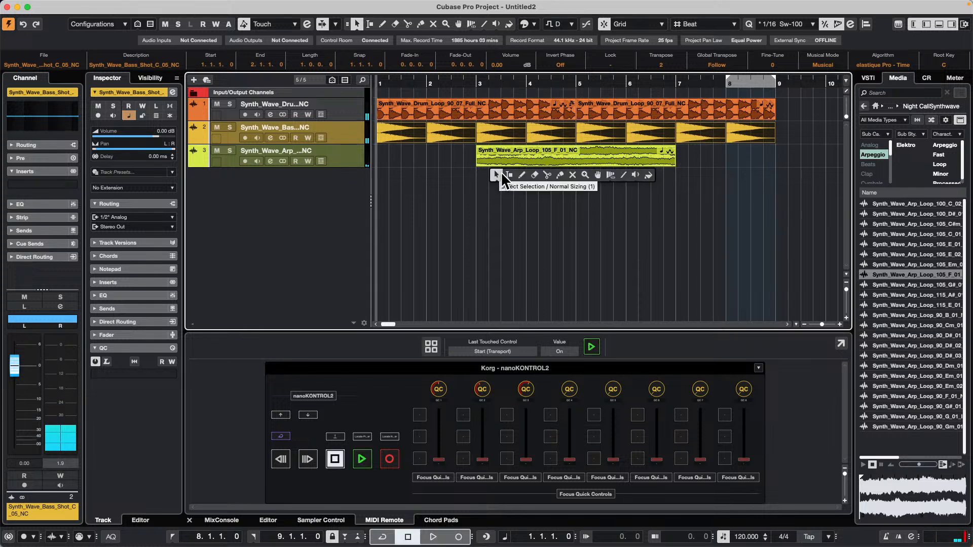
click(508, 178)
drag(478, 112, 674, 156)
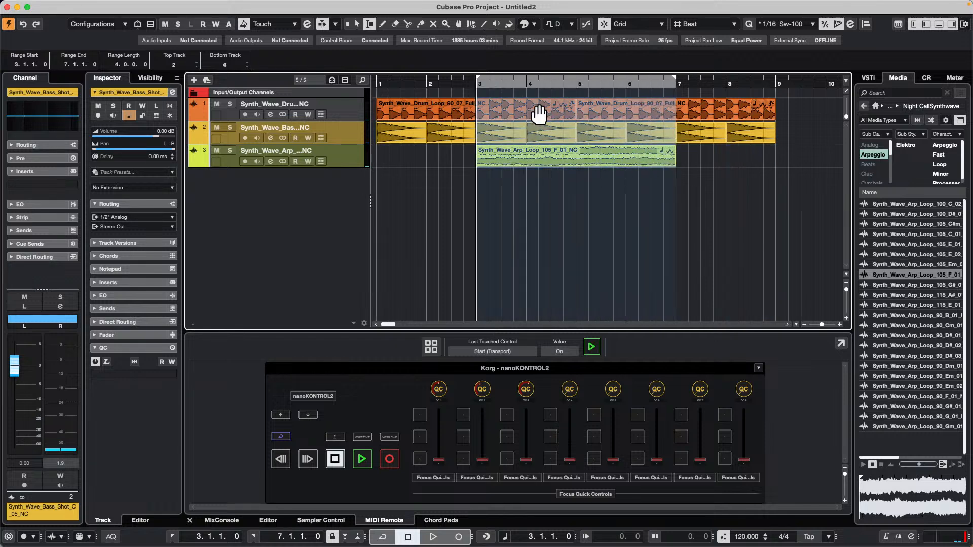
drag(534, 114, 819, 109)
Return to the Object Selection tool and play the arrangement into the copied section at bar 9.
drag(532, 87, 529, 67)
key(alt+space)
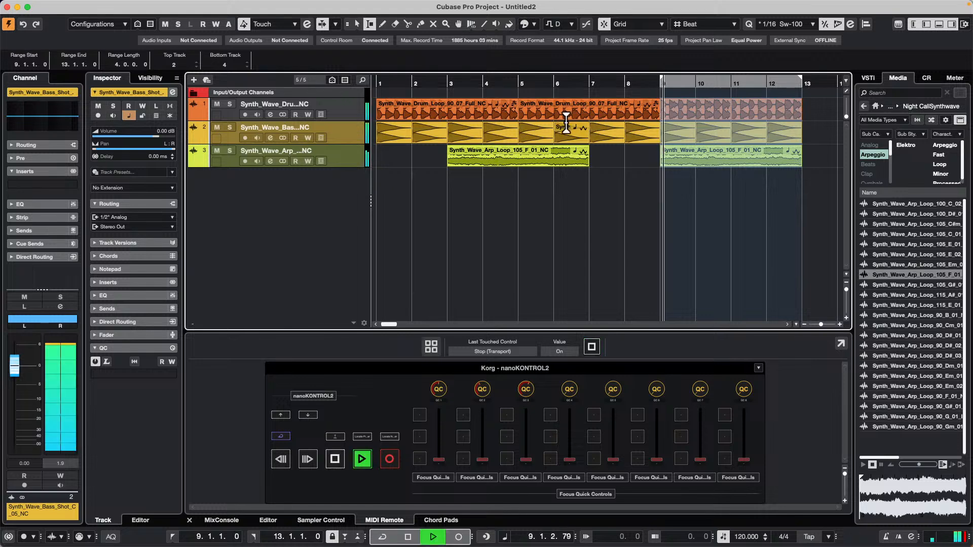
click(499, 81)
key(alt+space)
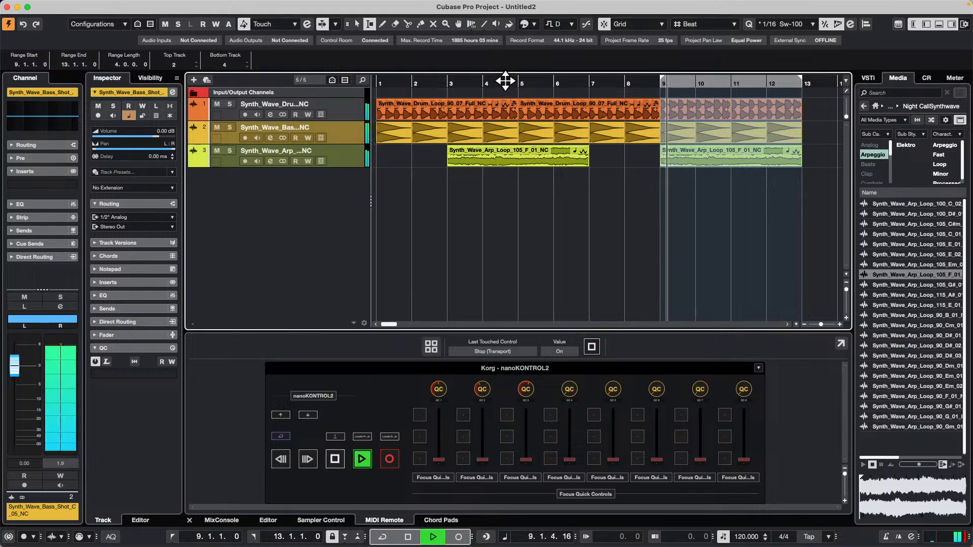
right_click(630, 188)
click(630, 188)
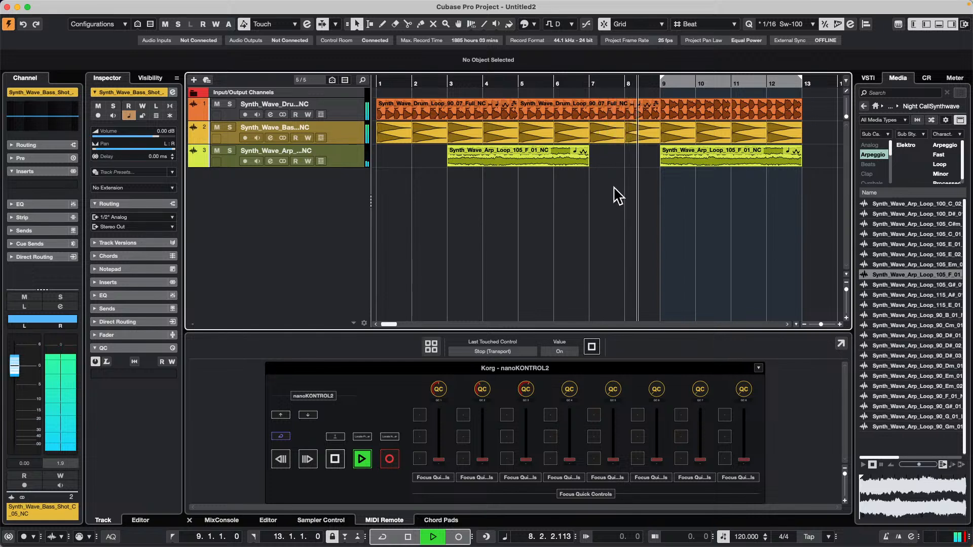
key(space)
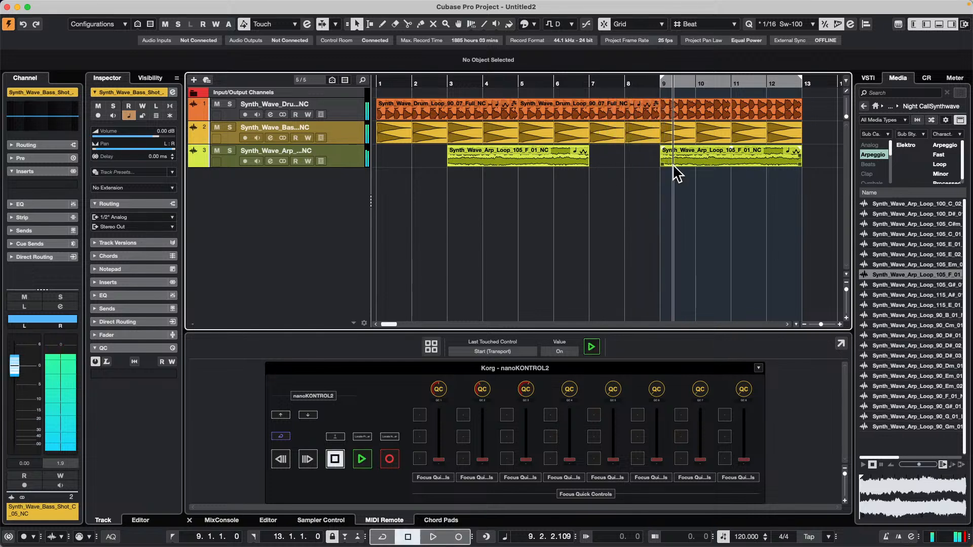
Add a Transpose Track and move it below the arpeggio track.
right_click(288, 174)
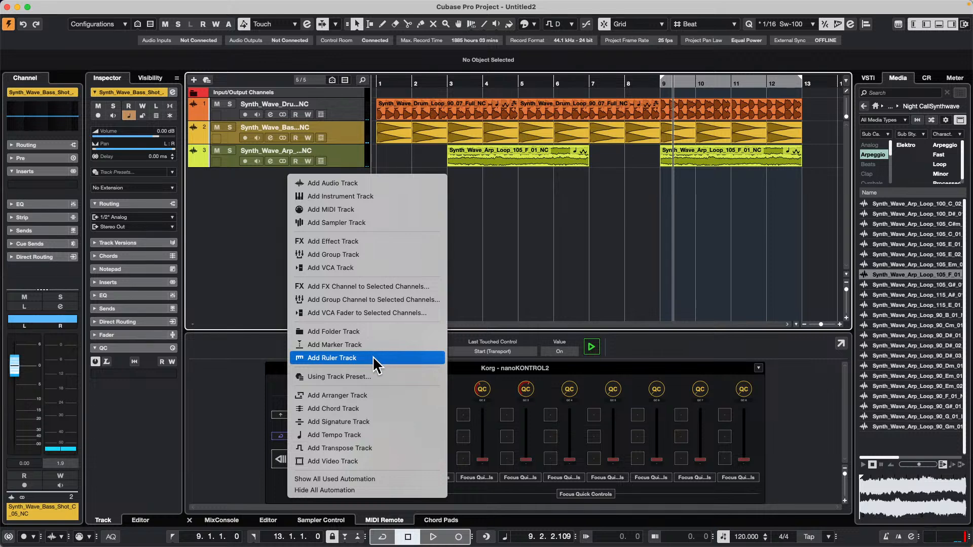
click(378, 448)
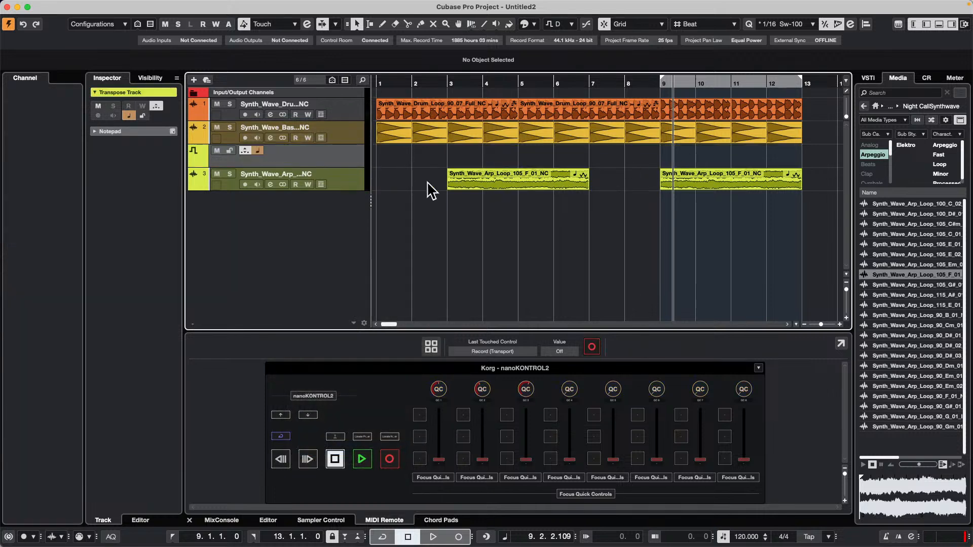
drag(342, 159, 343, 180)
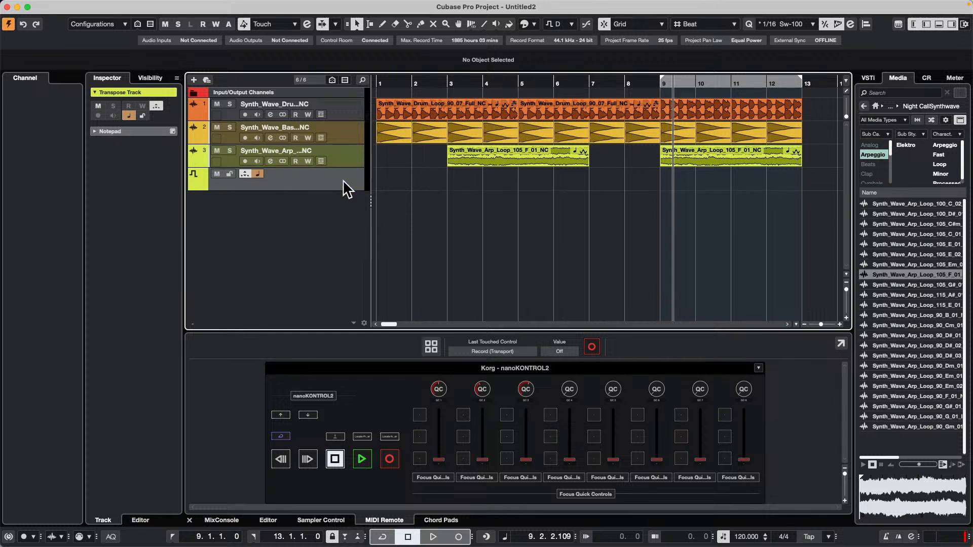
Draw a transpose event at bar 9 on the Transpose Track and set its value to 2.
right_click(663, 175)
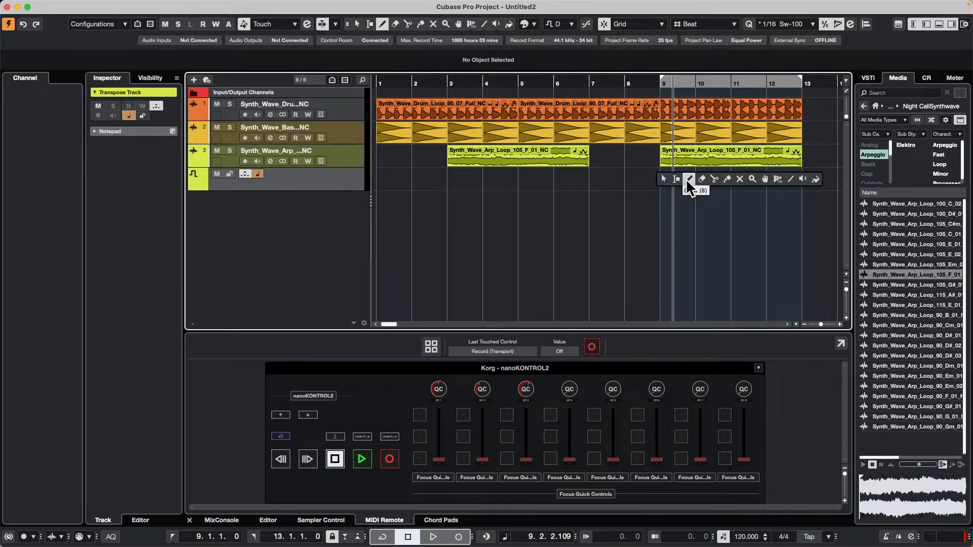
click(688, 179)
click(664, 182)
right_click(657, 193)
click(658, 195)
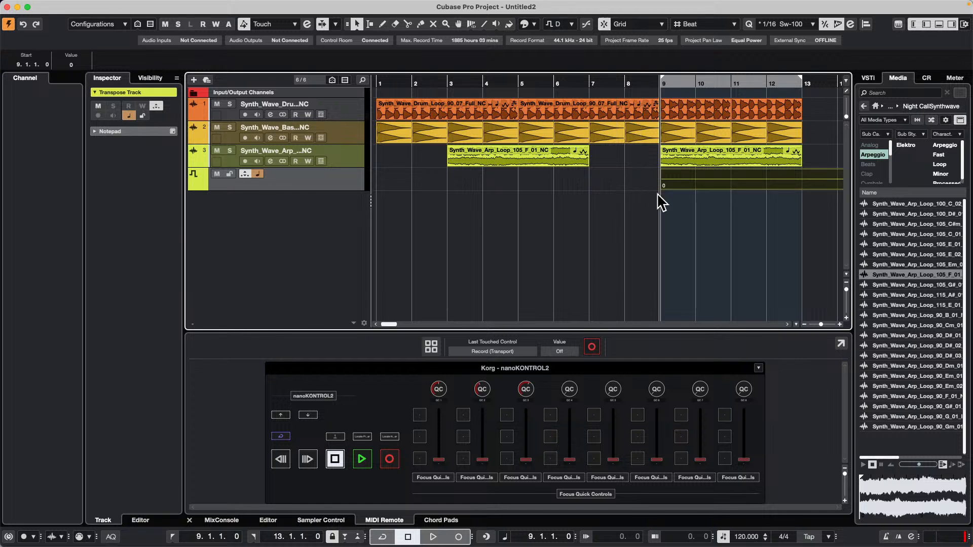
double_click(668, 186)
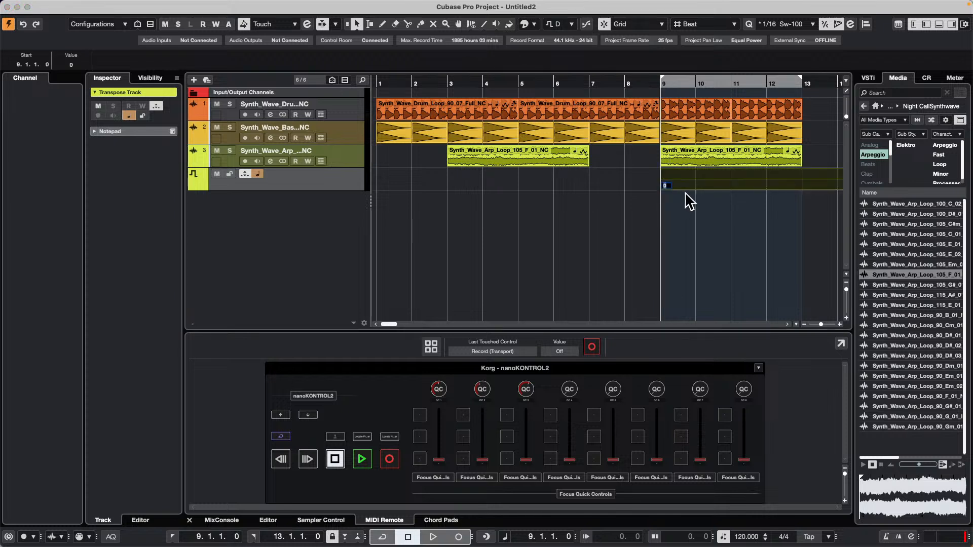
text(2)
key(Return)
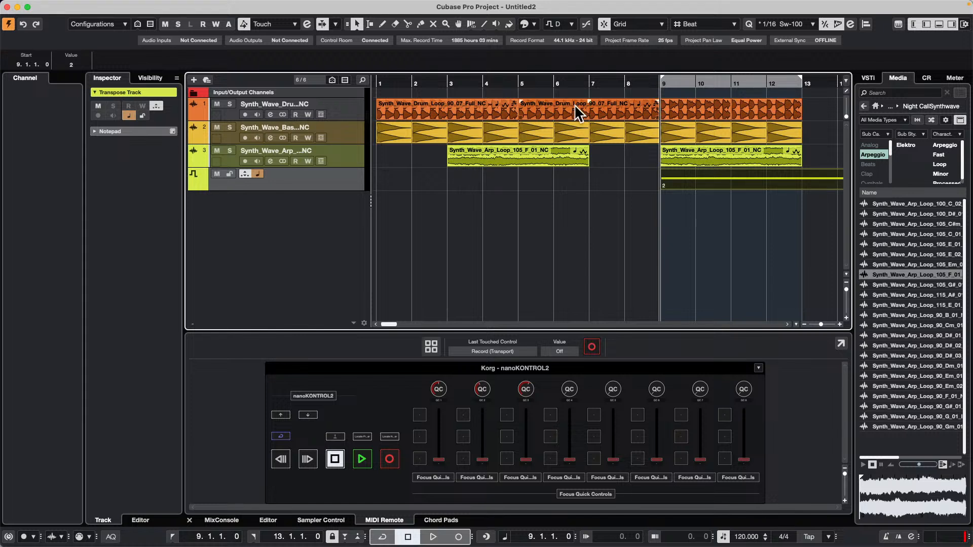
Inspect the Global Transpose settings of the copied drum loop and the first bass event, and play the project from bar 1.
click(814, 112)
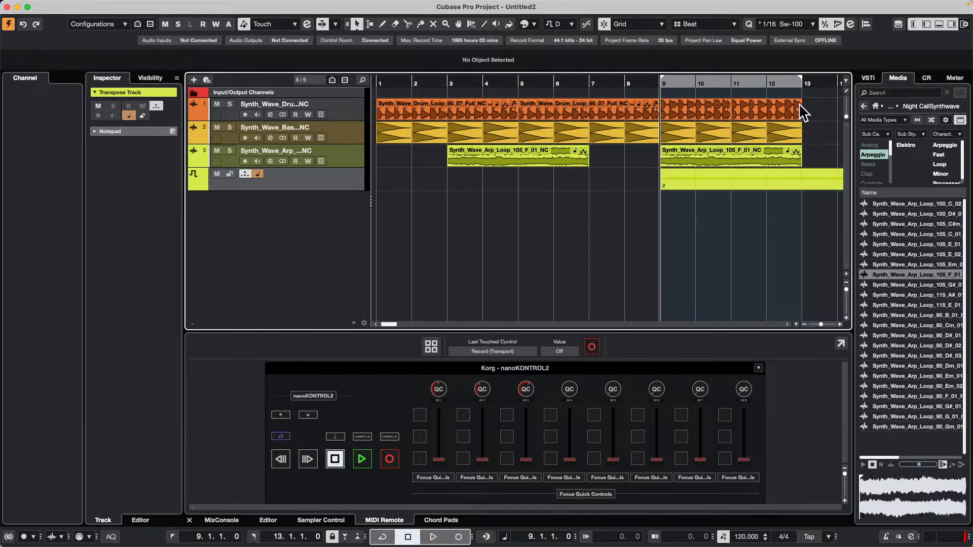
drag(715, 108, 713, 108)
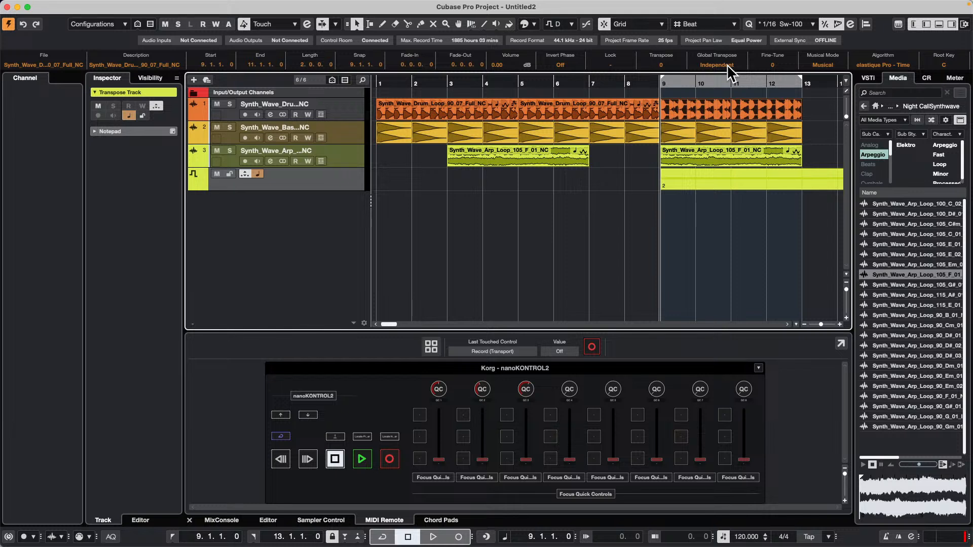
click(378, 82)
key(space)
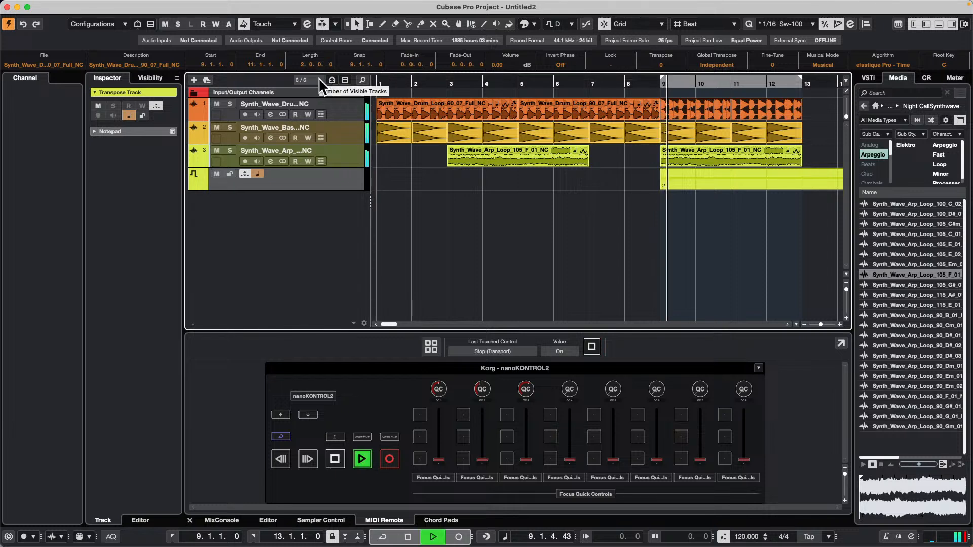
click(447, 218)
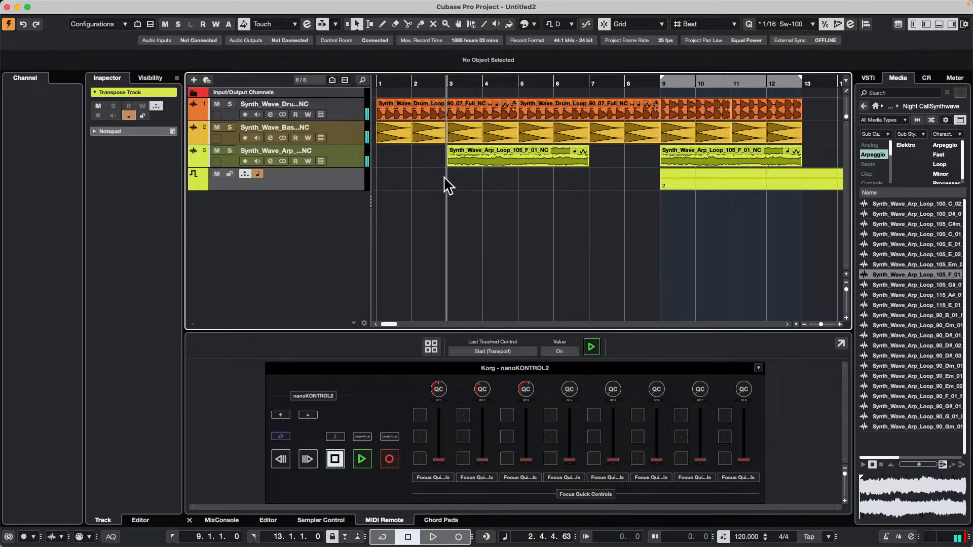
drag(400, 84, 318, 83)
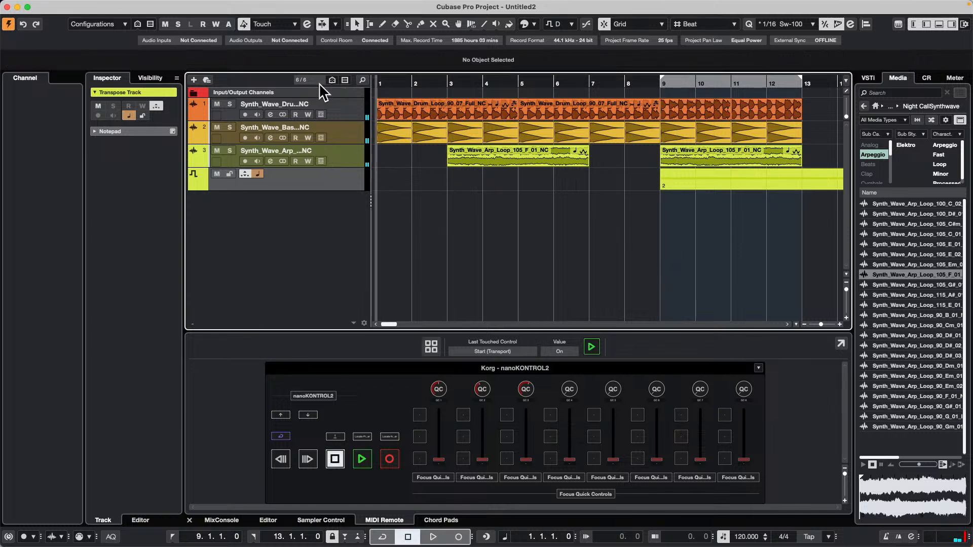
click(386, 134)
key(space)
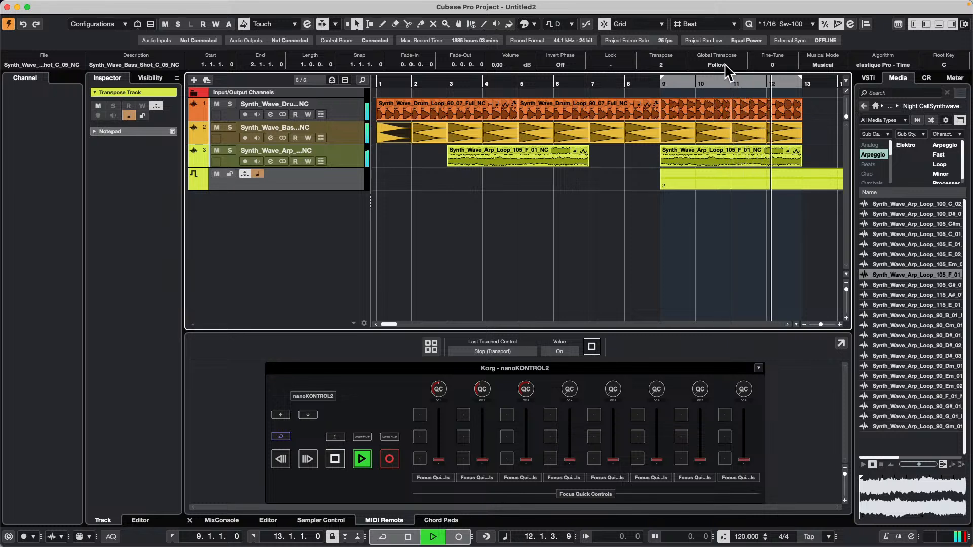
scroll(710, 104, right, 8)
click(710, 105)
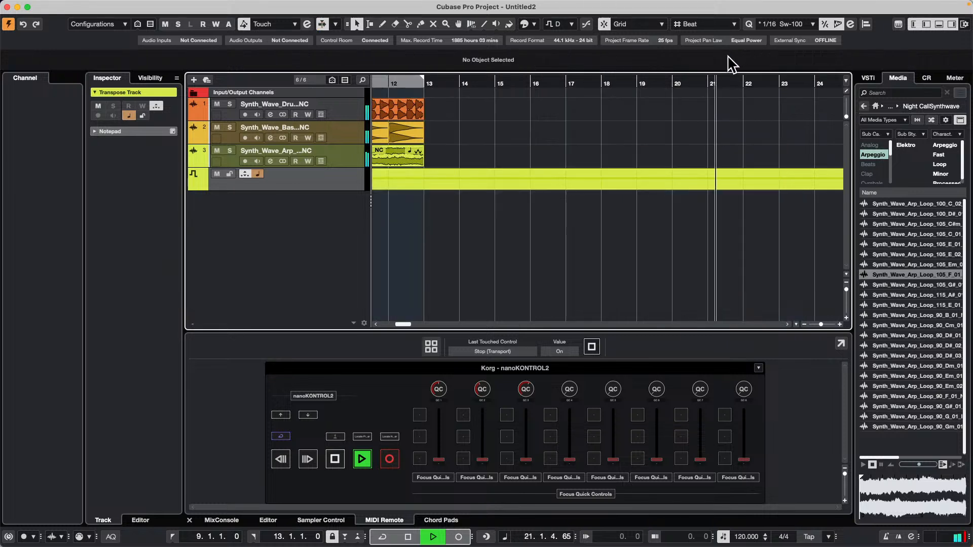
key(space)
Look up the Project Root Key option in the toolbar setup without changing it.
drag(592, 88, 491, 154)
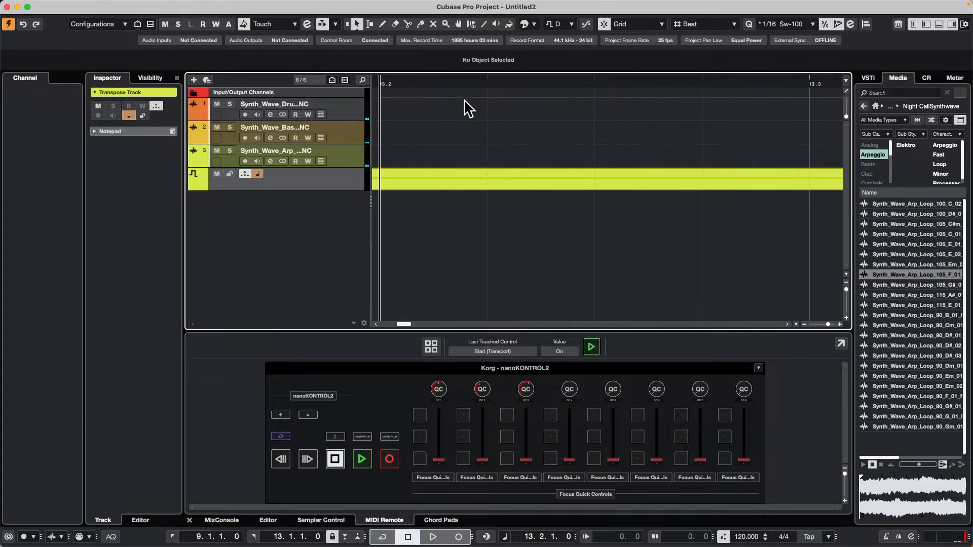
drag(467, 82, 489, 131)
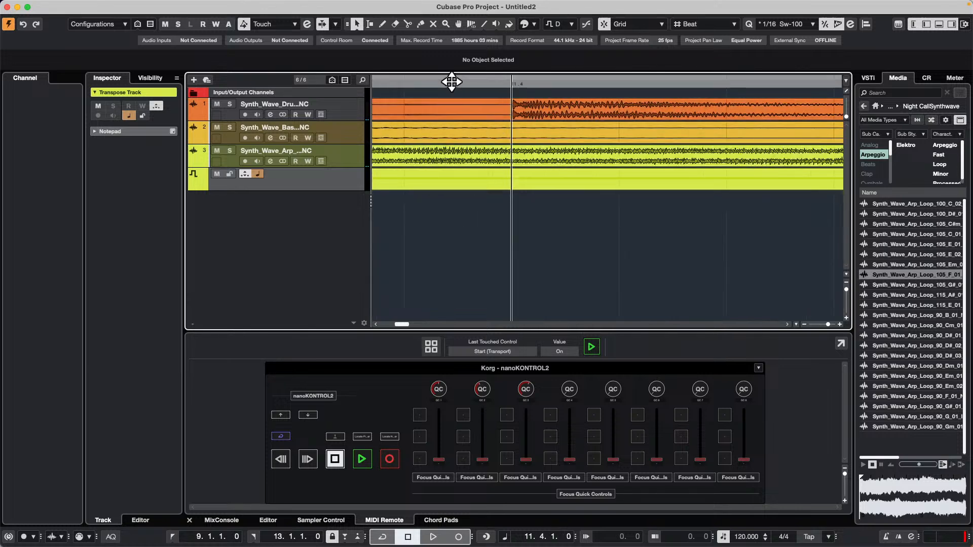
drag(452, 80, 303, 50)
drag(404, 80, 404, 61)
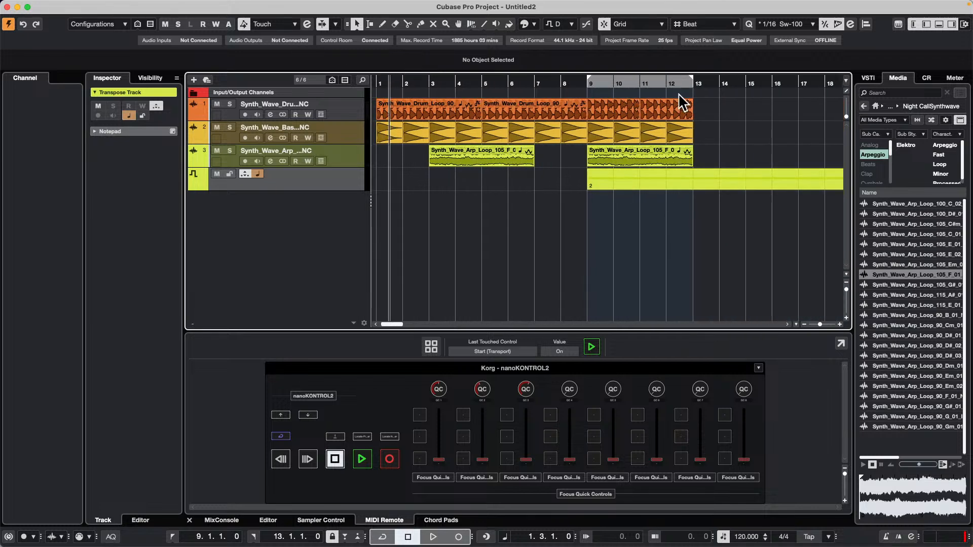
right_click(677, 32)
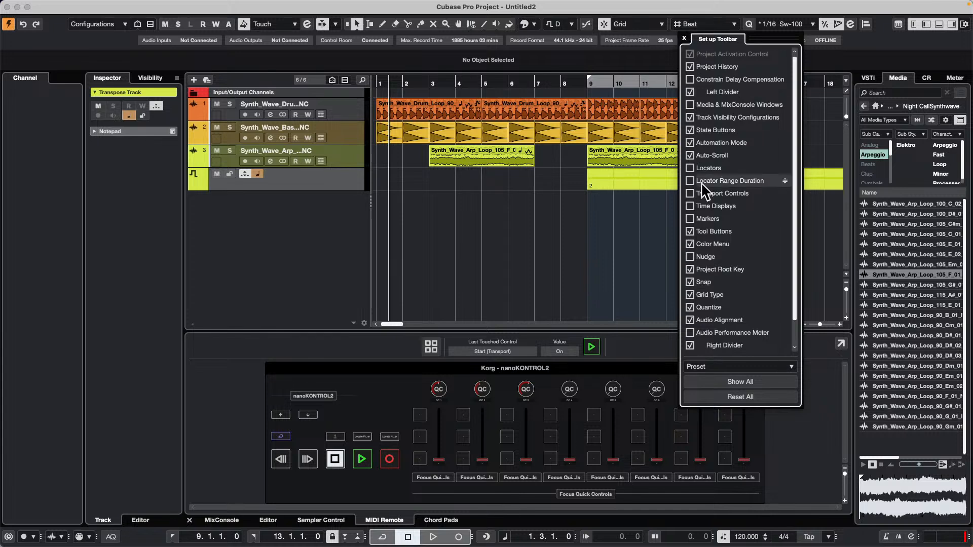
click(568, 247)
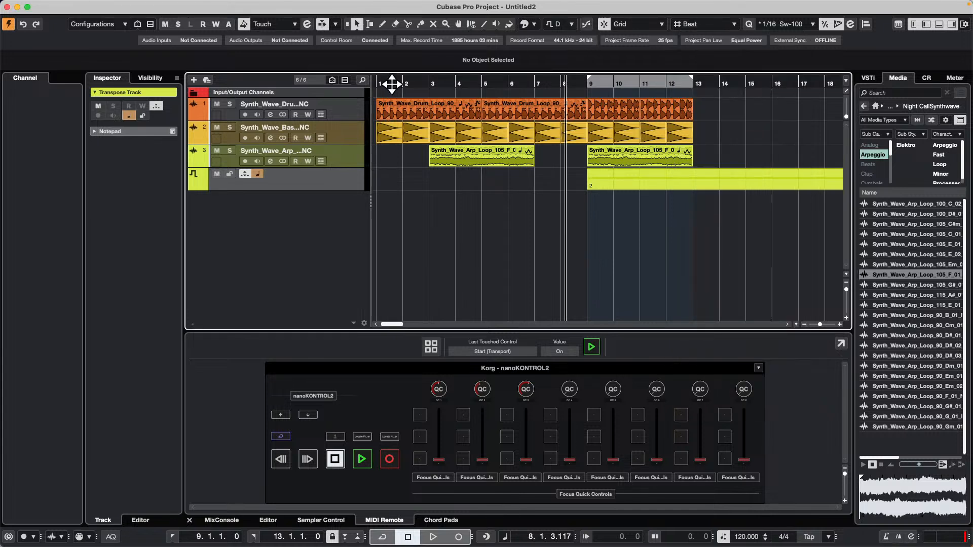
Play the project from bar 1 and set the Project Root Key to E during playback.
drag(392, 84, 378, 66)
key(space)
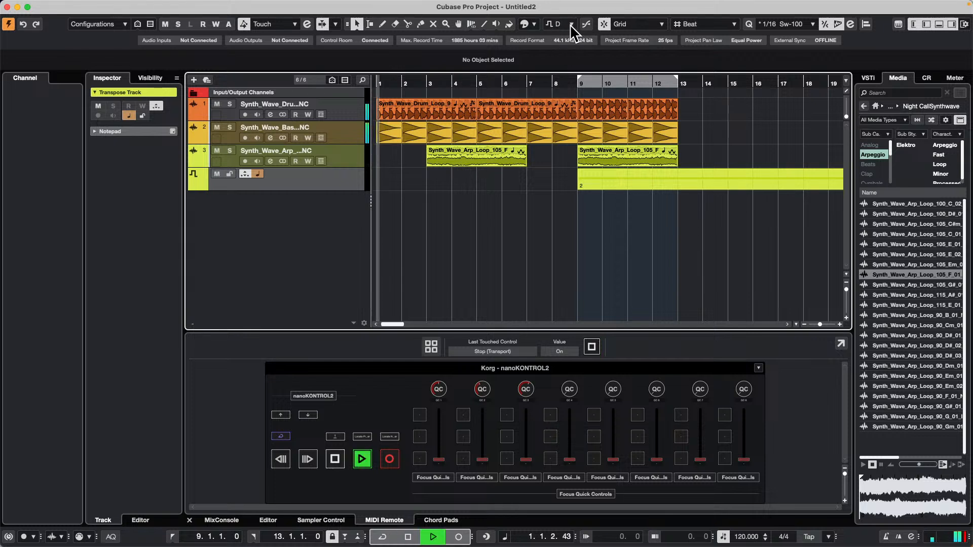
click(570, 24)
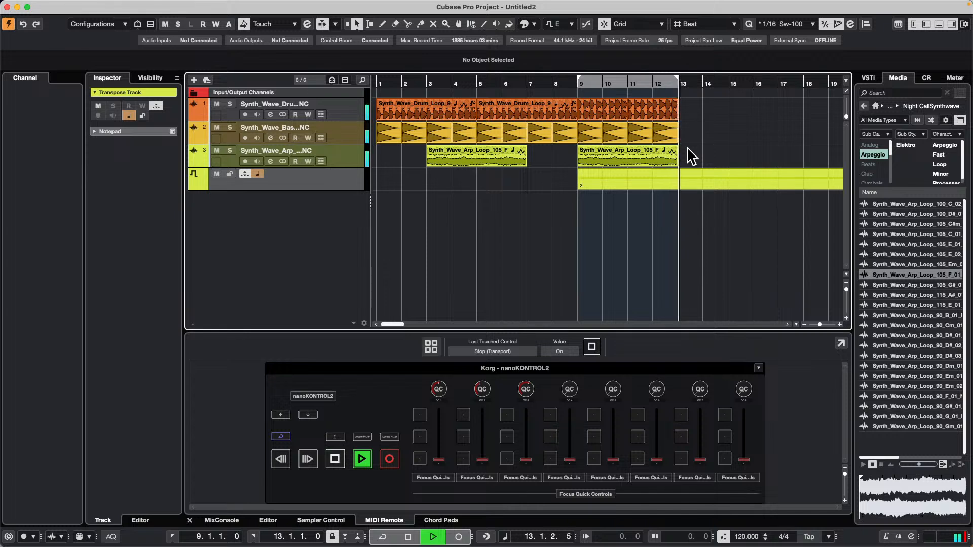
key(space)
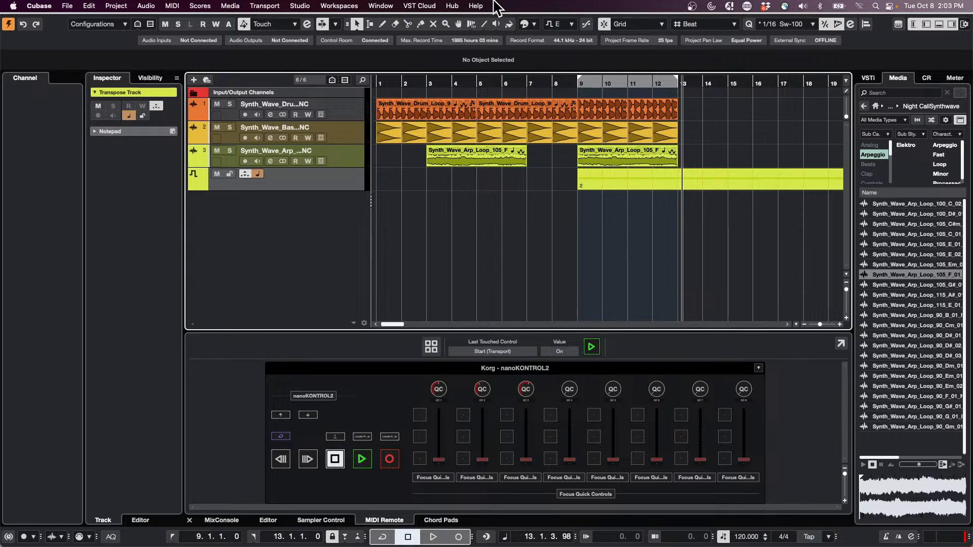
Add a stereo audio track named "guitar 1" below the Transpose Track.
right_click(311, 206)
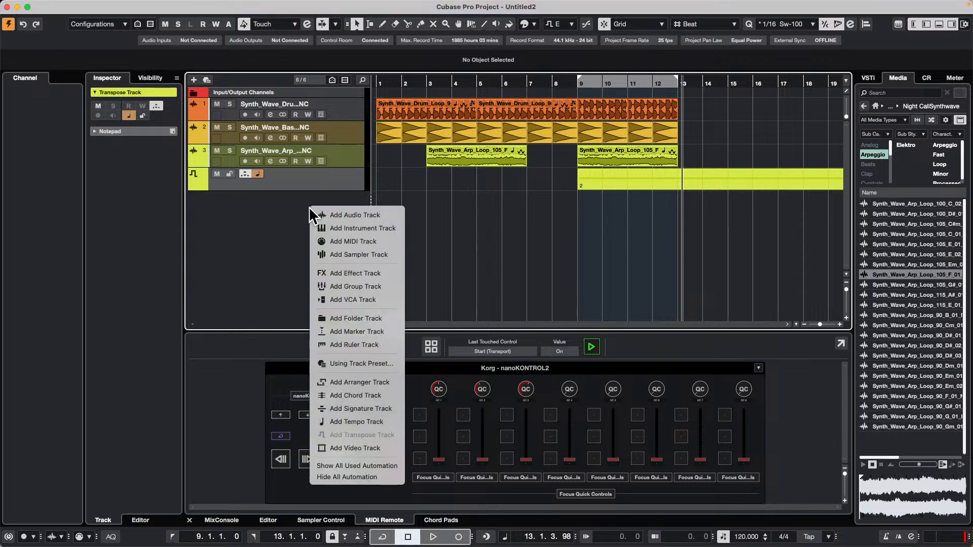
click(375, 214)
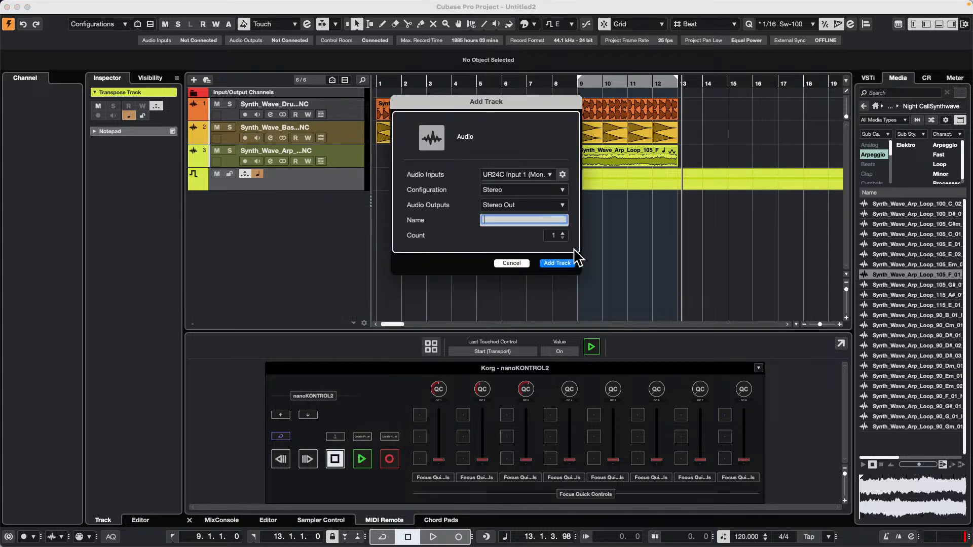
text(guitar 1)
key(Return)
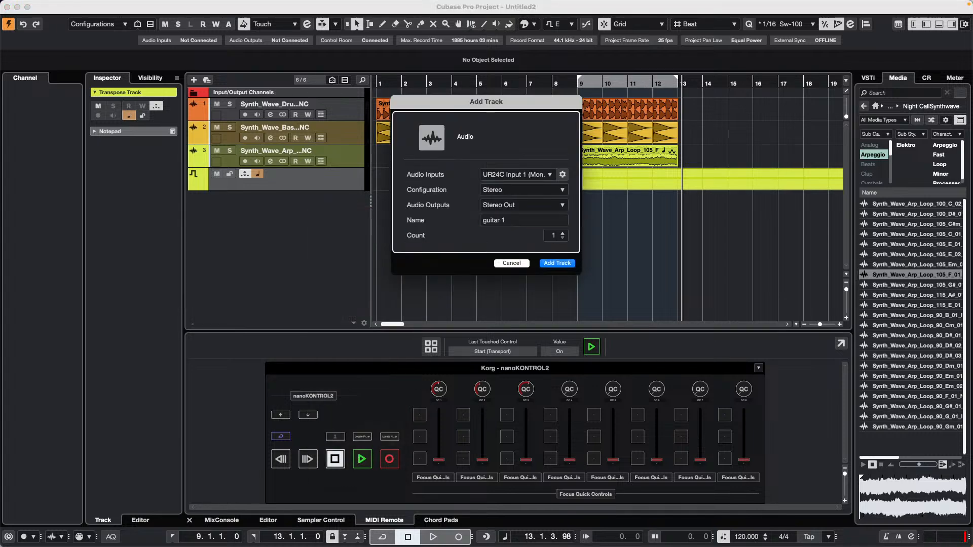
Add a stereo audio track named "acoustic guitar" below the guitar 1 track.
right_click(313, 227)
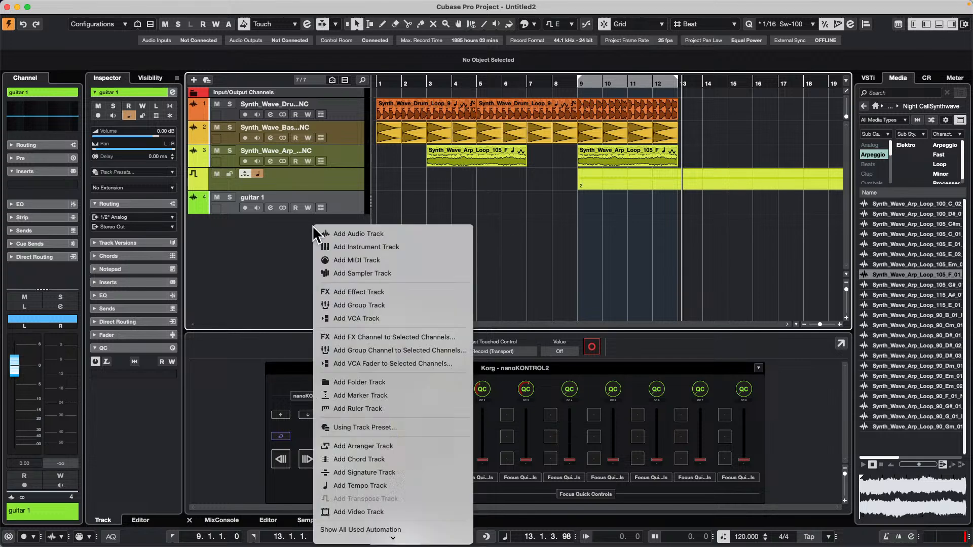
click(424, 233)
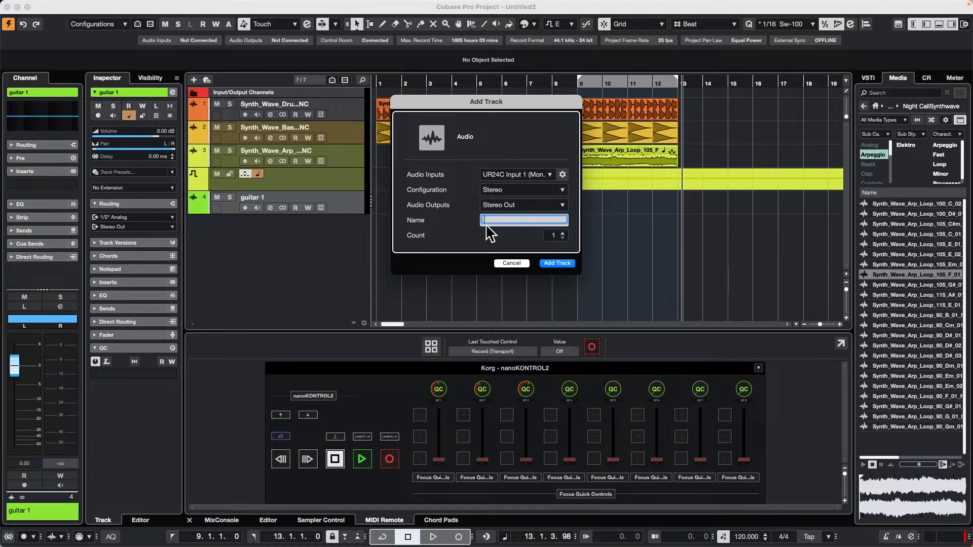
text(acoustic guitar)
key(Return)
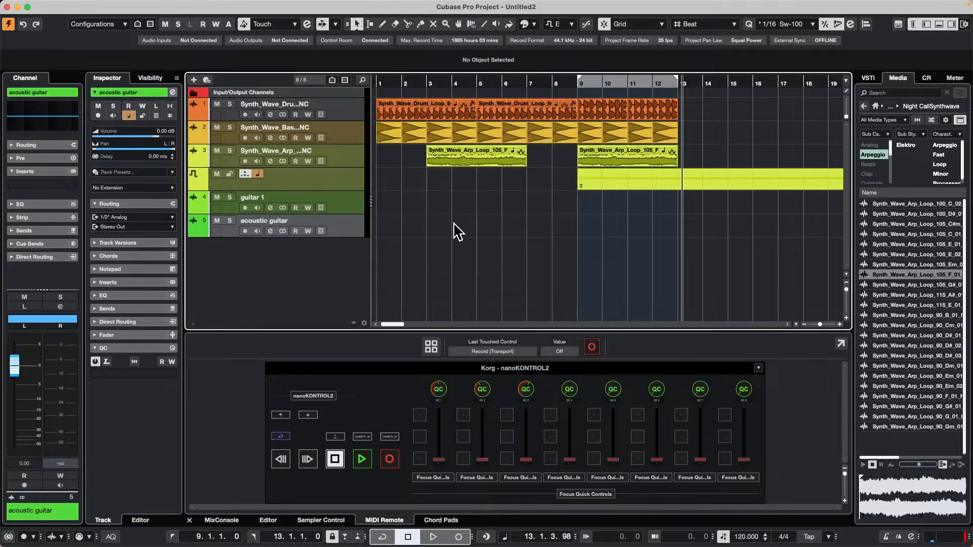
Add a stereo audio track named "vocals" below the acoustic guitar track.
right_click(292, 244)
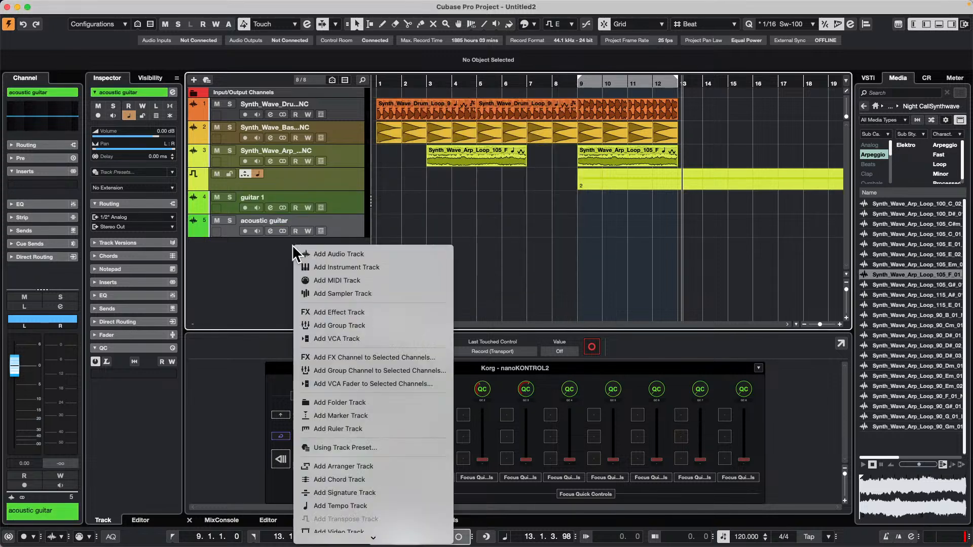
click(378, 252)
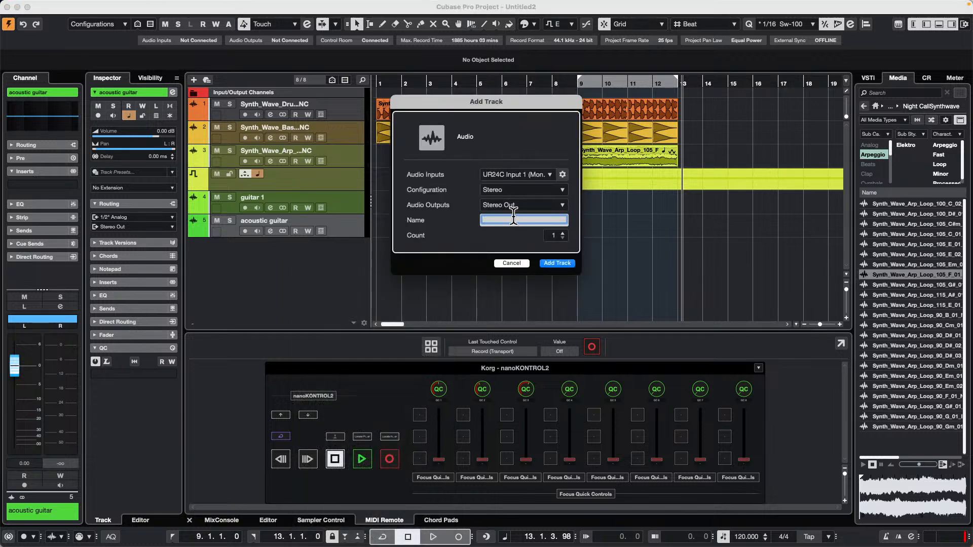
text(vocals)
key(Return)
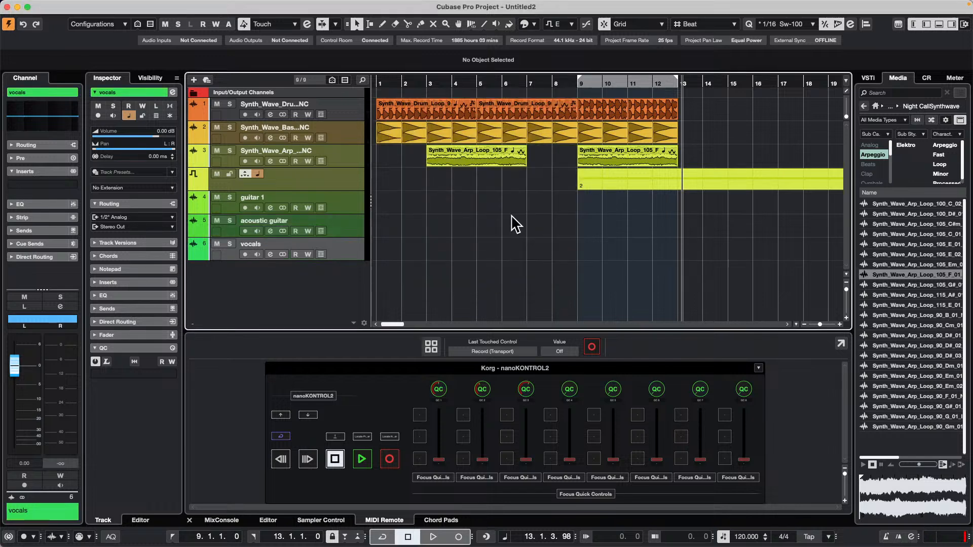
Add a stereo audio track named "vox" below the vocals track.
right_click(327, 271)
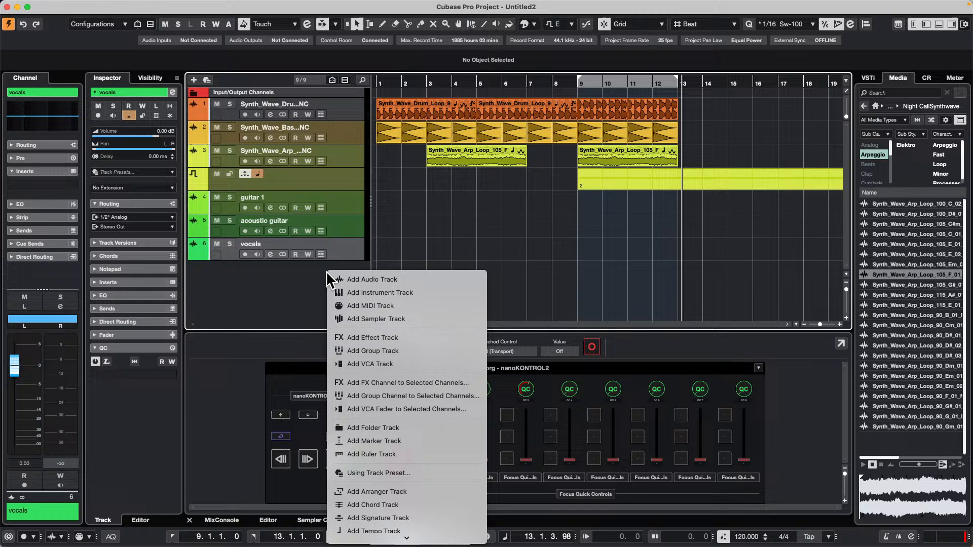
click(421, 279)
text(vo)
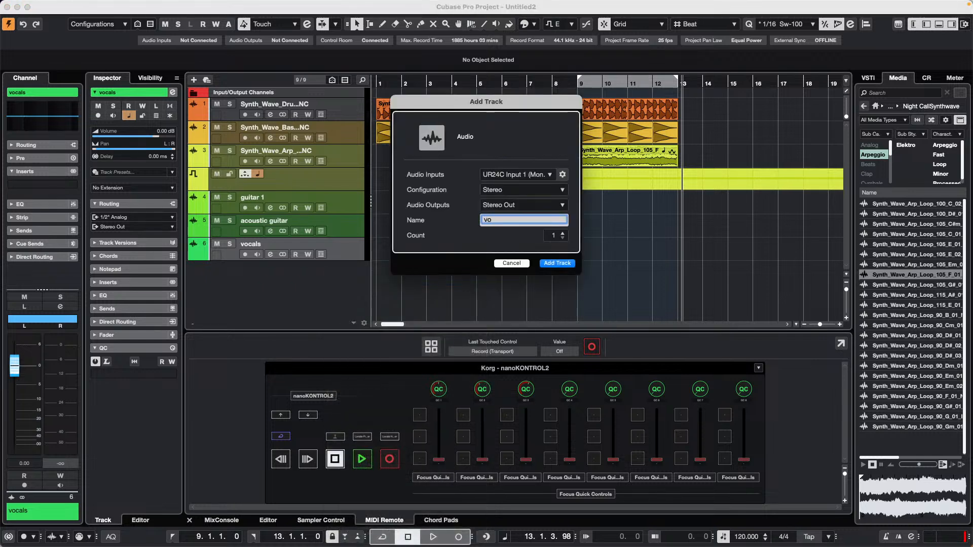
text(x)
key(Return)
Add five stereo audio tracks at once below the vox track, using the name "drum".
right_click(326, 303)
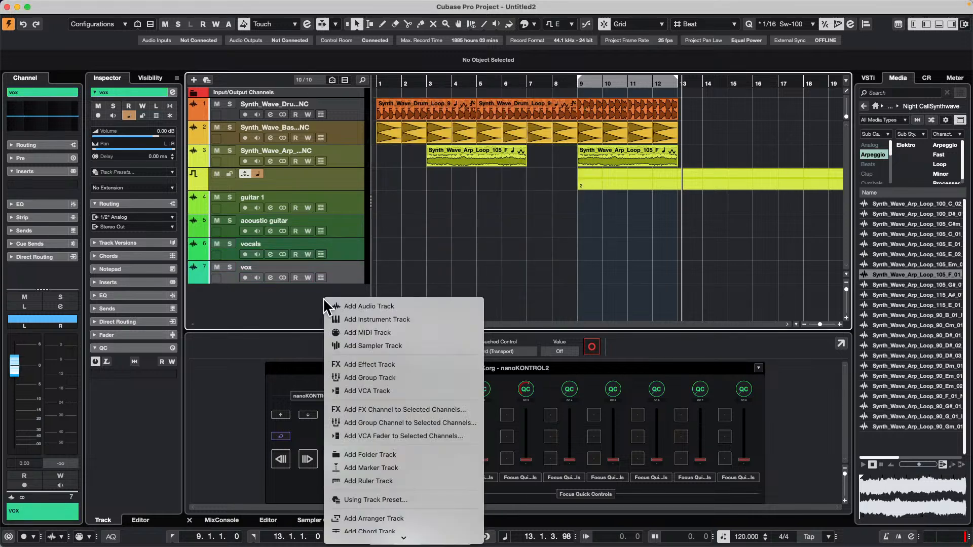
click(421, 307)
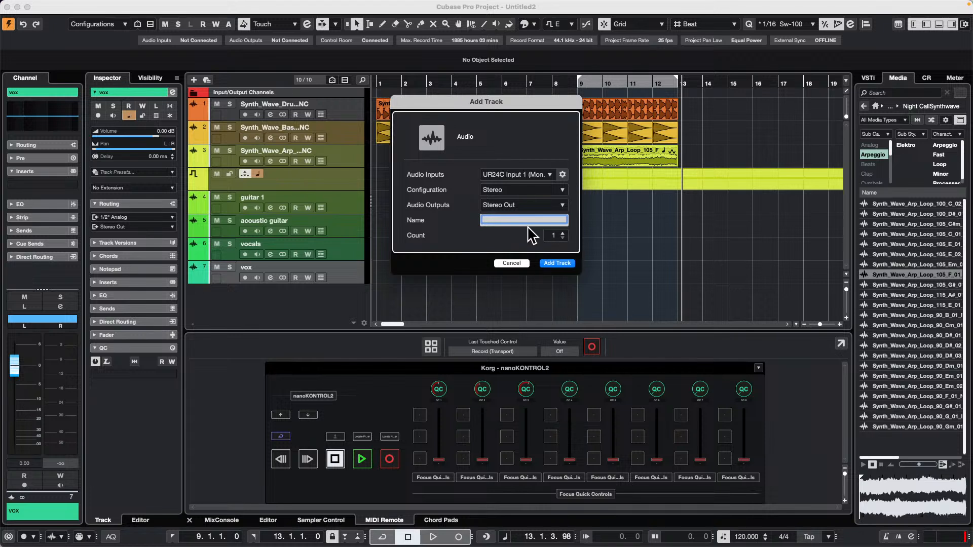
click(563, 234)
click(563, 234)
click(563, 235)
click(563, 234)
text(drum)
key(Return)
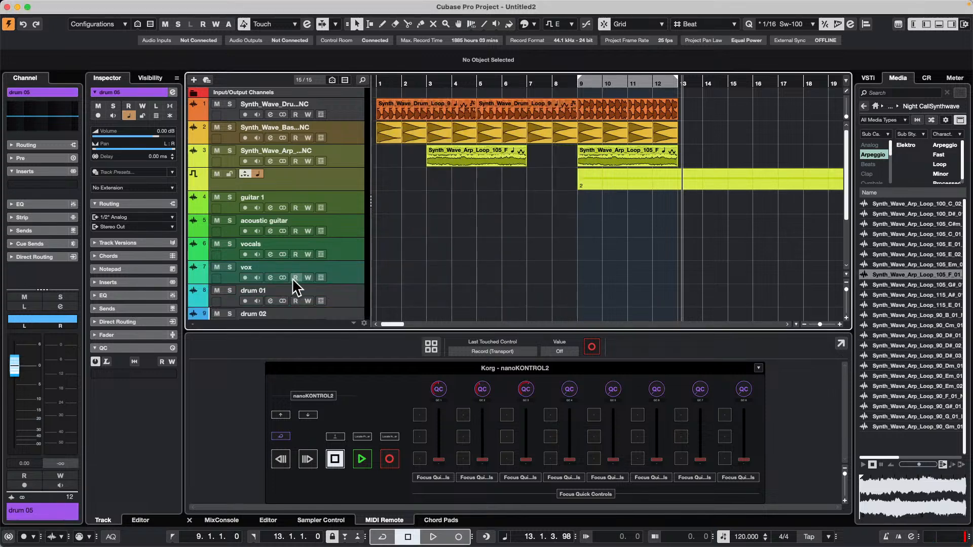
scroll(283, 273, down, 3)
scroll(274, 215, up, 4)
Open the Project Logical Editor and remove its existing target filter and transform action, keeping the Transform function.
mouse_move(232, 3)
click(116, 6)
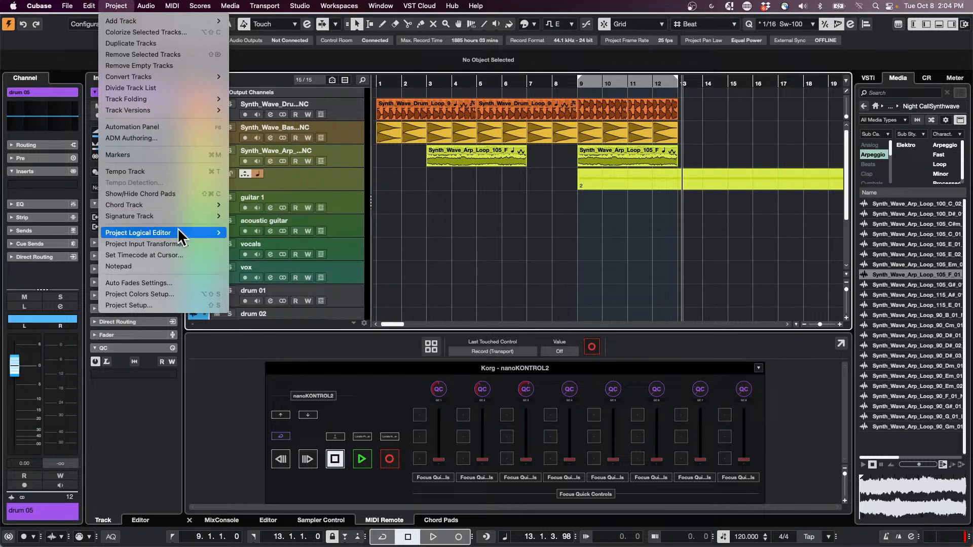
mouse_move(183, 233)
click(245, 232)
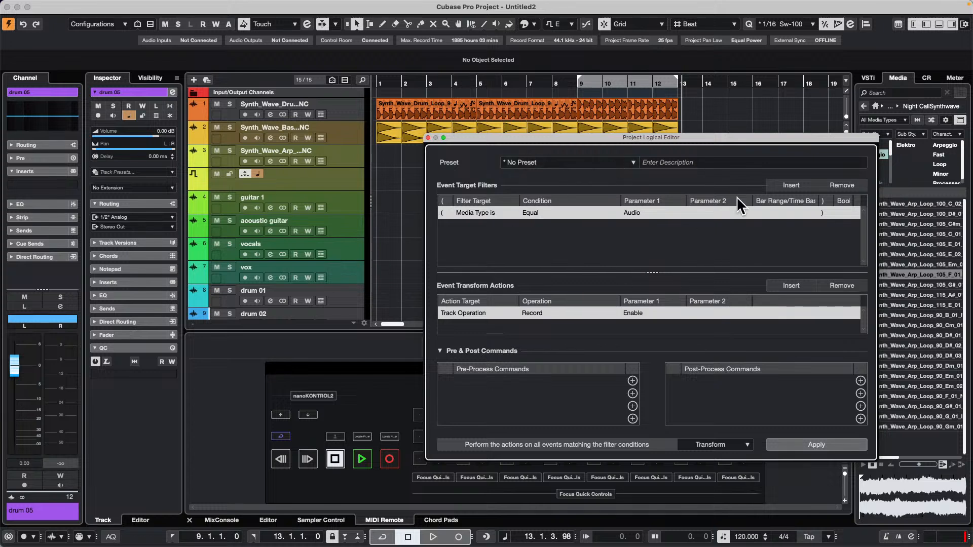
click(843, 185)
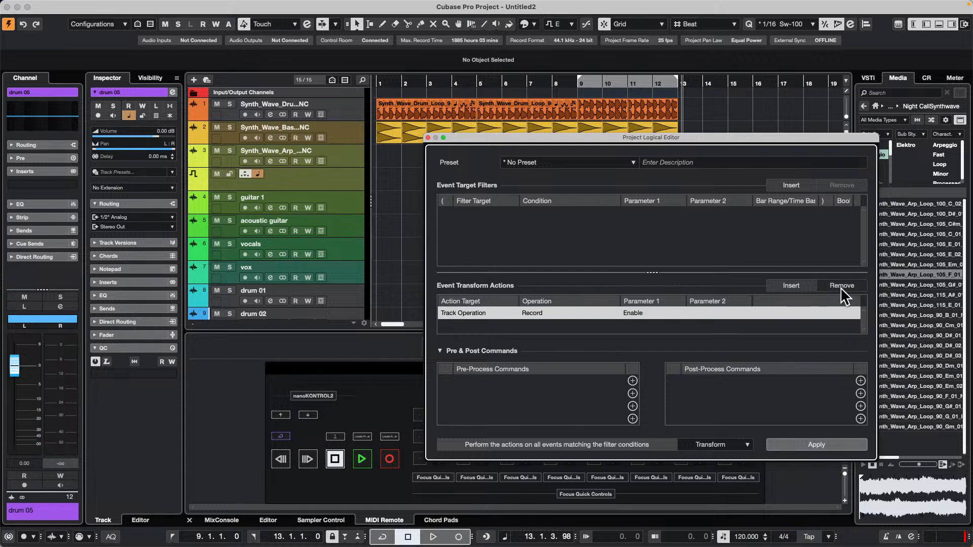
click(841, 287)
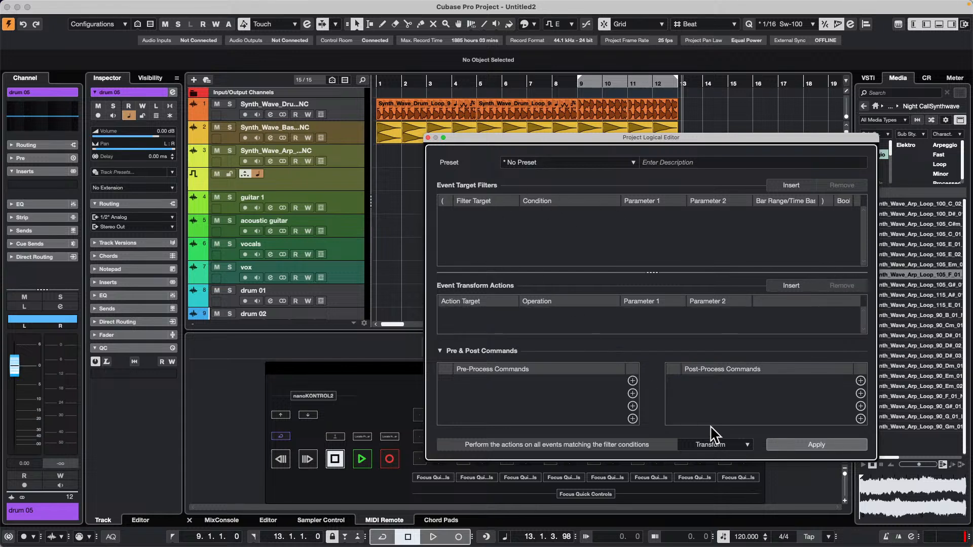
click(722, 446)
click(710, 444)
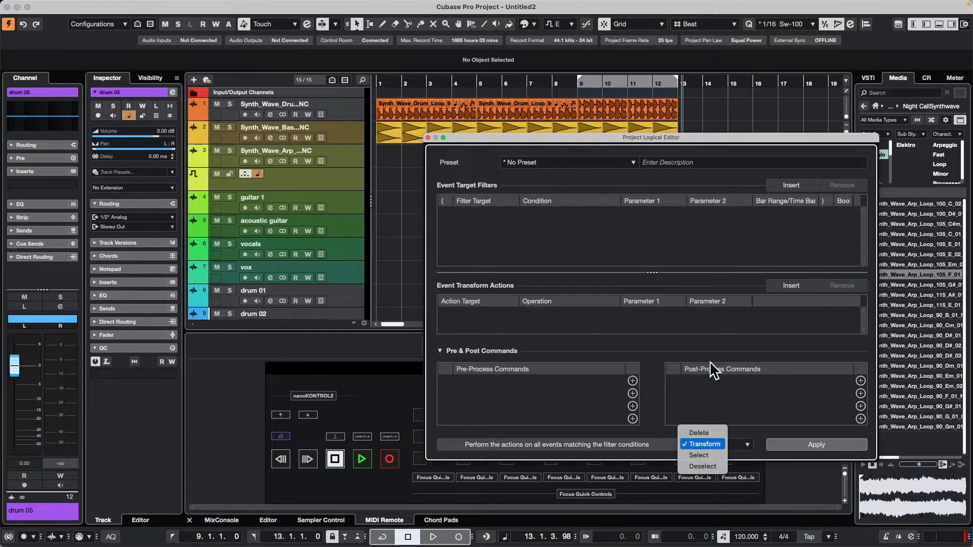
Insert an event target filter with Name as target, Contains as condition and "guitar" as Parameter 1.
click(799, 184)
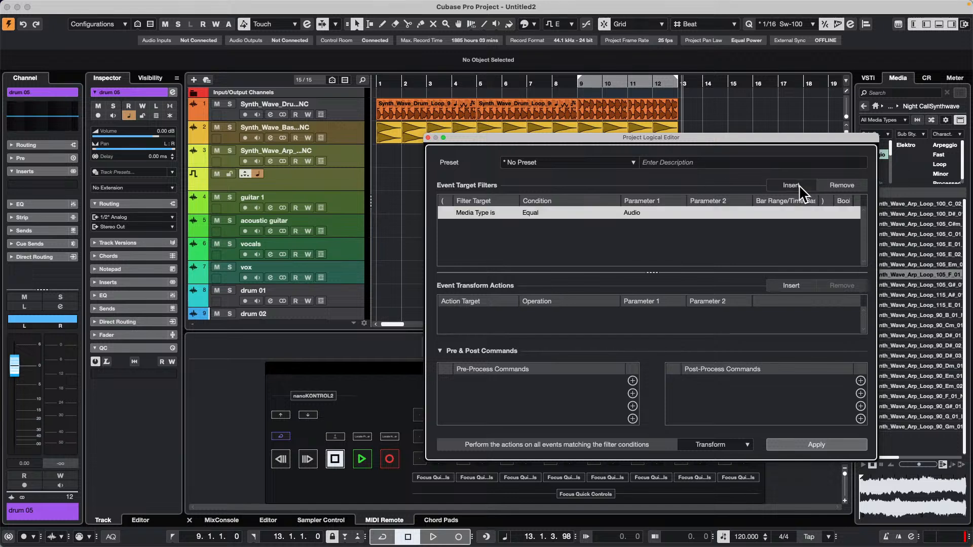
click(485, 214)
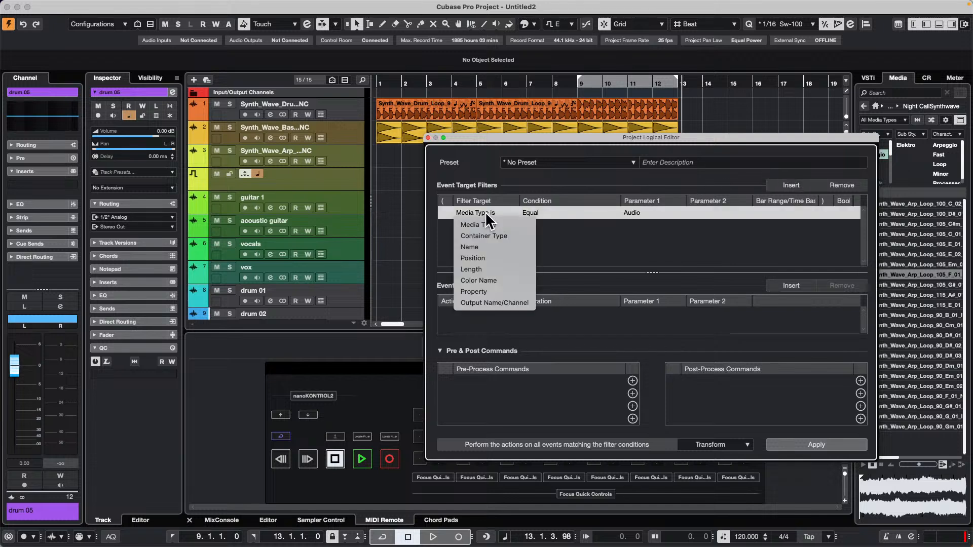
click(503, 247)
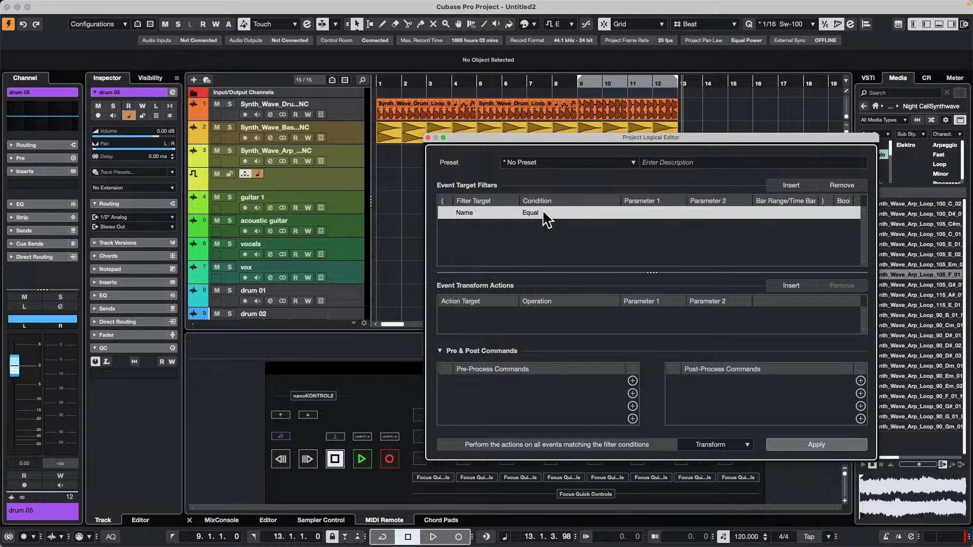
click(546, 212)
click(548, 234)
click(648, 213)
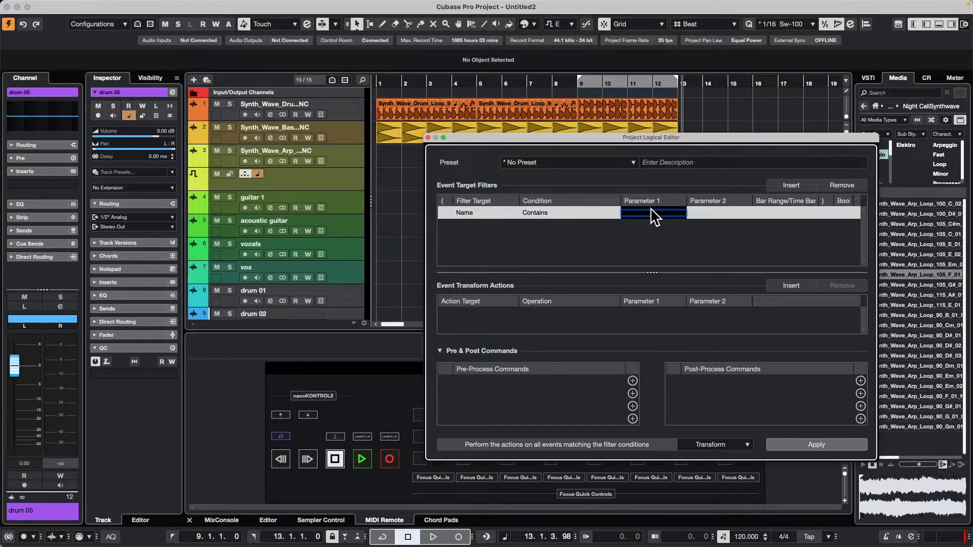
text(guitar)
key(Return)
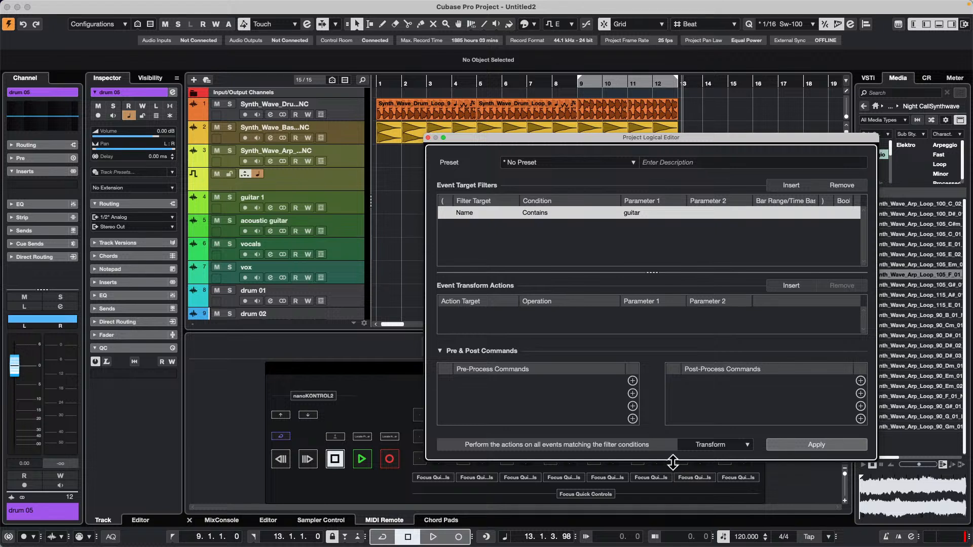
Insert a transform action that sets the color to the fixed value Color 10 (blue).
drag(672, 462, 673, 496)
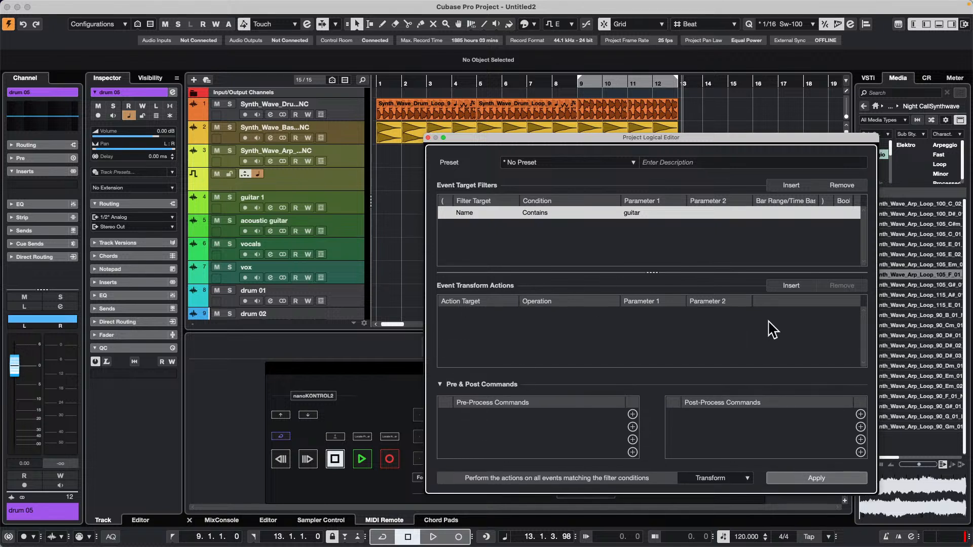
click(790, 286)
click(451, 313)
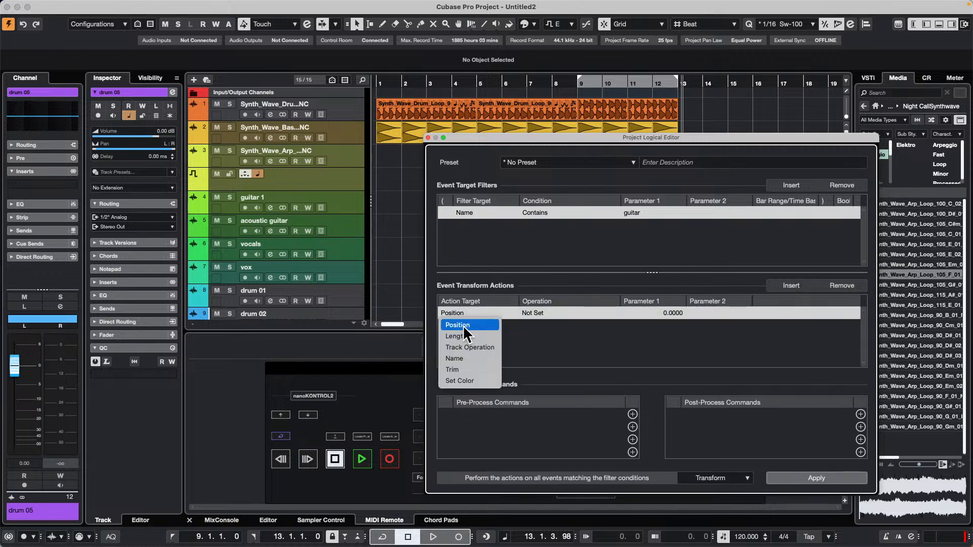
click(459, 380)
click(541, 312)
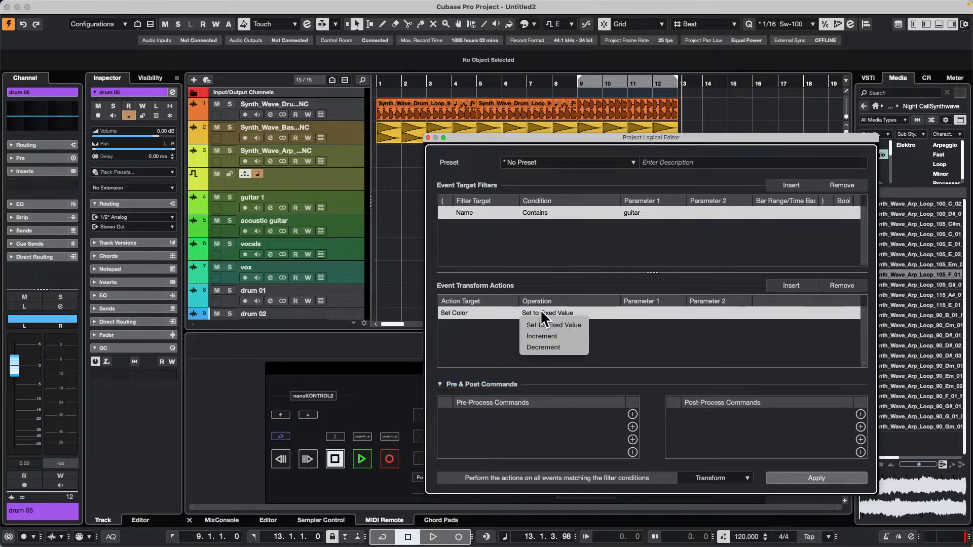
click(543, 325)
click(646, 311)
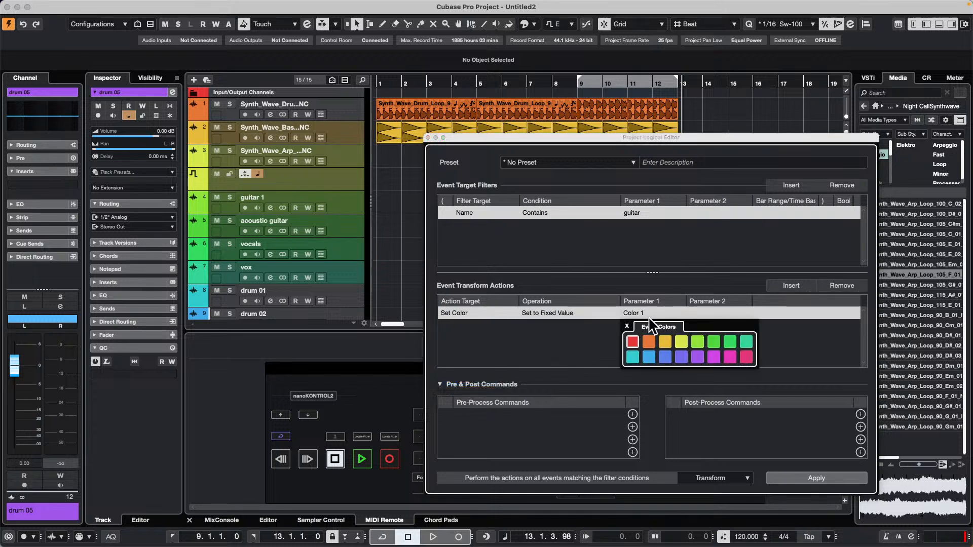
click(648, 356)
click(576, 350)
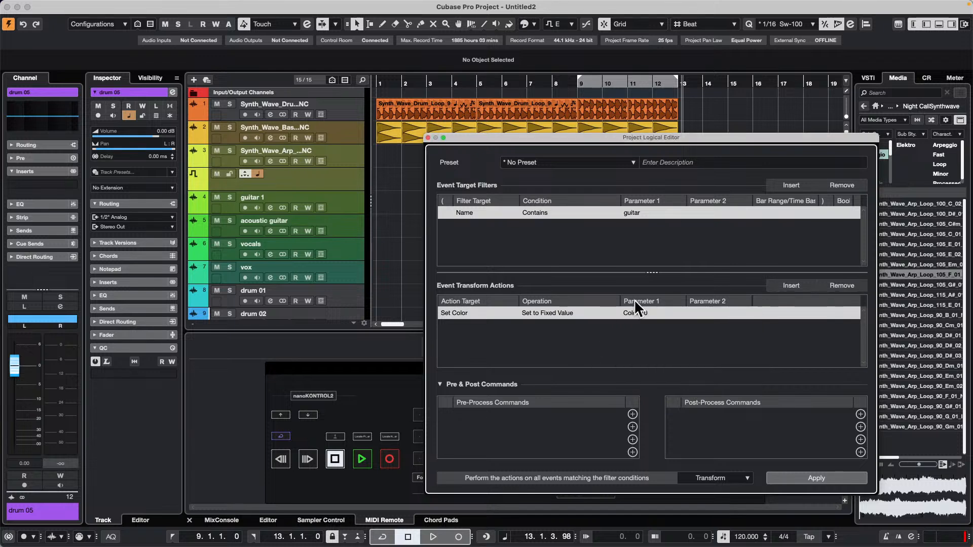
Save the logical edit as the preset "CCLS change guitar to blue" and apply it to the project.
click(539, 163)
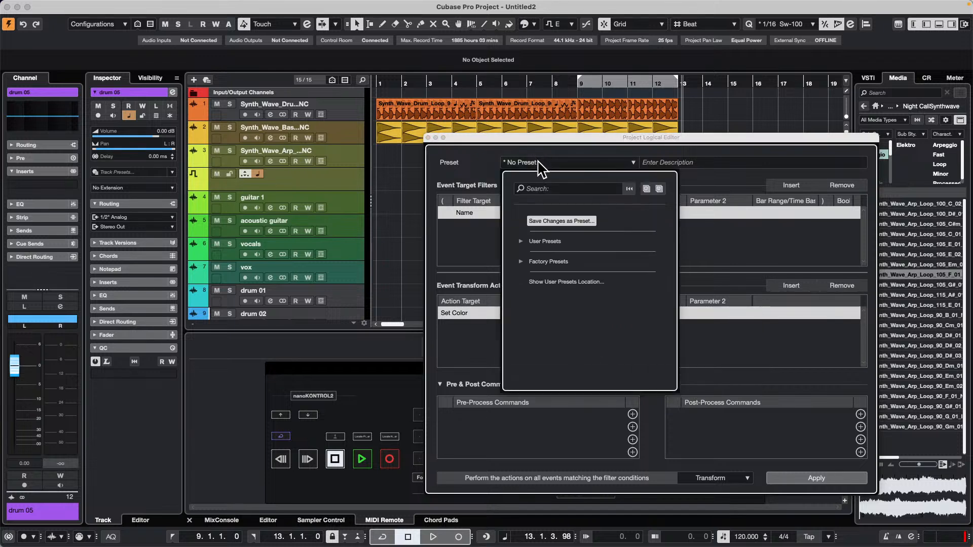
click(558, 220)
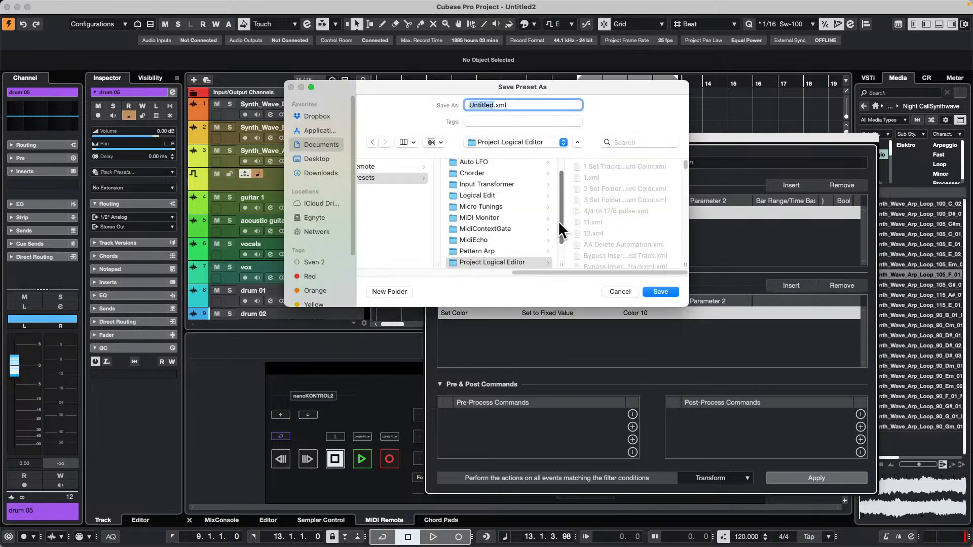
text(CCL)
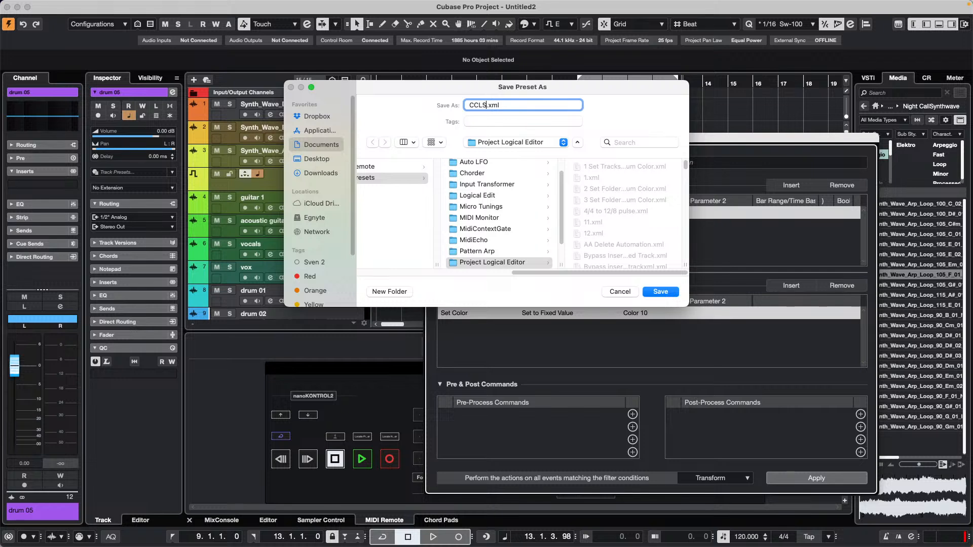
text(S change guitar to ck)
key(BackSpace)
key(BackSpace)
key(BackSpace)
click(663, 294)
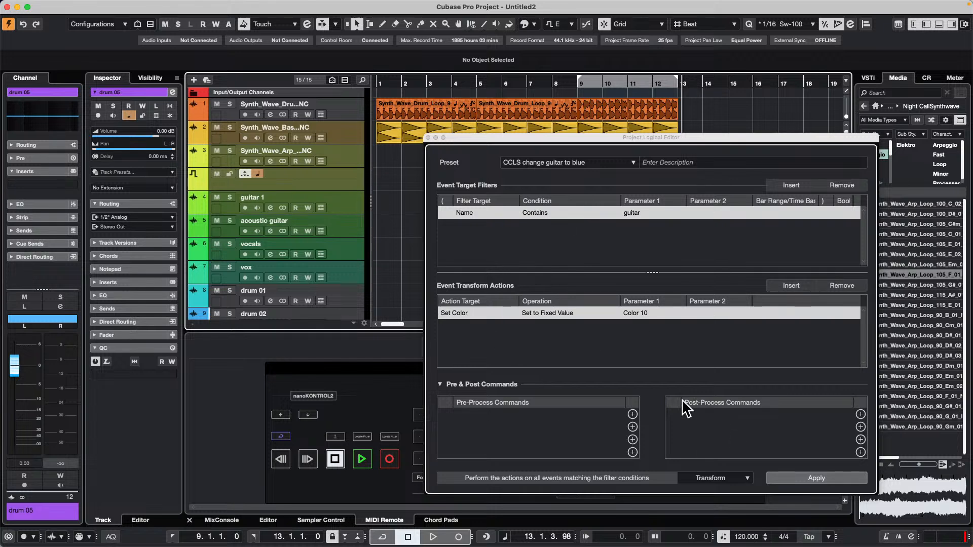
click(822, 476)
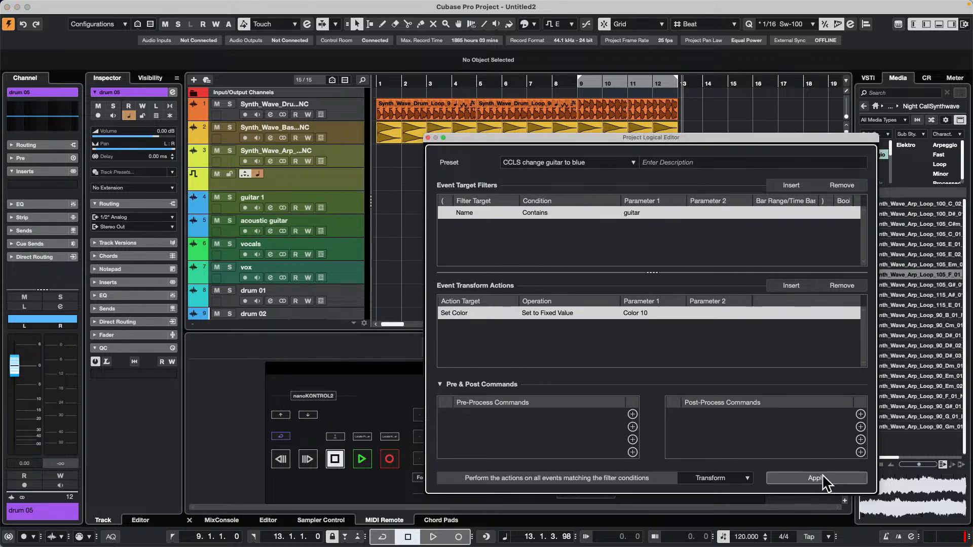
scroll(245, 233, down, 3)
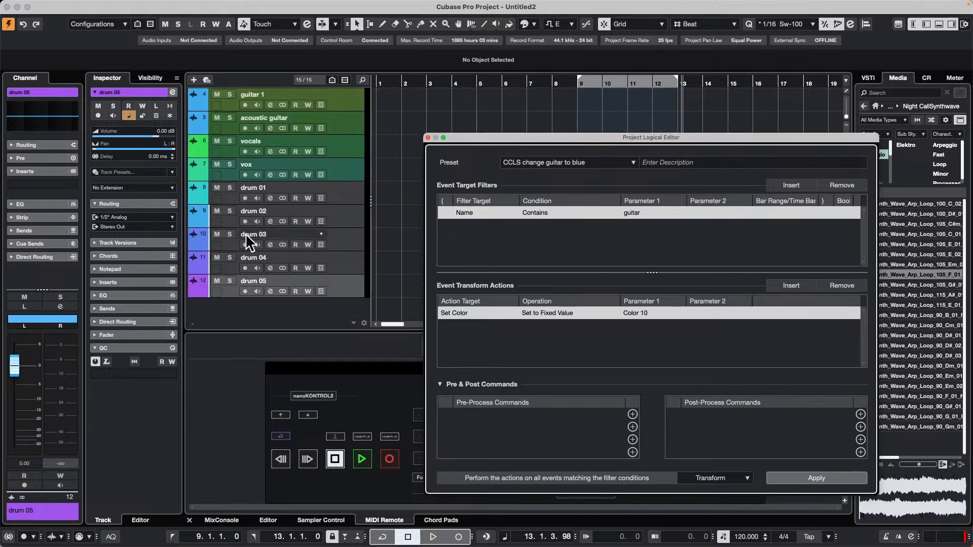
Change the name filter's Parameter 1 to "vo" and the fixed color value to Color 4 (yellow).
scroll(245, 234, up, 4)
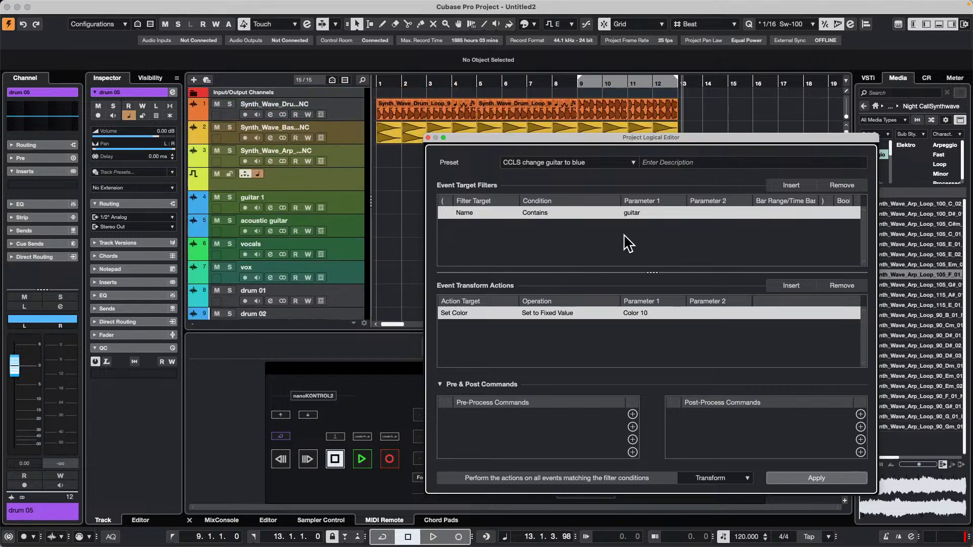
click(632, 213)
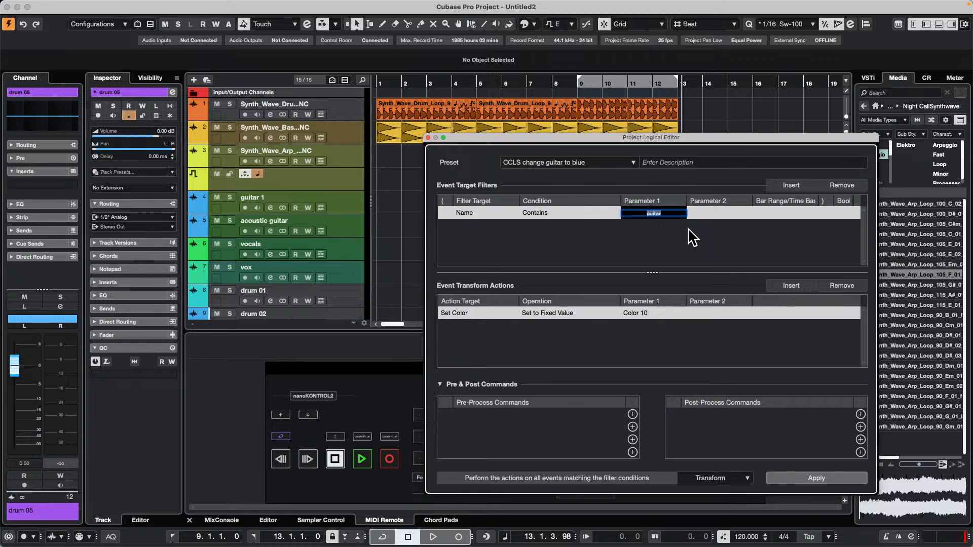
text(vo)
click(637, 312)
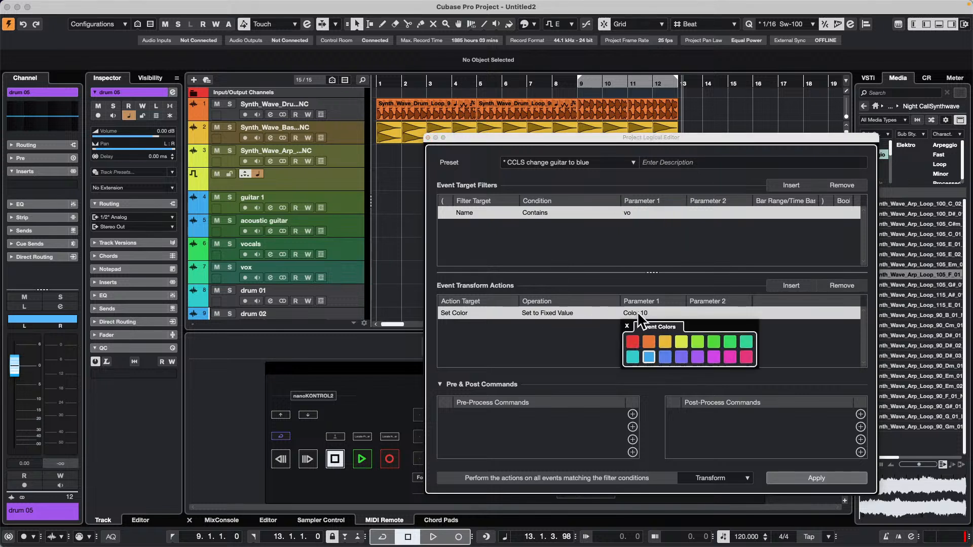
click(682, 341)
click(595, 330)
Save the logical edit as the preset "CCLS change vocal to yellow" and apply it to the project.
click(581, 162)
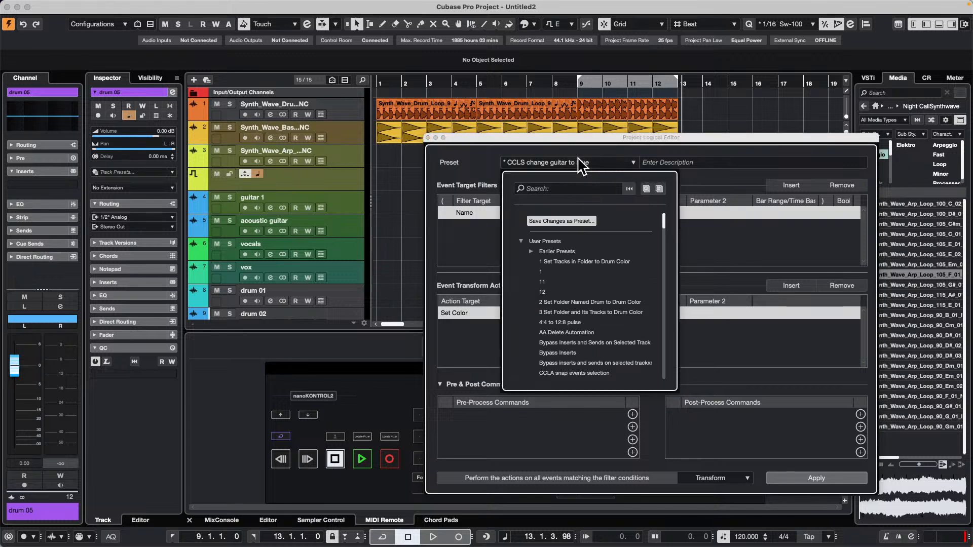
click(561, 222)
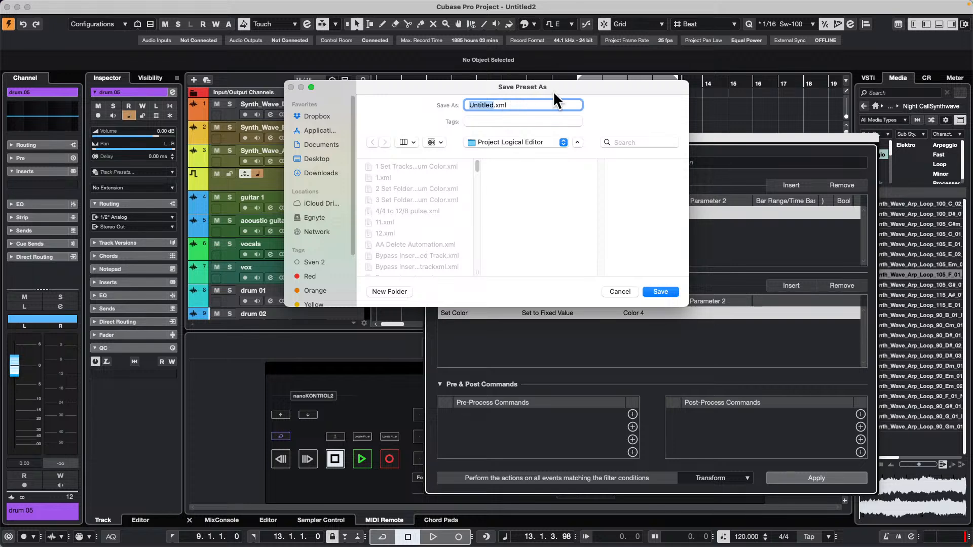
drag(553, 91, 754, 291)
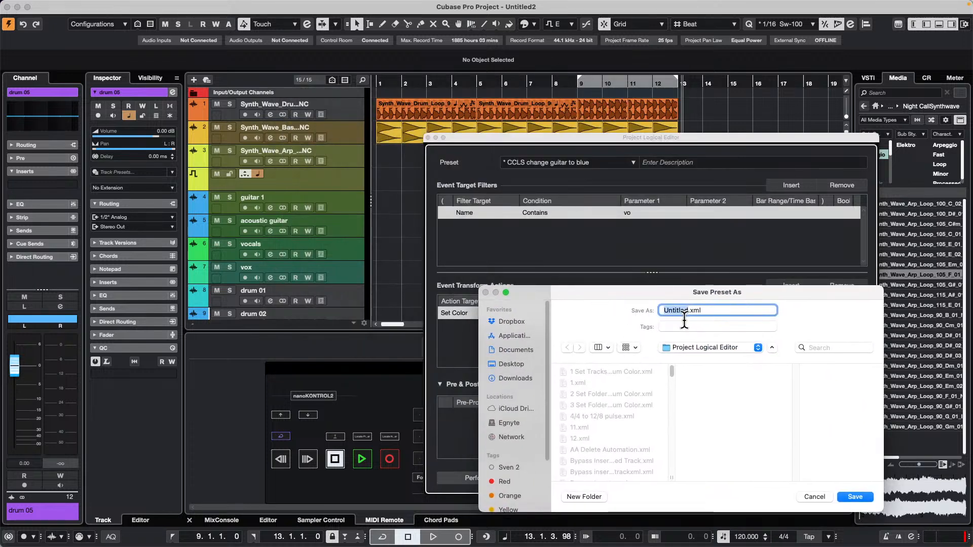
text(CCLS )
text(chang)
text(e gu)
key(BackSpace)
text(vocal to yellow)
key(Return)
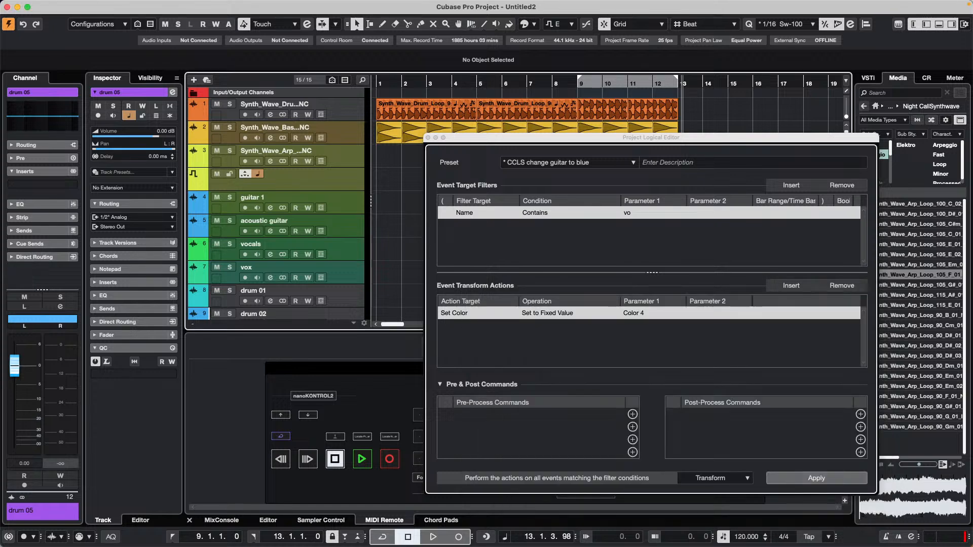
click(813, 478)
click(826, 478)
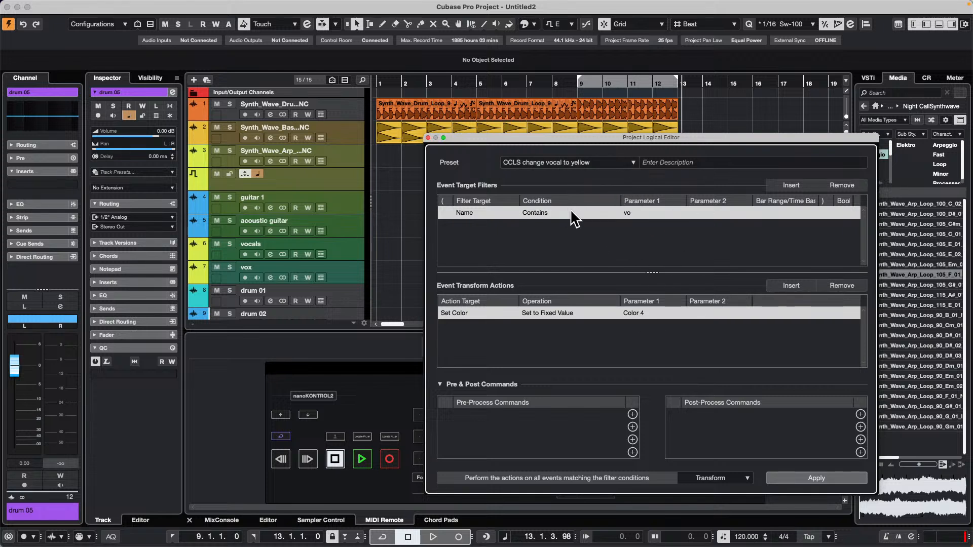
Change the name filter's Parameter 1 to "drum" and the fixed color value to Color 8 (green).
double_click(641, 213)
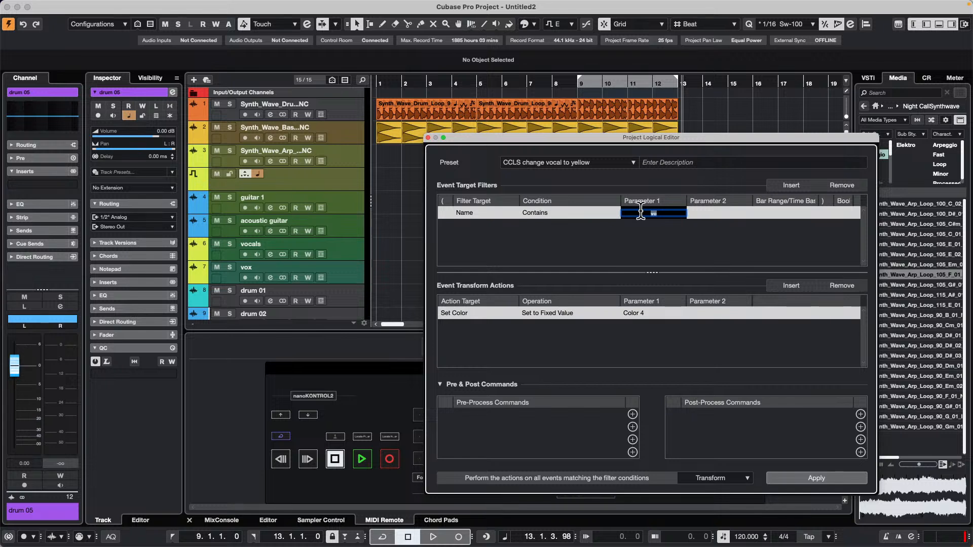
text(drum)
key(Return)
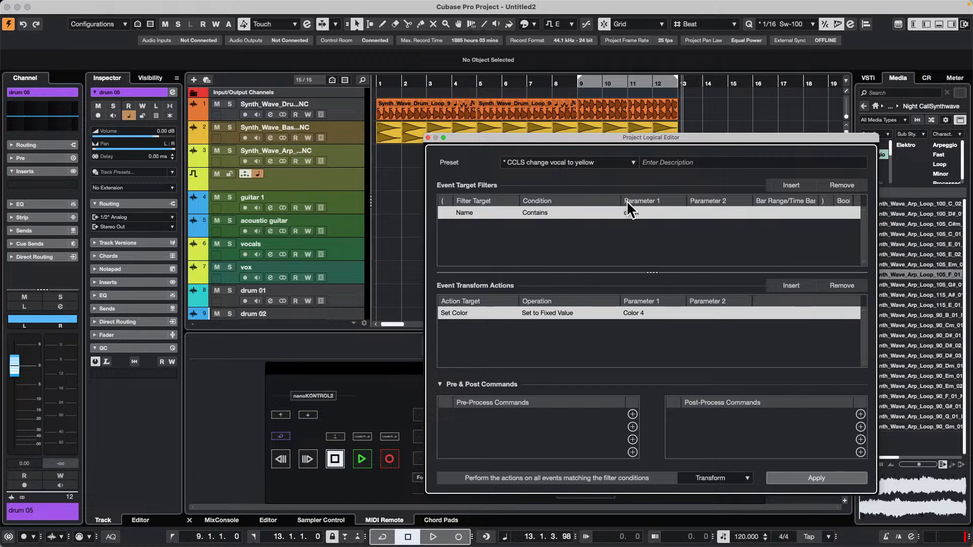
click(646, 313)
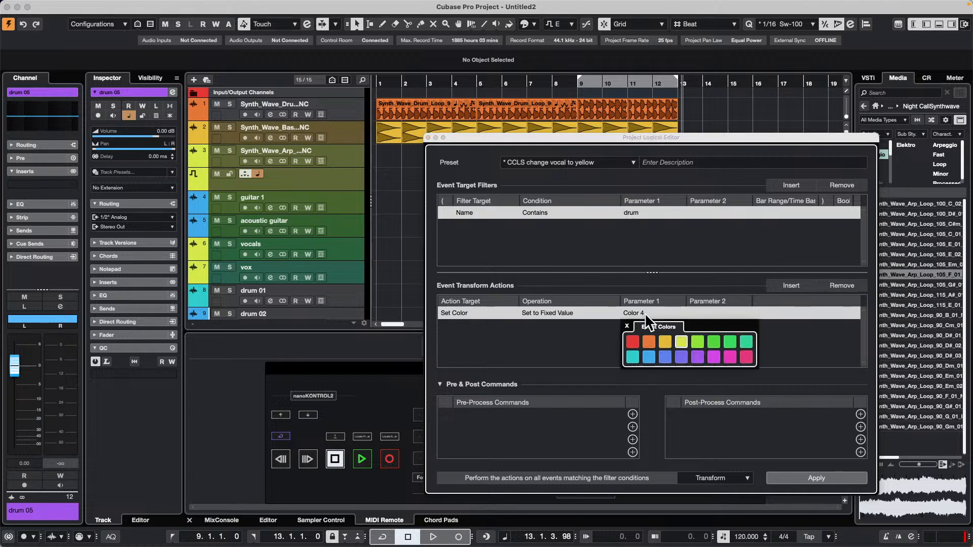
click(746, 338)
click(556, 350)
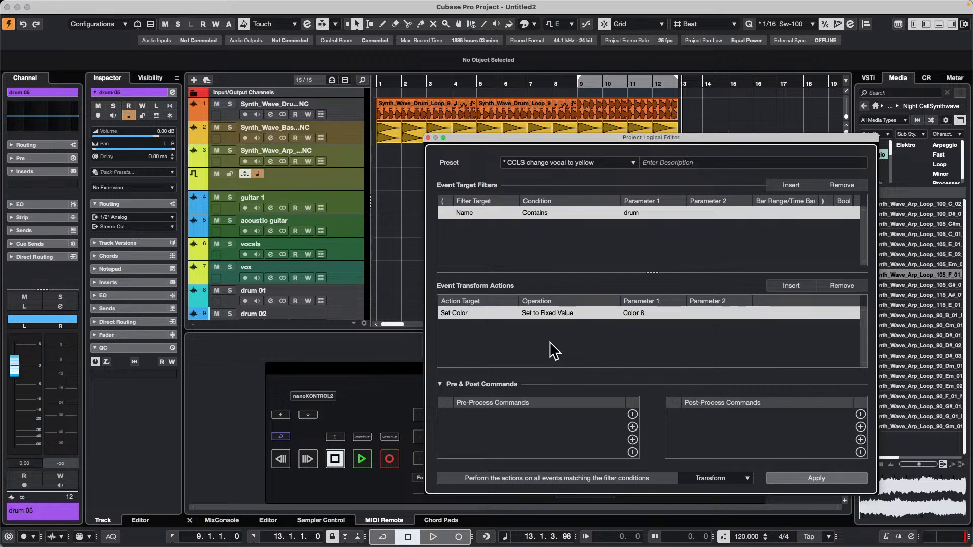
Apply the drum color edit to the project and save it as the preset "CCLS change drum to green".
scroll(294, 256, down, 2)
scroll(294, 256, down, 2)
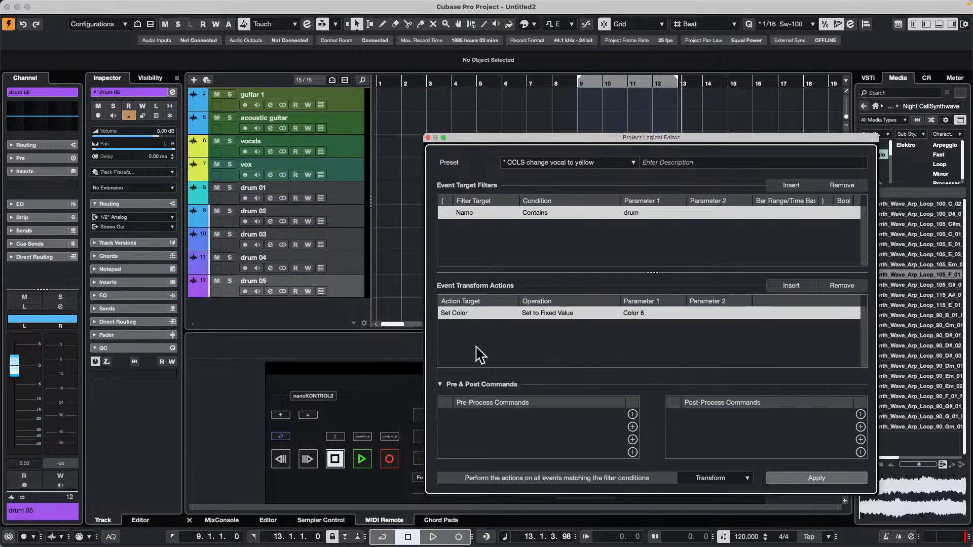
click(810, 476)
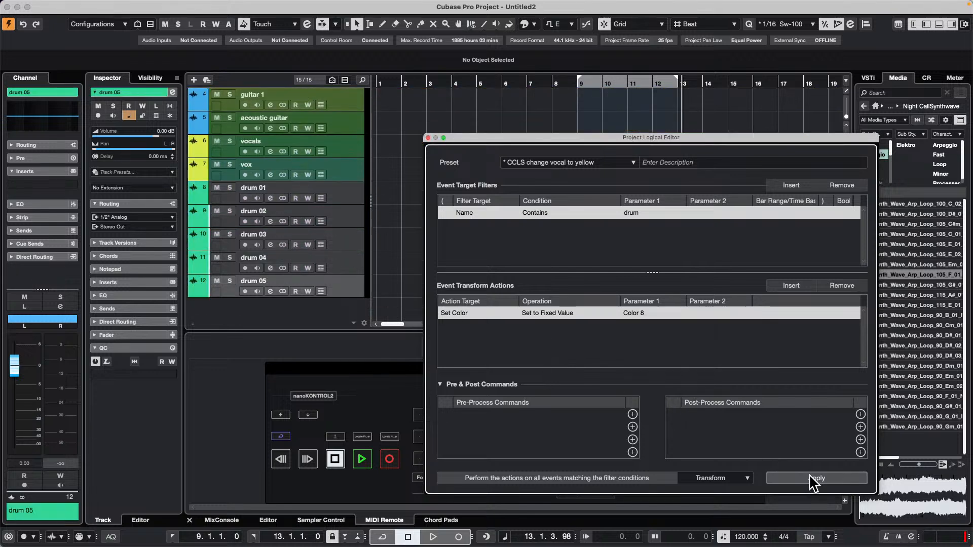
click(598, 162)
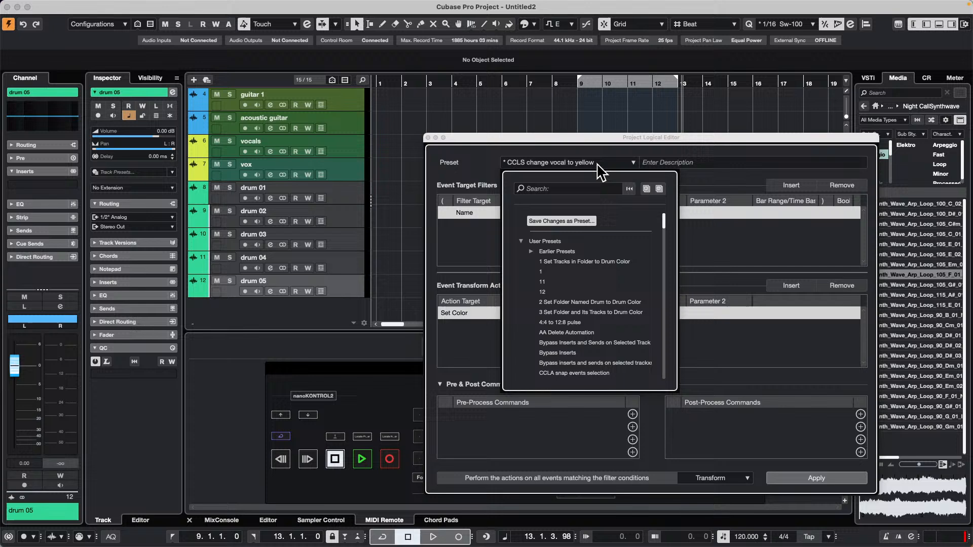
click(589, 224)
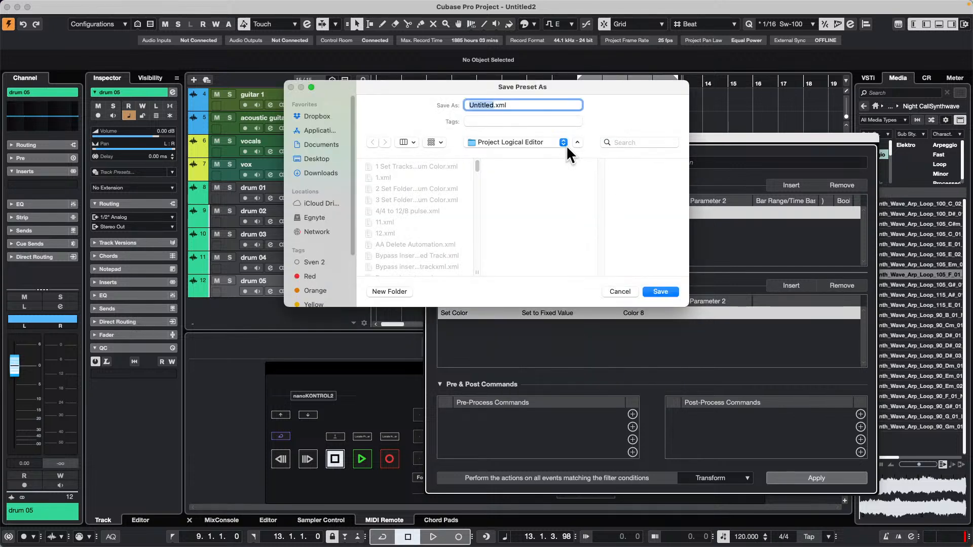
drag(566, 87, 742, 289)
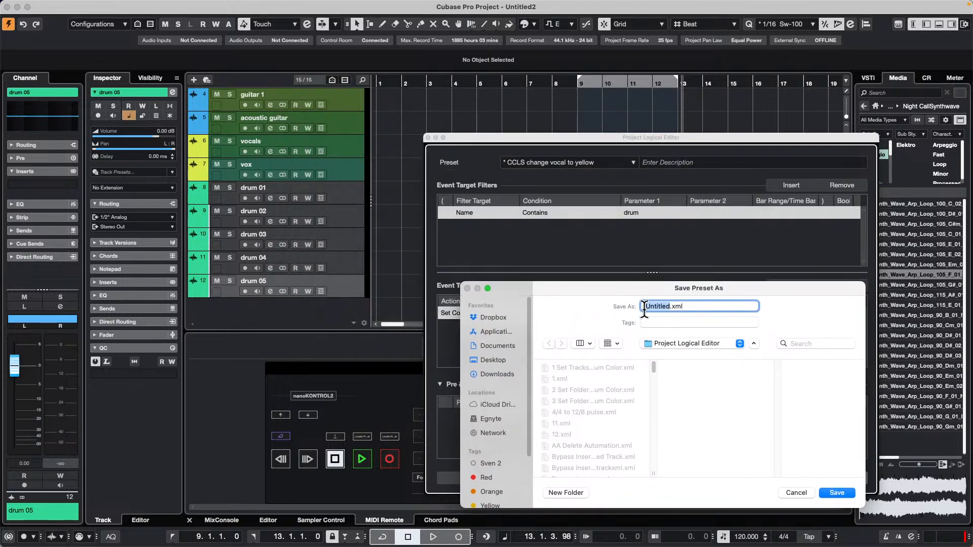
text(CCLS change drum to green)
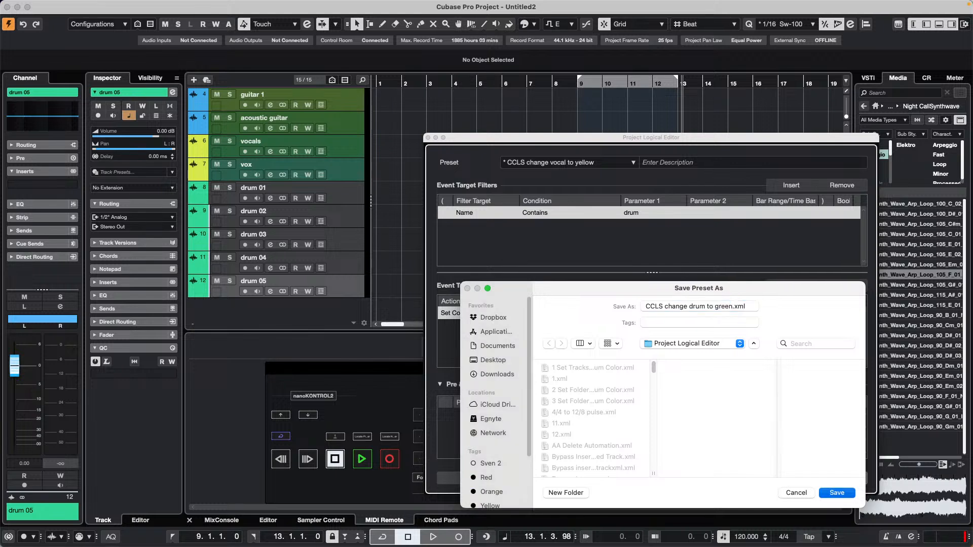
key(Return)
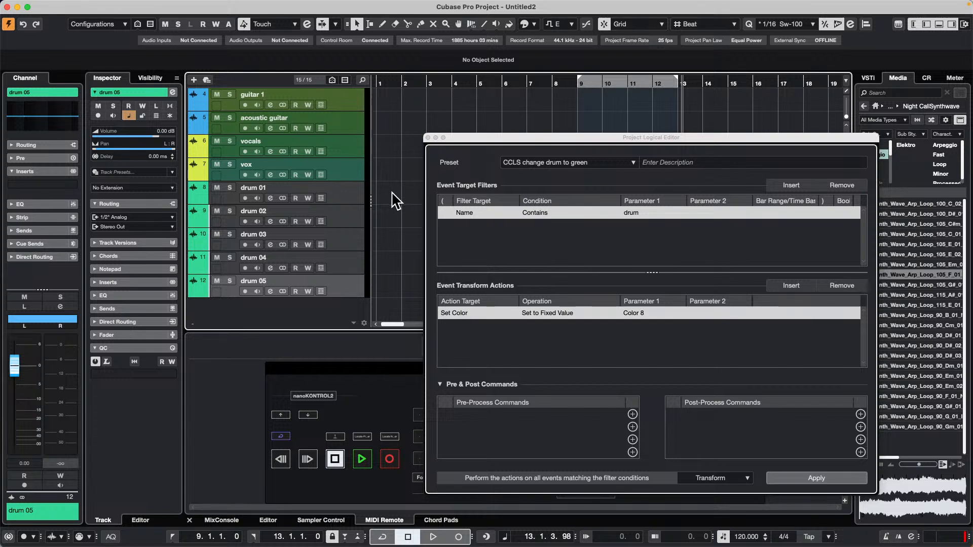
Undo the guitar, vocal and drum track color changes and close the Project Logical Editor.
key(super+z)
key(super+z)
key(super+z)
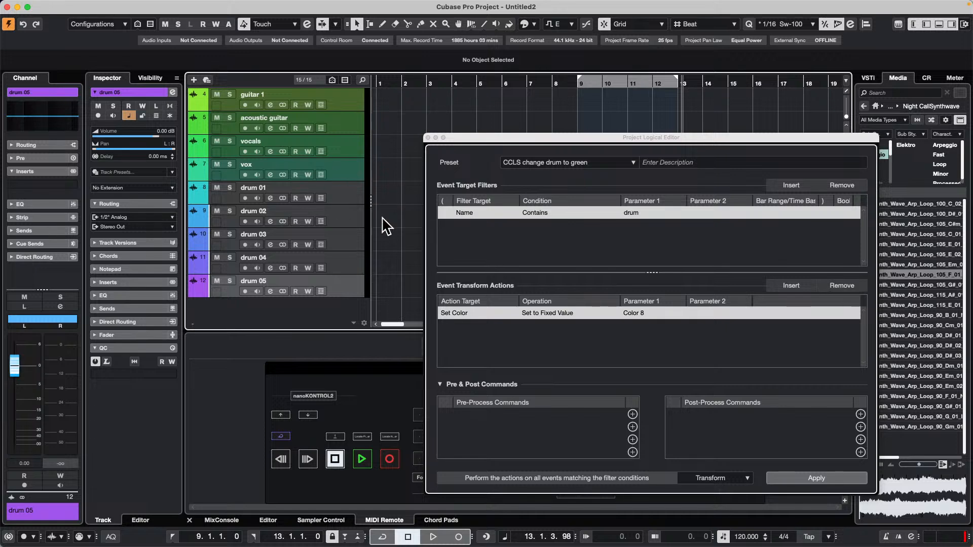
scroll(262, 164, up, 1)
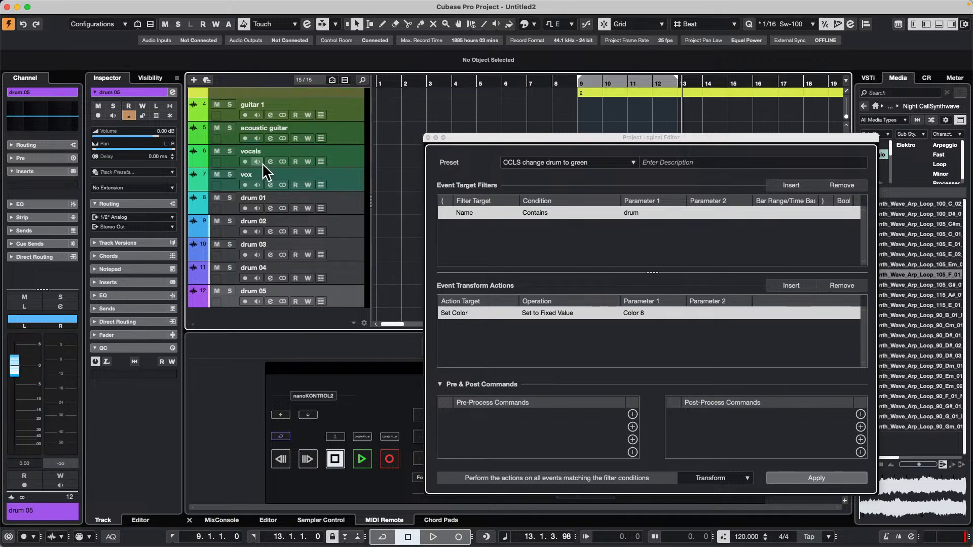
click(428, 137)
Open the Key Commands window and create a new macro named "color tracks by name".
click(45, 6)
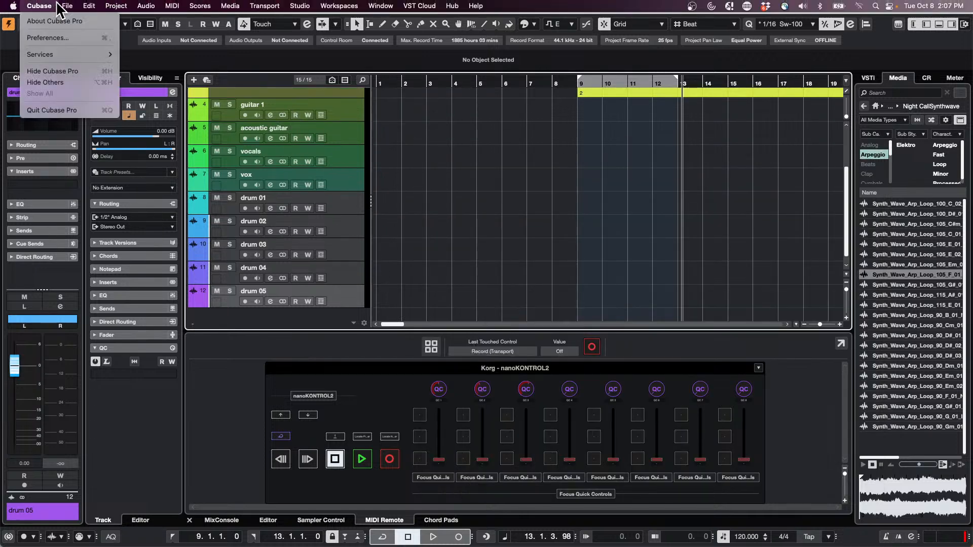
mouse_move(82, 6)
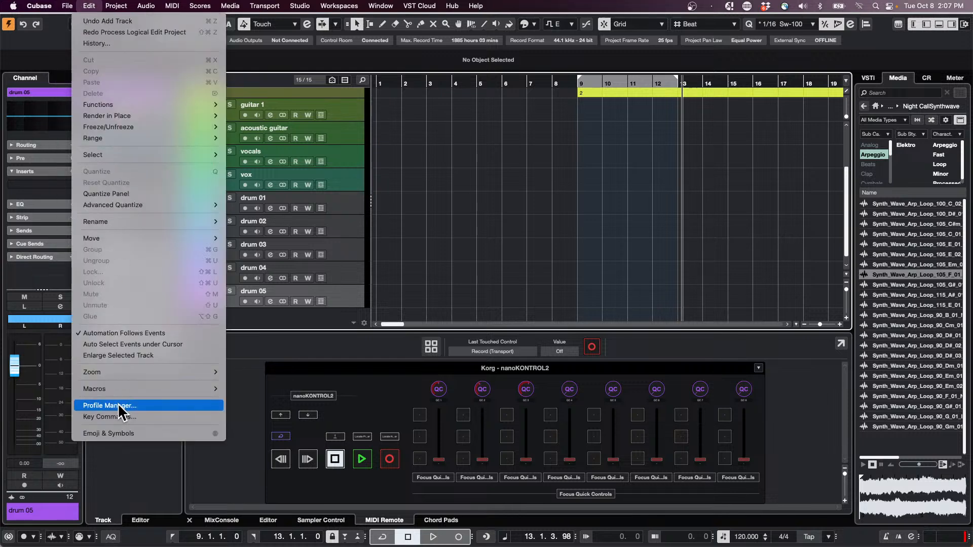
click(108, 416)
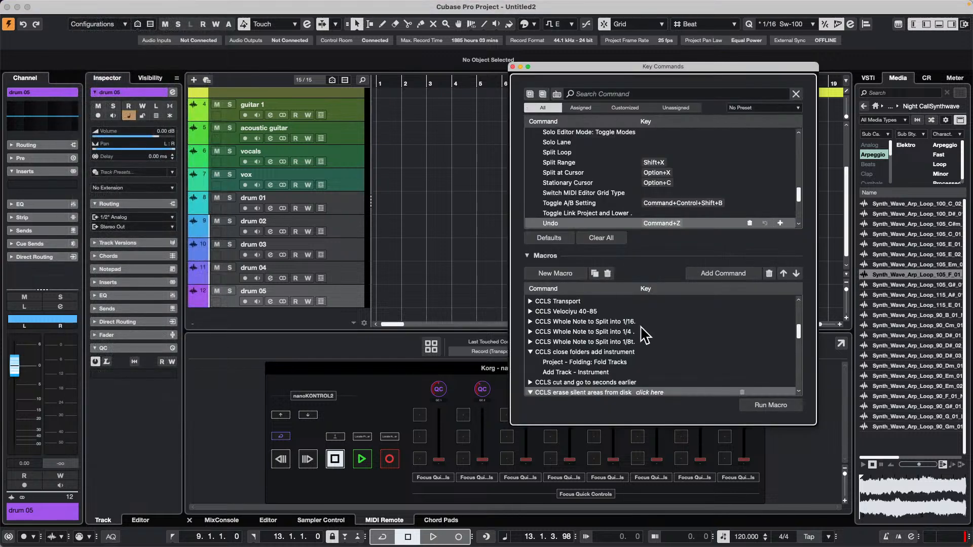
click(555, 273)
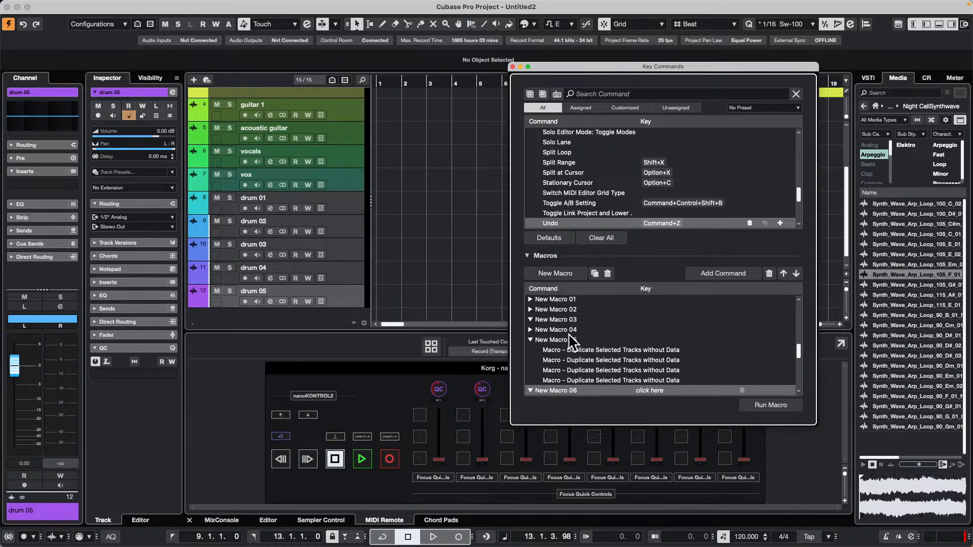
double_click(570, 390)
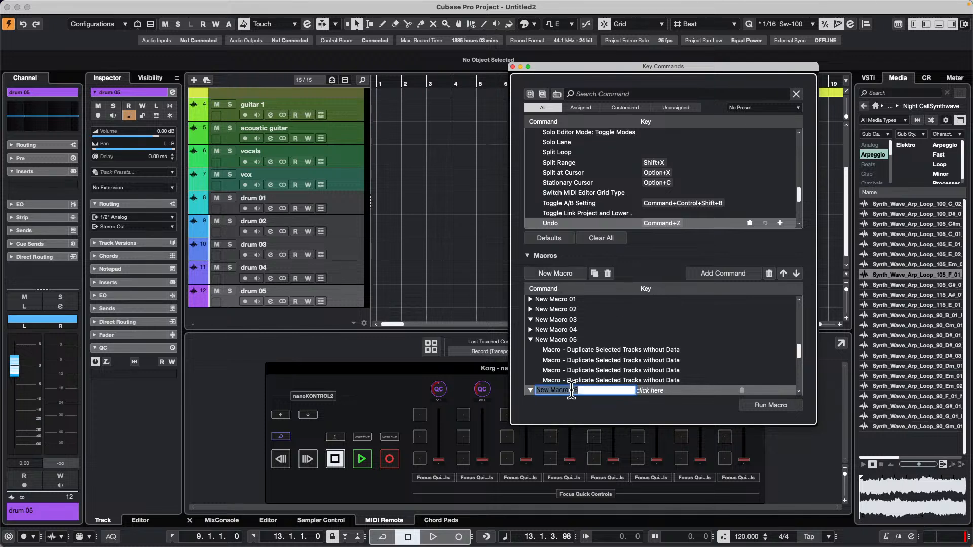
text(color tracks by name)
key(Return)
Browse the Process Project Logical Editor category of the key commands for the saved track color presets.
scroll(628, 195, up, 3)
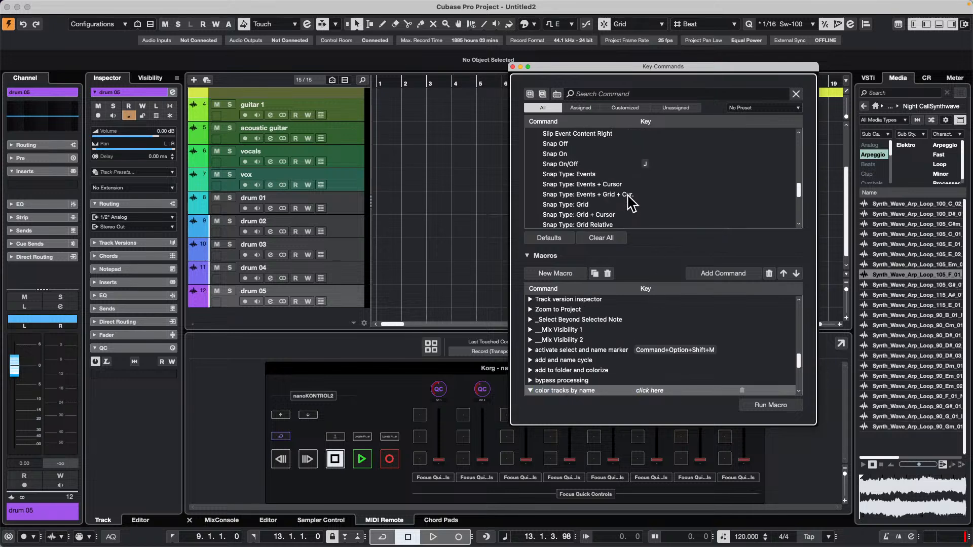
scroll(629, 196, up, 10)
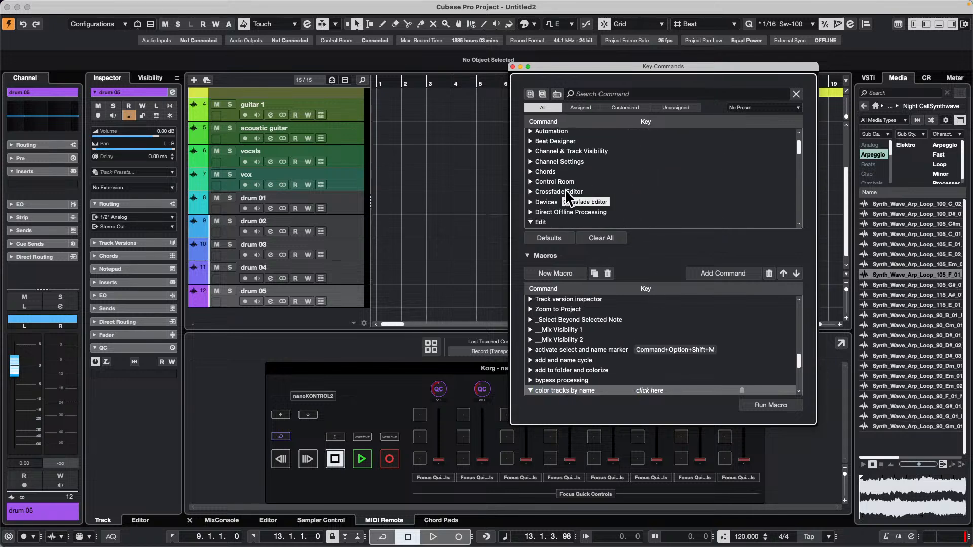
scroll(566, 189, down, 2)
click(530, 182)
scroll(605, 182, down, 5)
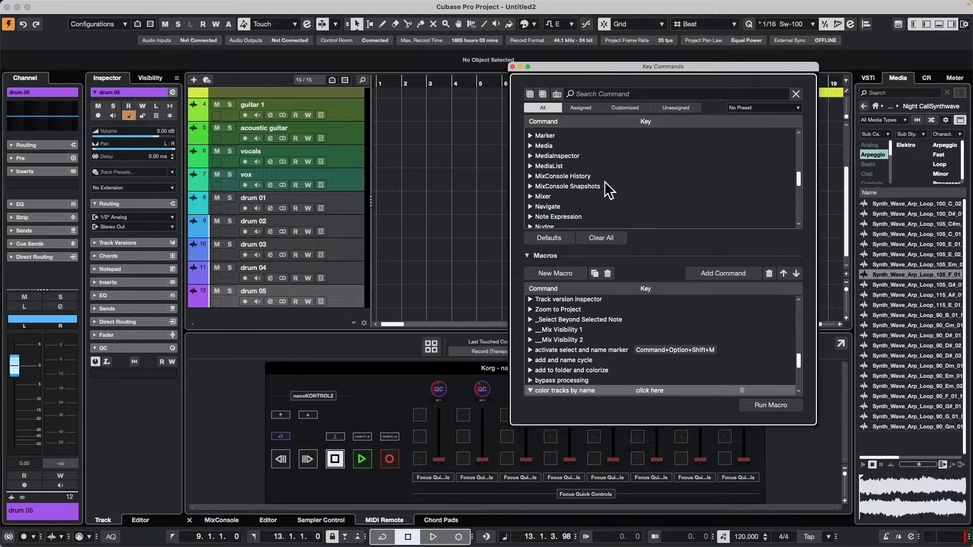
scroll(608, 190, down, 10)
scroll(606, 190, up, 8)
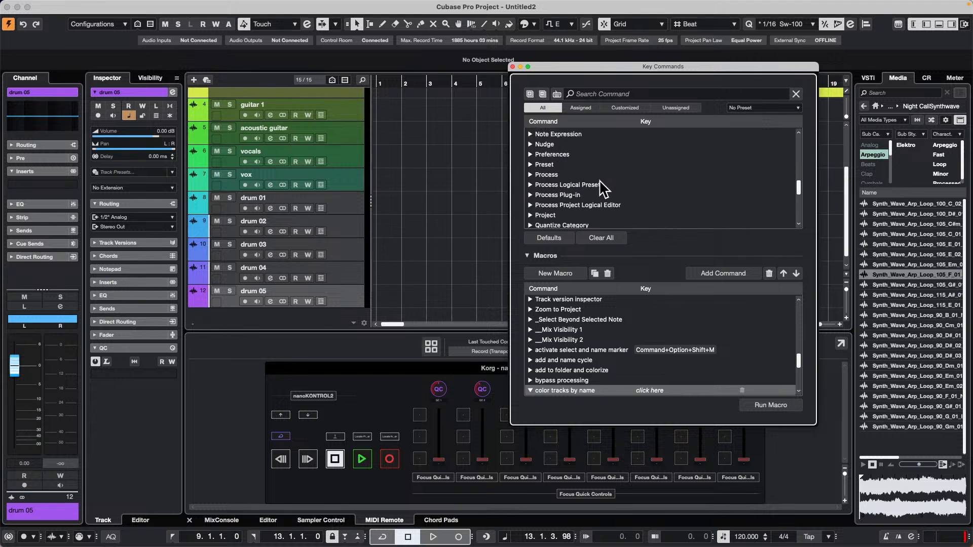
scroll(603, 189, up, 4)
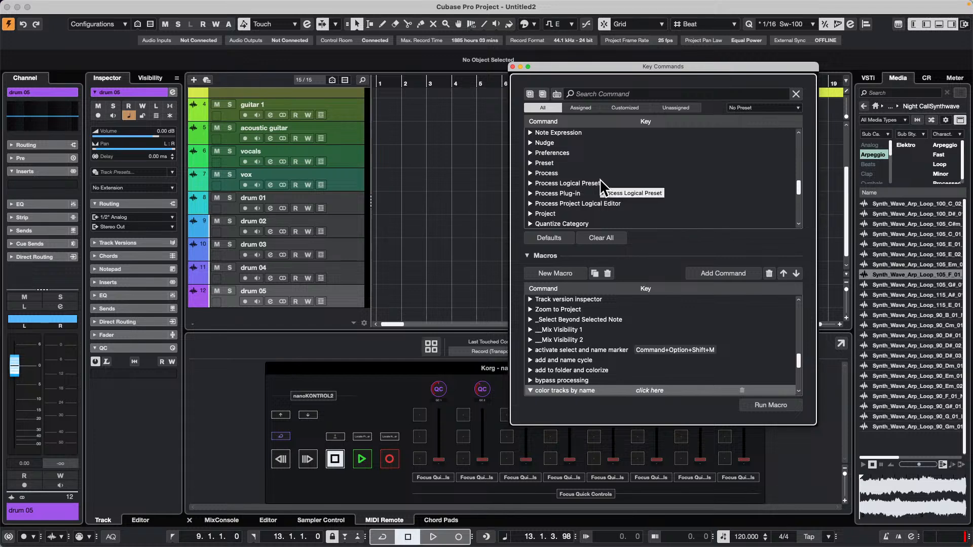
click(531, 203)
scroll(645, 187, down, 10)
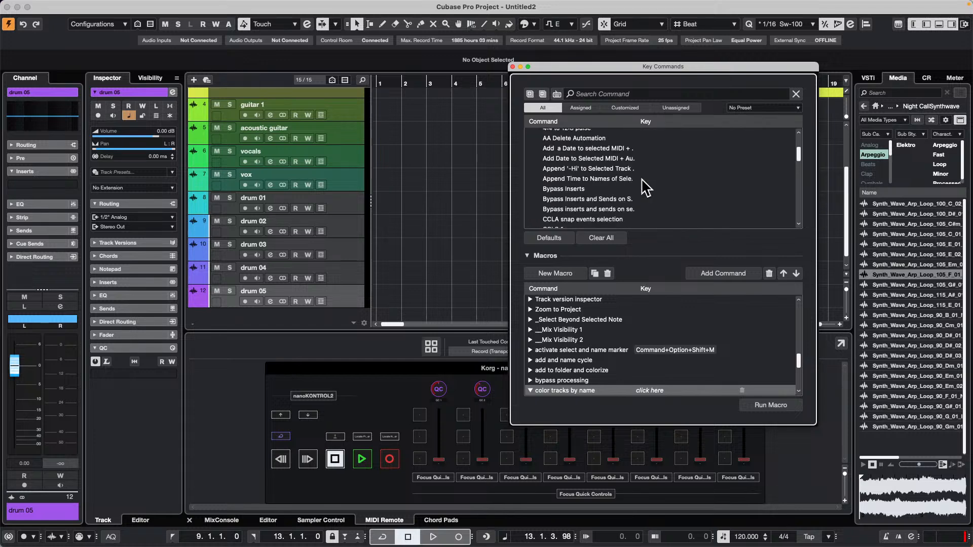
scroll(645, 187, down, 10)
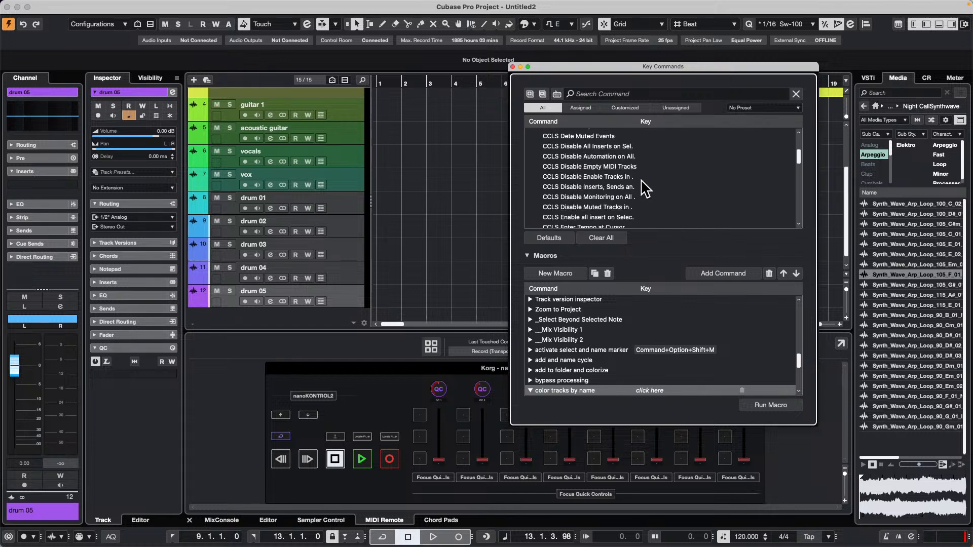
scroll(645, 187, down, 3)
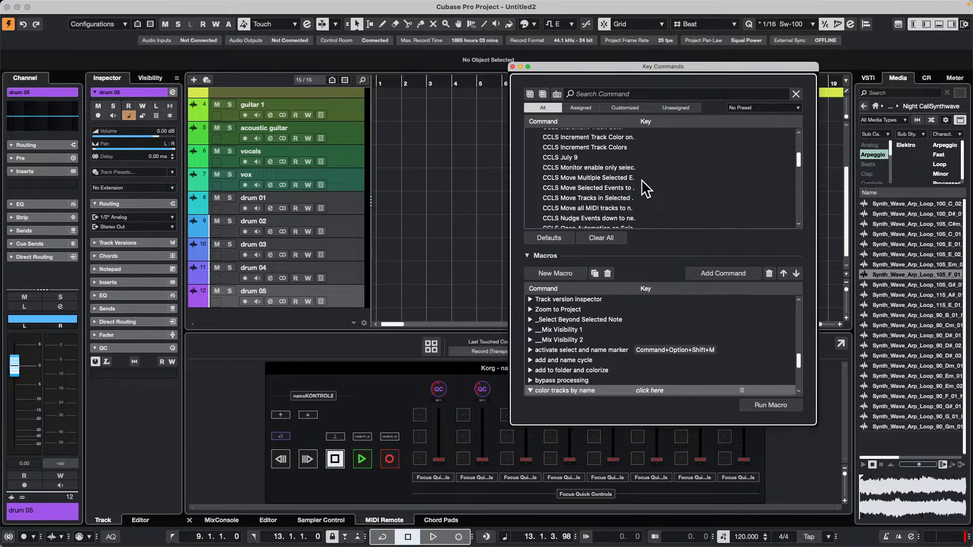
Search the commands for "gree" and add "CCLS change drum to green" to the "color tracks by name" macro.
click(611, 93)
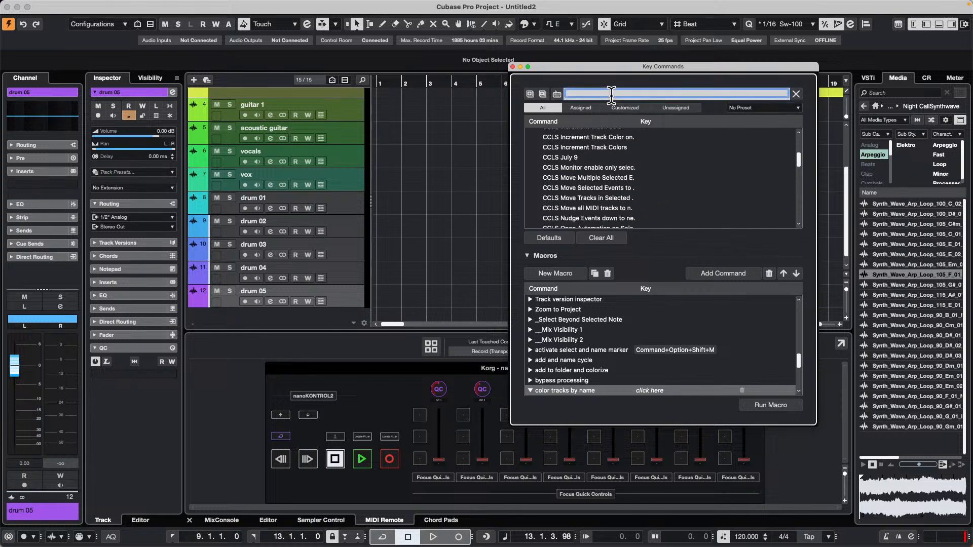
text(gree)
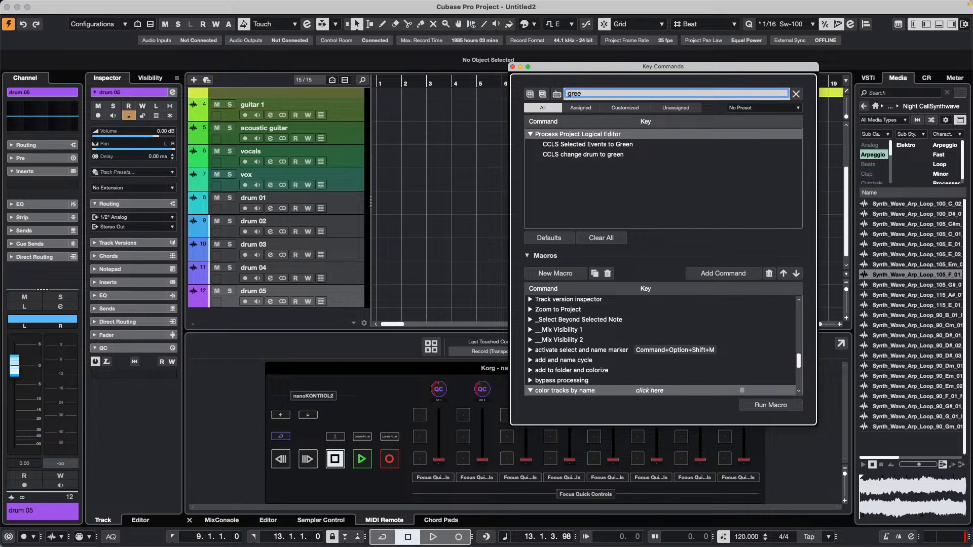
click(585, 153)
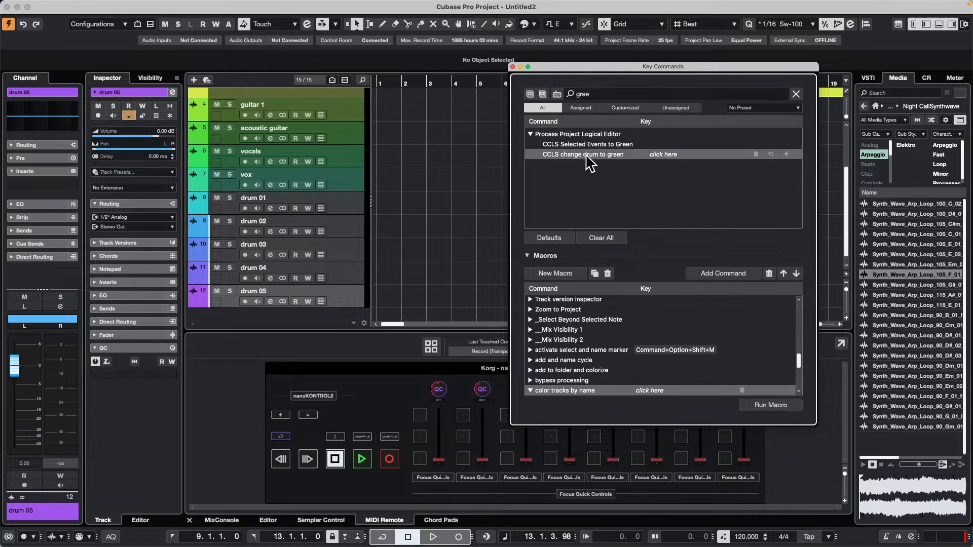
click(723, 273)
Search the commands for "blue" and add "CCLS change guitar to blue" to the macro.
click(613, 93)
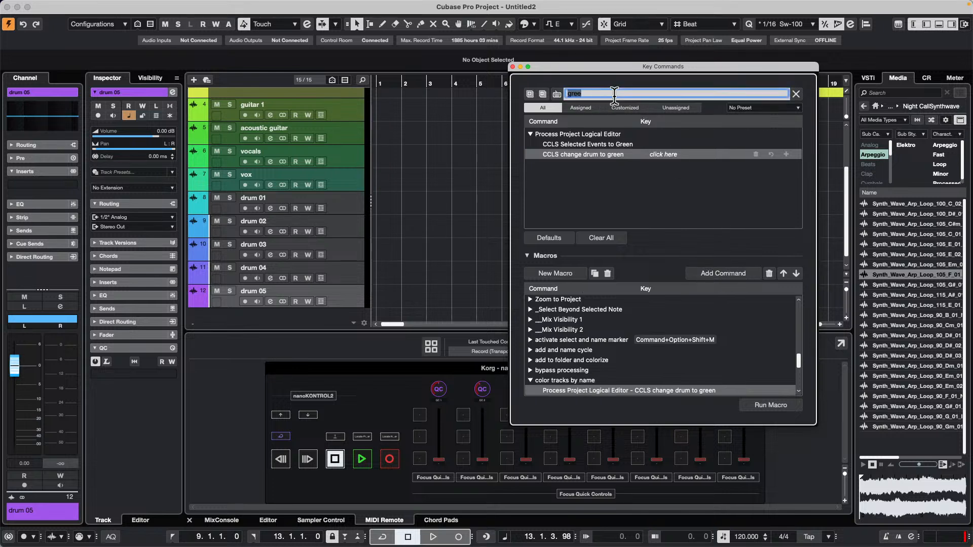
text(blue)
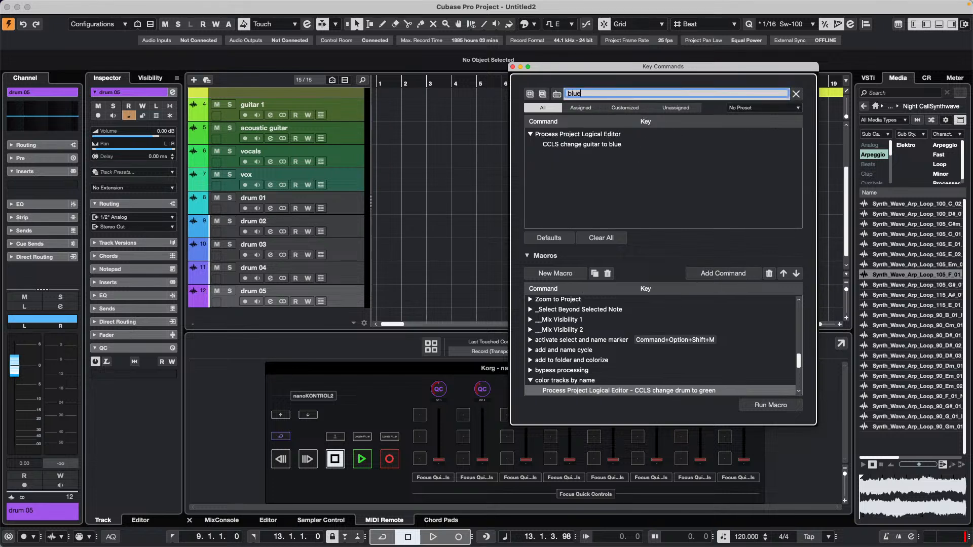
click(592, 144)
click(725, 267)
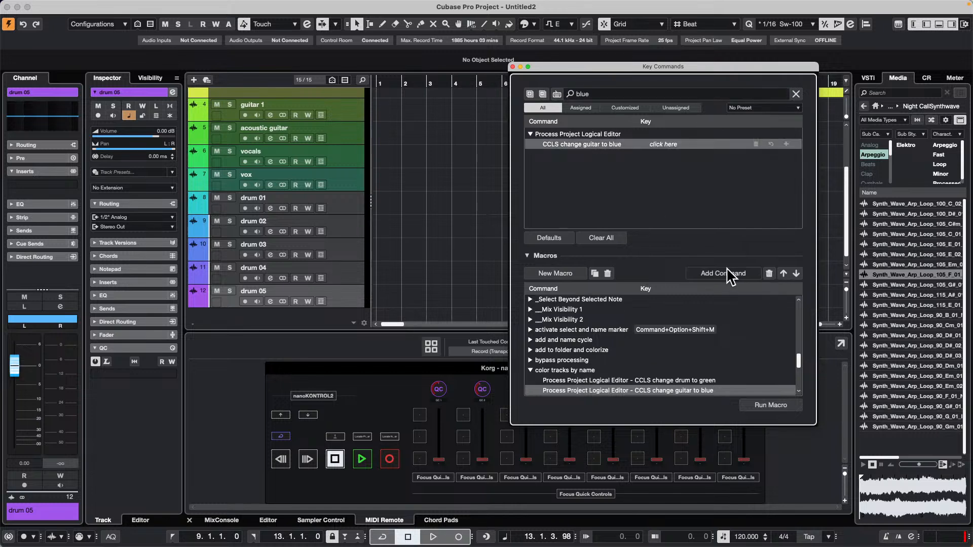
Search the commands for "yellow" and add "CCLS change vocal to yellow" to the macro.
click(598, 93)
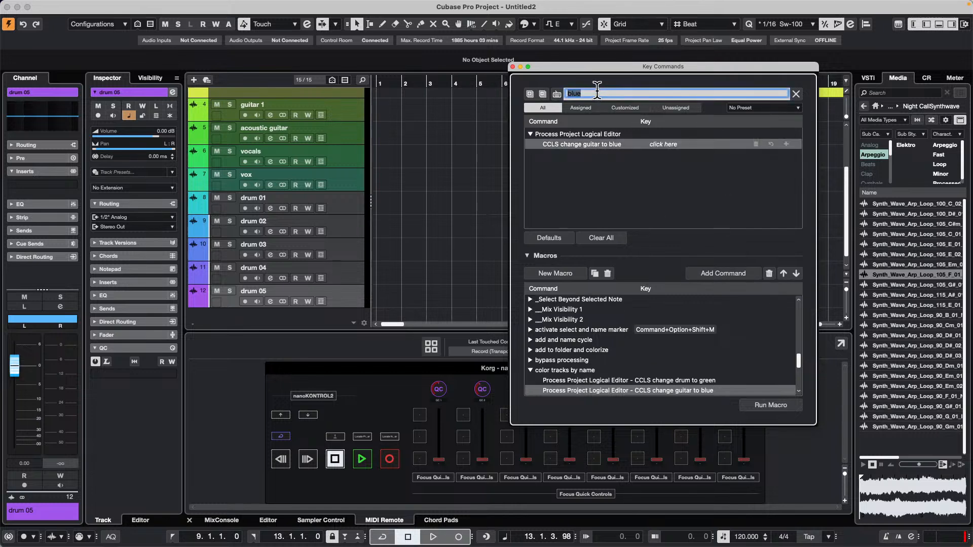
text(yellow)
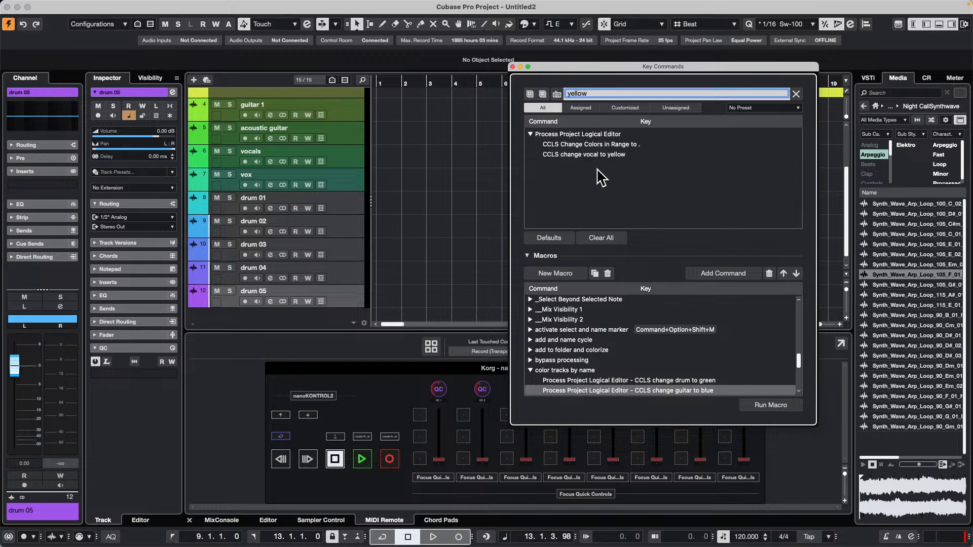
click(573, 155)
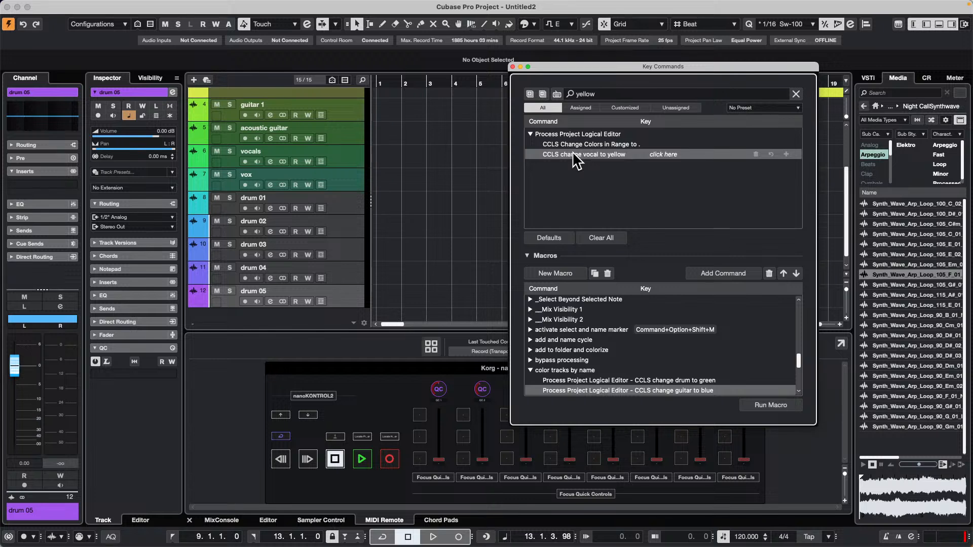
click(724, 274)
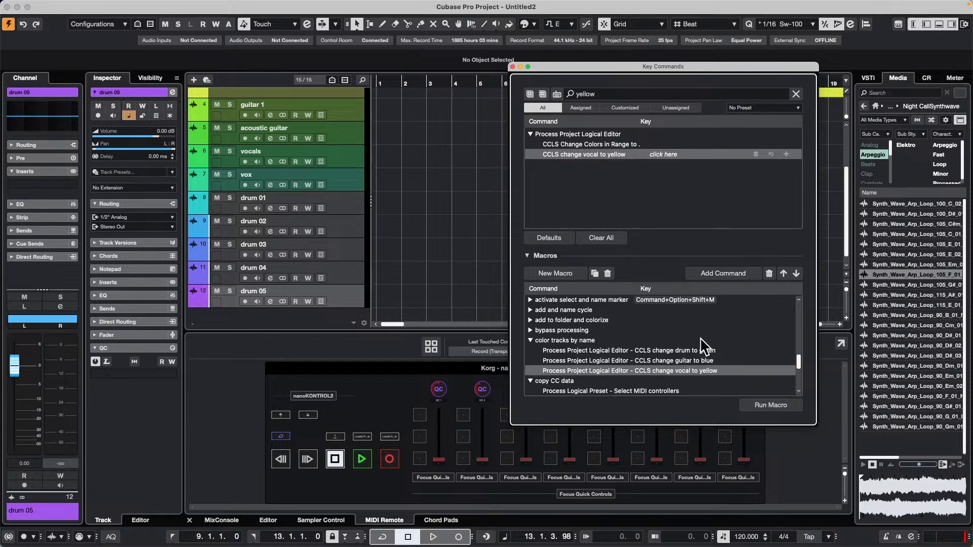
Select the "color tracks by name" macro and run it on the project.
scroll(700, 337, down, 3)
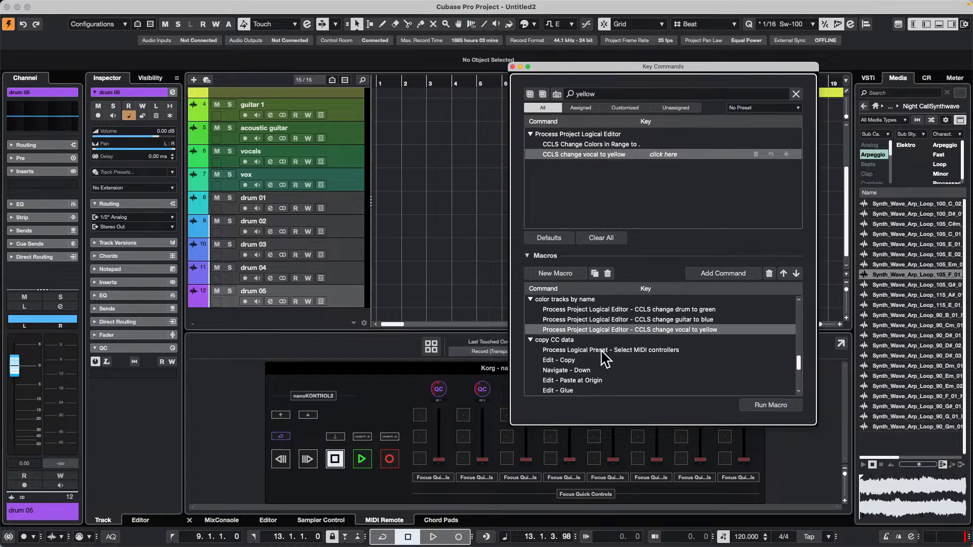
scroll(611, 337, up, 2)
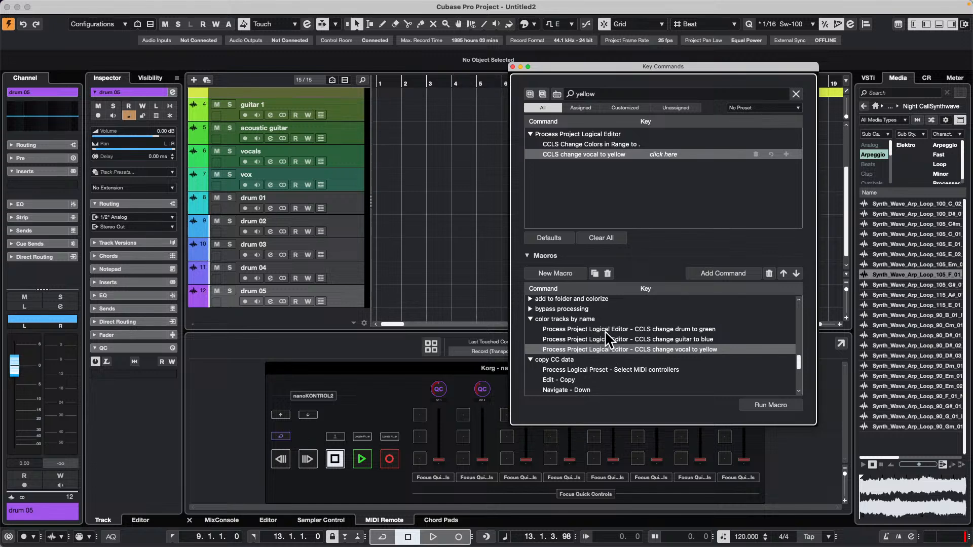
click(583, 319)
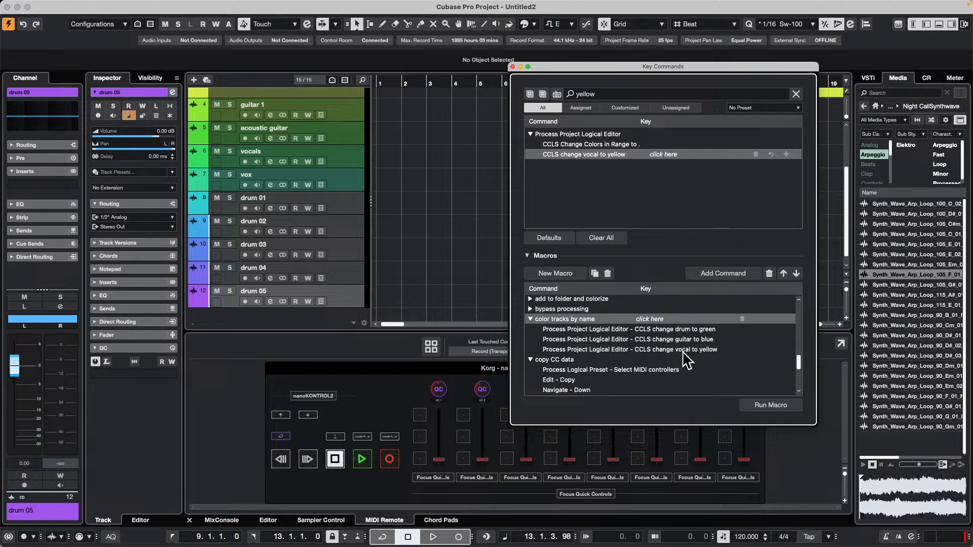
click(159, 6)
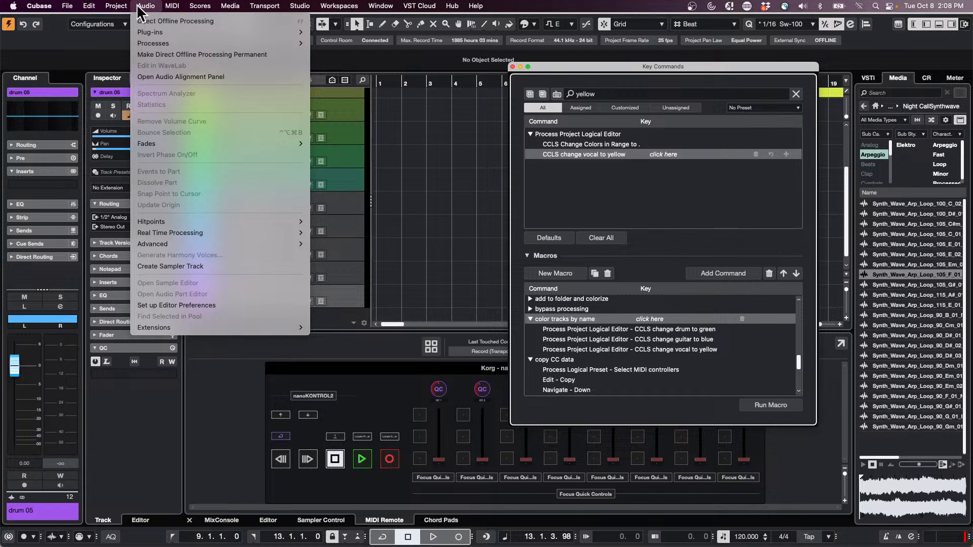
mouse_move(116, 6)
mouse_move(204, 235)
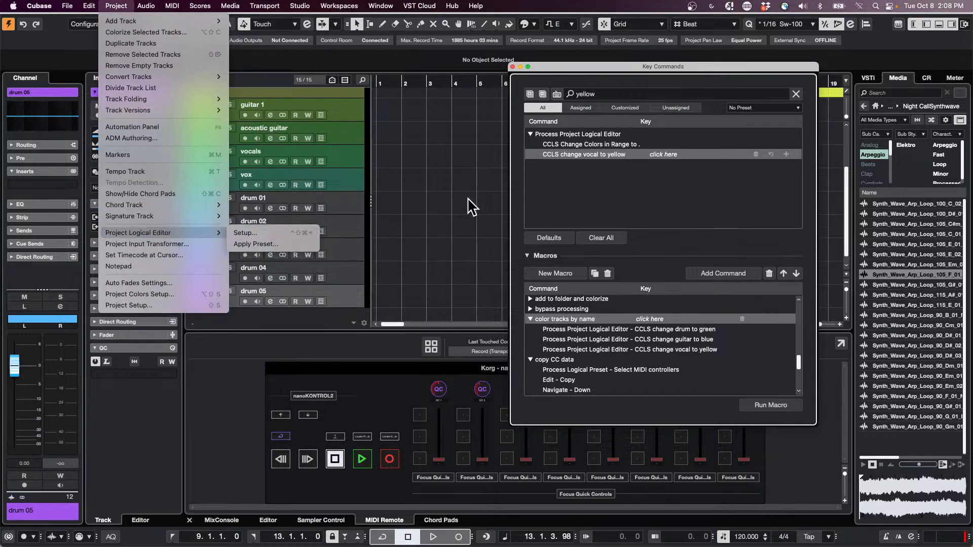
click(543, 273)
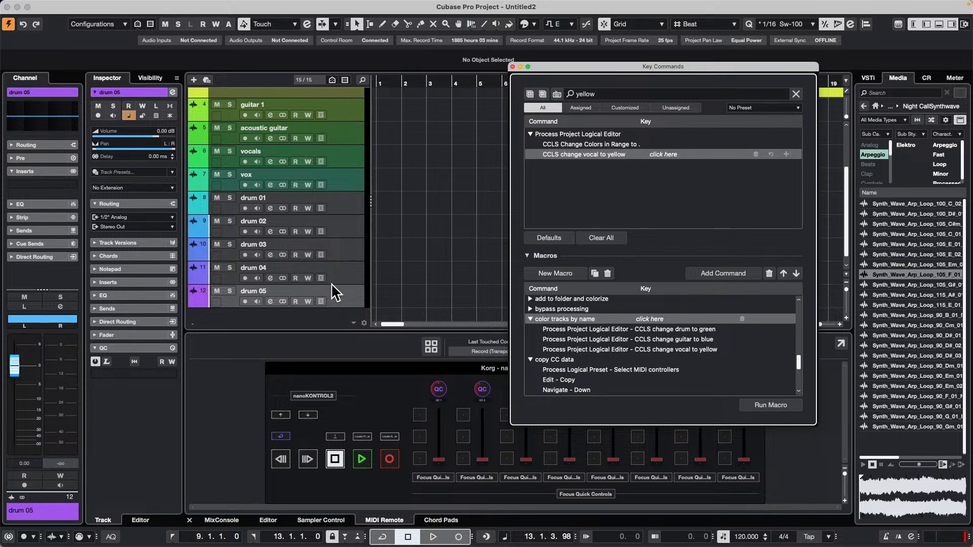
click(764, 407)
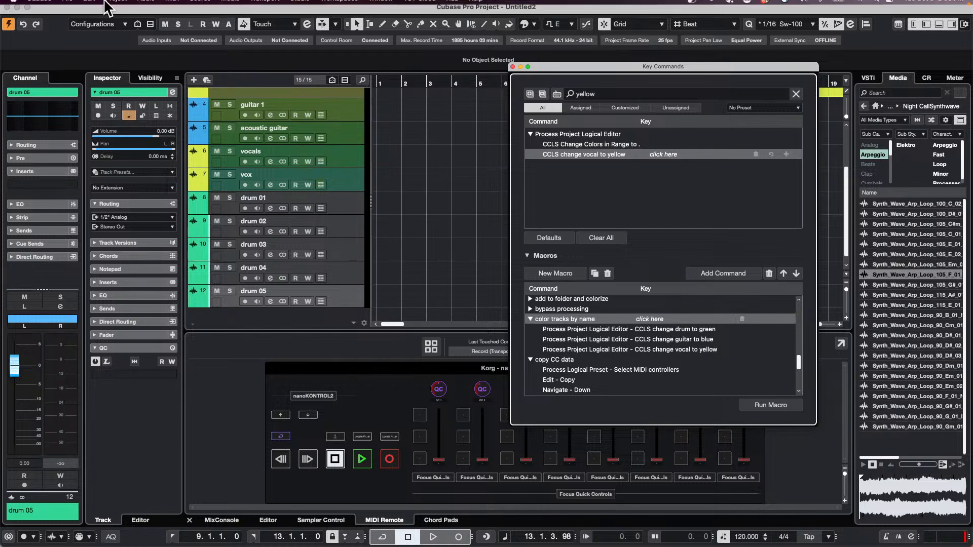
Review the drum color preset in the Project Logical Editor setup, and close it and the Key Commands window.
click(116, 6)
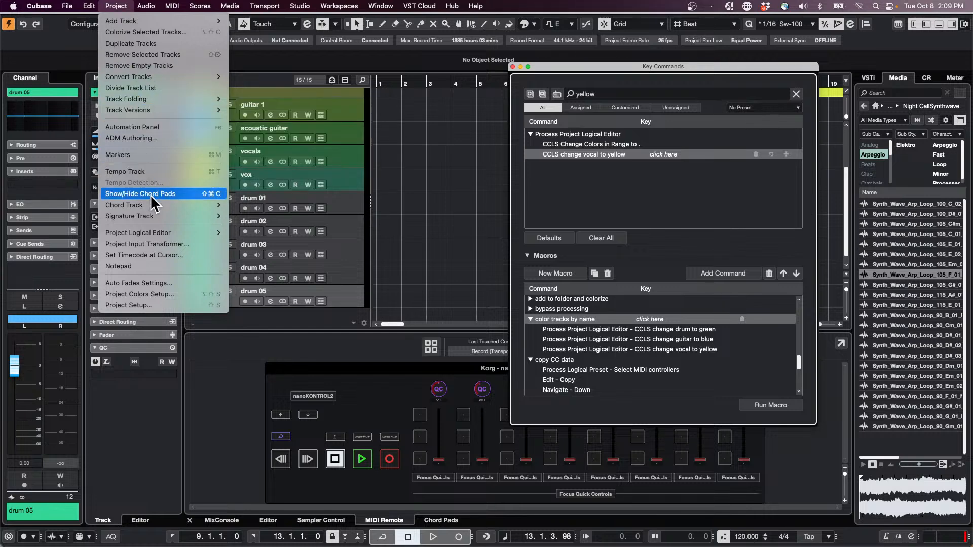
mouse_move(224, 233)
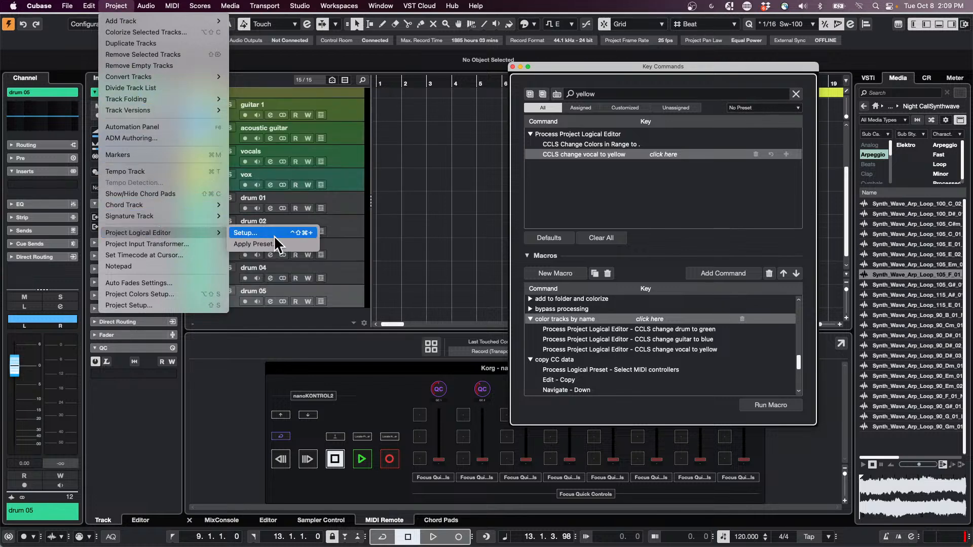
click(279, 231)
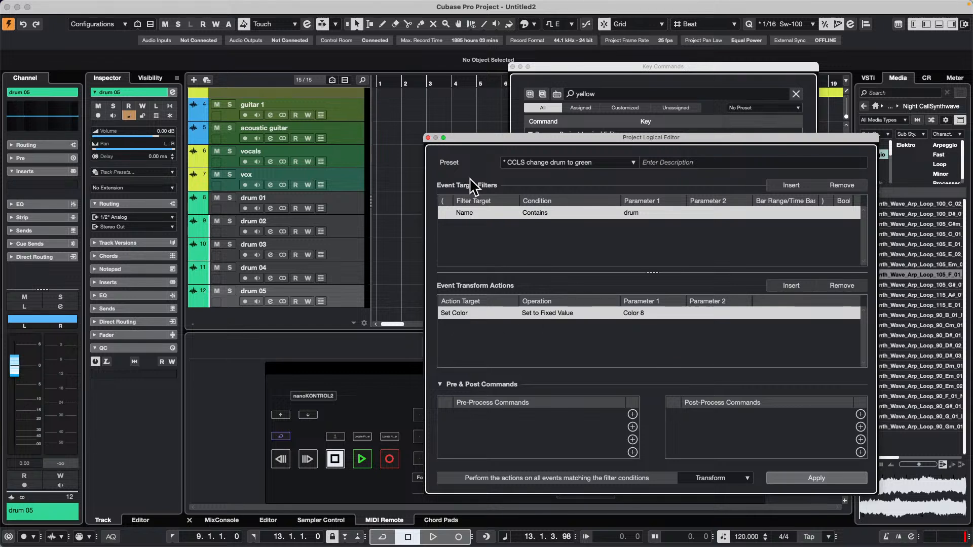
click(428, 138)
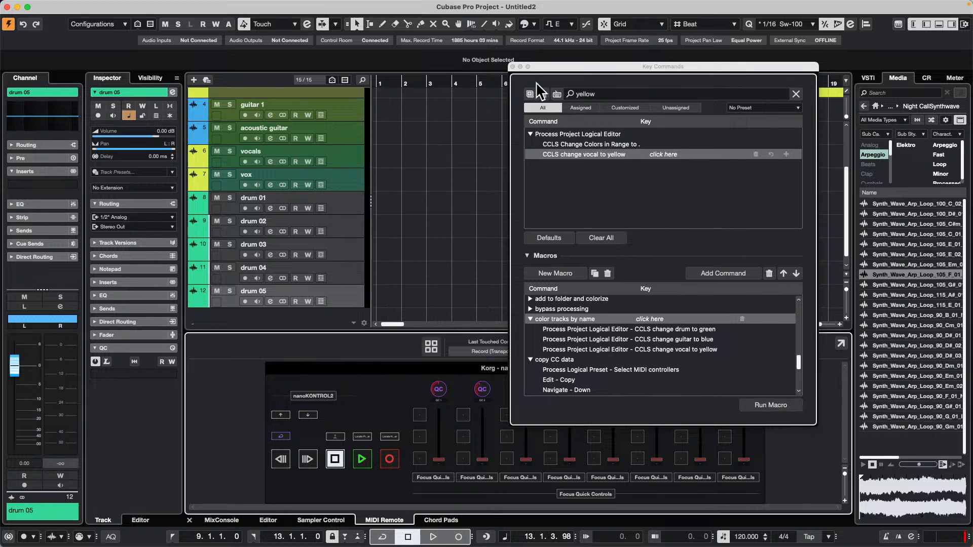
click(512, 66)
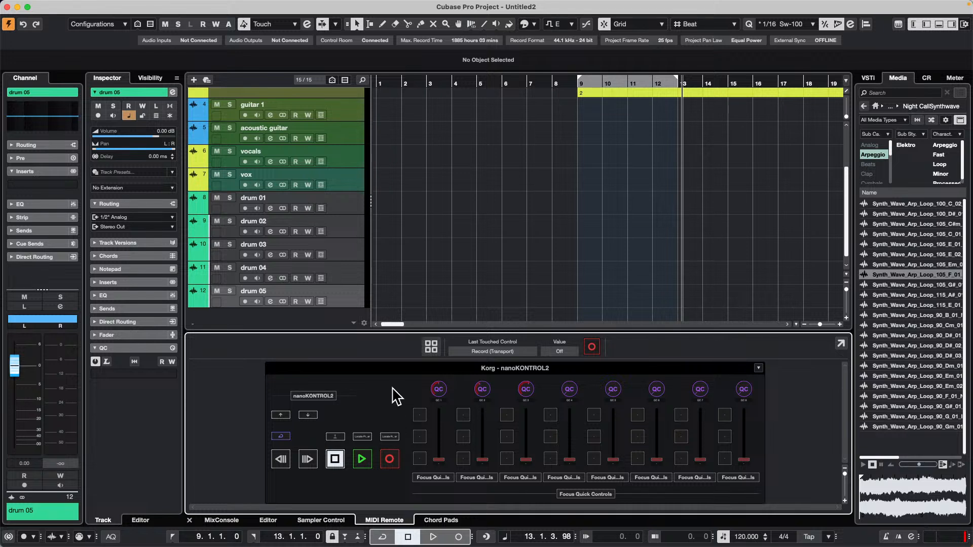
Return to the MIDI Remote overview of all controllers and start adding a new MIDI controller surface.
click(432, 346)
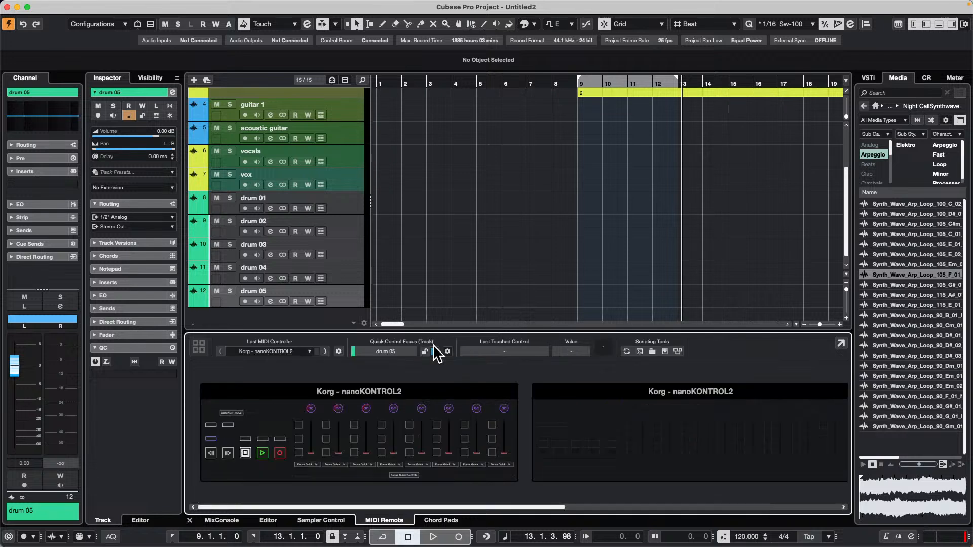
drag(495, 508, 830, 479)
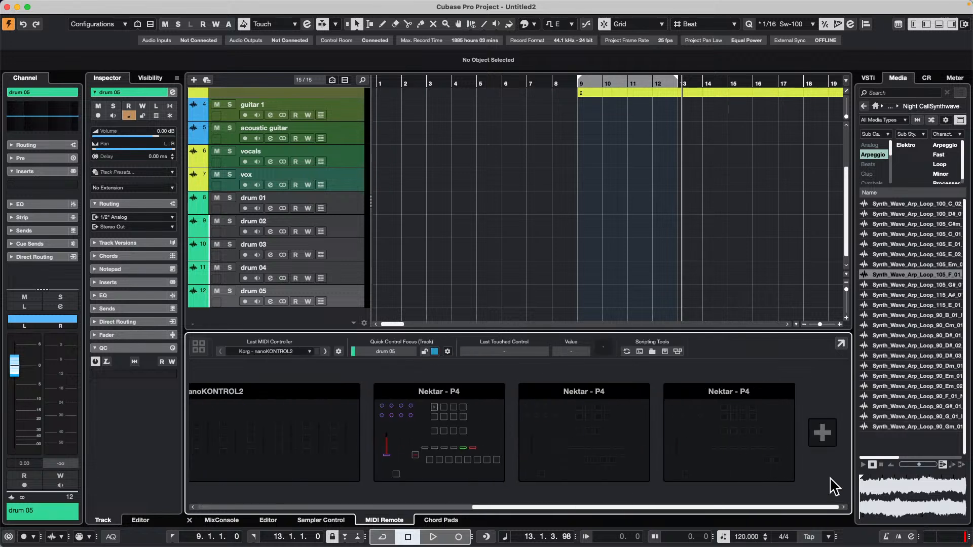
click(822, 432)
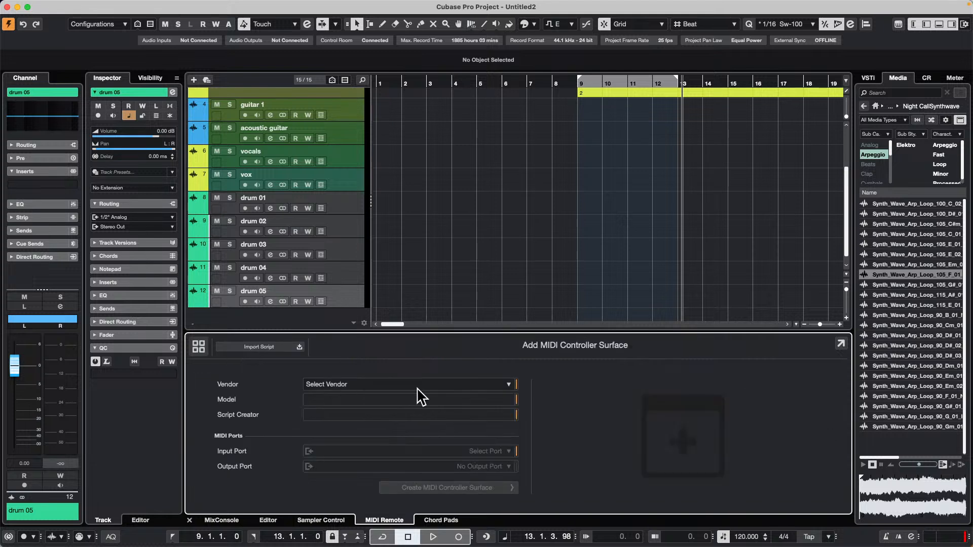
Add a custom vendor named "8900ot" for the new MIDI controller surface.
click(459, 386)
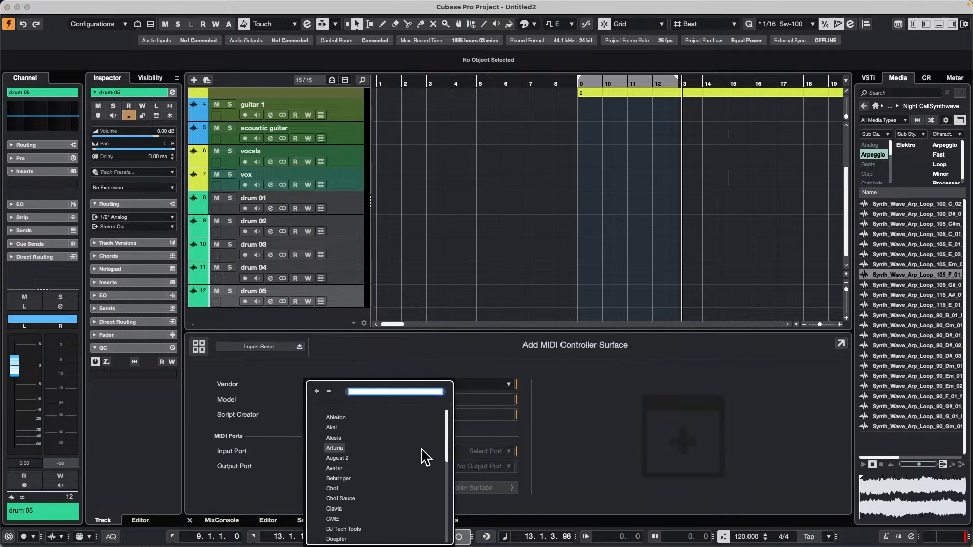
scroll(425, 458, down, 10)
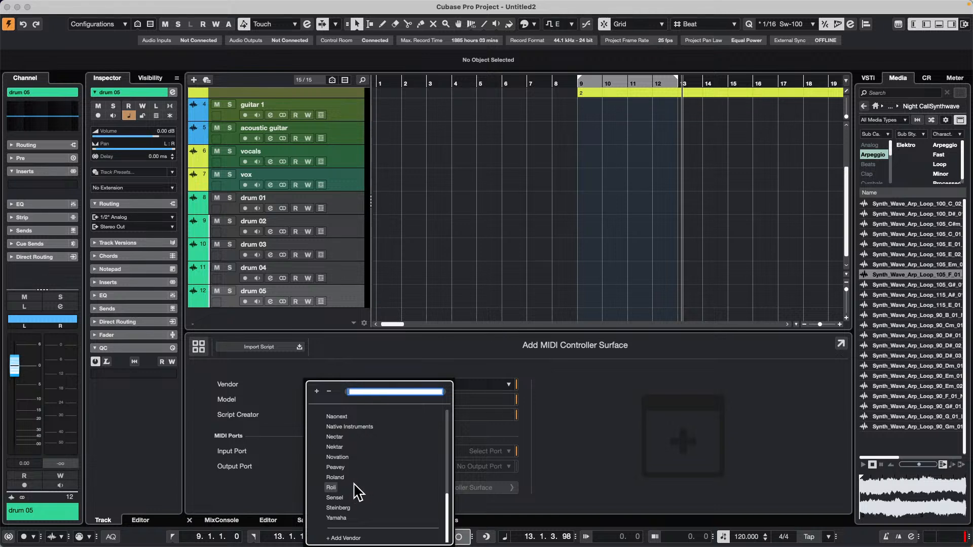
click(345, 538)
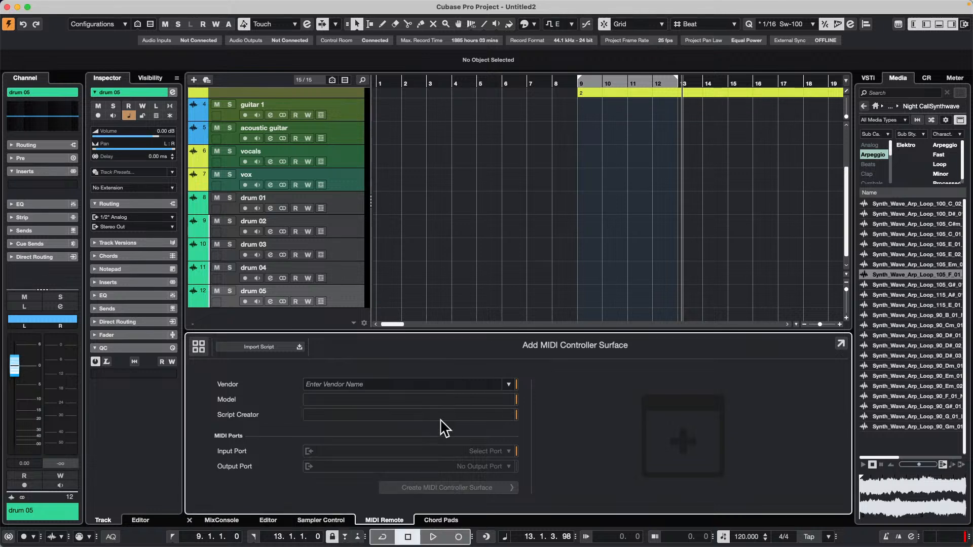
click(378, 383)
text(8900)
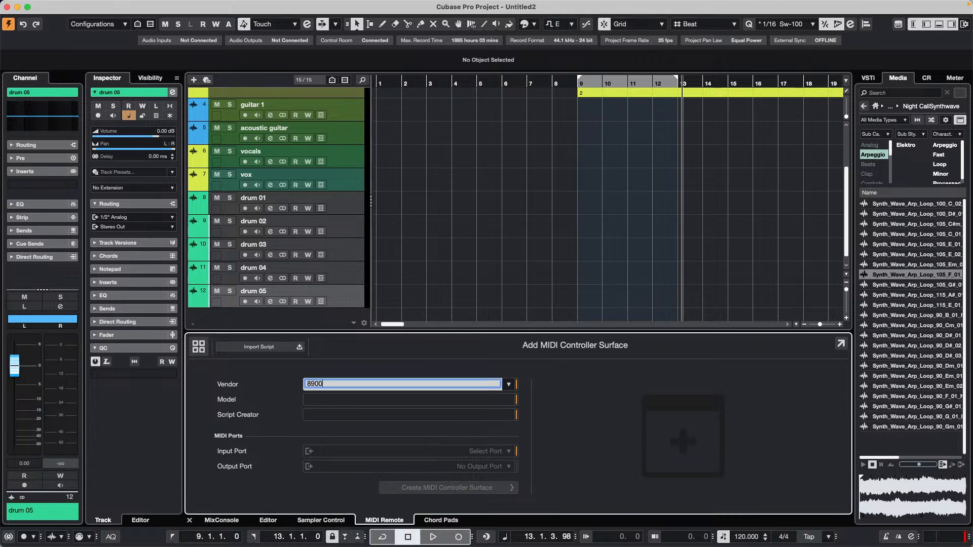
text(ot)
key(Return)
Set the controller model to "ui6u" and fill in the script creator's name.
click(498, 403)
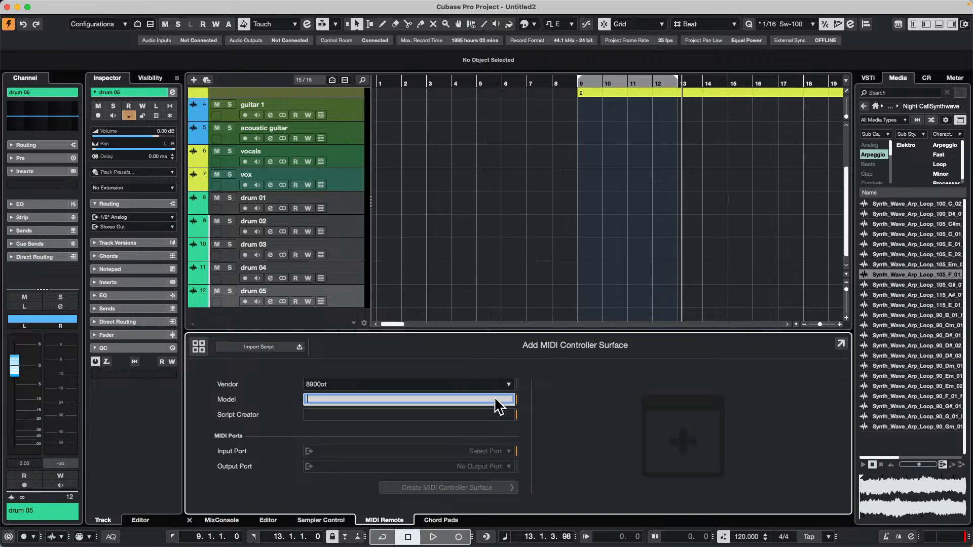
text(ui6u)
key(Return)
Assign PANORAMA P4 SAL Aux in as input port and PANORAMA P4 SAL Aux out as output port, and create the controller surface.
click(510, 452)
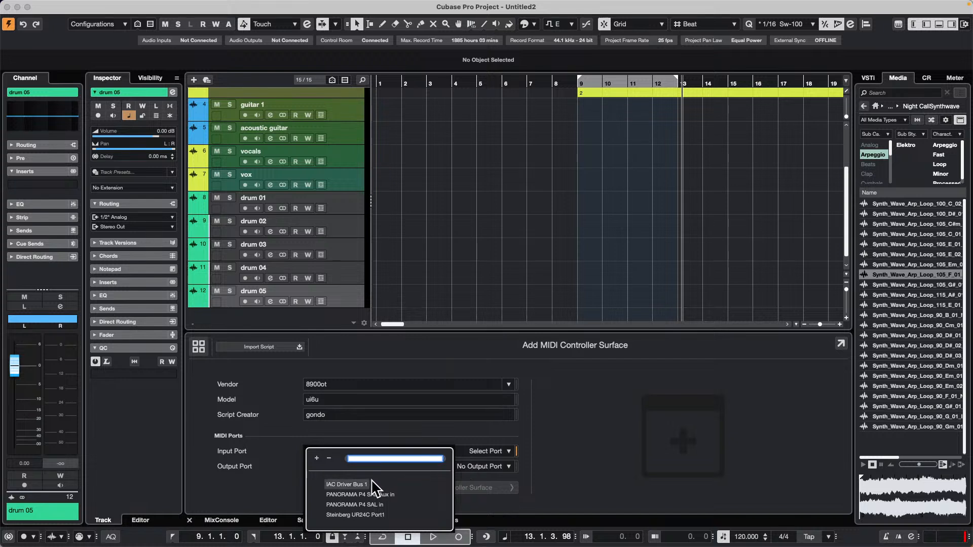
click(381, 494)
click(479, 465)
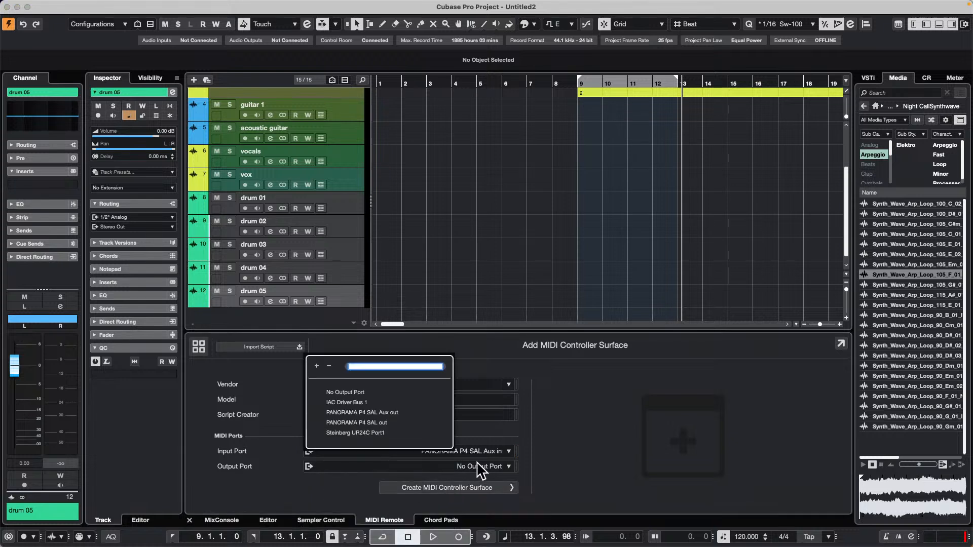
click(396, 413)
click(476, 491)
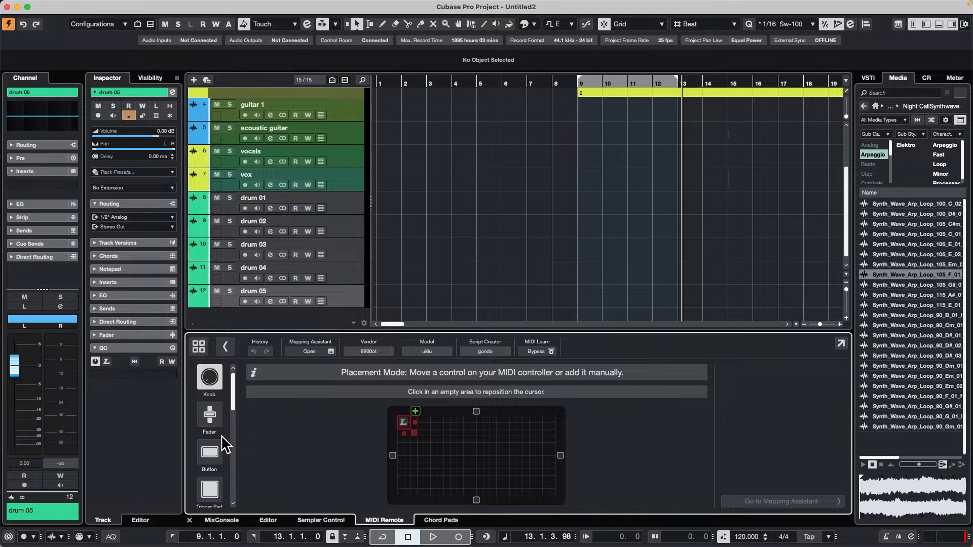
Browse the available control types and try the Blind Panel and Lamp at different spots on the surface grid.
scroll(218, 441, down, 3)
scroll(218, 439, down, 2)
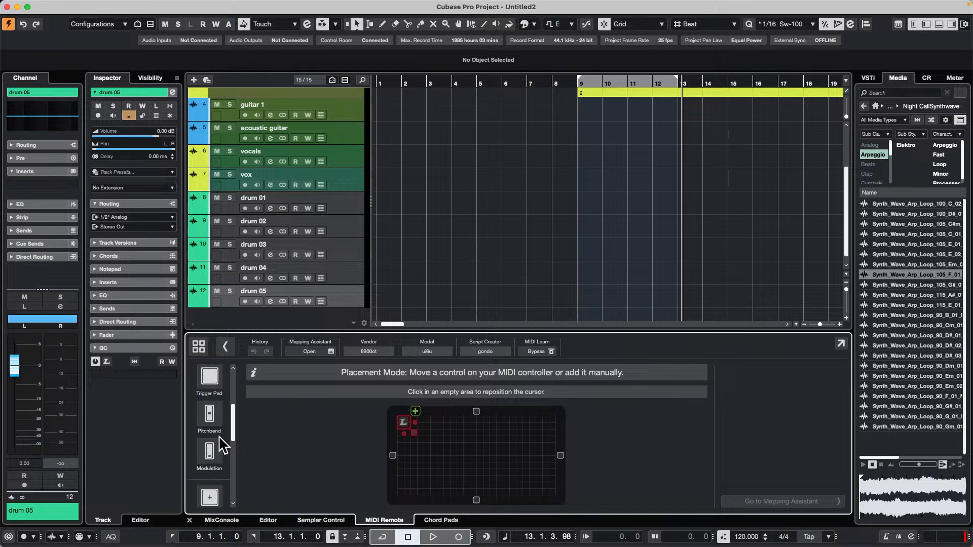
scroll(222, 446, down, 1)
scroll(219, 443, down, 5)
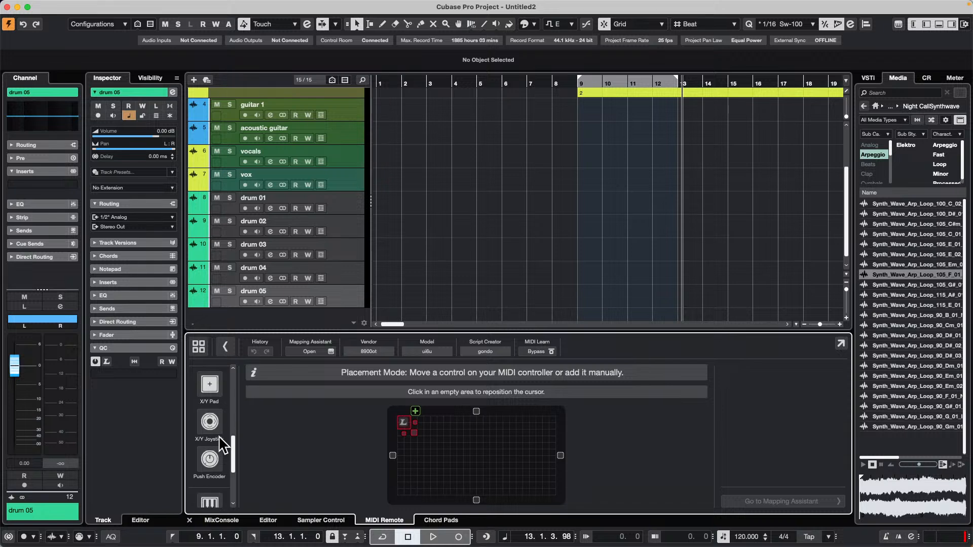
scroll(219, 445, down, 1)
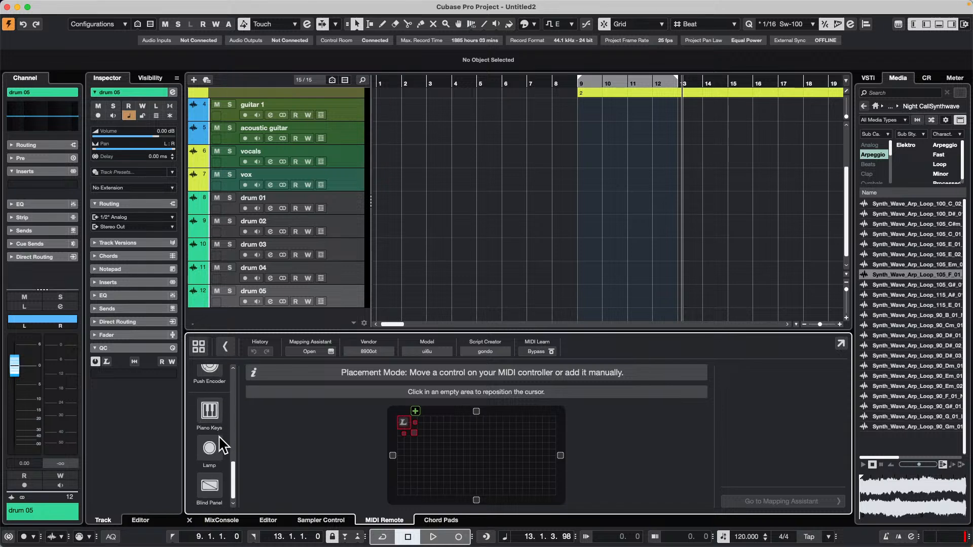
click(211, 484)
click(426, 463)
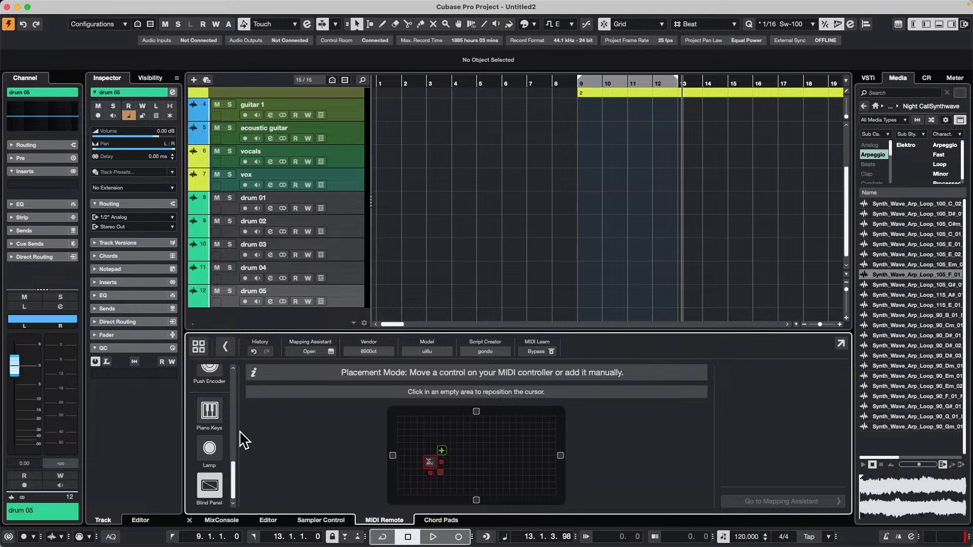
click(216, 447)
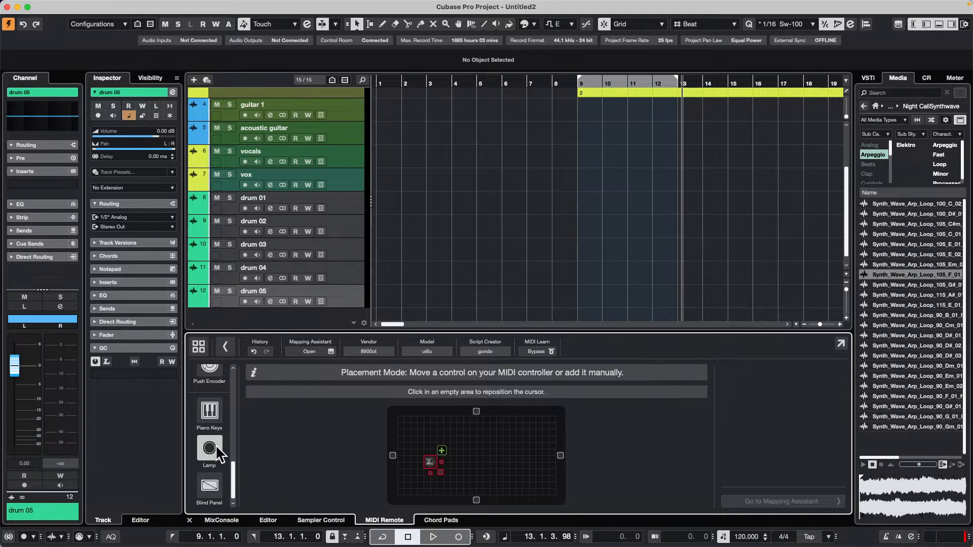
click(494, 446)
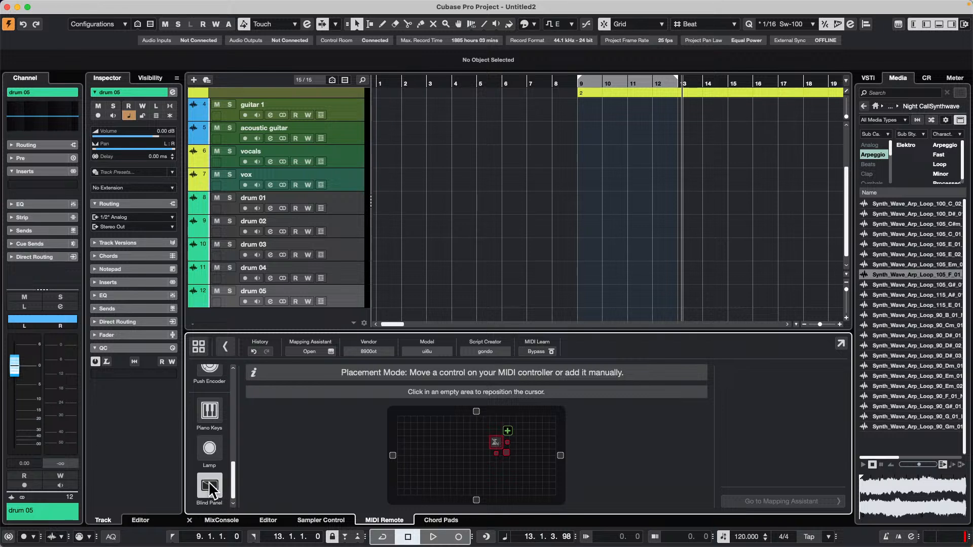
Choose the Piano Keys control type and reposition the placement cursor slightly right of the surface grid's center.
scroll(198, 438, up, 2)
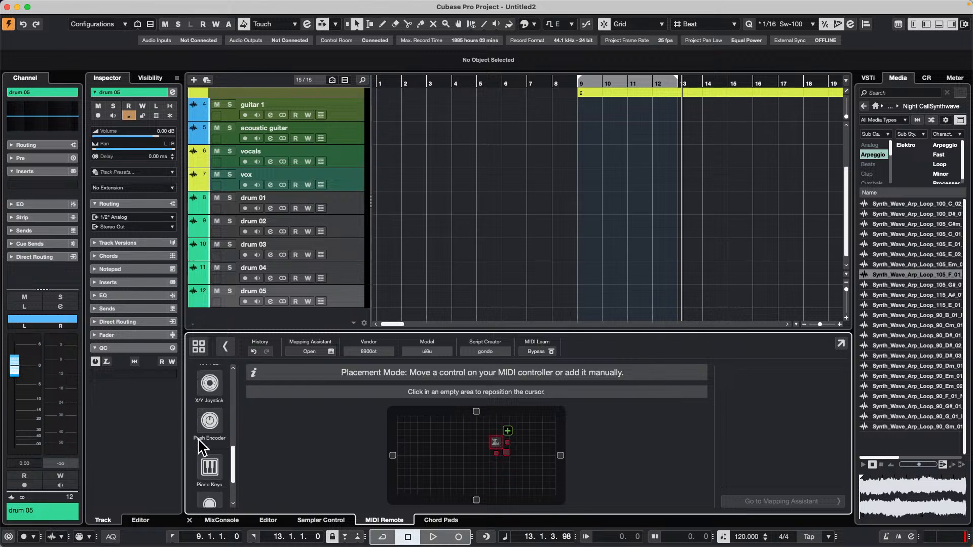
scroll(198, 438, down, 2)
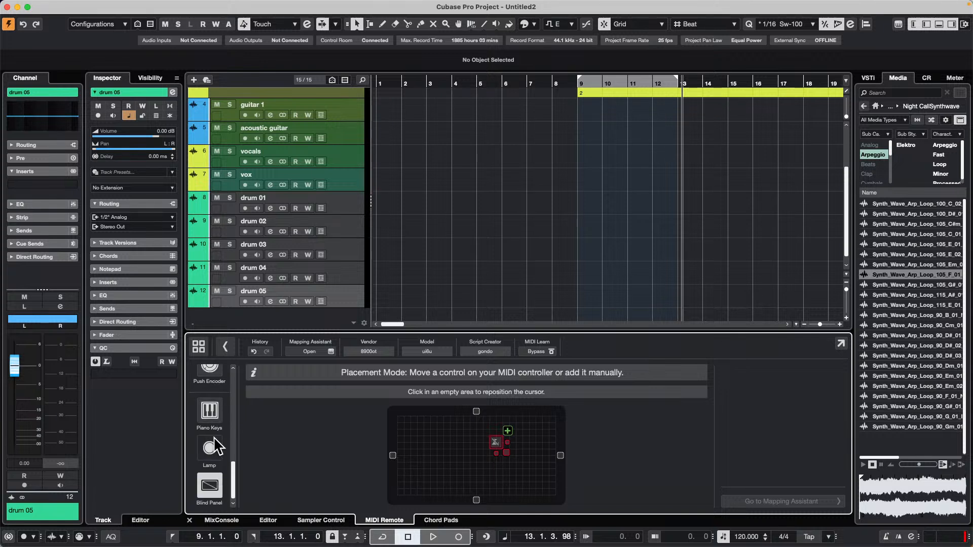
click(199, 414)
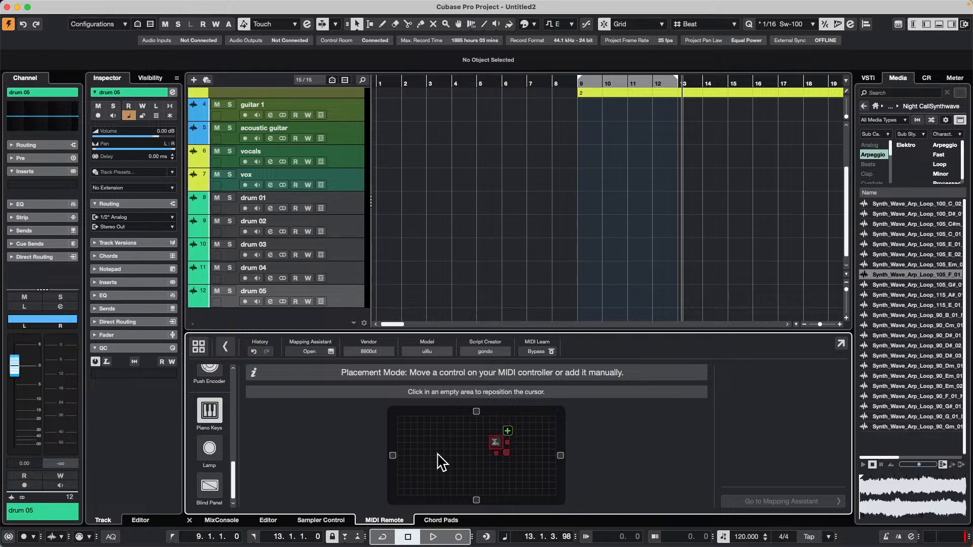
click(505, 458)
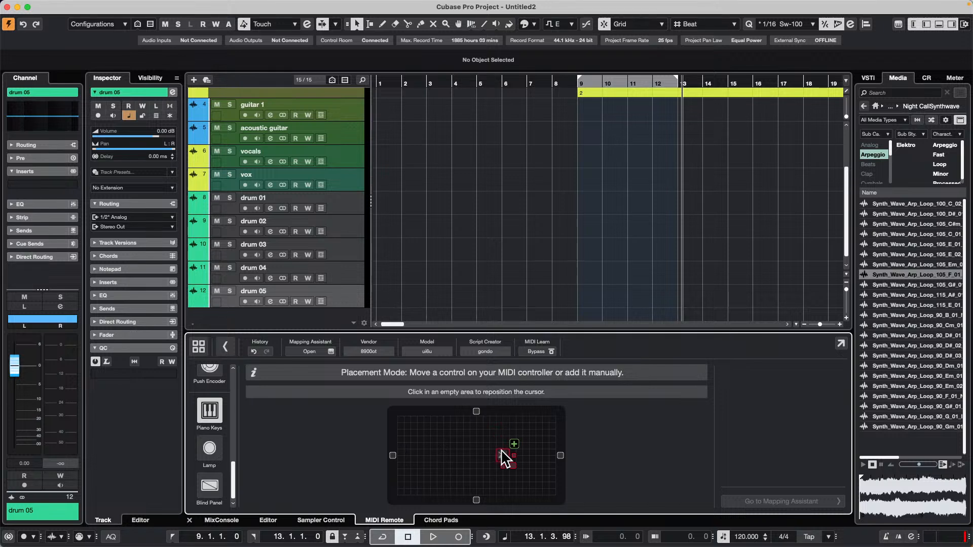
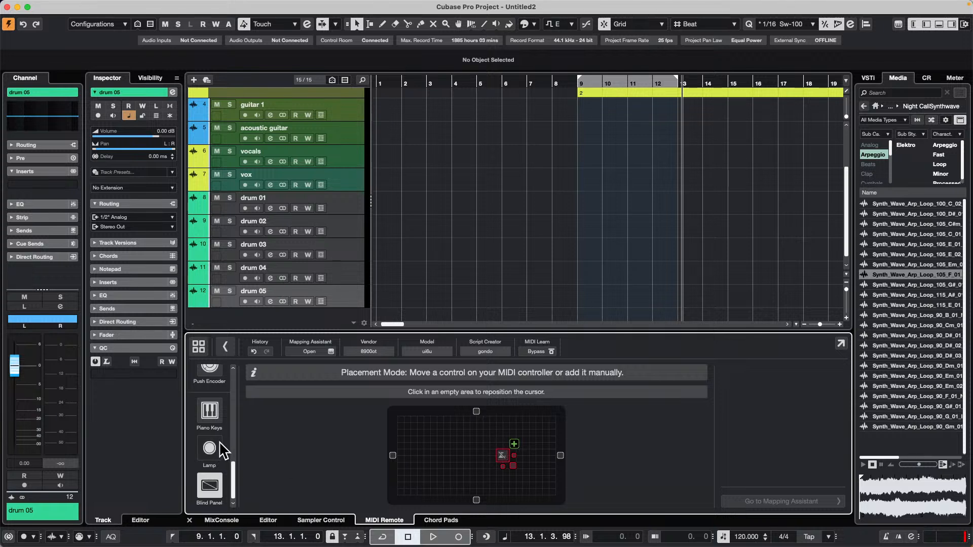
Leave the new surface's editor without adding controls and open the first Korg nanoKONTROL2 controller surface.
scroll(219, 442, up, 3)
scroll(219, 442, down, 3)
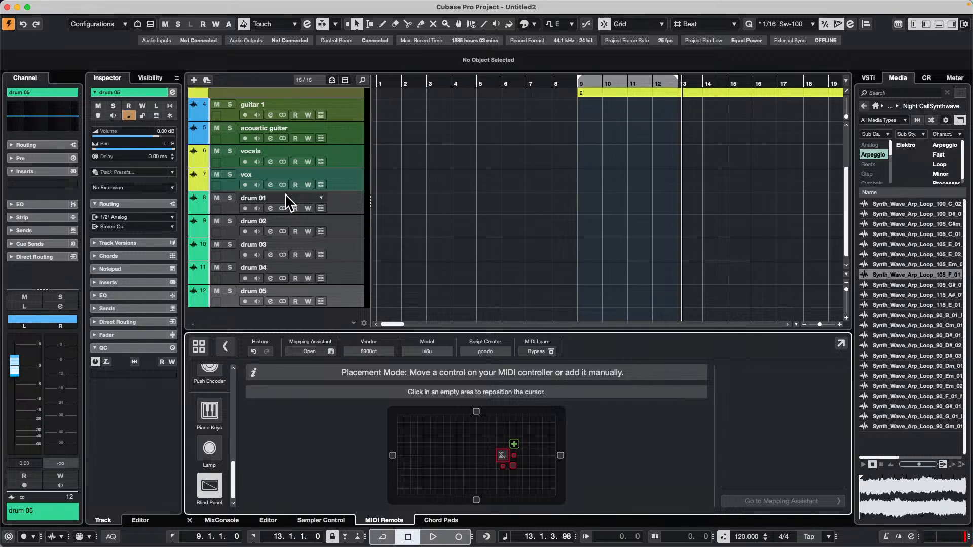
click(198, 345)
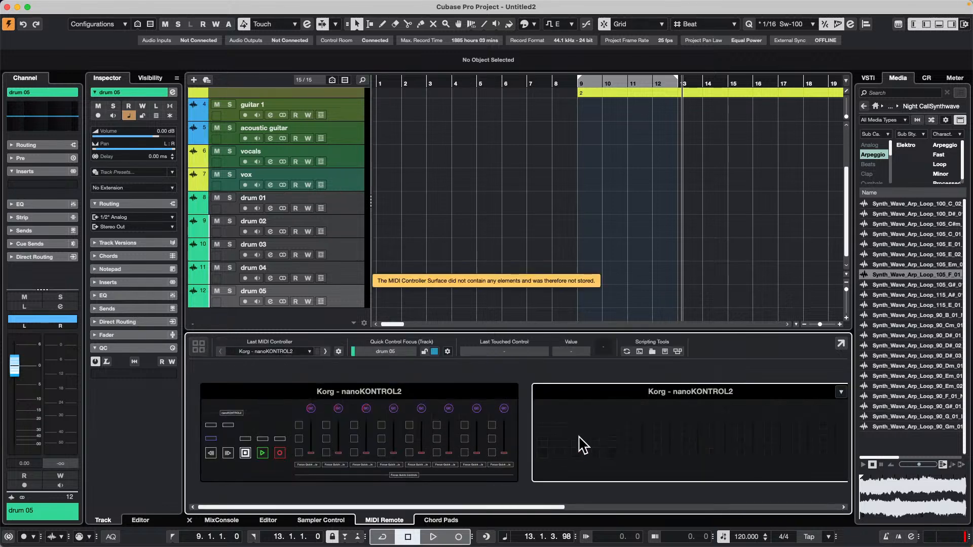
click(437, 424)
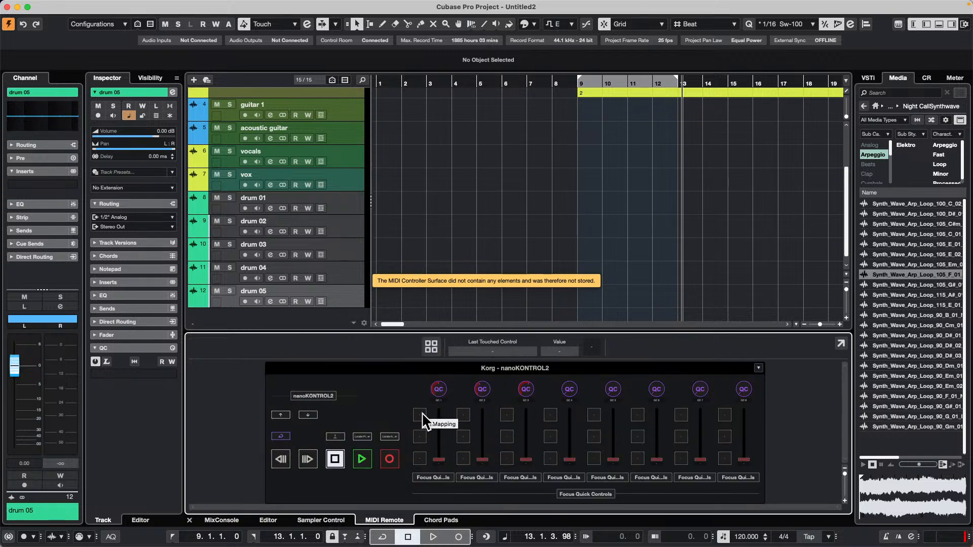
Open the Mapping Assistant for the first channel's upper button, browse the Key Commands Macro functions, and close the assistant.
double_click(427, 420)
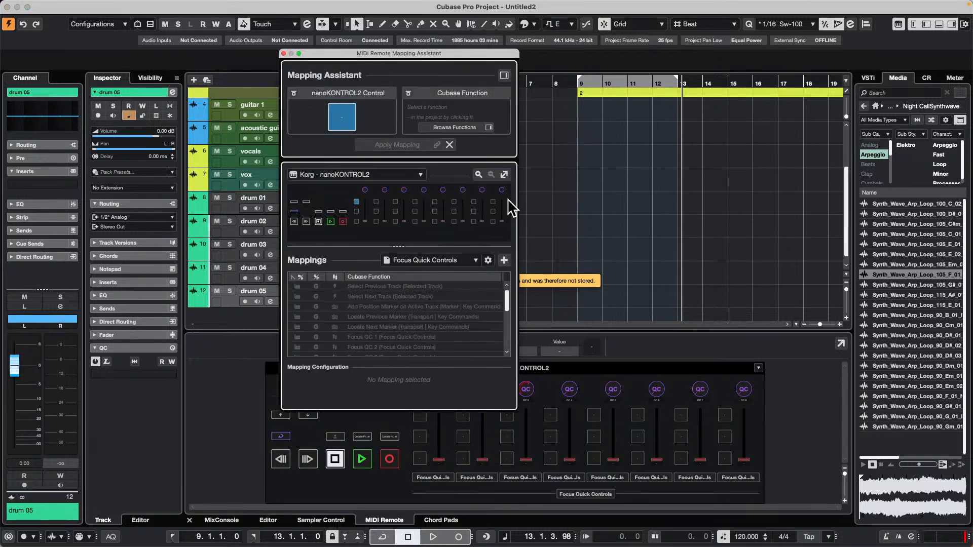
click(504, 75)
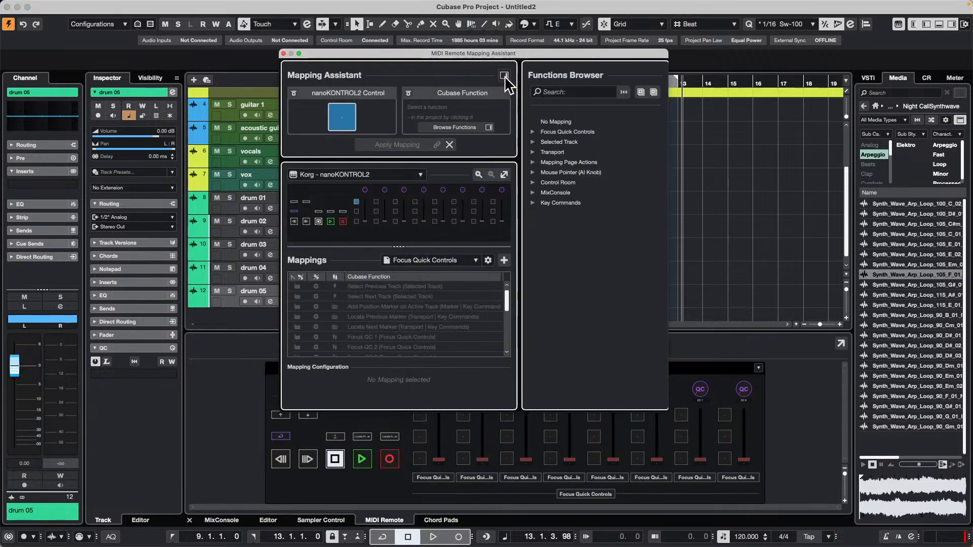
click(533, 202)
scroll(560, 286, down, 10)
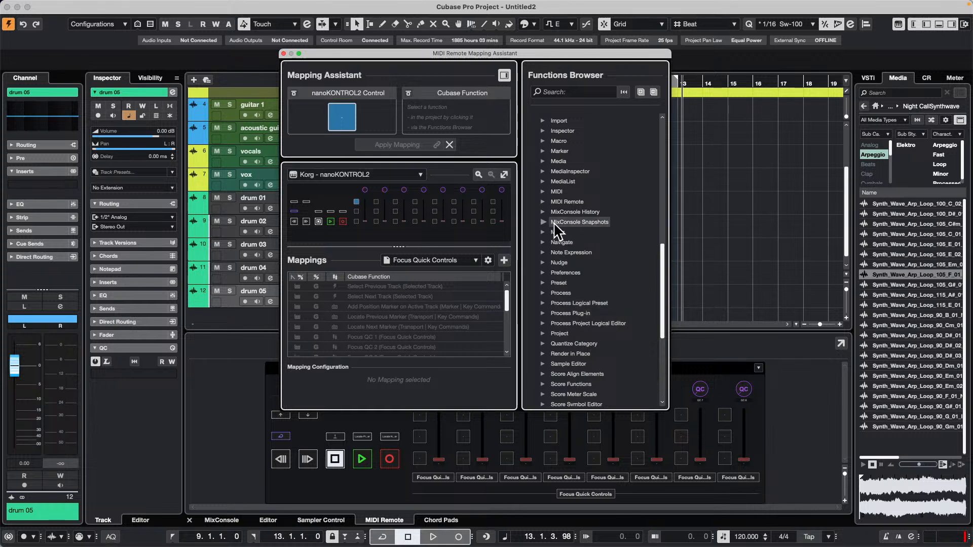
click(542, 141)
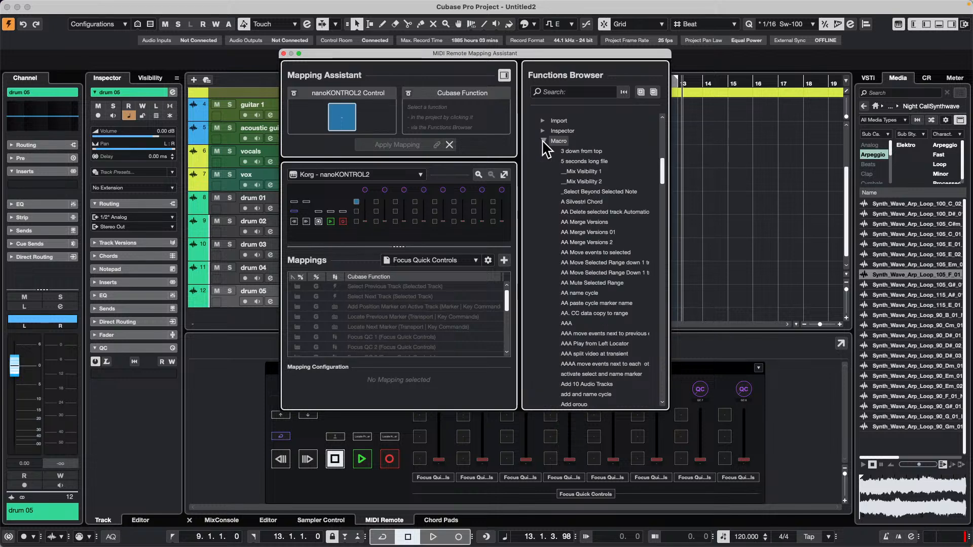
scroll(603, 239, down, 8)
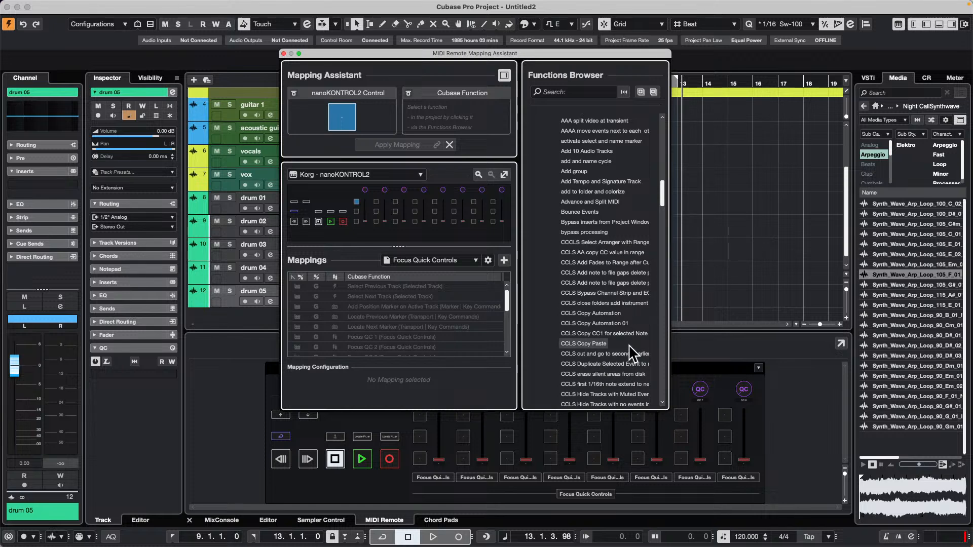
scroll(630, 350, down, 2)
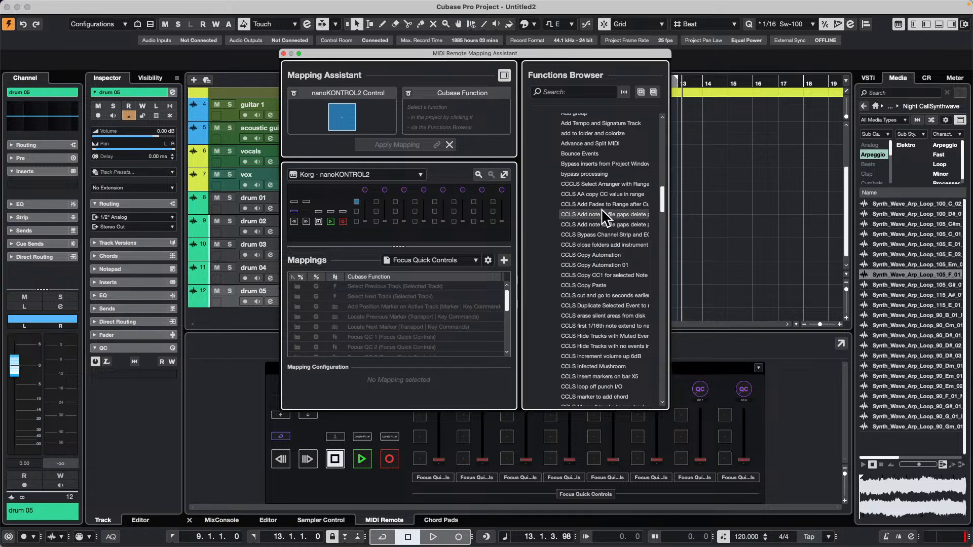
click(284, 54)
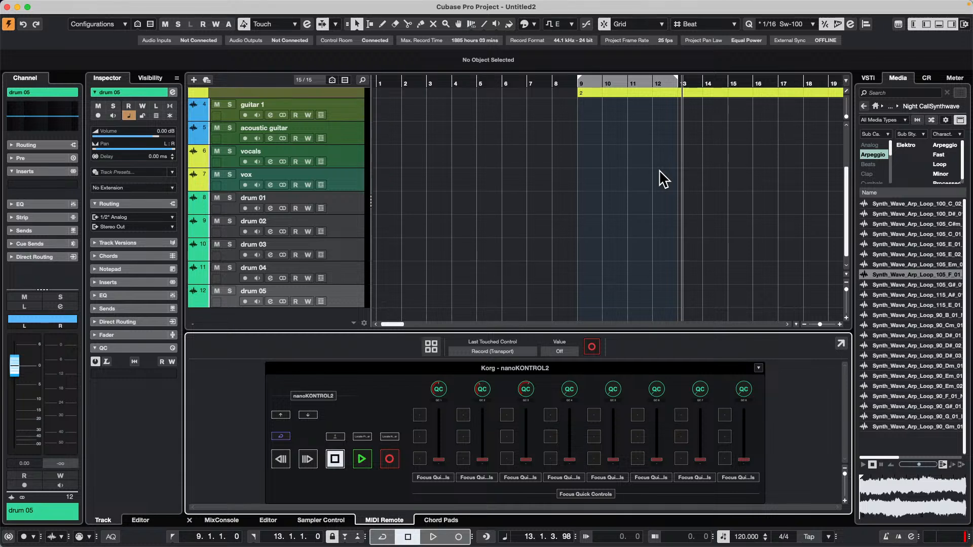
Load the EQ-P1A equalizer into the first insert slot of the drum 05 track.
click(66, 182)
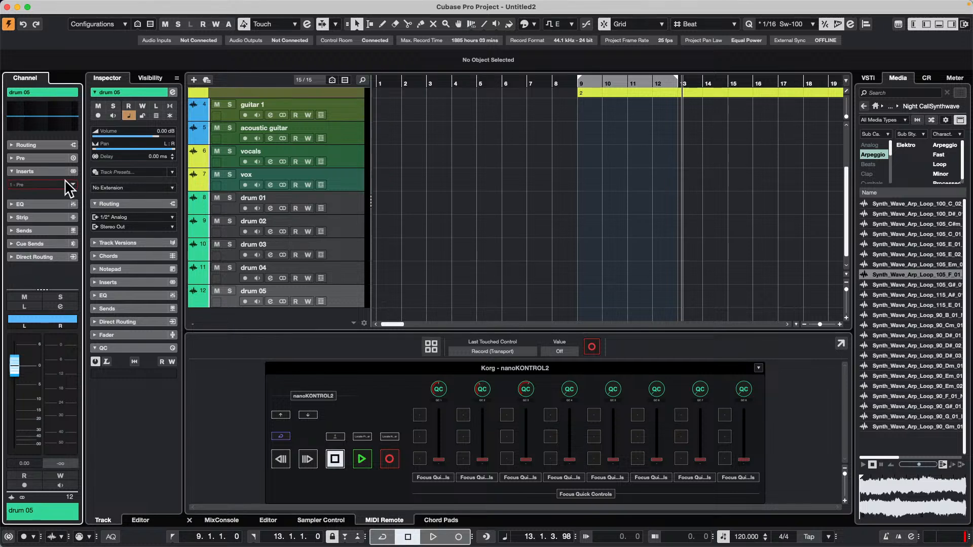
click(68, 187)
click(22, 266)
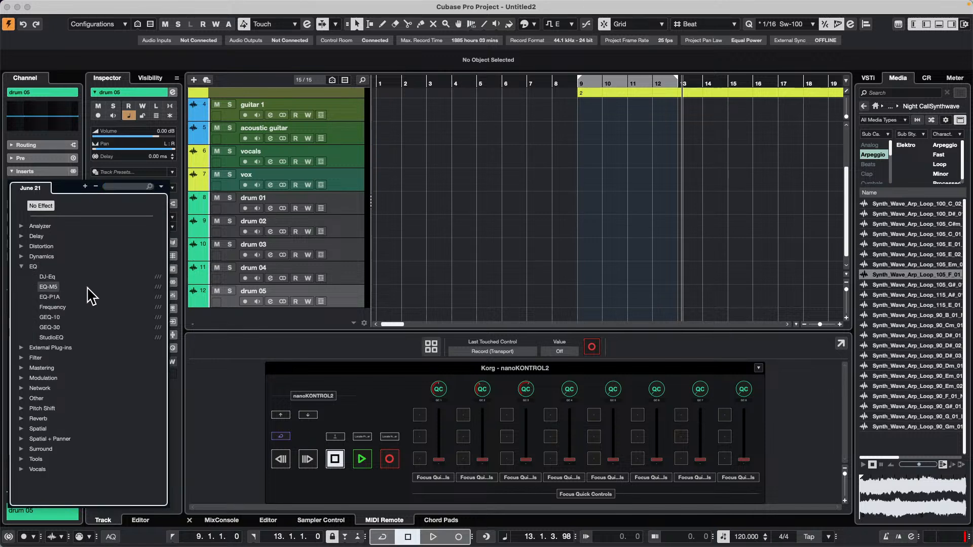
click(57, 298)
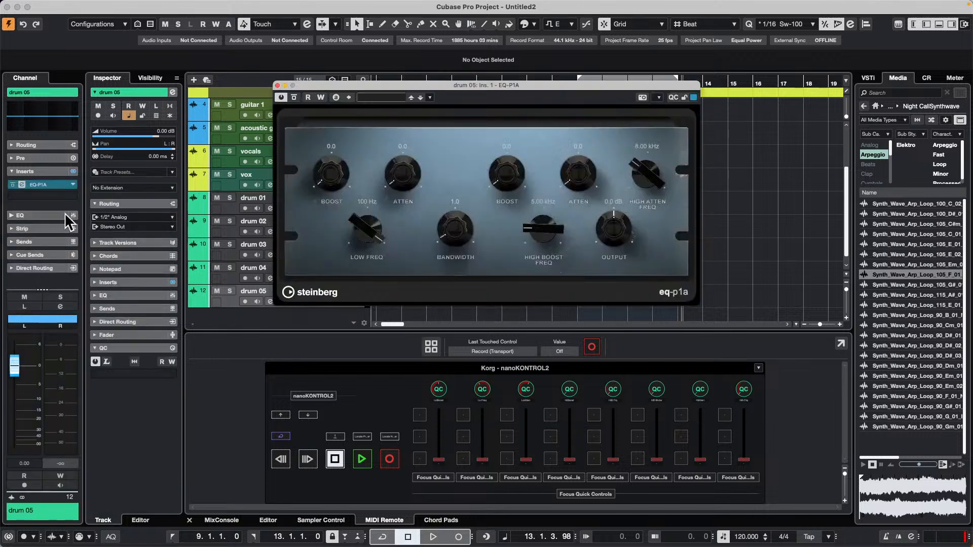
Load the Black Valve compressor into drum 05's second insert slot and close both plug-in windows.
click(71, 196)
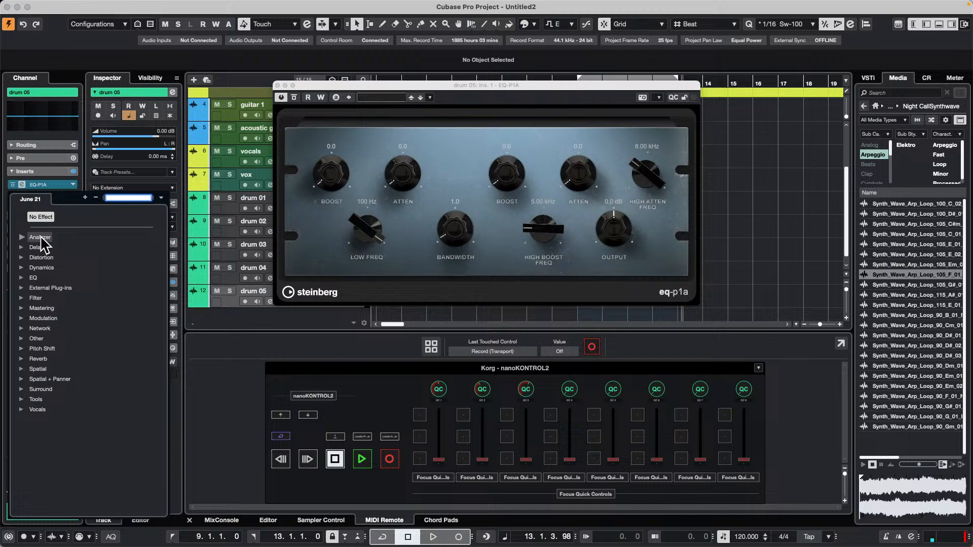
click(22, 268)
click(72, 296)
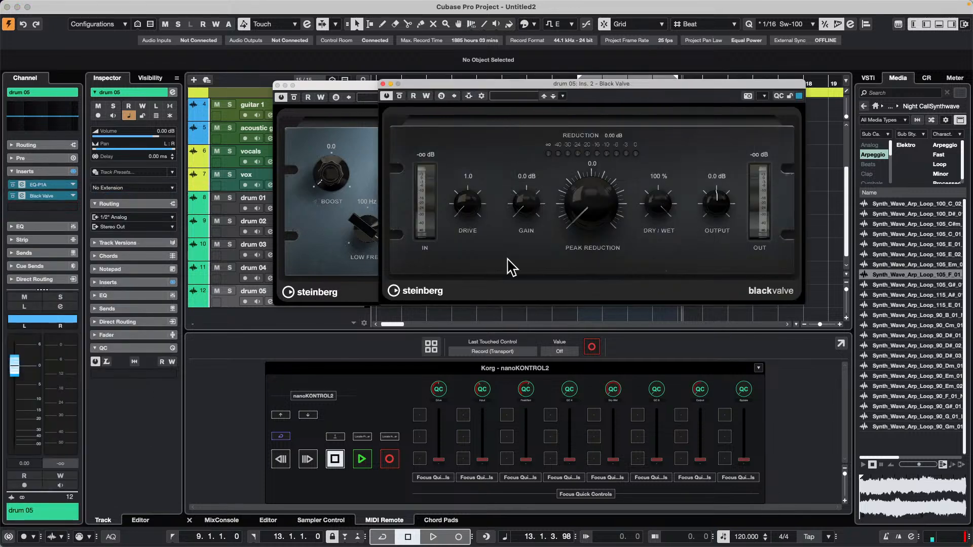
drag(409, 84, 411, 182)
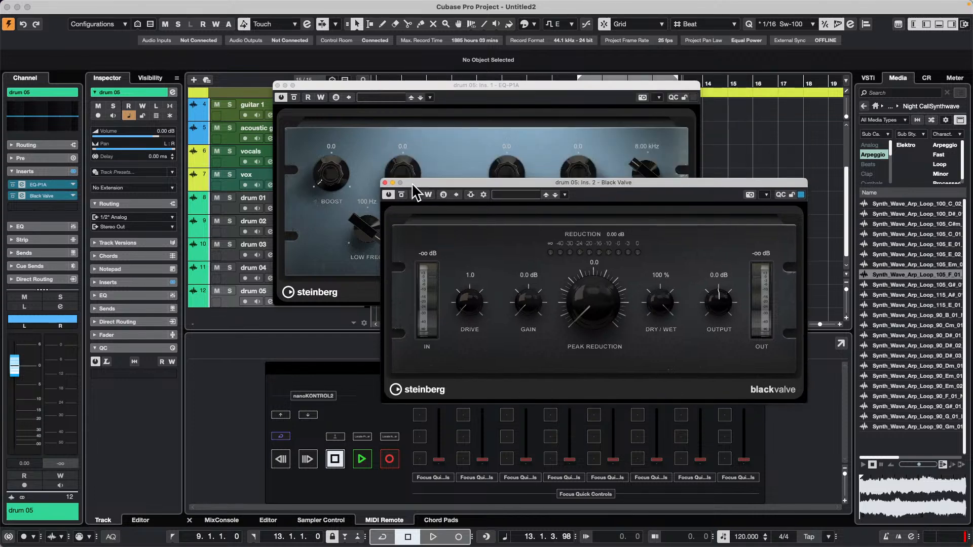
click(385, 182)
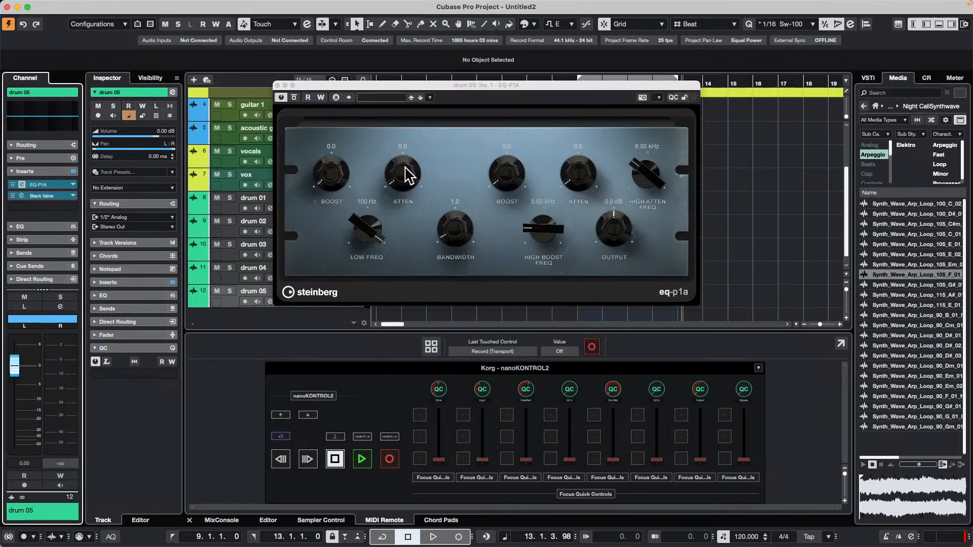
click(277, 84)
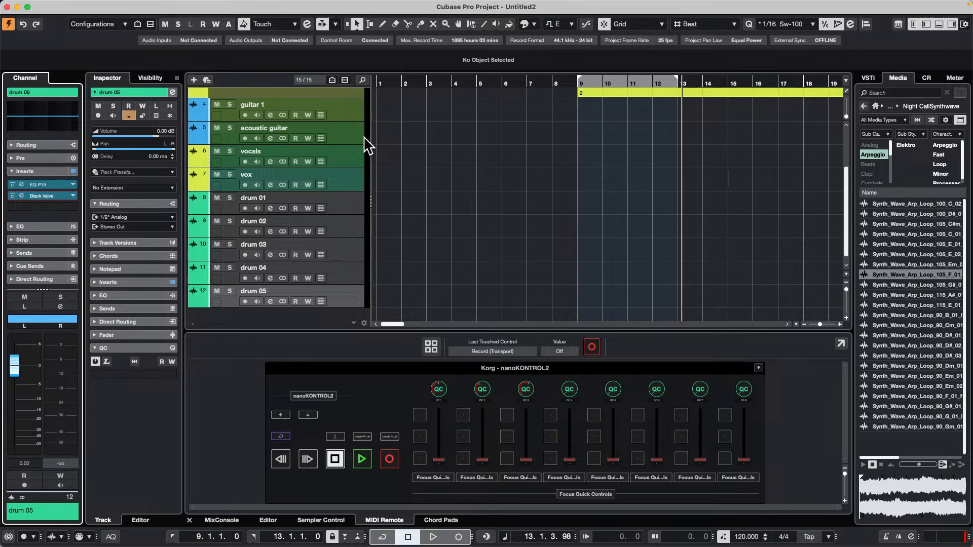
Open the recent project UNINVITED G ONDO XII.cpr and activate it.
click(67, 5)
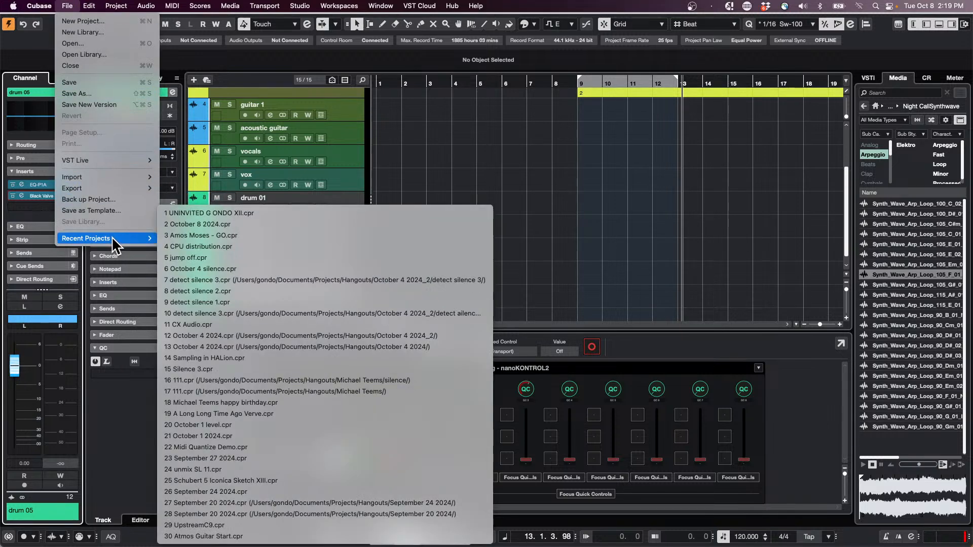
mouse_move(118, 237)
click(242, 214)
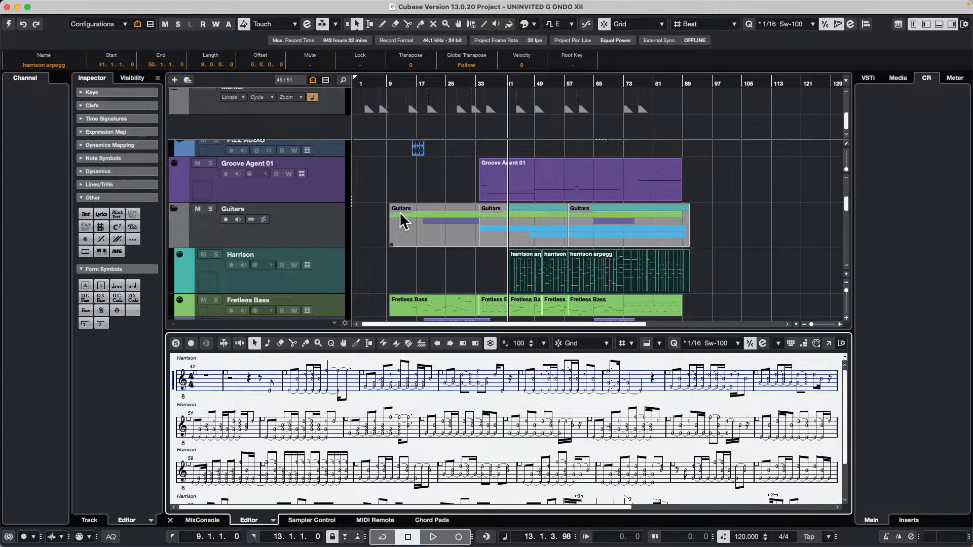
scroll(410, 169, up, 1)
scroll(410, 169, up, 5)
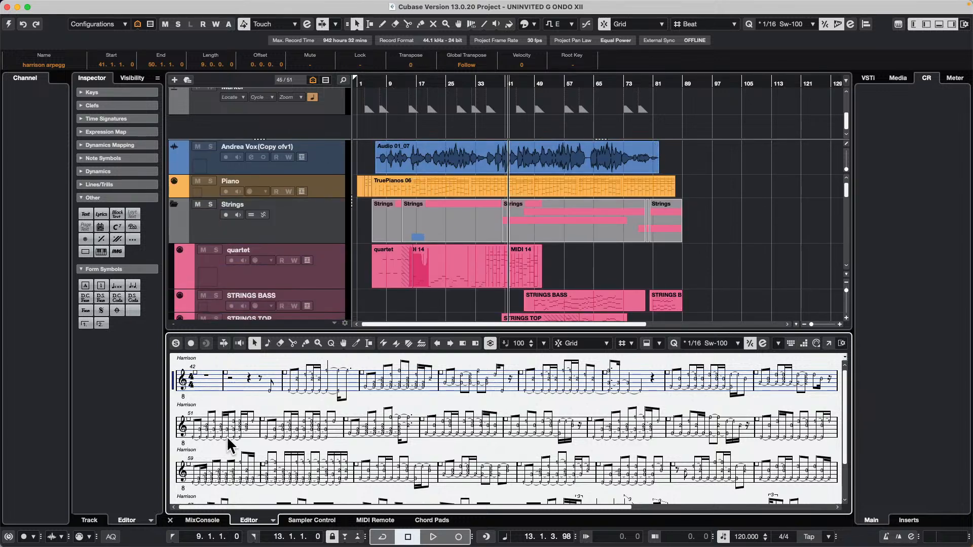
click(202, 520)
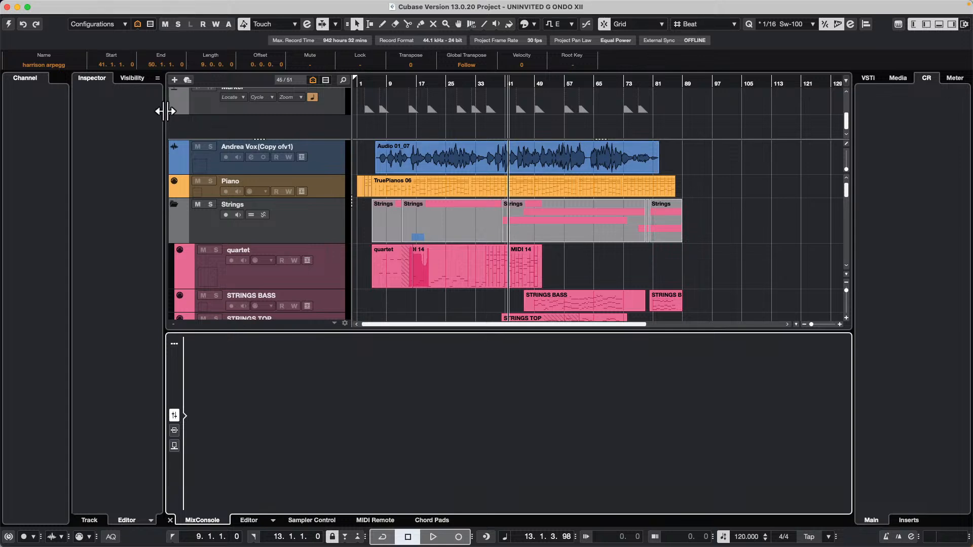
click(8, 24)
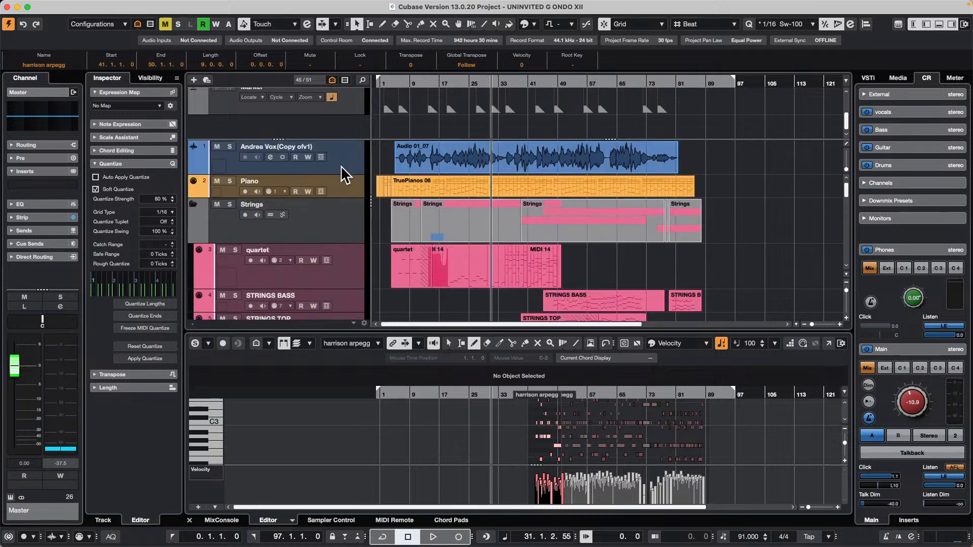
Set the volume of the vocal audio track above the Piano track to -4.38 dB.
click(342, 166)
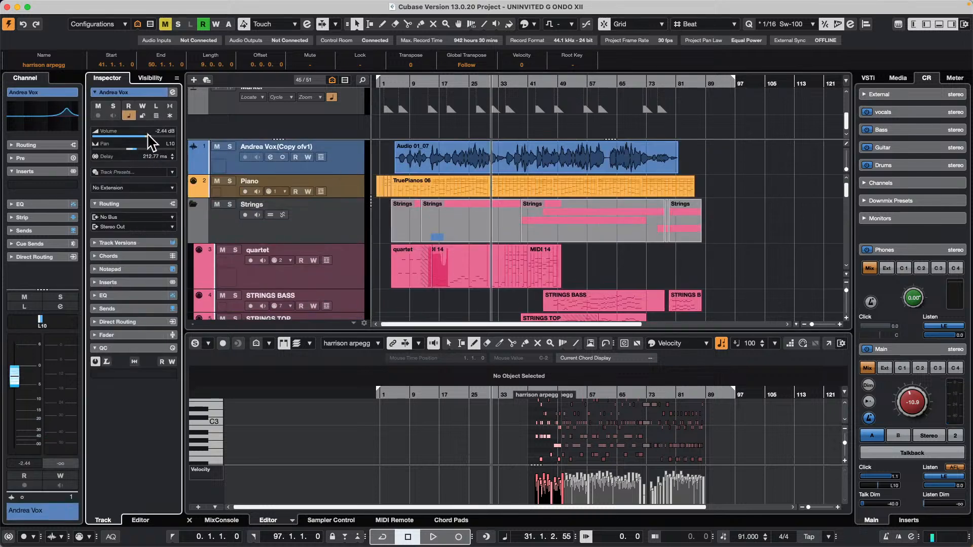
drag(148, 137, 144, 137)
Audition the project from about bar 4 and from its start, and look over the Chord and Marker tracks.
click(394, 81)
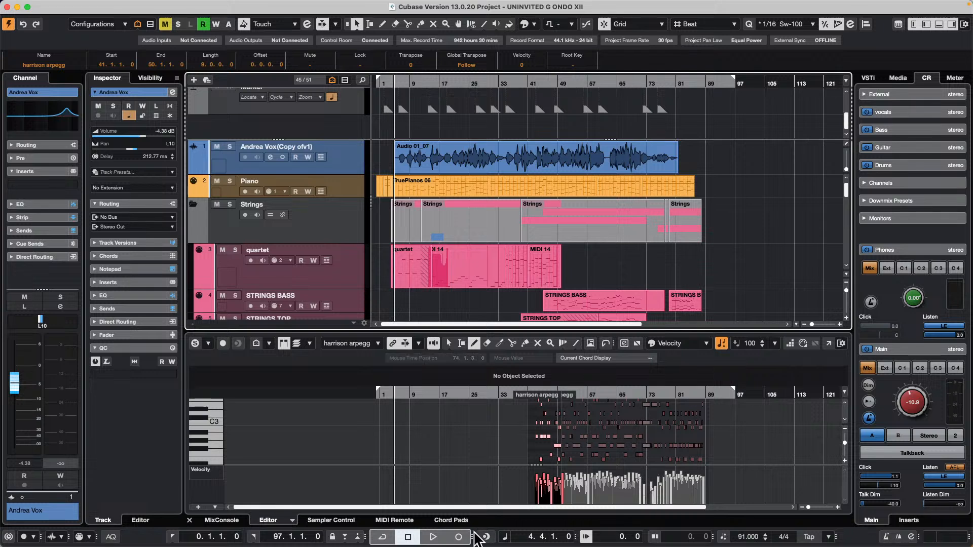
click(433, 538)
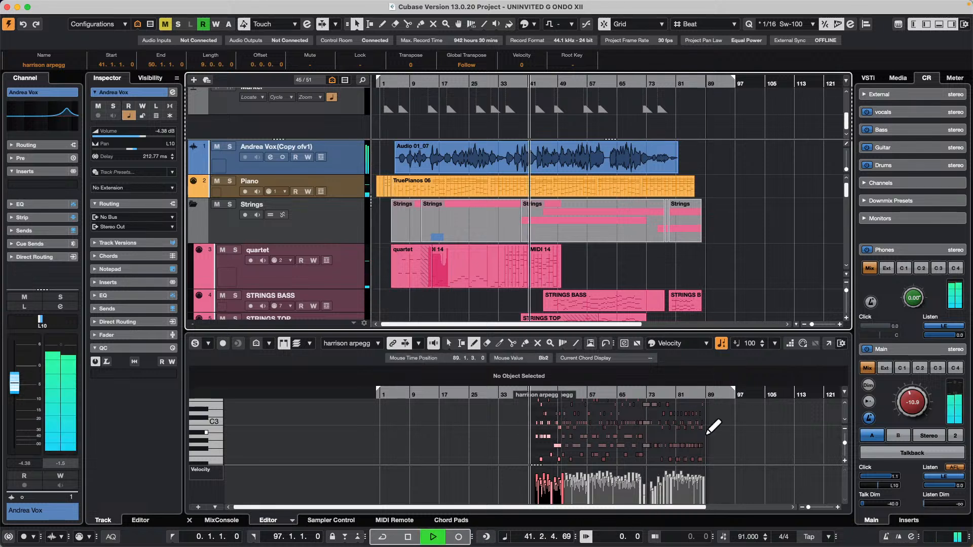
key(Home)
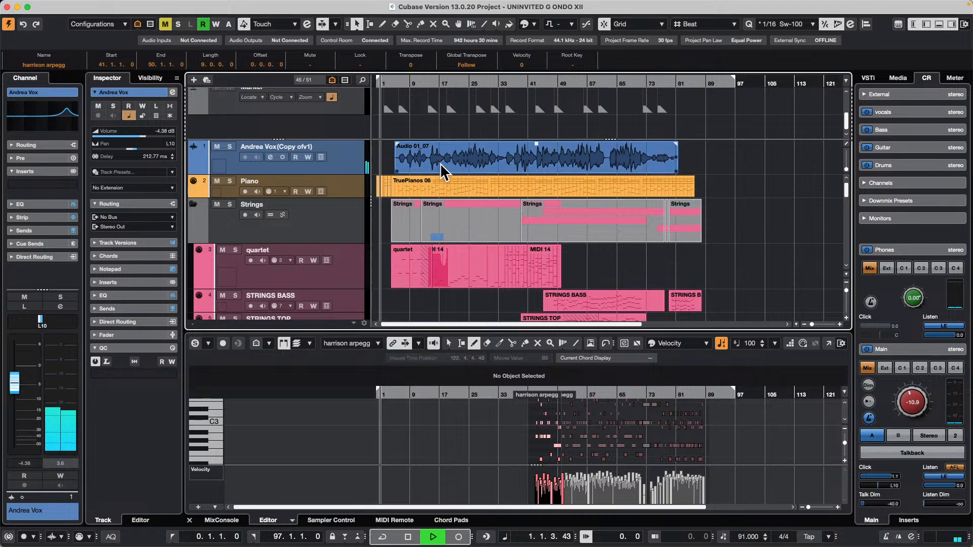
key(space)
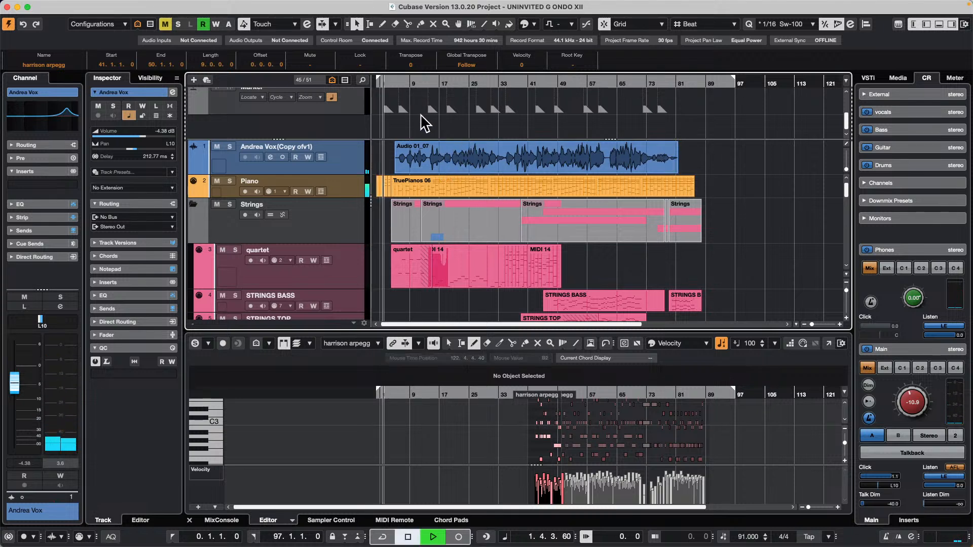
scroll(423, 127, up, 2)
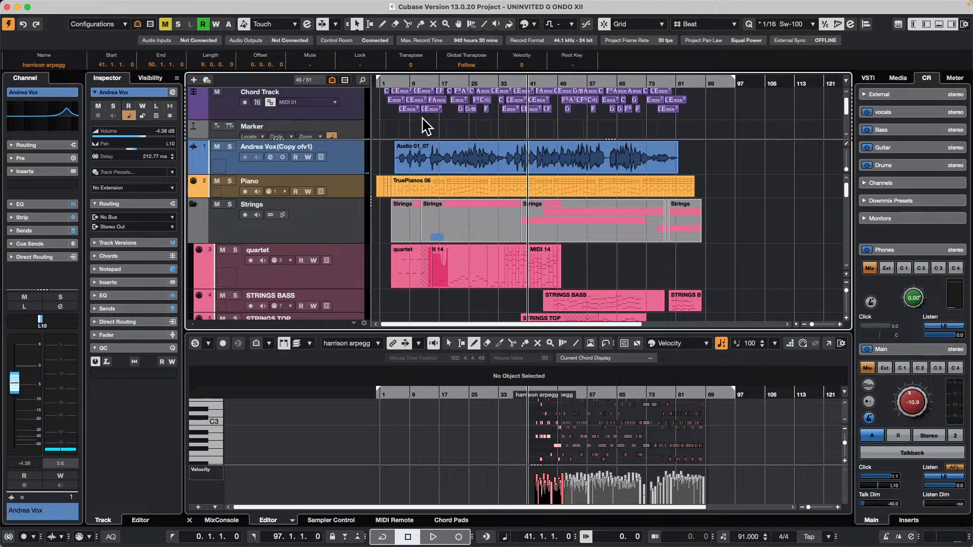
scroll(424, 126, down, 2)
scroll(424, 126, up, 1)
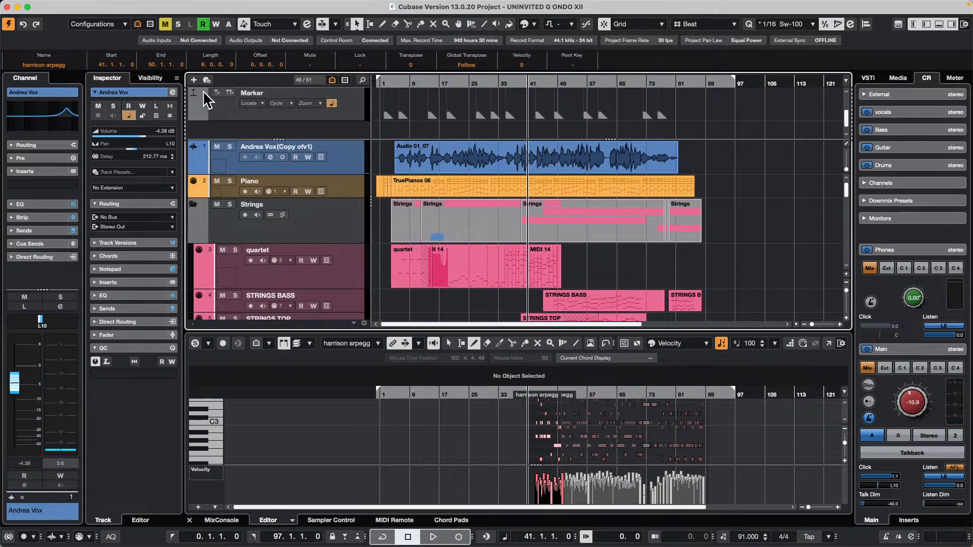
key(space)
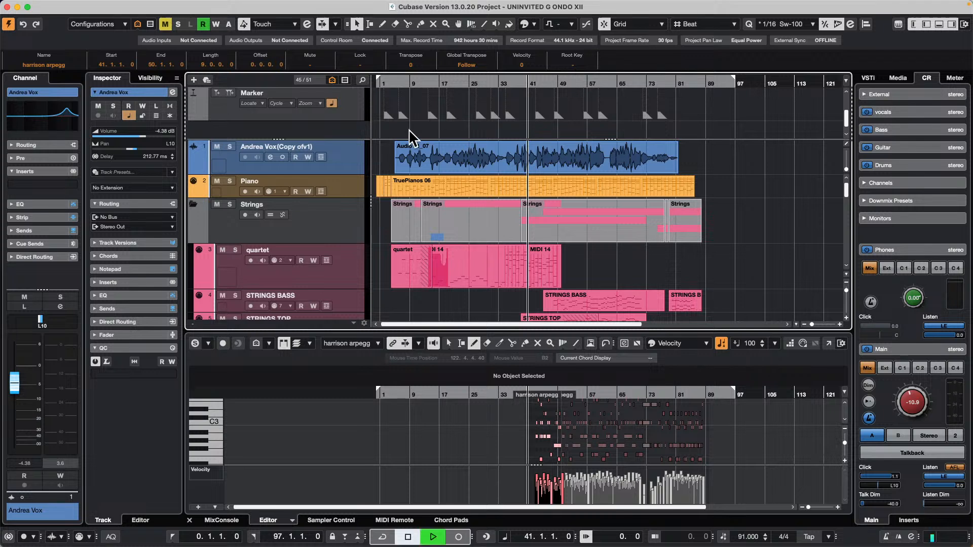
key(space)
Use the Range Selection tool to select about bars 5 to 13 on the Marker track.
right_click(405, 114)
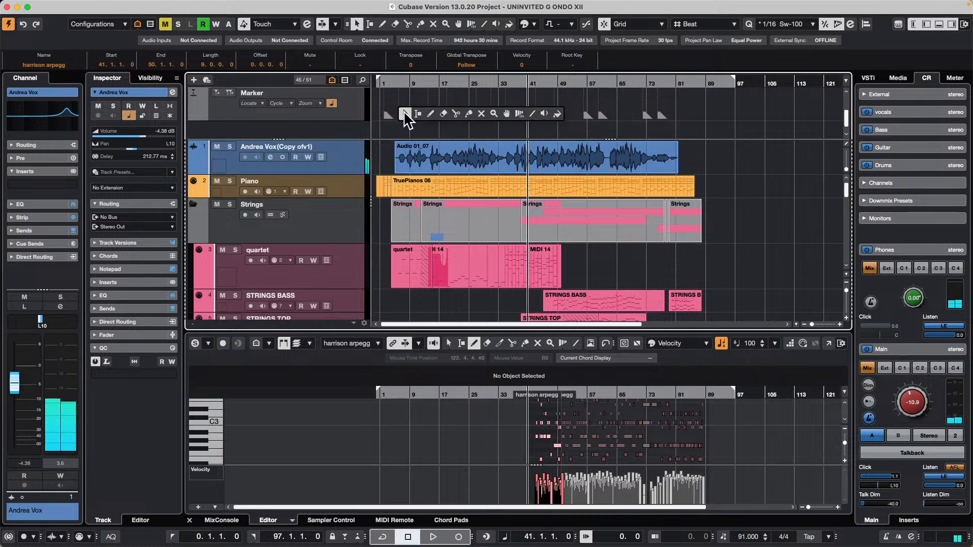
click(418, 113)
drag(399, 122, 427, 122)
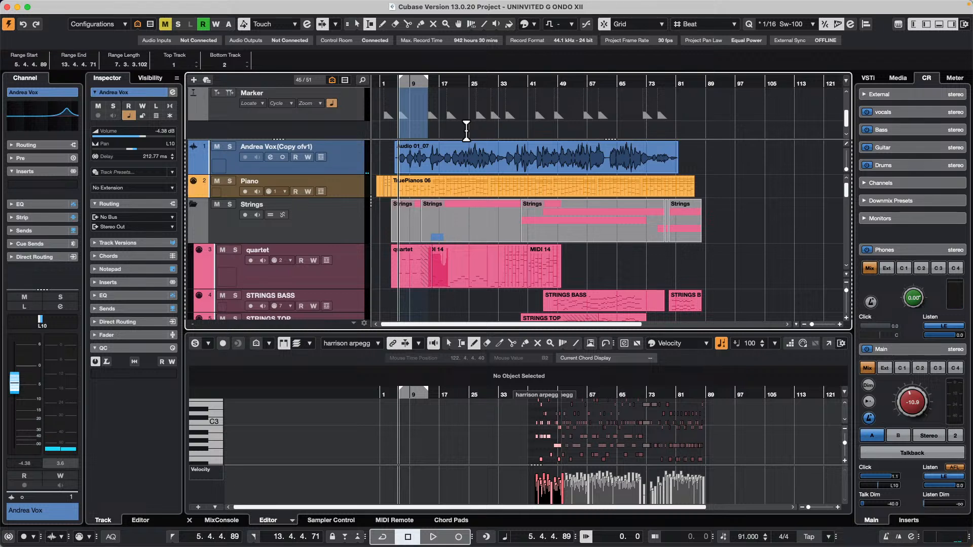
Play the project from the start of the selected range and enlarge the timeline horizontally during playback.
key(space)
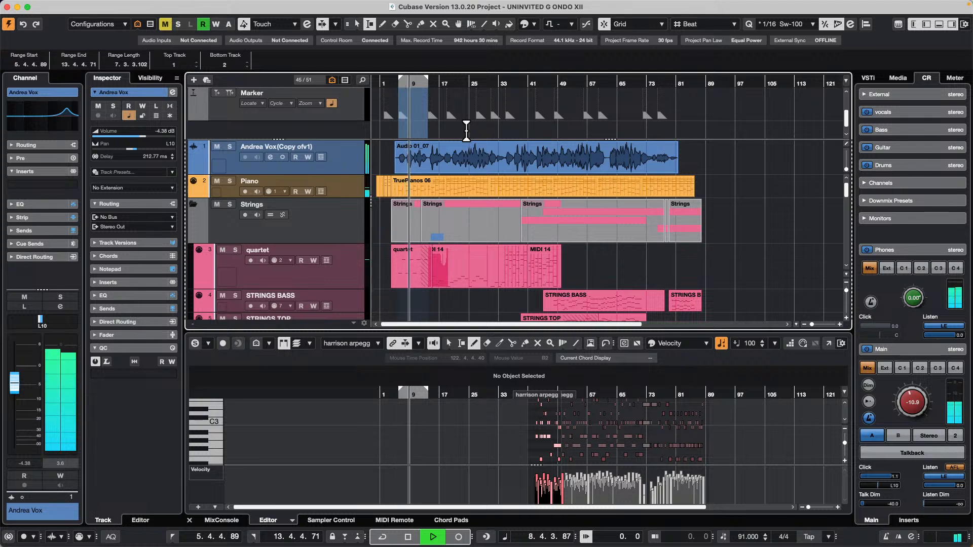
key(h)
key(h)
key(h)
key(h)
key(h)
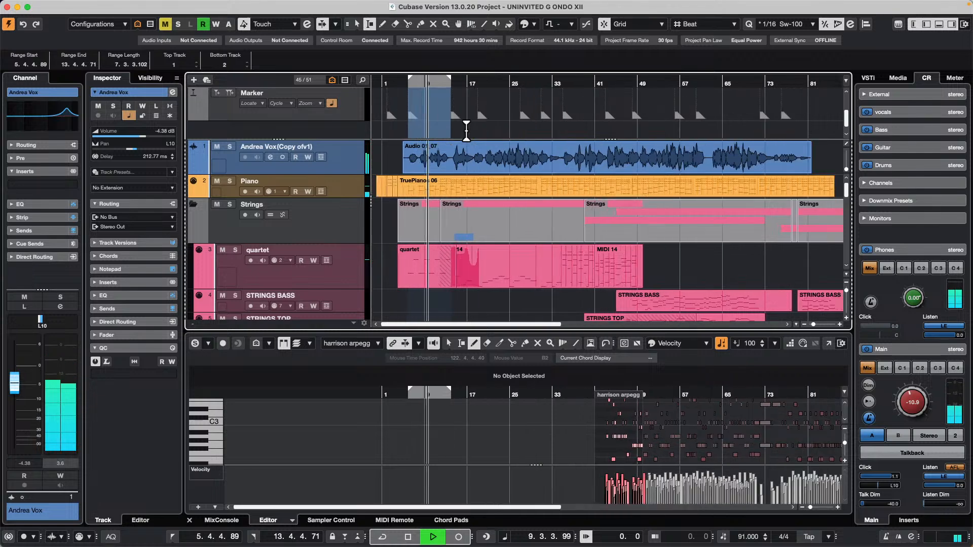
Stop playback and select the range from bar 6 to bar 14 on the vocal audio track.
key(h)
key(h)
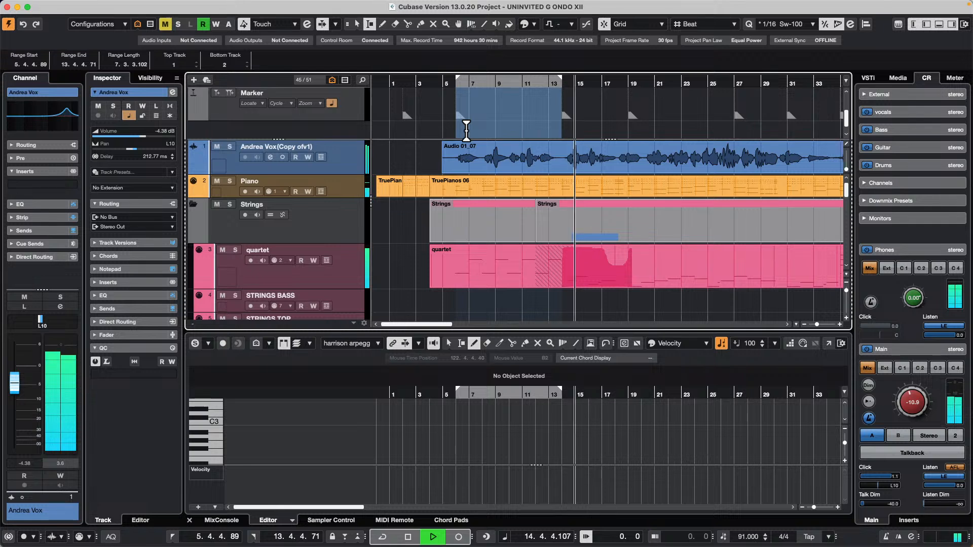
key(space)
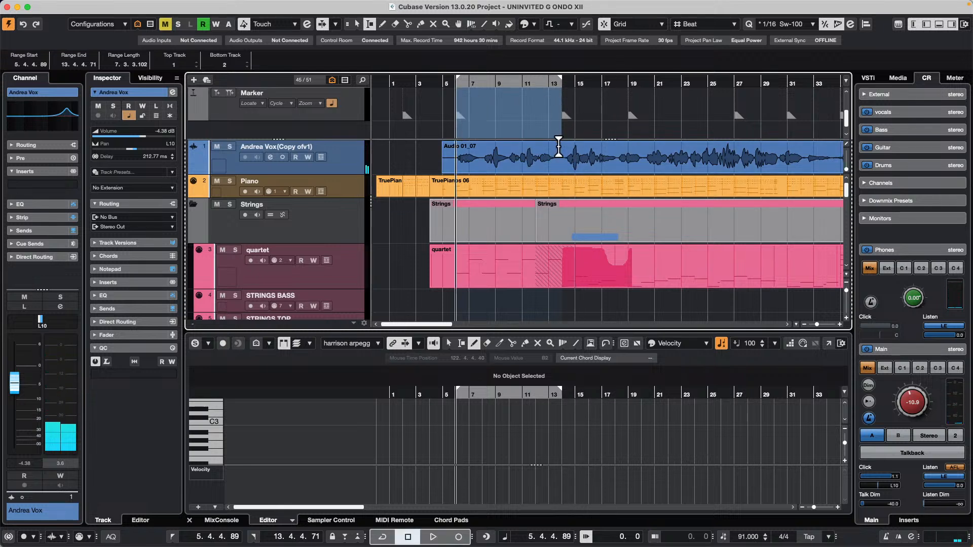
drag(560, 151, 456, 152)
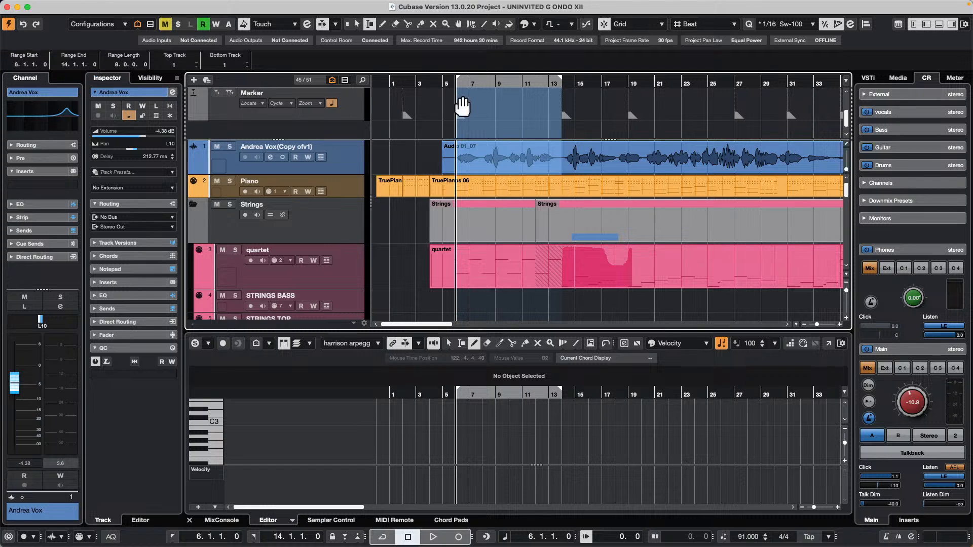
Measure the marker-to-marker ranges with the project ruler set to Seconds, and return the ruler to Bars+Beats.
right_click(421, 83)
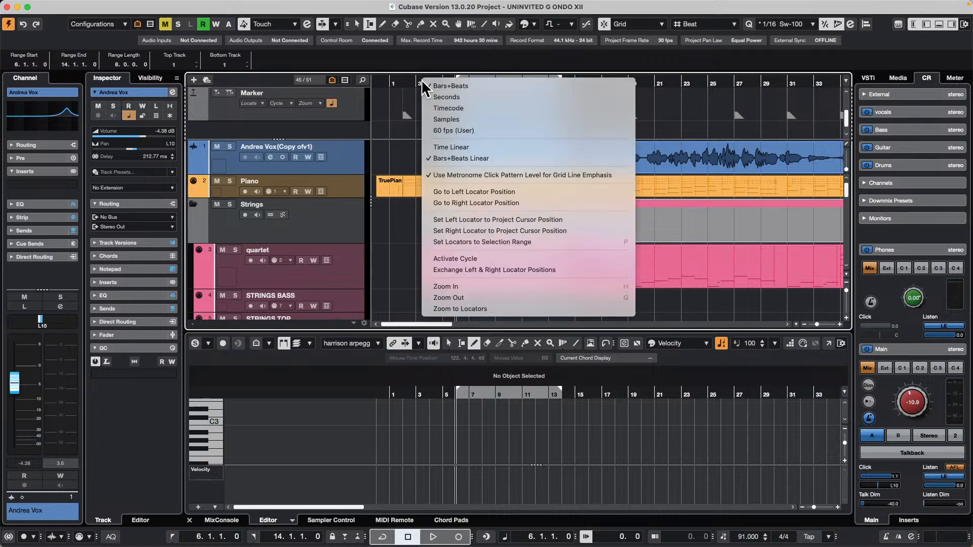
click(457, 95)
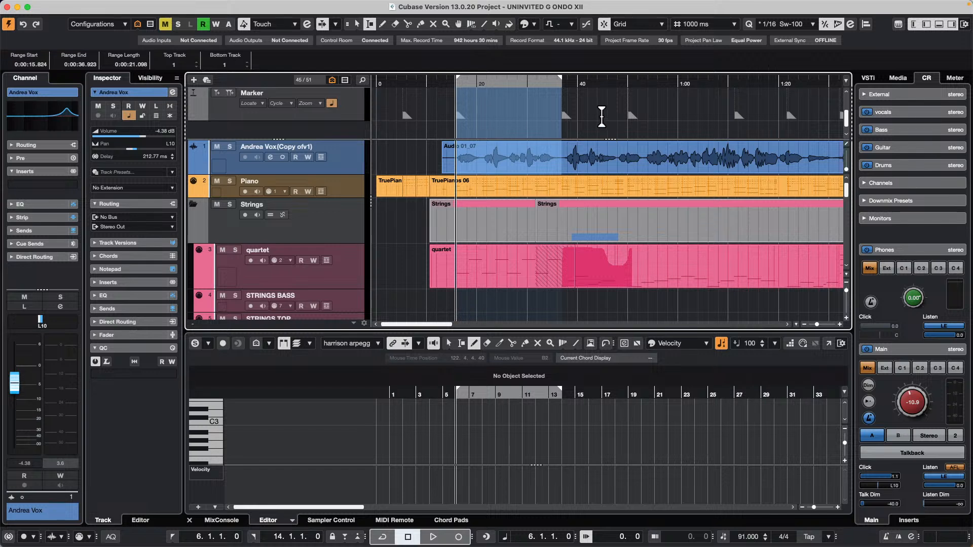
double_click(601, 107)
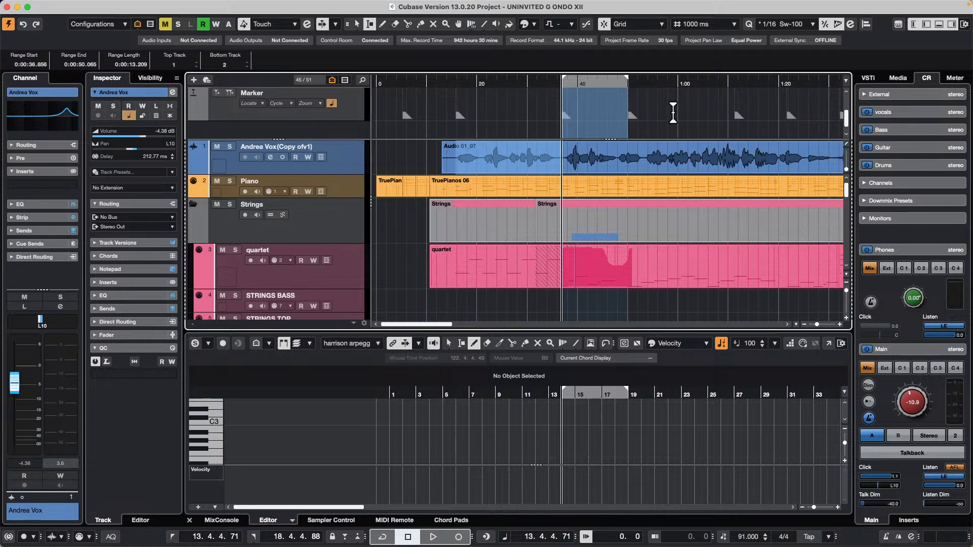
double_click(497, 111)
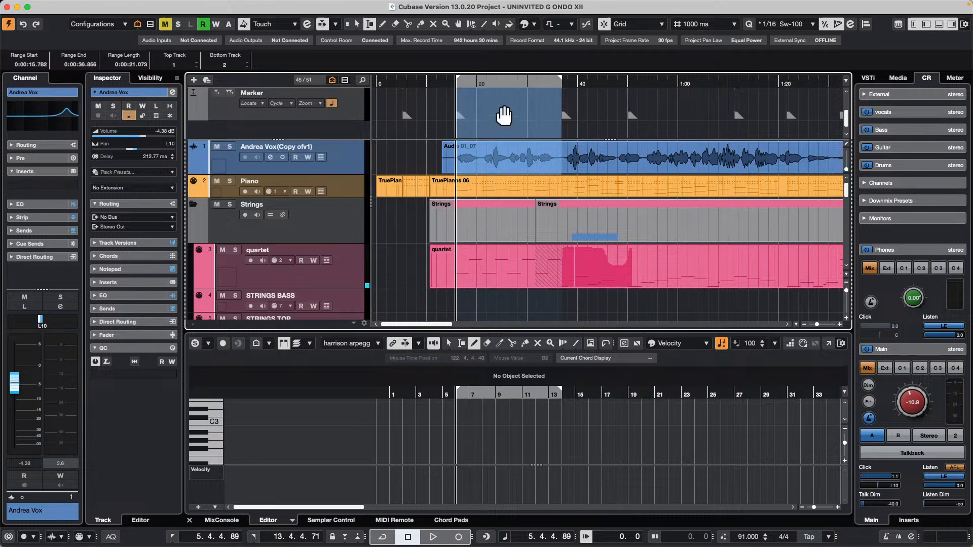
right_click(442, 80)
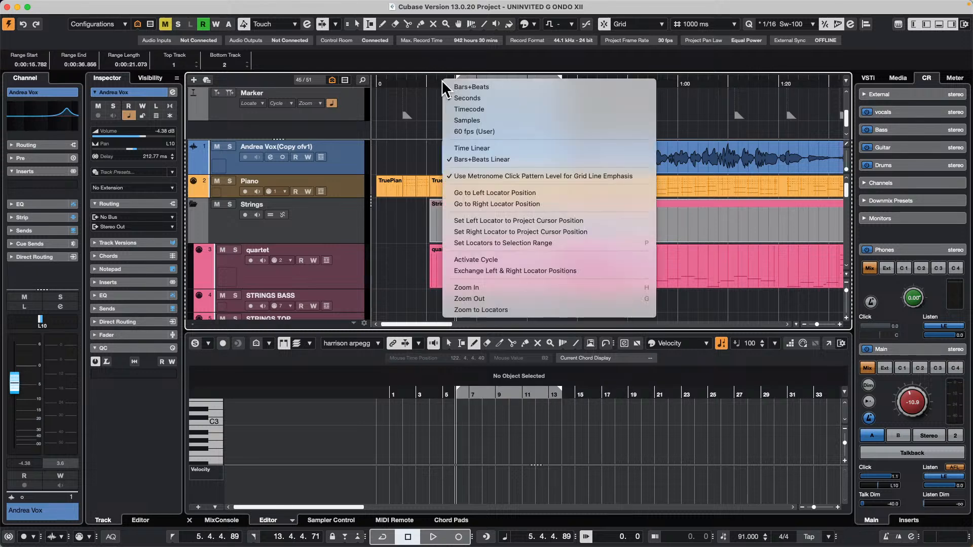
click(488, 88)
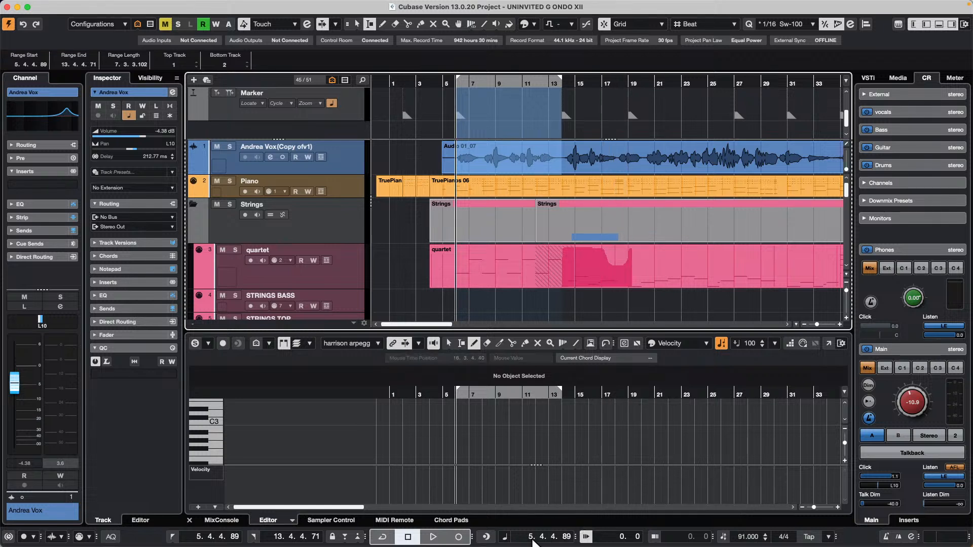
Show the transport's secondary time display in Seconds and collapse it again.
drag(575, 536, 608, 535)
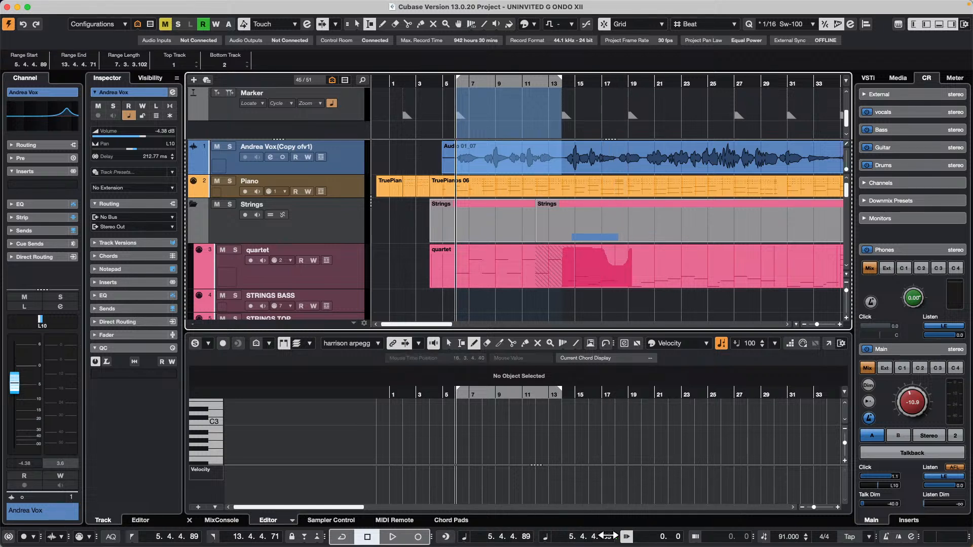
click(548, 538)
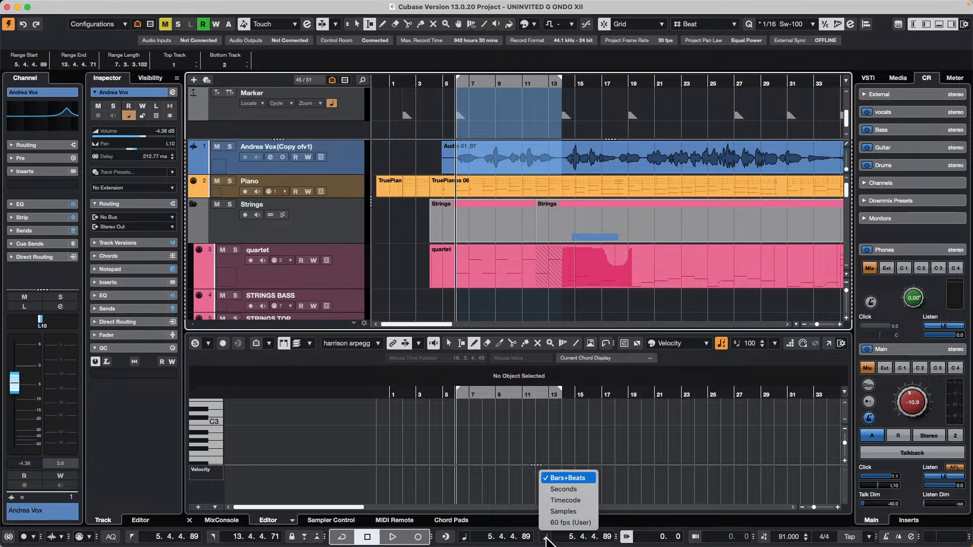
click(563, 489)
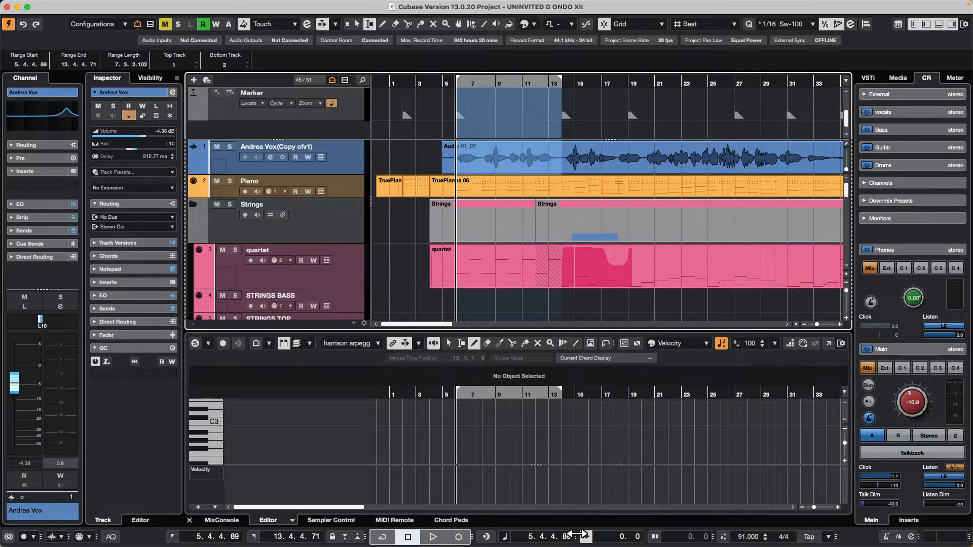
drag(578, 536, 643, 541)
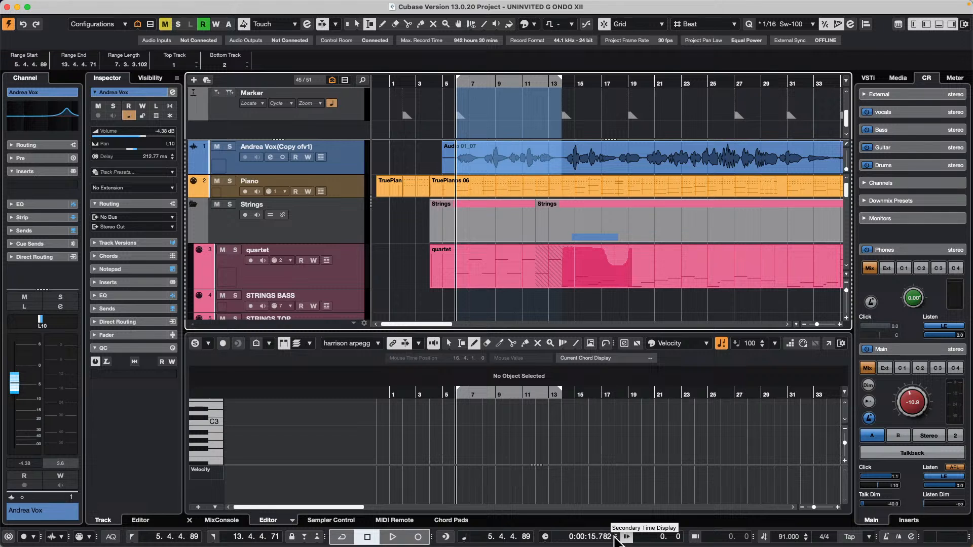
drag(616, 538, 575, 534)
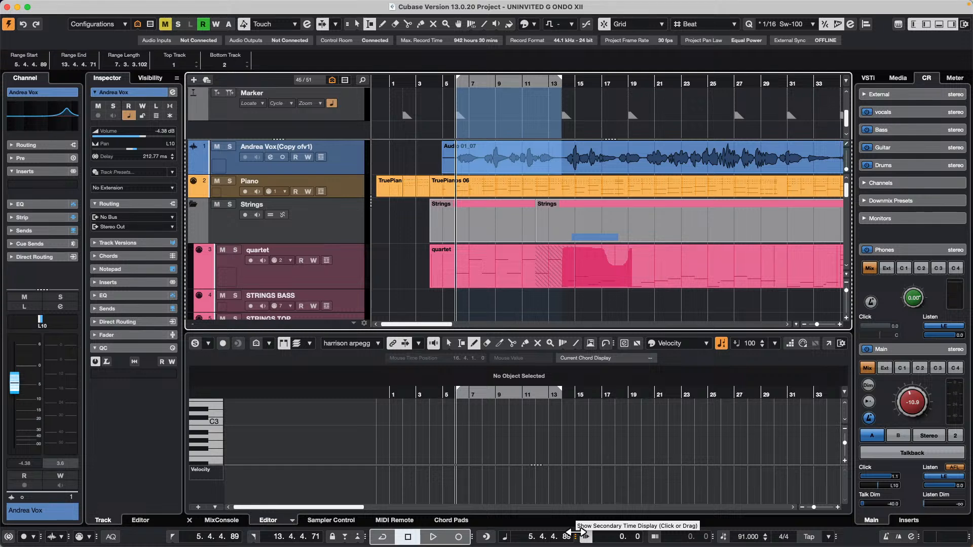
Switch the primary time format between Bars+Beats and Seconds to check the selected range's length, ending on Bars+Beats.
key(period)
key(period)
key(period)
key(period)
key(period)
key(period)
key(period)
key(period)
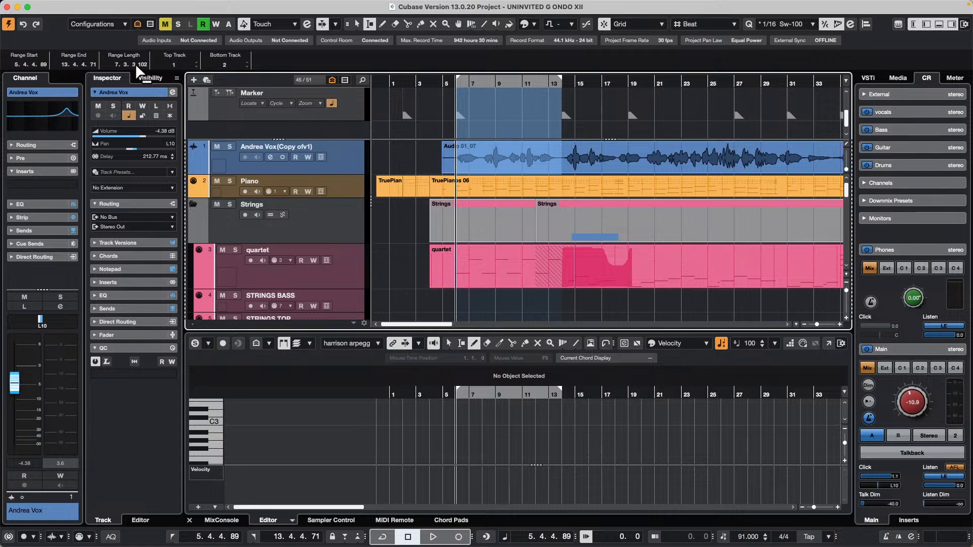
key(period)
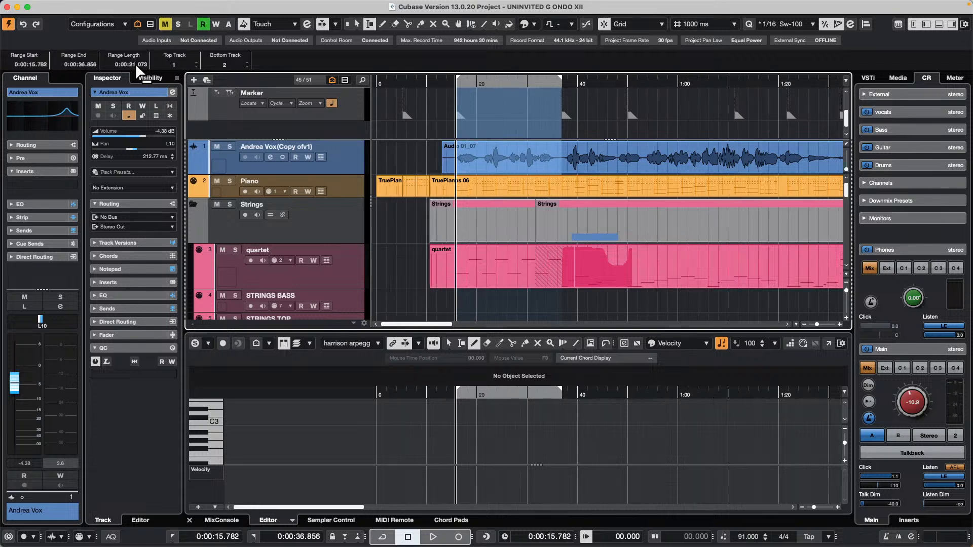
key(period)
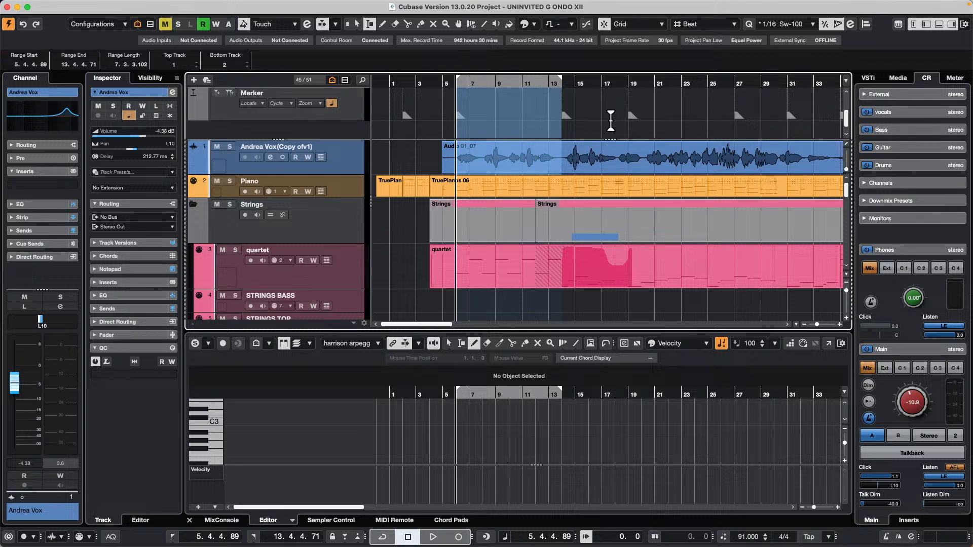
Select the range between the markers at about bars 13 and 18, and check its length in Seconds and Bars+Beats.
double_click(609, 120)
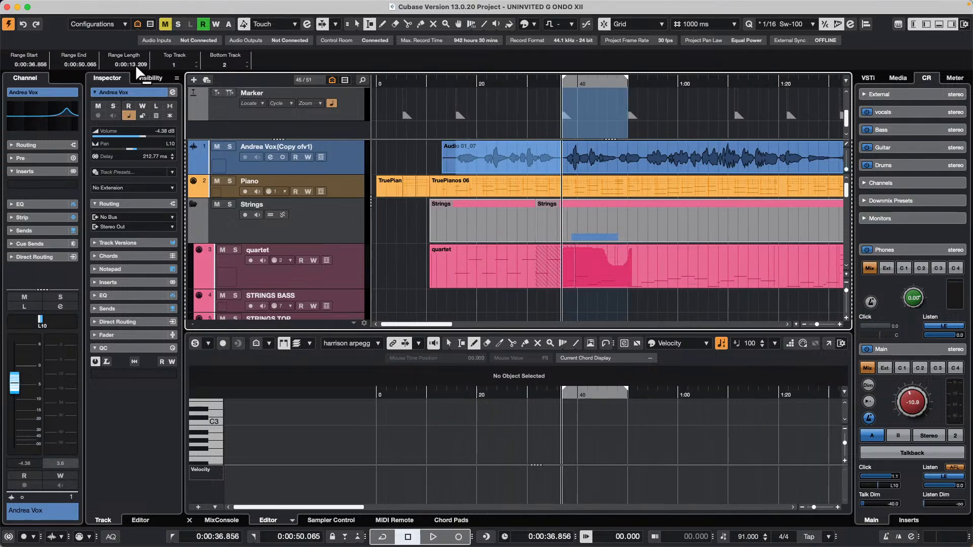
key(period)
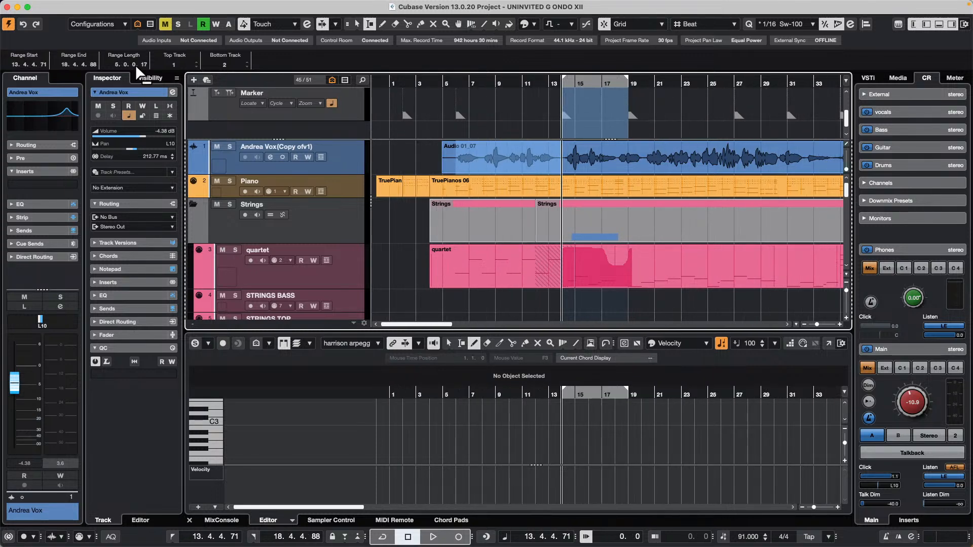
key(period)
key(period)
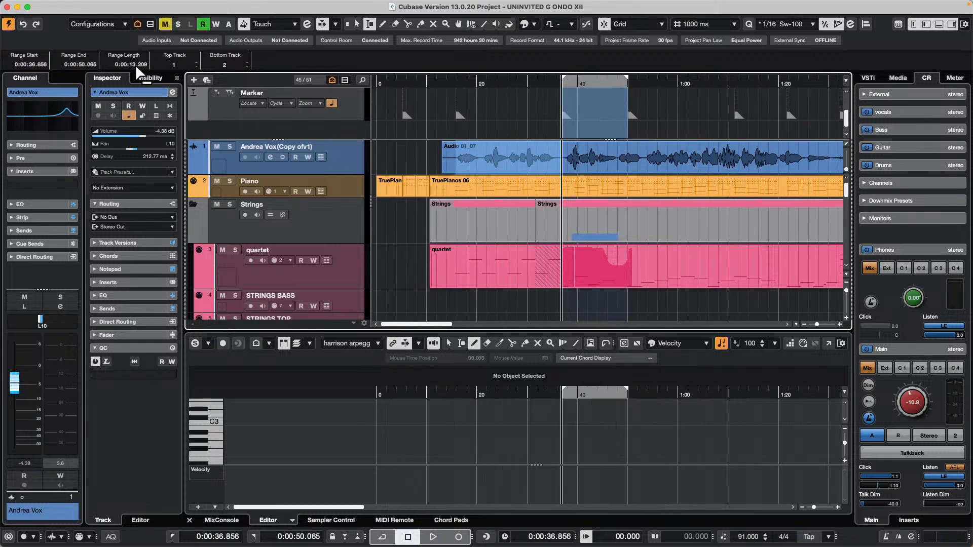
key(period)
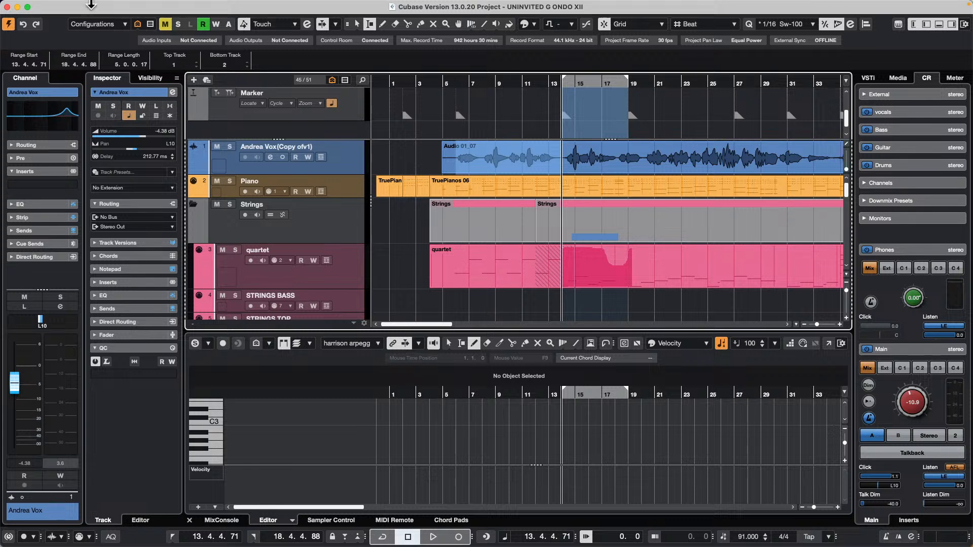
Create a new empty project in the October 8 2024 folder.
click(67, 6)
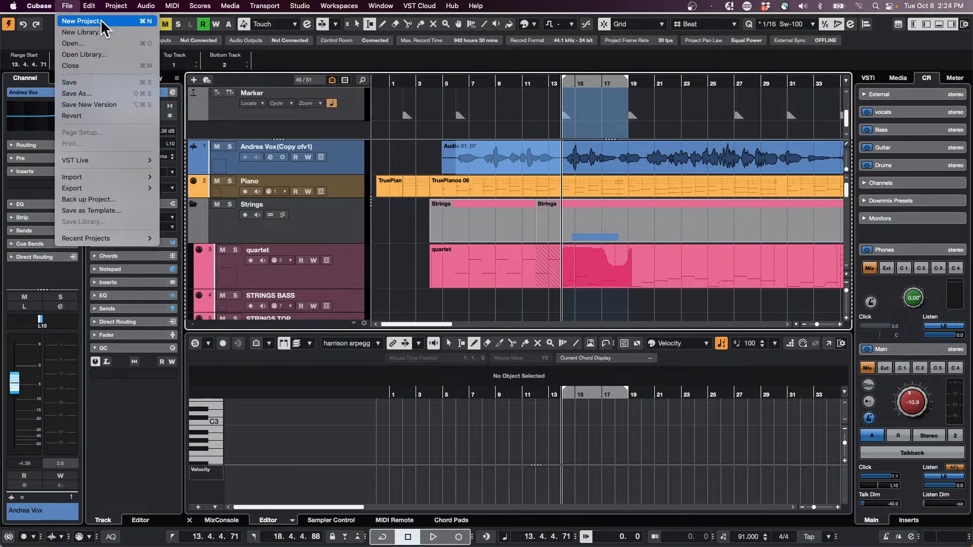
click(99, 19)
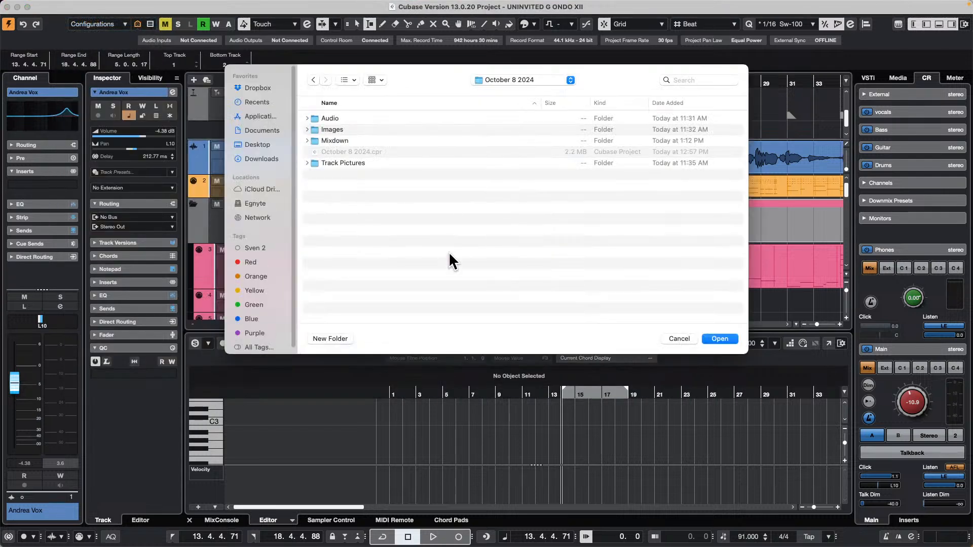
click(718, 339)
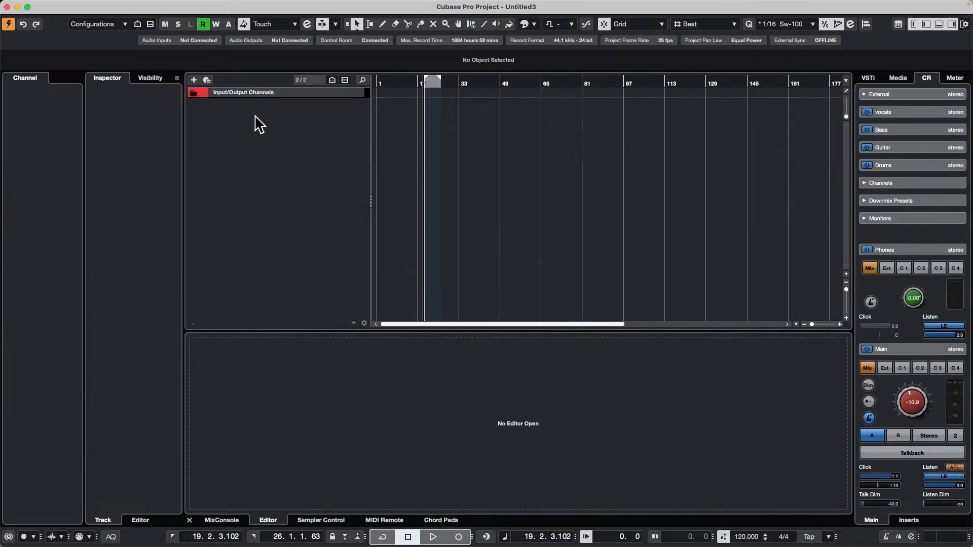
Add one Groove Agent instrument track routed to Stereo Out and set the project tempo to 108 BPM.
right_click(260, 125)
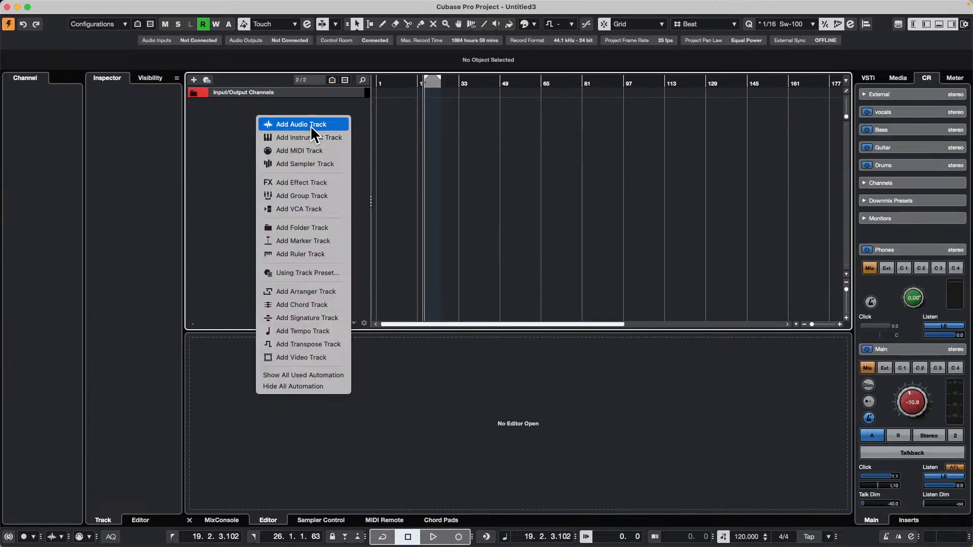
click(311, 144)
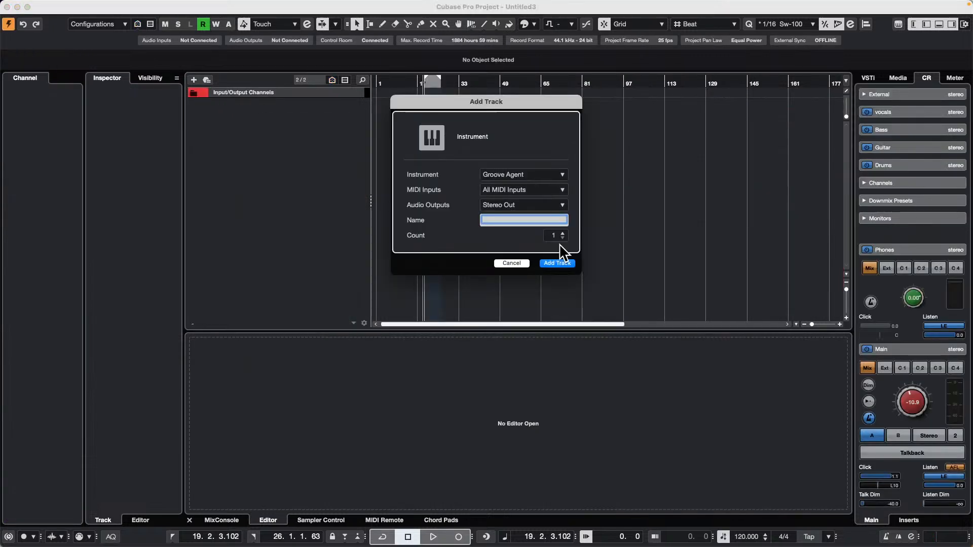
click(566, 263)
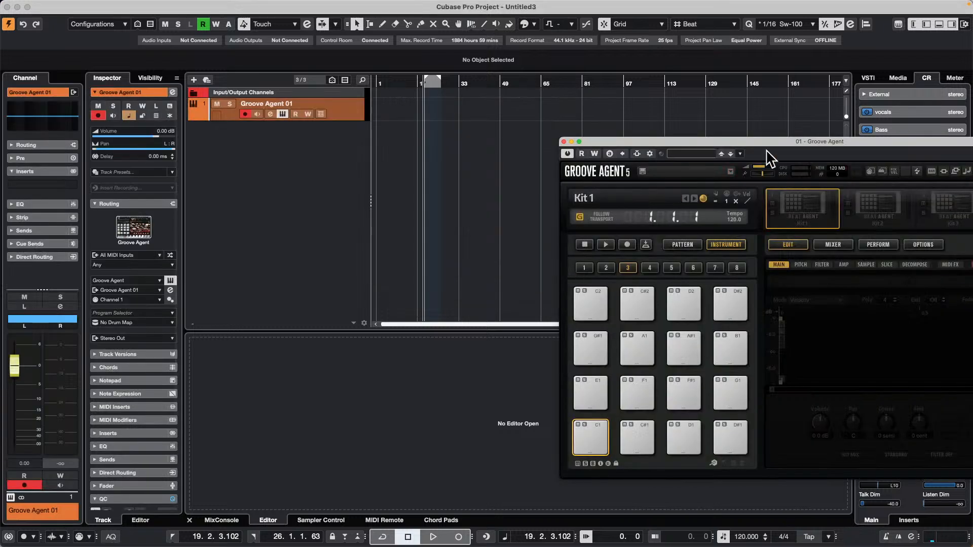
drag(739, 141, 592, 74)
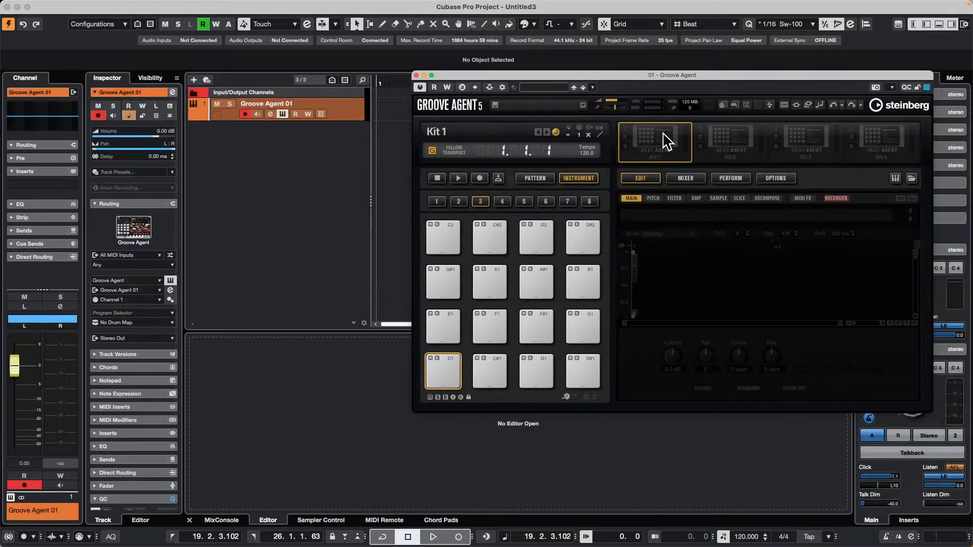
click(745, 533)
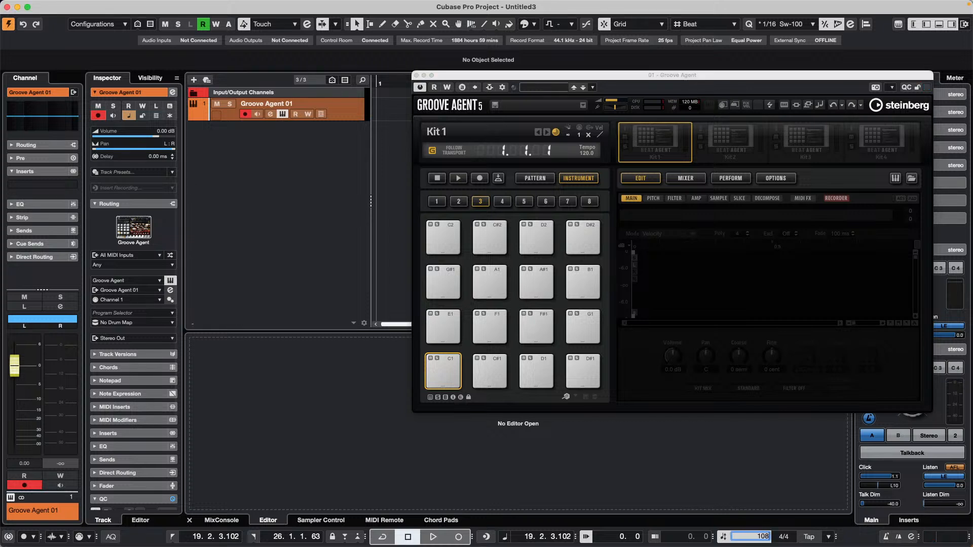
key(Return)
Load the Hurried Up kit with patterns from the SE Studio Kit library into Groove Agent's first kit slot.
right_click(660, 154)
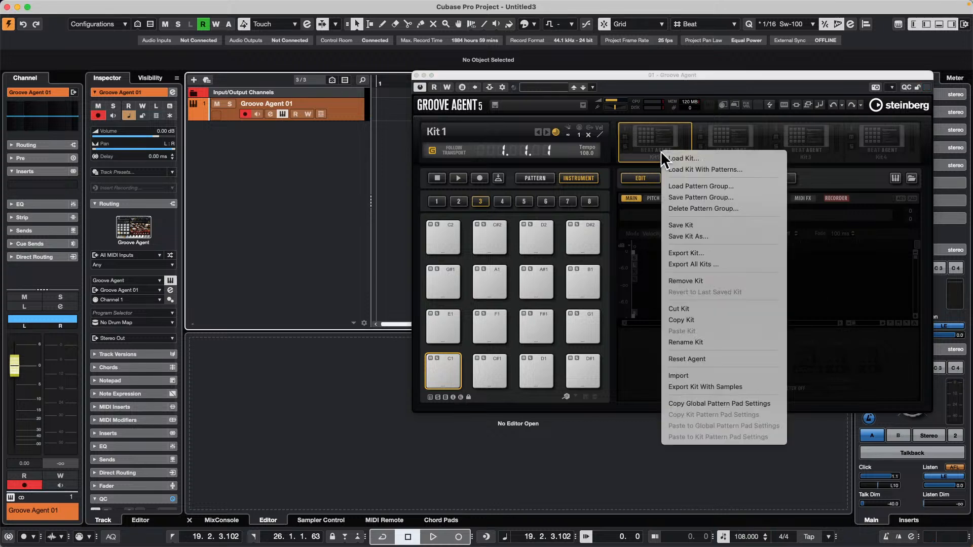
click(673, 169)
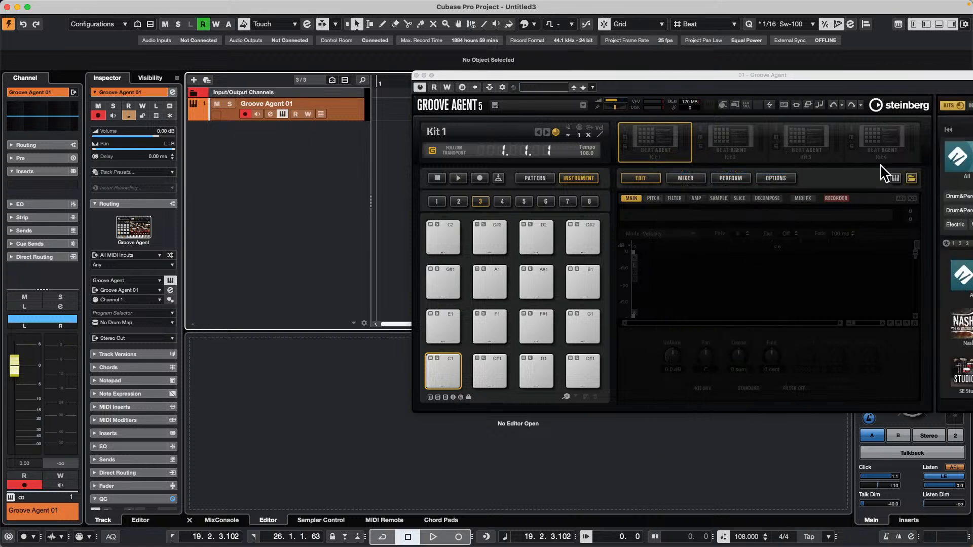
drag(800, 70, 665, 74)
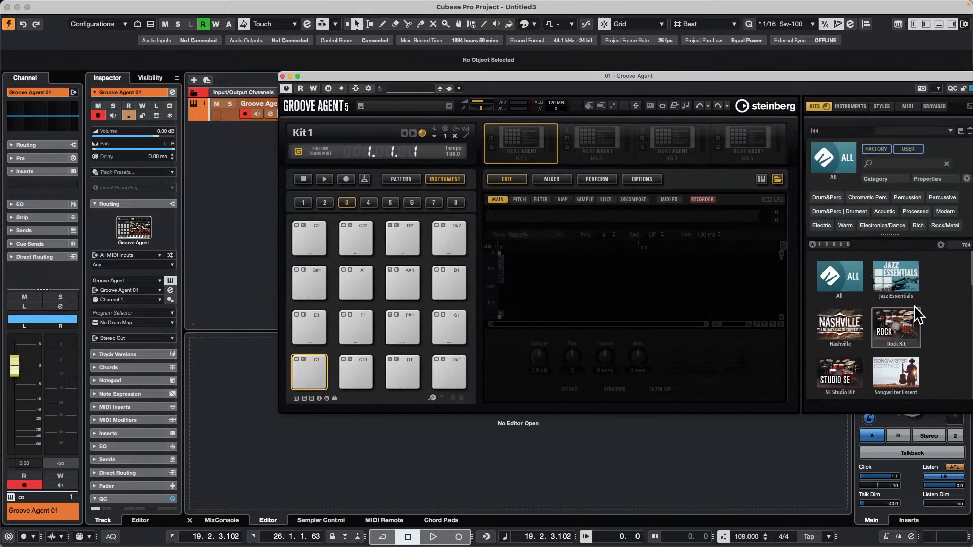
scroll(900, 317, down, 2)
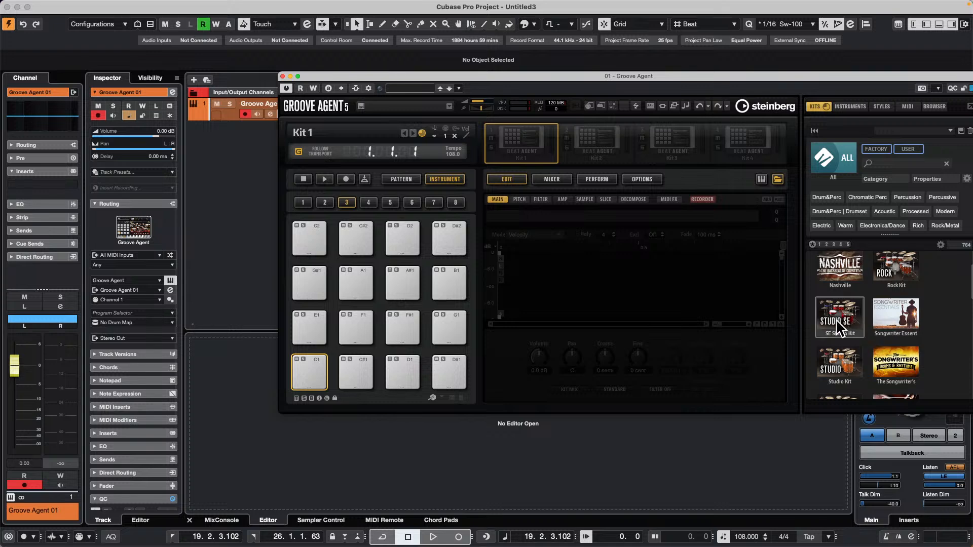
click(839, 324)
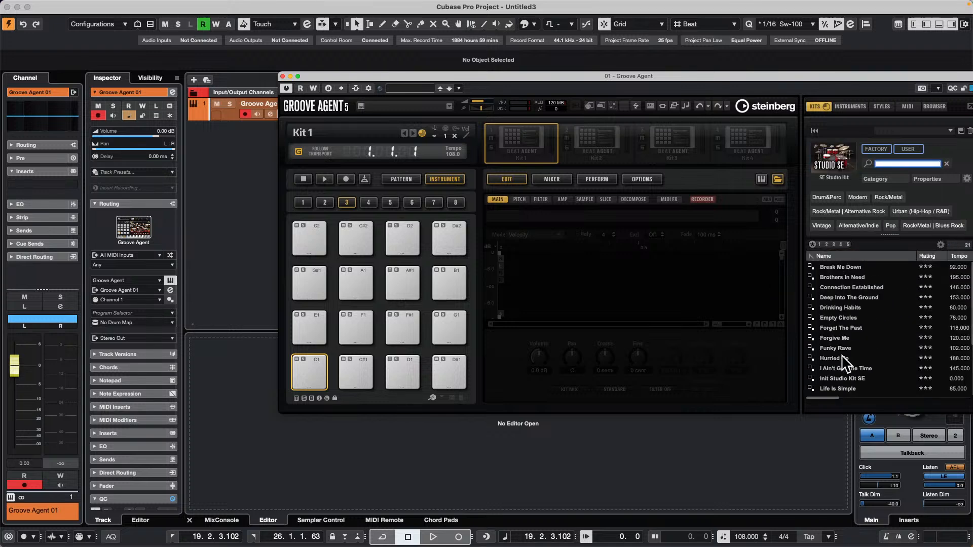
double_click(845, 360)
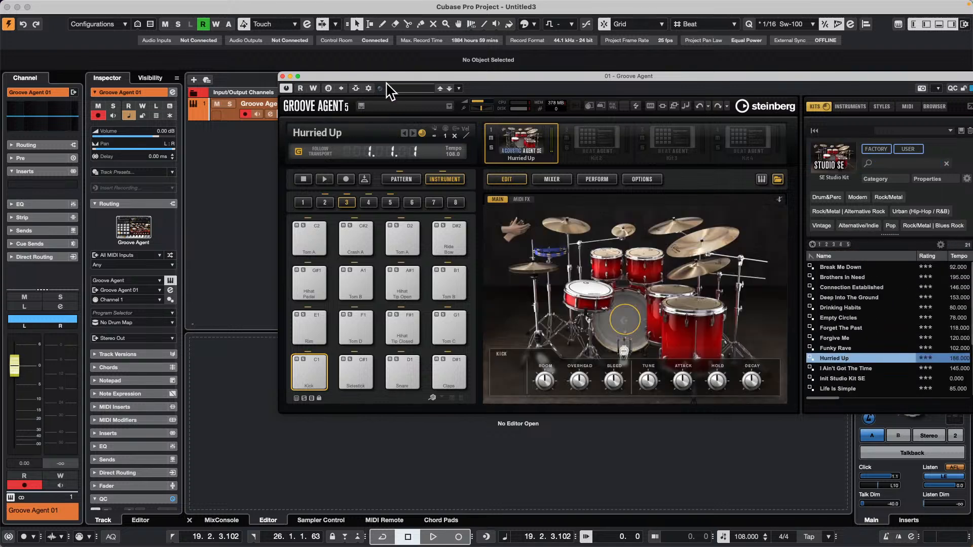
Create a drum map for the Groove Agent track from the instrument's loaded Hurried Up kit.
drag(385, 78, 538, 85)
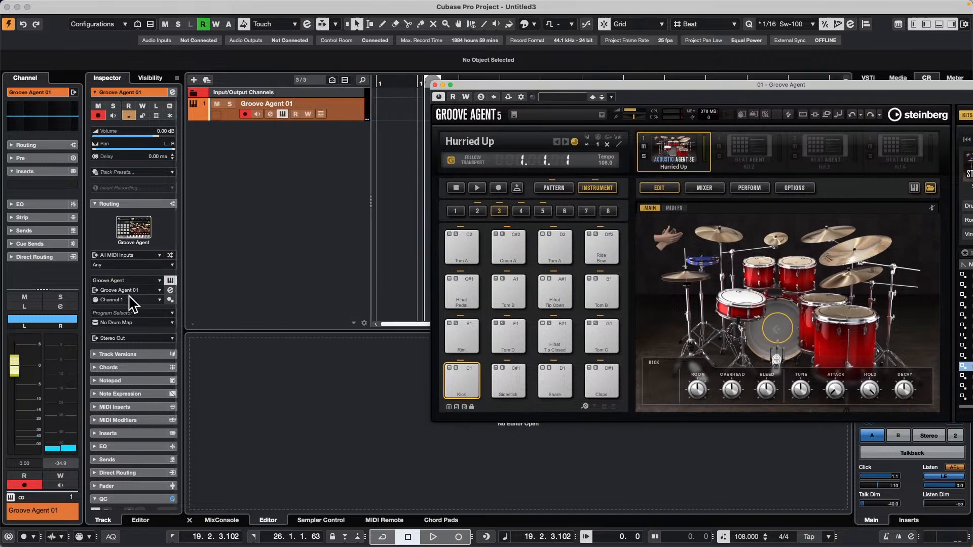
click(122, 325)
click(147, 362)
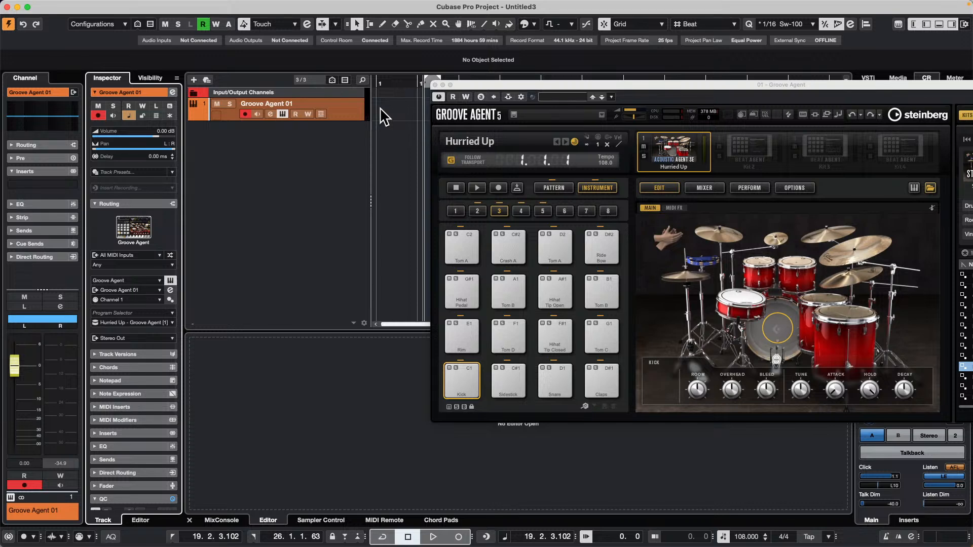
Draw a MIDI part from bar 1 to about bar 30 on the Groove Agent track and open it in a separate Drum Editor window.
drag(381, 110, 421, 116)
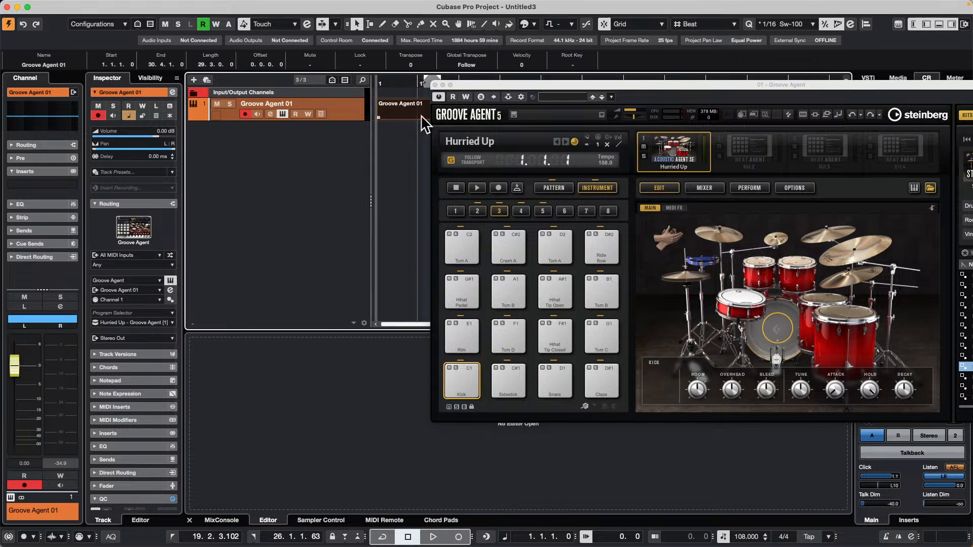
double_click(393, 116)
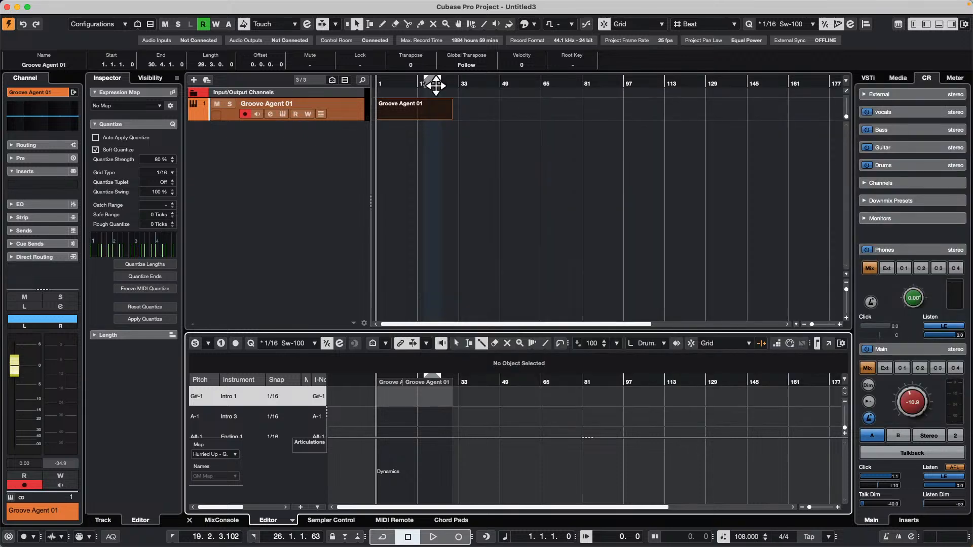
click(434, 85)
drag(490, 377, 484, 374)
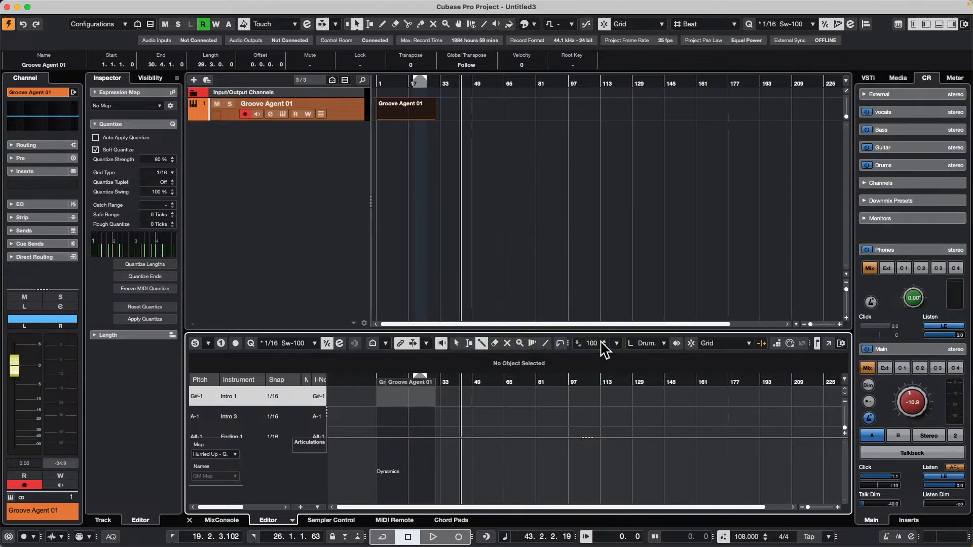
click(826, 344)
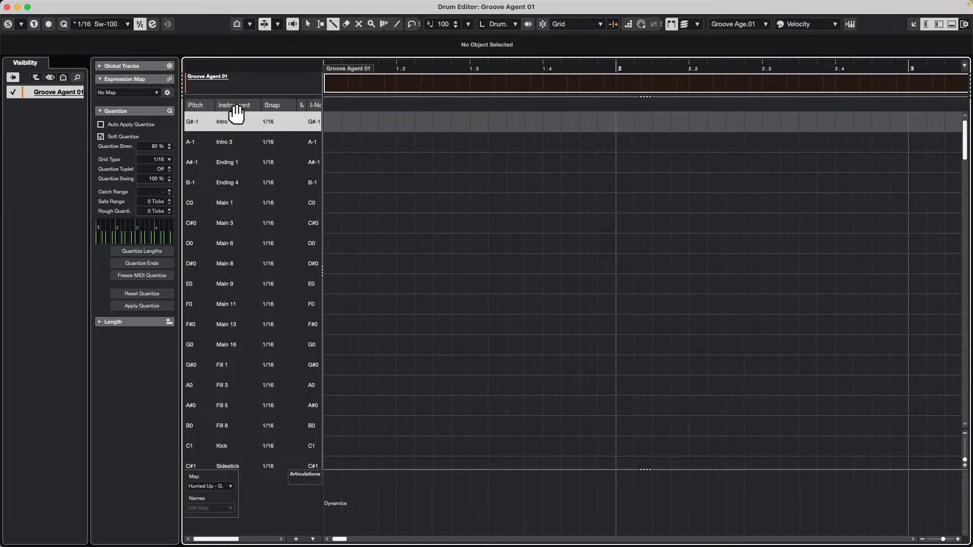
Set the snap value of the Kick (C1) lane in the drum map to 1/4.
scroll(265, 204, down, 4)
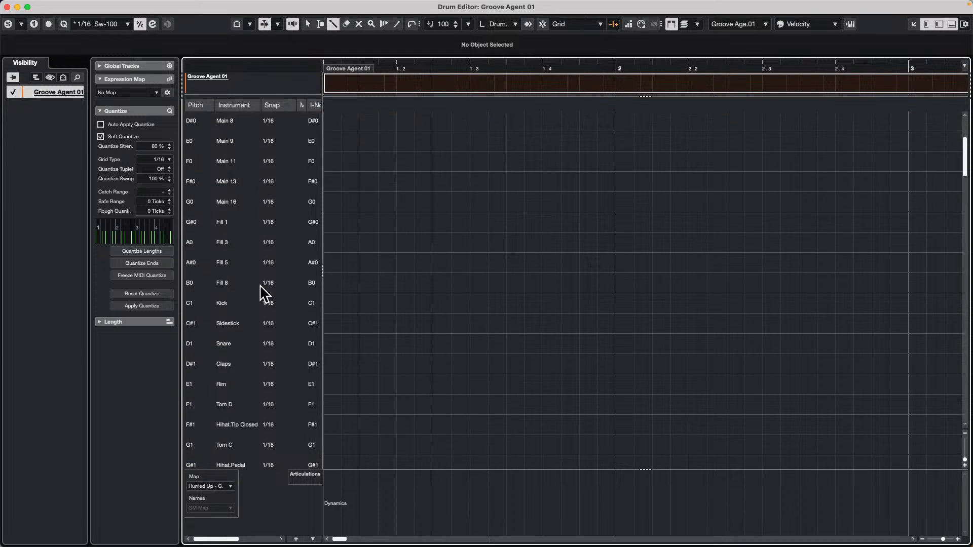
click(278, 302)
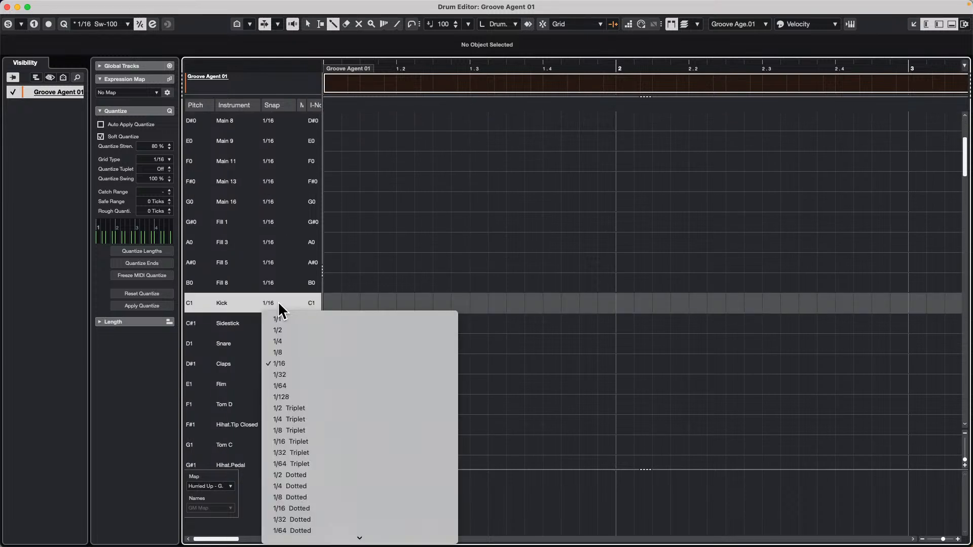
click(299, 348)
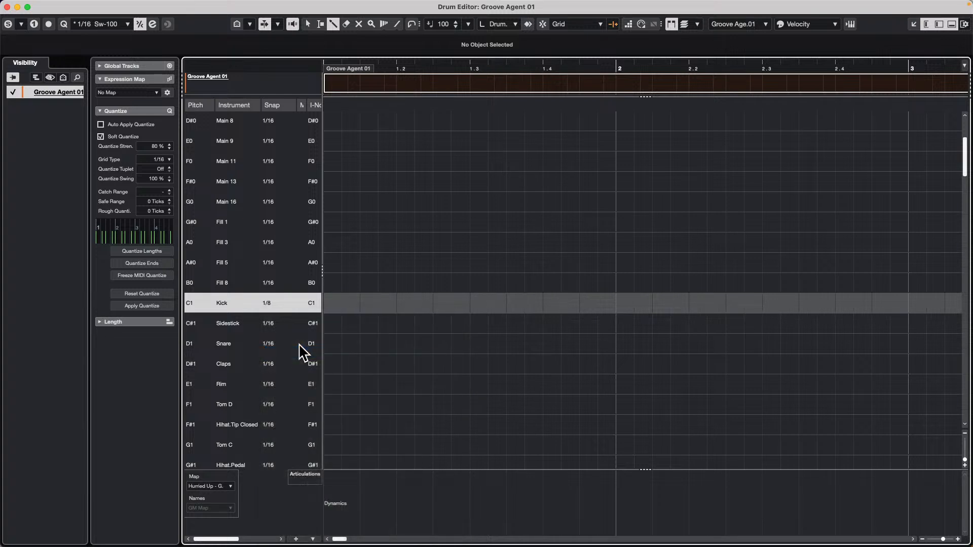
click(270, 304)
click(344, 341)
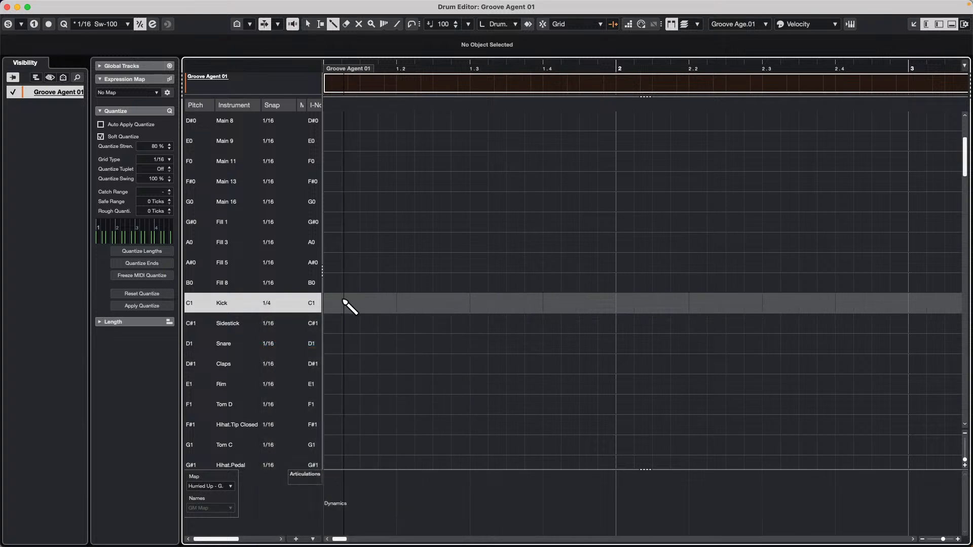
Enter kick notes on all four beats of bars 1 and 2 in the Drum Editor.
click(328, 304)
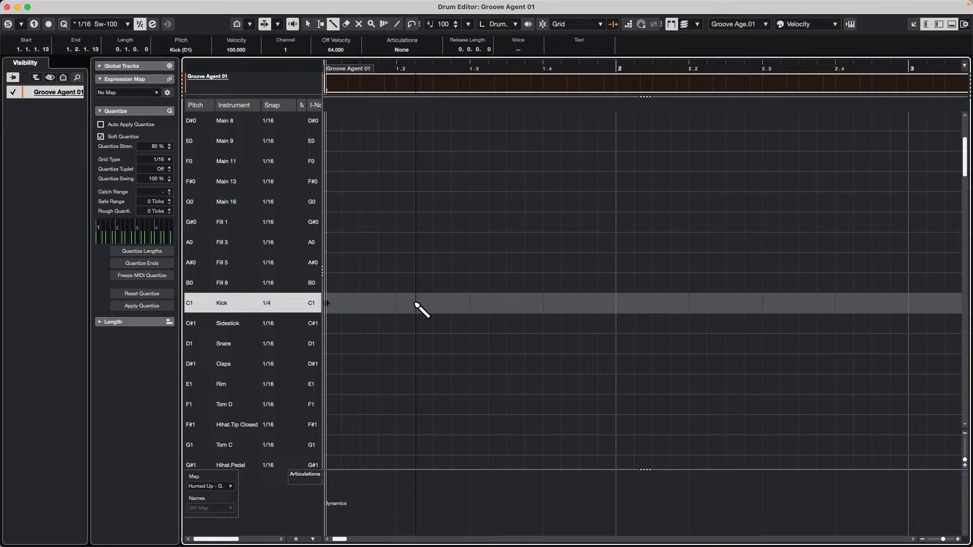
click(399, 304)
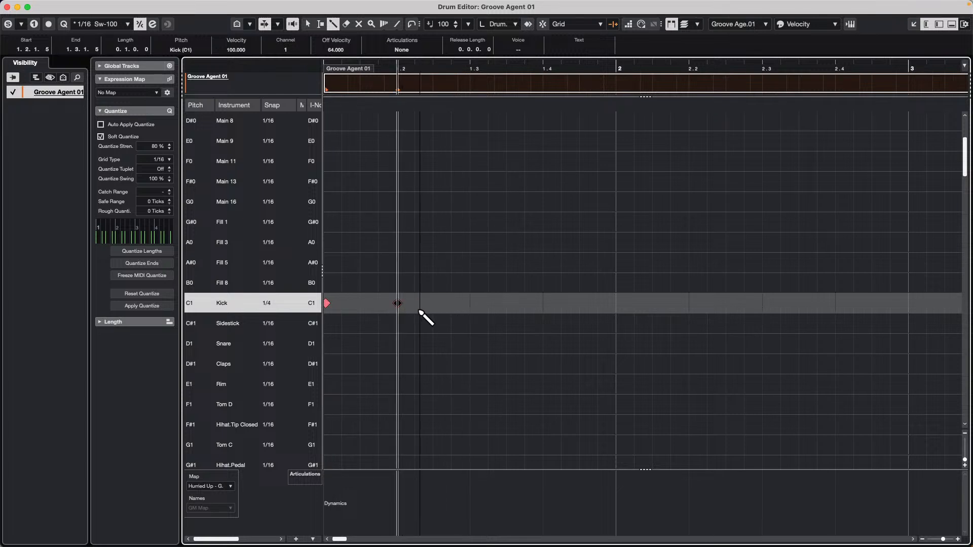
click(470, 304)
click(548, 304)
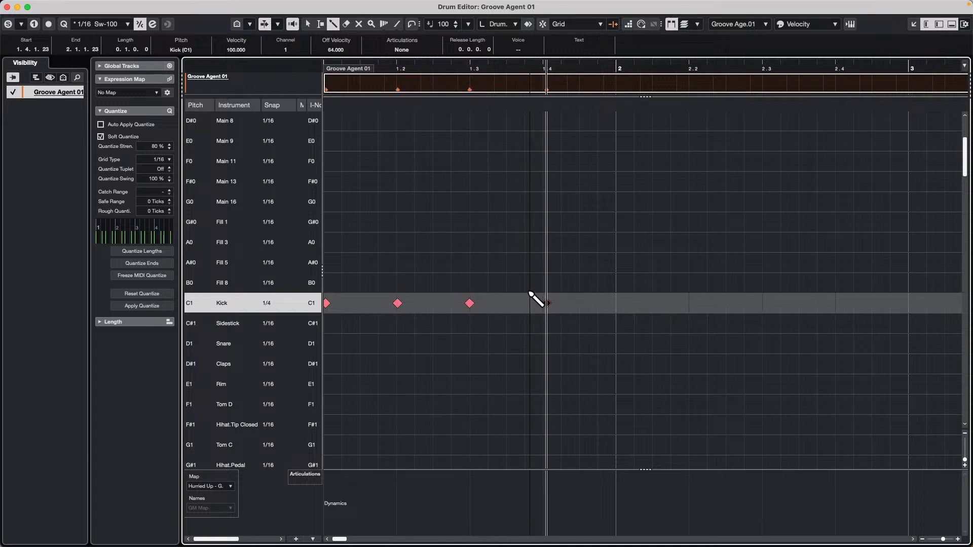
click(616, 304)
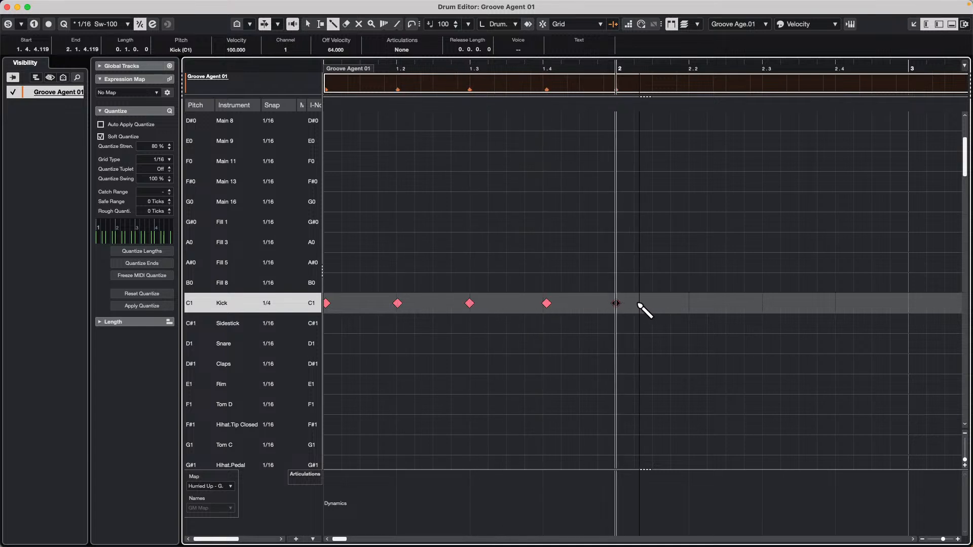
click(616, 304)
drag(616, 304, 958, 309)
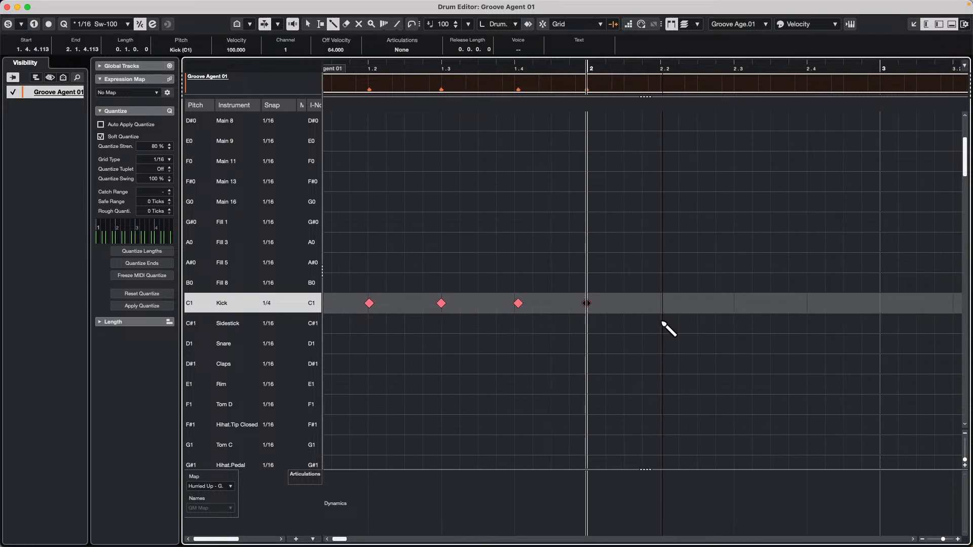
click(660, 303)
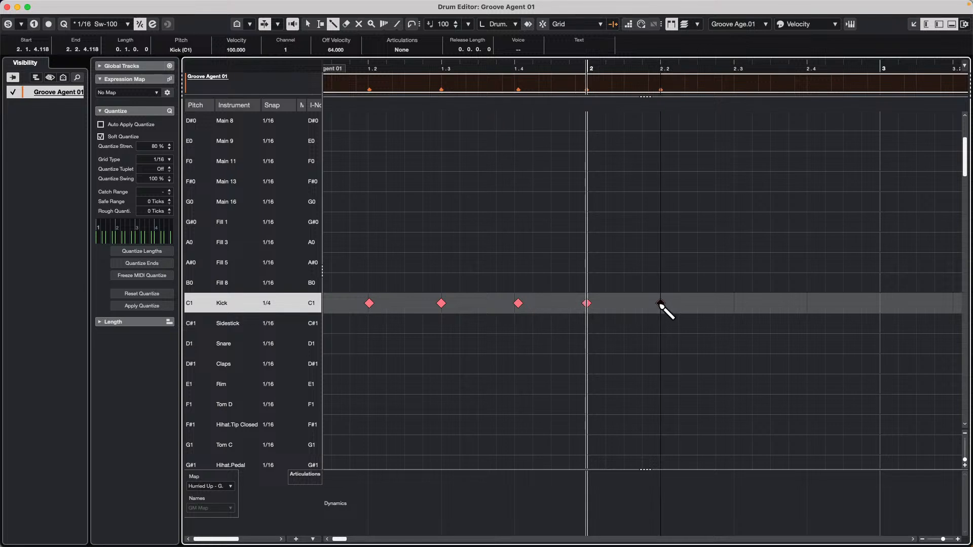
click(734, 304)
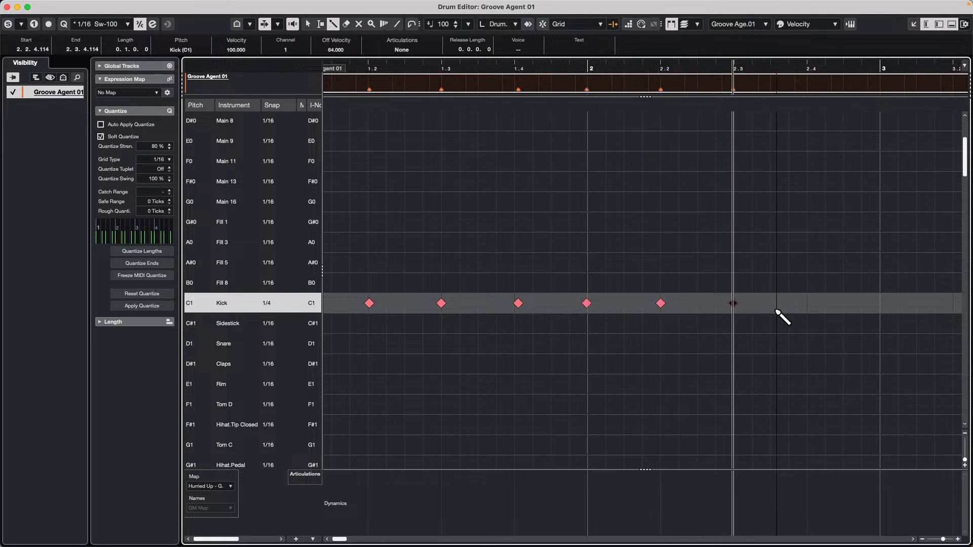
click(809, 304)
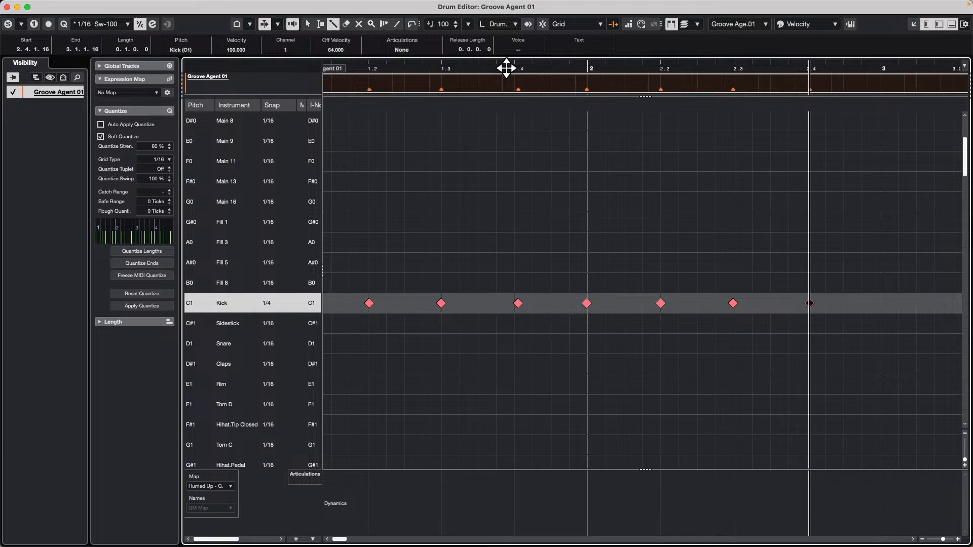
Close the Drum Editor window and shorten the Groove Agent part to 2 bars, ending at bar 3.
drag(506, 67, 482, 45)
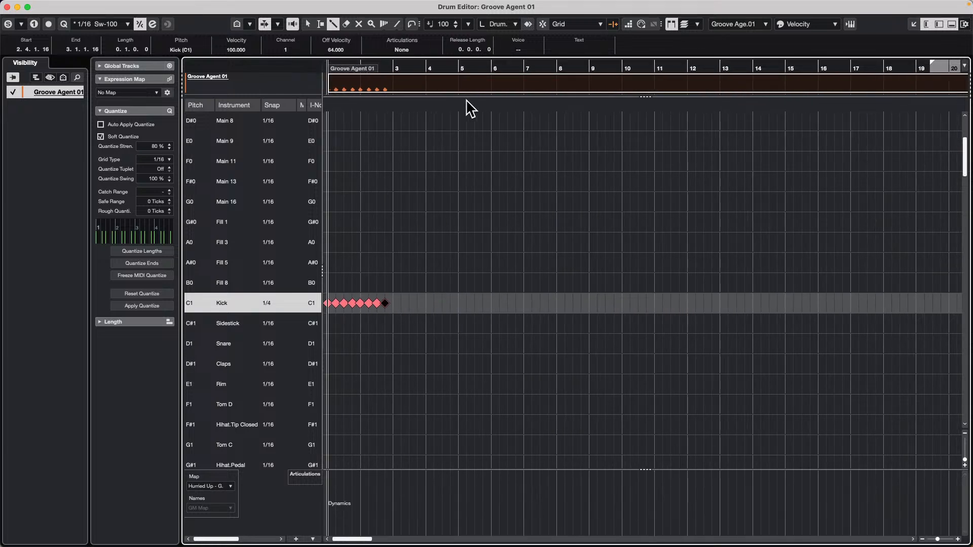
key(l)
key(space)
key(space)
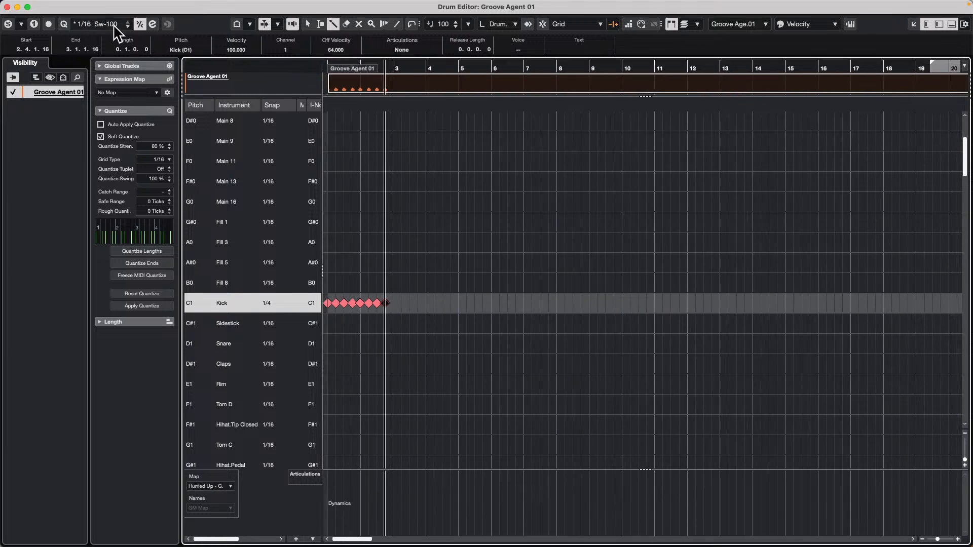
click(7, 7)
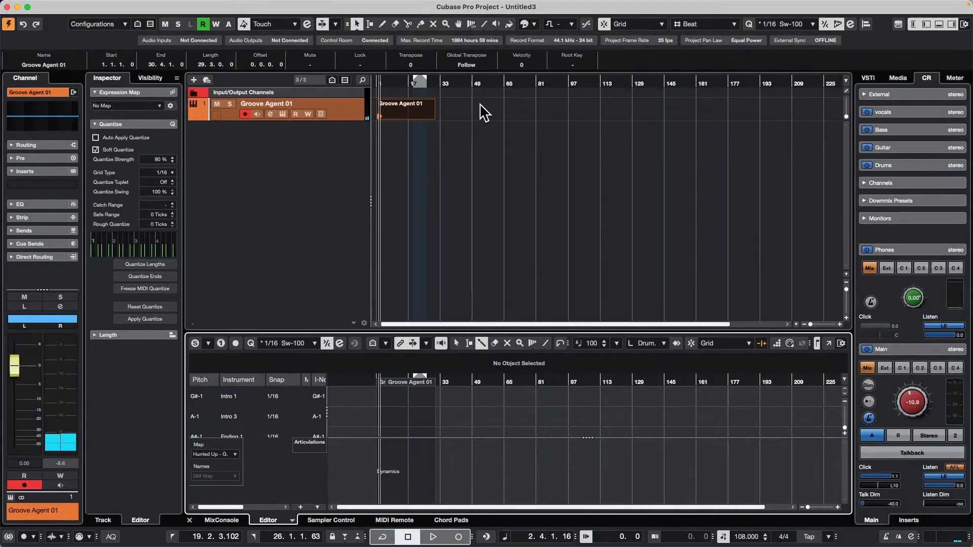
drag(397, 83, 319, 118)
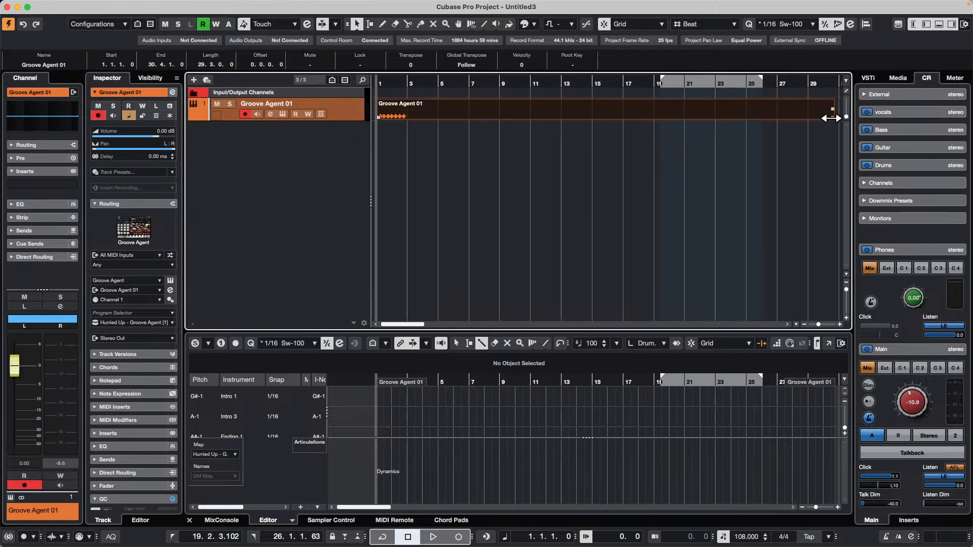
drag(831, 118, 403, 114)
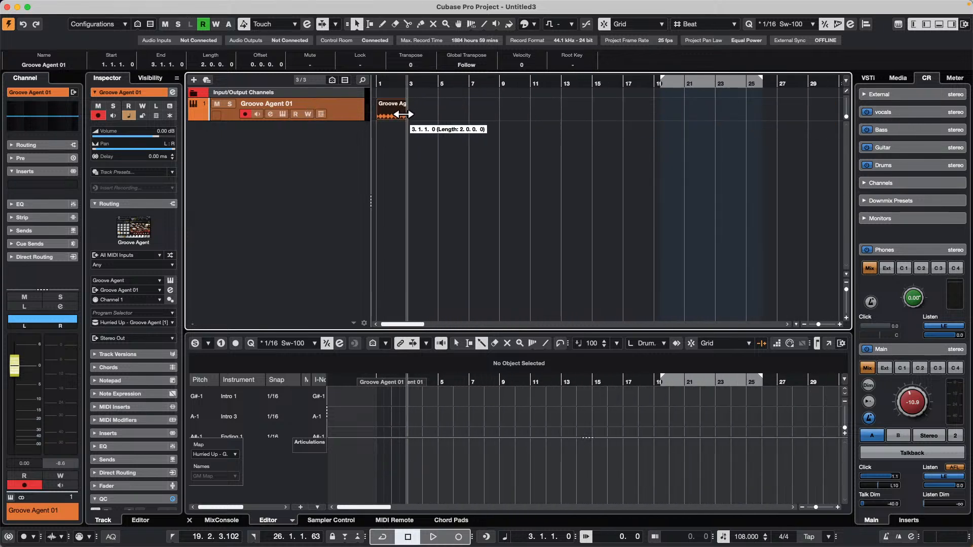
Play the kick part from the project start and raise the Control Room main level to 0.24.
key(Home)
key(space)
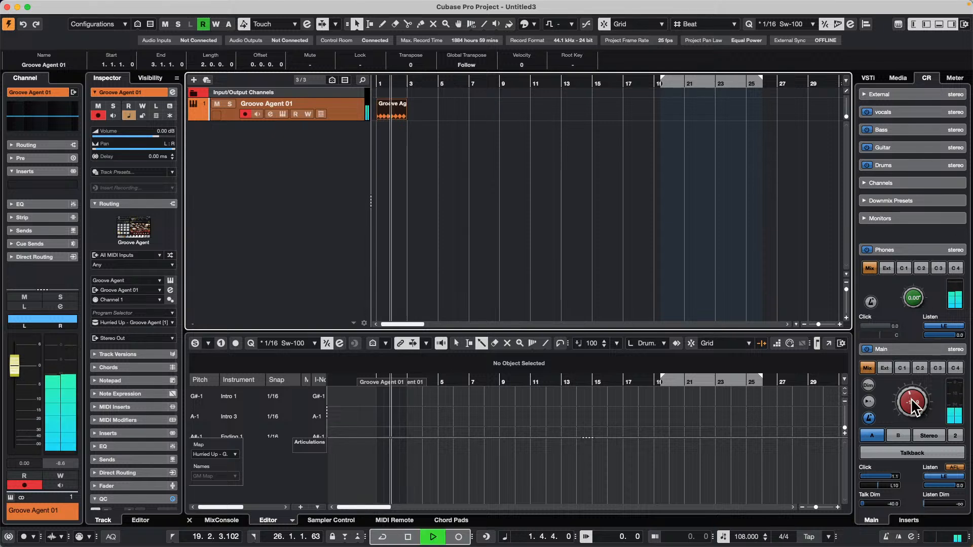
drag(911, 398, 920, 372)
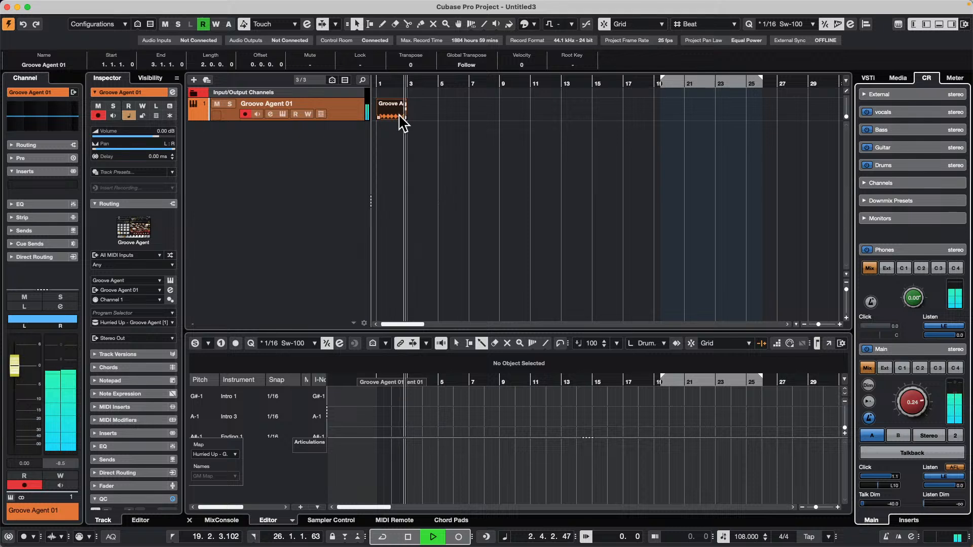
key(space)
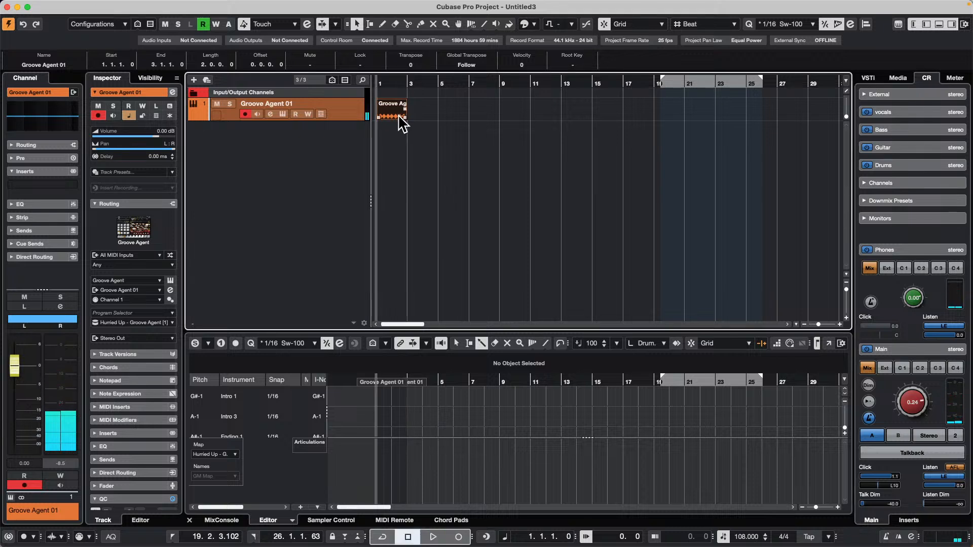
Set the quantize preset to 1/4 and play back the two-bar kick part.
click(785, 26)
click(783, 43)
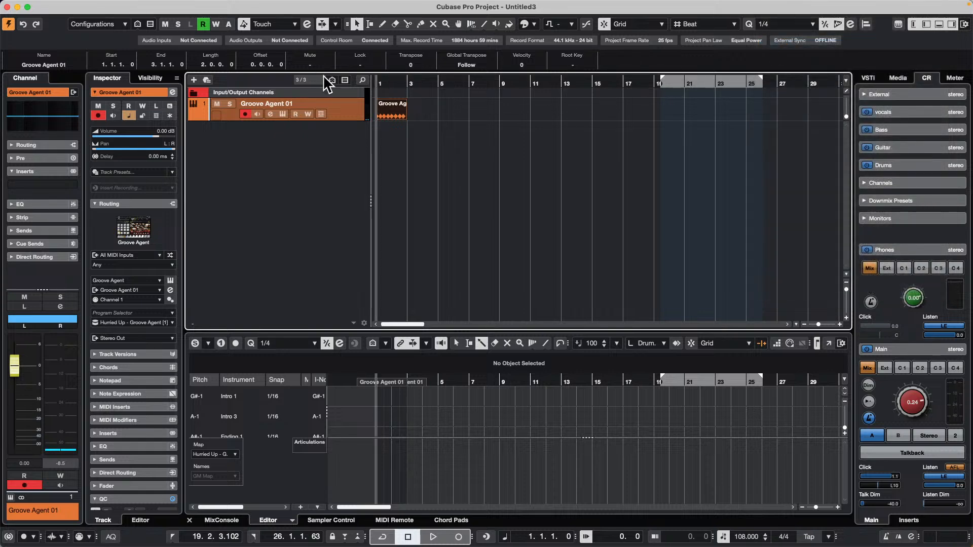
key(space)
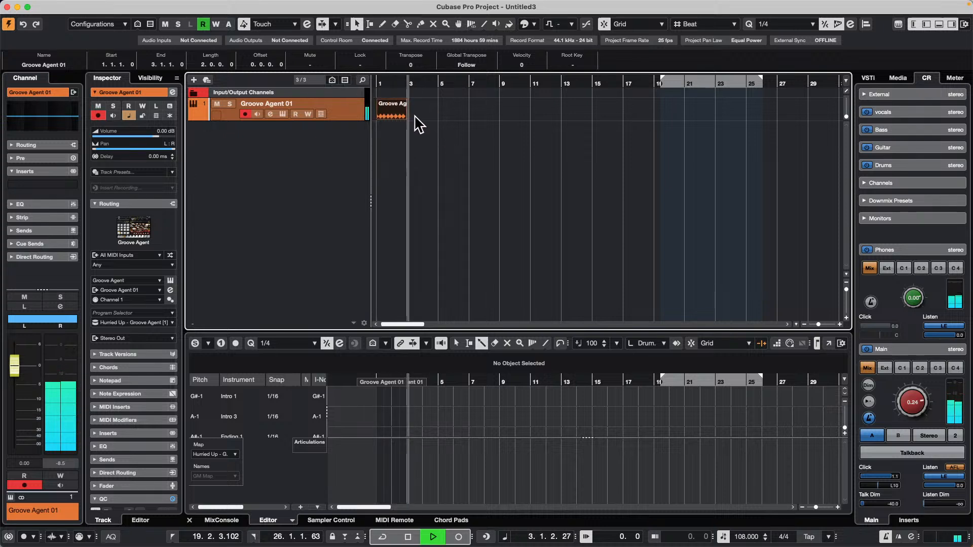
key(space)
Repeat the two-bar kick part up to bar 9 and glue all four parts into one.
drag(407, 118, 318, 111)
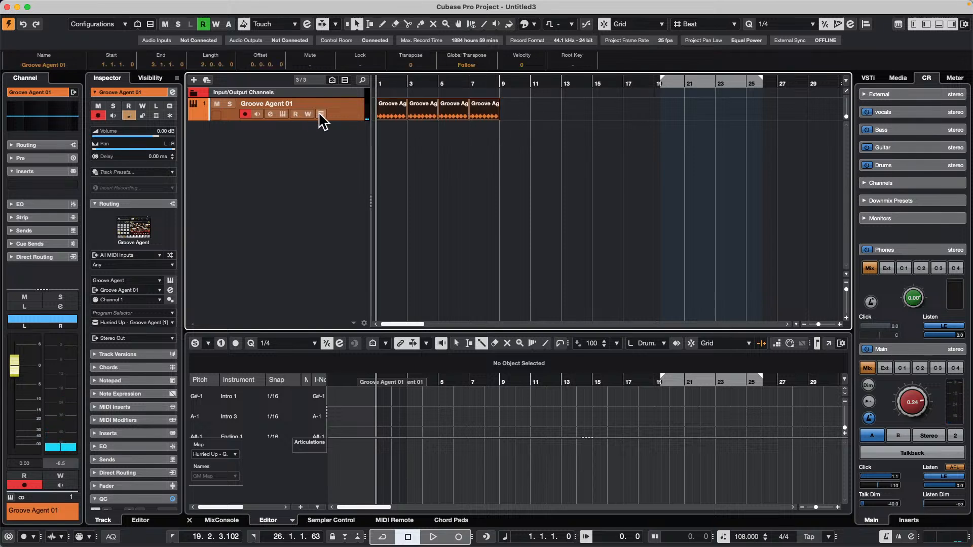
right_click(402, 133)
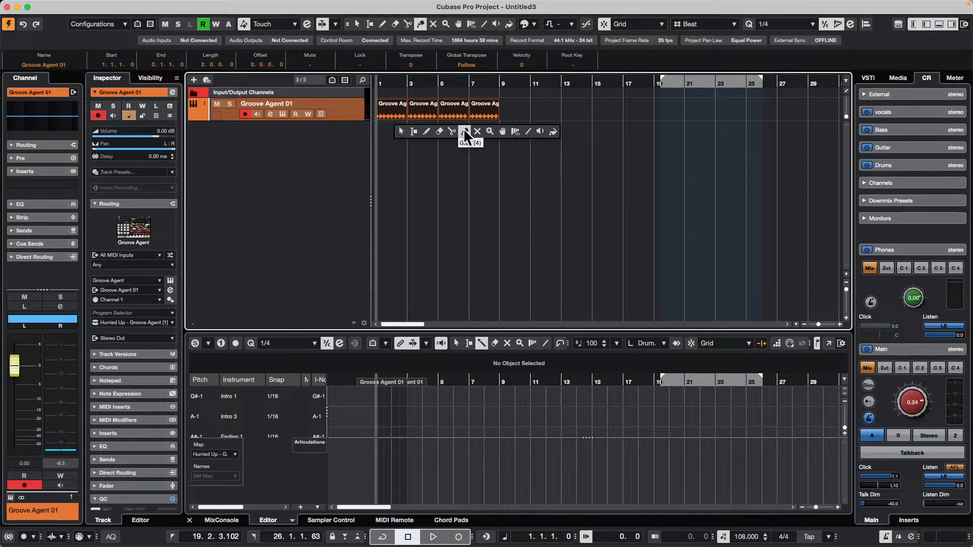
click(464, 132)
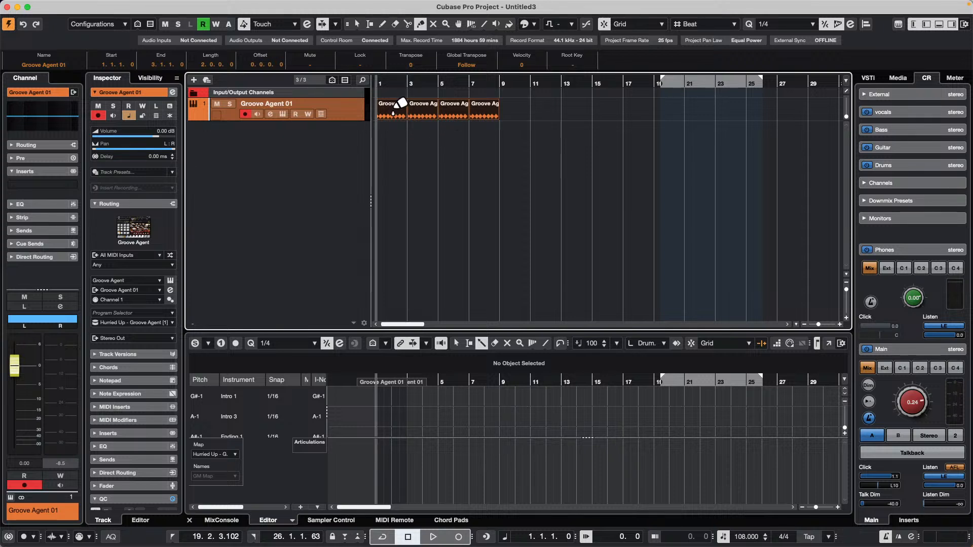
click(397, 108)
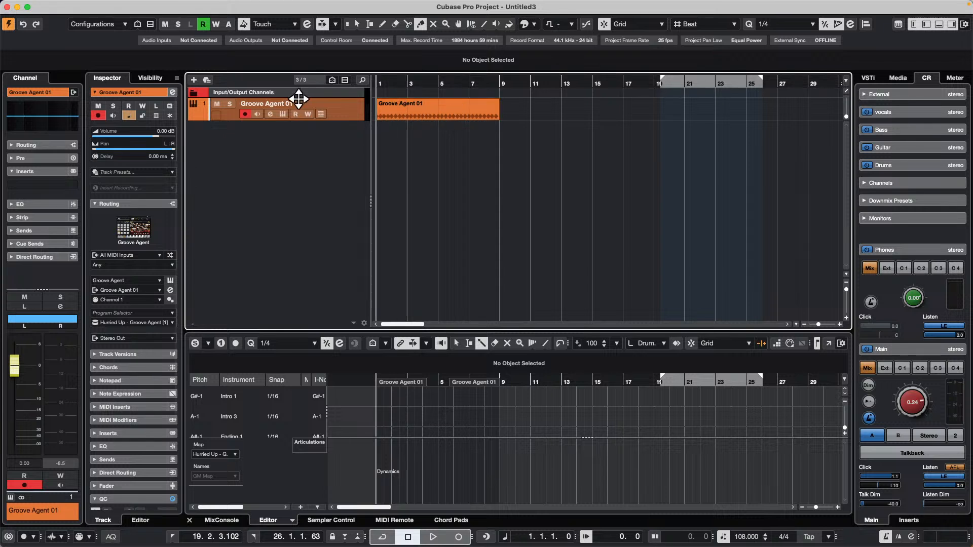
Play the kick part while lowering the project tempo to 93 BPM and raising it back to 108 BPM.
key(space)
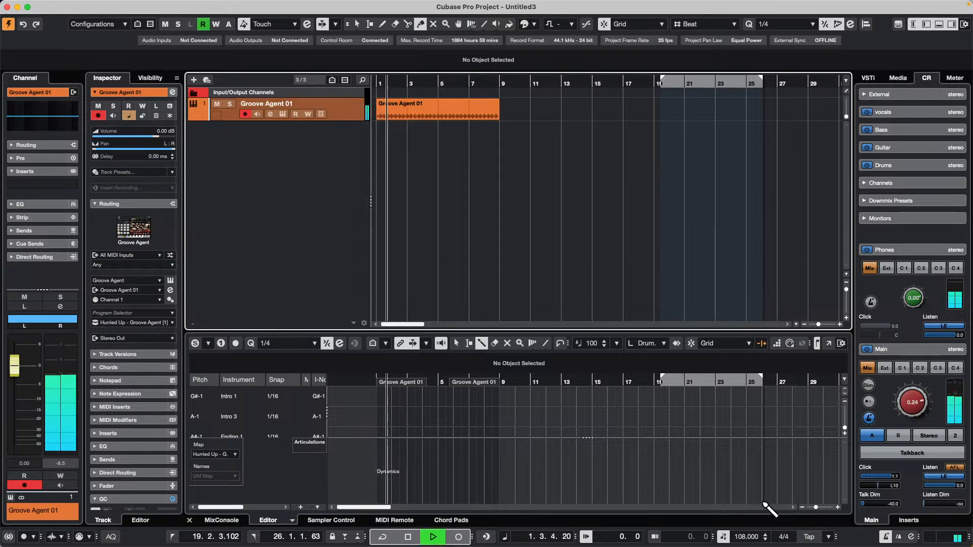
scroll(750, 538, down, 15)
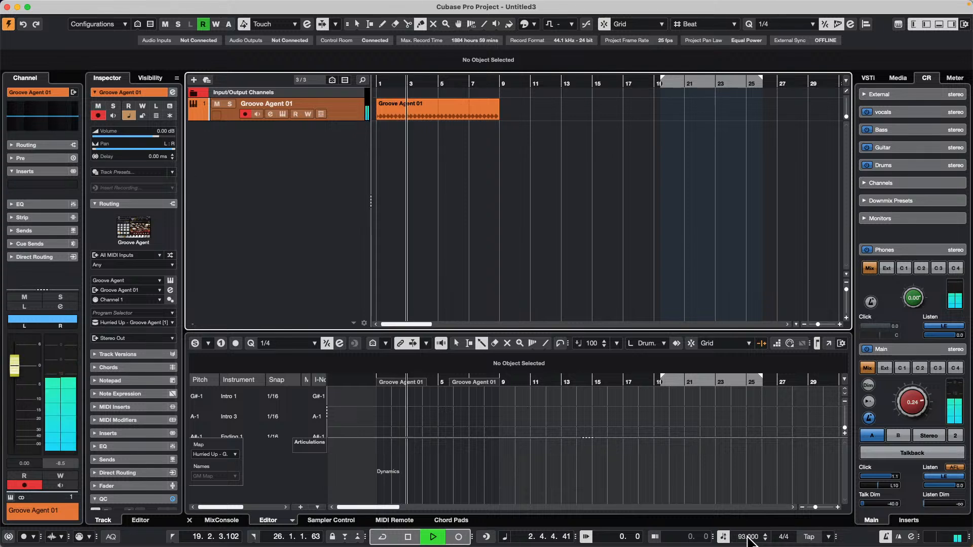
scroll(749, 538, up, 6)
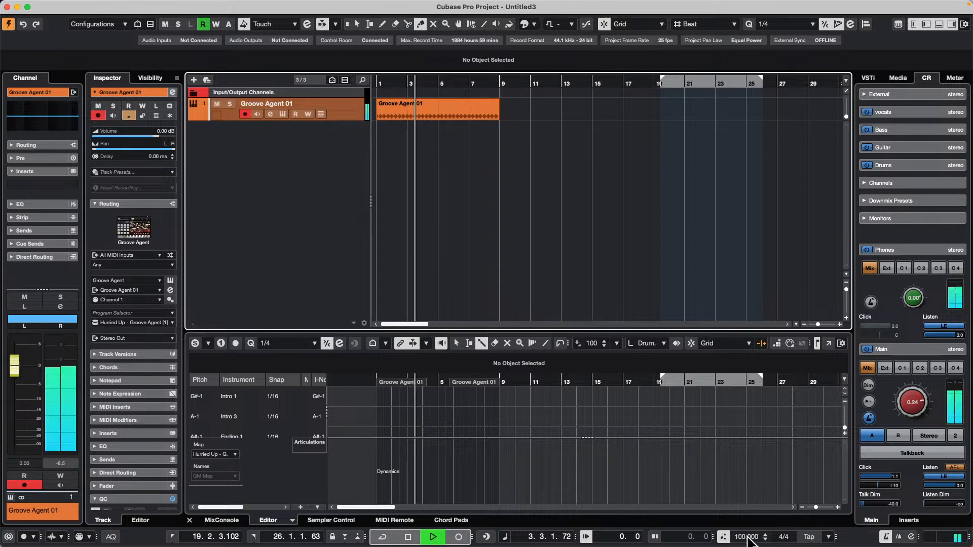
scroll(749, 541, up, 5)
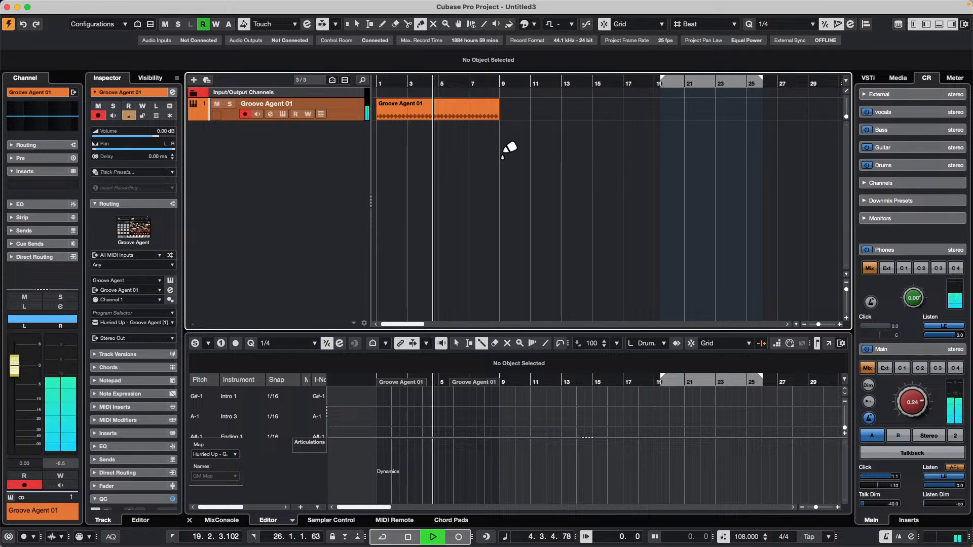
Switch the Groove Agent 01 track to linear time base and loop playback over its kick part from bar 1 to 9.
key(1)
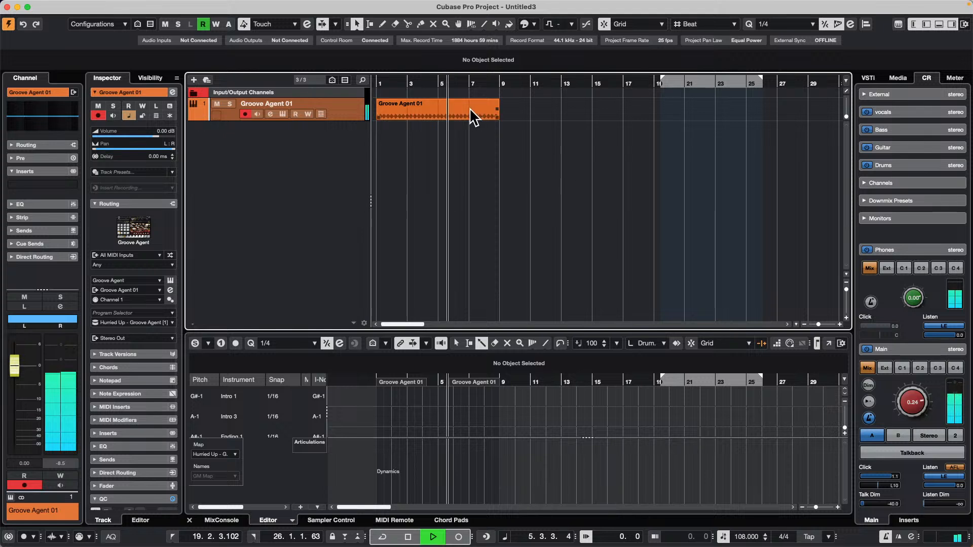
click(397, 133)
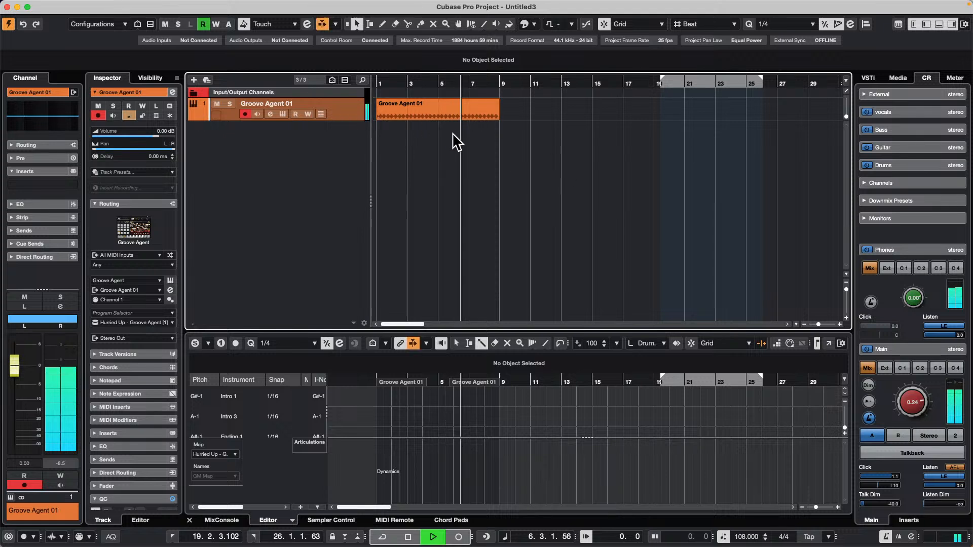
click(393, 112)
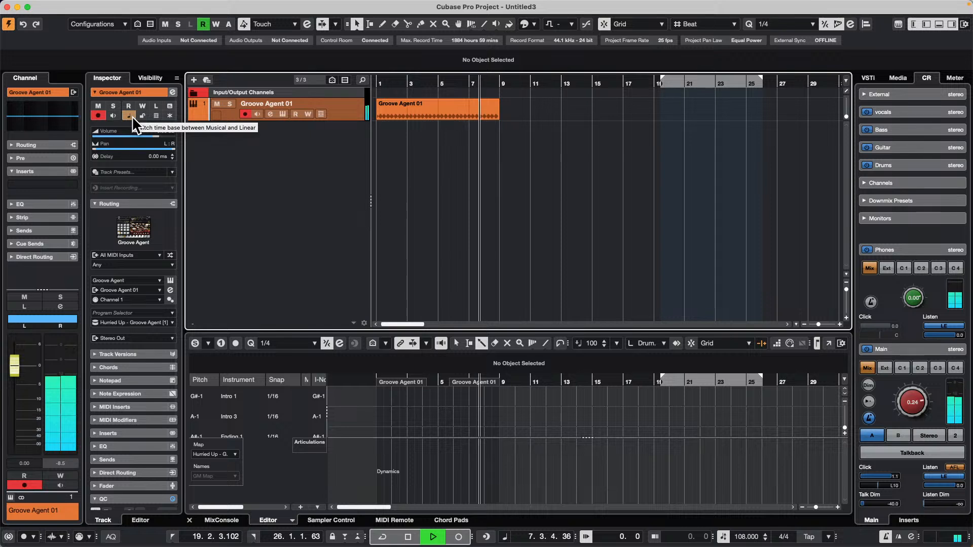
click(131, 116)
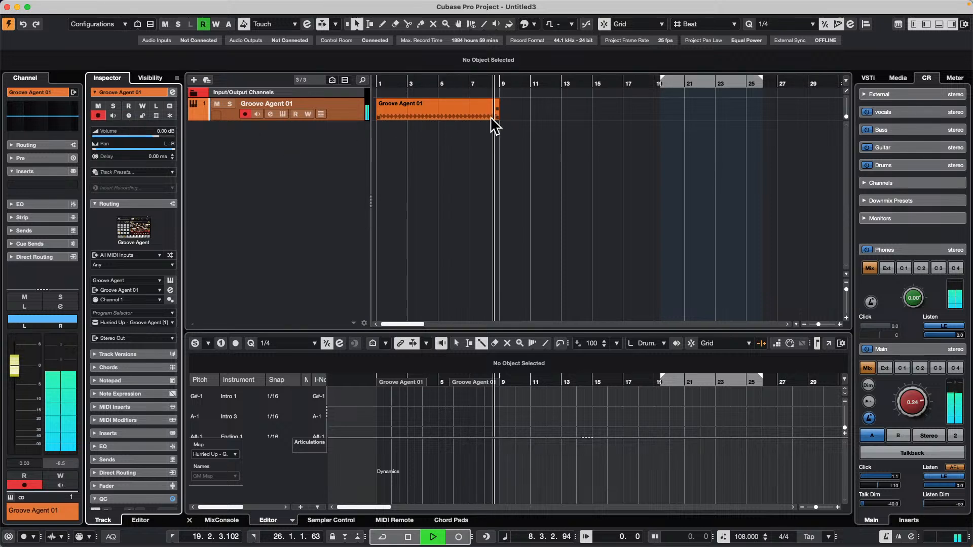
click(461, 119)
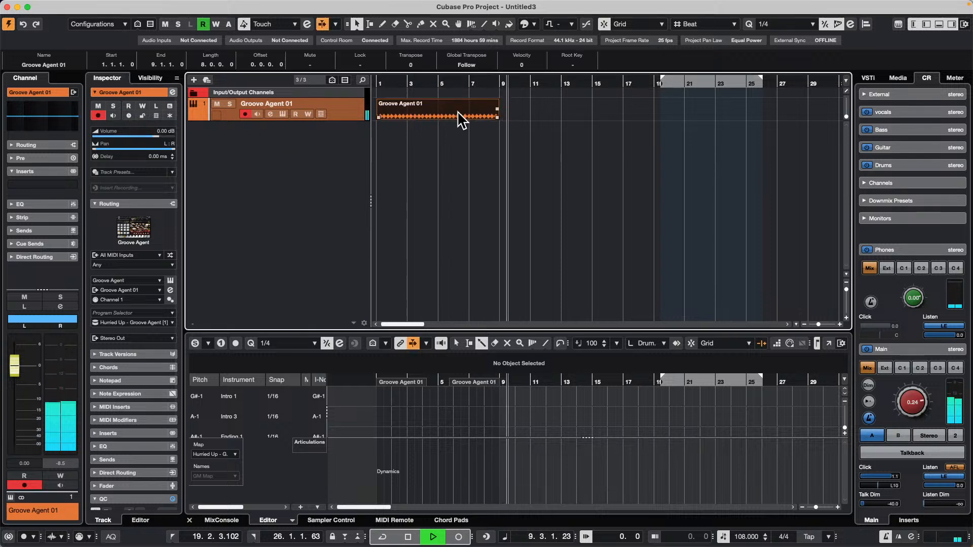
key(shift+g)
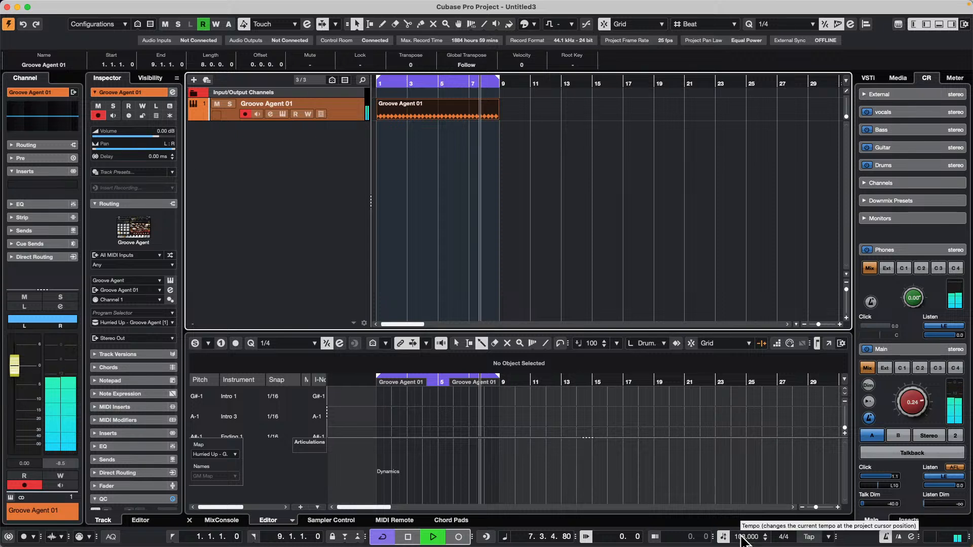
Lower the tempo to 95 and 90 BPM during looped playback, restore it to 108 BPM, and stop playback.
scroll(743, 542, down, 5)
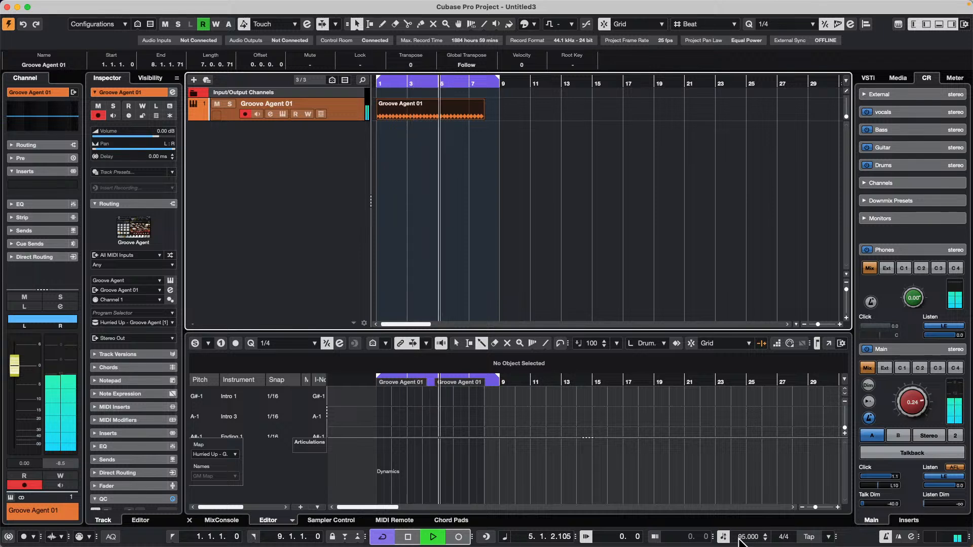
scroll(741, 540, down, 5)
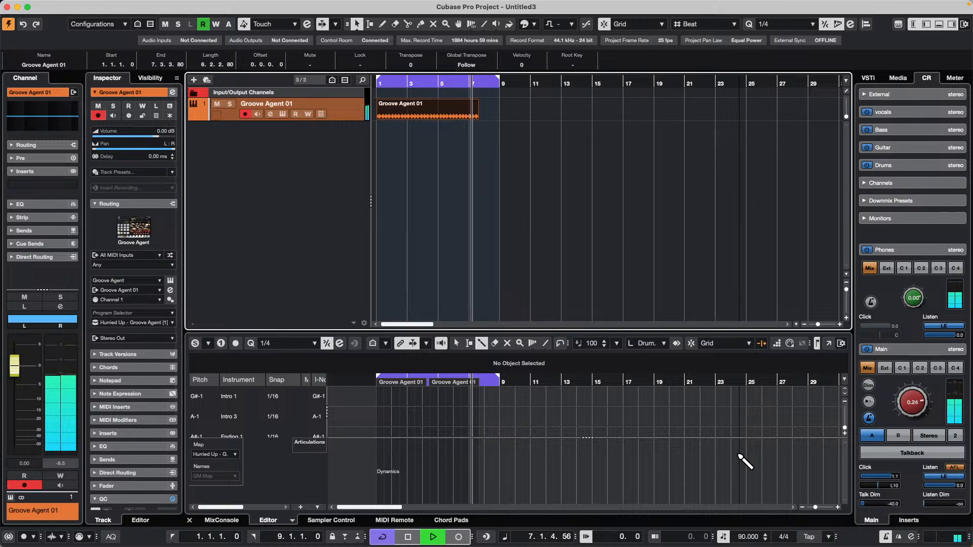
click(750, 536)
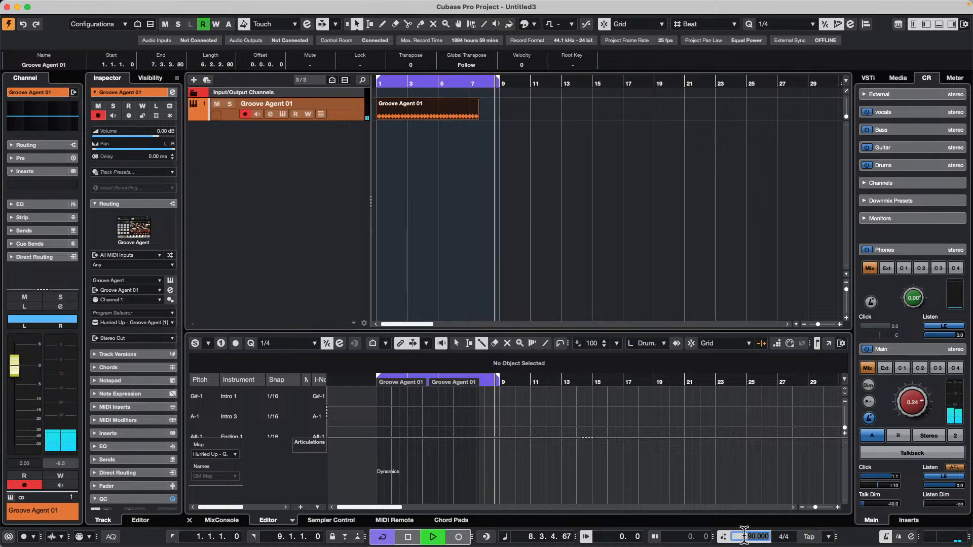
text(108)
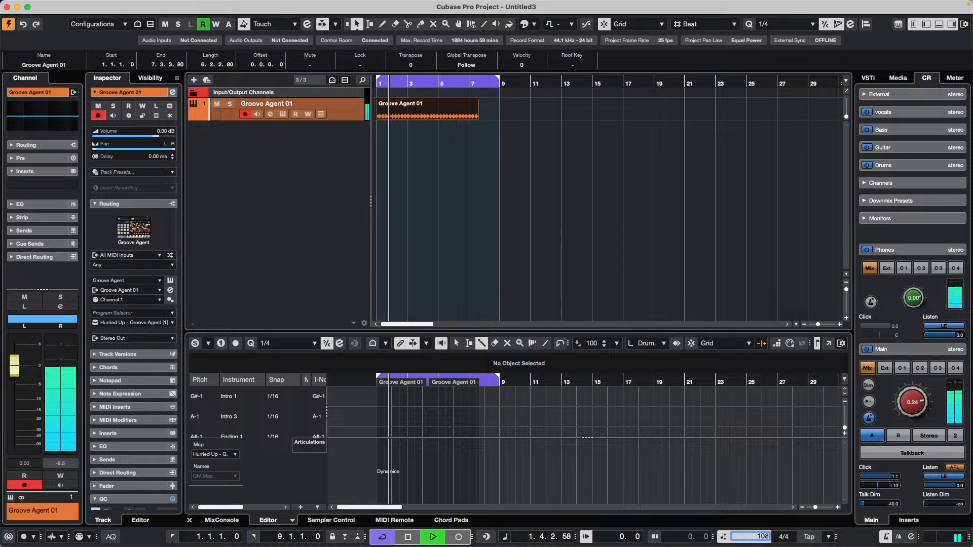
key(Return)
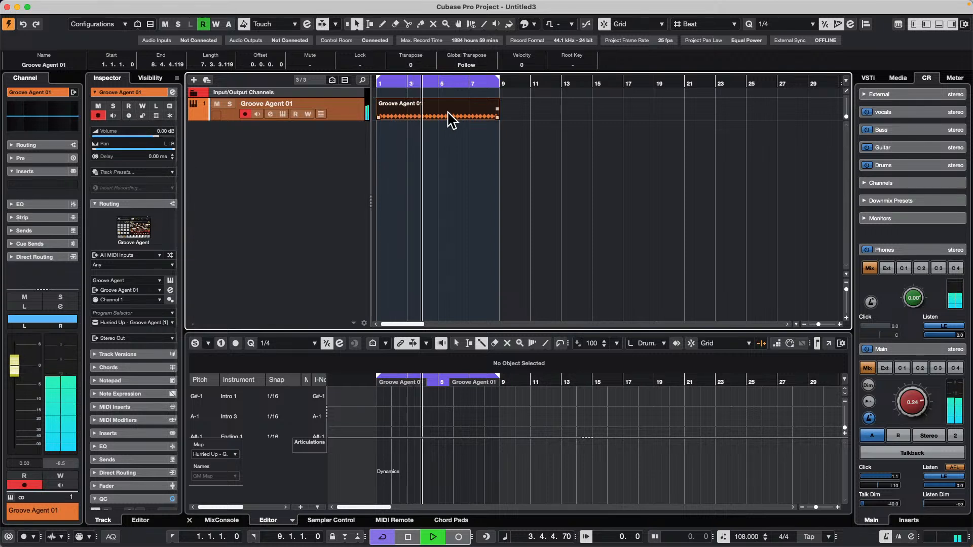
key(space)
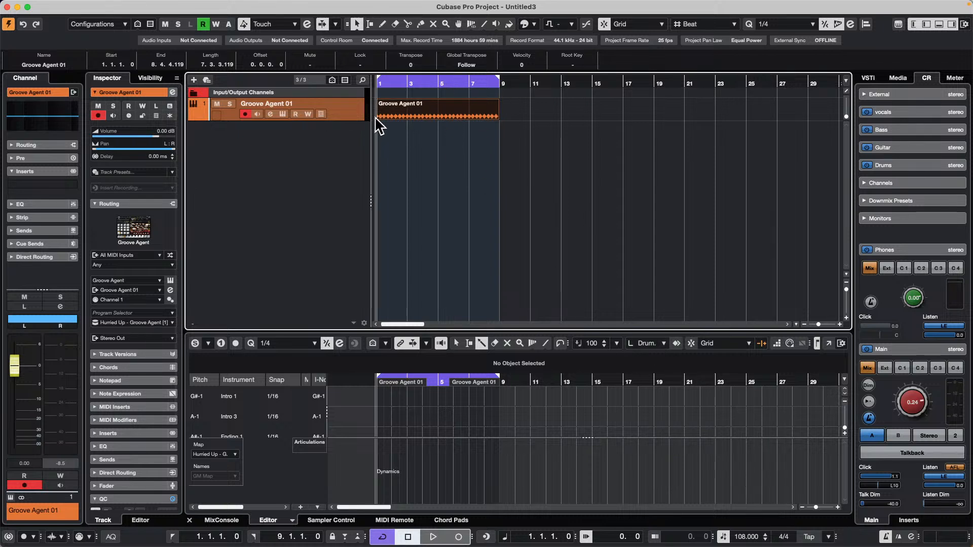
Switch the Groove Agent 01 track's time base to musical and back to linear.
click(129, 116)
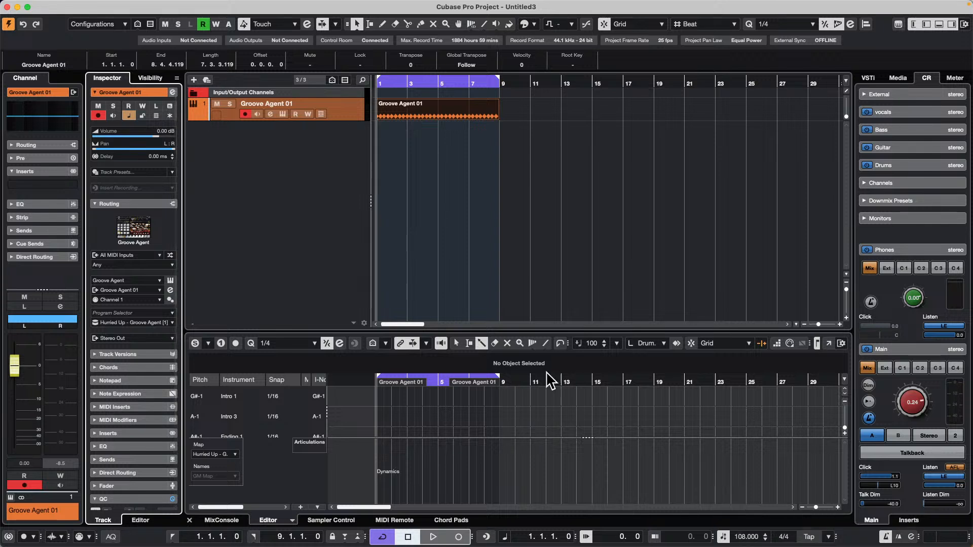
click(130, 117)
Add an audio track below Groove Agent 01 and set its time base to linear.
right_click(259, 135)
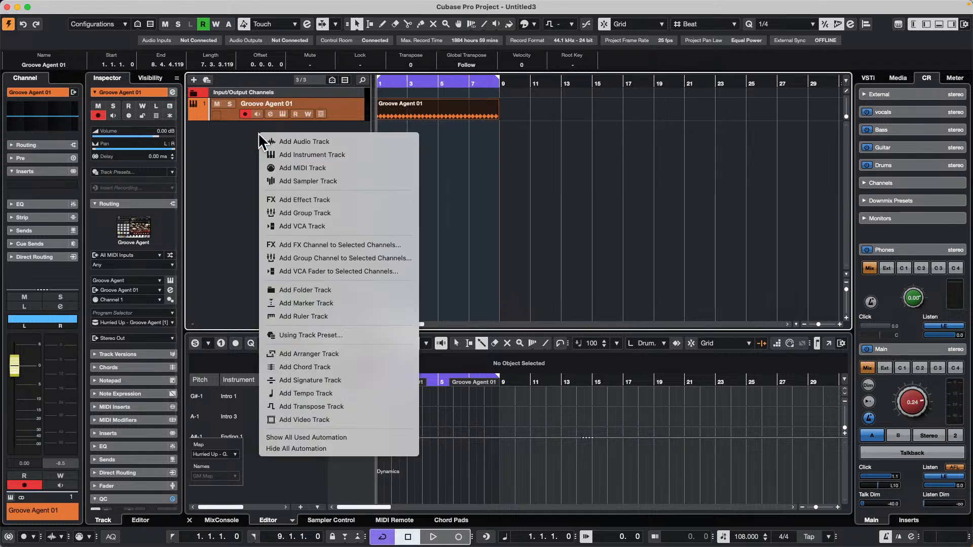
click(333, 140)
click(562, 264)
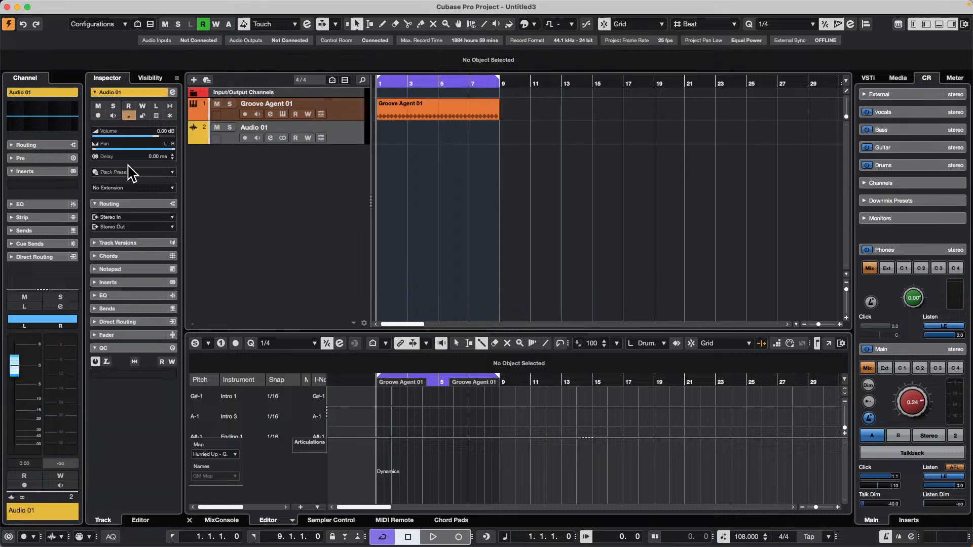
click(130, 116)
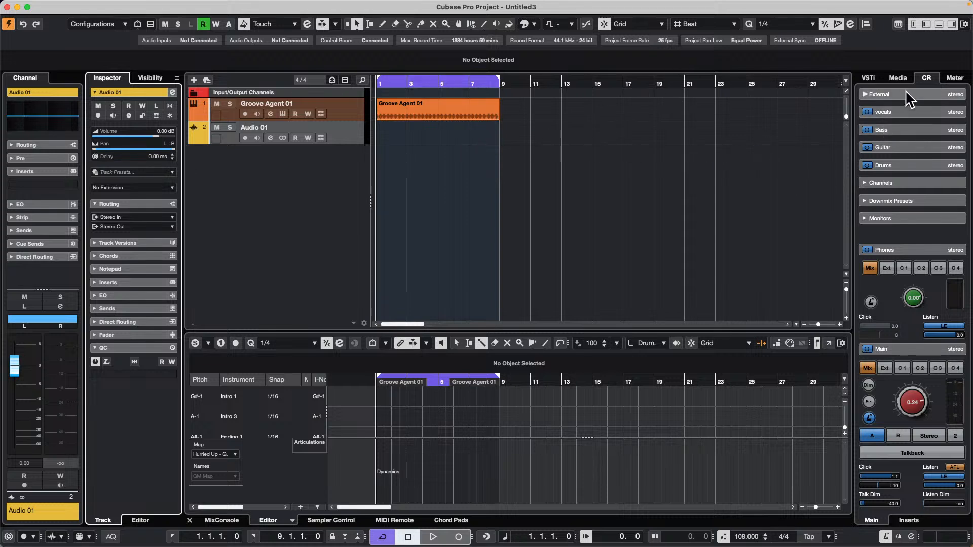
Place three bass loops from the DancefloorTechHouse set on Audio 01: loop 09 near bar 9 and two loop 16 variants near bars 21 and 32.
click(898, 78)
click(895, 217)
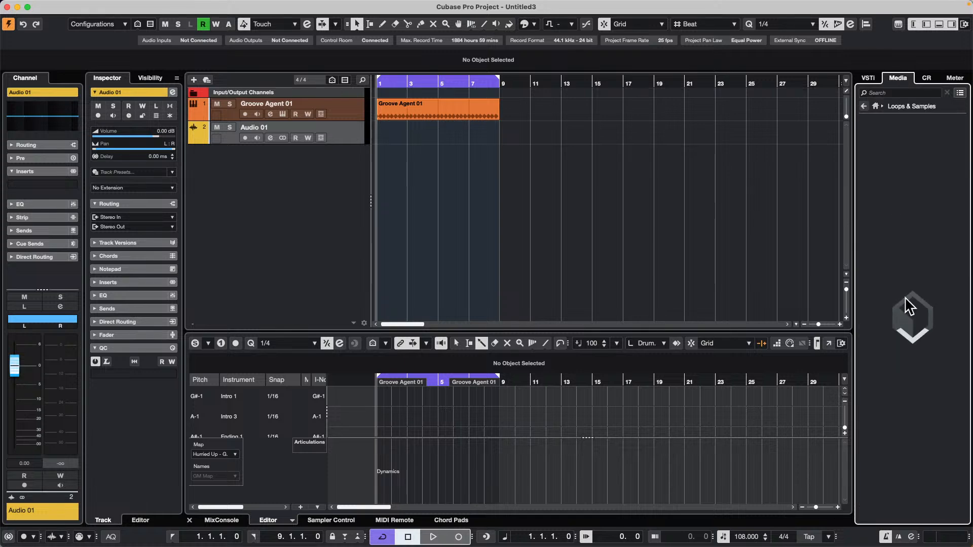
click(897, 414)
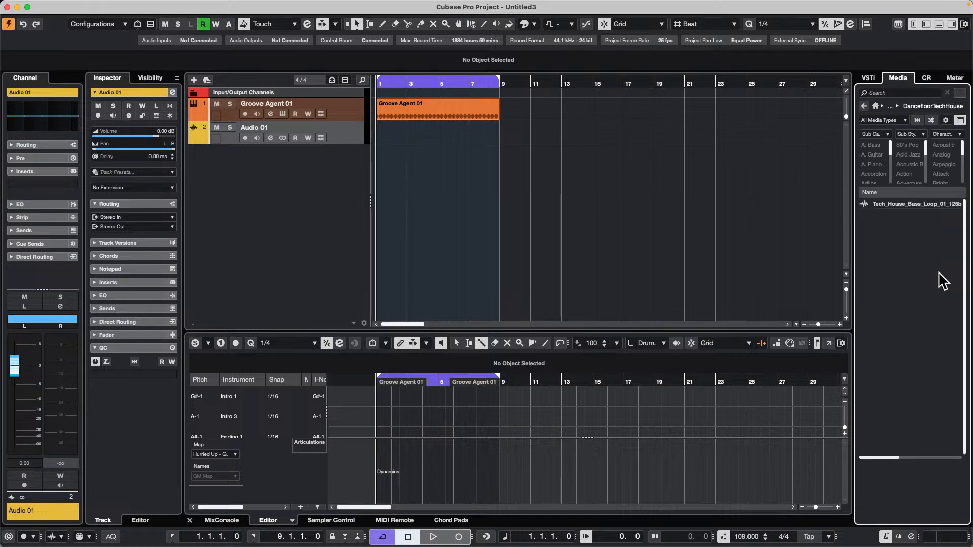
drag(937, 296, 514, 139)
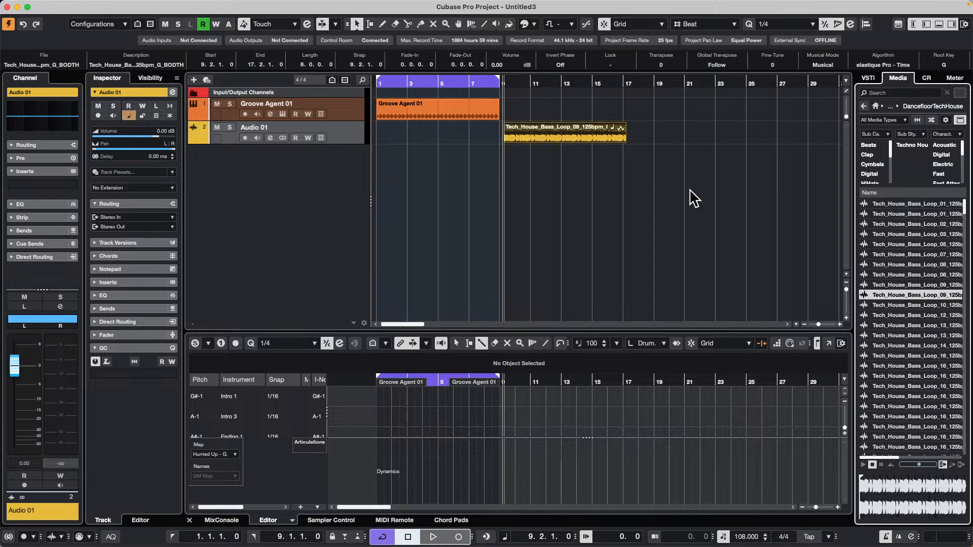
drag(928, 376, 689, 148)
mouse_move(905, 406)
mouse_down()
mouse_move(600, 215)
mouse_move(442, 150)
mouse_move(588, 155)
mouse_move(828, 139)
mouse_up()
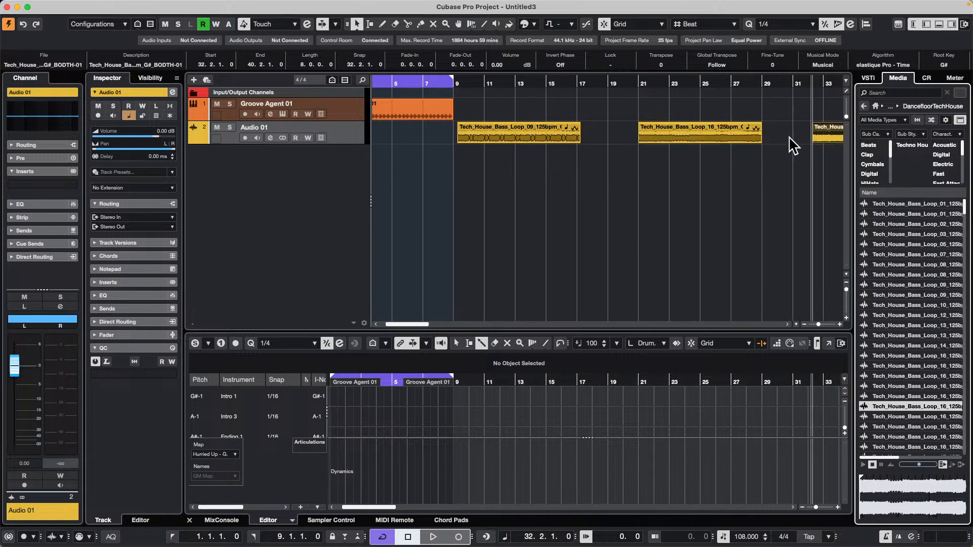
Compare the Musical Mode settings of the bass loops and turn Musical Mode off for the loop at bar 21.
click(703, 136)
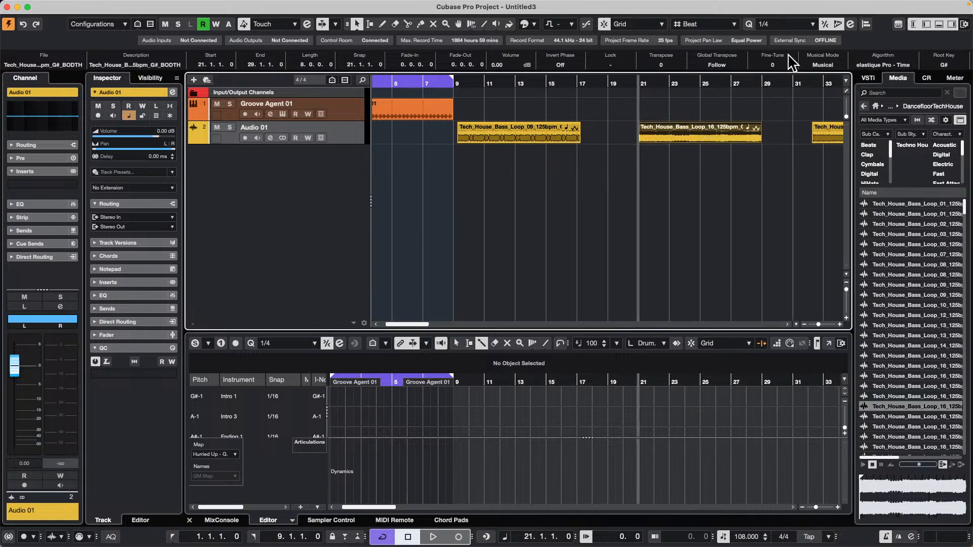
click(540, 130)
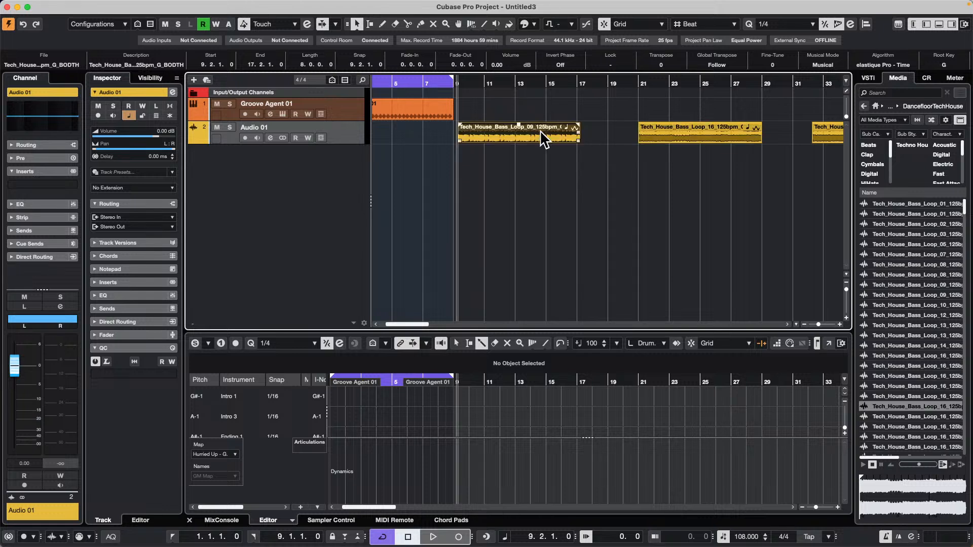
shift+click(815, 130)
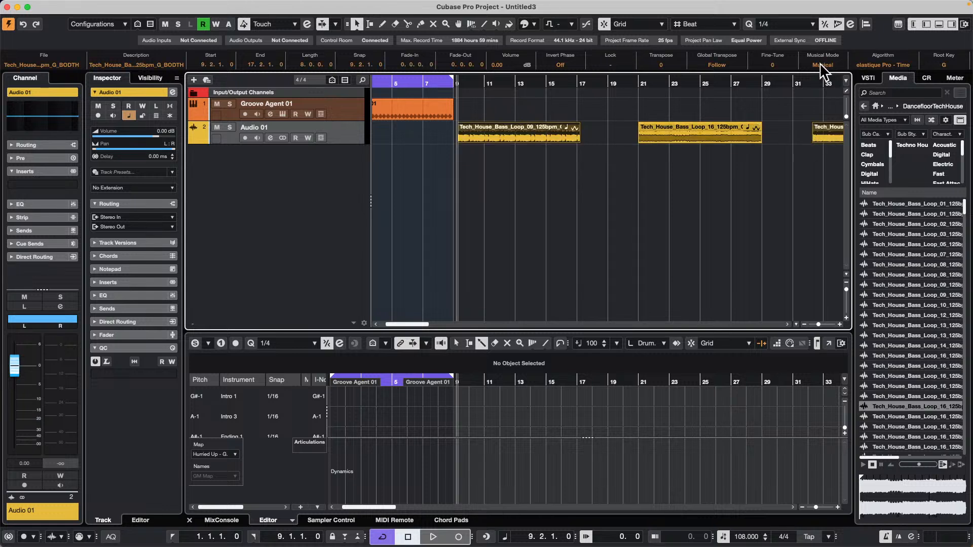
click(693, 129)
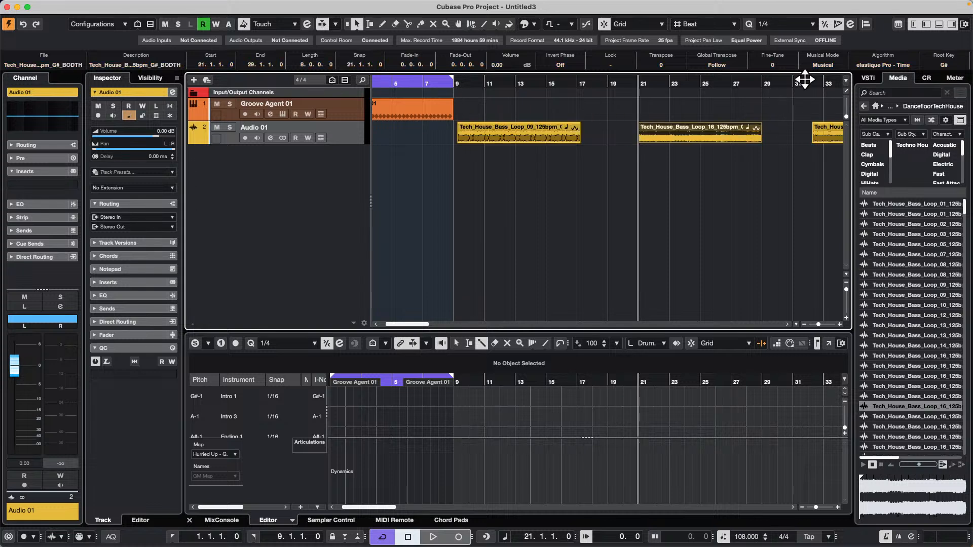
click(822, 65)
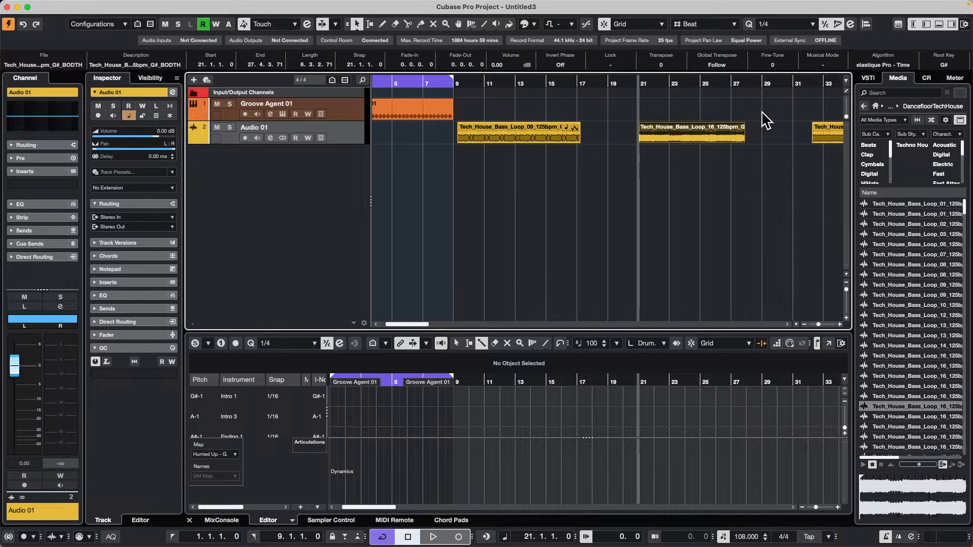
Move the bar 21 bass loop directly behind the first bass loop, setting the snap type to Events.
click(355, 108)
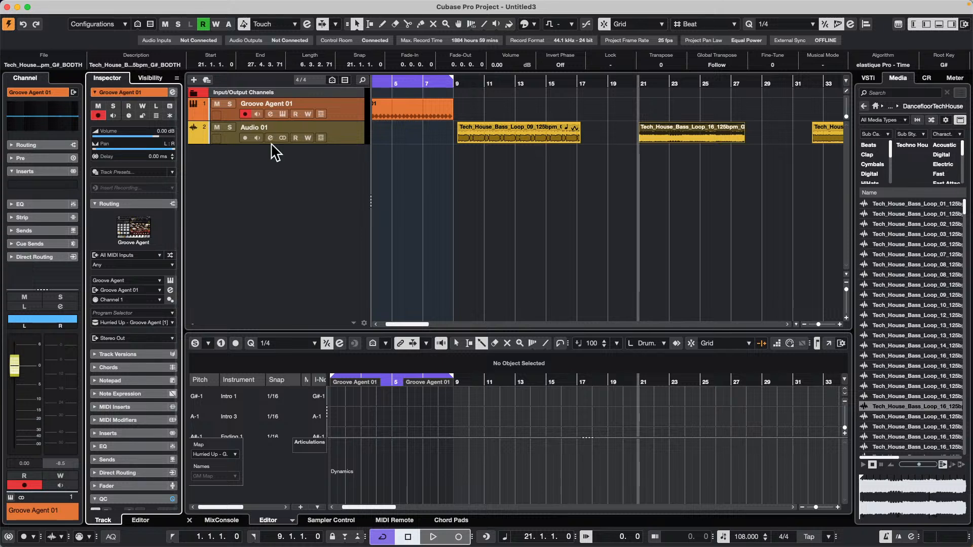
drag(472, 78, 473, 66)
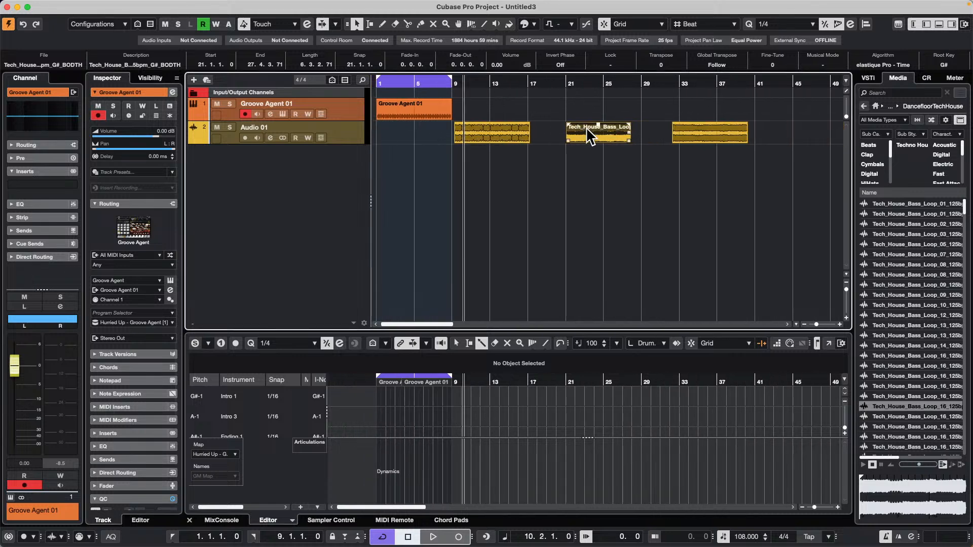
drag(585, 127, 557, 132)
click(633, 26)
click(545, 144)
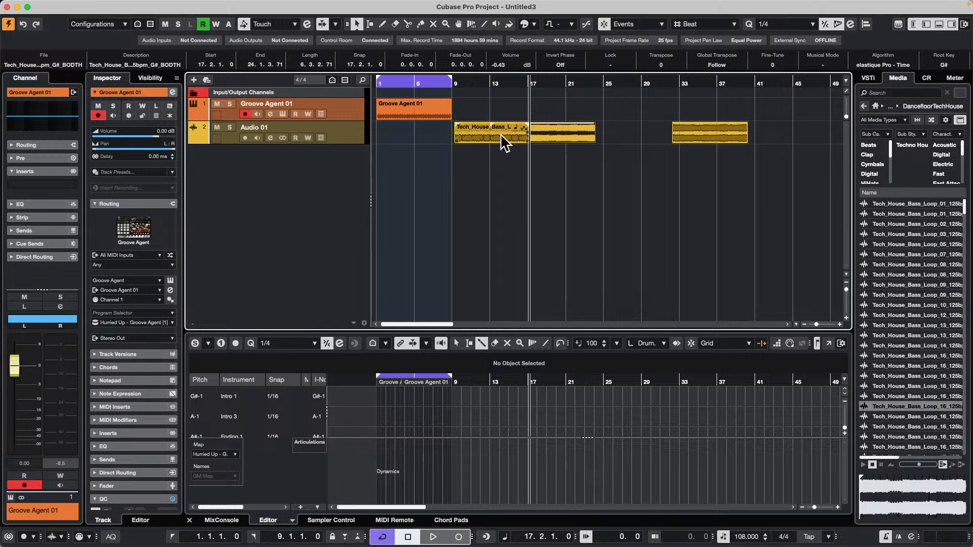
Snap the first bass loop to the kick part's end and line up the other two loops directly behind it.
drag(496, 135, 543, 130)
drag(701, 122, 634, 119)
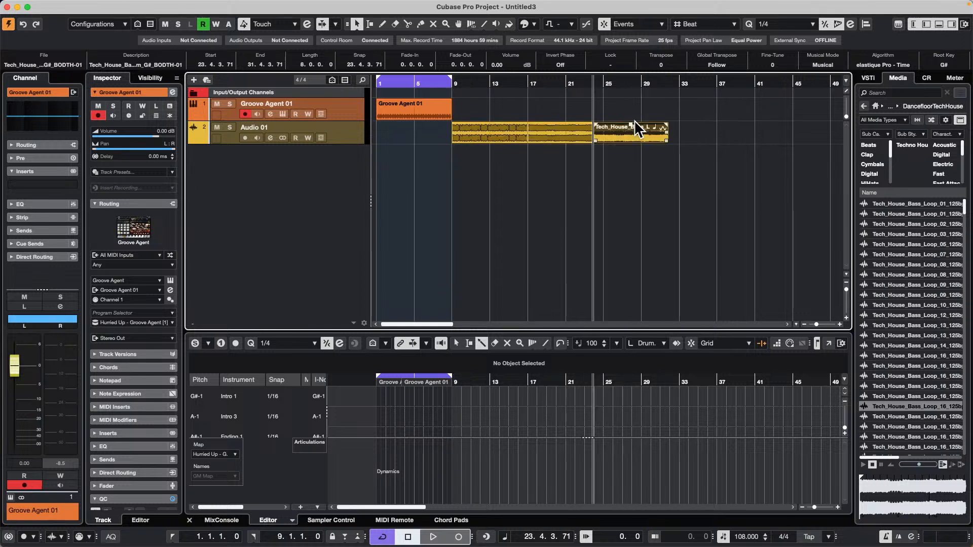
click(553, 126)
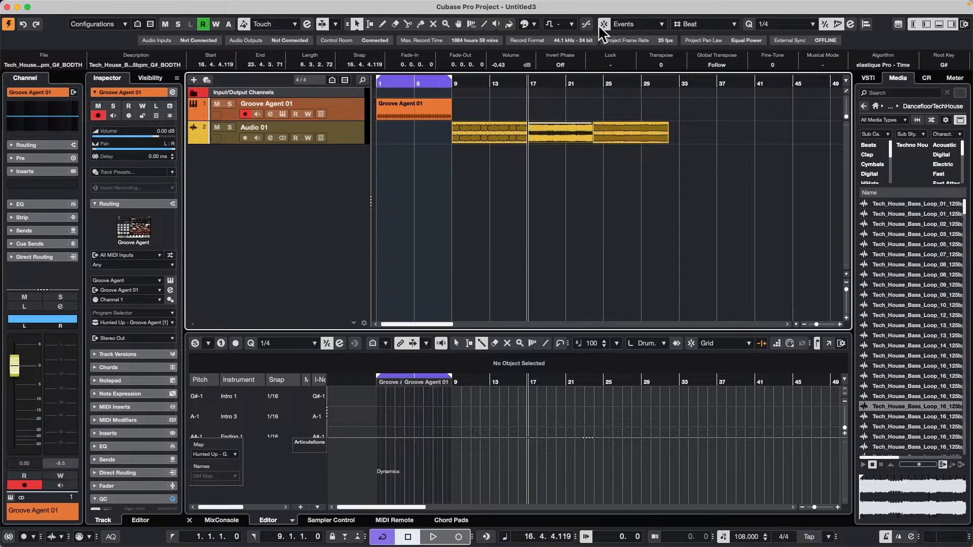
click(638, 128)
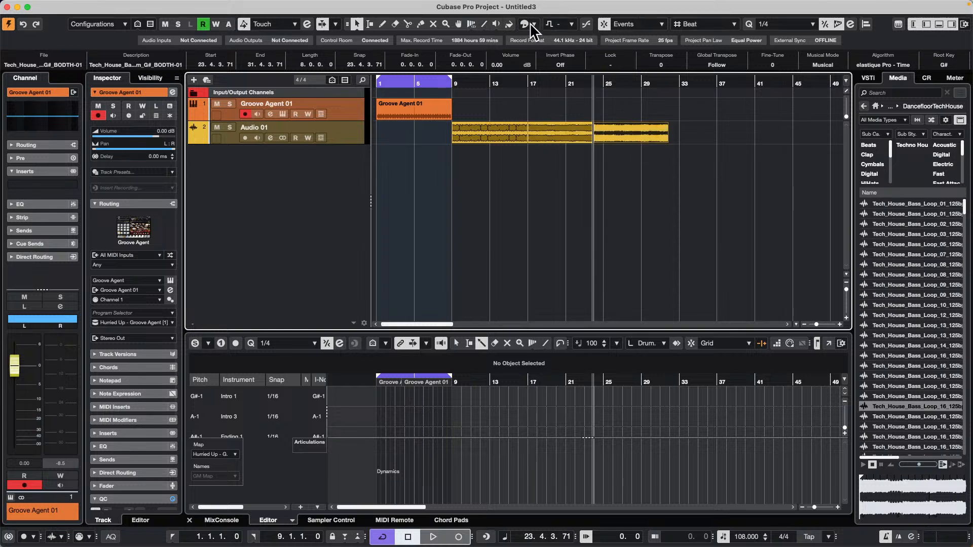
Colour the last bass loop red and the first one purple, then make the Audio 01 track taller.
click(532, 25)
click(533, 51)
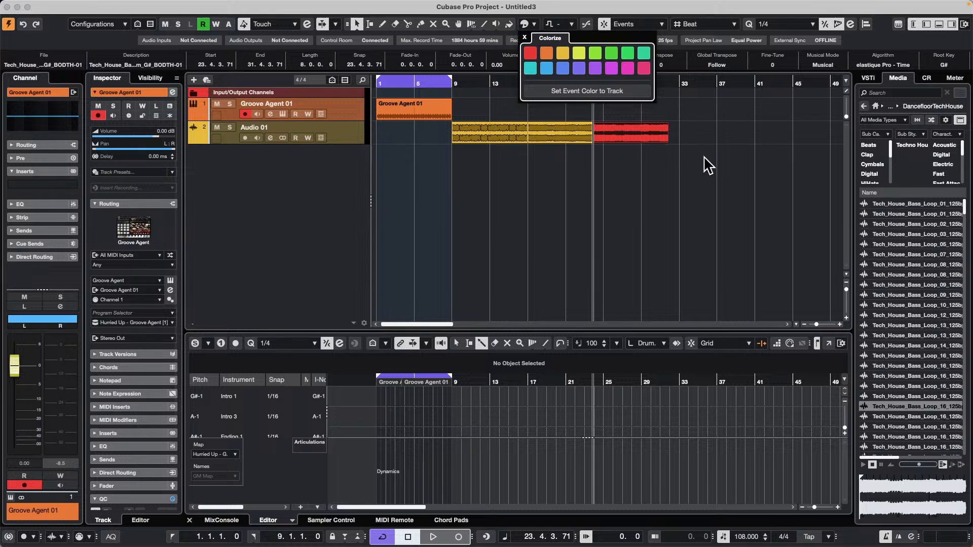
click(571, 129)
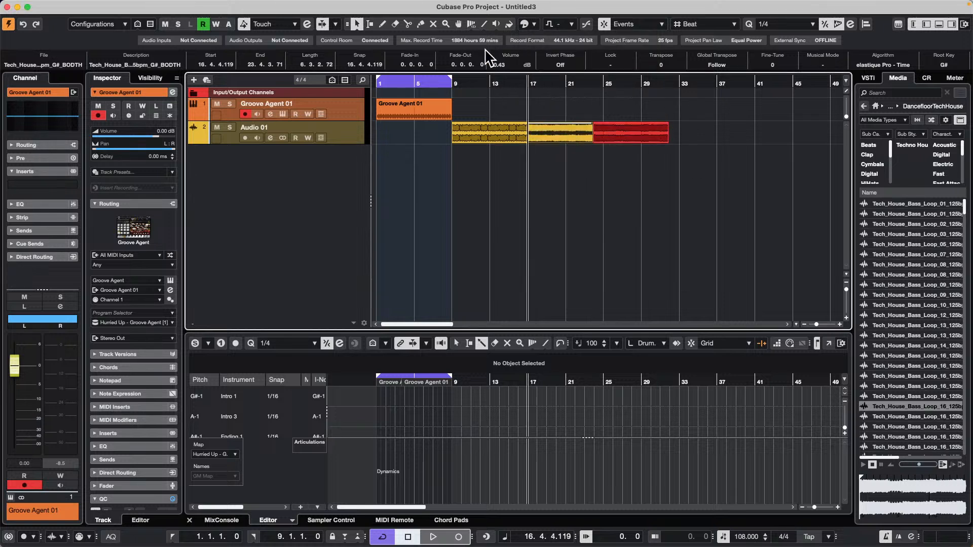
click(482, 131)
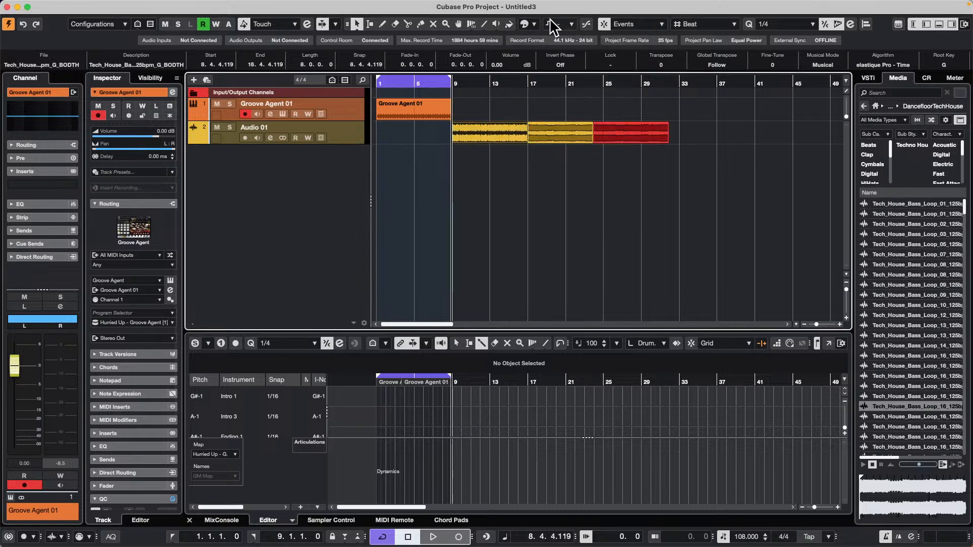
click(533, 25)
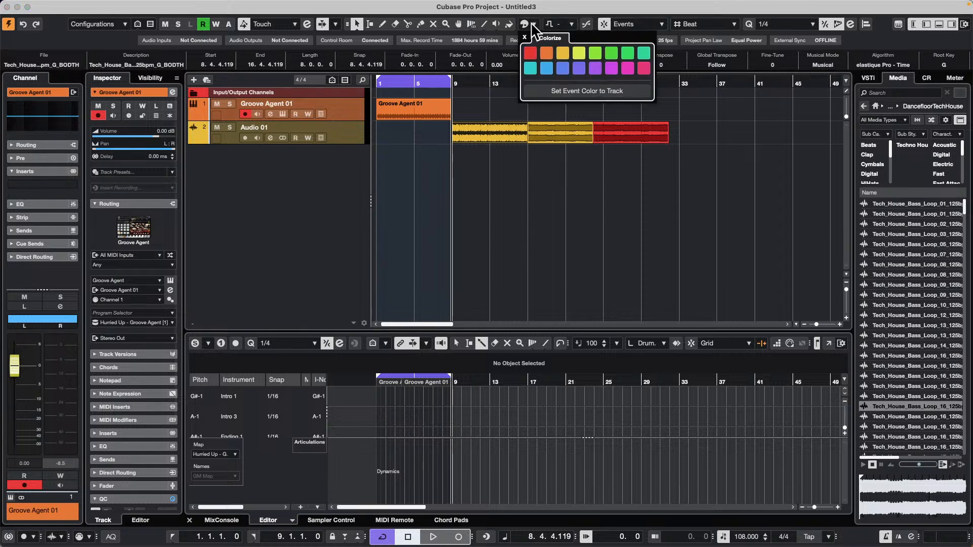
click(578, 69)
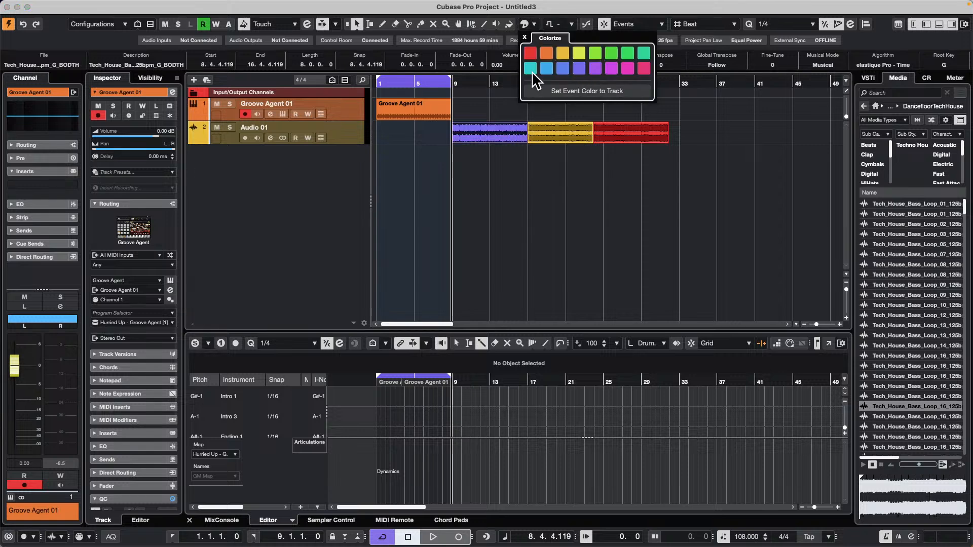
click(344, 137)
drag(342, 143, 333, 189)
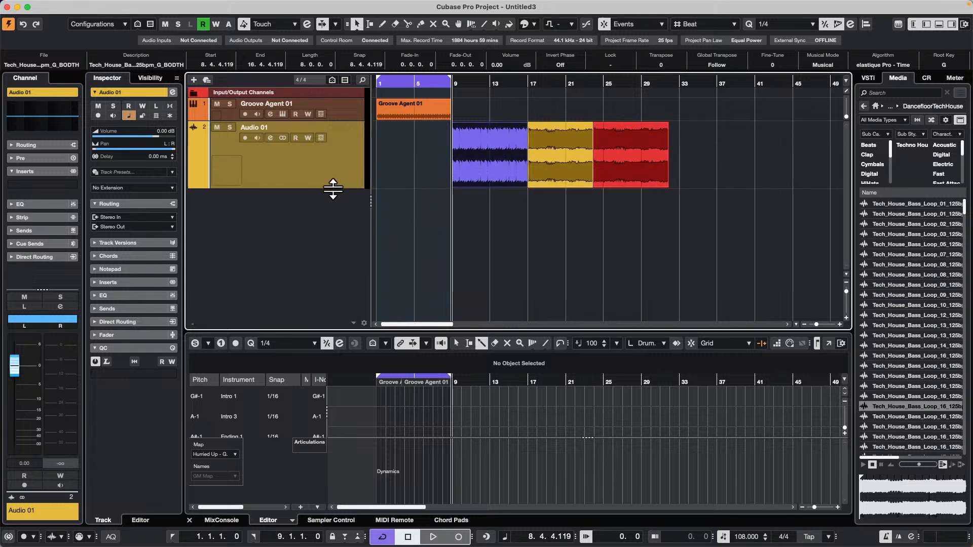
Duplicate the yellow middle bass loop over the red one and delete the copy.
click(560, 155)
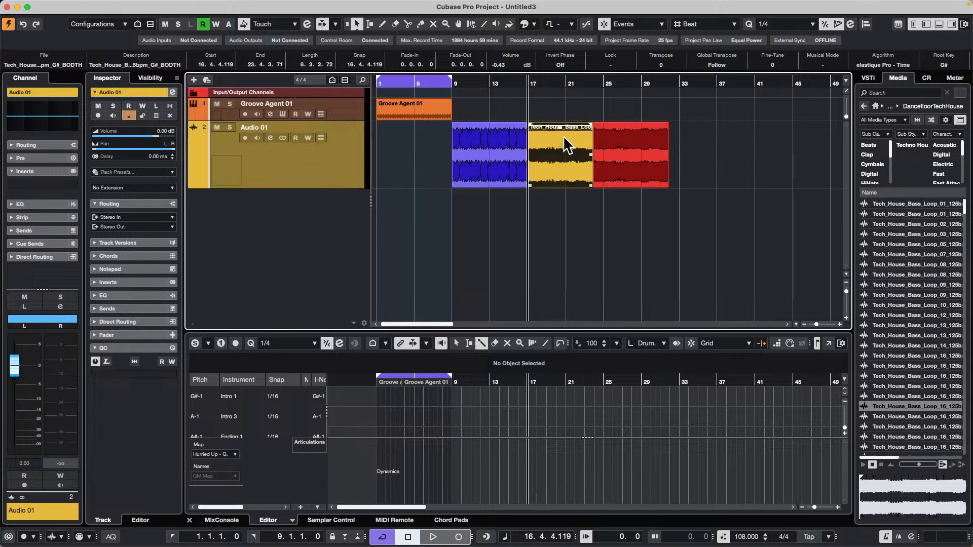
key(super+d)
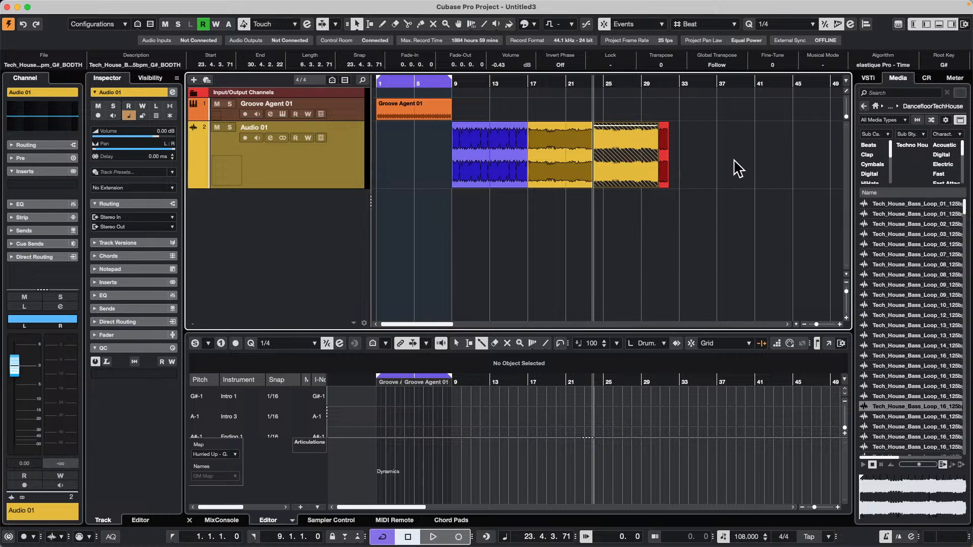
key(Delete)
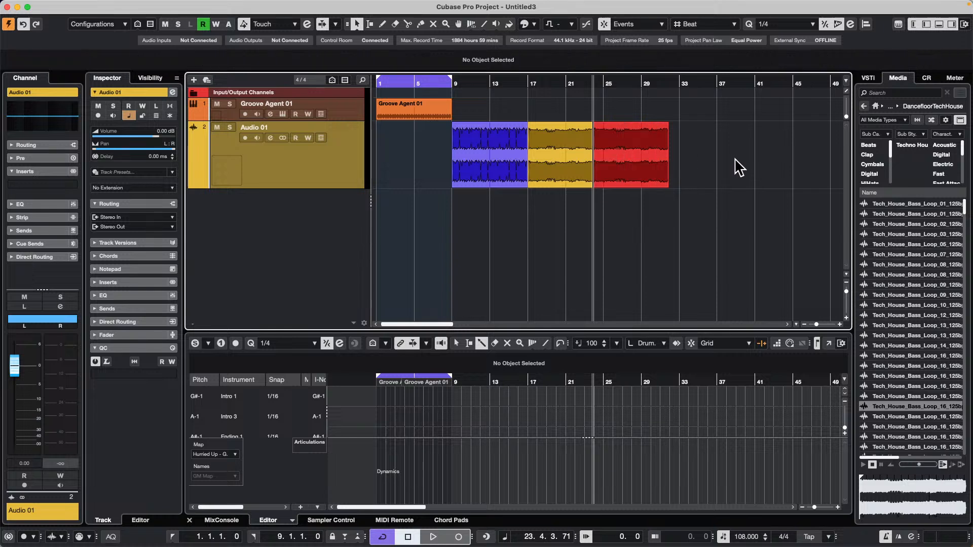
Turn Musical Mode on for the yellow middle loop and line up the red loop directly behind it at bar 25.
click(568, 153)
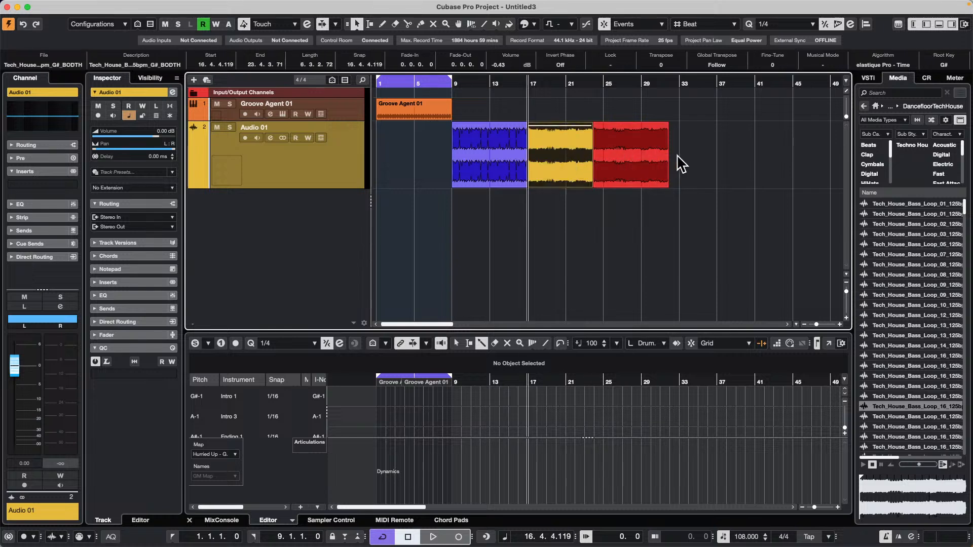
click(630, 148)
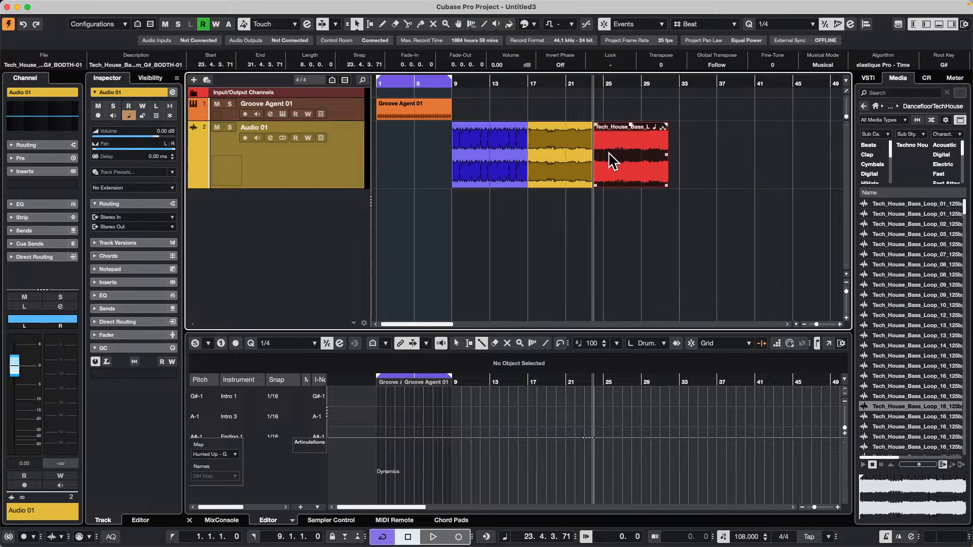
click(575, 159)
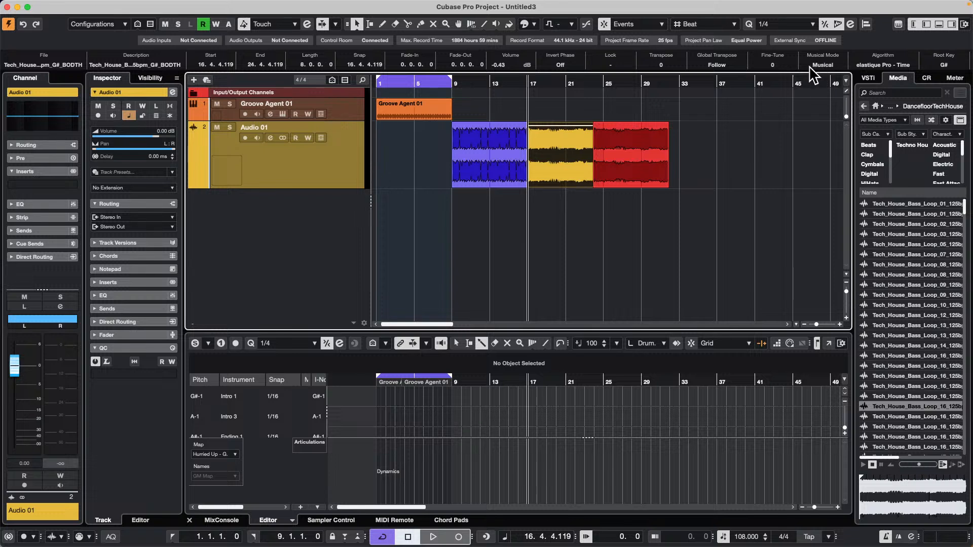
mouse_move(632, 148)
mouse_down()
mouse_move(672, 151)
mouse_move(638, 148)
mouse_up()
click(567, 153)
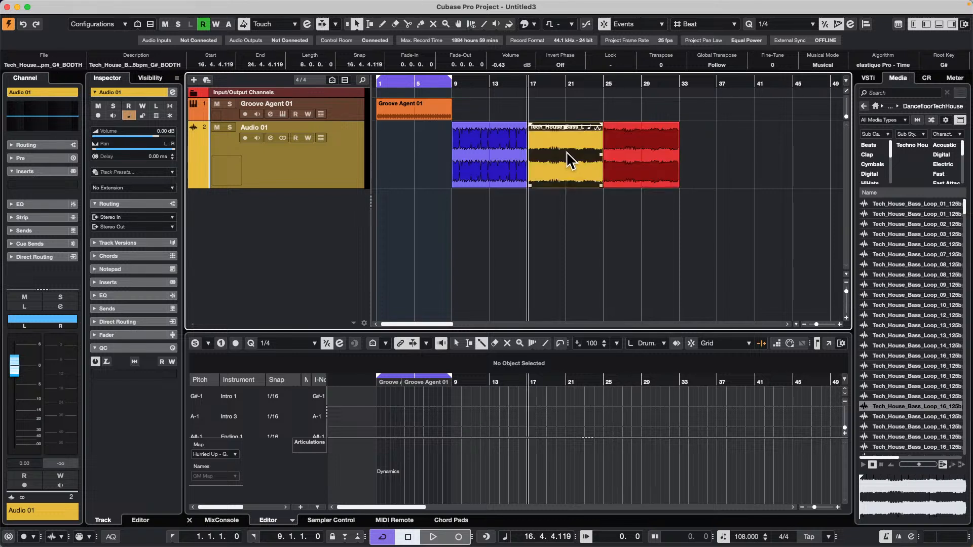
Try moving the red loop to bar 33 and duplicating the yellow loop into the gap, and undo both edits.
click(637, 154)
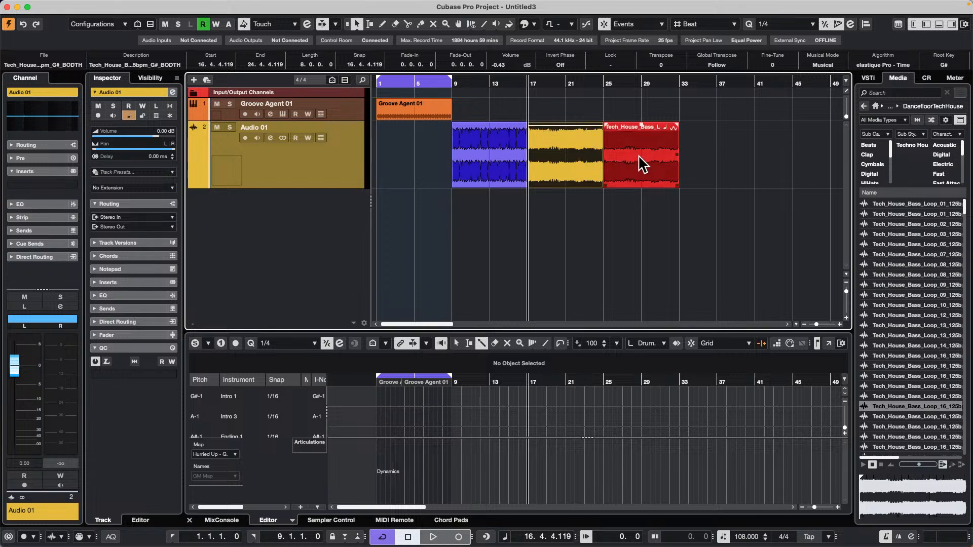
drag(640, 154, 719, 153)
click(582, 161)
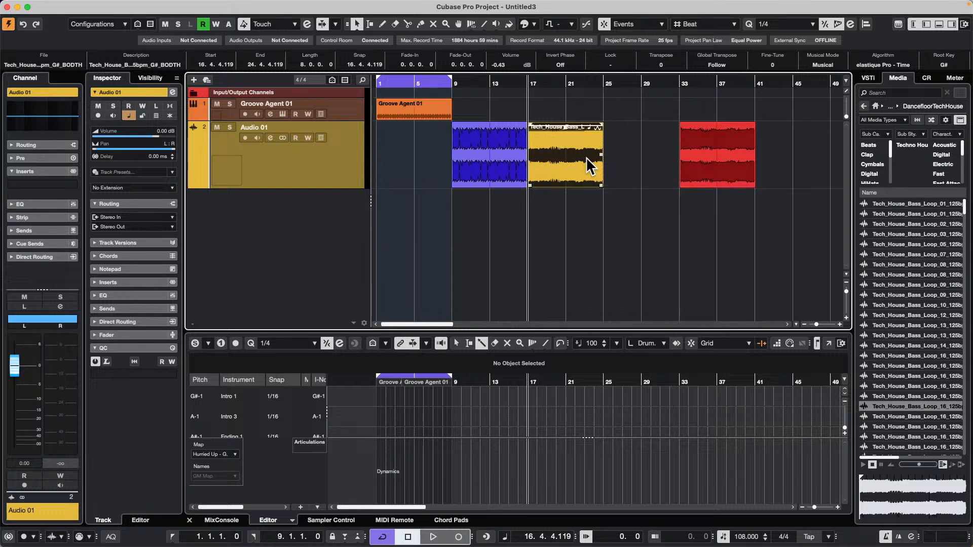
key(super+s)
click(621, 290)
key(super+d)
click(711, 167)
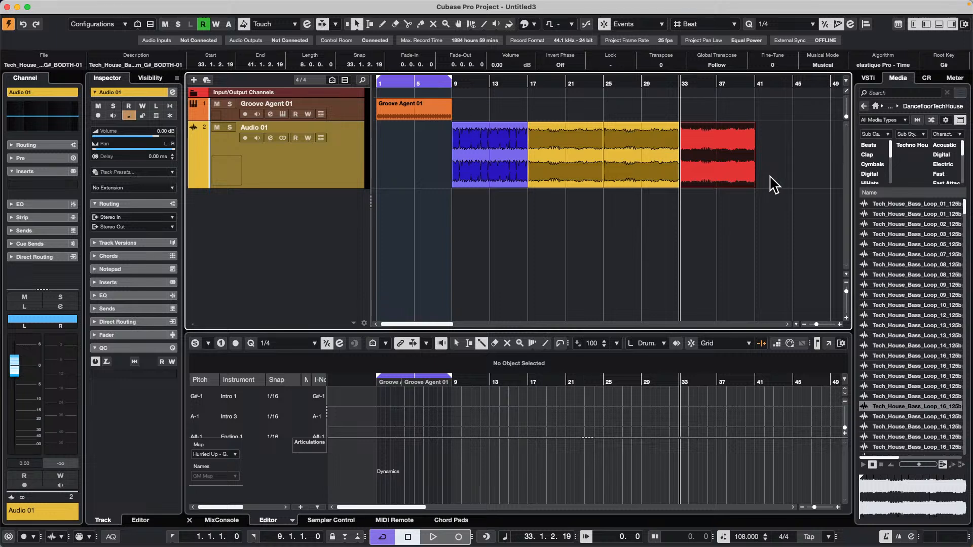
key(super+z)
key(super+z)
Duplicate the yellow loop with the snap type still on Events and delete the copy covering the red loop.
click(585, 168)
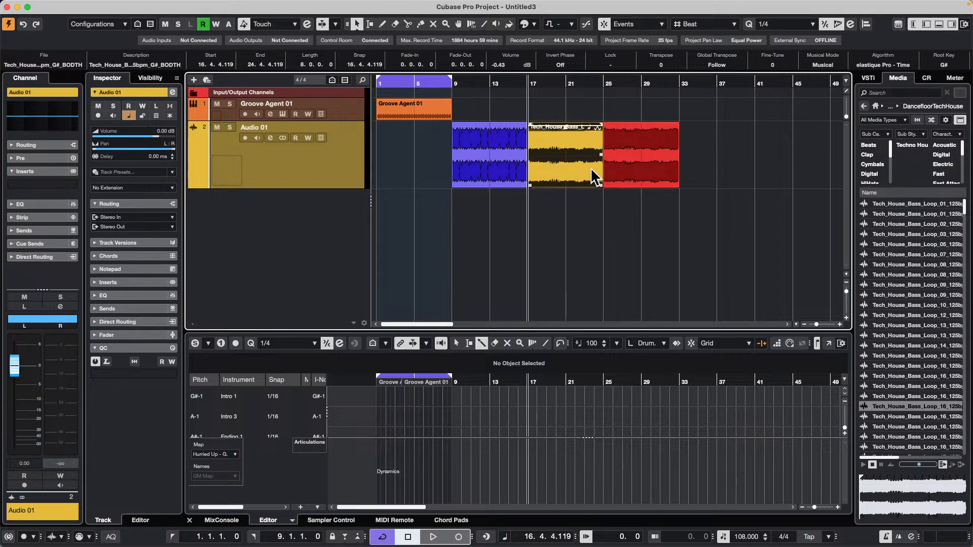
click(623, 169)
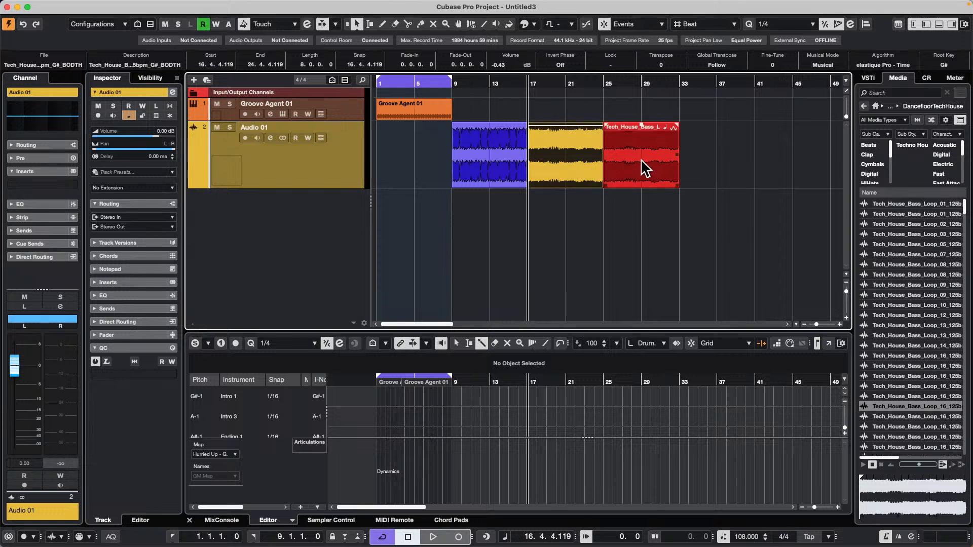
key(super+d)
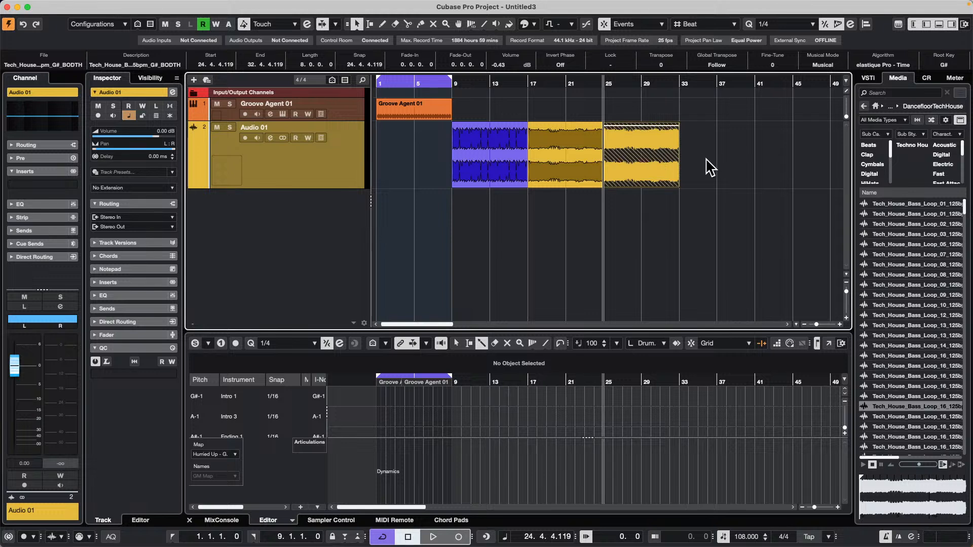
key(BackSpace)
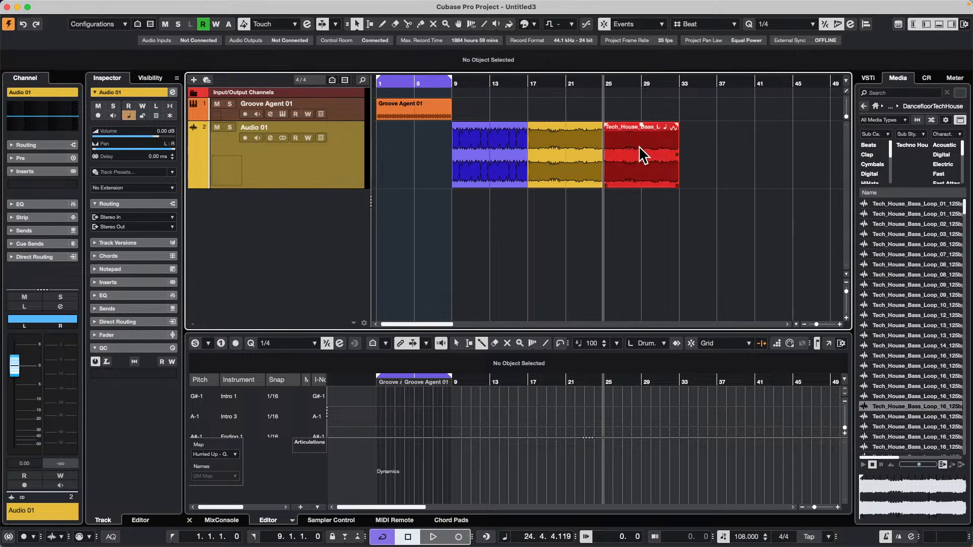
Set the snap type to Shuffle, duplicate the yellow loop in front of the red one, and delete the copy.
click(591, 162)
click(651, 24)
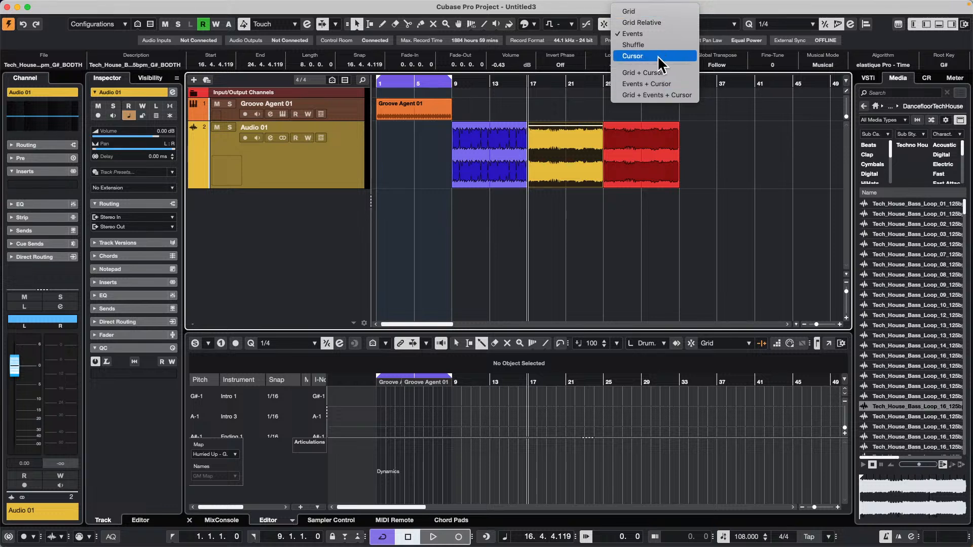
click(659, 47)
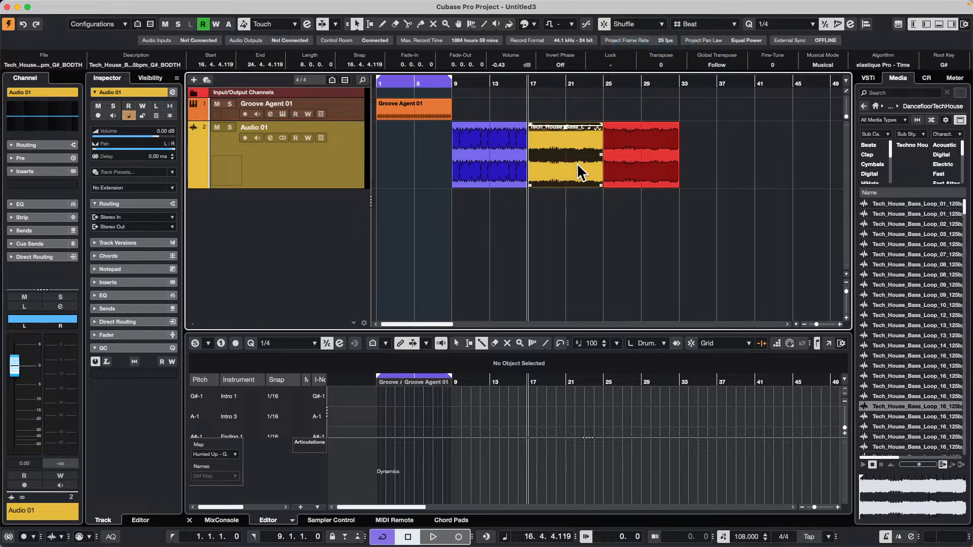
key(ctrl+d)
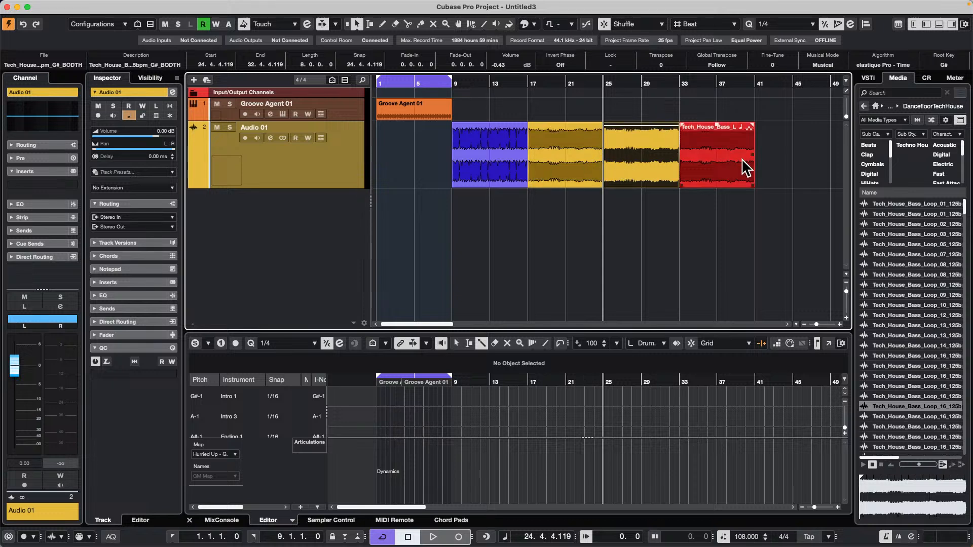
key(Delete)
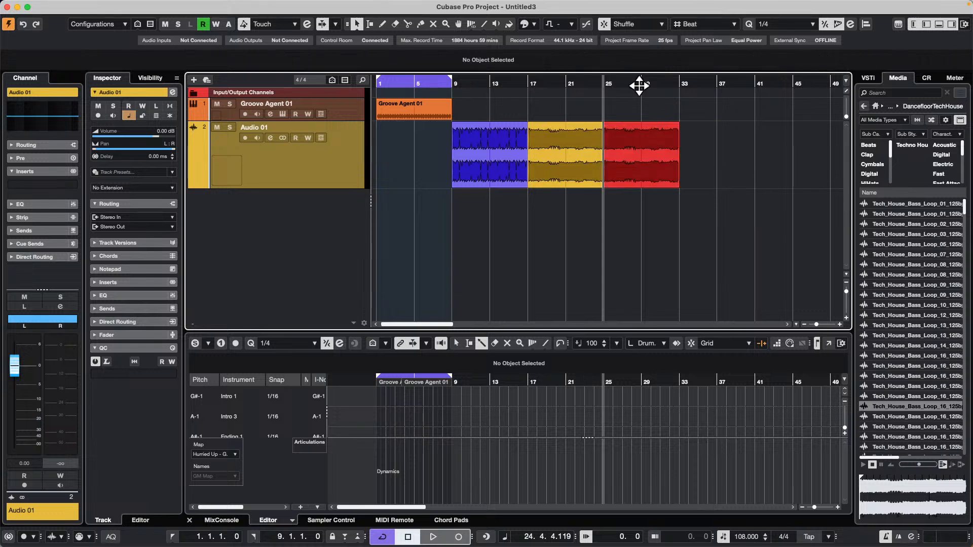
Set the snap type to Grid, duplicate the yellow loop for comparison, and undo the duplication.
click(651, 25)
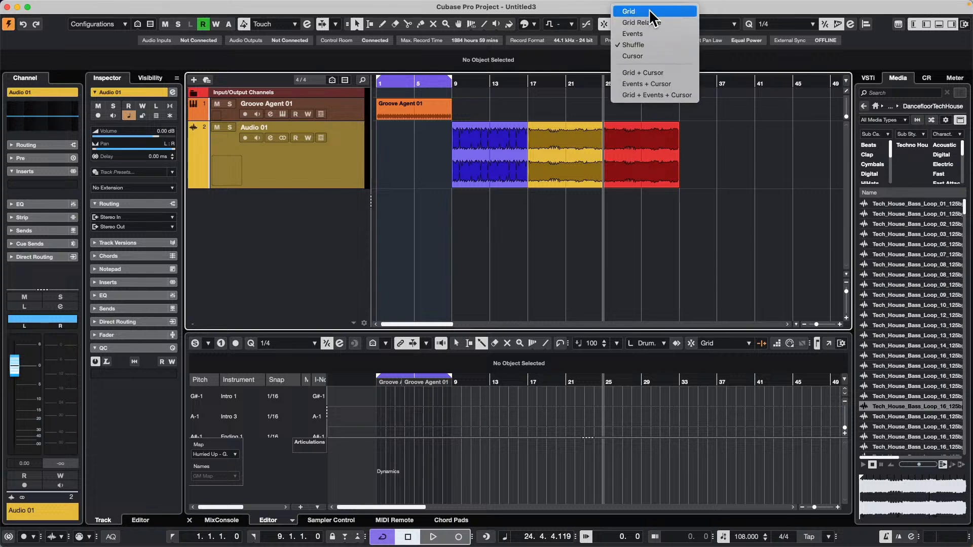
click(645, 12)
click(560, 154)
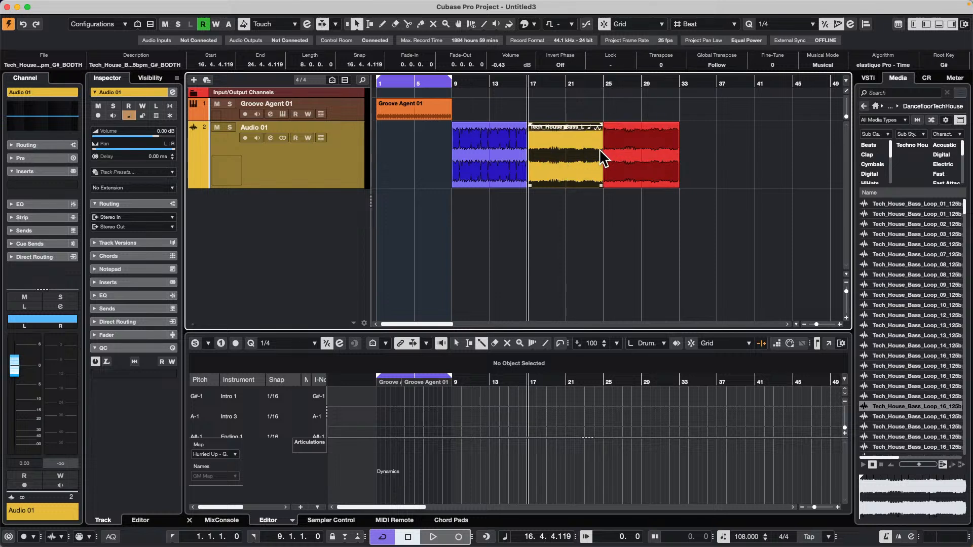
key(super+d)
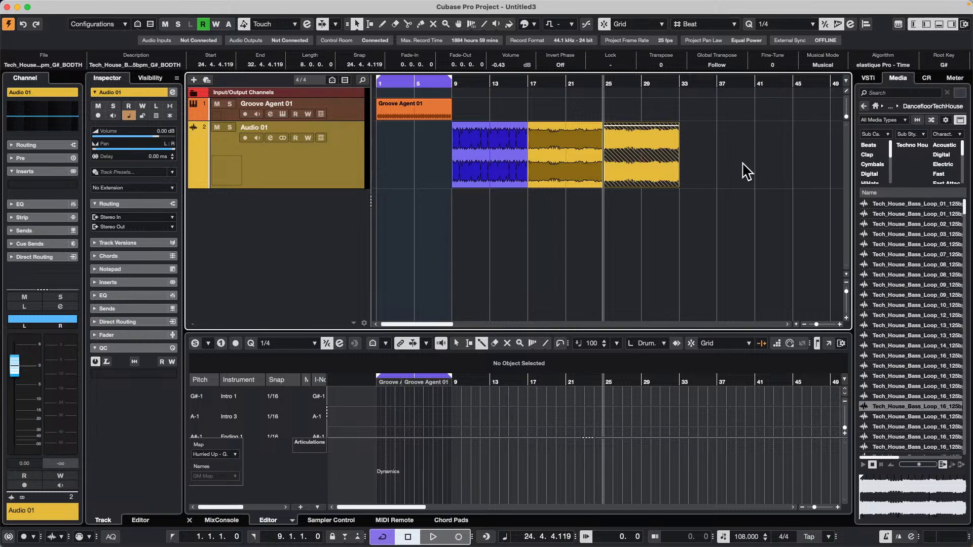
key(super+z)
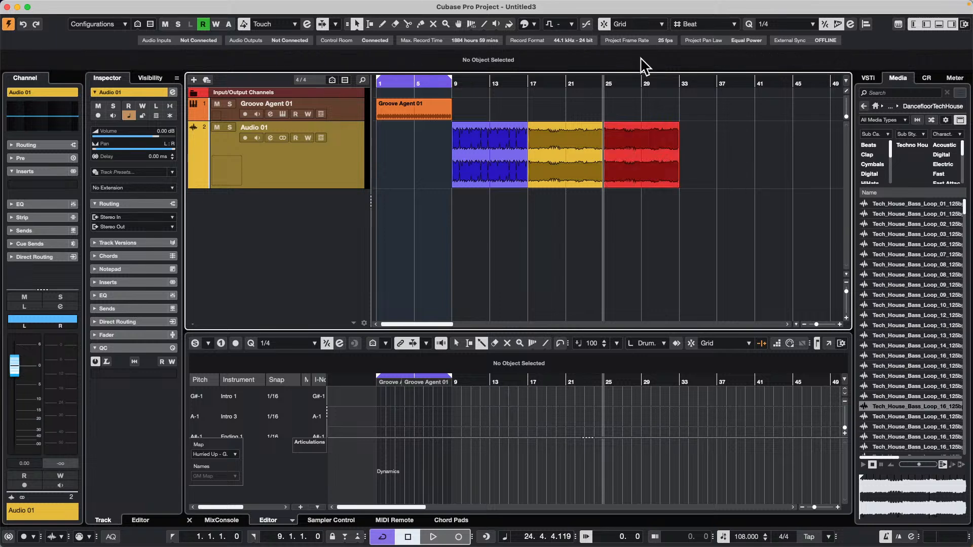
Set the snap type back to Shuffle and duplicate the yellow loop so the copy pushes the red loop back.
click(567, 129)
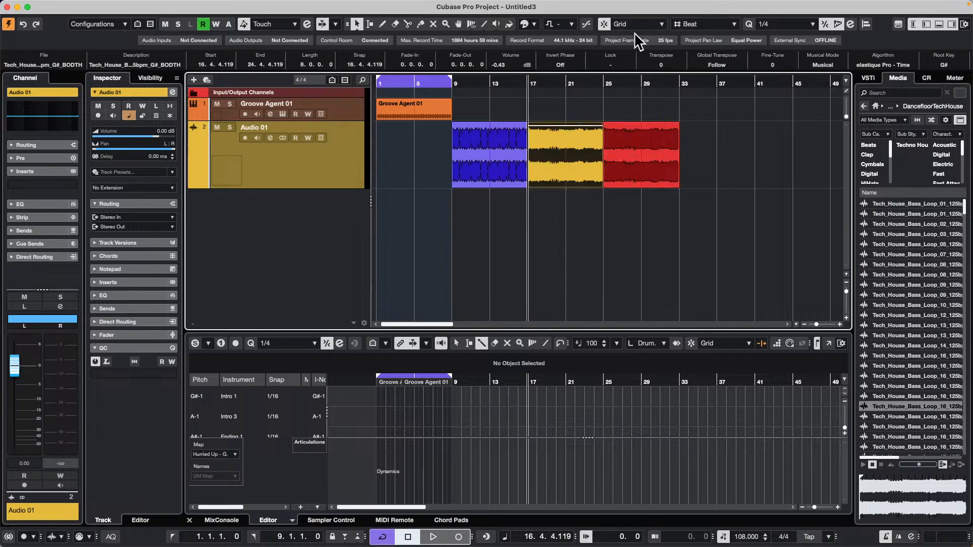
click(653, 23)
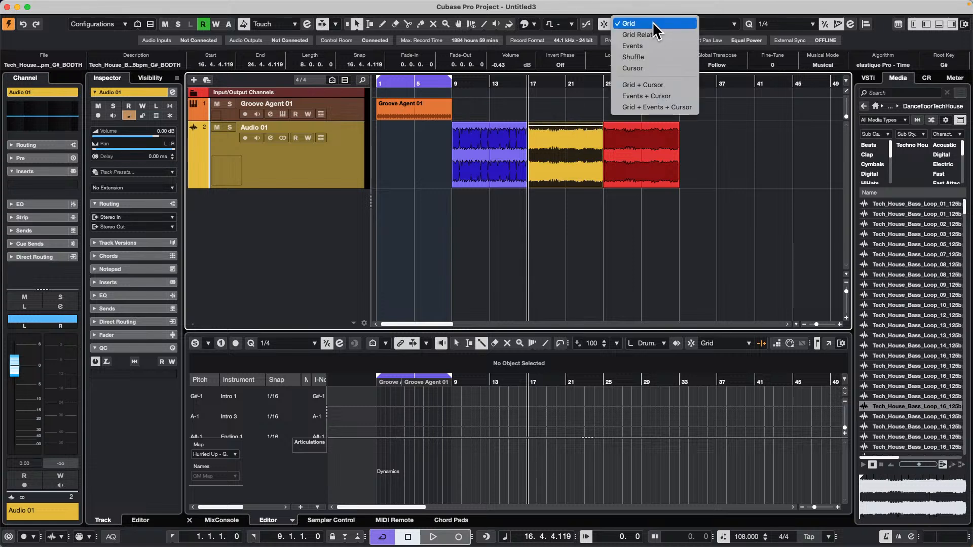
click(650, 57)
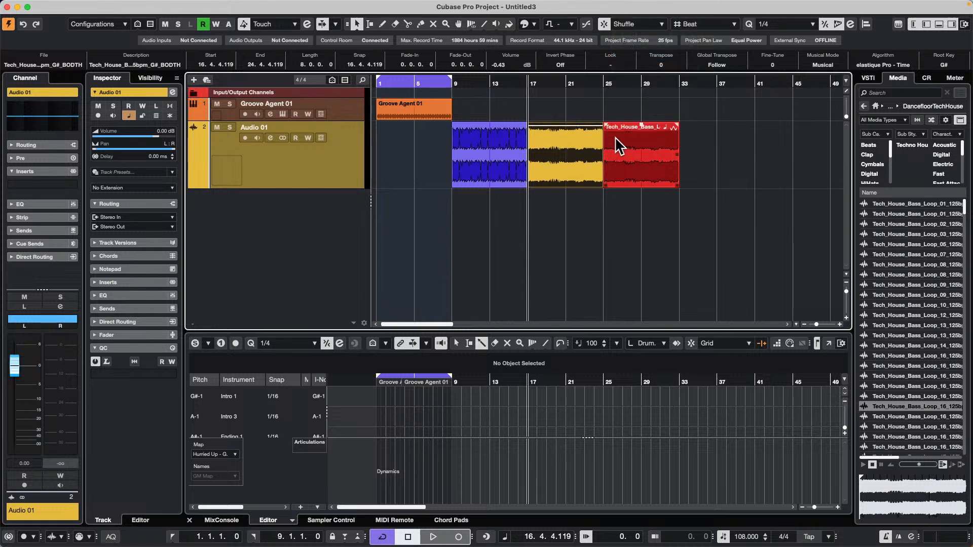
key(super+d)
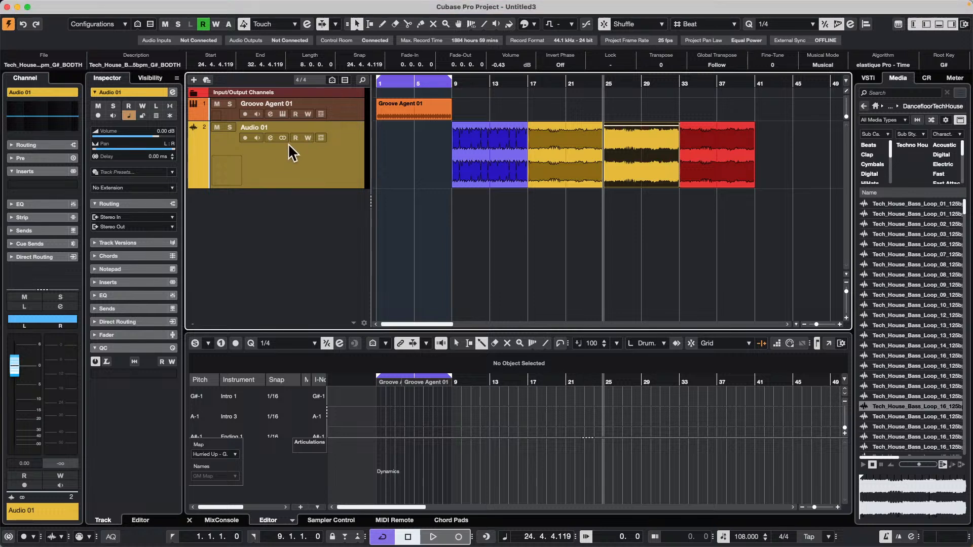
Add a tempo track and insert a 110 BPM step tempo point shortly after bar 5.
right_click(255, 202)
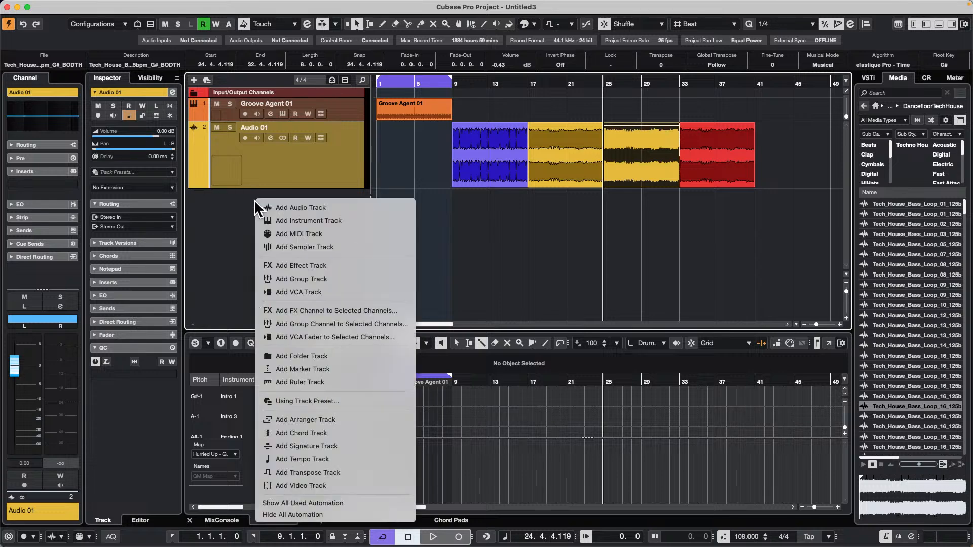
click(335, 455)
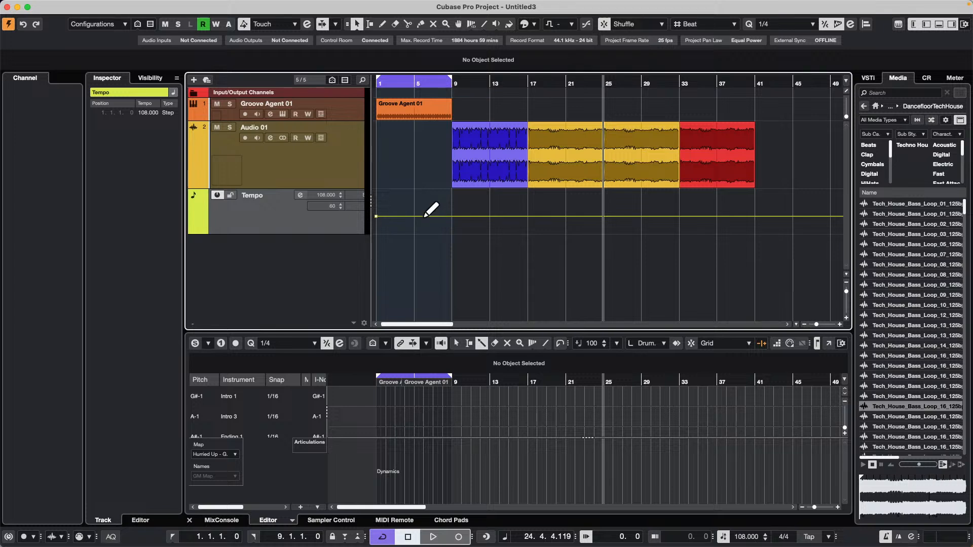
click(419, 217)
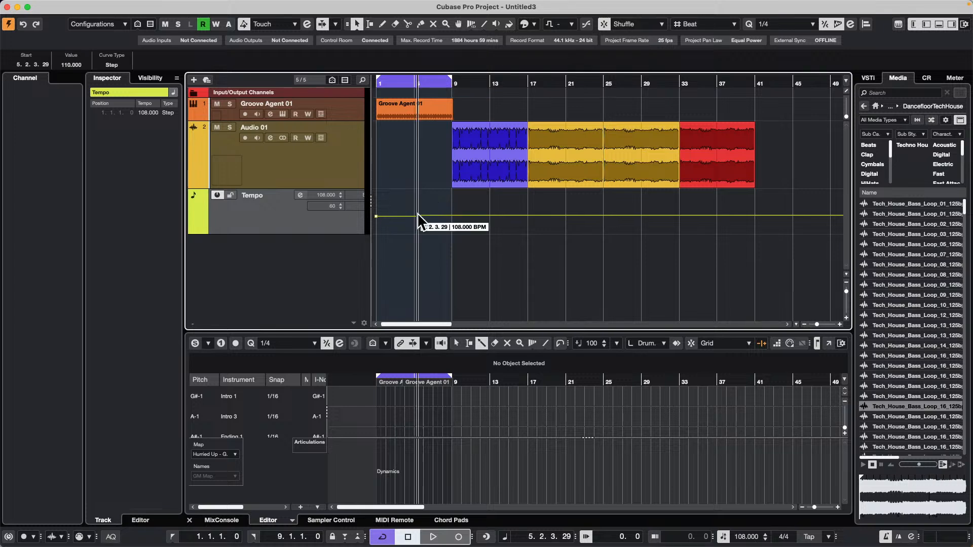
Raise the tempo point after bar 5 to 140 BPM, try the Ramp curve type, and return it to Step.
mouse_move(419, 218)
mouse_down()
mouse_move(418, 203)
mouse_move(412, 211)
mouse_up()
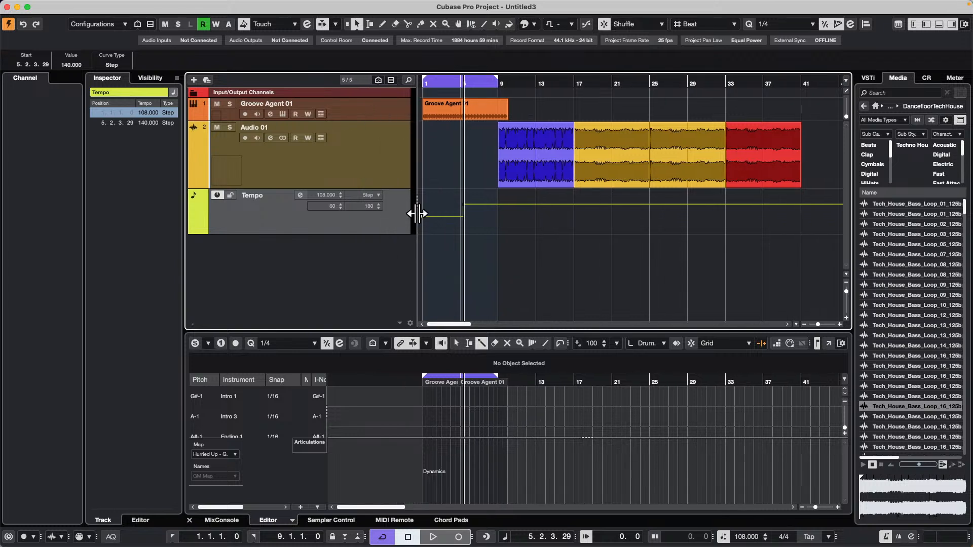
click(373, 195)
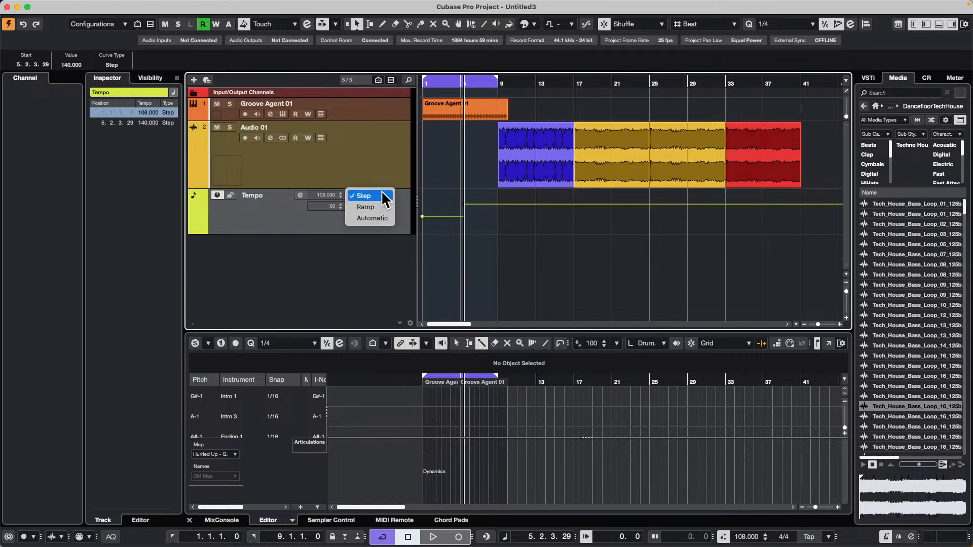
click(376, 208)
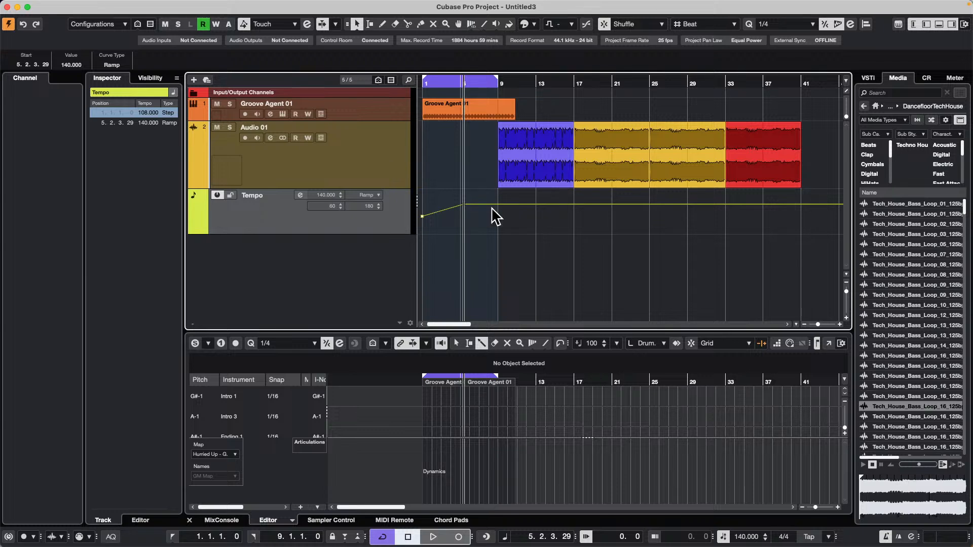
click(377, 195)
click(381, 187)
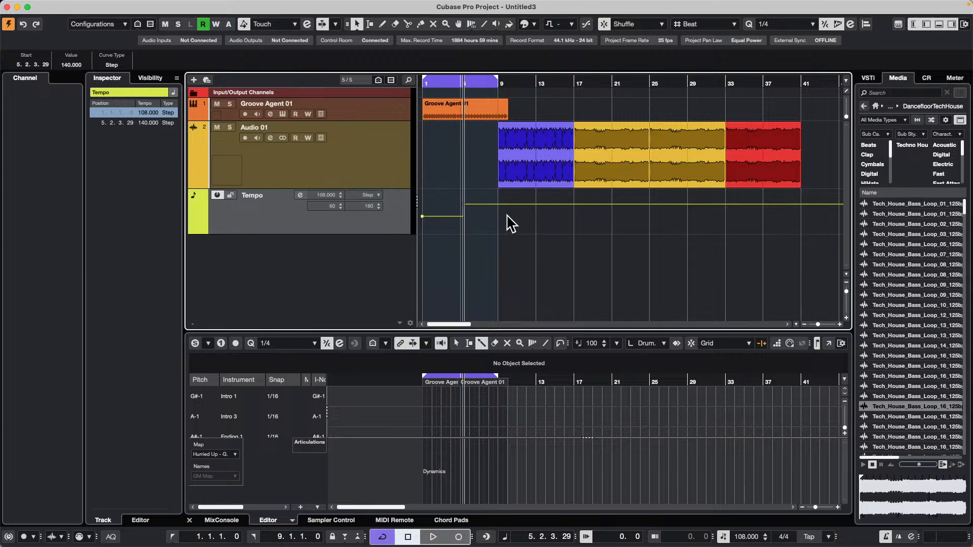
Move the 140 BPM tempo point slightly earlier so it sits closer to the start of bar 5.
right_click(583, 219)
click(609, 223)
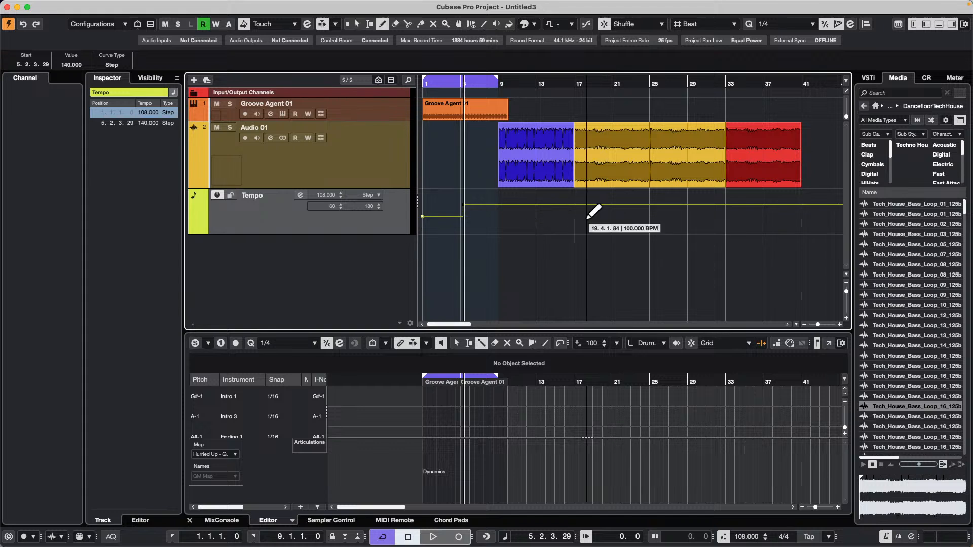
right_click(427, 221)
click(428, 224)
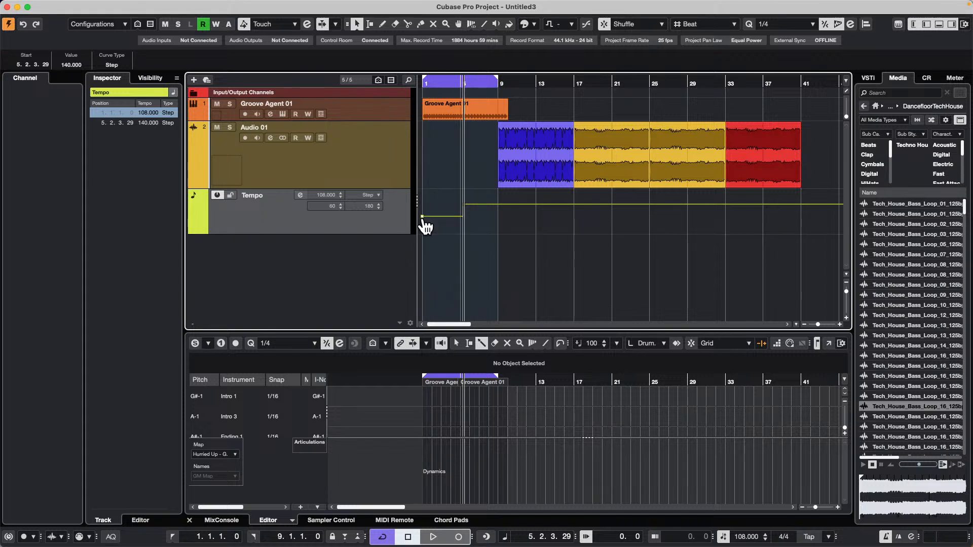
click(425, 220)
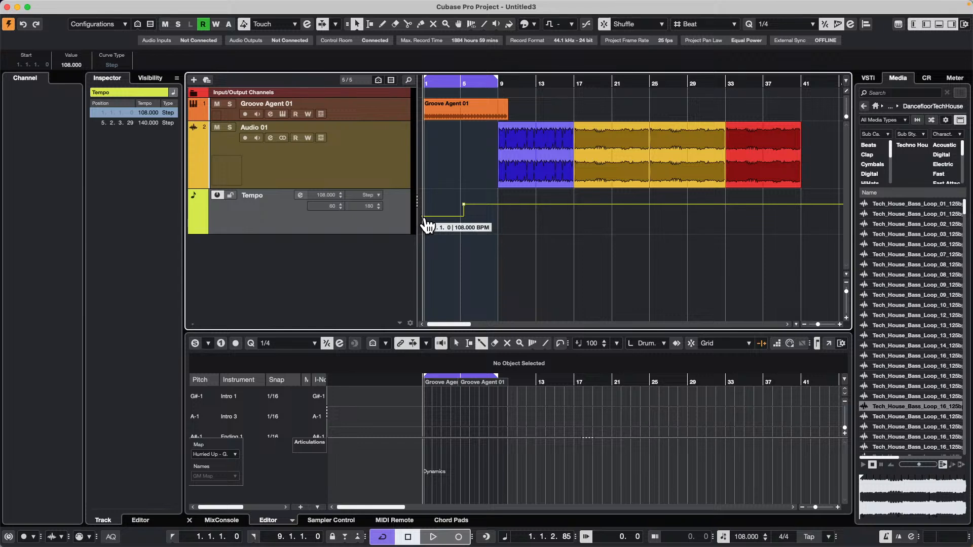
drag(464, 206, 461, 206)
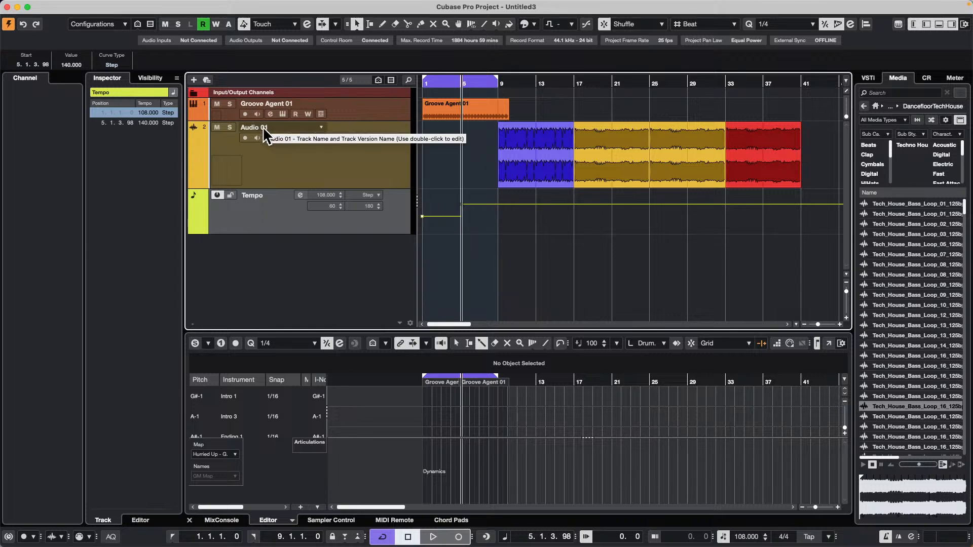
Insert a step tempo point at 115 BPM just before bar 13 on the tempo track.
right_click(501, 217)
click(528, 213)
click(536, 214)
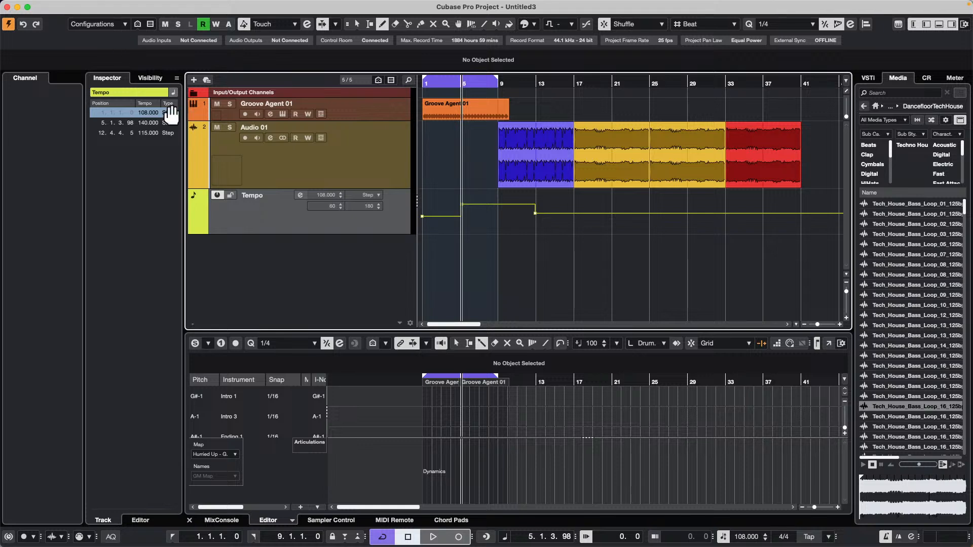
right_click(508, 232)
click(508, 233)
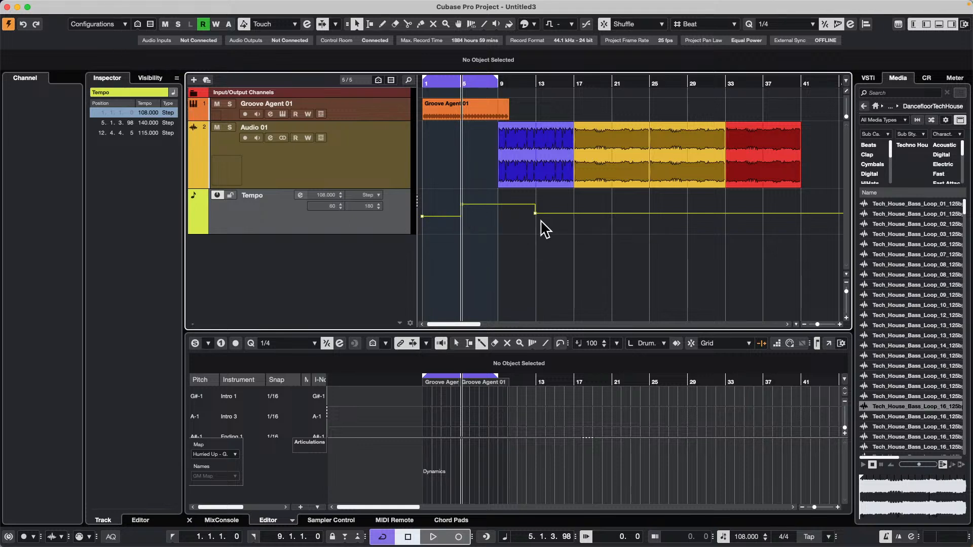
Set the tempo point just before bar 13 to 120 BPM.
click(536, 213)
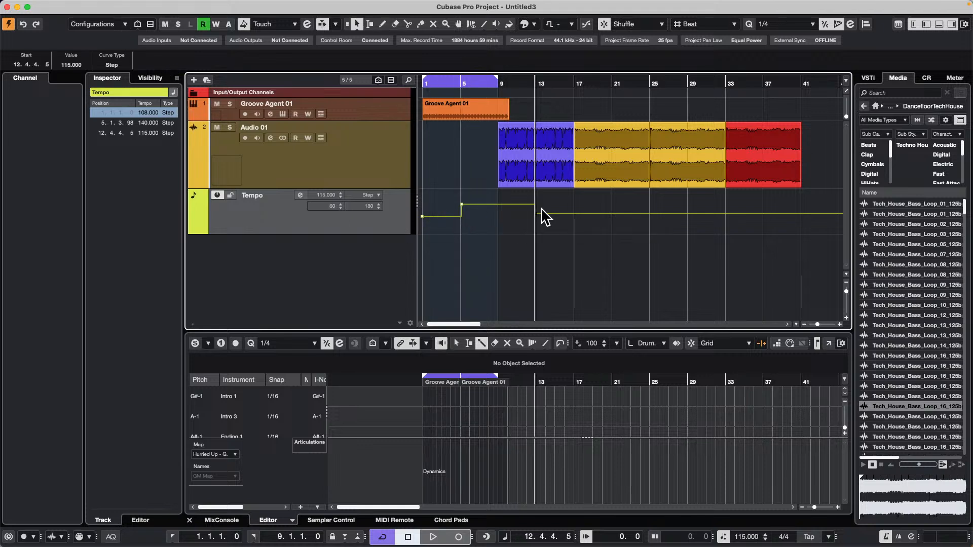
click(71, 65)
text(120)
key(Return)
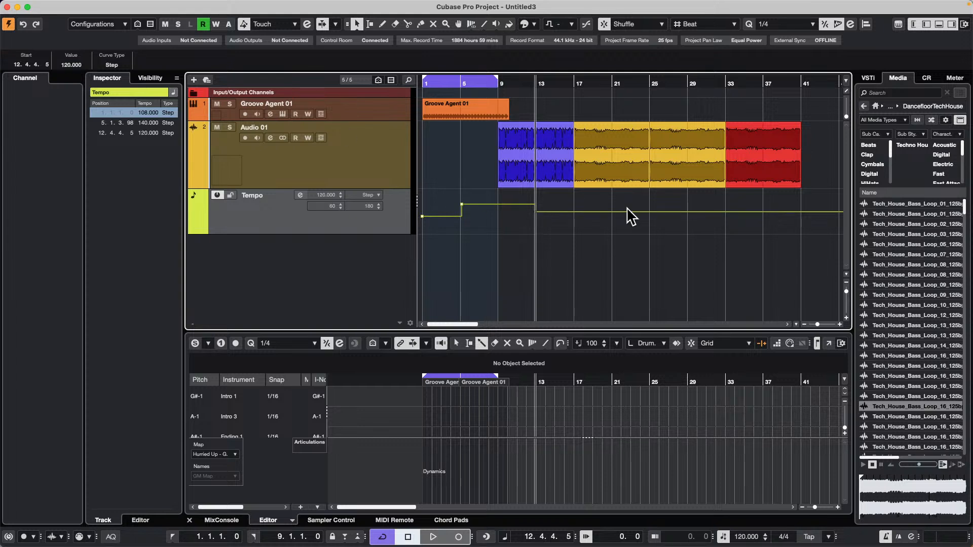
click(556, 238)
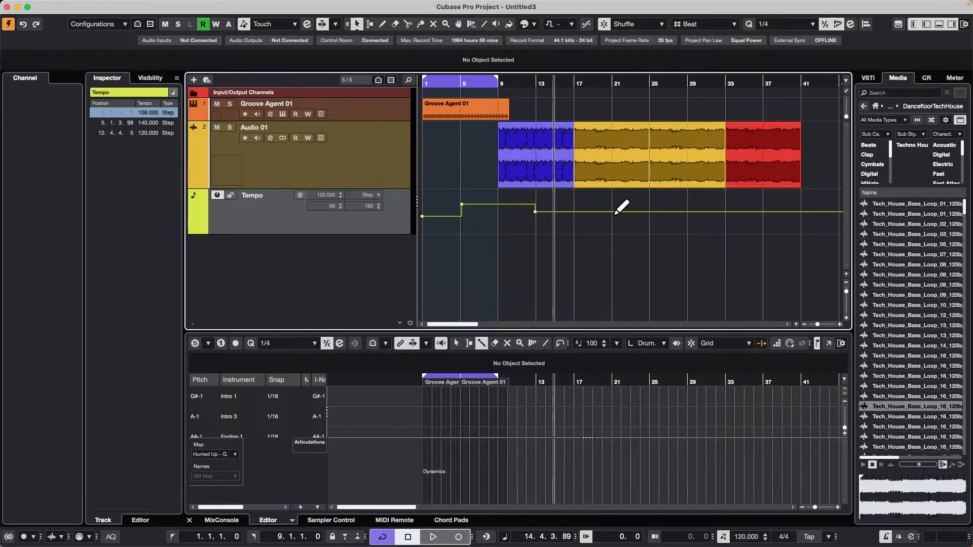
Insert a tempo point at bar 21, change its curve type to Ramp, and lower its value to 96 BPM.
click(613, 212)
click(375, 195)
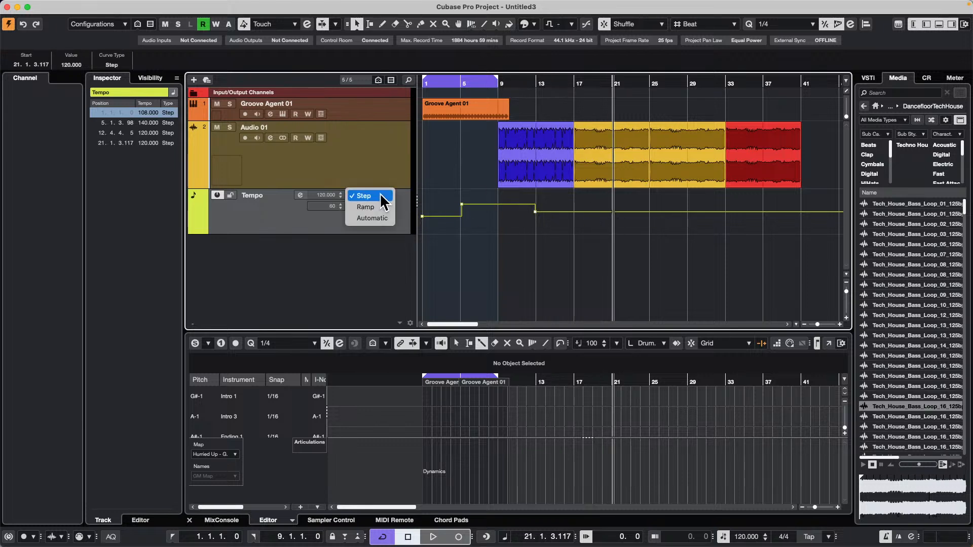
click(381, 212)
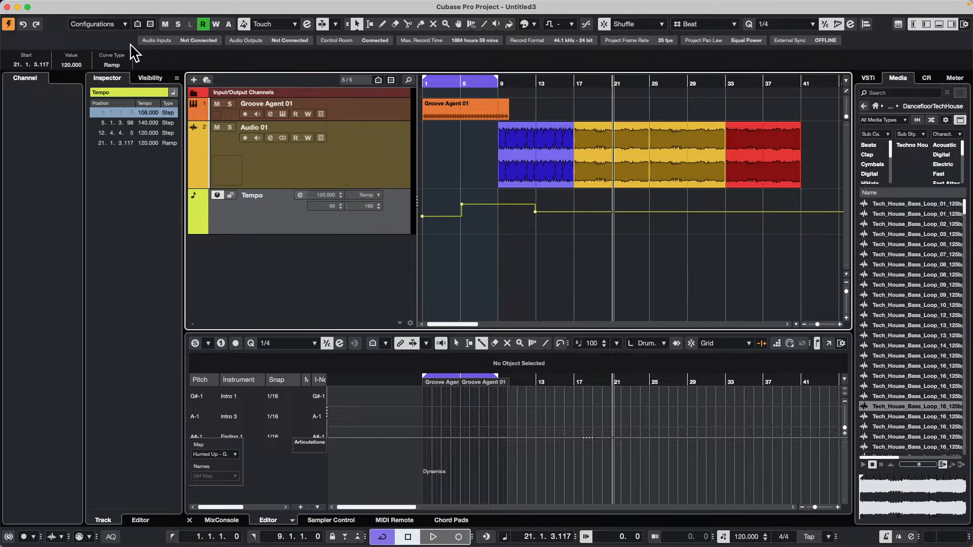
scroll(81, 65, down, 6)
scroll(81, 65, down, 18)
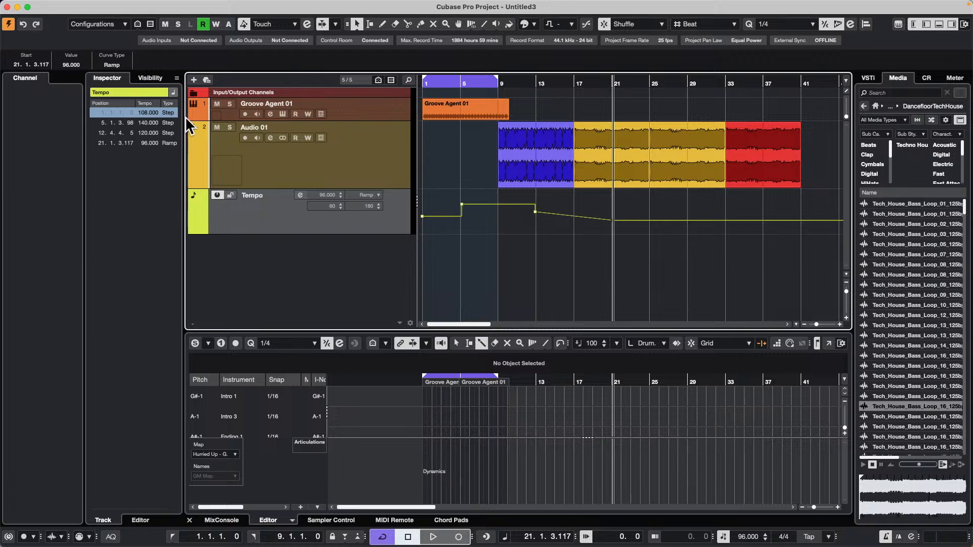
click(584, 233)
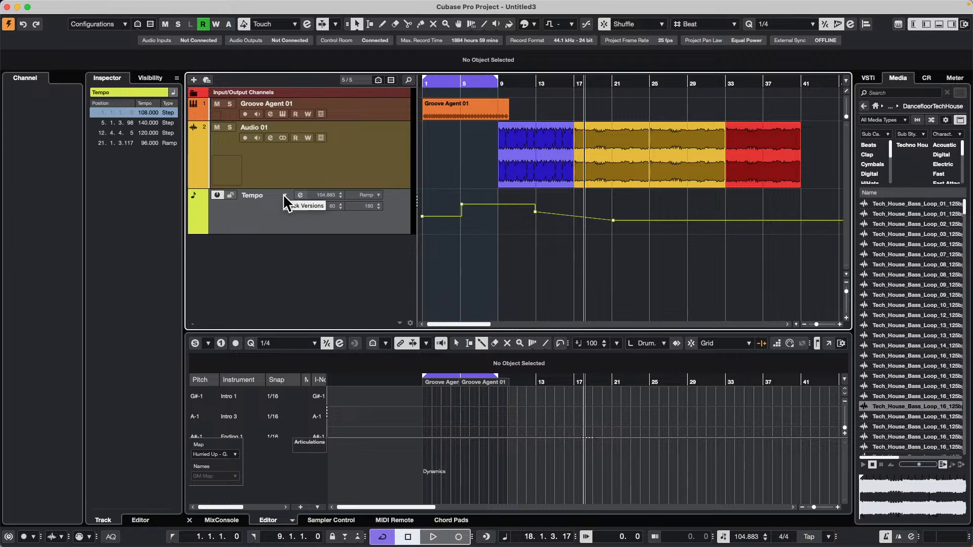
click(285, 195)
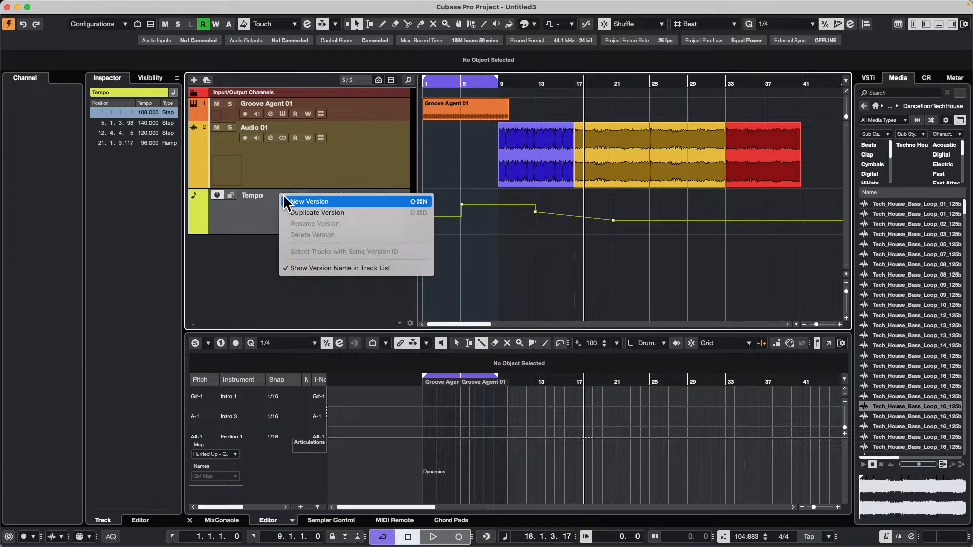
click(324, 213)
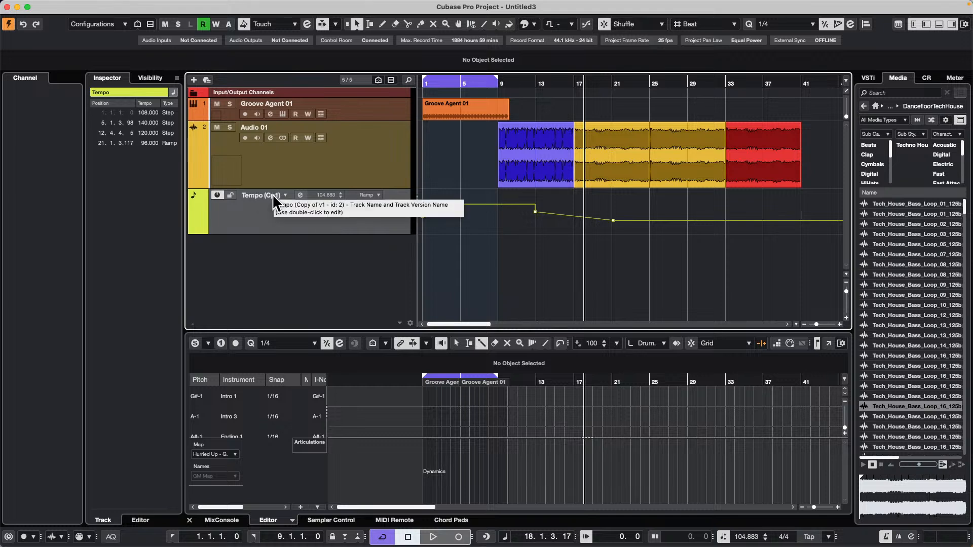
key(super+z)
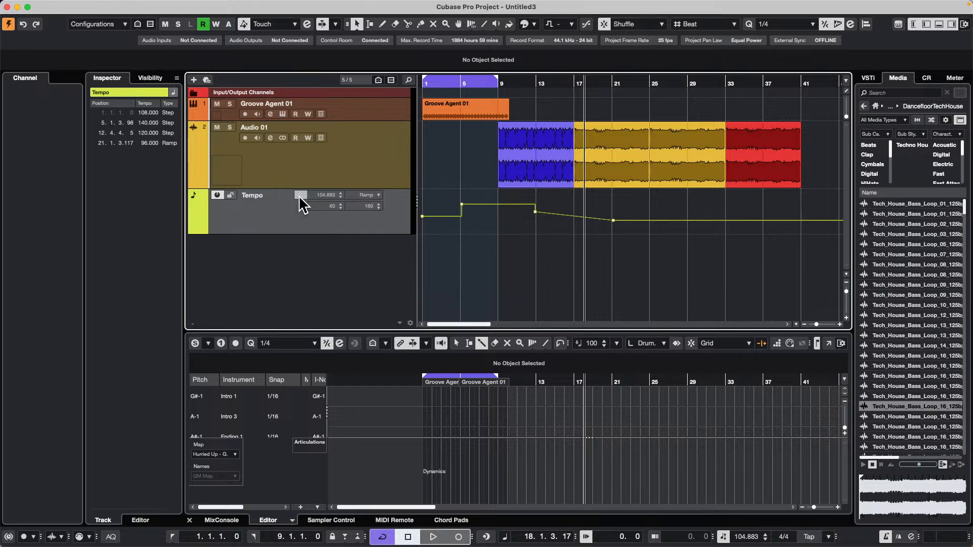
click(300, 195)
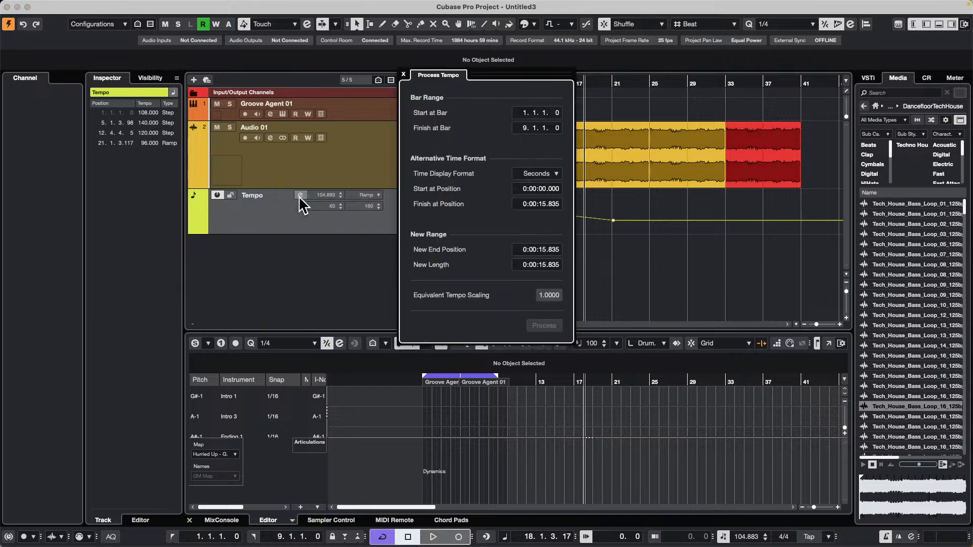
click(404, 74)
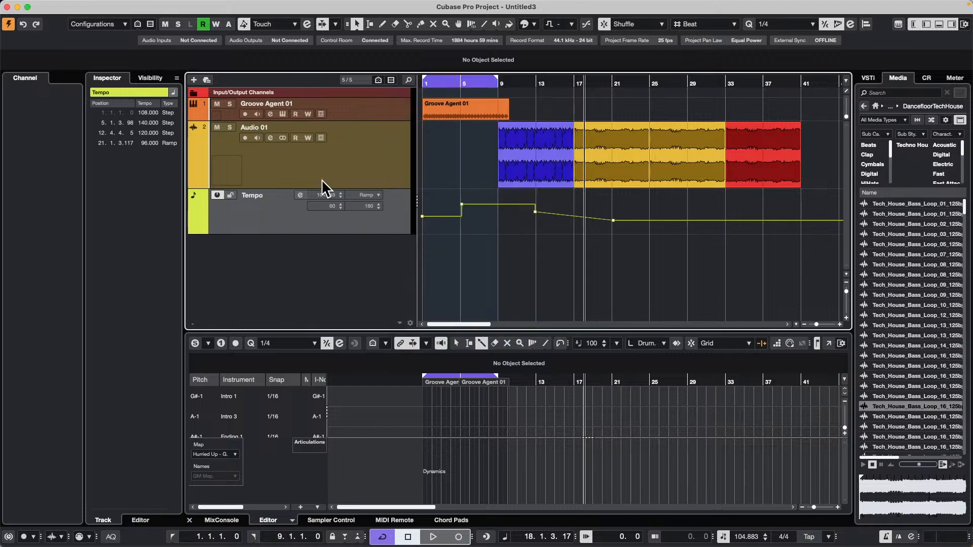
Create a new version of the tempo track and keep Ramp as the curve type for new points.
click(283, 195)
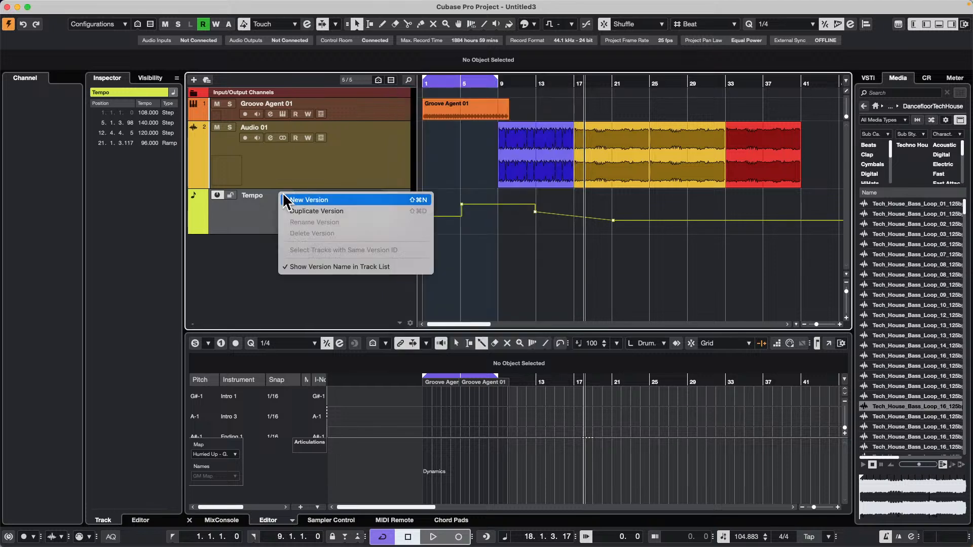
click(310, 199)
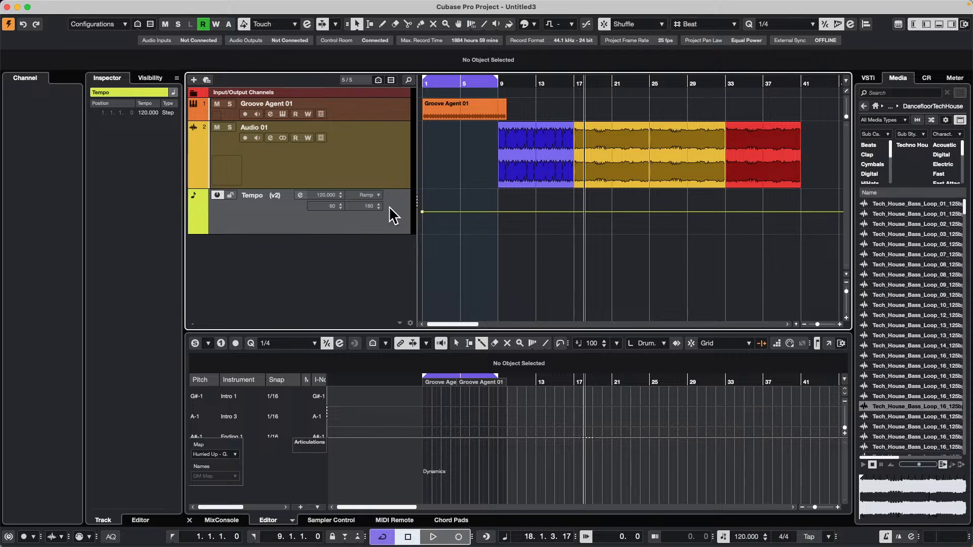
click(374, 196)
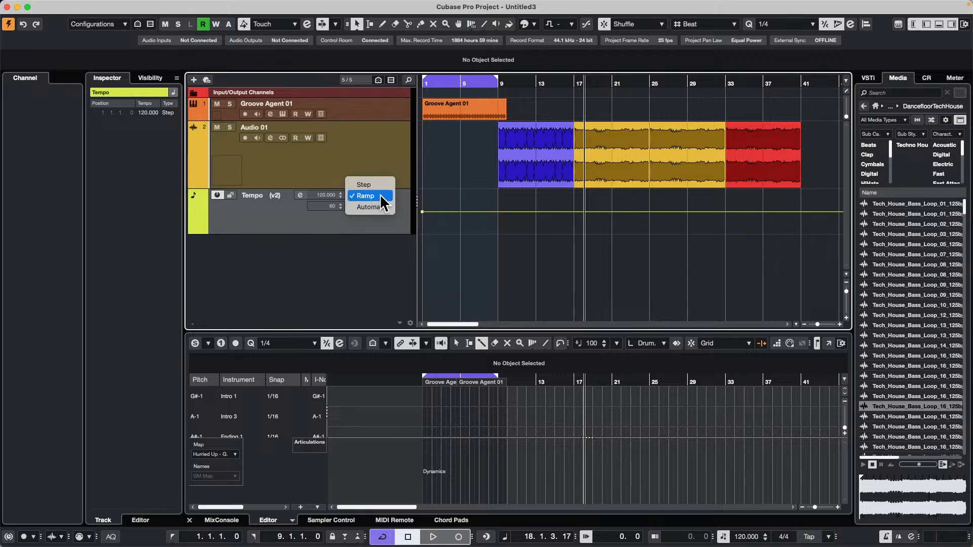
click(382, 197)
Draw ramp tempo points of 150 BPM at bar 9, 110 BPM at bar 13, 130 BPM near bar 19, and a freehand curve to about bar 42.
right_click(504, 210)
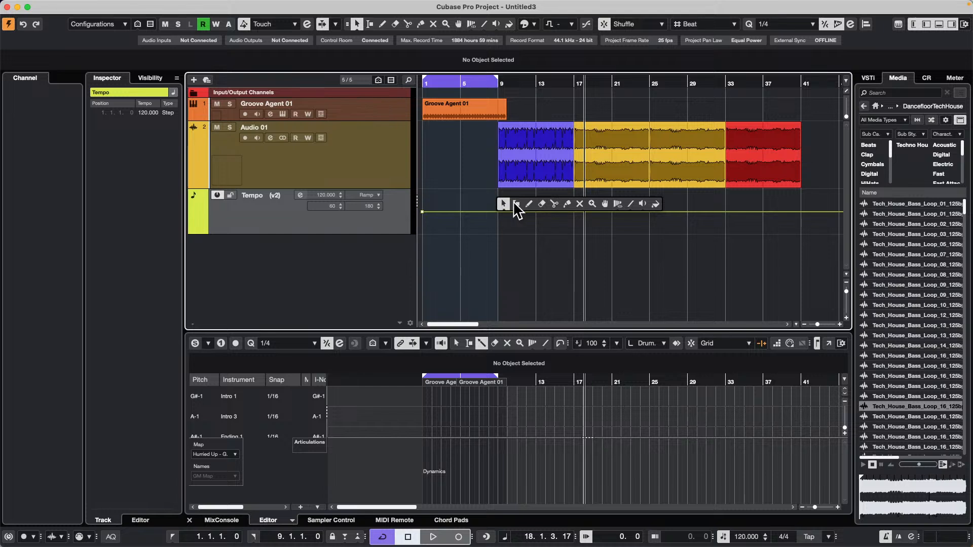
click(529, 203)
click(499, 201)
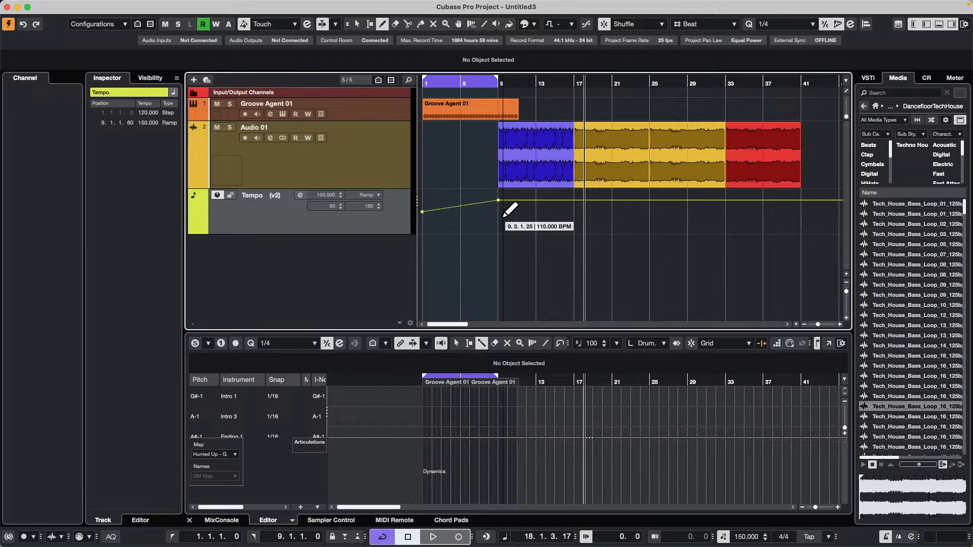
click(537, 216)
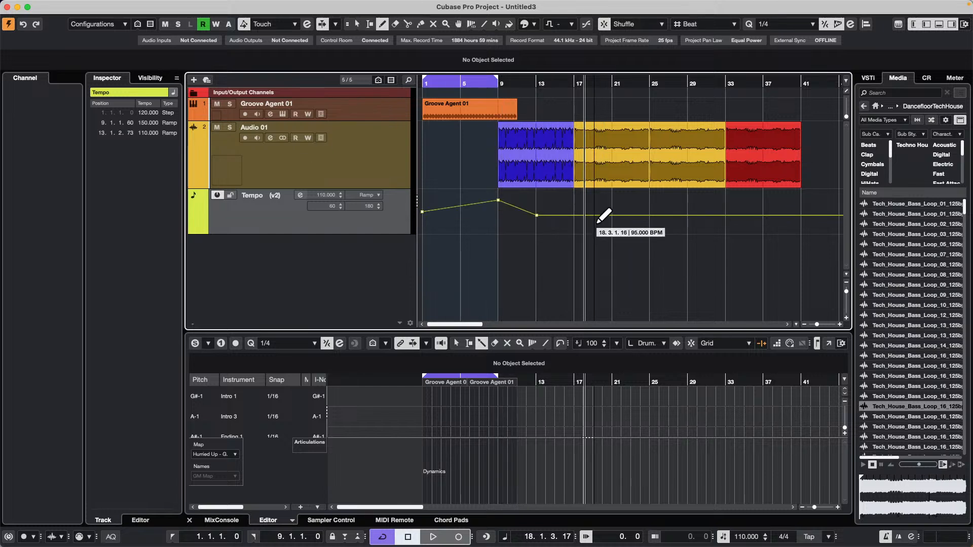
click(598, 208)
mouse_move(663, 231)
mouse_down()
mouse_move(743, 218)
mouse_move(813, 223)
mouse_up()
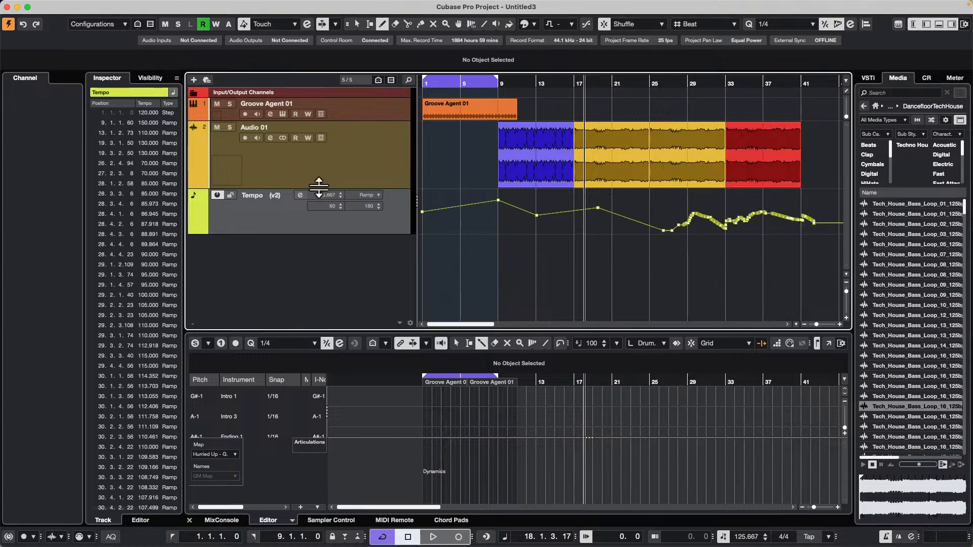
Create a third tempo track version with a 140 BPM ramp point just before bar 13 and a zigzag tempo curve from bar 18 to 42.
click(276, 195)
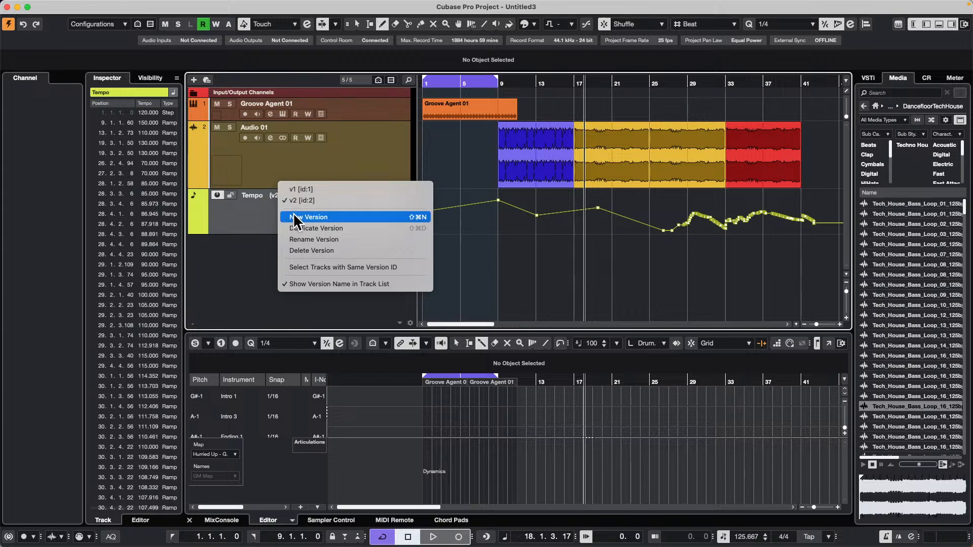
click(294, 217)
click(535, 204)
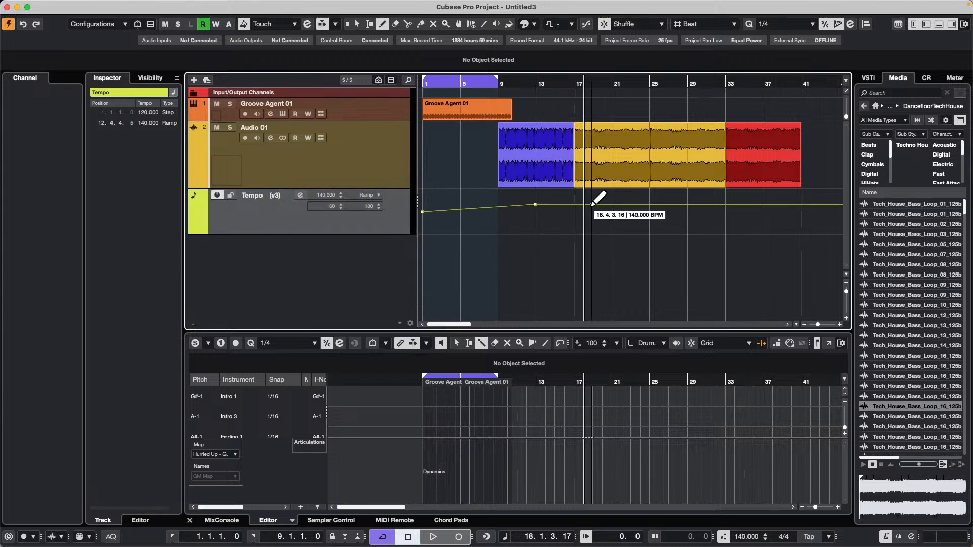
mouse_move(592, 205)
mouse_down()
mouse_move(752, 218)
mouse_move(789, 202)
mouse_move(817, 218)
mouse_up()
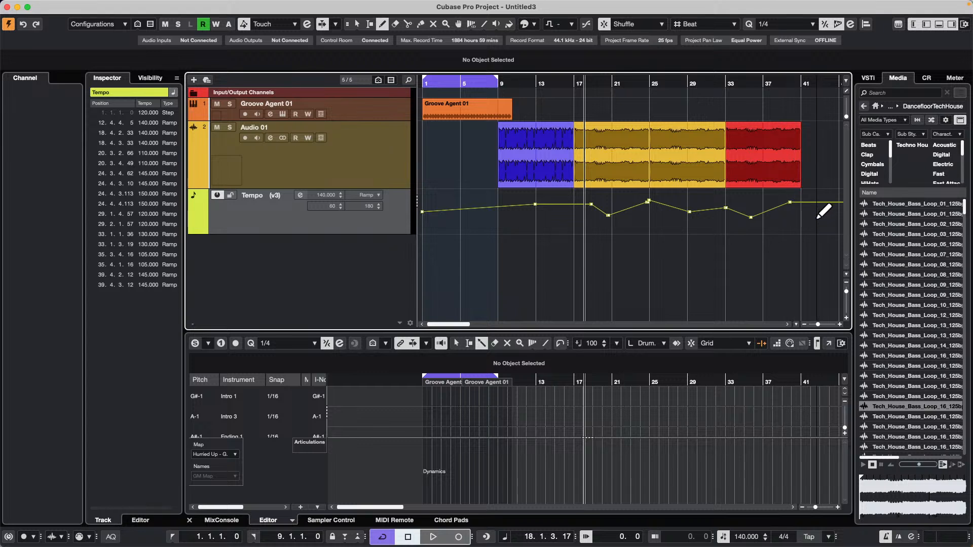
Switch the tempo track back and forth between versions v1, v2 and v3 to compare their tempo curves, ending on v1.
click(283, 193)
click(314, 171)
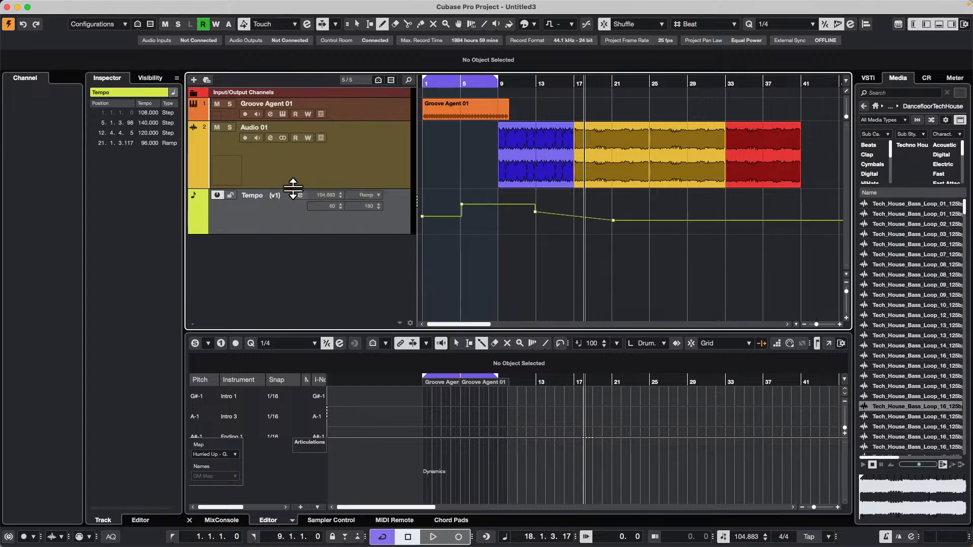
click(285, 194)
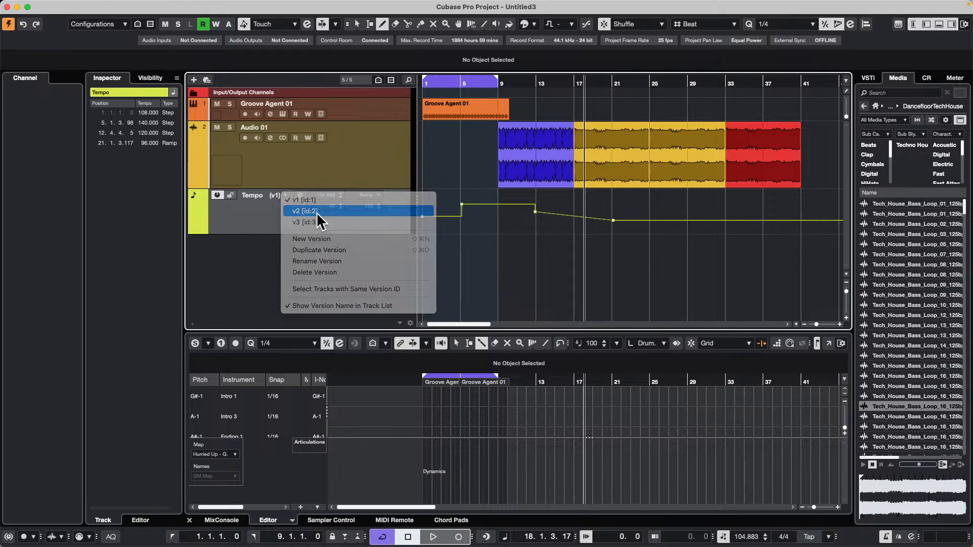
click(316, 213)
click(284, 193)
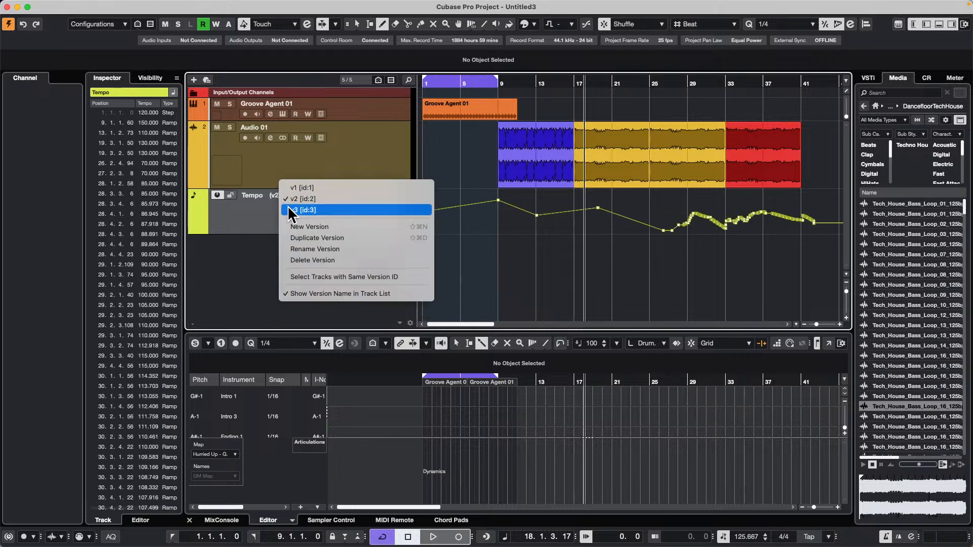
click(289, 209)
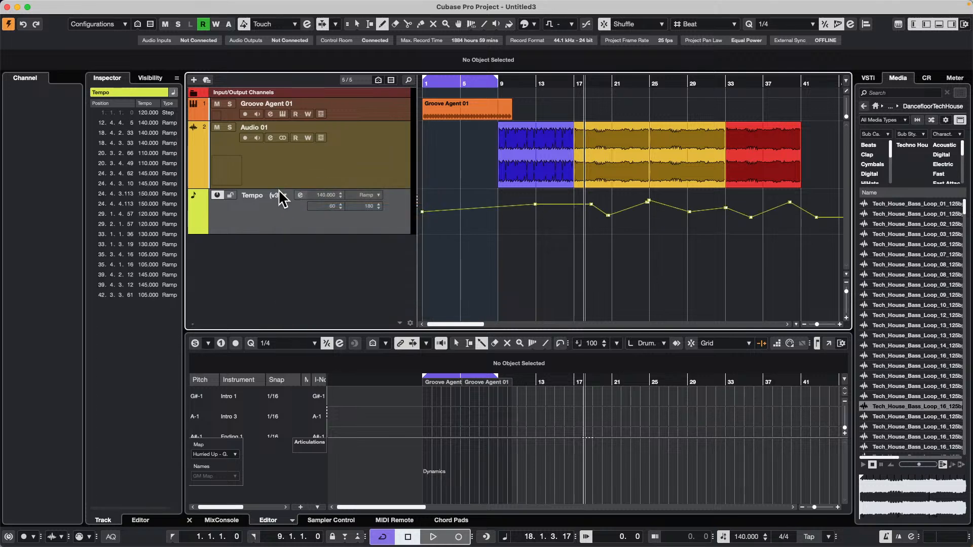
click(284, 196)
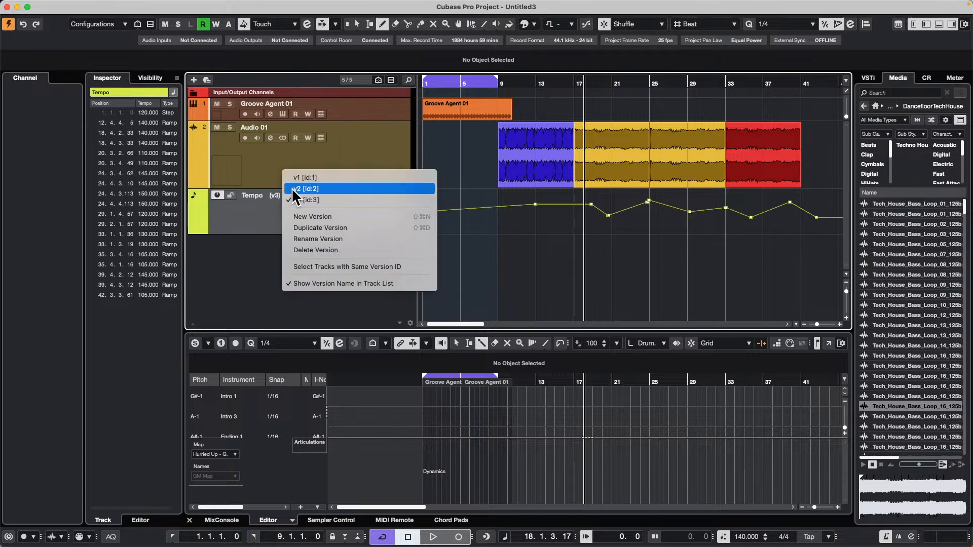
click(293, 189)
click(288, 196)
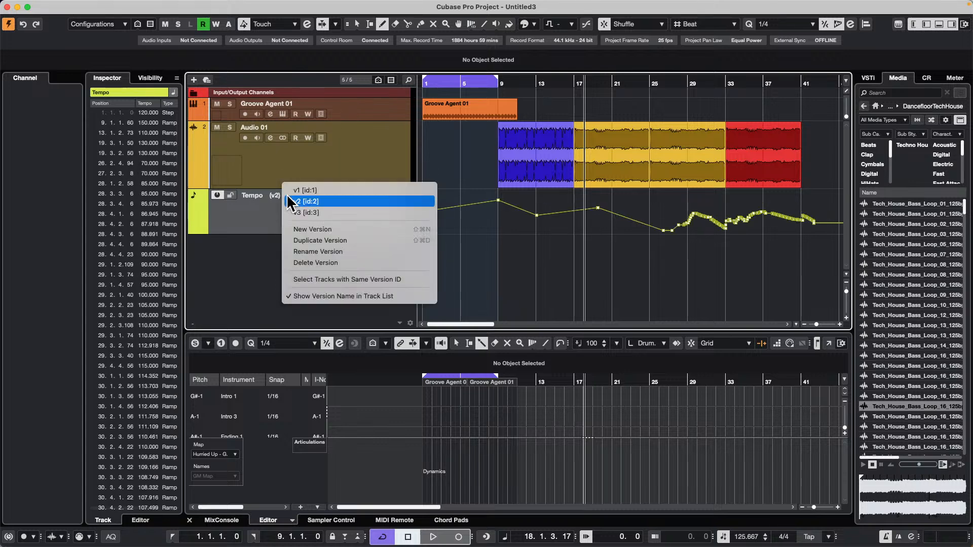
click(295, 189)
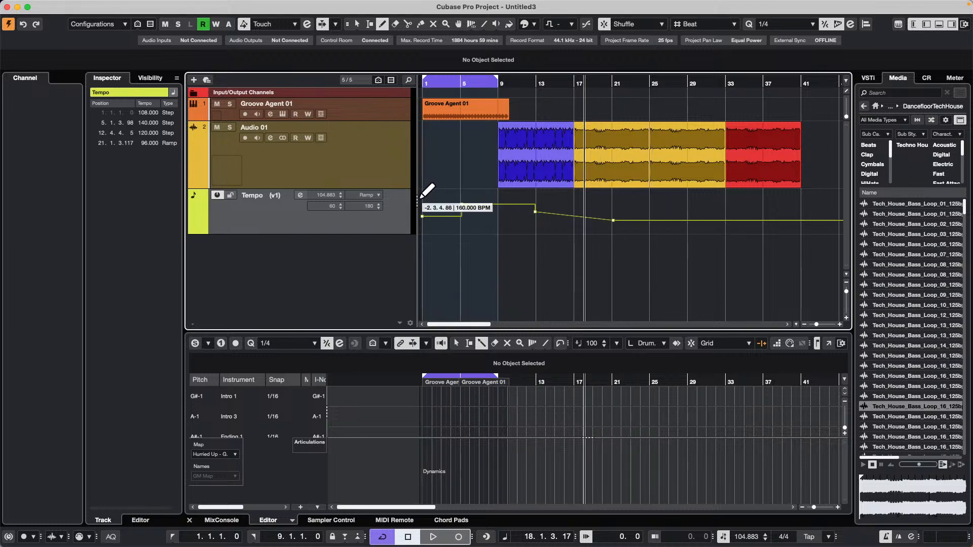
Narrow the track list slightly and switch the tempo track to version v2, then to v3.
drag(418, 199, 398, 202)
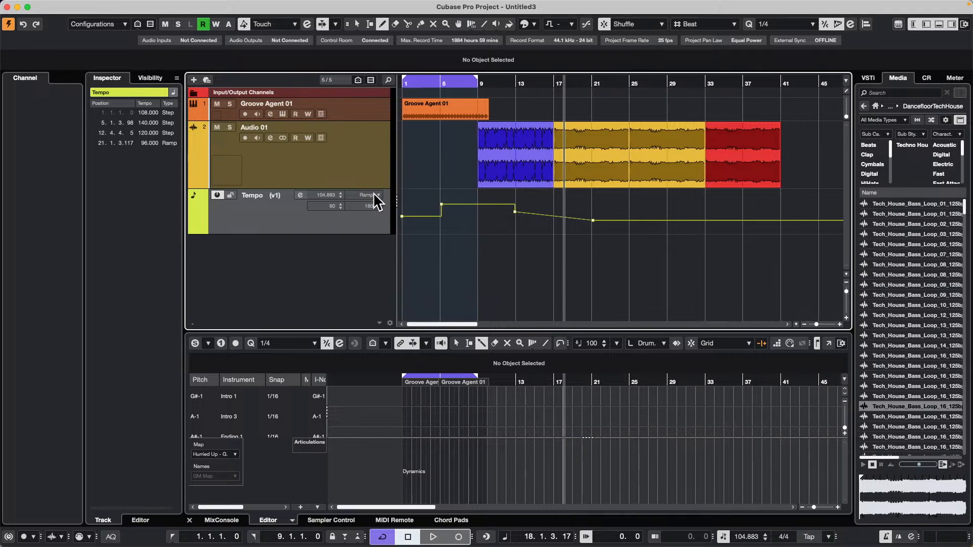
click(280, 211)
click(285, 194)
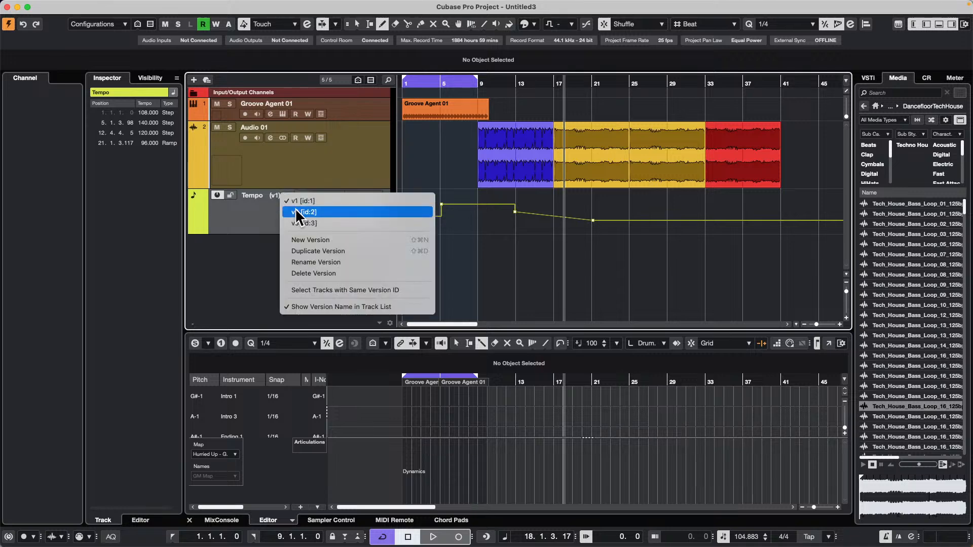
click(294, 209)
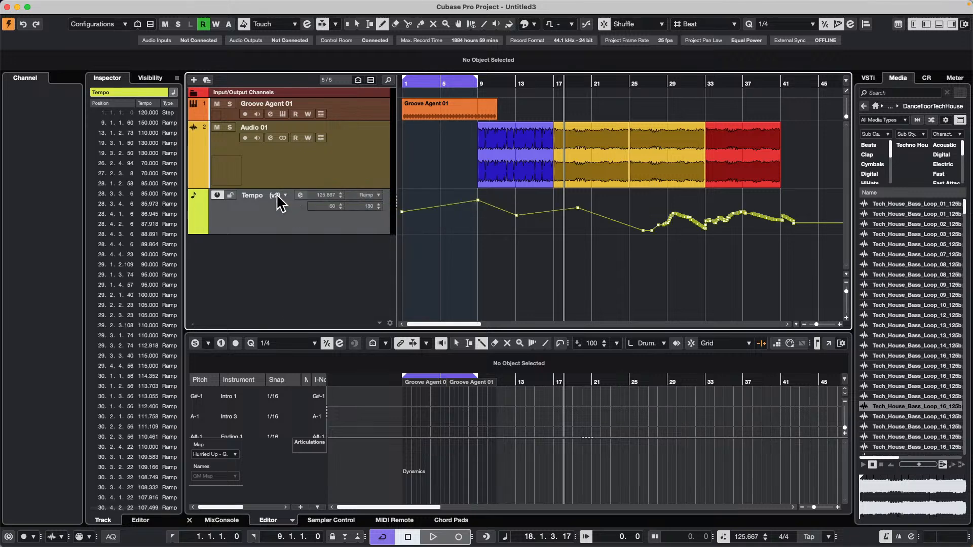
click(282, 196)
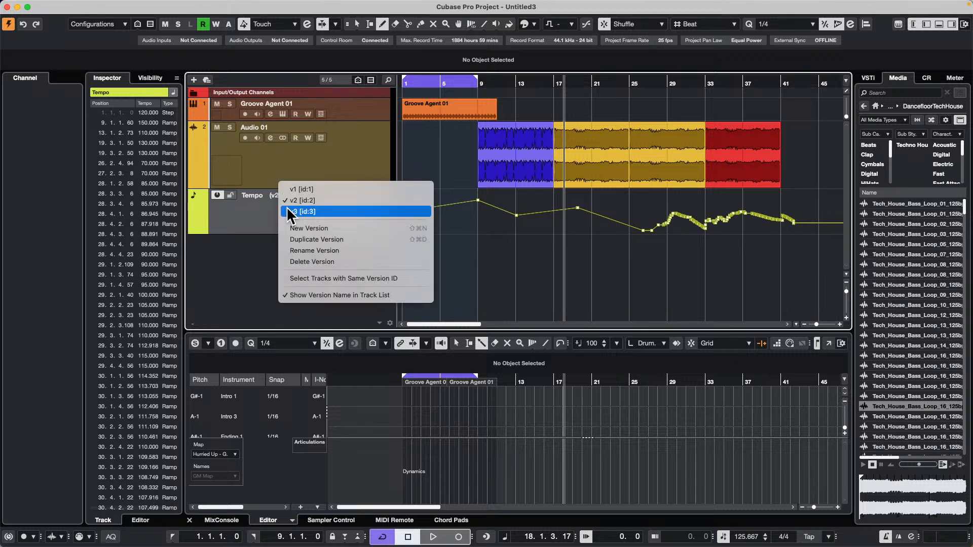
click(287, 207)
click(278, 198)
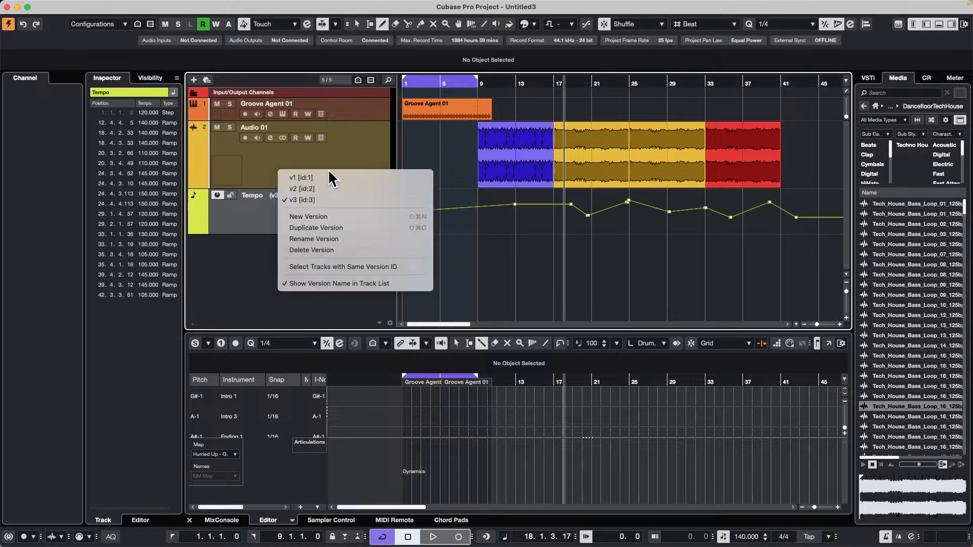
click(328, 217)
click(555, 247)
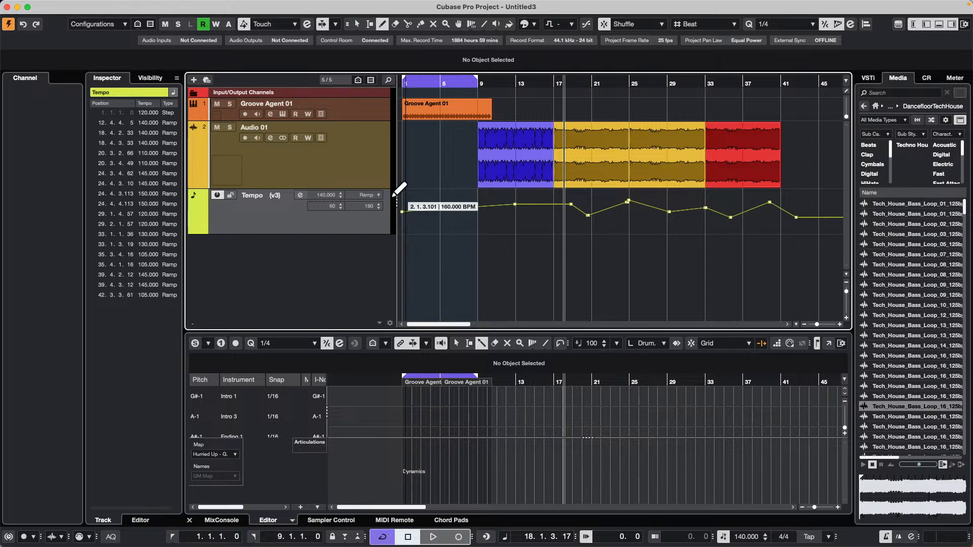
Add one instrument track using HALion Sonic, routed to Stereo Out, below the tempo track.
right_click(262, 237)
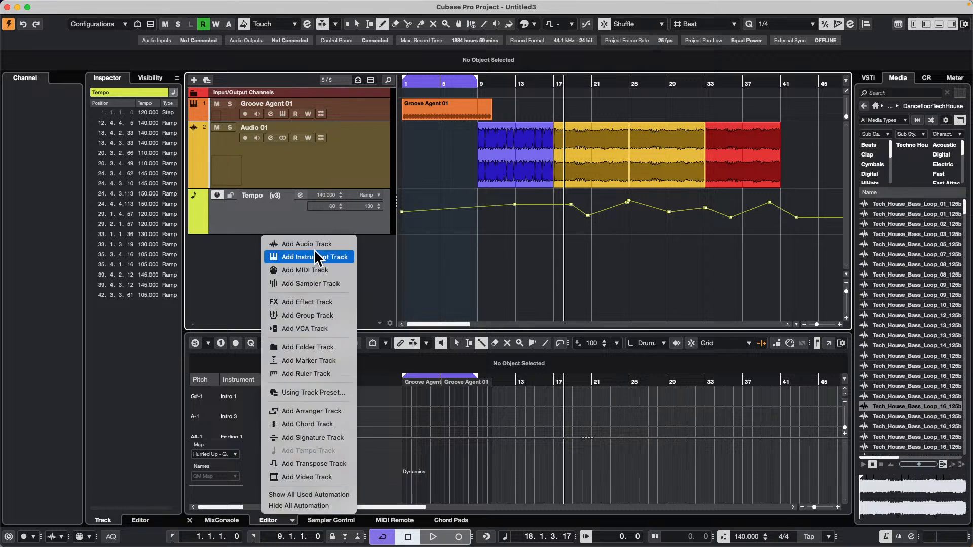
click(315, 256)
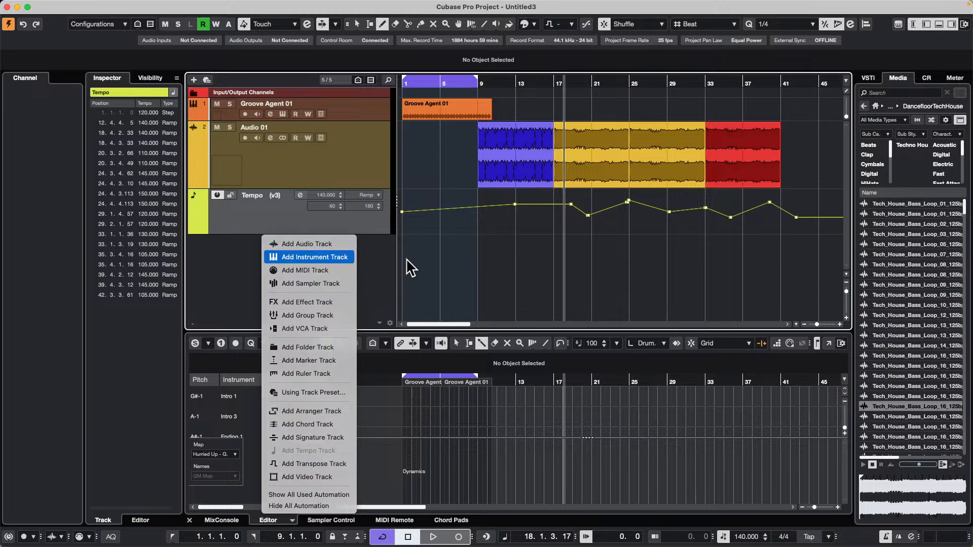
click(507, 174)
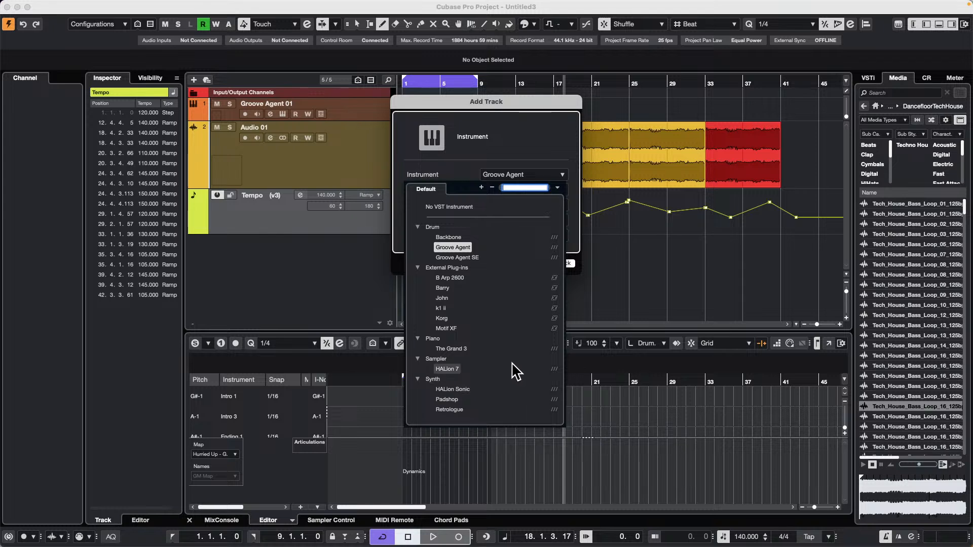
click(453, 389)
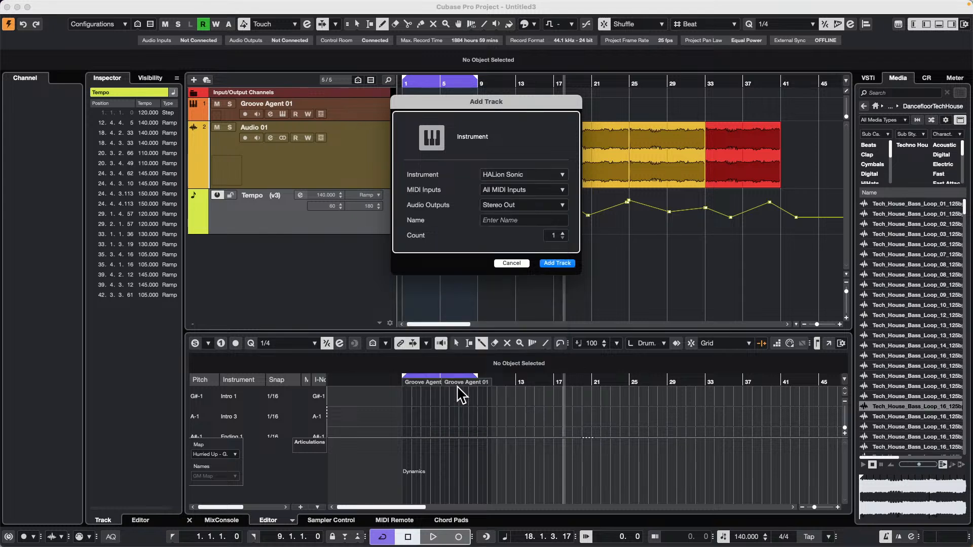
click(556, 263)
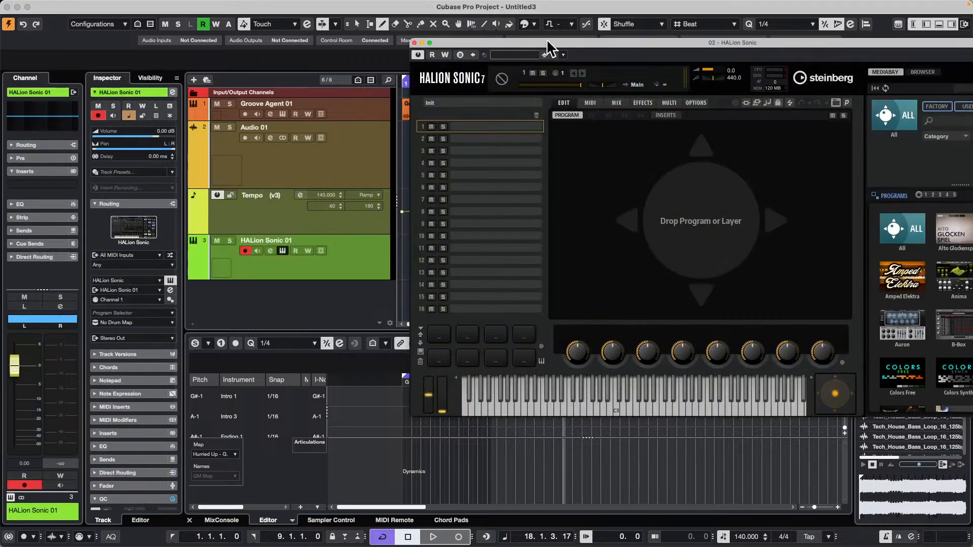
Load the X-Stream program Blurry Blitz into HALion Sonic's first slot, audition it, and replace it with the Aerials program.
drag(547, 39, 365, 30)
scroll(778, 300, down, 10)
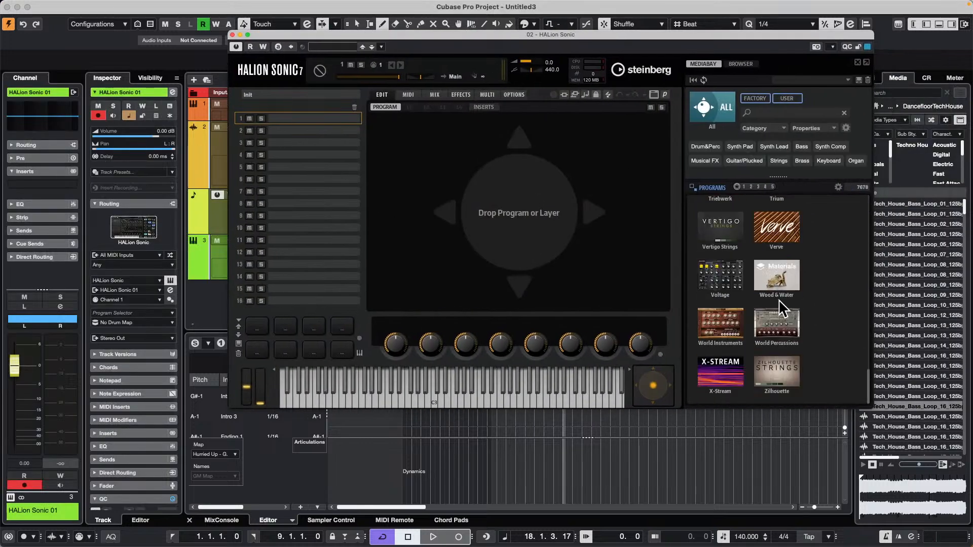
click(730, 373)
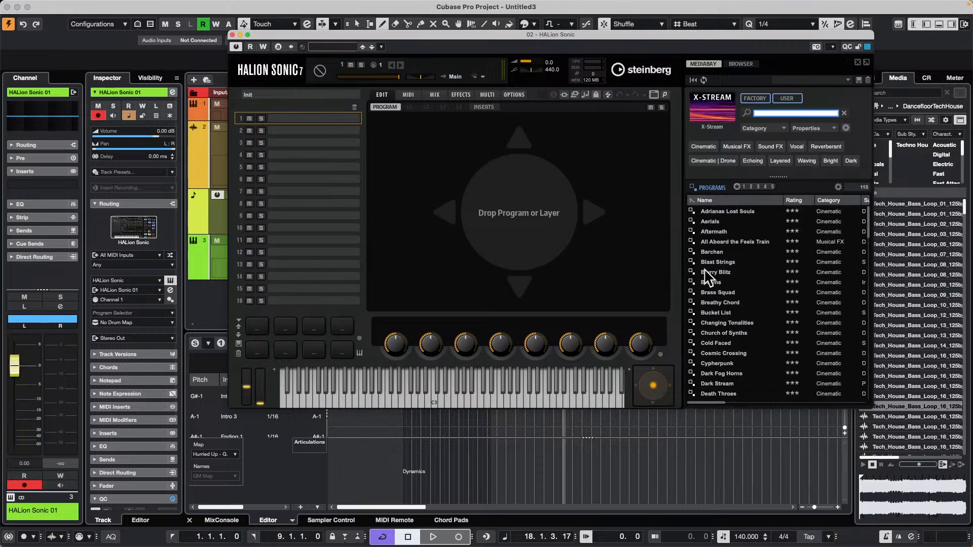
double_click(724, 272)
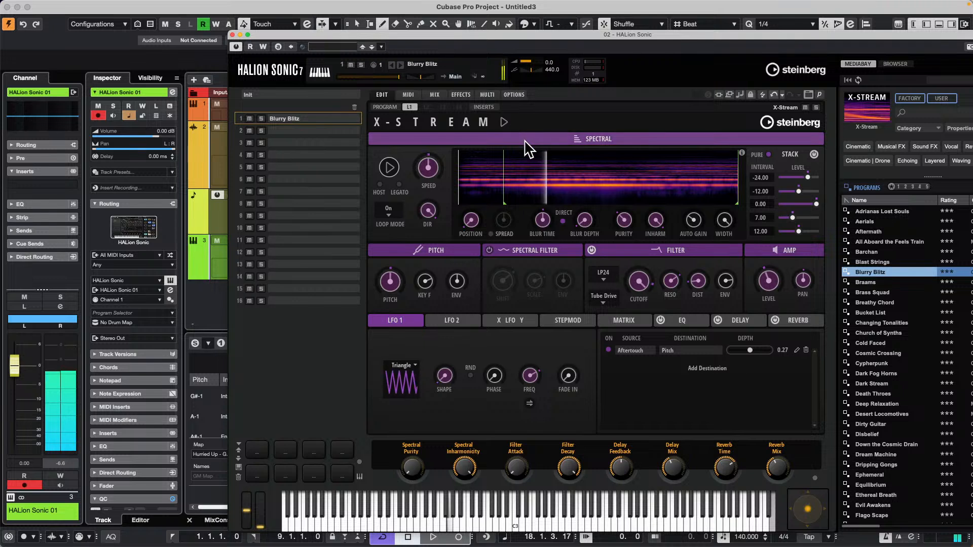
click(505, 122)
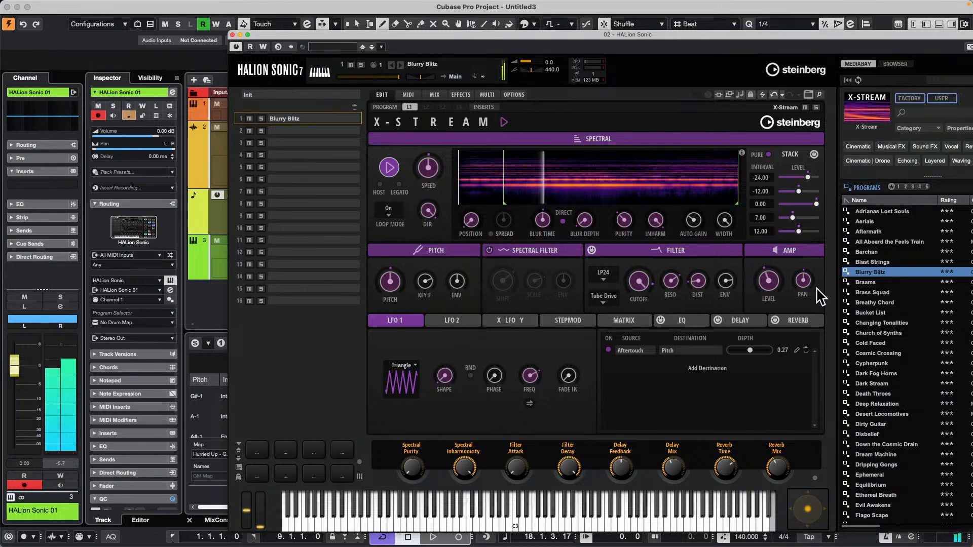
click(896, 223)
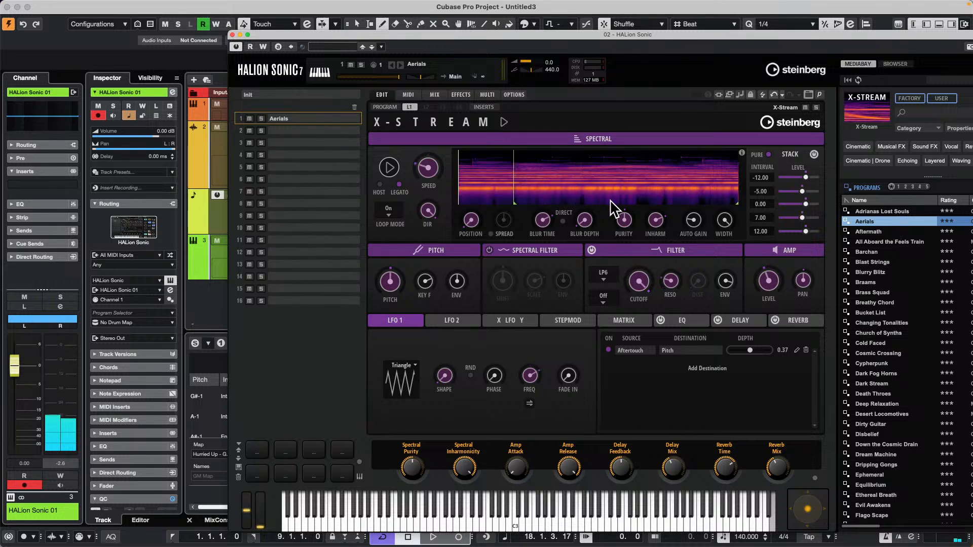
Load the Init X-Stream layer from the X-Stream library into Layer 2 of the Aerials program.
click(384, 107)
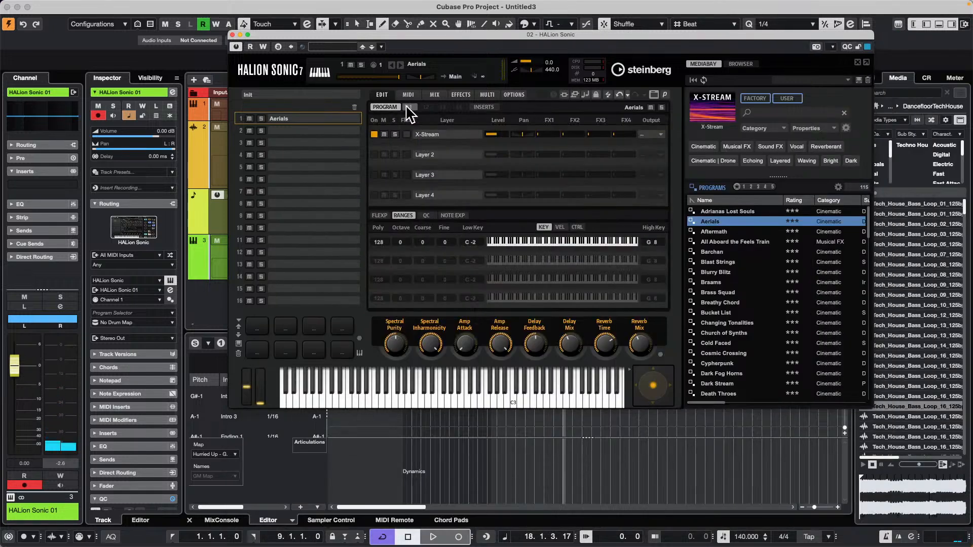
click(409, 107)
click(379, 108)
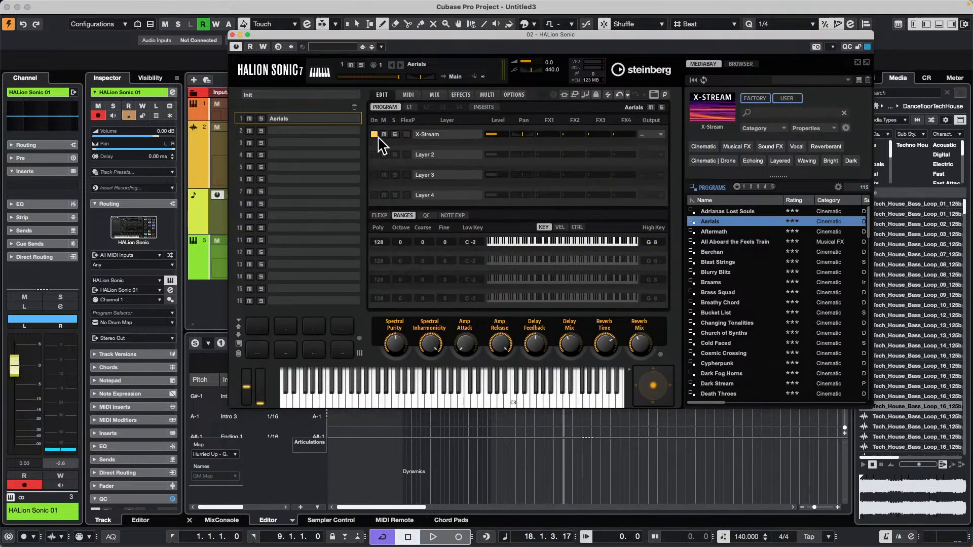
click(449, 154)
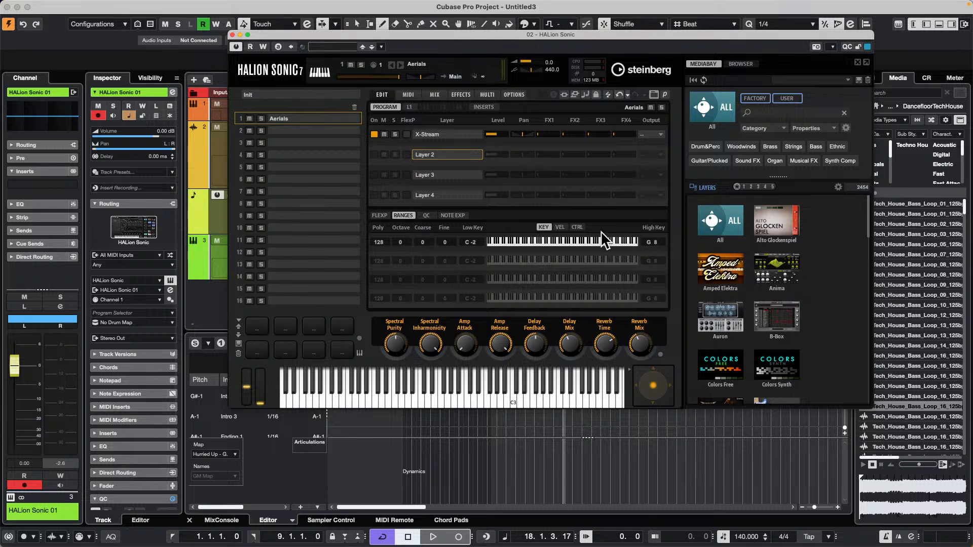
scroll(730, 281, down, 3)
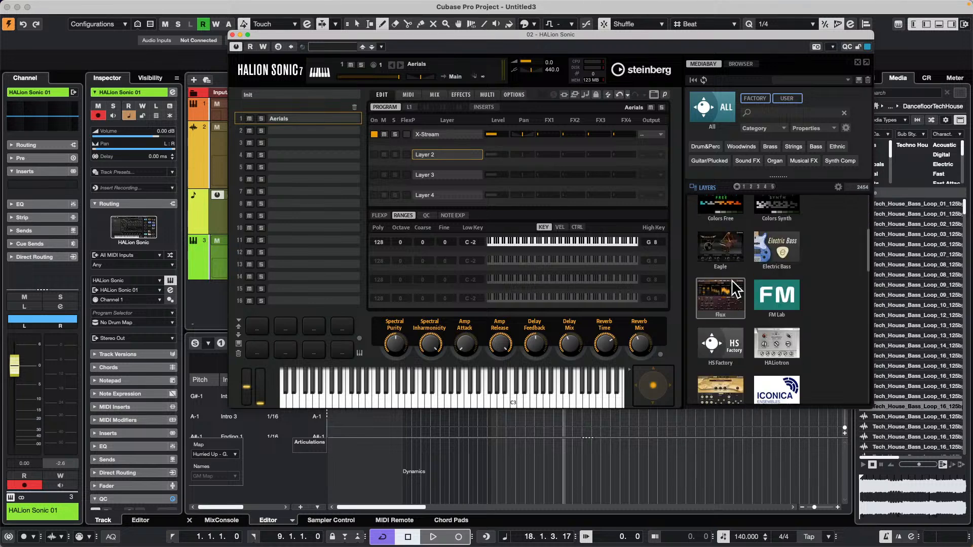
scroll(733, 289, down, 10)
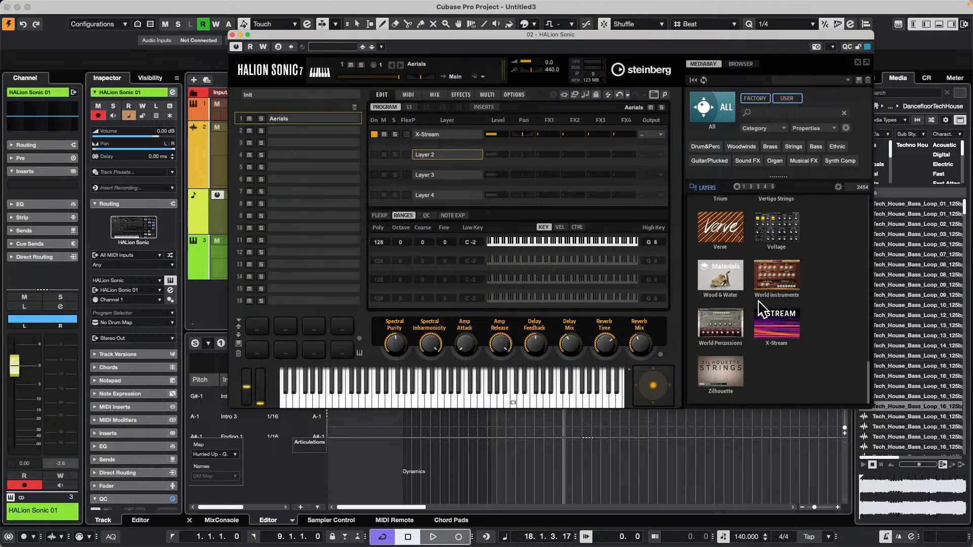
click(763, 315)
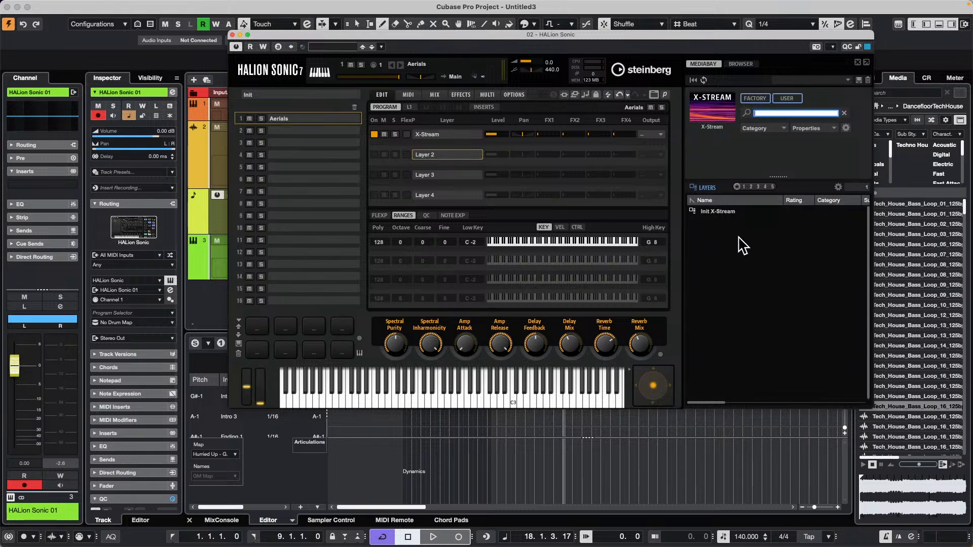
drag(732, 223, 424, 153)
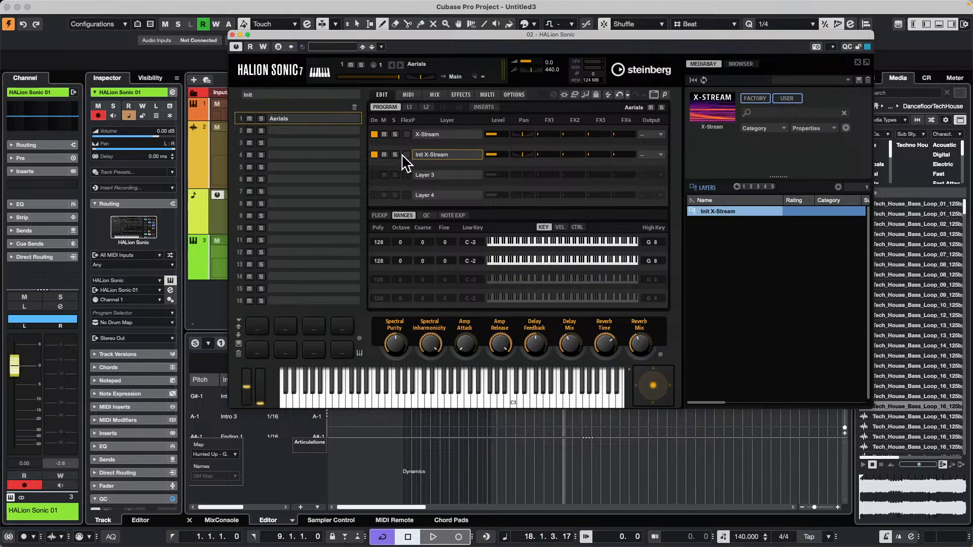
Examine the separate X-Stream edit pages of layers 1 and 2, and return to the program overview.
click(410, 107)
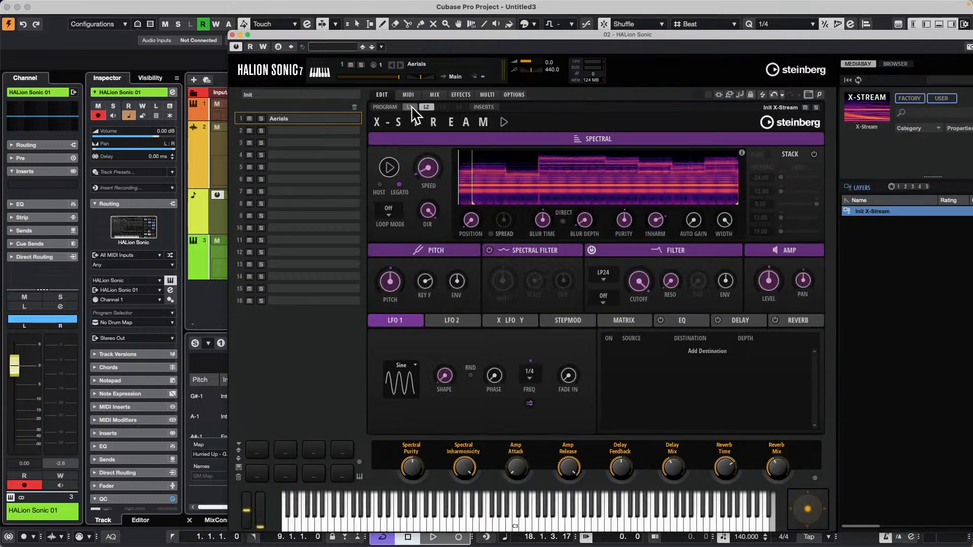
click(426, 107)
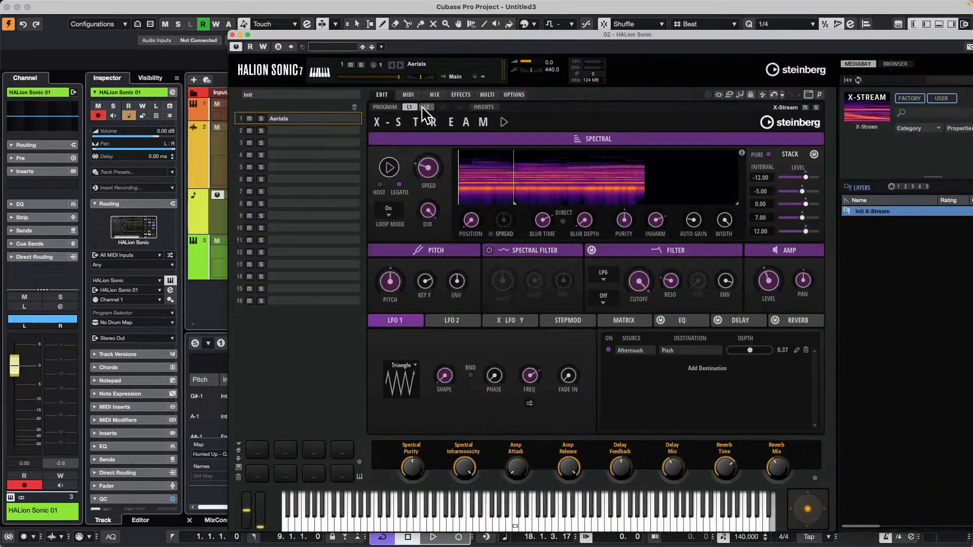
click(384, 107)
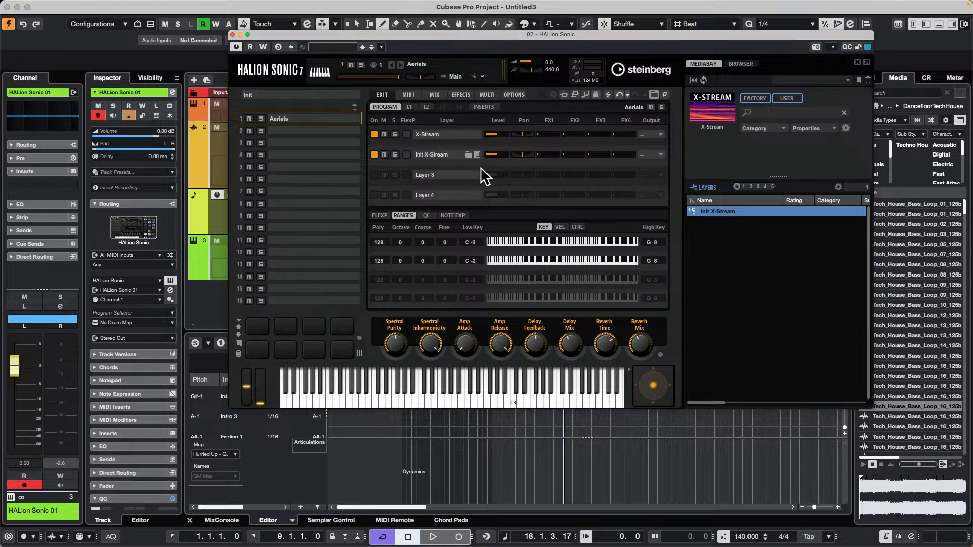
click(427, 107)
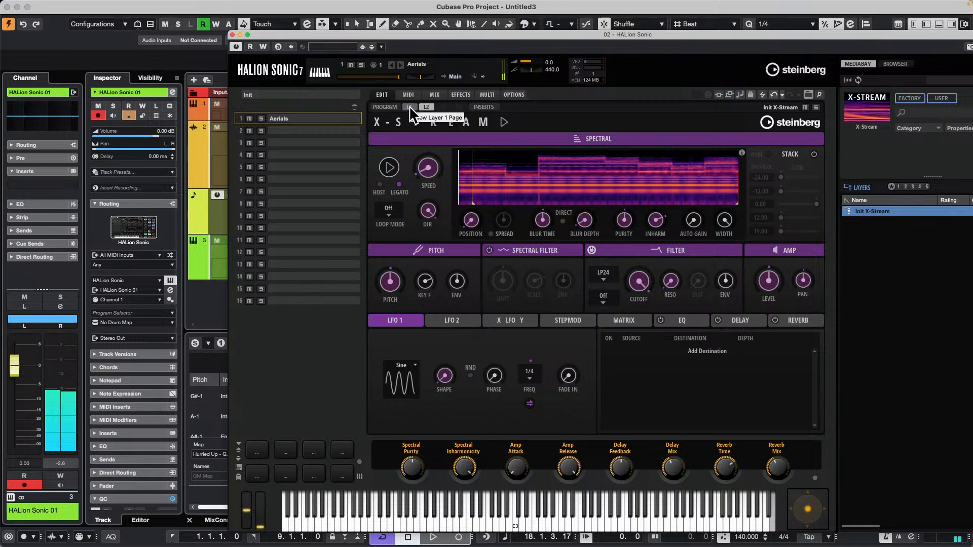
click(385, 107)
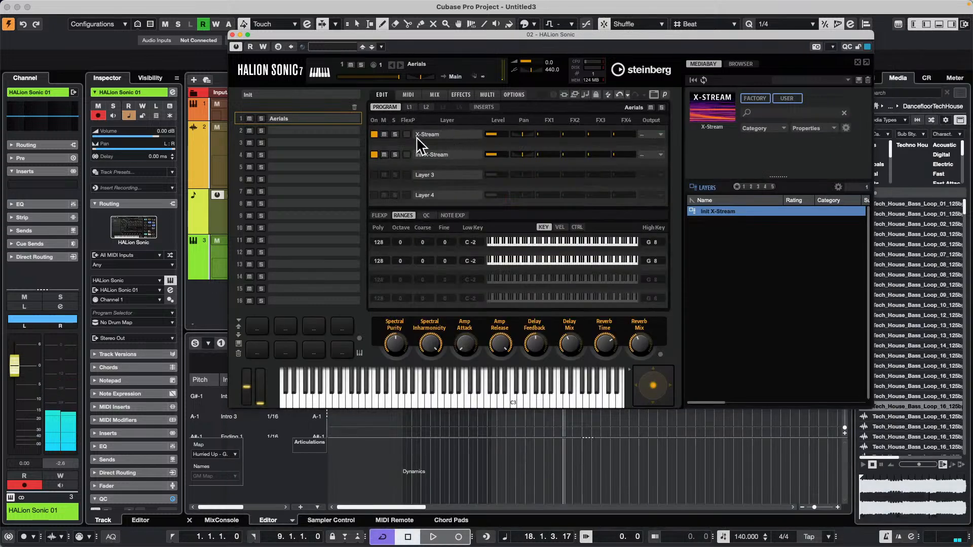
Mute the first X-Stream layer, listen to layer 2 alone, and compare the spectral edit pages of both layers.
click(385, 134)
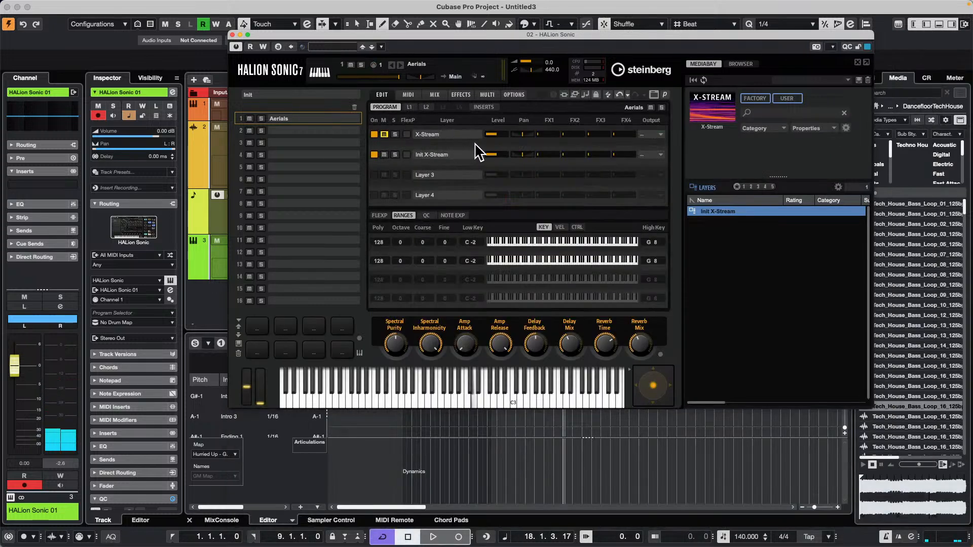
click(423, 107)
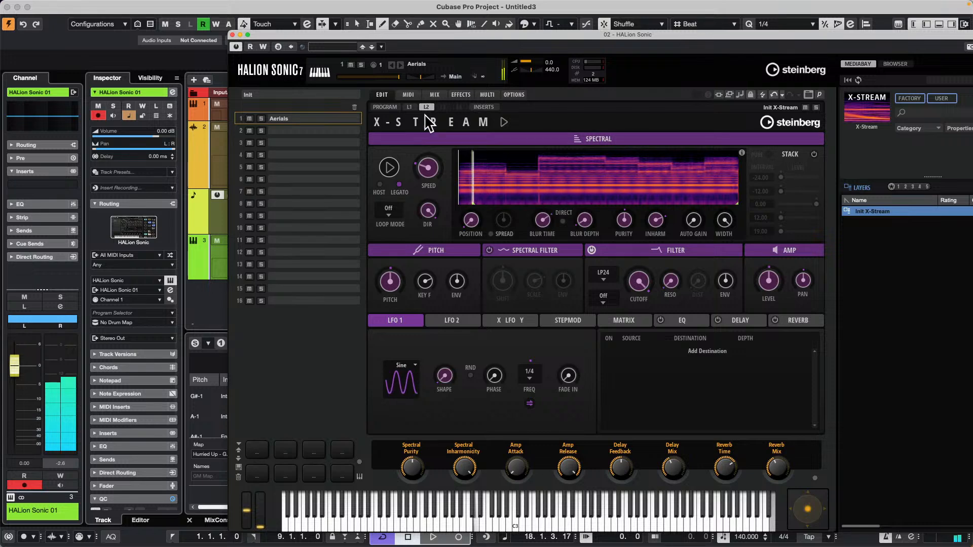
click(384, 107)
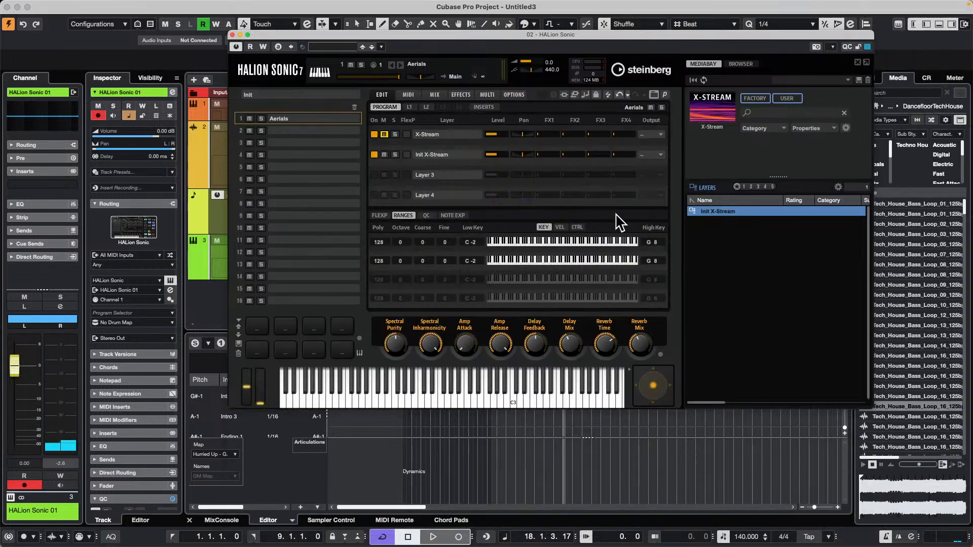
click(410, 108)
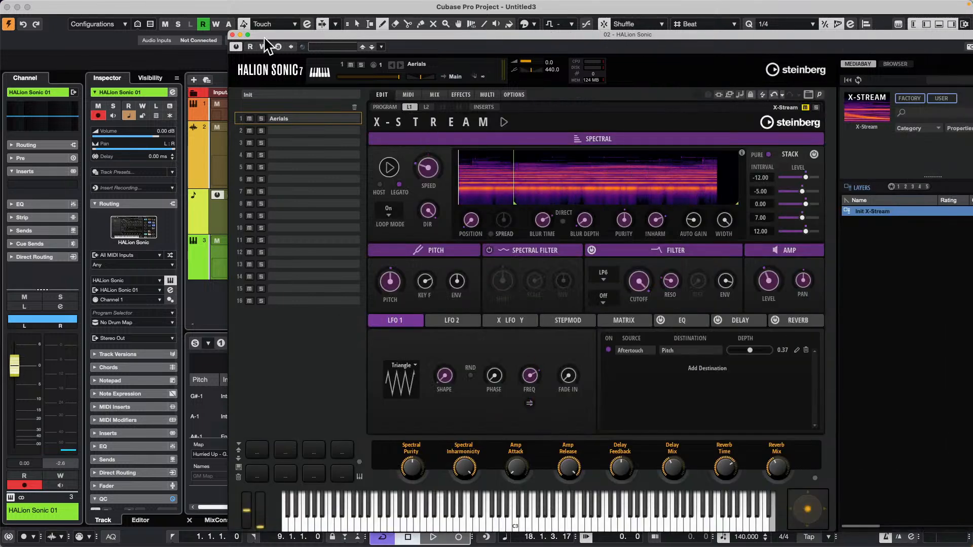
Load the Tech_House_Bass_Loop_13 sample from the media browser into the spectral display of layer 2.
click(427, 108)
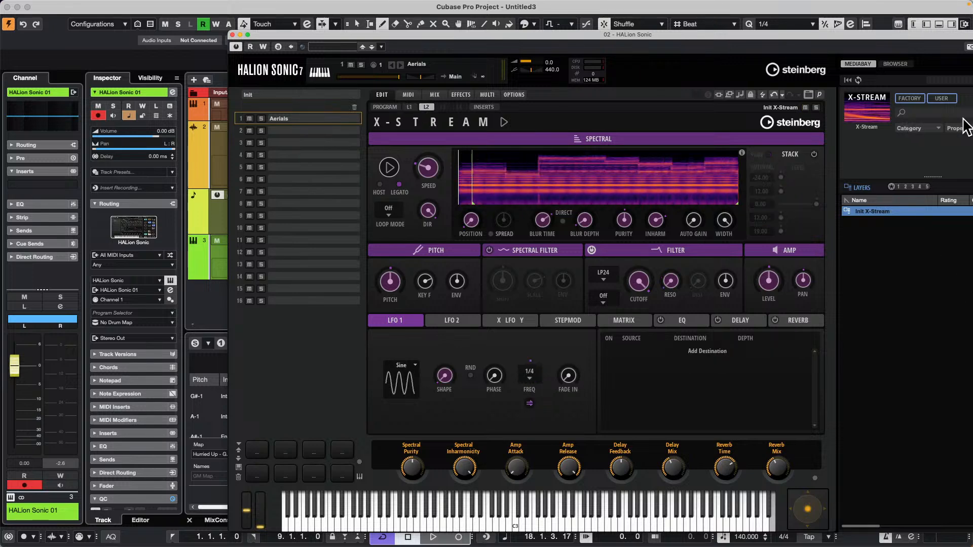
drag(831, 37, 657, 42)
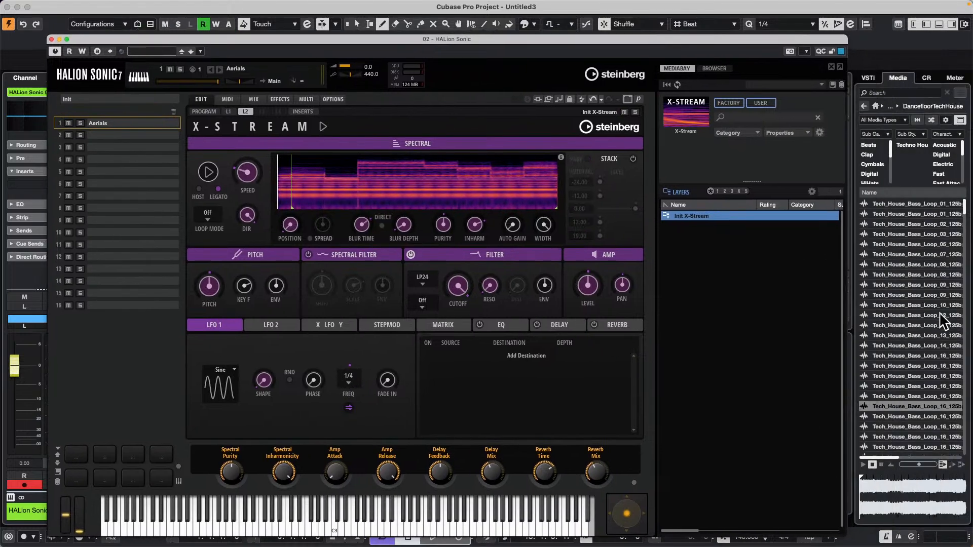
drag(918, 327, 400, 192)
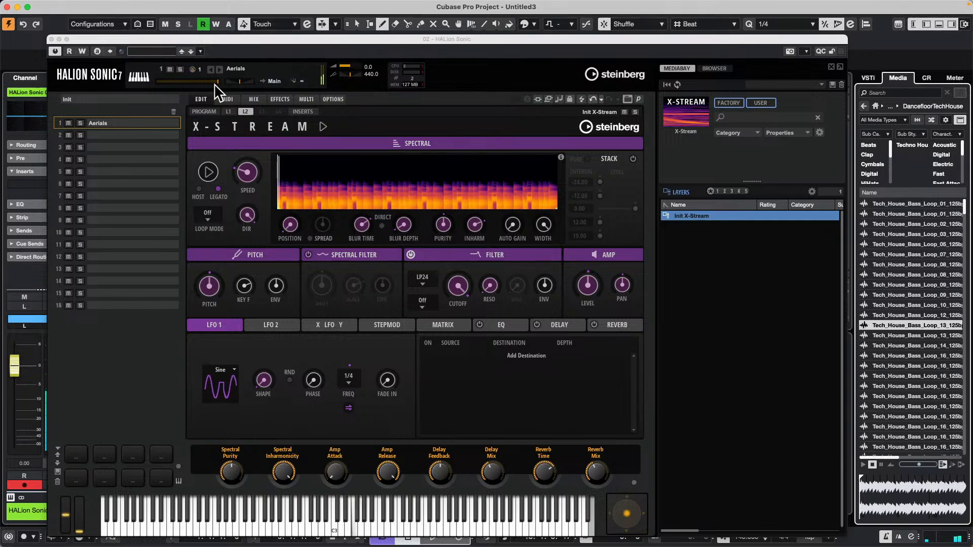
Unmute the first X-Stream layer at a reduced level and load the Init X-Stream layer into Layer 3.
click(195, 113)
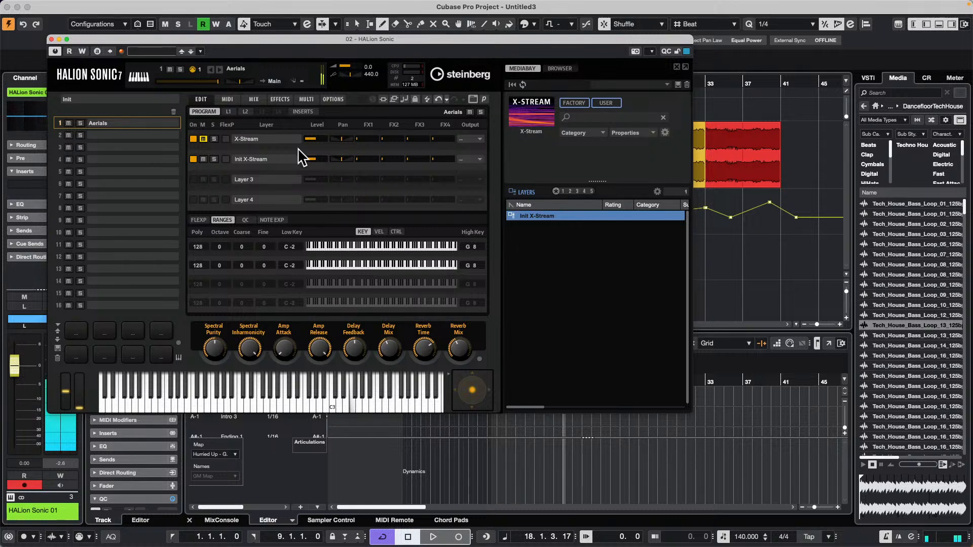
click(192, 138)
click(192, 138)
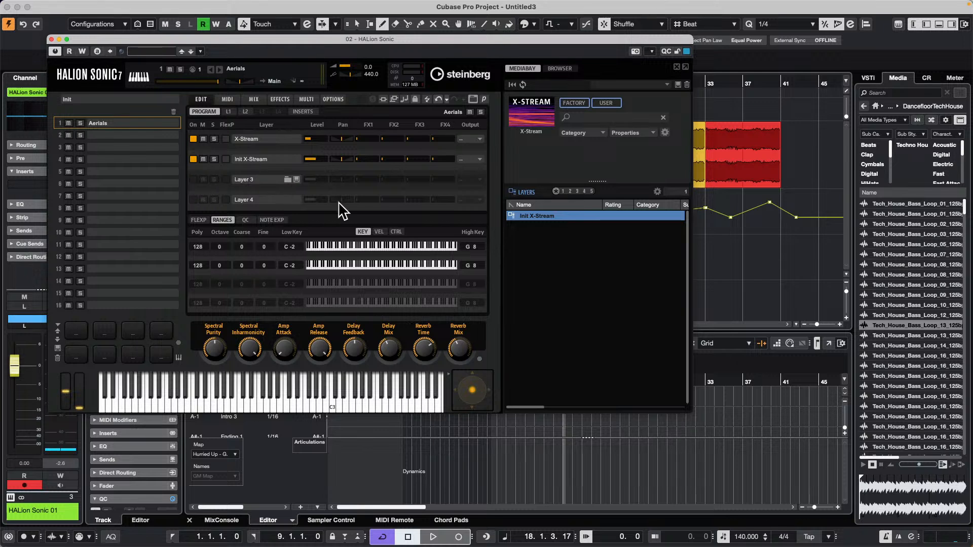
drag(536, 216, 255, 186)
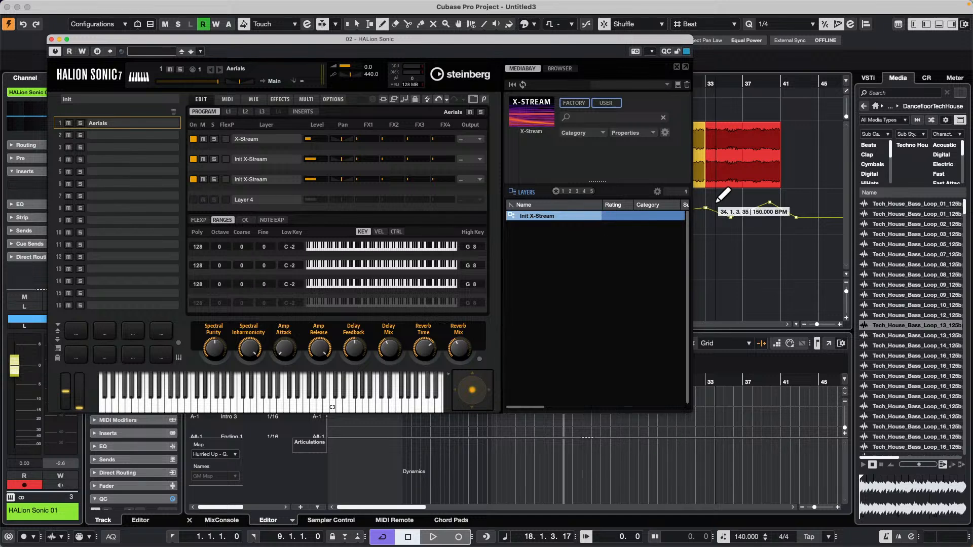
Filter the media samples to the Clap category and load Tech_House_Clap_12_BODTH into the spectral display of layer 3.
scroll(922, 375, down, 10)
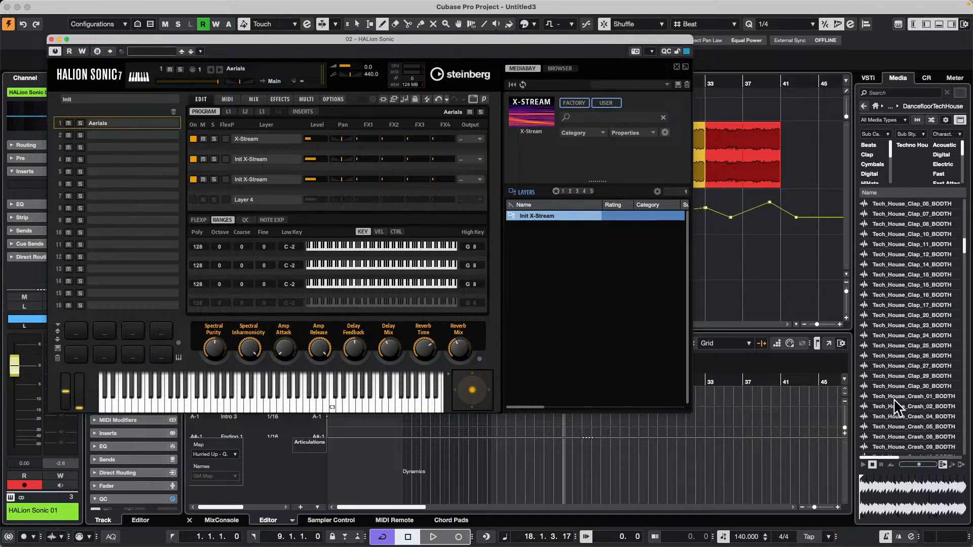
click(868, 155)
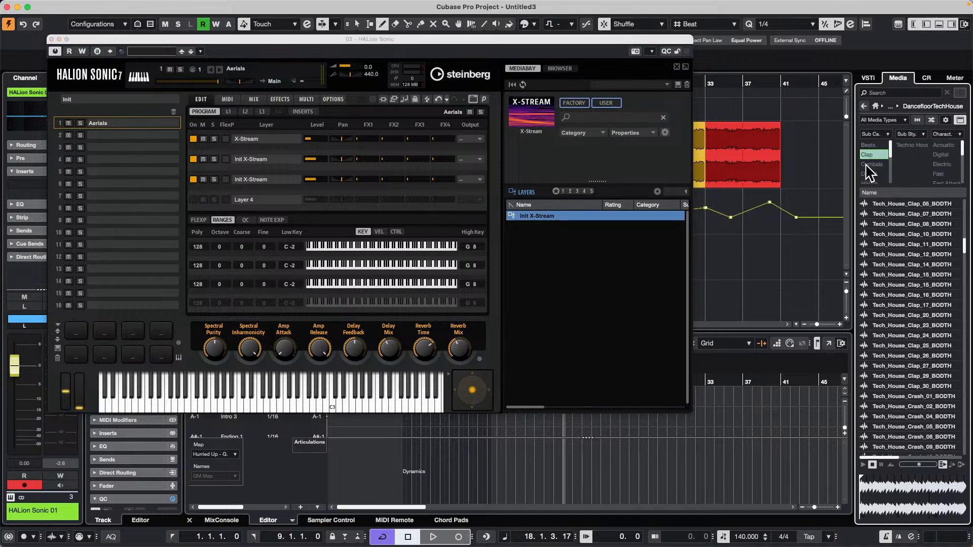
click(901, 274)
mouse_move(900, 274)
mouse_down()
mouse_move(819, 276)
mouse_move(402, 230)
mouse_move(897, 273)
mouse_up()
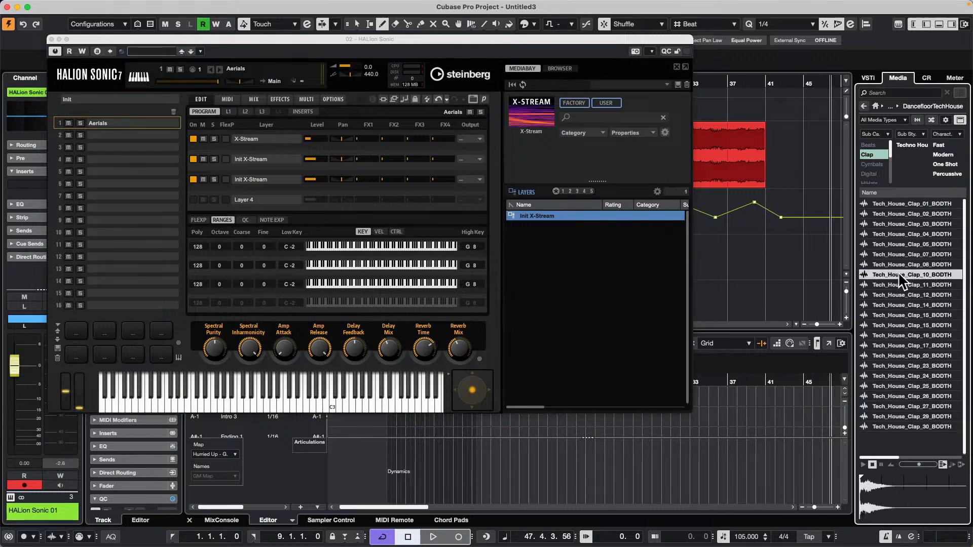
click(263, 111)
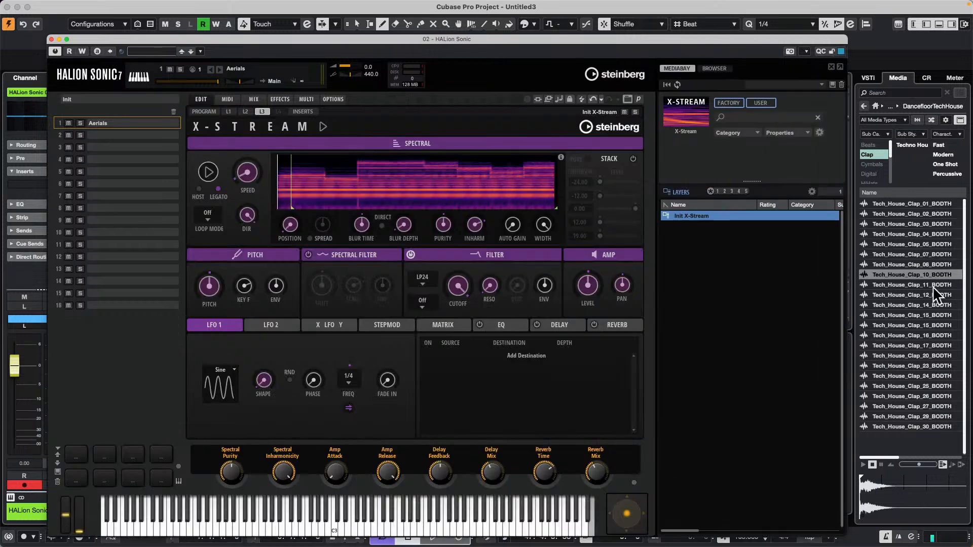
drag(910, 295, 337, 184)
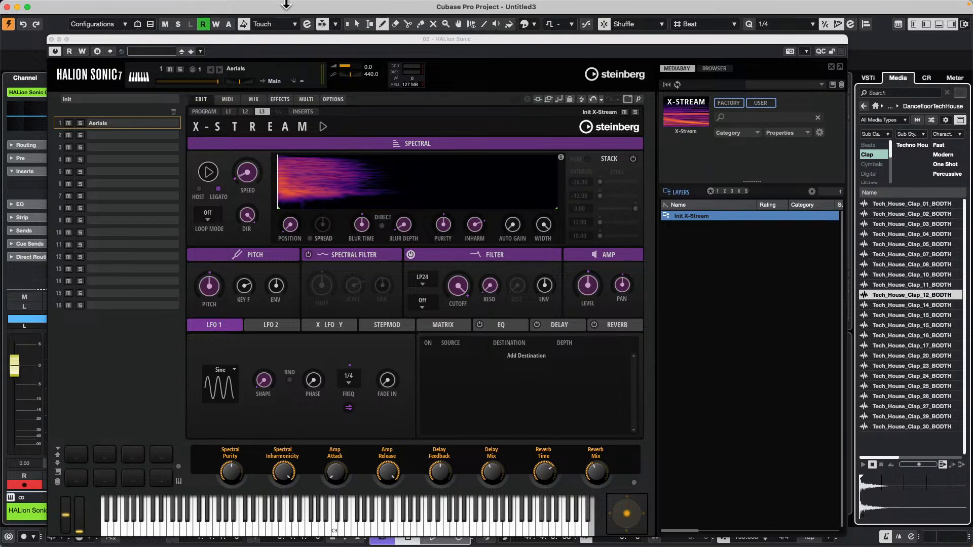
Open the recent project UNINVITED G ONDO XII.cpr and close the HALion Sonic instrument window.
click(67, 6)
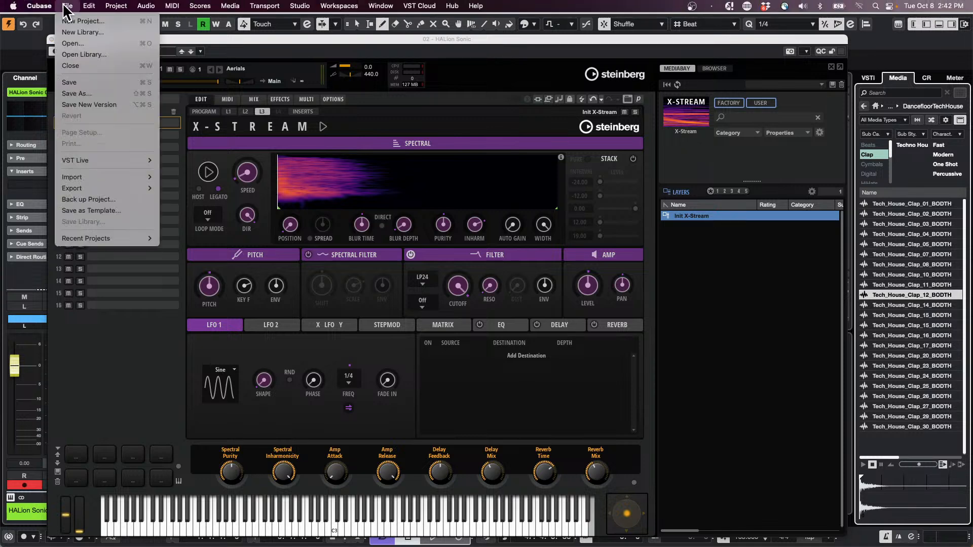
mouse_move(101, 237)
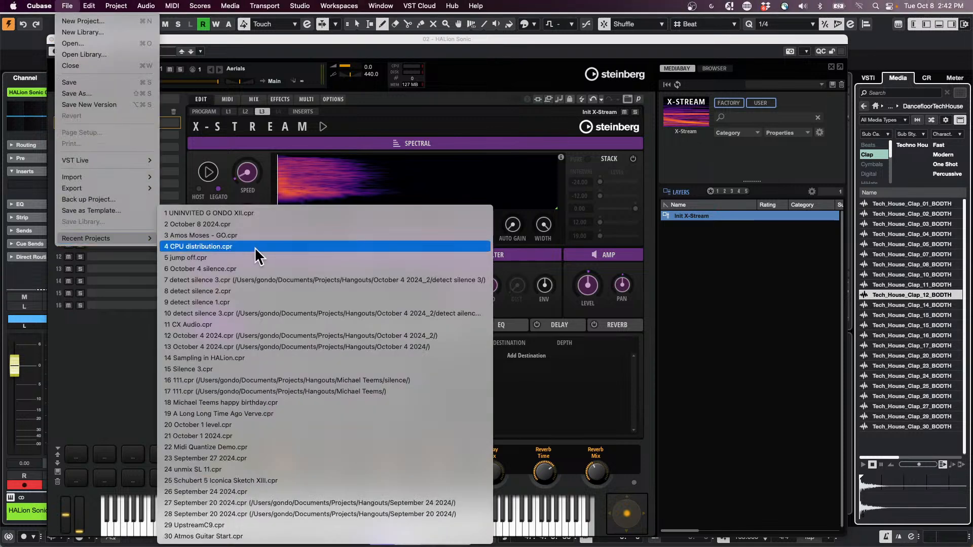
click(253, 214)
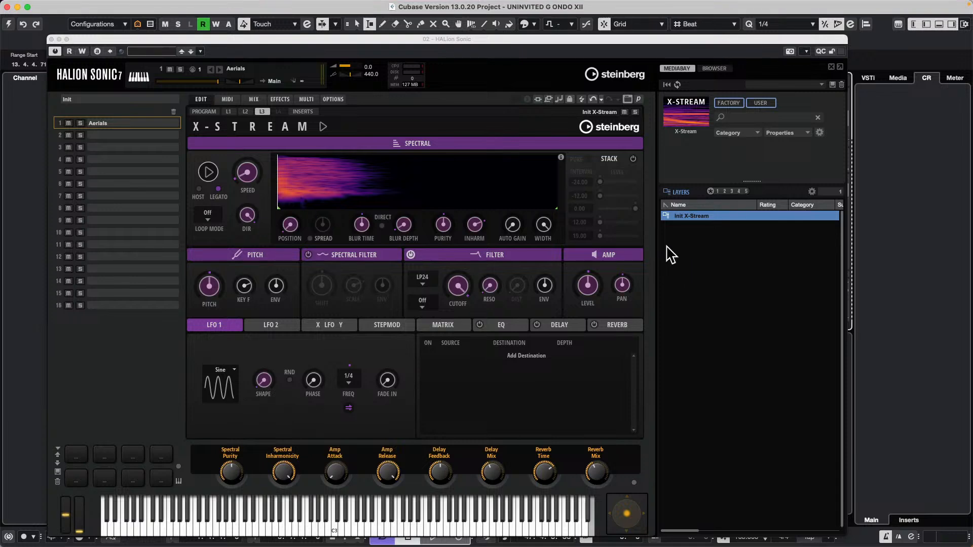
click(51, 39)
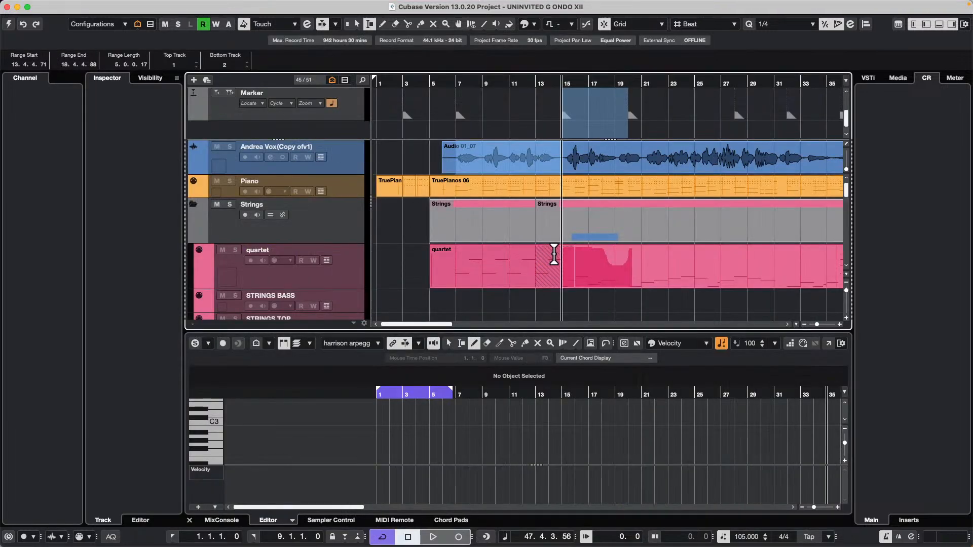
Select the harrison arpegg part starting at bar 58 on the Harrison track and open it in a separate Score Editor window.
drag(413, 84, 412, 56)
scroll(561, 211, down, 10)
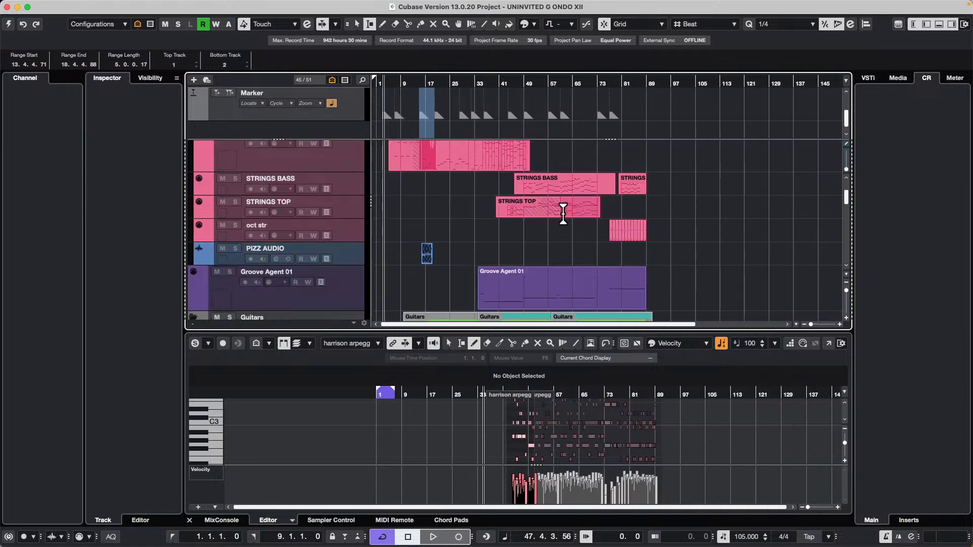
key(1)
click(607, 273)
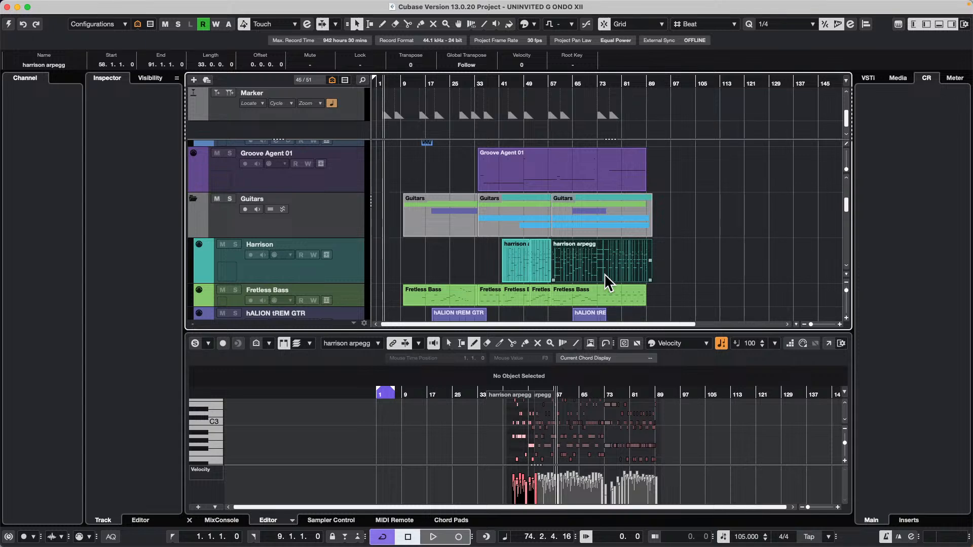
key(super+r)
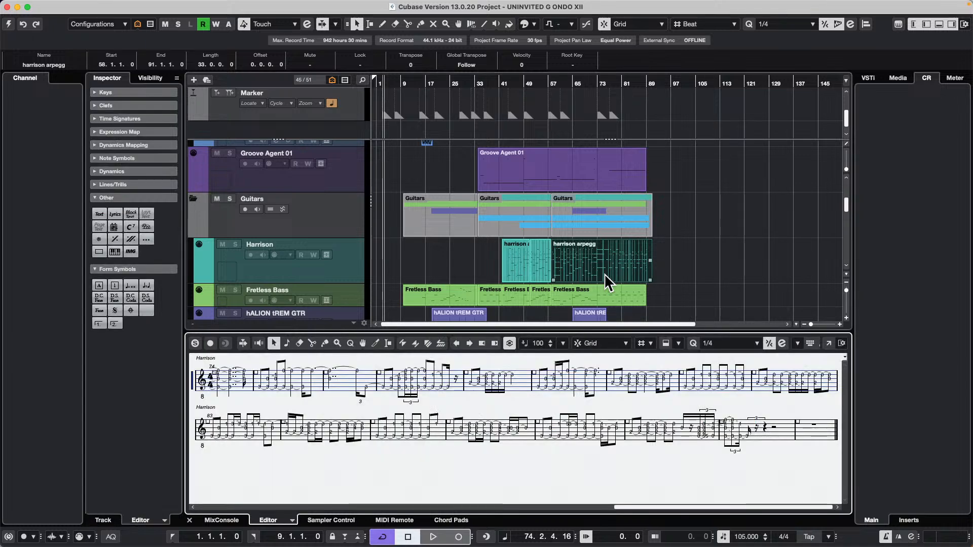
click(825, 343)
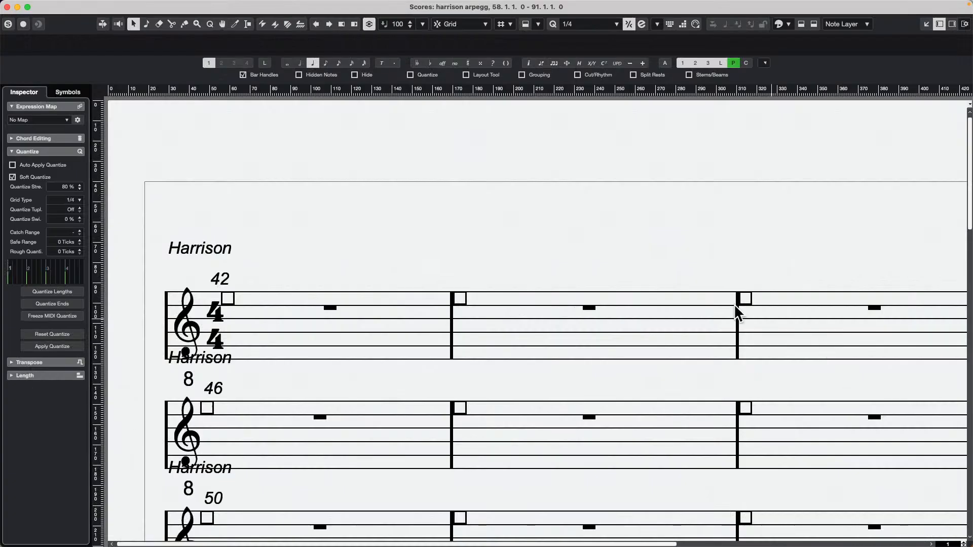
Select the Harrison staff and open its Score Settings with the staff's tablature options.
scroll(356, 254, down, 20)
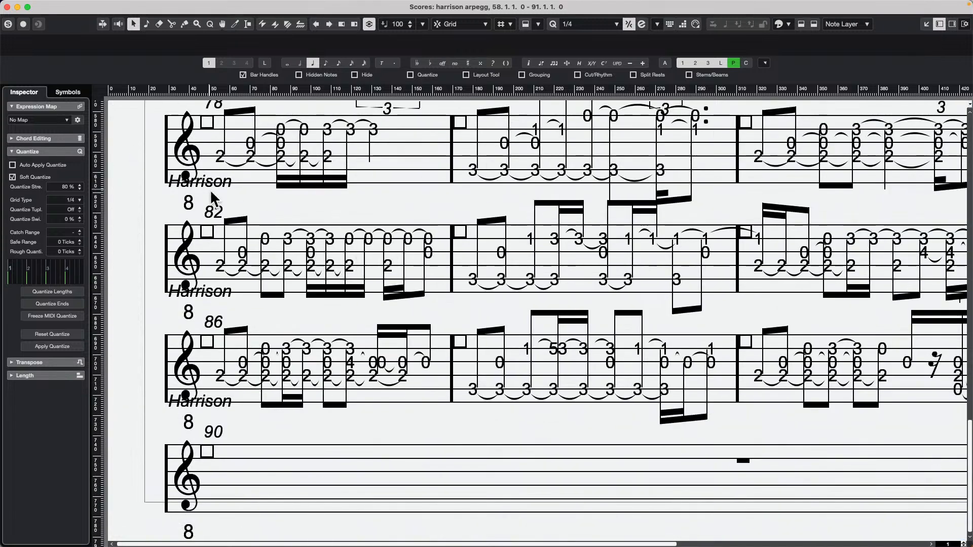
scroll(209, 190, up, 20)
click(161, 308)
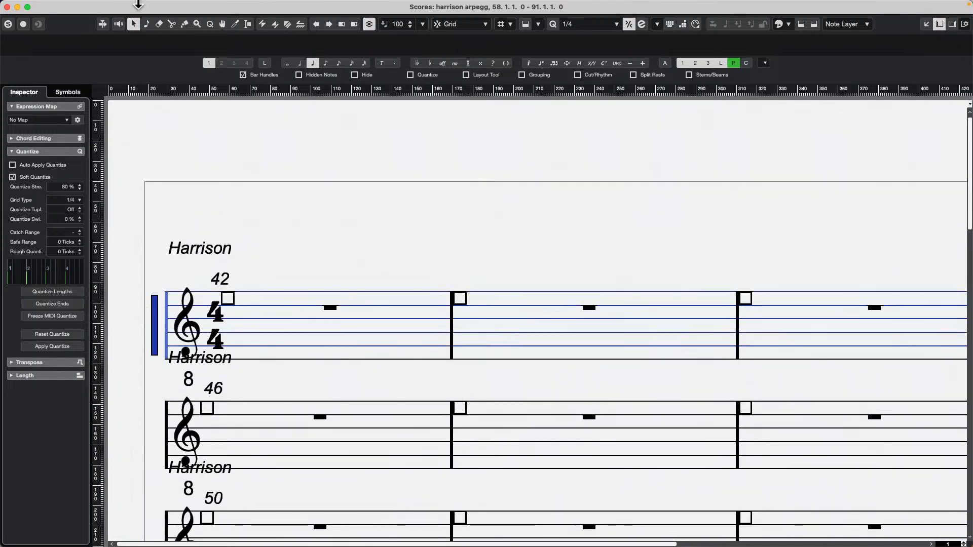
mouse_move(198, 6)
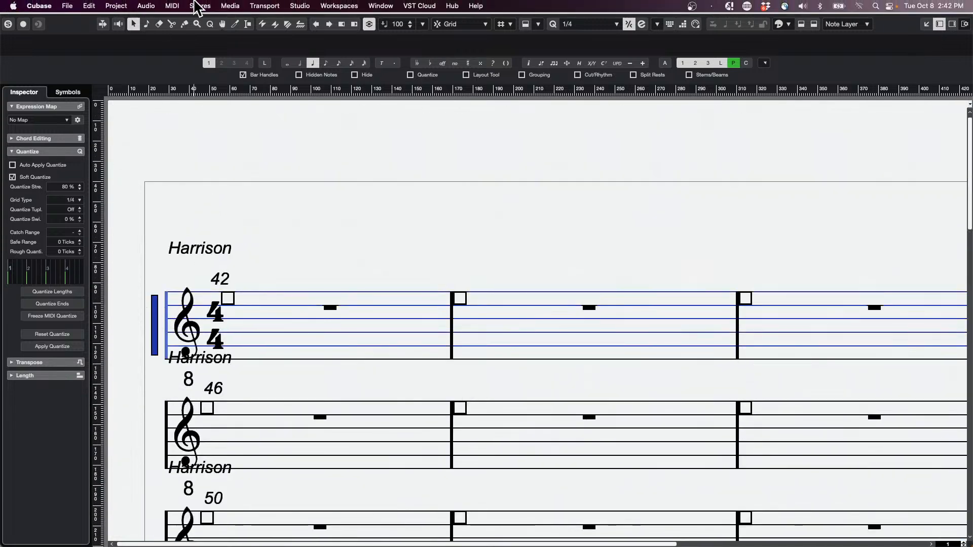
double_click(155, 318)
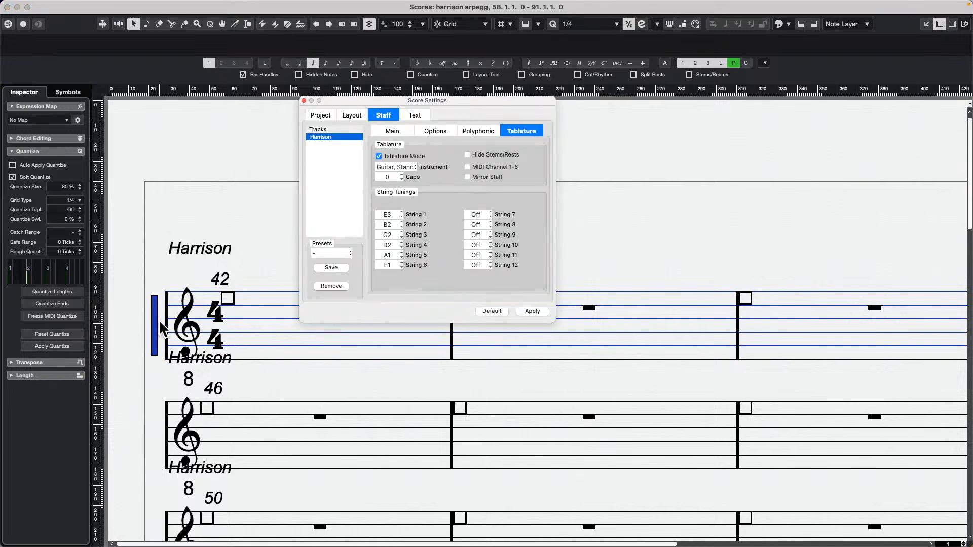
click(303, 100)
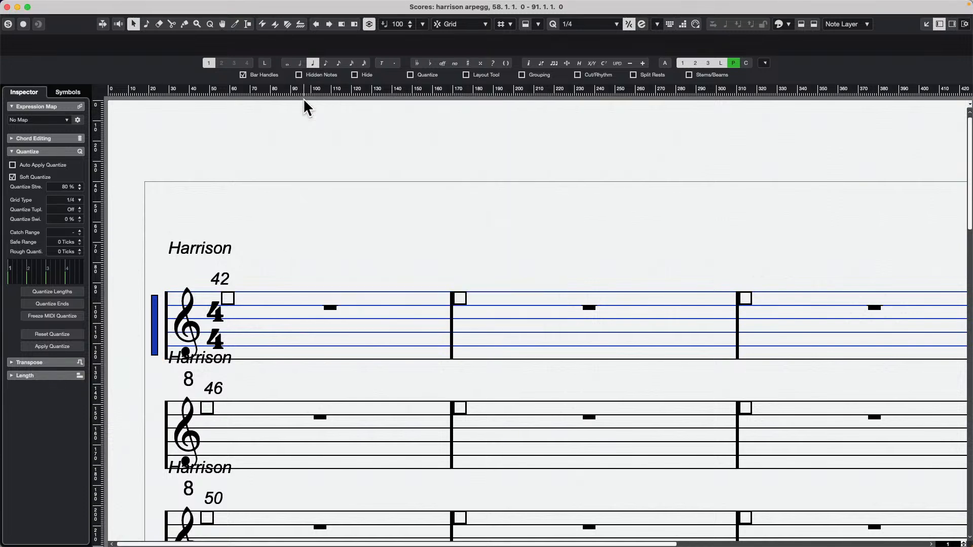
click(200, 6)
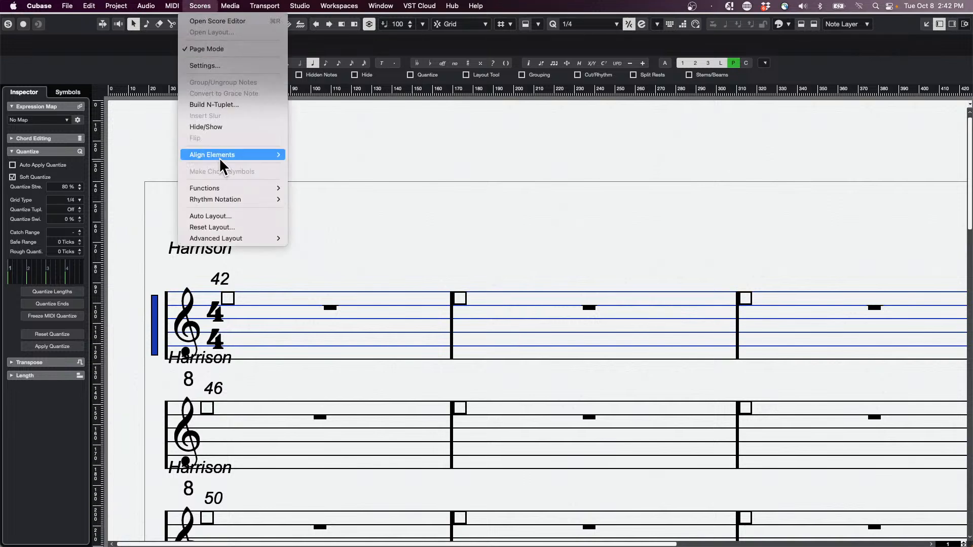
click(223, 66)
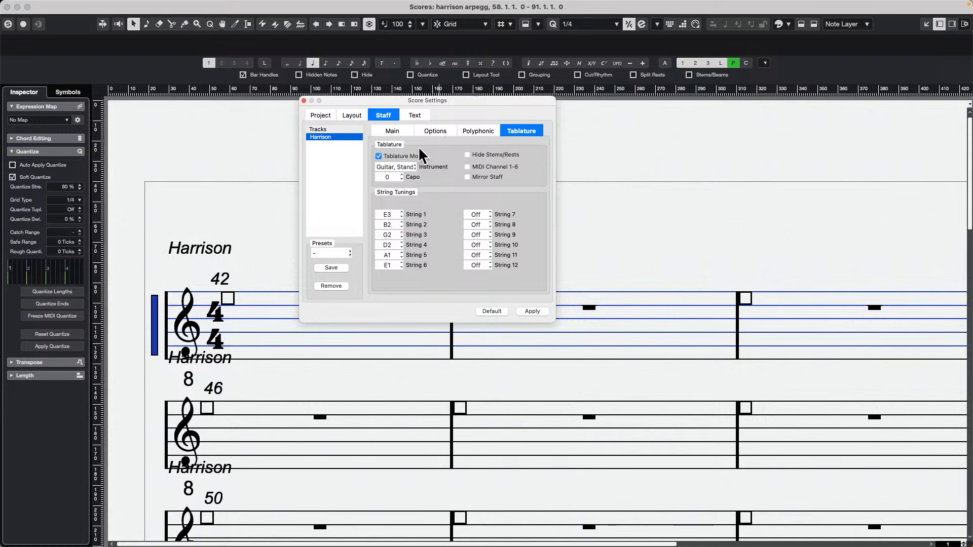
Turn off Tablature Mode for the Harrison staff, apply it, and check the score in standard notation.
click(379, 156)
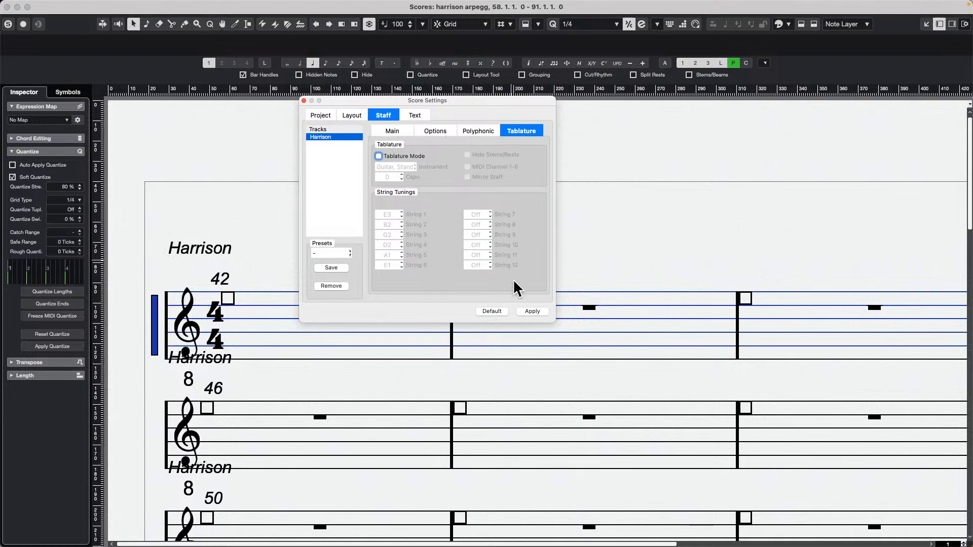
click(532, 311)
scroll(454, 390, down, 10)
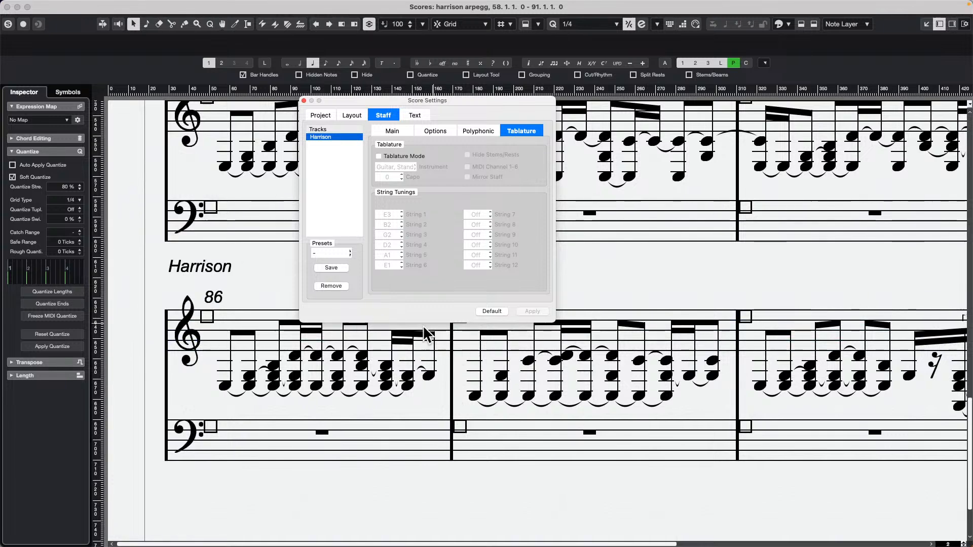
scroll(353, 350, up, 15)
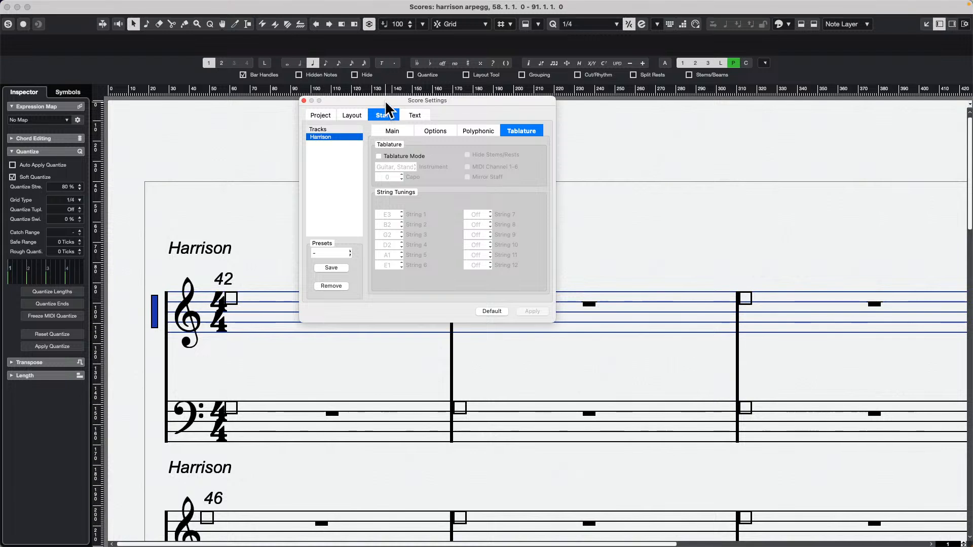
Enable Tablature Mode for the Harrison staff with Mirror Staff and Hide Stems/Rests, and apply the settings.
click(481, 133)
click(445, 132)
click(539, 131)
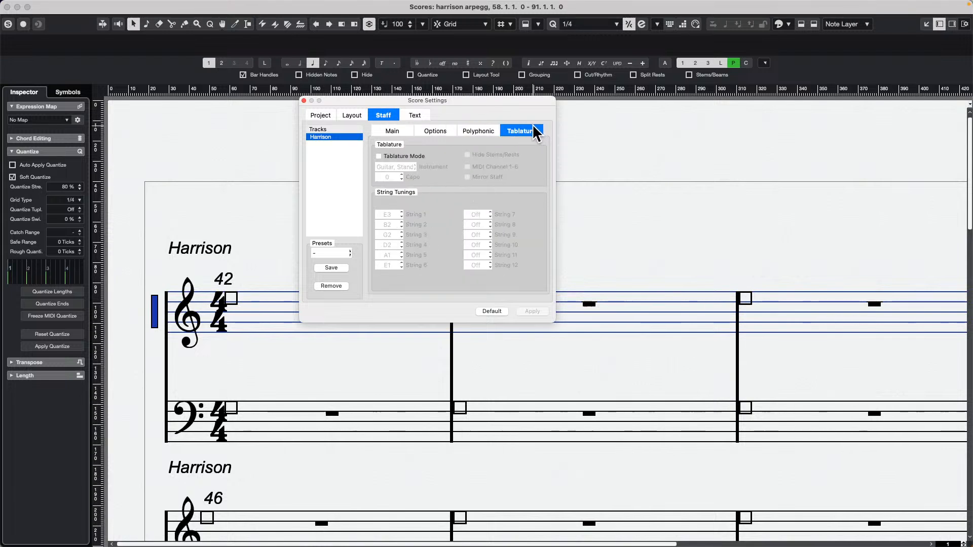
click(379, 156)
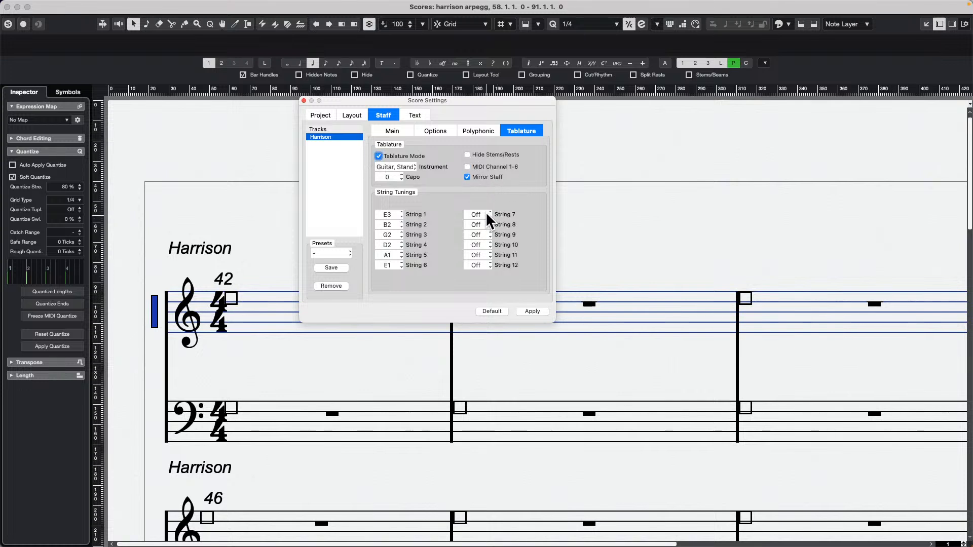
click(467, 154)
click(532, 311)
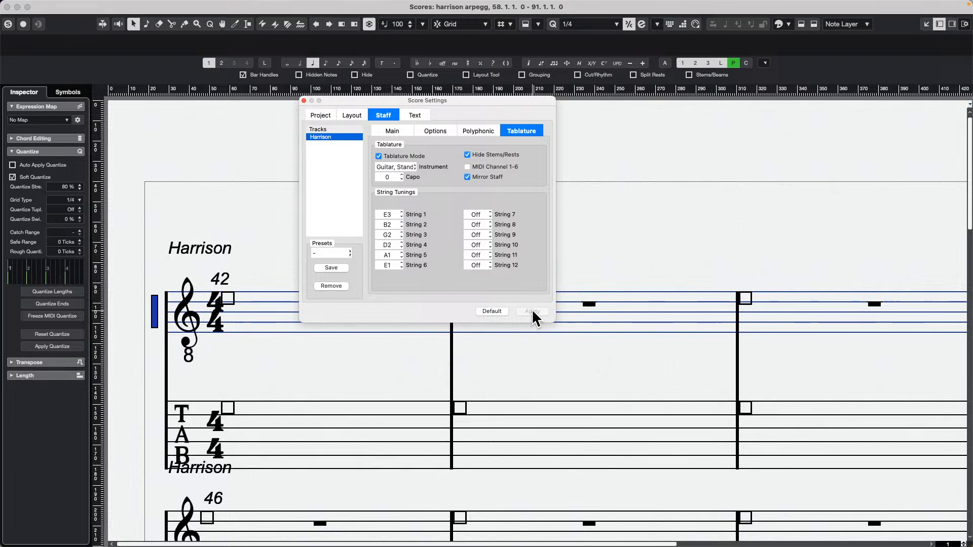
scroll(583, 357, down, 10)
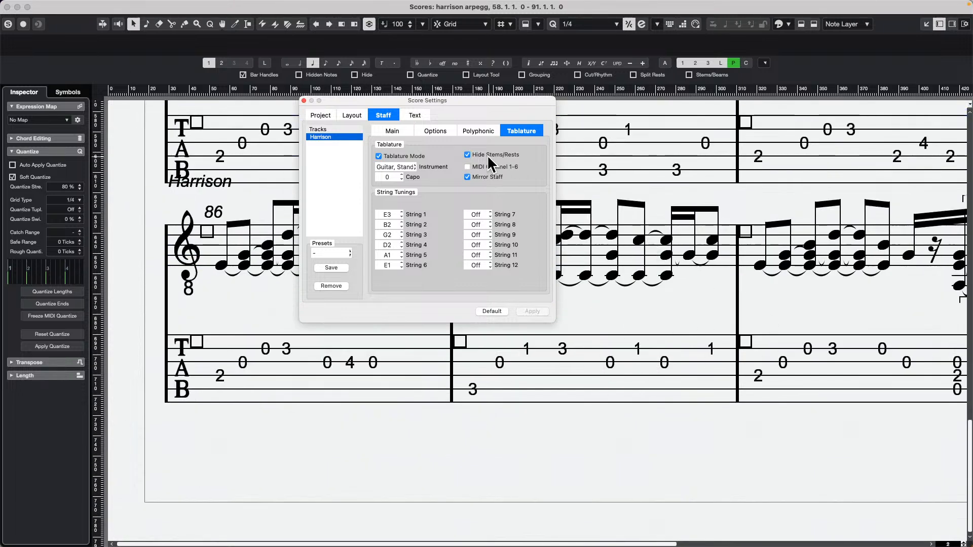
Turn off Mirror Staff and apply it to show only the tablature staff for Harrison.
click(467, 177)
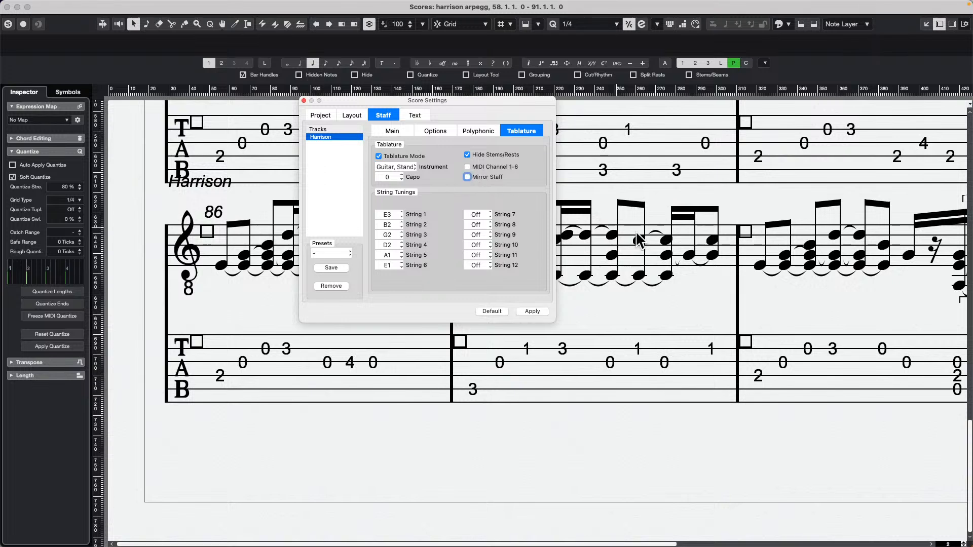
click(541, 309)
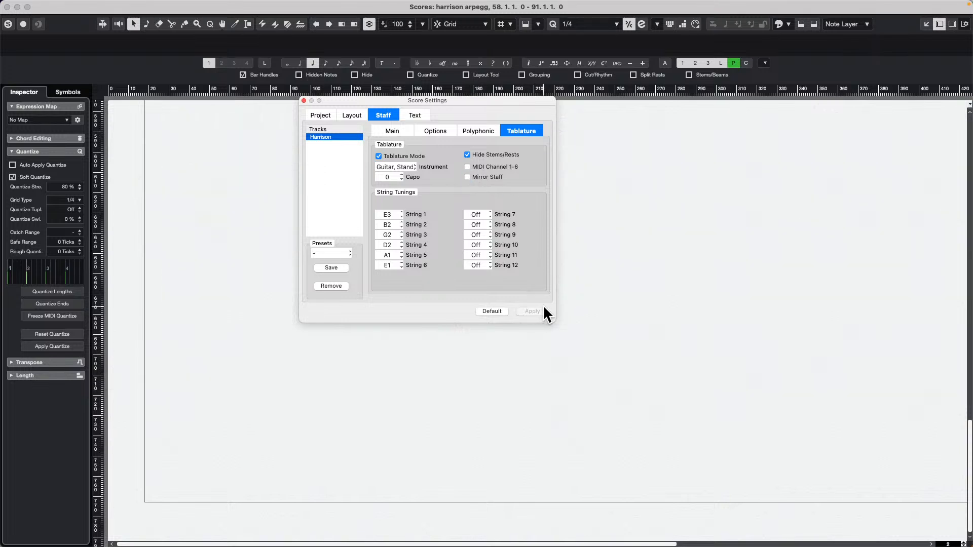
scroll(641, 215, up, 6)
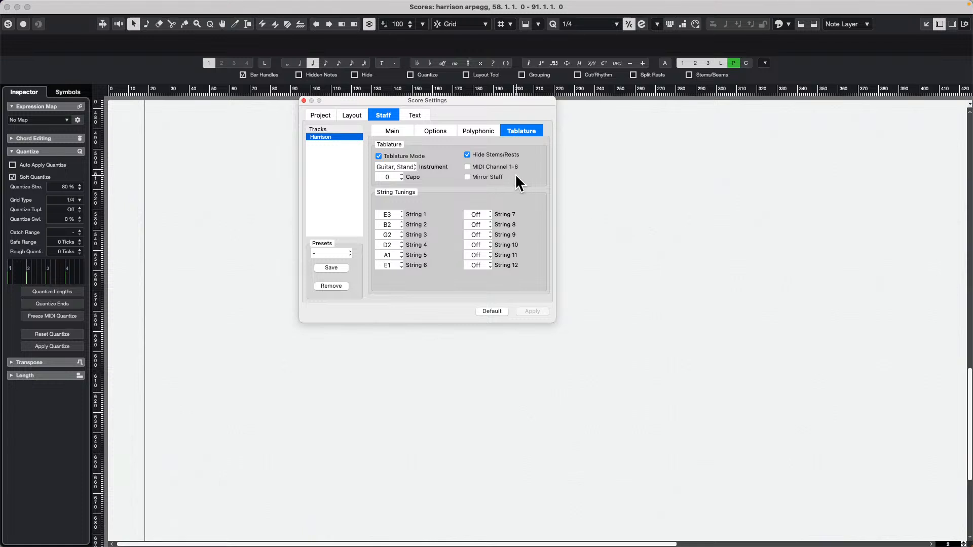
scroll(591, 194, up, 3)
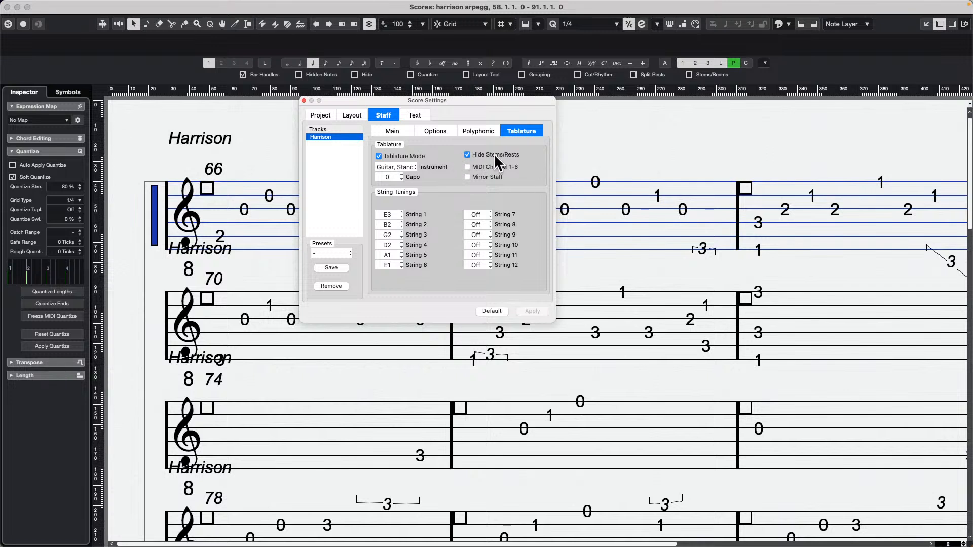
Turn off Hide Stems/Rests and apply it to show stems and rests in the Harrison tablature.
click(469, 153)
click(539, 308)
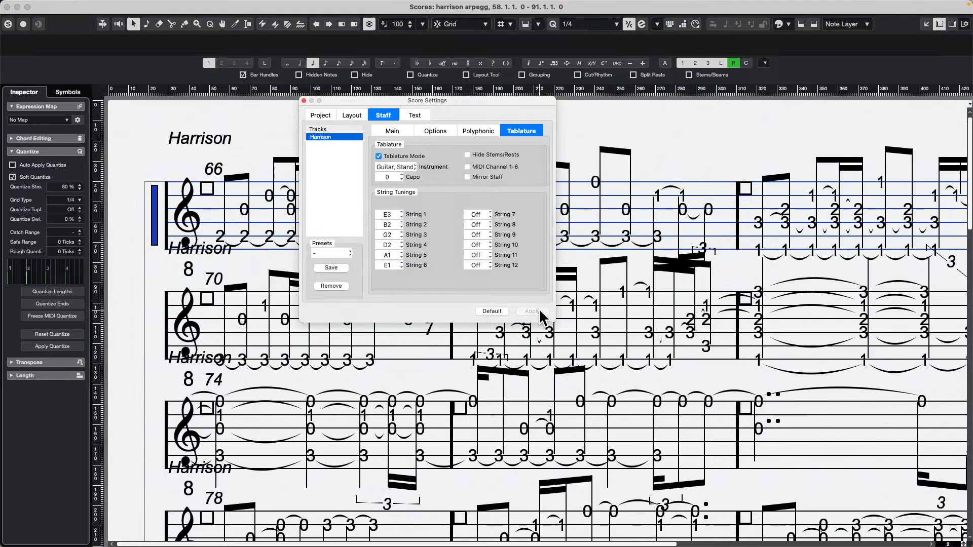
scroll(646, 282, down, 4)
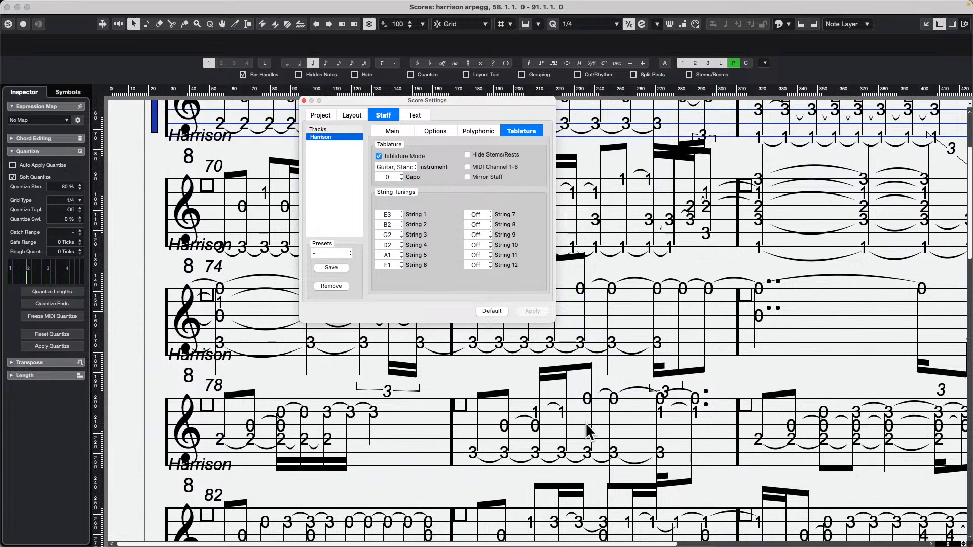
scroll(833, 424, down, 2)
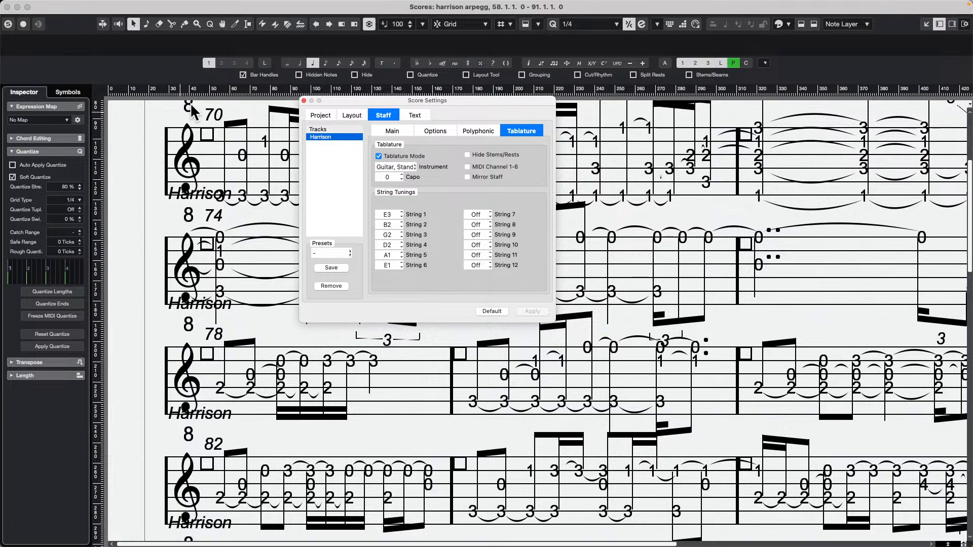
Switch the Harrison staff back to standard notation by disabling Tablature Mode and applying the change.
click(200, 6)
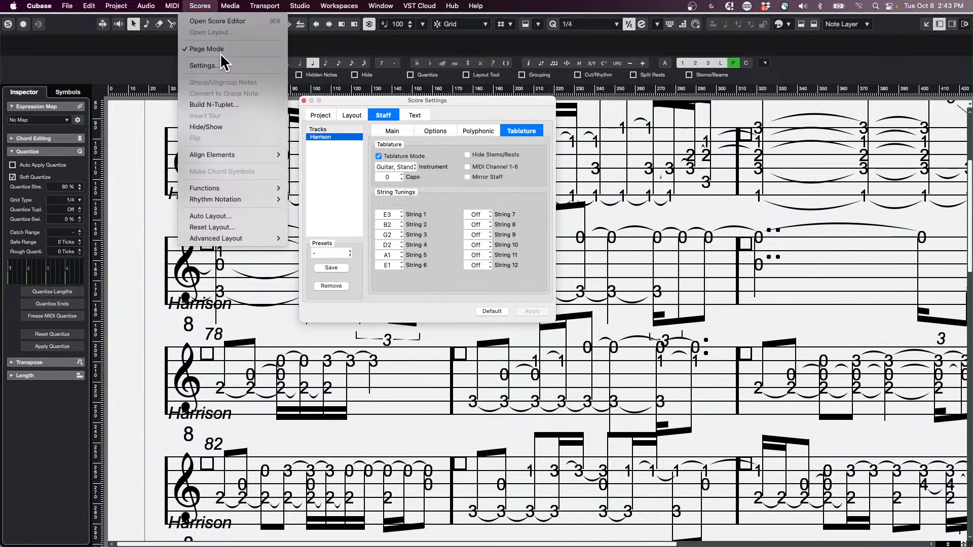
click(454, 104)
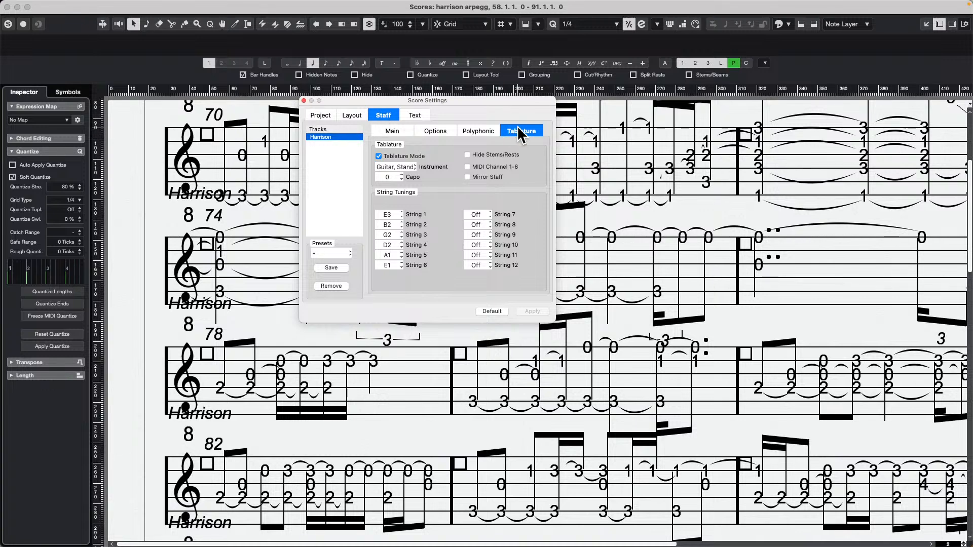
click(380, 154)
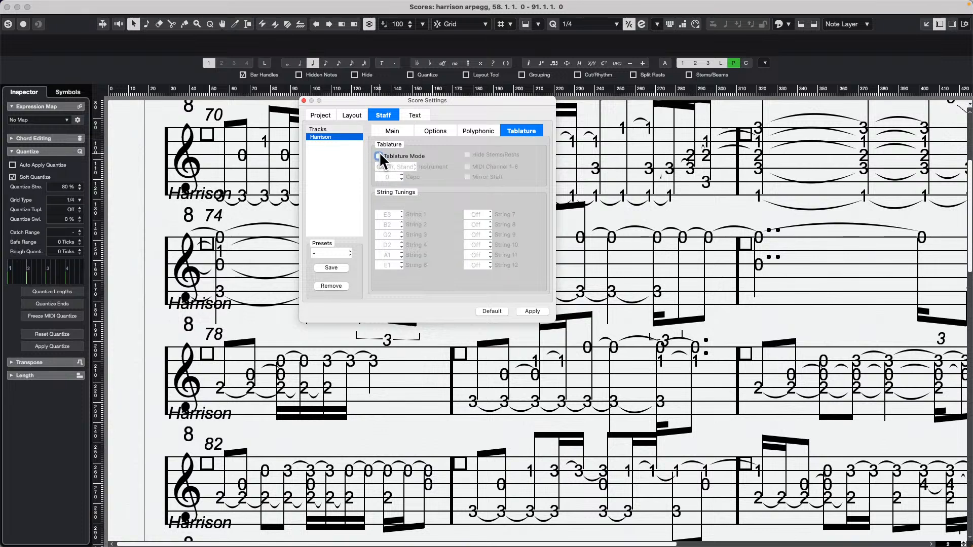
click(534, 311)
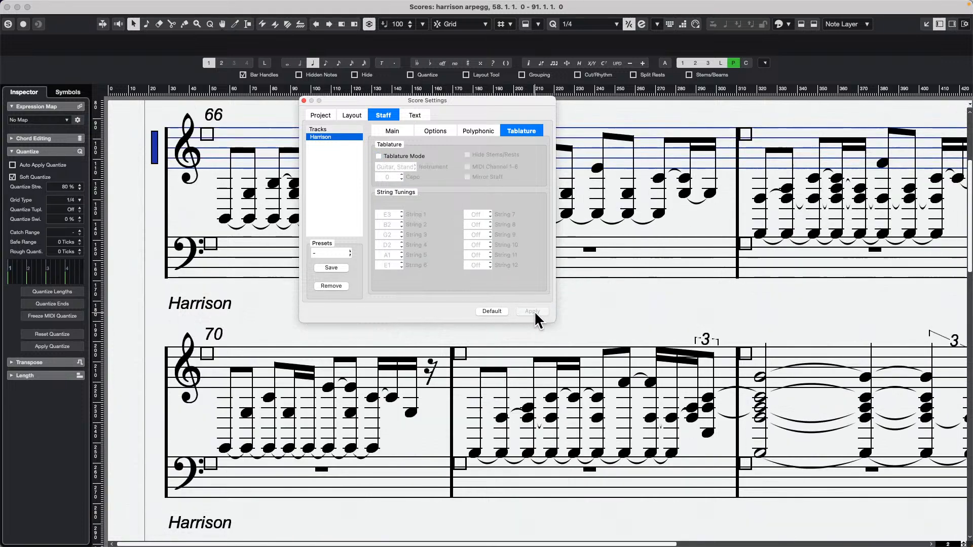
Re-enable Tablature Mode with Mirror Staff and Hide Stems/Rests for the Harrison staff, and apply the settings.
click(379, 156)
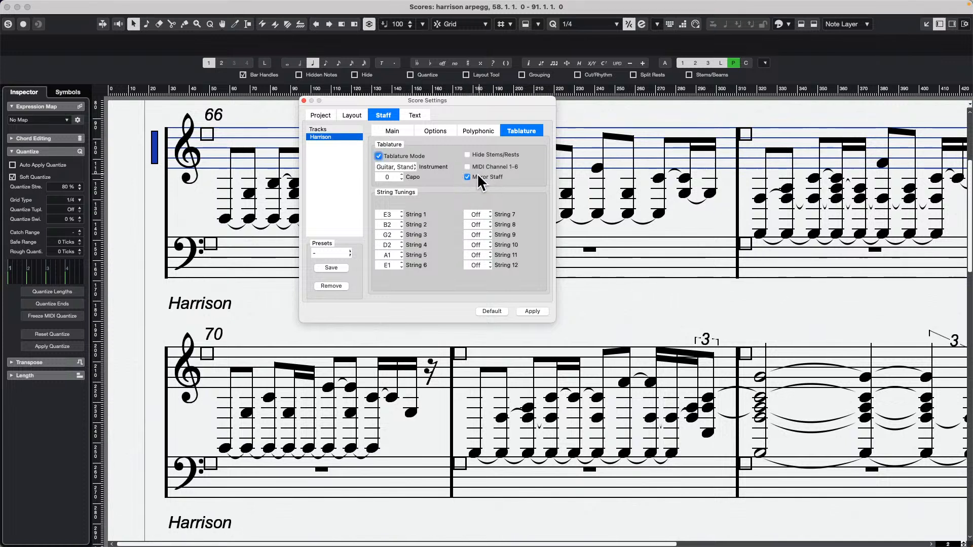
click(467, 155)
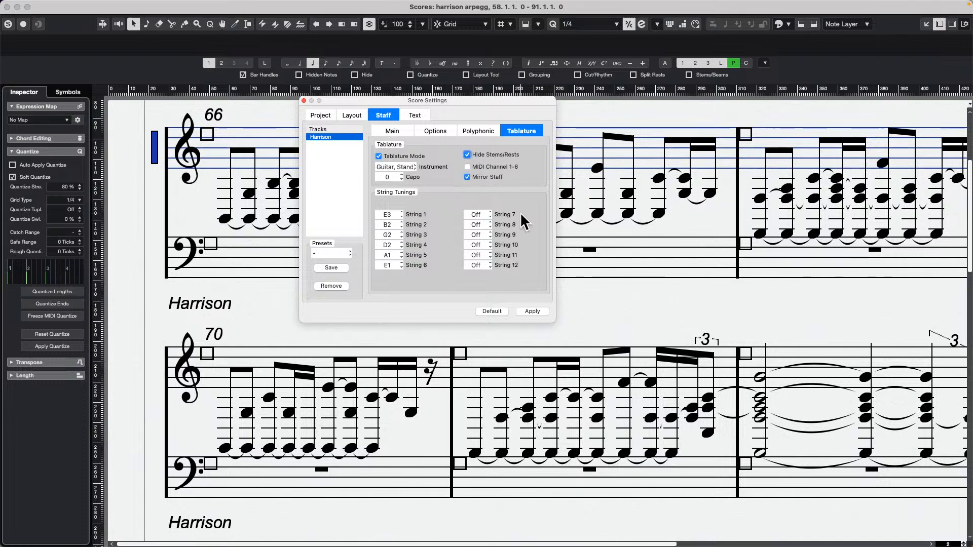
click(537, 311)
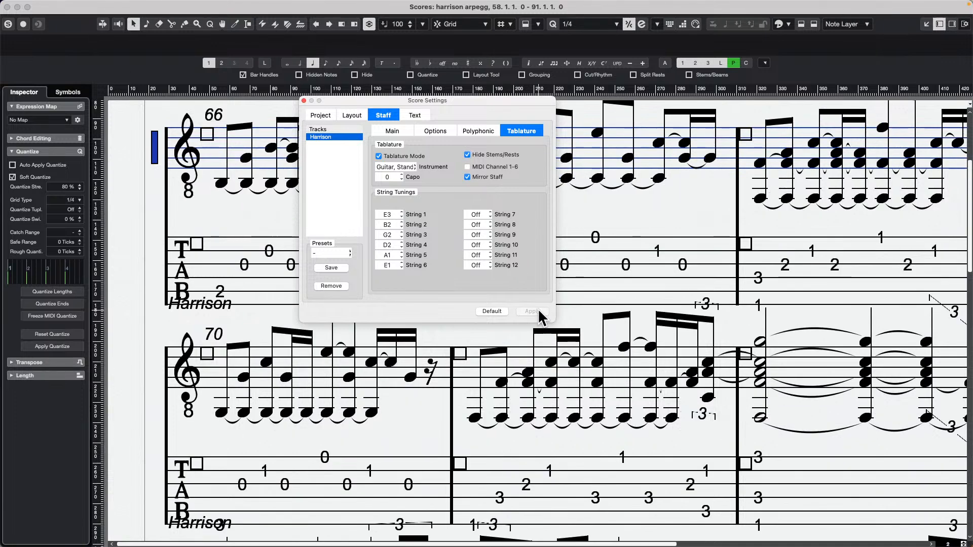
Turn off Mirror Staff and Hide Stems/Rests for the Harrison staff, applying each change separately.
click(468, 177)
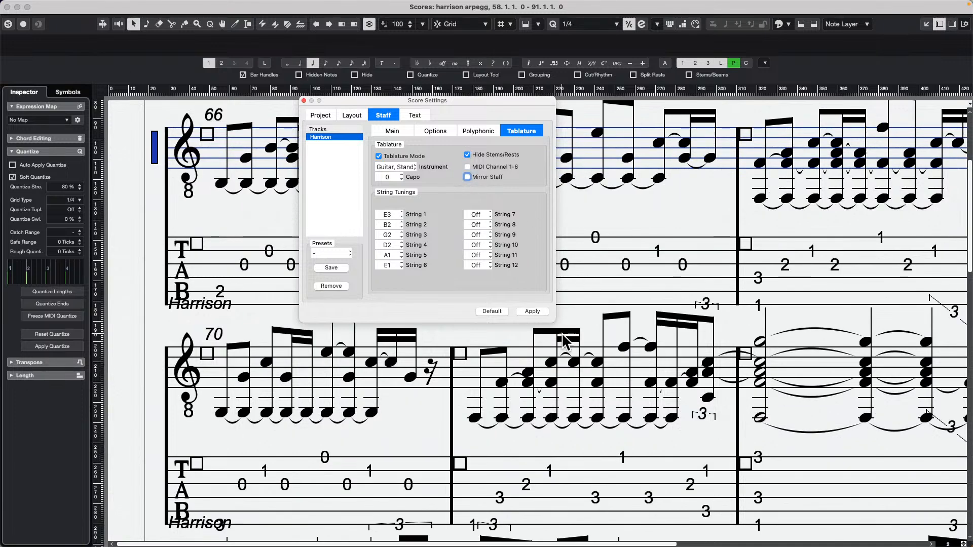
click(533, 312)
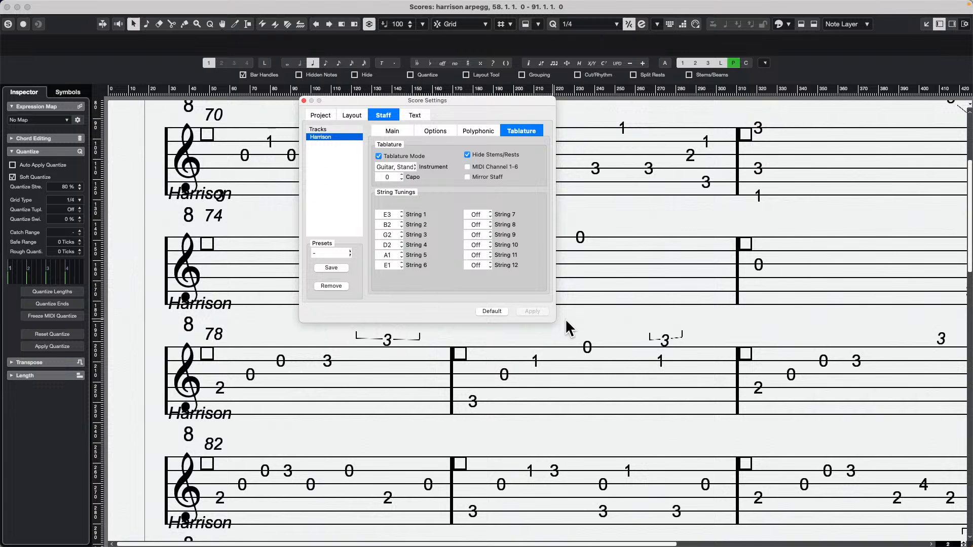
click(468, 155)
click(539, 310)
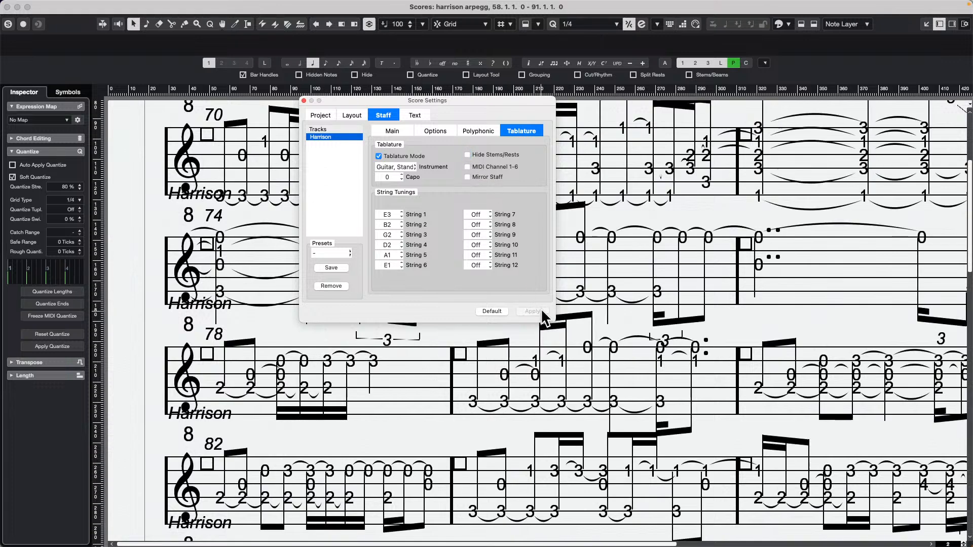
Try to move the sixteenth-position tablature note on fret 3 in bar 78 to string 3, and to string 4.
click(346, 362)
right_click(349, 360)
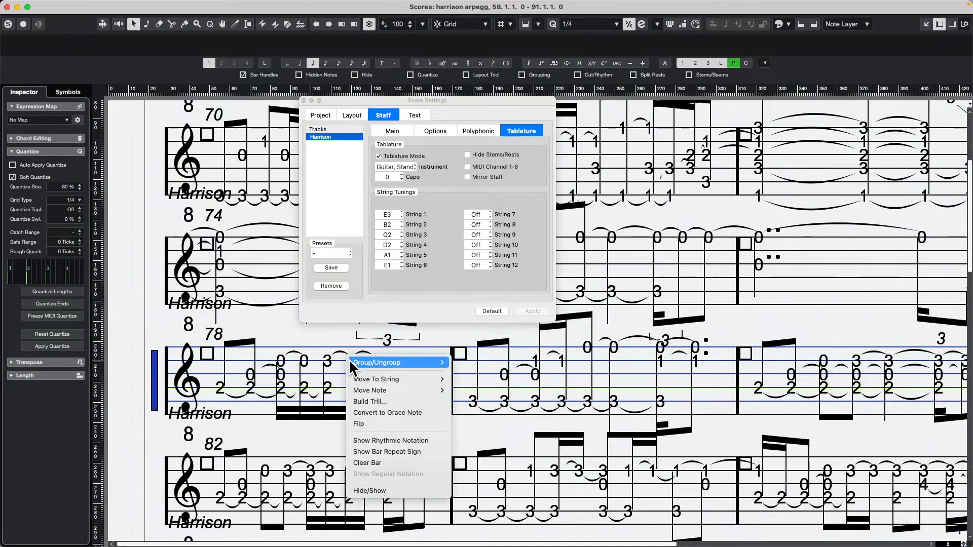
mouse_move(357, 379)
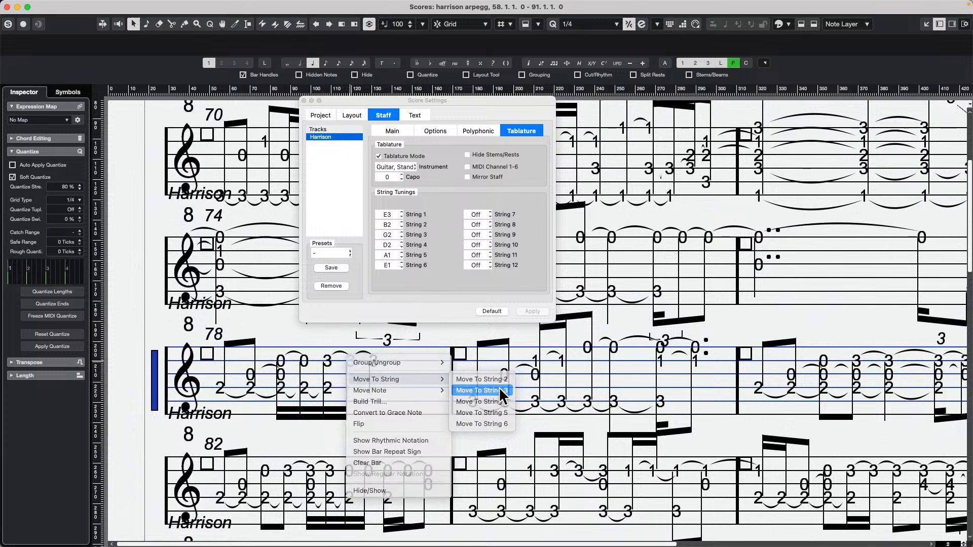
click(500, 390)
right_click(353, 361)
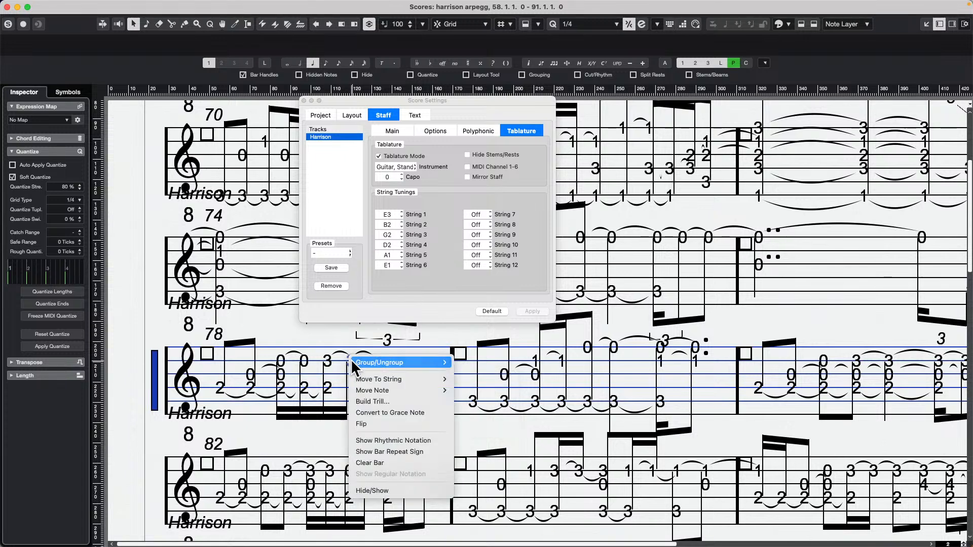
mouse_move(406, 364)
mouse_move(394, 379)
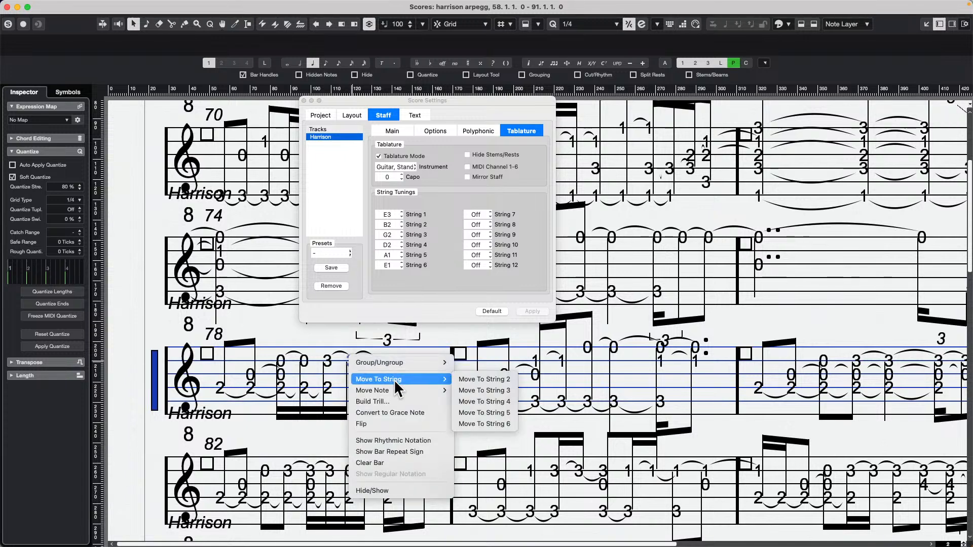
click(494, 401)
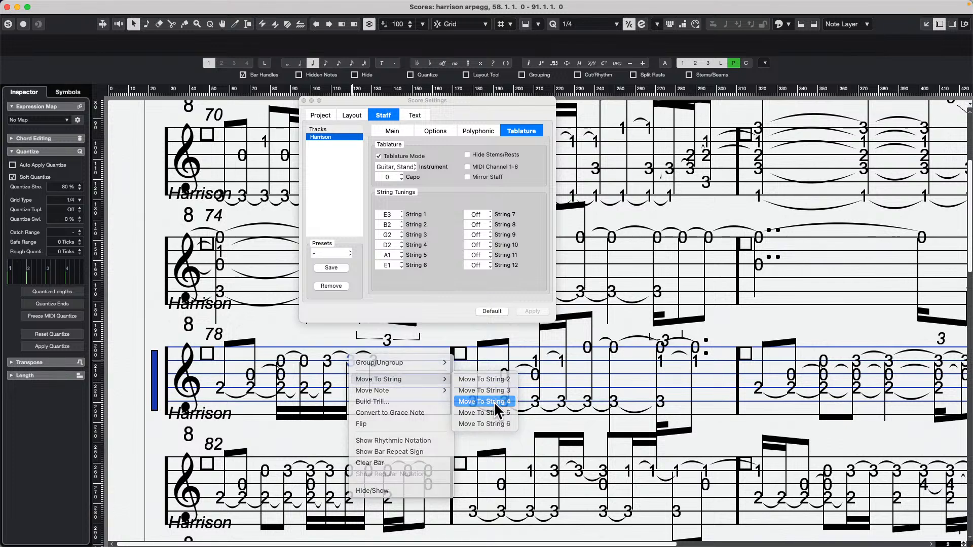
Close the Score Settings and the separate score window, and deselect the harrison arpegg part in the project.
click(303, 100)
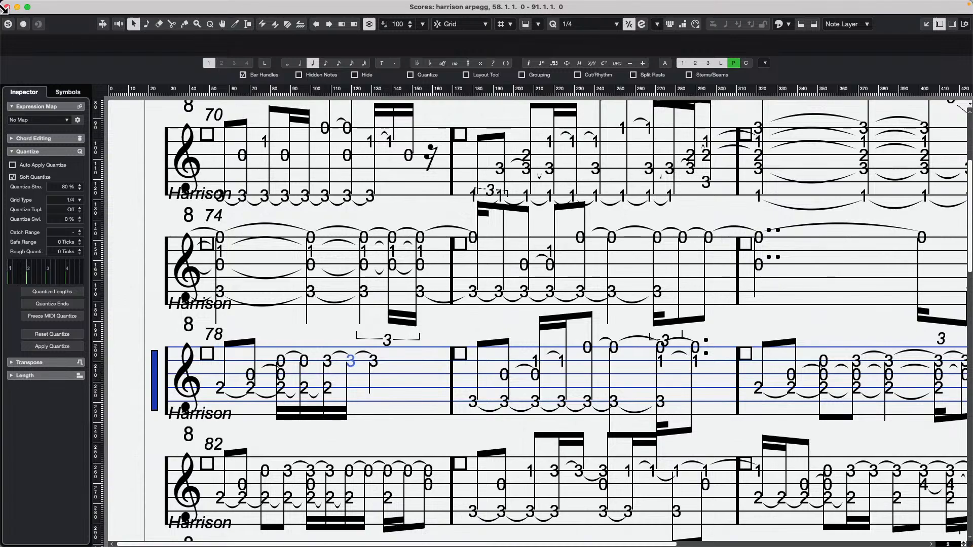
click(7, 7)
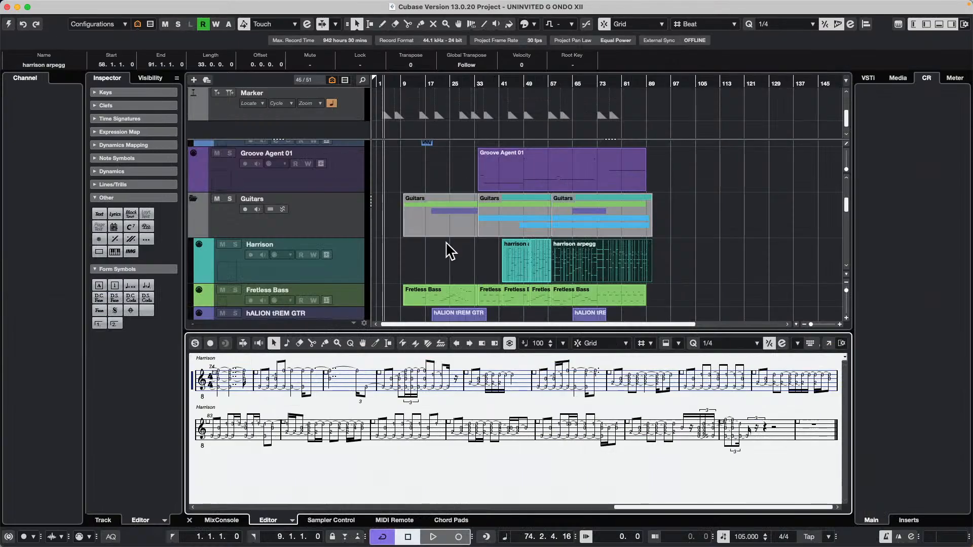
click(446, 257)
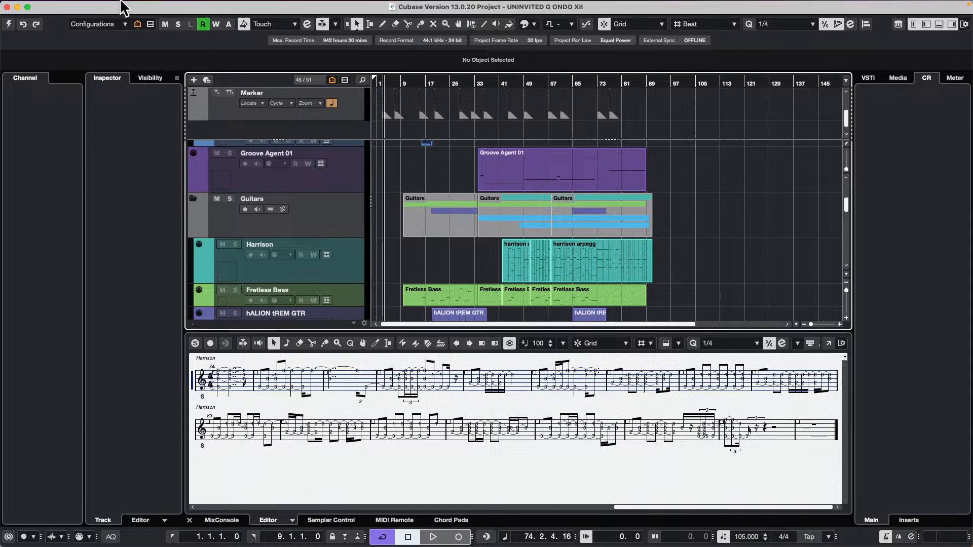
Open the recent project jump off.cpr and activate it.
click(69, 6)
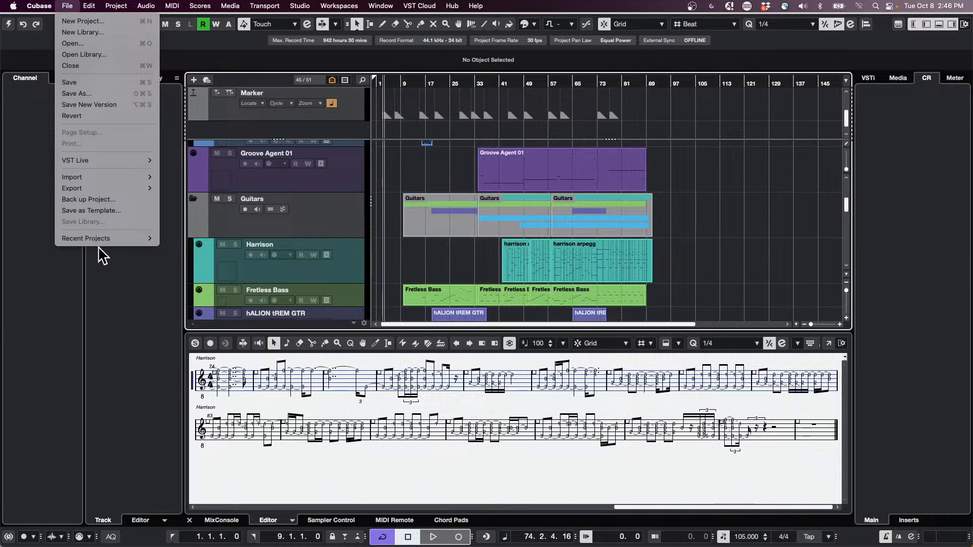
mouse_move(102, 239)
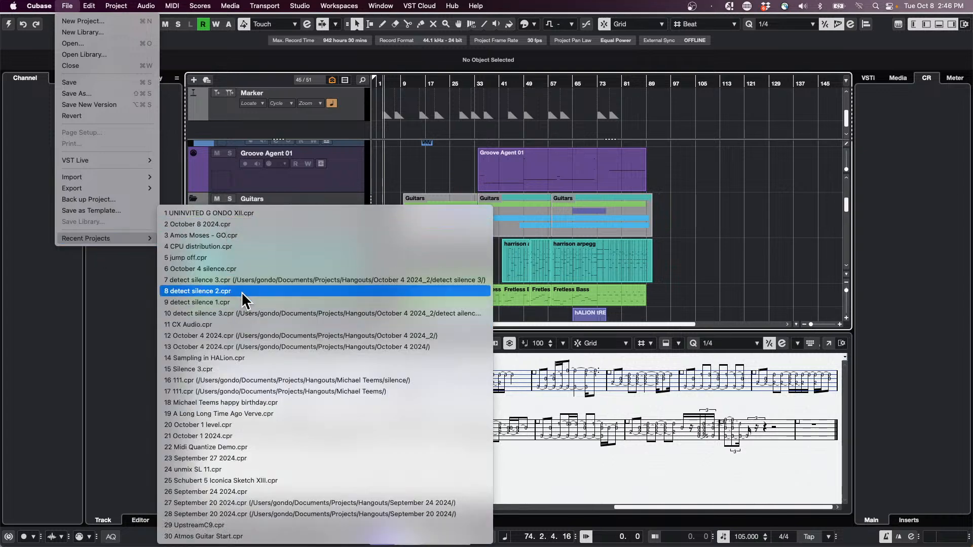
click(232, 257)
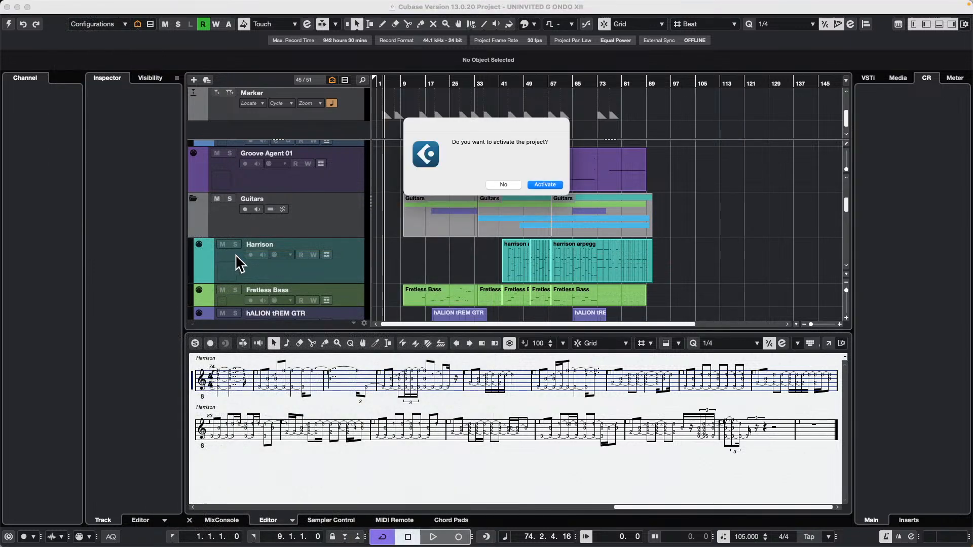
click(550, 183)
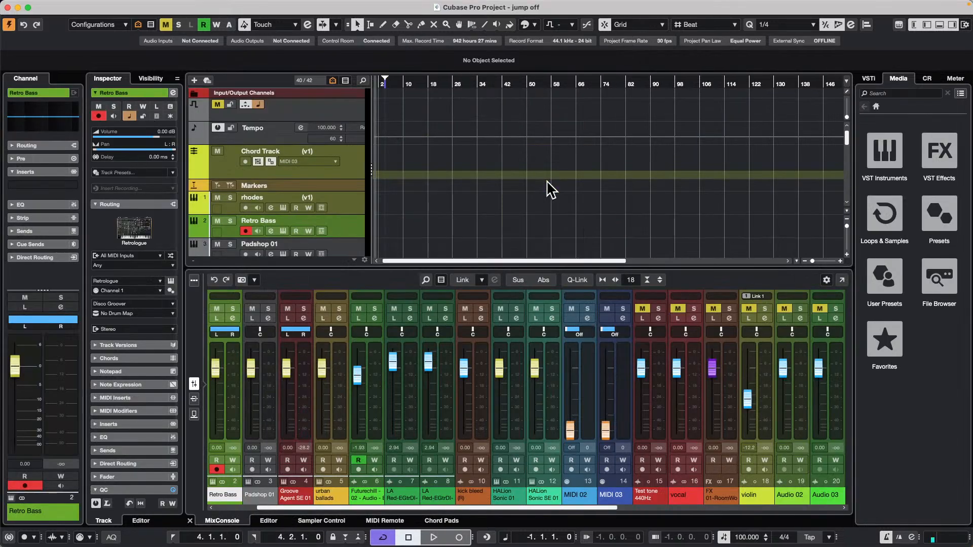
Enlarge the track area, solo the Celli track near the end of the track list, and start playback.
drag(407, 267, 407, 332)
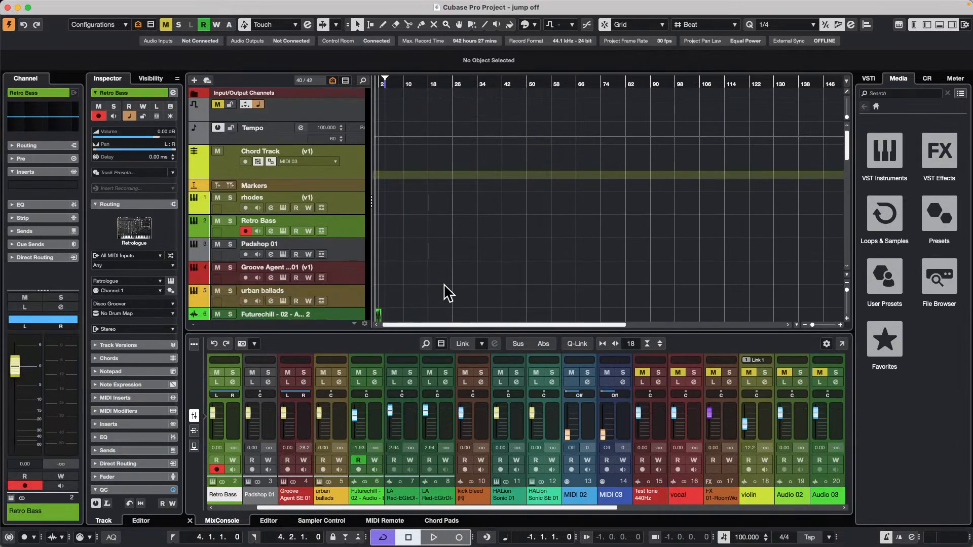
scroll(457, 243, down, 10)
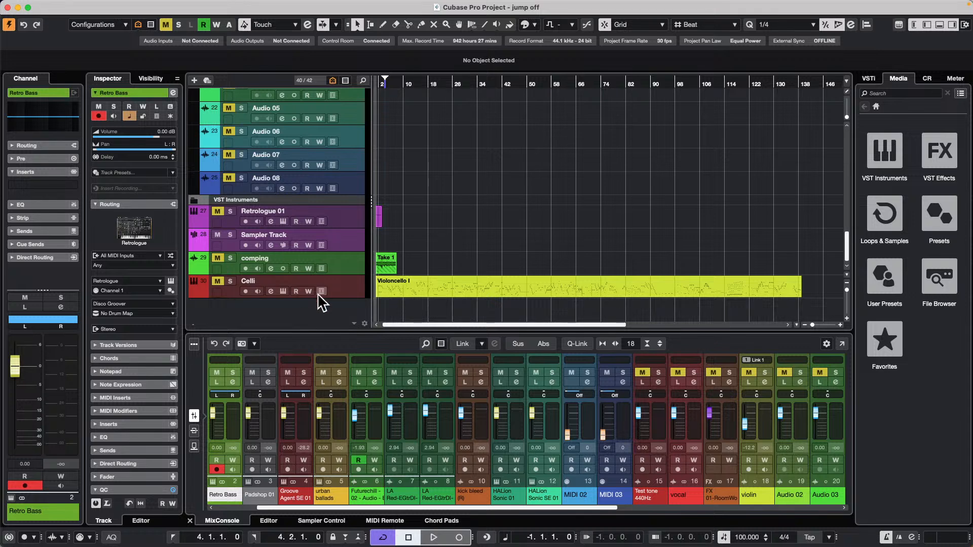
click(234, 283)
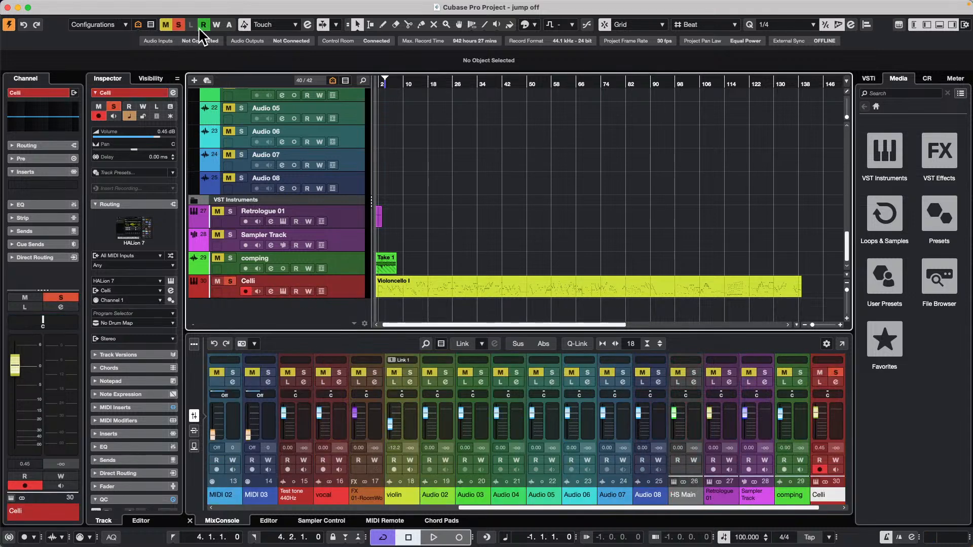
click(218, 281)
click(230, 281)
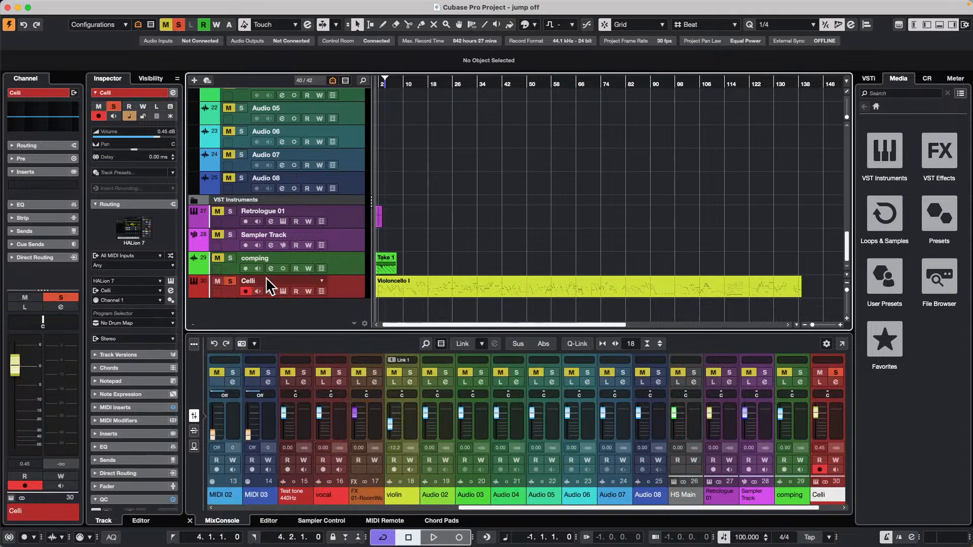
key(space)
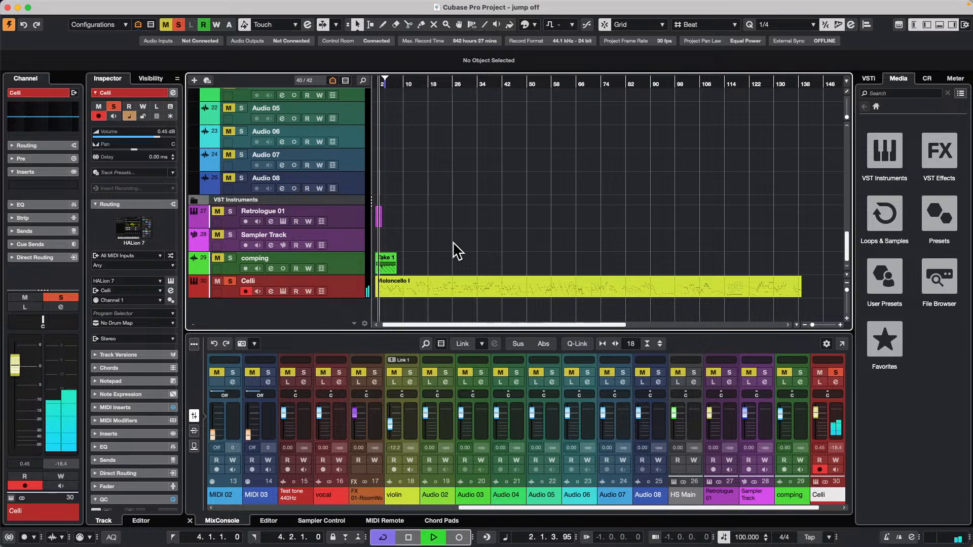
Make the Celli track taller, relocate the Tempo track directly below it, and stop playback.
drag(348, 297, 348, 308)
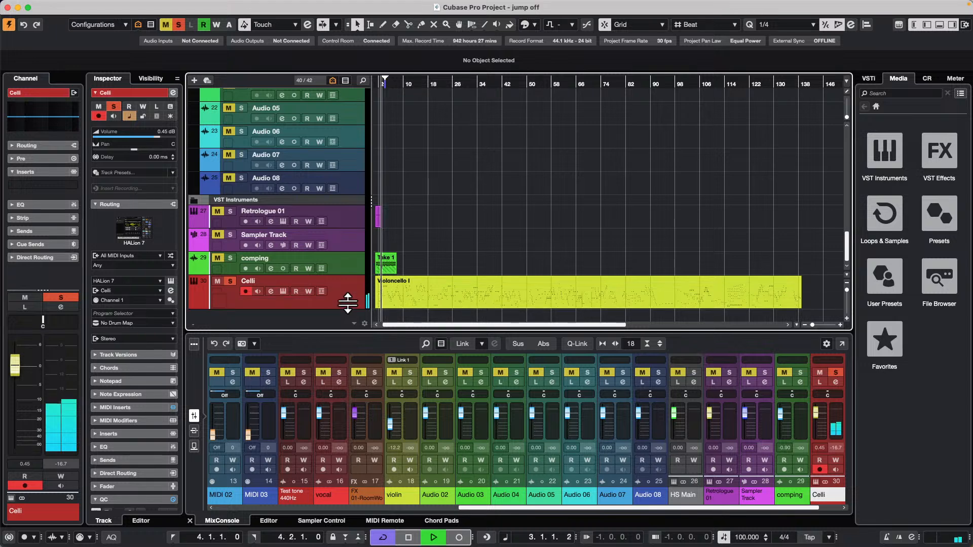
scroll(341, 254, up, 15)
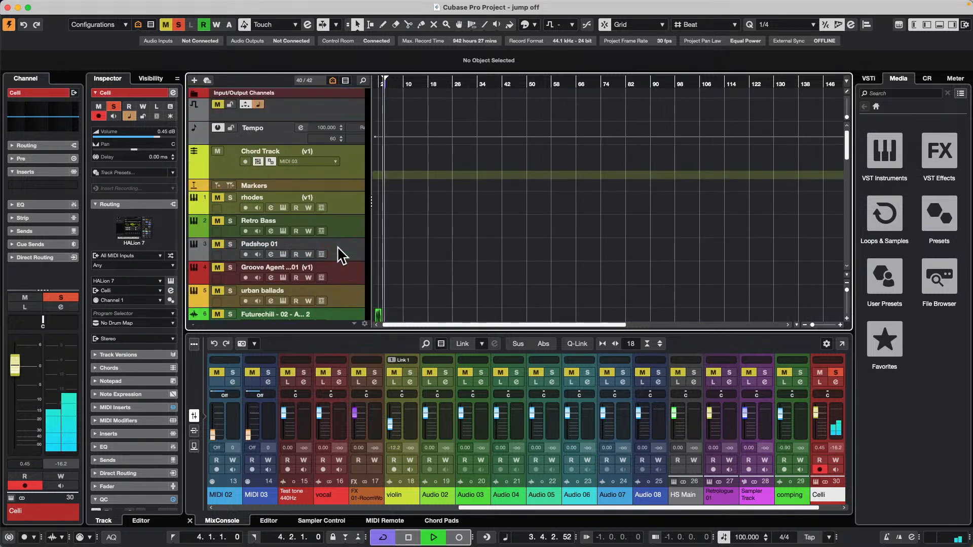
click(291, 136)
scroll(290, 314, down, 10)
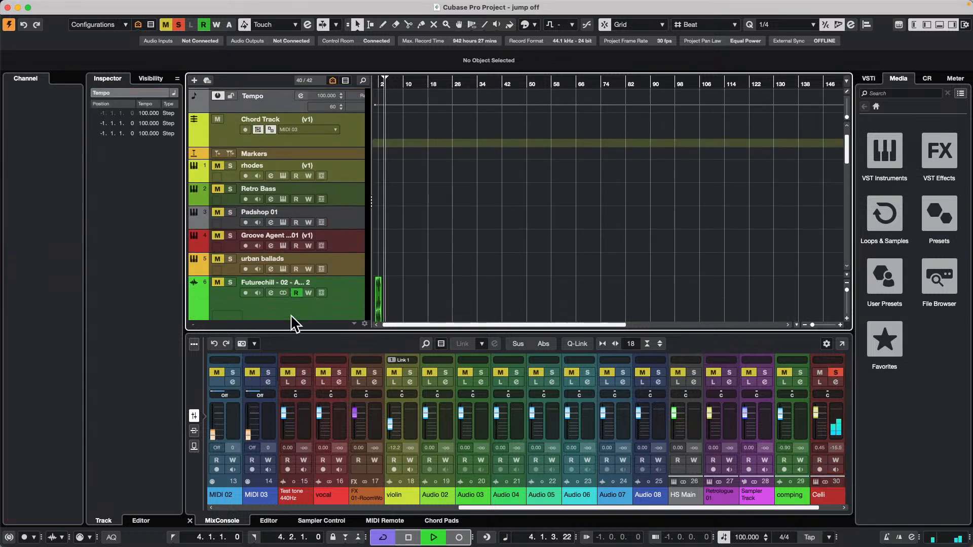
scroll(292, 325, down, 15)
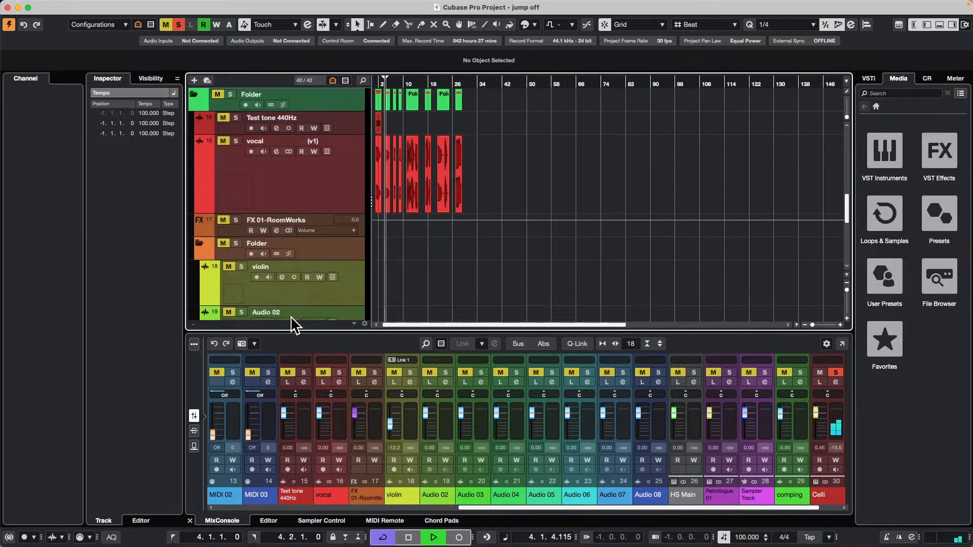
scroll(292, 324, down, 5)
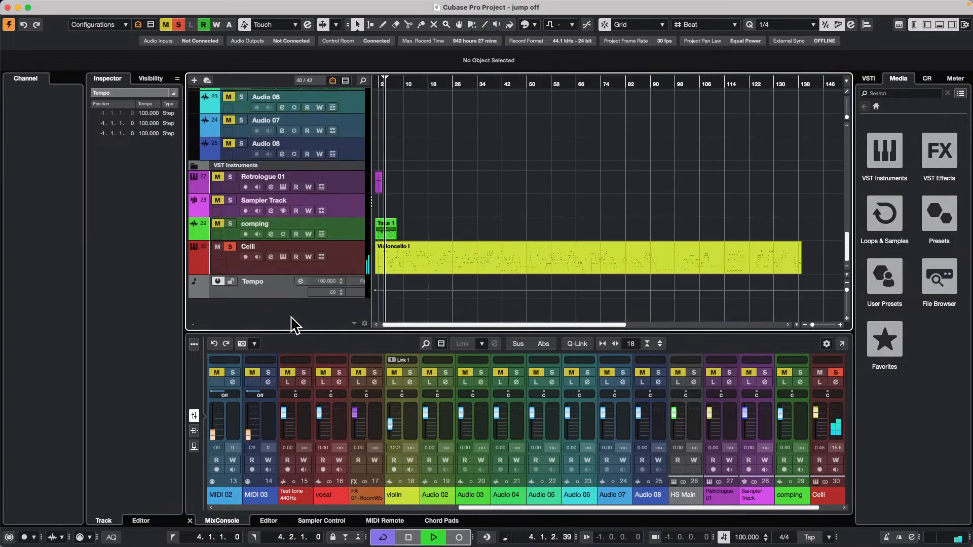
key(space)
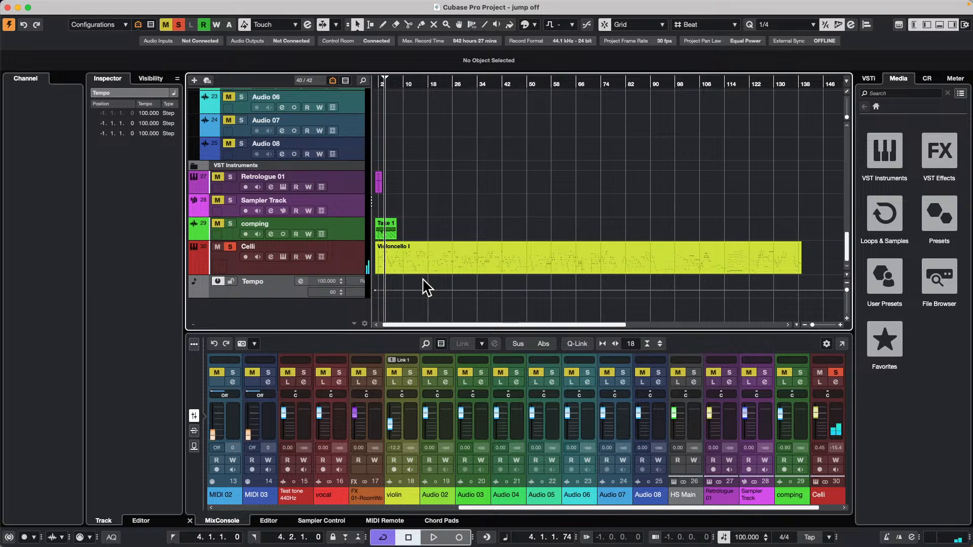
Turn off Cycle and start playback from the beginning of the project.
key(KP_Divide)
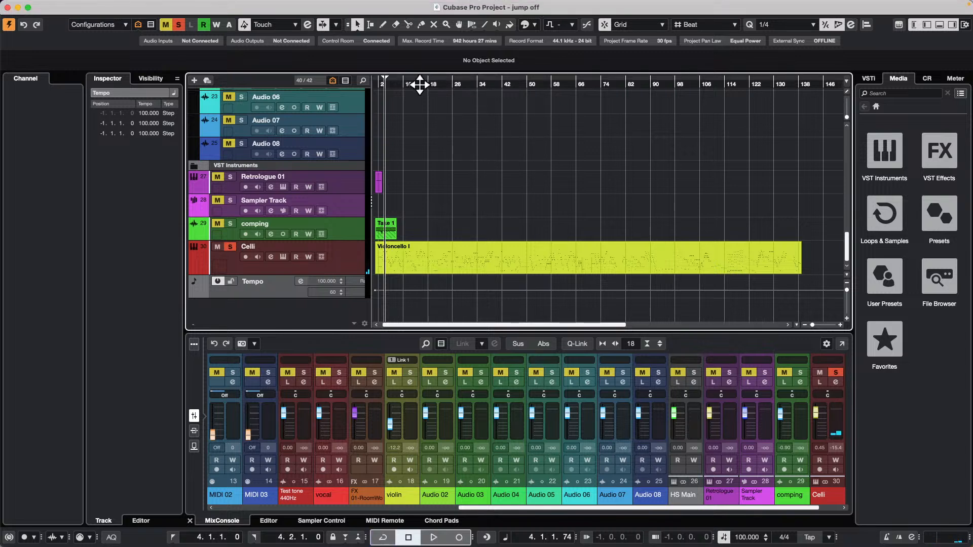
drag(411, 84, 334, 93)
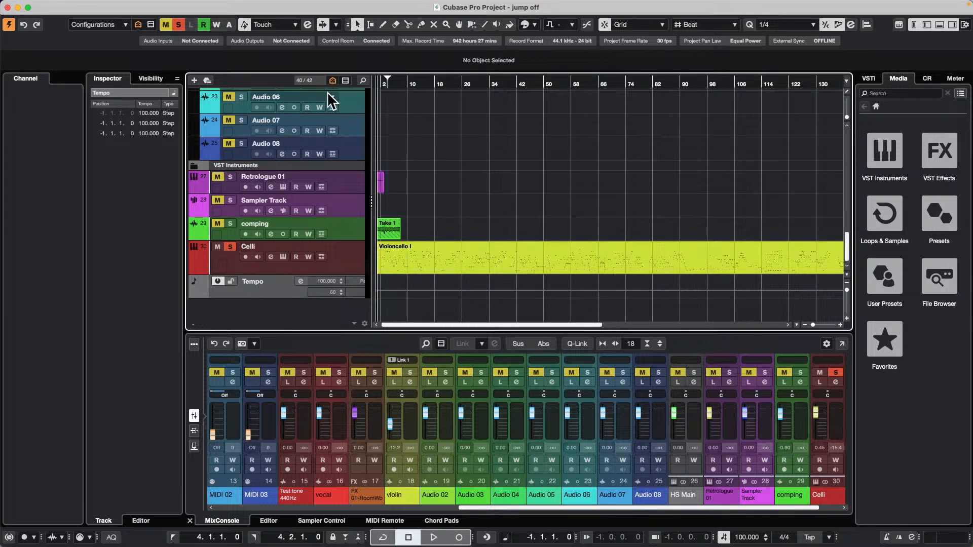
key(space)
Open the Violoncello I part on the Celli track in the Key Editor, in its own separate window.
key(h)
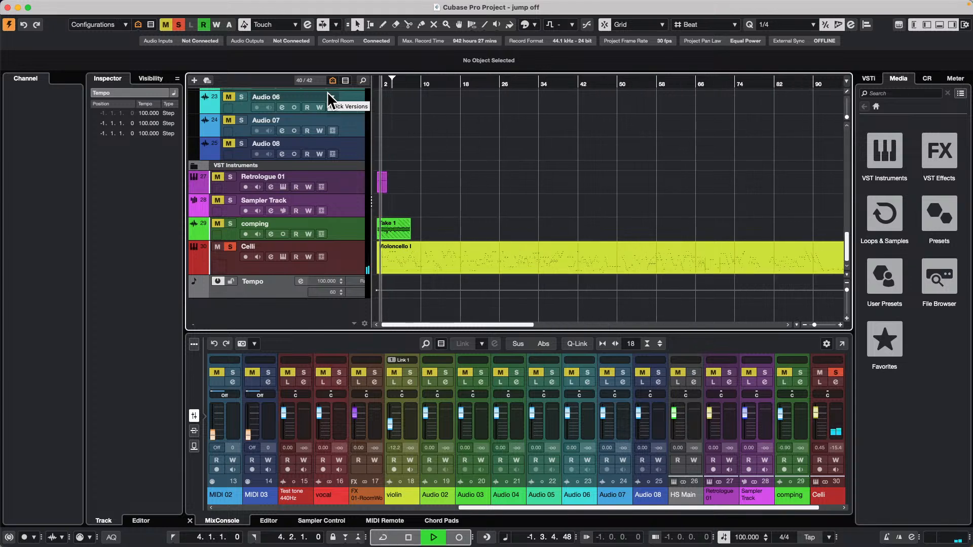
key(h)
key(h)
key(h)
key(h)
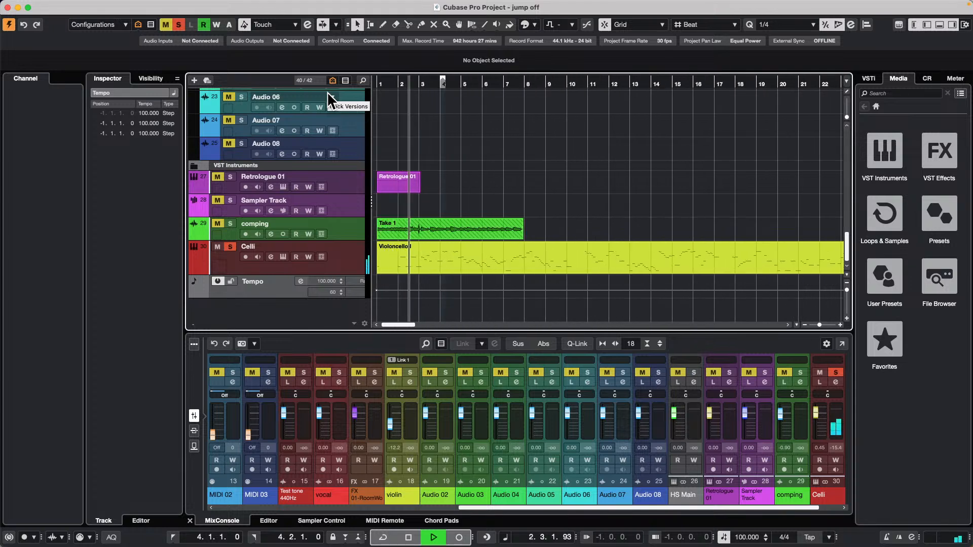
double_click(528, 260)
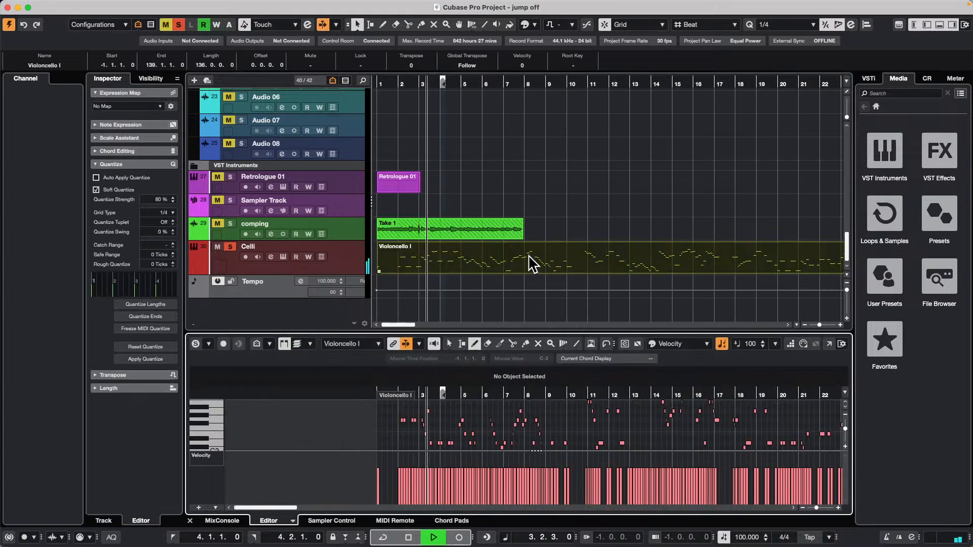
click(828, 343)
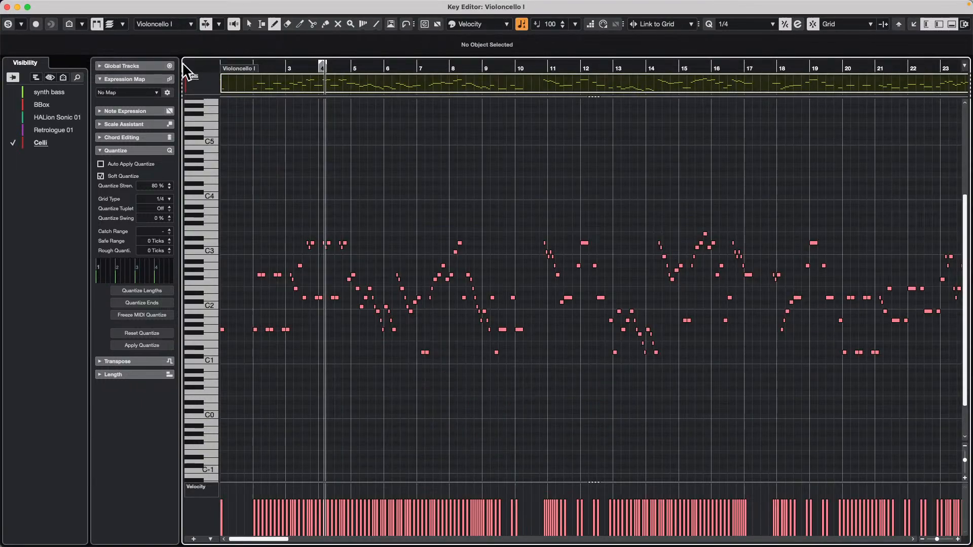
Show the Tempo track among the Key Editor's global tracks and try to add a tempo point at bar 10.
click(122, 66)
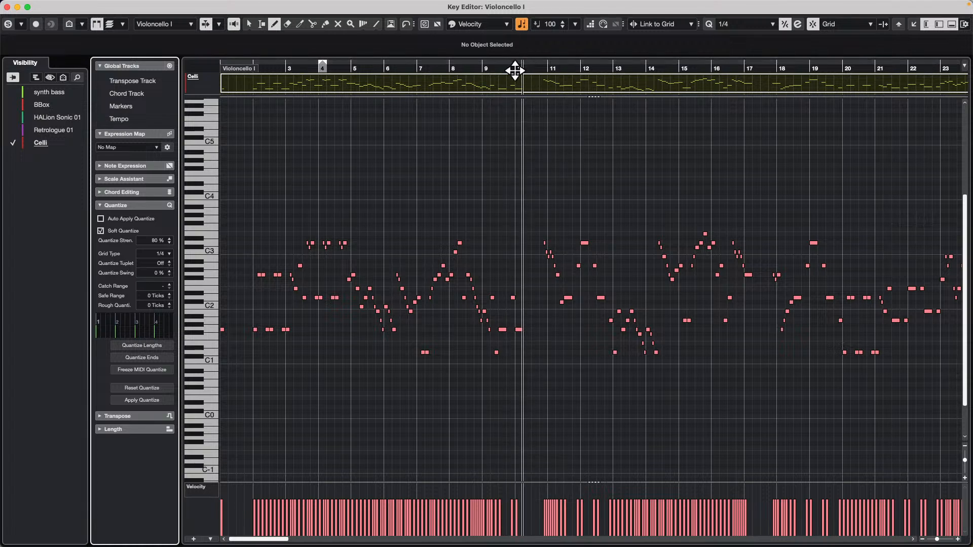
click(103, 118)
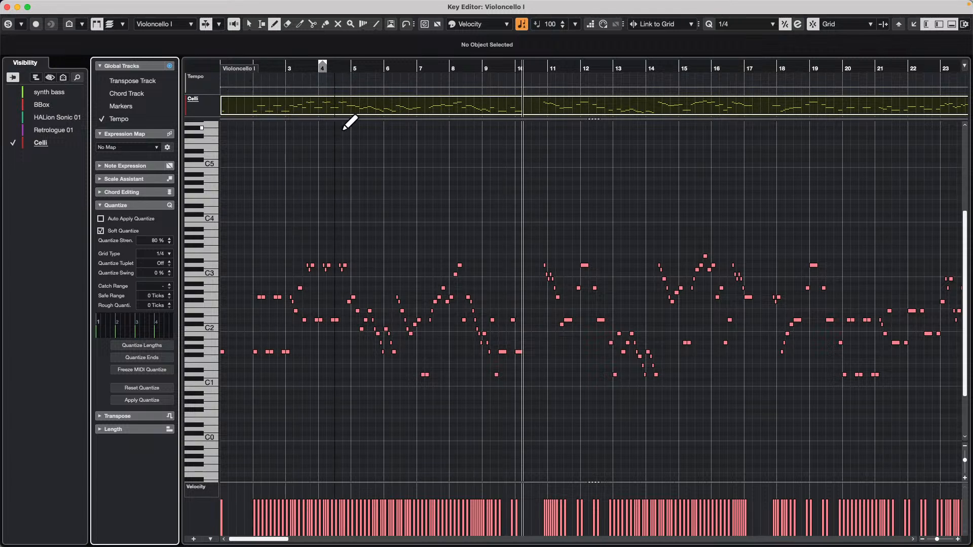
click(519, 87)
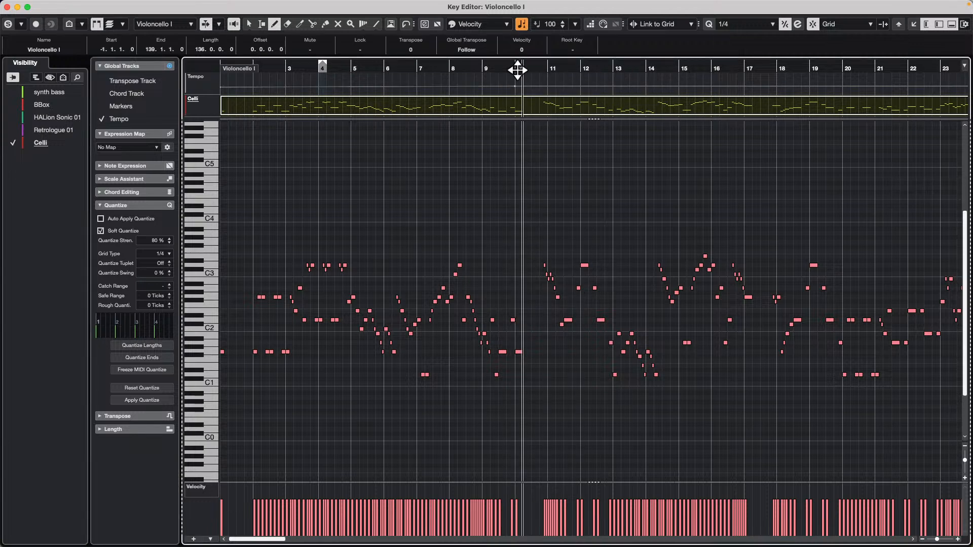
Select the tempo point at bar 10 and enlarge the Celli and Tempo tracks above the notes.
key(1)
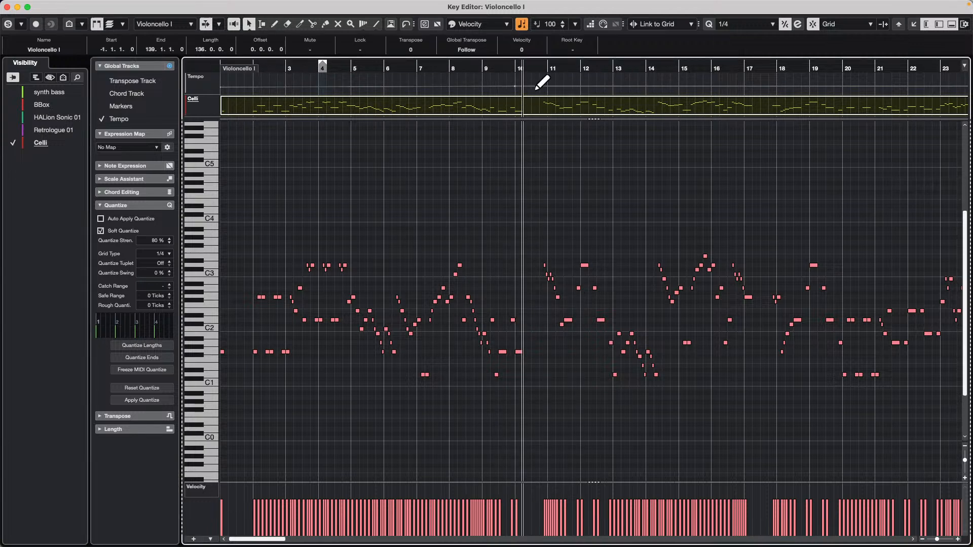
click(516, 87)
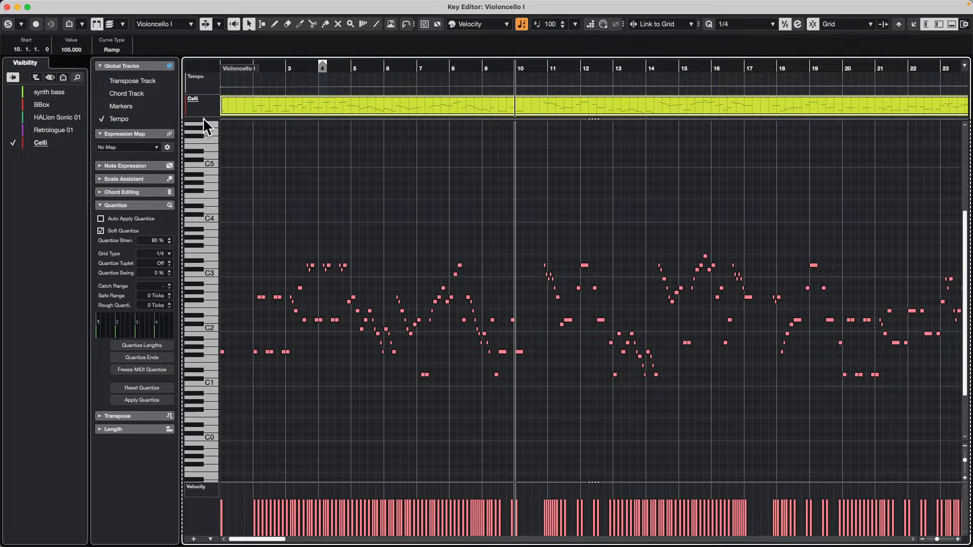
drag(205, 115, 205, 183)
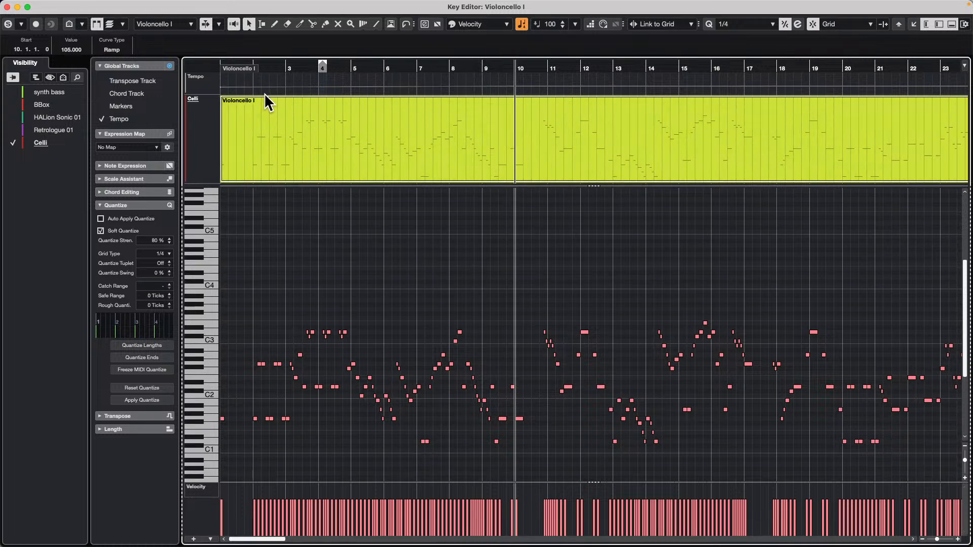
drag(196, 96, 196, 165)
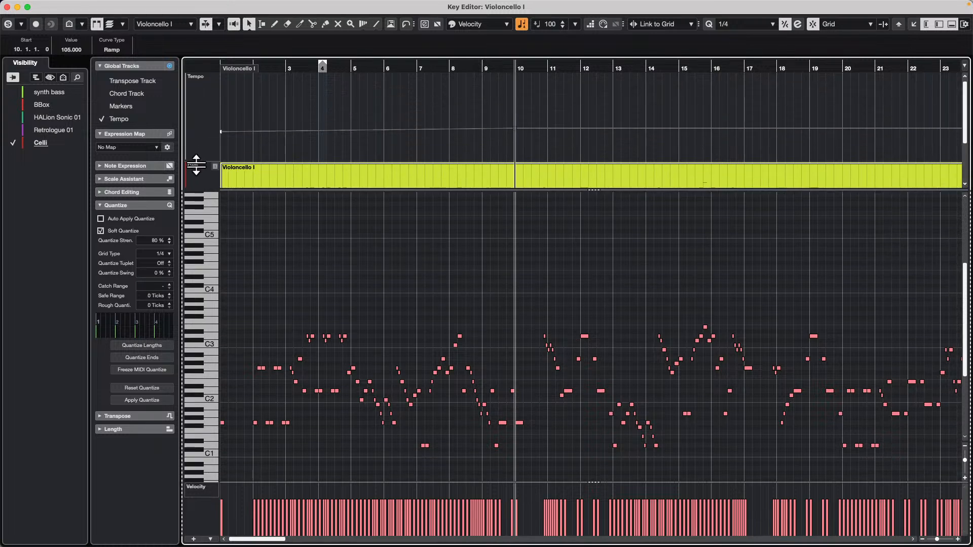
Add a second tempo point directly below the existing one at bar 10, dropping the tempo to 80 BPM.
right_click(520, 143)
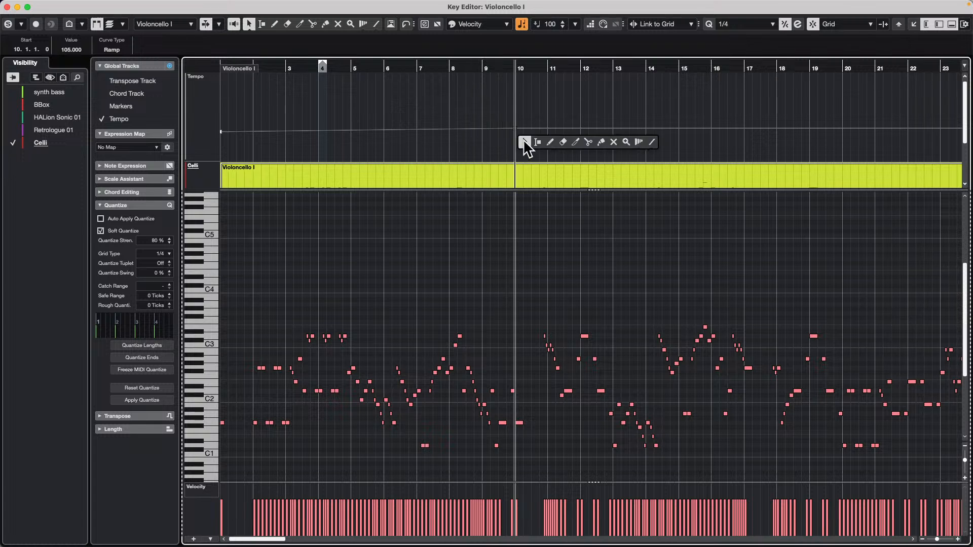
click(557, 144)
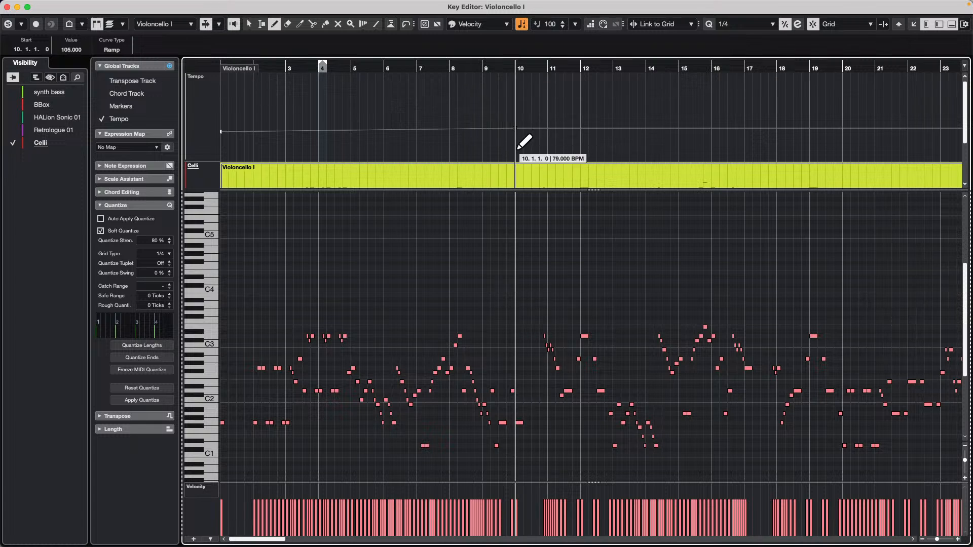
click(518, 147)
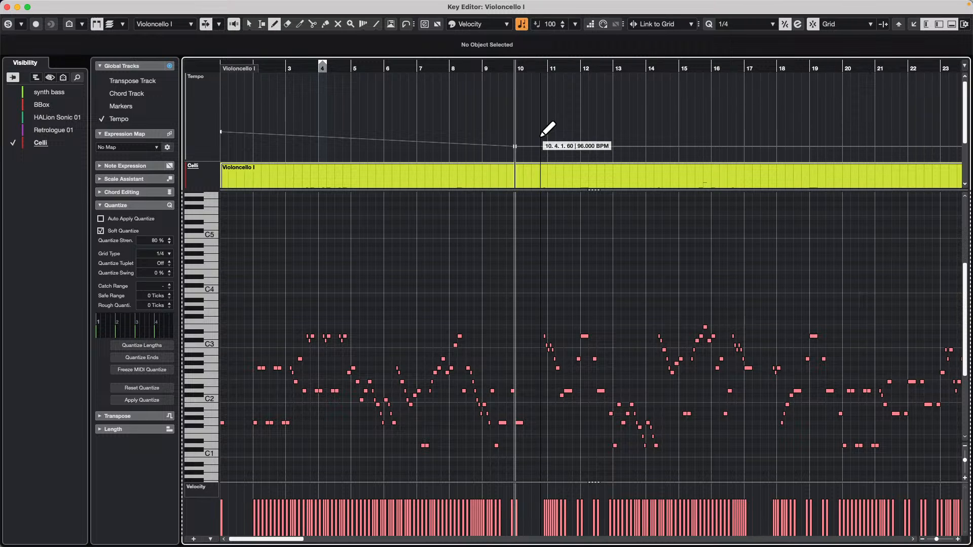
click(541, 136)
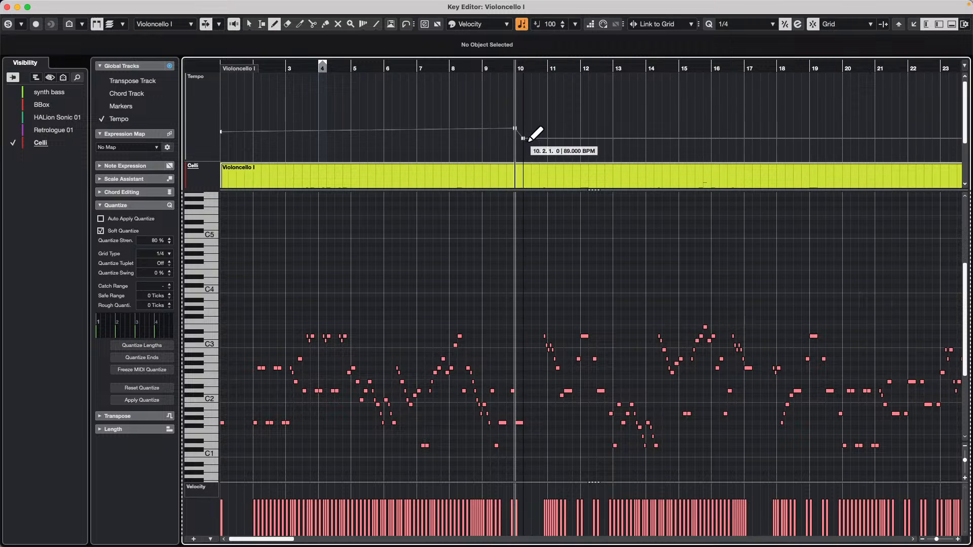
right_click(530, 139)
click(530, 139)
click(524, 139)
drag(524, 139, 515, 147)
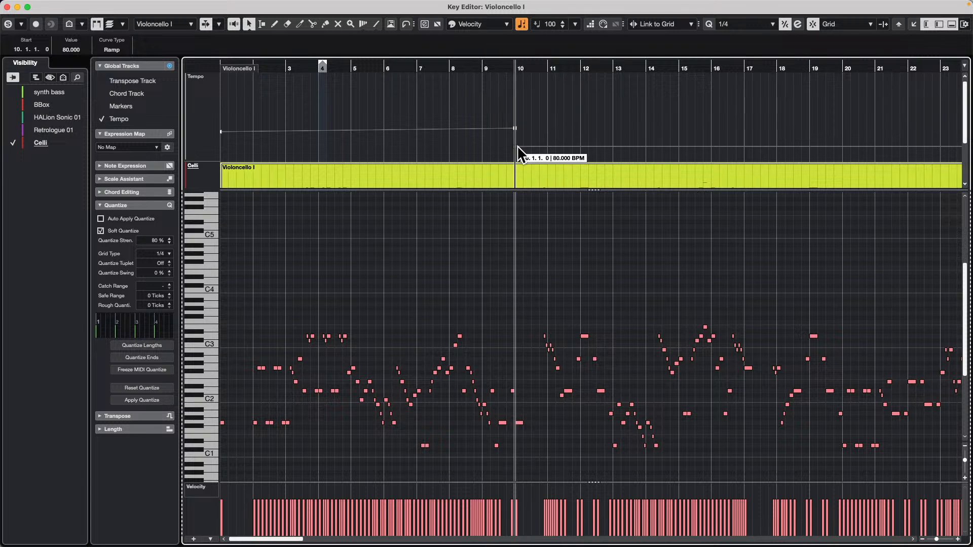
Draw a tempo point of 105 BPM at bar 11 and another of 81 BPM just before it, ending the tempo dip.
right_click(551, 138)
click(574, 133)
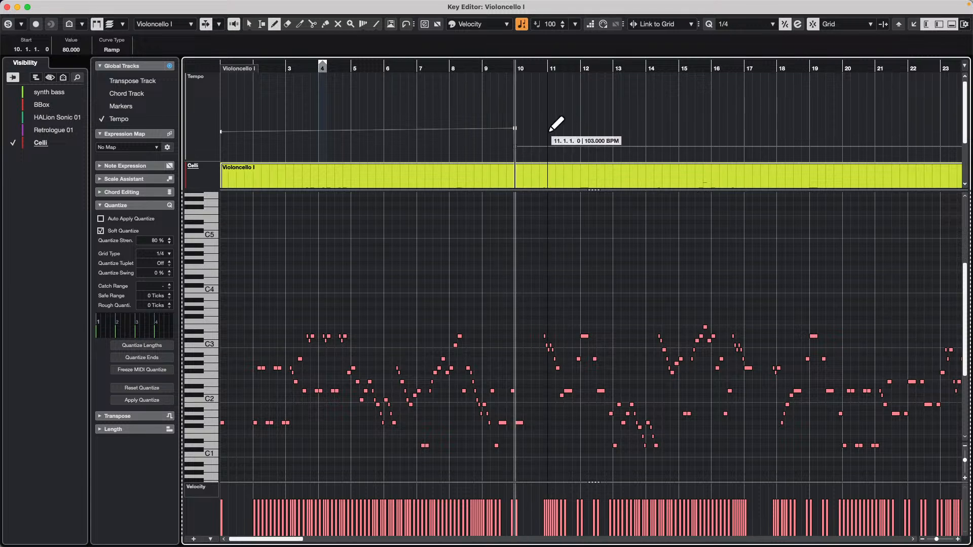
click(548, 128)
mouse_move(549, 129)
mouse_down()
mouse_move(539, 130)
mouse_move(547, 147)
mouse_up()
key(1)
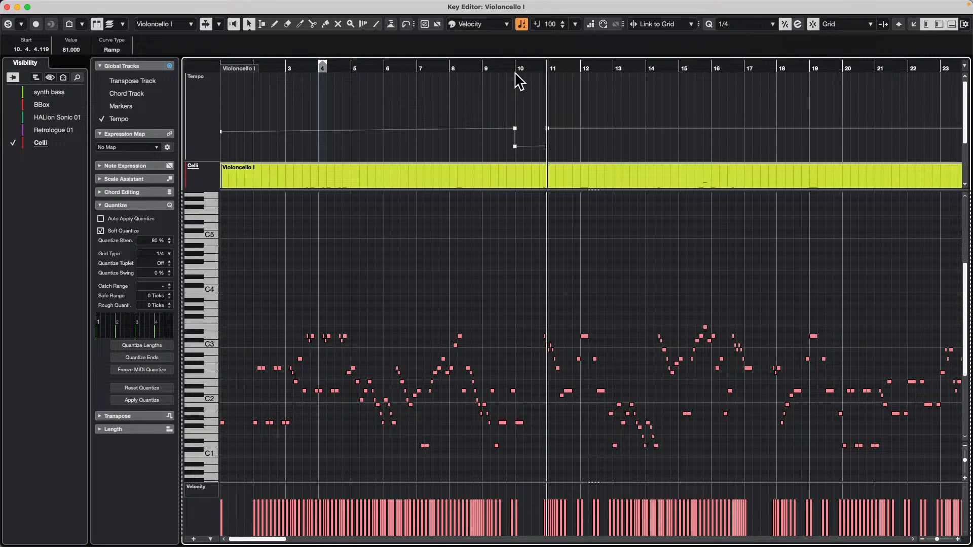
Add a tempo point on the curve shortly before bar 10 and set its value to 100 BPM.
drag(509, 68, 424, 65)
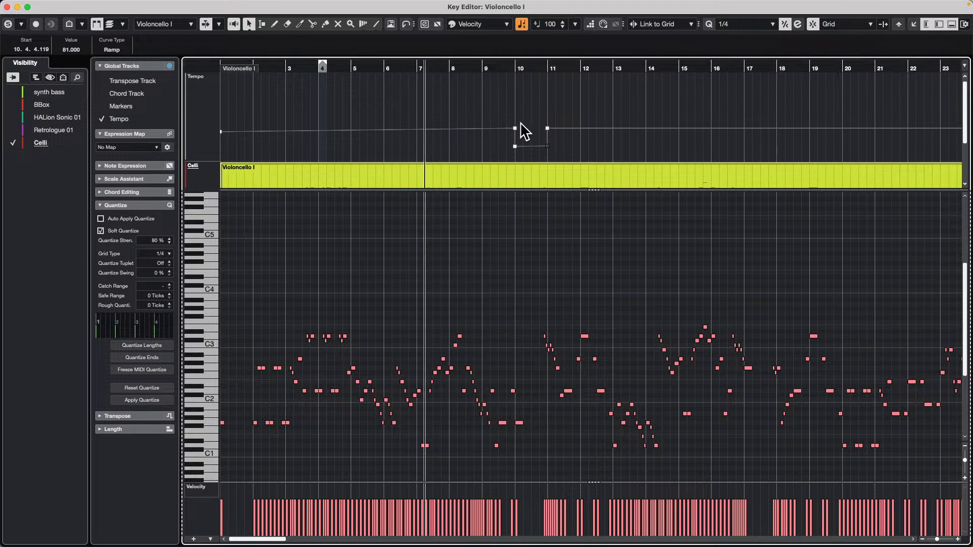
click(511, 128)
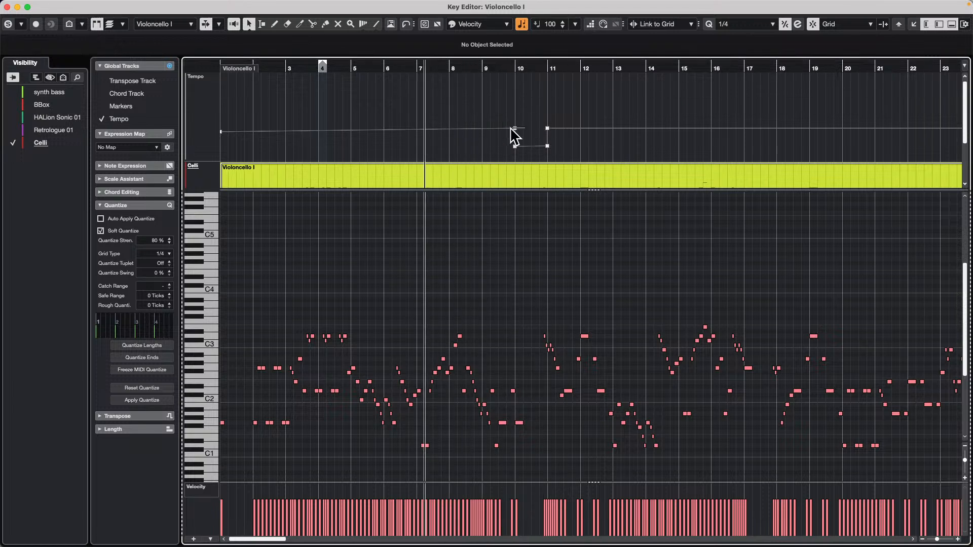
click(507, 128)
click(62, 48)
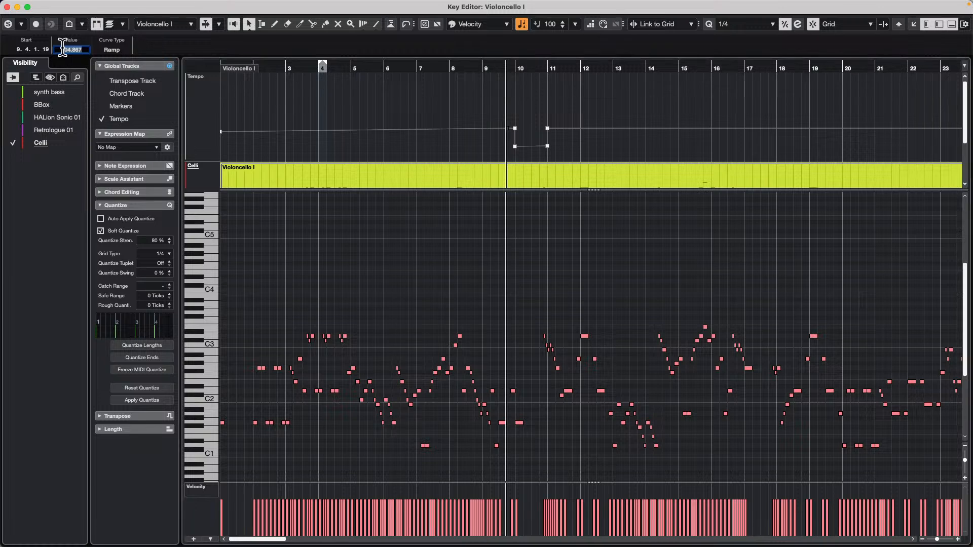
text(100)
key(Return)
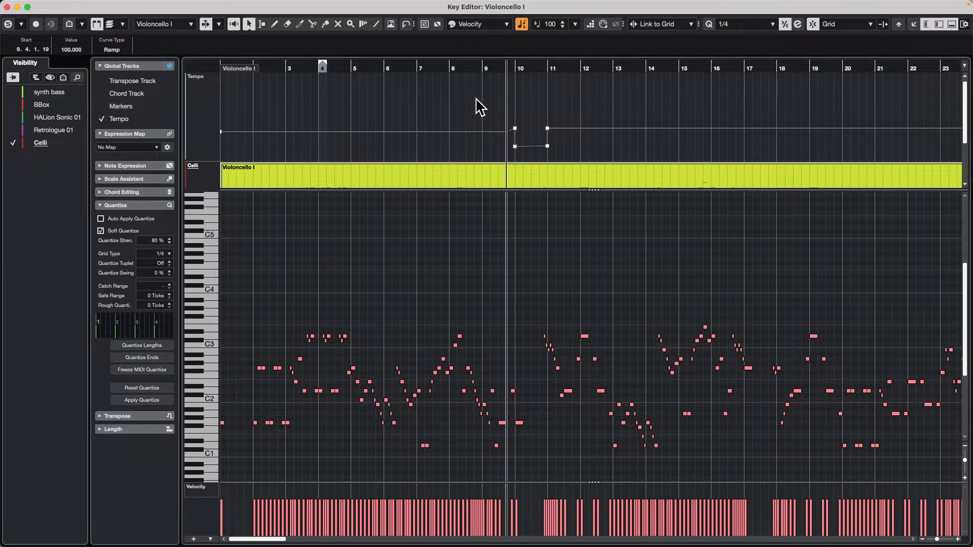
Set the upper tempo points at bar 10 and bar 11 to 100 BPM each.
click(515, 130)
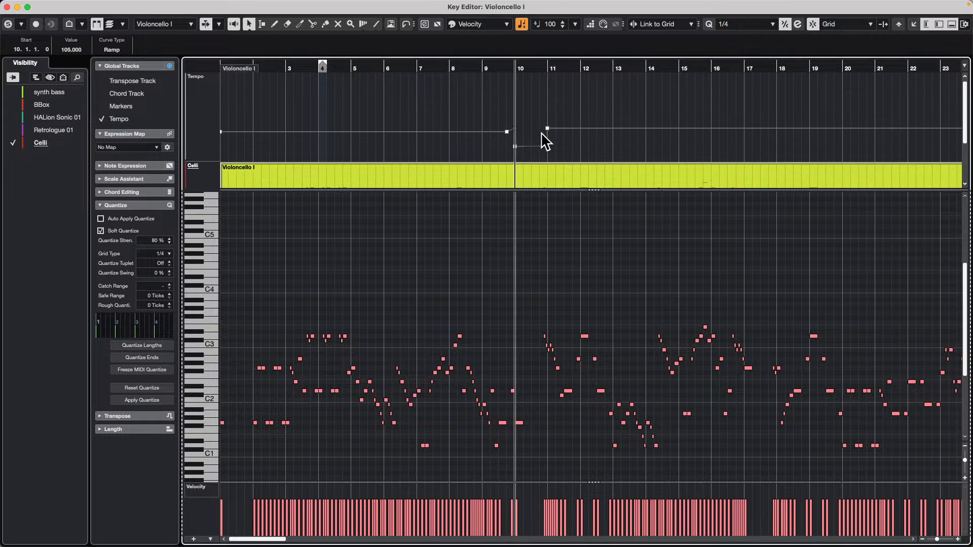
click(85, 49)
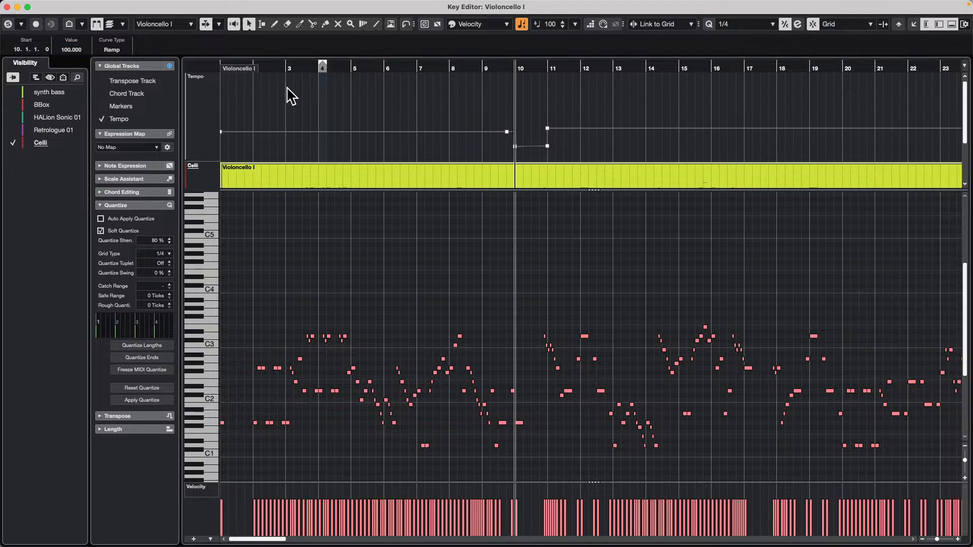
drag(540, 112, 563, 139)
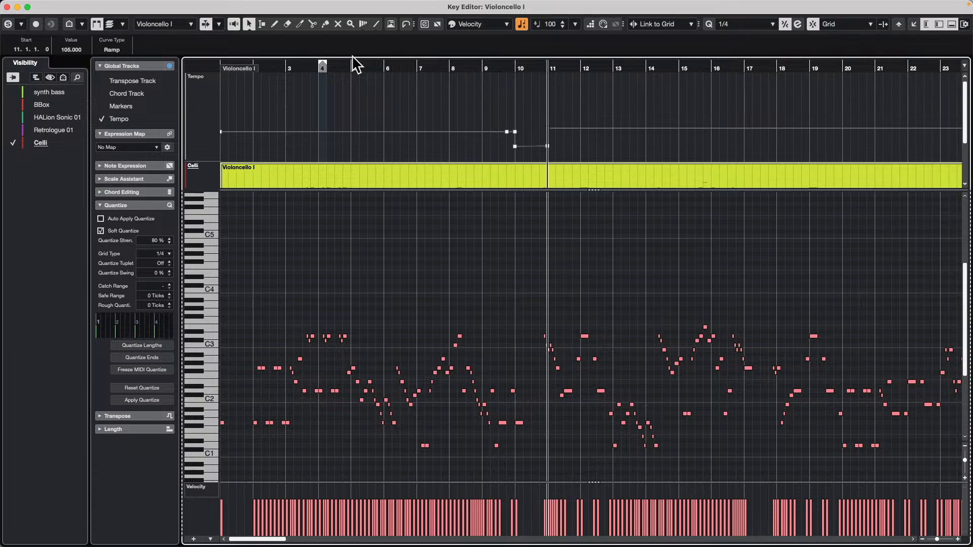
click(67, 49)
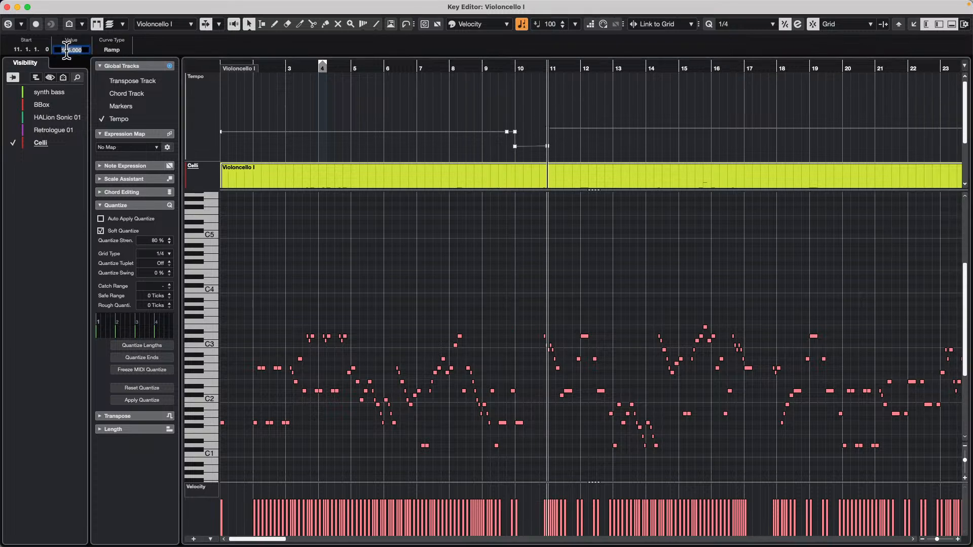
text(100)
key(Return)
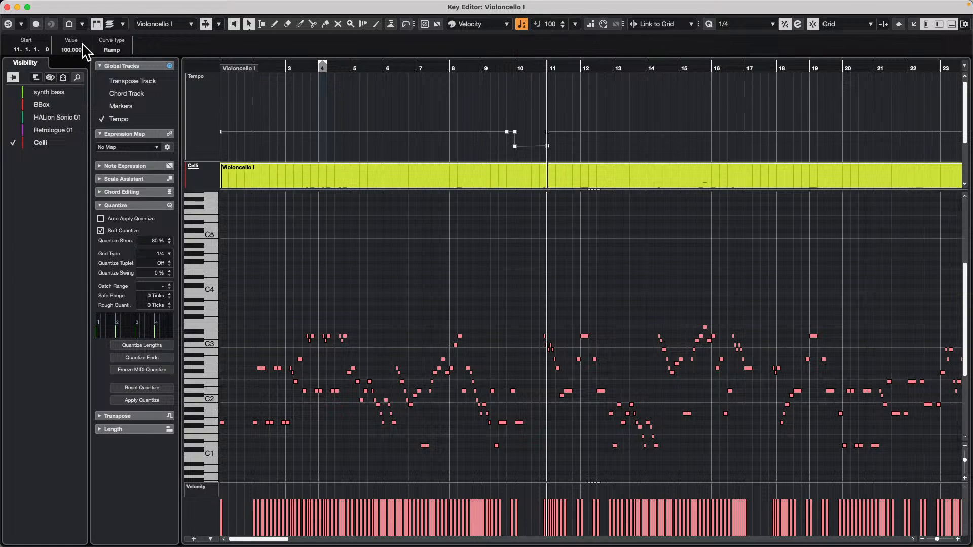
Play the part from bar 4 through the tempo dip at bar 10.
click(328, 65)
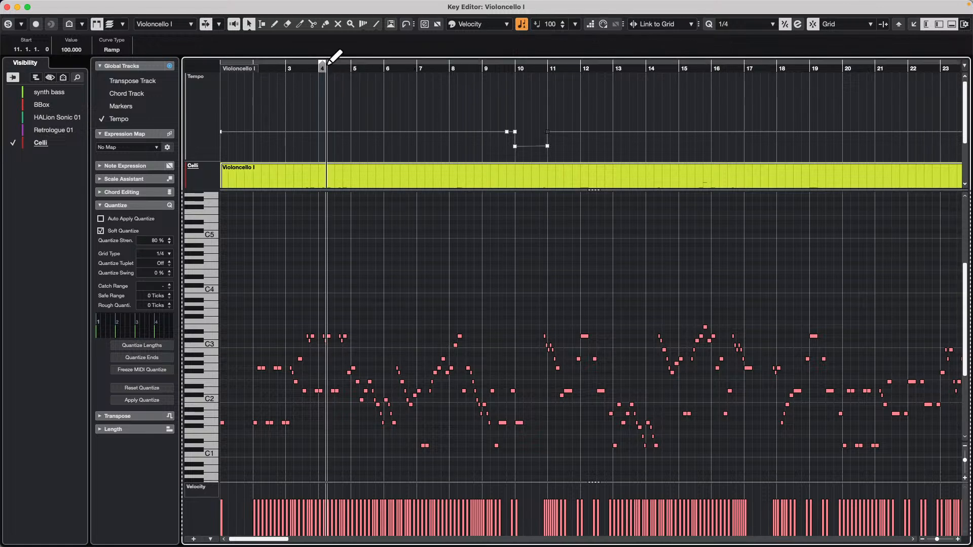
key(space)
click(439, 87)
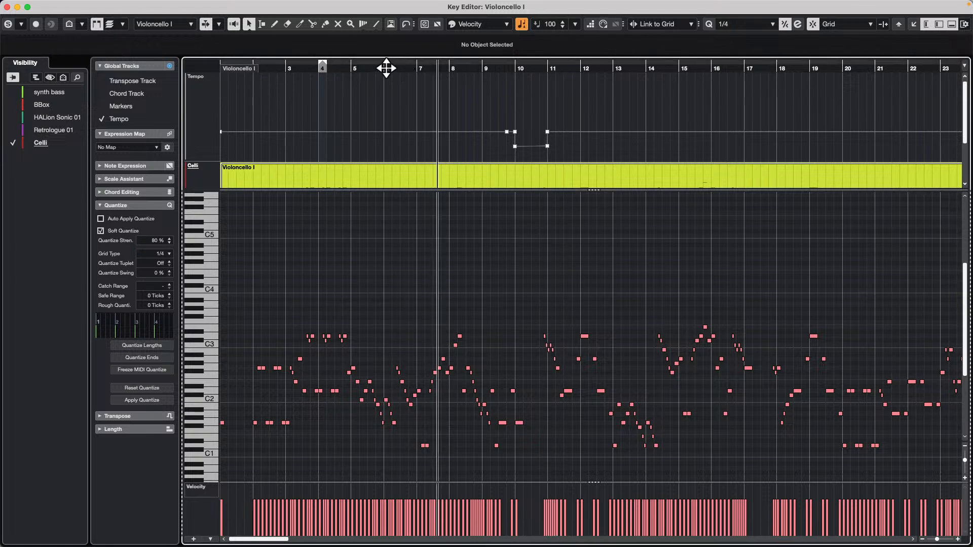
click(320, 61)
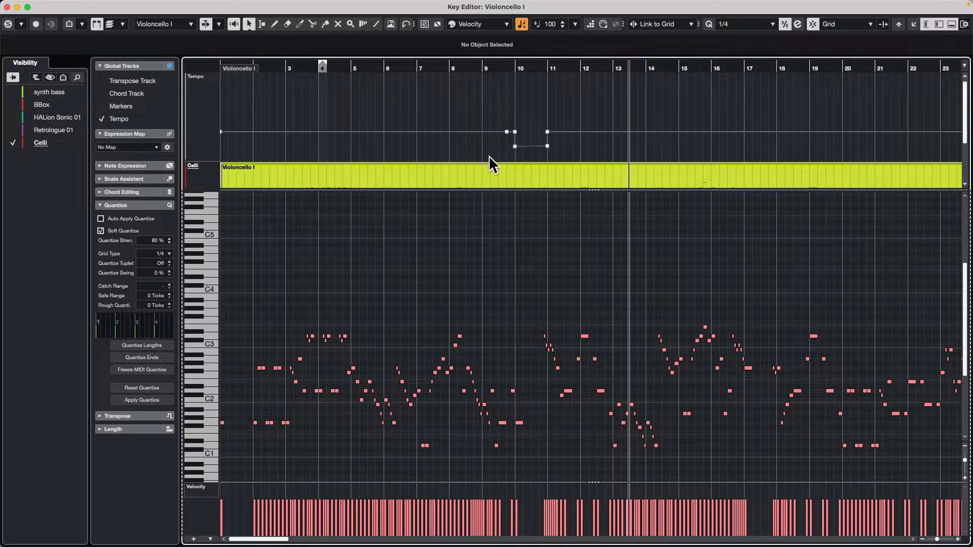
Lower the two tempo dip points between bars 10 and 11 to 75 BPM and play from bar 8.
click(508, 146)
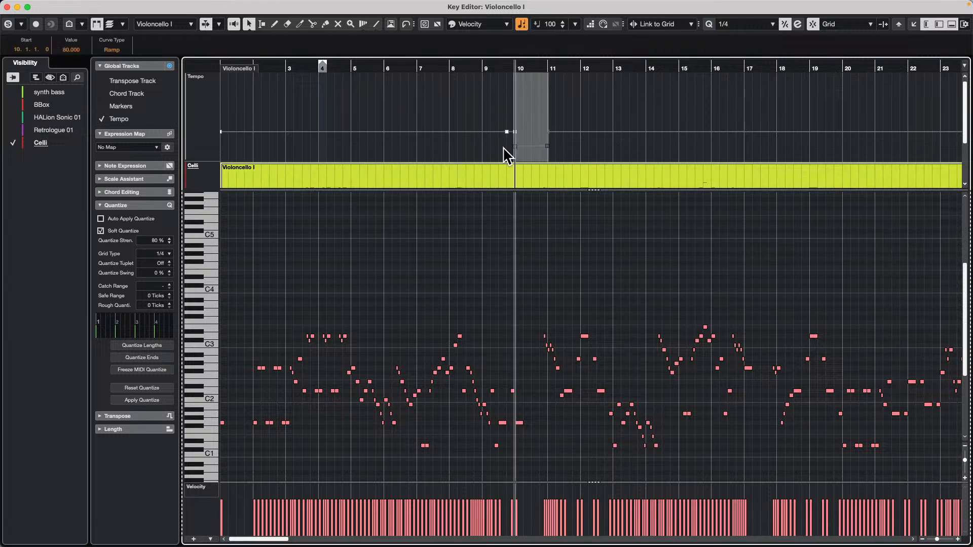
click(74, 49)
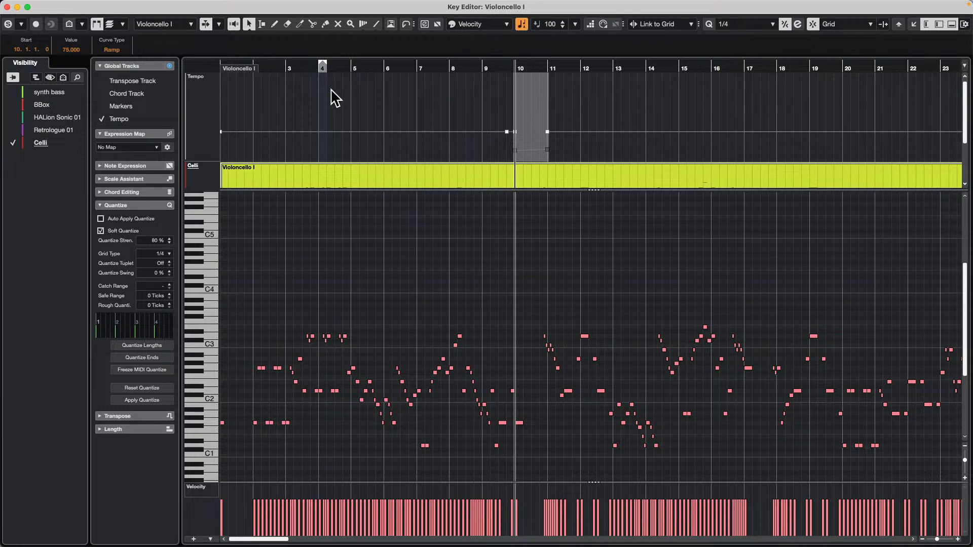
click(486, 66)
key(space)
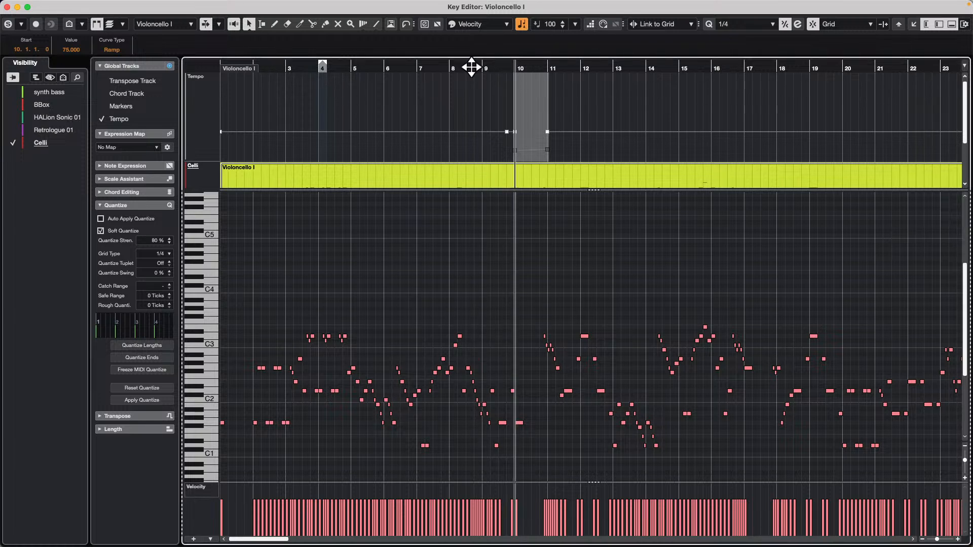
click(463, 92)
click(448, 66)
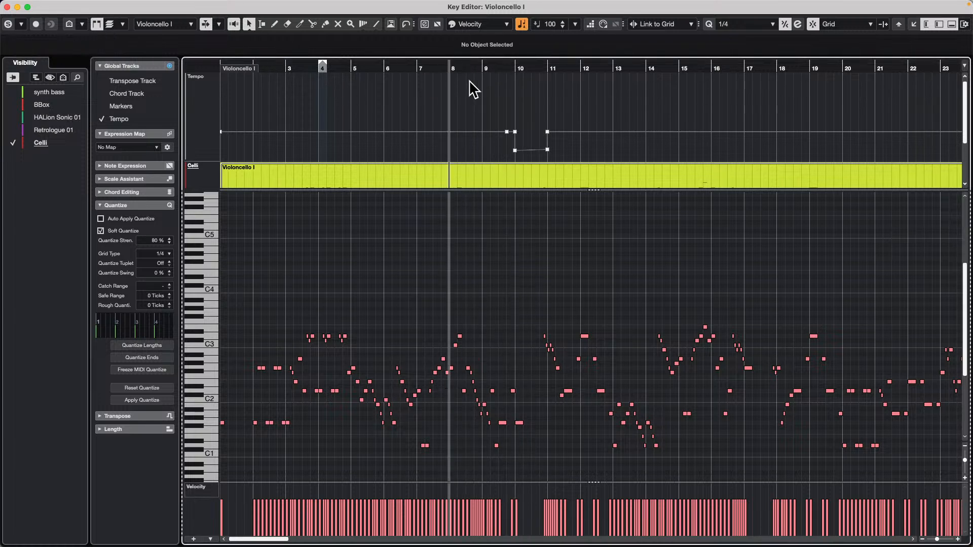
key(space)
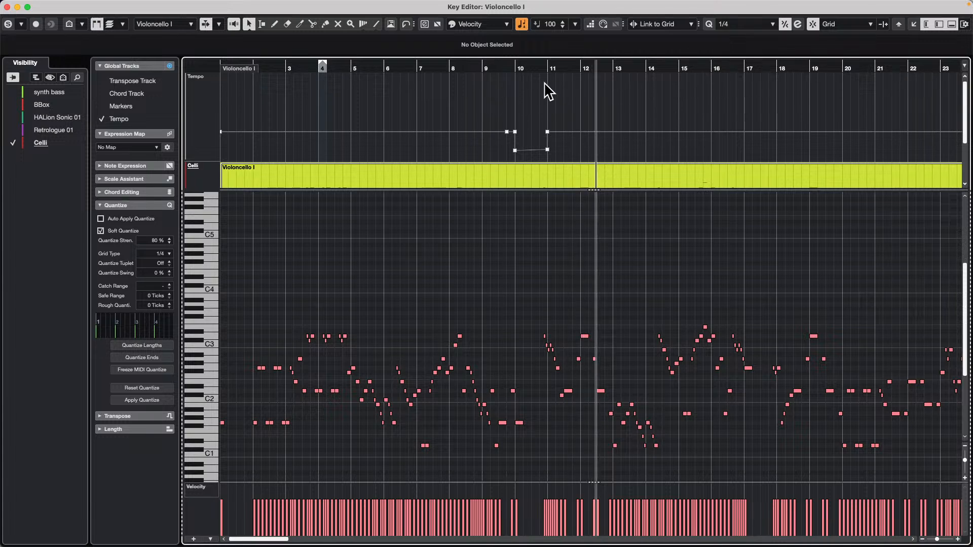
Draw tempo points near the end of bar 10: 110 BPM at 10.4.1.32 and 75 BPM just before it at 10.3.4.64.
drag(533, 70, 533, 100)
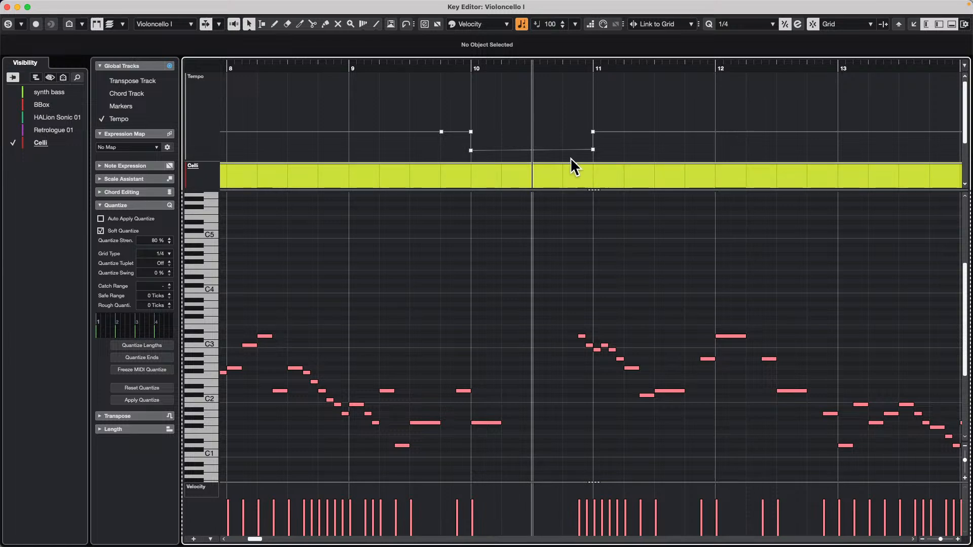
right_click(559, 139)
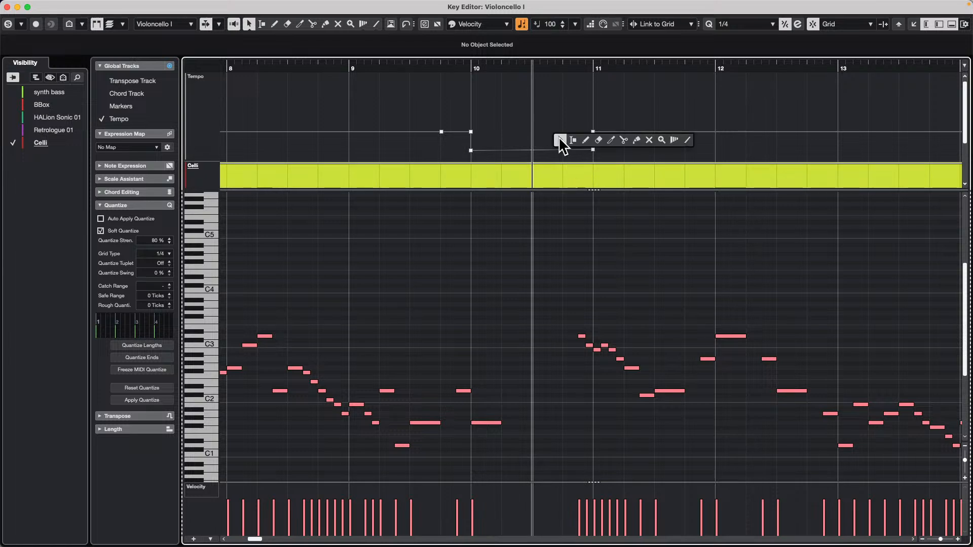
click(587, 139)
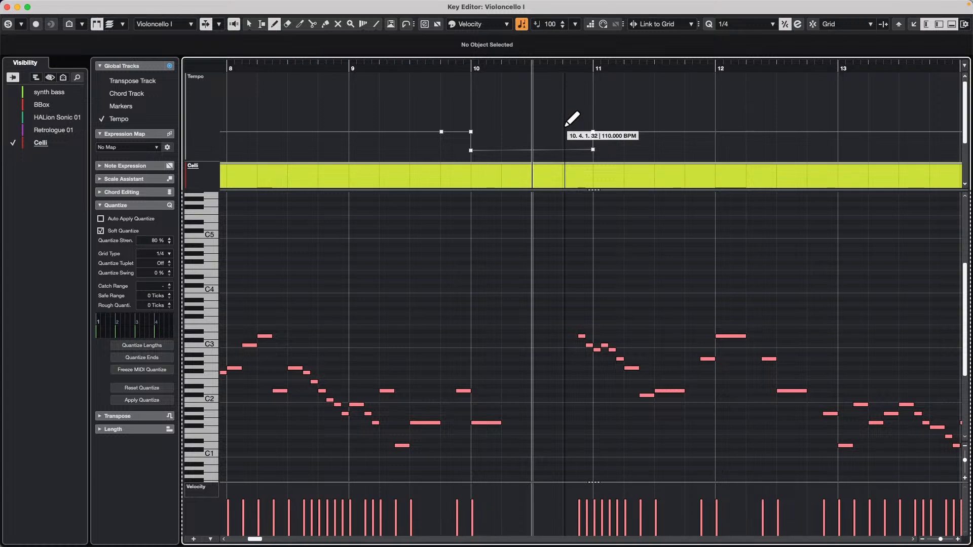
mouse_move(565, 125)
mouse_down()
mouse_move(650, 137)
mouse_move(562, 125)
mouse_move(559, 150)
mouse_up()
key(1)
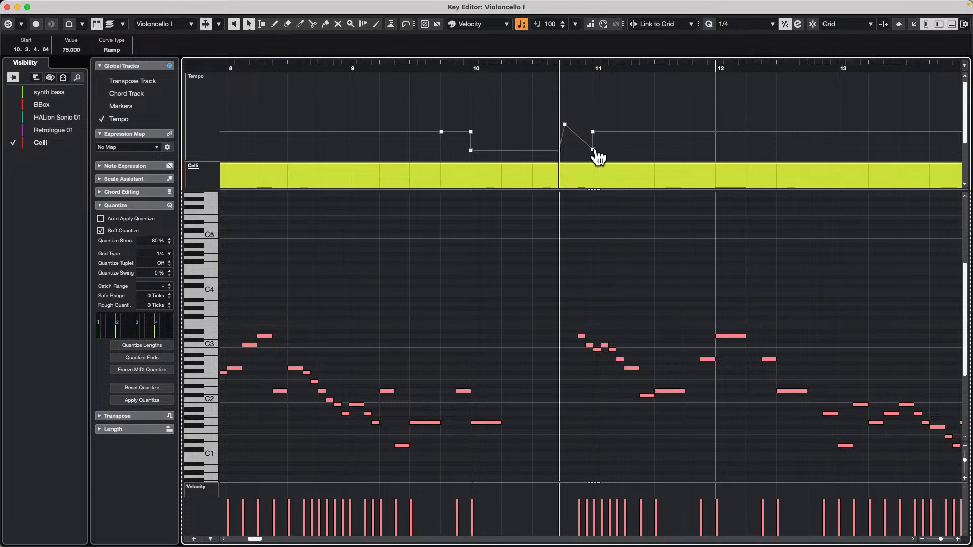
Raise the tempo dip's end point at bar 11 and the point at 10.4.1.32 to 100 BPM.
drag(594, 150, 591, 132)
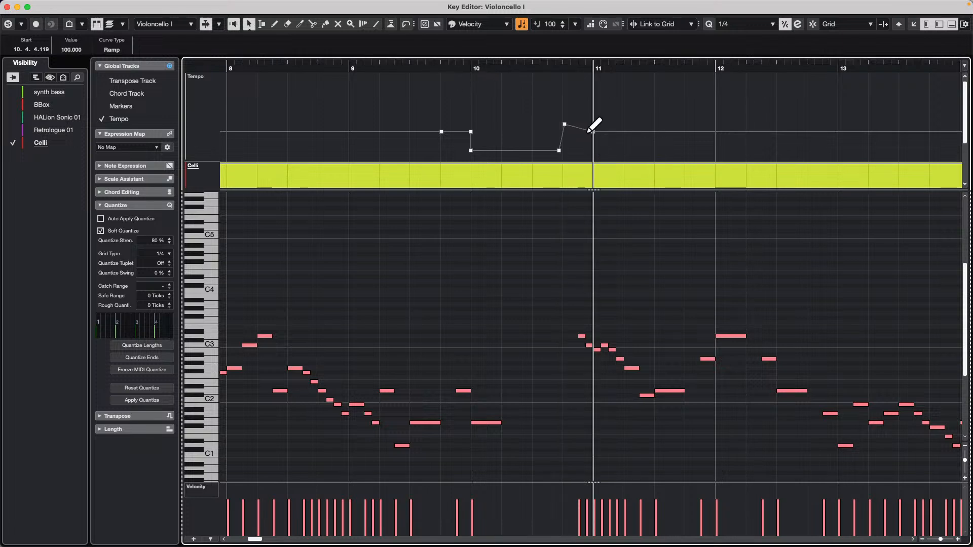
click(564, 124)
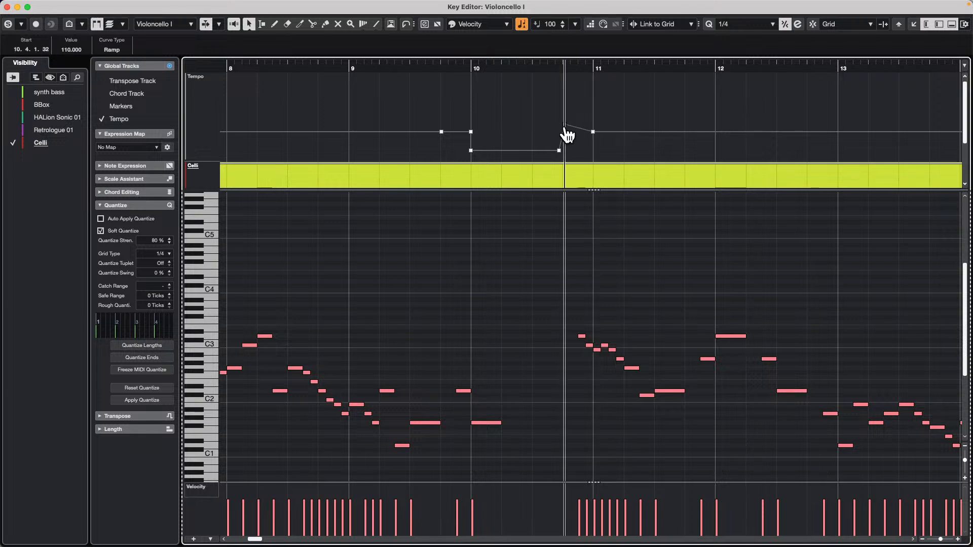
click(82, 49)
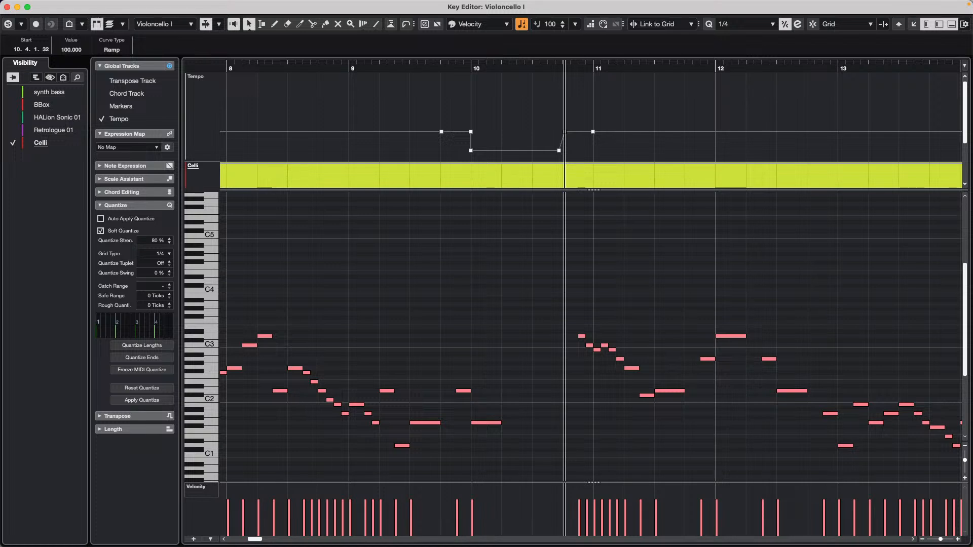
Play the cello part from around bar 9 through the tempo dip and deselect the tempo point.
double_click(345, 68)
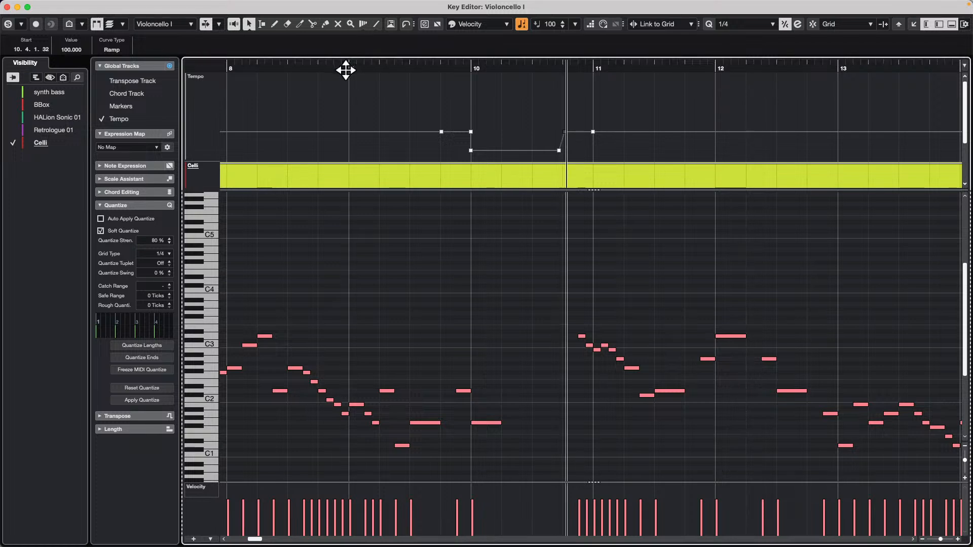
key(space)
click(369, 96)
double_click(319, 66)
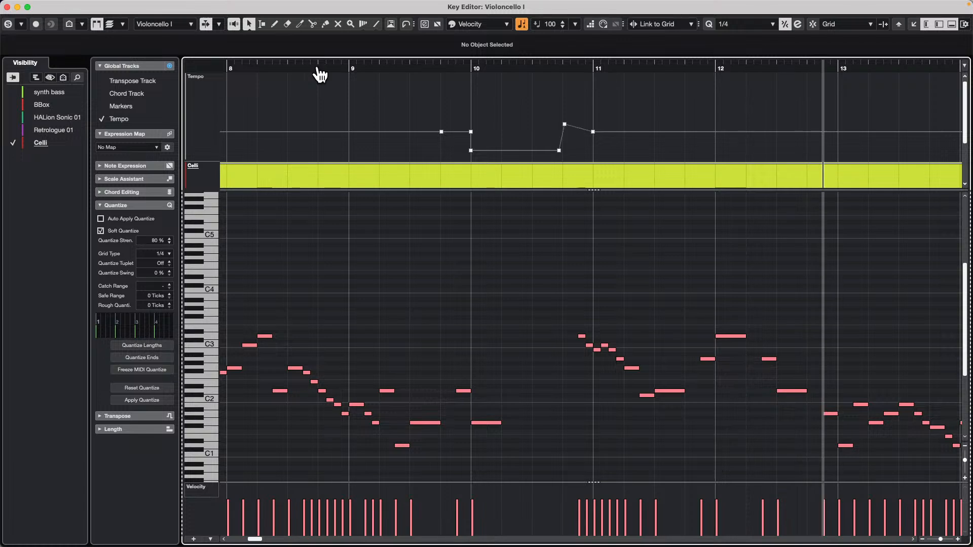
Undo all the tempo dip edits around bars 10 and 11 until the Tempo track is flat again.
key(super+z)
key(super+z)
key(super+z)
key(super+z)
key(super+z)
key(super+z)
key(super+z)
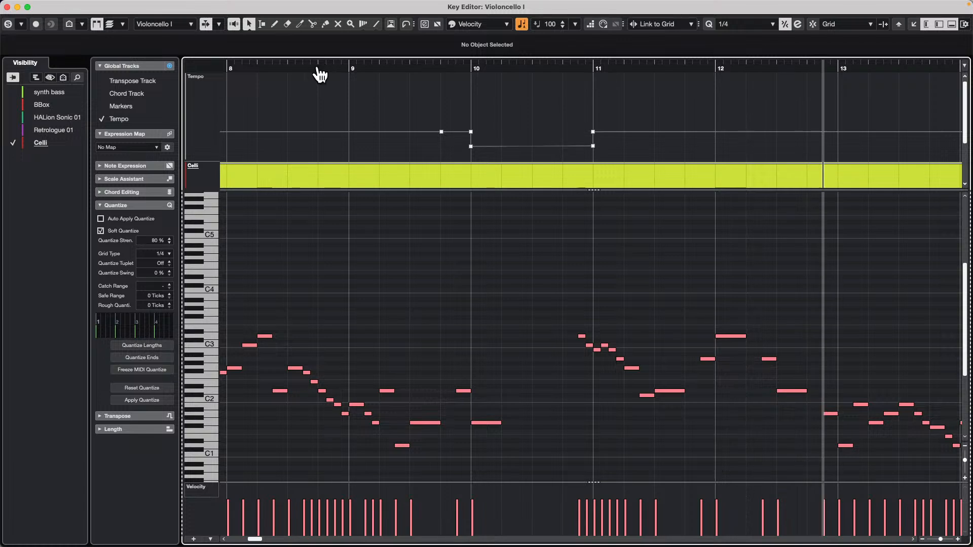
key(super+z)
key(super+z)
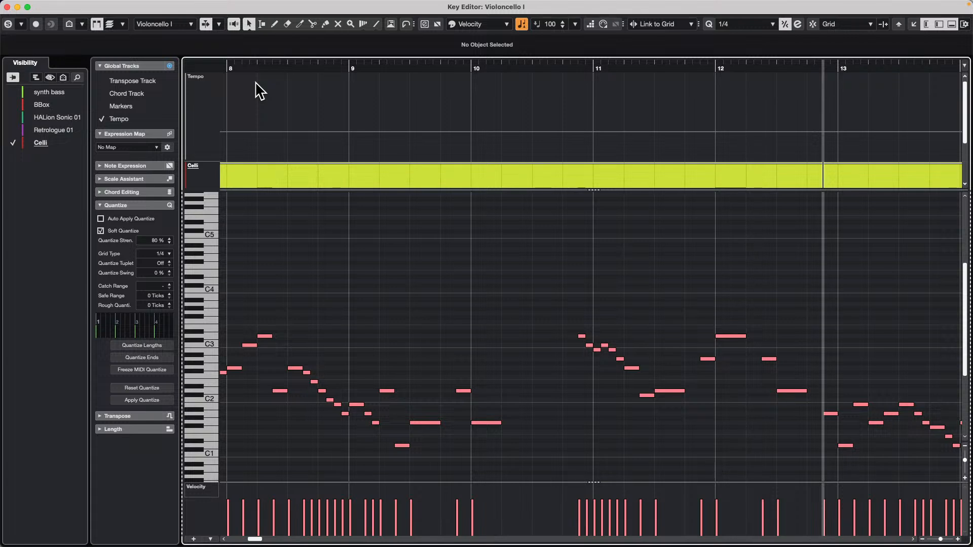
Close the separate Key Editor window and keep the jump off project open by cancelling its closing.
click(7, 8)
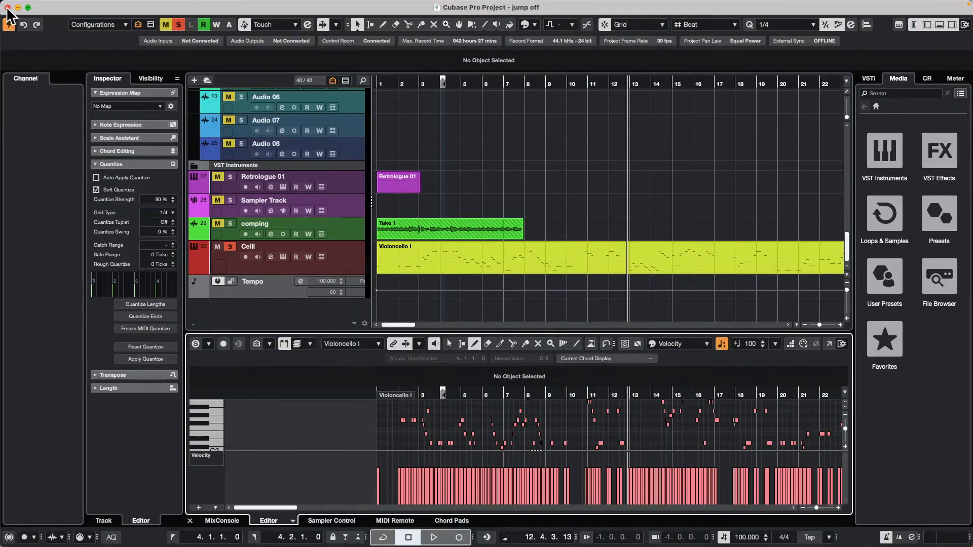
click(8, 7)
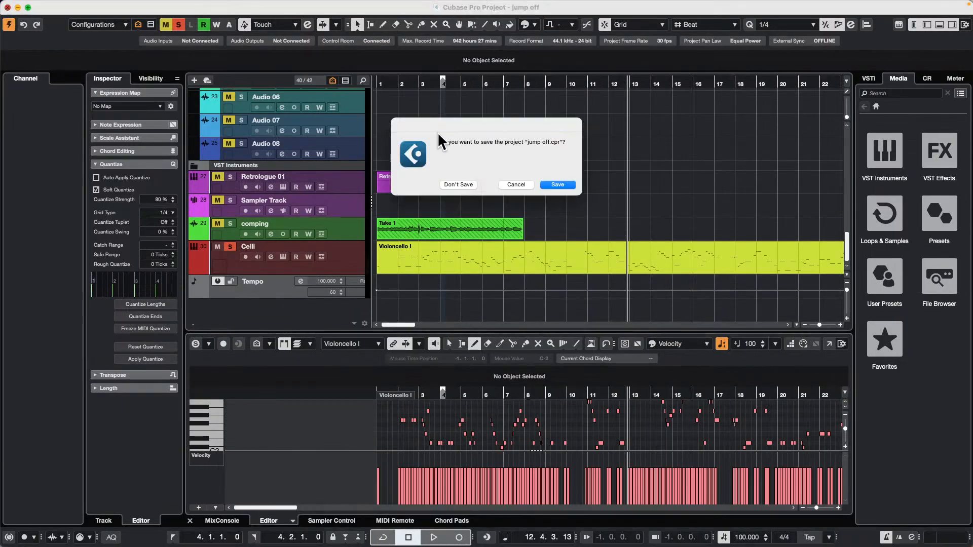
click(515, 184)
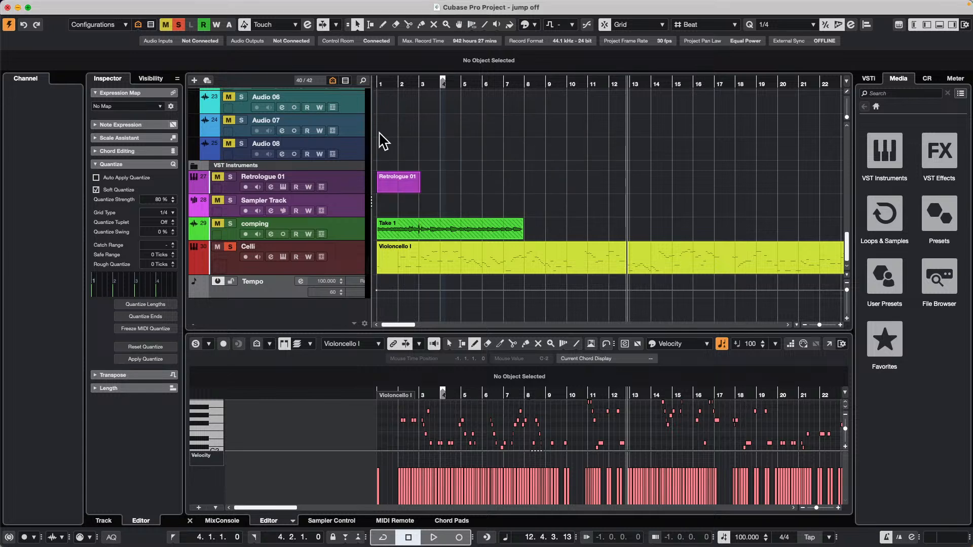
Select the Futurechill audio event on track 6 and enlarge the project timeline around its two bars.
scroll(475, 182, up, 10)
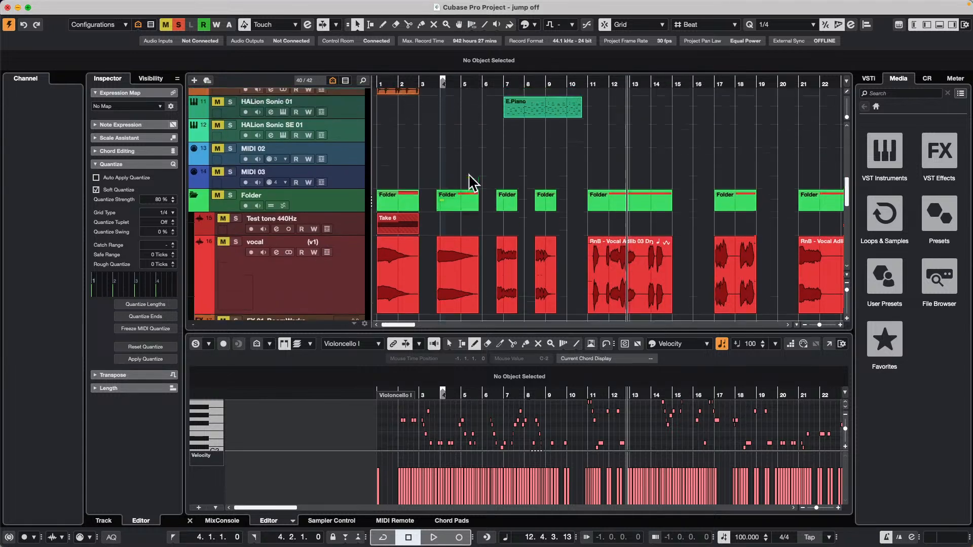
click(410, 114)
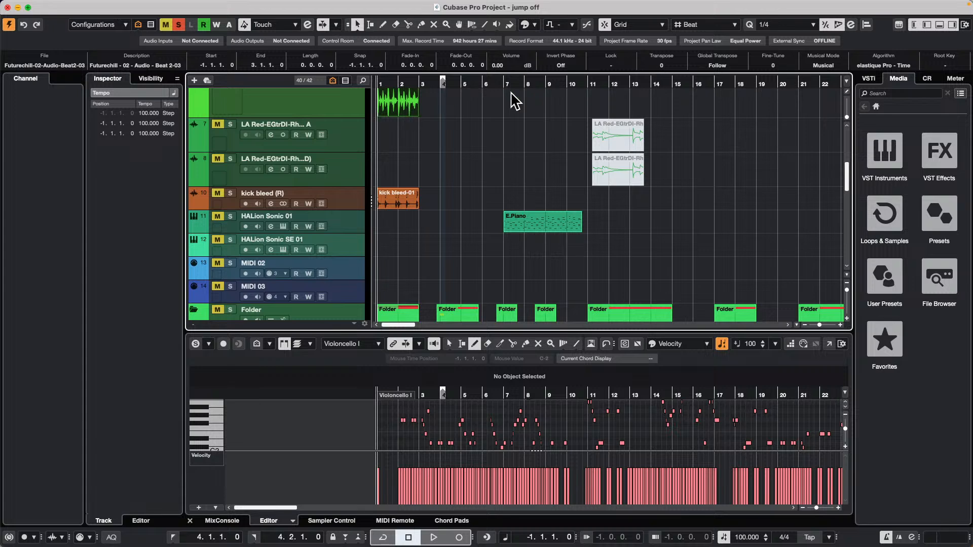
scroll(432, 124, up, 2)
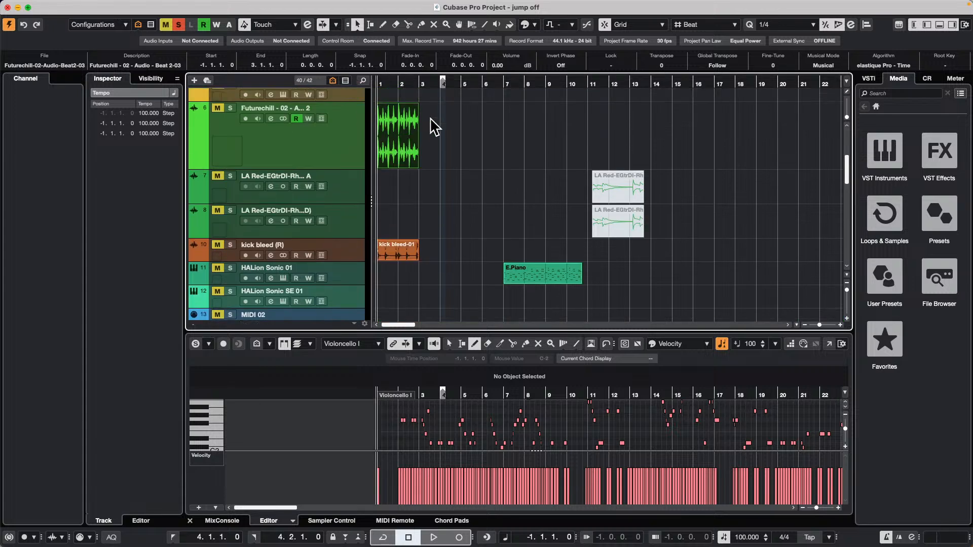
scroll(432, 127, up, 1)
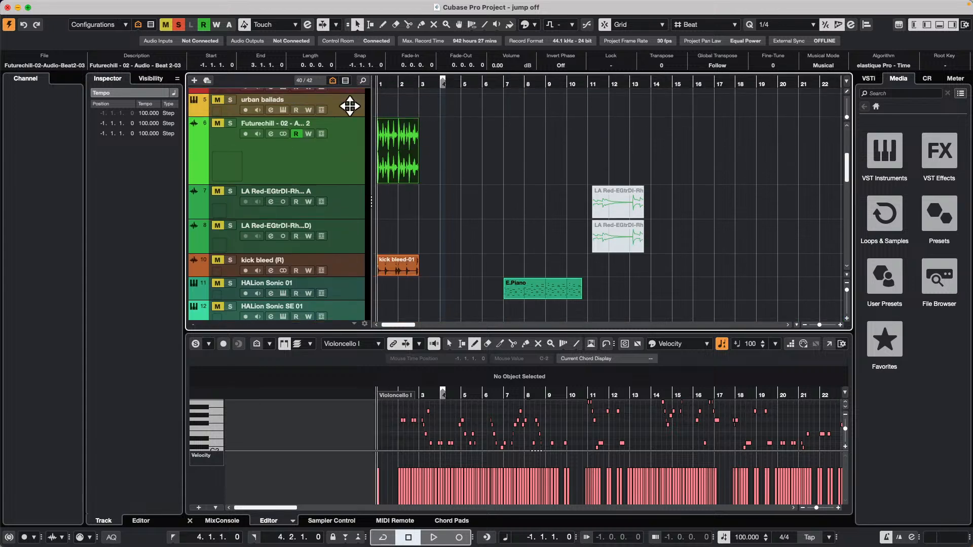
key(h)
key(h)
key(h)
key(h)
key(h)
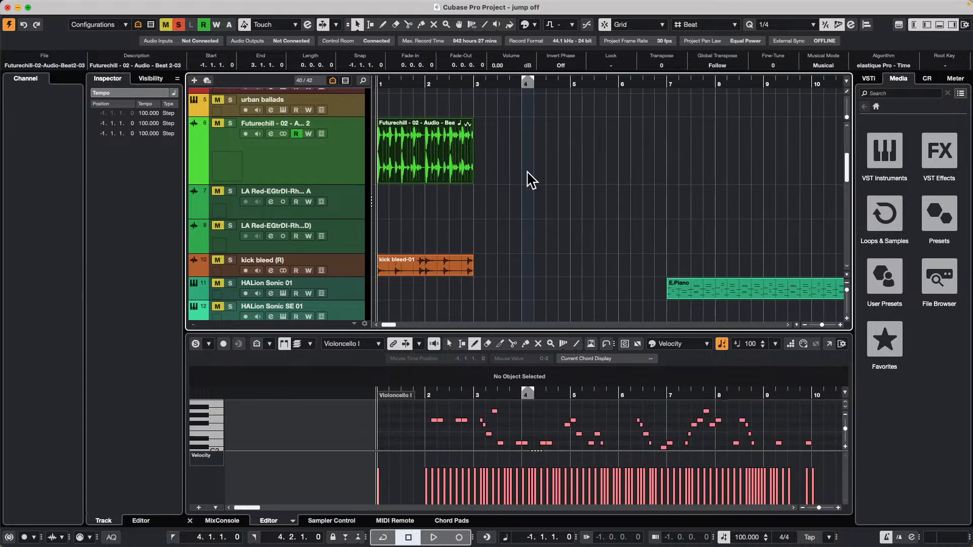
Solo only the Futurechill track, loop its selected audio event, and listen to it before stopping playback.
click(231, 124)
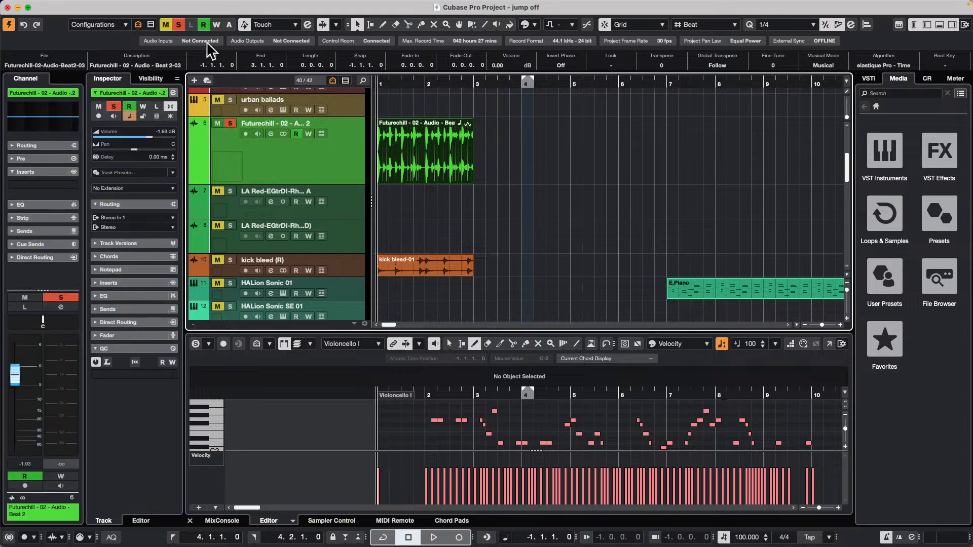
click(179, 25)
click(230, 123)
key(shift+g)
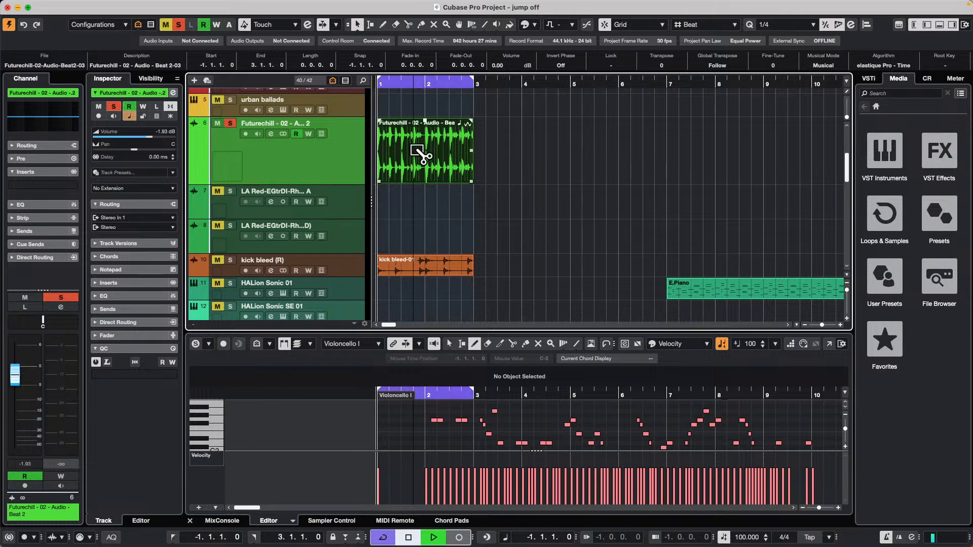
click(495, 147)
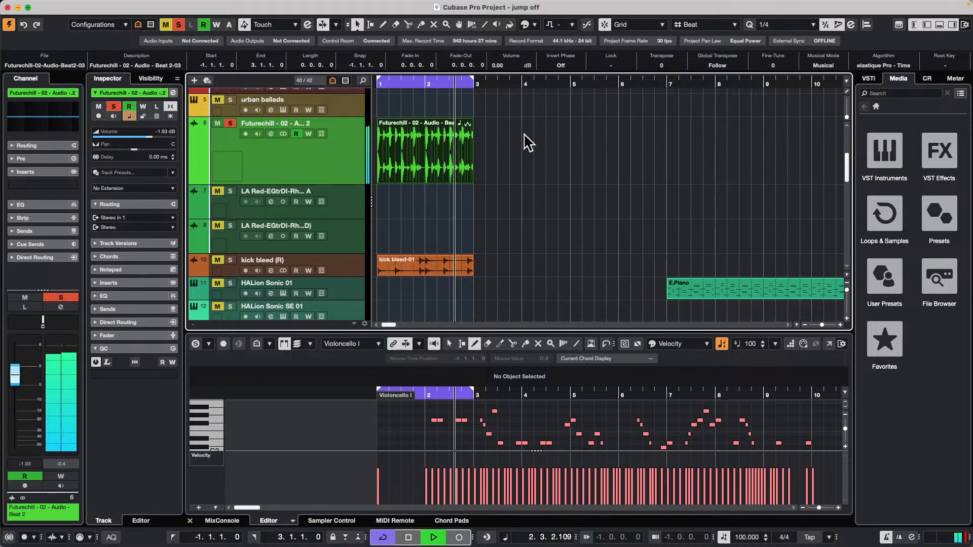
key(space)
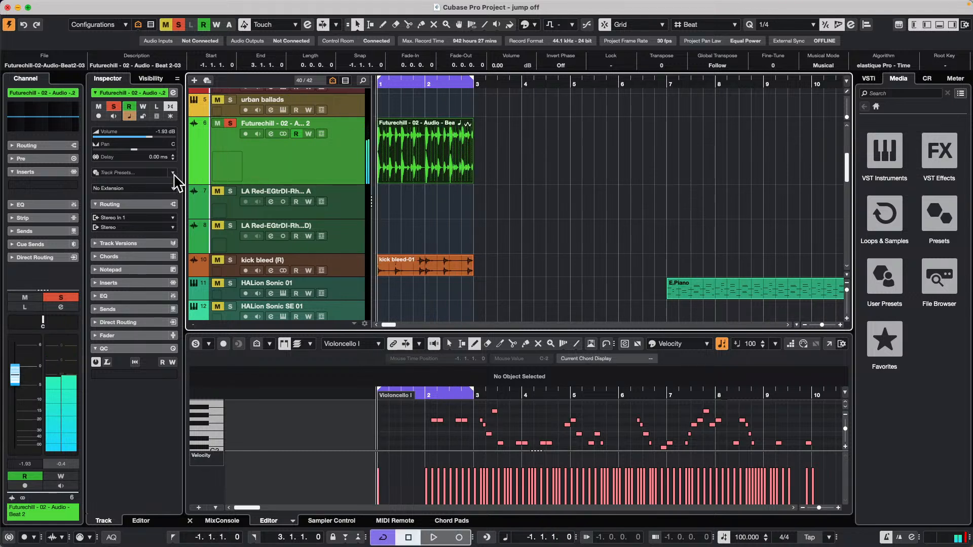
Apply the SpectraLayers extension to the Futurechill track and make its spectral editor taller.
click(167, 188)
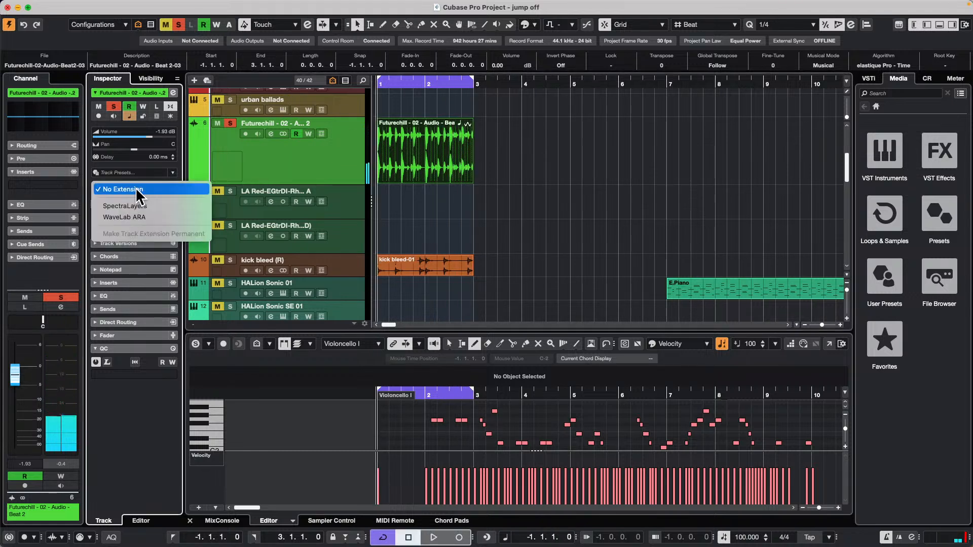
click(143, 204)
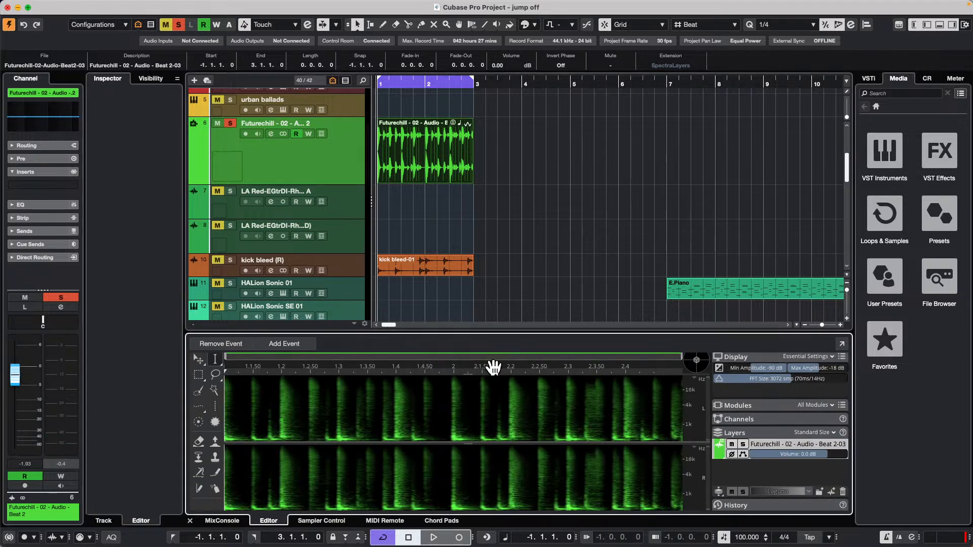
drag(527, 332, 530, 281)
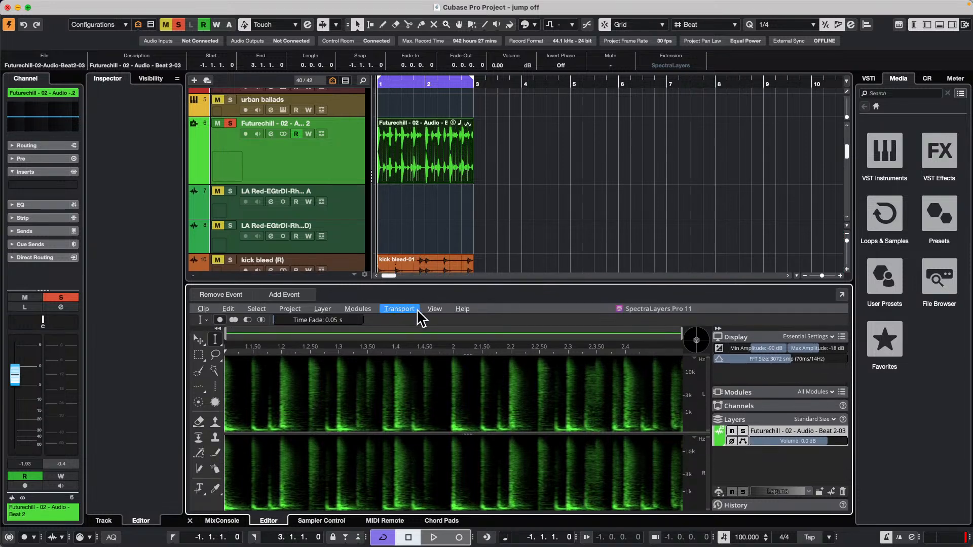
Separate the Futurechill beat into drum layers with Unmix Drums and close the module's dialog.
click(358, 309)
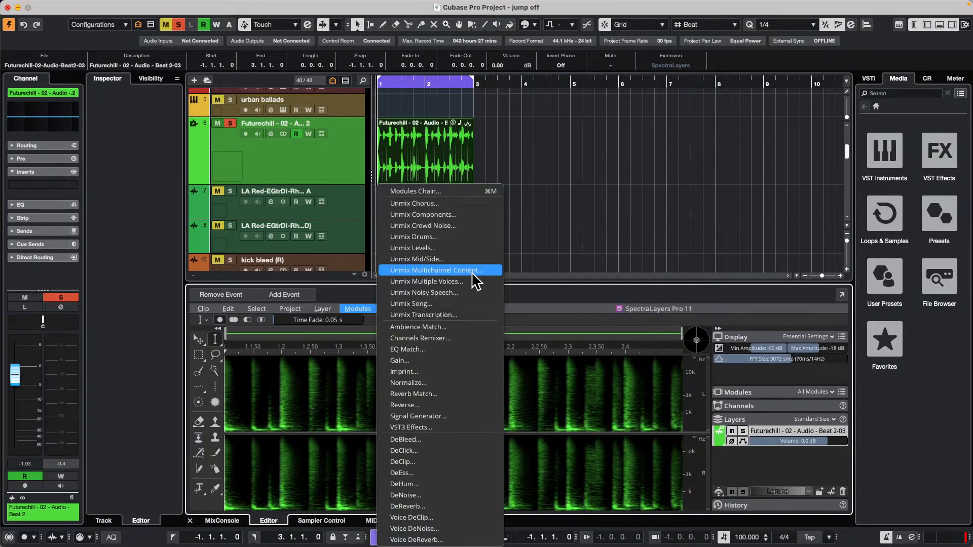
click(456, 237)
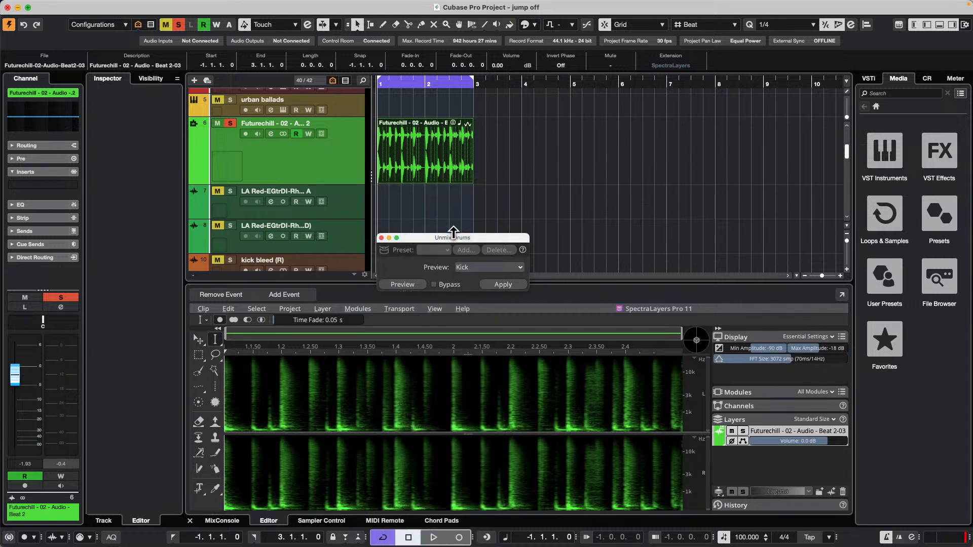
click(490, 268)
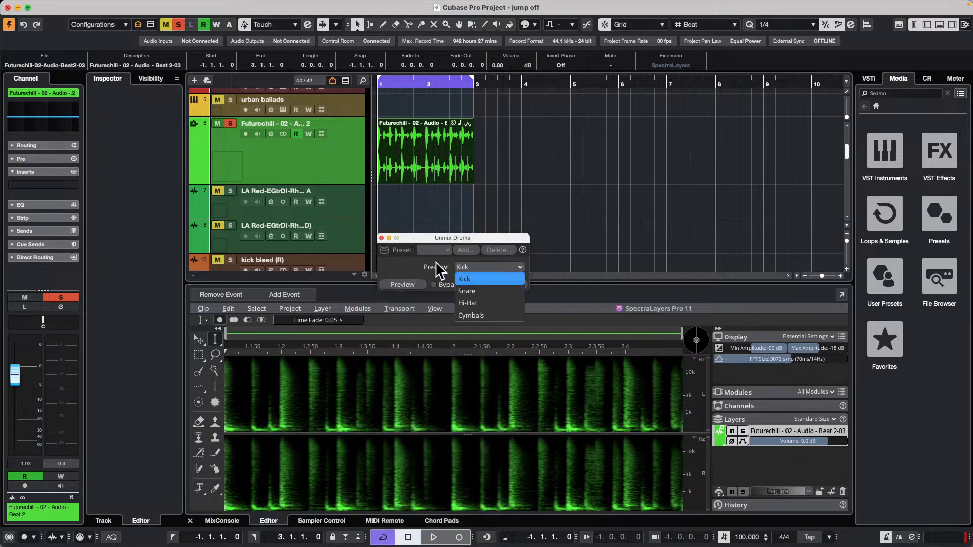
click(404, 266)
click(512, 290)
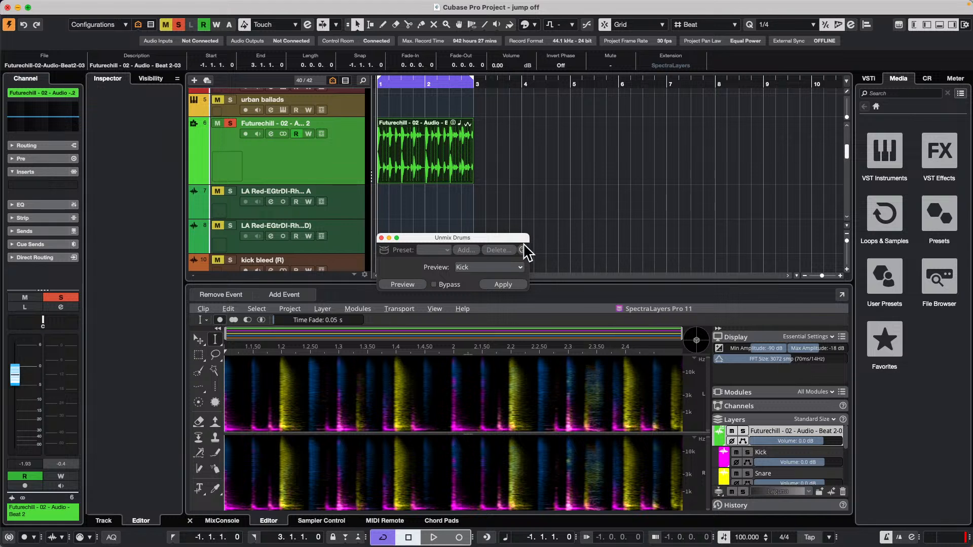
click(382, 239)
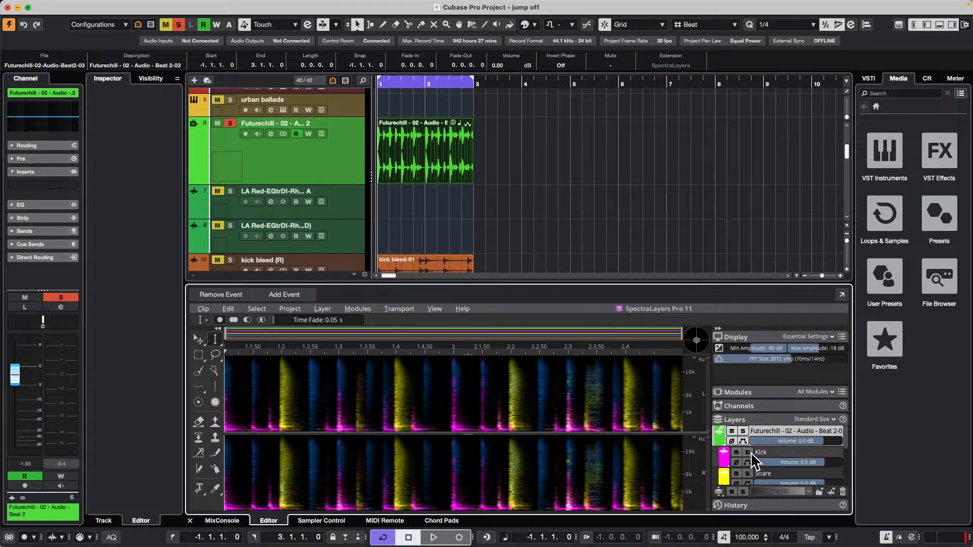
Play the loop and audition the separated Kick, Snare and Hi-Hat layers by switching their solos.
key(space)
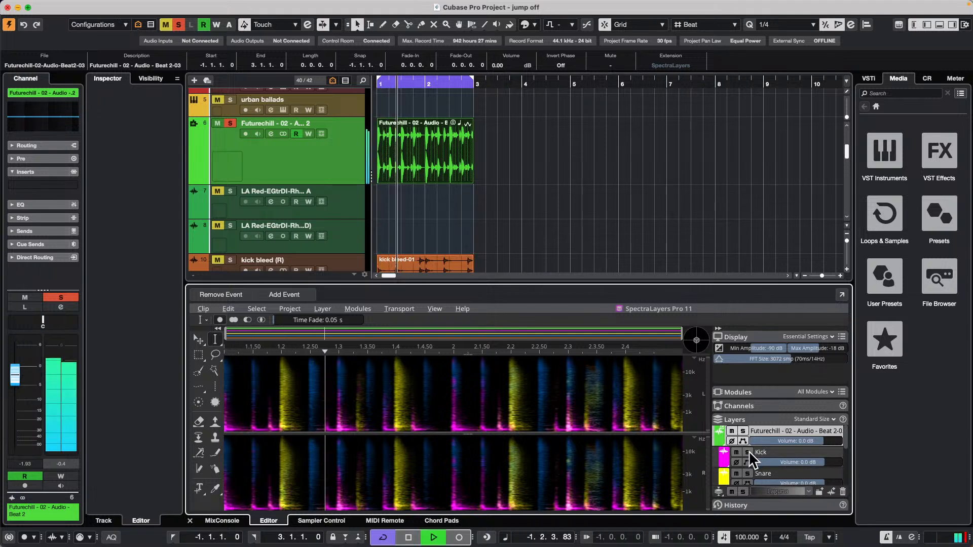
click(748, 451)
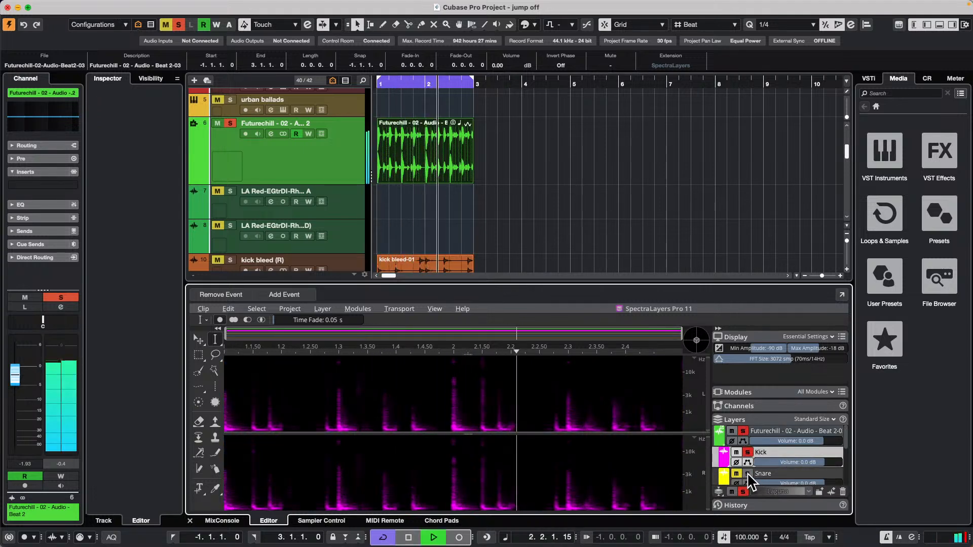
click(747, 451)
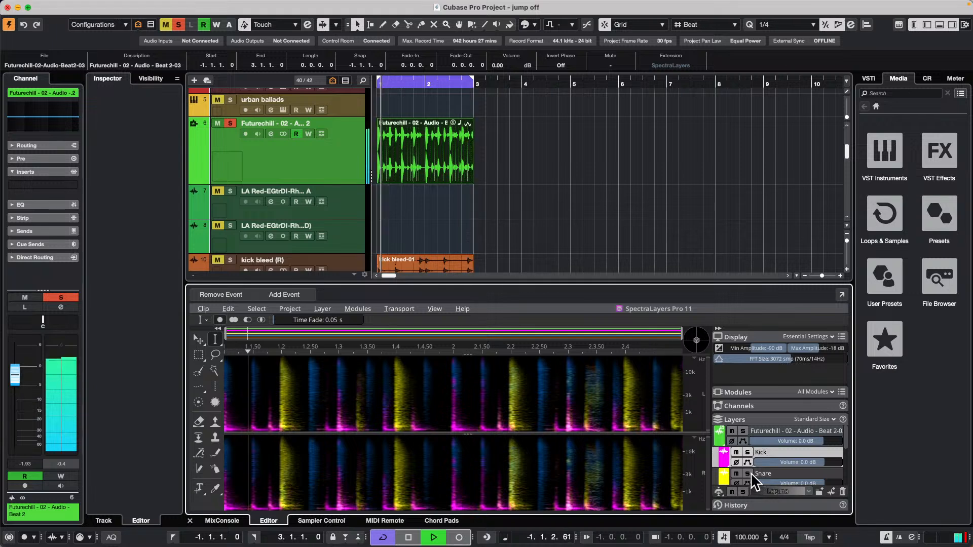
click(749, 473)
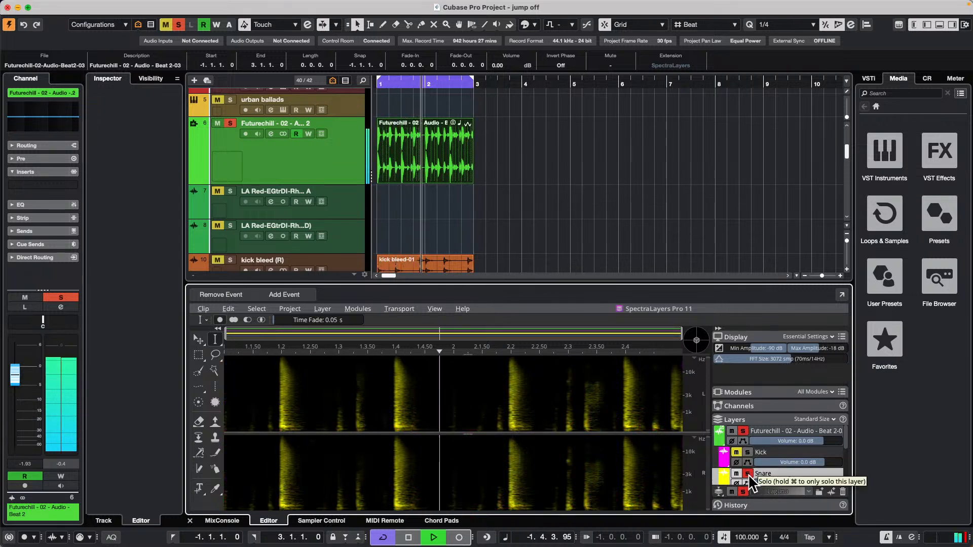
scroll(761, 456, down, 4)
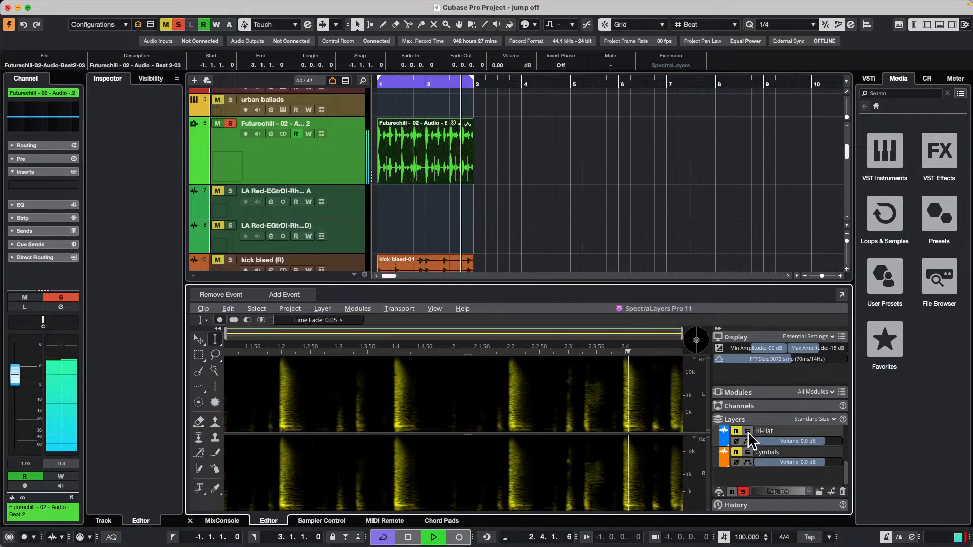
click(747, 432)
scroll(750, 451, up, 4)
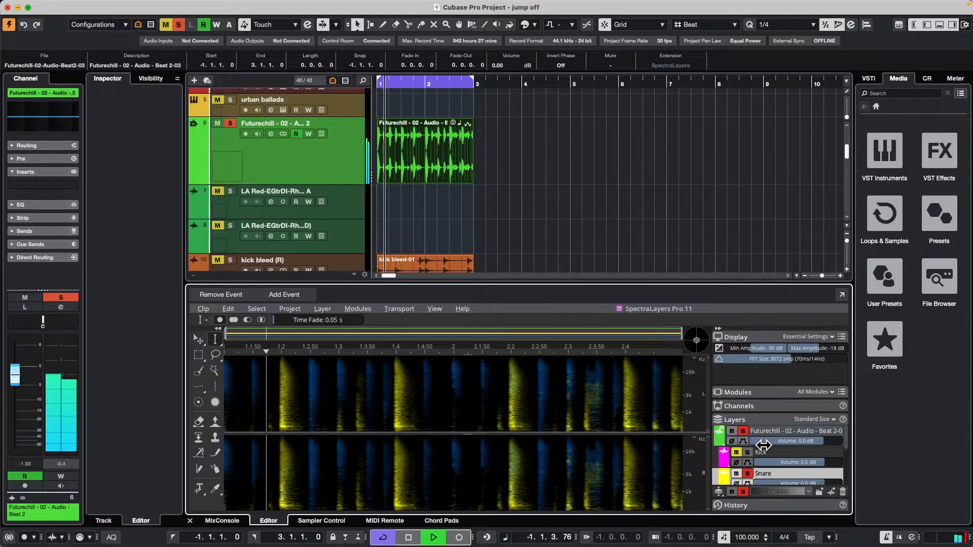
click(748, 474)
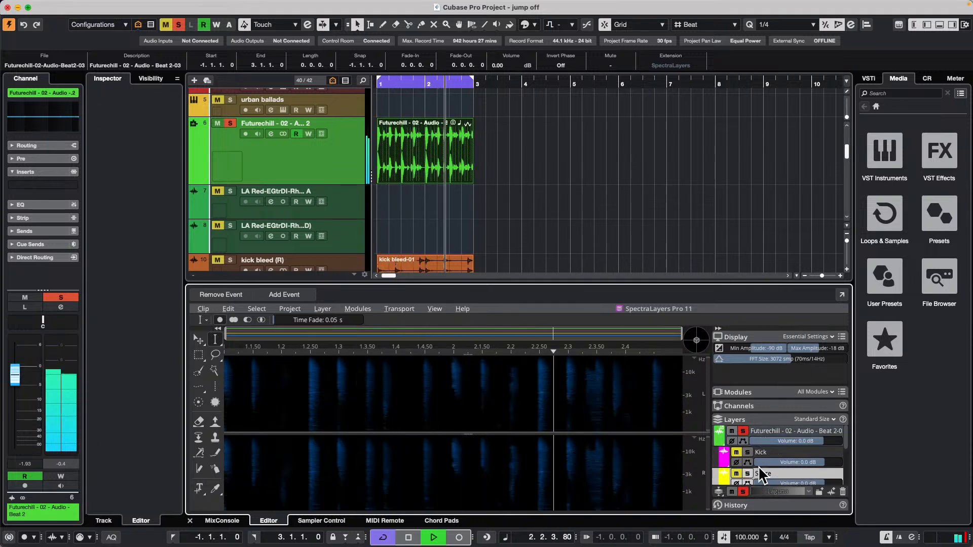
Compare drum layer combinations during playback: Kick with Hi-Hat, Hi-Hat alone, and Kick with Snare.
click(748, 452)
click(747, 462)
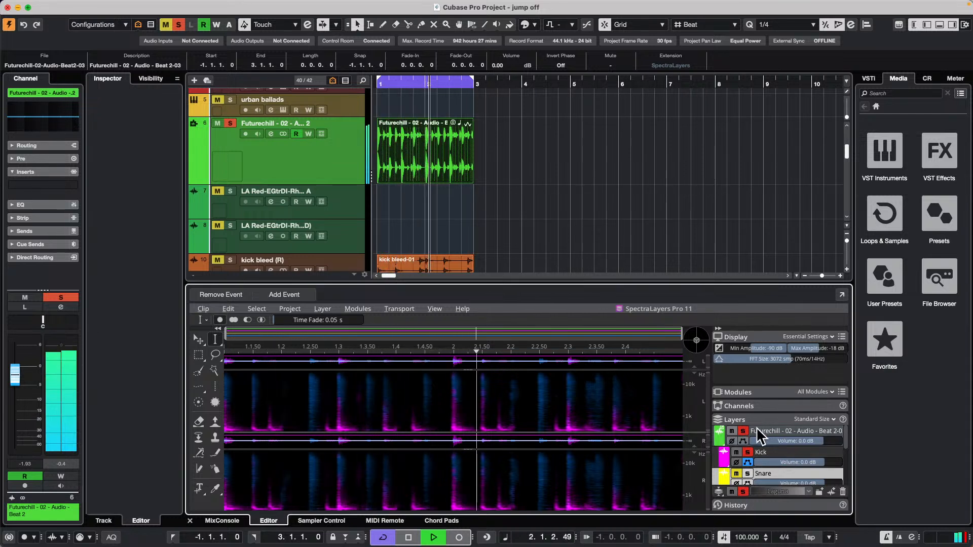
click(747, 452)
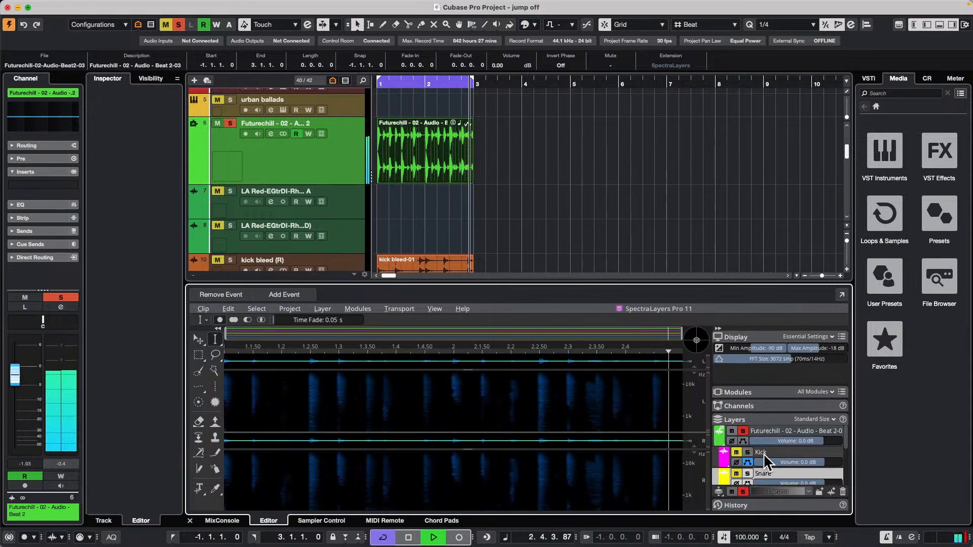
scroll(765, 453, down, 3)
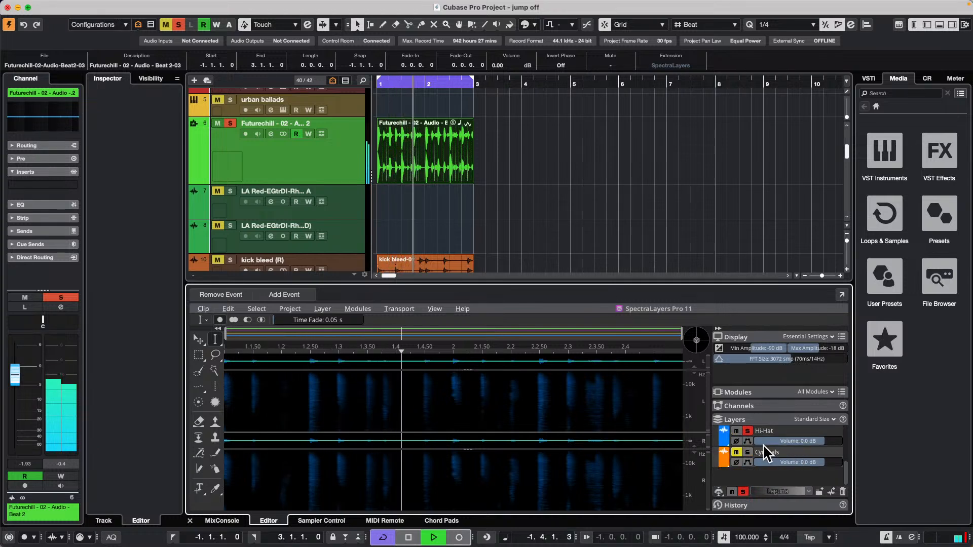
click(748, 431)
scroll(786, 452, up, 3)
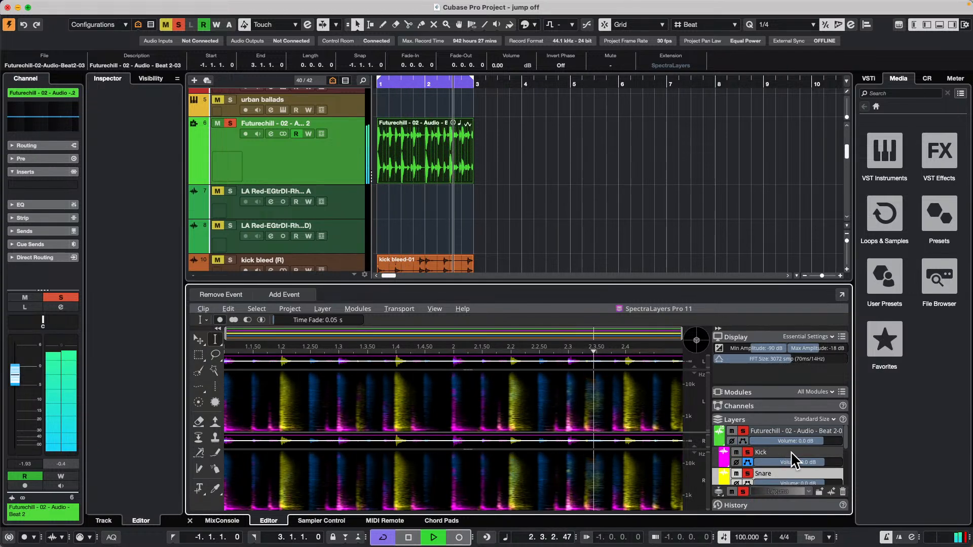
Stop playback, extract the Snare layer onto its own track below the Futurechill loop, and undo the extraction.
scroll(791, 451, down, 2)
key(space)
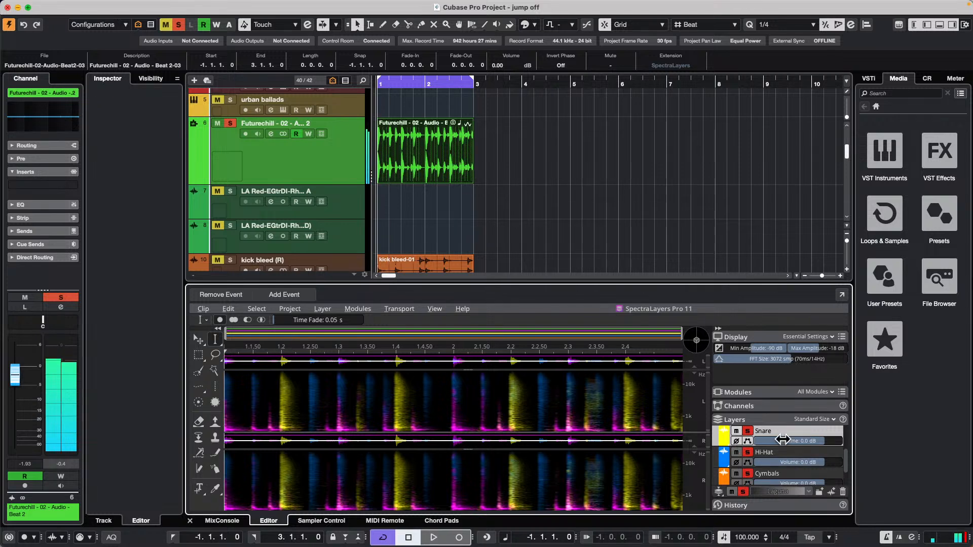
drag(782, 430, 360, 191)
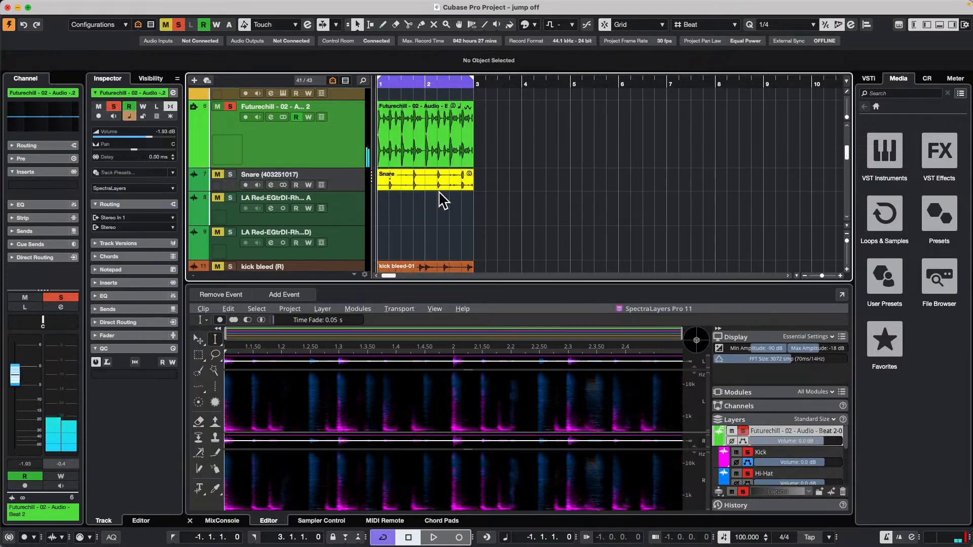
click(423, 187)
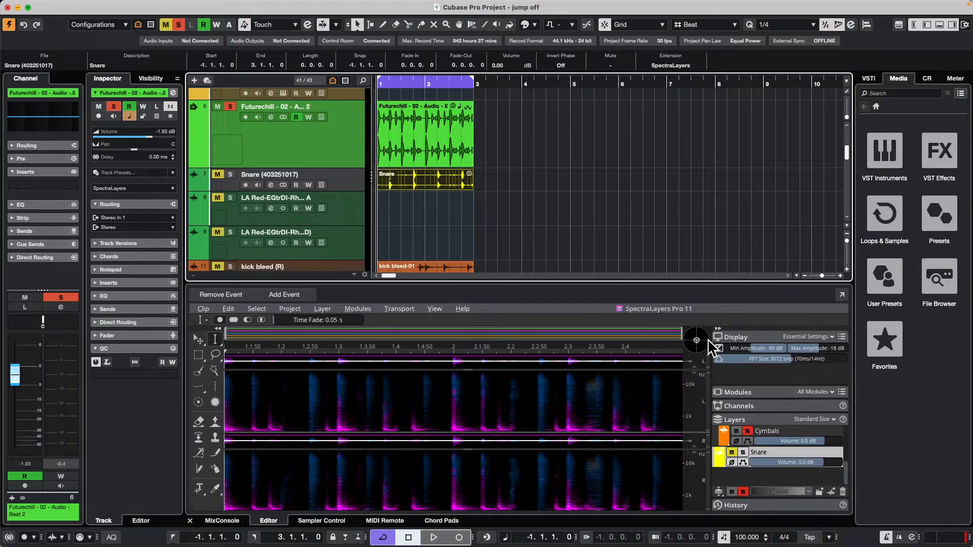
key(super+z)
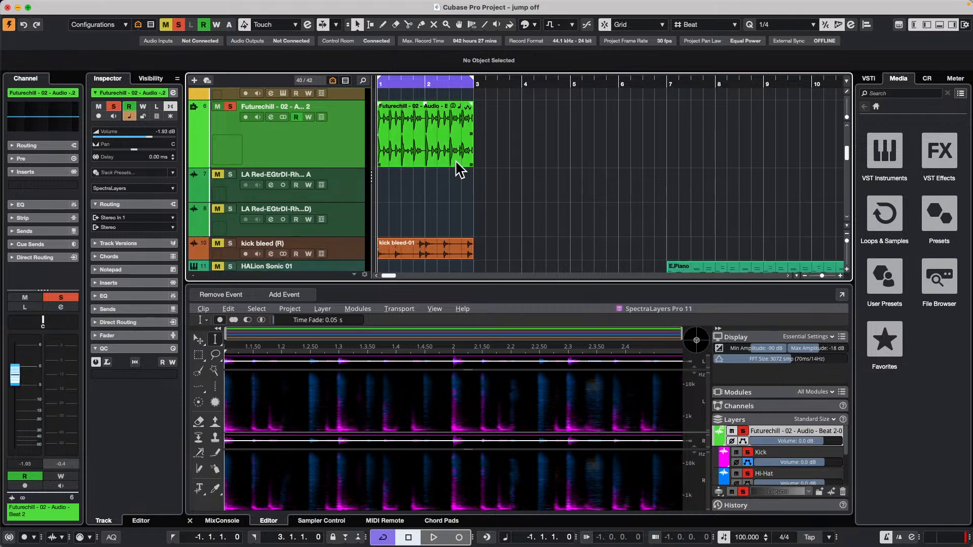
Add a Groove Agent instrument track below the Futurechill track with All MIDI Inputs and stereo output.
click(428, 146)
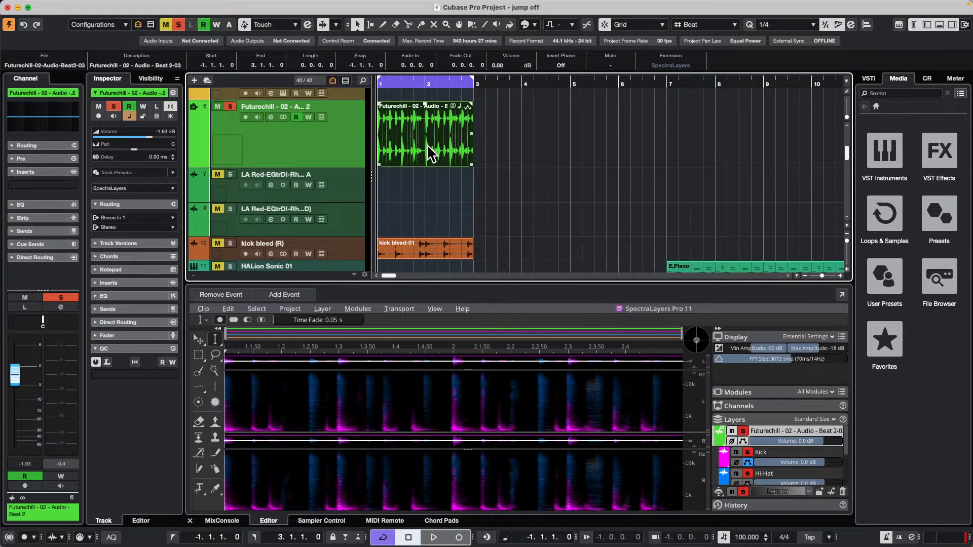
mouse_move(343, 7)
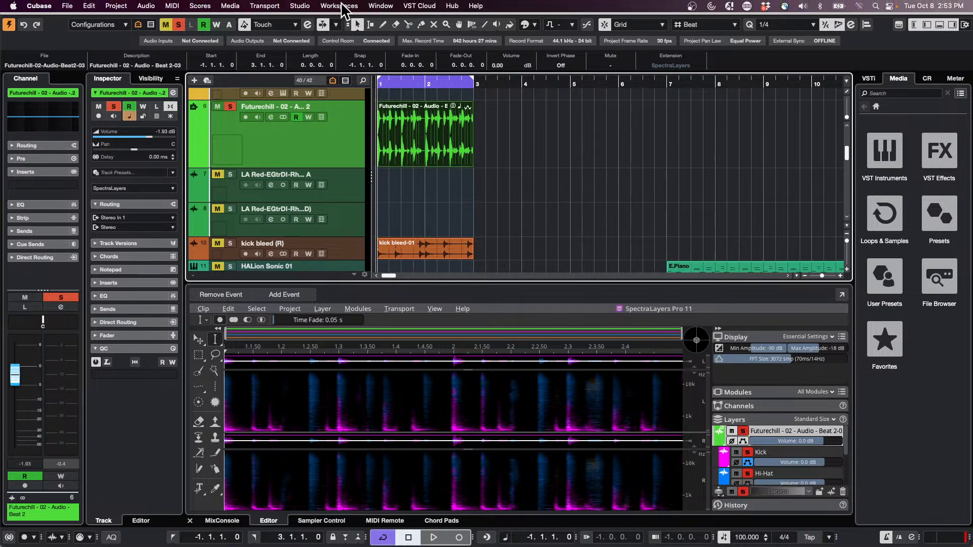
right_click(332, 127)
mouse_move(425, 135)
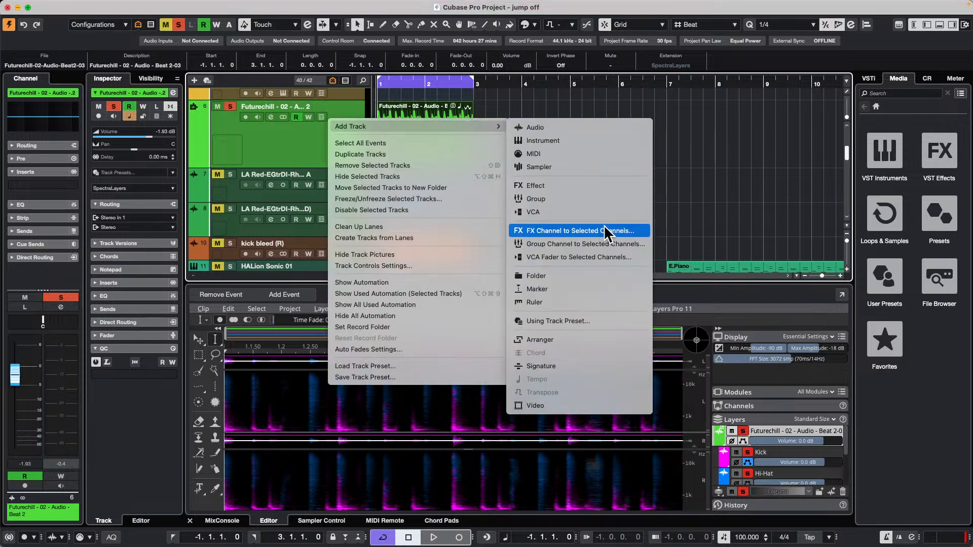
click(597, 137)
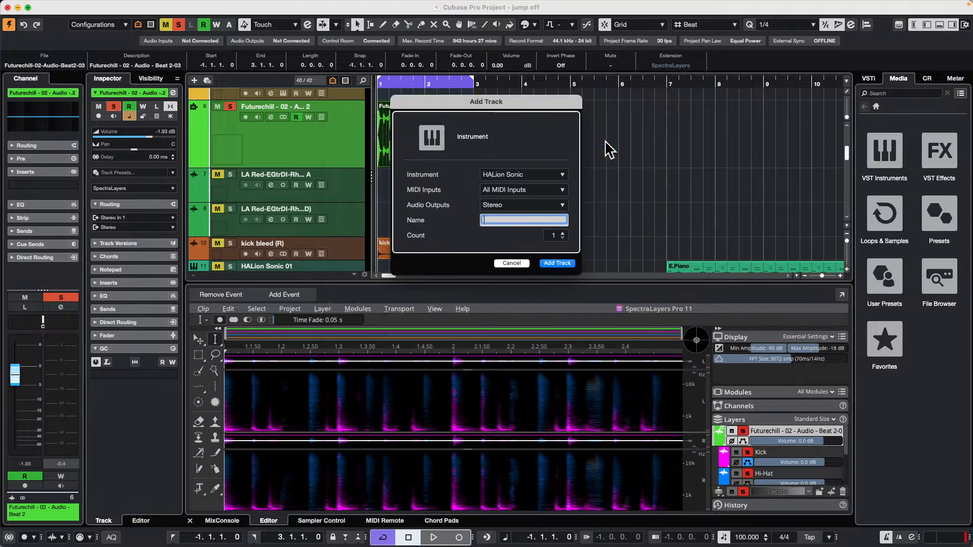
click(526, 175)
click(470, 249)
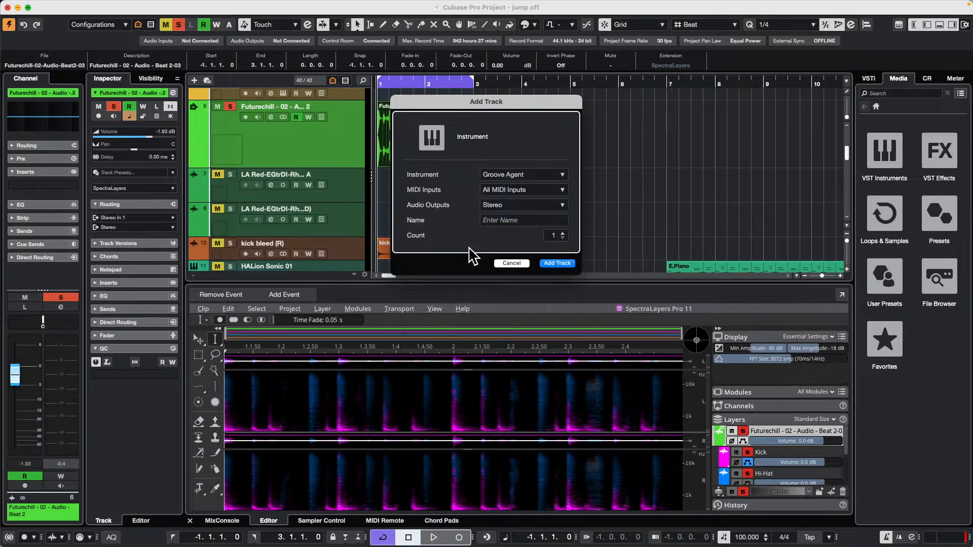
click(558, 263)
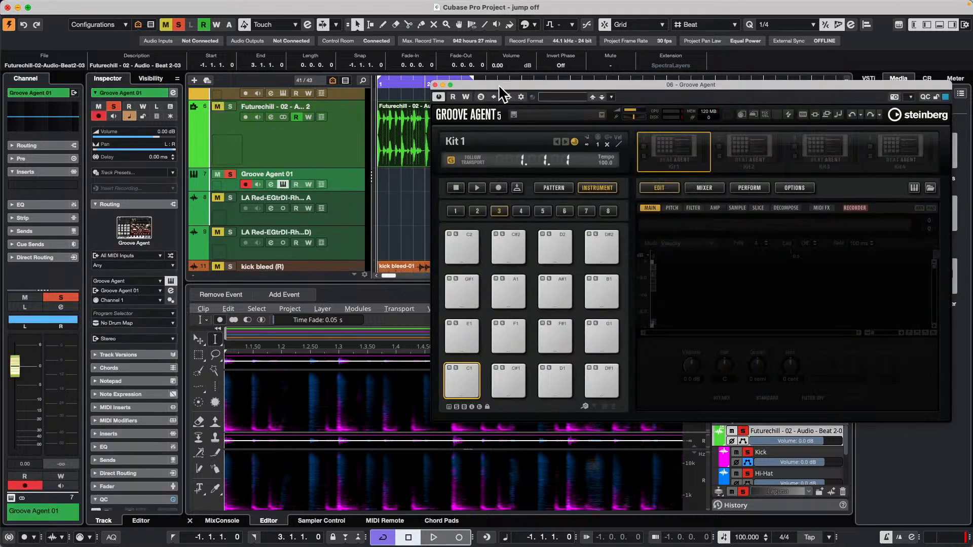
Load the Futurechill audio event onto Groove Agent's C1 pad and slice the loop across the pads.
drag(501, 94, 605, 103)
drag(446, 126, 574, 391)
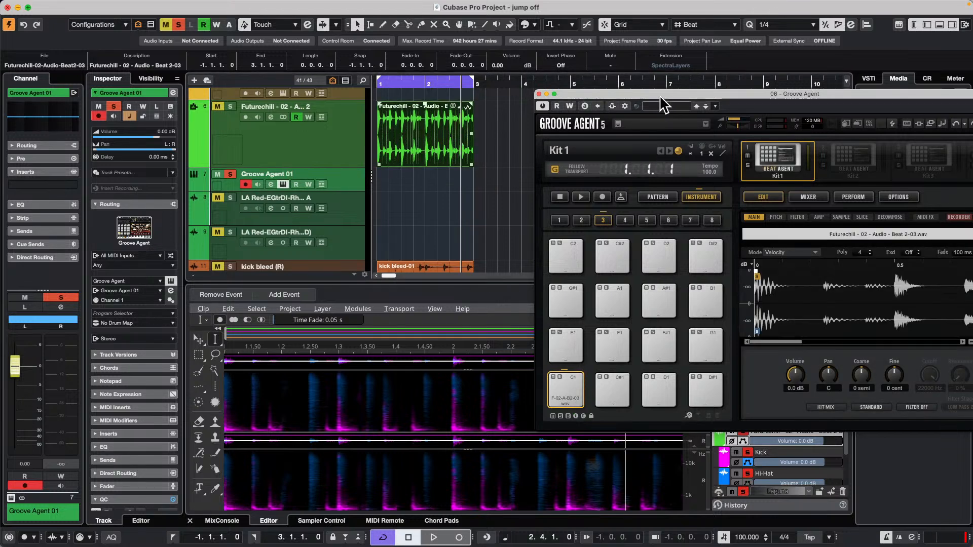
drag(660, 96, 442, 43)
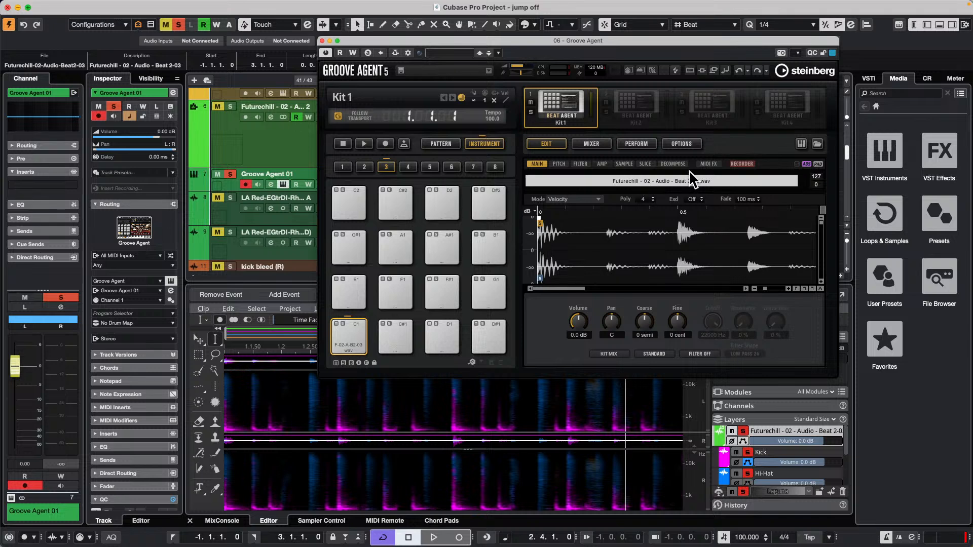
click(645, 163)
click(674, 354)
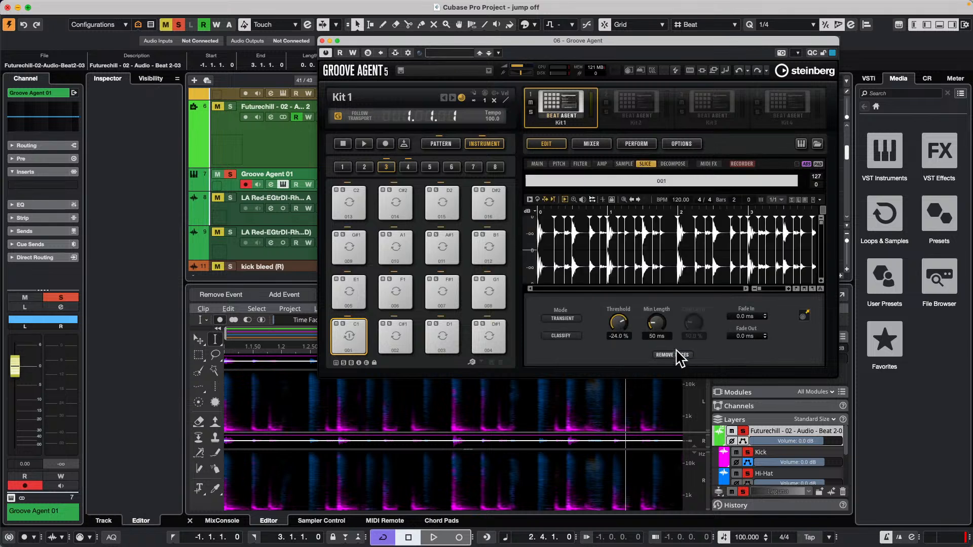
Audition the sliced pads in order from 001 to 013.
click(355, 337)
click(398, 336)
click(436, 332)
click(476, 332)
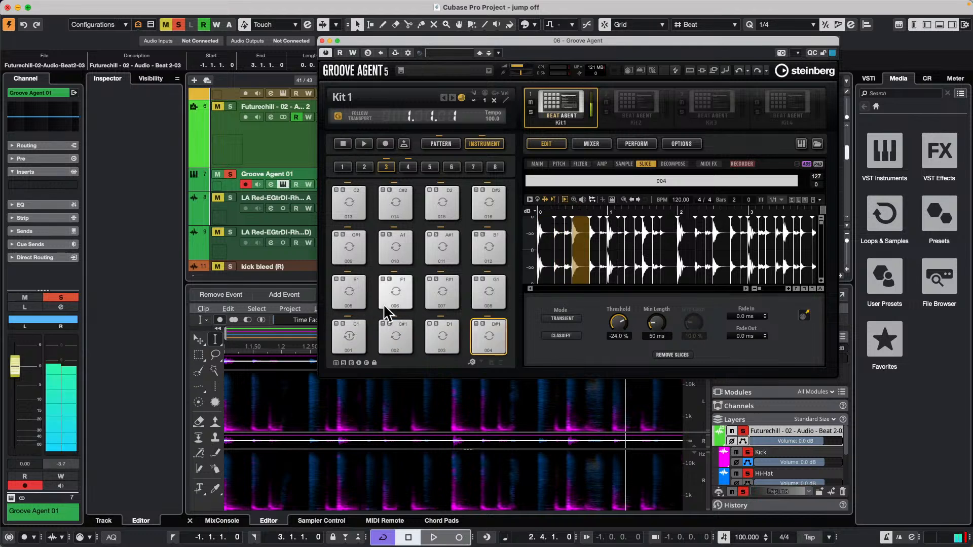
click(359, 290)
click(403, 289)
click(443, 290)
click(484, 286)
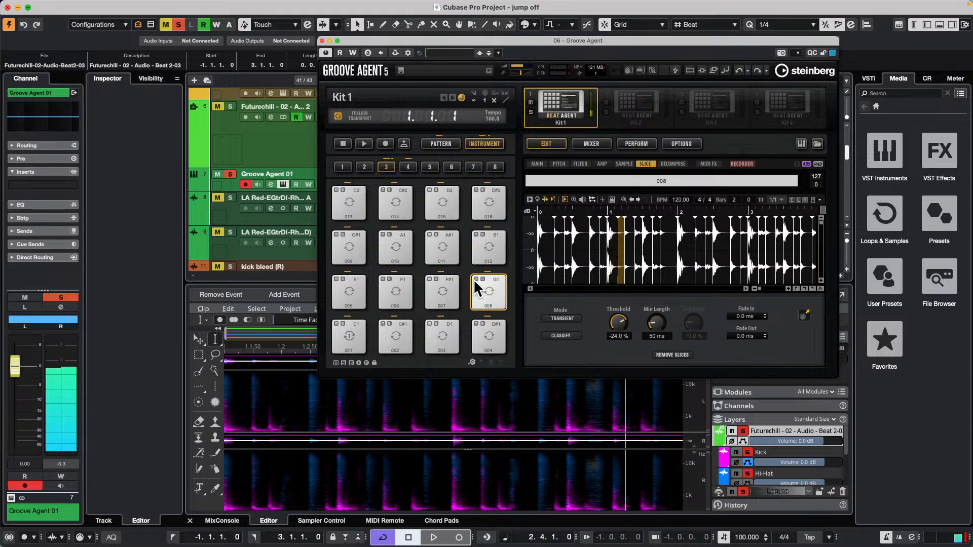
click(357, 248)
click(397, 246)
click(439, 246)
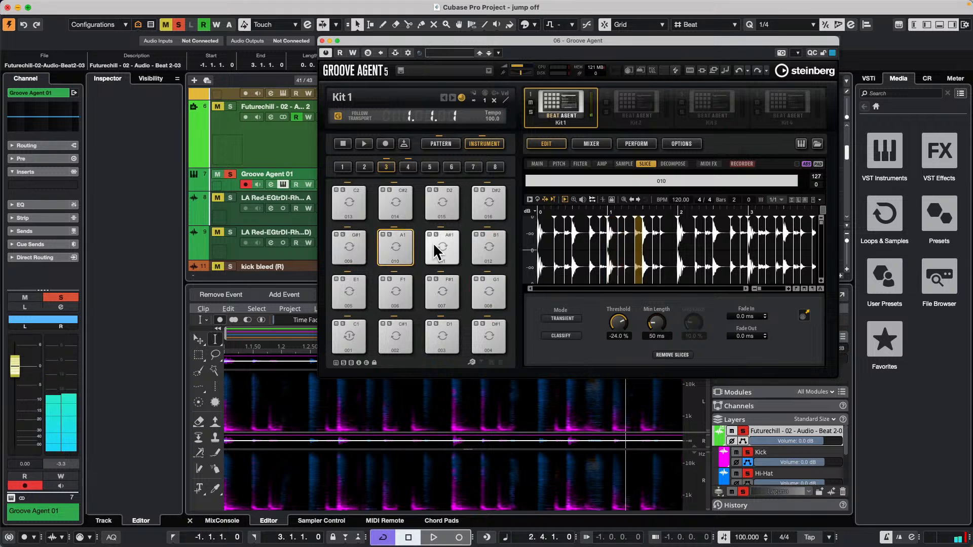
click(490, 247)
click(350, 206)
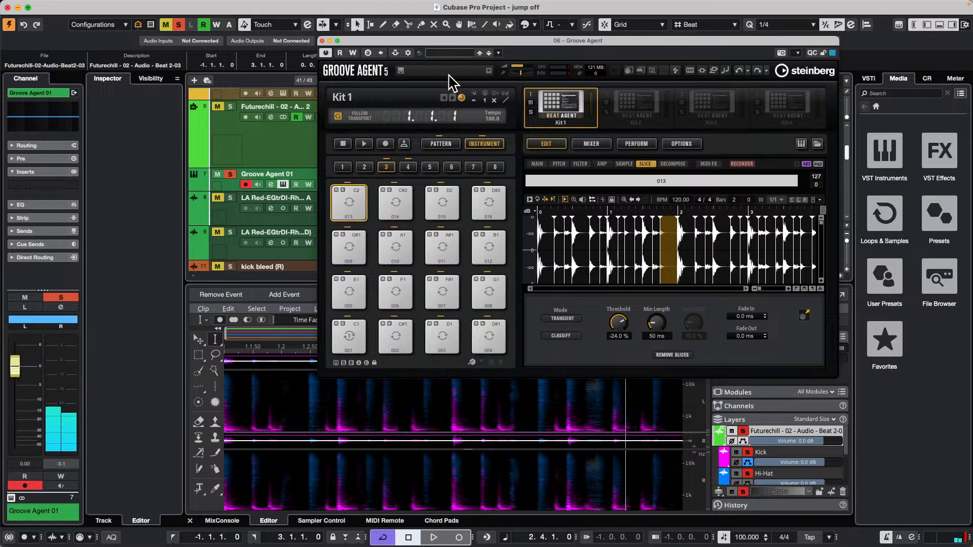
Classify the slices by drum type and audition several of the Kick pads.
click(568, 341)
click(447, 337)
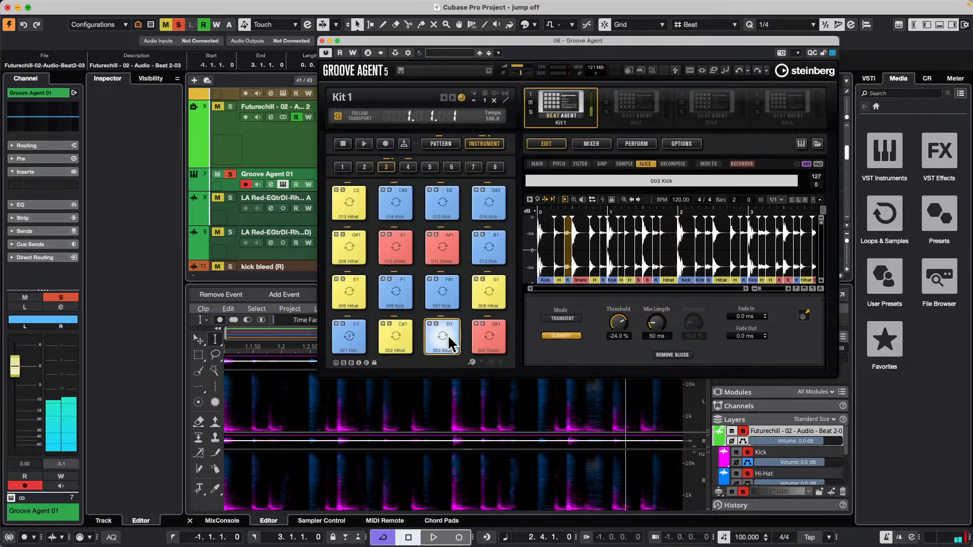
click(447, 293)
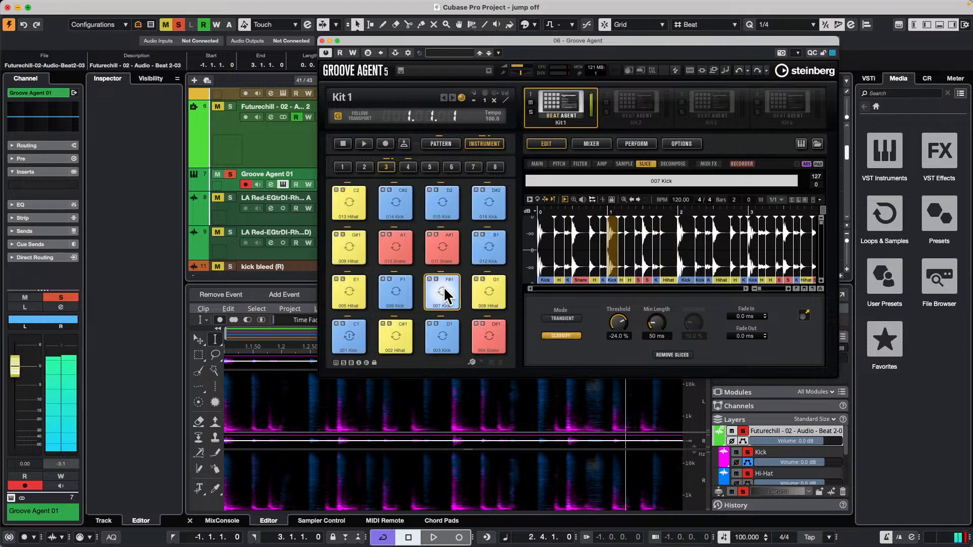
click(398, 286)
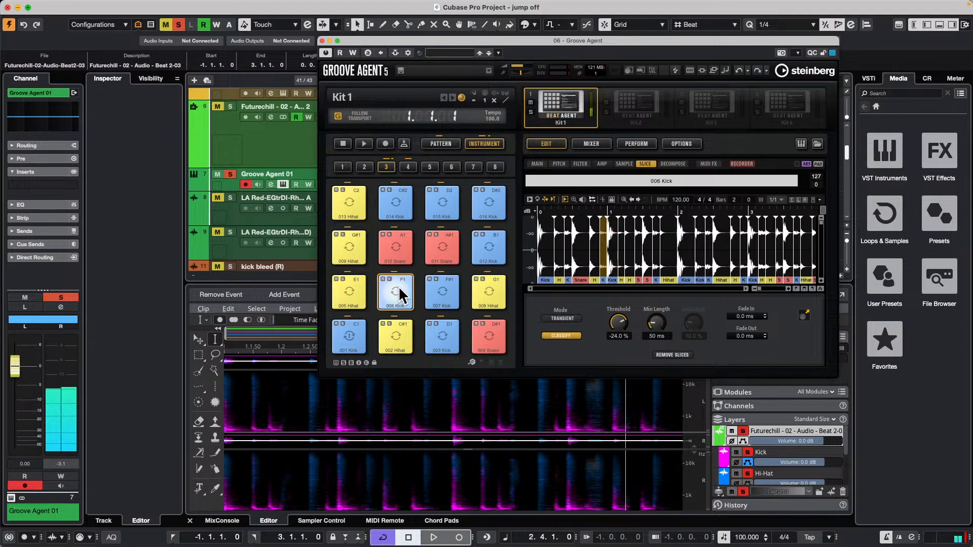
click(483, 248)
click(487, 202)
click(443, 200)
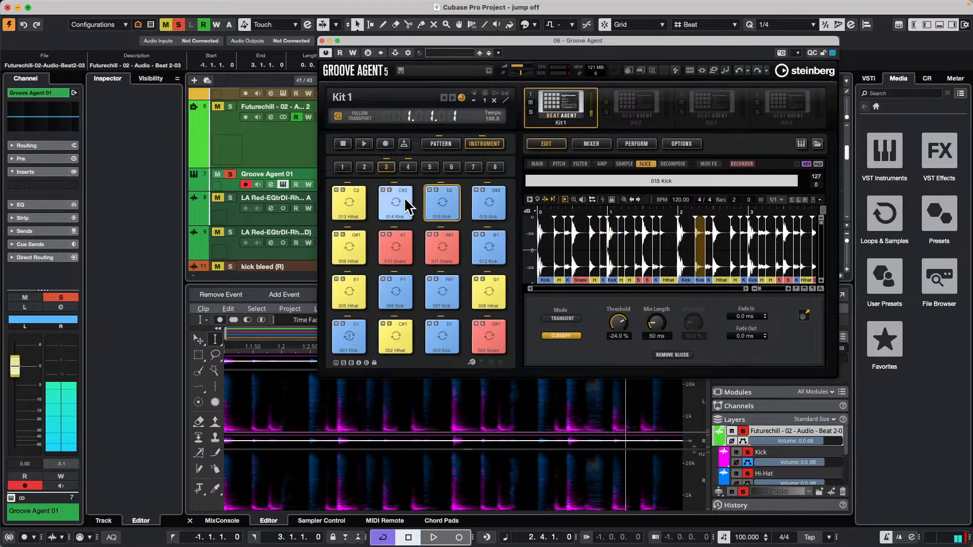
click(397, 288)
click(446, 332)
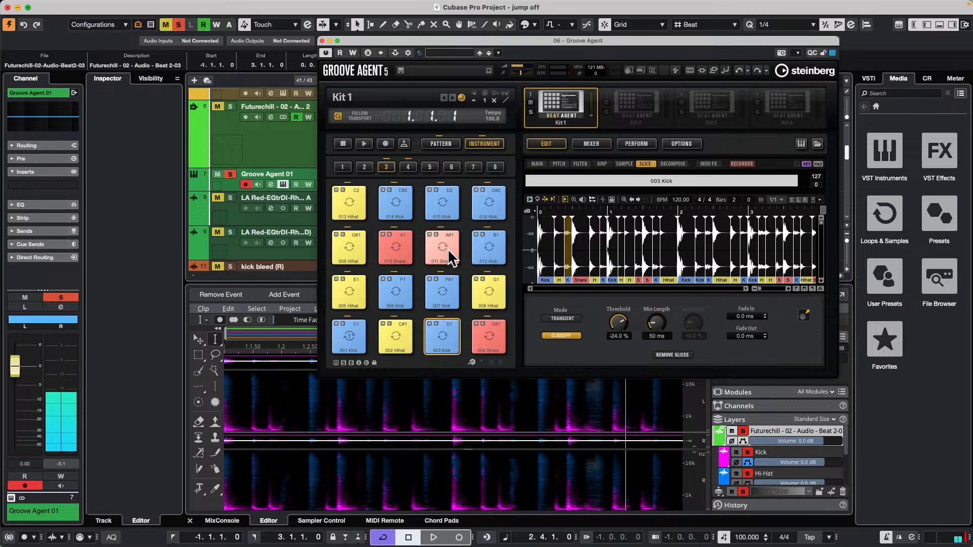
Audition the Snare and Hihat pads of the classified slices in pad group 3.
click(448, 249)
click(391, 247)
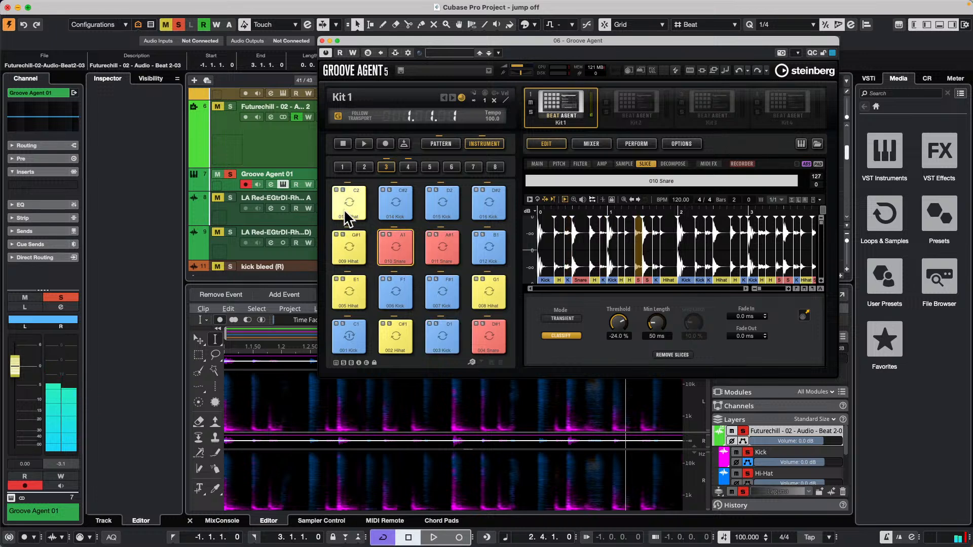
click(346, 213)
click(348, 244)
click(348, 284)
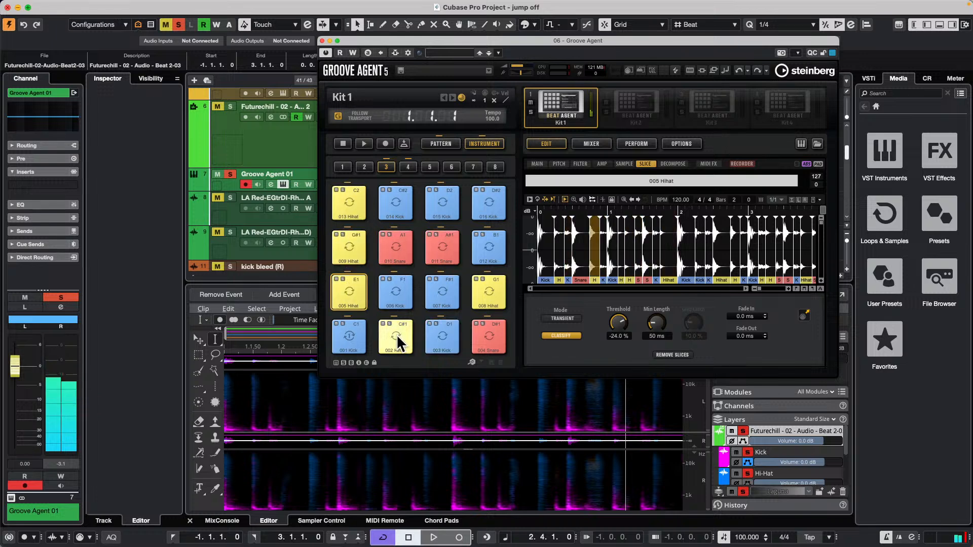
click(495, 285)
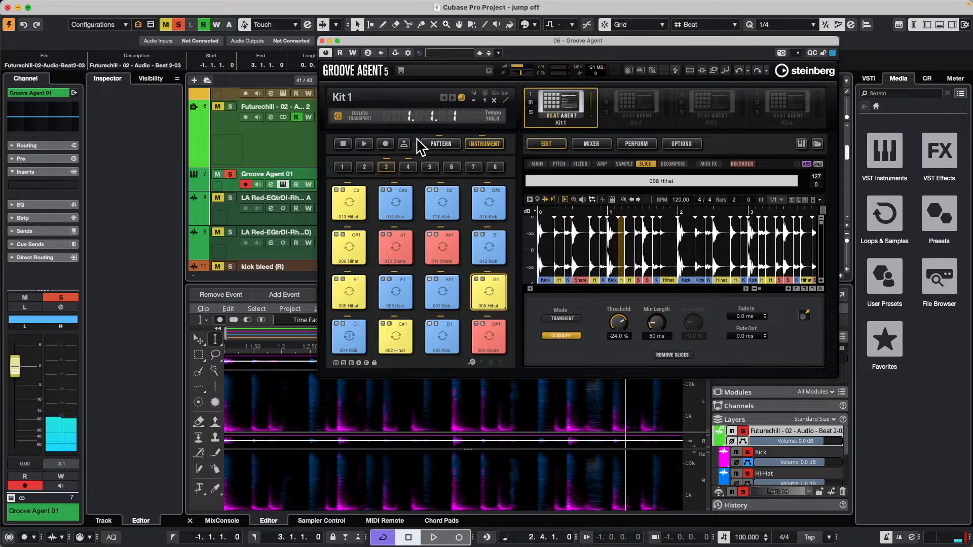
Show pad group 4 and audition its Hihat, Snare and Kick slices.
click(408, 167)
click(396, 298)
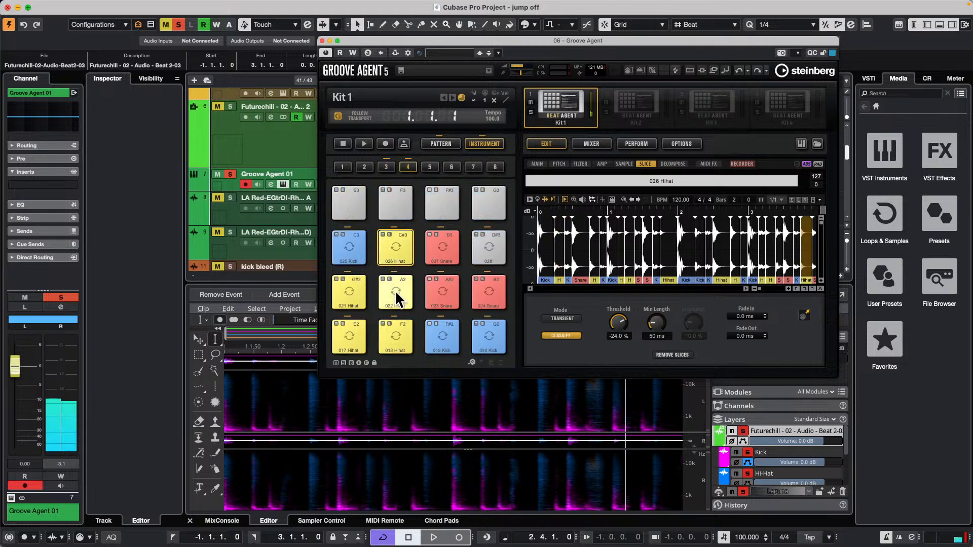
click(350, 243)
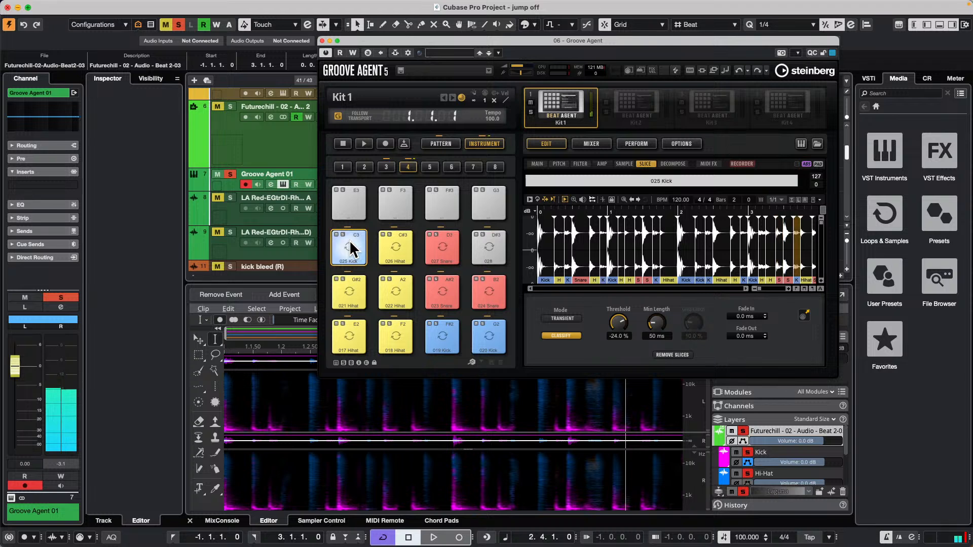
click(443, 293)
click(441, 332)
click(488, 332)
click(348, 244)
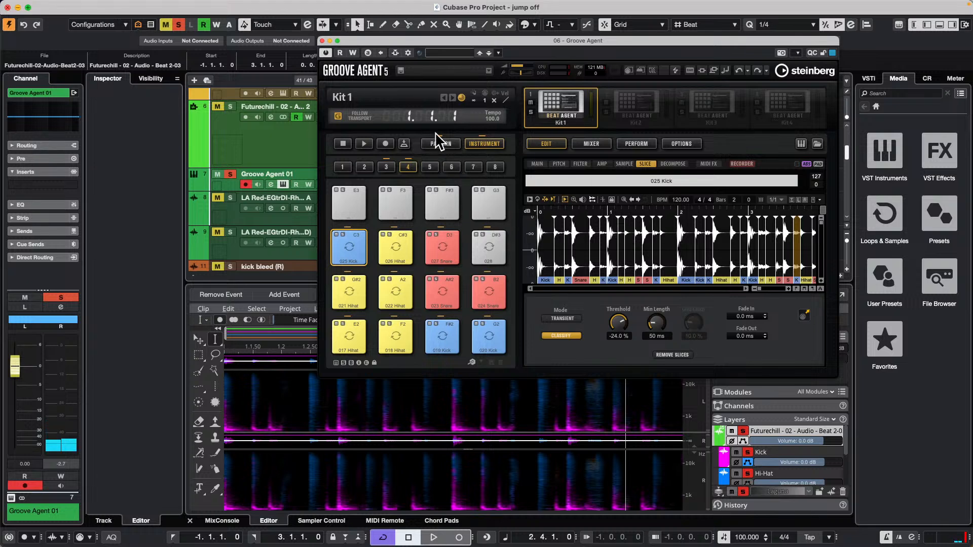
Check the loop's pattern pad, return to the instrument pads, and replay the 003 and 007 Kick slices in group 3.
click(441, 144)
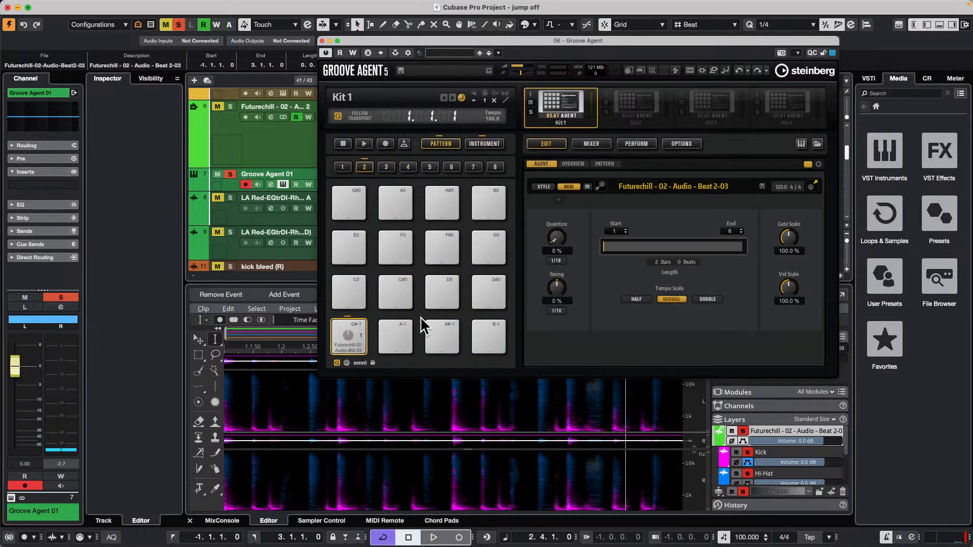
click(484, 144)
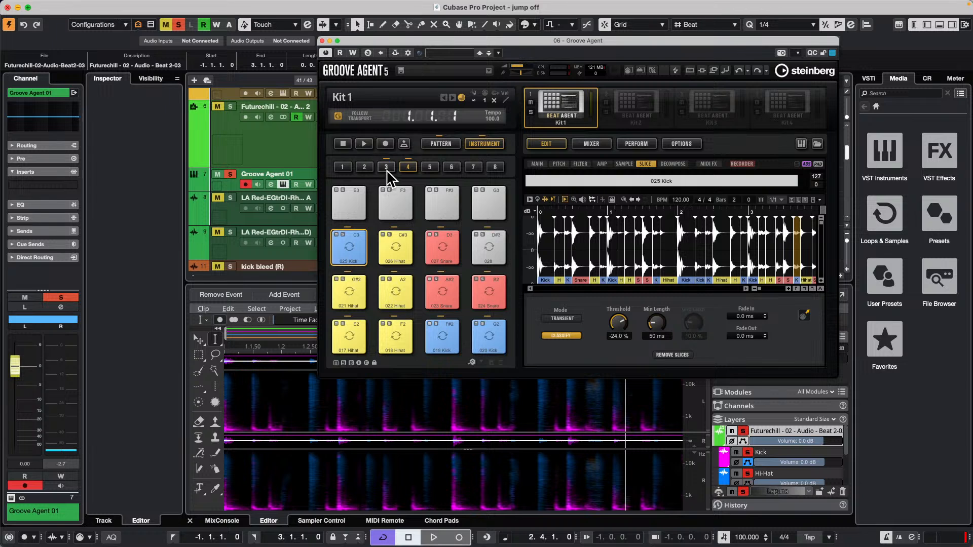
click(387, 168)
click(441, 335)
click(441, 292)
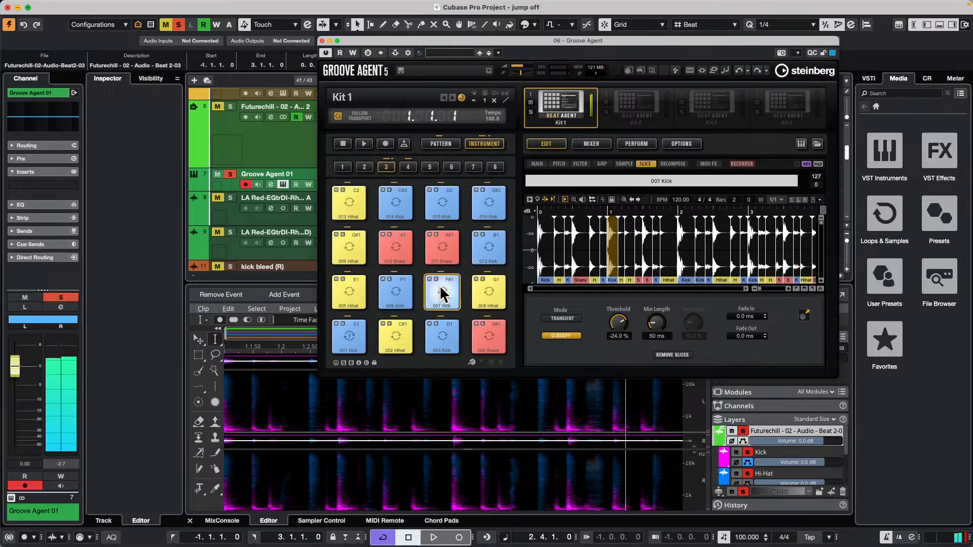
click(441, 293)
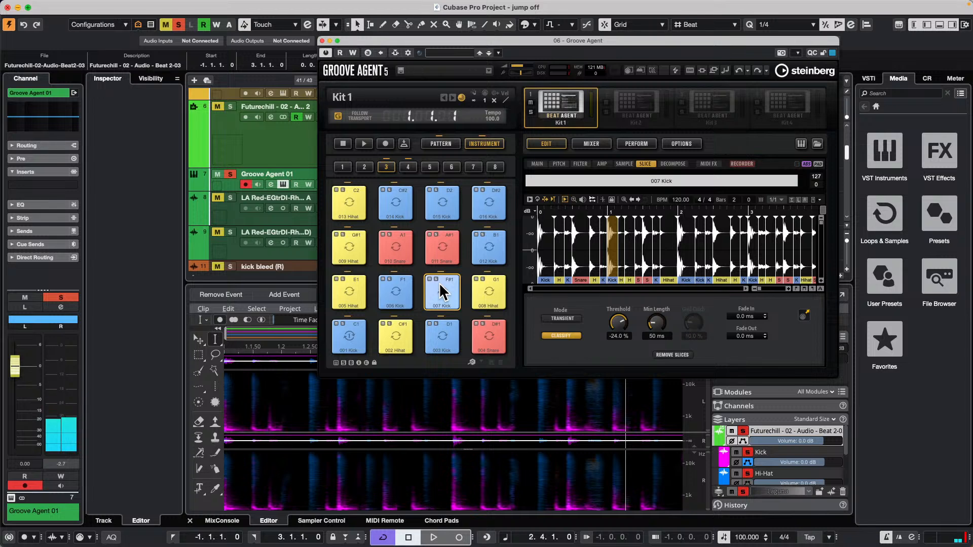
Examine the 007 Kick pad's selection commands and pitch settings, and return to its slice view.
right_click(440, 291)
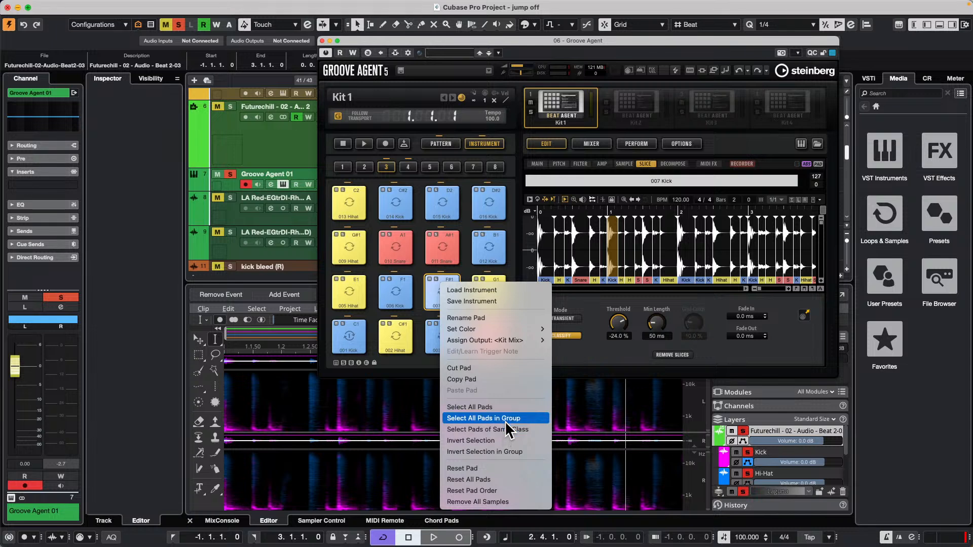
click(583, 350)
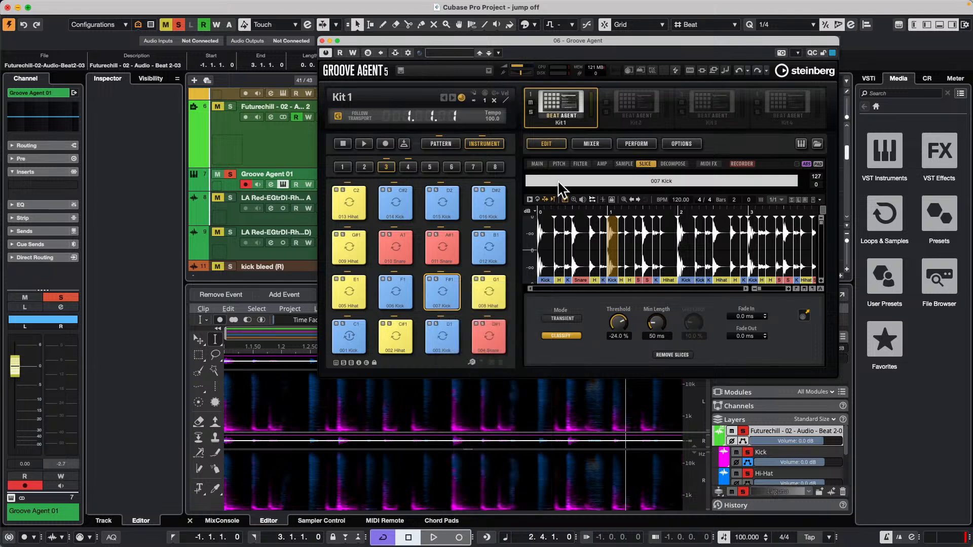
click(562, 163)
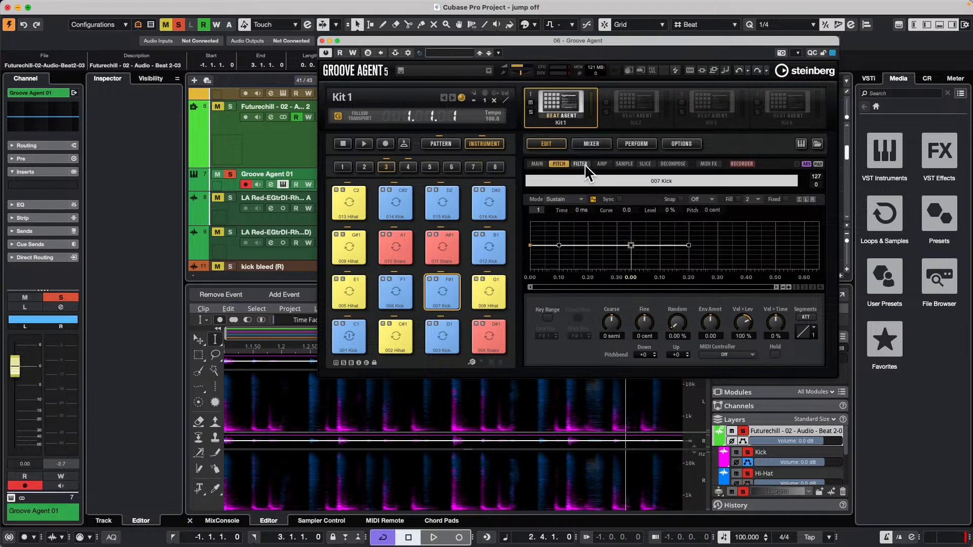
click(649, 165)
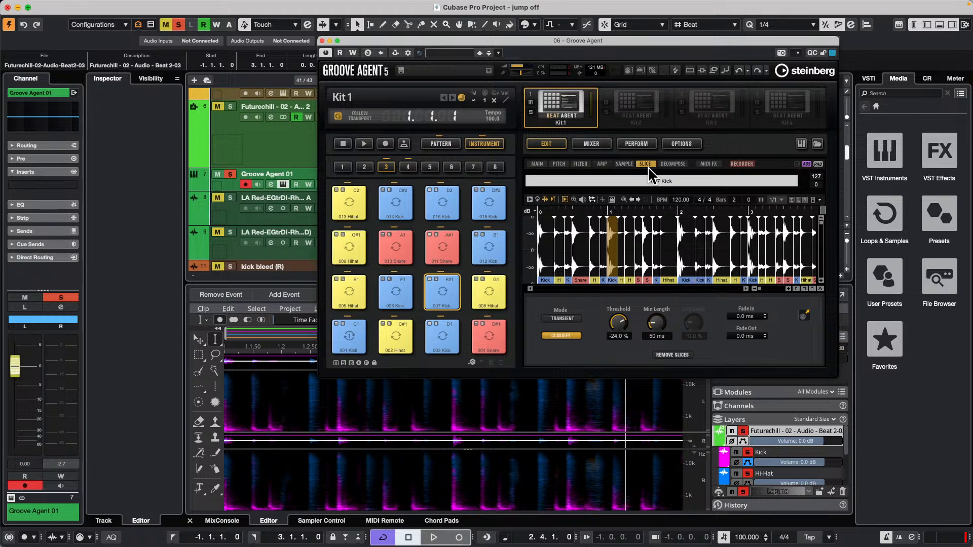
Select the 007 Kick pad and check its output assignment options.
click(449, 285)
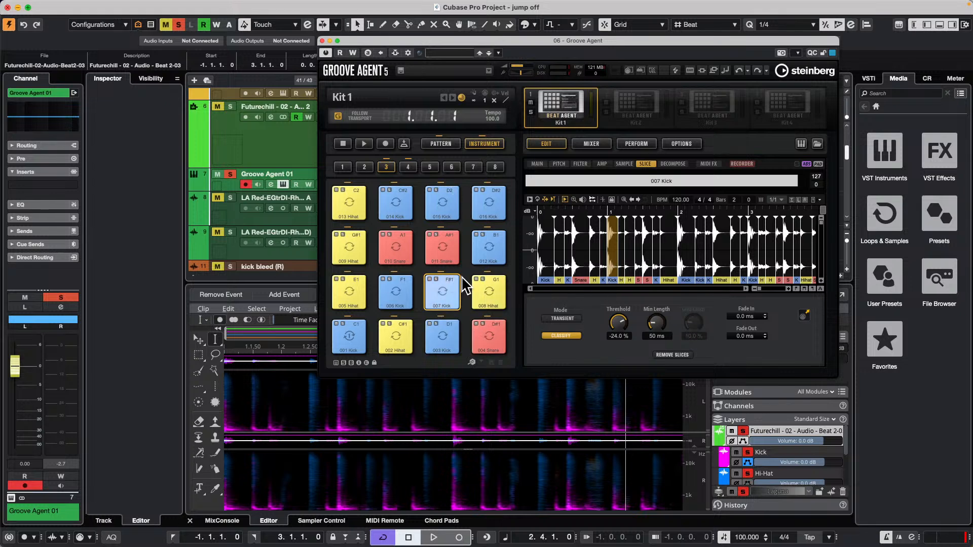
right_click(443, 294)
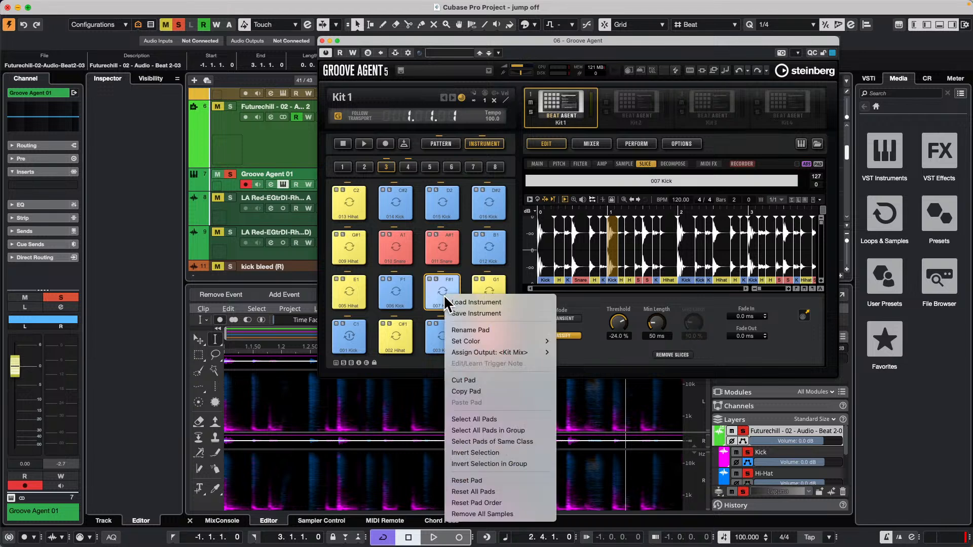
mouse_move(505, 351)
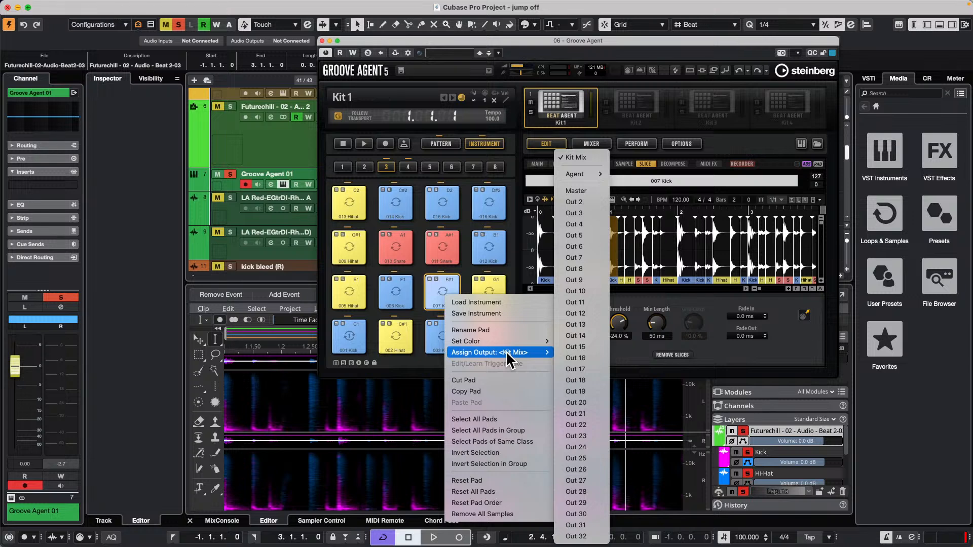
click(445, 291)
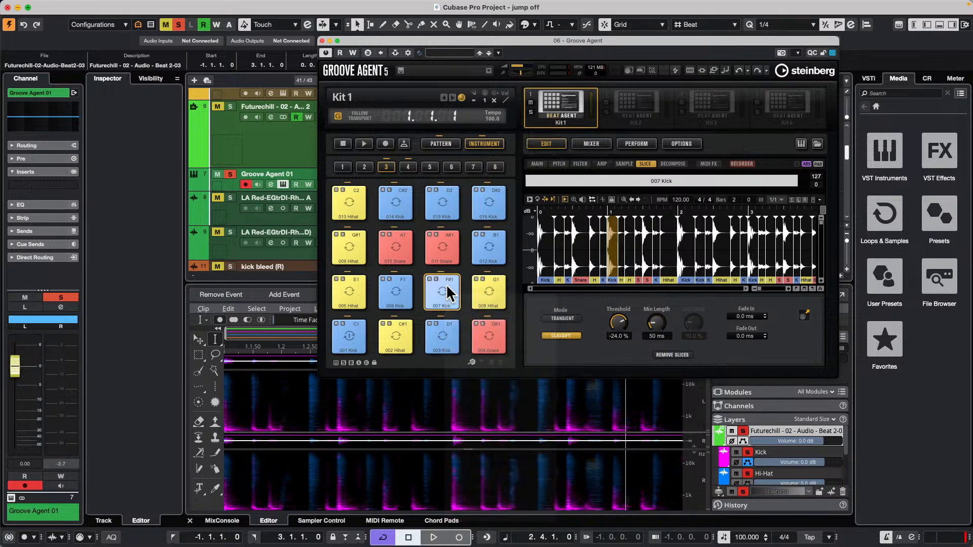
Review the 007 Kick's Main, Pitch, Filter, Amp, Sample and Slice settings, plus the kit's mixer.
click(536, 164)
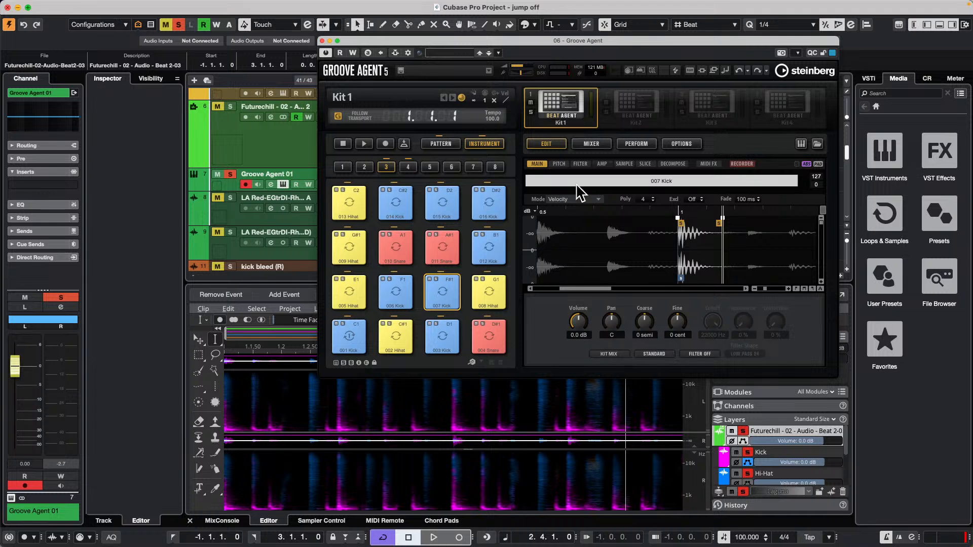
click(559, 164)
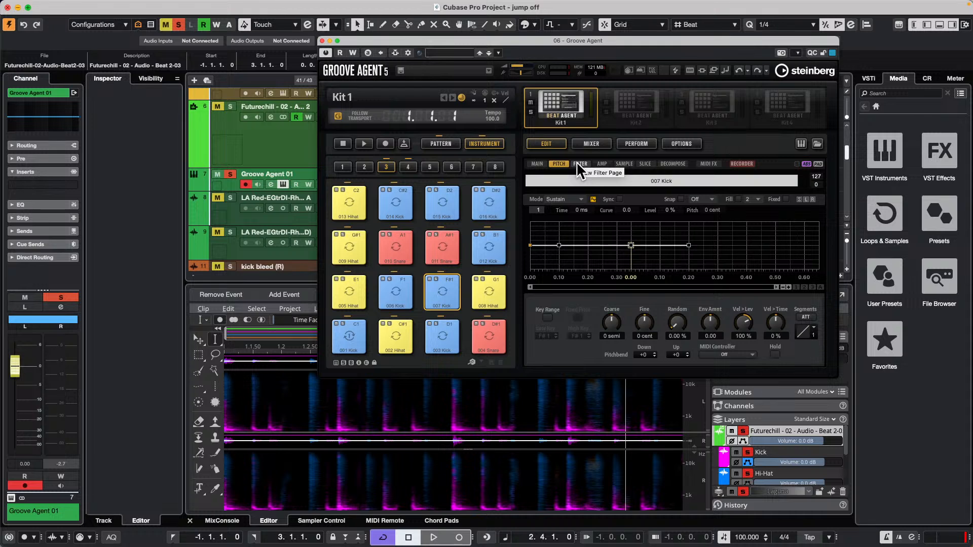
click(577, 163)
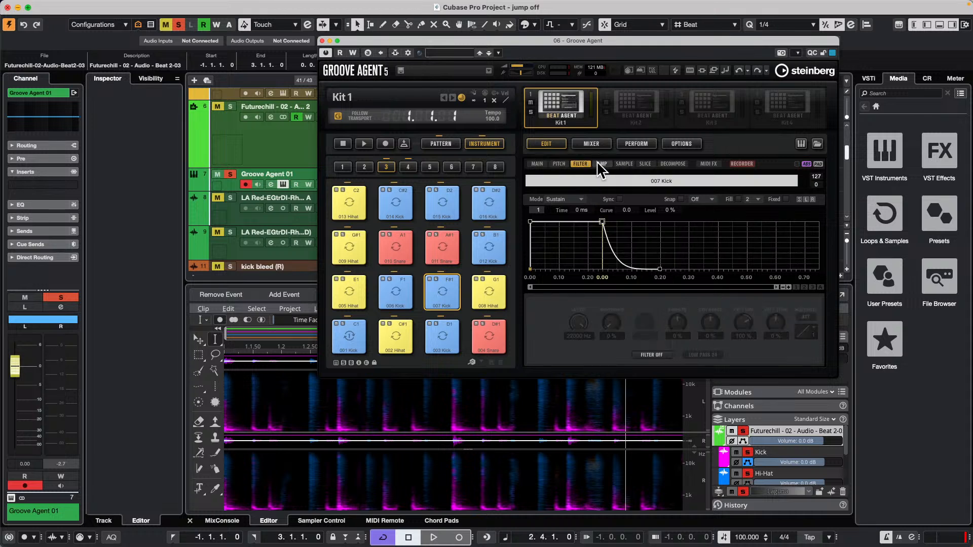
click(598, 162)
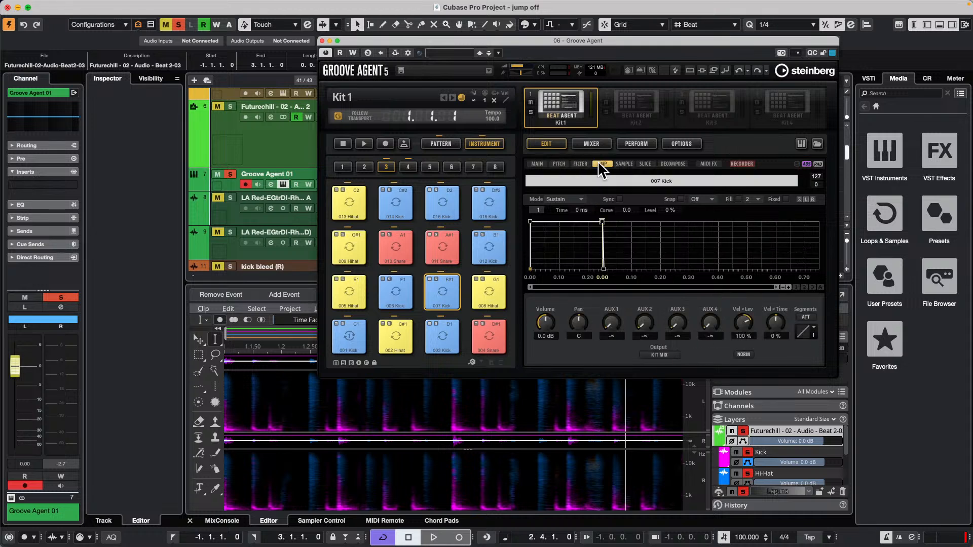
click(625, 162)
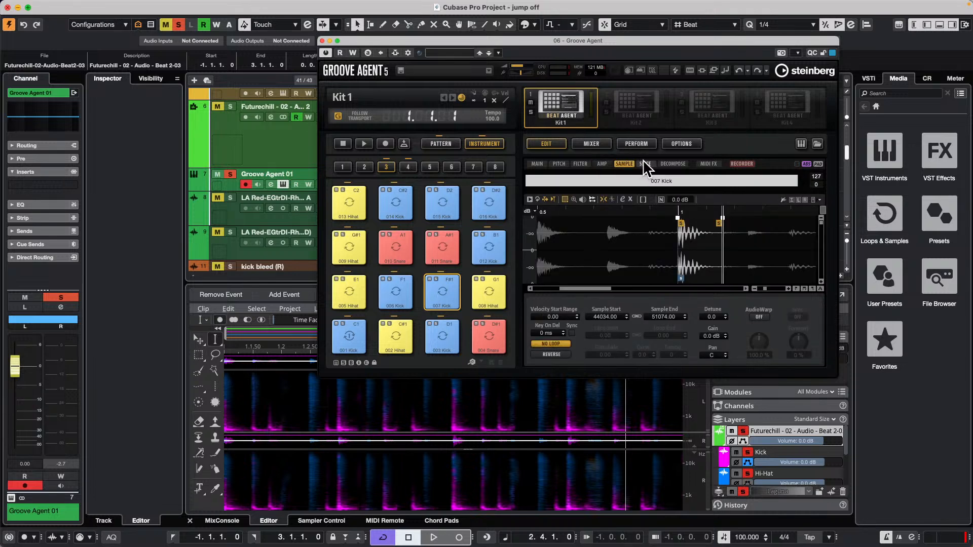
click(641, 160)
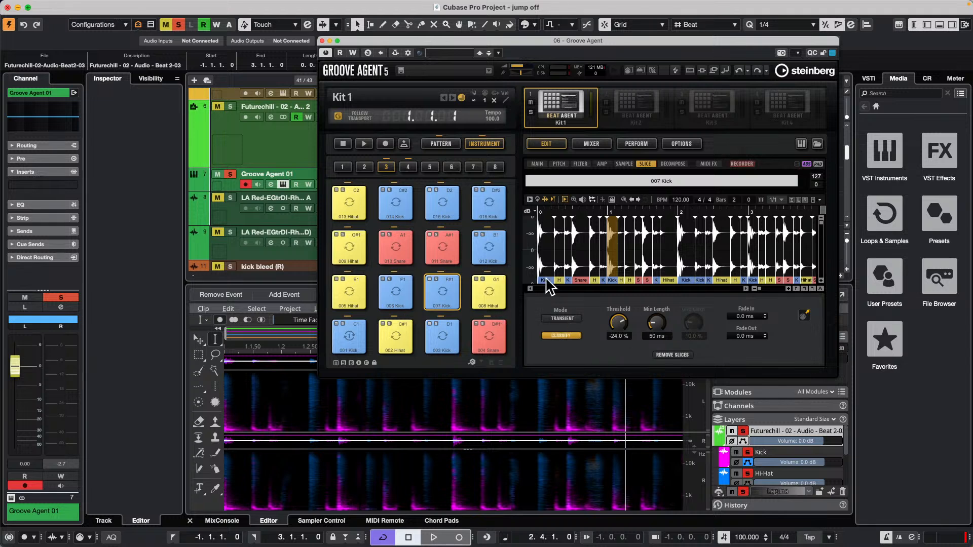
click(605, 145)
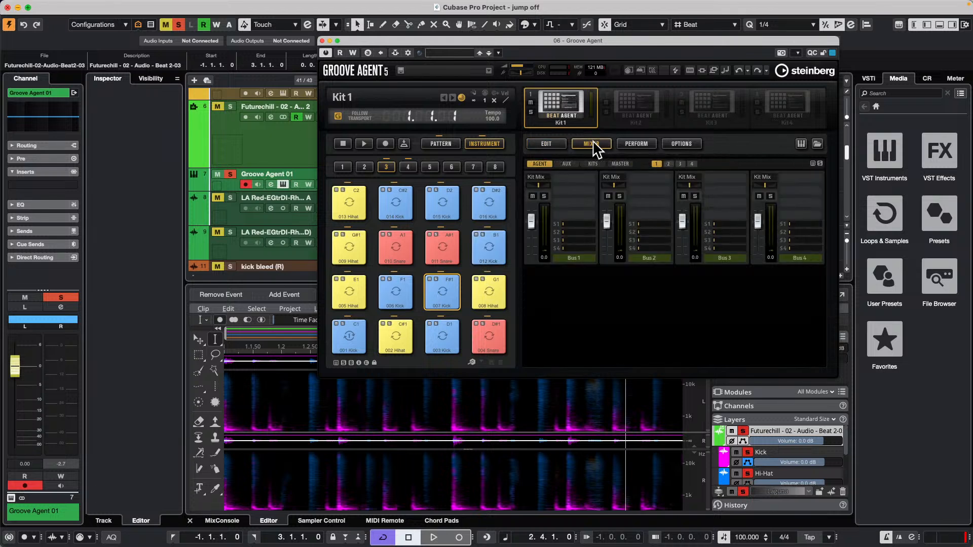
click(553, 145)
Open the Futurechill loop in the pattern editor and set all notes of the 007 Kick's class to F#1.
click(440, 146)
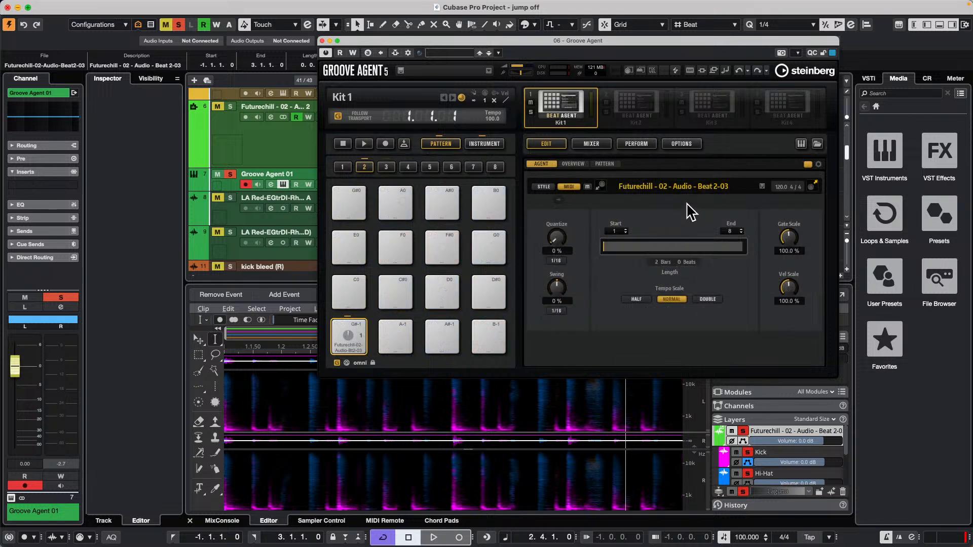
click(603, 164)
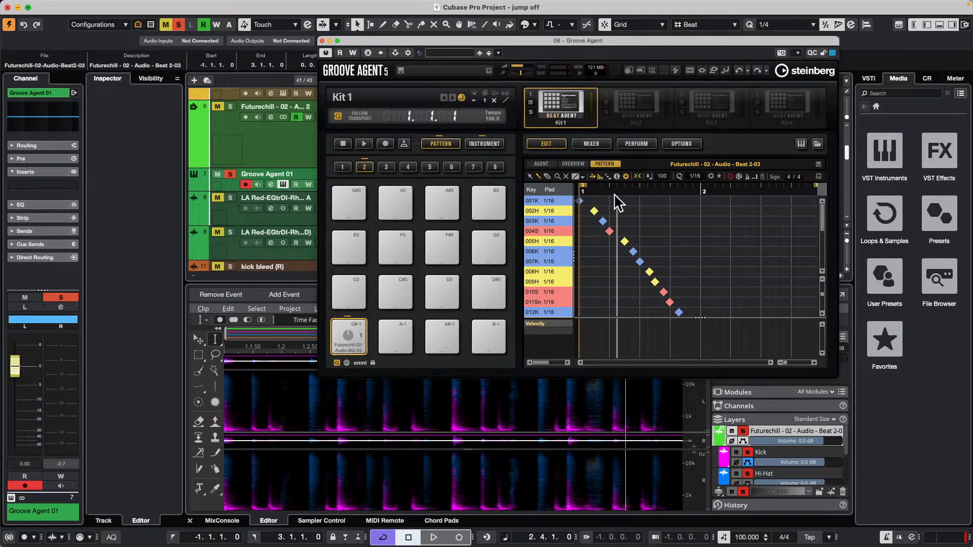
click(557, 261)
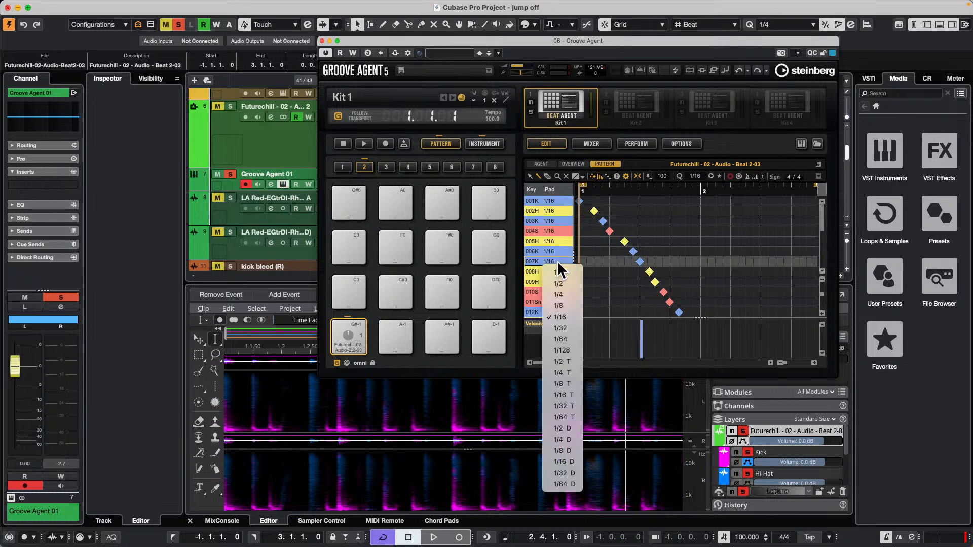
click(558, 261)
right_click(556, 261)
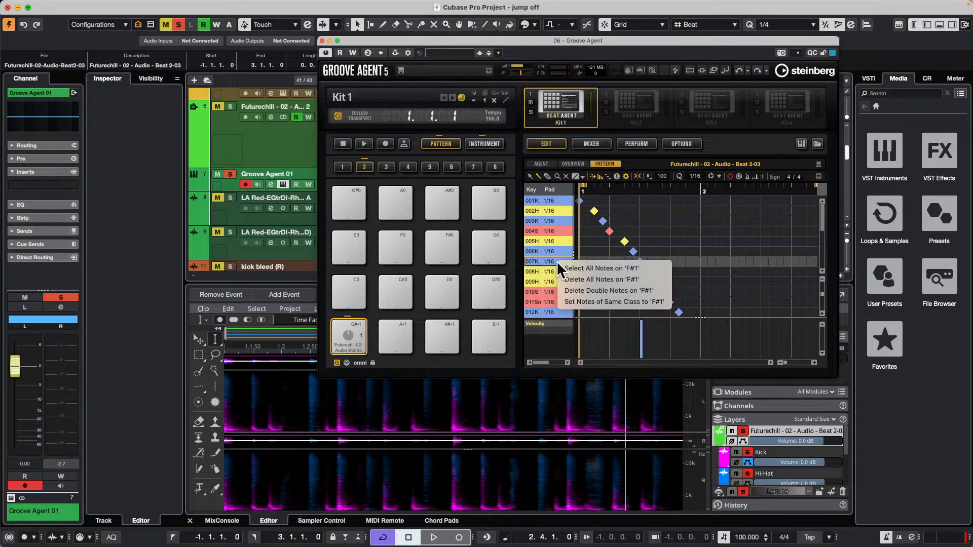
click(649, 260)
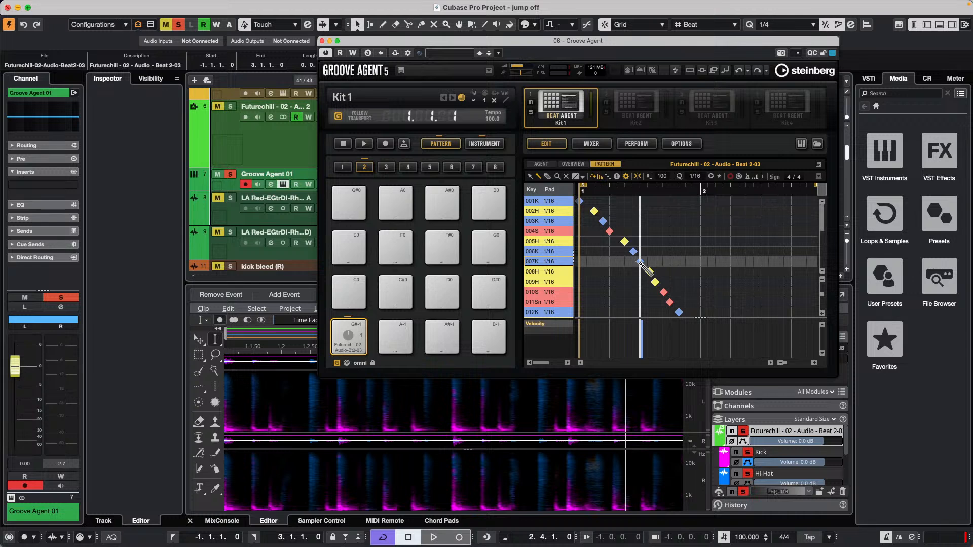
right_click(556, 261)
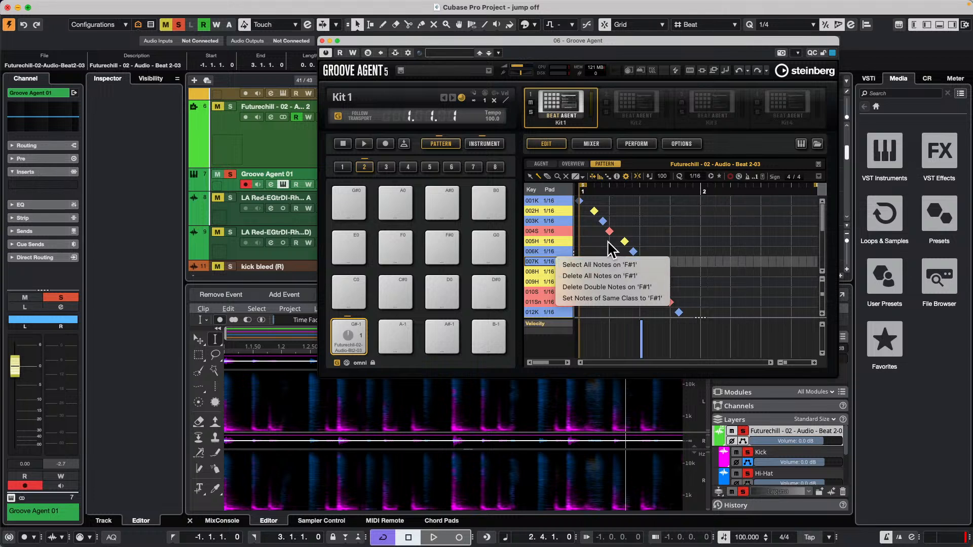
click(643, 299)
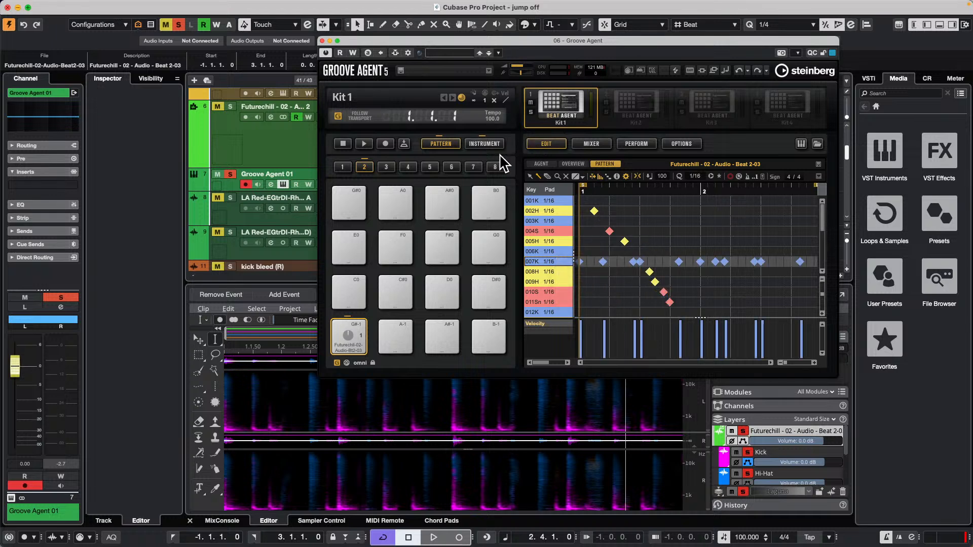
Audition the edited pattern, check the instrument slices and the 007 Kick row's note commands, and close the Groove Agent window.
click(344, 330)
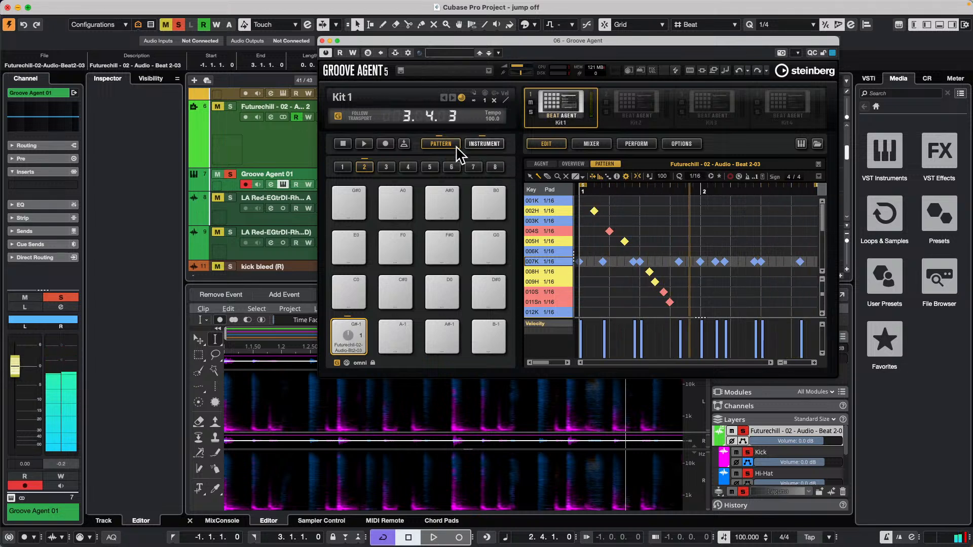
click(483, 144)
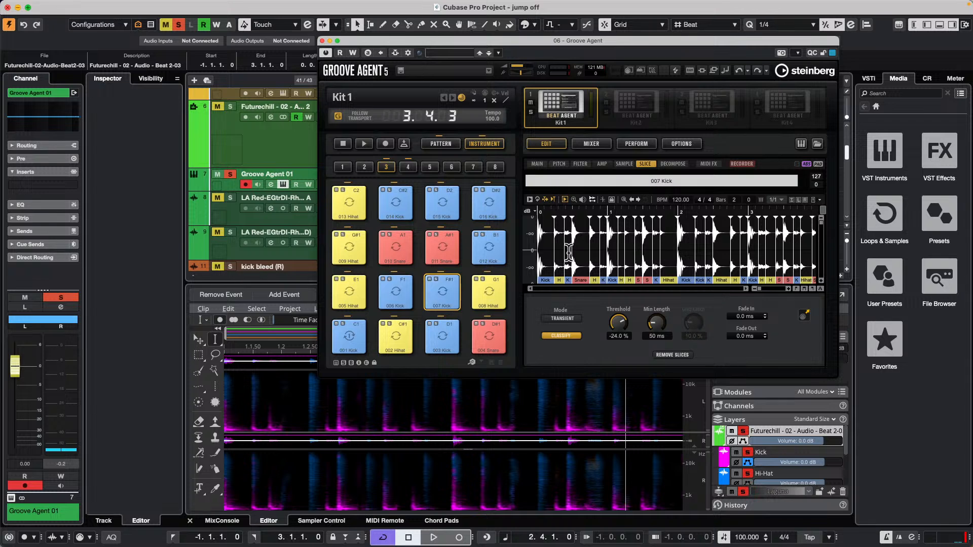
click(441, 144)
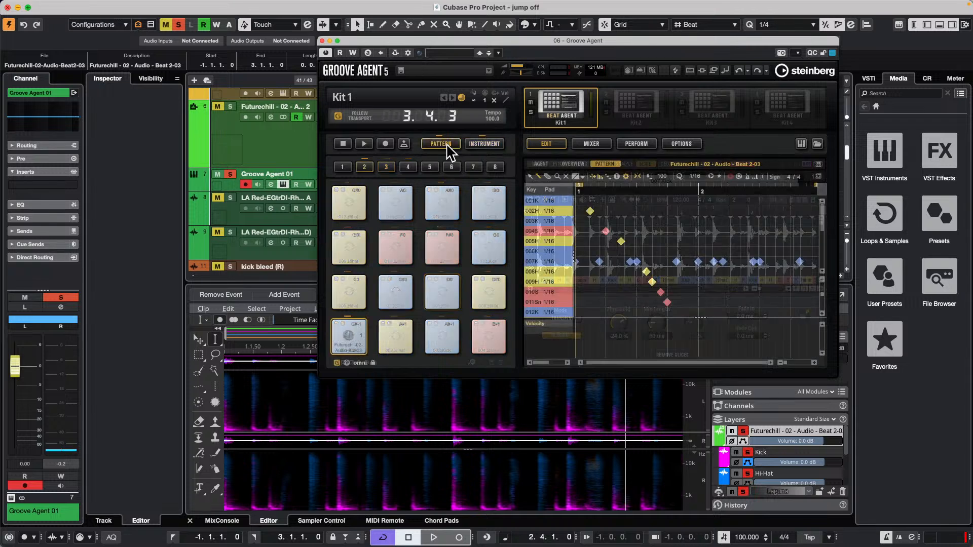
right_click(555, 260)
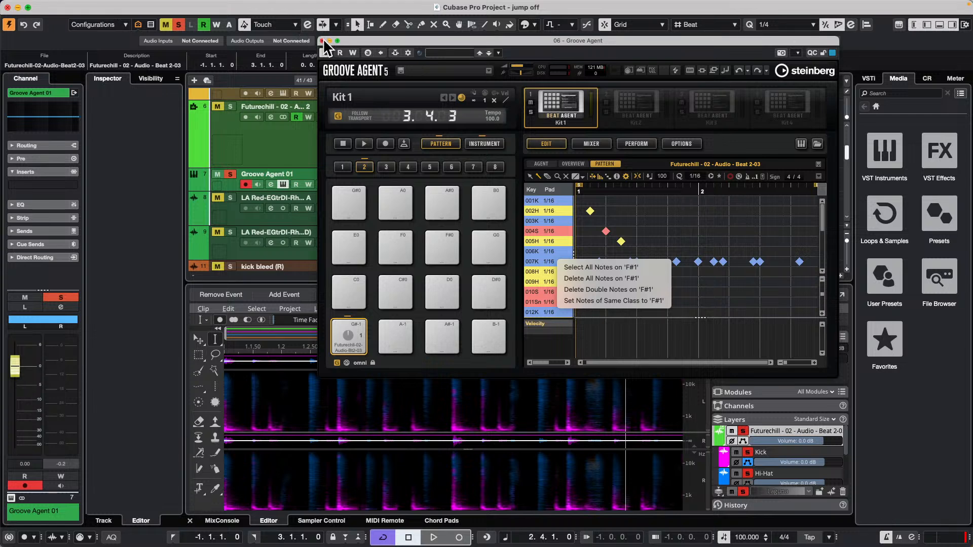
click(322, 40)
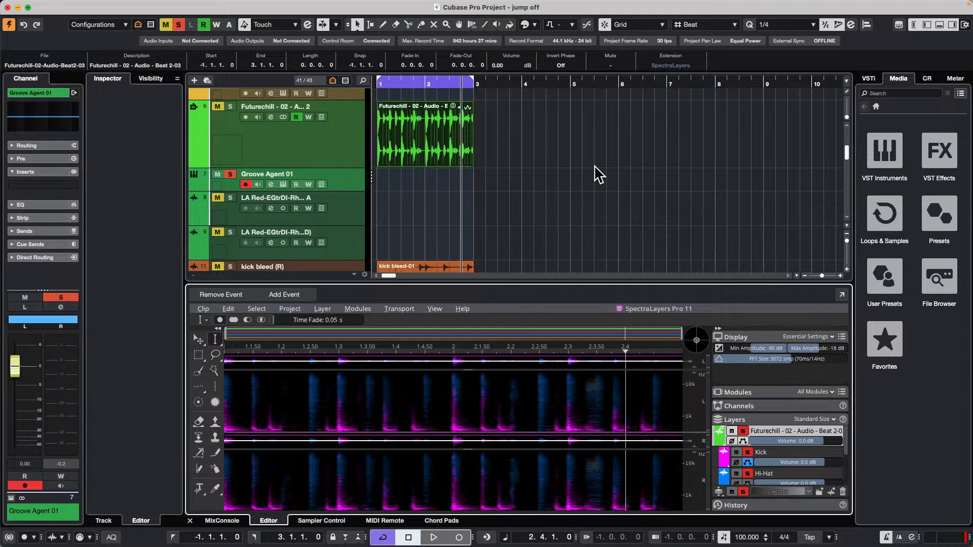
Add one instrument track with Groove Agent SE, using all MIDI inputs and the Stereo output.
right_click(332, 136)
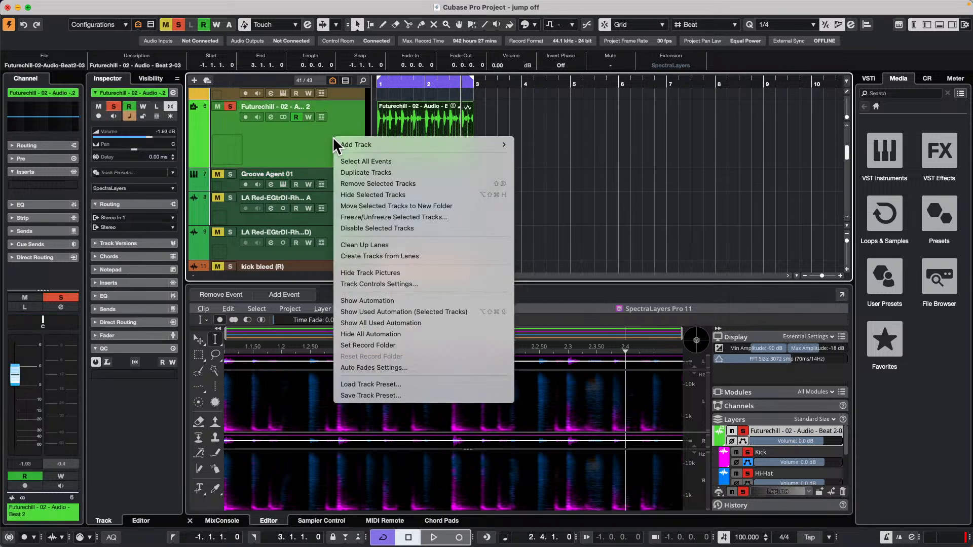
mouse_move(385, 143)
click(543, 158)
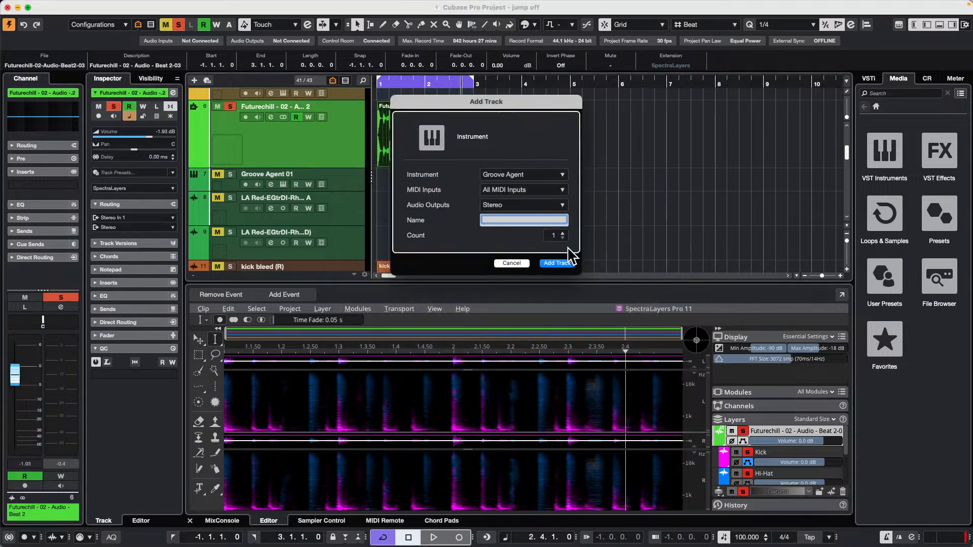
click(532, 176)
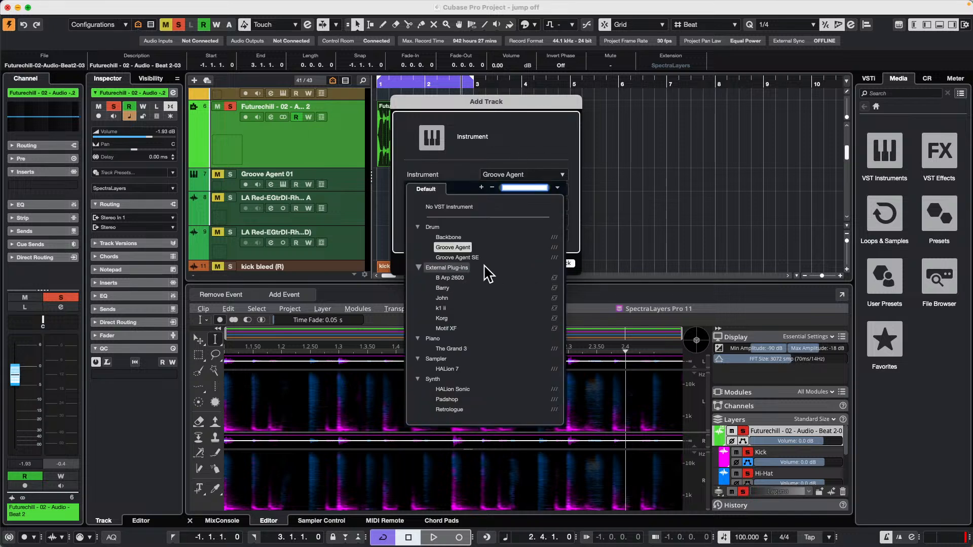
click(481, 259)
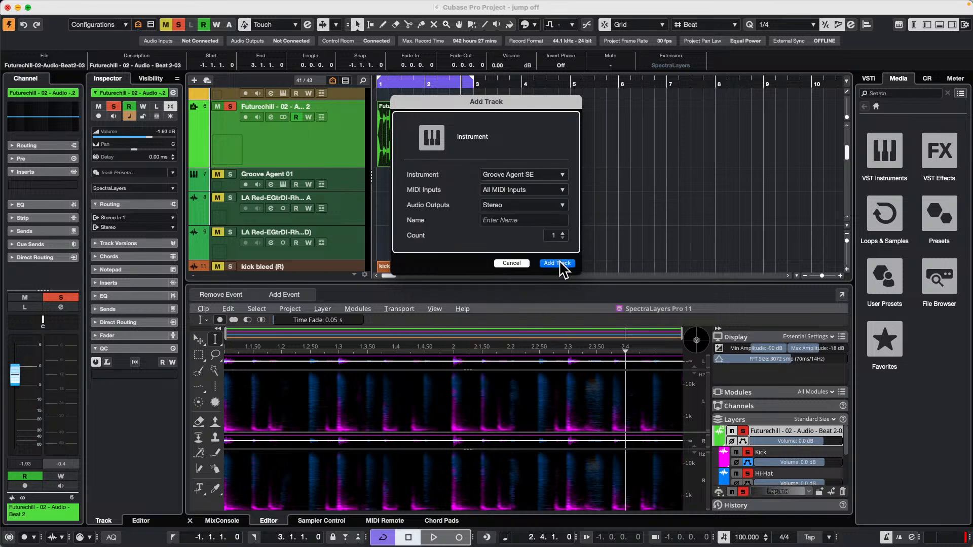
click(565, 263)
Load the Futurechill loop onto pad C1 and the comping track's Take 1 clip onto pad C#1.
drag(425, 142, 633, 330)
scroll(473, 211, up, 6)
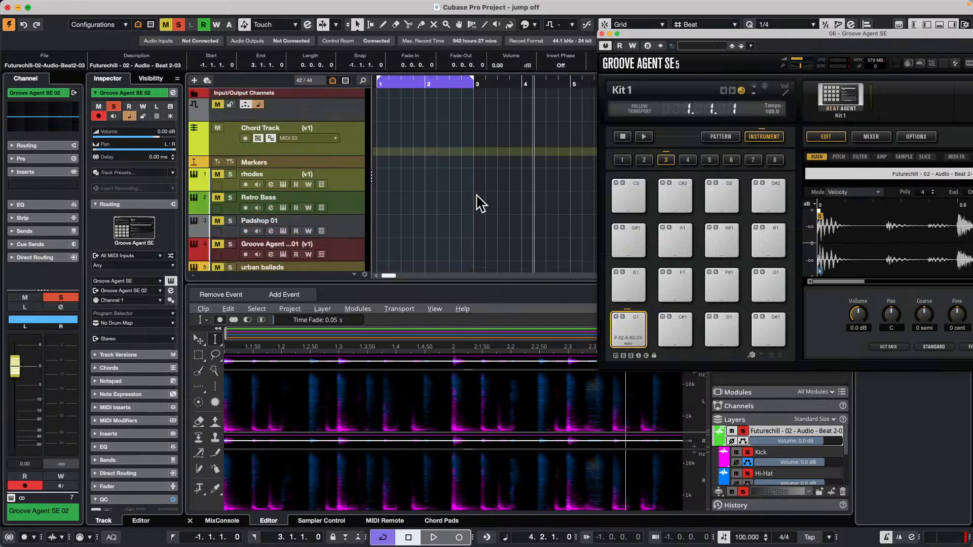
scroll(478, 191, down, 10)
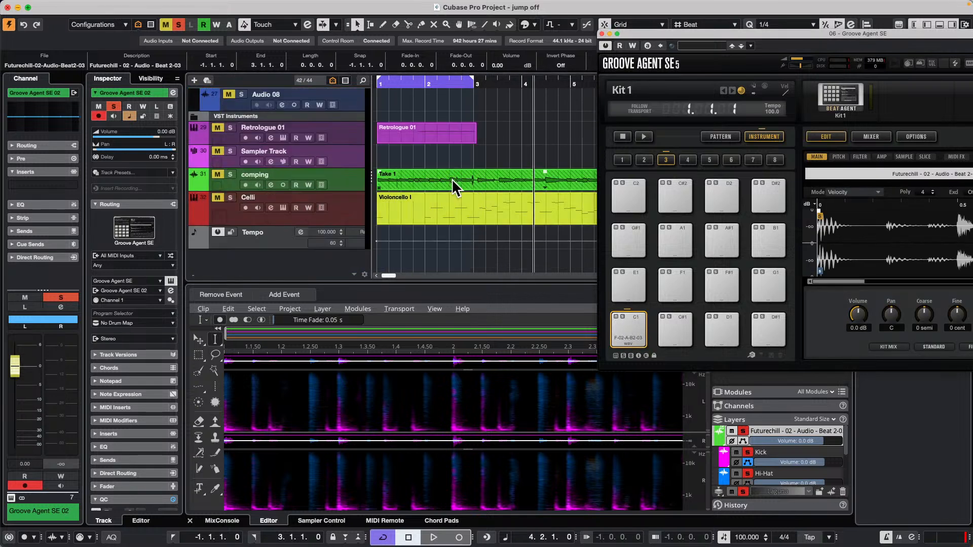
drag(452, 179, 684, 327)
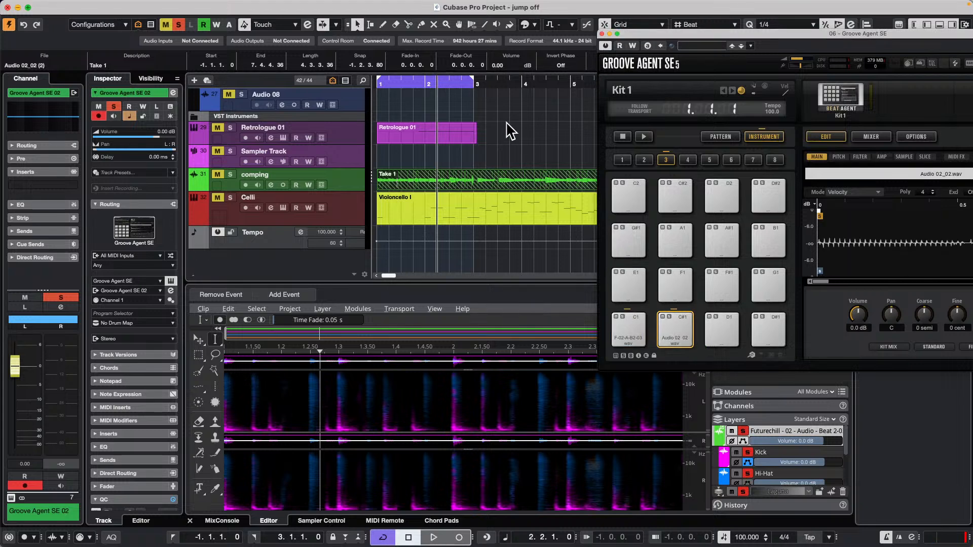
Load the RnB vocal adlib clip onto pad D1 and the four shorter adlib clips onto pads G#1 to B1.
scroll(435, 93, up, 5)
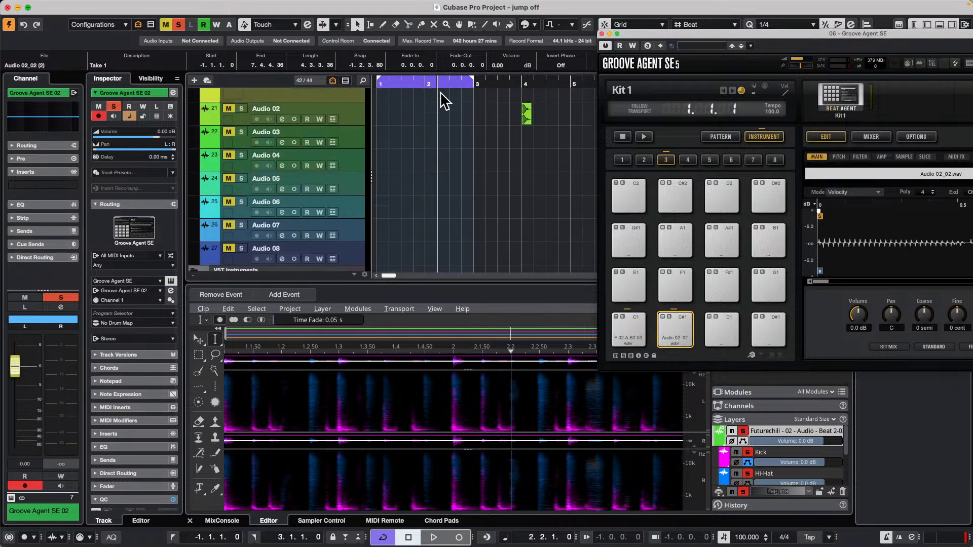
drag(404, 82, 401, 59)
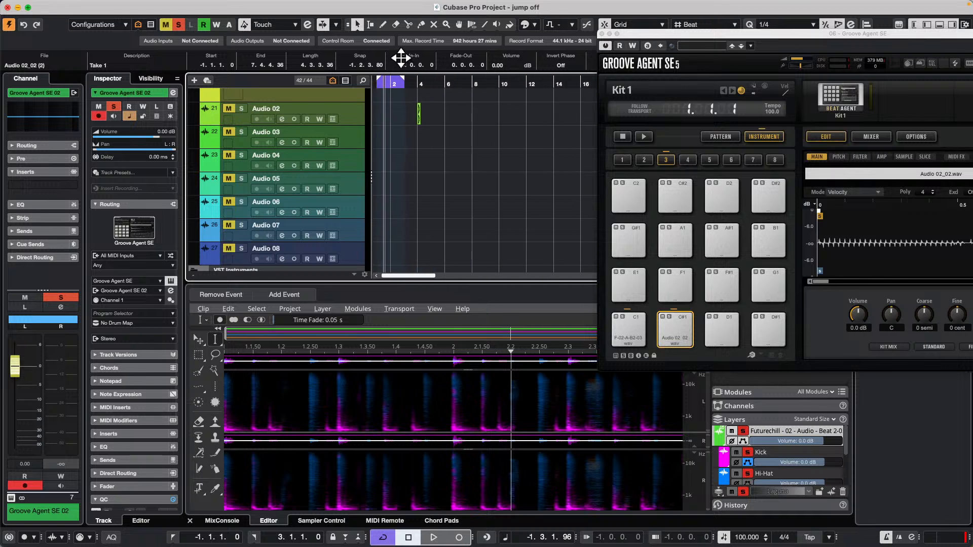
scroll(452, 161, up, 4)
scroll(453, 161, up, 1)
drag(573, 122, 723, 326)
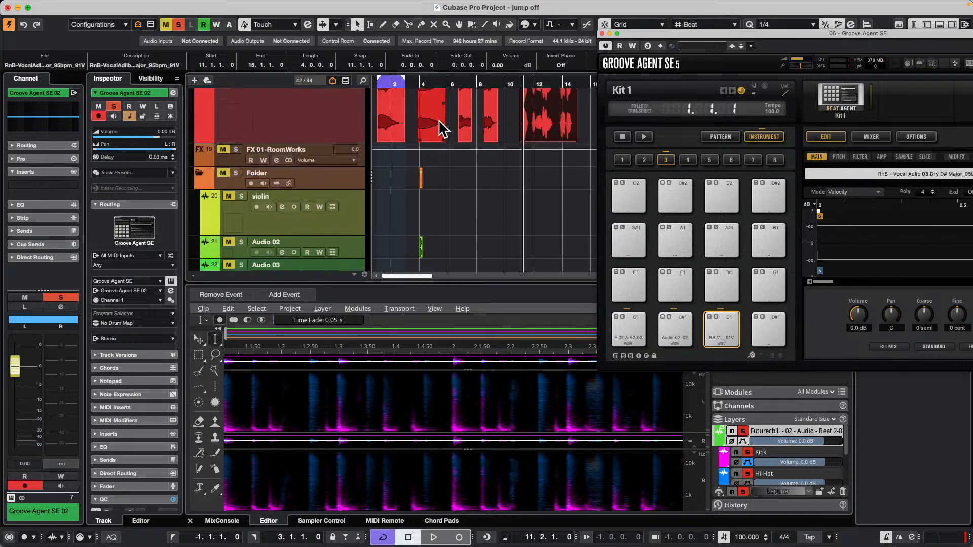
click(390, 121)
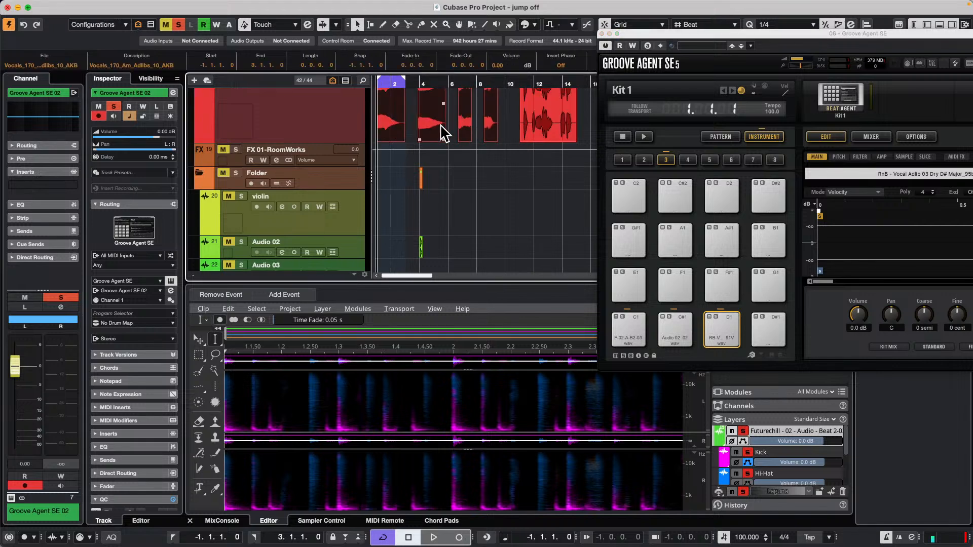
drag(405, 134, 636, 248)
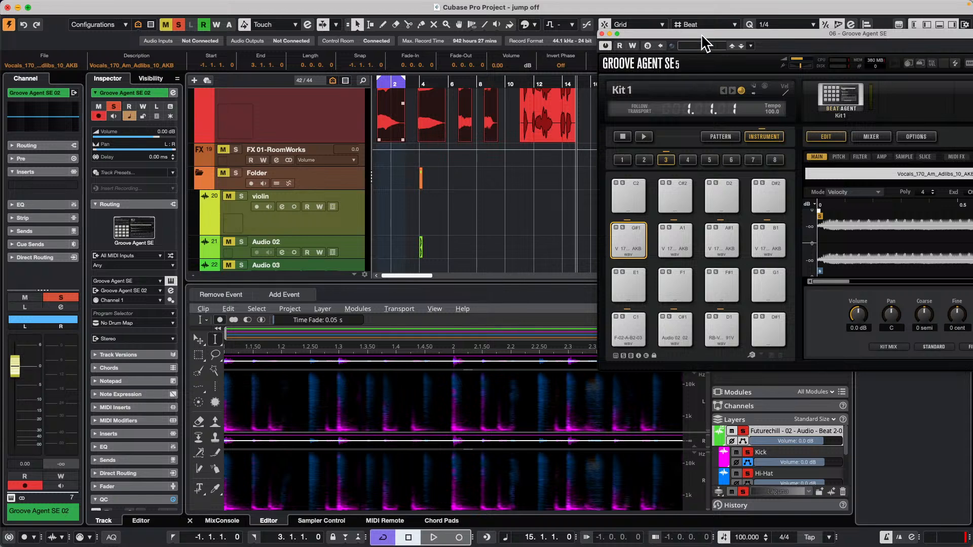
Move the Groove Agent SE window clear of the media browser, show the Loops & Samples libraries and select pad F1.
drag(701, 36, 369, 104)
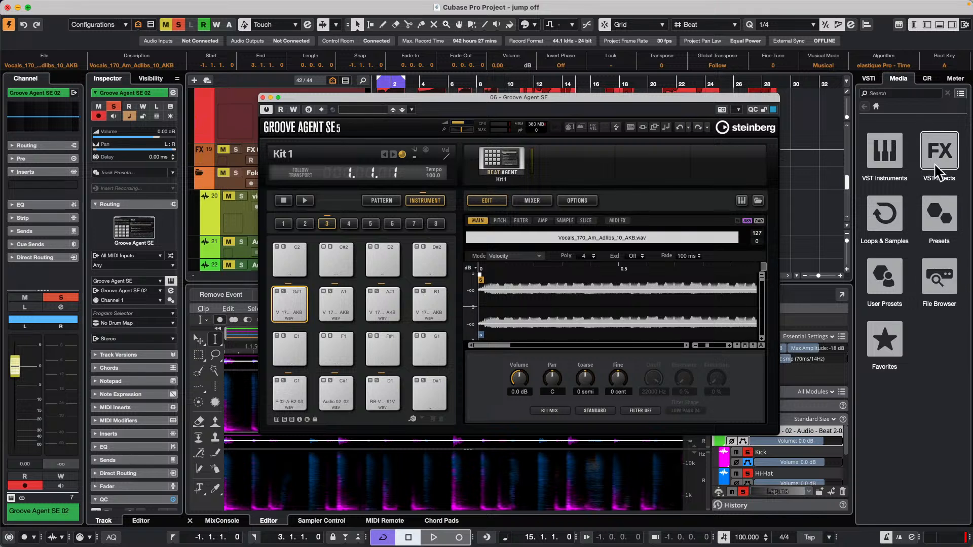
click(898, 205)
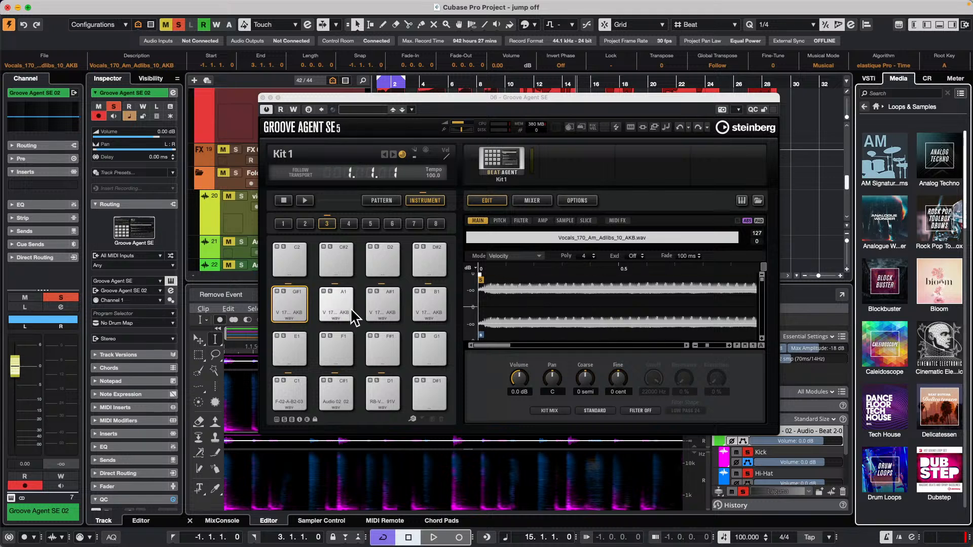
click(336, 348)
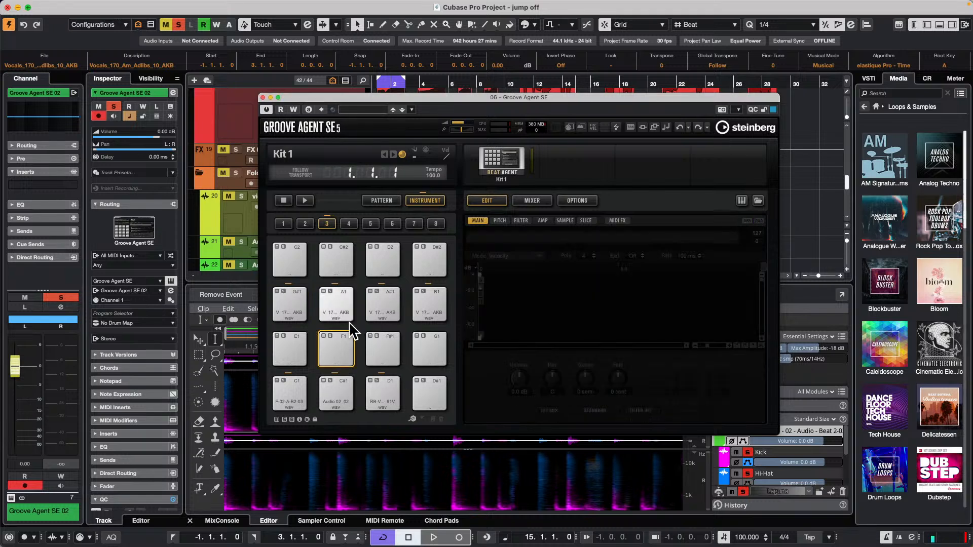
Start exporting the kit with its samples and create a Desktop folder named October 8 2024 for it.
right_click(498, 160)
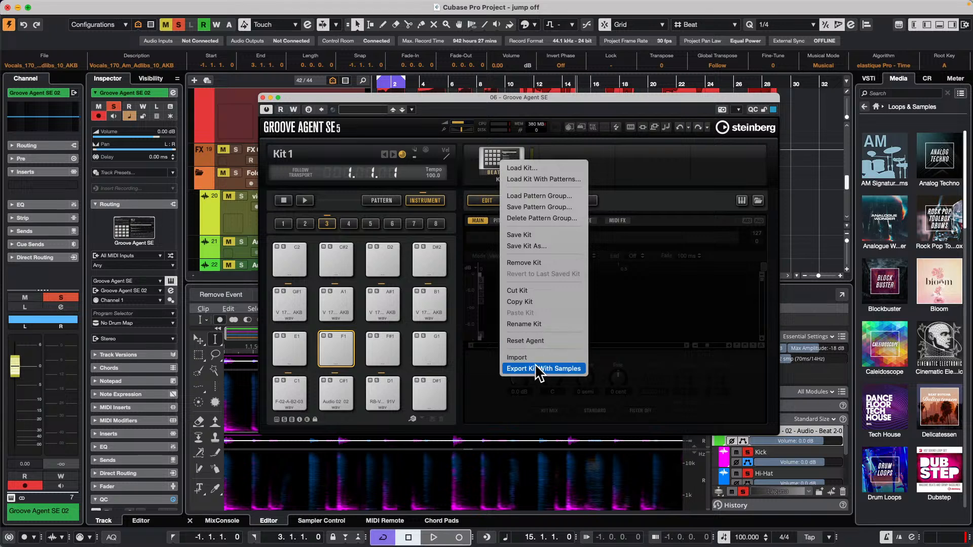
click(552, 370)
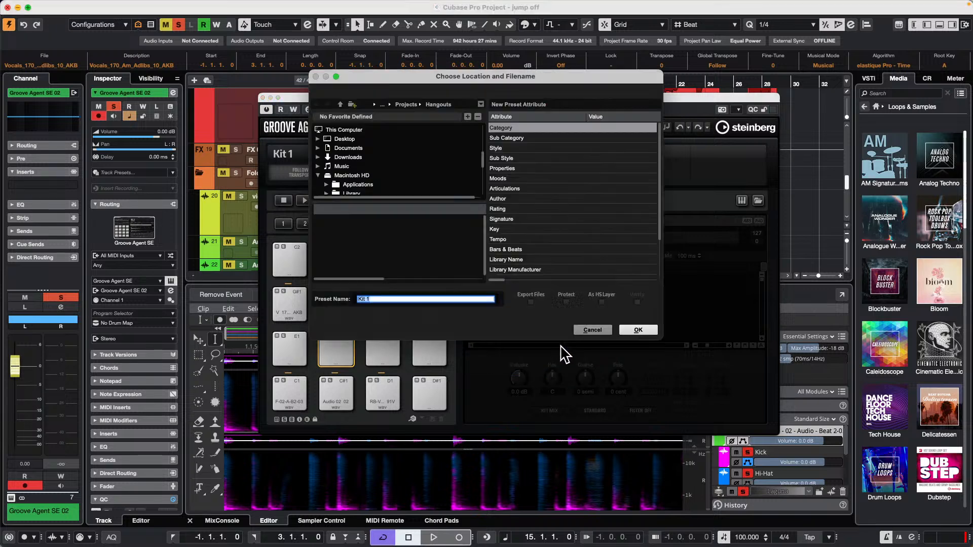
scroll(400, 160, up, 15)
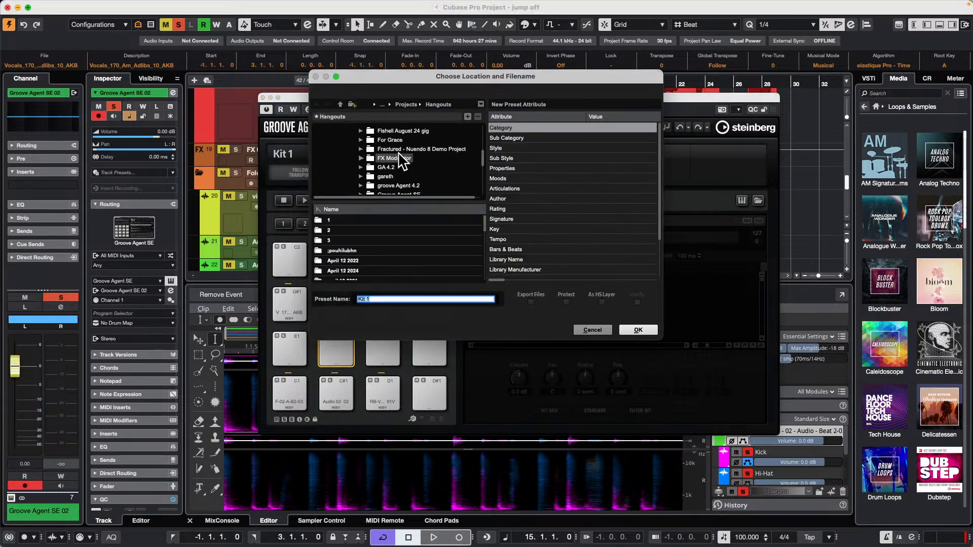
scroll(401, 161, up, 10)
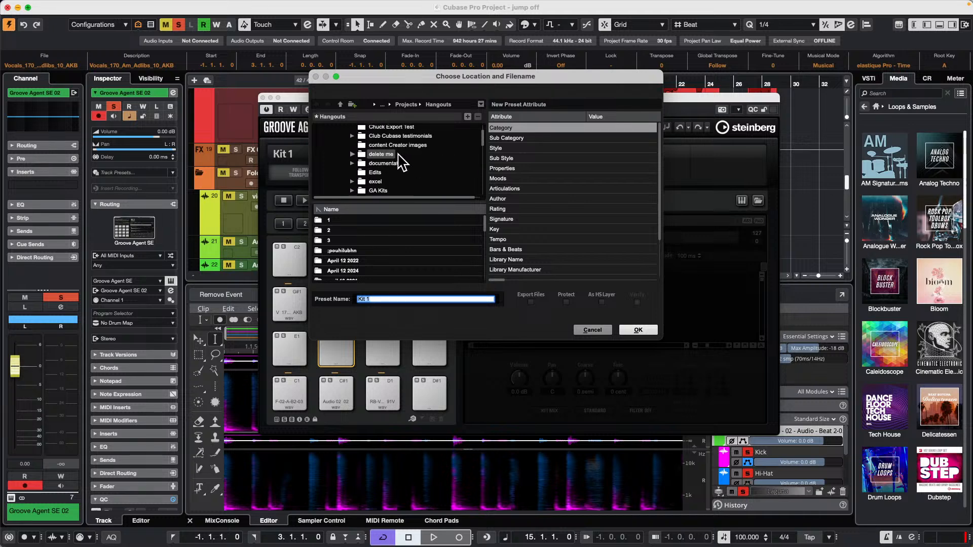
click(345, 141)
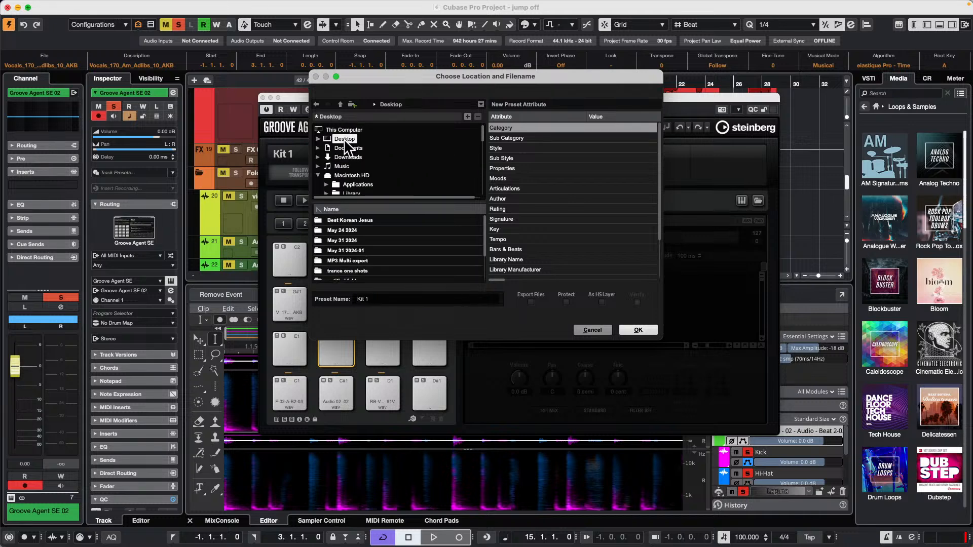
click(352, 105)
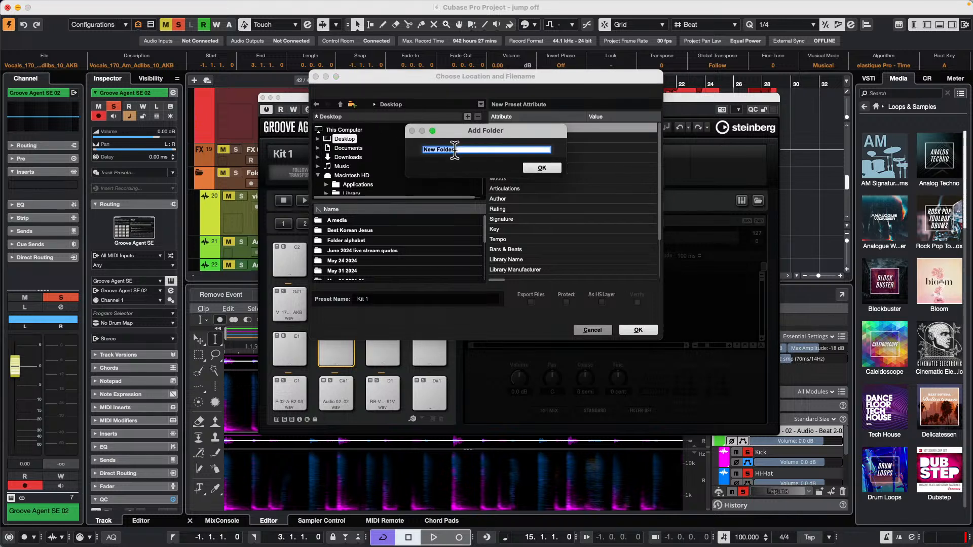
text(October 8 2024)
key(Return)
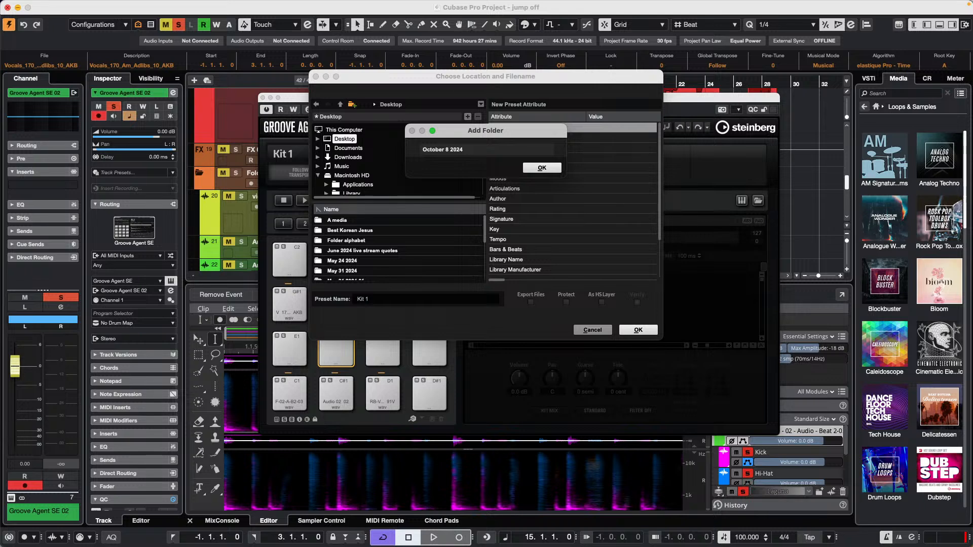
click(542, 168)
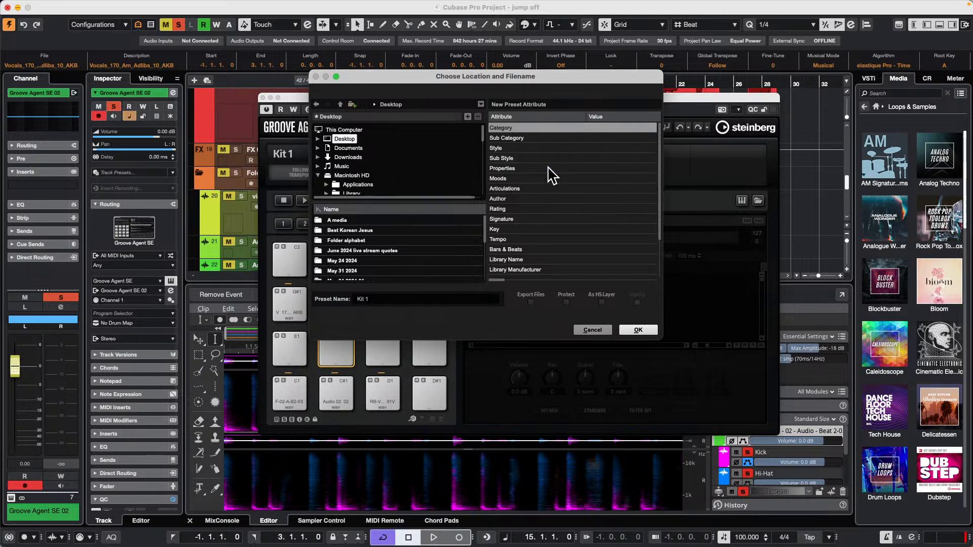
Choose the October 8 2024 Desktop folder as the export location and name the preset October 8 2024.
click(319, 139)
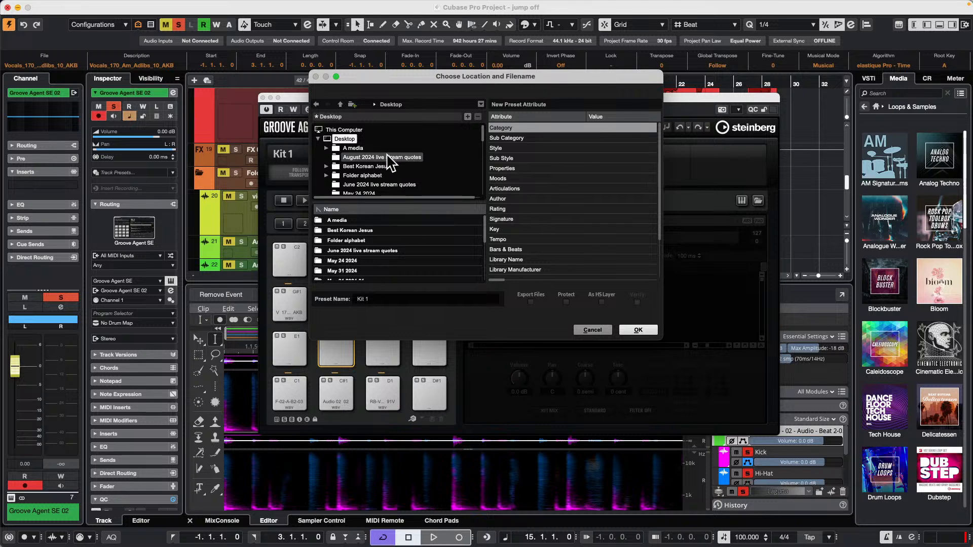
scroll(390, 162, down, 5)
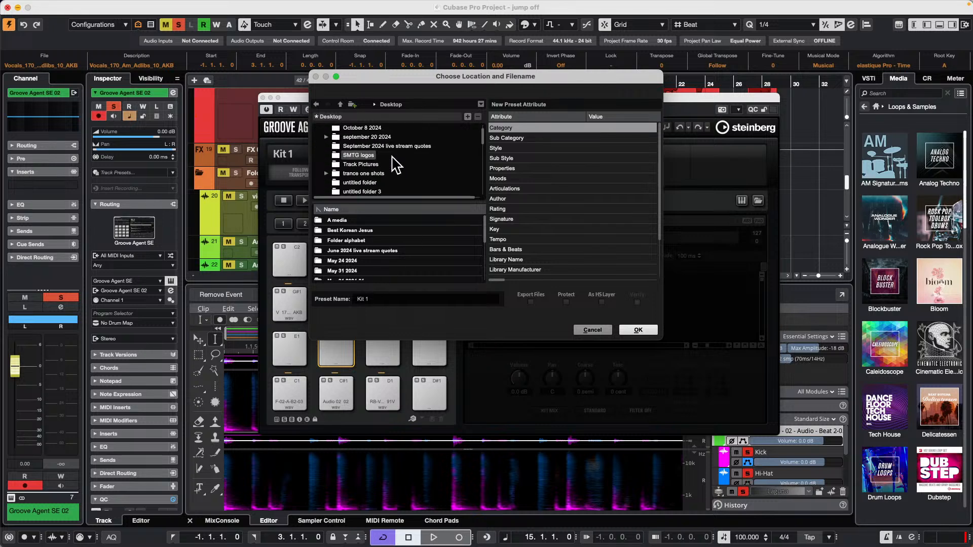
scroll(395, 162, up, 1)
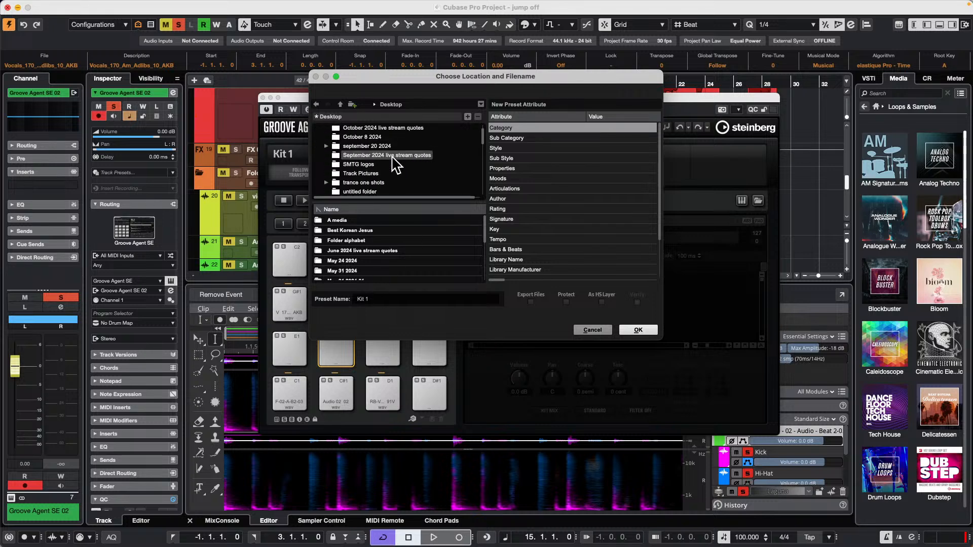
click(356, 135)
click(388, 299)
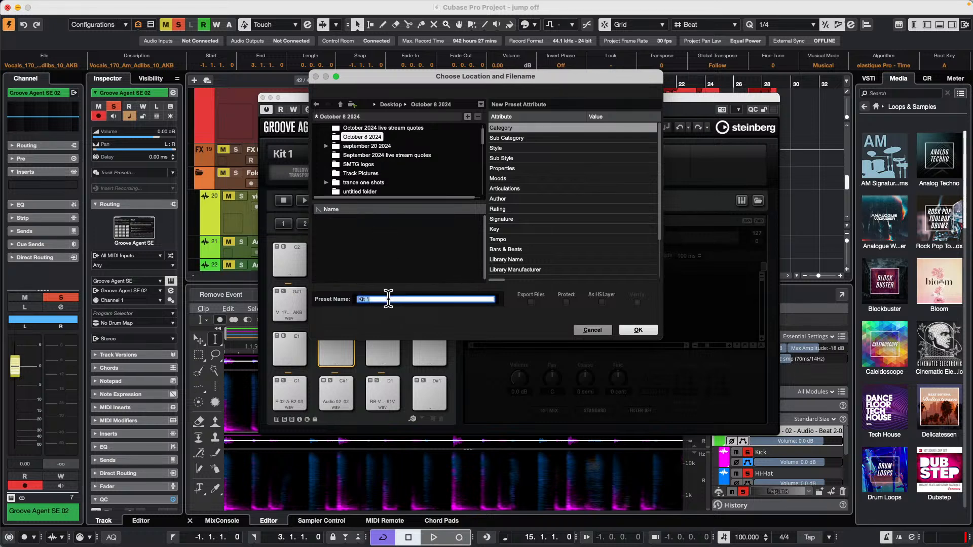
text(October 8 2024)
key(Return)
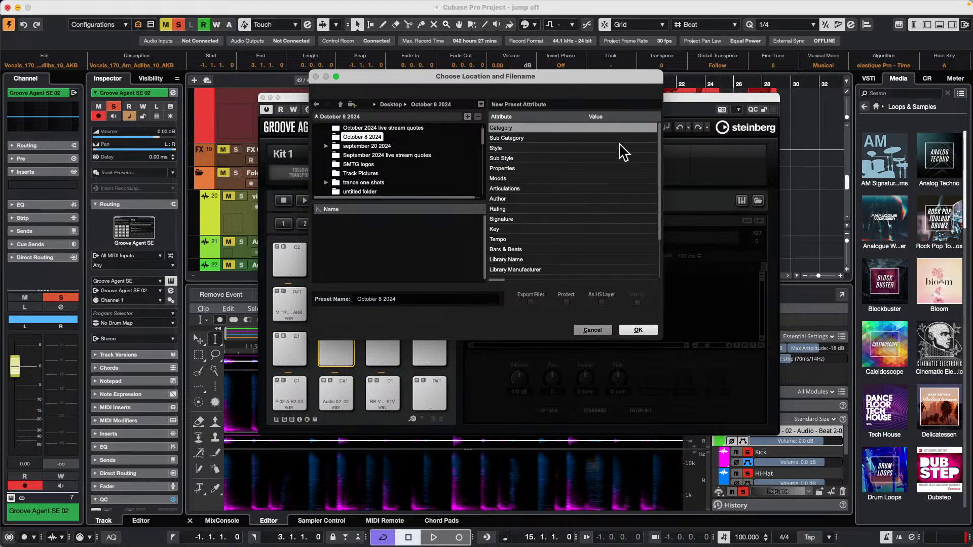
Tag the preset with category Drum&Perc, sub category Drumset, style Urban (Hip-Hop / R&B) and sub style Modern R&B, leaving the author blank.
click(614, 129)
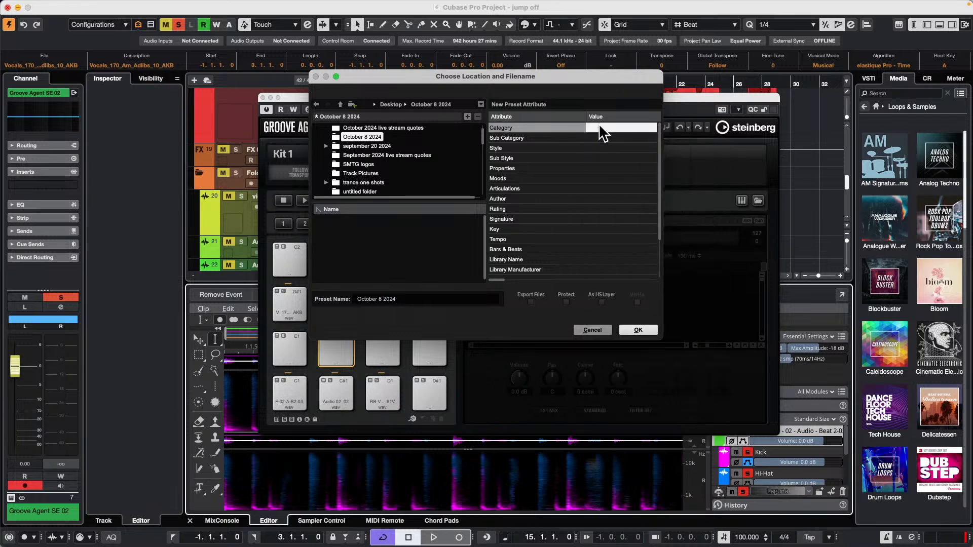
click(601, 127)
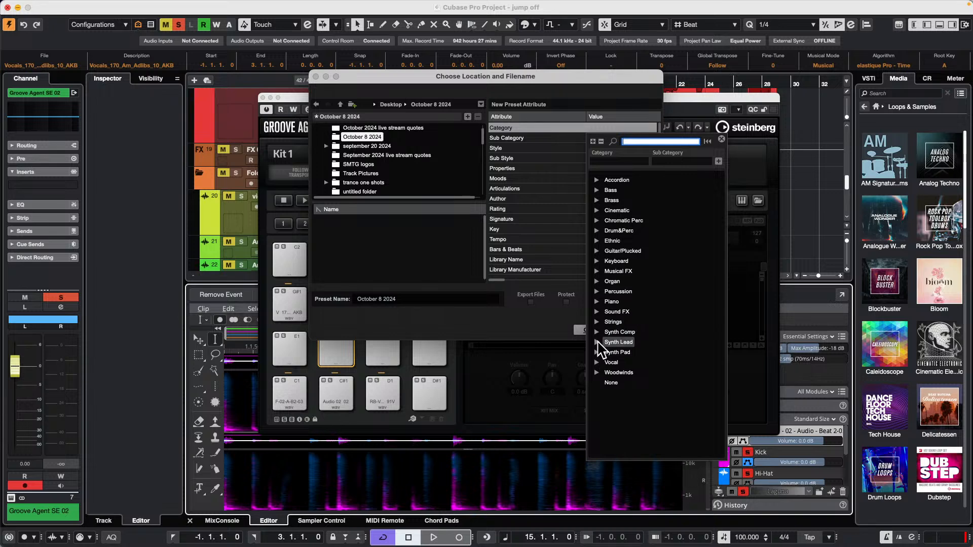
click(597, 231)
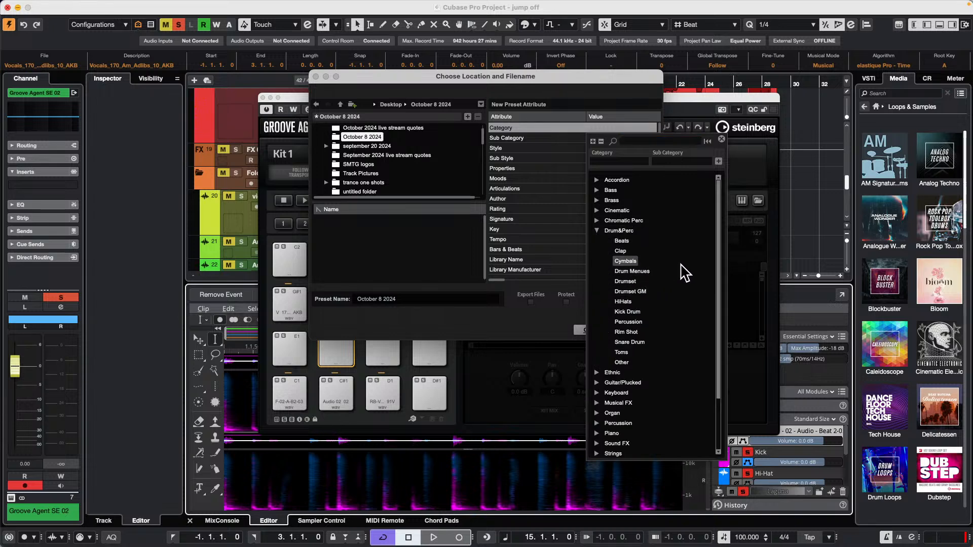
click(619, 282)
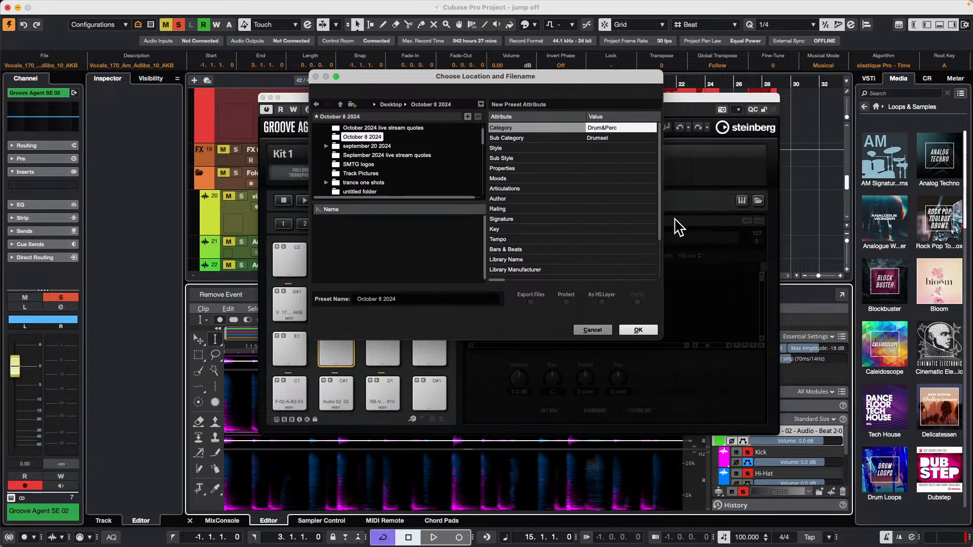
click(598, 148)
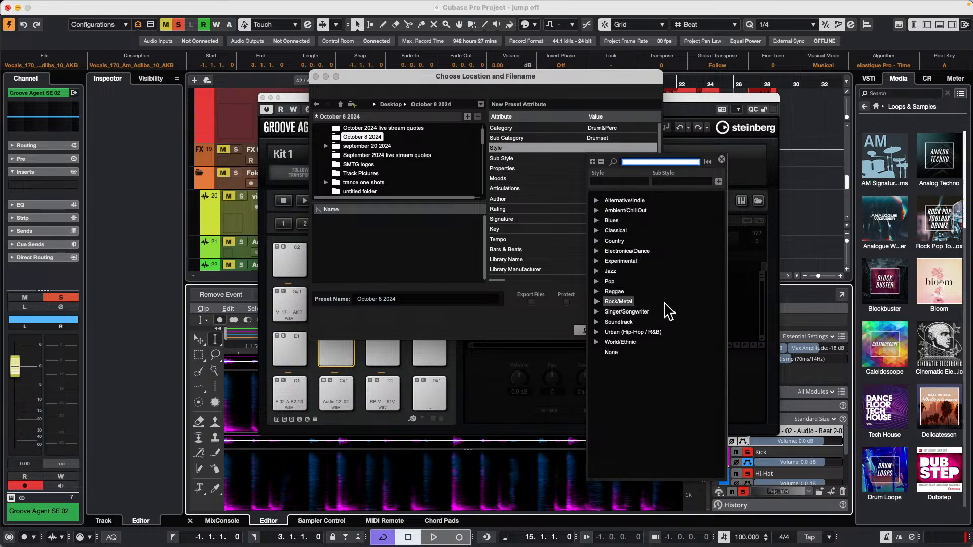
click(597, 332)
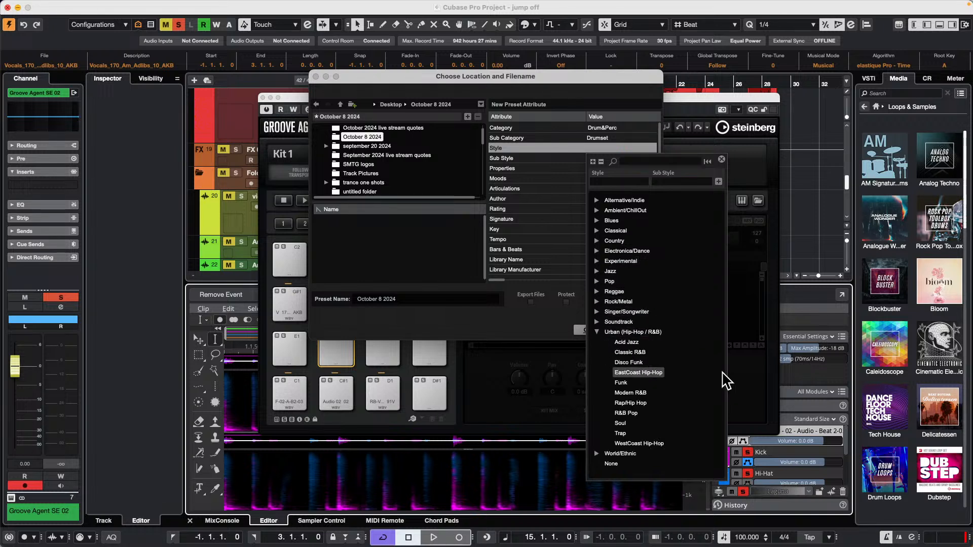
click(631, 394)
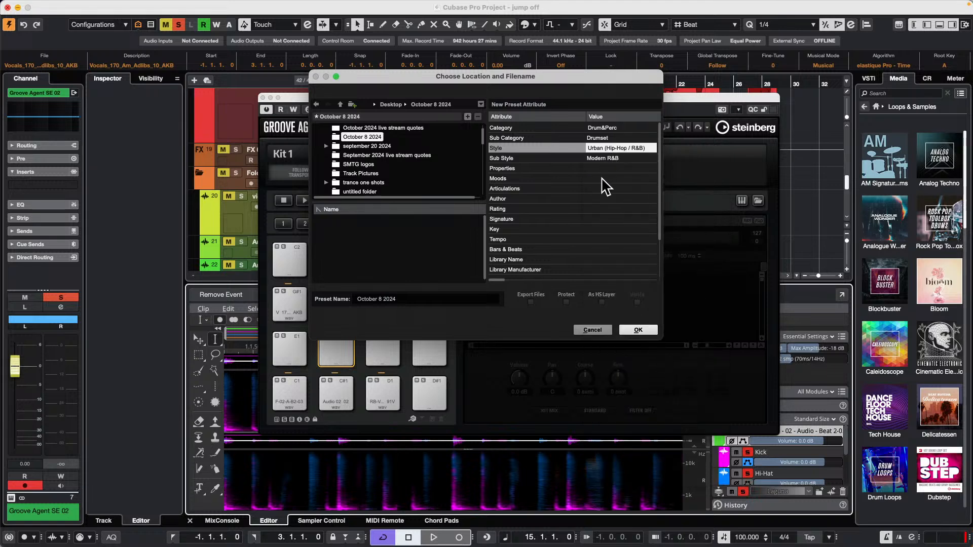
click(600, 199)
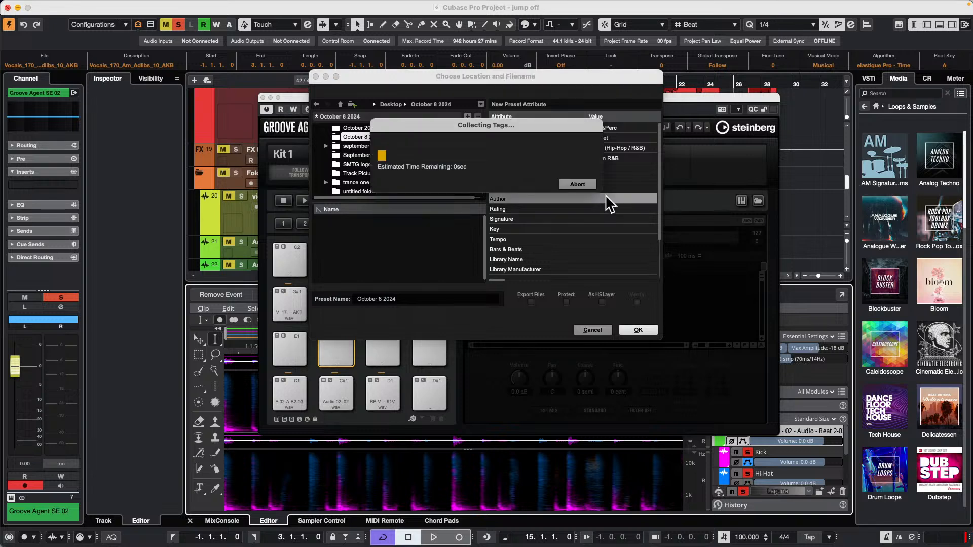
click(543, 188)
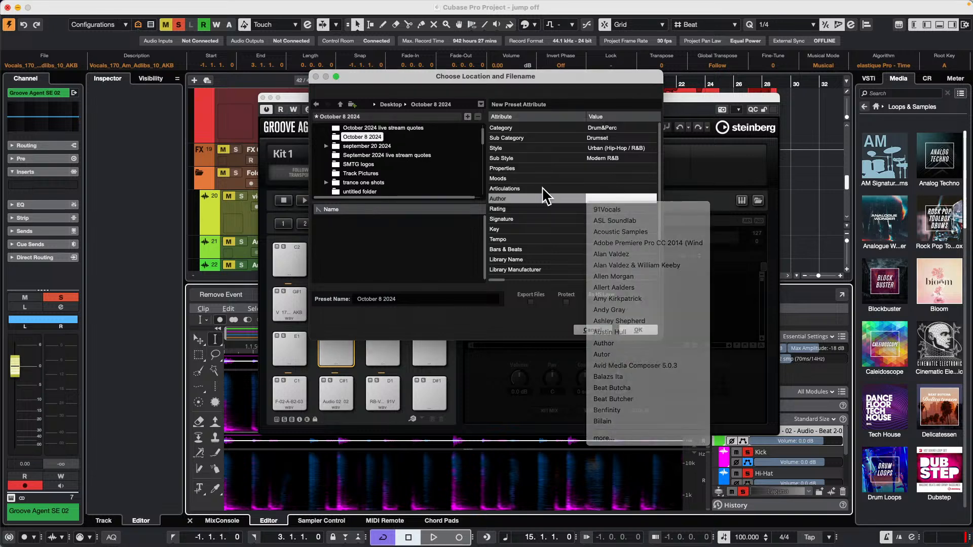
Enable Export Files for the preset, export the kit and dismiss the notice.
click(532, 302)
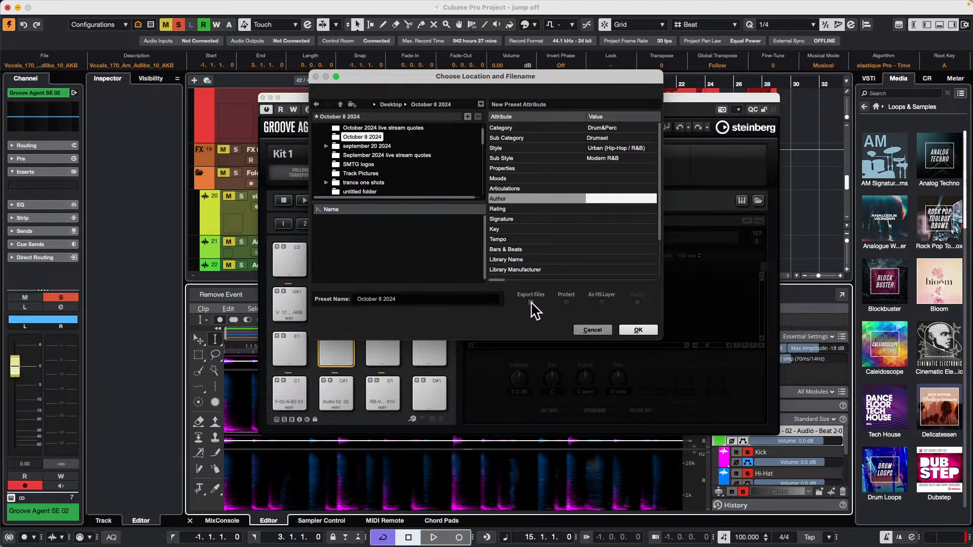
click(531, 303)
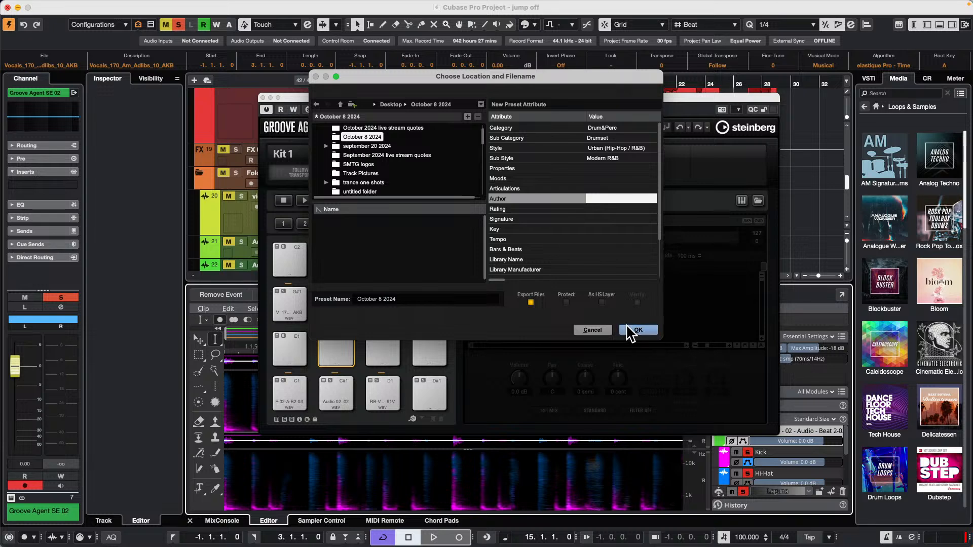
click(638, 329)
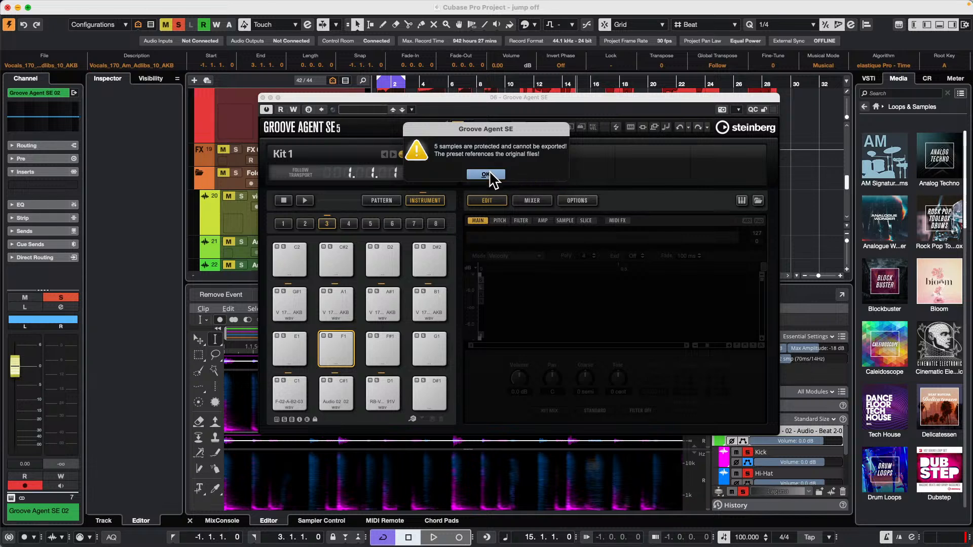
click(492, 175)
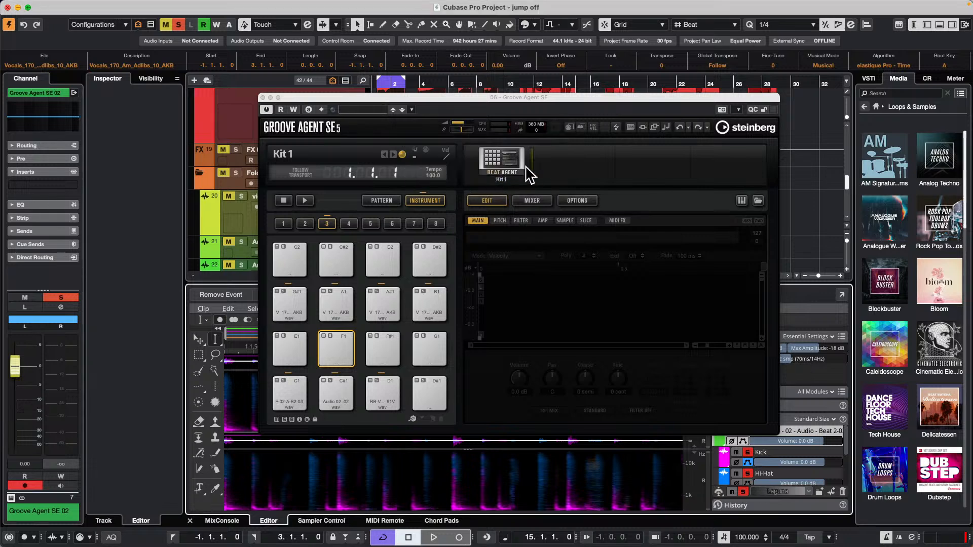
right_click(501, 154)
click(545, 361)
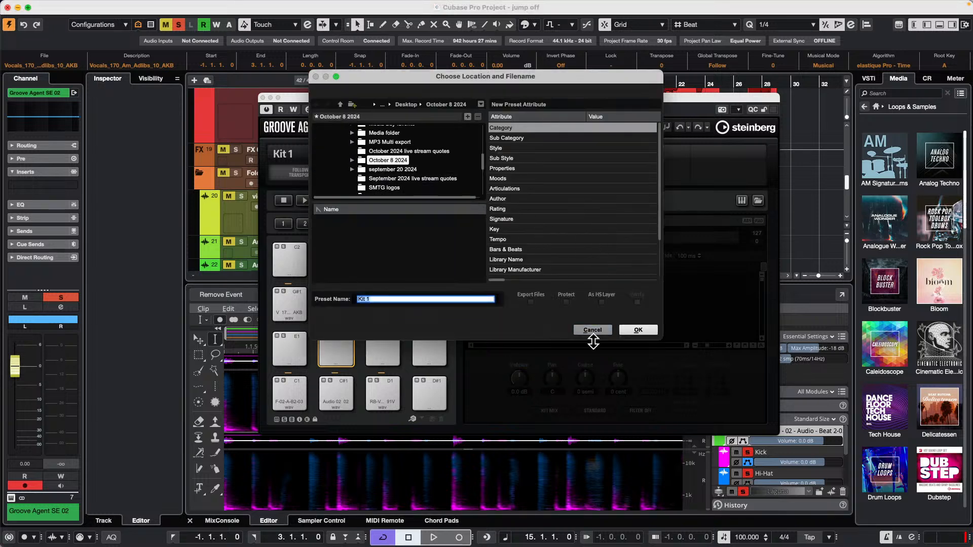
click(597, 331)
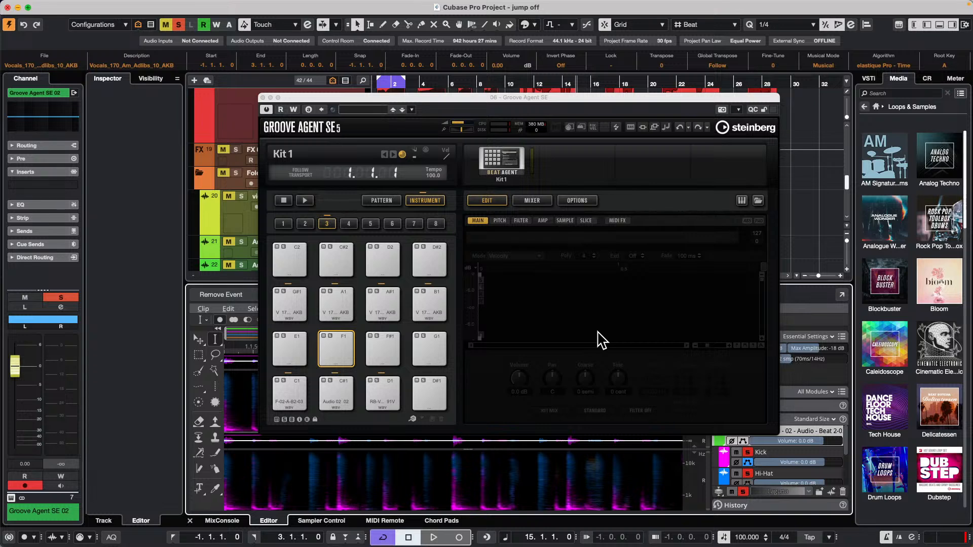
Open the recent project CX Audio.cpr and activate it.
click(67, 5)
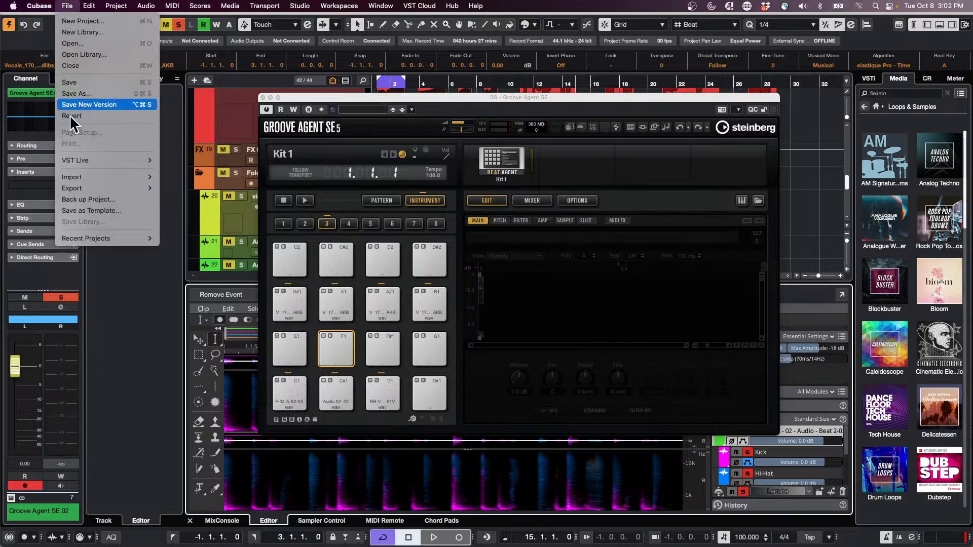
mouse_move(106, 240)
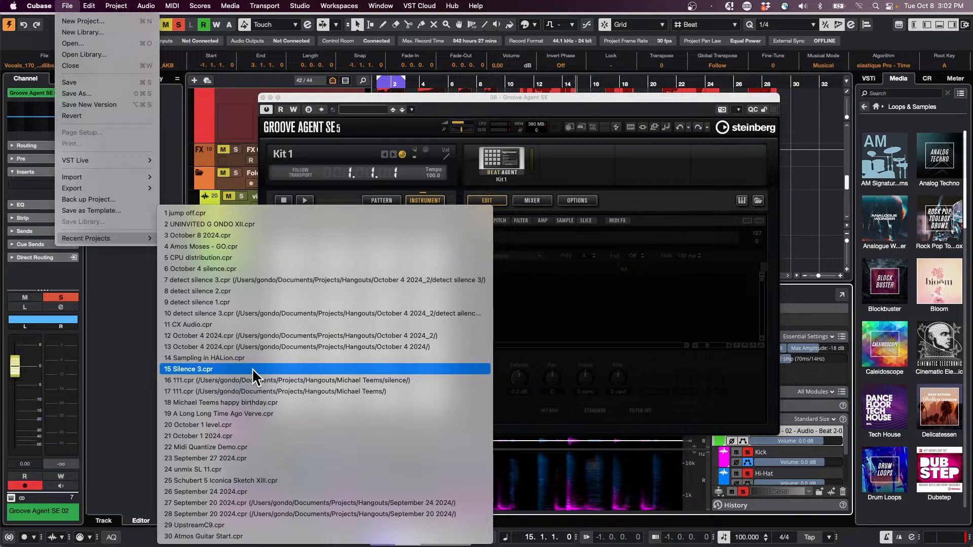
click(251, 323)
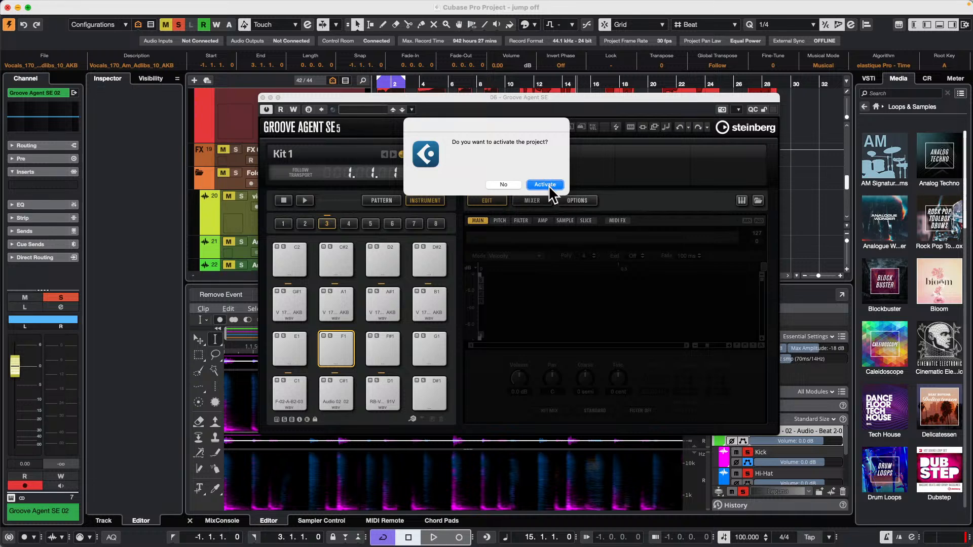
click(545, 184)
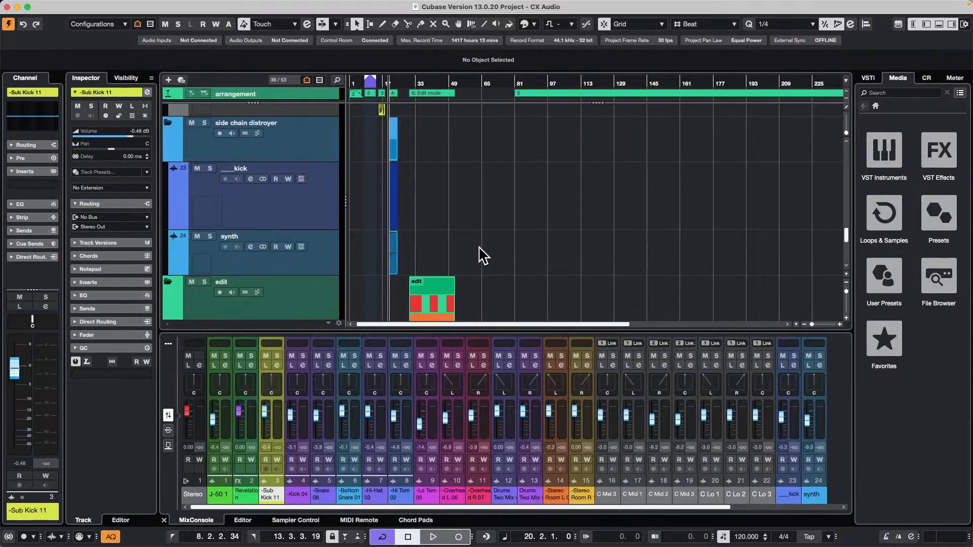
Play the kick and synth section from bar 20 and set the Control Room main level to -14.8 dB.
scroll(483, 256, down, 5)
scroll(483, 256, up, 4)
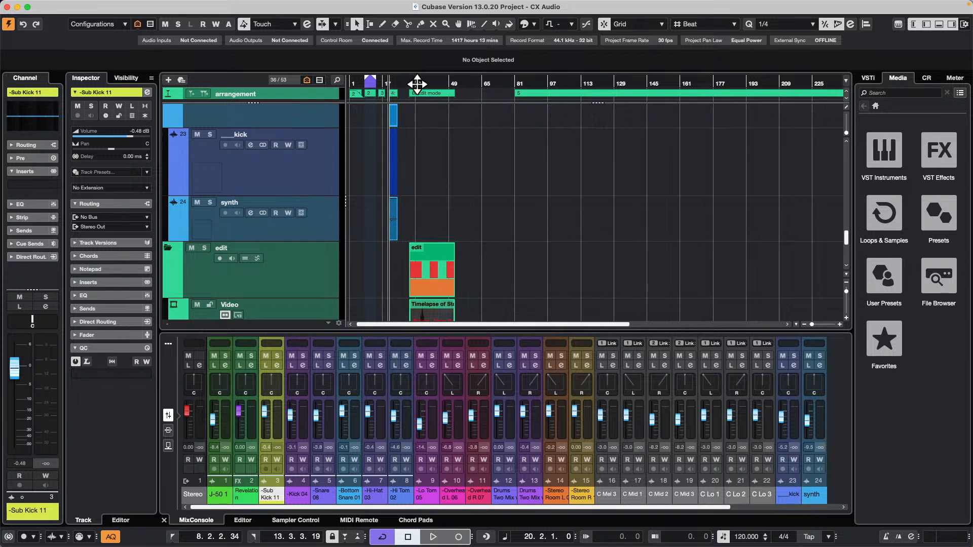
drag(415, 83, 380, 168)
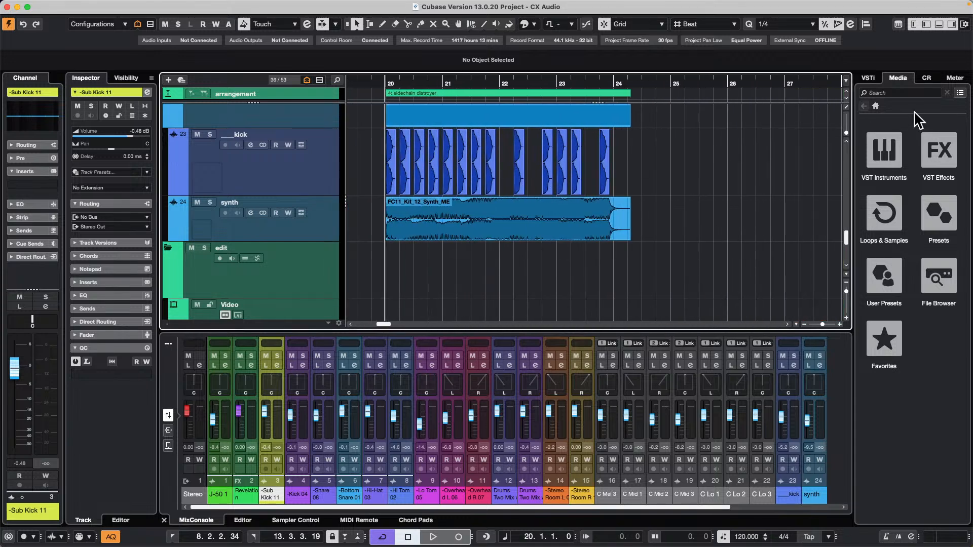
click(927, 78)
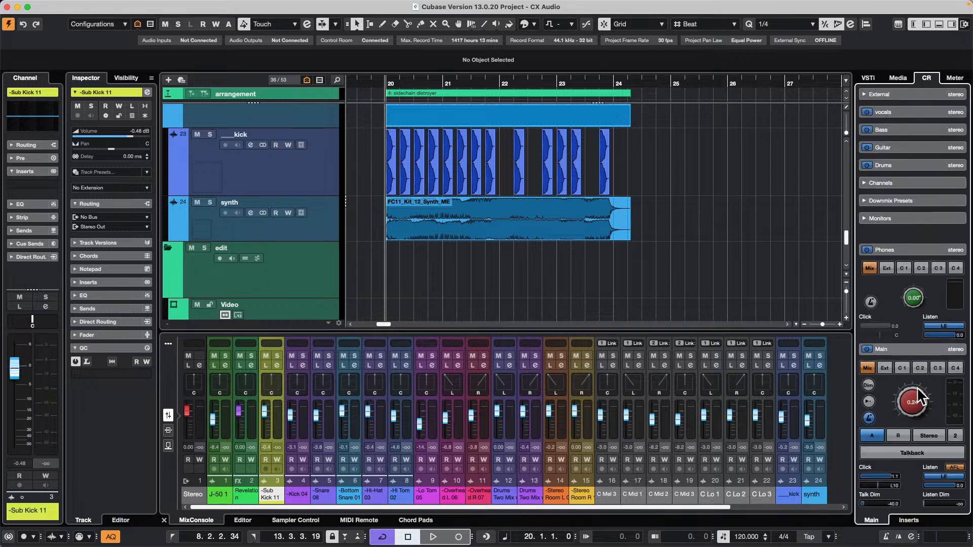
scroll(898, 404, up, 1)
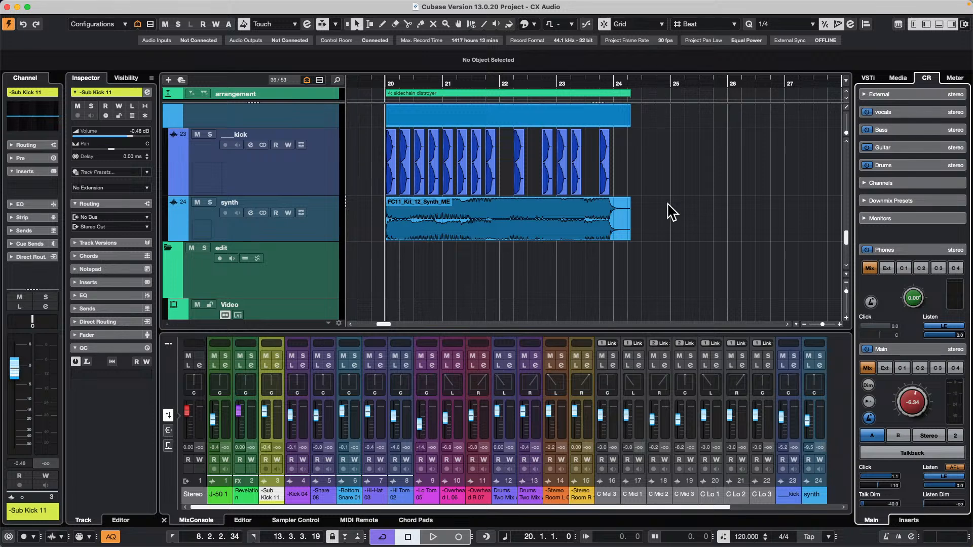
key(space)
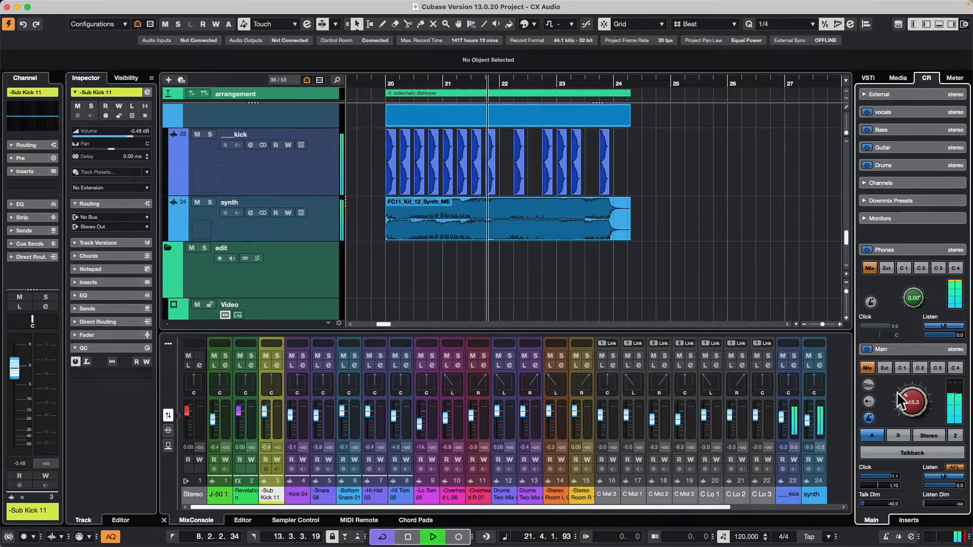
scroll(900, 391, up, 3)
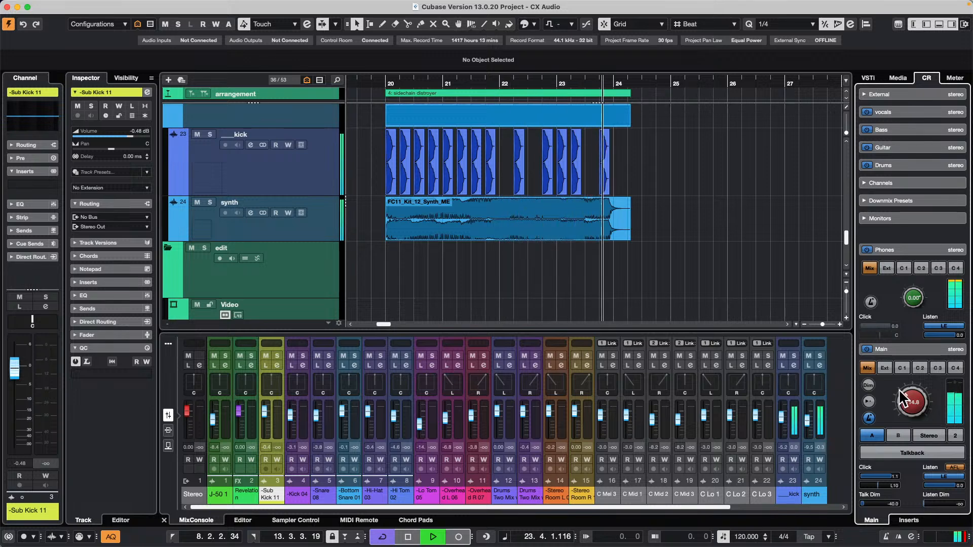
key(space)
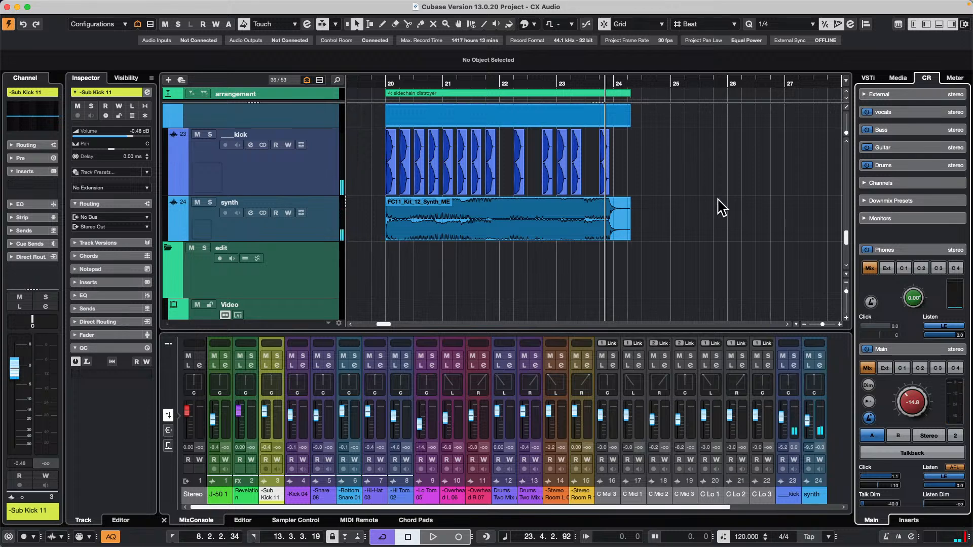
Open the Compressor insert on the synth track and add the ____kick track as its side-chain source.
click(325, 234)
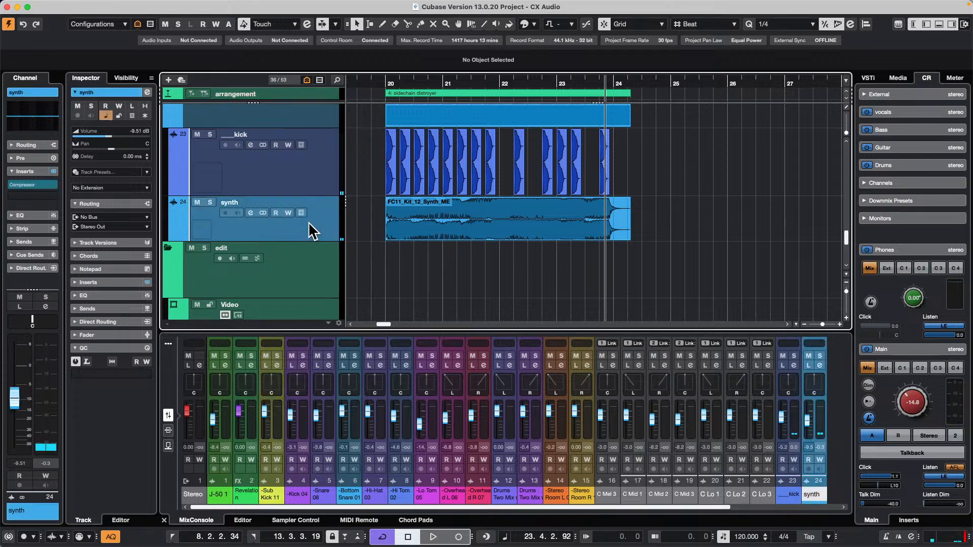
click(26, 182)
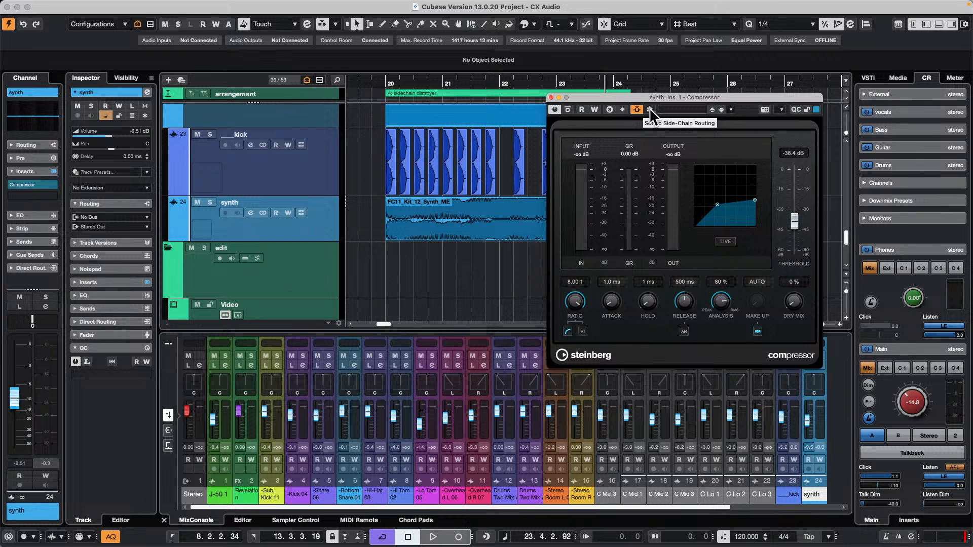
click(649, 109)
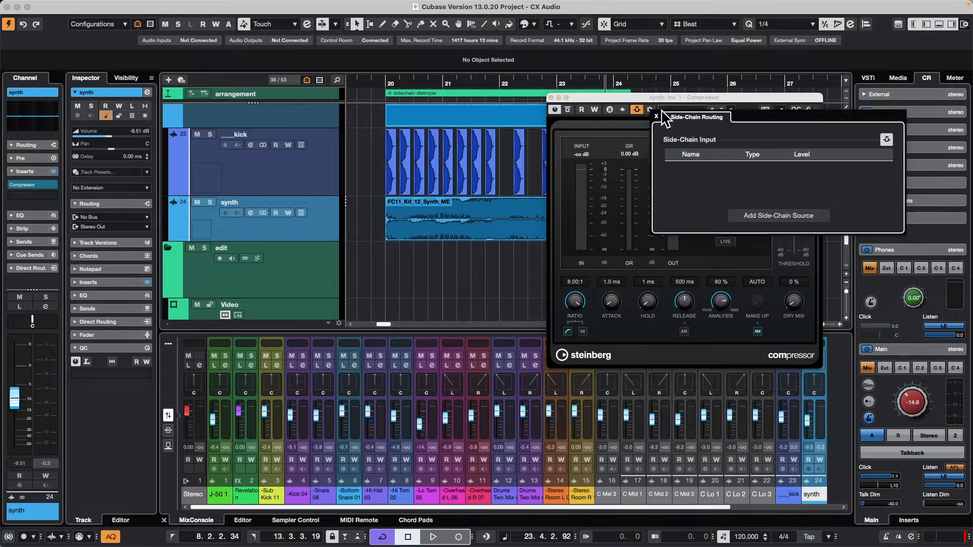
click(765, 215)
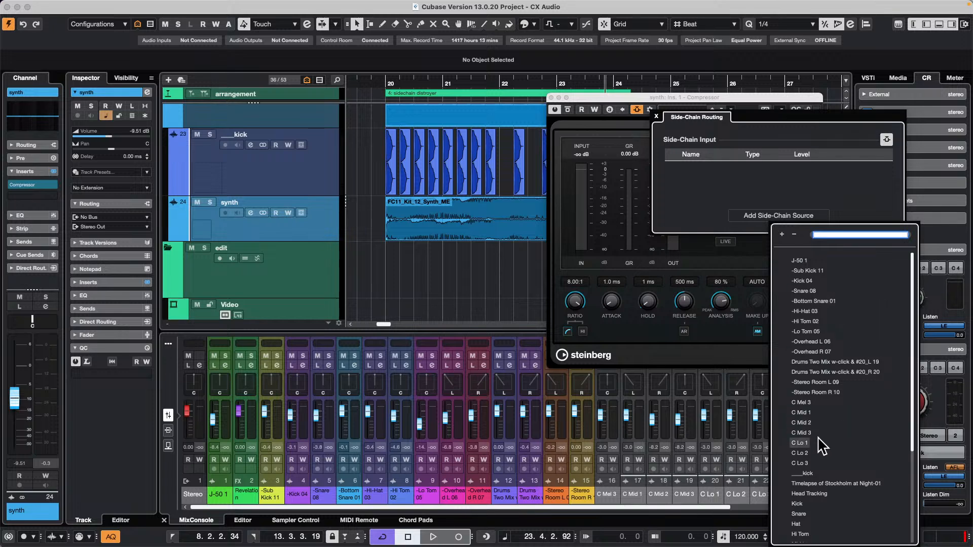
click(801, 472)
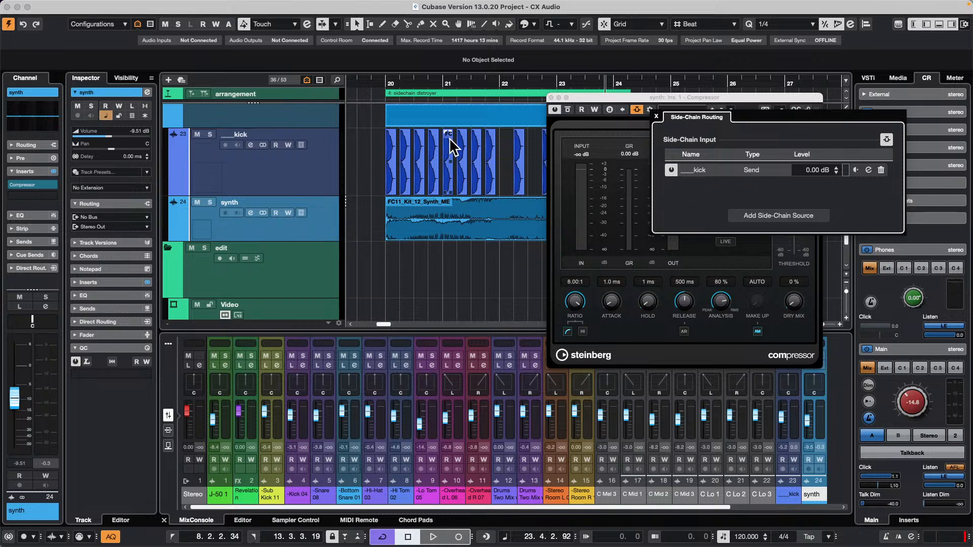
Loop playback over the FC11_Kit_12_Synth_ME event on the synth track to hear the side-chained compression.
click(397, 81)
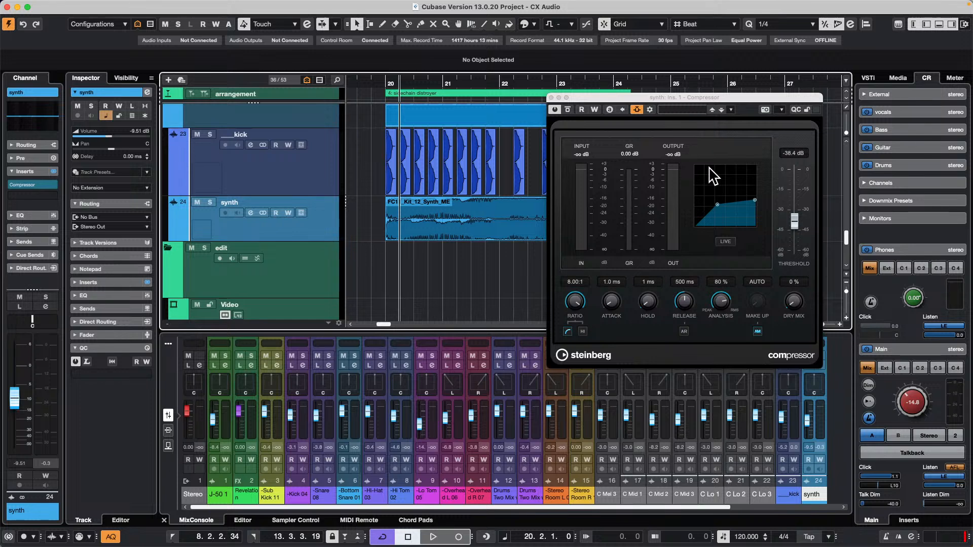
click(513, 228)
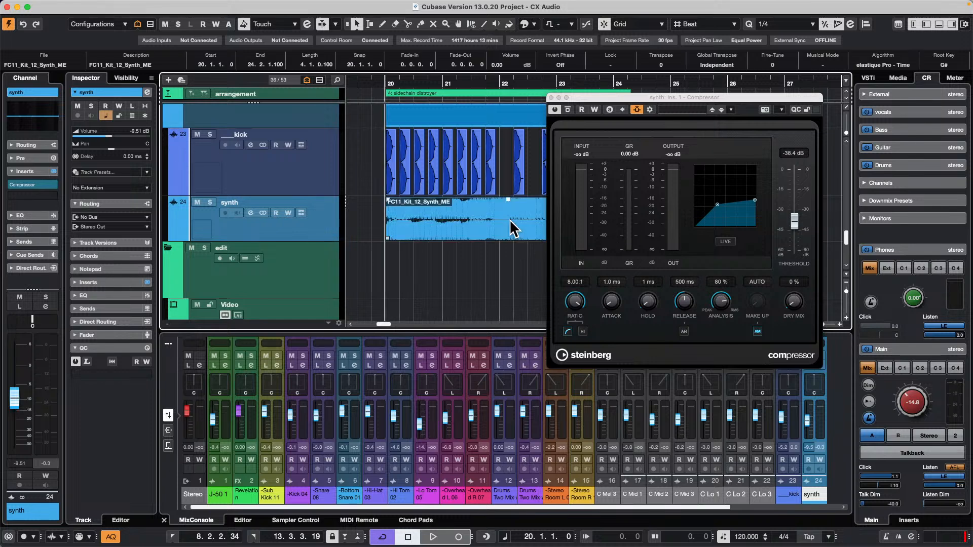
key(shift+g)
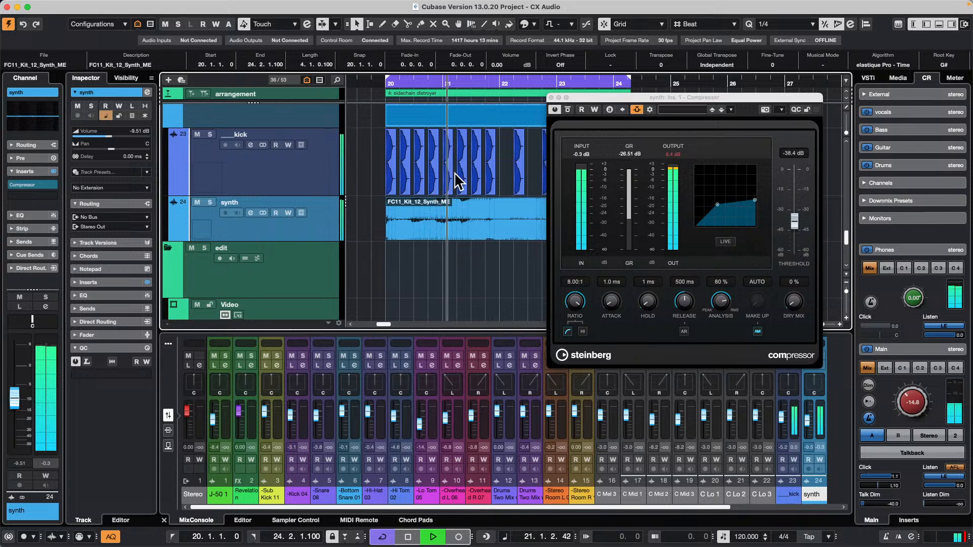
Set the compressor's attack to 0.1 ms and its release to 10 ms during playback, trying longer times first, and stop playback.
drag(607, 304, 608, 267)
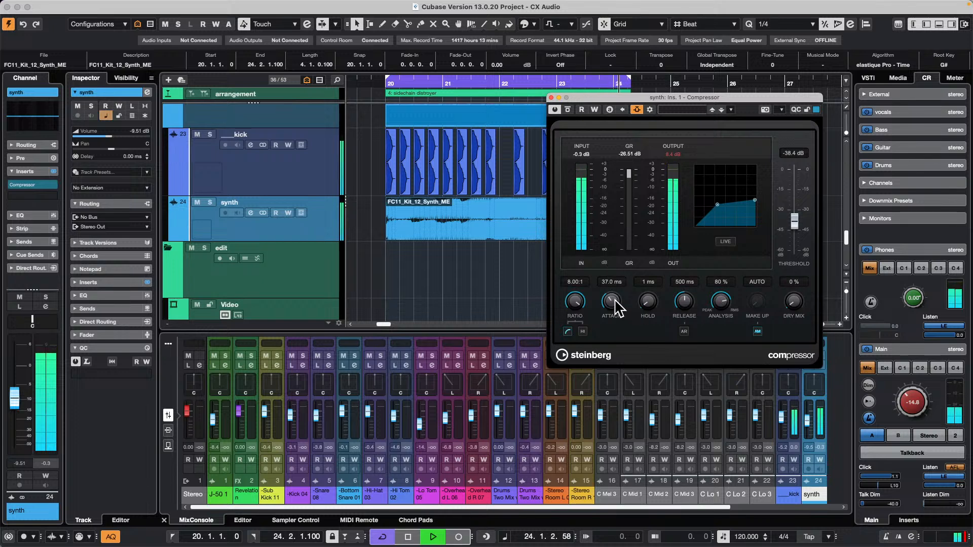
drag(613, 300, 559, 345)
drag(685, 303, 679, 256)
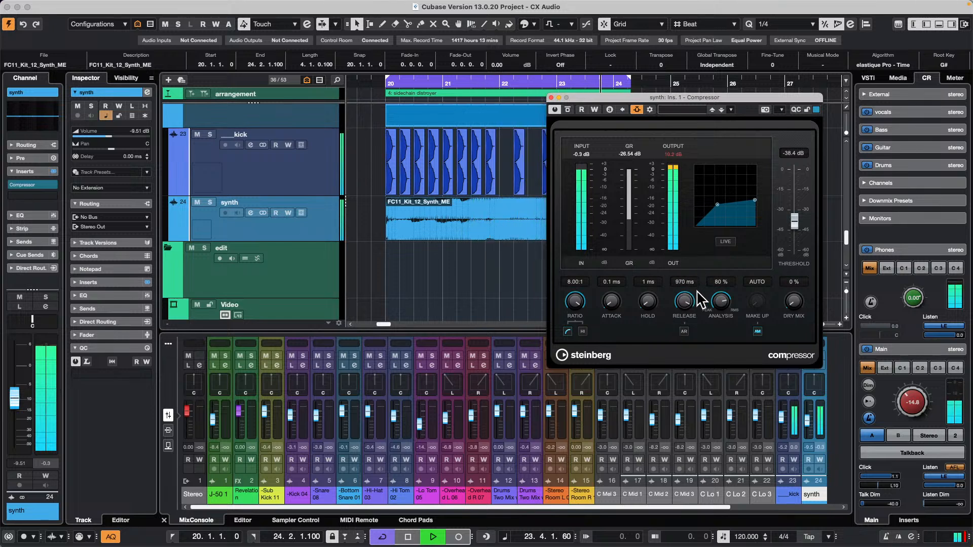
drag(684, 294, 663, 387)
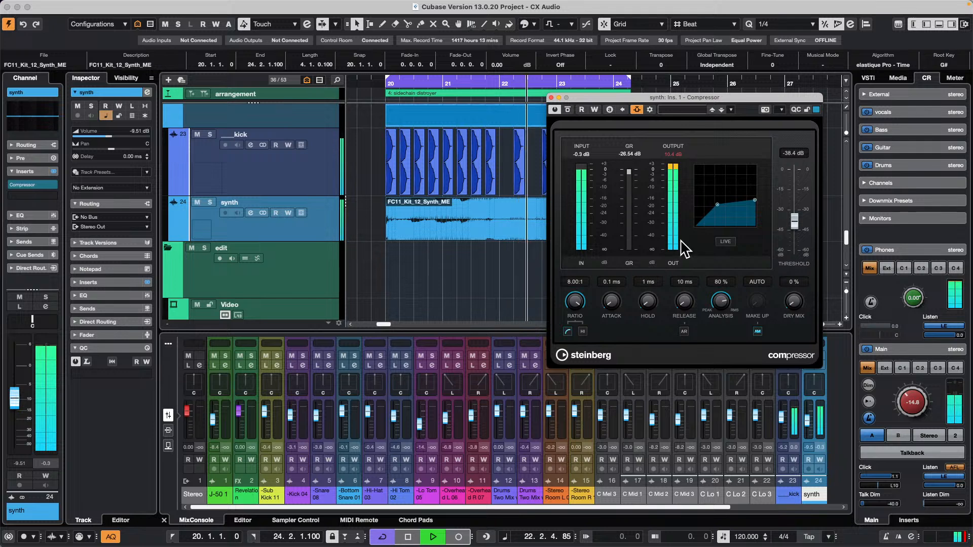
key(space)
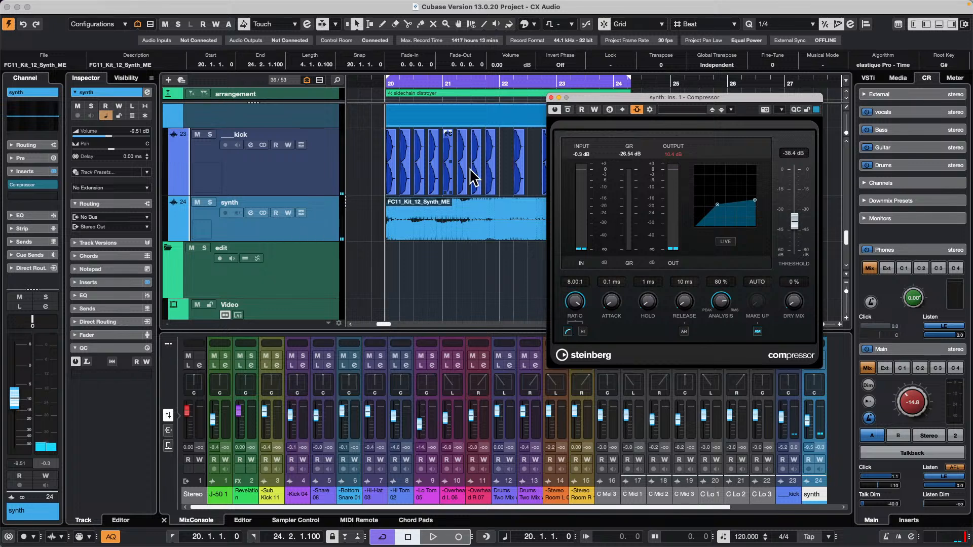
Check the compressor's side-chain routing and the list of sources that can be added, close both windows and show the media browser.
click(636, 110)
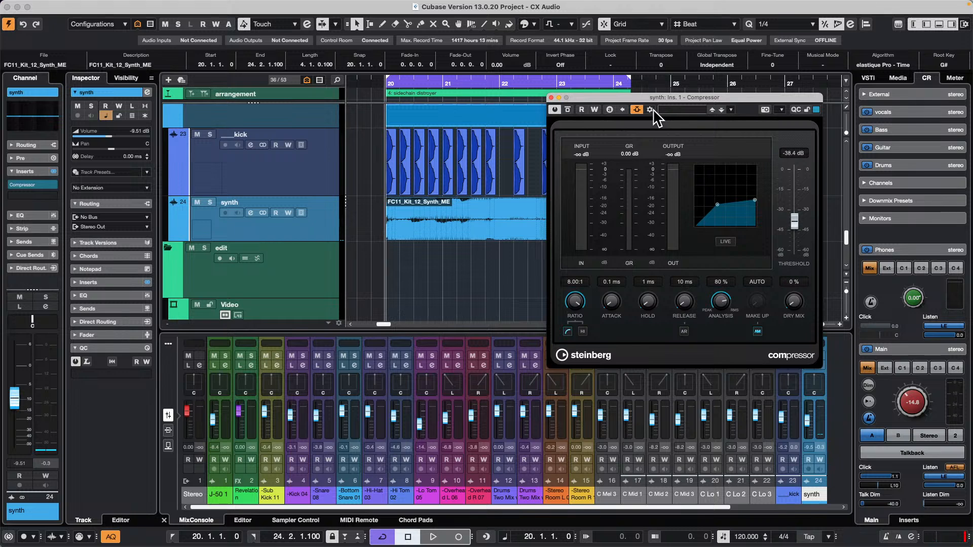
click(650, 110)
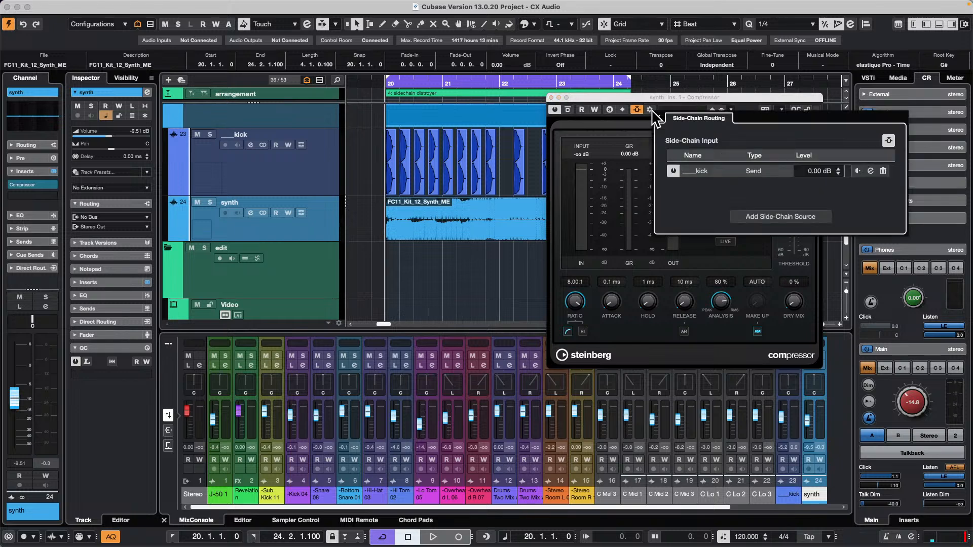
click(761, 217)
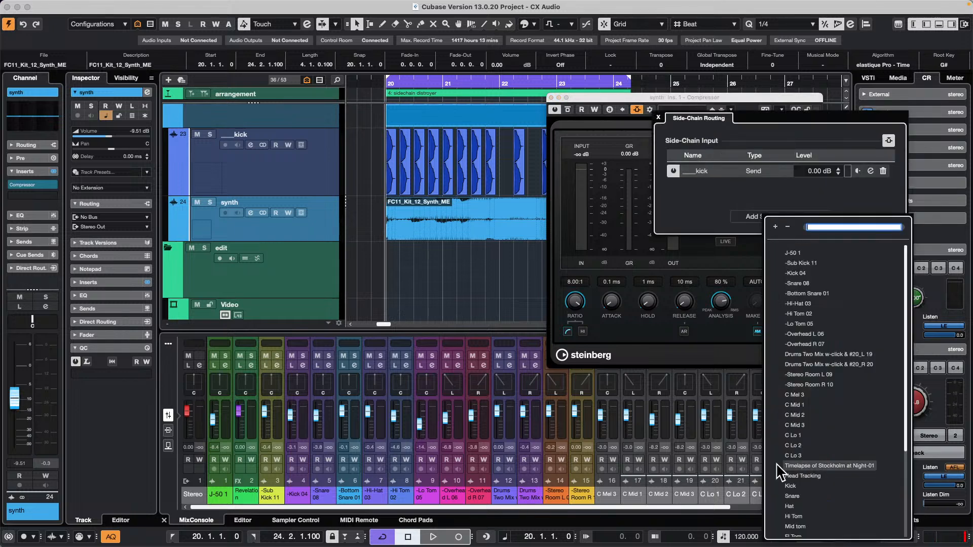
click(701, 208)
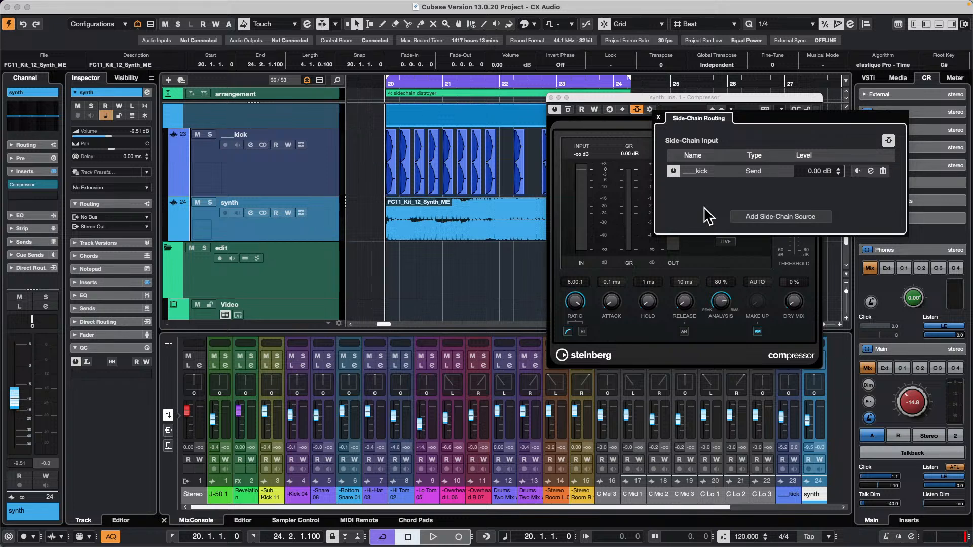
click(551, 97)
click(658, 117)
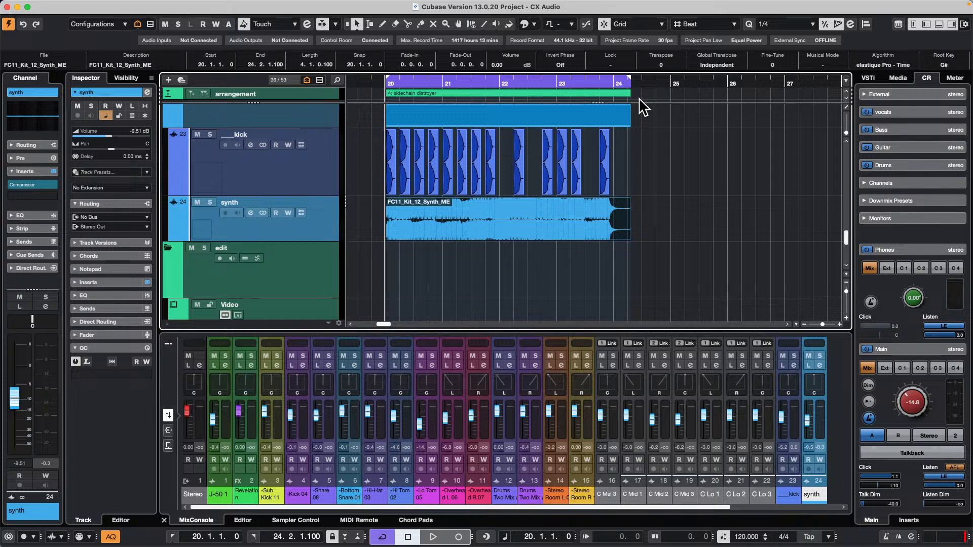
click(898, 79)
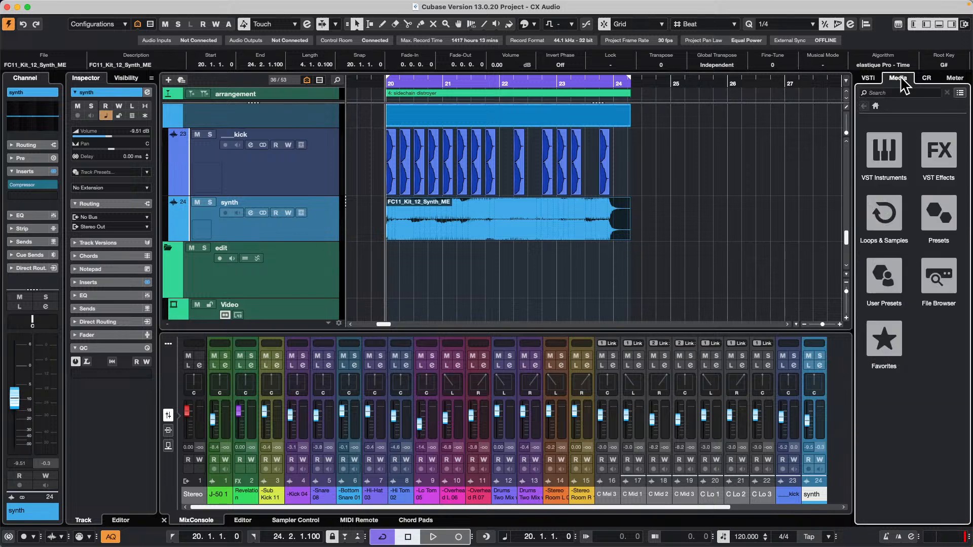
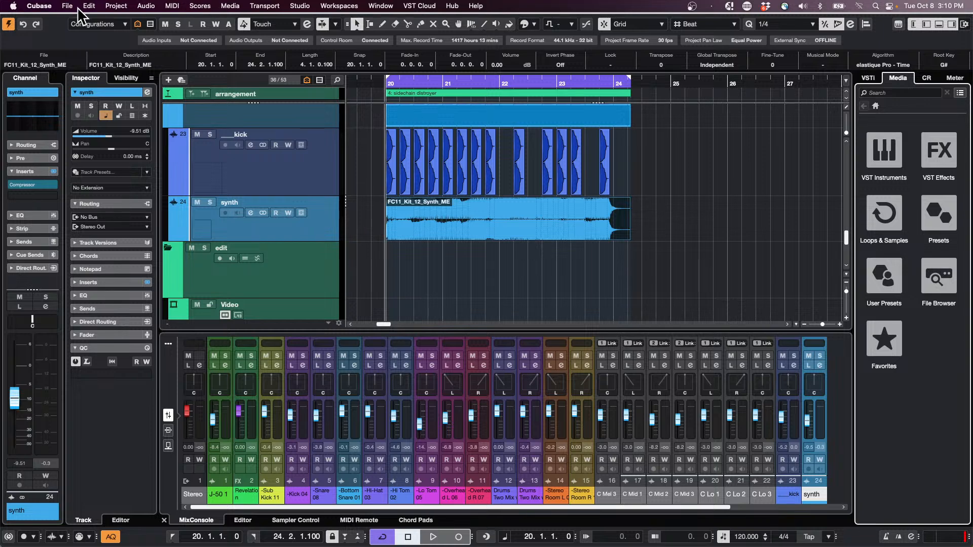
Open the recent project October 8 2024.cpr, activate it and reduce the height of the Dark Glass 5_1 track.
click(68, 6)
mouse_move(133, 241)
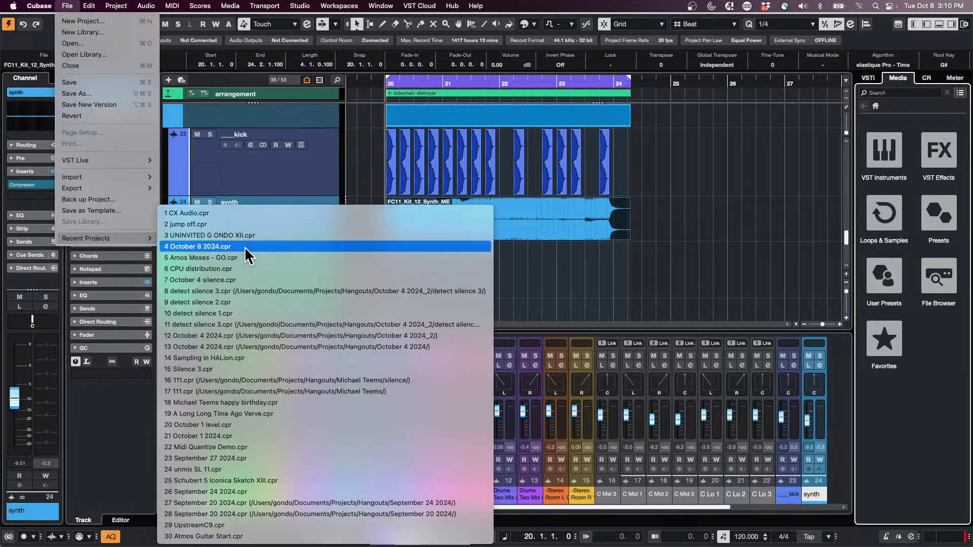
click(245, 247)
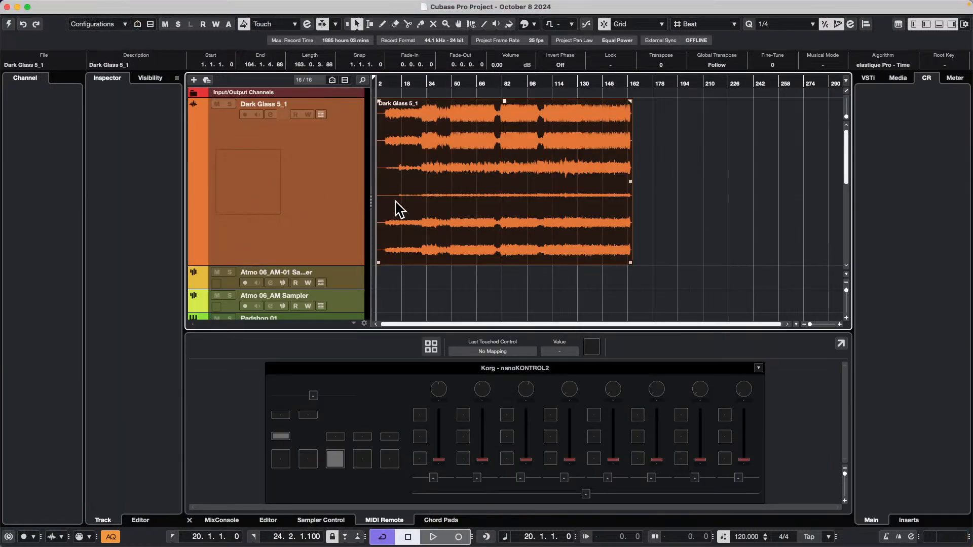
drag(313, 265, 300, 142)
click(8, 24)
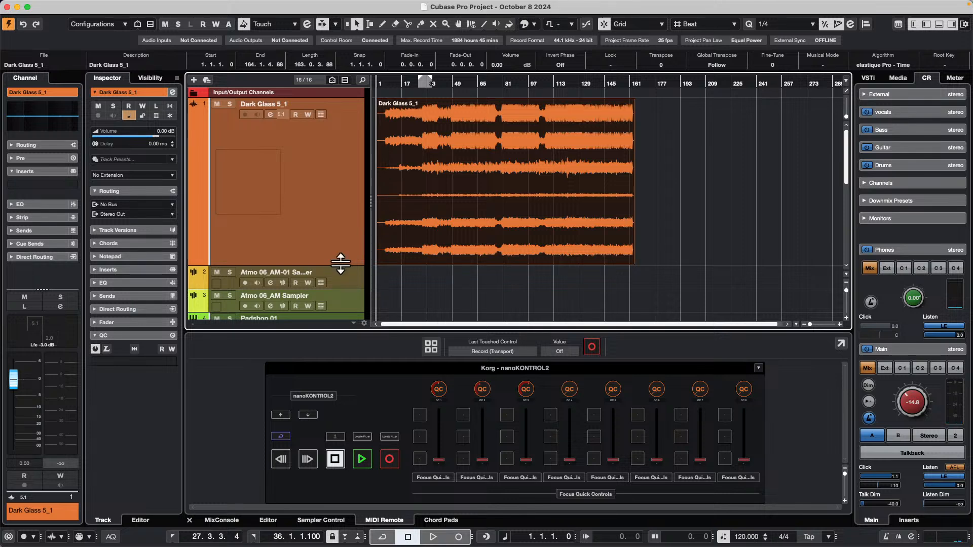
drag(341, 265, 323, 132)
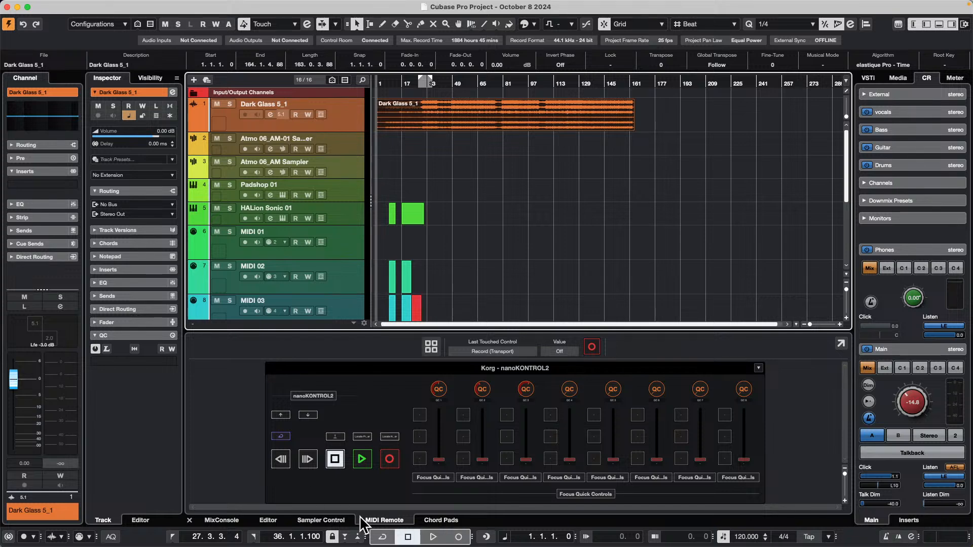
Show the Sampler Control and switch between the two Atmo 06_AM sampler tracks and Dark Glass 5_1 to compare what it displays.
click(332, 519)
click(342, 158)
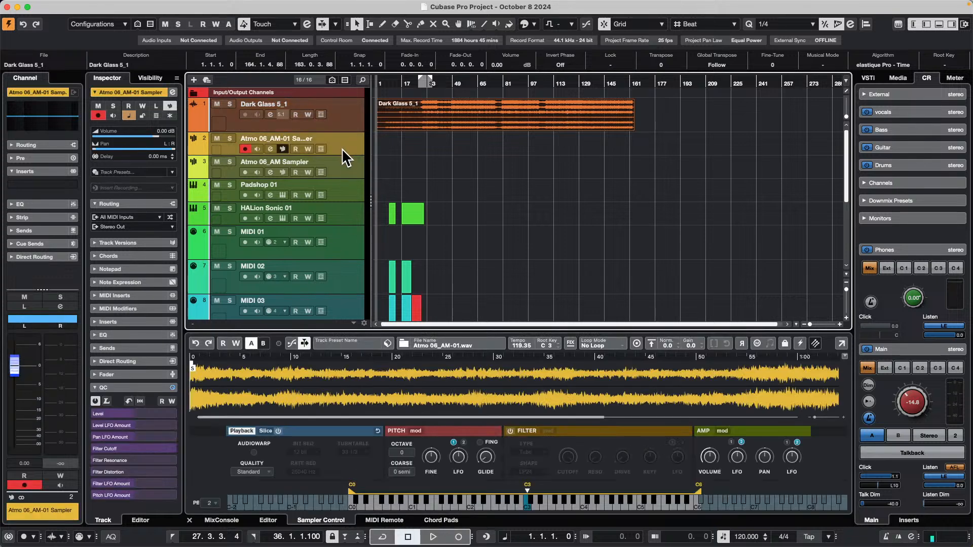
click(346, 147)
click(323, 120)
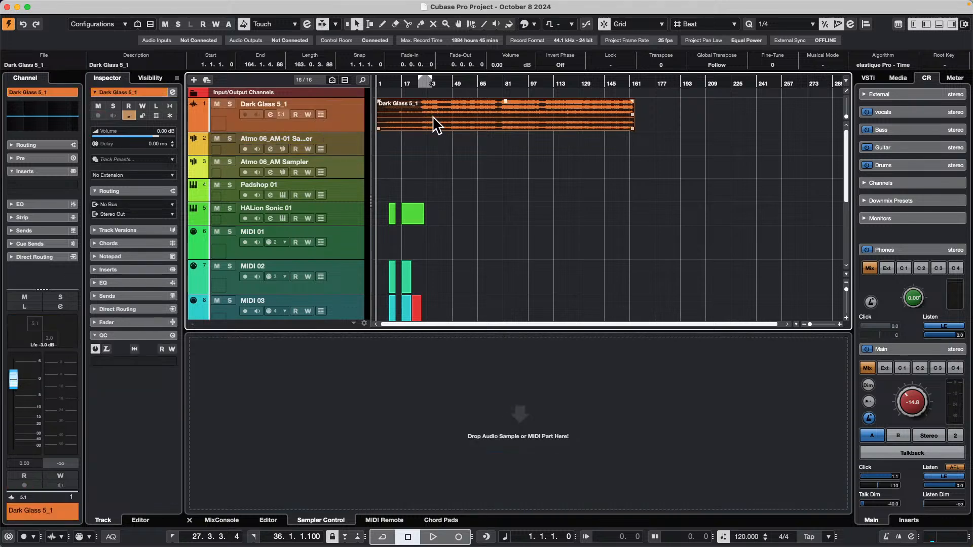
click(356, 158)
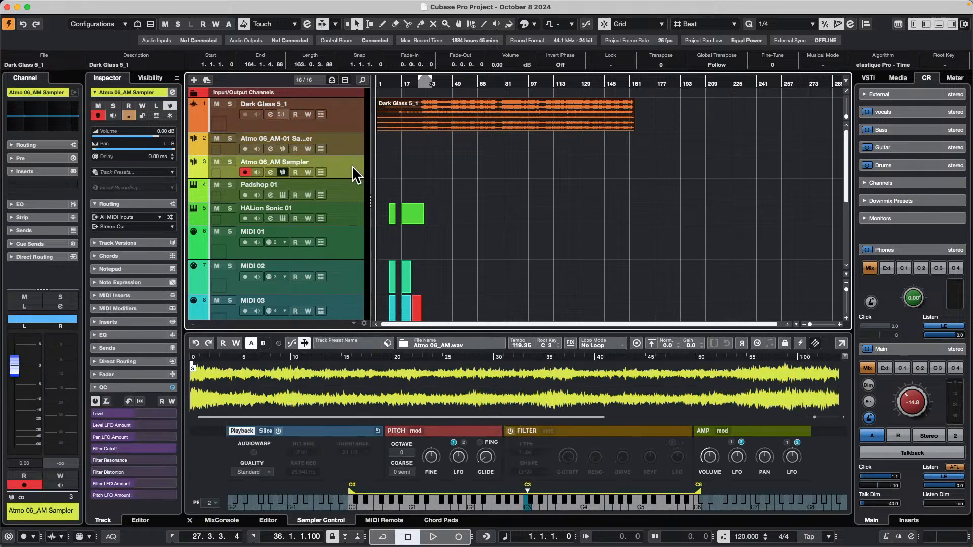
click(352, 149)
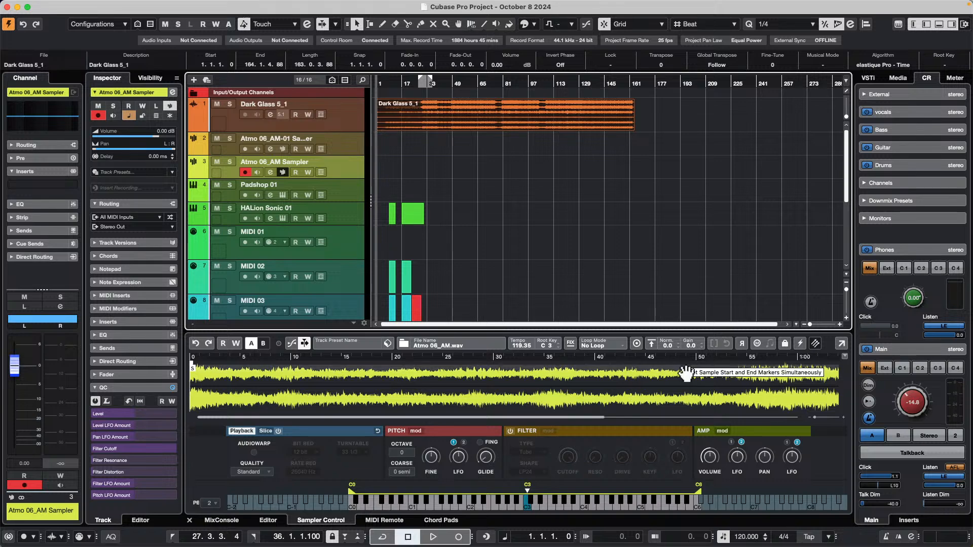
Open the instrument window of the Padshop 01 track and move it clear of the track list.
click(353, 188)
click(284, 196)
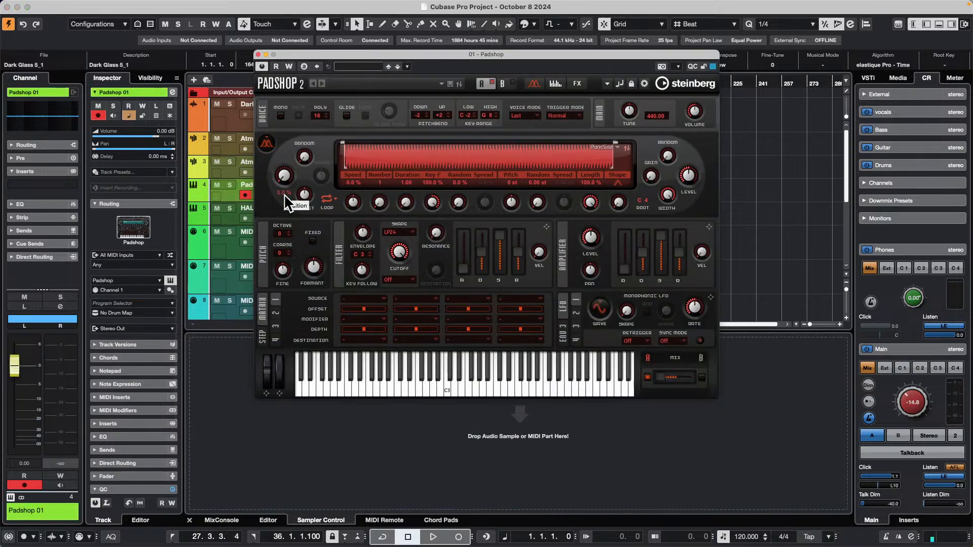
key(Return)
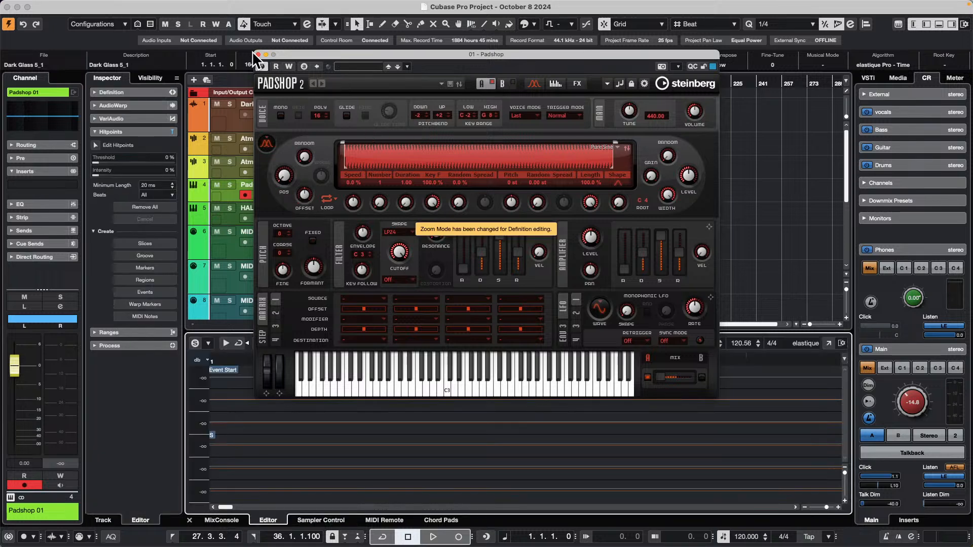
drag(318, 50, 529, 70)
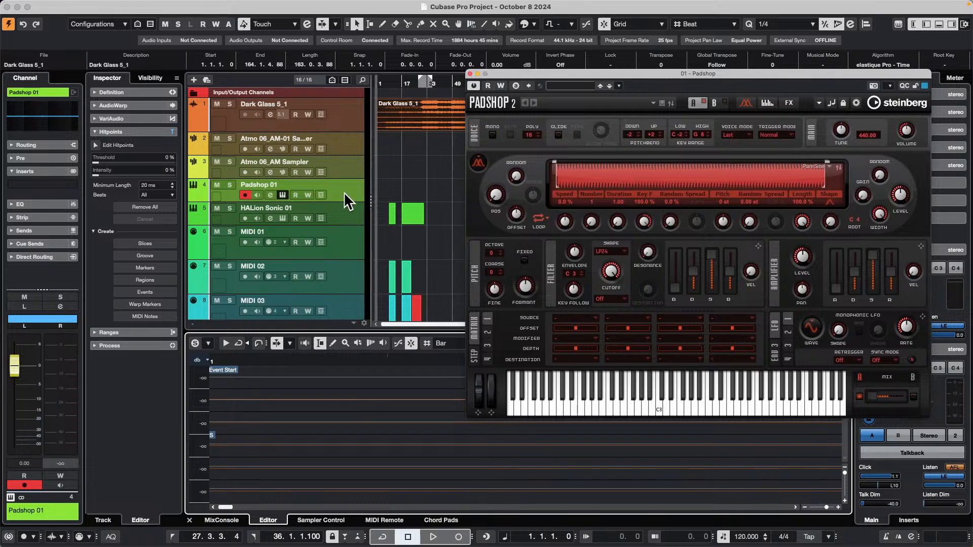
Repeatedly close and reopen the Padshop window from the Padshop 01 track, repositioning it once, and leave it closed.
click(282, 194)
click(282, 194)
click(282, 194)
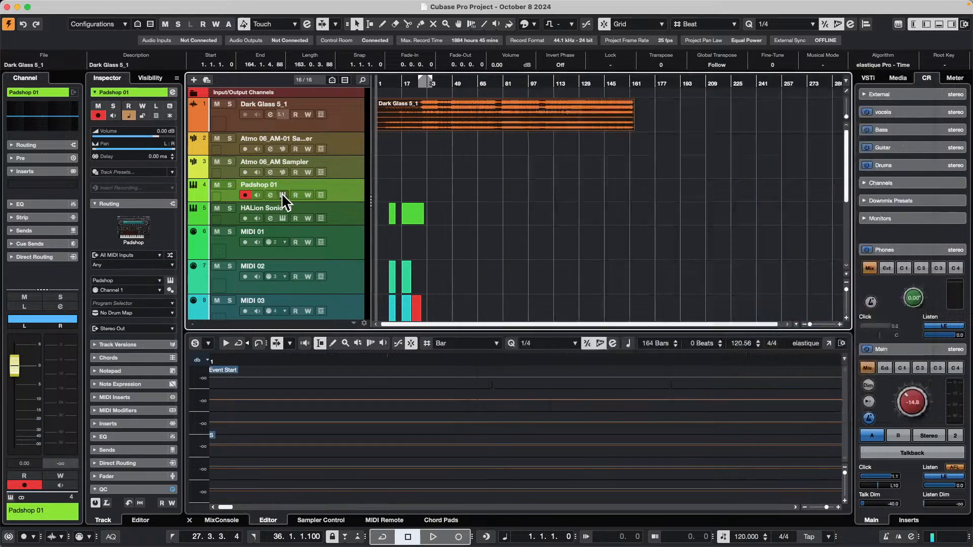
click(282, 194)
click(282, 194)
click(282, 194)
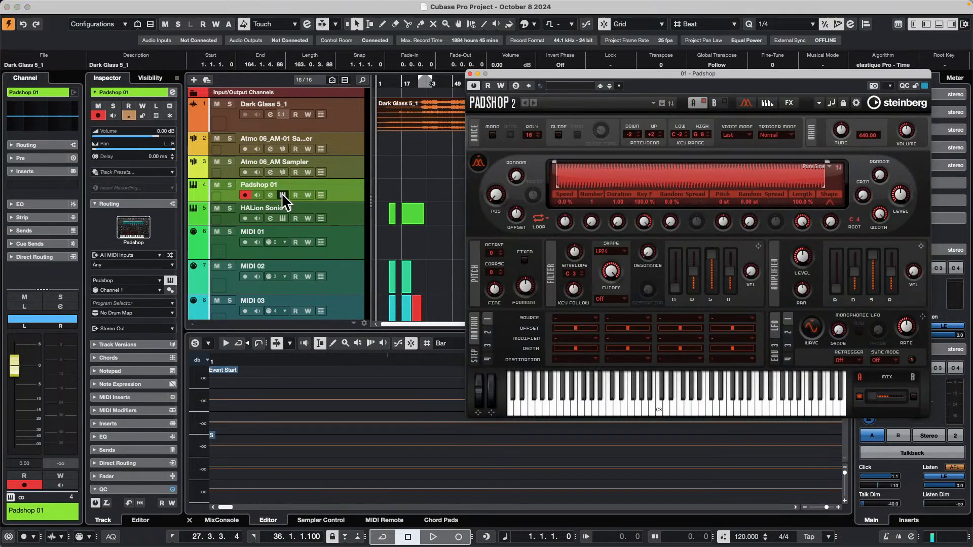
click(282, 194)
click(282, 194)
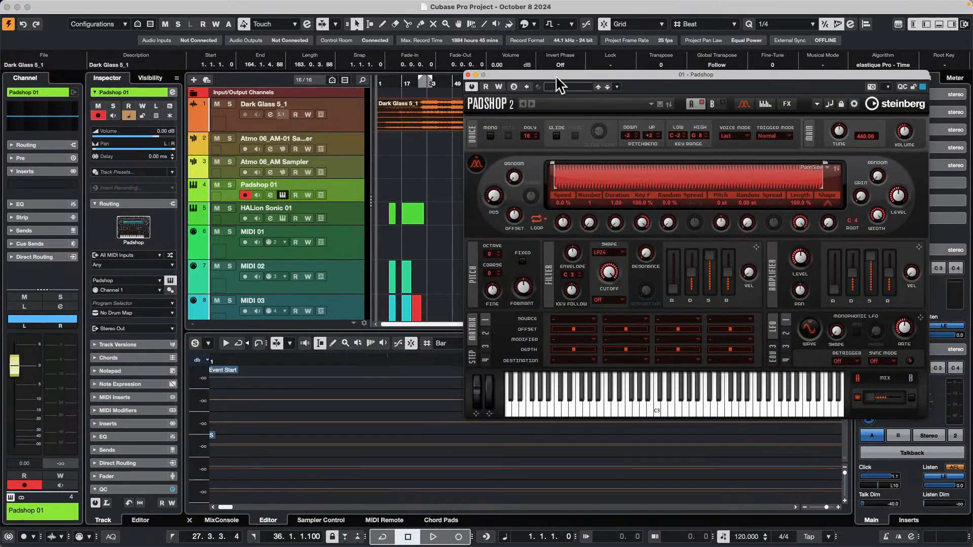
drag(555, 75, 528, 123)
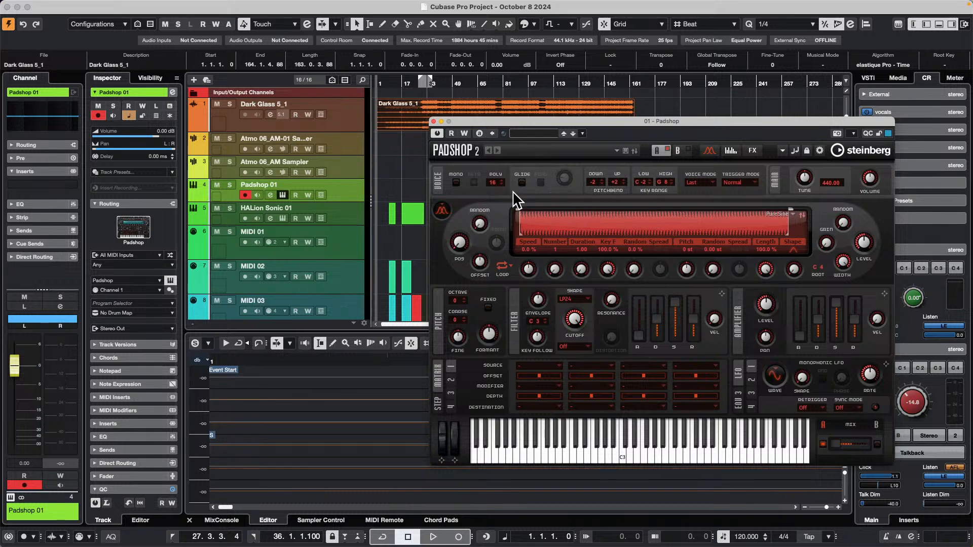
click(433, 121)
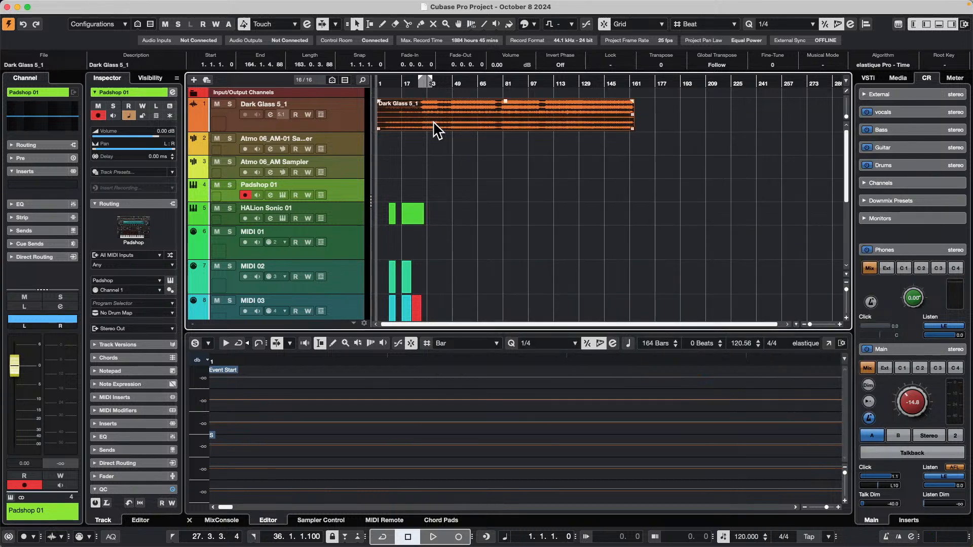
click(282, 195)
click(282, 195)
click(283, 195)
click(282, 195)
click(282, 195)
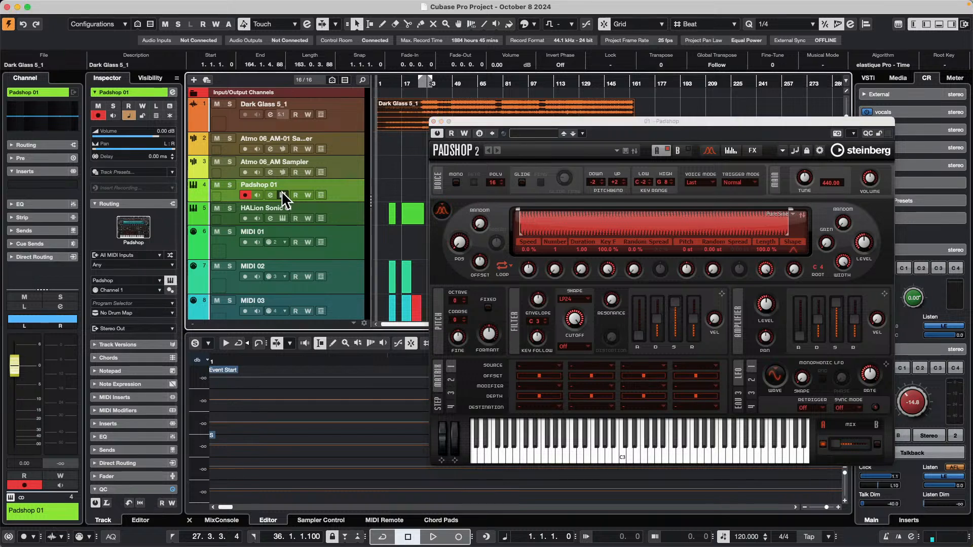
click(283, 194)
click(281, 191)
click(280, 193)
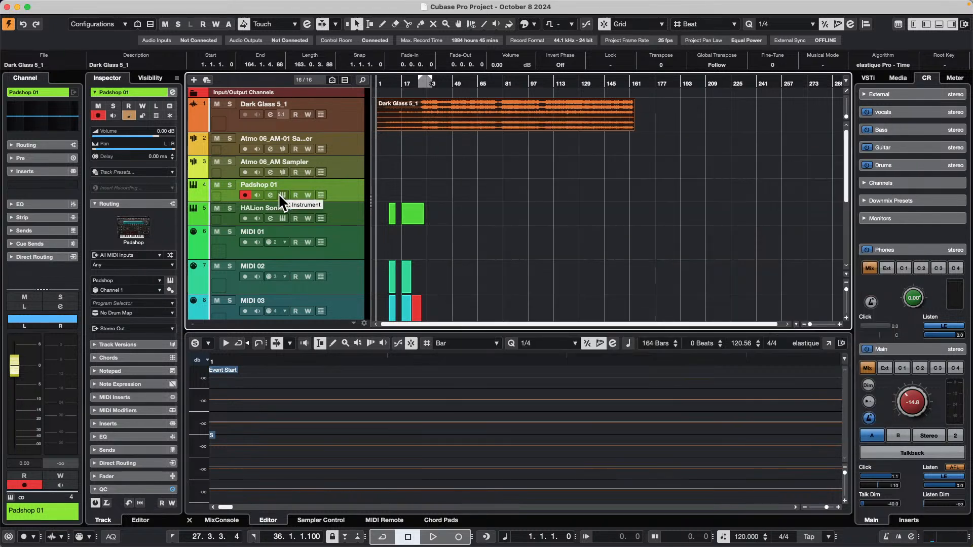
Open the HALion Sonic 01 track's instrument, hide its media browser and move the window clear of the track list.
click(348, 208)
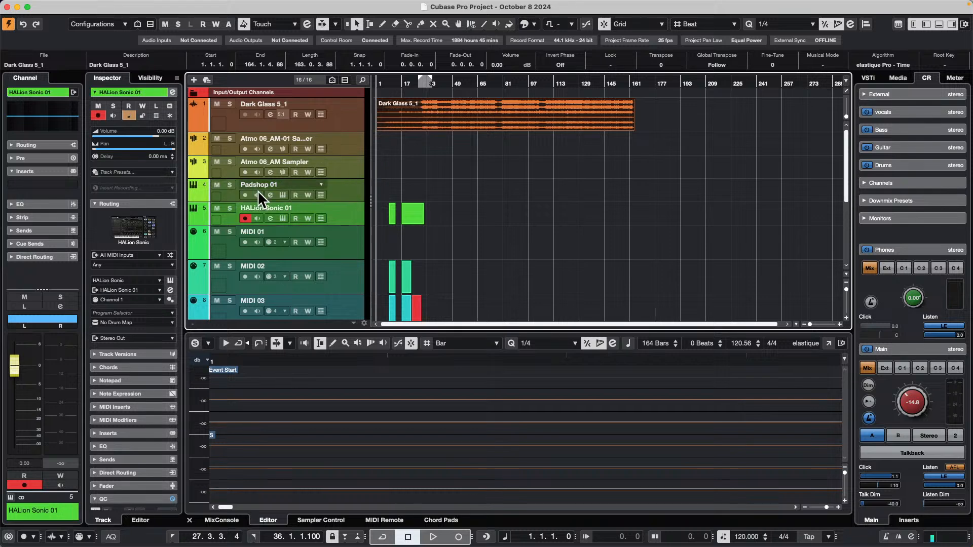
click(283, 218)
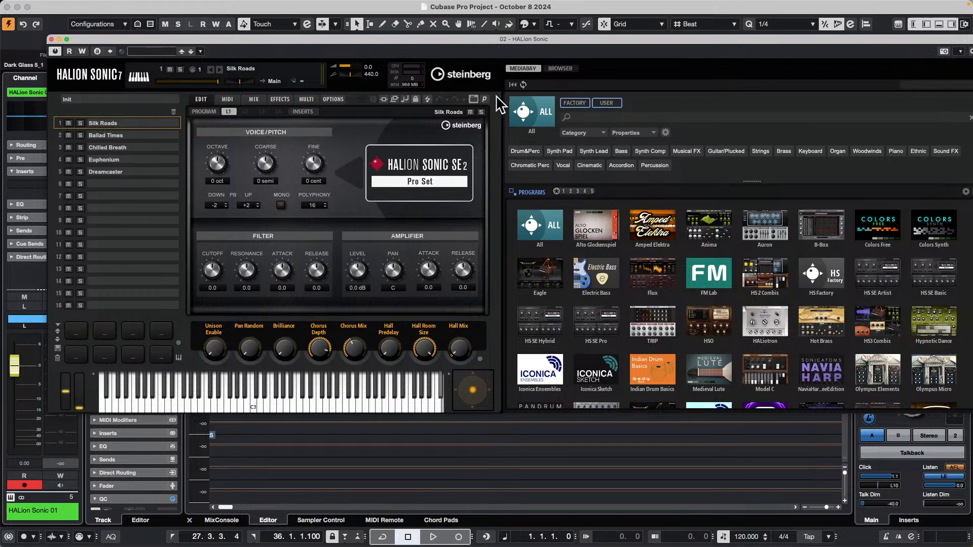
click(474, 100)
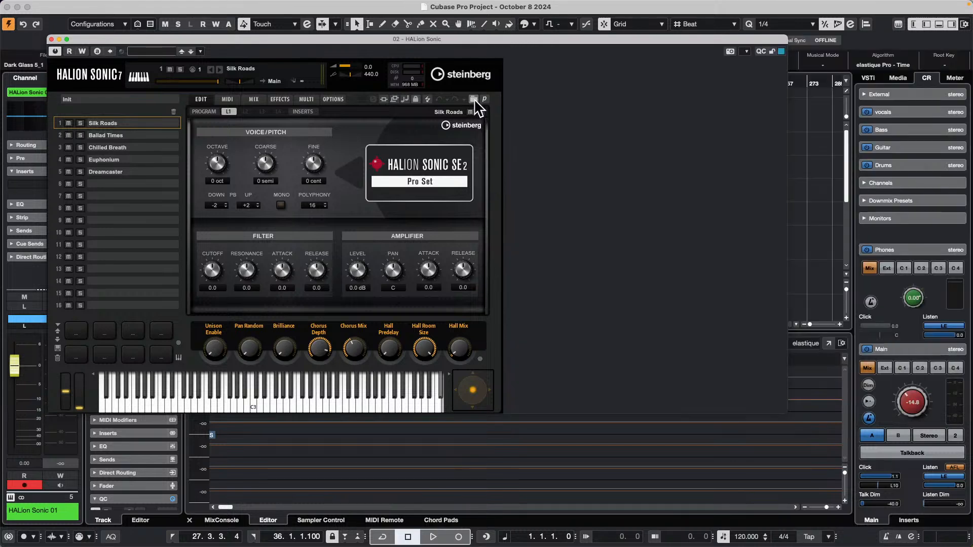
drag(447, 41, 851, 84)
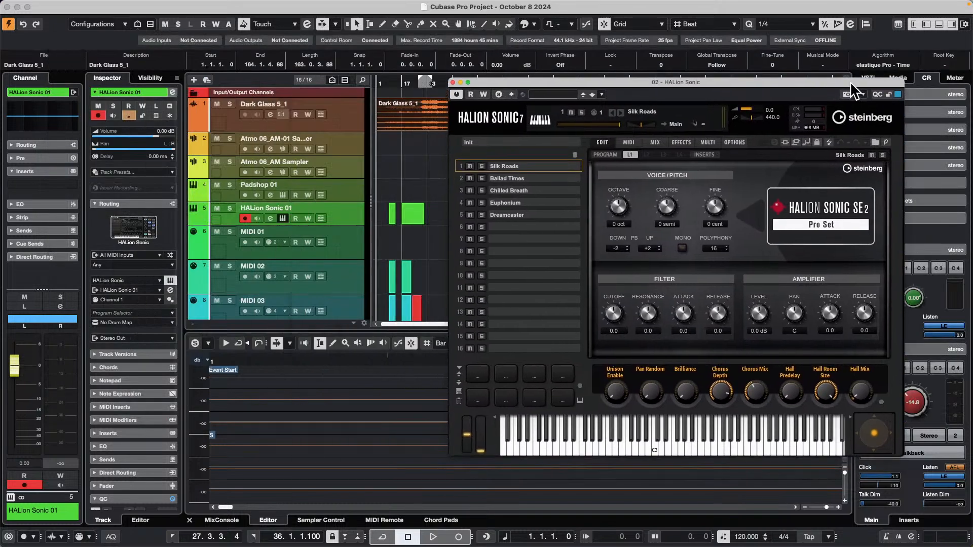
View the HALion Sonic slots Ballad Times, Chilled Breath, Euphonium and Dreamcaster, and return to Silk Roads.
click(522, 181)
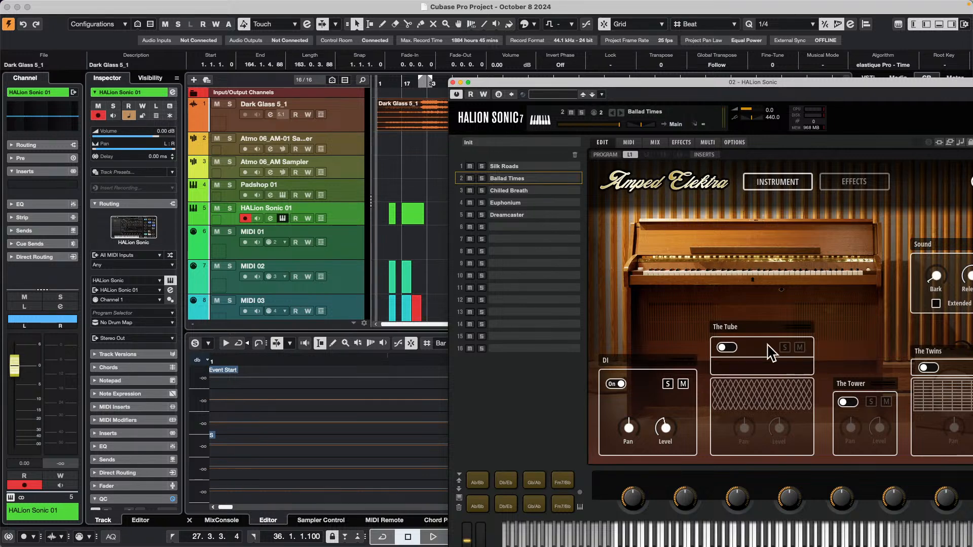
click(527, 191)
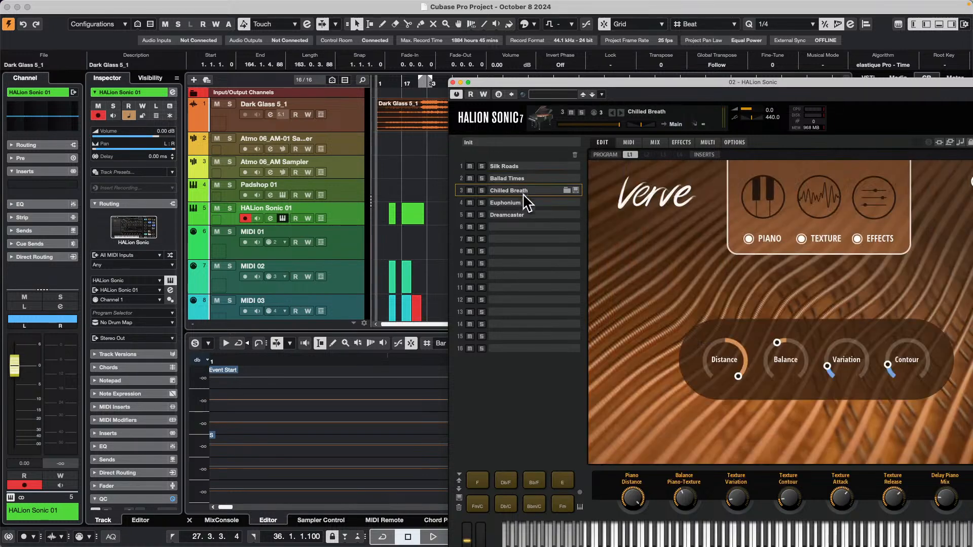
click(520, 181)
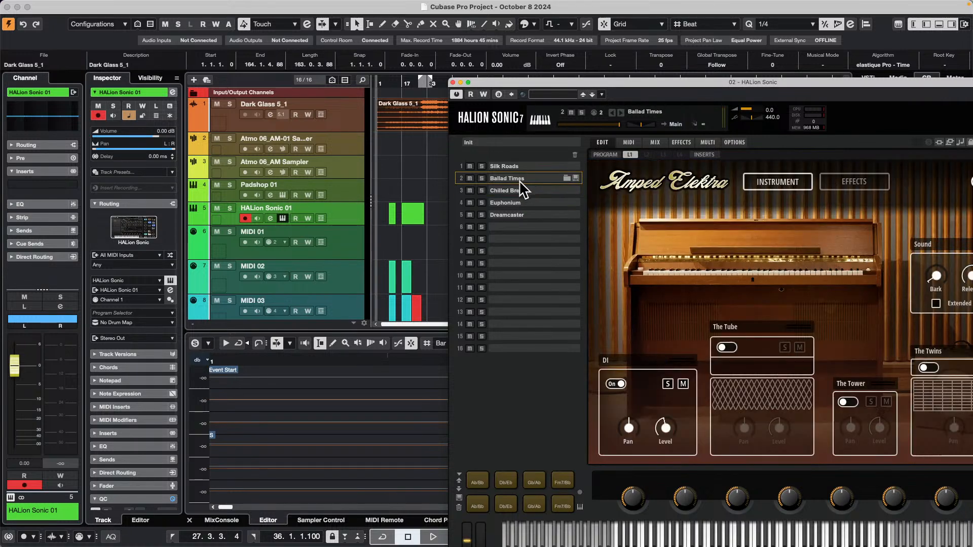
click(512, 190)
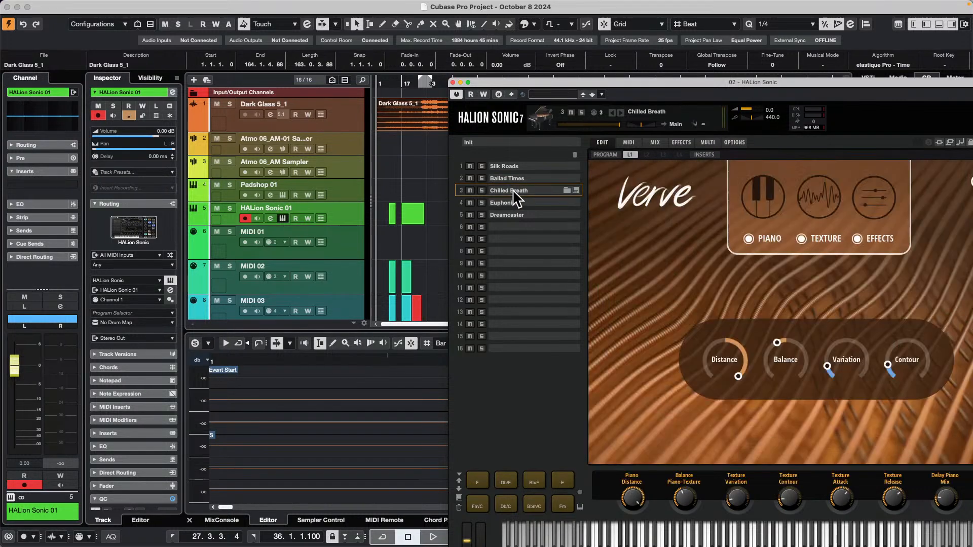
click(513, 202)
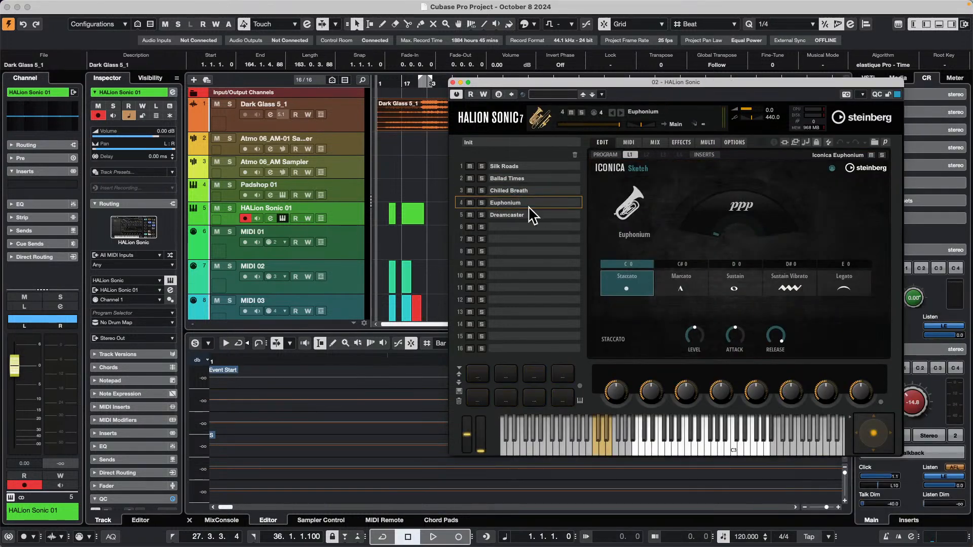
click(498, 215)
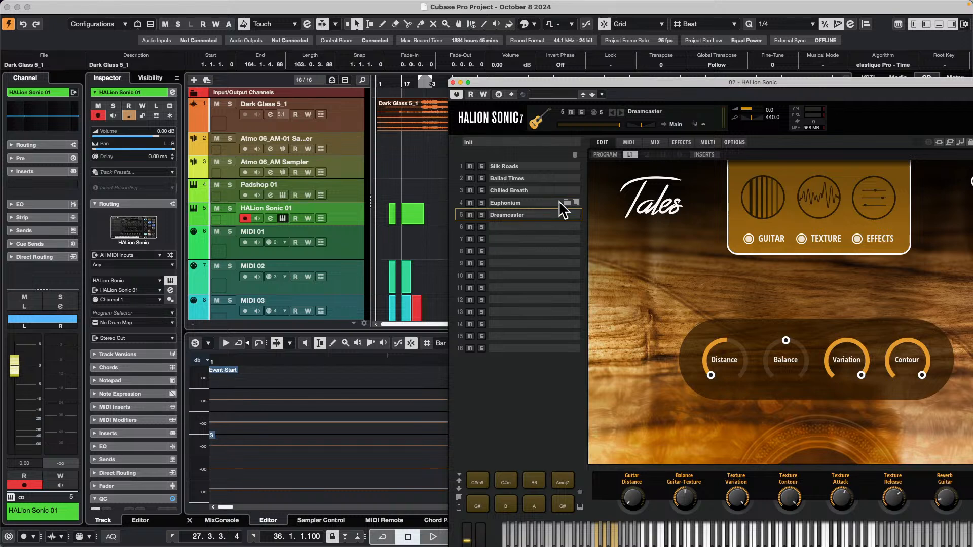
click(511, 203)
click(516, 180)
click(515, 167)
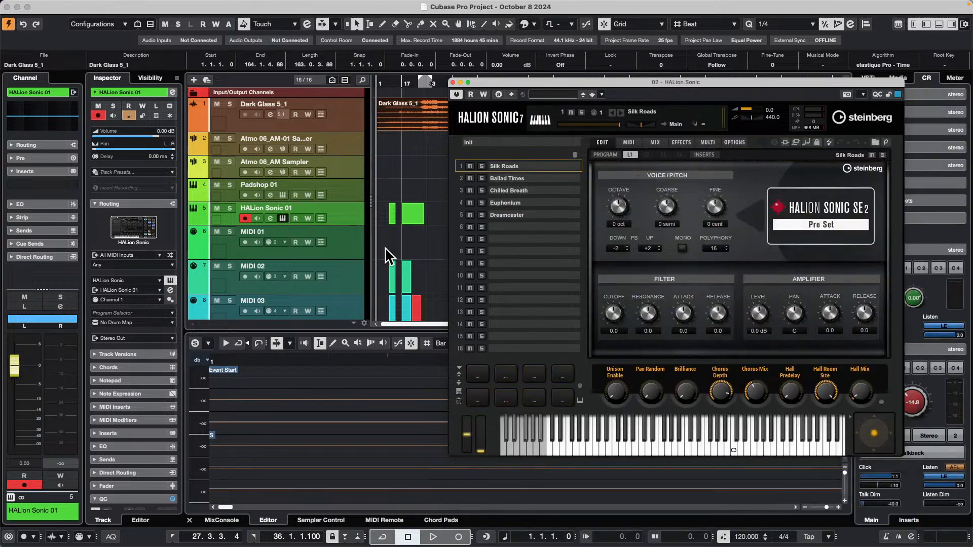
Move the HALion Sonic window up and select the MIDI 01, MIDI 02 and MIDI 03 tracks to check which program slot each one shows.
drag(582, 82, 573, 44)
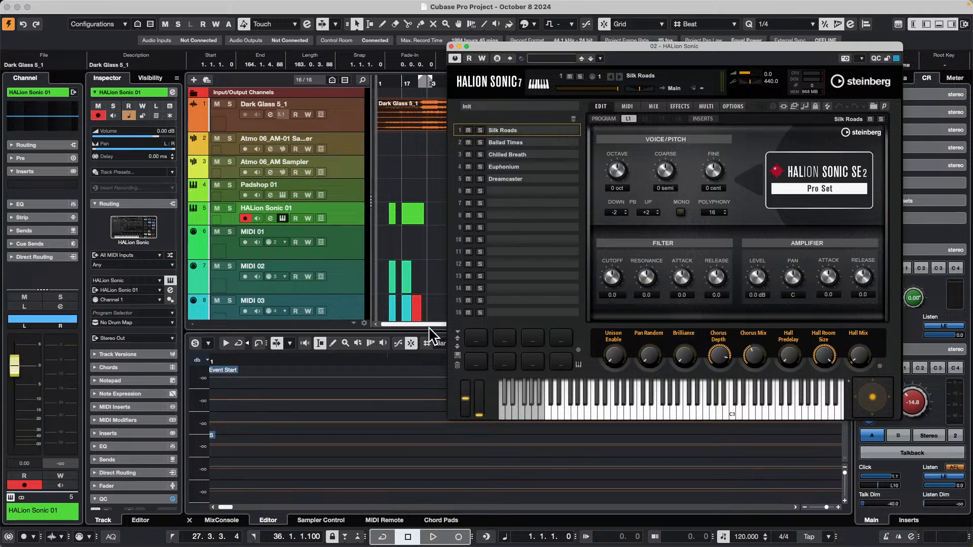
click(346, 238)
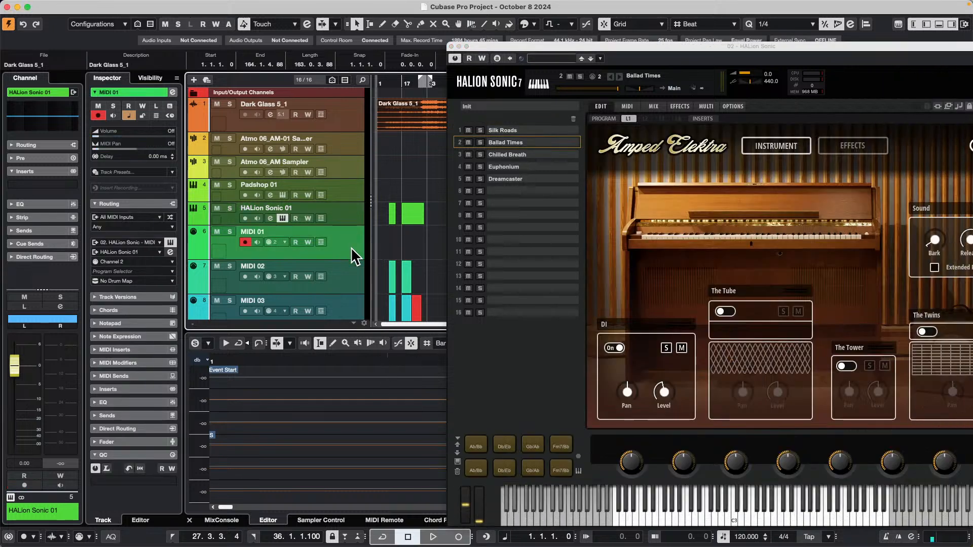
click(353, 277)
click(354, 239)
click(355, 279)
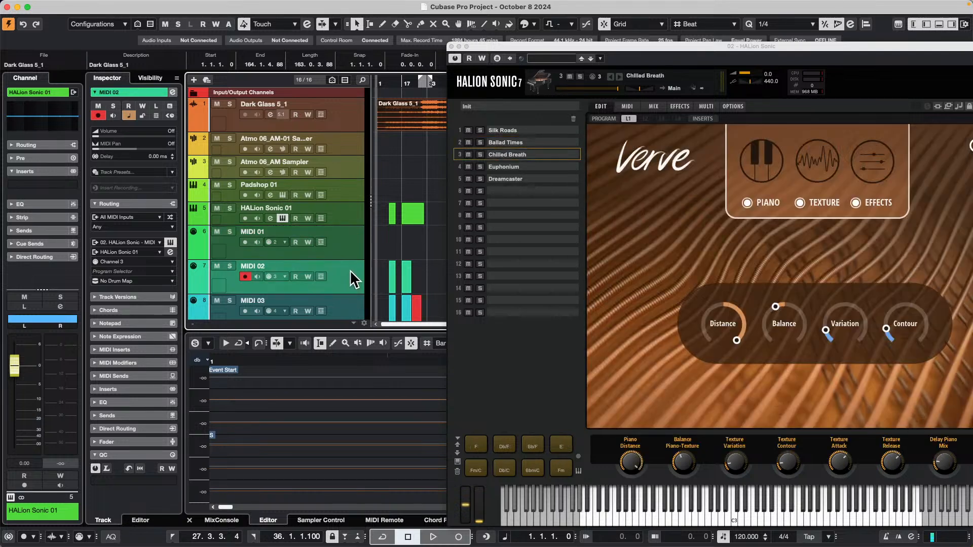
scroll(341, 296, down, 5)
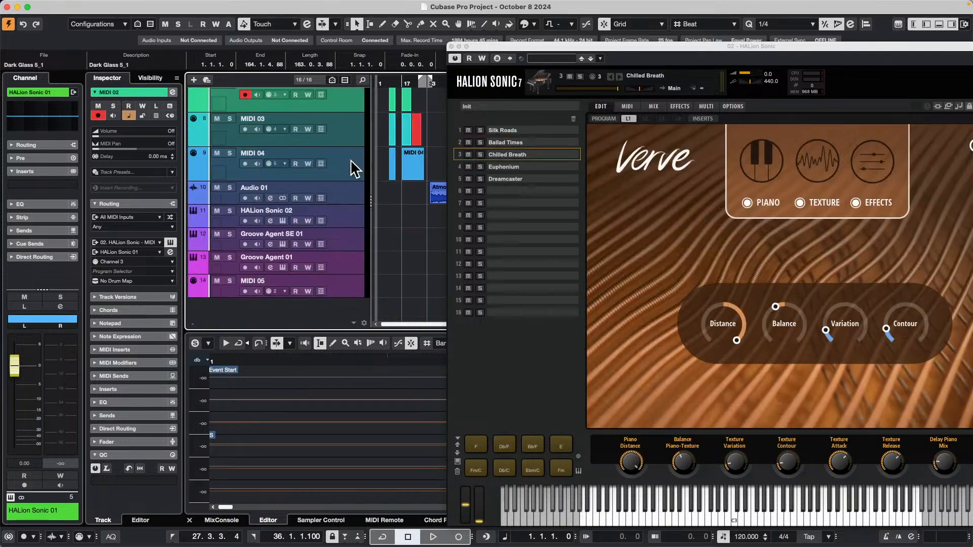
scroll(354, 169, up, 3)
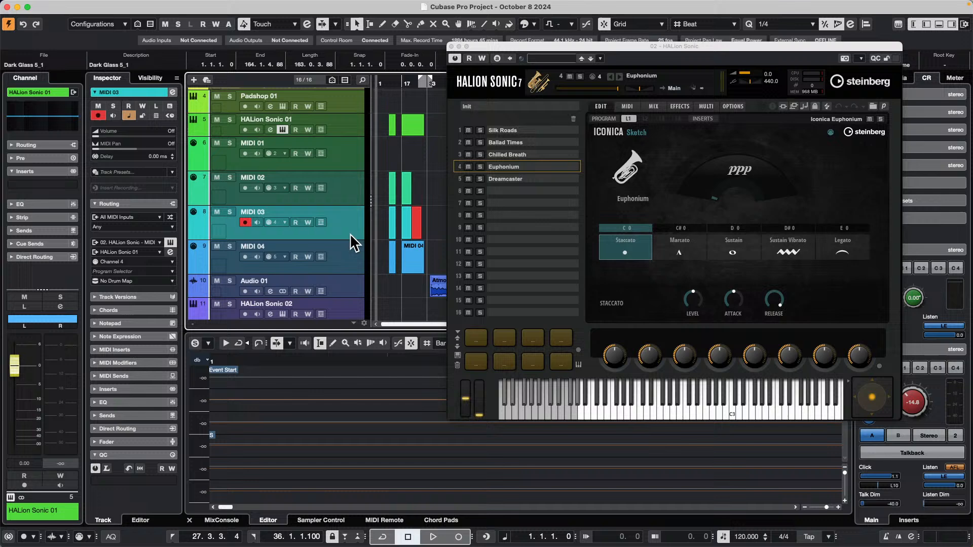
click(354, 223)
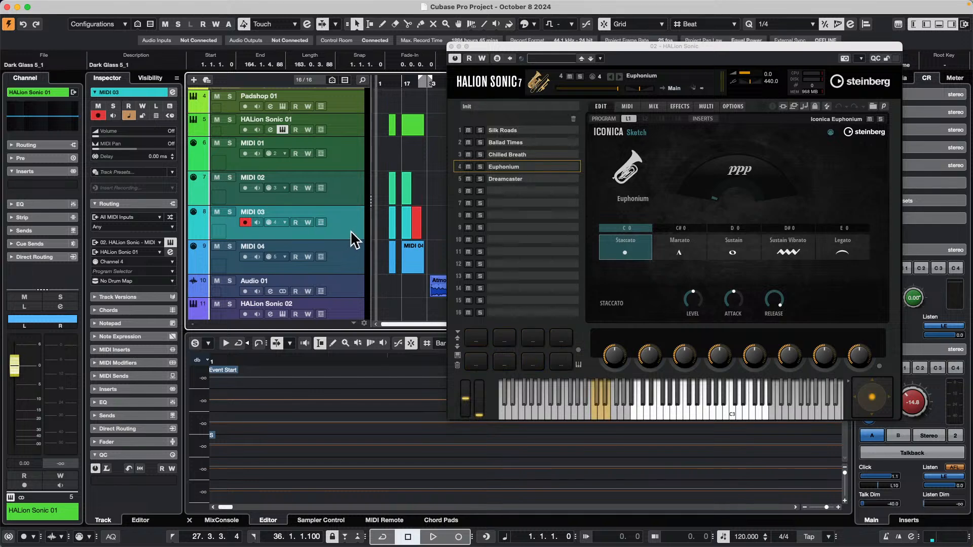
click(346, 193)
click(342, 155)
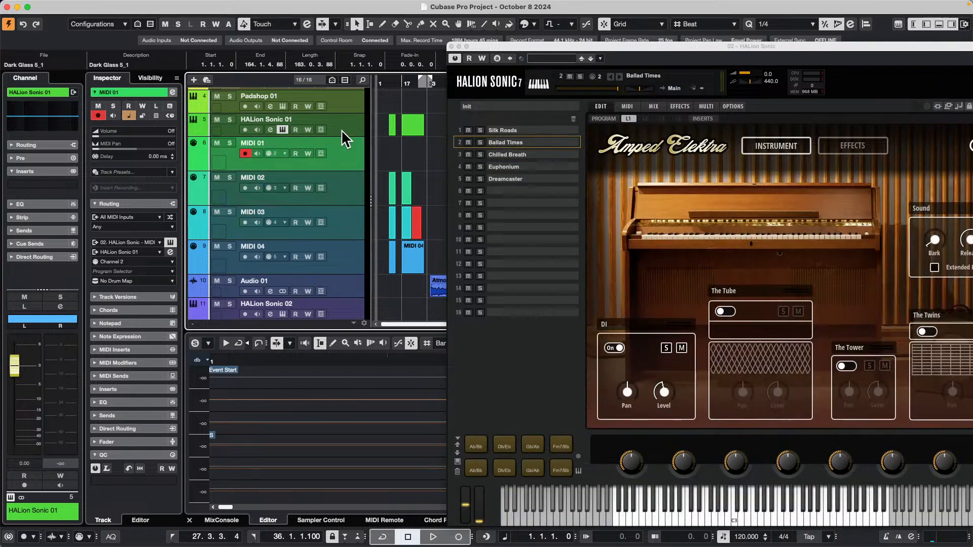
Check which HALion Sonic program slot the HALion Sonic 01, MIDI 01, MIDI 02 and MIDI 03 tracks each show, and close the instrument window.
click(341, 130)
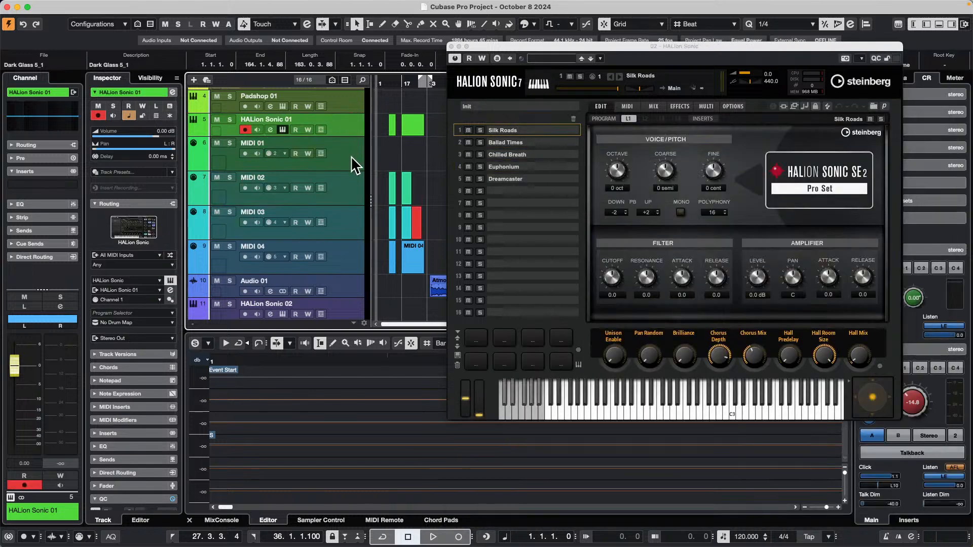
click(351, 156)
click(347, 193)
click(352, 232)
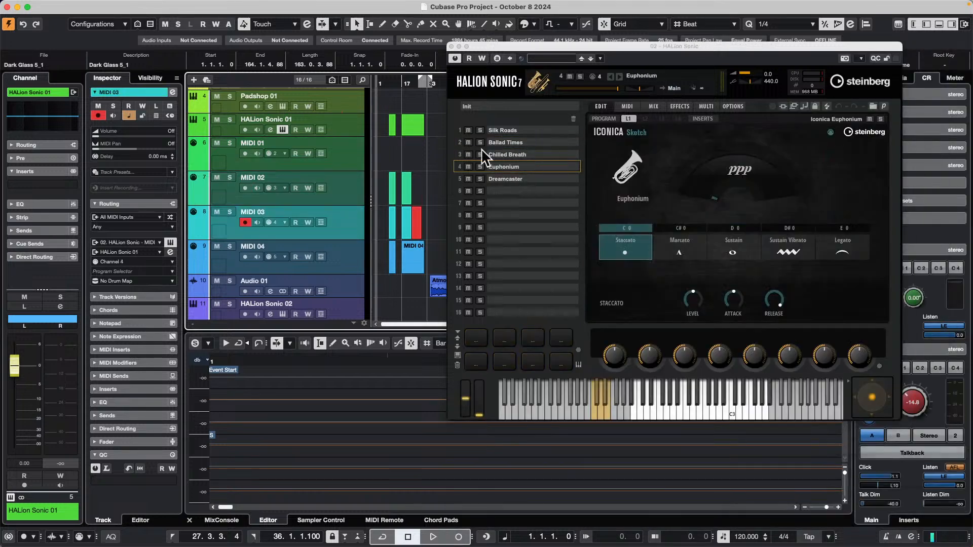
click(450, 46)
Select the Atmo 06_AM-01 Sampler track and show its sample in Sampler Control.
scroll(348, 191, up, 4)
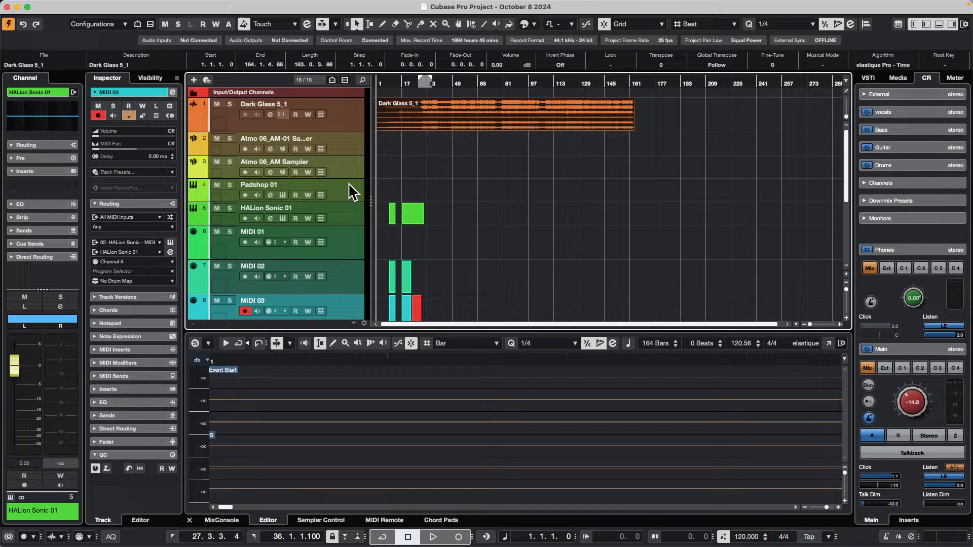
click(354, 143)
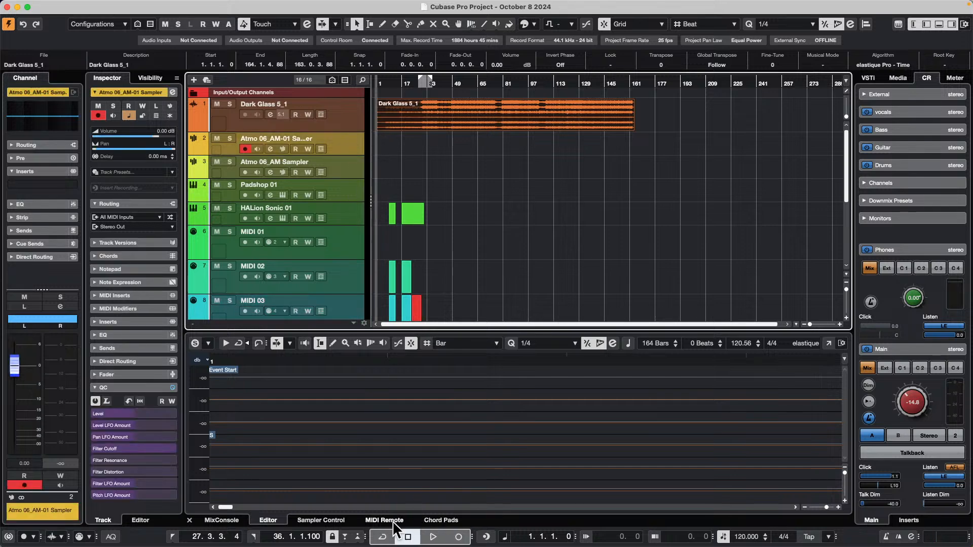
click(320, 521)
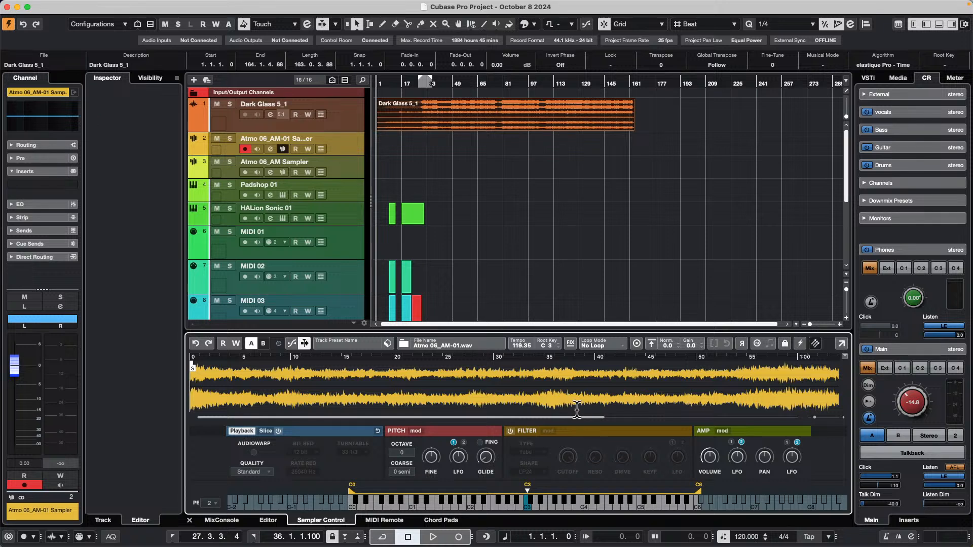
Open the recent project UNINVITED G ONDO XII.cpr.
mouse_move(529, 5)
mouse_move(218, 3)
click(73, 6)
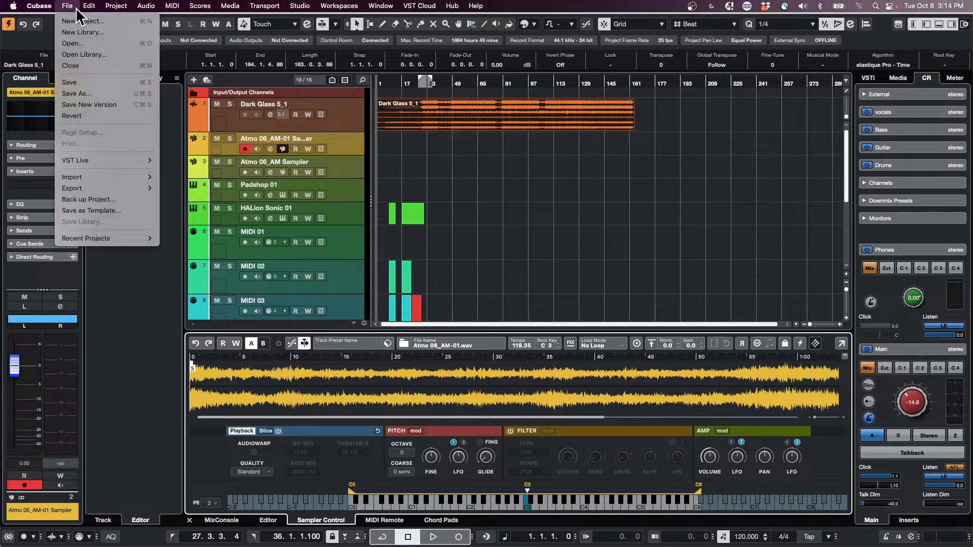
mouse_move(117, 247)
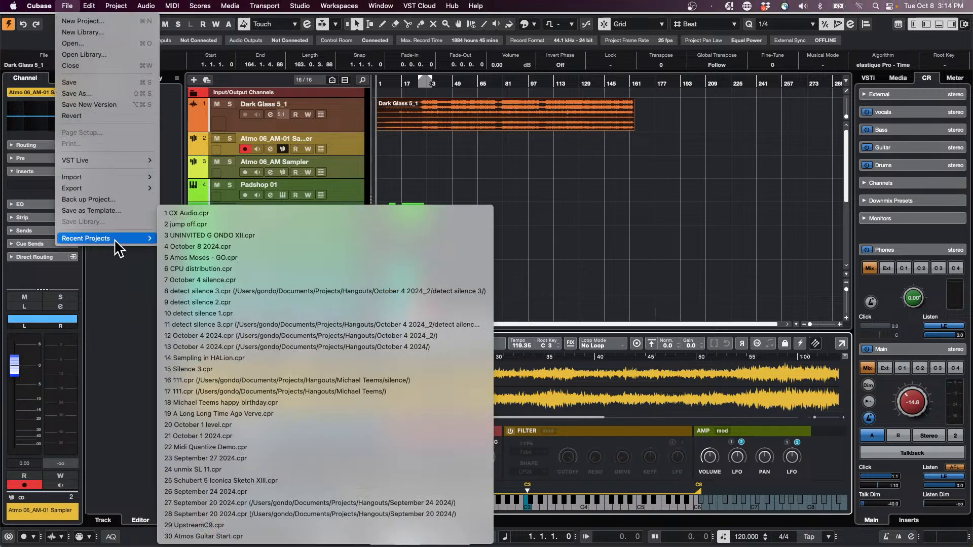
click(245, 235)
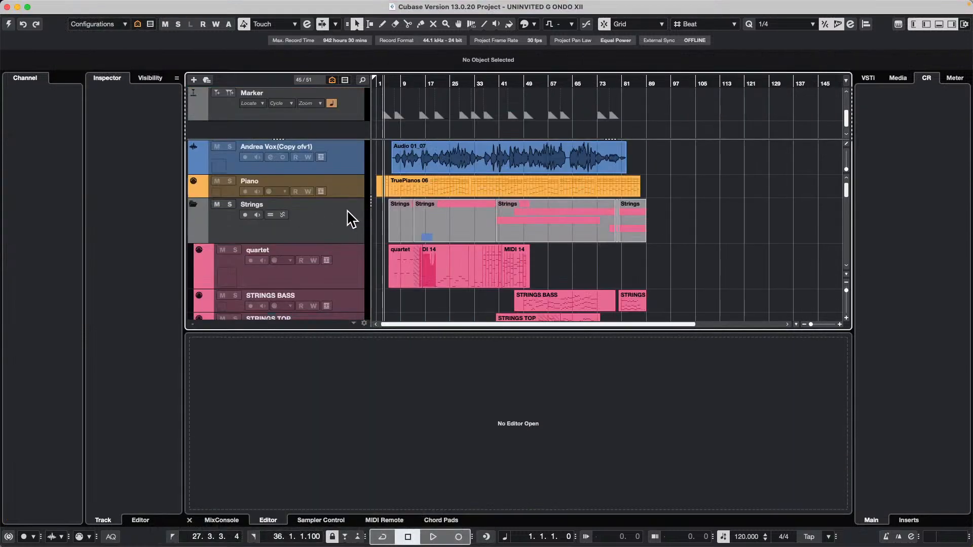
Show the sends of the lead vocal track above the Piano track.
scroll(347, 218, up, 5)
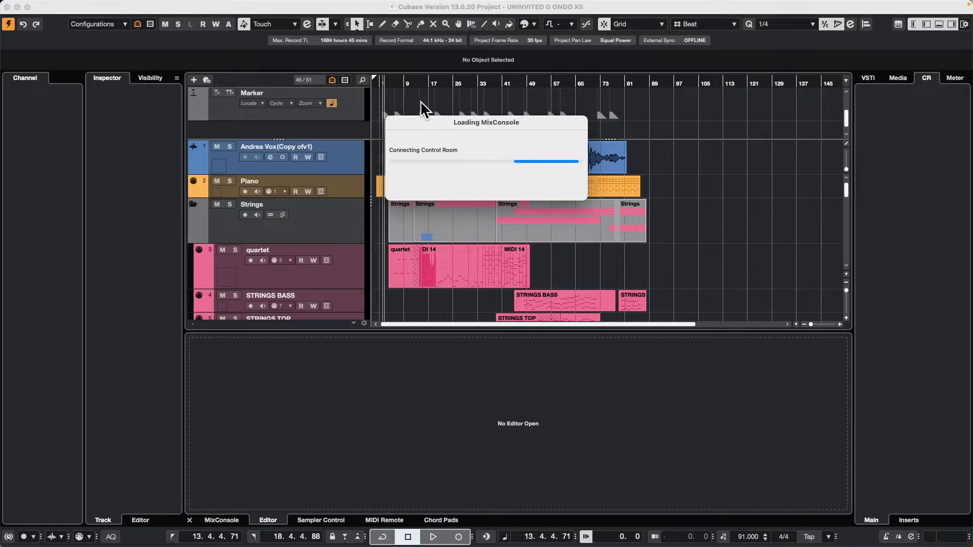
click(370, 166)
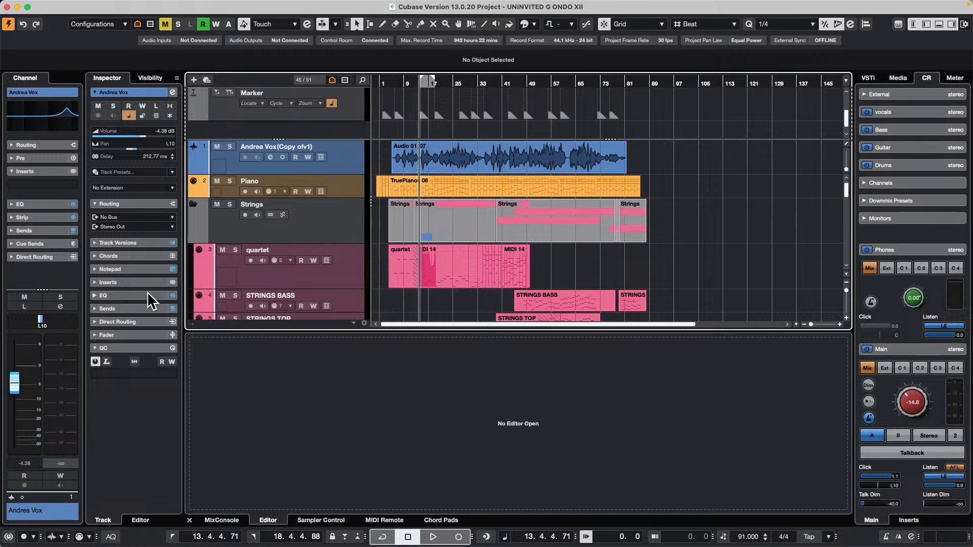
click(130, 308)
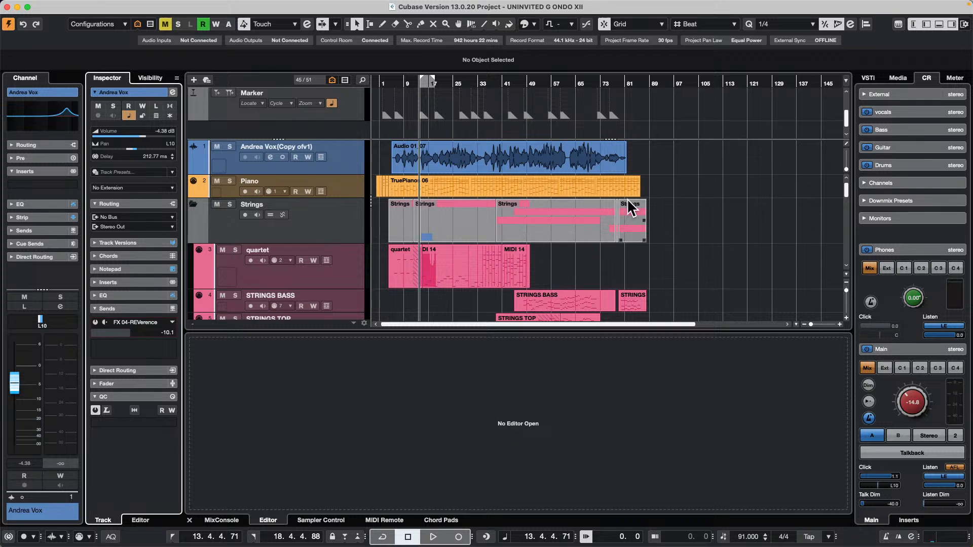
Select the Piano track and look through the project's track list down to the group and Stereo Out channels.
click(349, 193)
scroll(348, 208, down, 15)
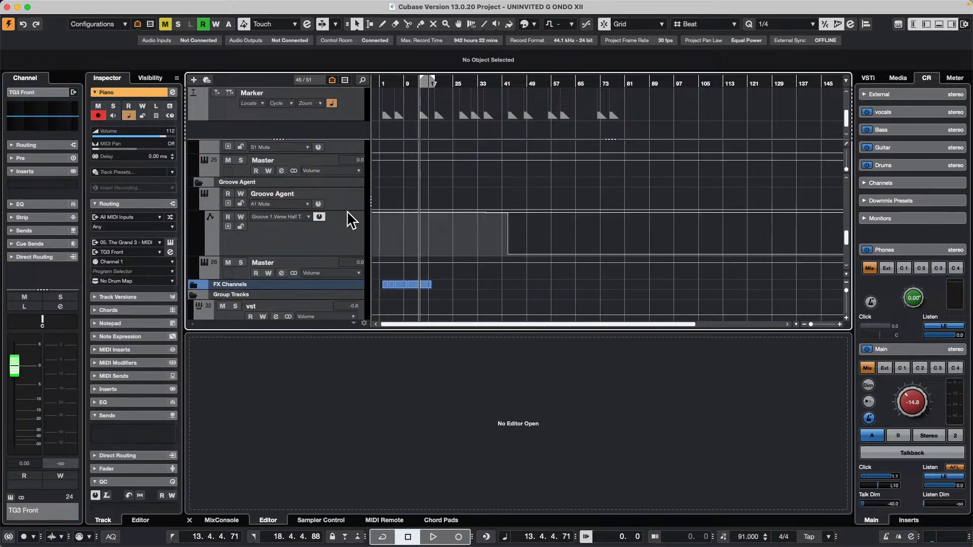
scroll(349, 229, up, 2)
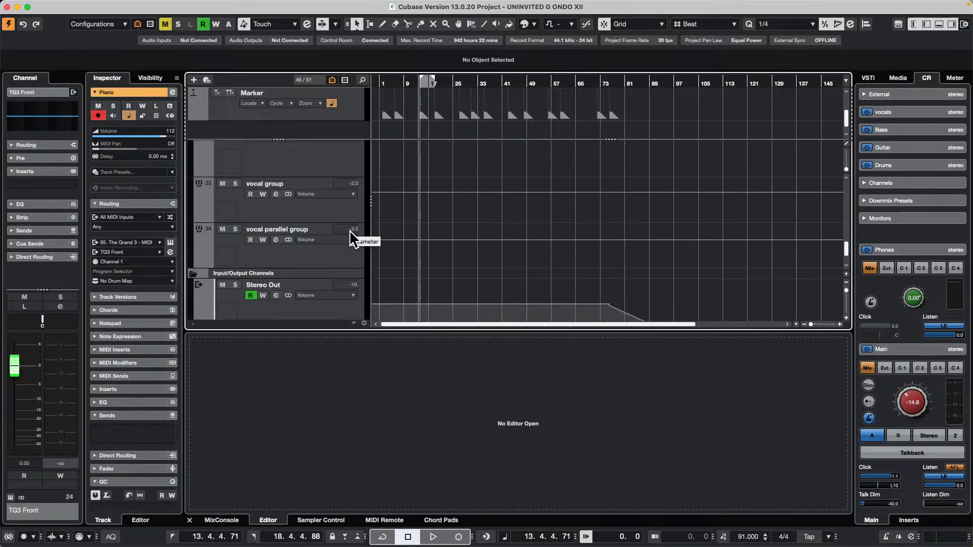
scroll(299, 208, up, 10)
scroll(299, 208, up, 15)
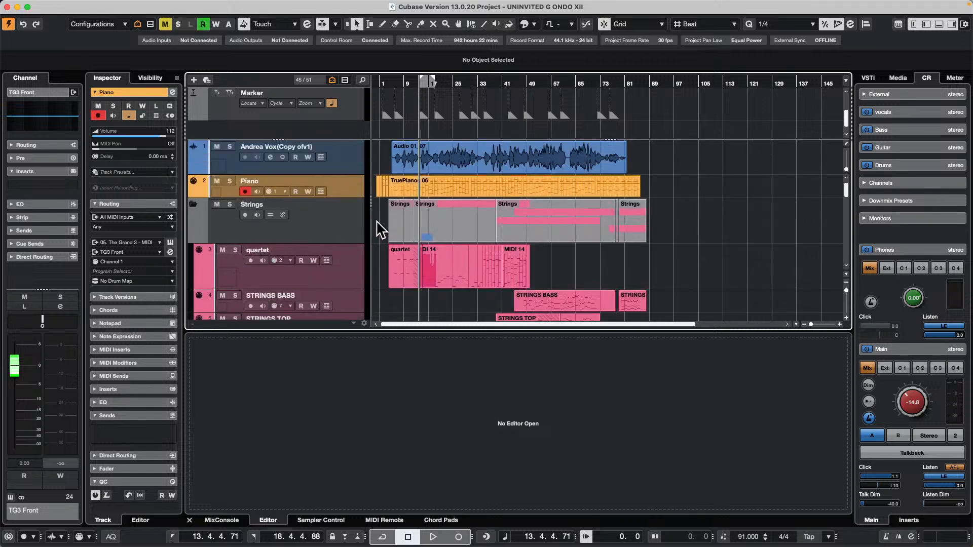
Select the lead vocal track and remove its FX 04-REVerence send by setting it to No Bus.
click(65, 5)
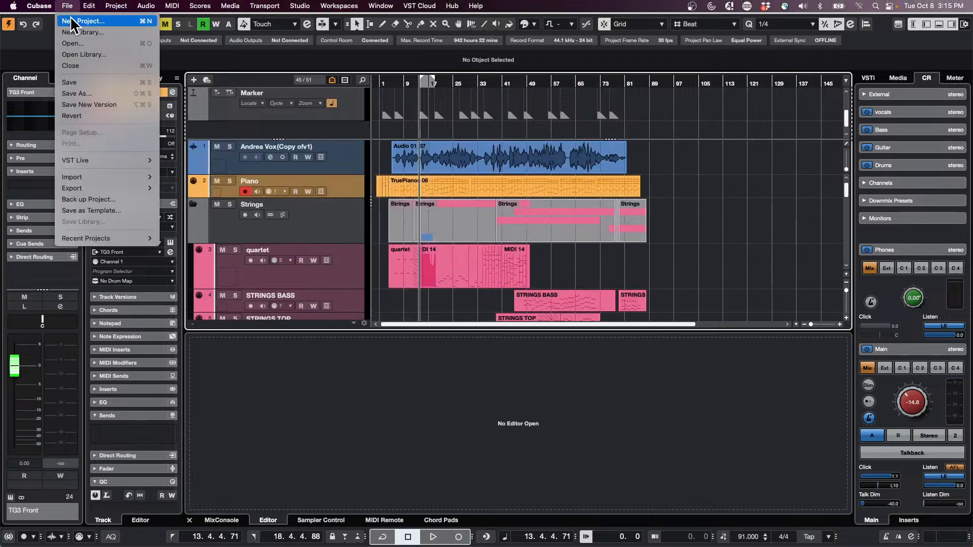
click(294, 161)
click(358, 162)
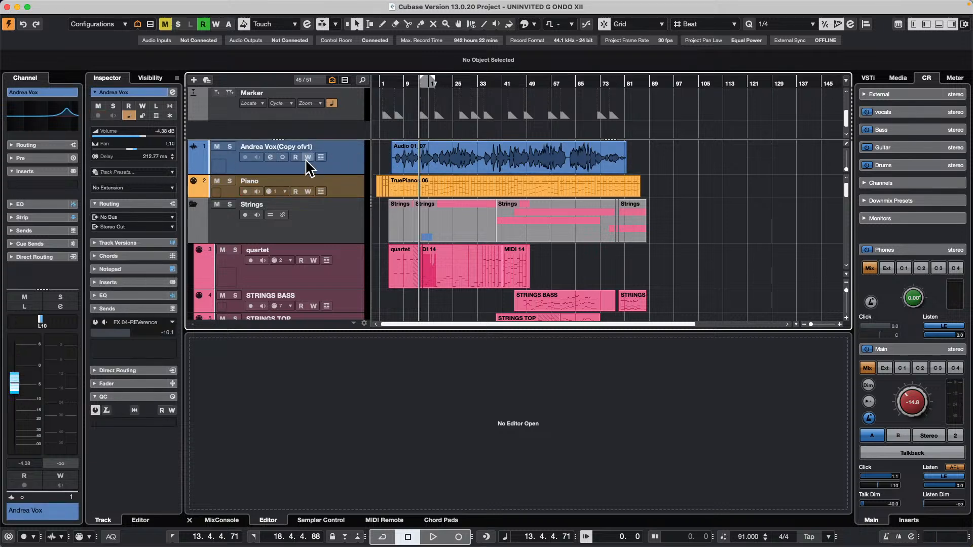
click(95, 322)
click(172, 321)
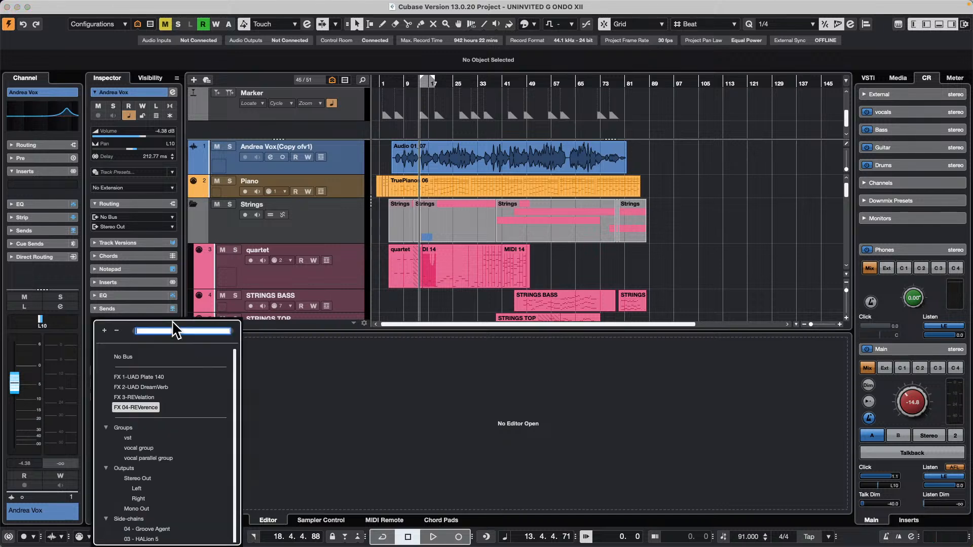
click(121, 357)
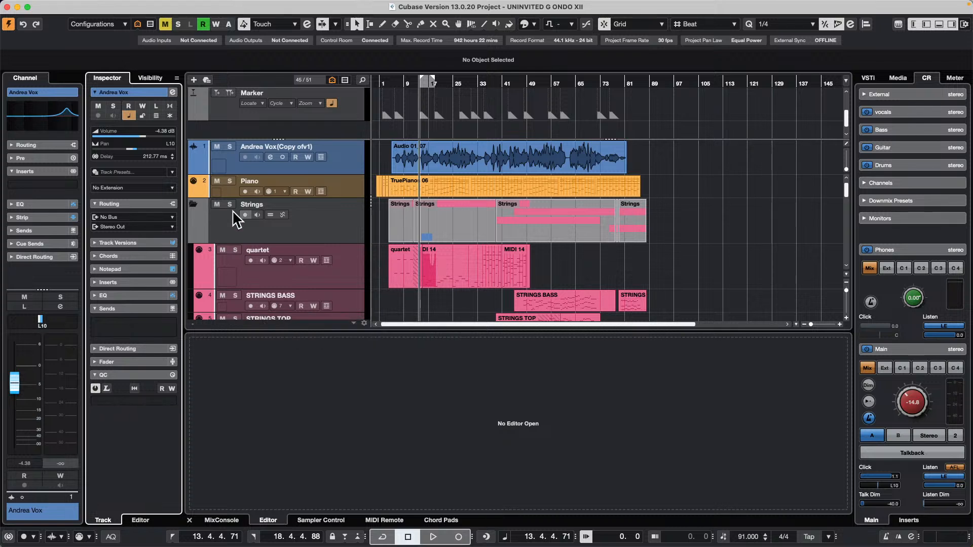
Solo the lead vocal track and audition it, raising the Control Room main level to 2.87.
click(230, 147)
key(space)
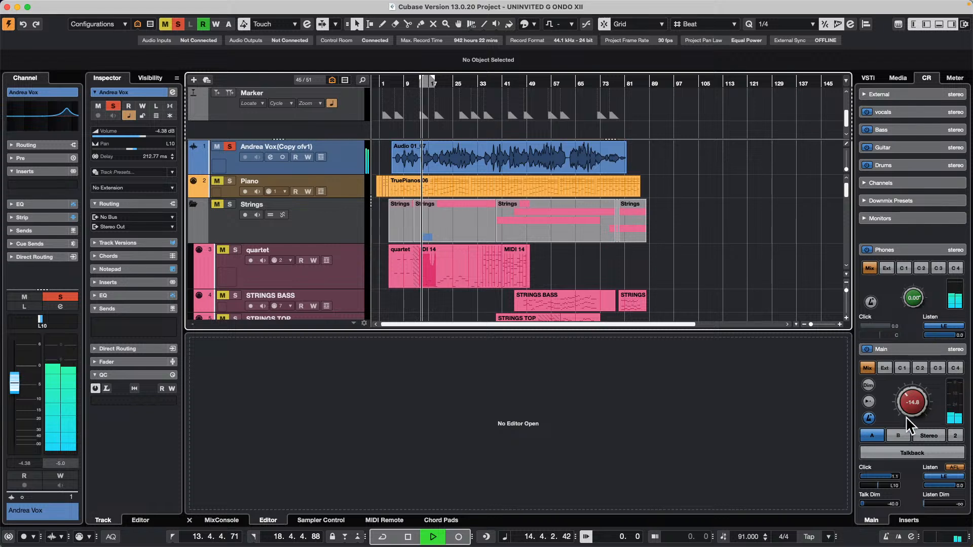
drag(905, 416, 909, 364)
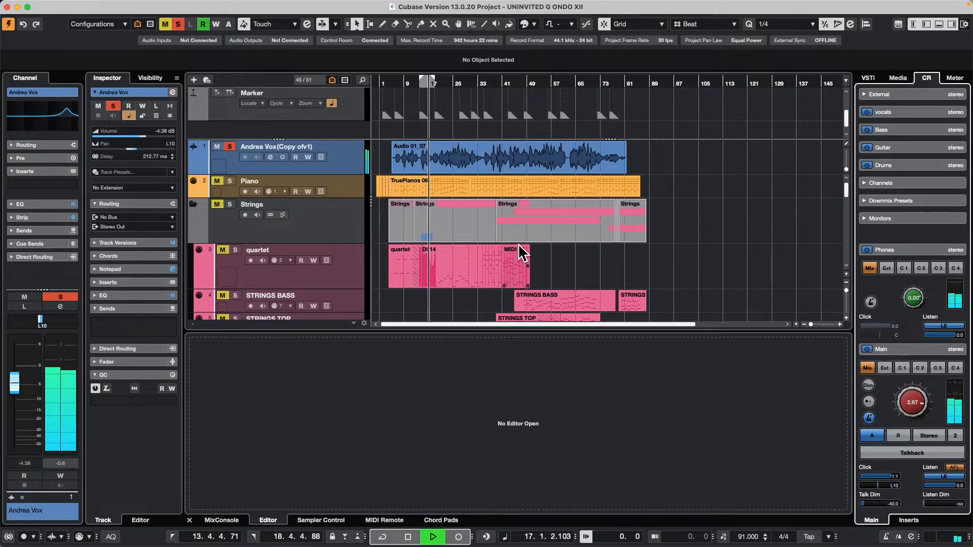
key(space)
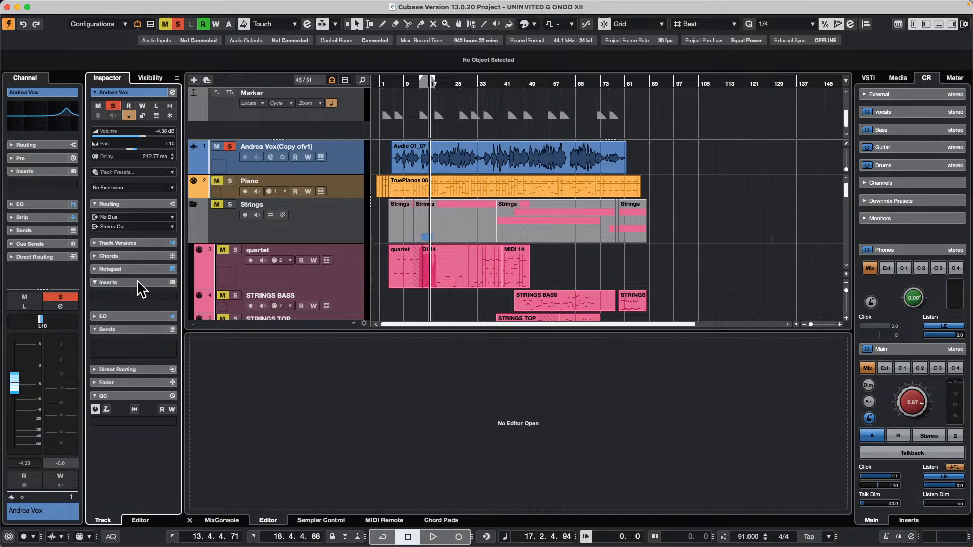
Insert the StereoDelay effect on the lead vocal track and move its window fully into view.
click(167, 282)
click(172, 298)
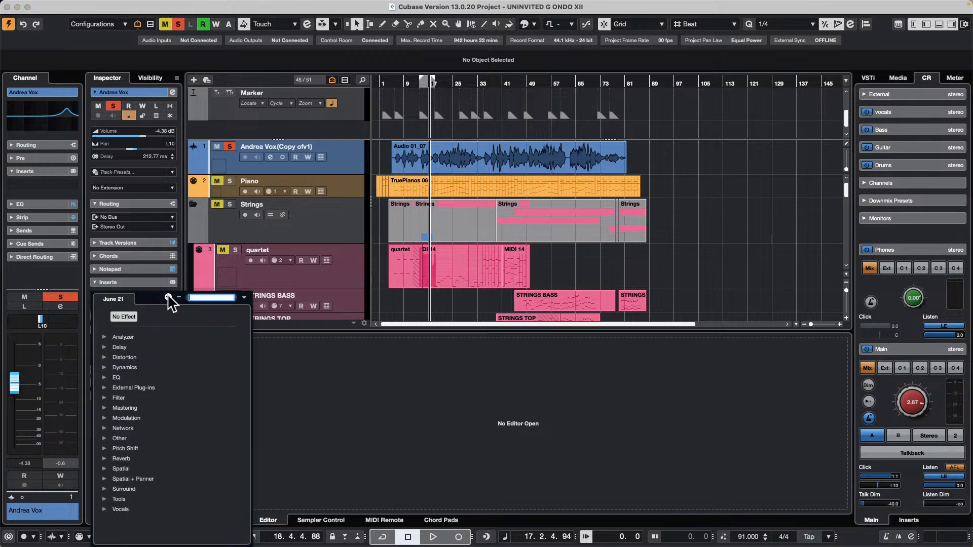
click(107, 348)
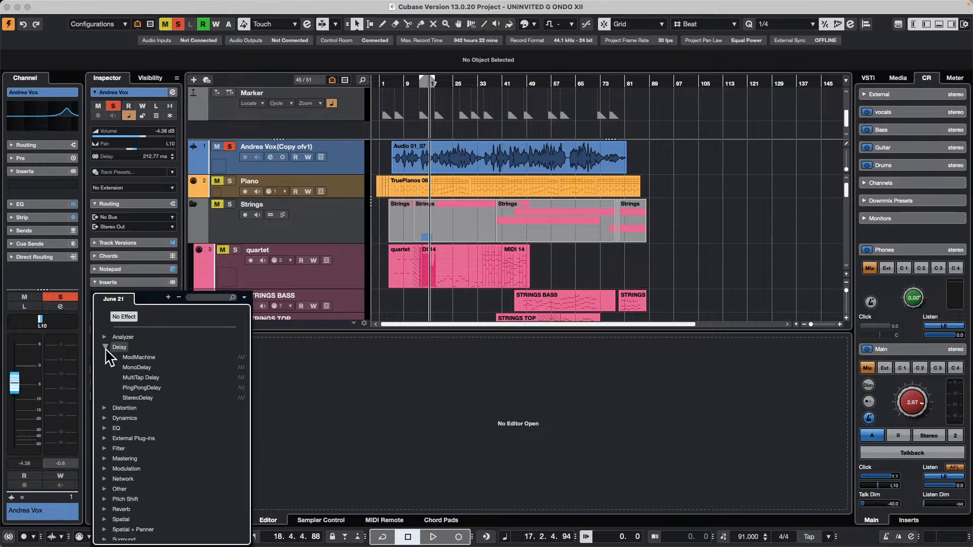
click(147, 398)
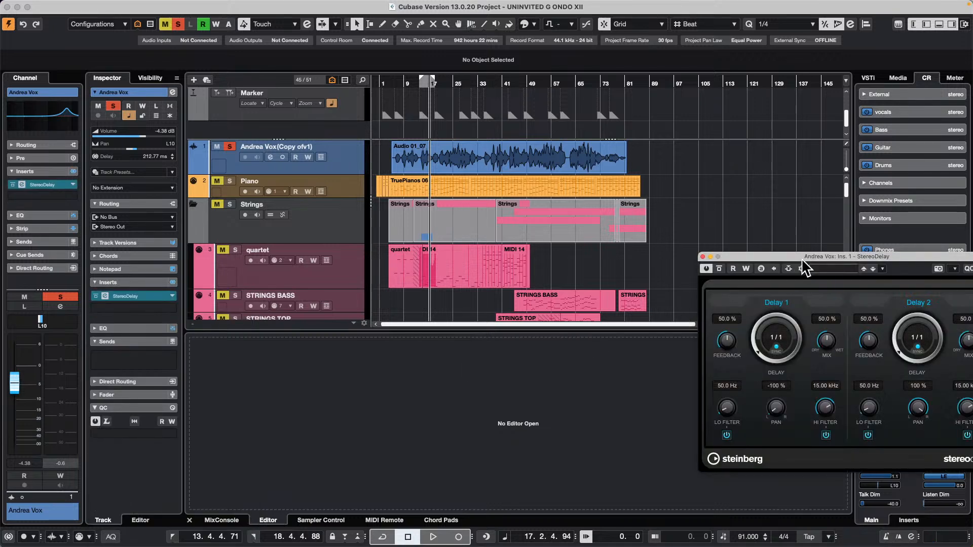
drag(802, 261, 652, 257)
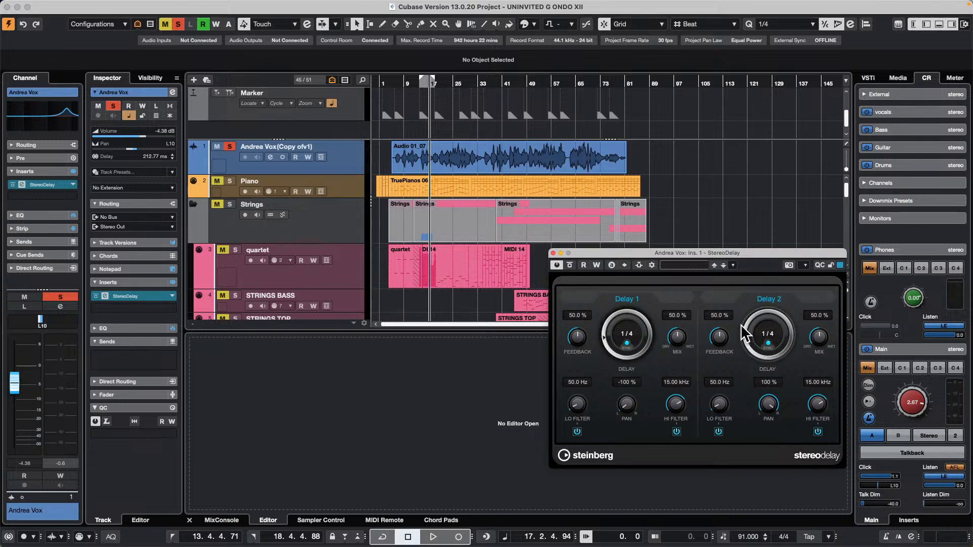
Audition the vocal with the delay and change the track's channel configuration from mono to stereo.
key(space)
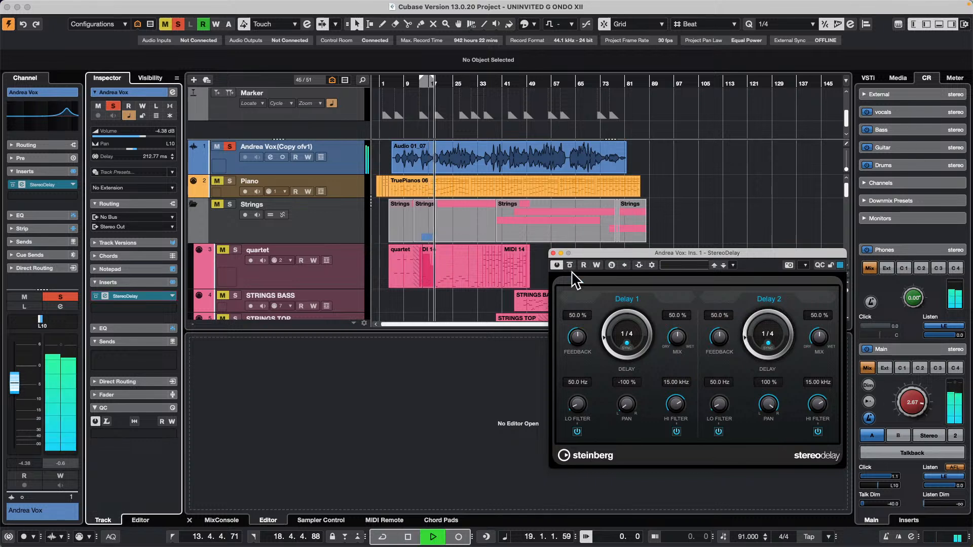
click(283, 157)
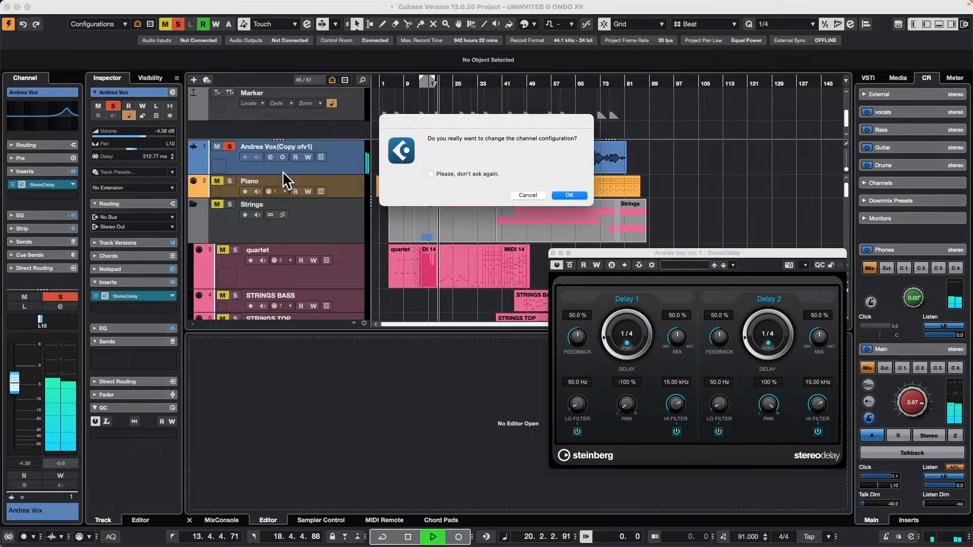
click(570, 196)
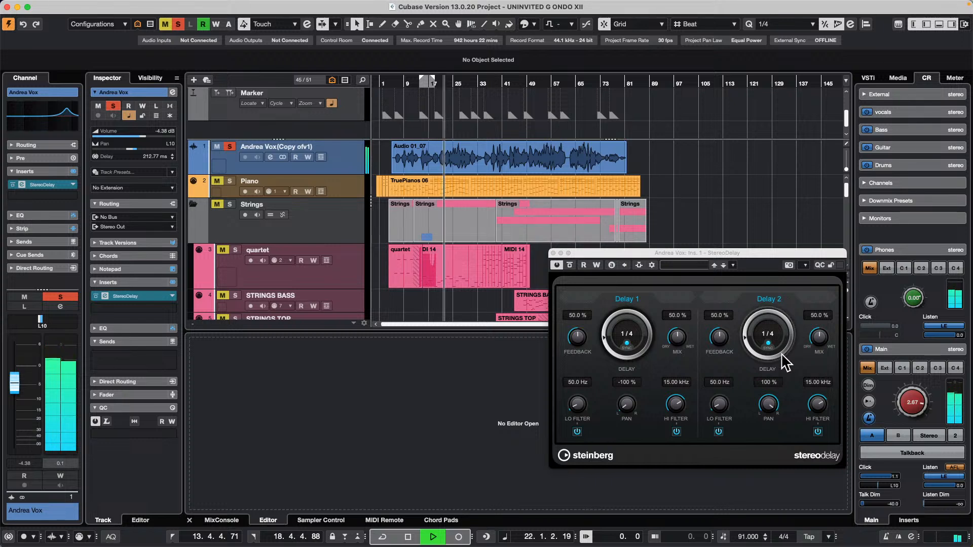
key(space)
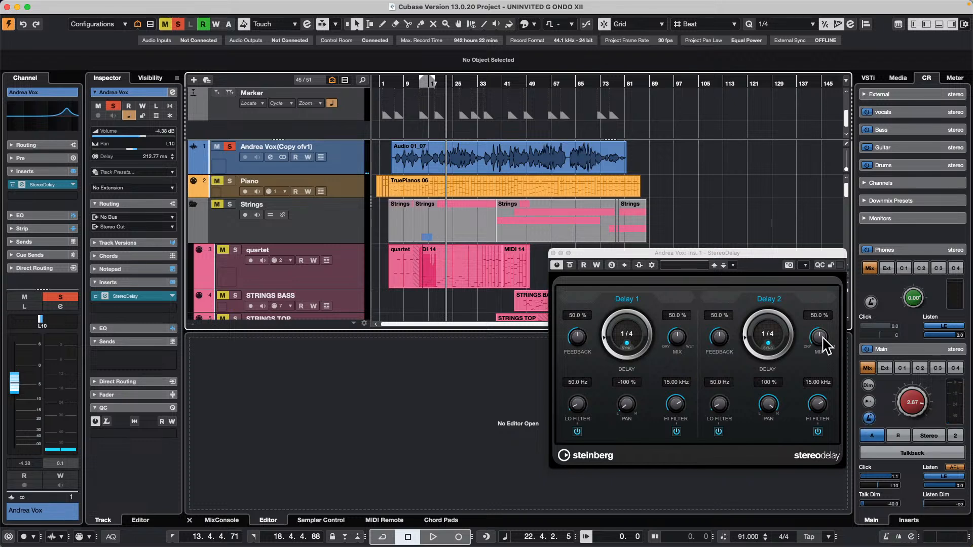
Set the StereoDelay mix of Delay 2 and of Delay 1 to 0 % while auditioning the vocal.
drag(824, 347, 836, 440)
key(space)
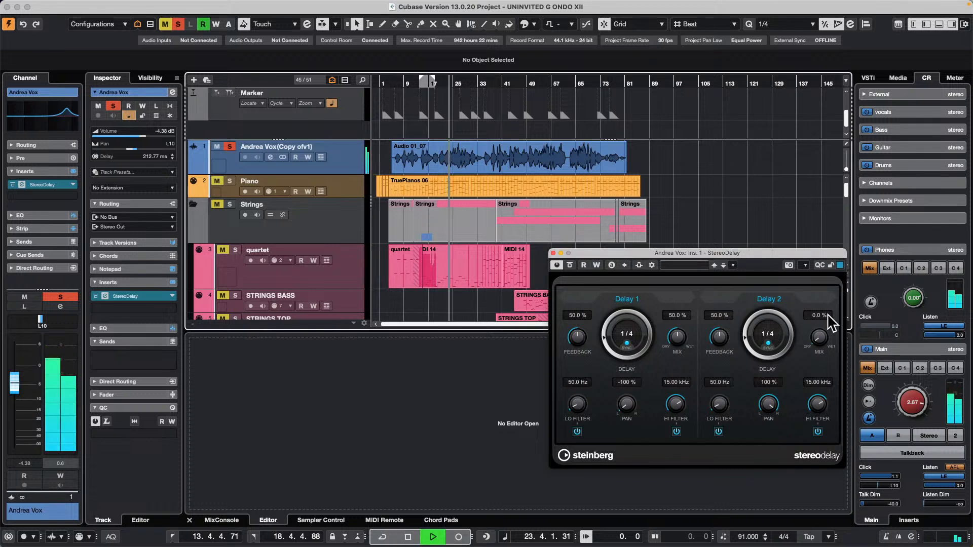
key(space)
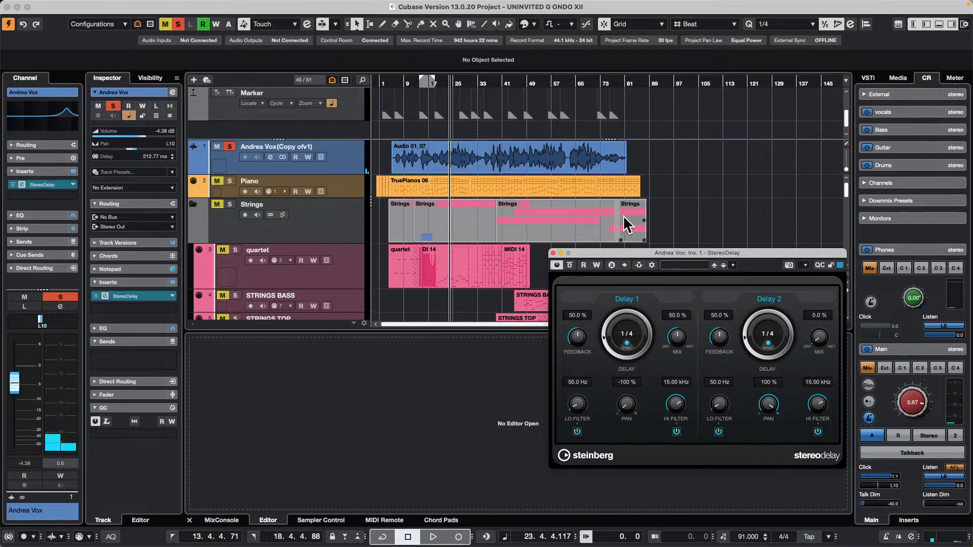
key(space)
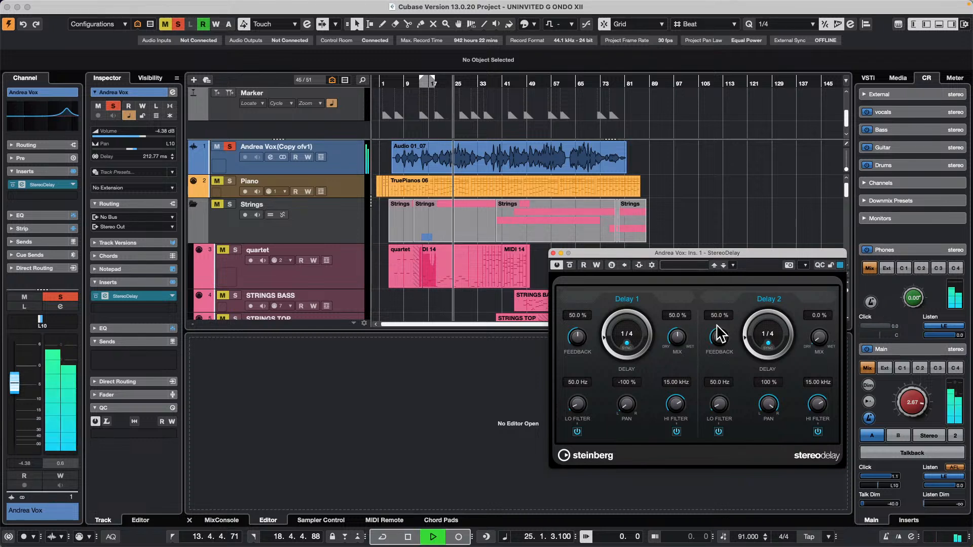
drag(688, 338, 649, 408)
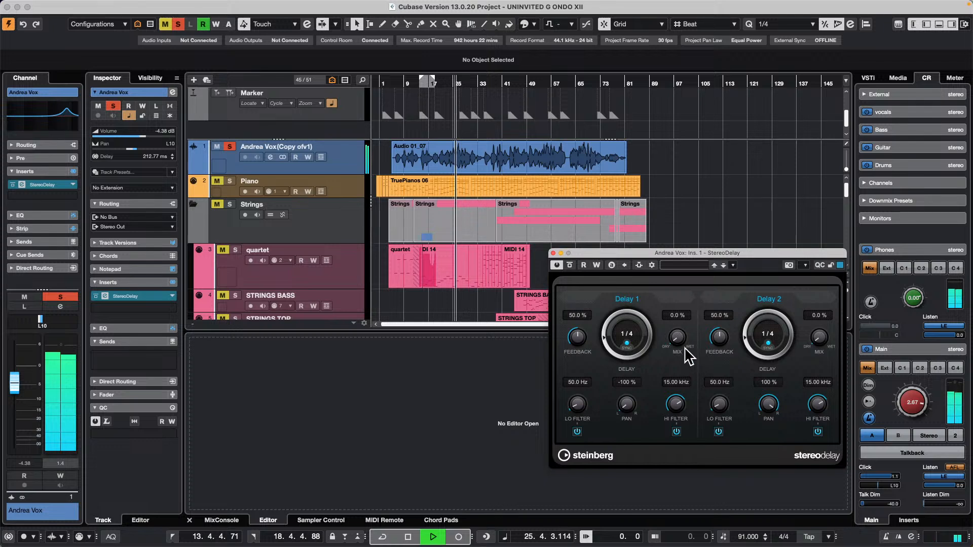
Set the Delay 1 mix to 81.5 % and the Delay 2 mix to 29.5 % while the vocal plays.
drag(678, 340, 678, 312)
drag(827, 343, 809, 311)
drag(679, 341, 669, 365)
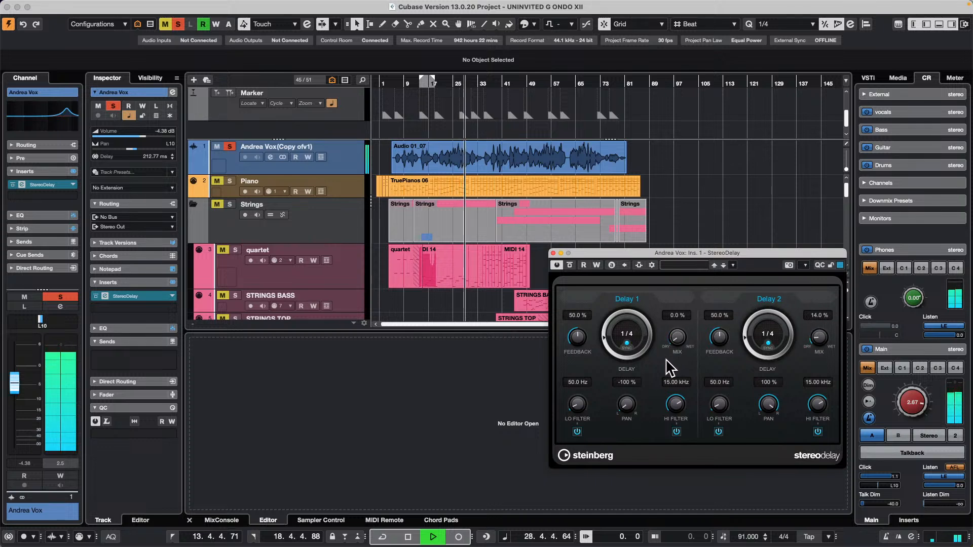
mouse_move(819, 338)
mouse_down()
mouse_move(816, 373)
mouse_move(816, 320)
mouse_up()
drag(676, 332, 683, 293)
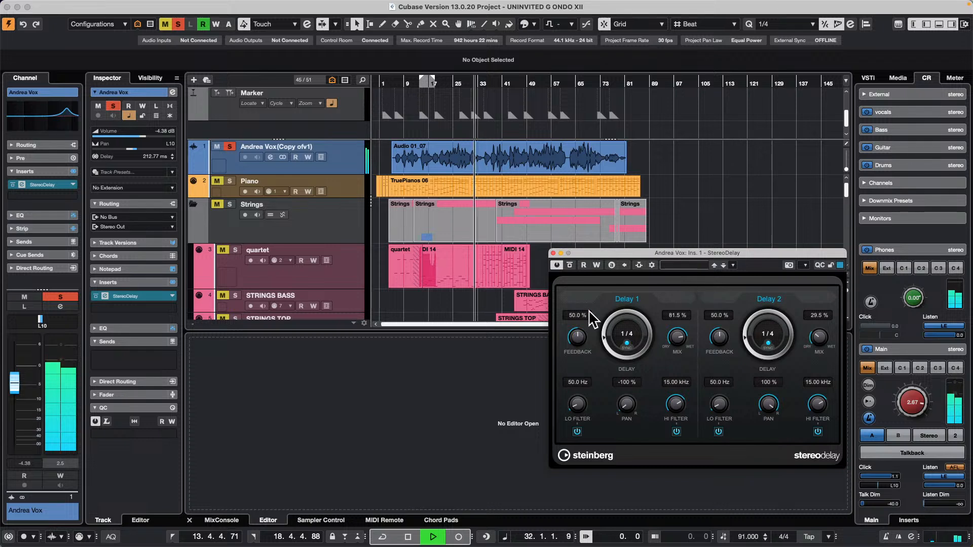
Stop playback and insert the REVelation reverb in the lead vocal track's second insert slot.
key(space)
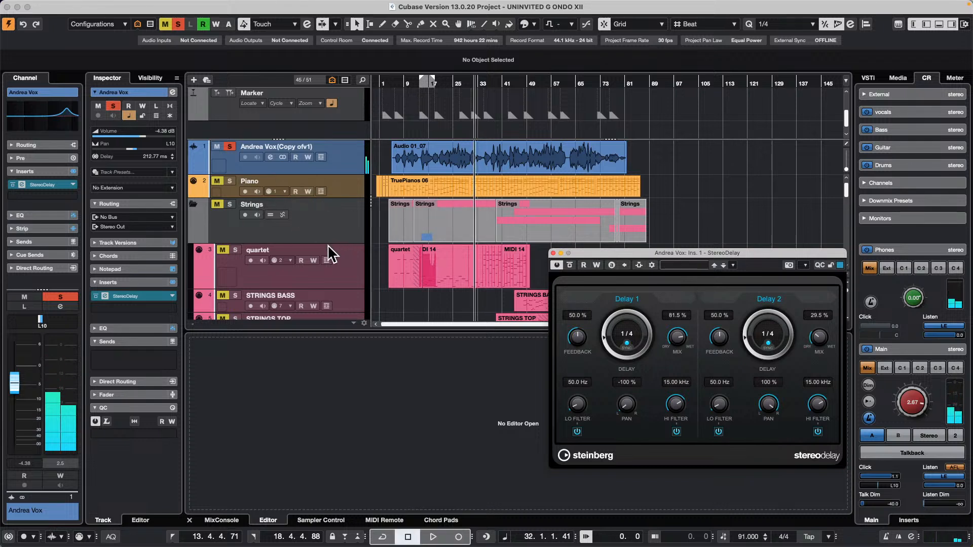
click(171, 309)
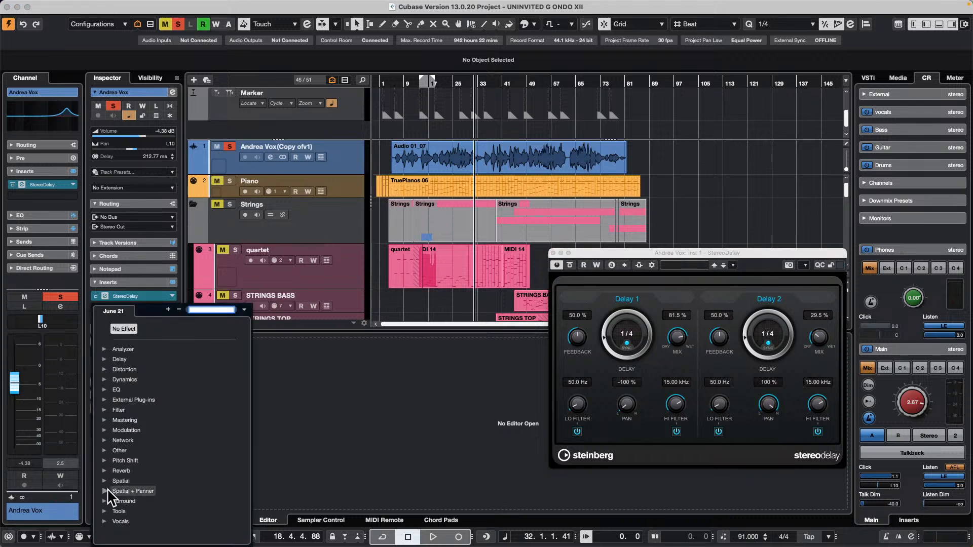
click(105, 471)
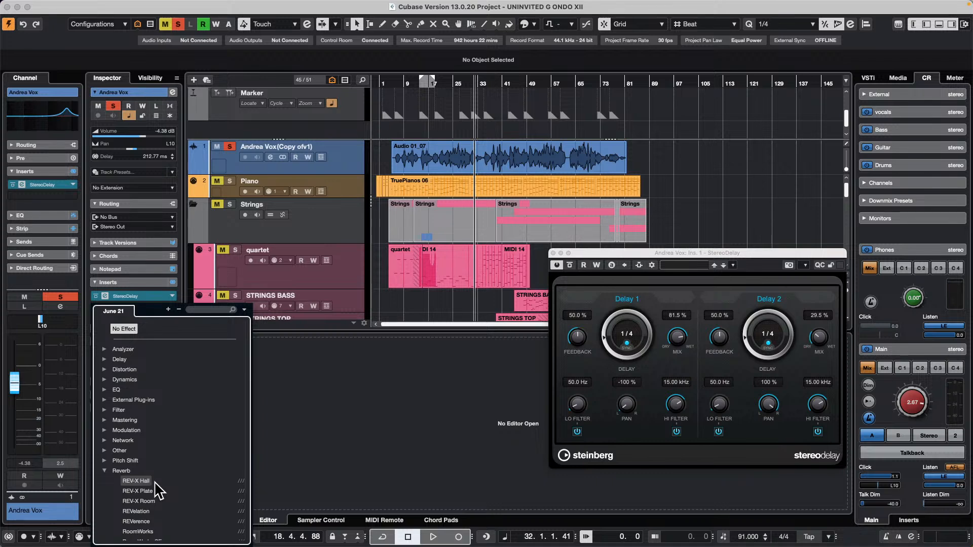
scroll(174, 488, down, 2)
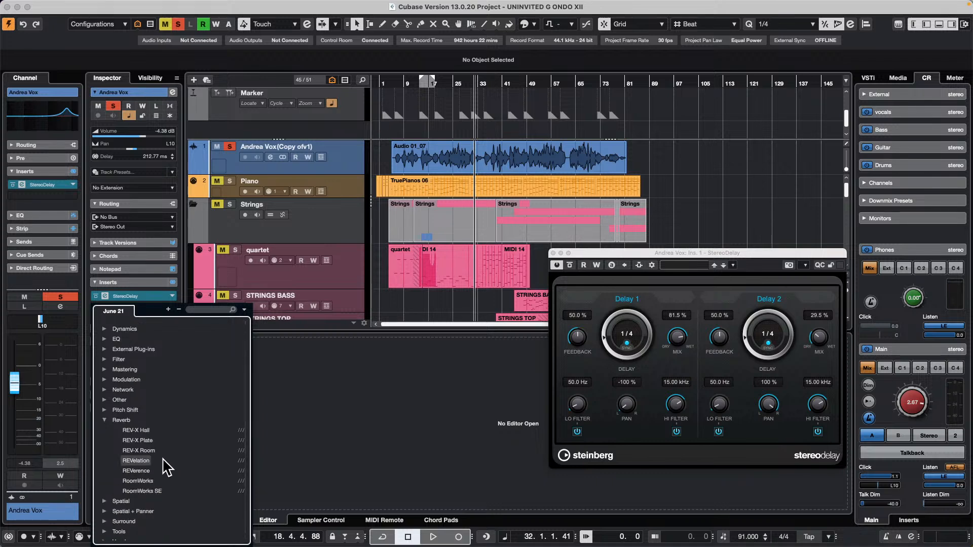
click(164, 460)
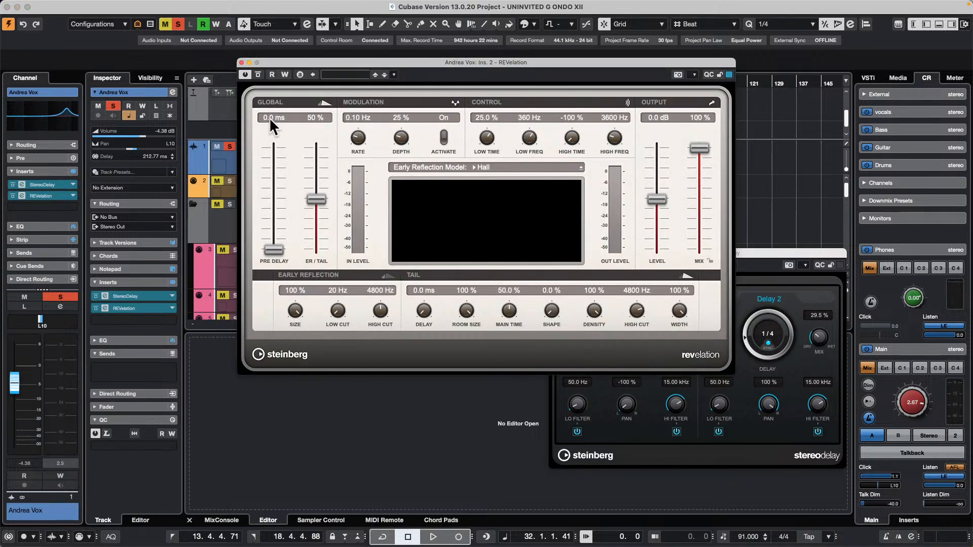
Reopen and reposition the REVelation window, and set its output mix to 57 % while auditioning the vocal.
click(242, 62)
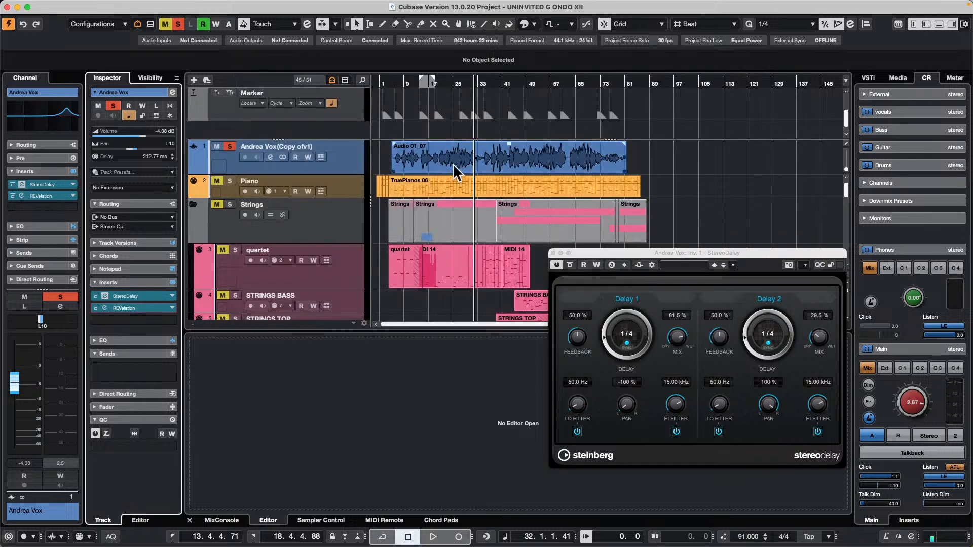
click(137, 307)
drag(318, 62, 411, 263)
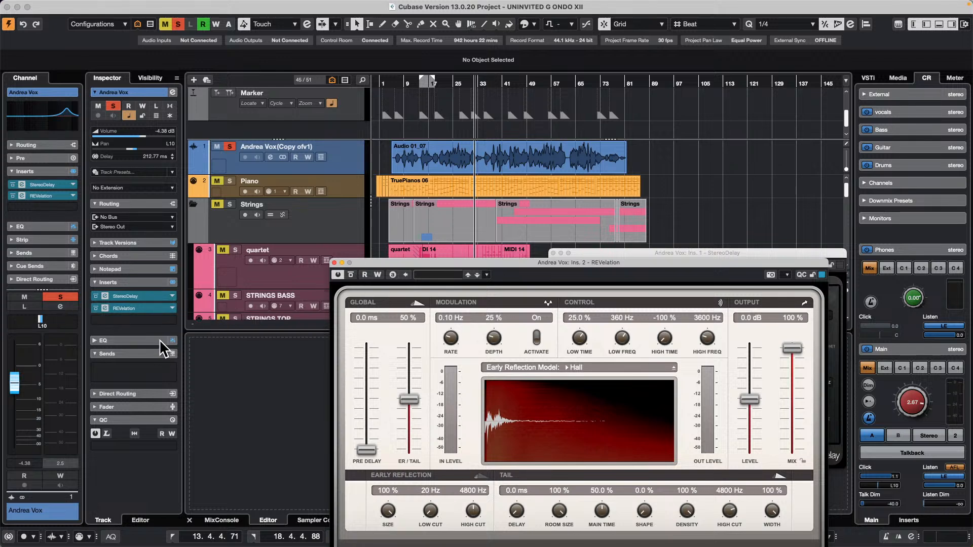
key(space)
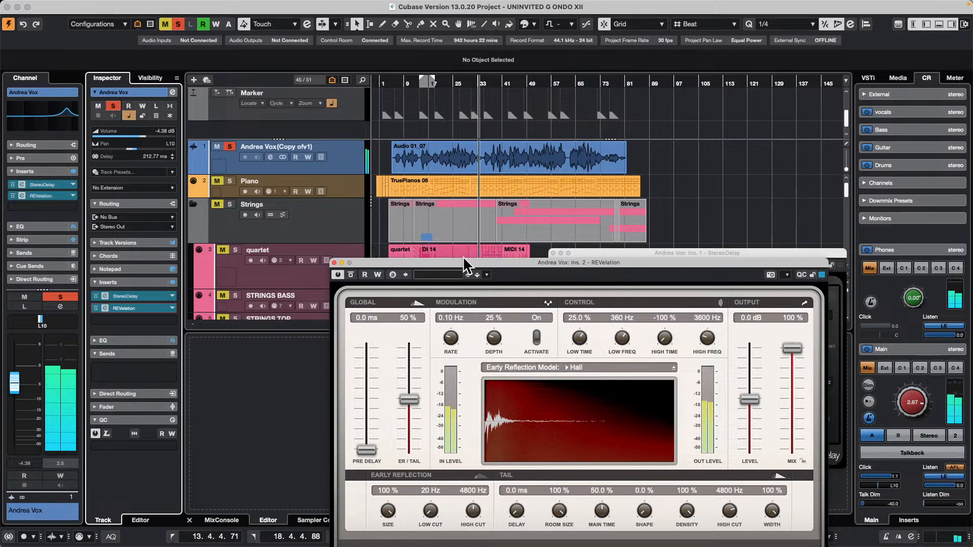
drag(464, 263, 228, 223)
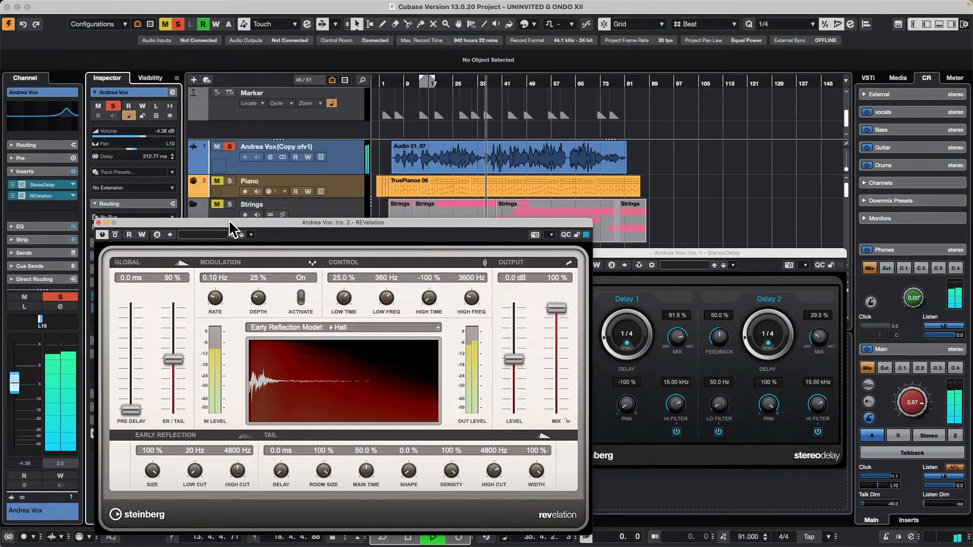
drag(561, 305, 560, 348)
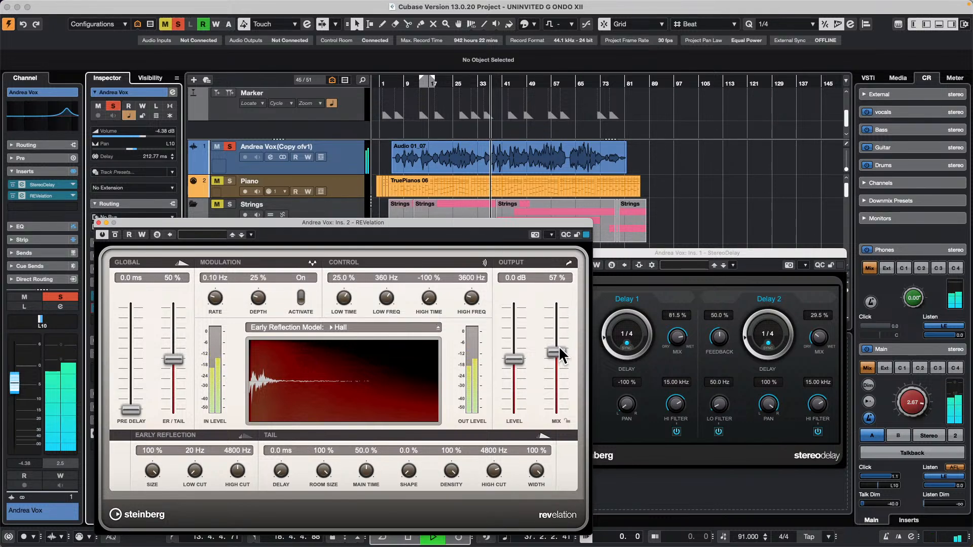
key(space)
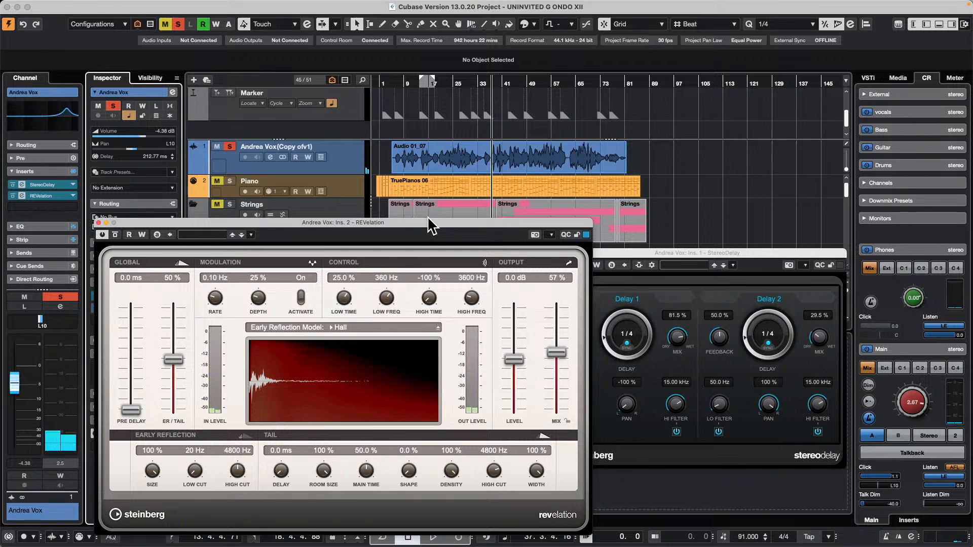
Remove the StereoDelay and REVelation inserts from the lead vocal track and change its channel configuration from stereo to mono.
drag(294, 220, 616, 183)
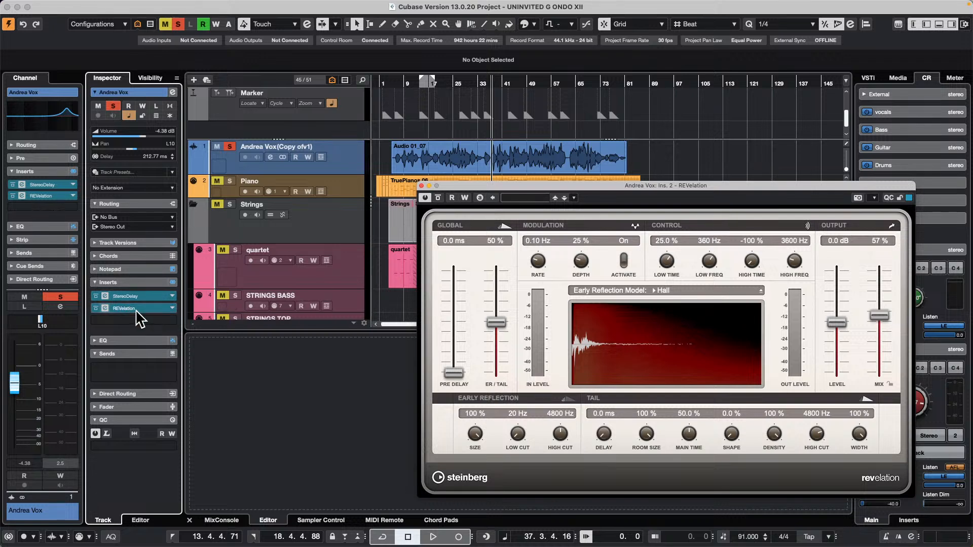
drag(134, 308, 344, 156)
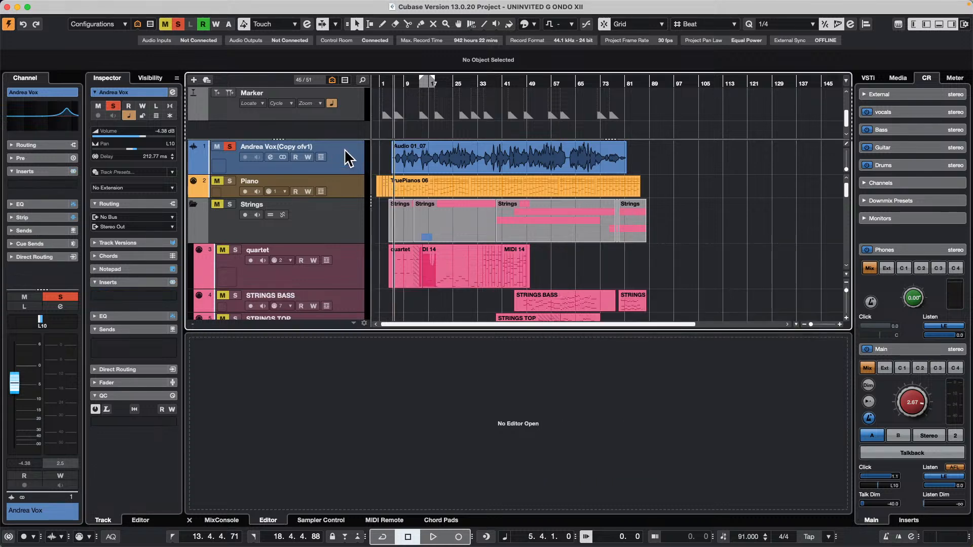
right_click(345, 148)
mouse_move(435, 159)
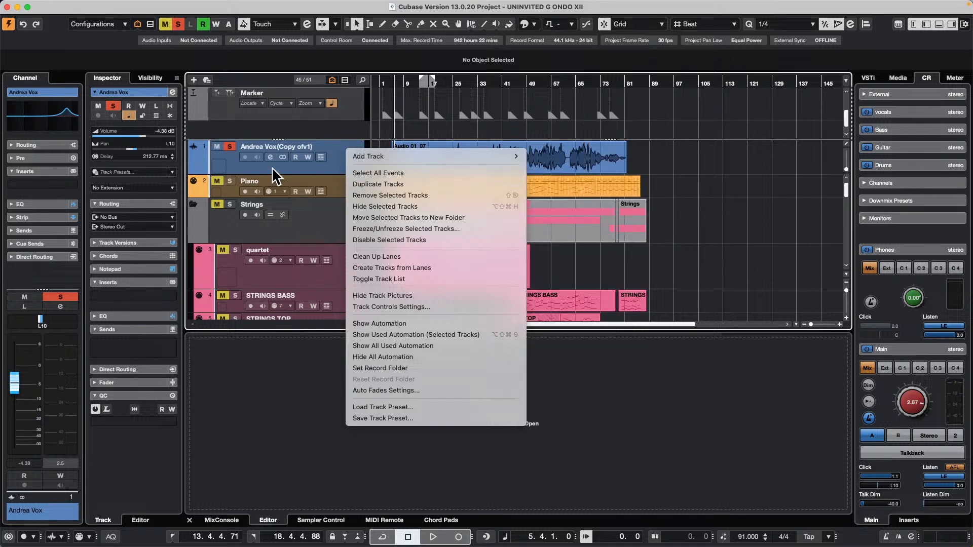
click(284, 157)
click(282, 157)
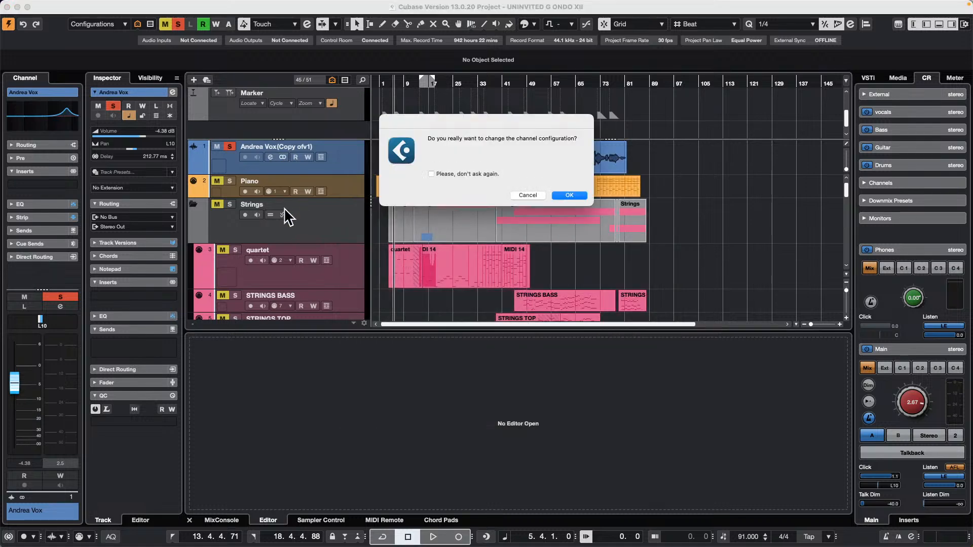
click(581, 197)
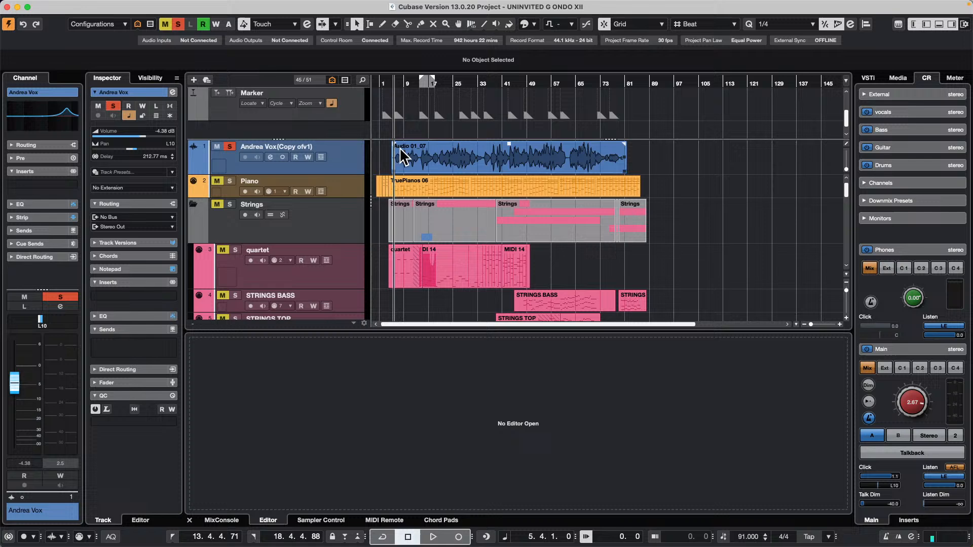
Add a stereo FX channel with the StereoDelay effect to the selected lead vocal channel, routed to Stereo Out.
right_click(342, 157)
mouse_move(434, 165)
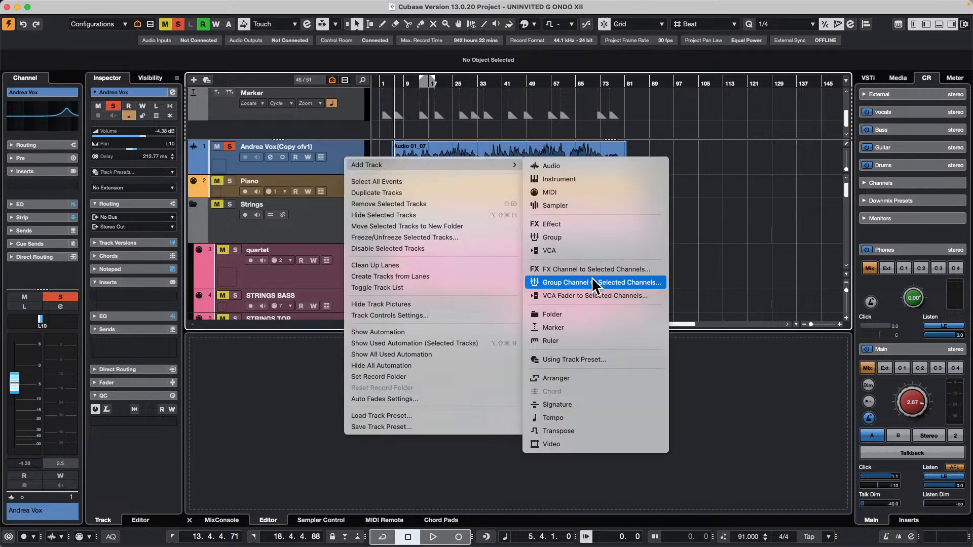
click(588, 270)
click(535, 219)
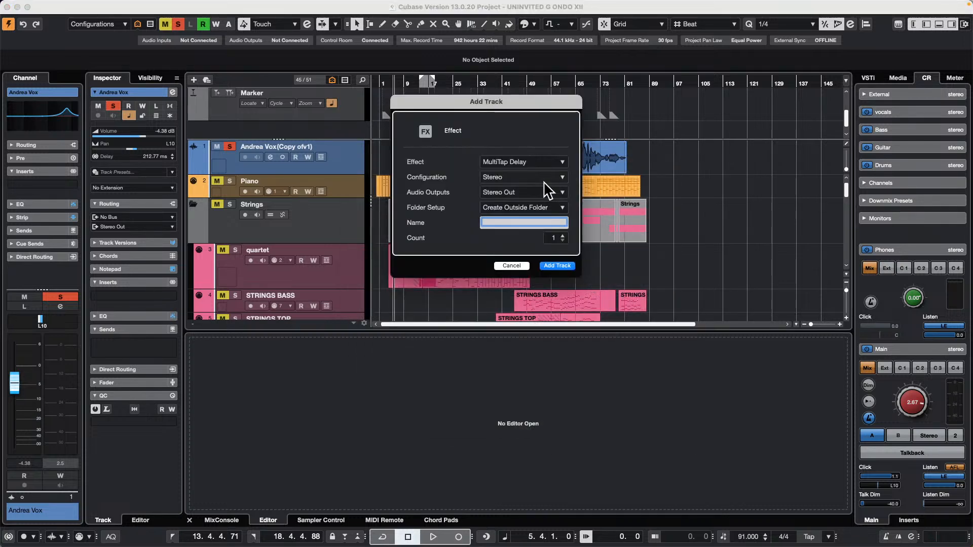
click(519, 162)
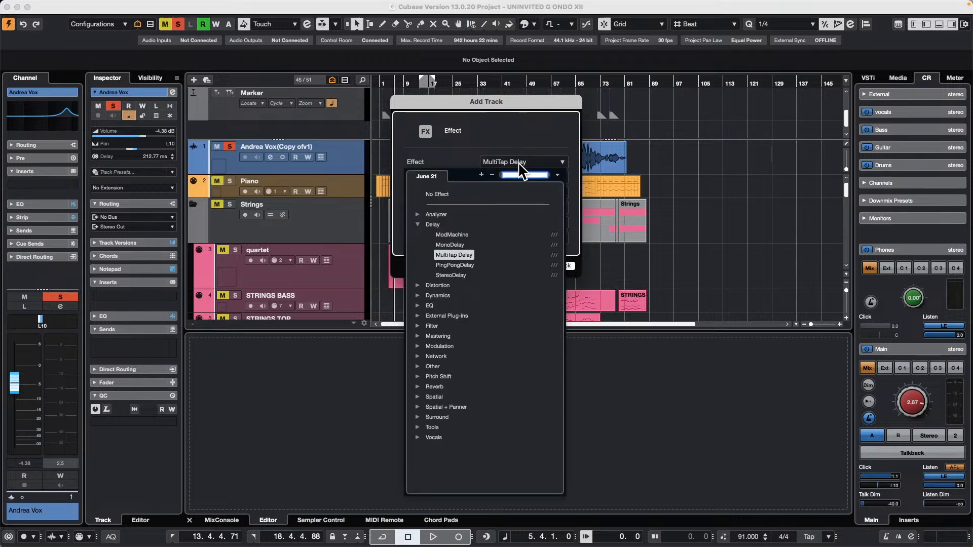
click(470, 275)
click(561, 267)
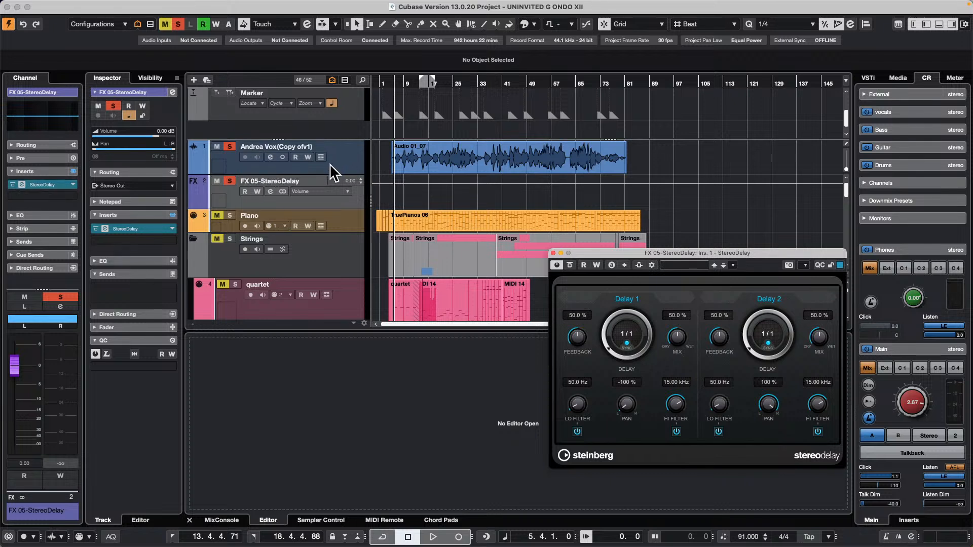
Open the lead vocal's channel settings beside the StereoDelay window and set both delay mixes to 100 %.
click(270, 156)
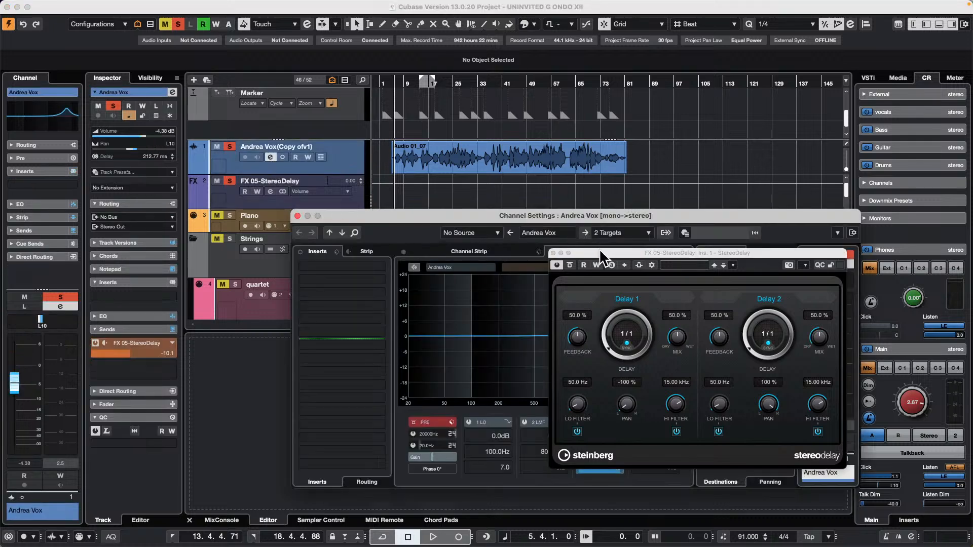
drag(601, 252, 402, 342)
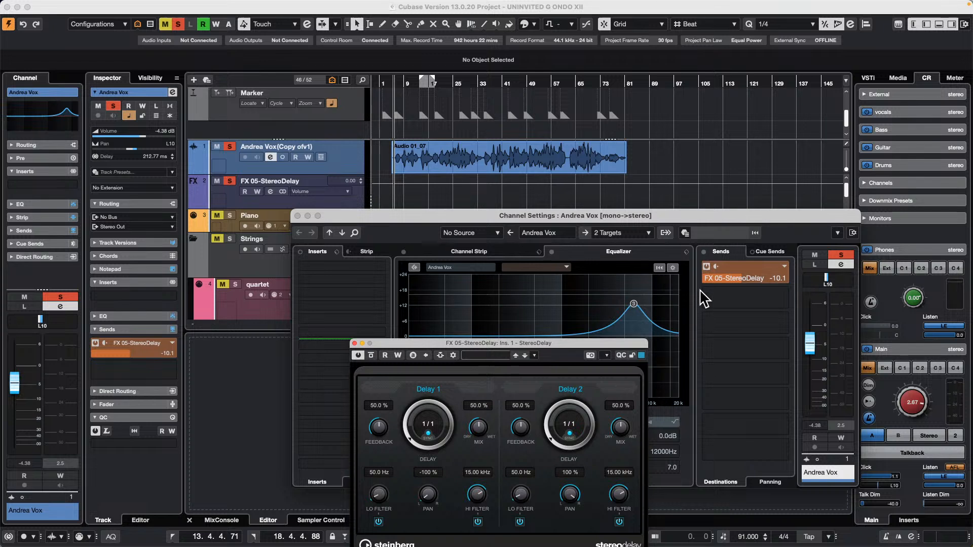
drag(632, 430, 637, 338)
drag(478, 420, 485, 345)
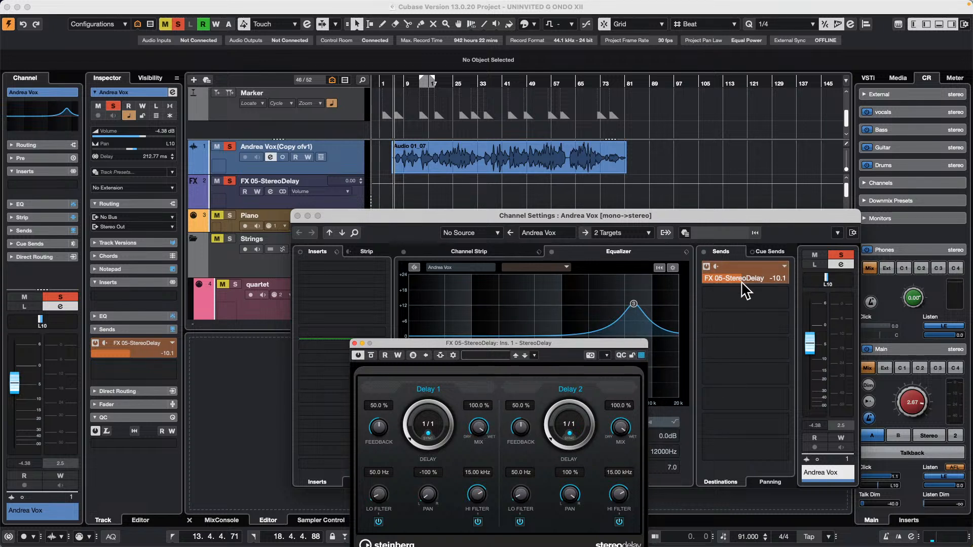
While the vocal plays, lower its StereoDelay send to -∞, raise it to -7.14 and set both delay times to 1/4.
drag(745, 291, 582, 299)
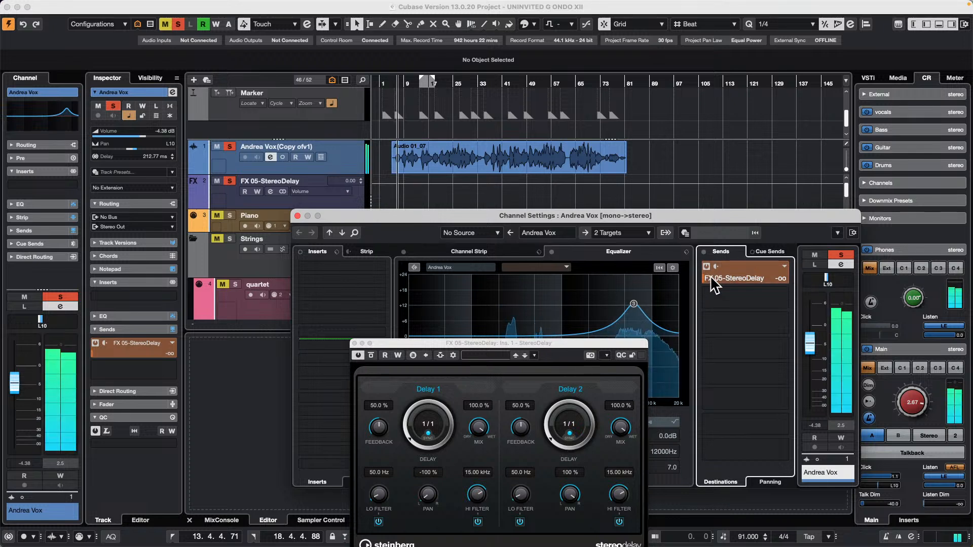
drag(716, 279, 763, 278)
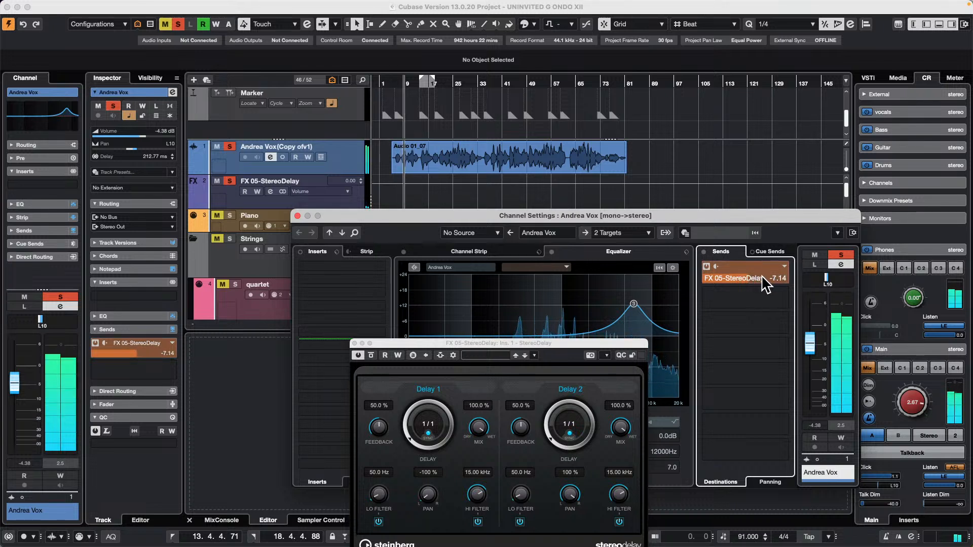
drag(549, 435, 547, 426)
drag(409, 437, 409, 428)
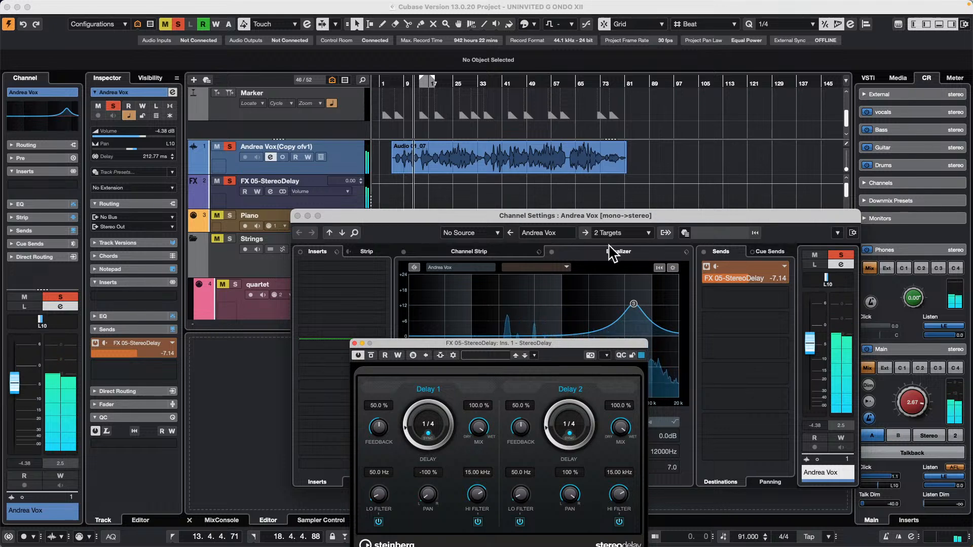
right_click(342, 160)
mouse_move(416, 168)
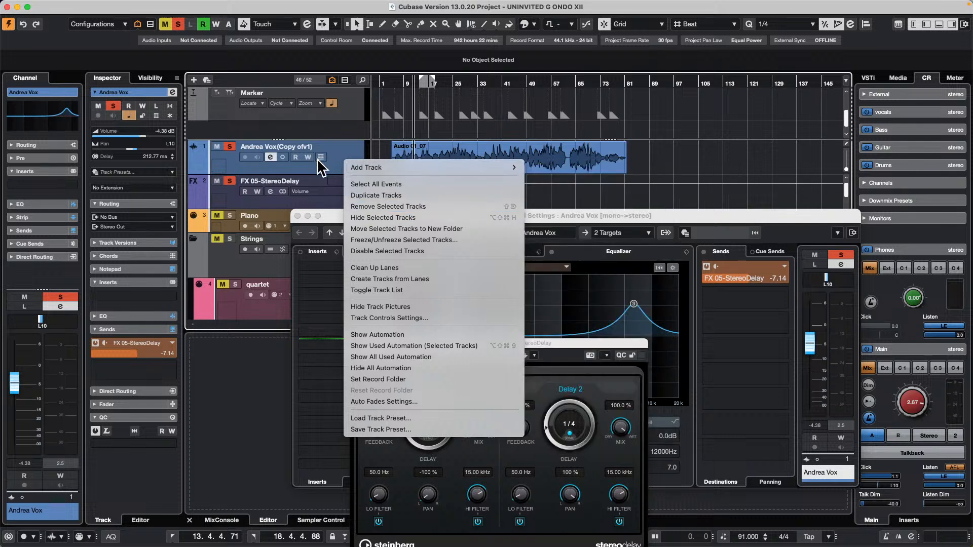
click(318, 158)
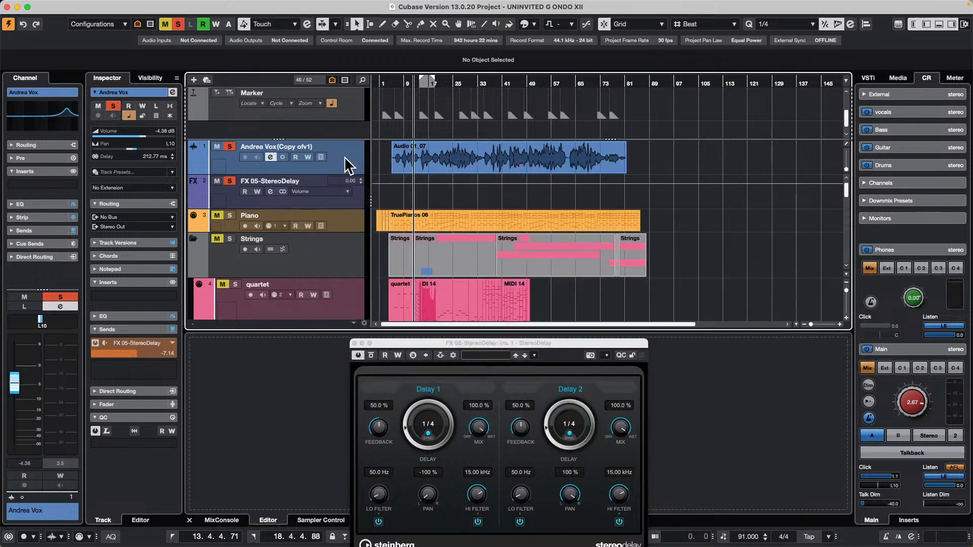
Add a stereo FX channel with the REVelation reverb to the selected lead vocal channel, routed to Stereo Out.
right_click(345, 156)
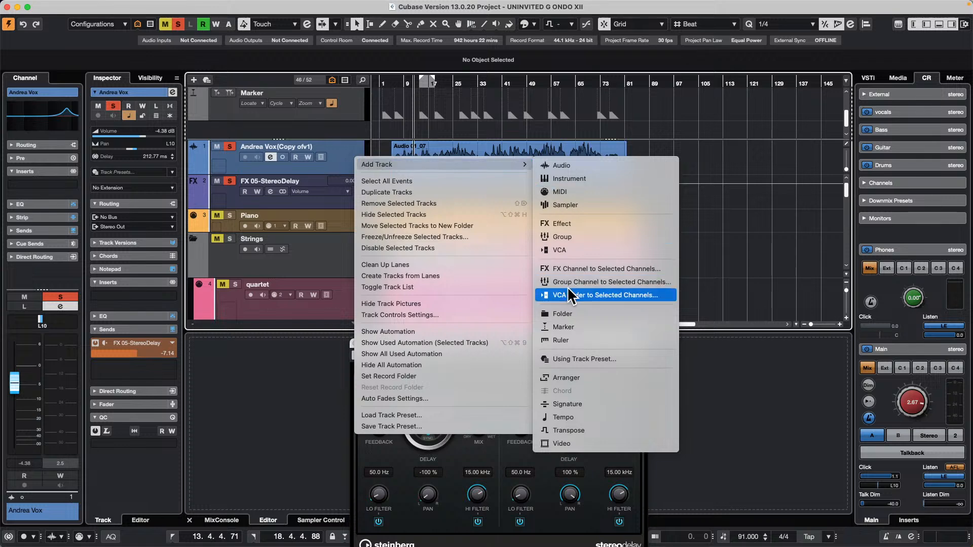
click(610, 269)
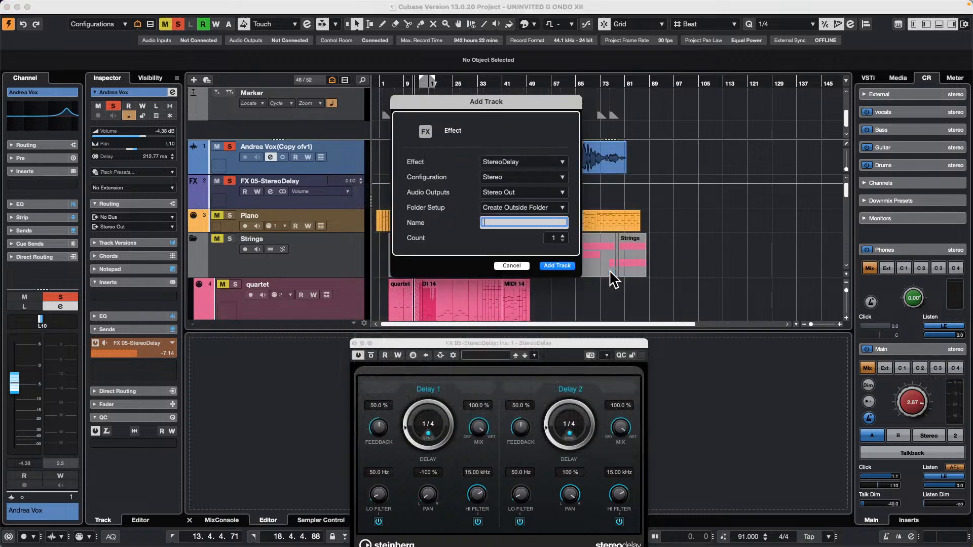
click(526, 161)
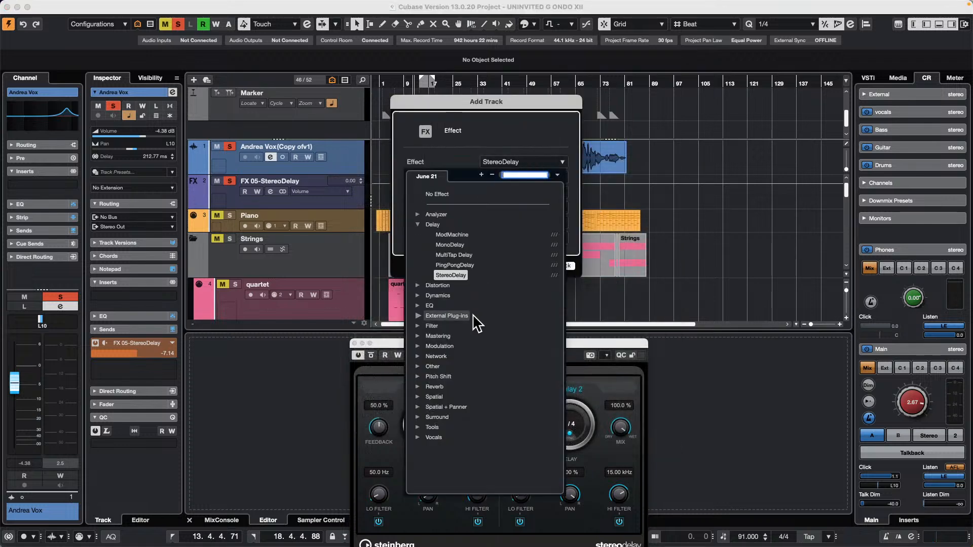
click(418, 387)
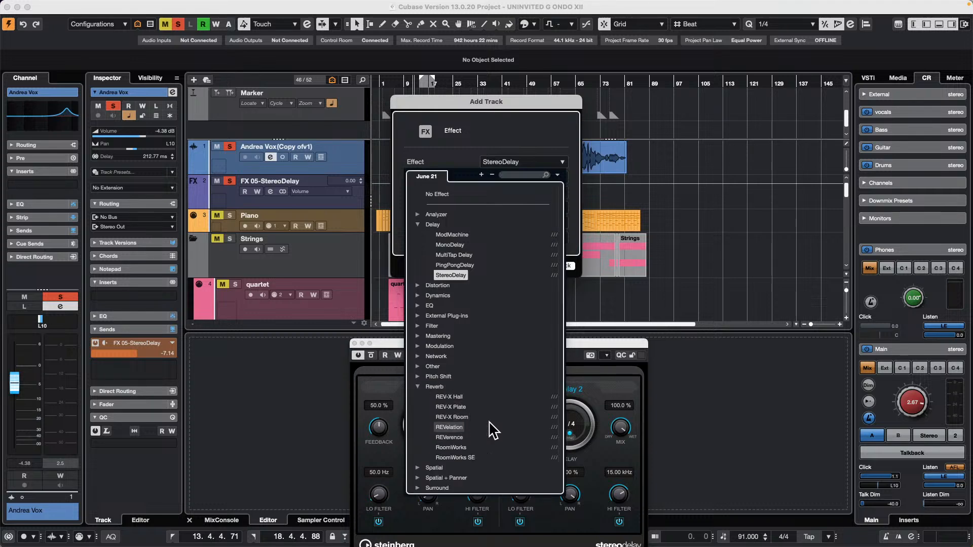
click(454, 426)
click(557, 266)
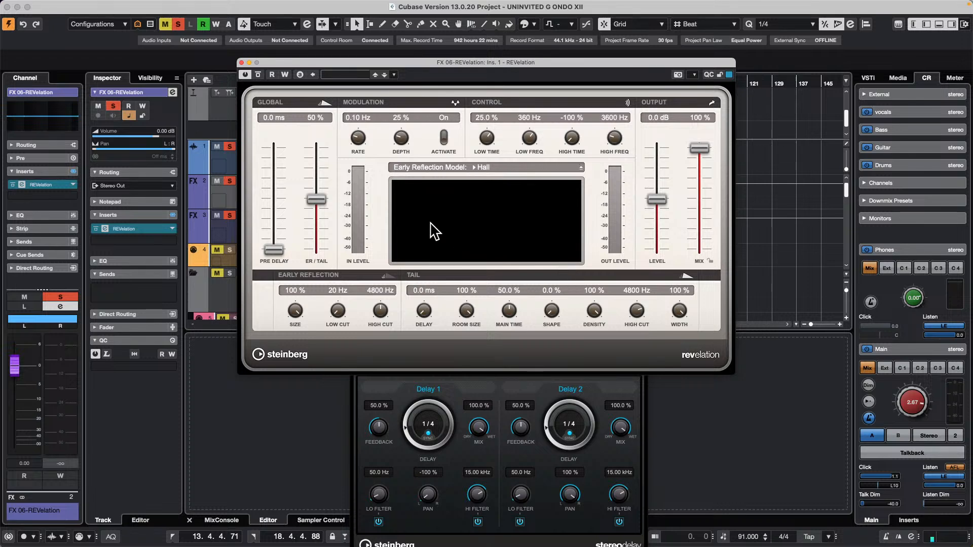
Move the REVelation window below the vocal and FX tracks and start playback.
drag(403, 61, 484, 284)
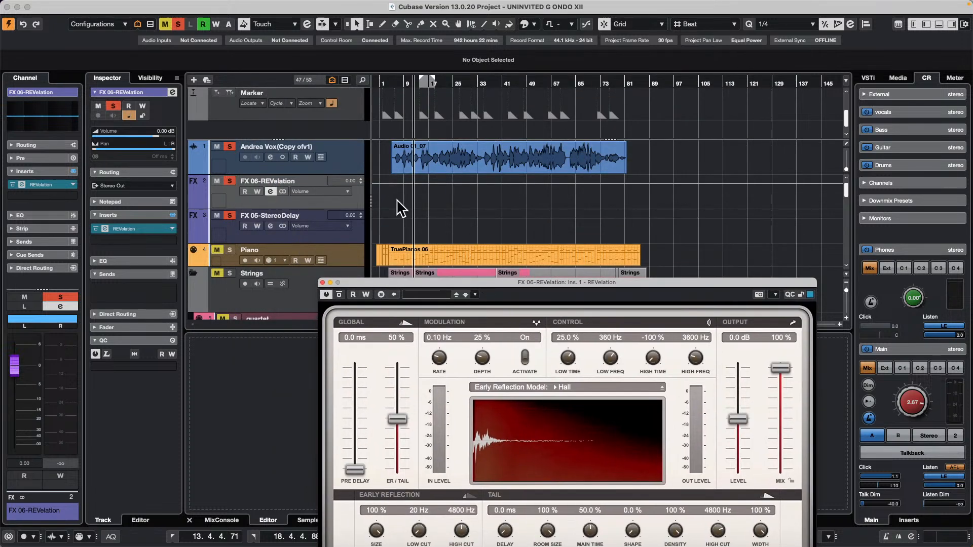
click(451, 231)
key(space)
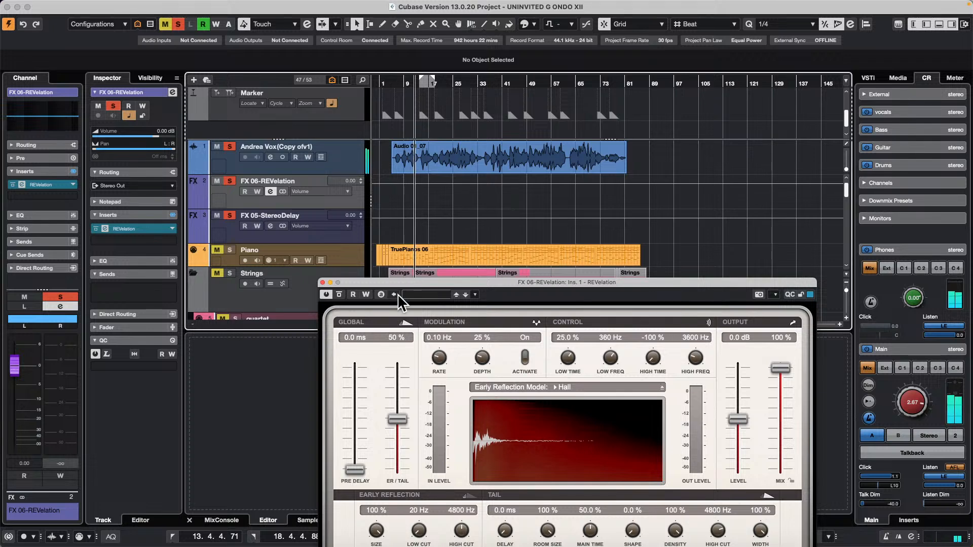
Open the lead vocal's channel settings beside the REVelation window and raise its sends to -13.2 for REVelation and -1.20 for StereoDelay.
click(270, 157)
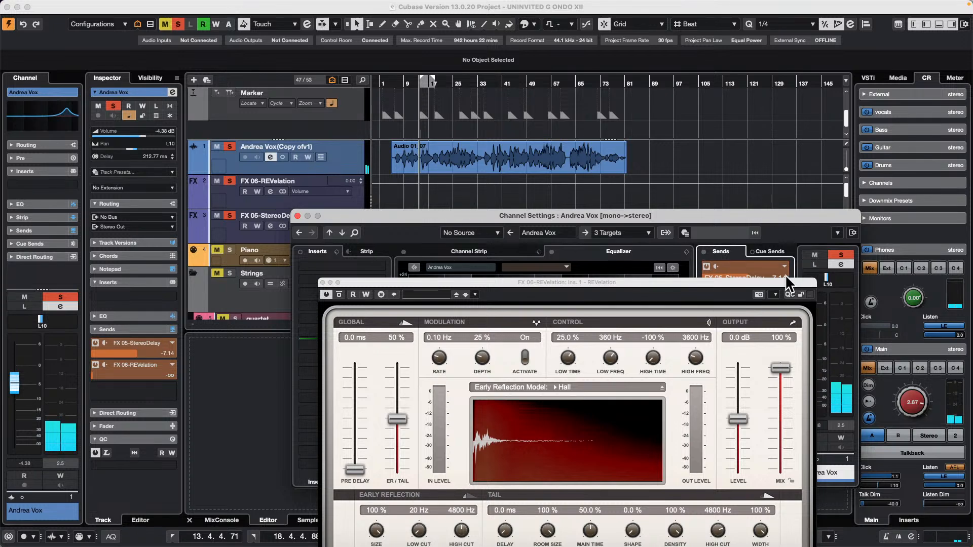
drag(786, 281, 470, 257)
drag(725, 303, 755, 307)
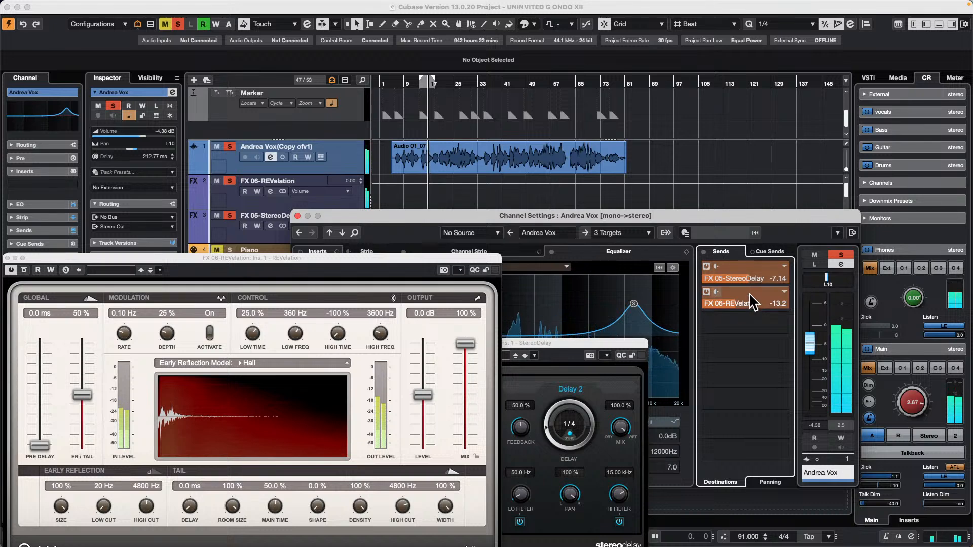
mouse_move(760, 280)
mouse_down()
mouse_move(665, 288)
mouse_move(750, 290)
mouse_up()
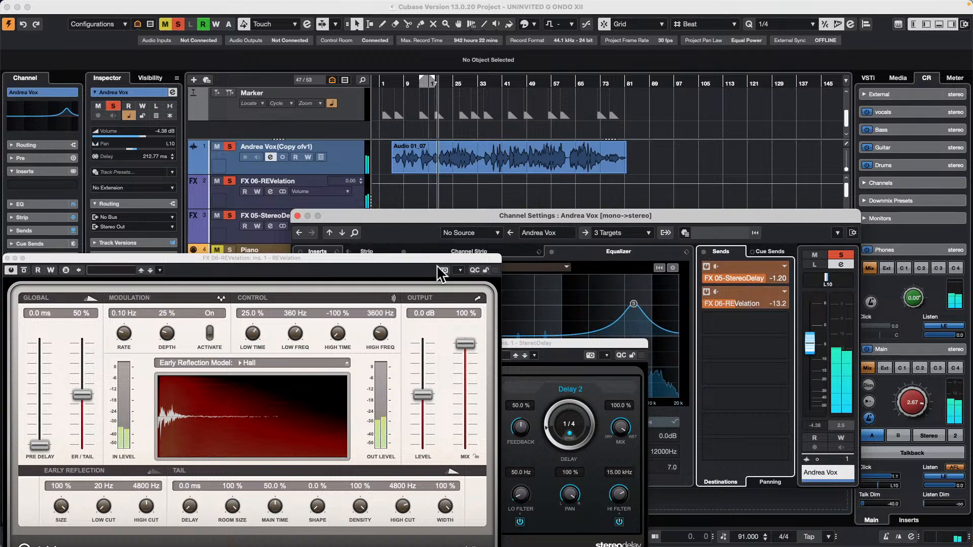
Close the REVelation and StereoDelay windows and show the channel sends in an enlarged lower-zone MixConsole.
drag(400, 257, 682, 244)
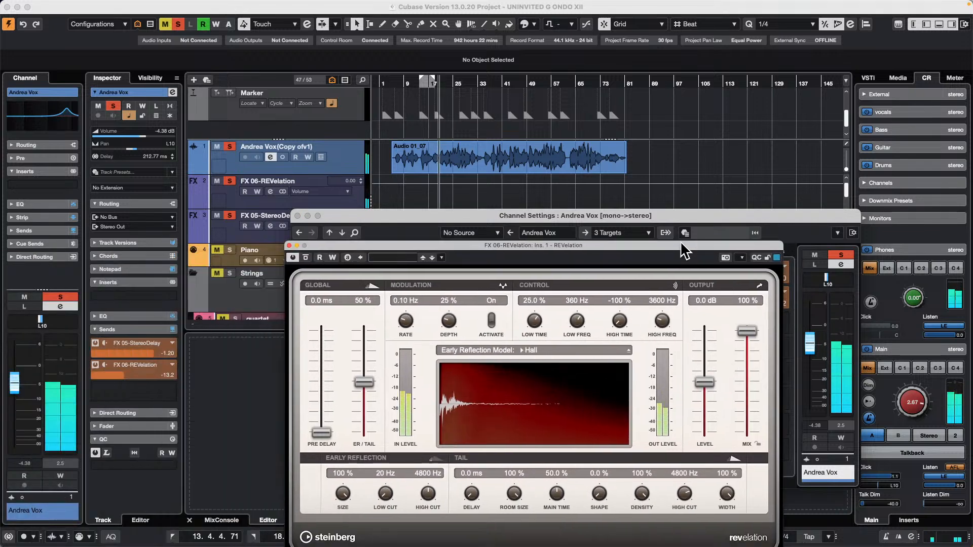
click(289, 245)
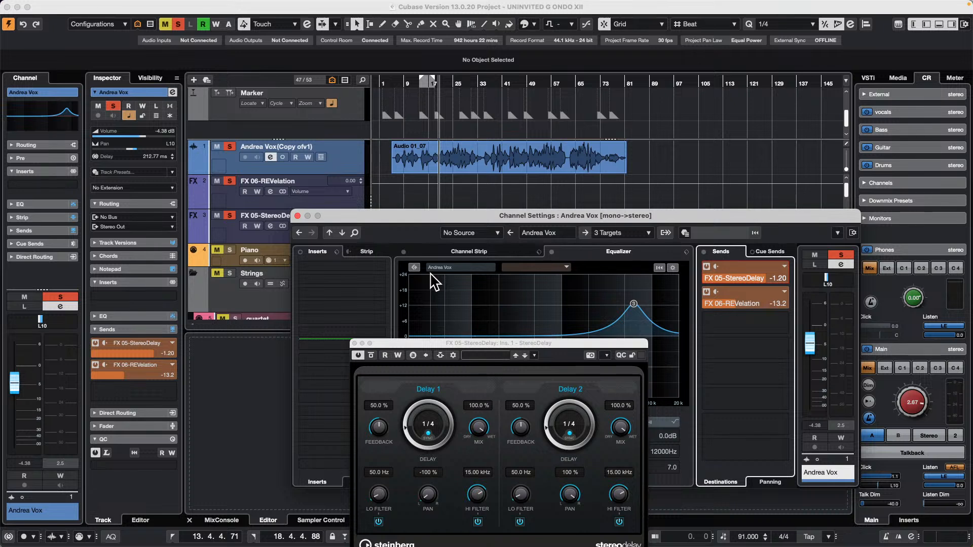
click(218, 519)
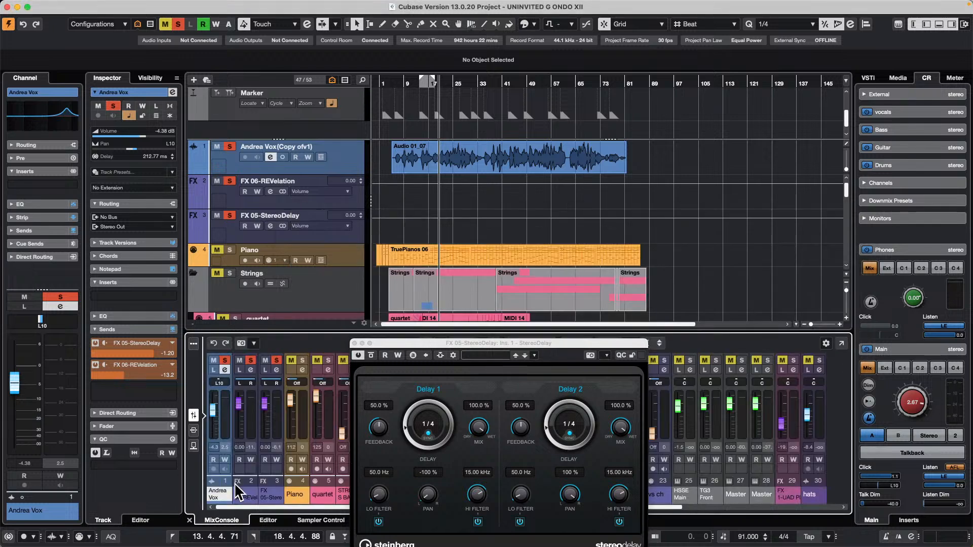
click(193, 431)
click(354, 343)
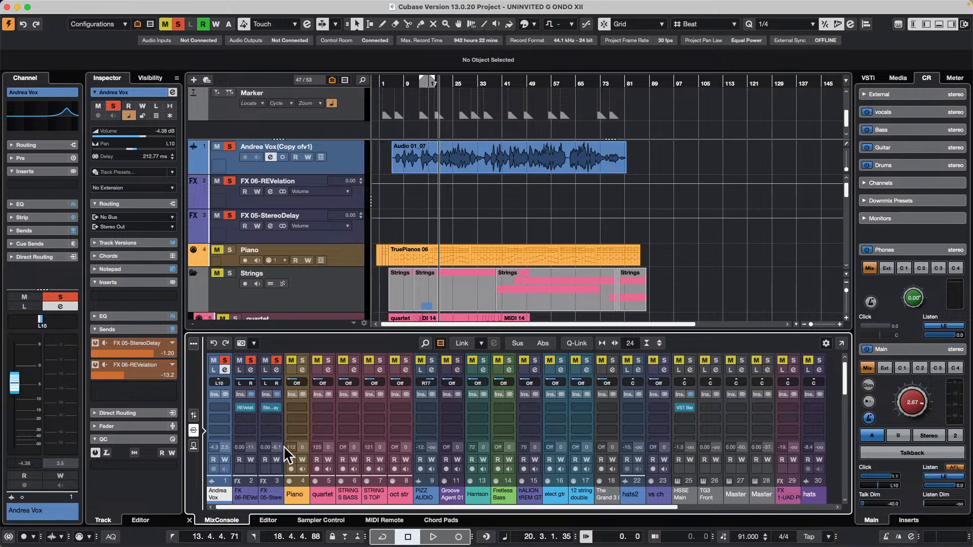
click(193, 446)
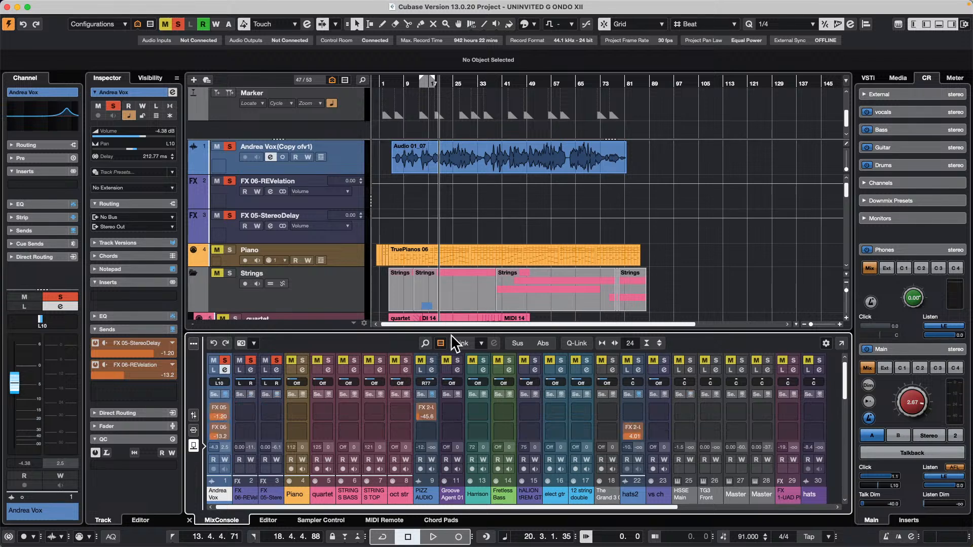
drag(451, 334, 447, 280)
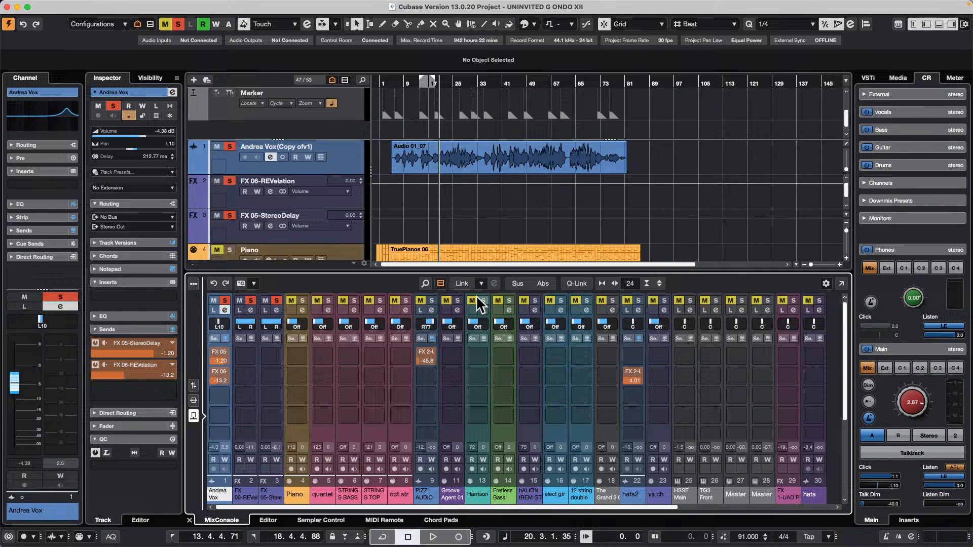
Add a send to FX 06-REVelation on the PIZZ AUDIO channel and raise its level to 2.20.
click(433, 374)
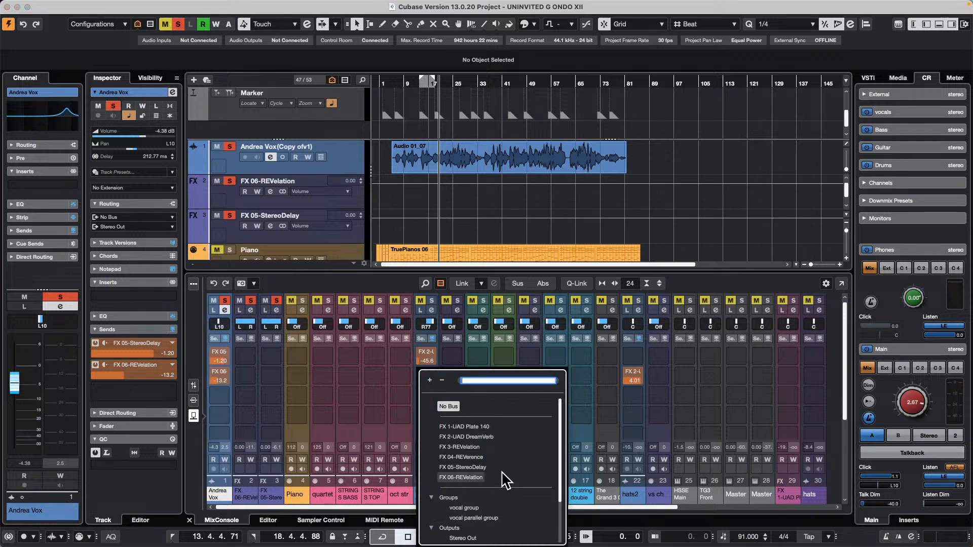
scroll(504, 480, down, 3)
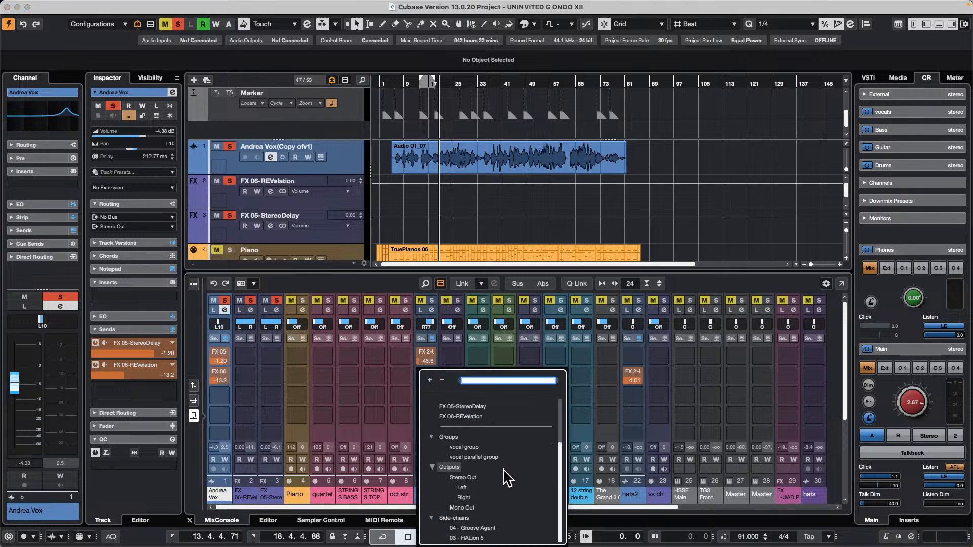
scroll(505, 481, up, 3)
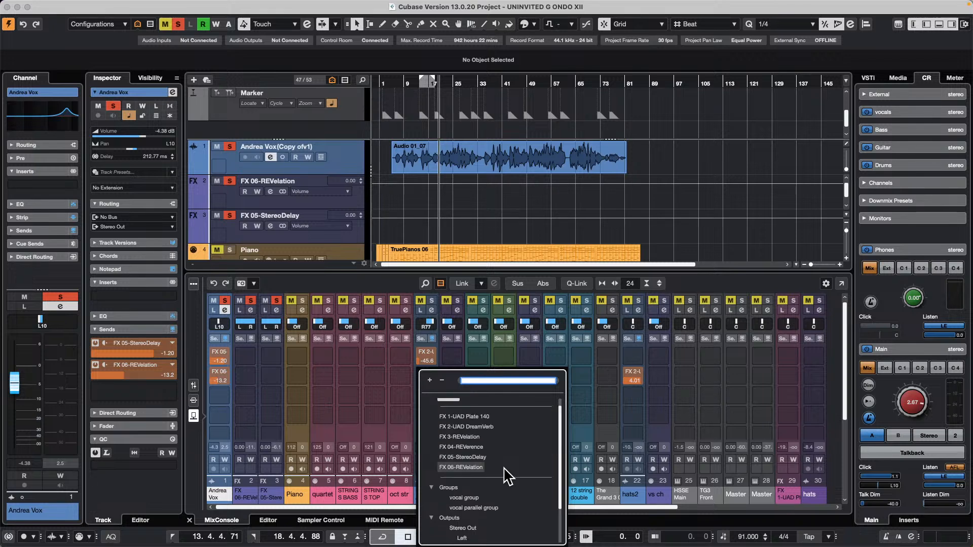
click(470, 466)
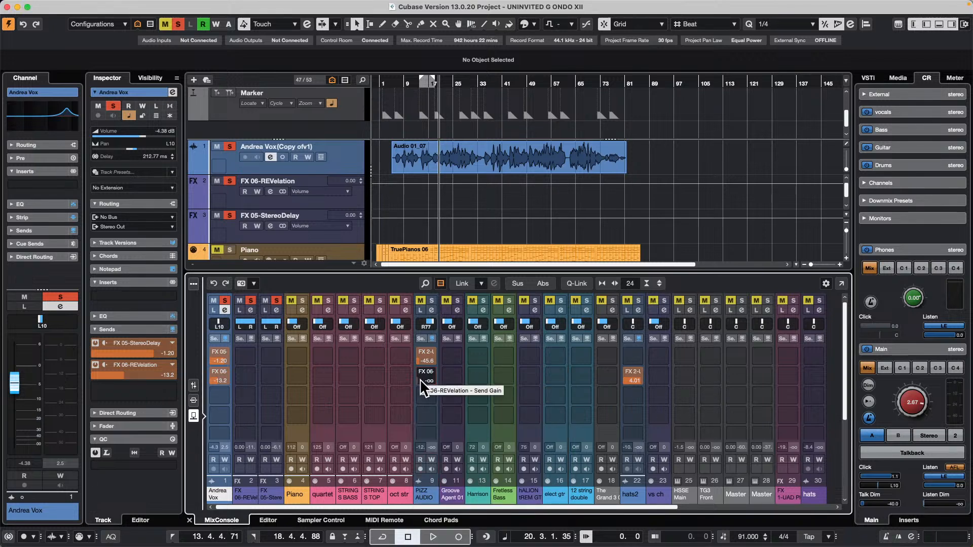
drag(422, 380, 441, 379)
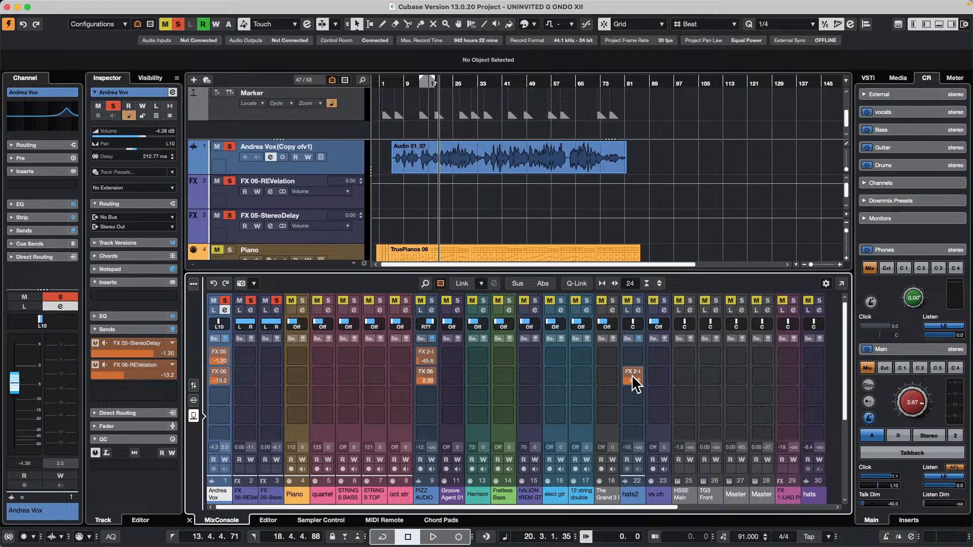
Widen the mixer channels and lower PIZZ AUDIO's REVelation send to -9.68 and the hats2 channel's FX 2-UAD DreamVerb send to -8.52.
drag(634, 381, 625, 389)
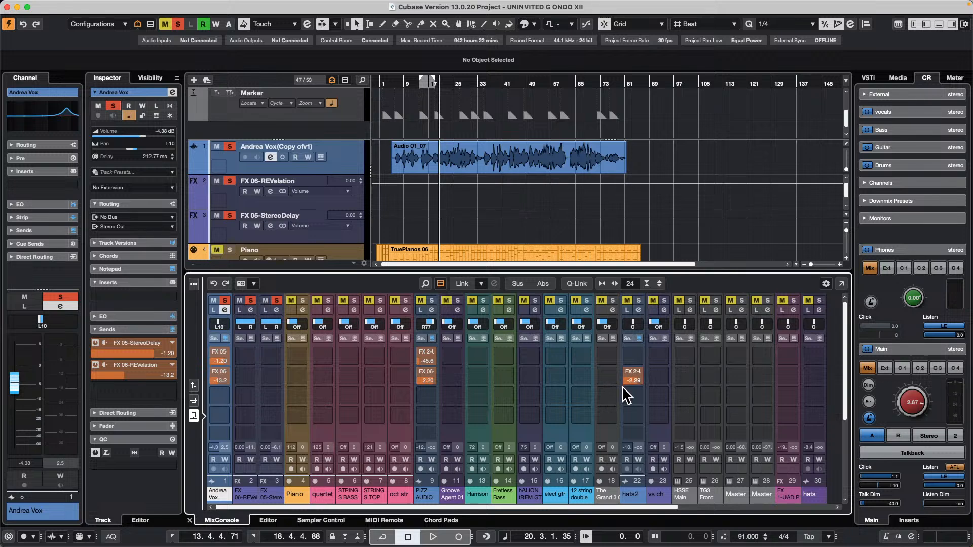
key(h)
key(h)
key(h)
key(h)
key(h)
key(h)
key(h)
key(h)
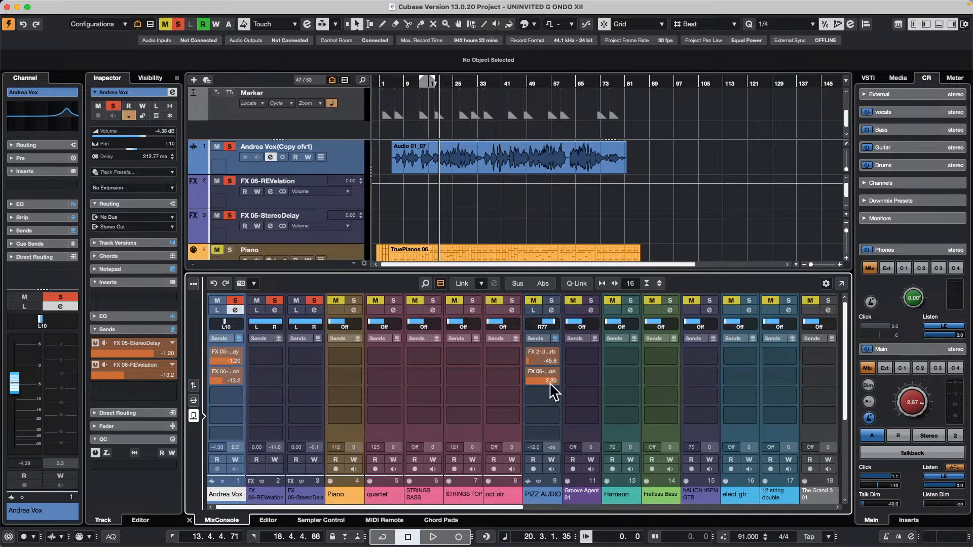
drag(540, 382, 525, 384)
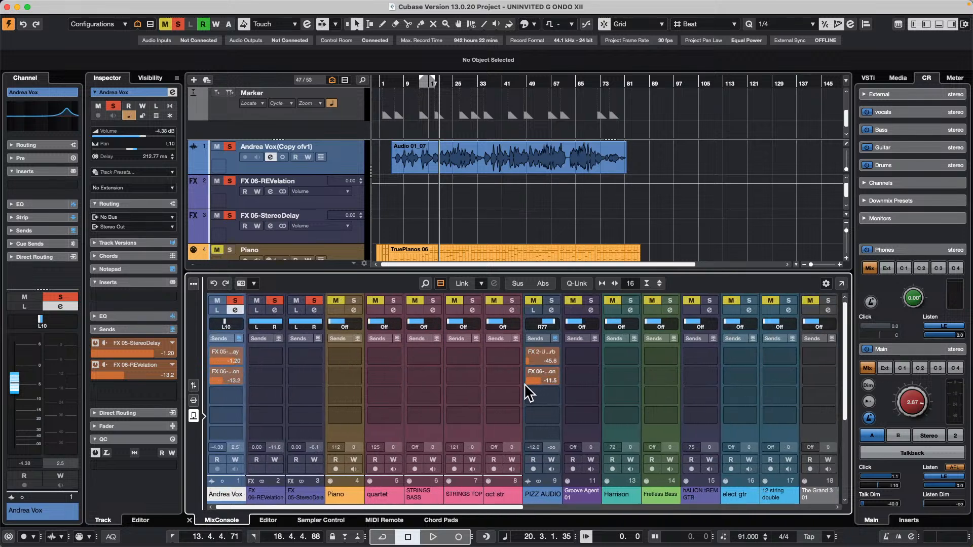
click(592, 376)
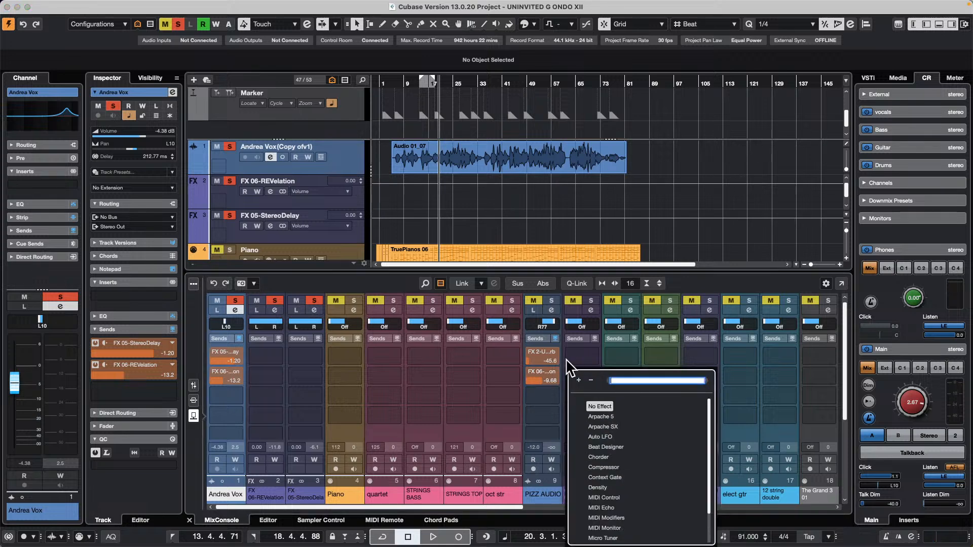
click(499, 398)
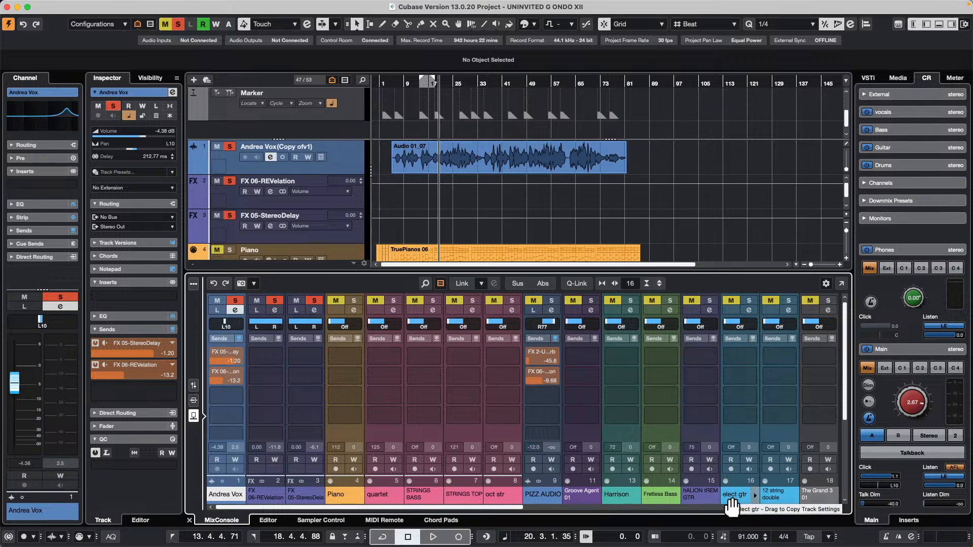
drag(512, 506, 554, 505)
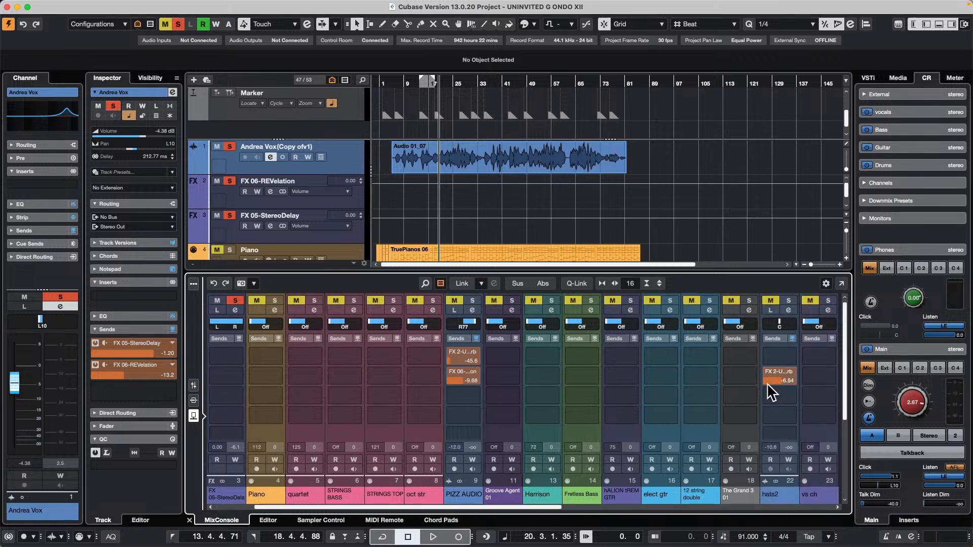
mouse_move(768, 384)
mouse_down()
mouse_move(760, 386)
mouse_move(774, 389)
mouse_up()
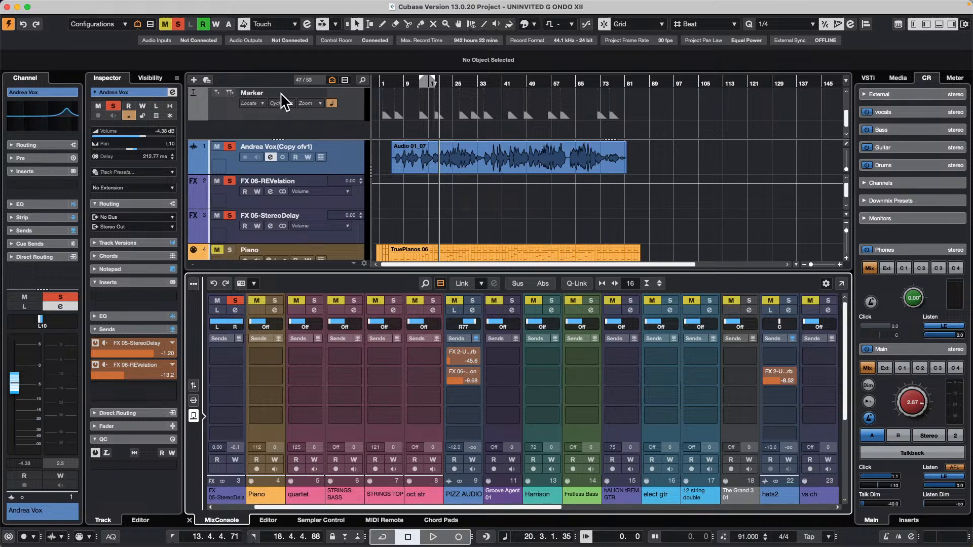
Create a new empty project and activate it.
click(71, 6)
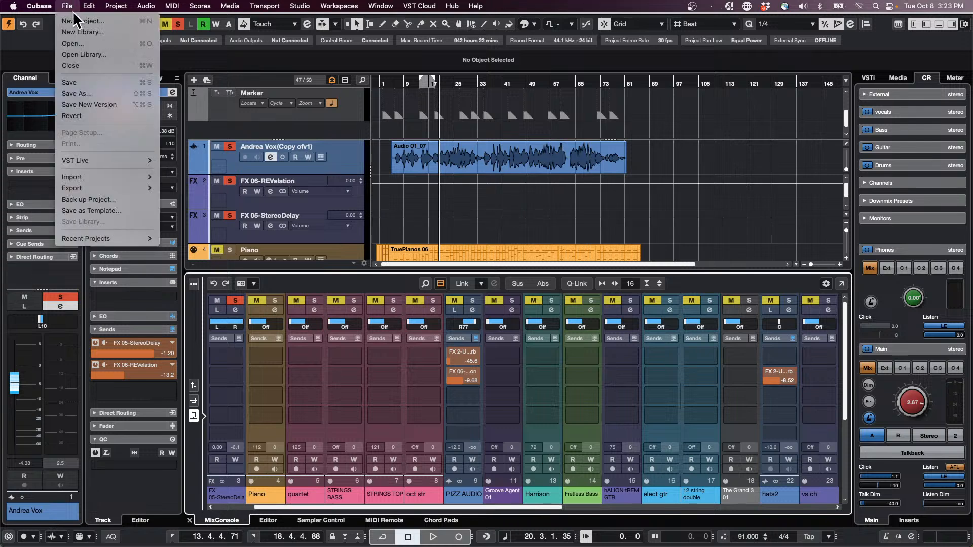
click(78, 22)
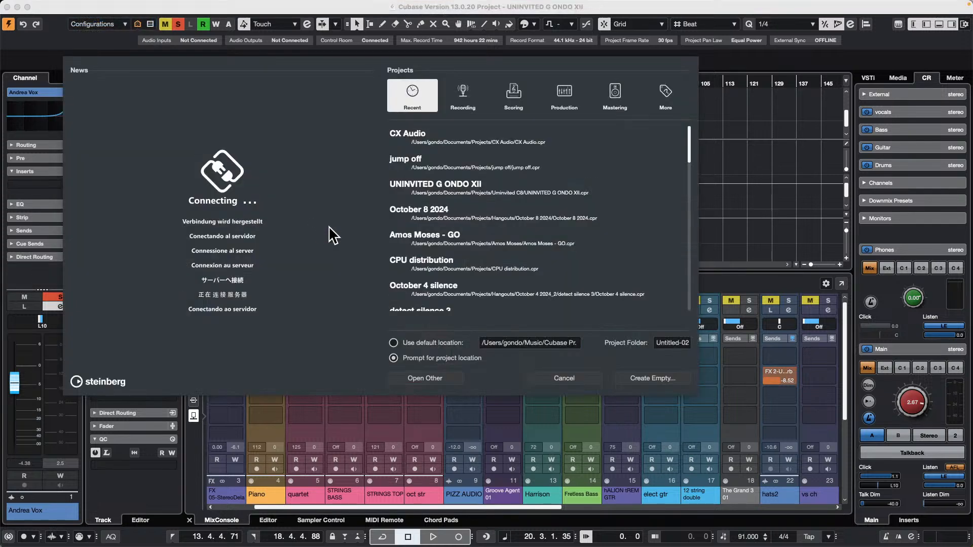
click(651, 377)
click(707, 337)
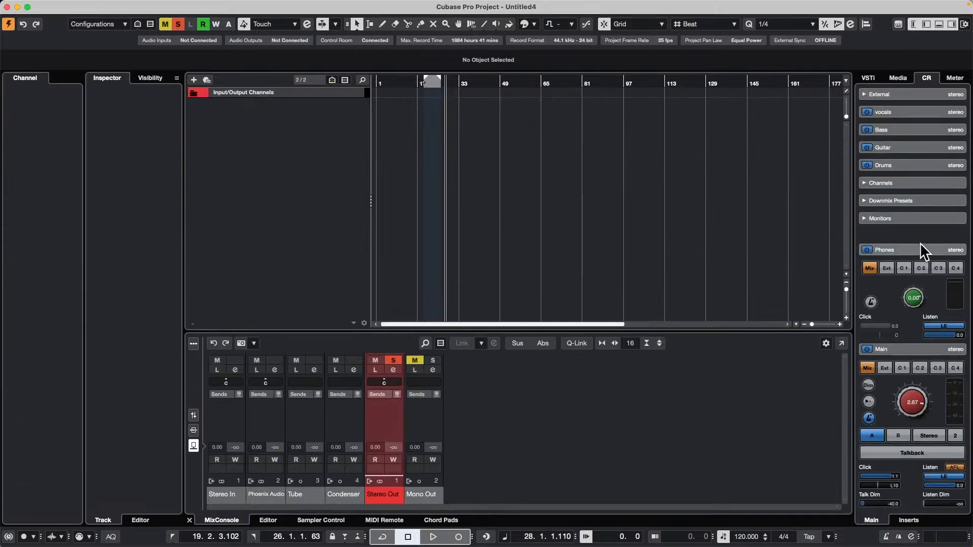
Browse the VST instrument media to Padshop's Apollo content set and select the Cacophony Lead preset.
click(897, 77)
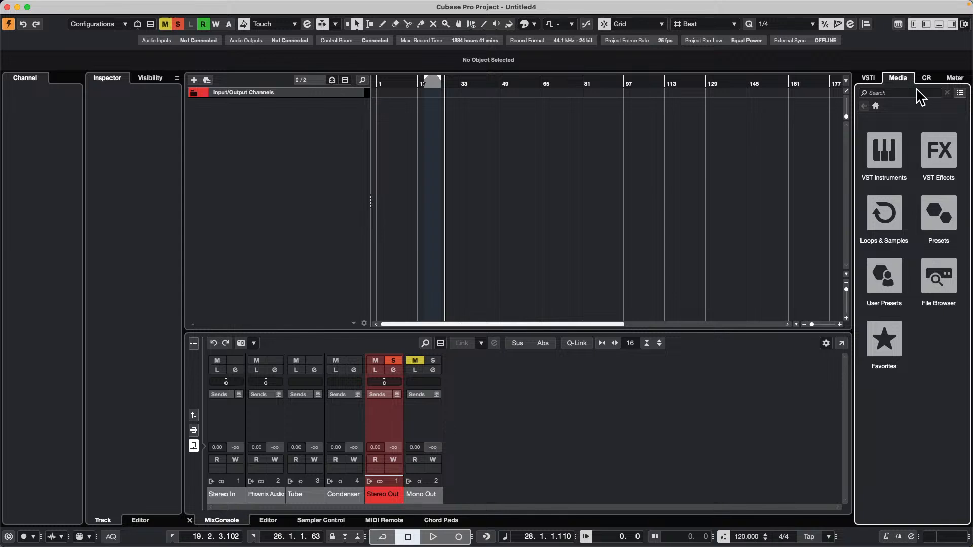
click(883, 152)
scroll(908, 208, down, 5)
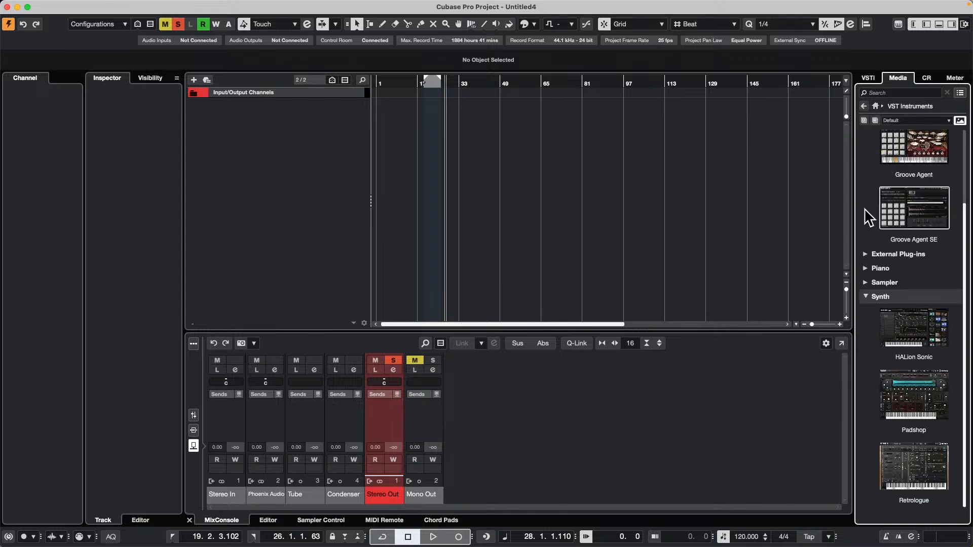
click(923, 414)
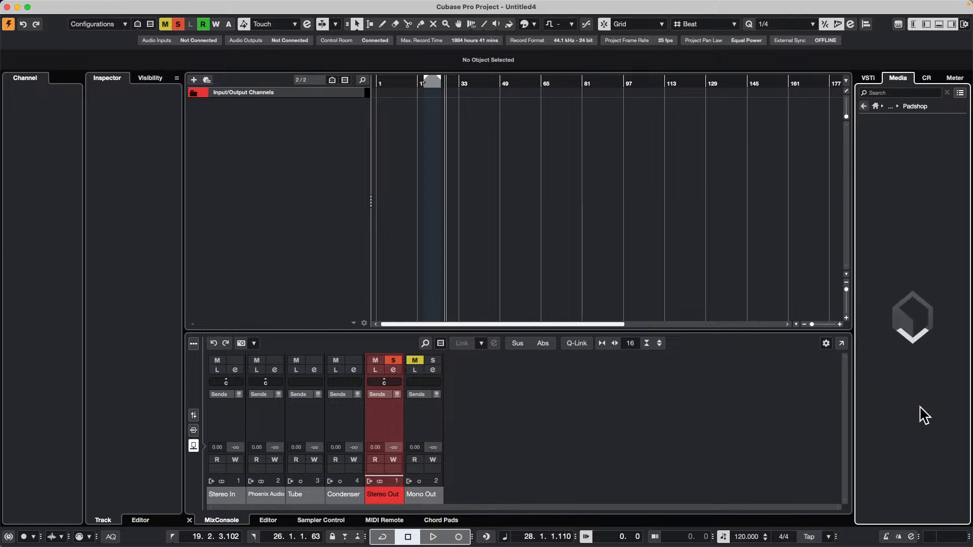
click(893, 162)
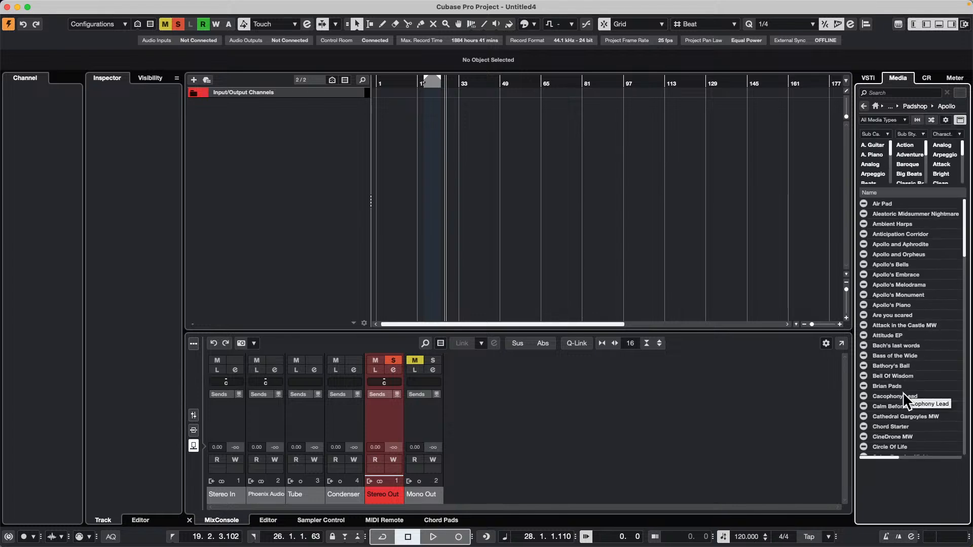
click(903, 393)
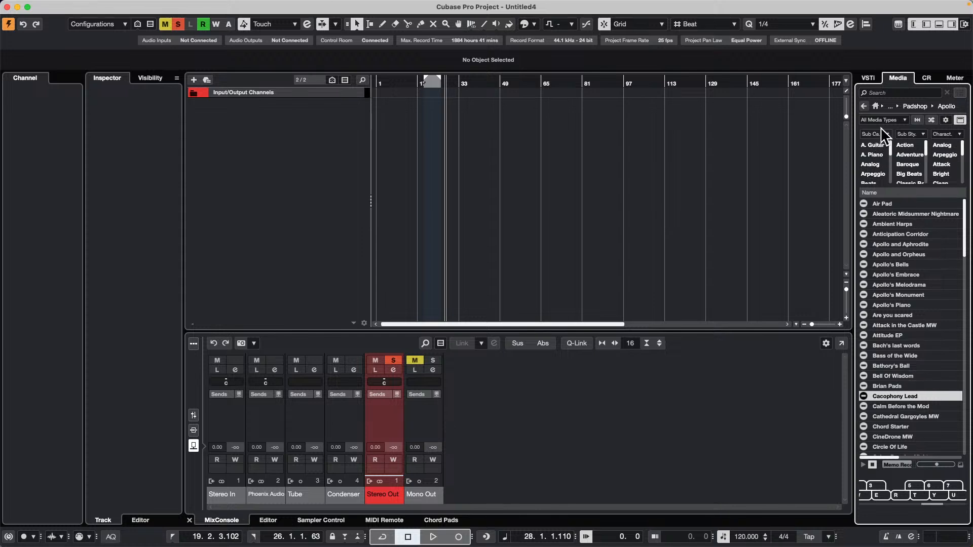
Create an instrument track from the Clear Sentiment preset in Padshop's Padshp2 content set.
click(864, 105)
click(875, 220)
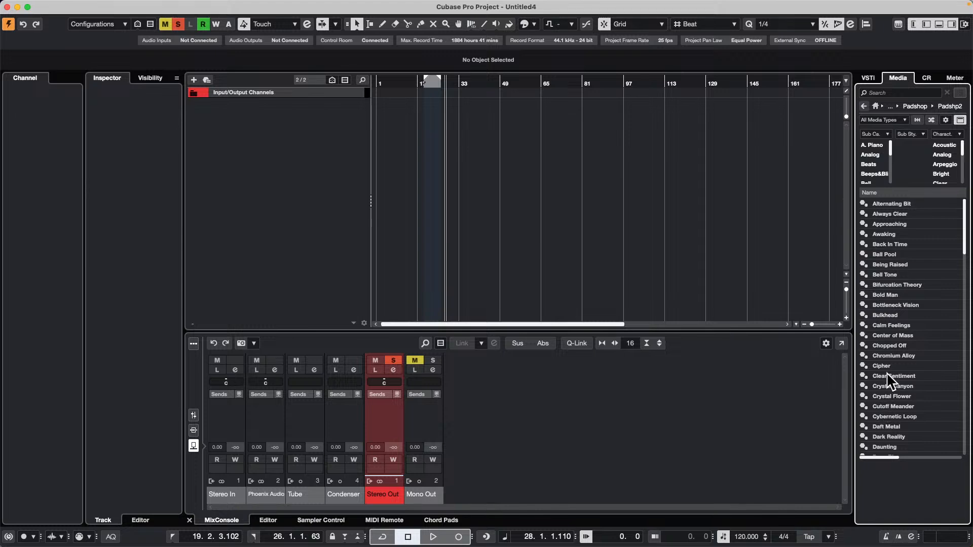
double_click(887, 375)
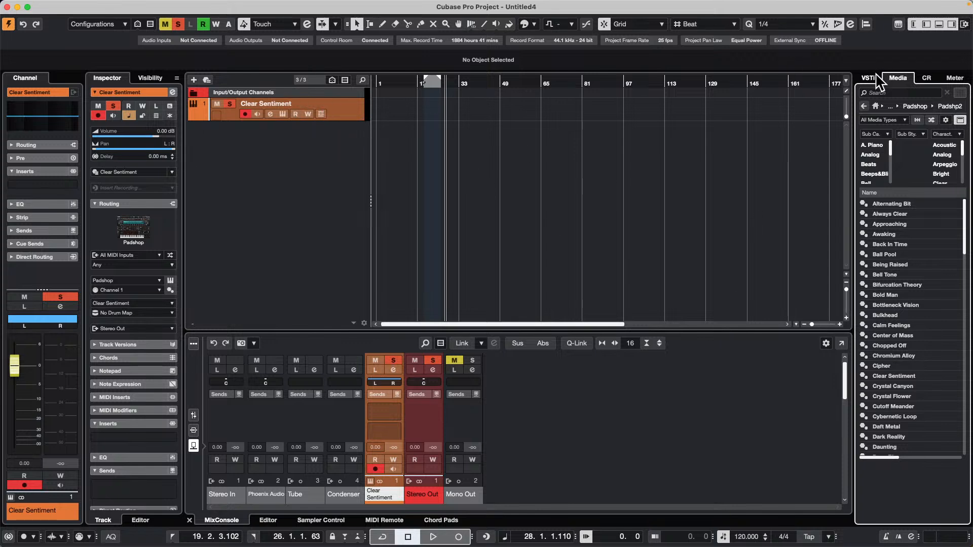
Add an instrument track using Padshop with All MIDI Inputs and the audio output set to Stereo Out.
right_click(294, 146)
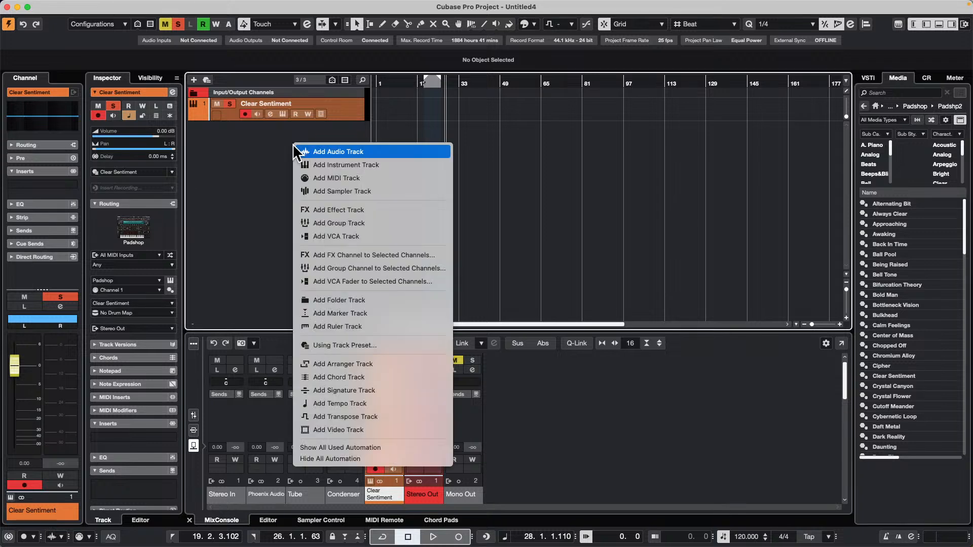
click(377, 164)
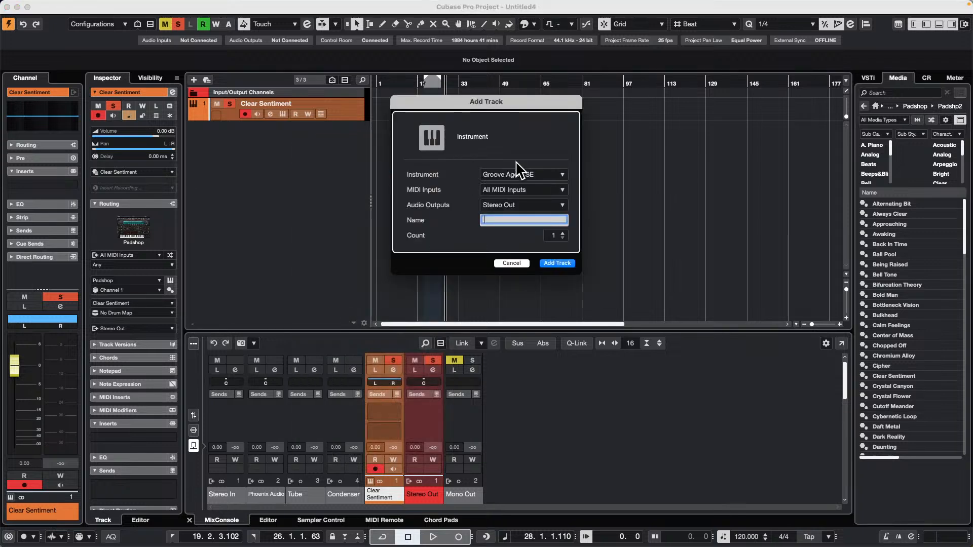
click(517, 174)
click(446, 400)
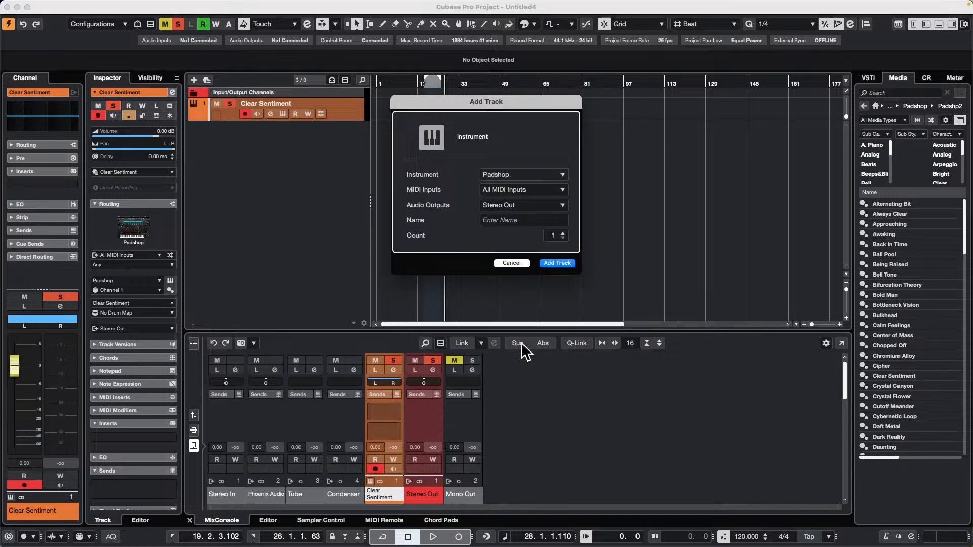
click(567, 266)
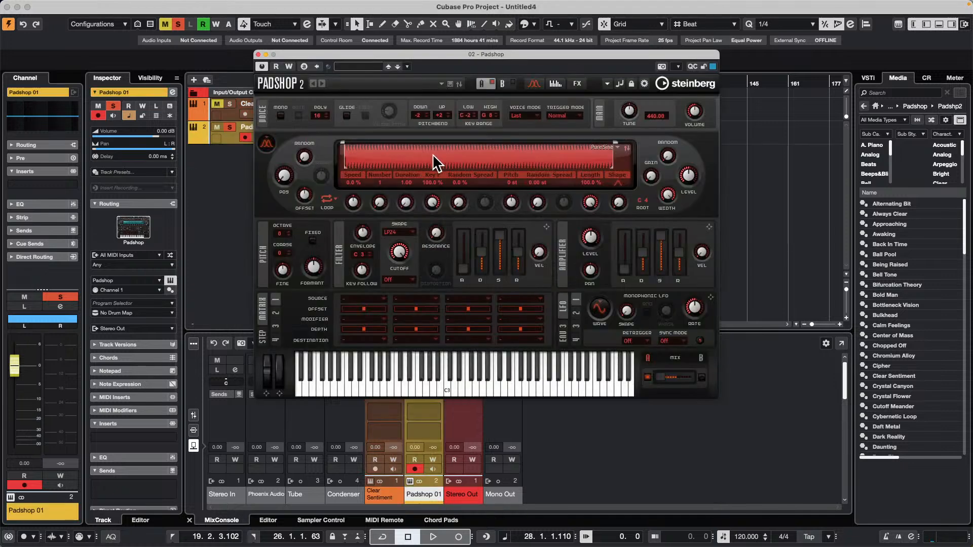
Load the Alpha & Omega Silk preset into the Padshop 01 instrument, switch it to Amaranthine, and close the instrument window.
click(363, 68)
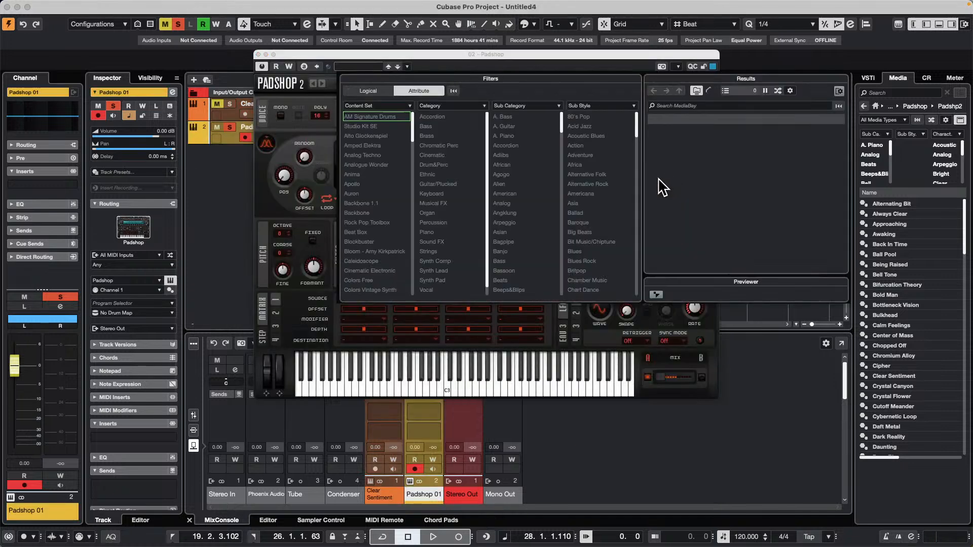
double_click(646, 226)
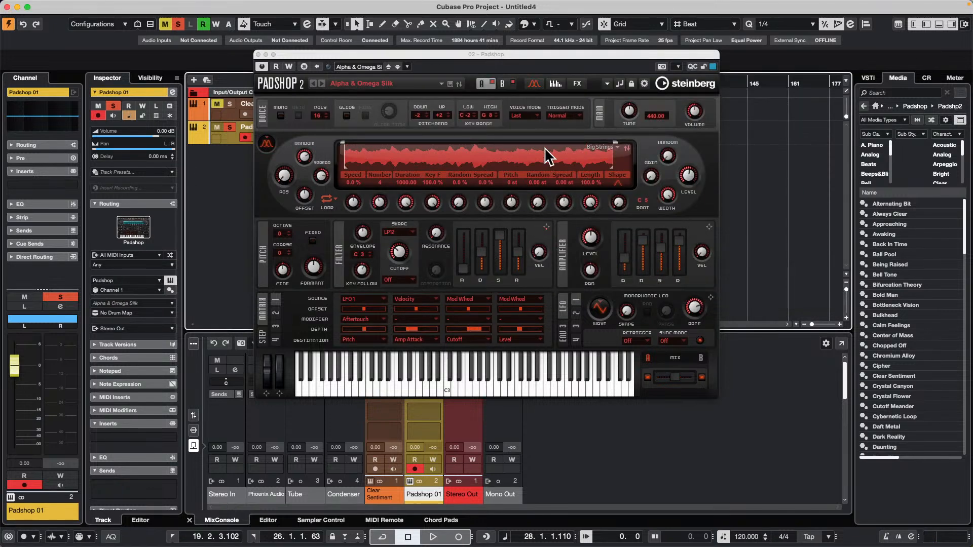
drag(415, 54, 488, 174)
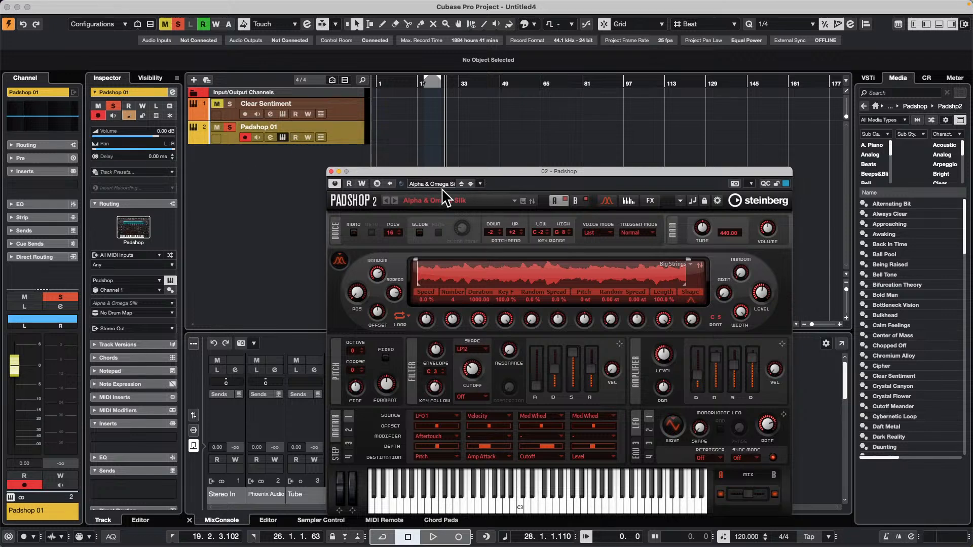
click(459, 200)
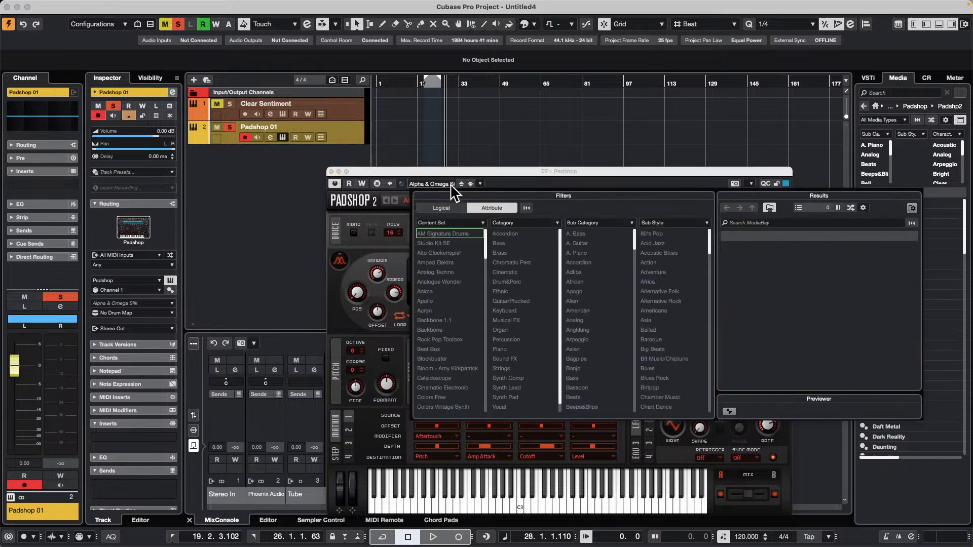
double_click(751, 347)
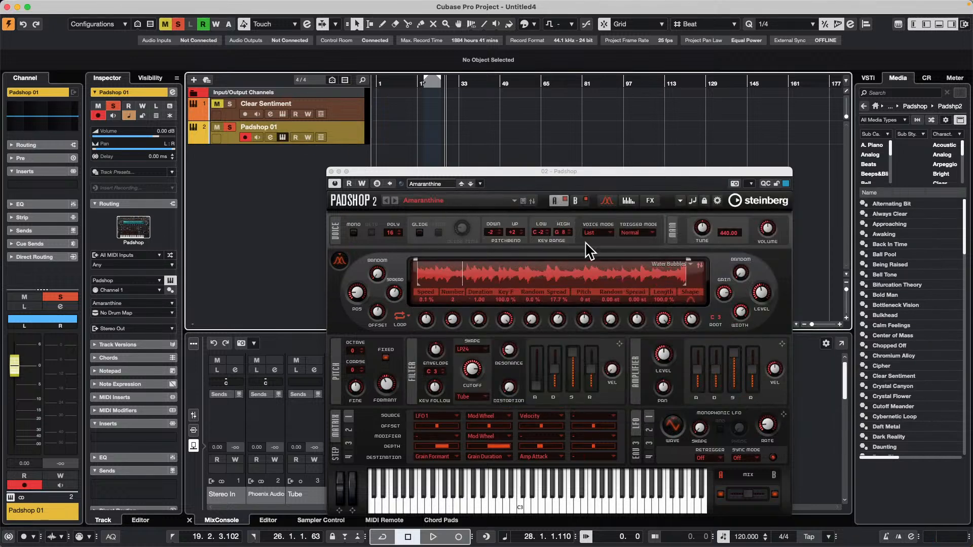
click(330, 171)
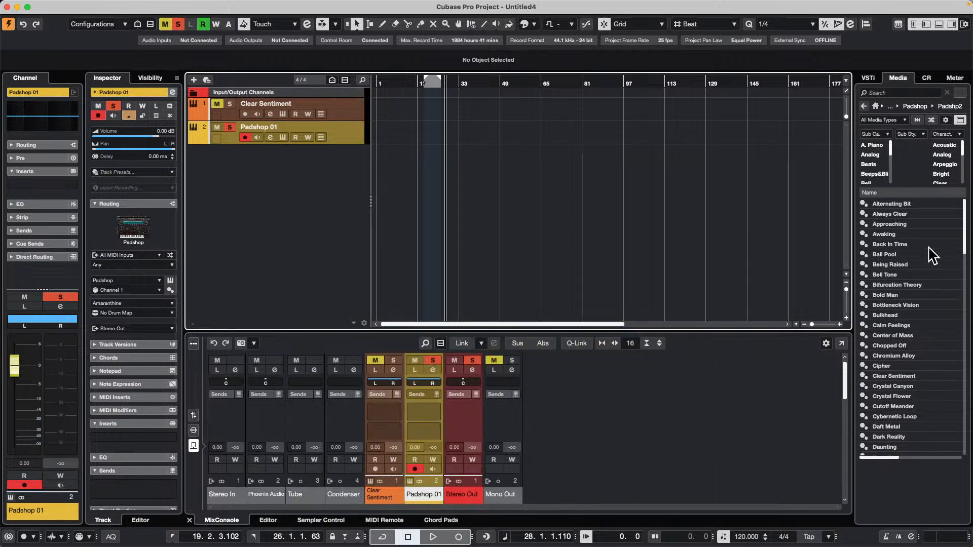
Create an instrument track from the Chopped Off preset below the Padshop 01 track.
click(887, 345)
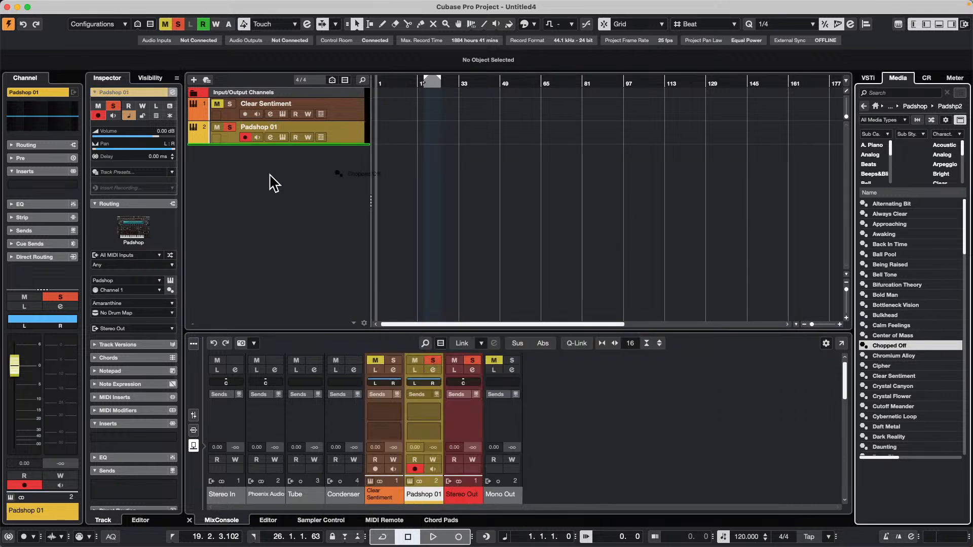
drag(884, 346, 279, 184)
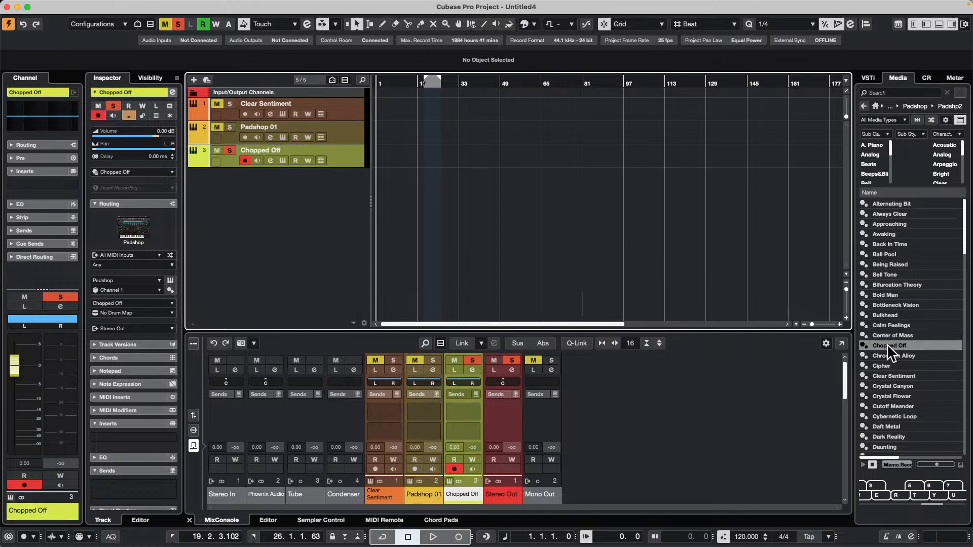
mouse_move(887, 345)
mouse_down()
mouse_move(270, 120)
mouse_move(821, 338)
mouse_move(905, 350)
mouse_move(901, 341)
mouse_up()
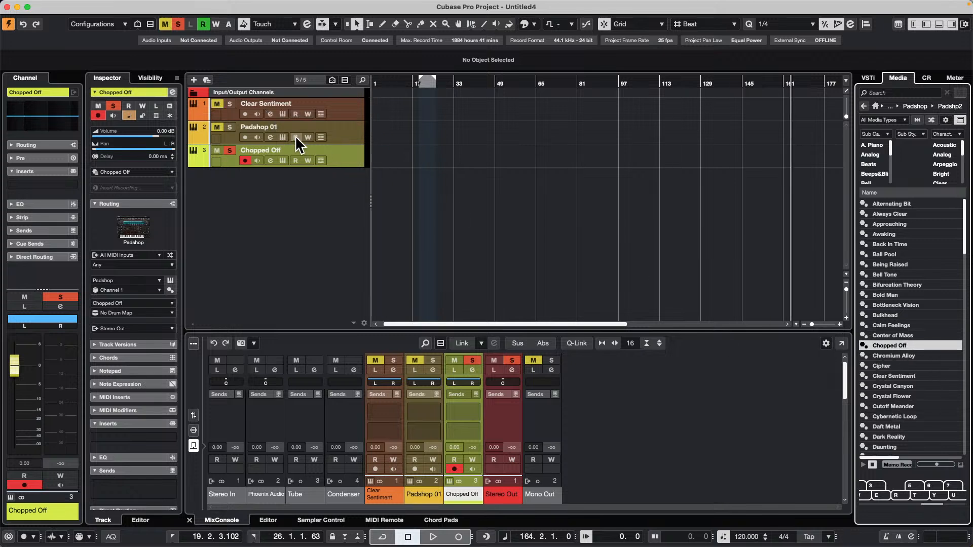
Enlarge the Padshop 01 track, apply the Crystal Flower preset to it, and open its instrument.
mouse_move(894, 394)
mouse_down()
mouse_move(811, 343)
mouse_move(315, 126)
mouse_move(319, 174)
mouse_move(318, 141)
mouse_move(896, 412)
mouse_up()
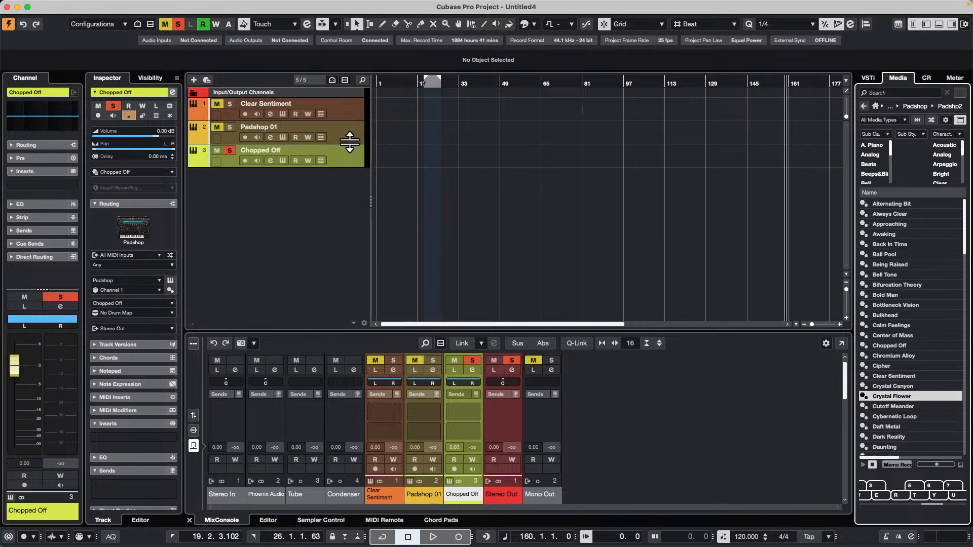
drag(347, 143, 343, 211)
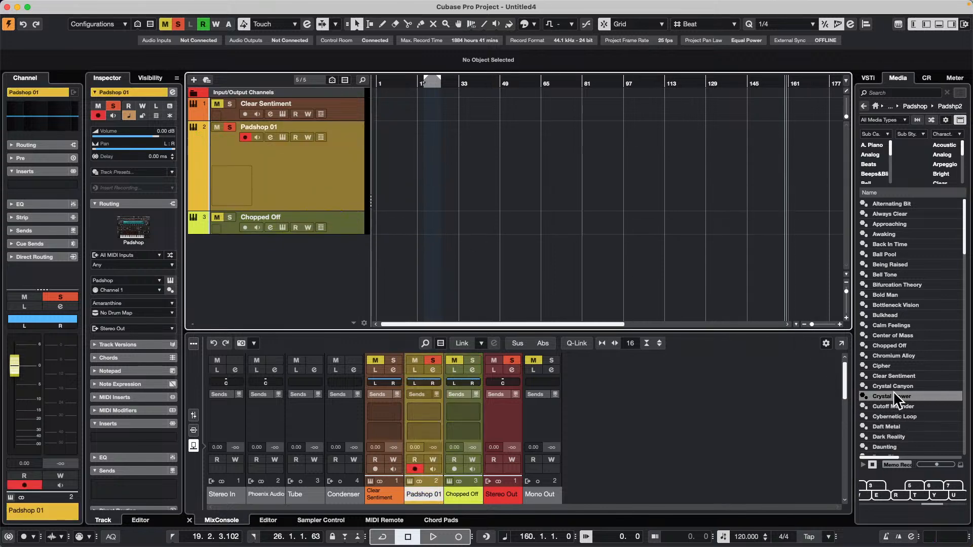
drag(894, 395, 274, 178)
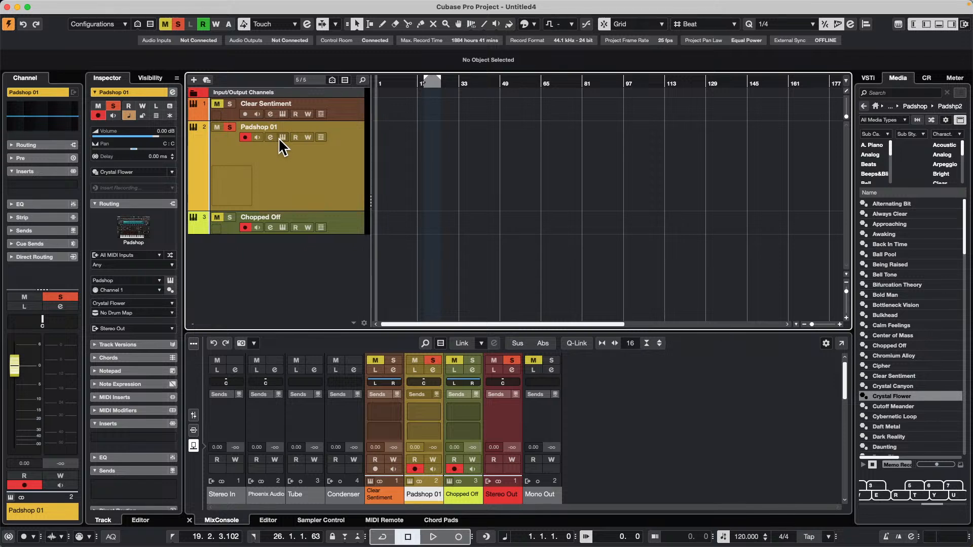
click(281, 138)
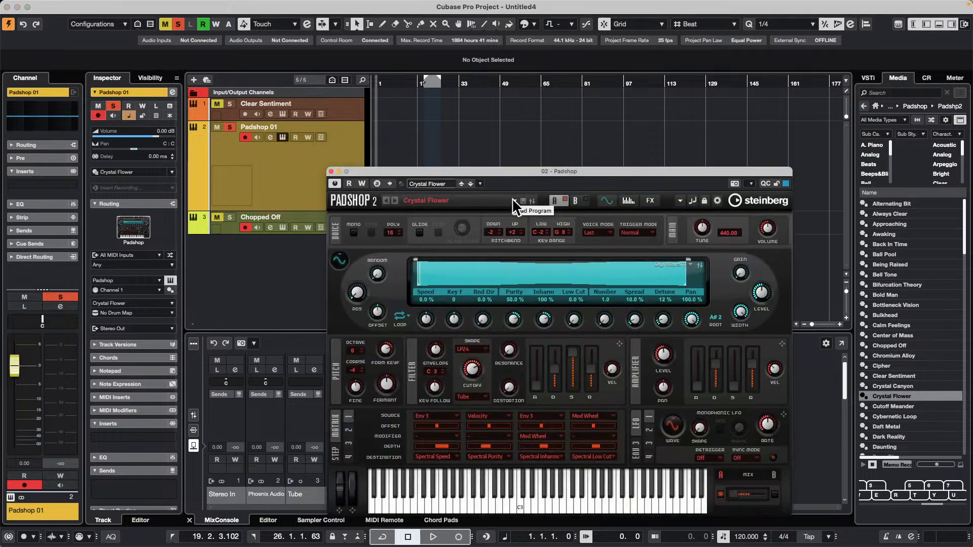
Rename the Padshop 01 track as Crystal Flower.
click(292, 127)
double_click(291, 126)
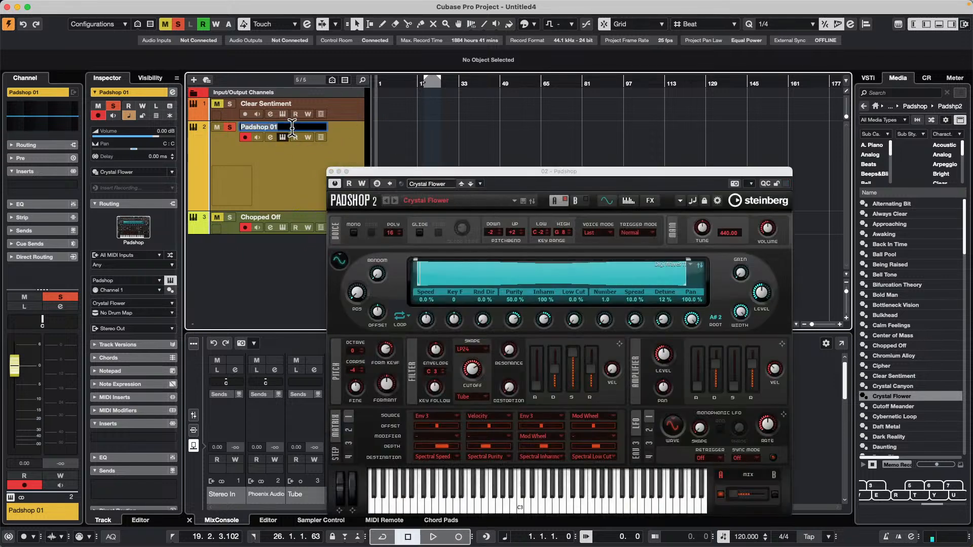
text(Crystal Flower)
key(Return)
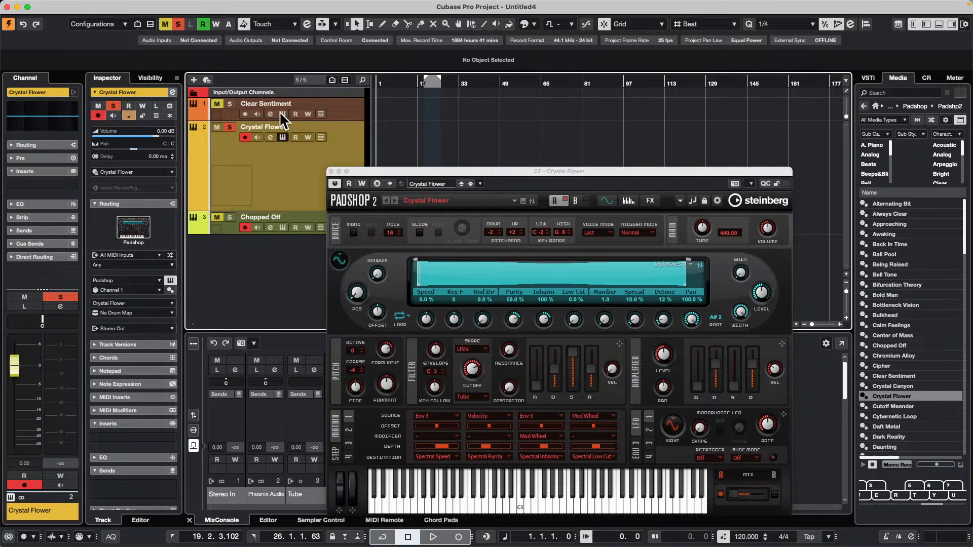
Add two instrument tracks from the Chopped Off and Ball Pool presets below the existing tracks, and close the Padshop window.
click(907, 345)
drag(908, 350, 240, 242)
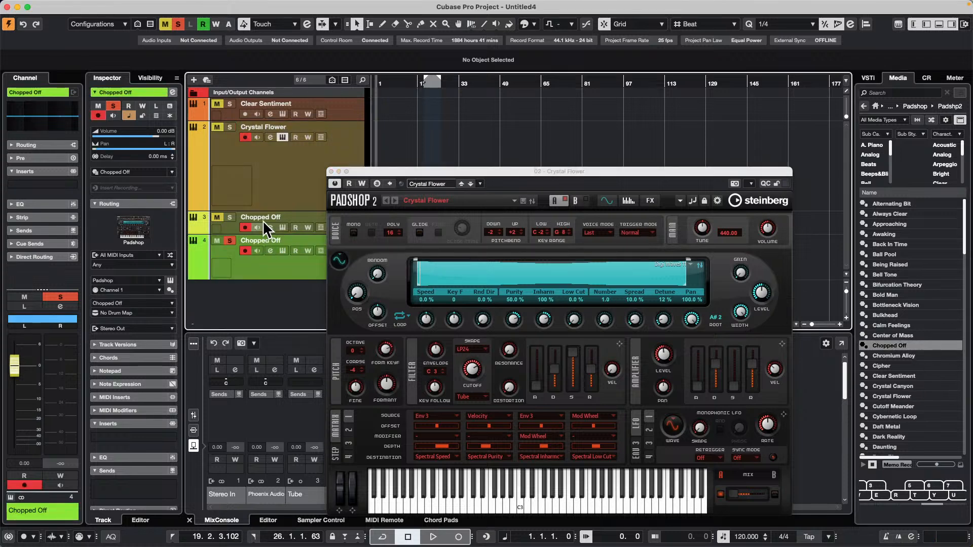
drag(919, 255, 278, 311)
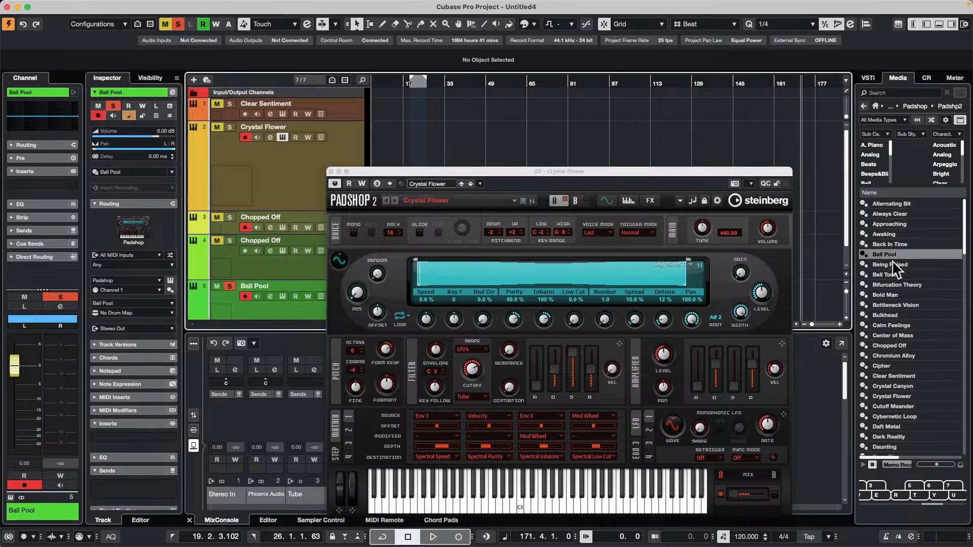
click(331, 171)
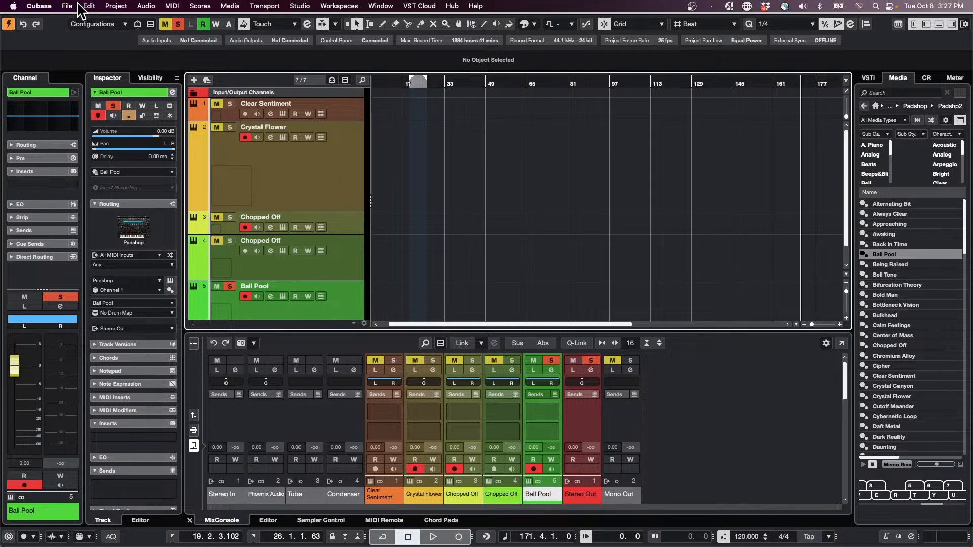
Open the Dark Glass project from its folder within Projects, activate it, and accept the missing ports with Padshop MIDI left unmapped.
click(69, 6)
click(91, 44)
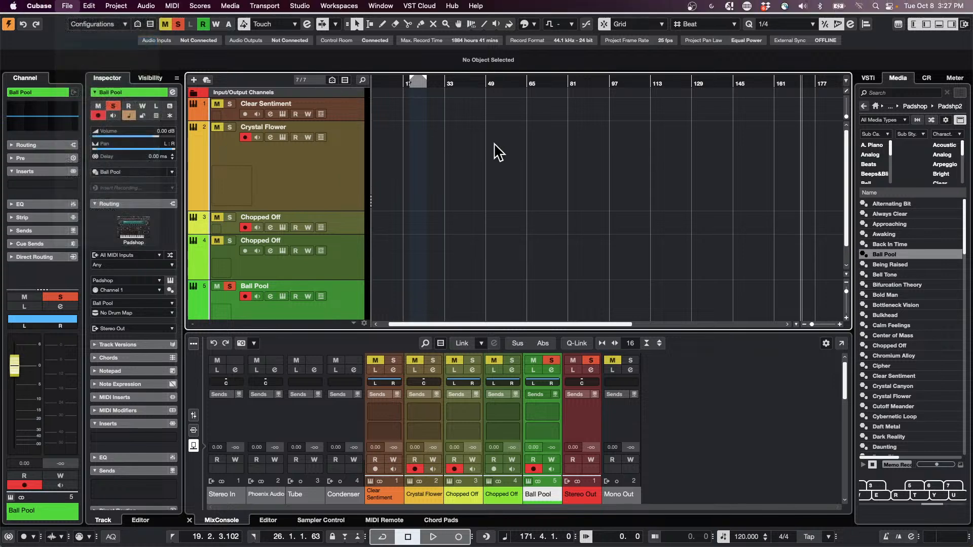
scroll(356, 244, down, 3)
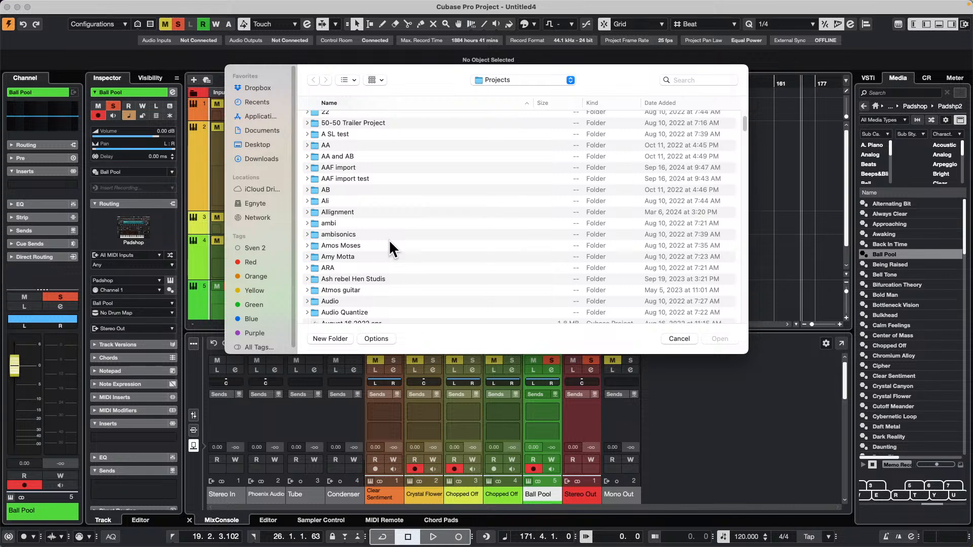
scroll(389, 239, down, 2)
scroll(388, 240, down, 10)
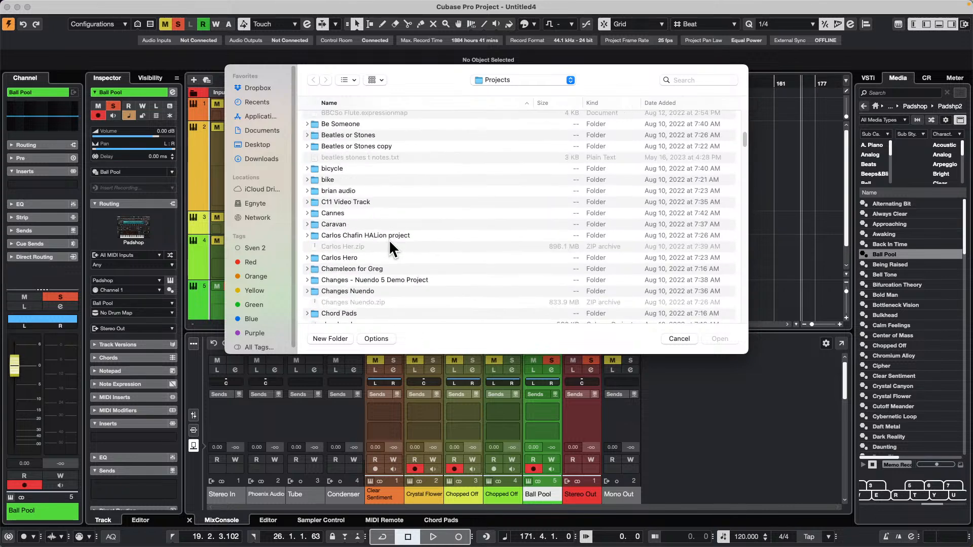
scroll(388, 239, down, 2)
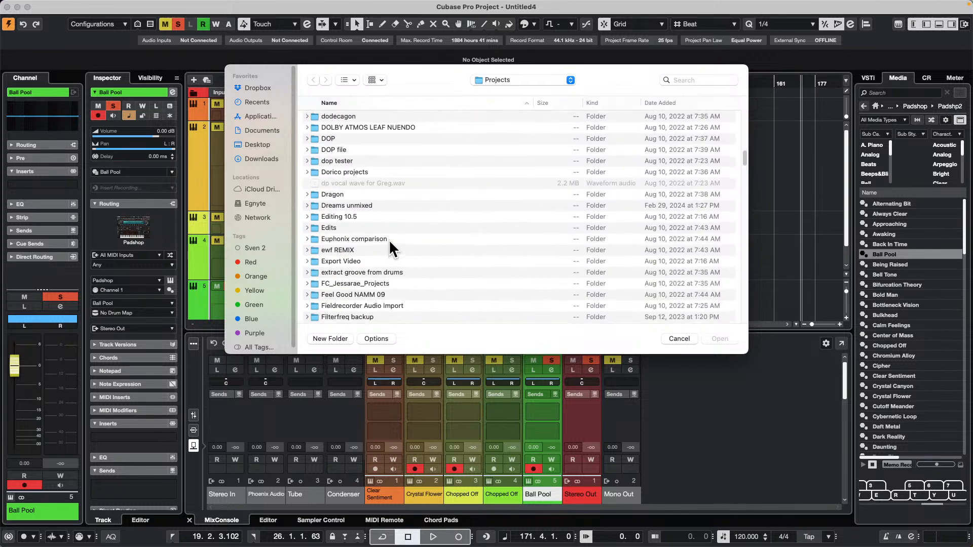
scroll(388, 239, down, 4)
scroll(389, 242, down, 2)
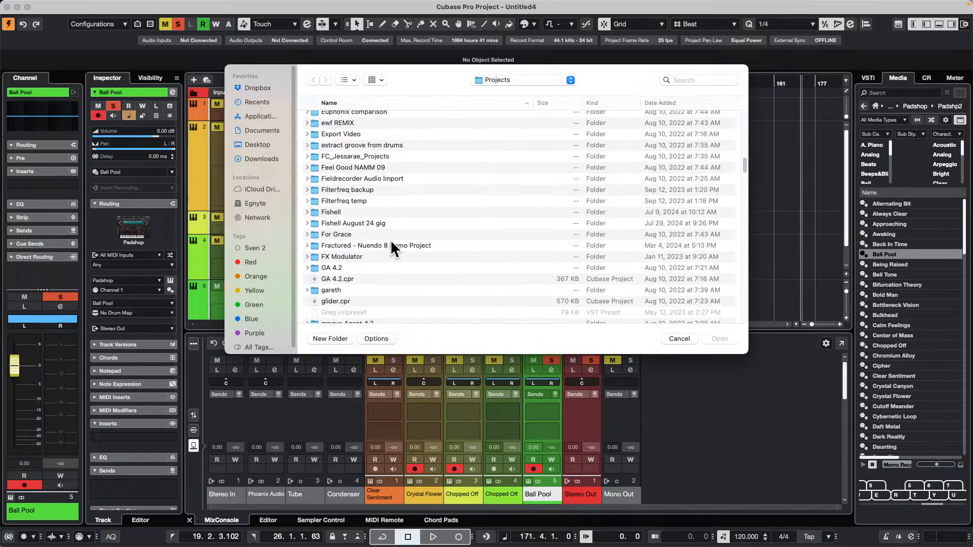
double_click(333, 289)
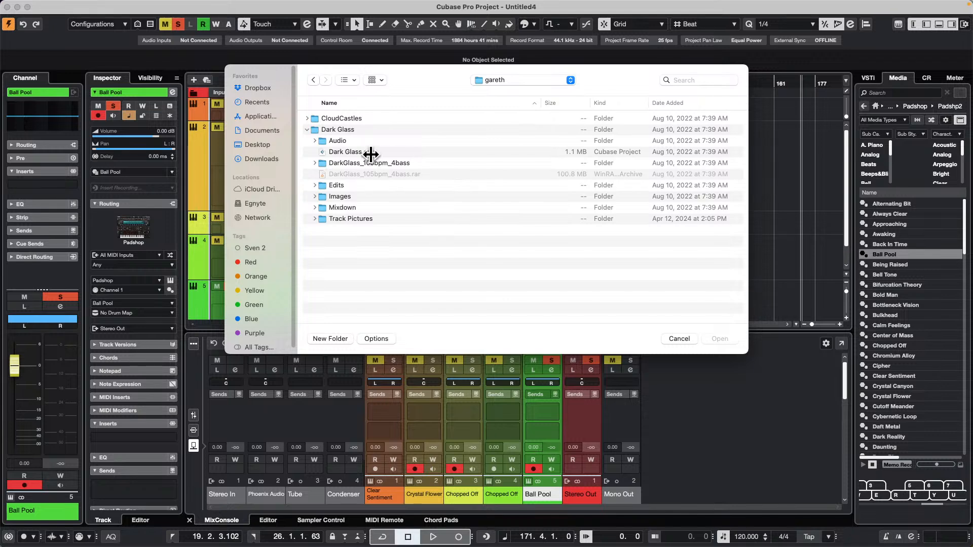
double_click(341, 152)
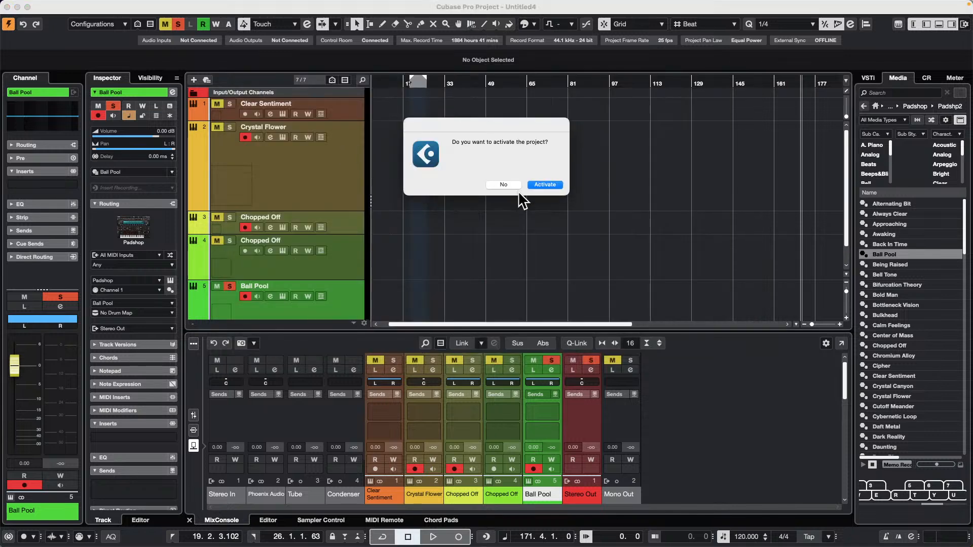
click(550, 188)
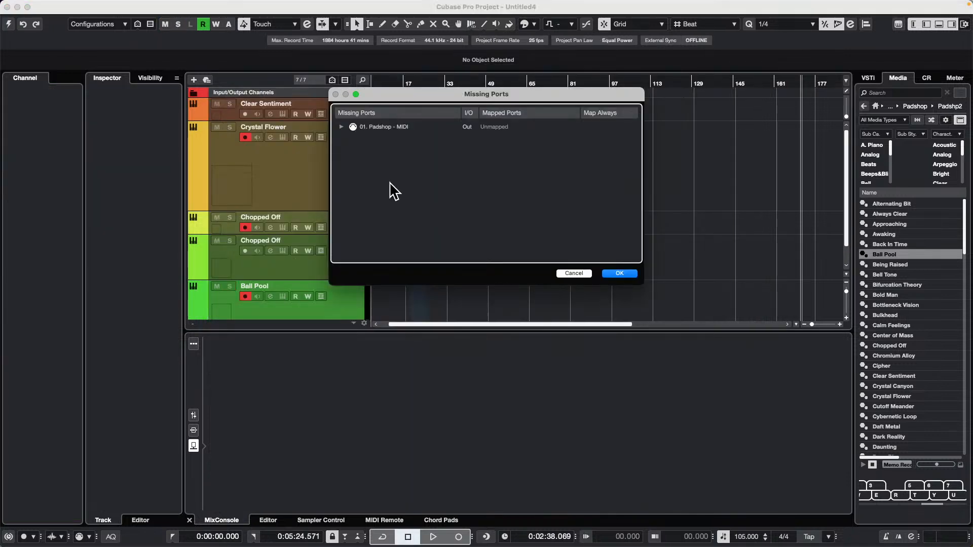
click(611, 275)
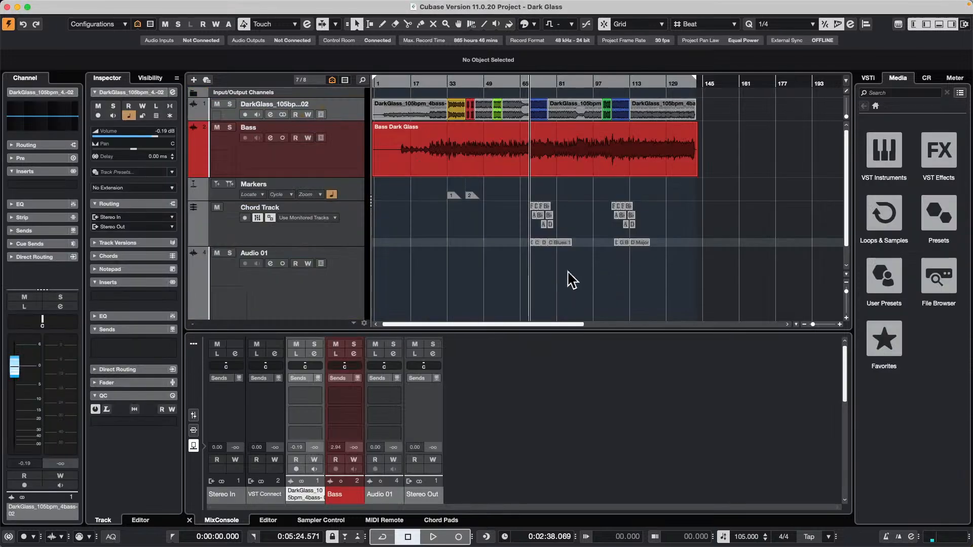
Play back a short passage of the song starting around bar 33.
drag(437, 84, 443, 71)
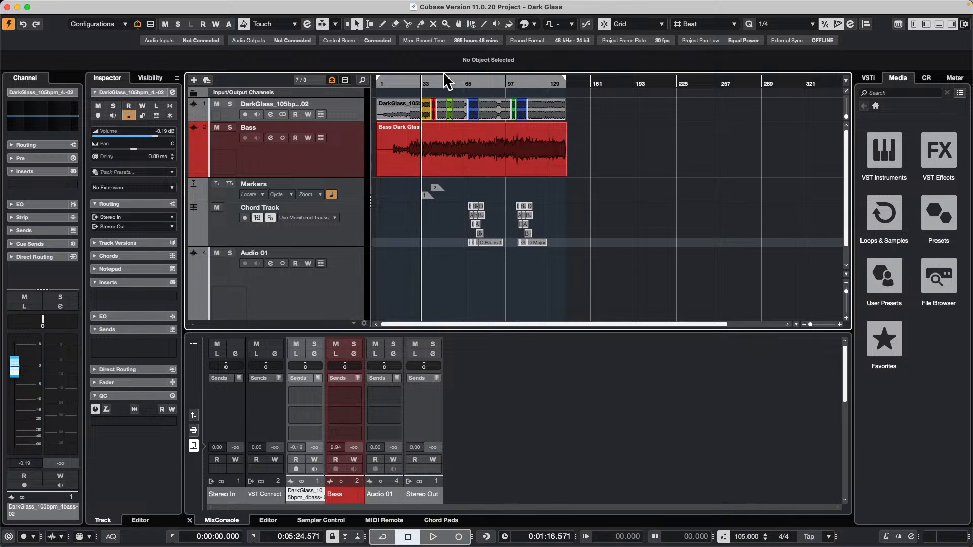
key(space)
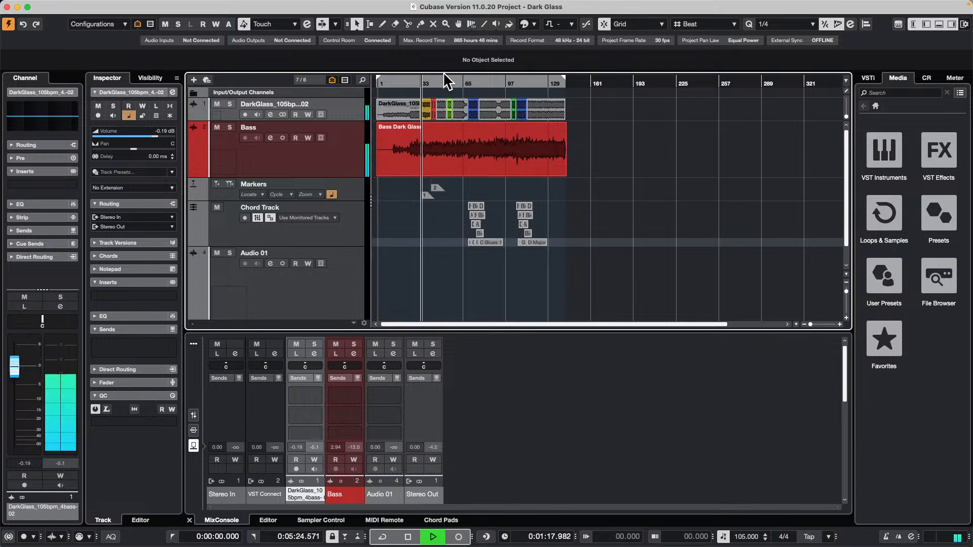
key(space)
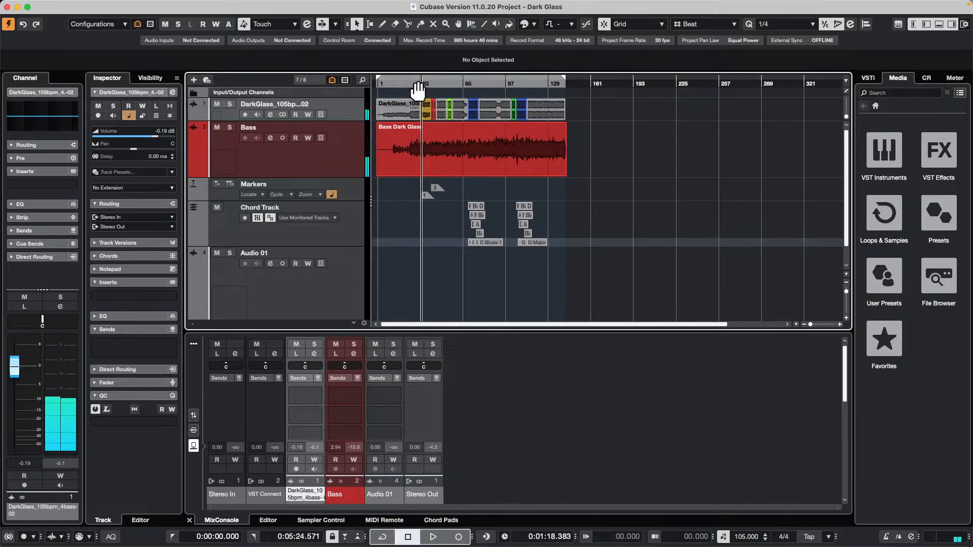
Split the Bass audio event at bars 33 and 35, and return to the Object Selection tool.
drag(414, 87, 416, 112)
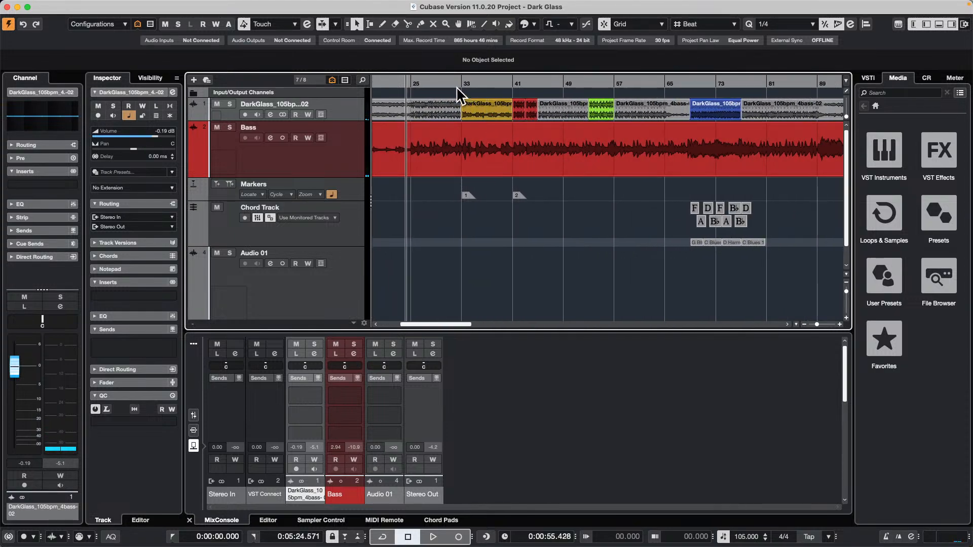
drag(460, 91, 510, 144)
right_click(484, 152)
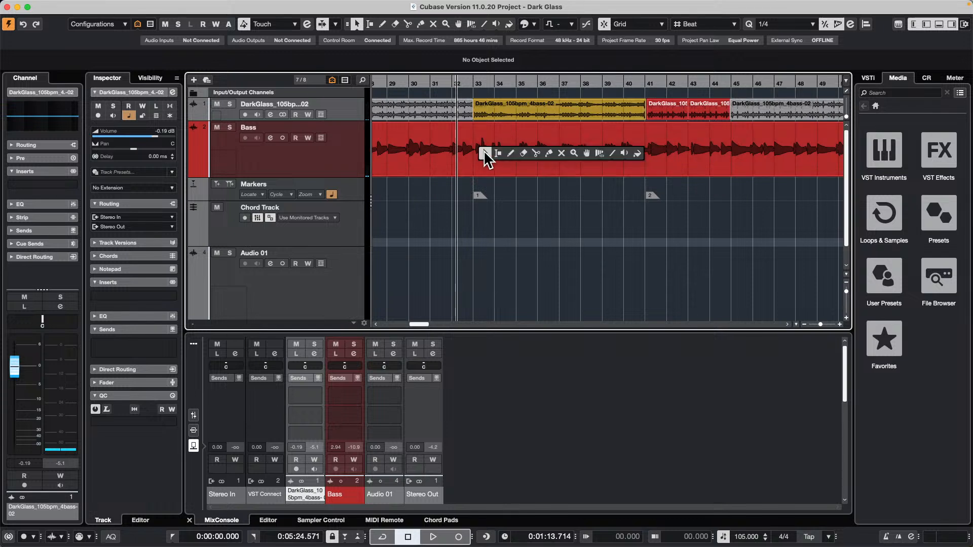
click(536, 153)
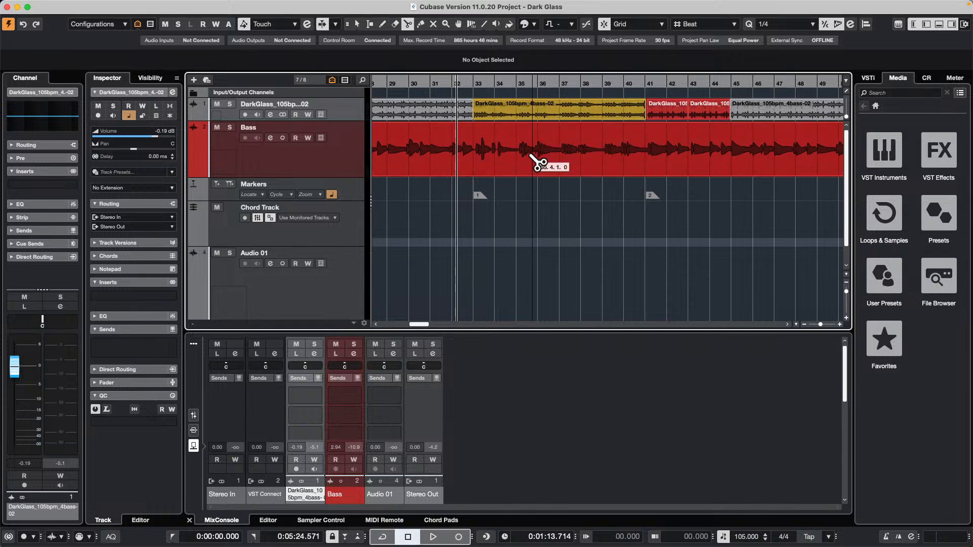
click(481, 165)
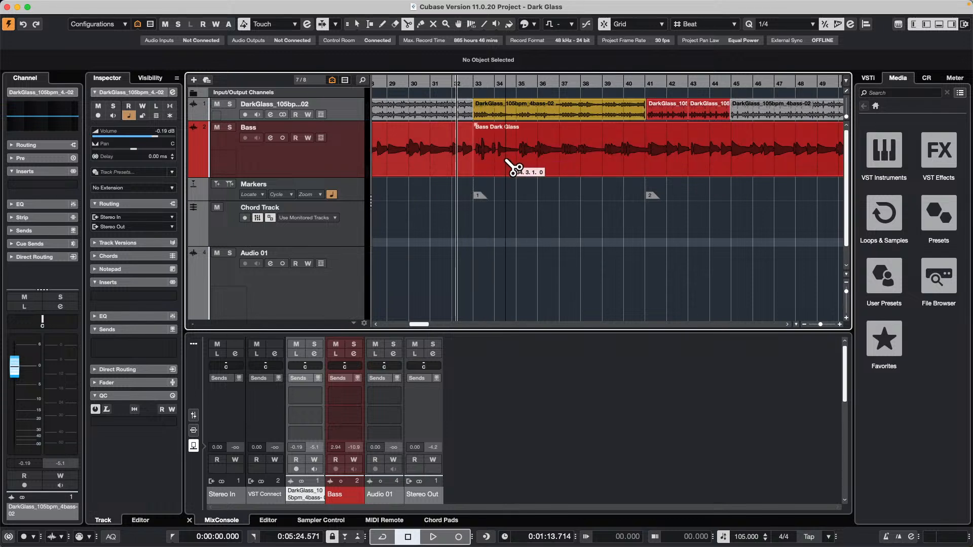
click(522, 167)
key(1)
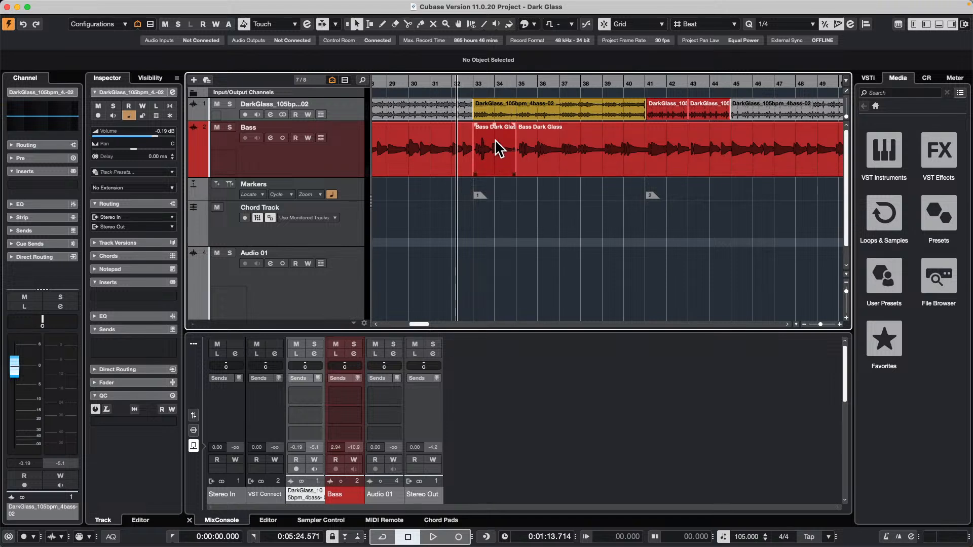
Lower the event volume of the Bass section at bars 33–35, and split out bars 38–39 as a separate event with raised volume.
drag(495, 125, 496, 153)
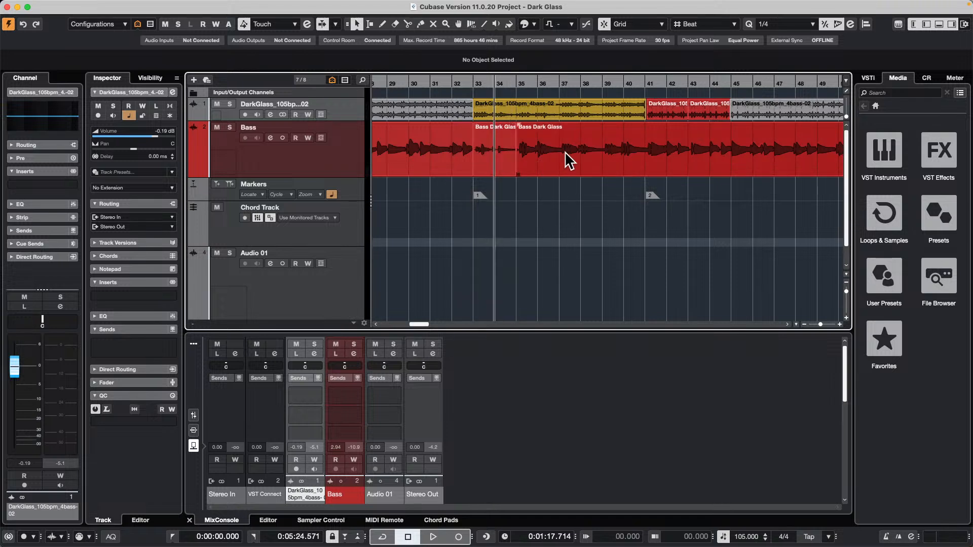
right_click(562, 156)
click(615, 157)
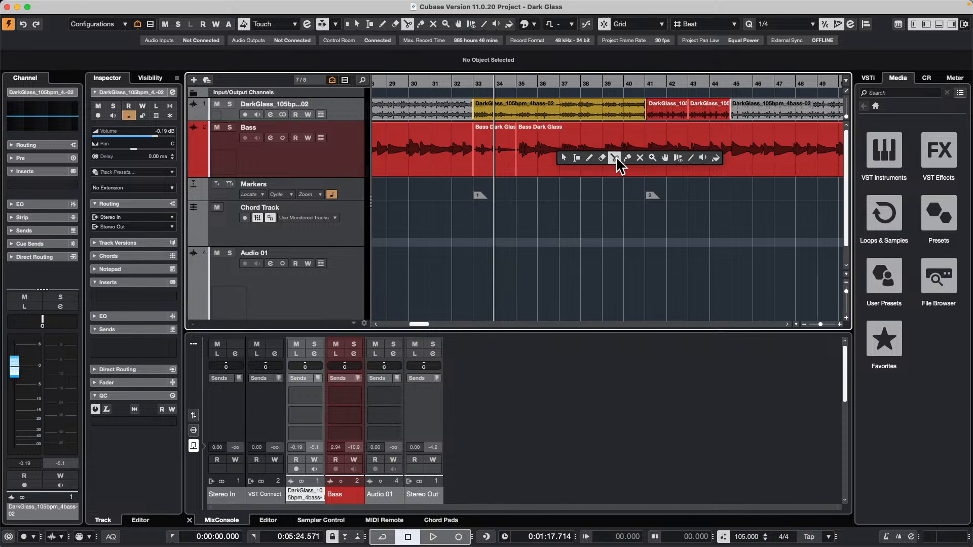
click(582, 162)
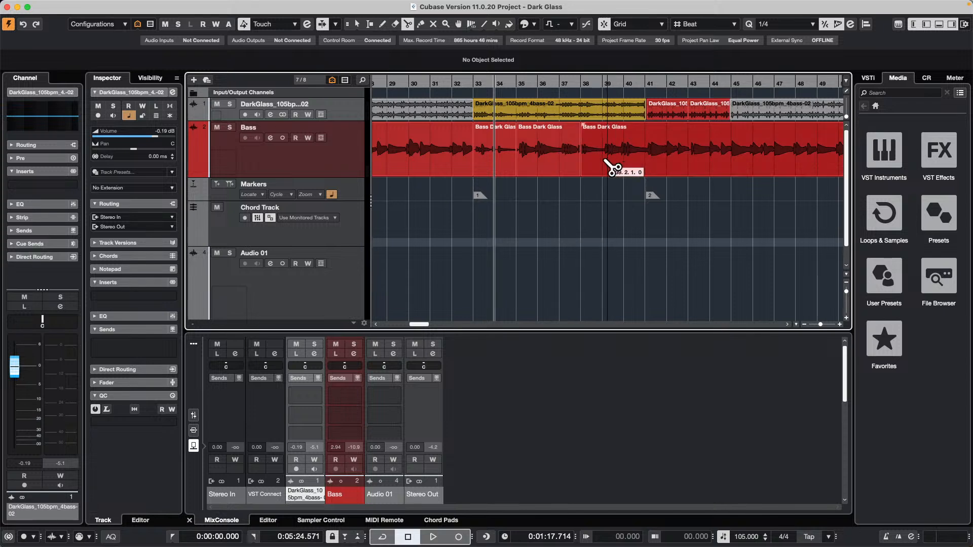
click(604, 161)
right_click(588, 139)
click(592, 142)
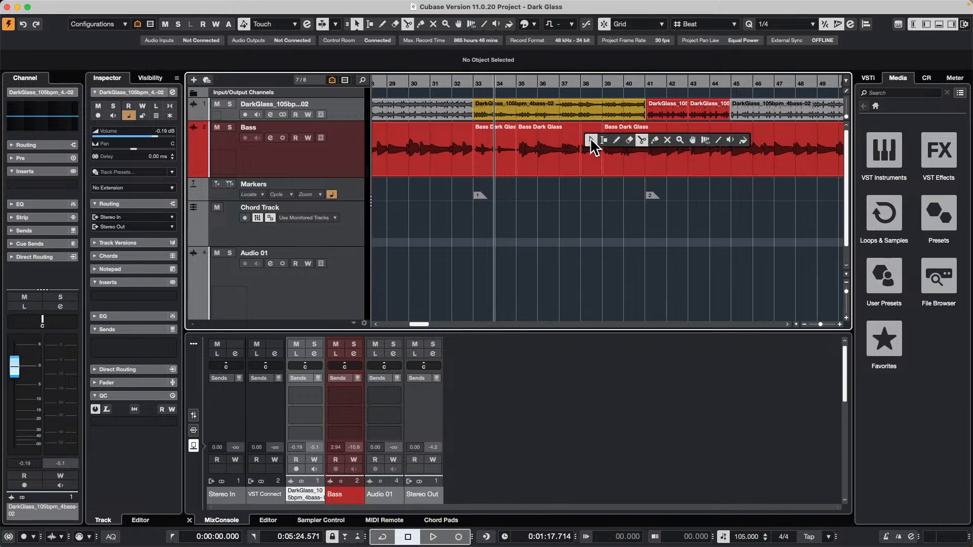
drag(593, 127, 592, 56)
Split the Bass event at bar 43 and lower the event volume of the section from bar 39 to 43.
right_click(662, 154)
click(690, 155)
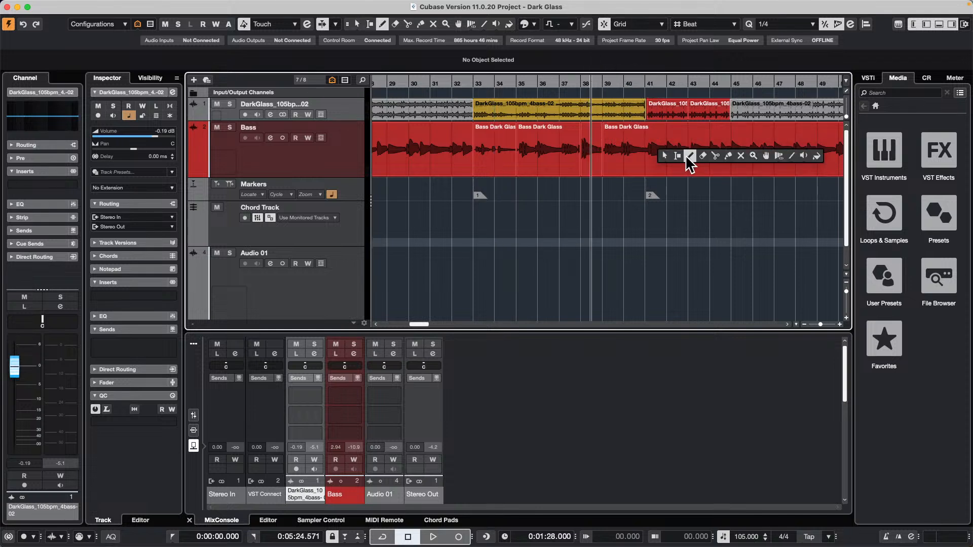
click(716, 156)
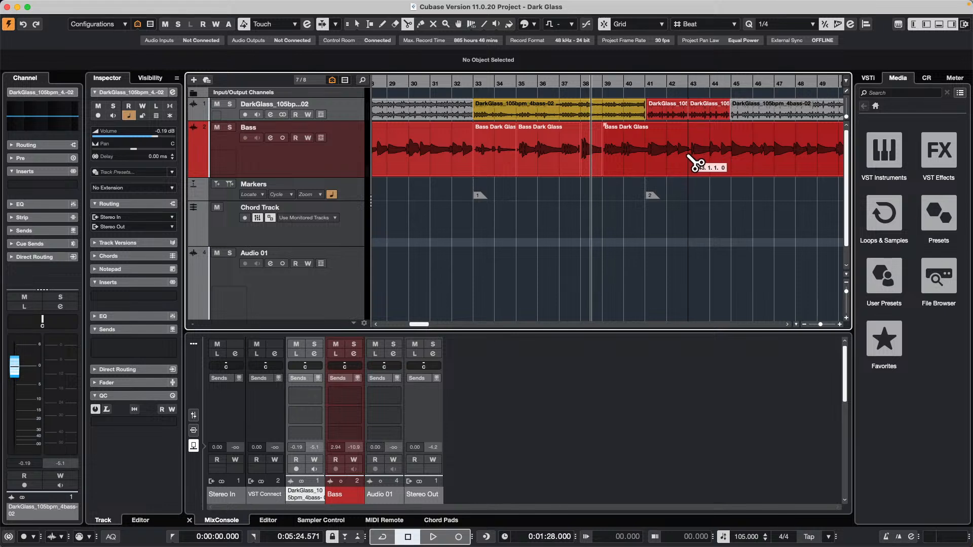
click(690, 158)
key(1)
click(648, 133)
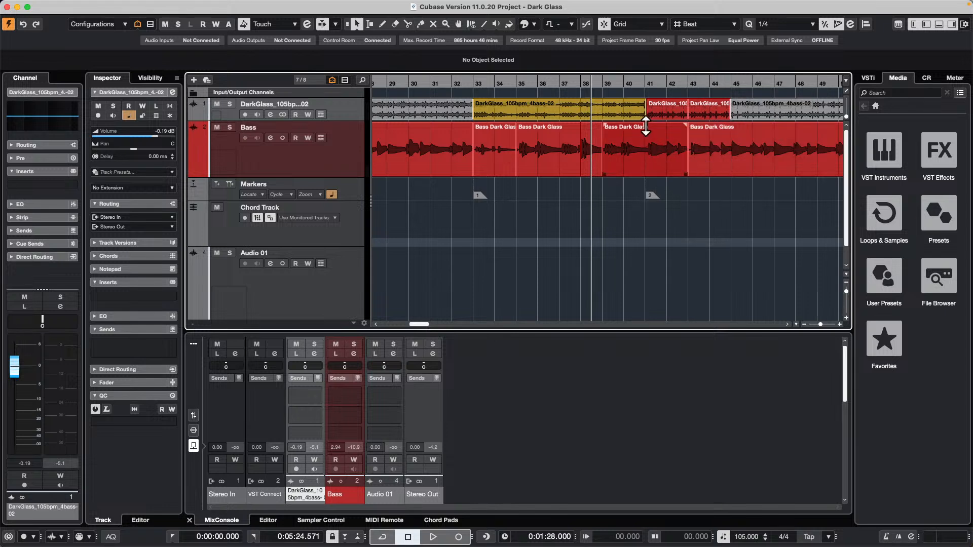
drag(646, 127, 645, 157)
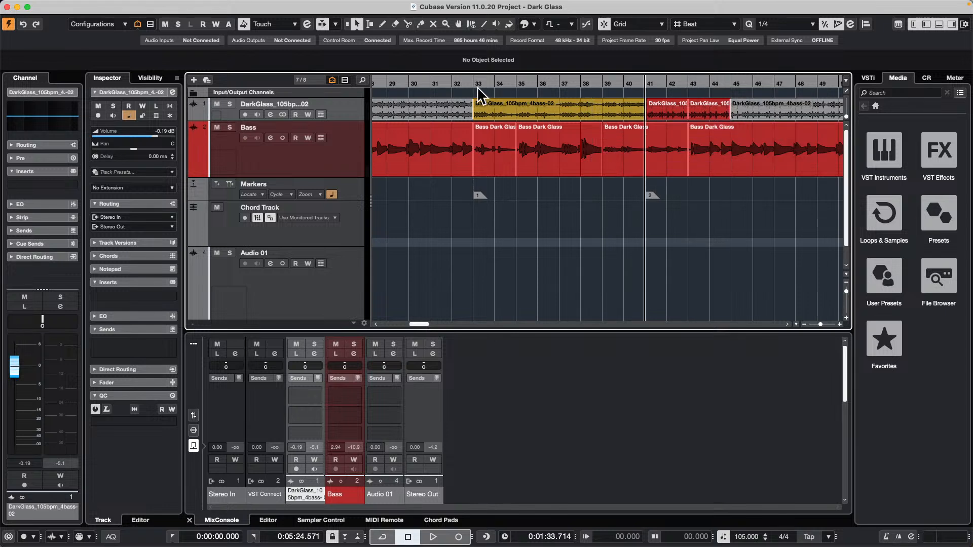
Play back the full song from about bar 32 to just past bar 41 to hear the bass volume changes.
click(452, 83)
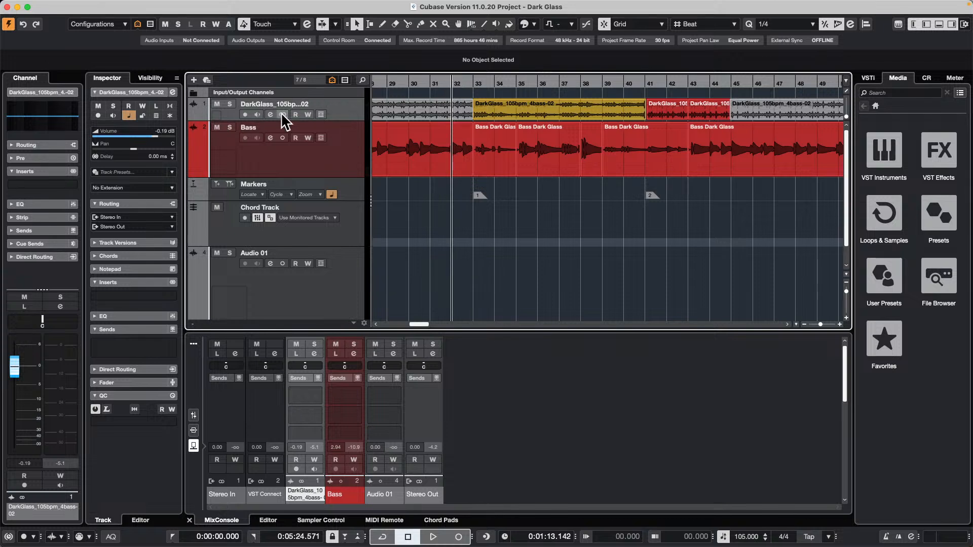
key(space)
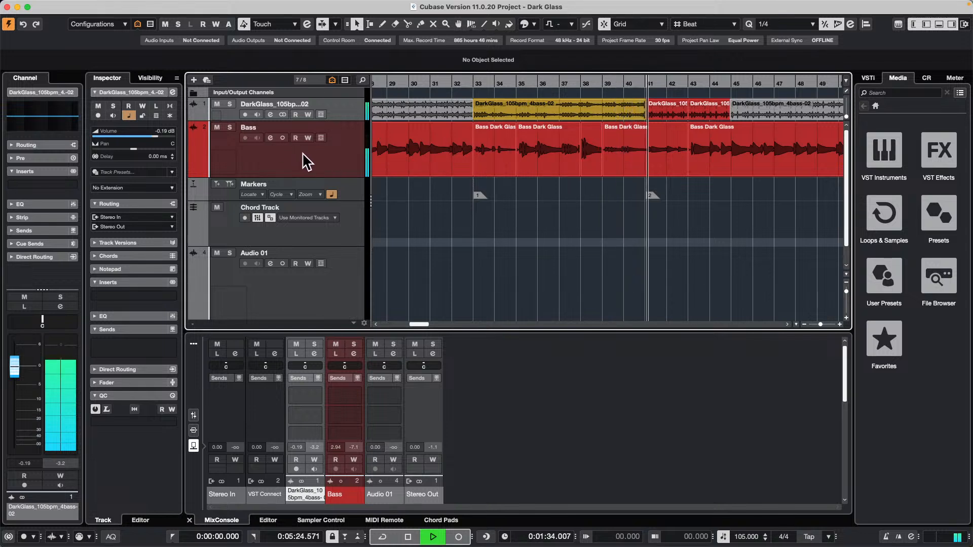
key(space)
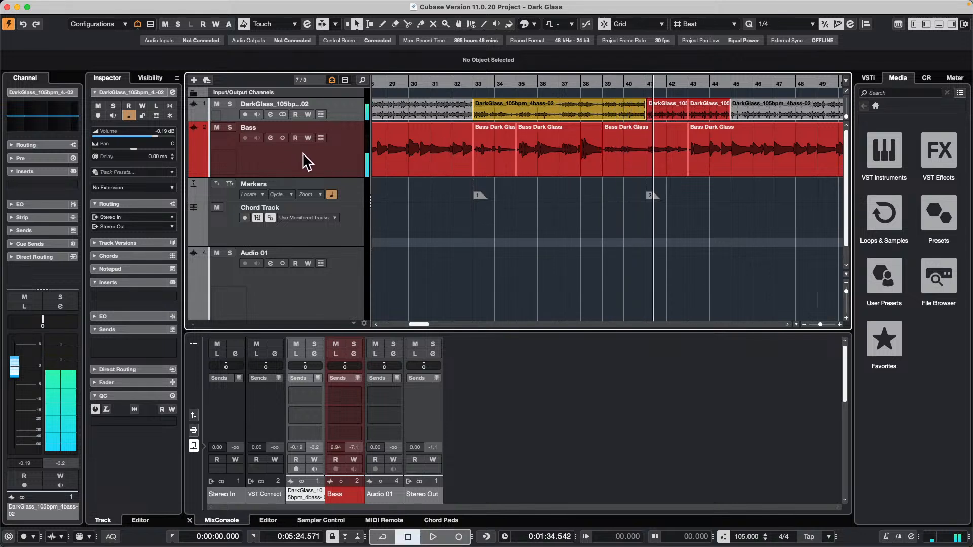
Solo the Bass track and play it back from just before bar 33.
click(229, 128)
click(468, 85)
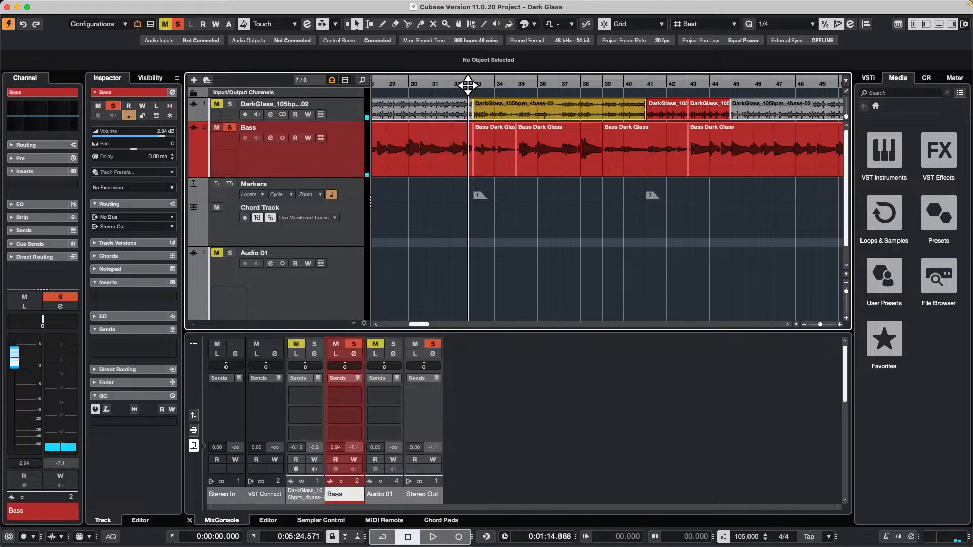
drag(468, 85, 468, 86)
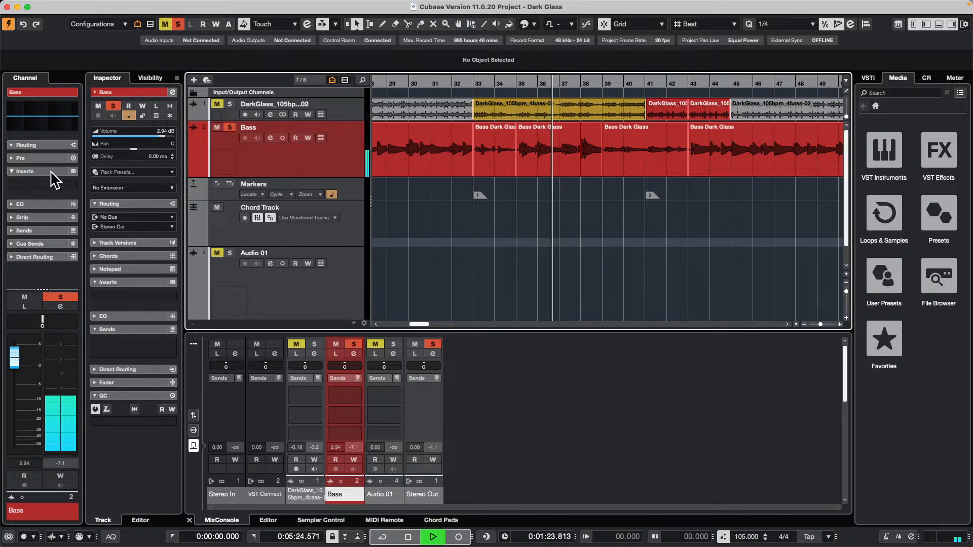
Open the Bass track's channel settings and load the Standard Compressor into its channel strip.
click(53, 184)
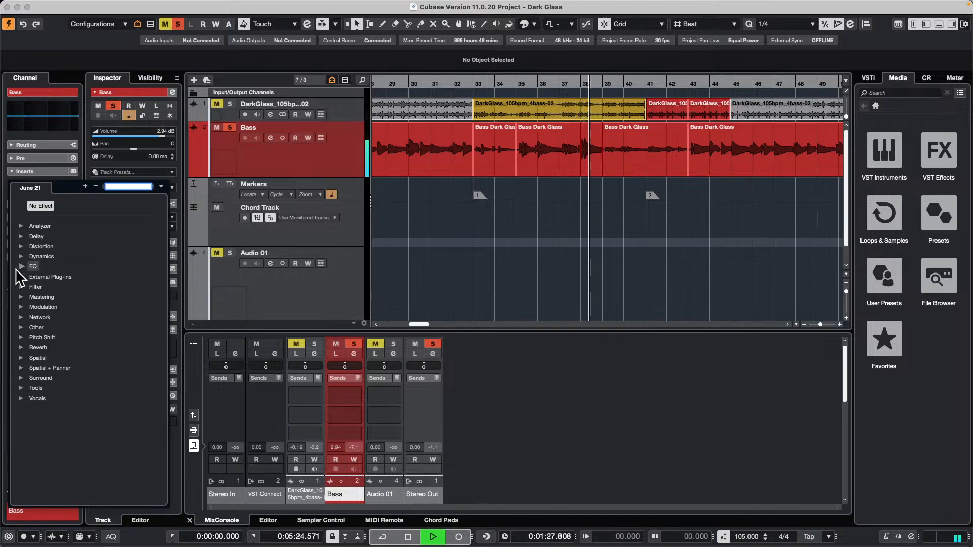
click(270, 141)
click(269, 136)
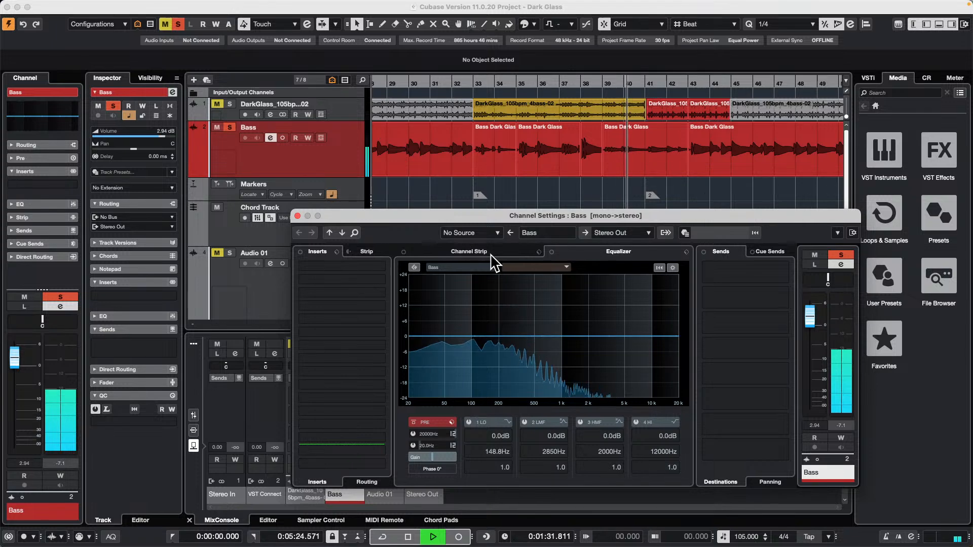
click(469, 252)
click(488, 270)
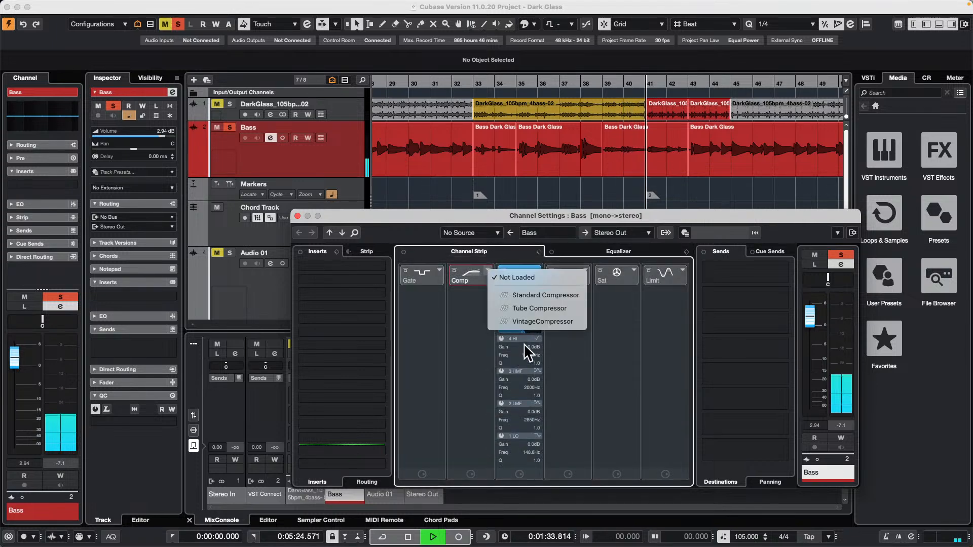
click(531, 295)
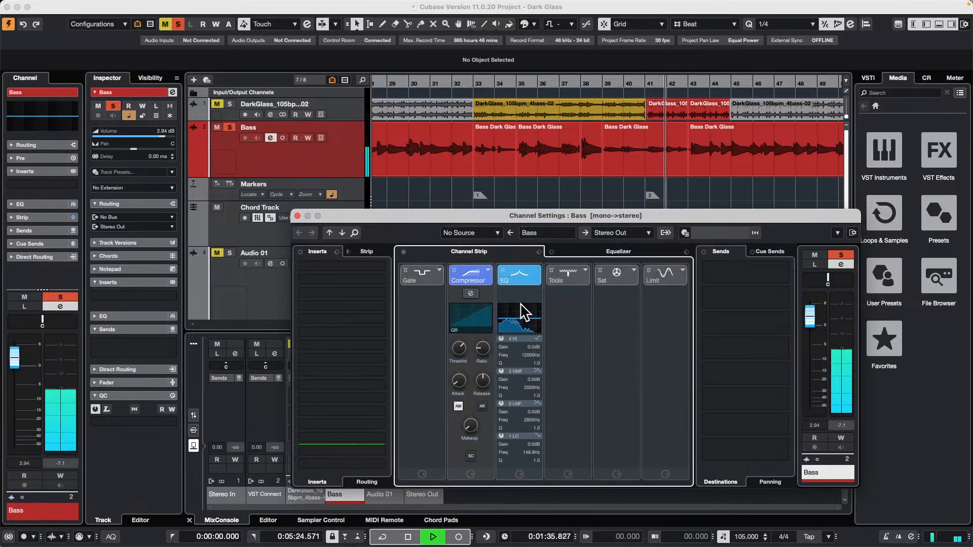
Restart playback between bars 29 and 30 and lower the Bass channel's volume to -0.44 dB in its channel settings.
click(402, 86)
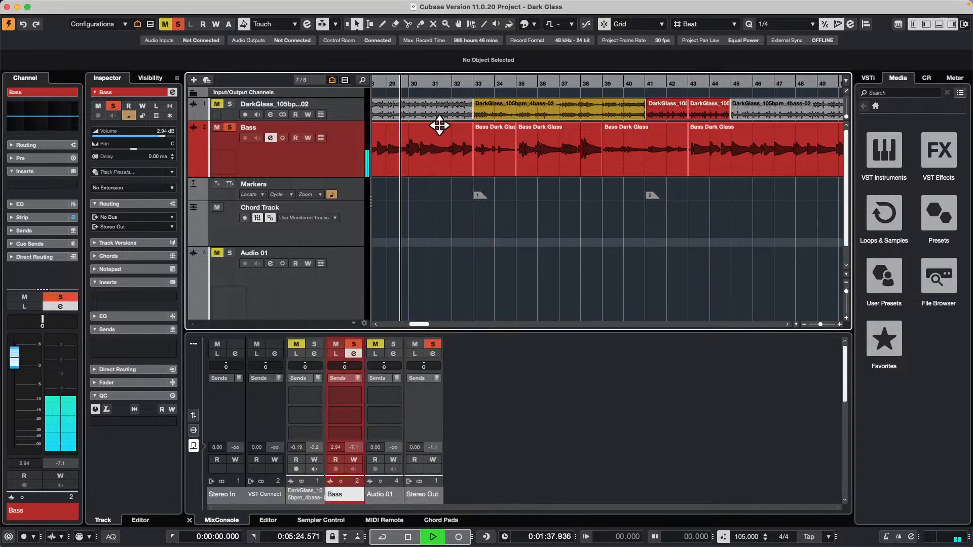
click(272, 138)
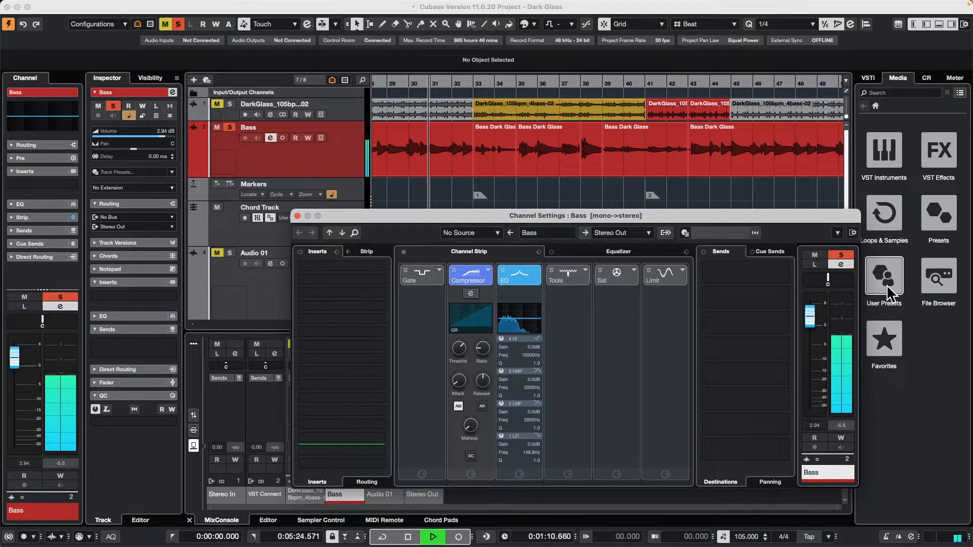
drag(808, 310, 809, 336)
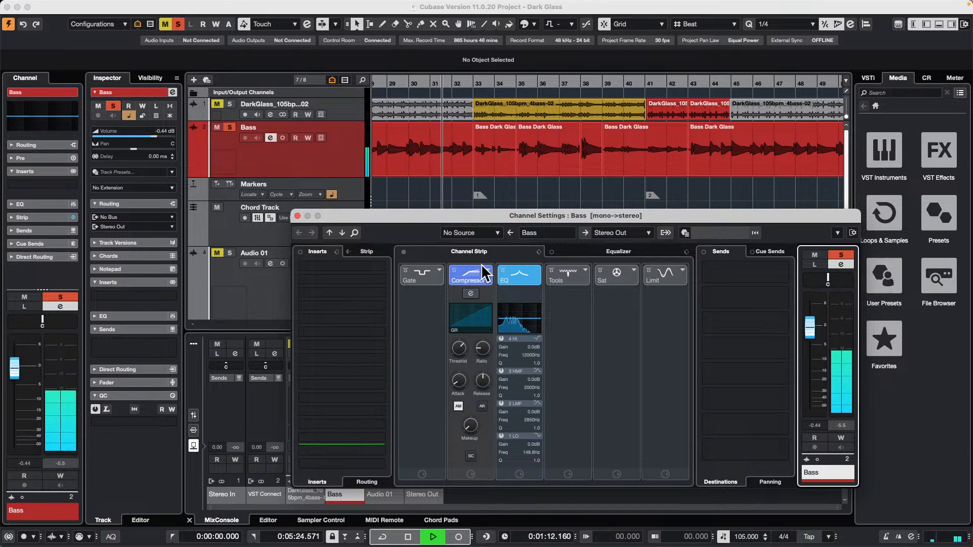
Set the Bass compressor's ratio to 3.25:1 and its threshold to -33.4 dB in the detailed compressor view.
click(469, 294)
mouse_move(598, 330)
mouse_down()
mouse_move(598, 348)
mouse_move(625, 334)
mouse_move(595, 339)
mouse_up()
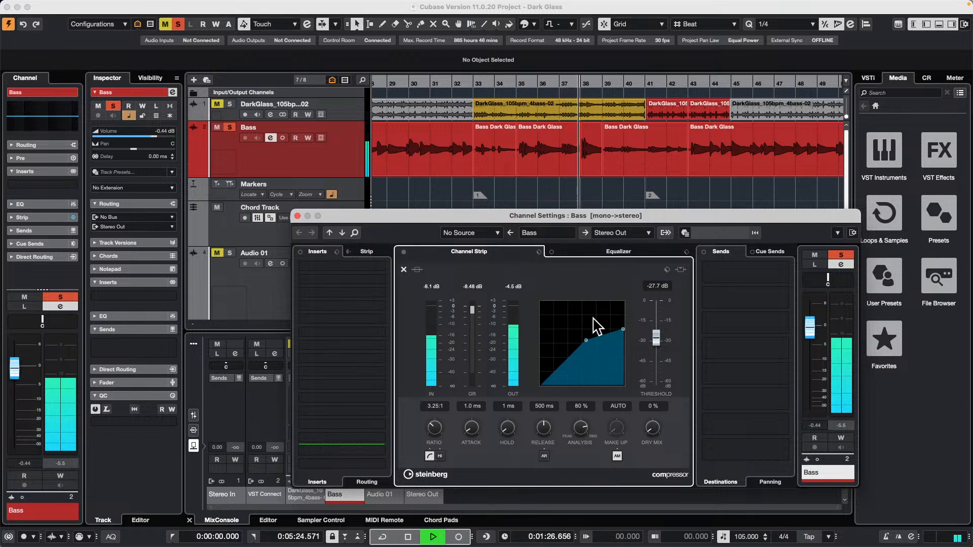
drag(587, 342, 584, 347)
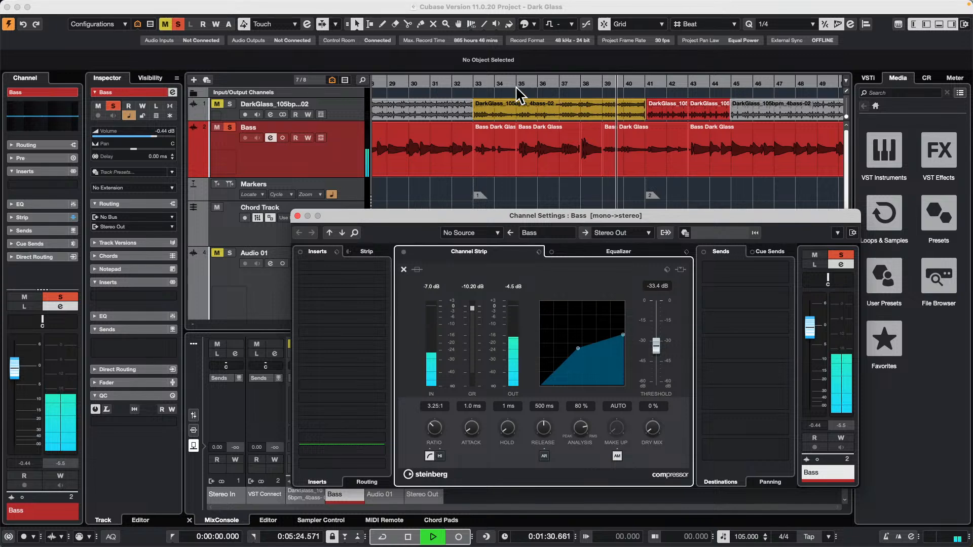
Listen to the compressed Bass from bar 33 to past bar 41 with the detailed compressor view open.
click(474, 85)
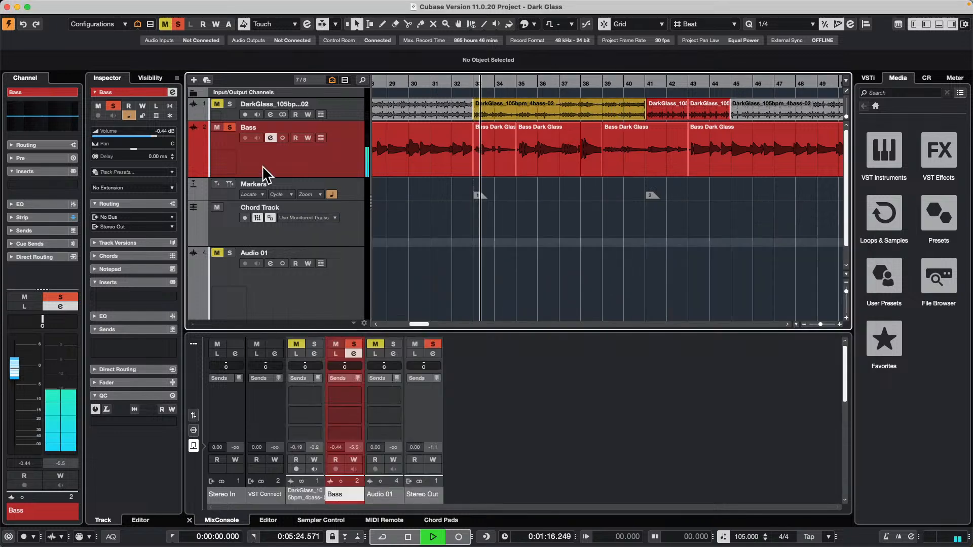
click(281, 138)
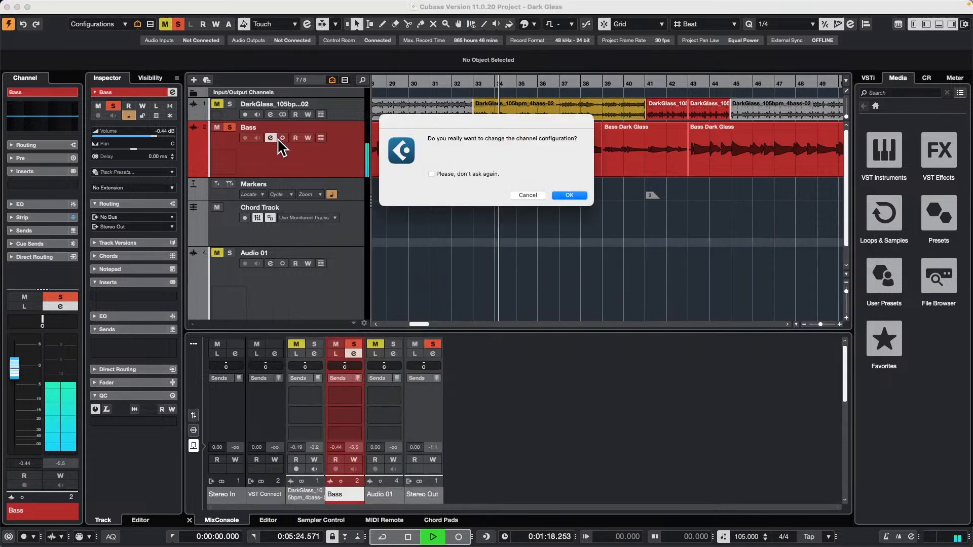
click(533, 196)
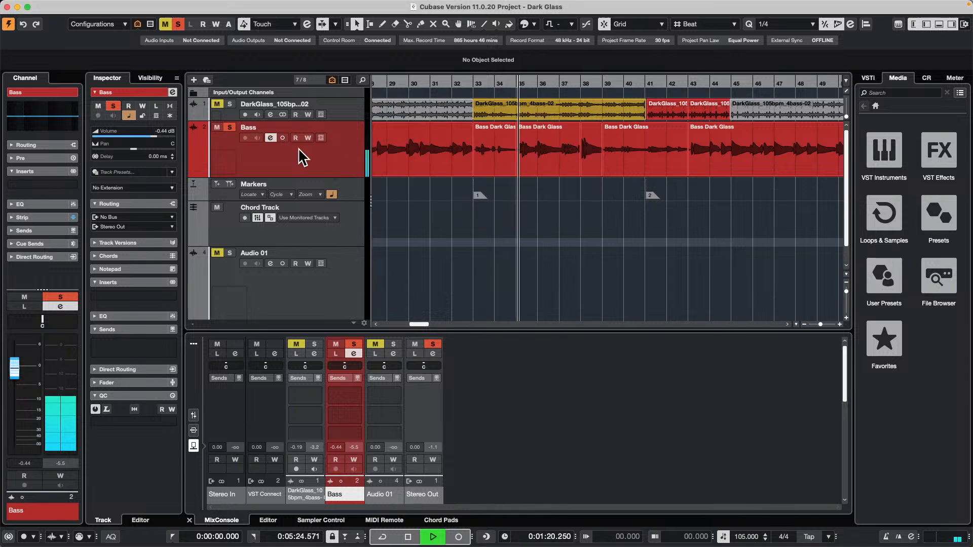
click(277, 142)
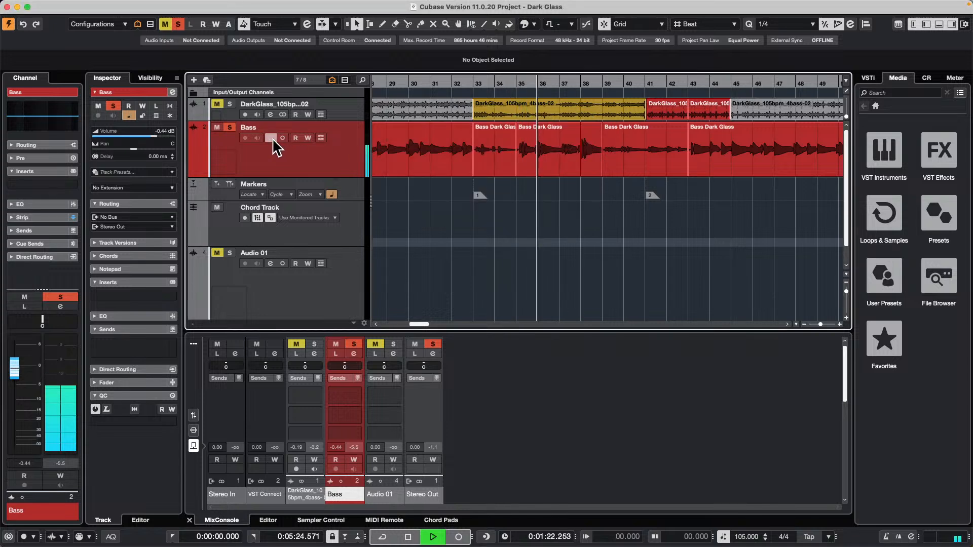
click(271, 138)
click(469, 293)
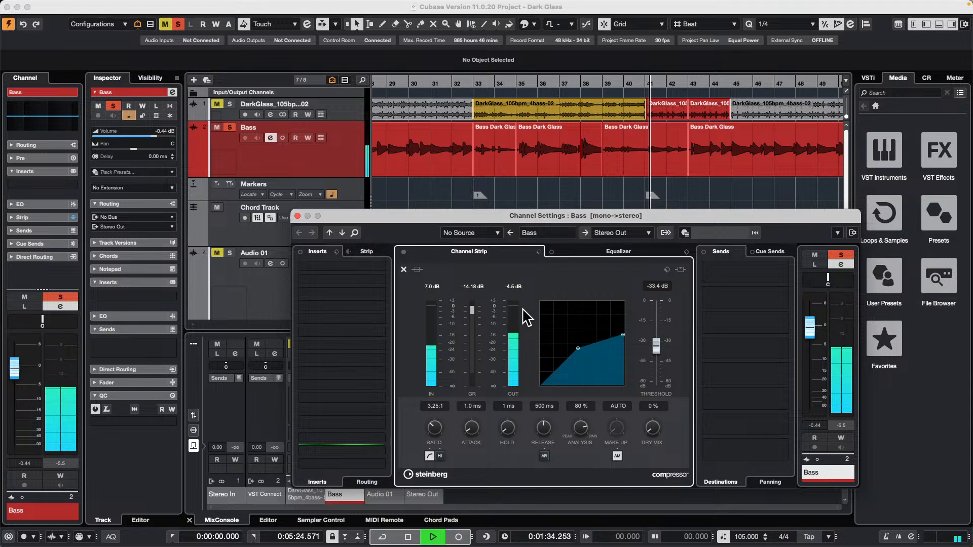
key(space)
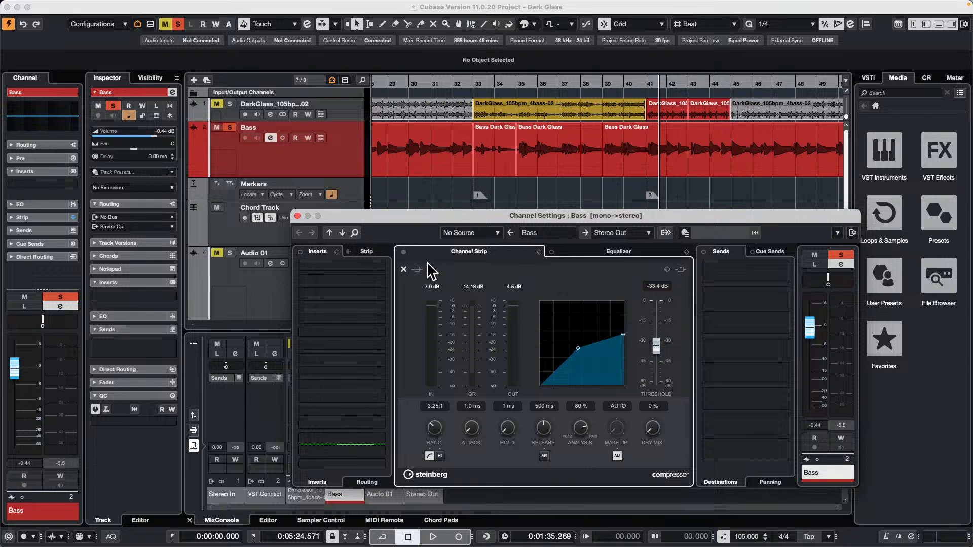
Close the Bass channel settings, resume playback, and unsolo the Bass track.
click(297, 216)
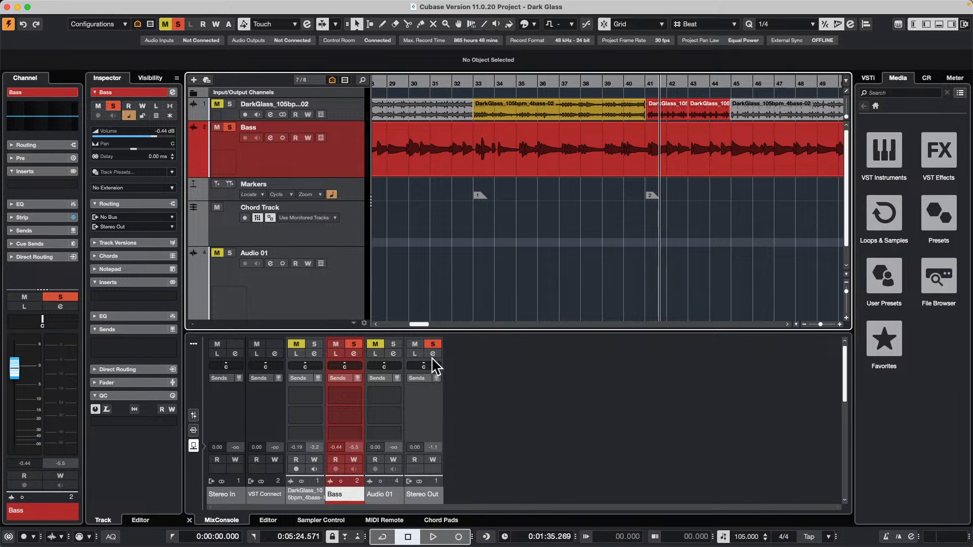
key(space)
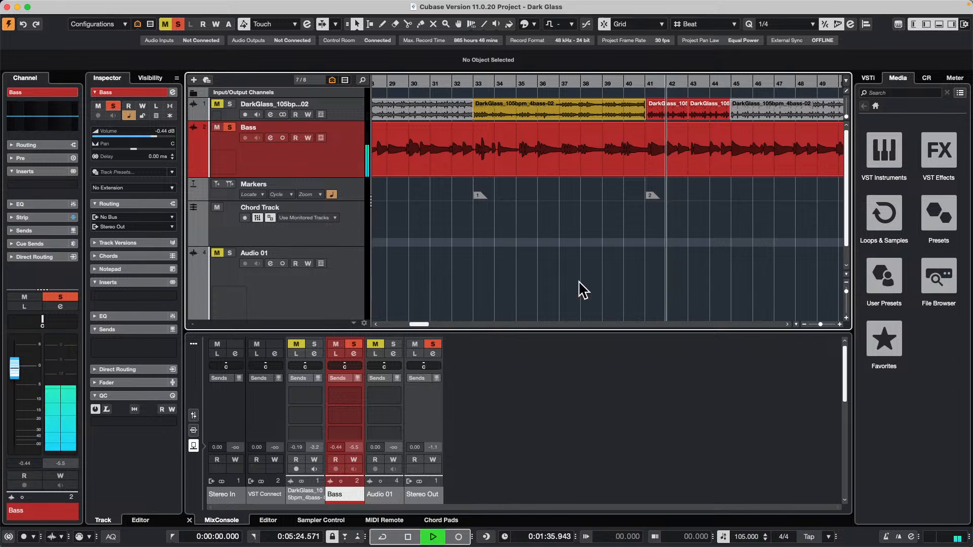
click(230, 127)
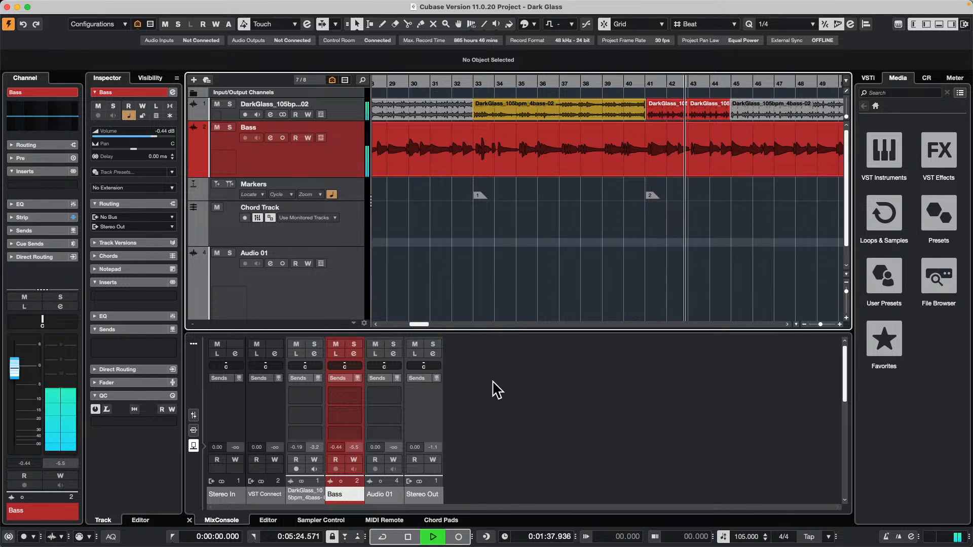
Load the Standard Compressor on the Stereo Out channel strip, with an 8.00:1 ratio and a -38.8 dB threshold.
click(433, 354)
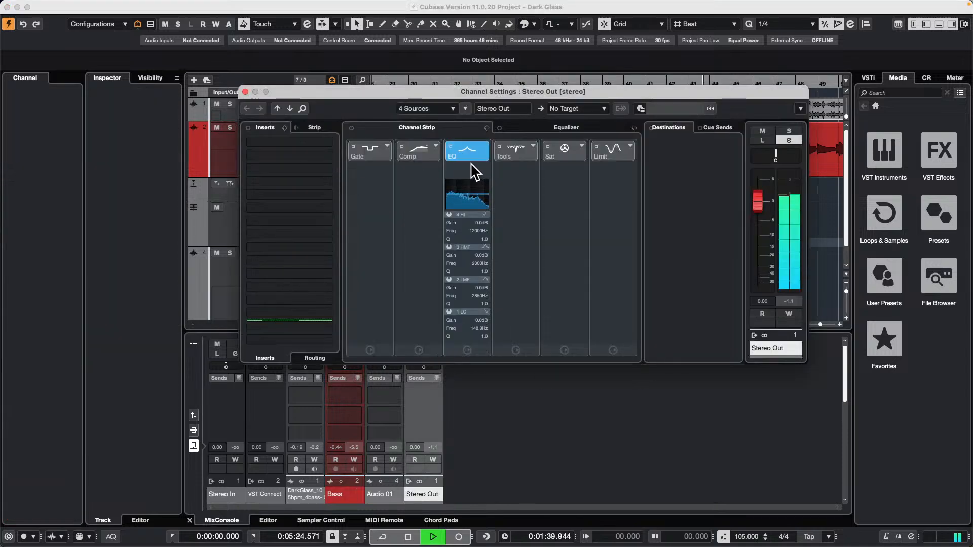
click(435, 148)
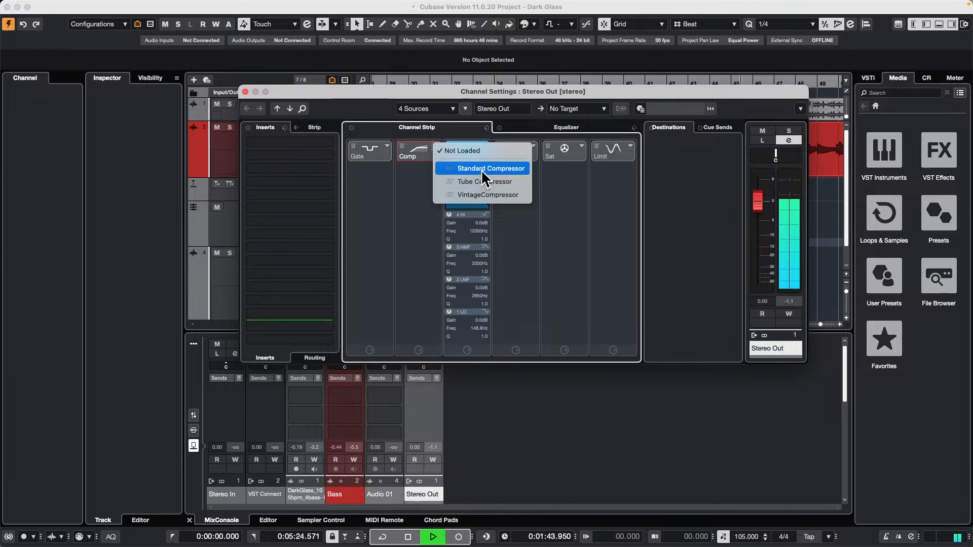
click(482, 169)
click(419, 170)
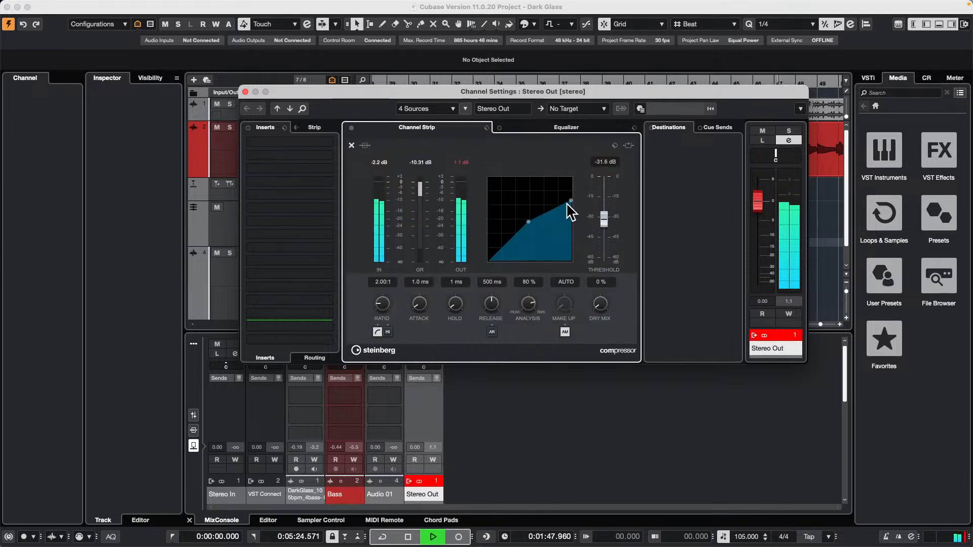
drag(570, 209, 569, 213)
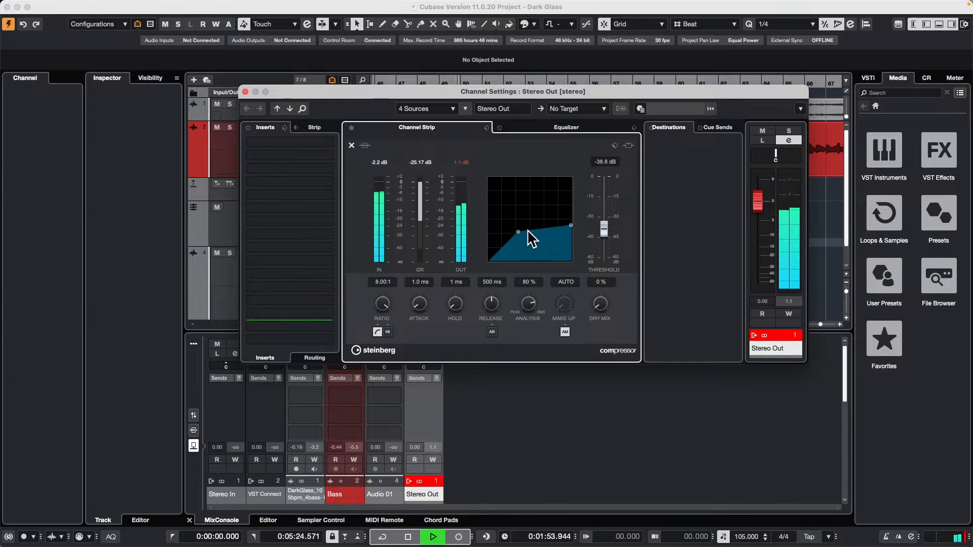
Adjust the Stereo Out compressor's threshold during playback, settling on -40.6 dB at an 8.00:1 ratio.
drag(530, 241, 527, 248)
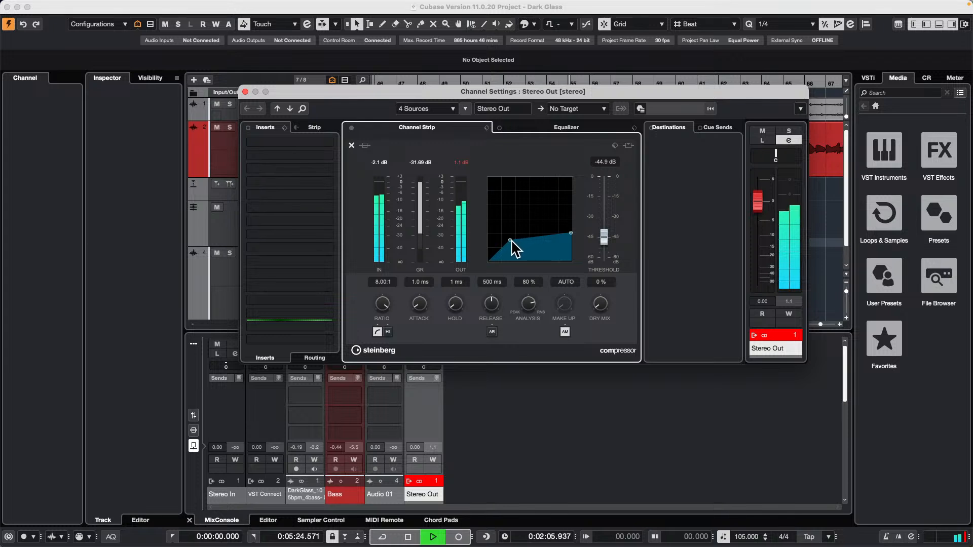
drag(511, 241, 539, 251)
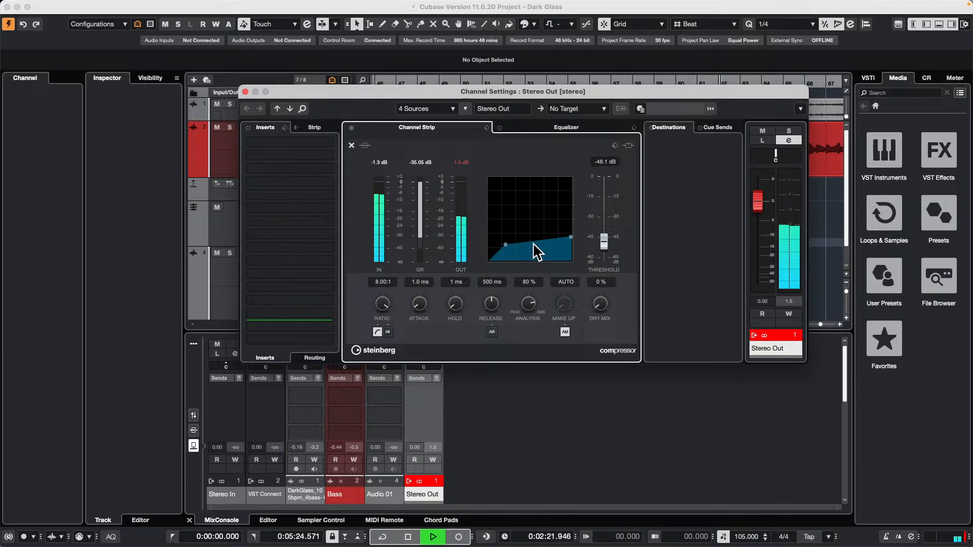
drag(536, 252, 574, 208)
drag(581, 180, 536, 231)
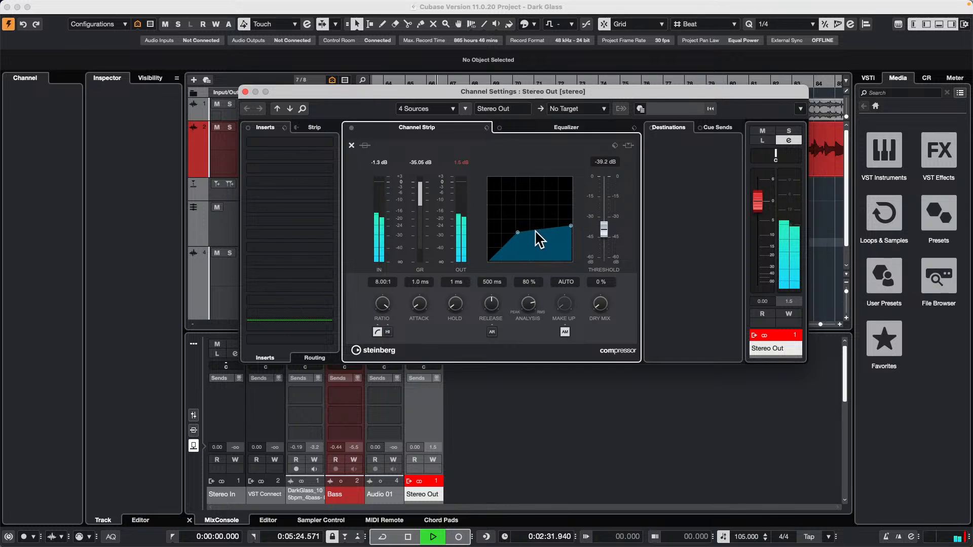
drag(536, 231, 533, 231)
drag(534, 231, 531, 234)
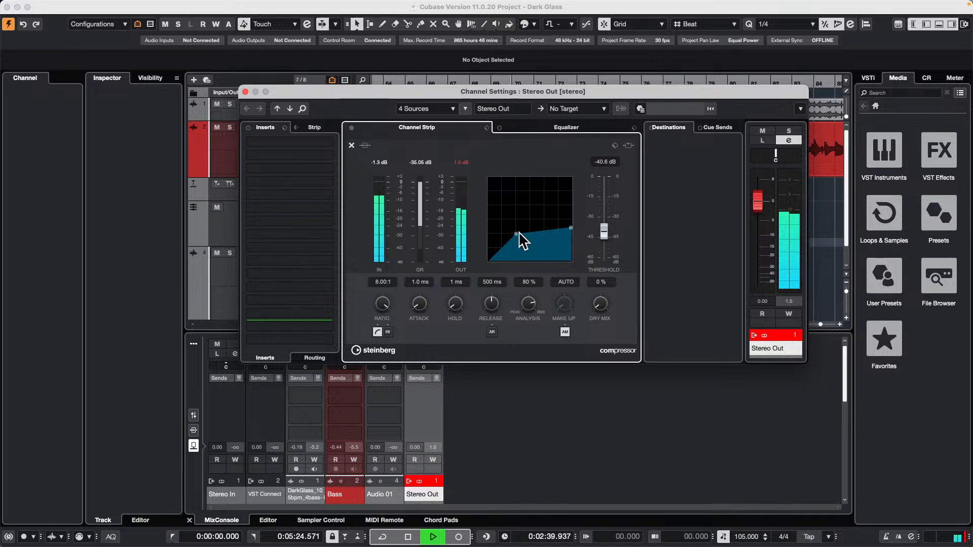
Restart playback from about bar 66 and switch from the Stereo Out settings to the detailed Bass compressor view.
drag(614, 93, 611, 198)
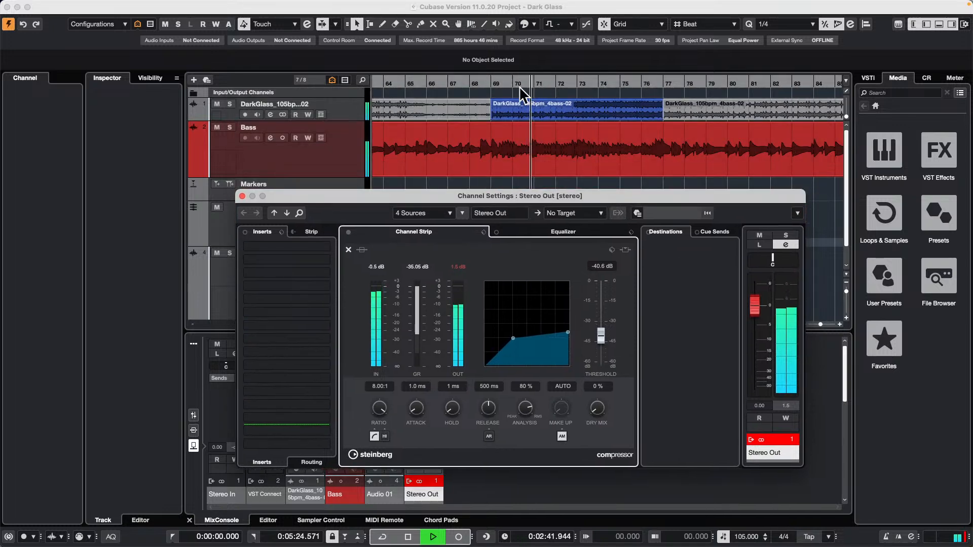
click(421, 88)
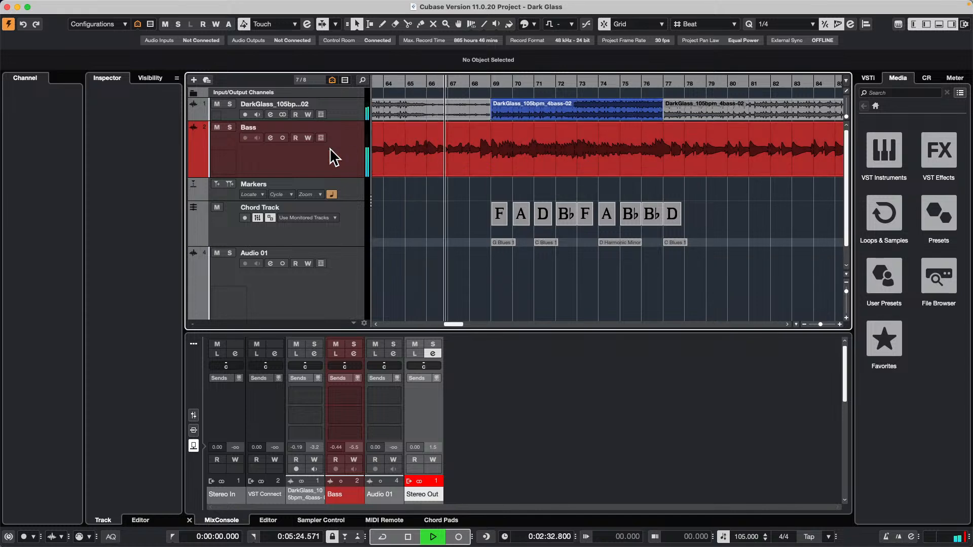
click(270, 138)
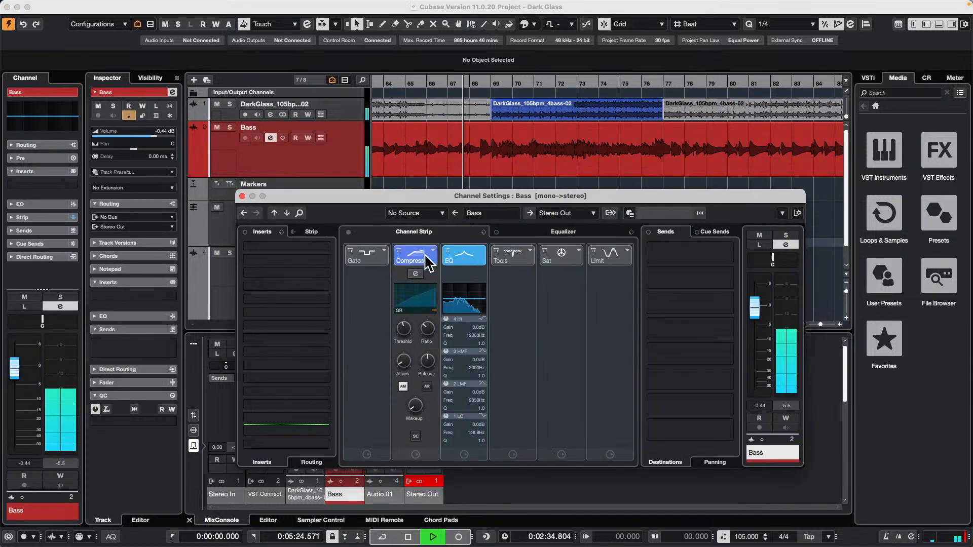
click(415, 273)
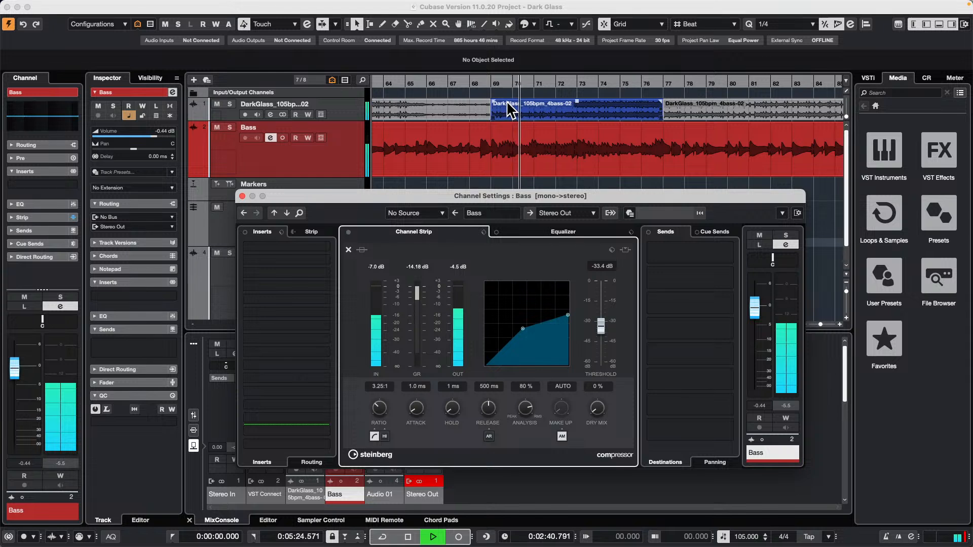
Set the Bass compressor's ratio to 1.00:1 and replay the passage around bars 69 and 70 for comparison.
key(KP_Subtract)
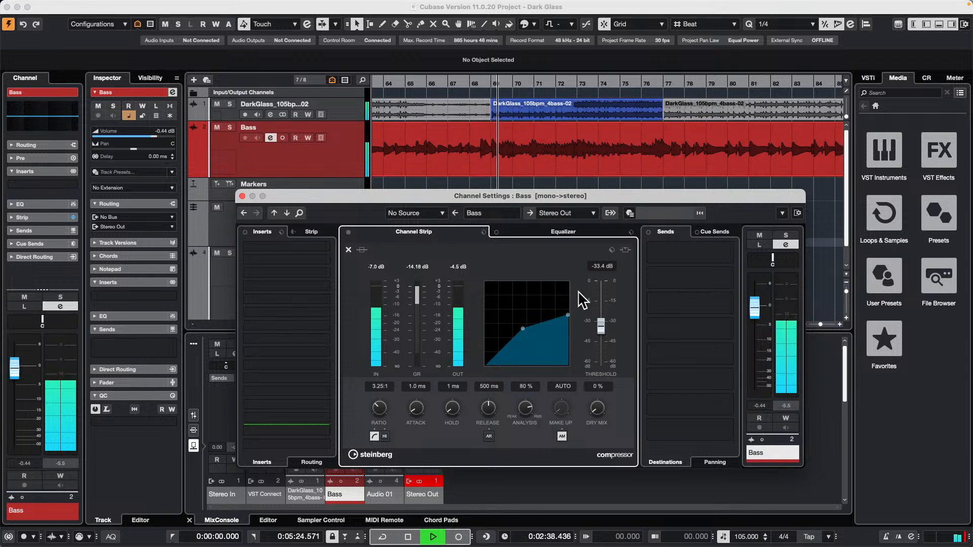
drag(568, 315, 568, 283)
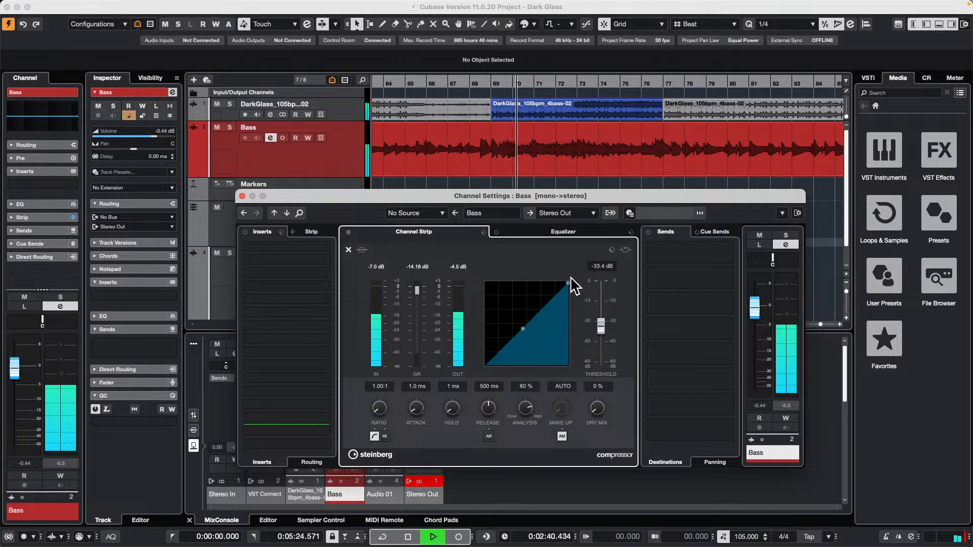
key(KP_Subtract)
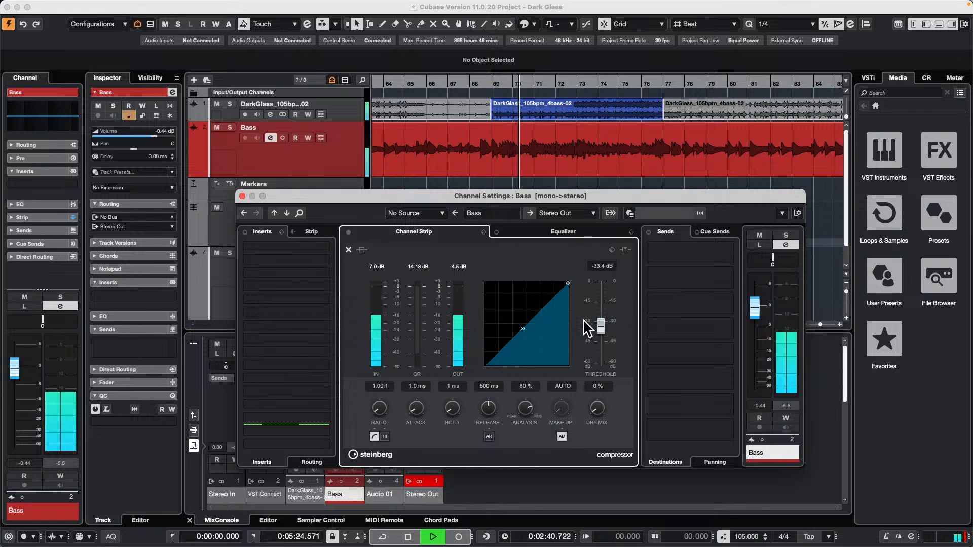
Set the Bass compressor to an 8.00:1 ratio and a -39.5 dB threshold, then stop playback and close its channel settings.
drag(567, 283, 510, 336)
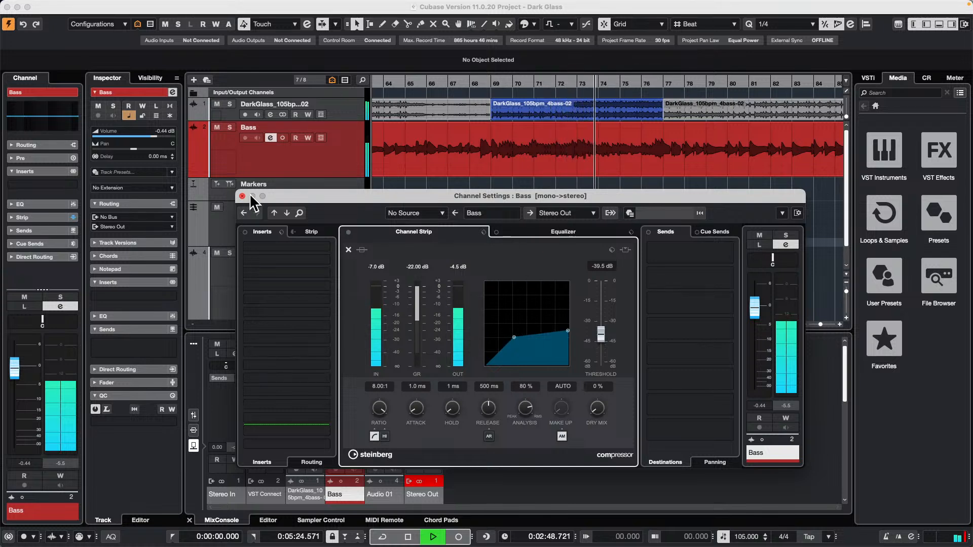
key(space)
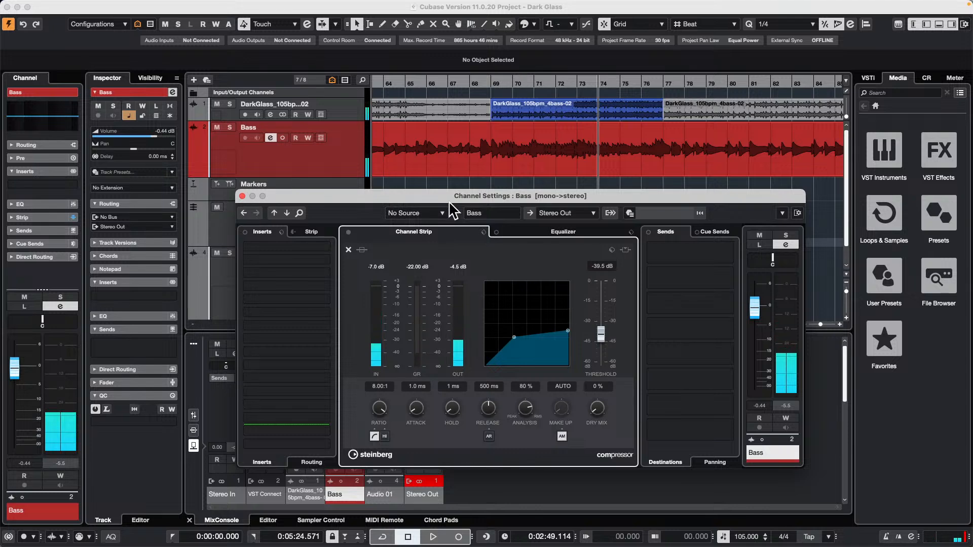
click(242, 196)
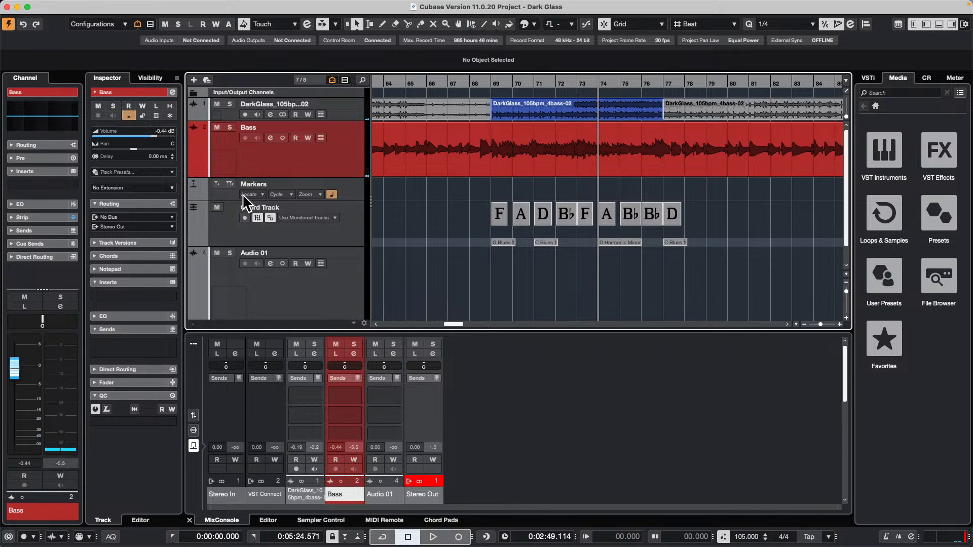
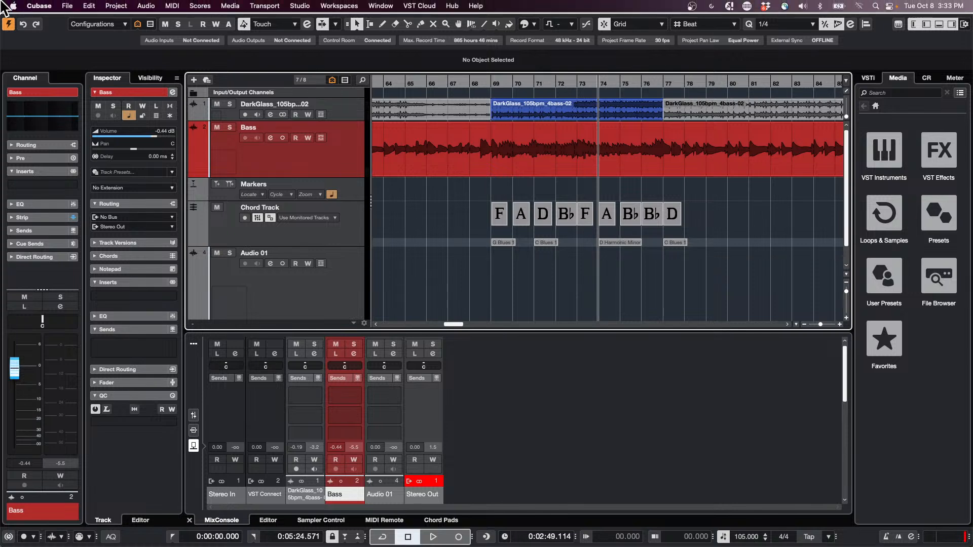
Create a new empty project and move the project cursor to about bar 15.
click(68, 6)
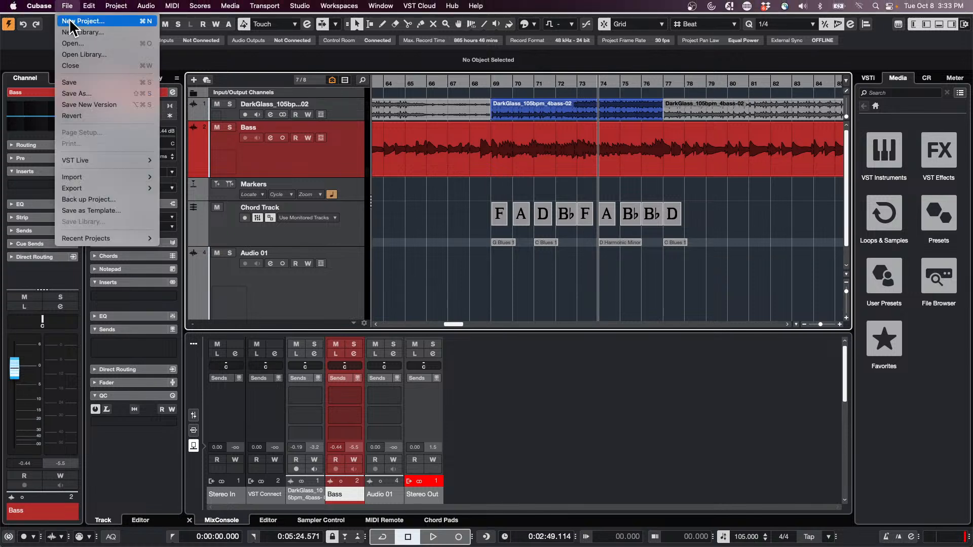
click(70, 22)
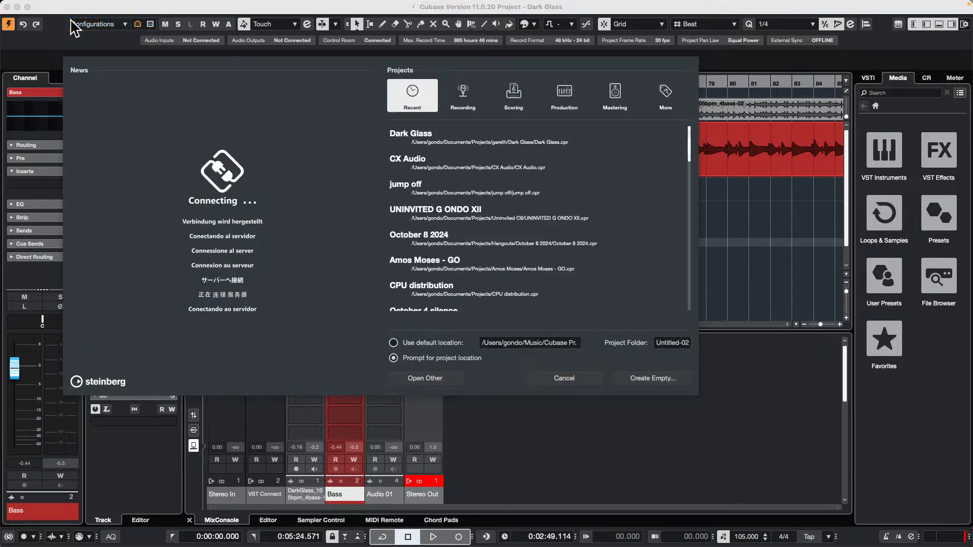
click(657, 376)
click(714, 339)
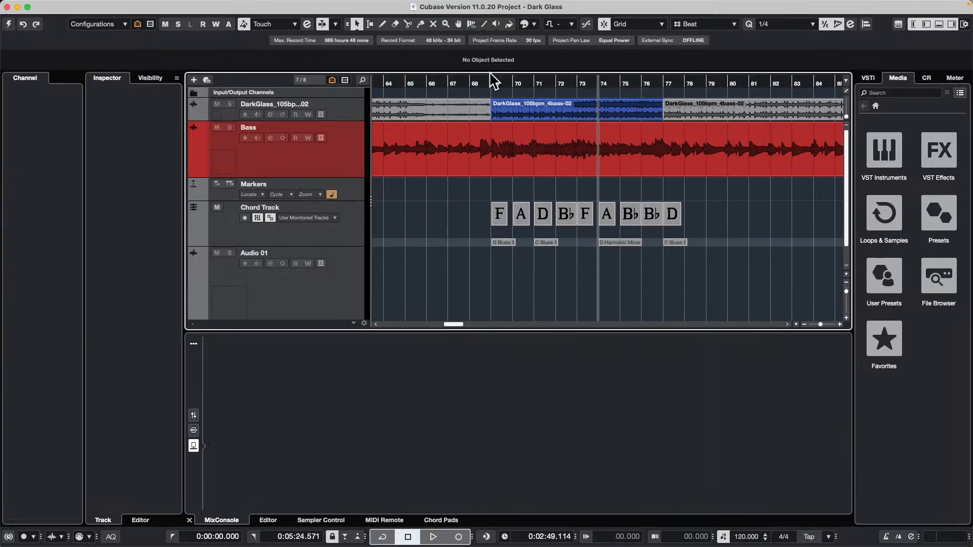
mouse_move(55, 6)
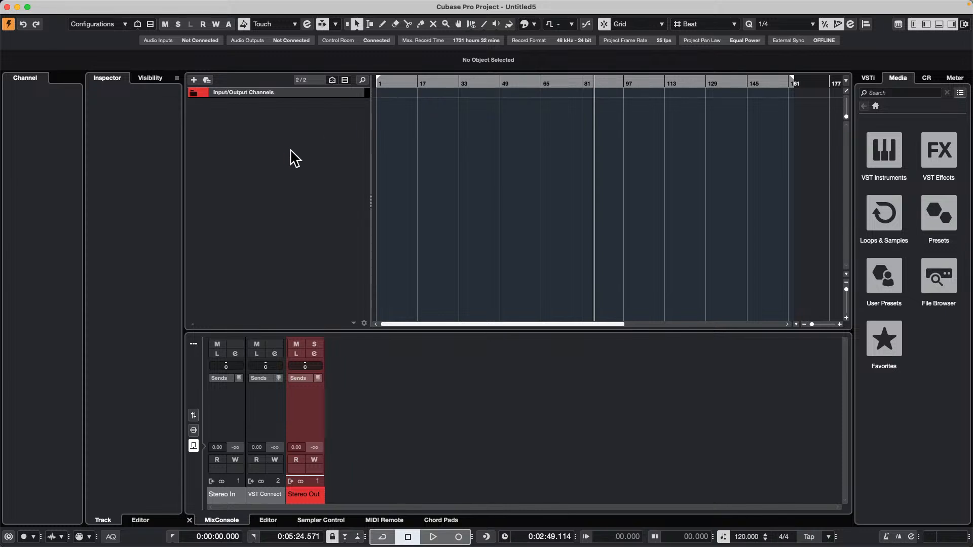
drag(411, 83, 411, 79)
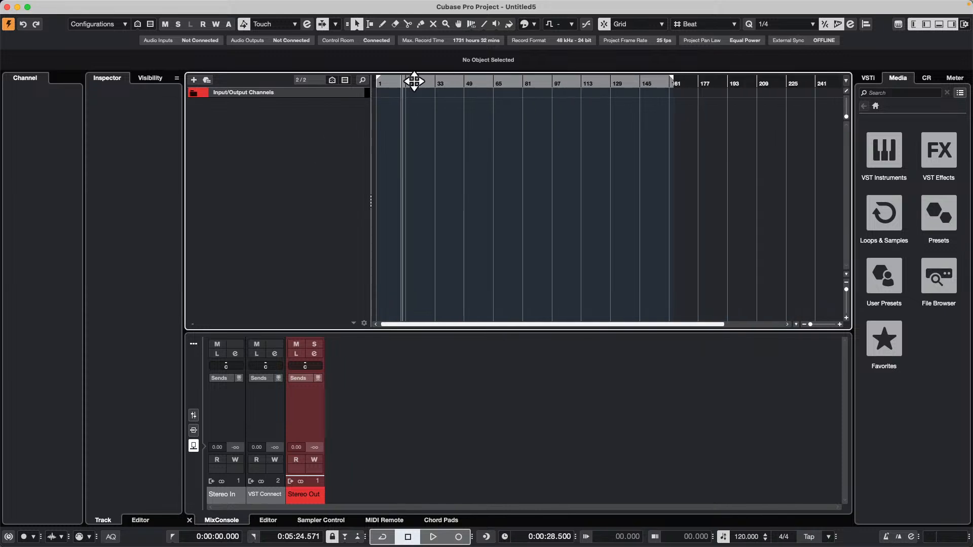
Add one instrument track using Groove Agent SE, with all MIDI inputs and routed to Stereo Out.
right_click(295, 119)
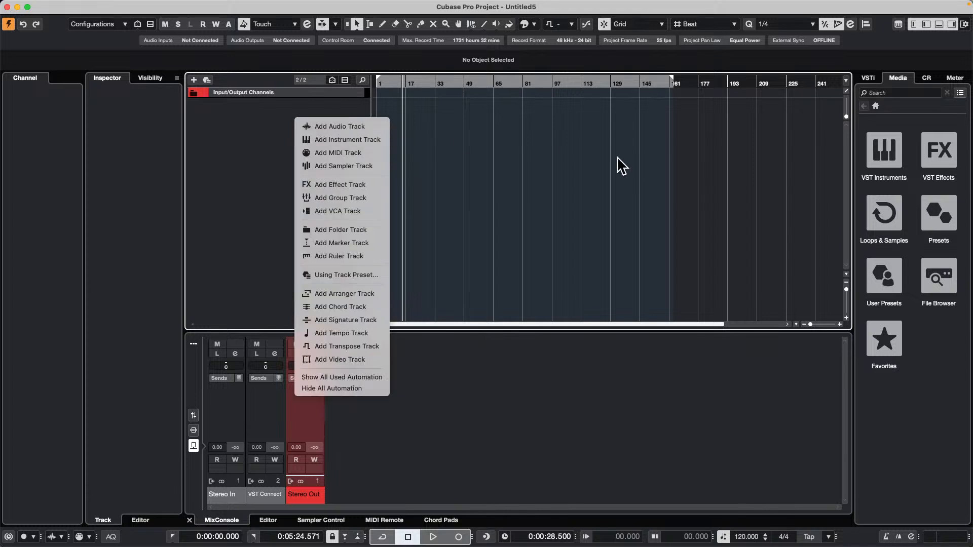
click(643, 157)
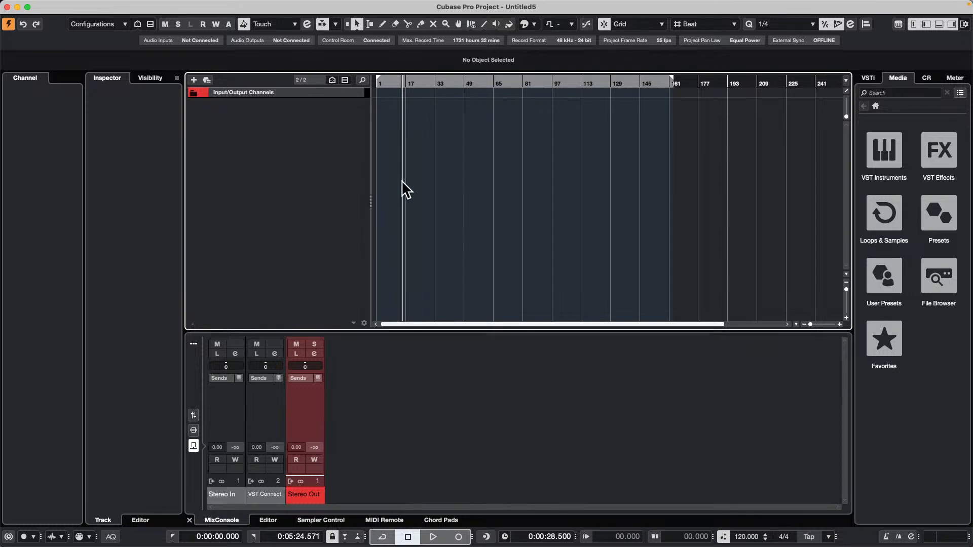
right_click(310, 117)
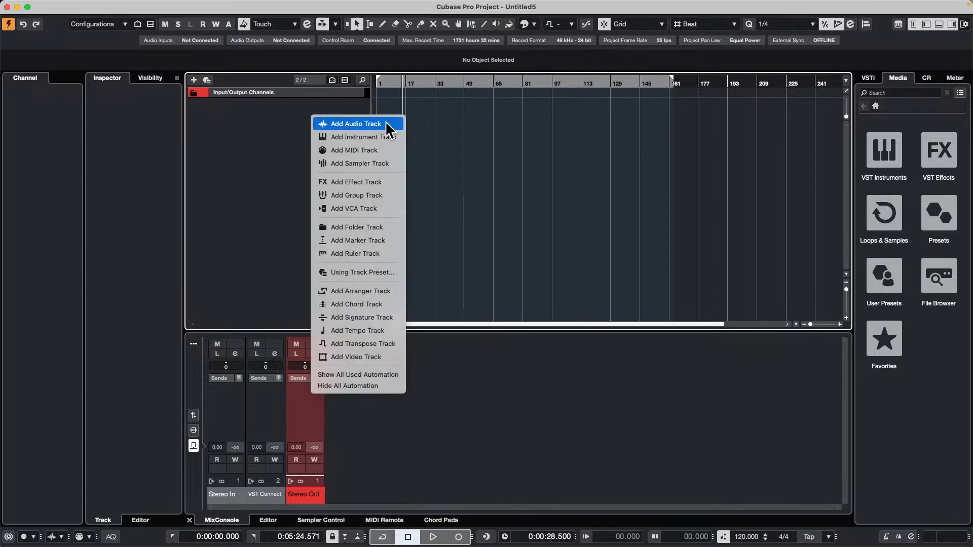
click(384, 135)
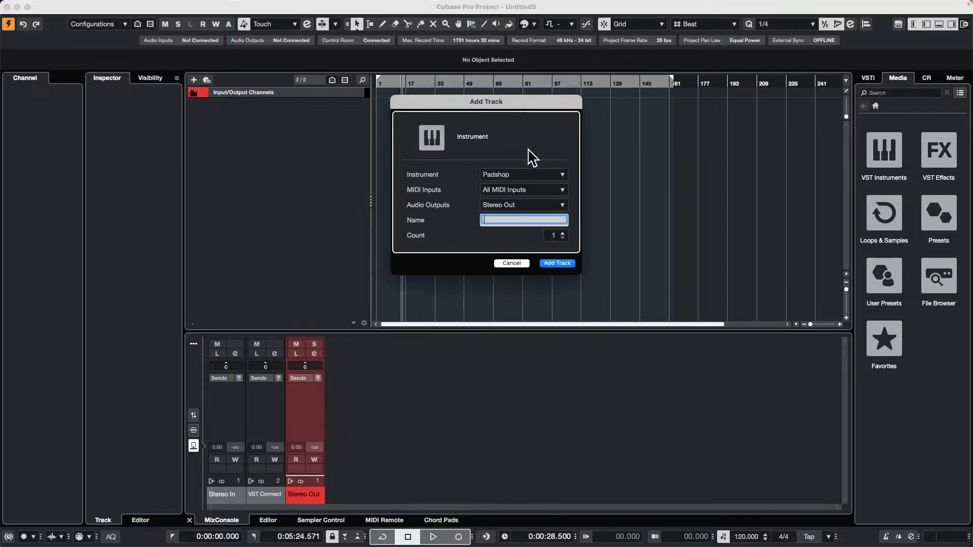
click(520, 177)
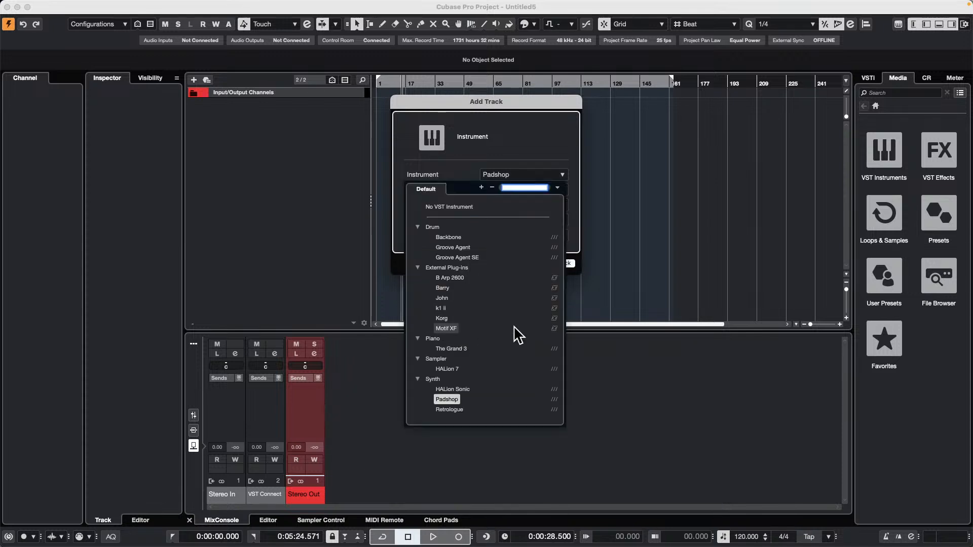
click(473, 258)
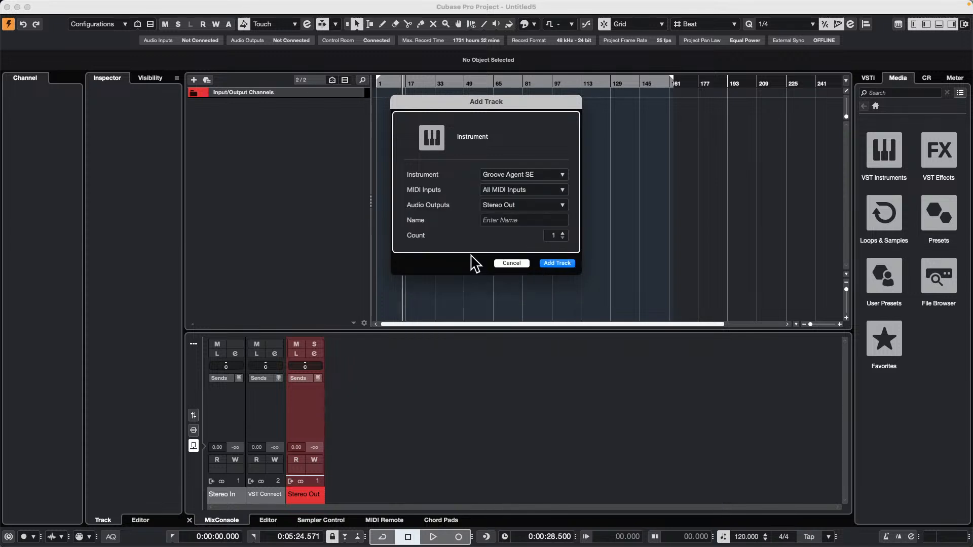
click(557, 264)
Load the Forgive Me kit with its patterns from the SE Studio Kit library into Groove Agent SE.
right_click(503, 132)
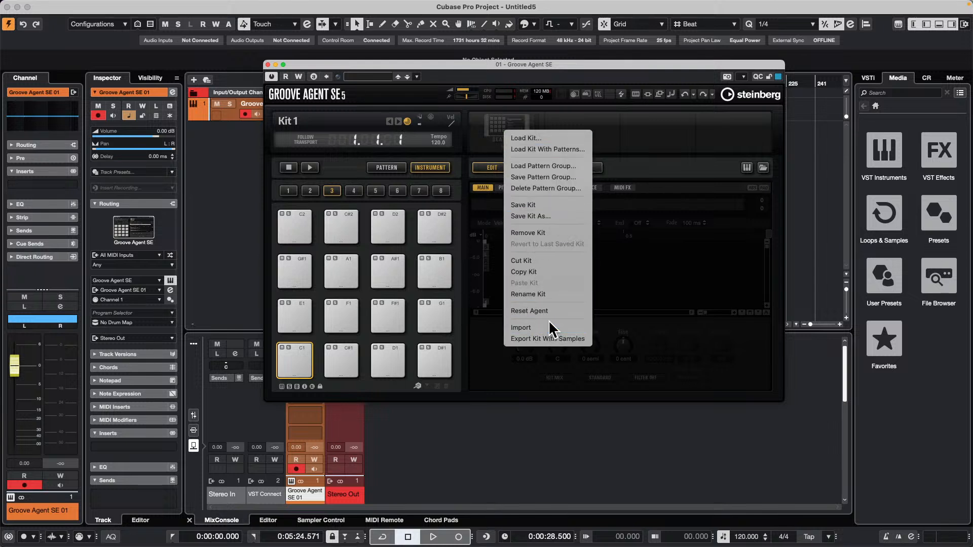
click(549, 150)
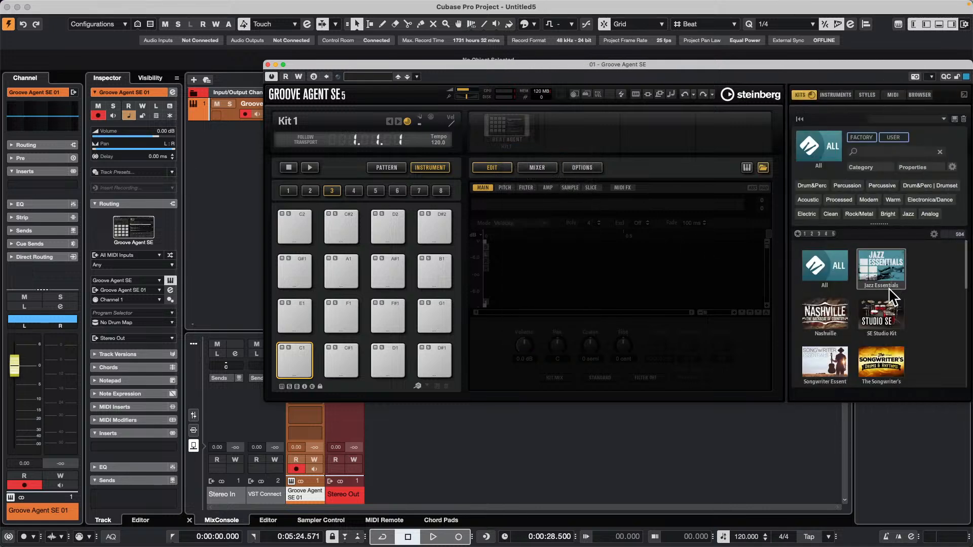
click(867, 307)
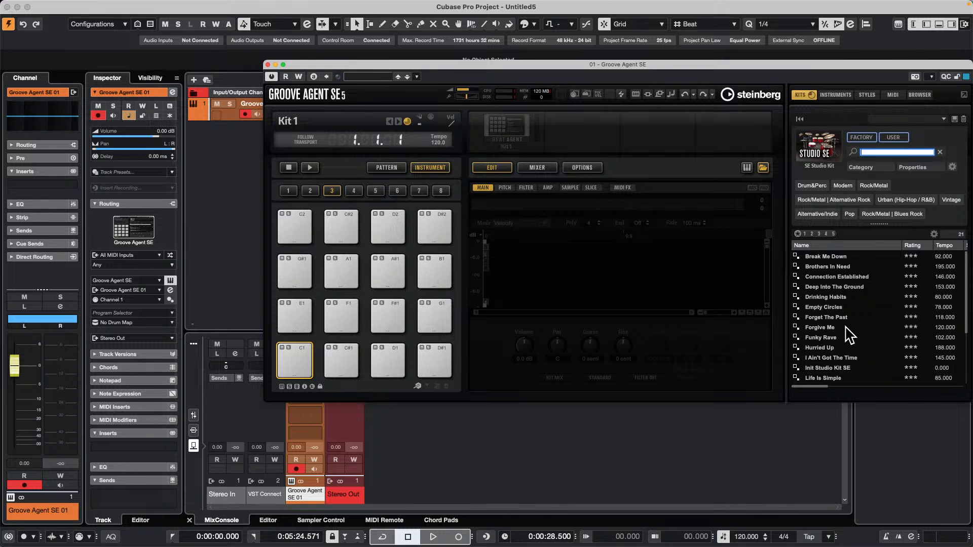
click(835, 327)
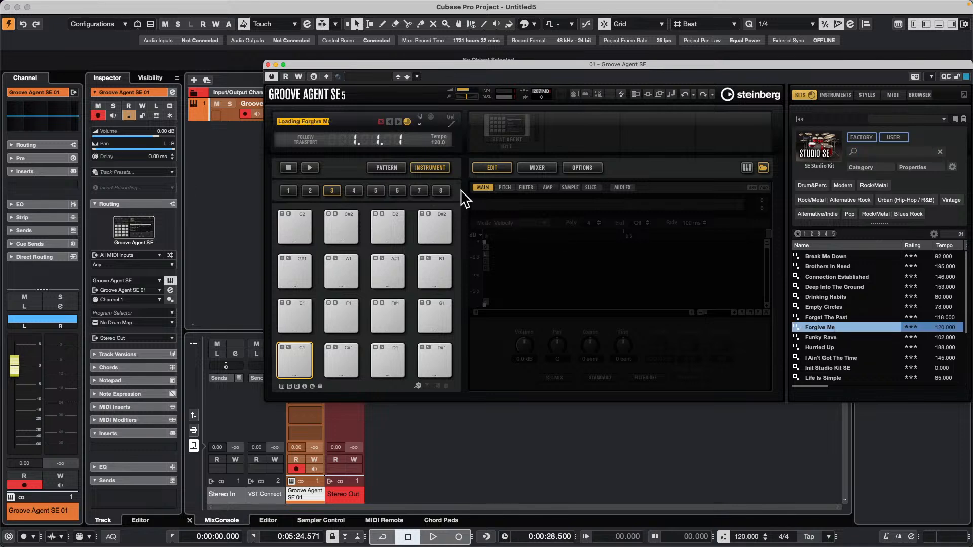
Start Groove Agent's internal playback, show the pattern pads and switch to the Main 3 groove.
click(310, 167)
click(310, 167)
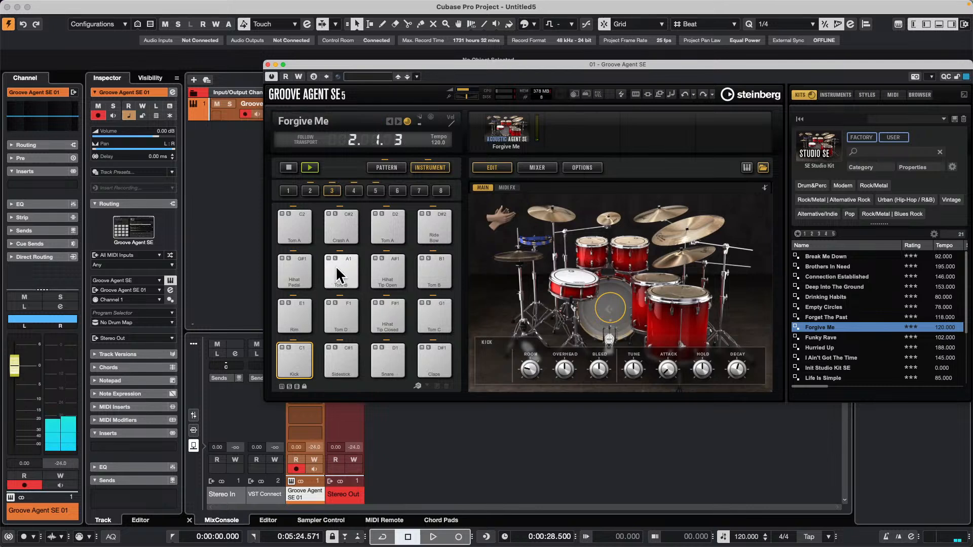
click(395, 167)
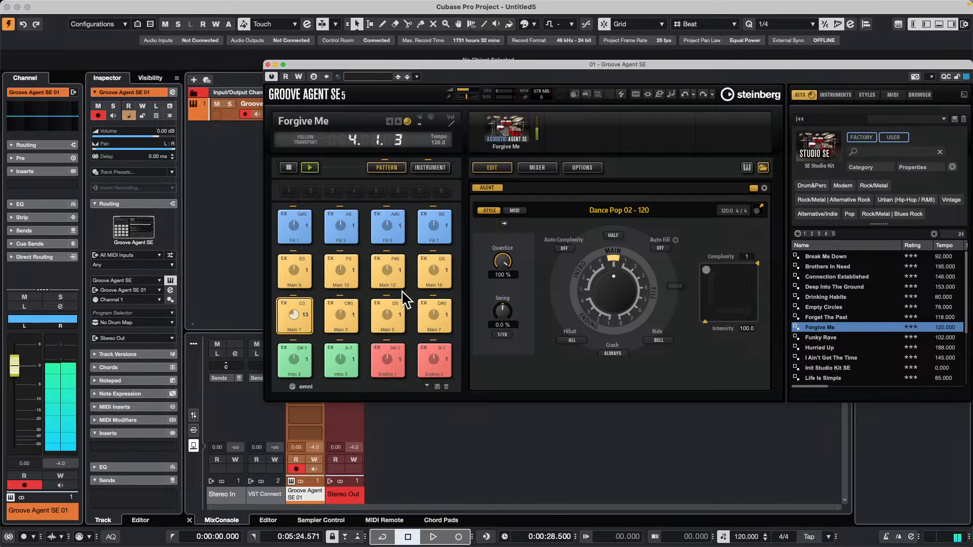
click(355, 313)
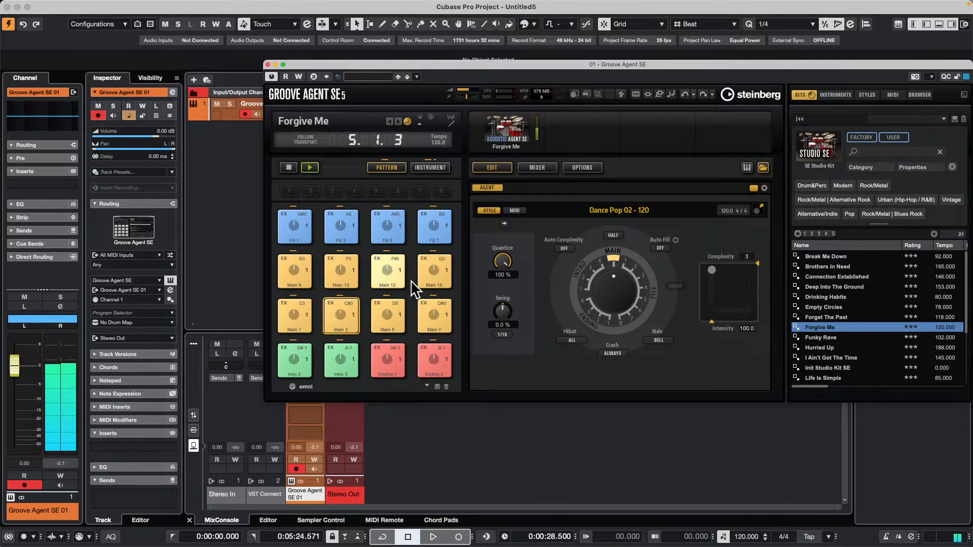
Close the Groove Agent SE window and lower the project tempo to 112 BPM while the groove plays.
click(267, 63)
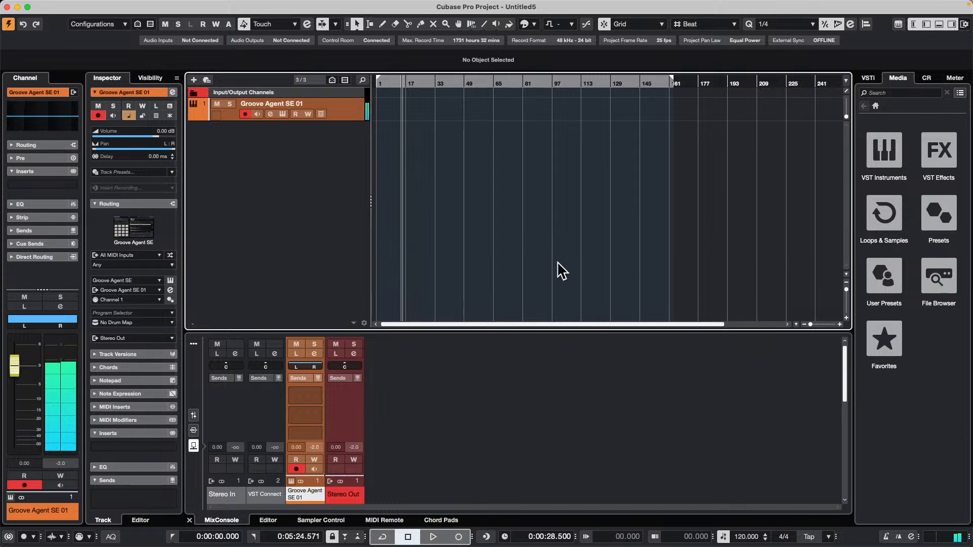
scroll(745, 540, down, 6)
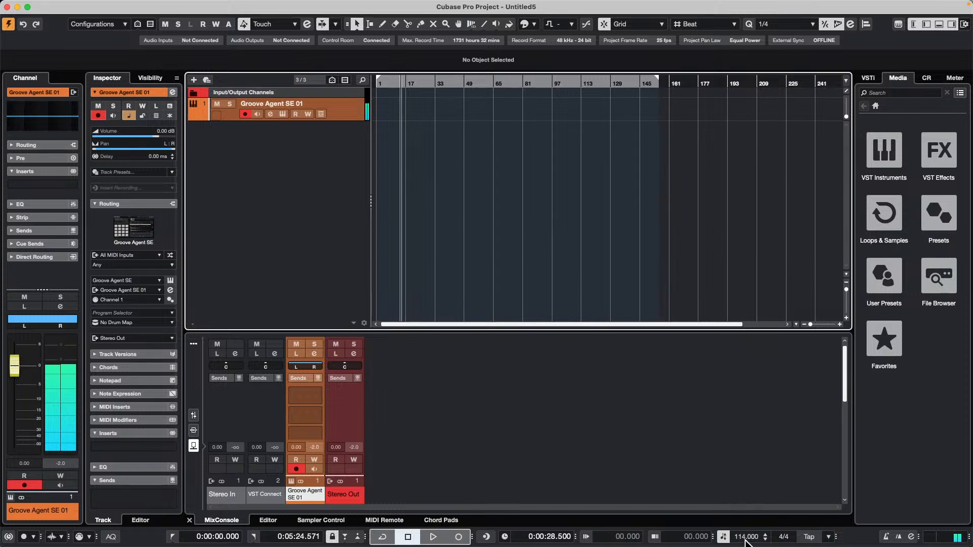
scroll(745, 542, down, 3)
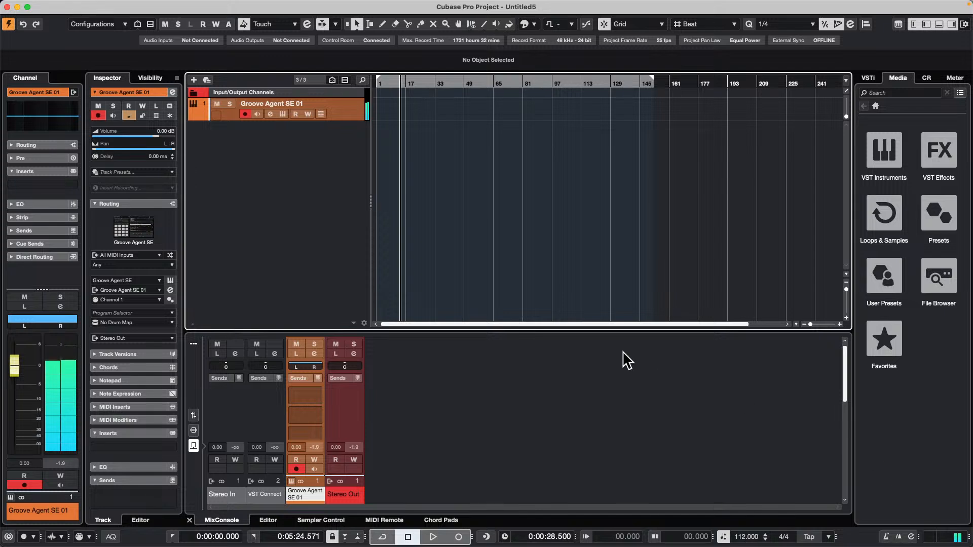
Add a second instrument track using HALion Sonic.
right_click(262, 128)
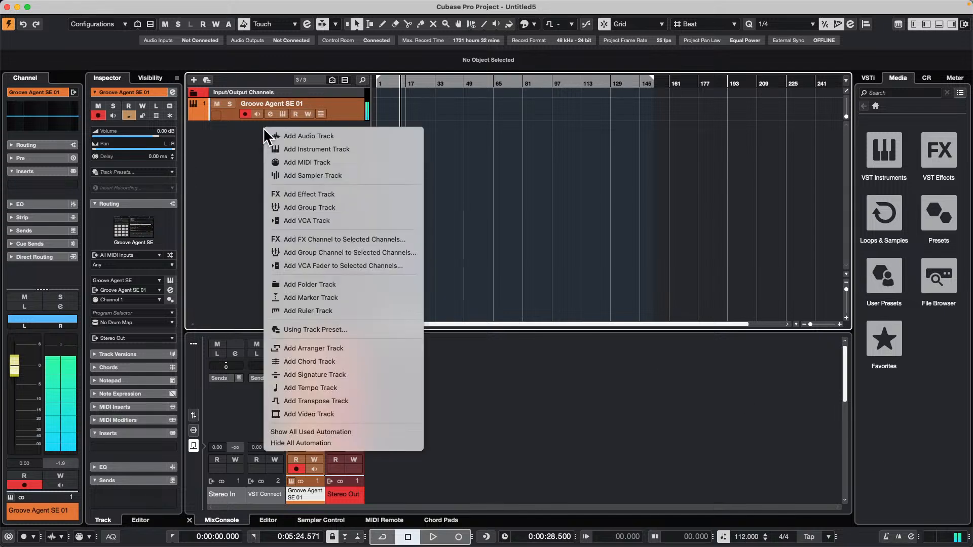
click(366, 149)
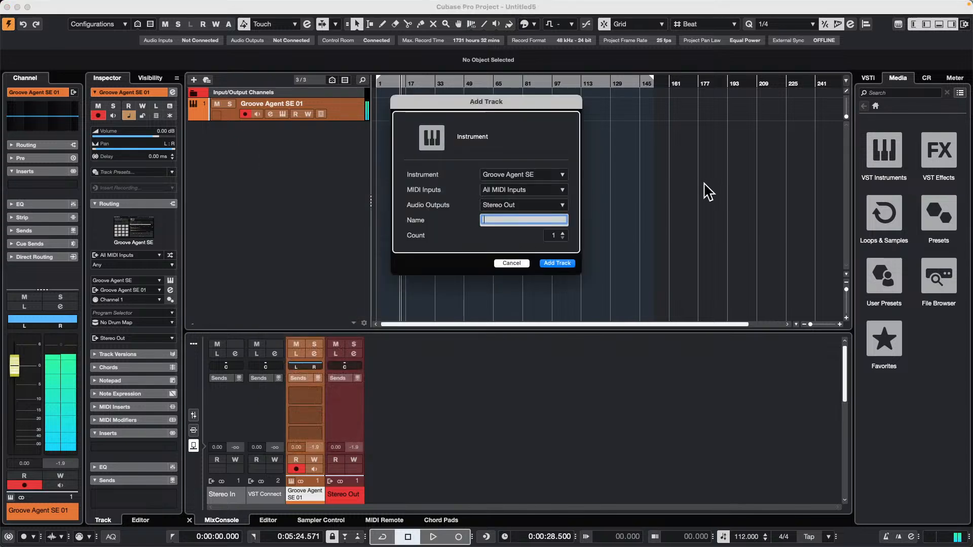
click(555, 176)
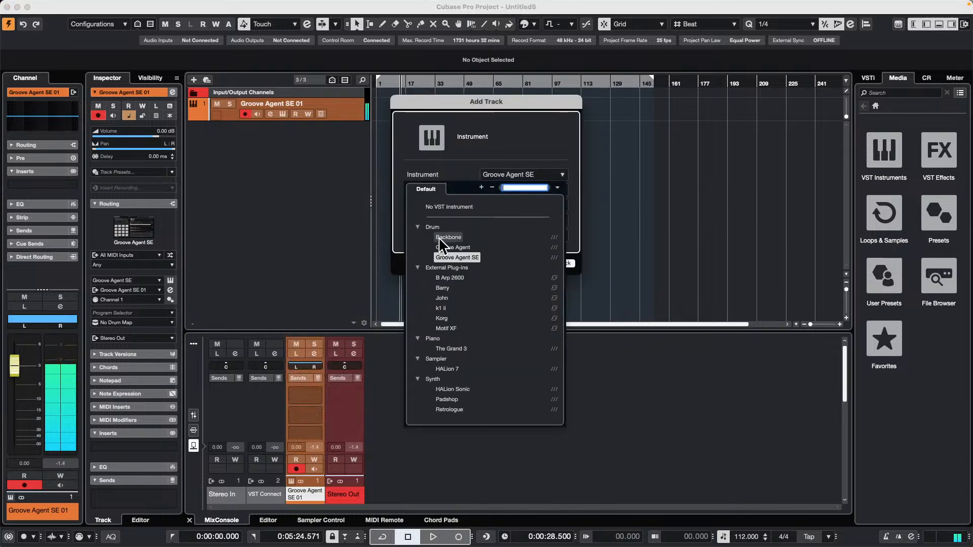
click(462, 389)
click(557, 264)
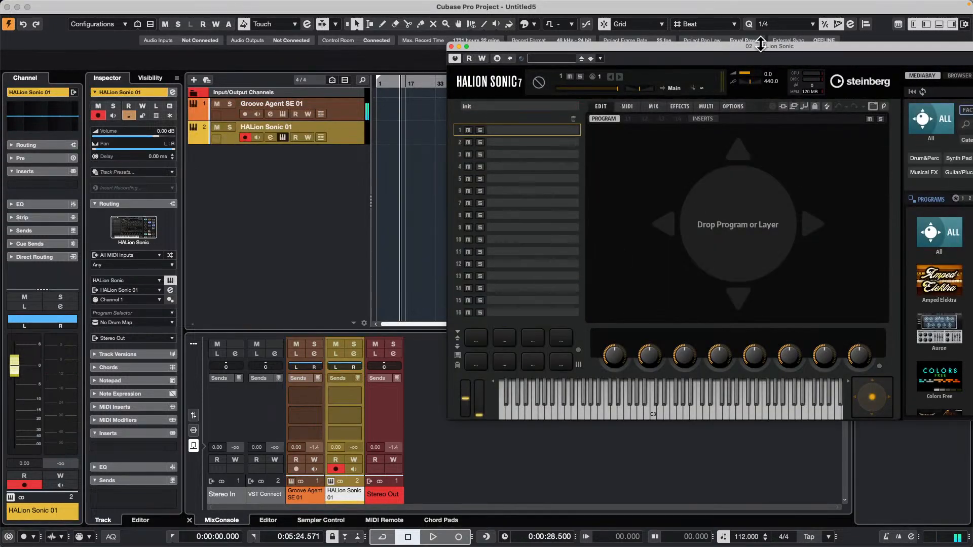
Find "silk roads" in HALion Sonic, load the Silk Roads program from HS SE Pro and close the instrument window.
drag(755, 47, 496, 64)
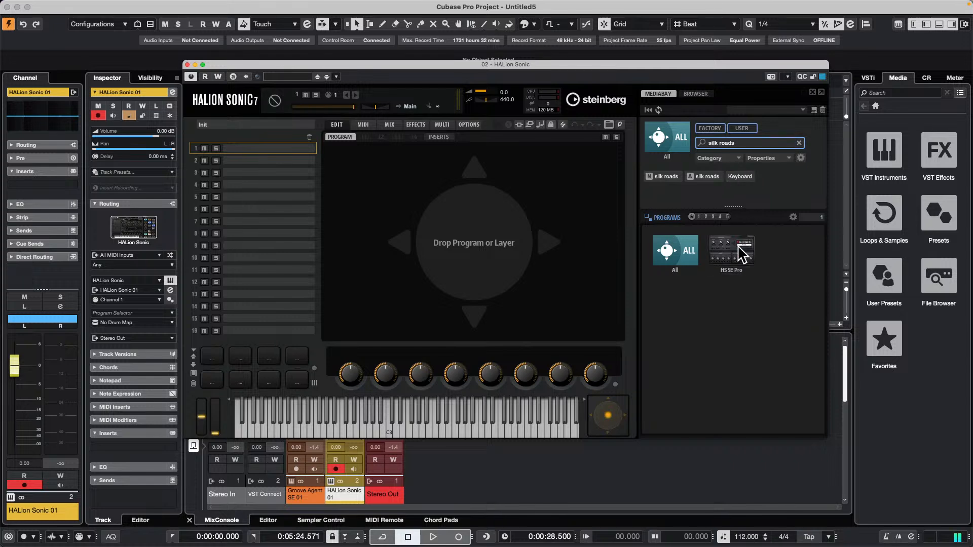
click(734, 252)
double_click(685, 241)
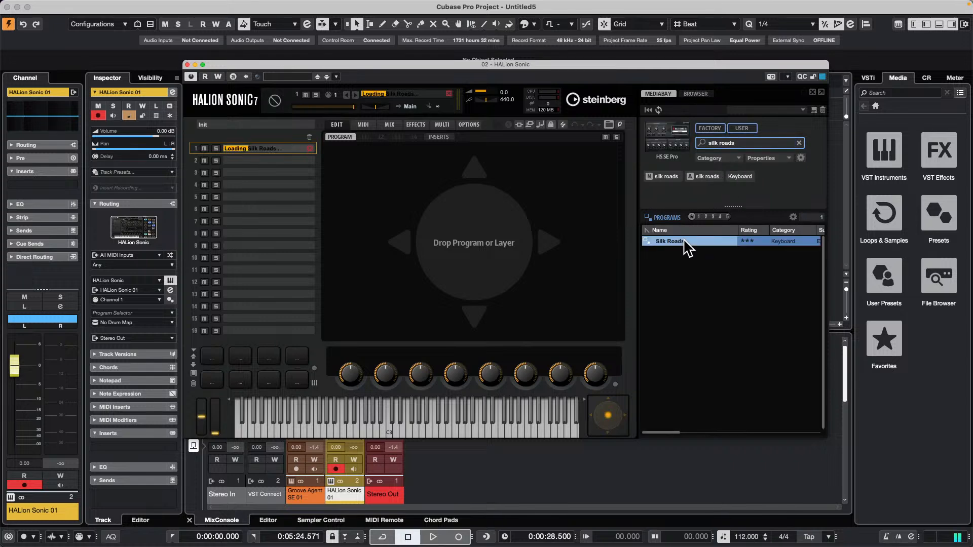
drag(298, 66, 510, 57)
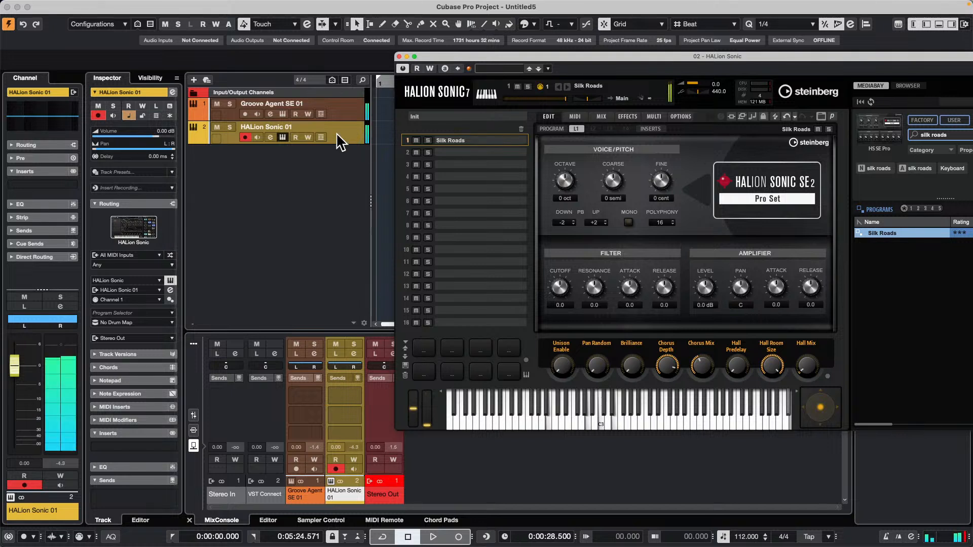
click(400, 56)
right_click(304, 155)
click(355, 161)
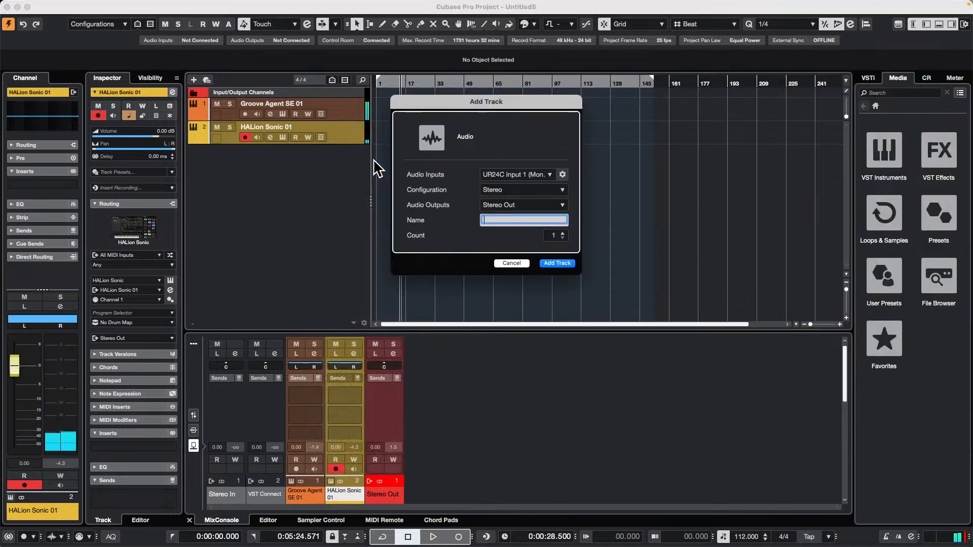
click(512, 263)
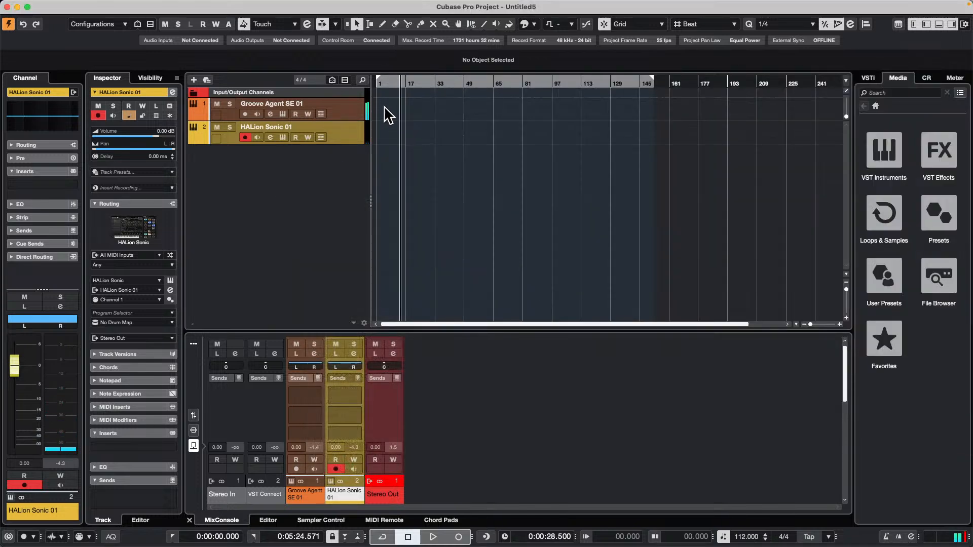
Return the project cursor to the start of the project and add a chord track below HALion Sonic 01.
drag(393, 86, 353, 83)
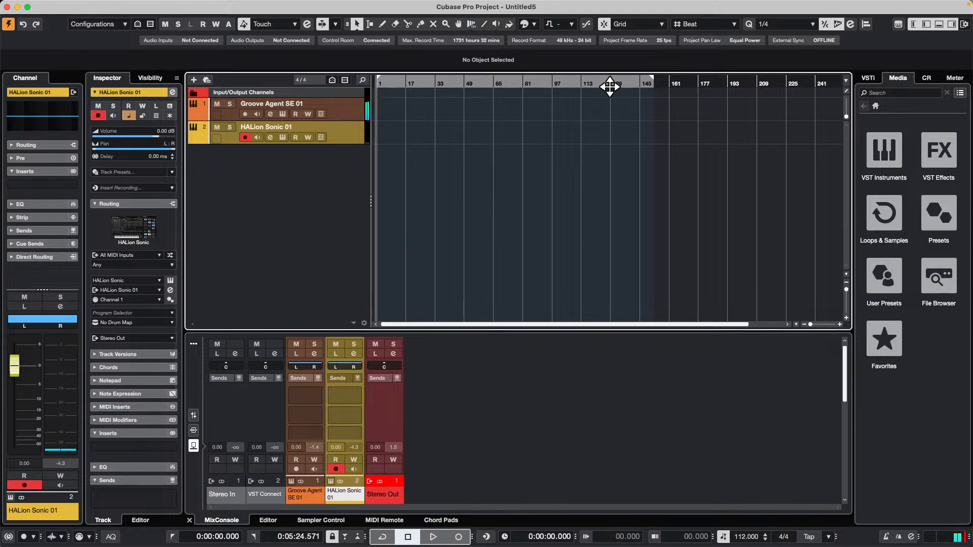
right_click(261, 161)
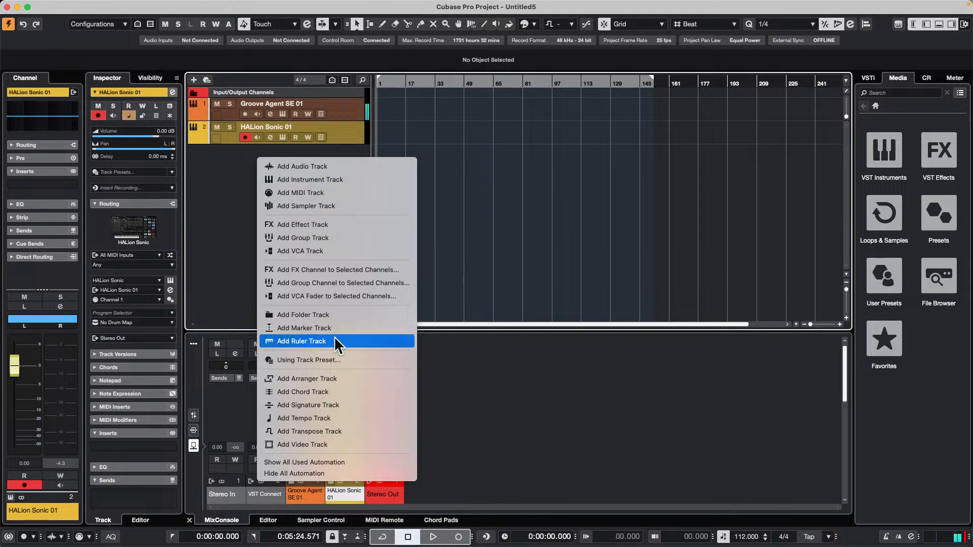
click(358, 392)
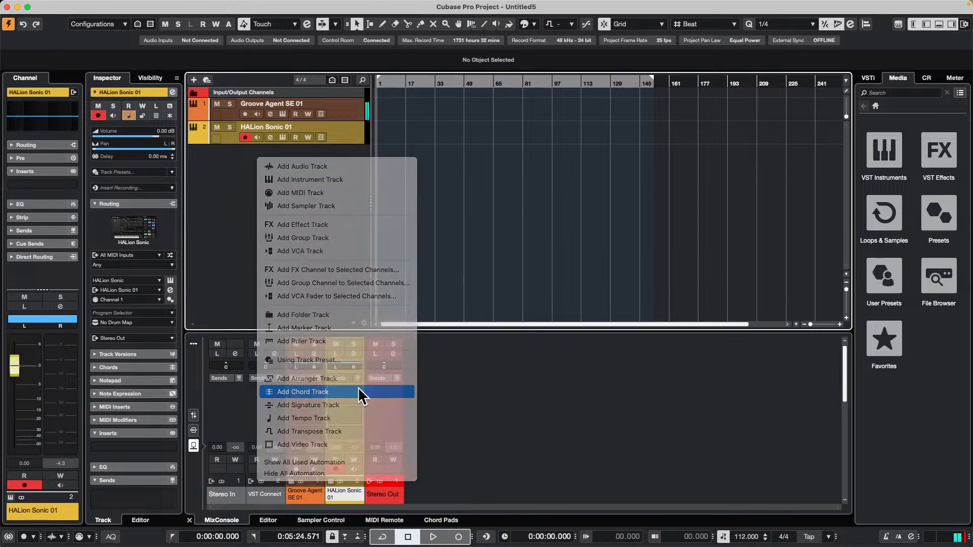
Draw a chord event at bar 1 of the chord track with the Draw tool.
right_click(391, 158)
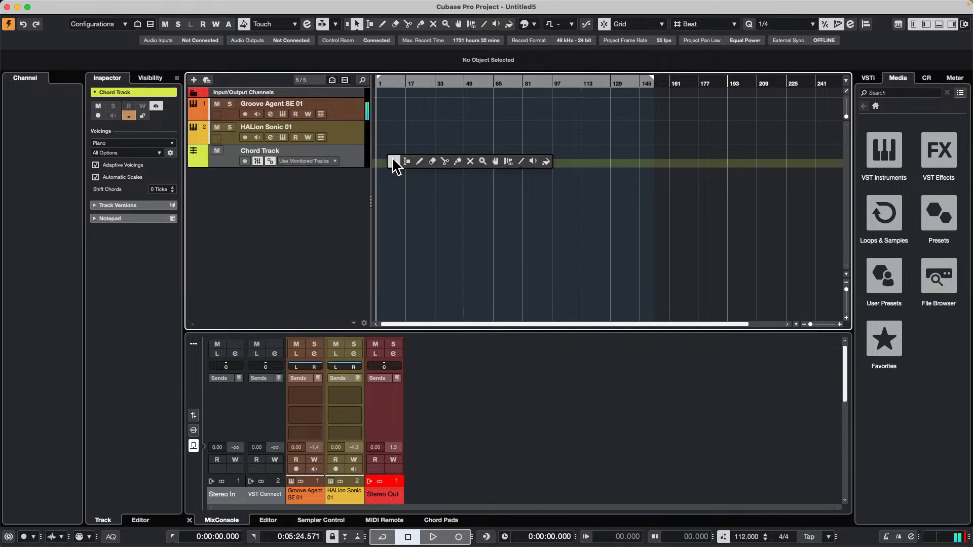
click(418, 158)
click(377, 151)
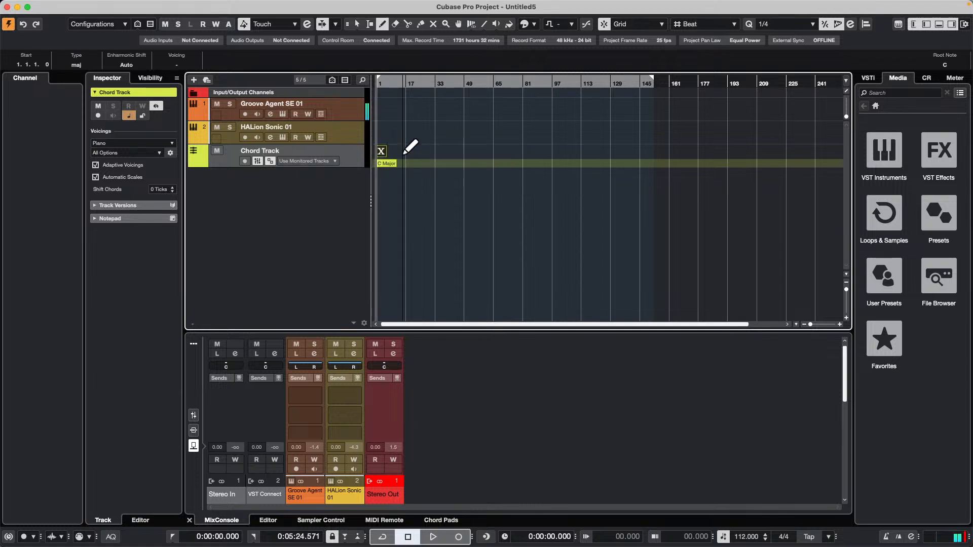
Set the bar 1 chord to G major and play from the start with monitoring enabled on HALion Sonic 01.
key(1)
double_click(385, 158)
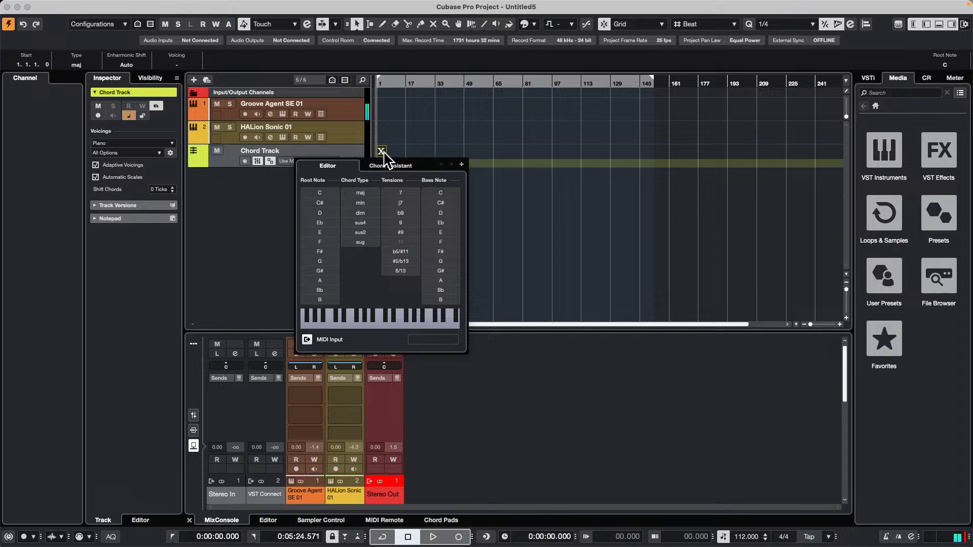
click(325, 261)
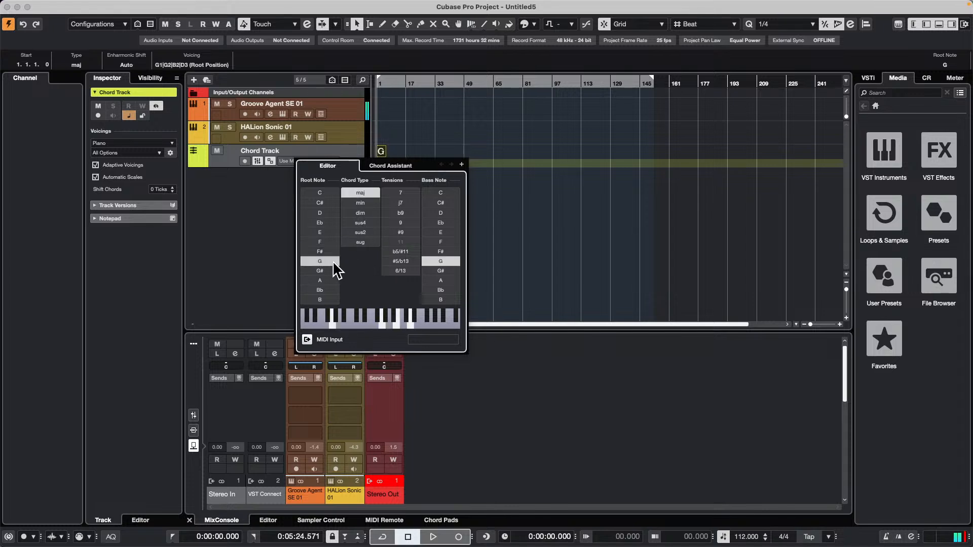
click(530, 140)
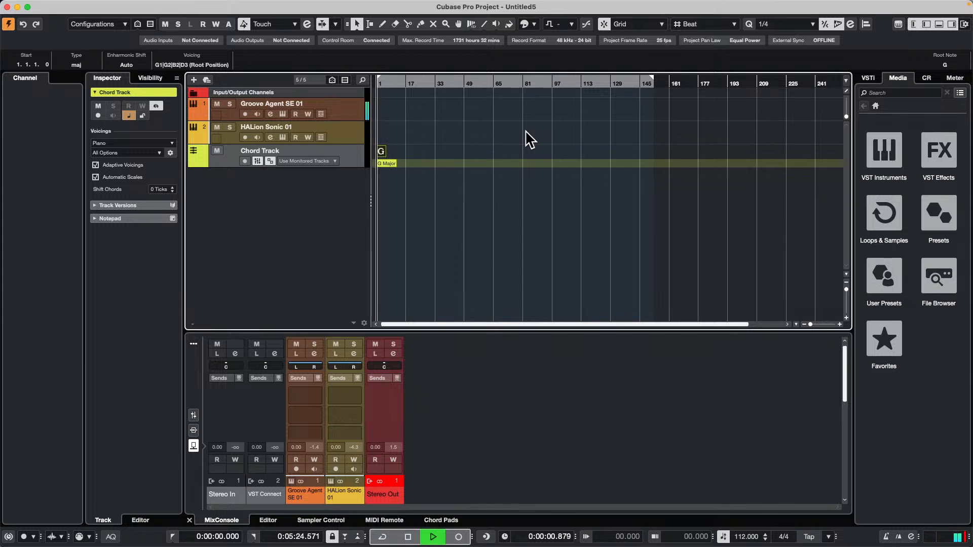
click(257, 137)
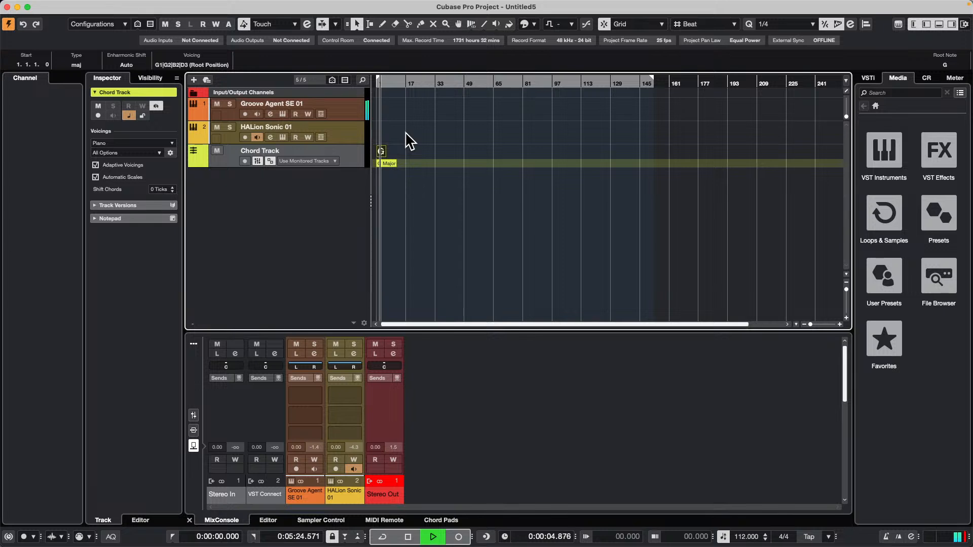
key(space)
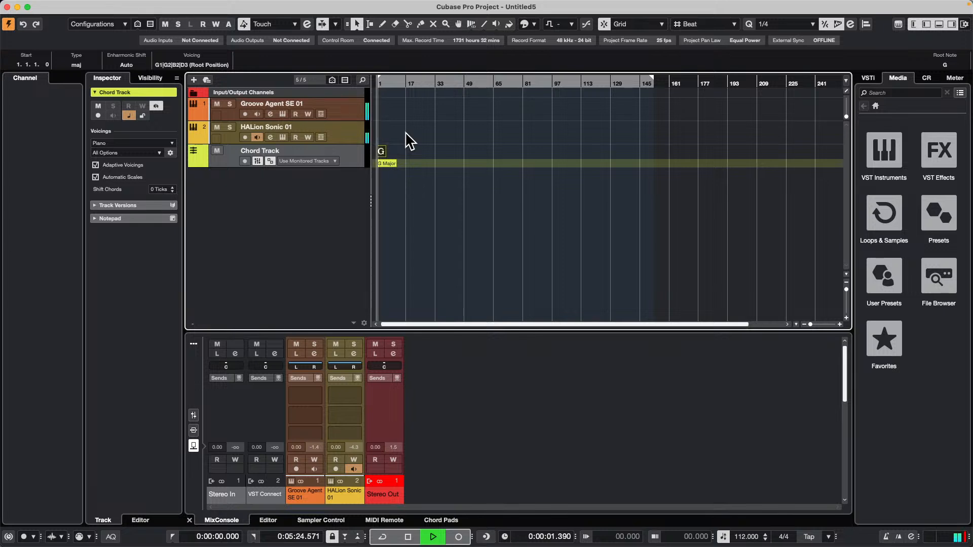
Set the right locator at bar 9 so the locator range covers bars 1 to 8.
key(g)
key(h)
key(h)
key(h)
key(h)
key(h)
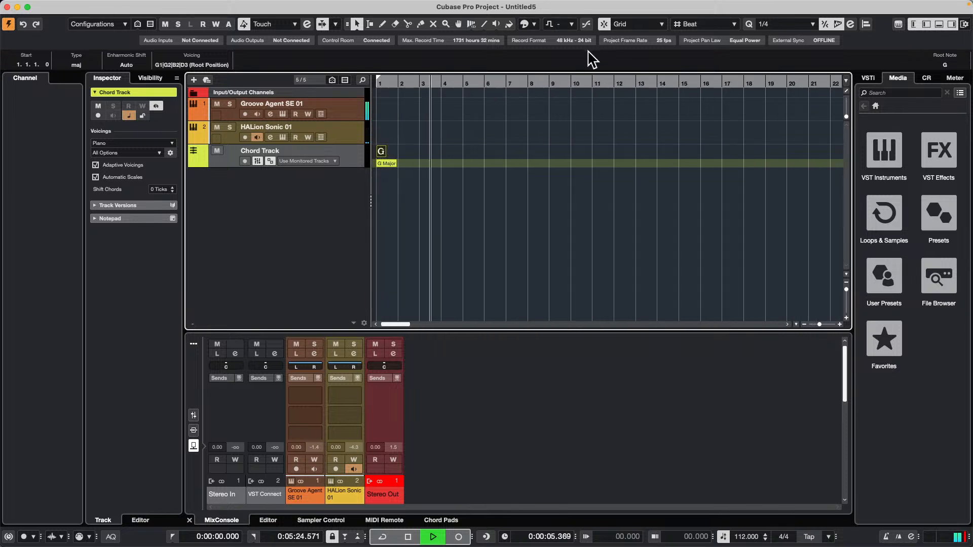
alt+click(551, 85)
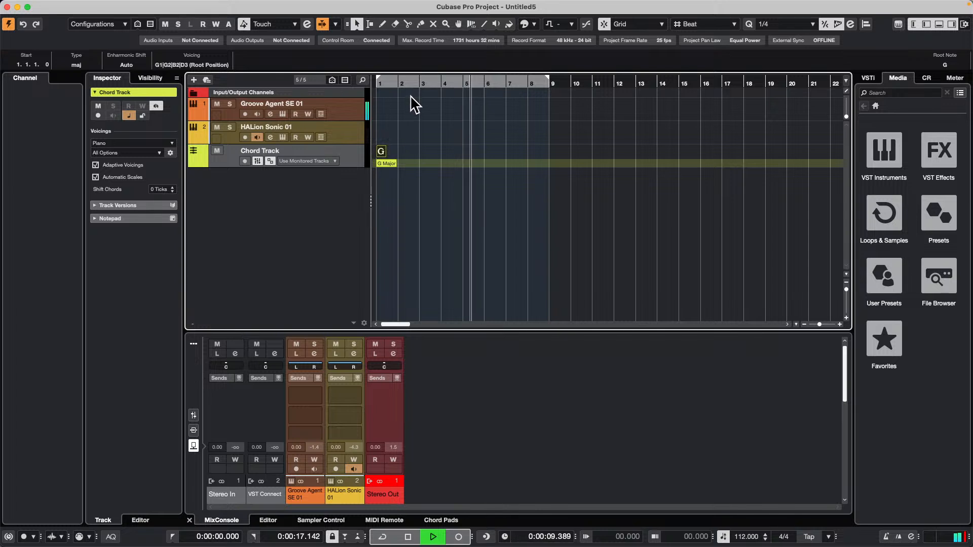
Draw a chord event at bar 2 of the chord track and set it to G major with an E bass note.
right_click(397, 144)
click(424, 143)
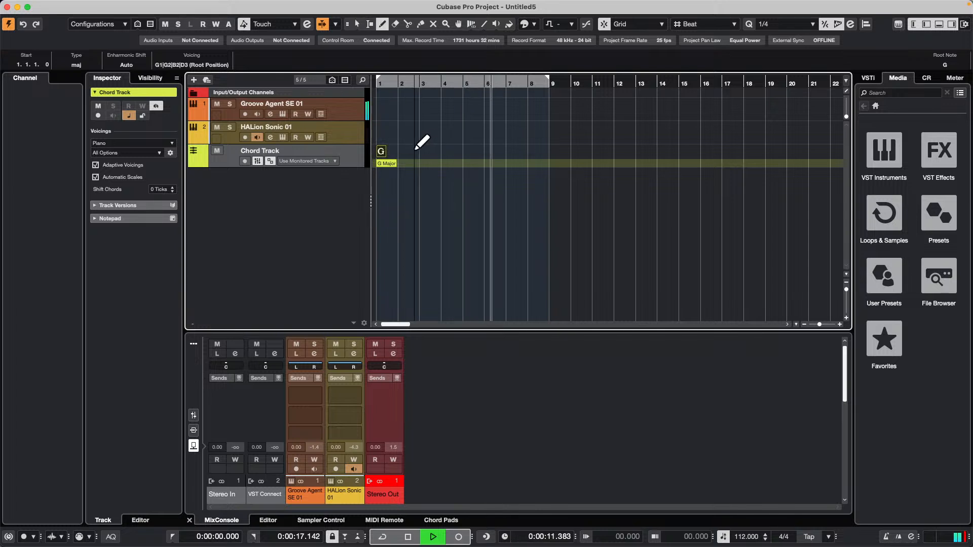
click(400, 151)
right_click(399, 151)
click(398, 151)
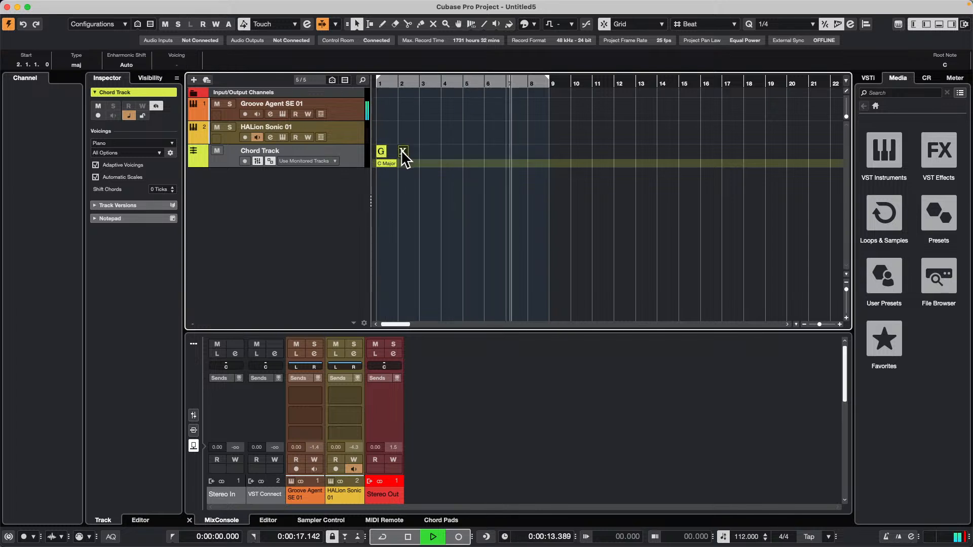
double_click(402, 151)
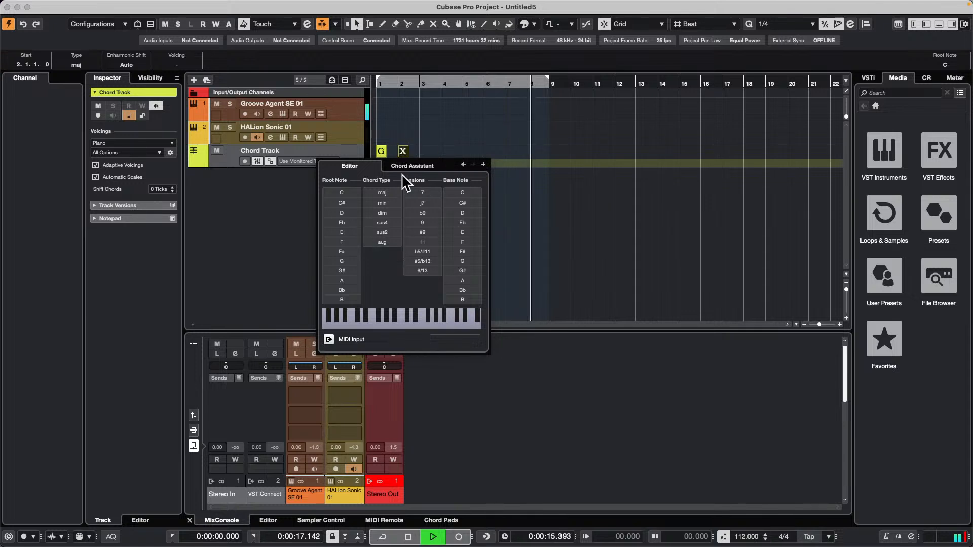
click(333, 261)
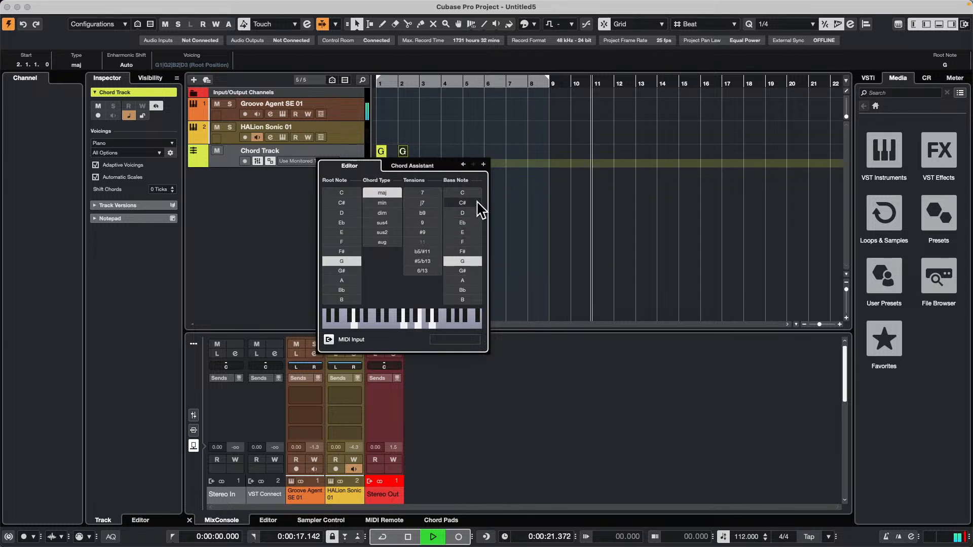
click(472, 232)
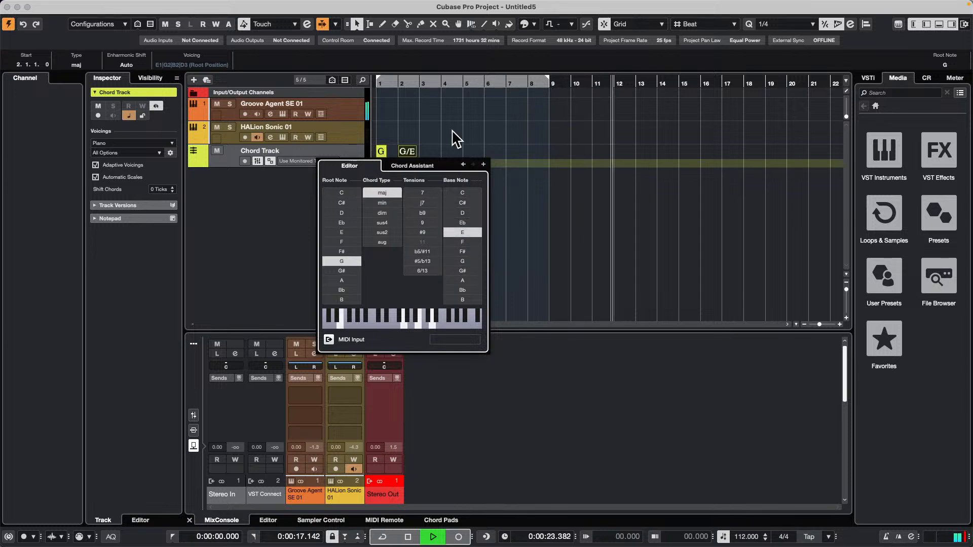
click(437, 142)
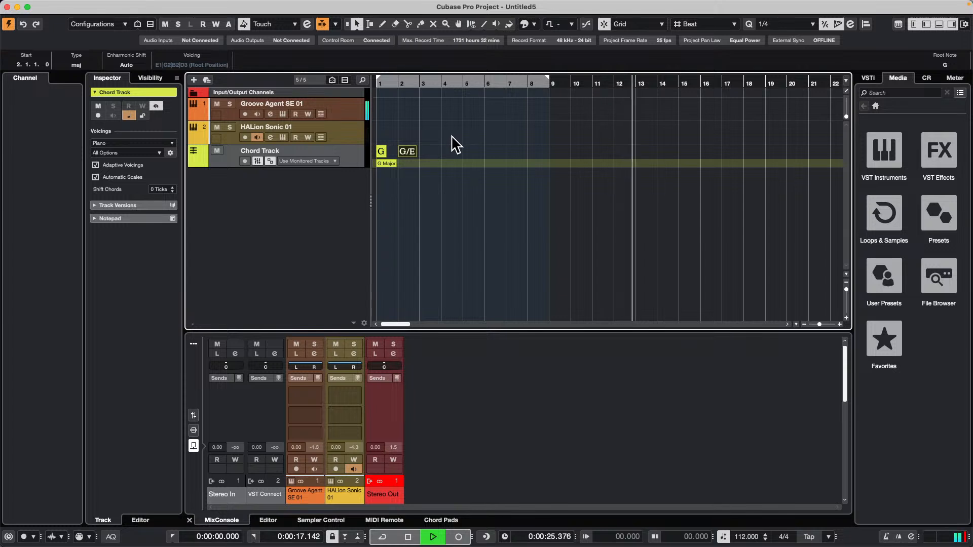
Return playback to the project start and turn on cycle mode.
key(Home)
key(slash)
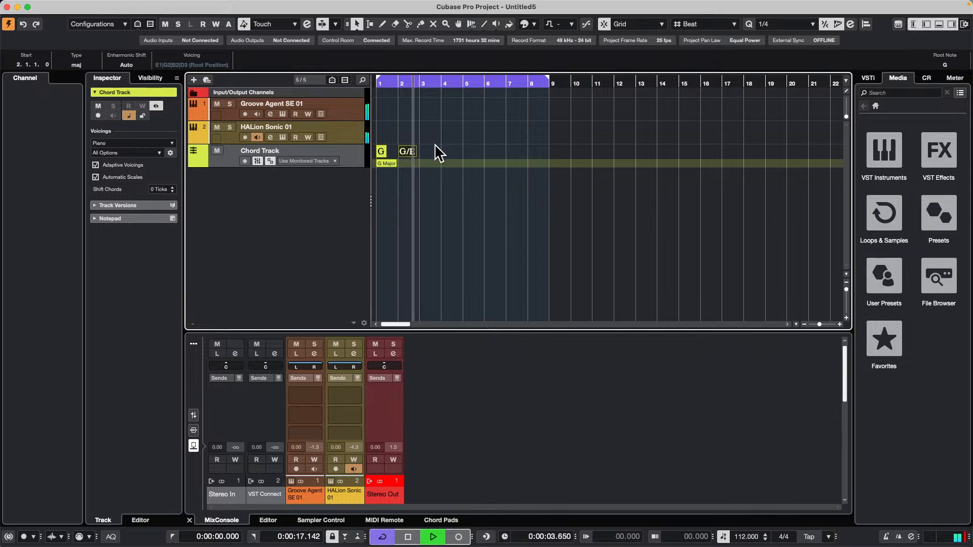
Draw a chord event at bar 3 of the chord track and set it to A major.
right_click(451, 152)
click(453, 153)
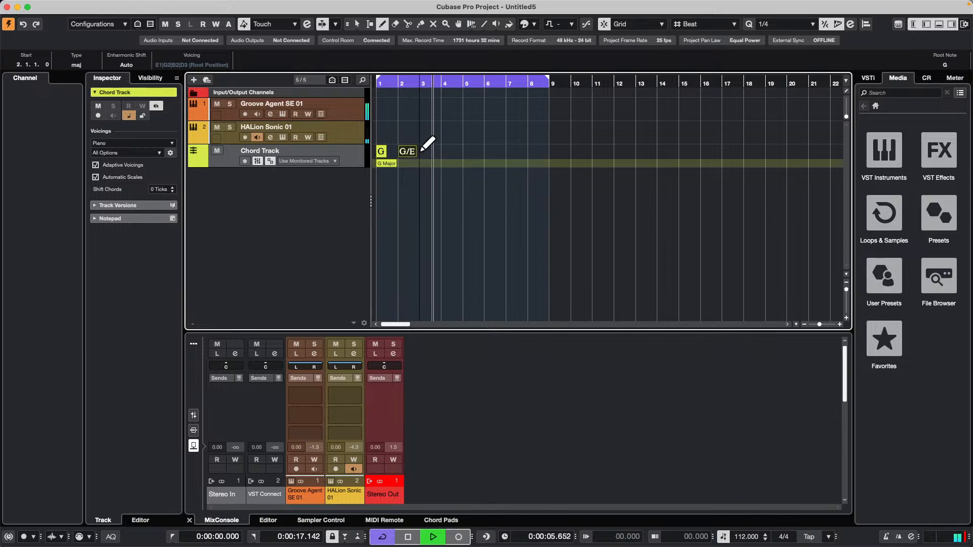
click(425, 151)
key(1)
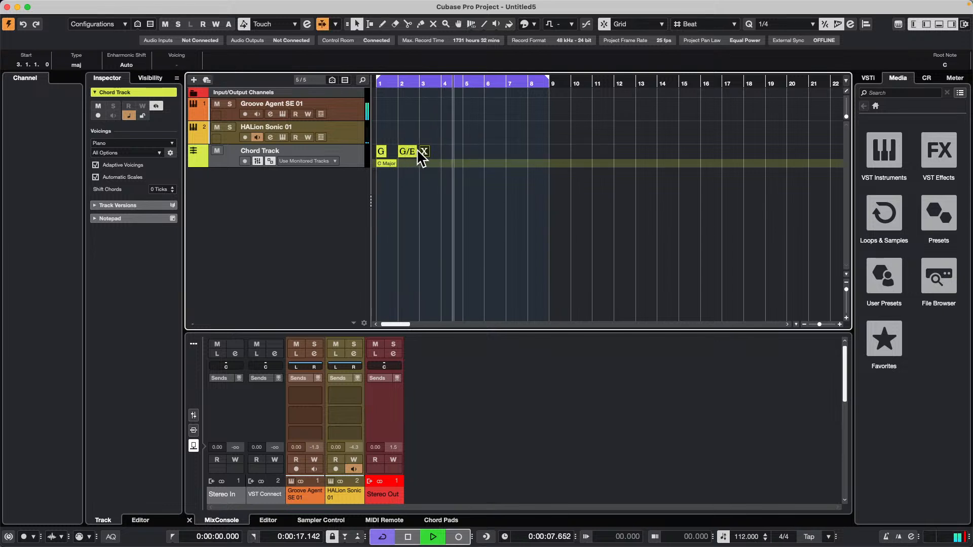
double_click(424, 151)
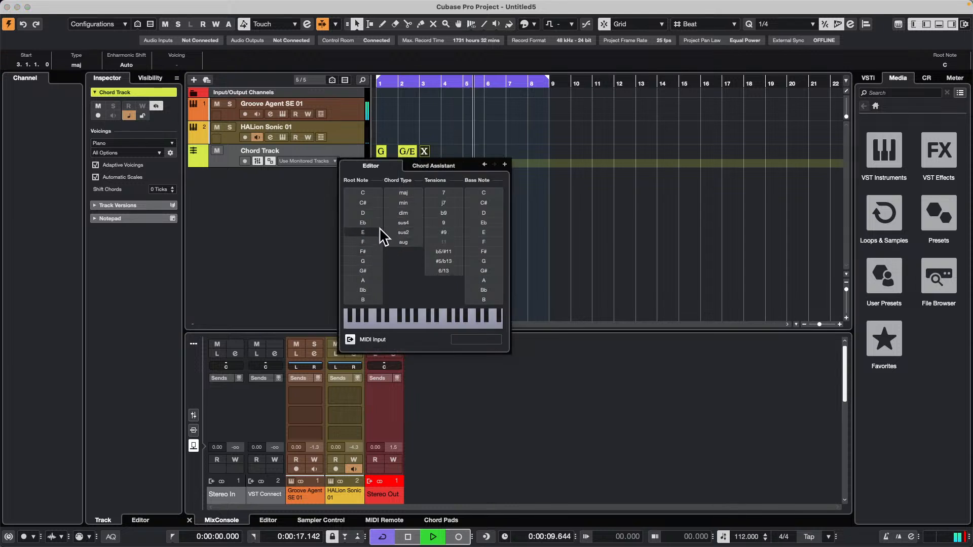
click(363, 280)
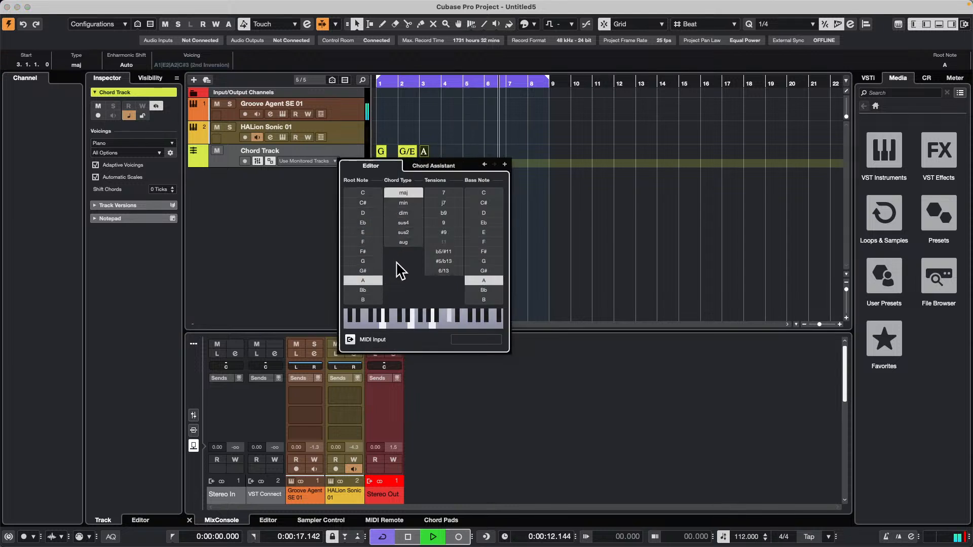
Add the following chord event at bar 4 and set it to D major.
click(504, 164)
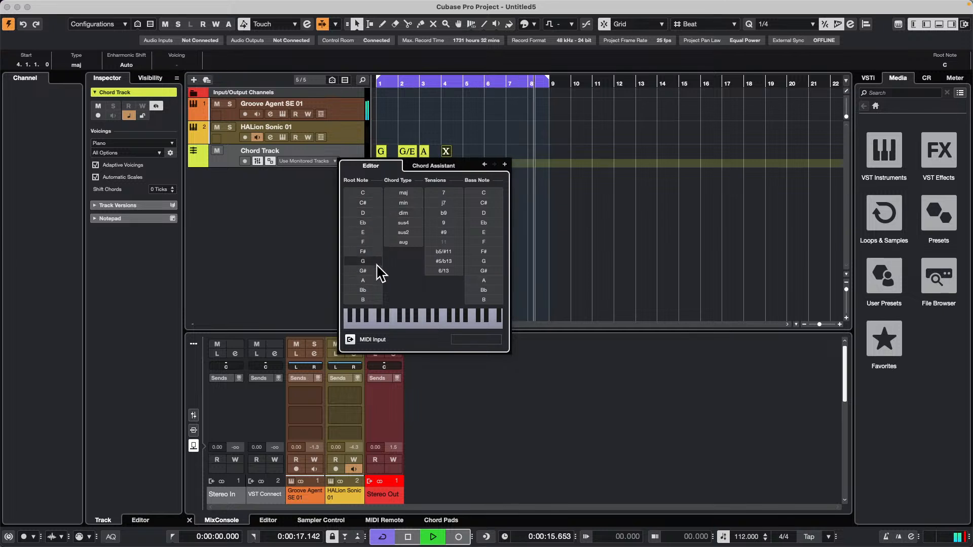
click(377, 280)
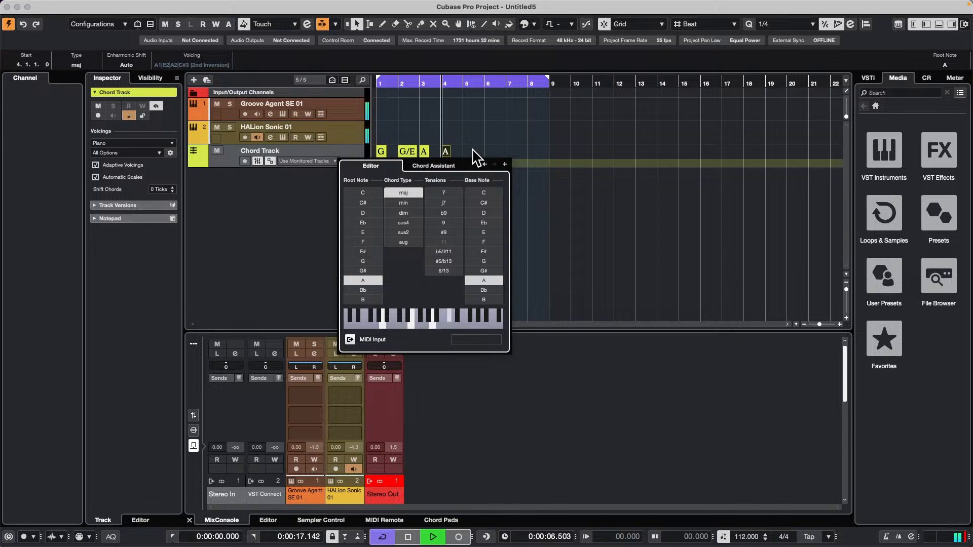
click(446, 152)
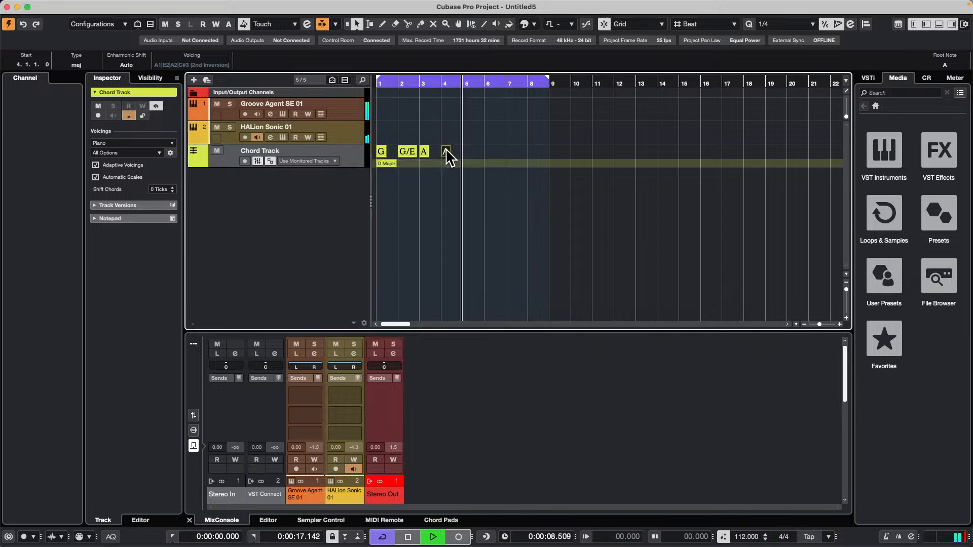
double_click(446, 152)
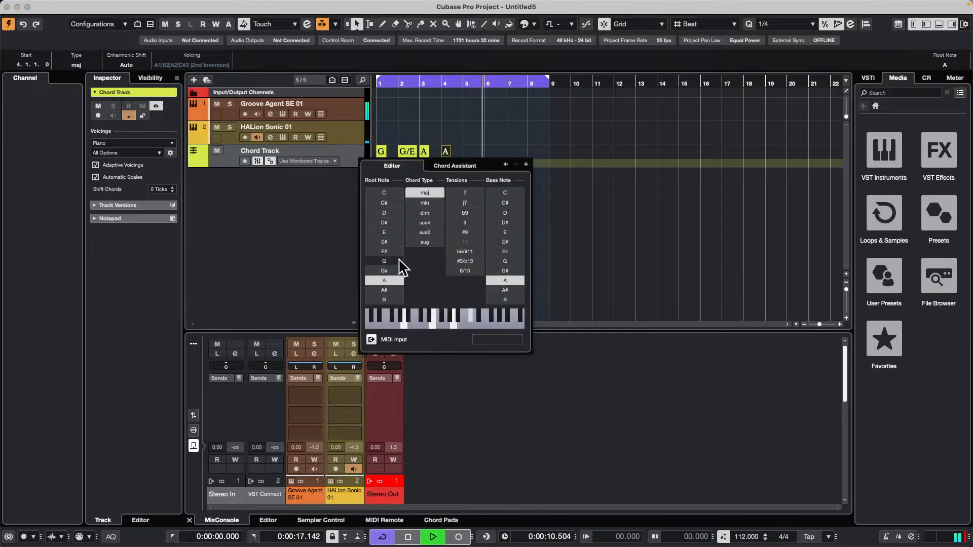
click(400, 212)
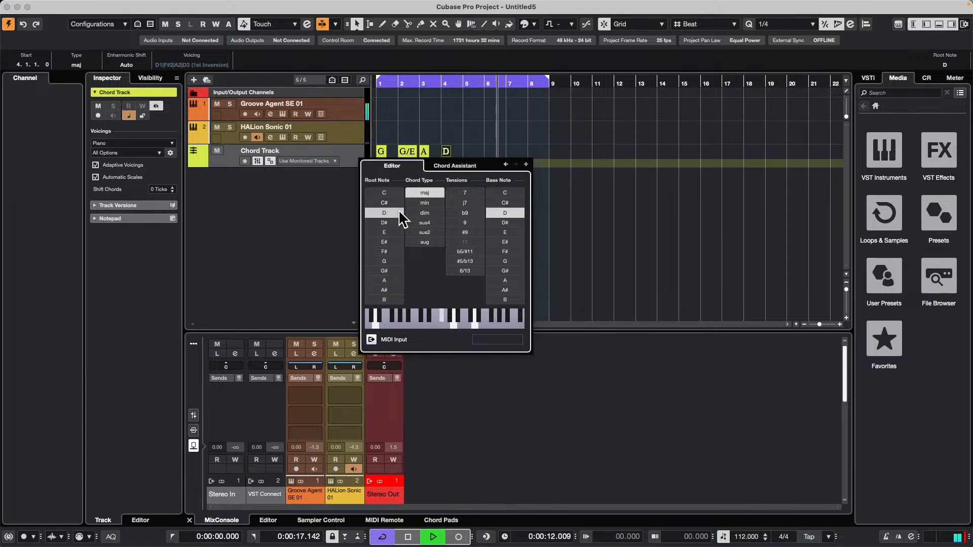
click(526, 164)
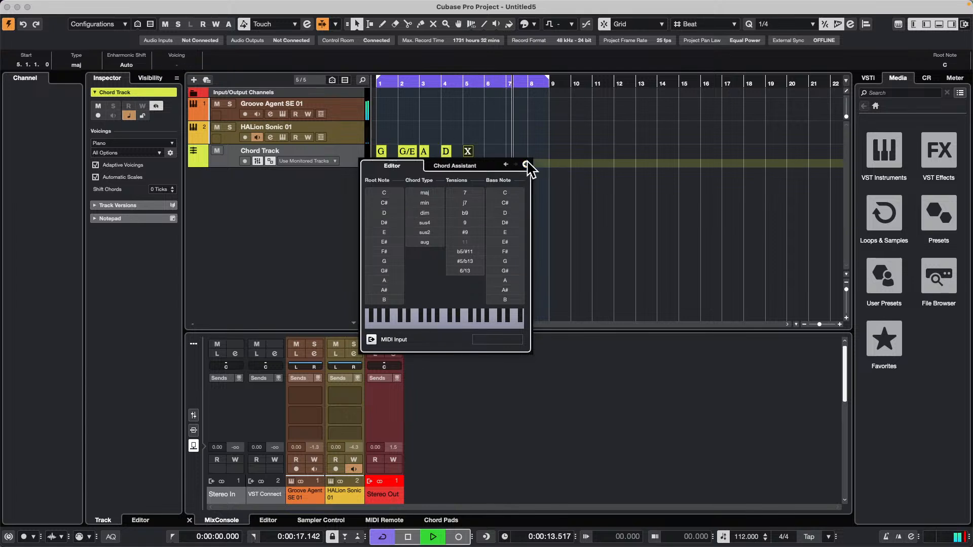
click(503, 146)
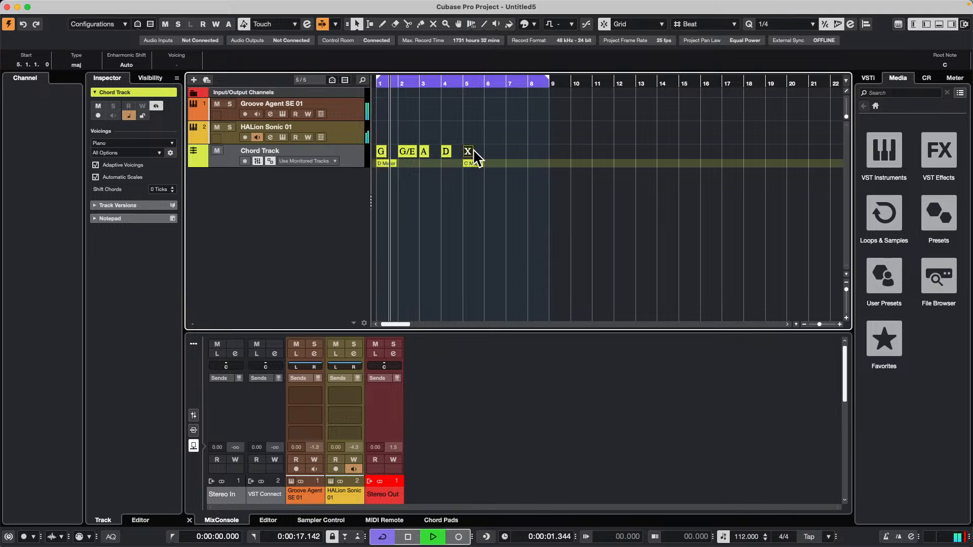
key(Delete)
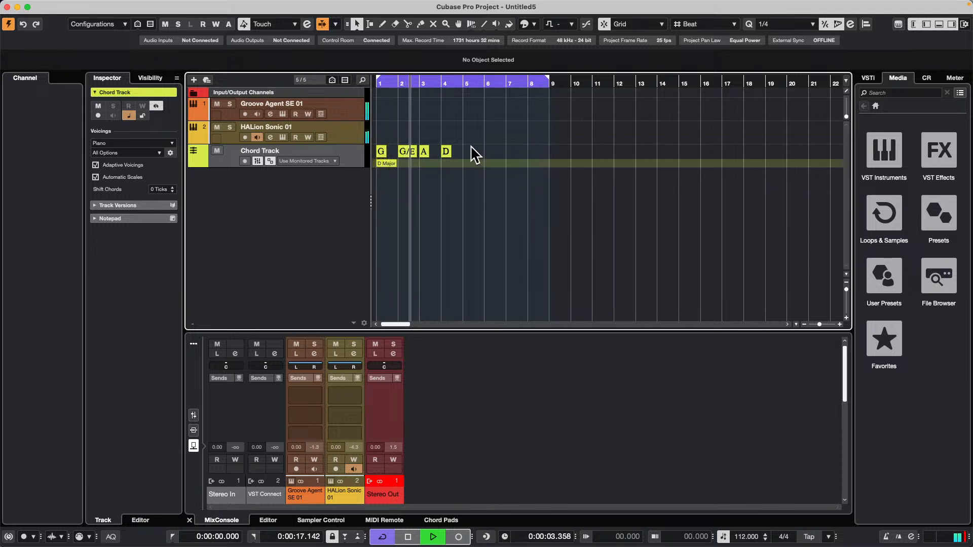
Select the chord track range from bar 1 beat 2 to the start of bar 5 and duplicate it.
right_click(470, 145)
click(485, 145)
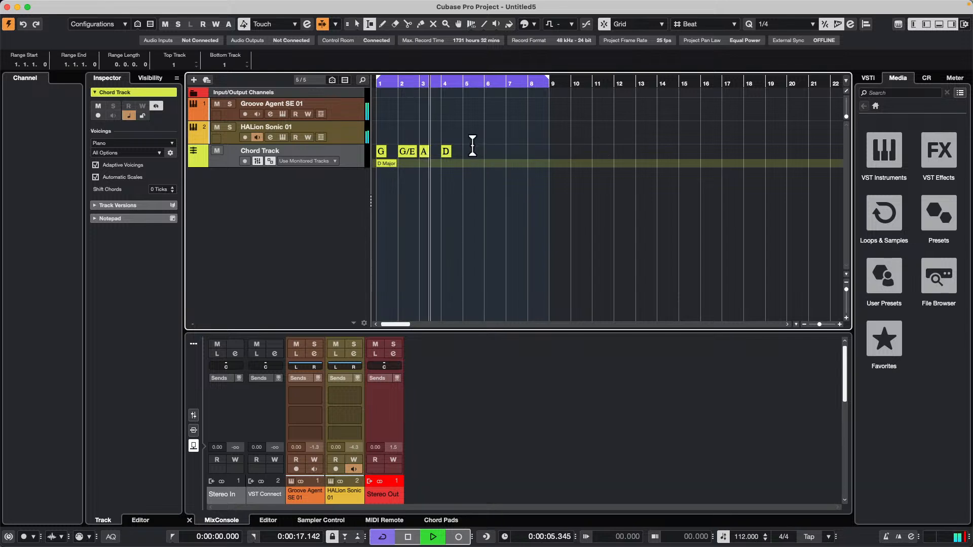
drag(472, 145, 377, 152)
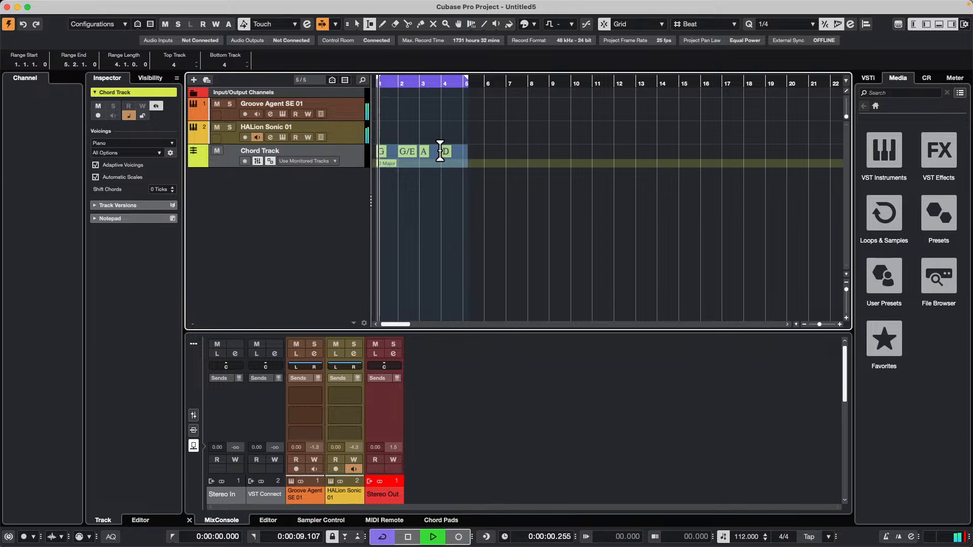
click(477, 148)
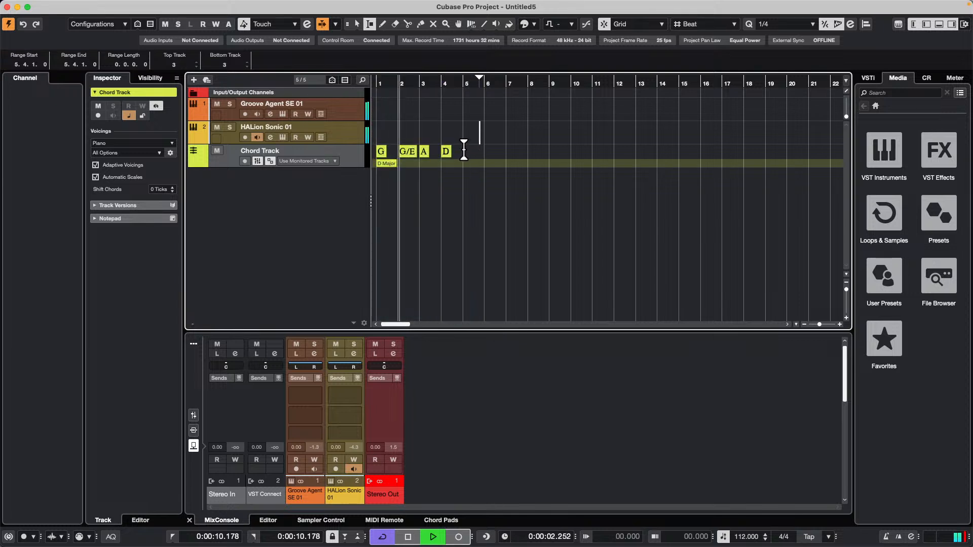
drag(464, 149, 381, 153)
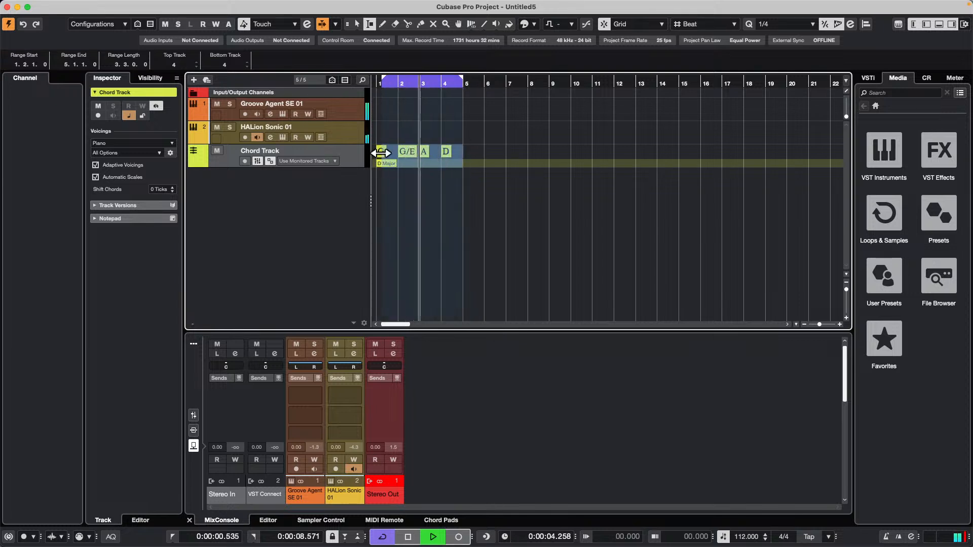
key(super+d)
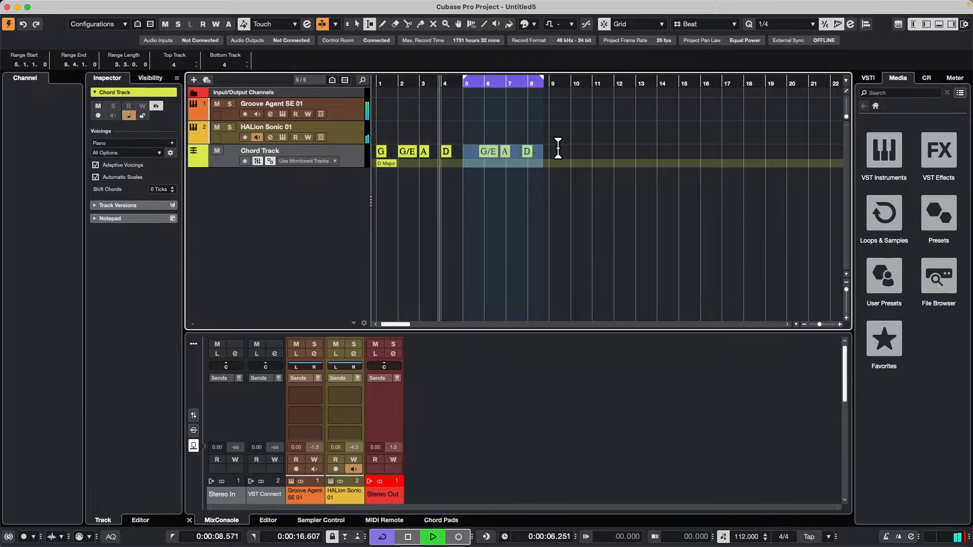
Draw an undefined chord event in bar 5 of the chord track and move it to the start of the bar.
right_click(463, 164)
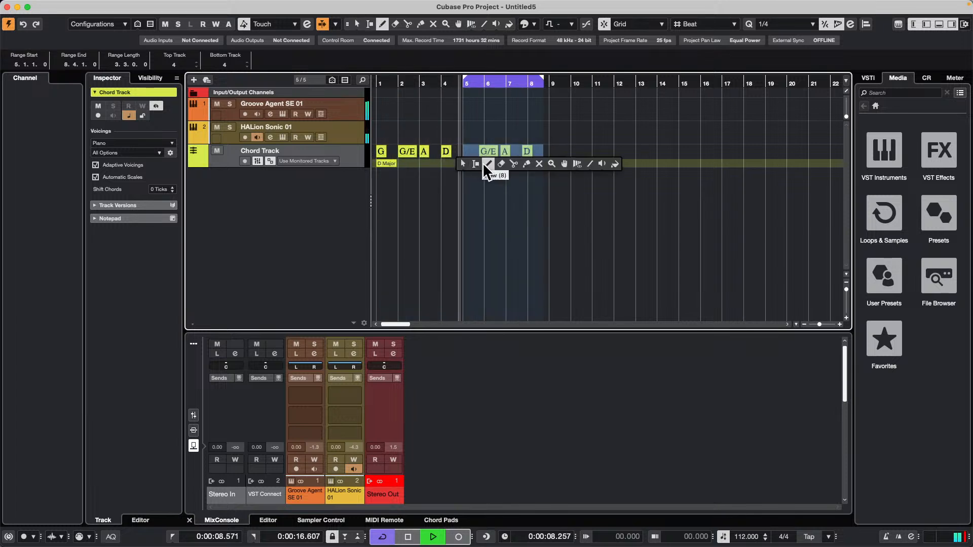
click(486, 164)
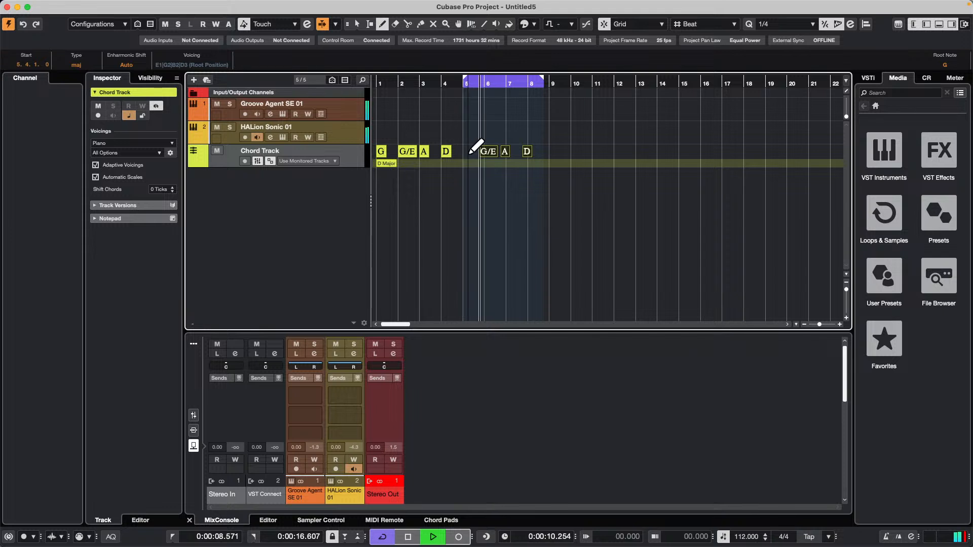
click(471, 152)
right_click(470, 170)
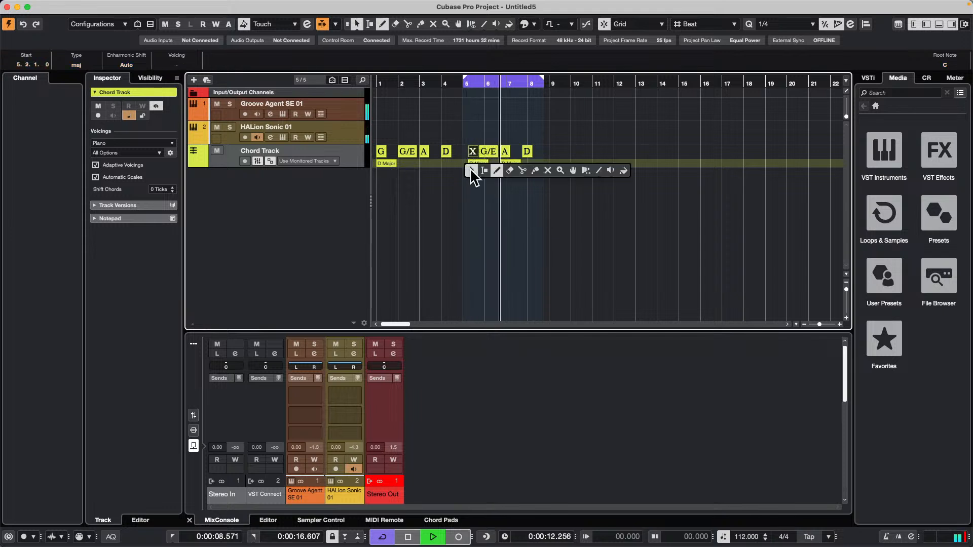
click(472, 171)
drag(470, 150, 464, 150)
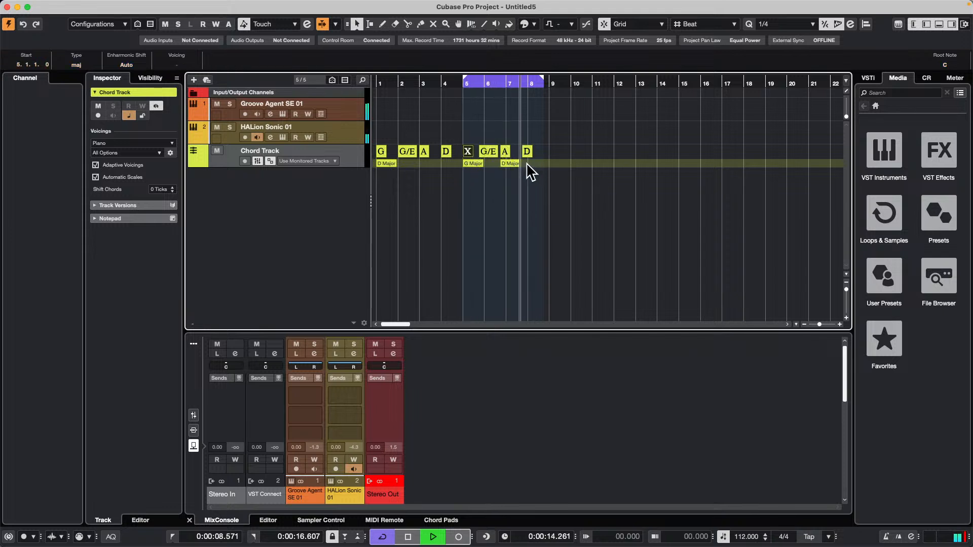
Move the duplicated G/E, A and D chord events to the starts of bars 6 to 8, and set the bar 5 chord to B minor.
drag(525, 150, 496, 147)
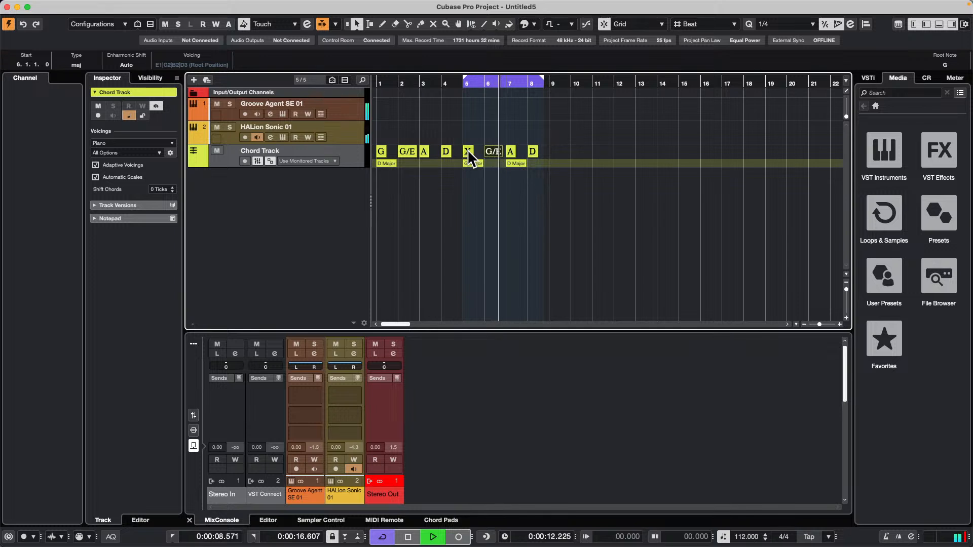
double_click(467, 151)
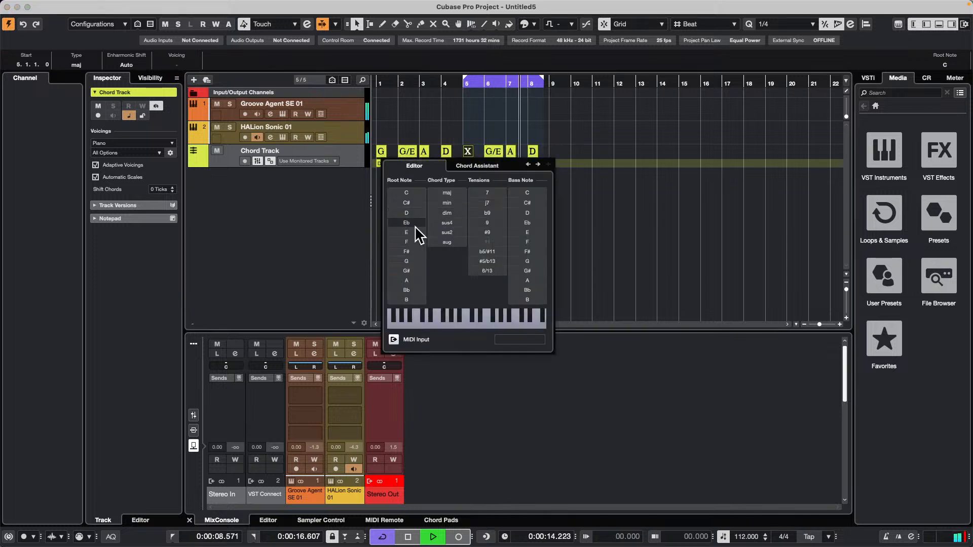
click(415, 298)
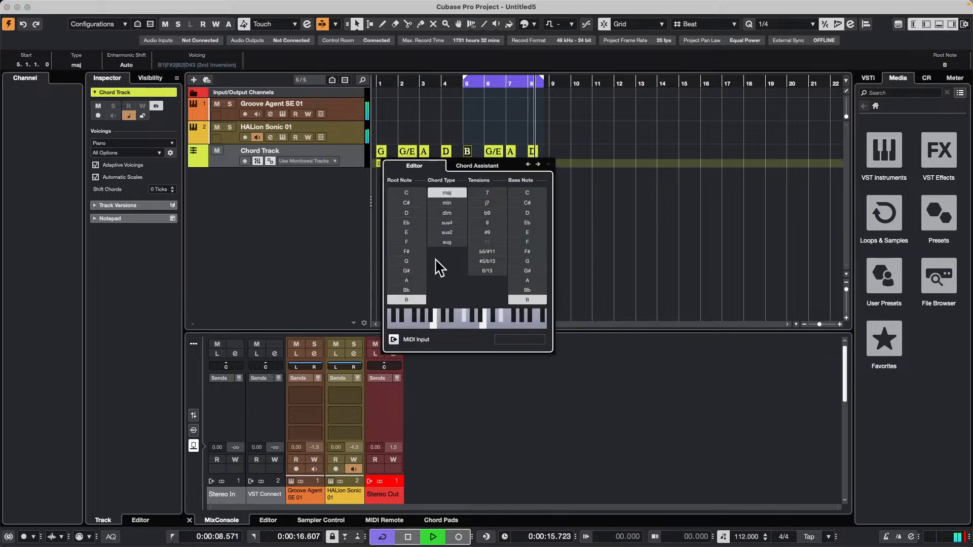
click(448, 203)
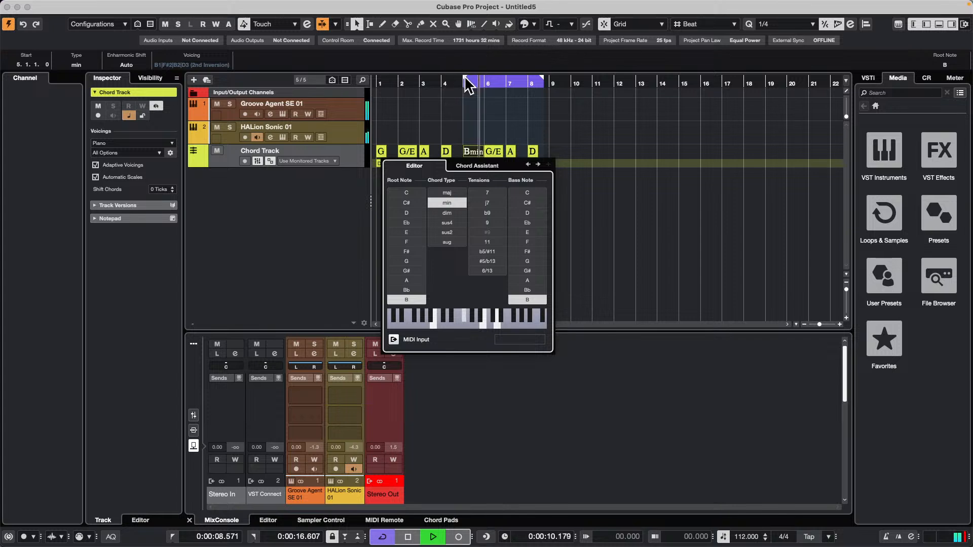
Extend the cycle range back to bar 1 so it spans bars 1 through 8.
drag(463, 76, 344, 79)
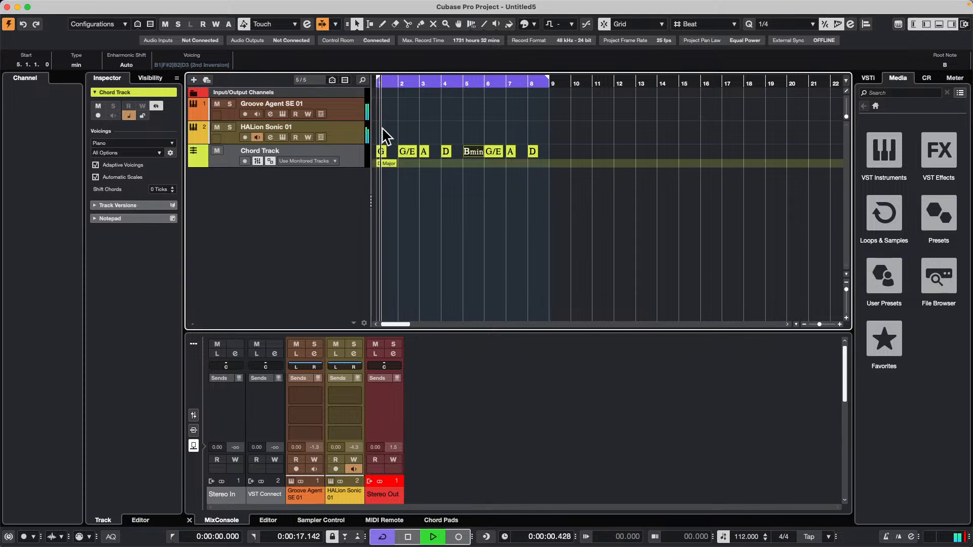
Add a MIDI track named bass that outputs to HALion Sonic on channel 2.
right_click(265, 172)
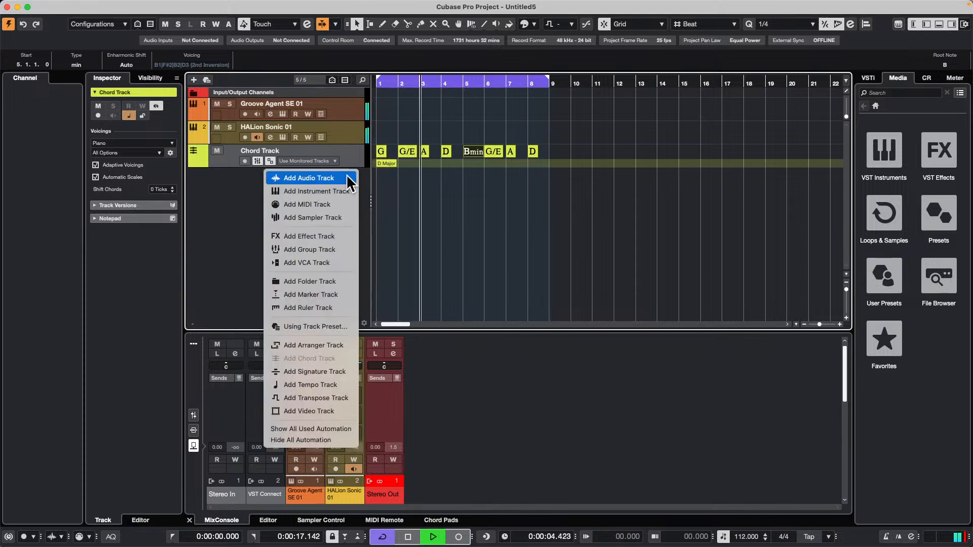
click(328, 205)
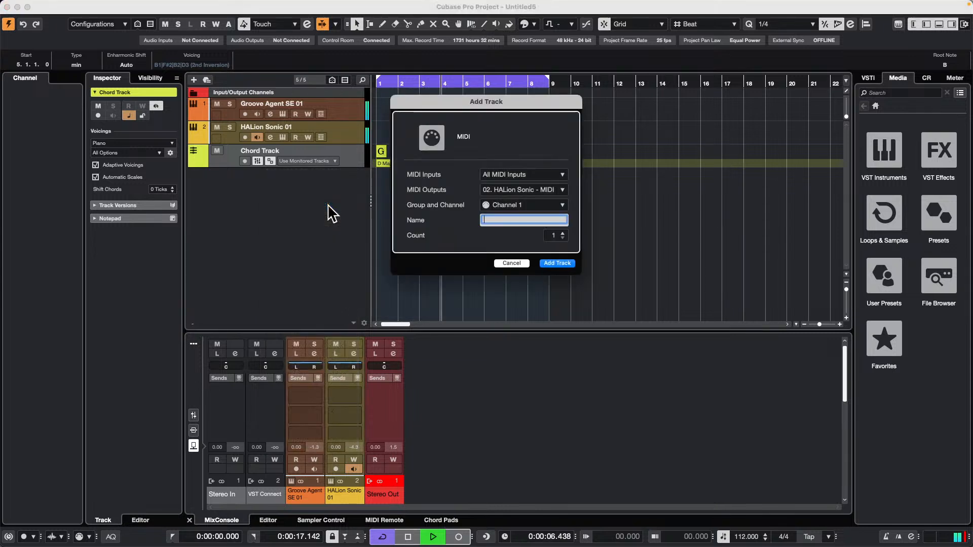
click(531, 205)
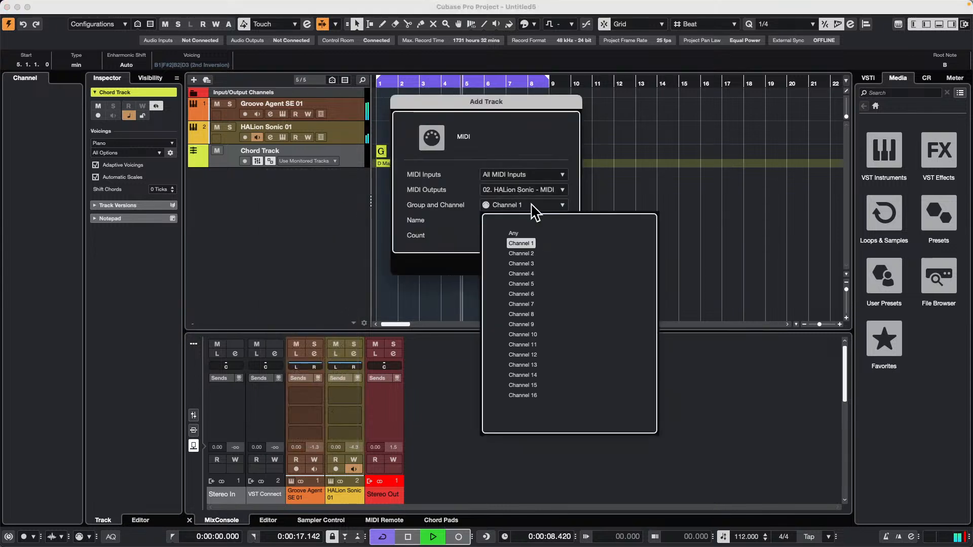
click(527, 253)
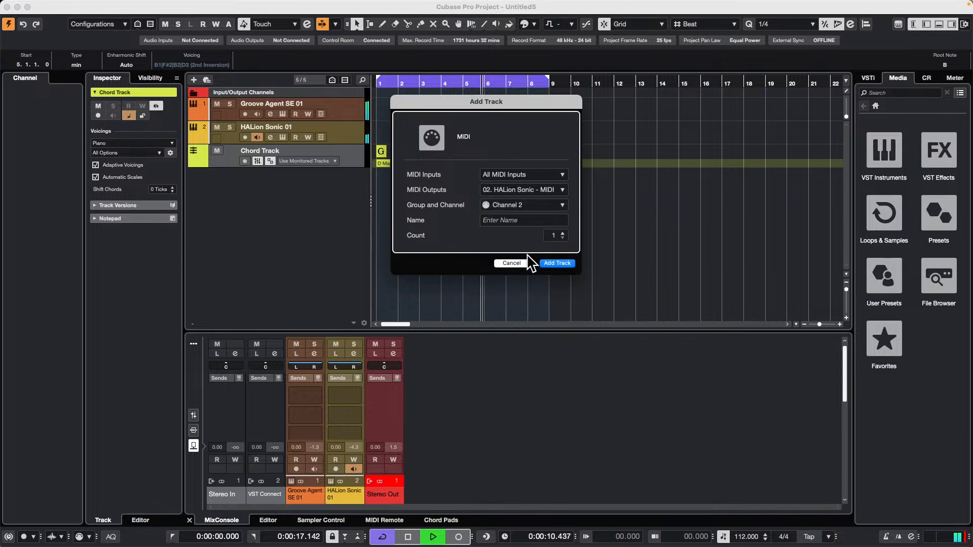
click(518, 220)
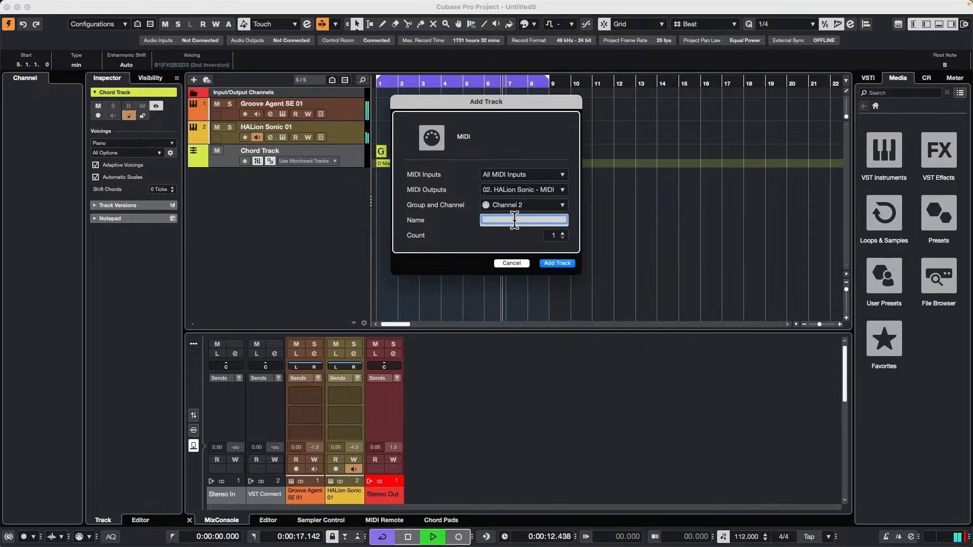
text(bass)
key(Return)
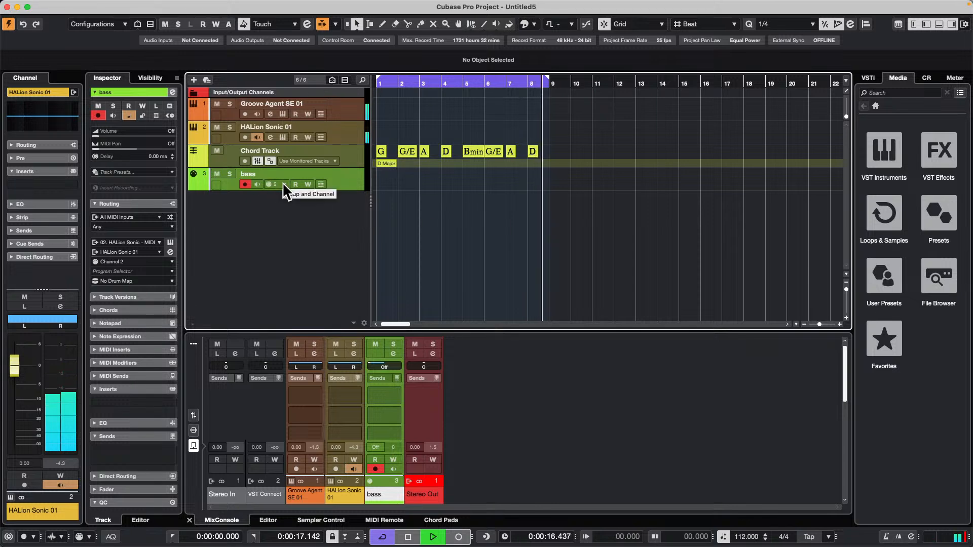
Load the Electric Bass program Clean MM-Bass into slot 2 of the HALion Sonic instrument.
click(283, 137)
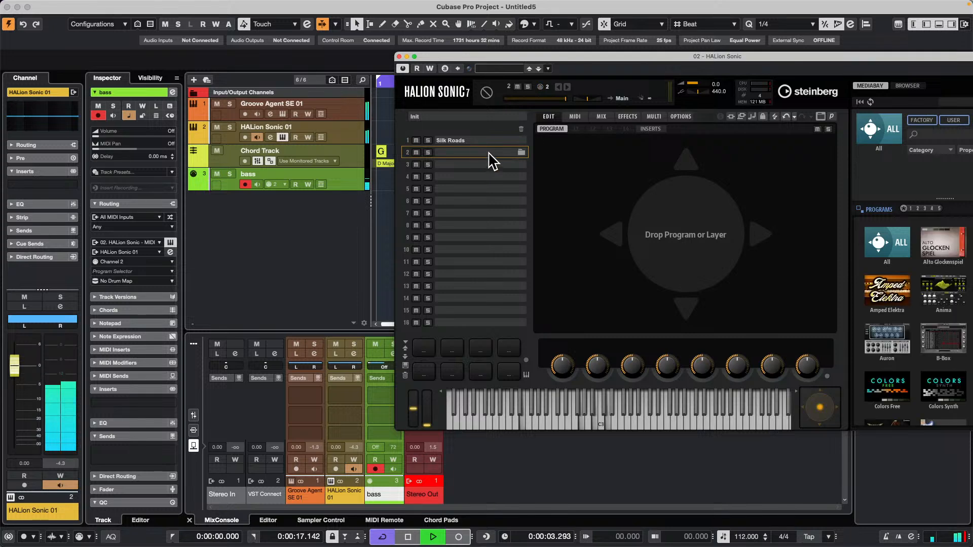
scroll(897, 347, down, 2)
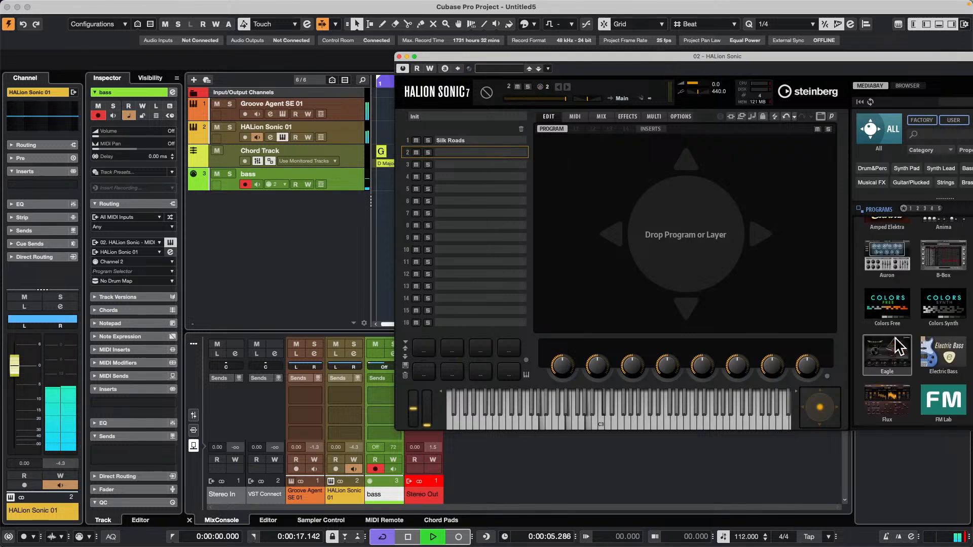
click(930, 353)
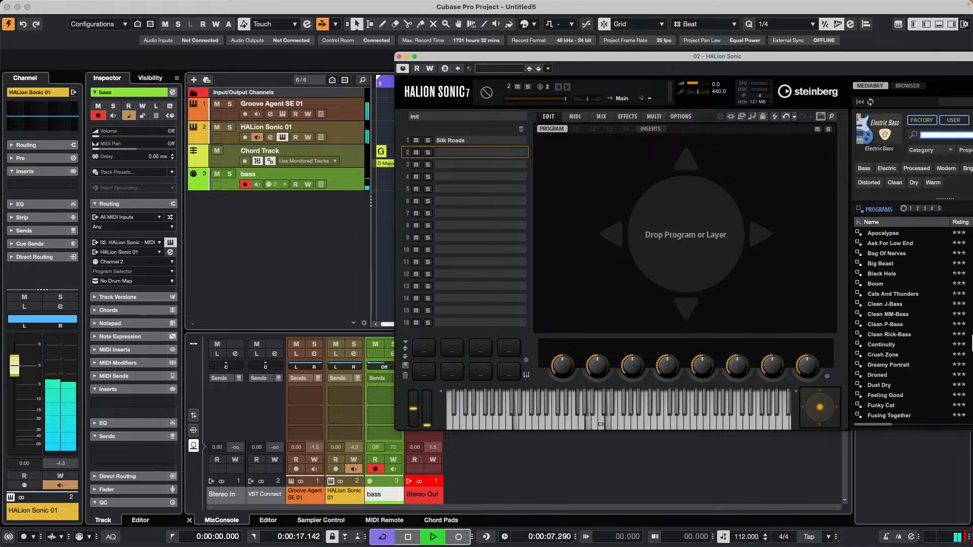
click(893, 315)
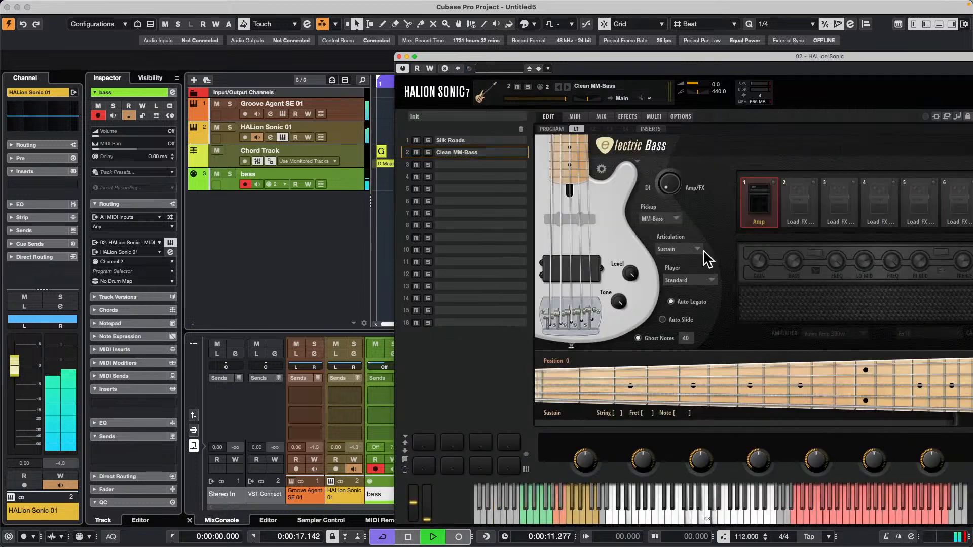
click(399, 56)
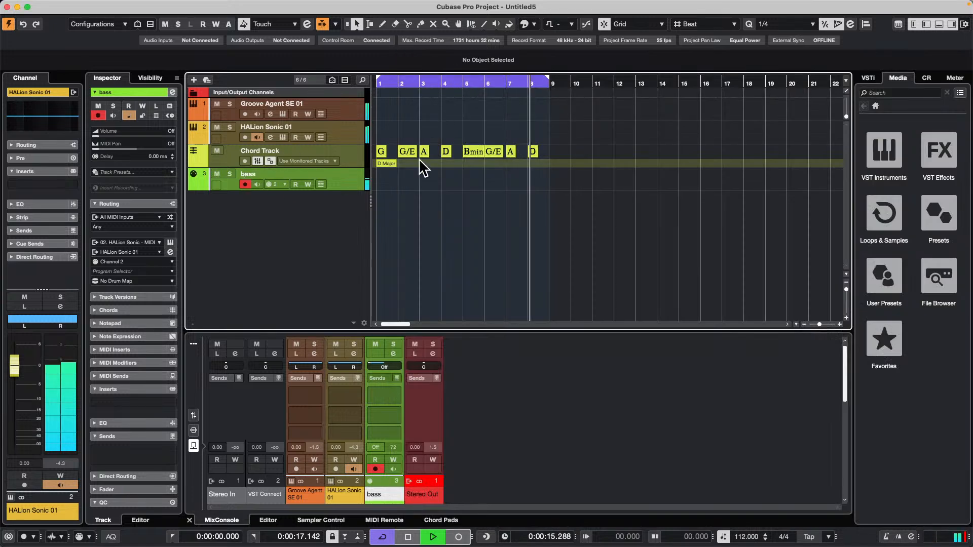
Disarm recording on the bass track and copy all eight chord events from the chord track onto it as MIDI parts starting at bar 1.
click(244, 184)
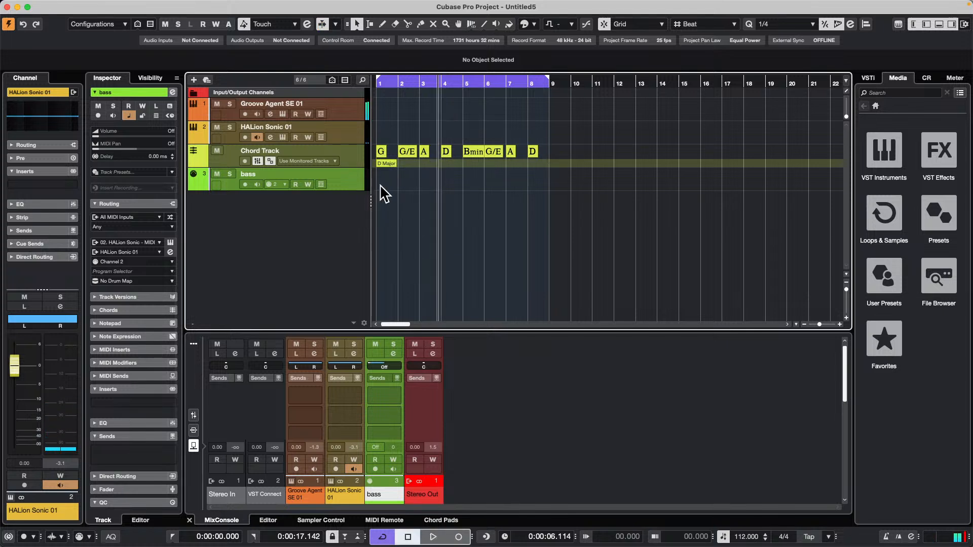
click(408, 190)
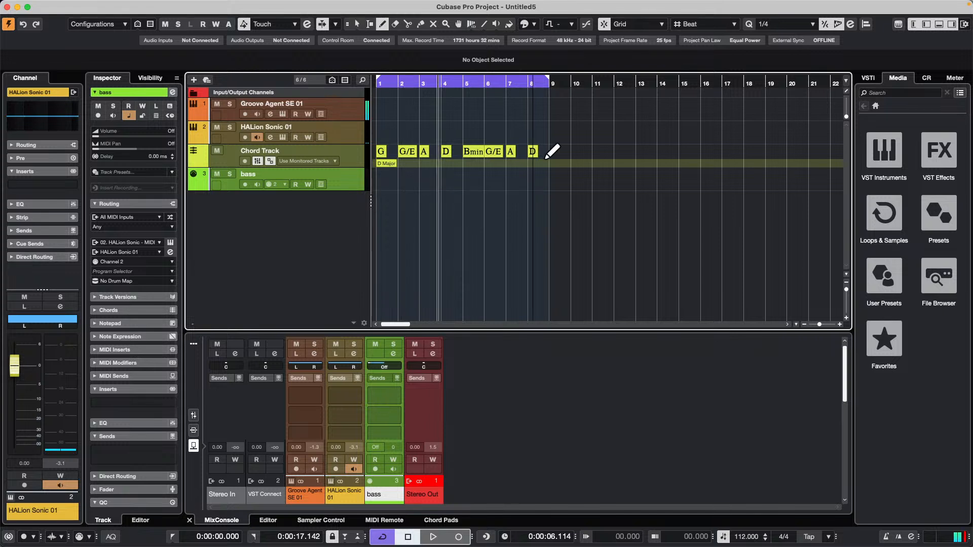
drag(390, 152, 383, 151)
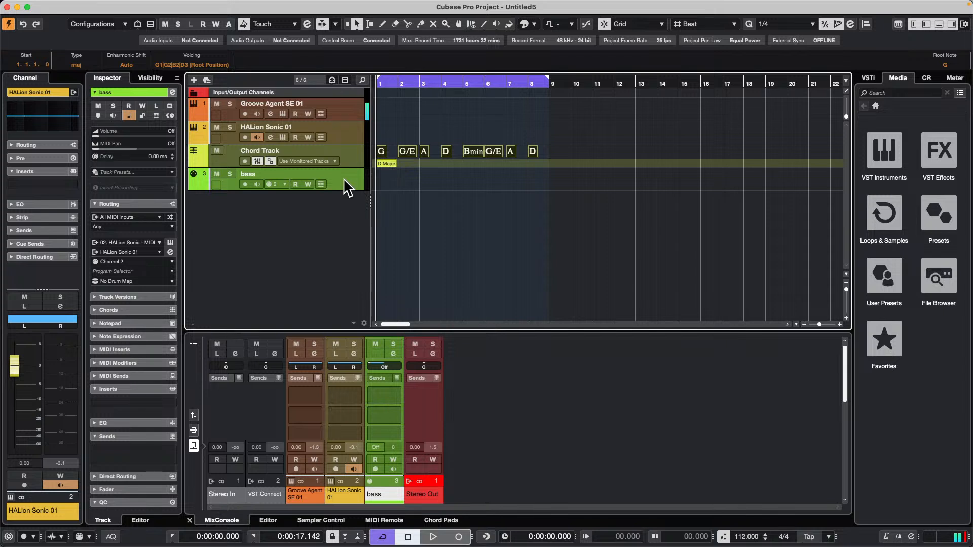
click(114, 310)
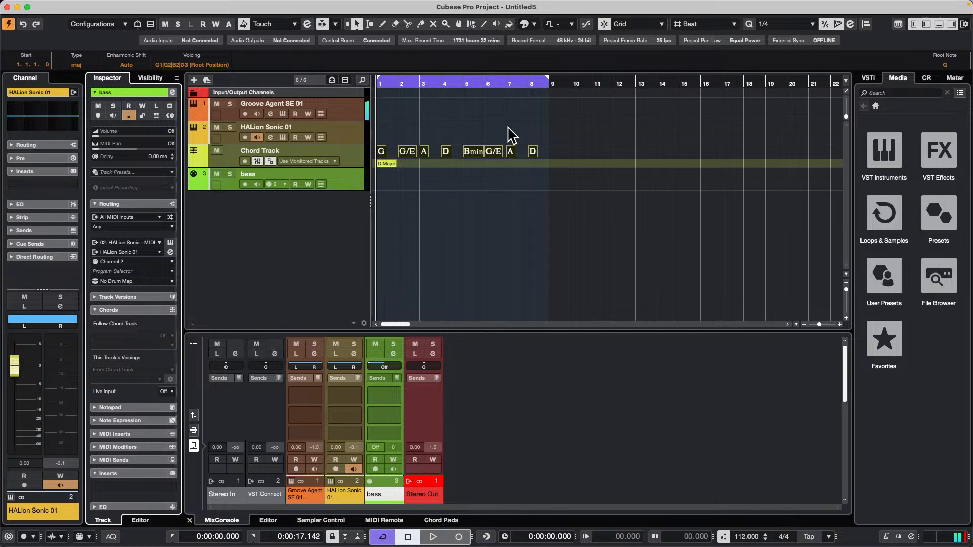
drag(382, 151, 378, 185)
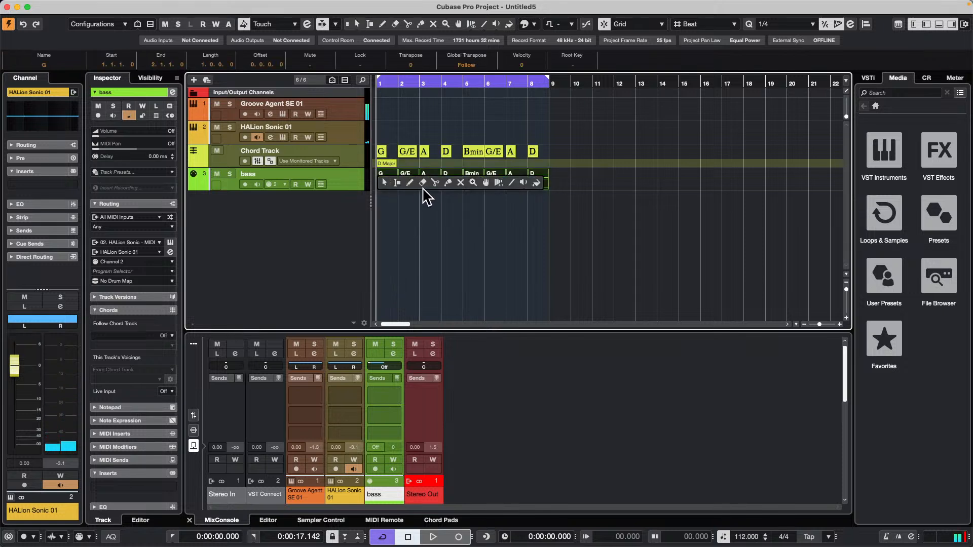
Glue all the chord parts on the bass track into one eight-bar MIDI part.
click(447, 183)
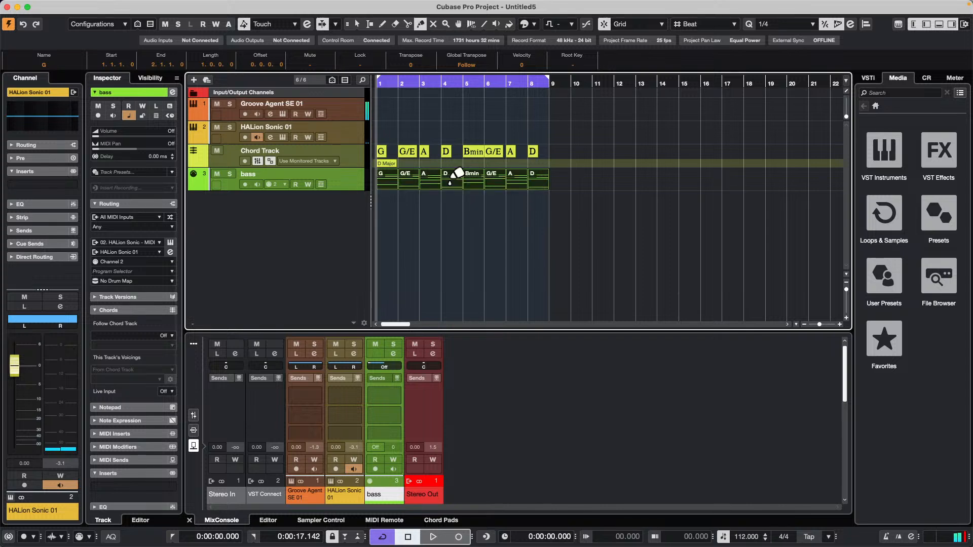
alt+click(389, 181)
key(1)
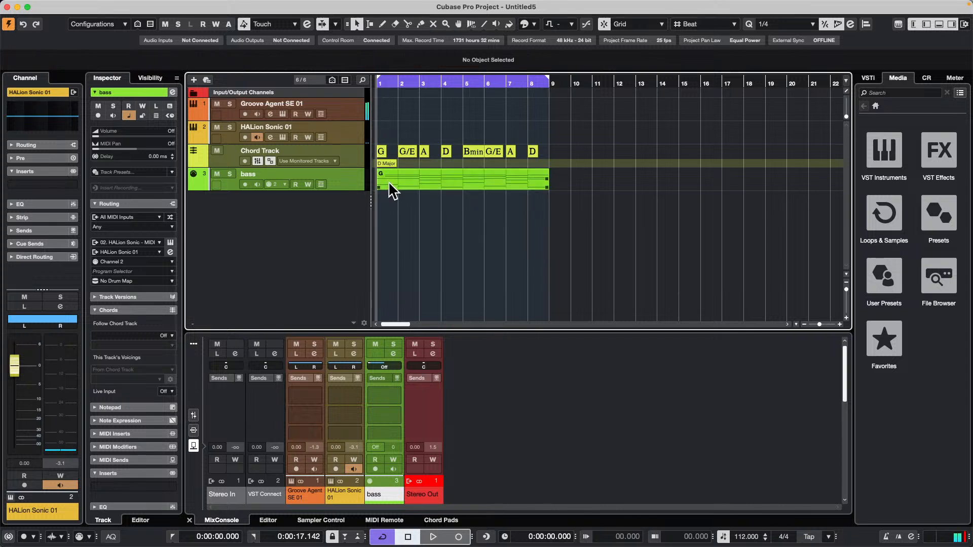
Delete the upper chord notes of the bass part in a separate Key Editor window, keeping only the lowest note in each bar.
double_click(389, 181)
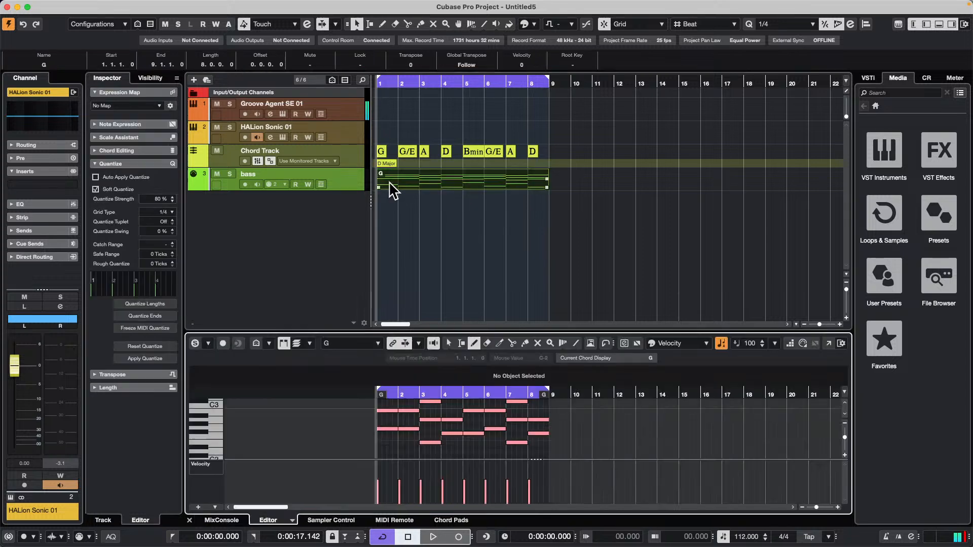
click(827, 344)
drag(299, 71, 298, 39)
right_click(274, 206)
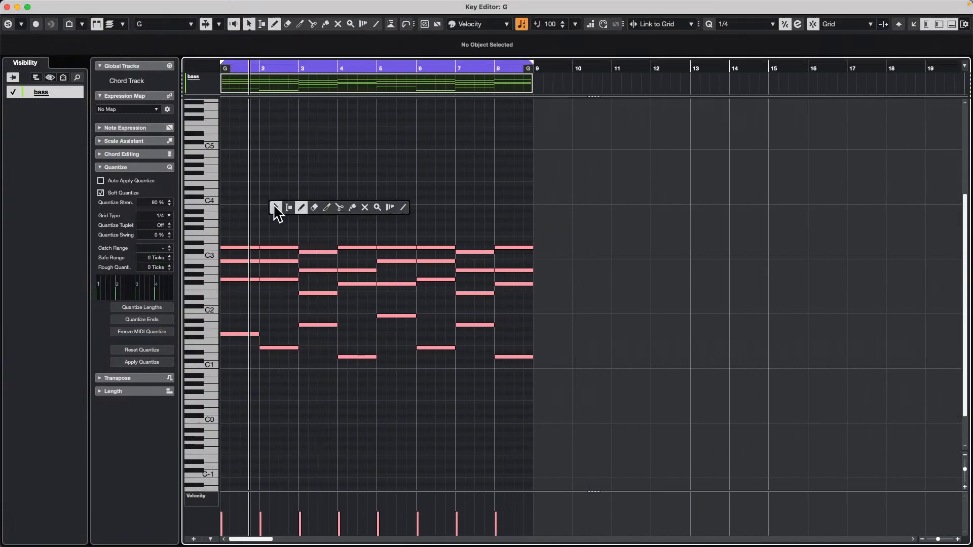
drag(241, 194, 556, 300)
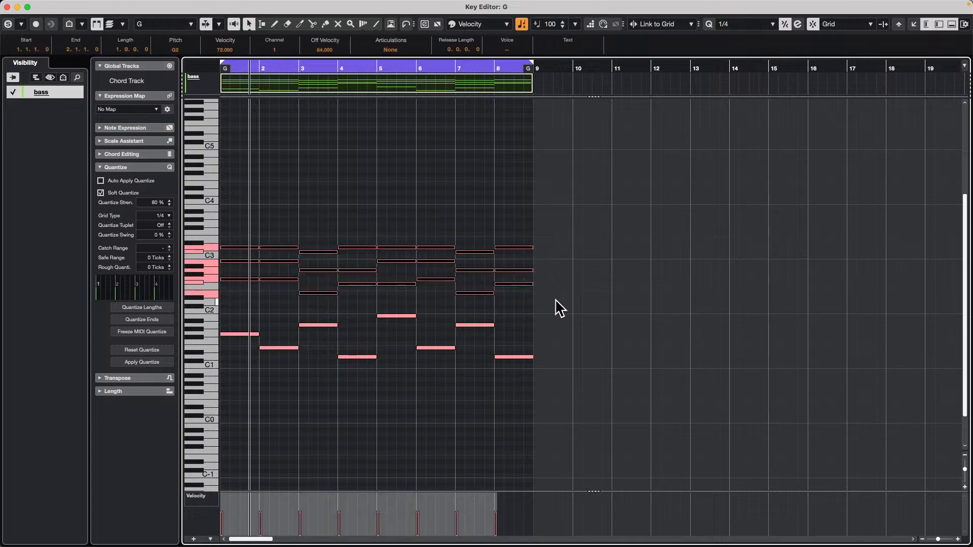
key(Delete)
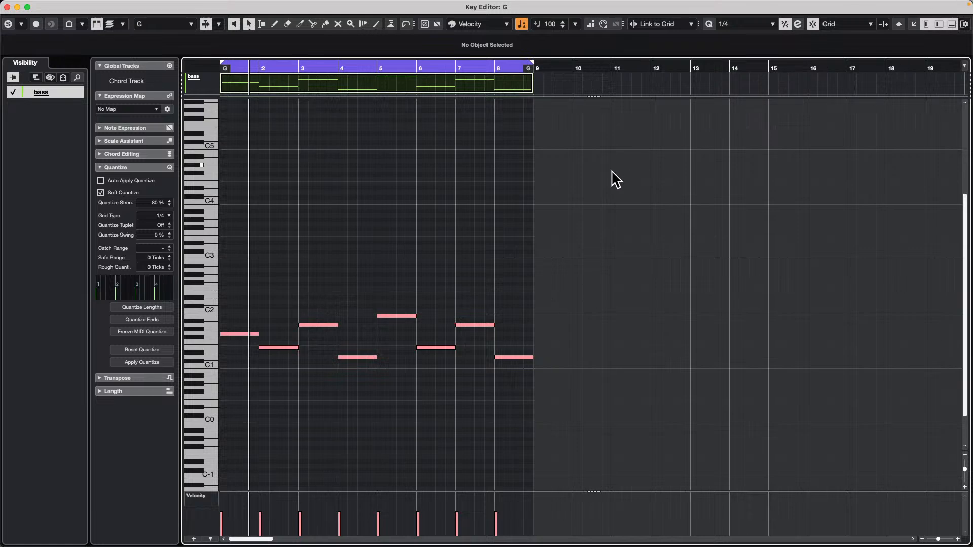
key(Return)
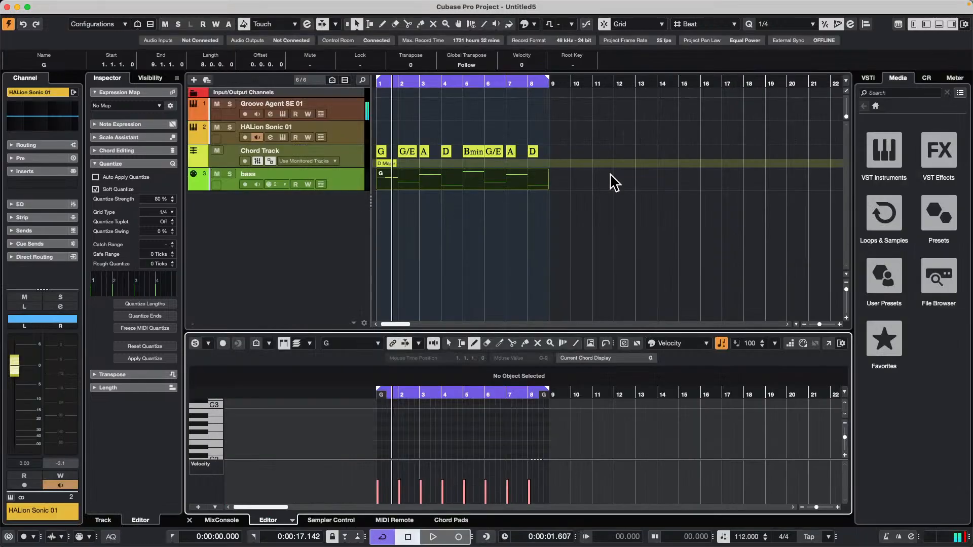
Play the project and transpose the bass notes in bars 4 and 8 up one octave to D2 in the Key Editor.
key(space)
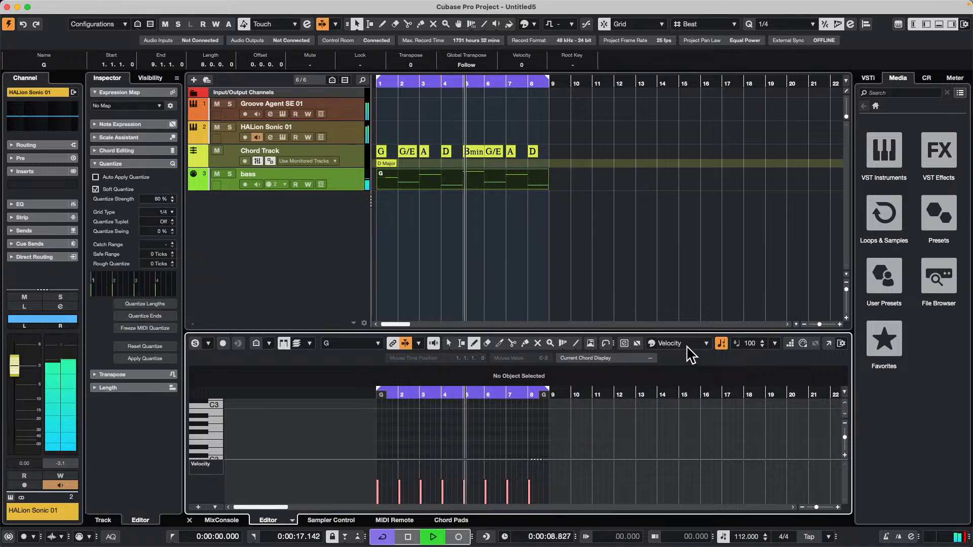
click(829, 343)
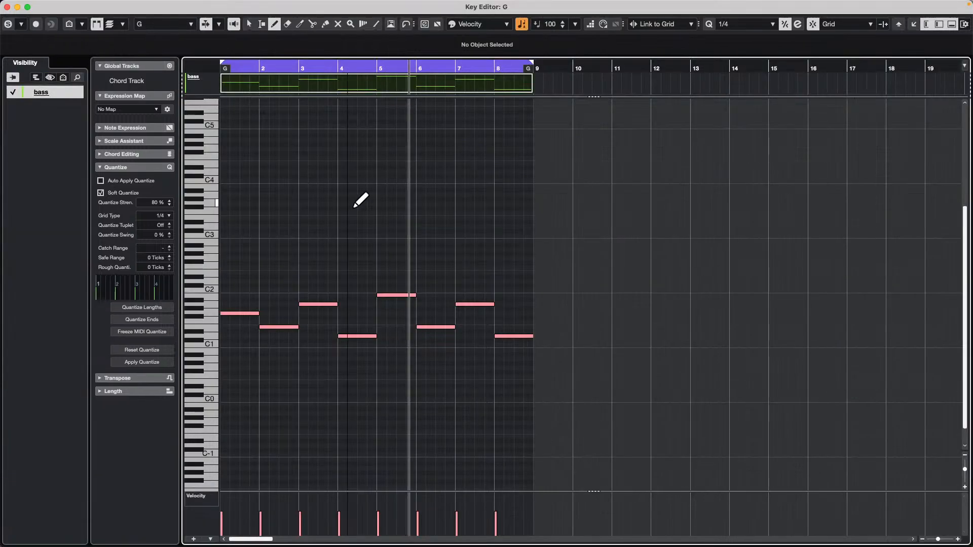
right_click(278, 303)
click(278, 304)
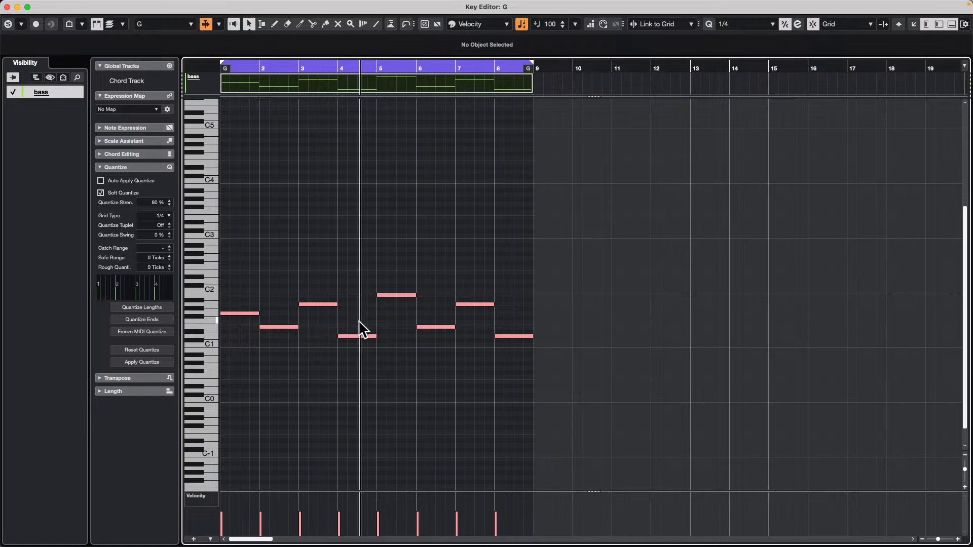
drag(343, 322, 391, 360)
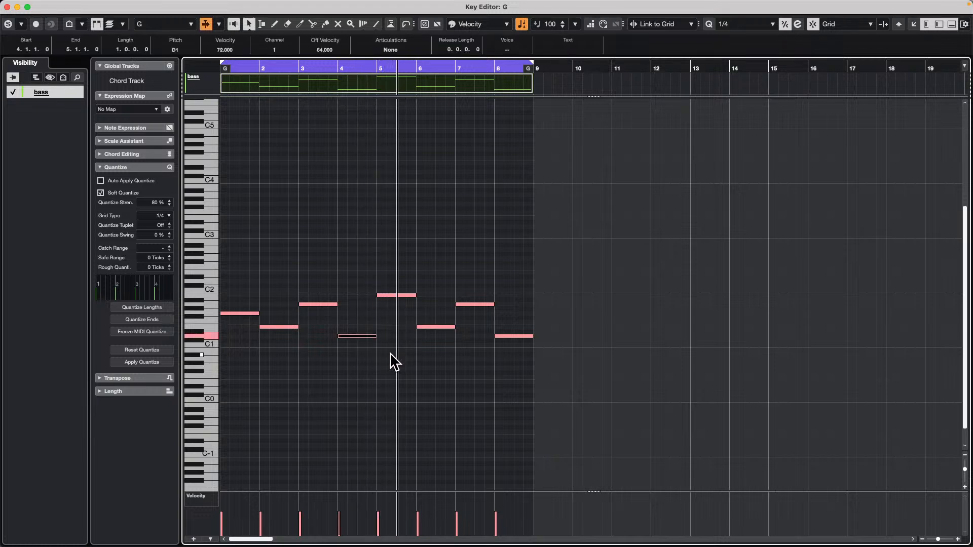
key(shift+Up)
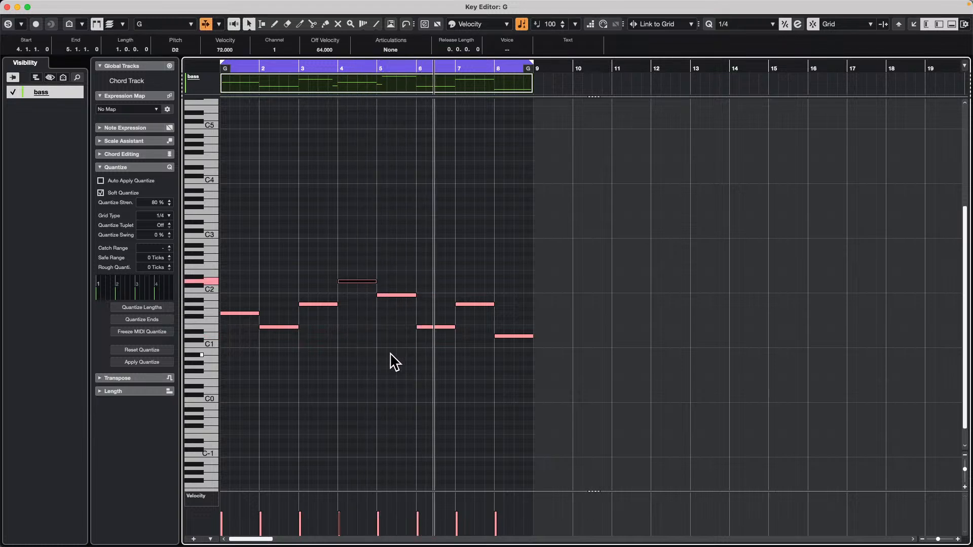
click(508, 336)
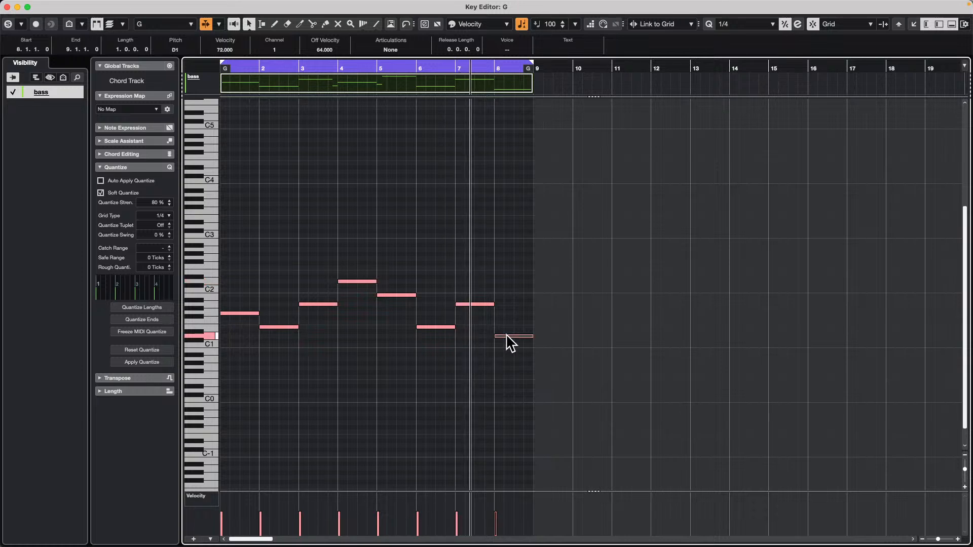
key(shift+Up)
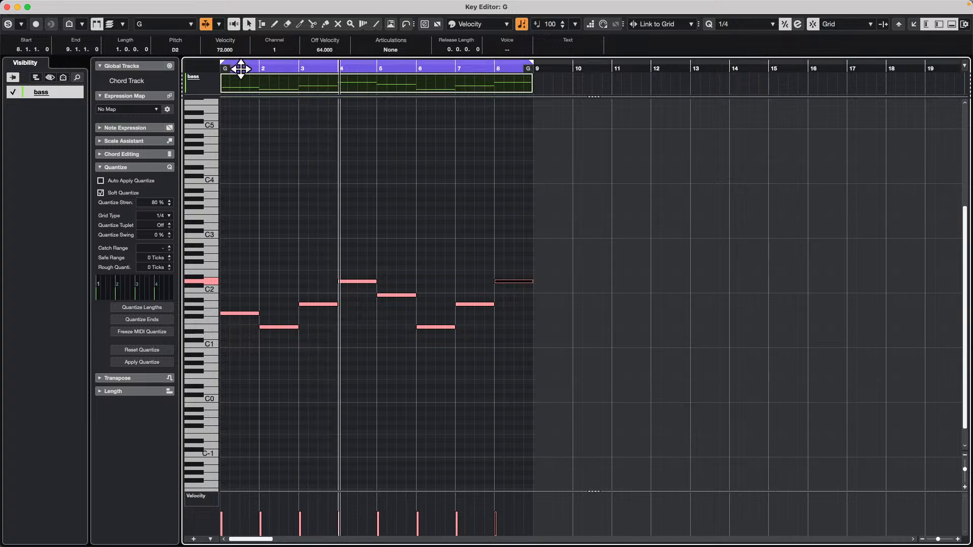
Split the bar 1 bass note at beat 4 and lower its last quarter to F#1.
drag(241, 68, 240, 71)
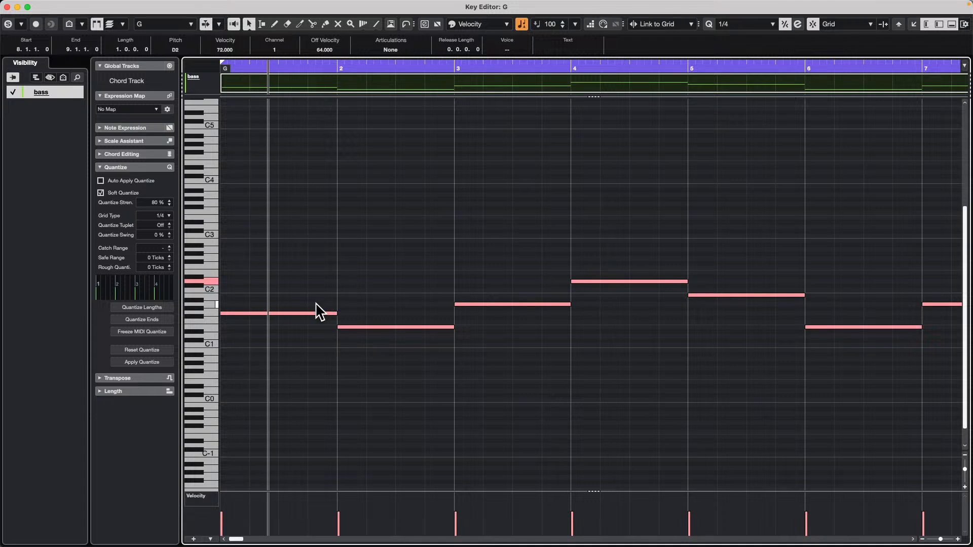
right_click(296, 313)
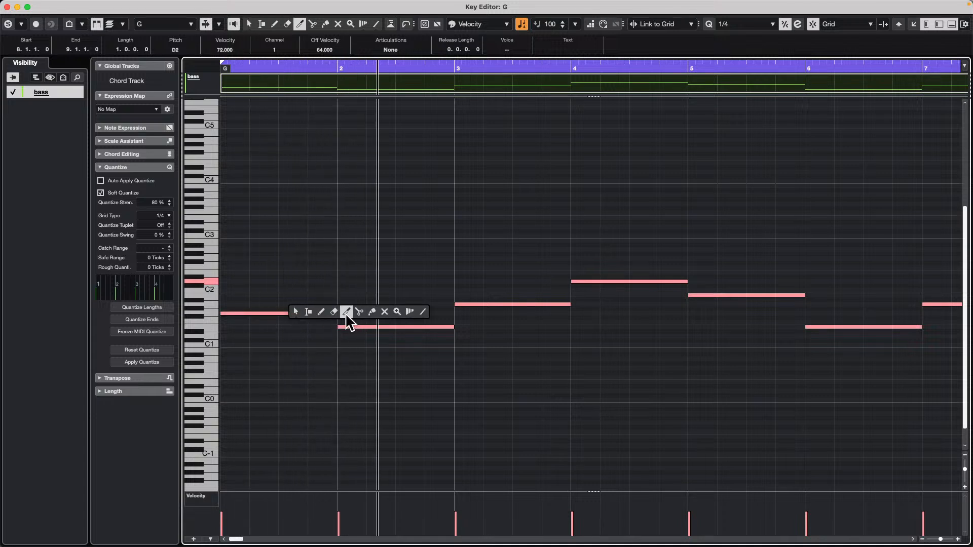
click(296, 312)
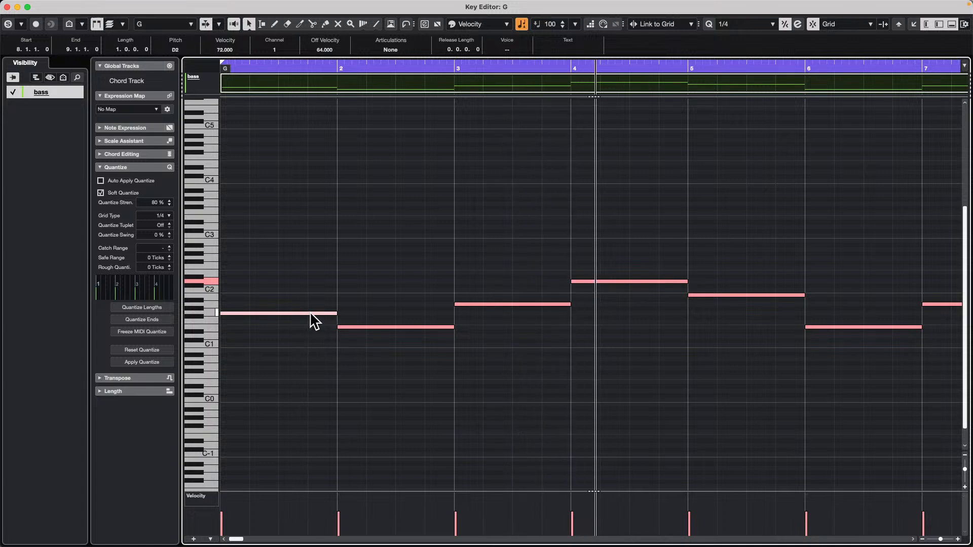
click(300, 313)
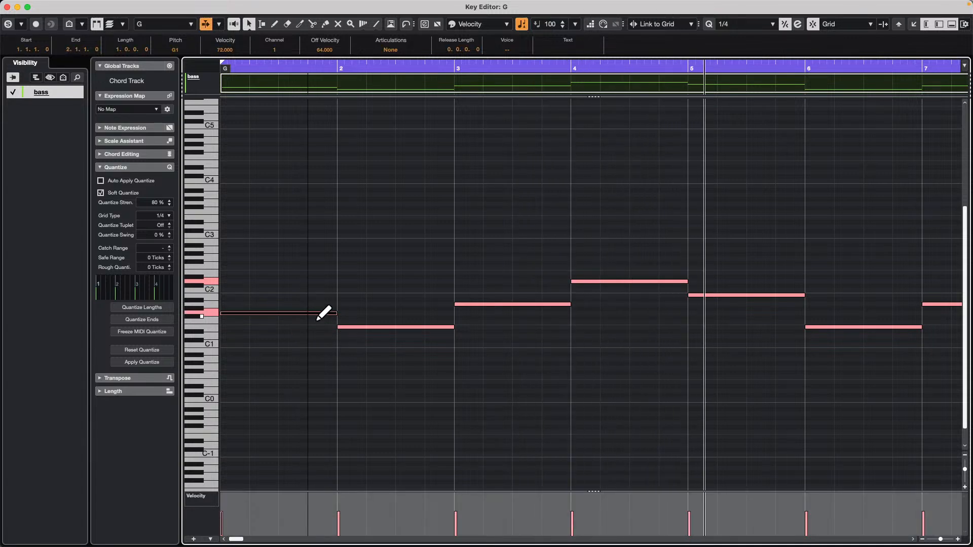
alt+click(308, 313)
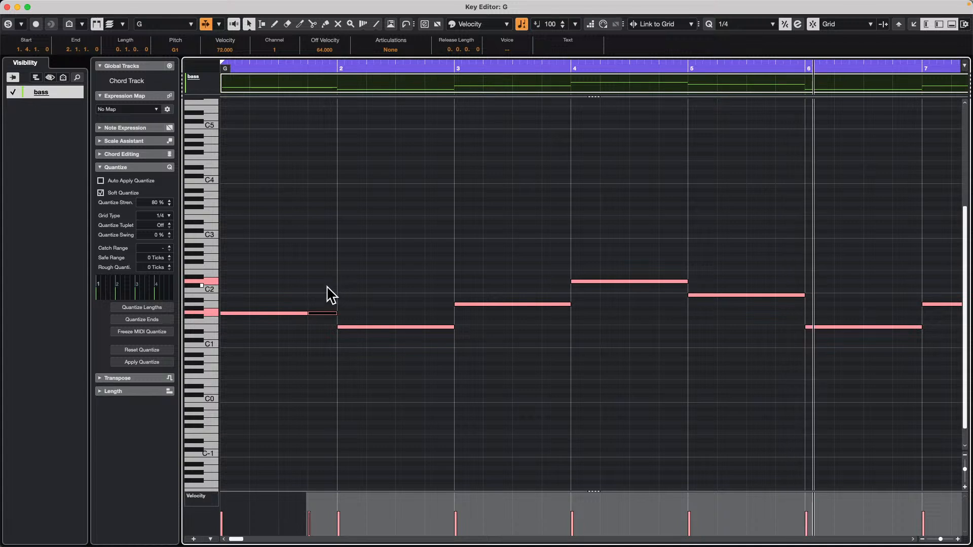
drag(323, 314, 323, 320)
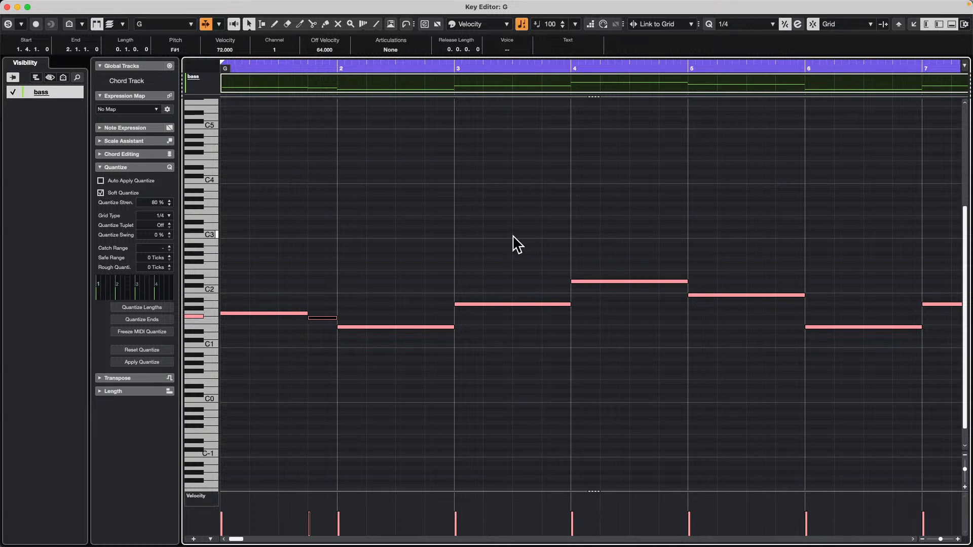
Split the bar 2 bass note at beat 4 and raise its last quarter to B1.
key(g)
key(g)
key(g)
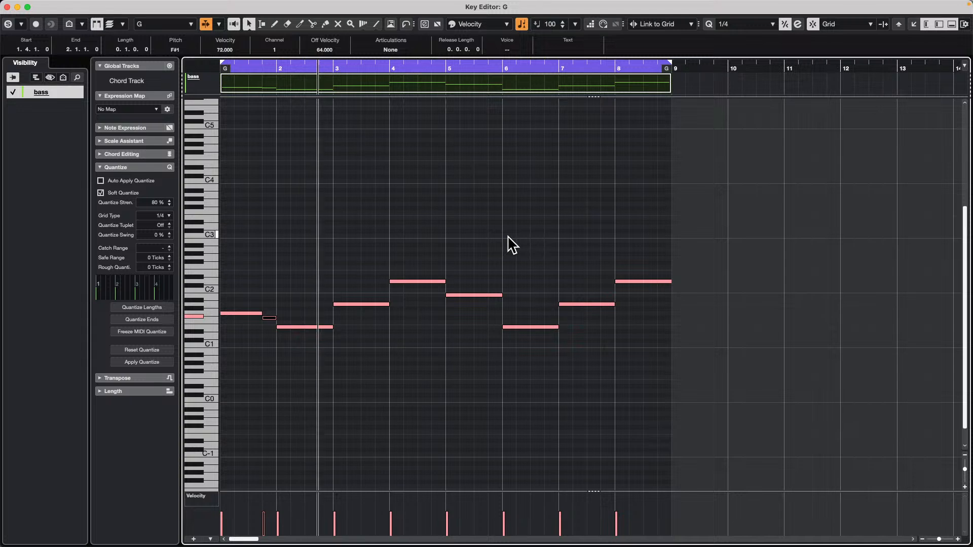
alt+click(320, 328)
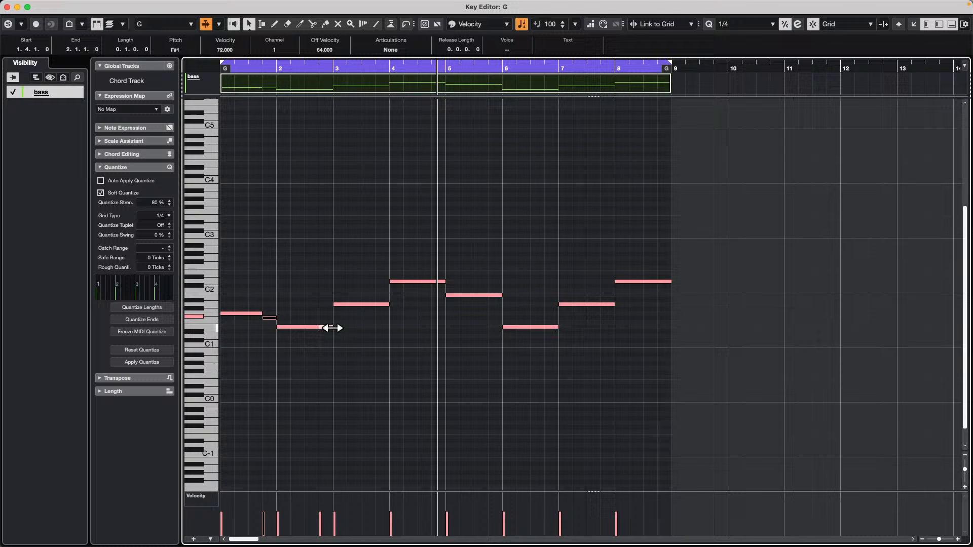
click(374, 304)
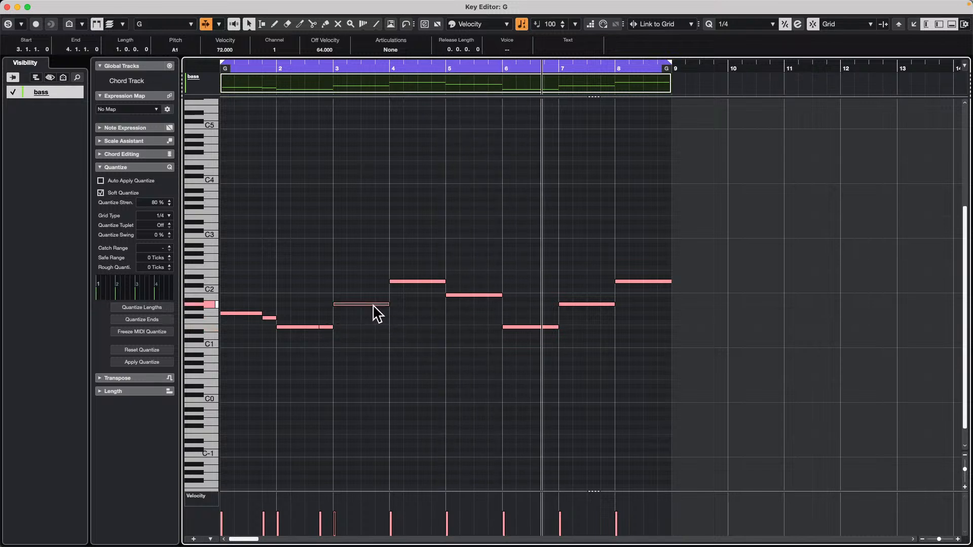
click(330, 327)
key(Up)
key(Up)
key(Up)
key(Up)
key(Up)
key(Up)
key(Up)
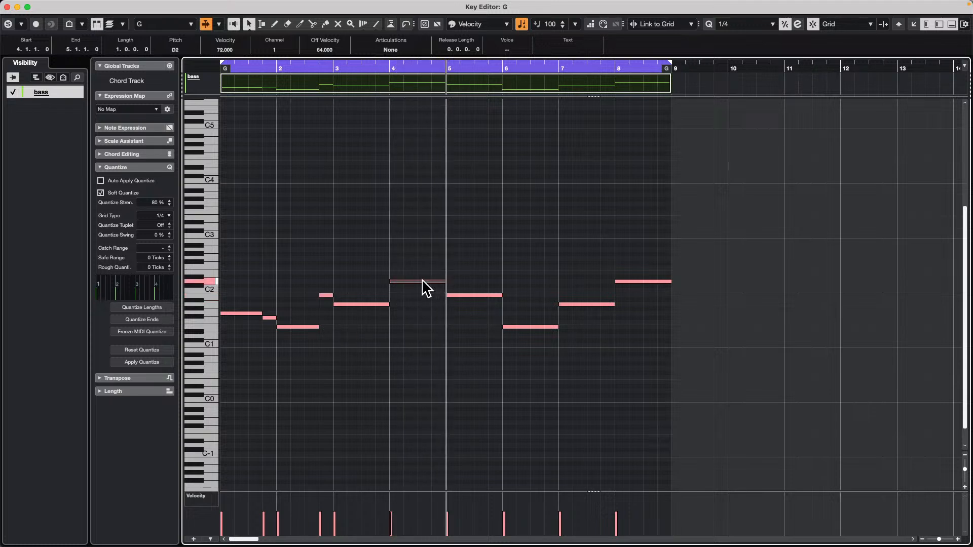
Split the bar 3 bass note at beat 4 and raise its last quarter to E2.
alt+click(380, 305)
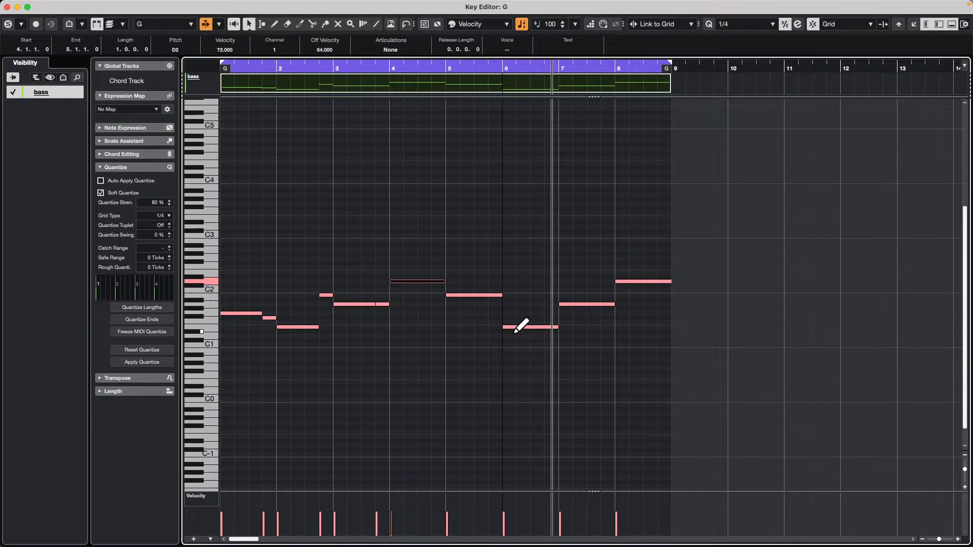
click(385, 305)
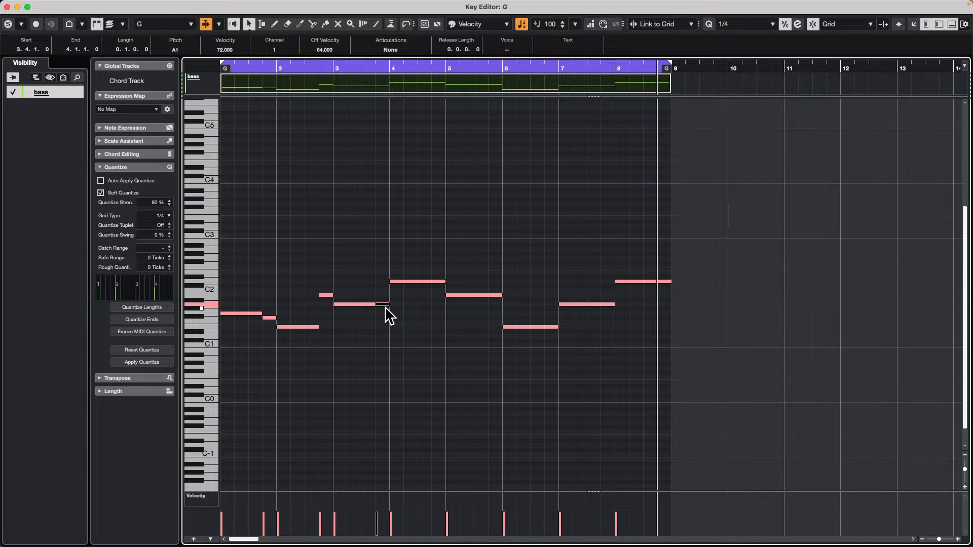
key(Up)
key(Up)
key(Up)
key(Up)
key(Up)
key(Up)
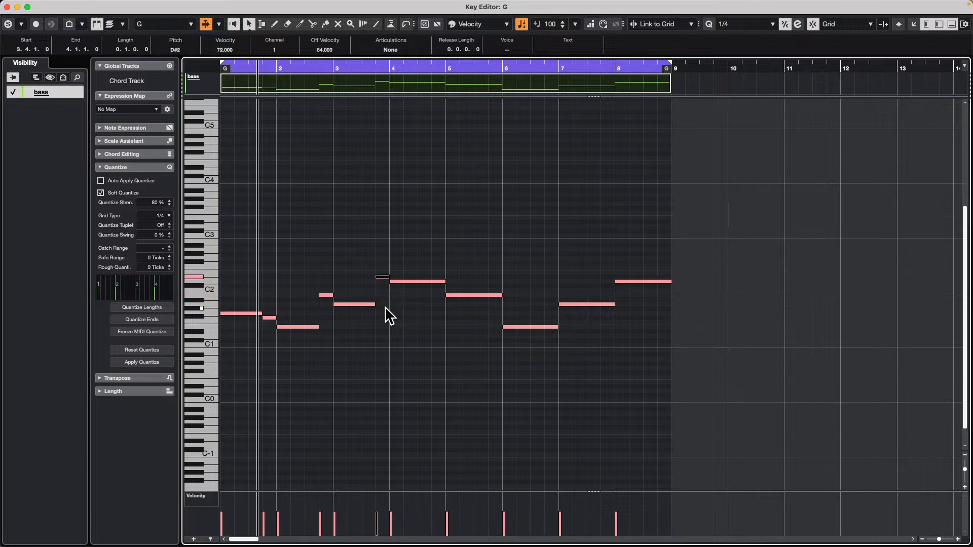
key(Up)
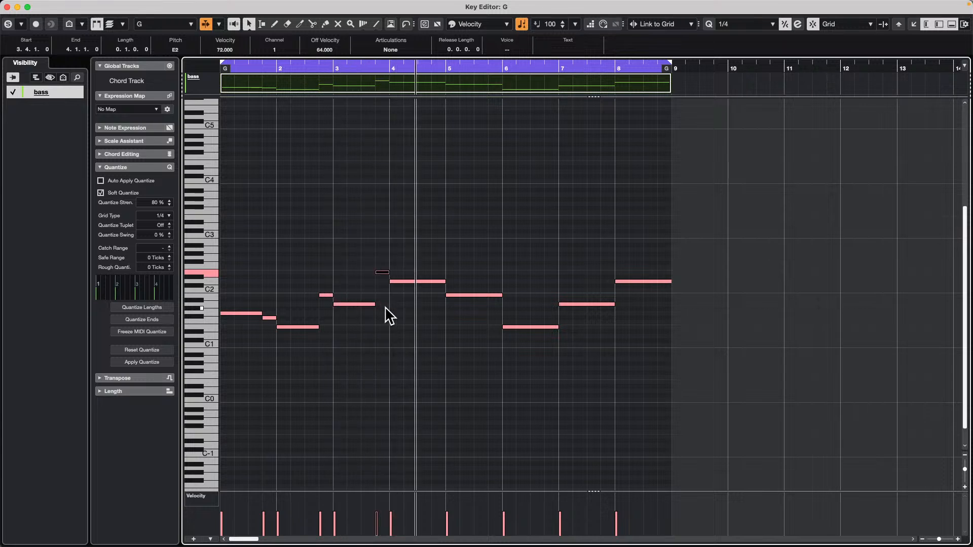
Split the bar 4 bass note at beat 3, lower its second half one octave to D1, and close the Key Editor window.
click(421, 277)
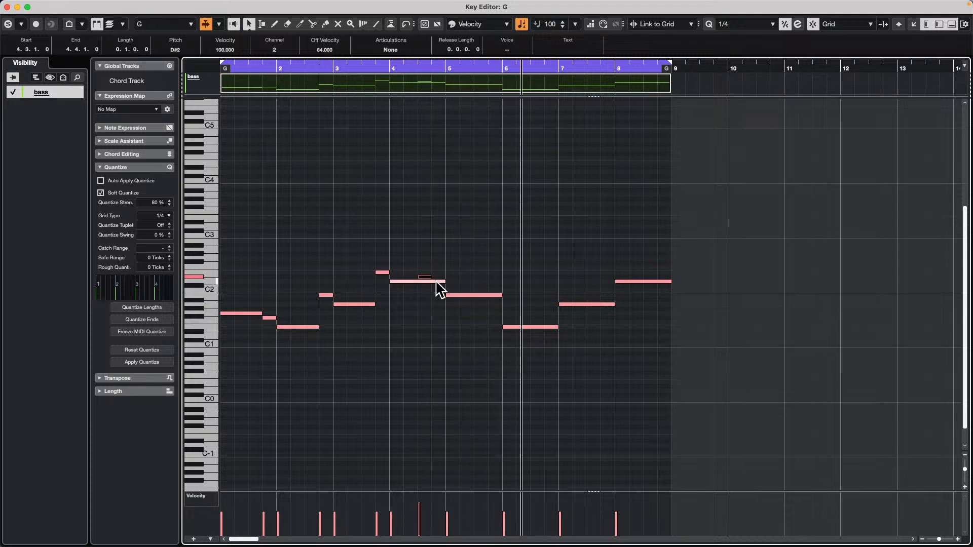
key(super+z)
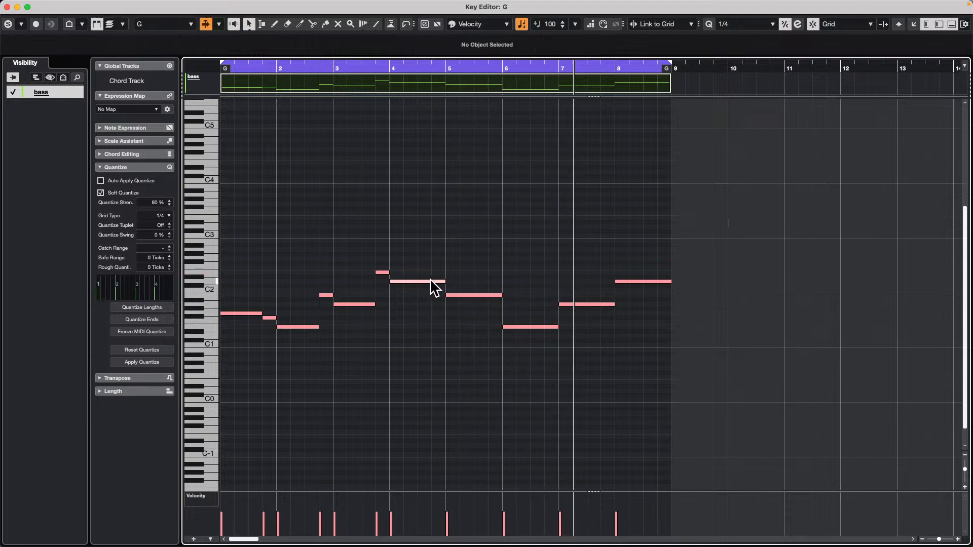
alt+click(423, 282)
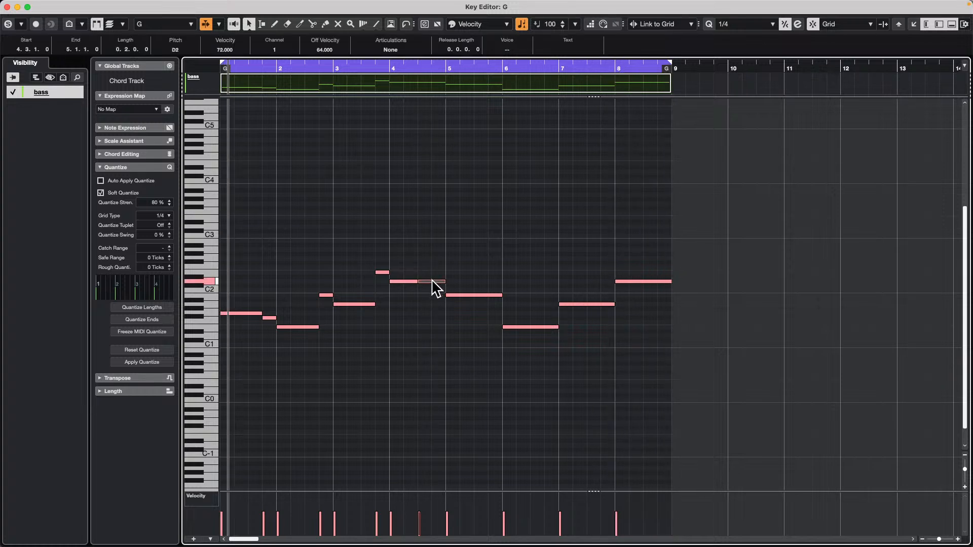
key(shift+Down)
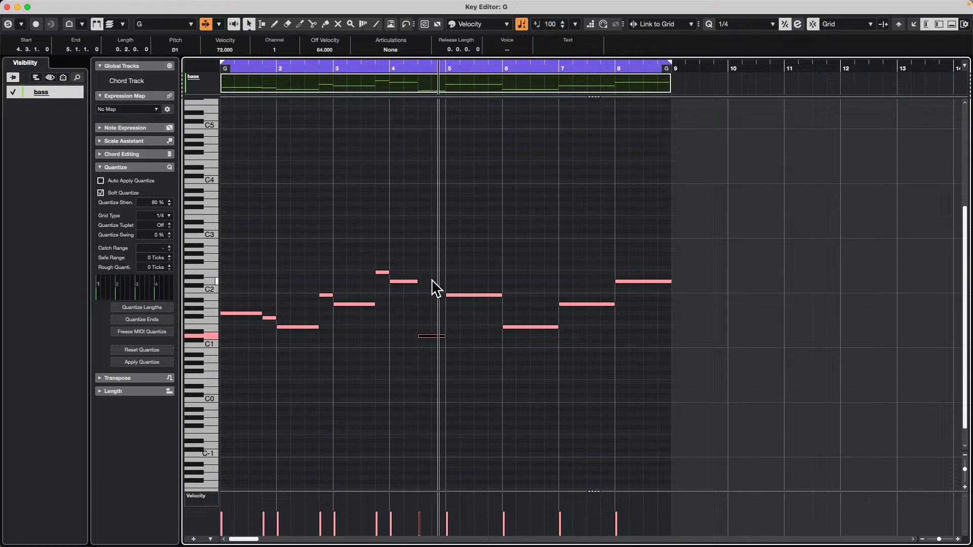
key(space)
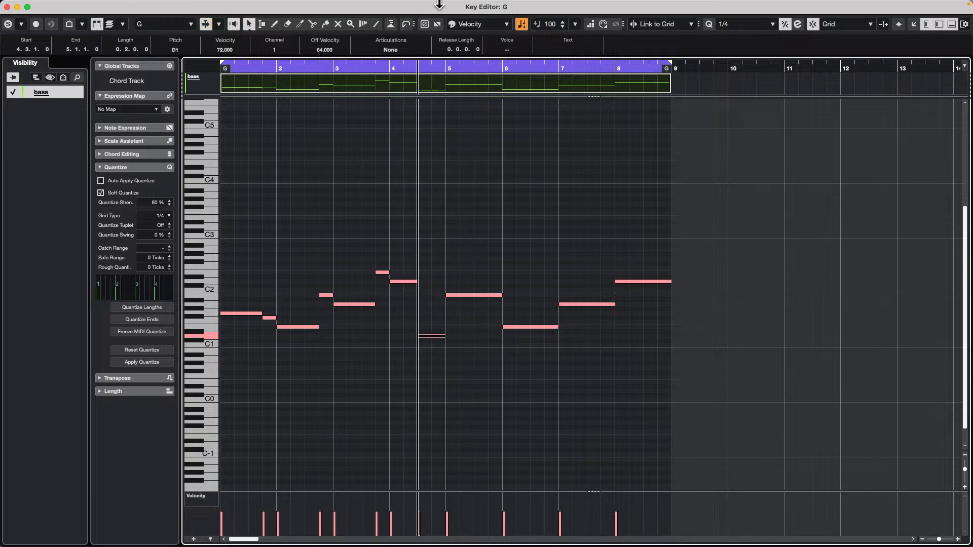
click(7, 7)
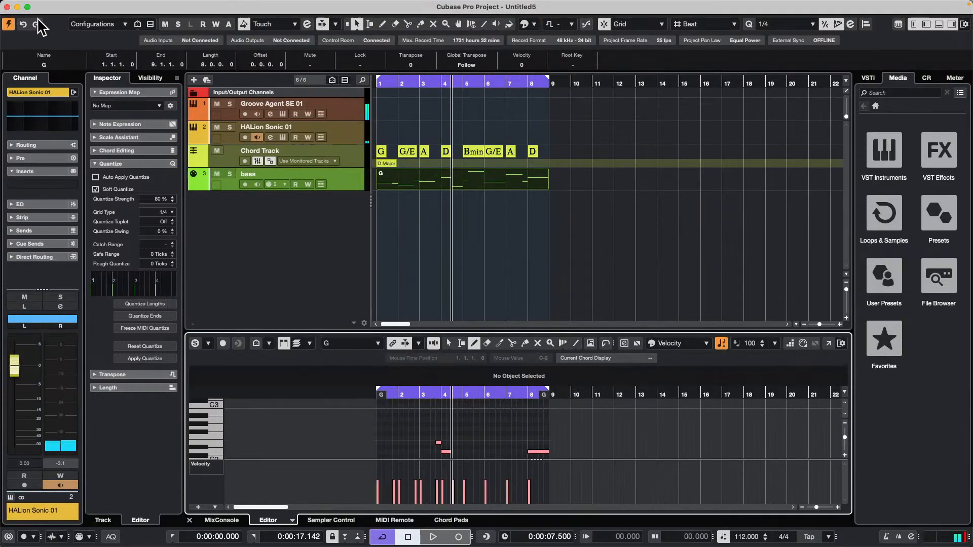
right_click(296, 206)
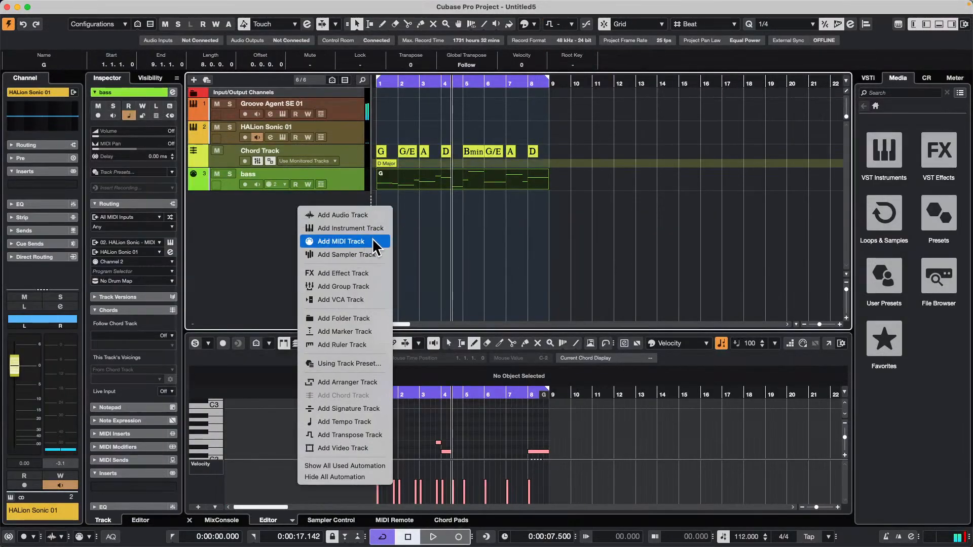
click(449, 231)
right_click(294, 211)
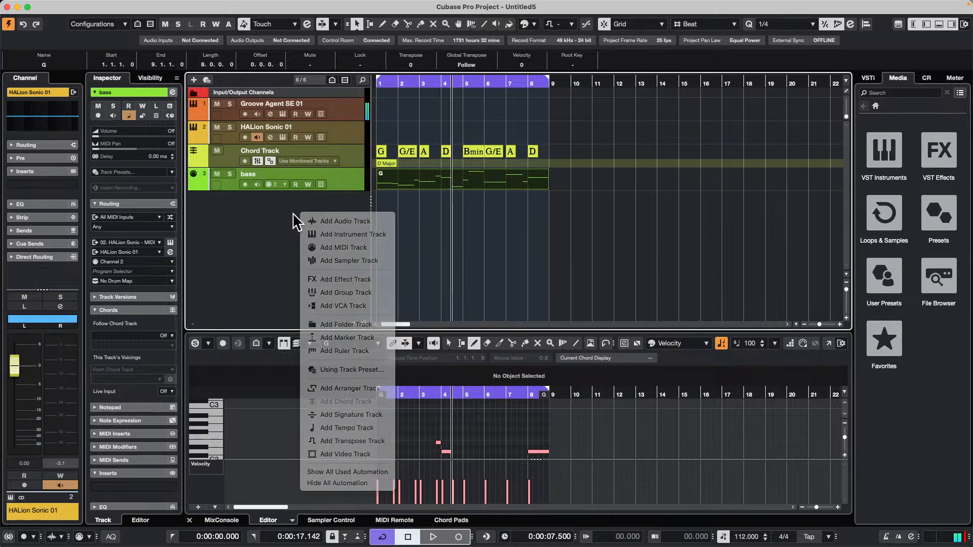
click(294, 212)
Play the project and load the HS SE Artist program Funky Single Coil into HALion Sonic slot 3 by searching for "clean guitar".
key(space)
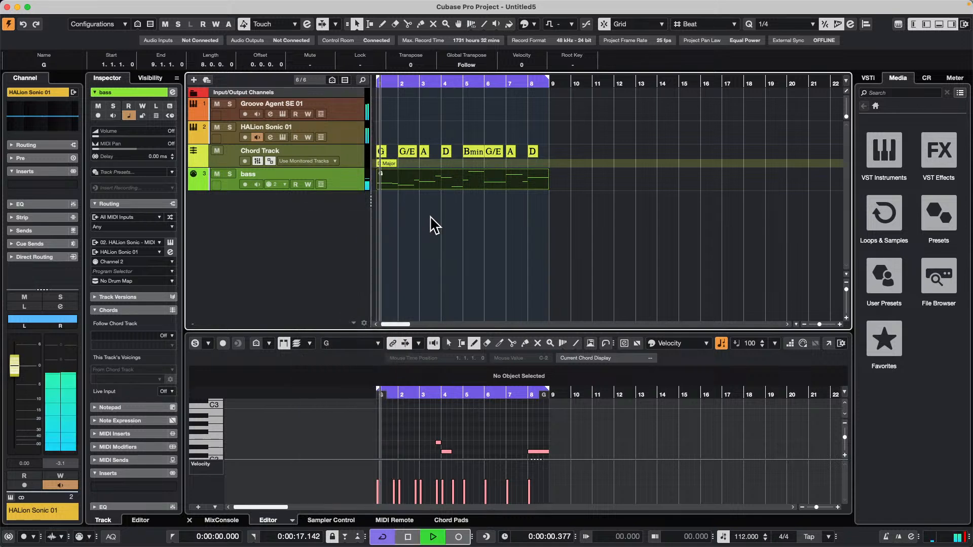
right_click(264, 205)
click(249, 206)
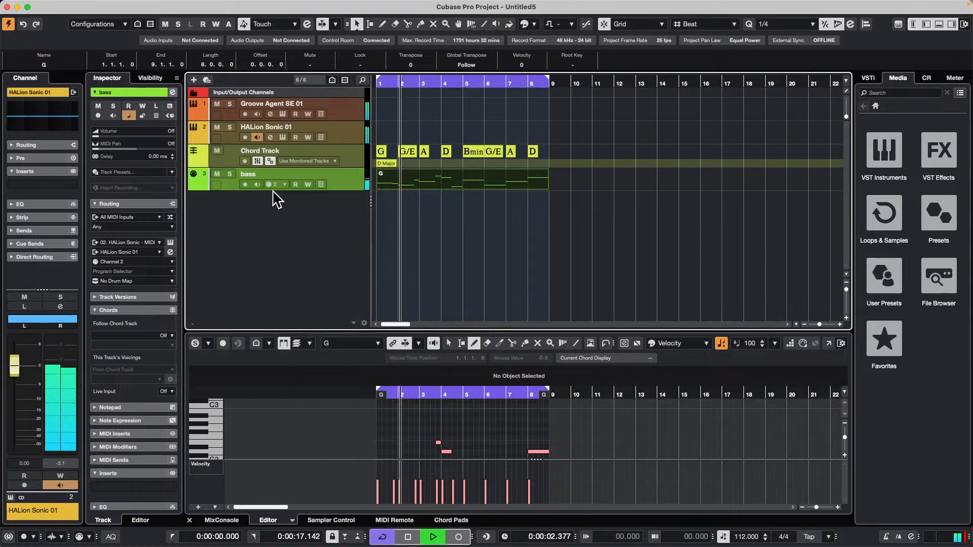
click(284, 137)
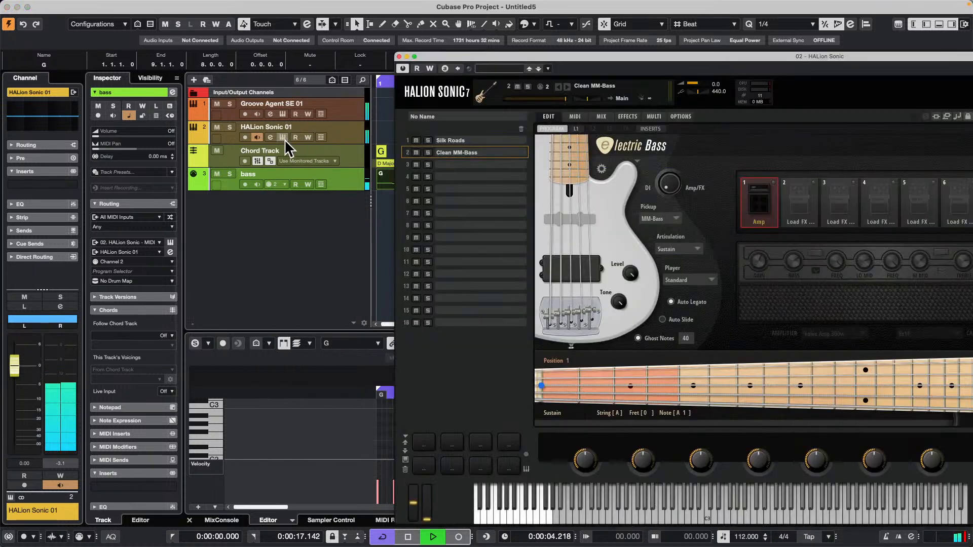
click(470, 163)
drag(517, 56, 268, 70)
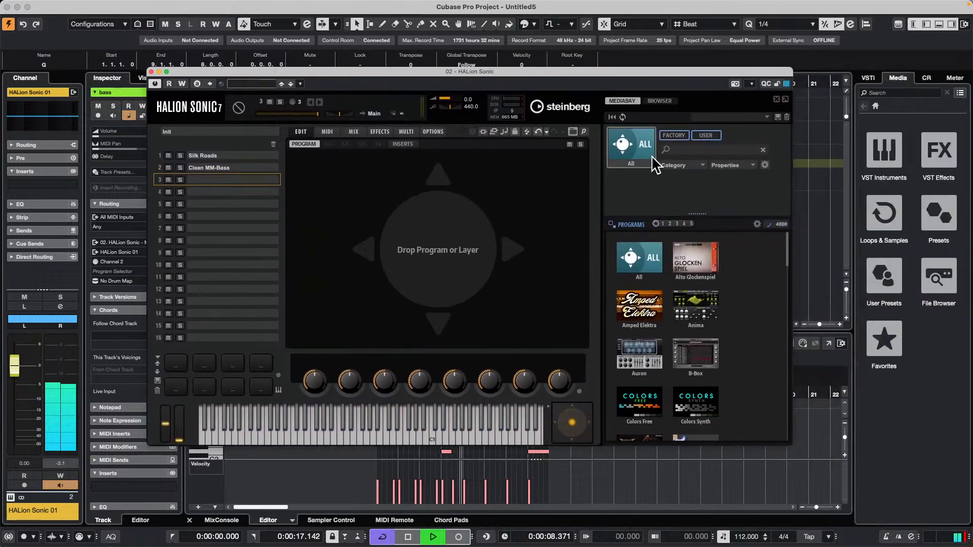
click(702, 150)
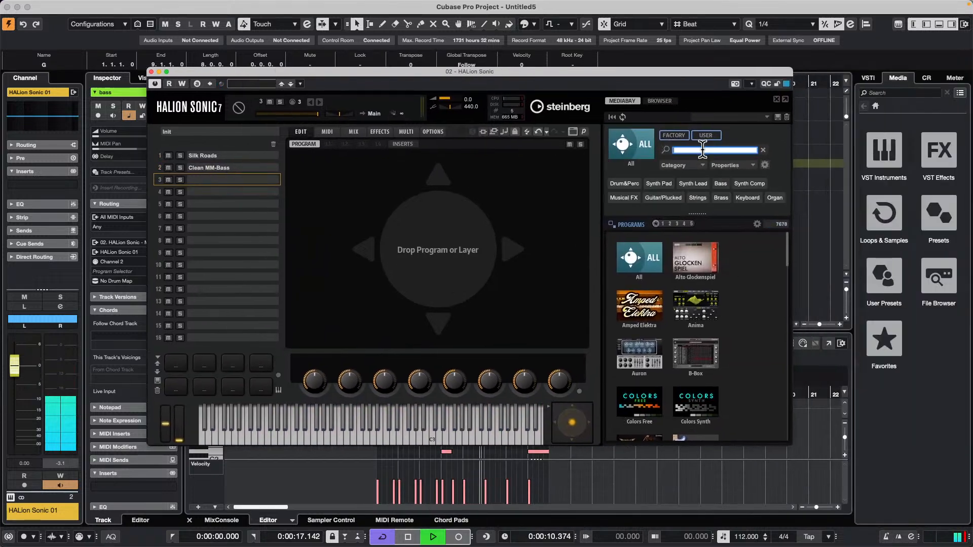
text(clean guitar)
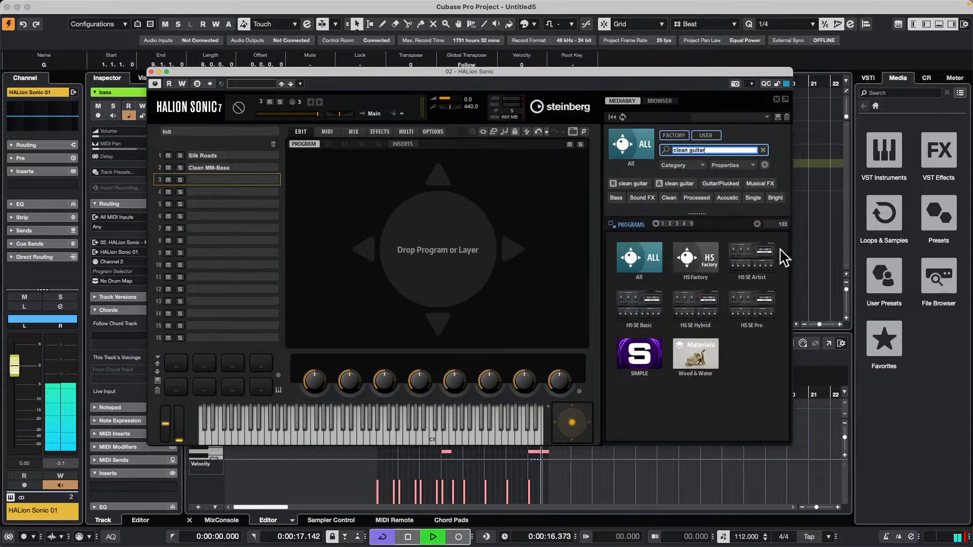
click(767, 256)
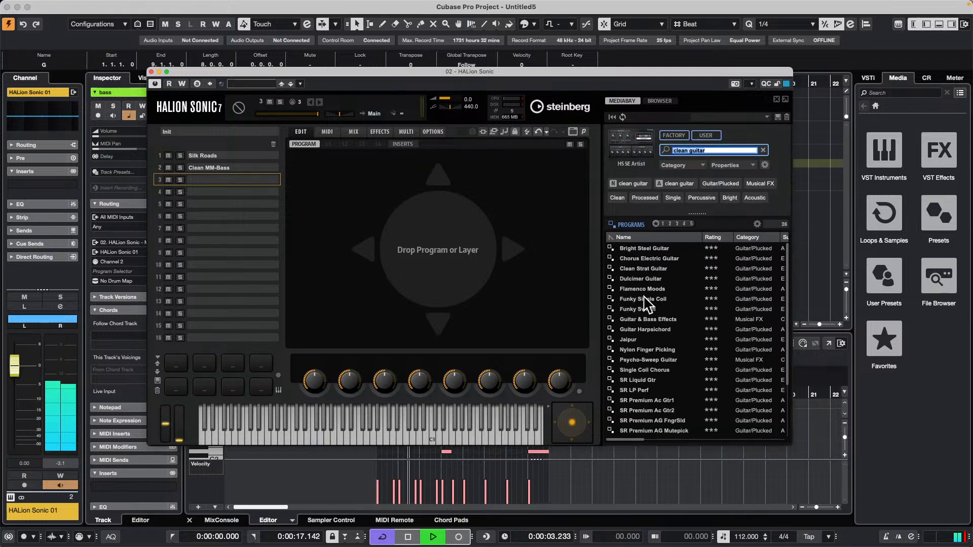
double_click(645, 299)
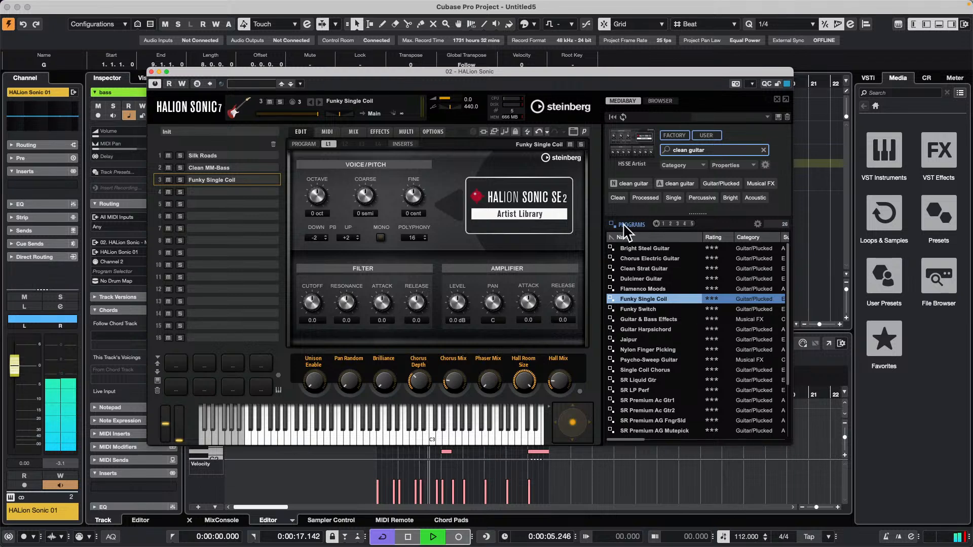
Add a MIDI track routed to HALion Sonic on Channel 3.
drag(260, 66, 466, 94)
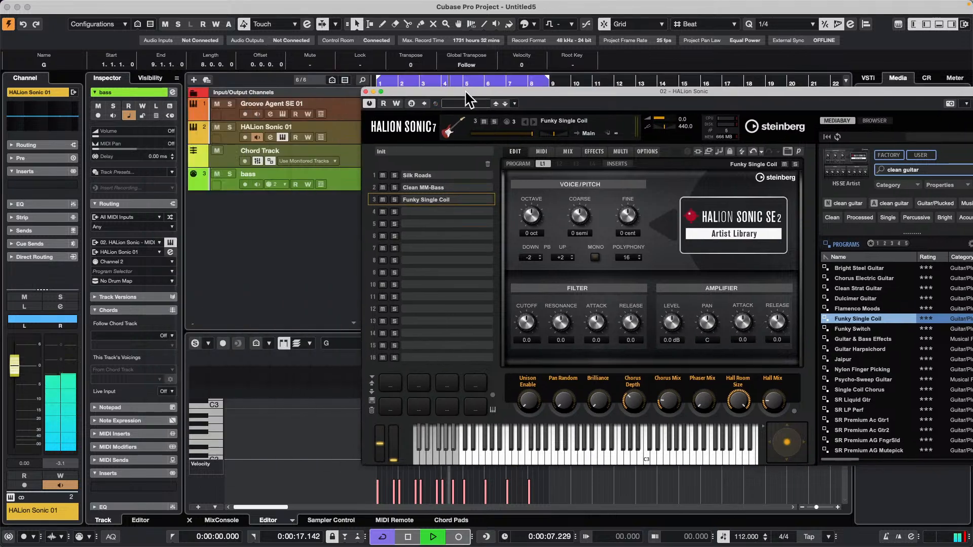
right_click(291, 215)
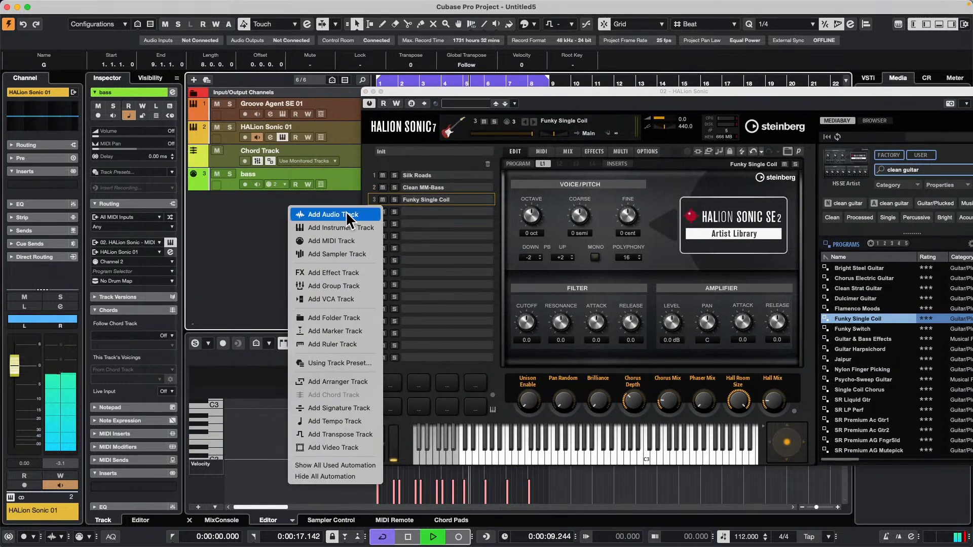
click(352, 246)
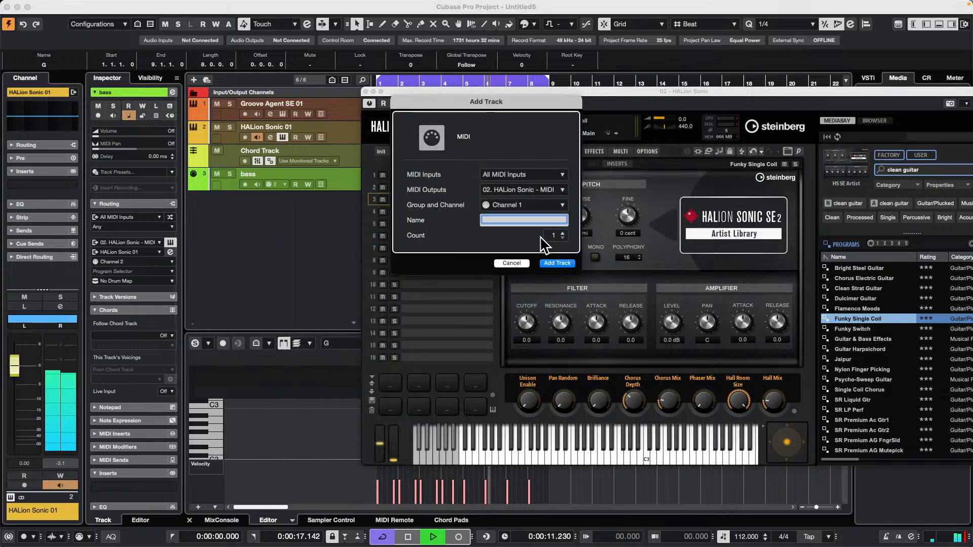
click(544, 205)
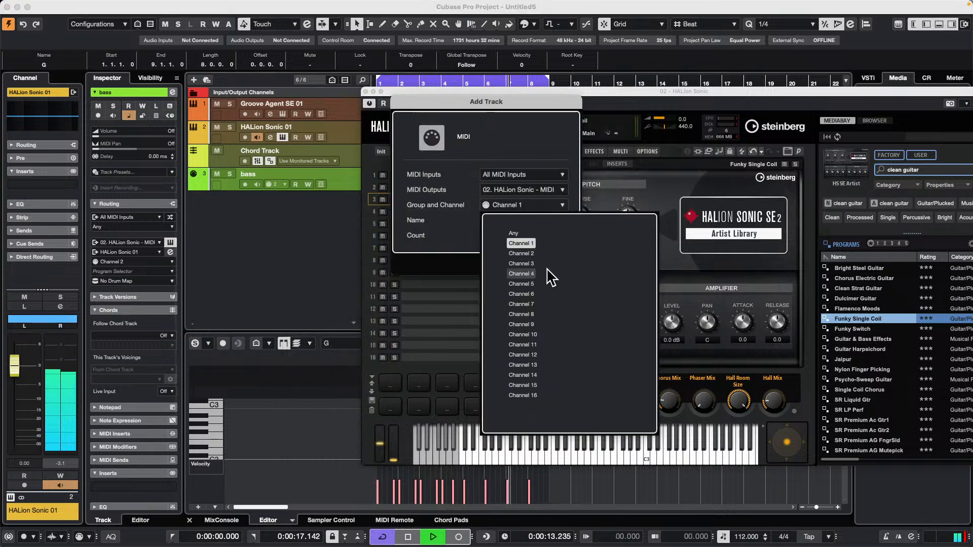
click(527, 264)
click(558, 265)
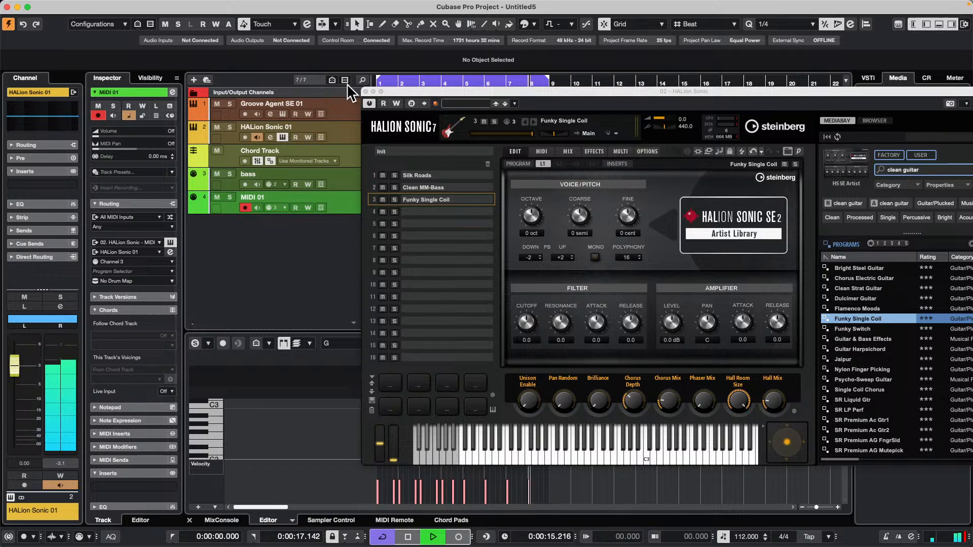
Solo the MIDI 01 track and load Arpache SX in its first MIDI insert slot.
click(365, 91)
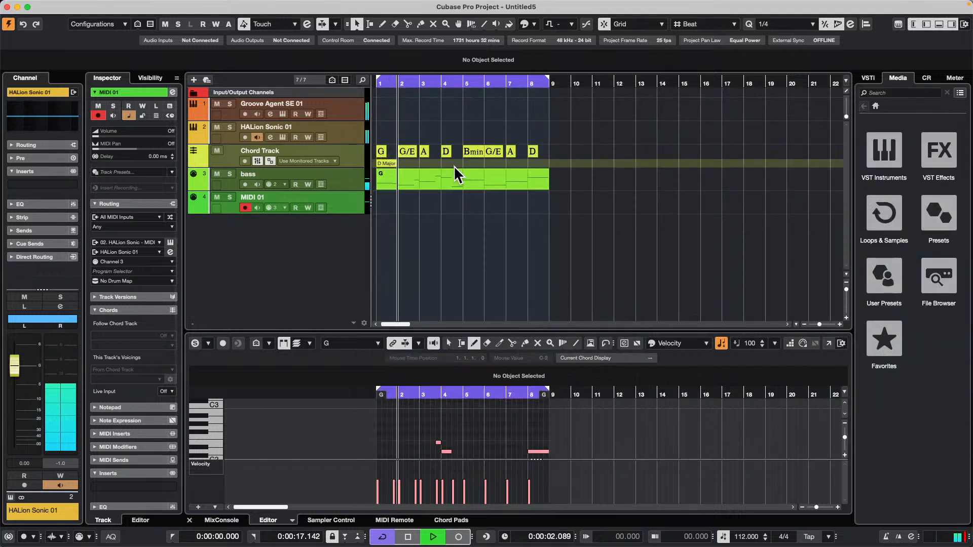
click(345, 201)
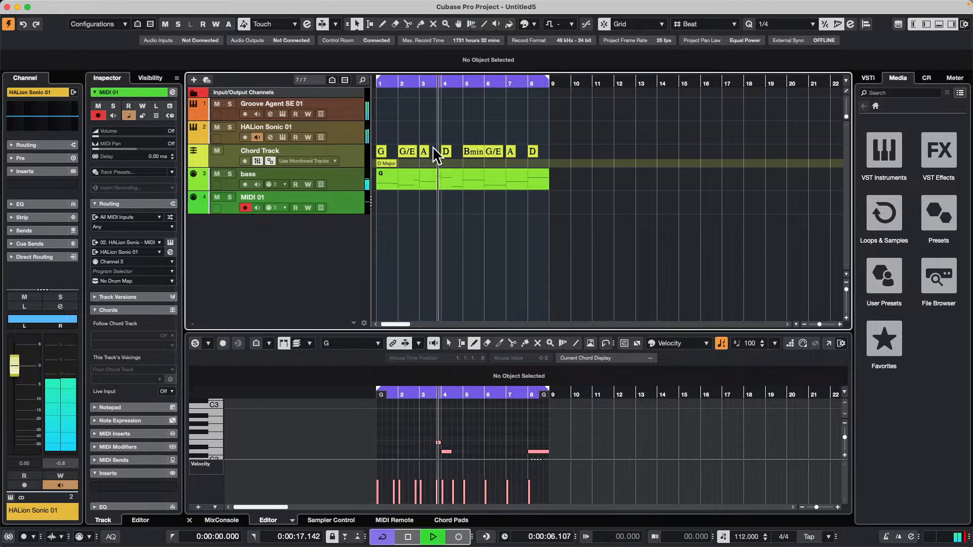
click(230, 197)
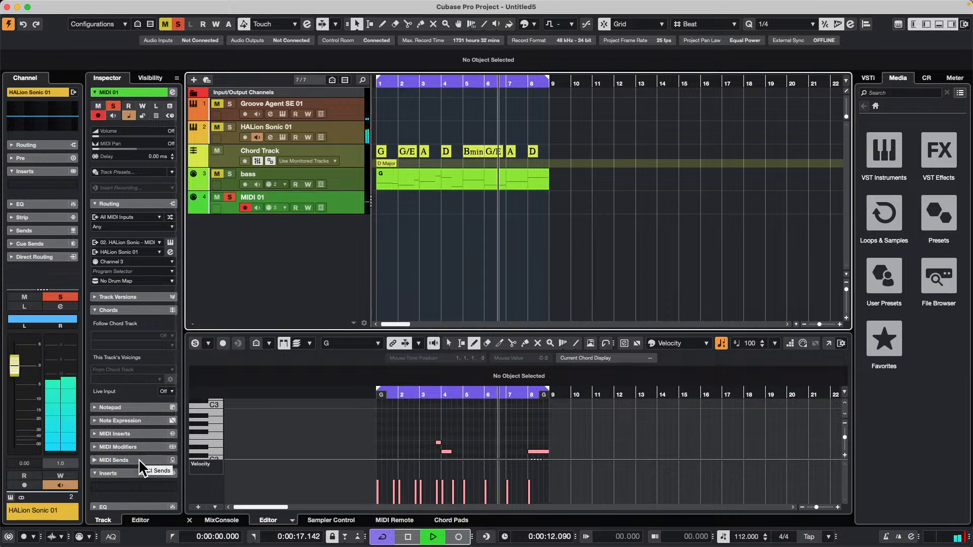
click(139, 434)
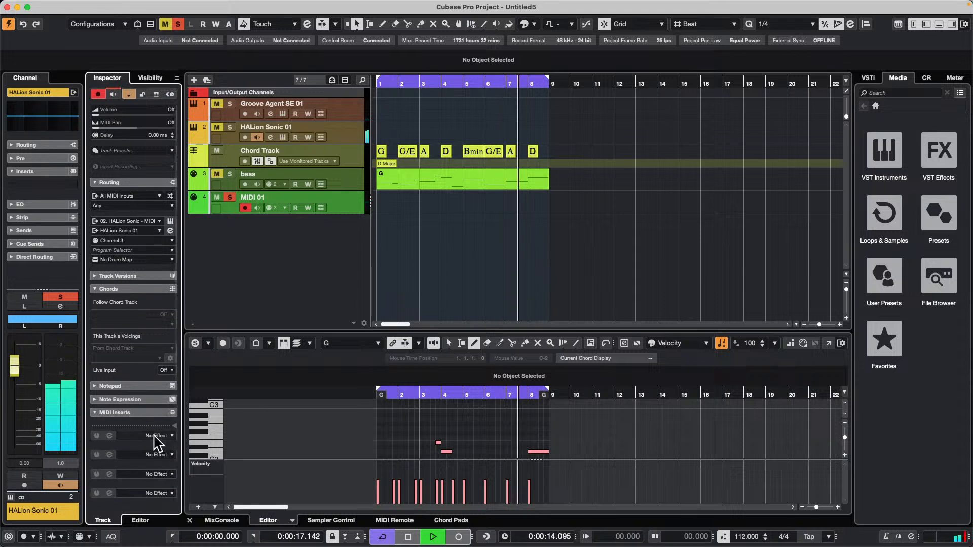
click(156, 437)
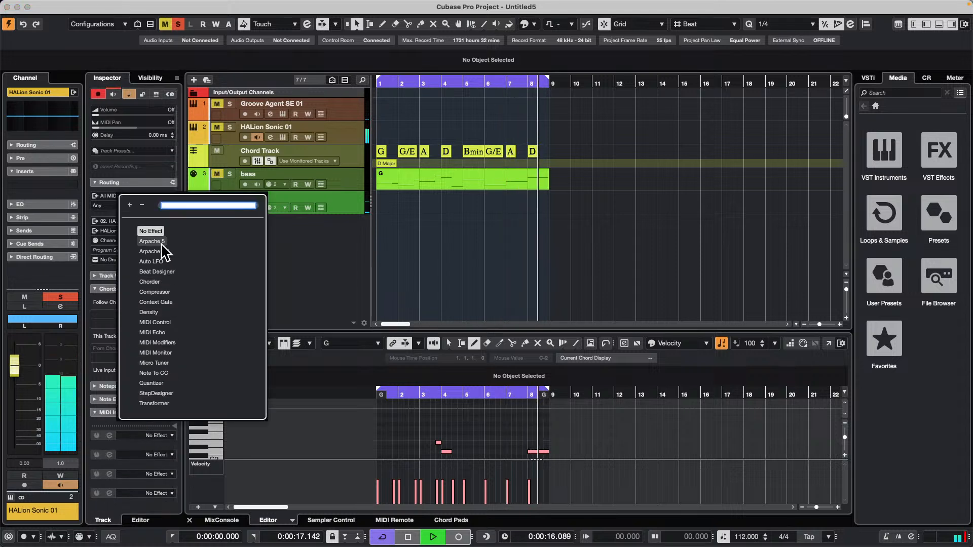
click(154, 251)
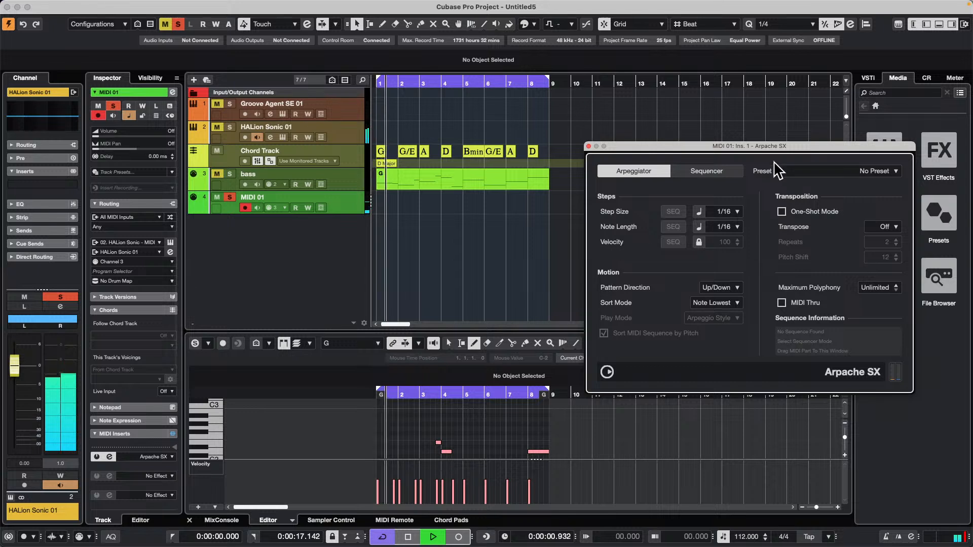
Try the Arpache SX factory preset Funky Disco from Gtr Mappable Sequences, and replace it with Funky Gtr 1.
drag(775, 146, 700, 213)
click(763, 226)
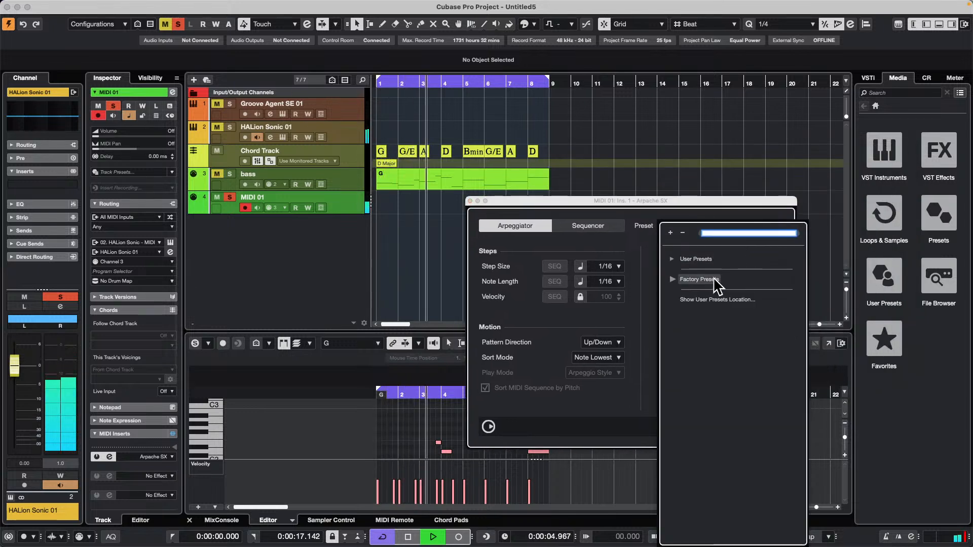
click(672, 280)
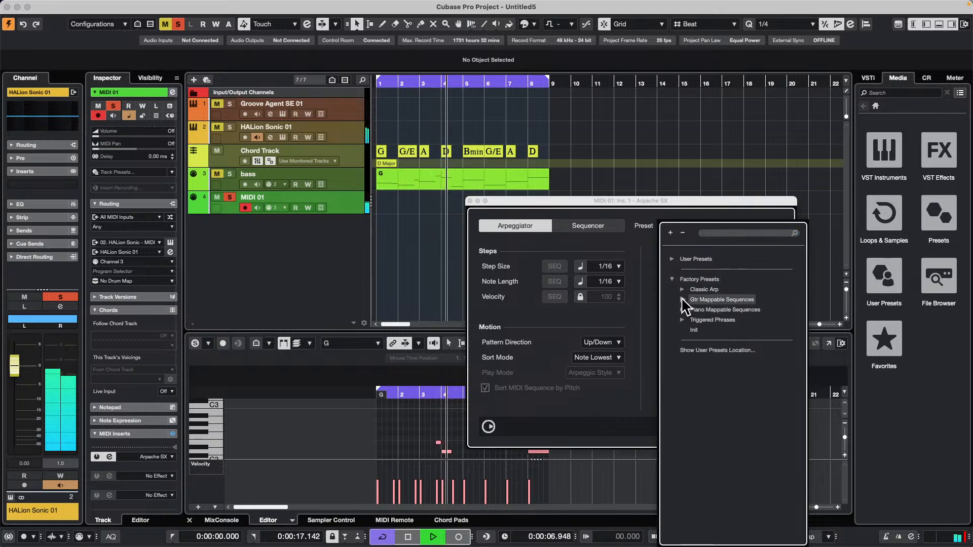
click(682, 299)
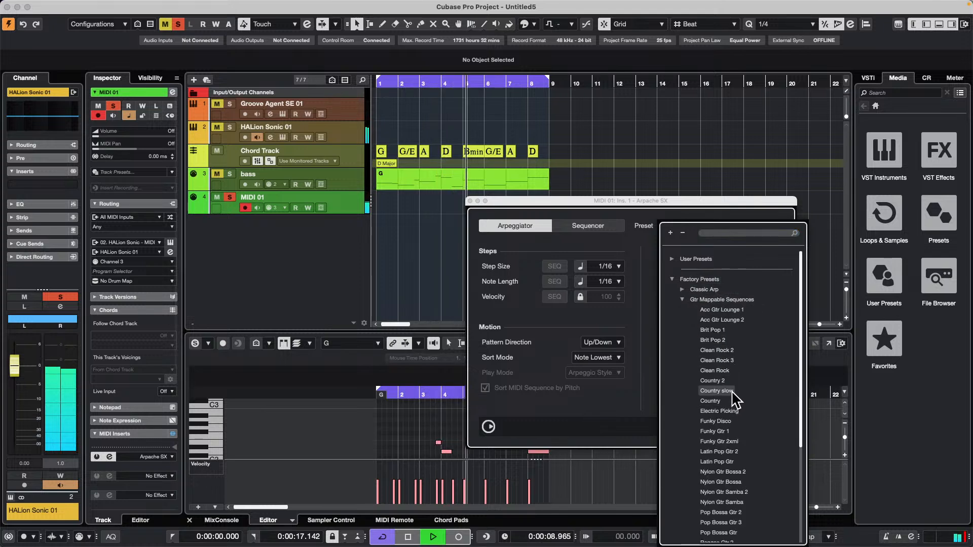
click(723, 420)
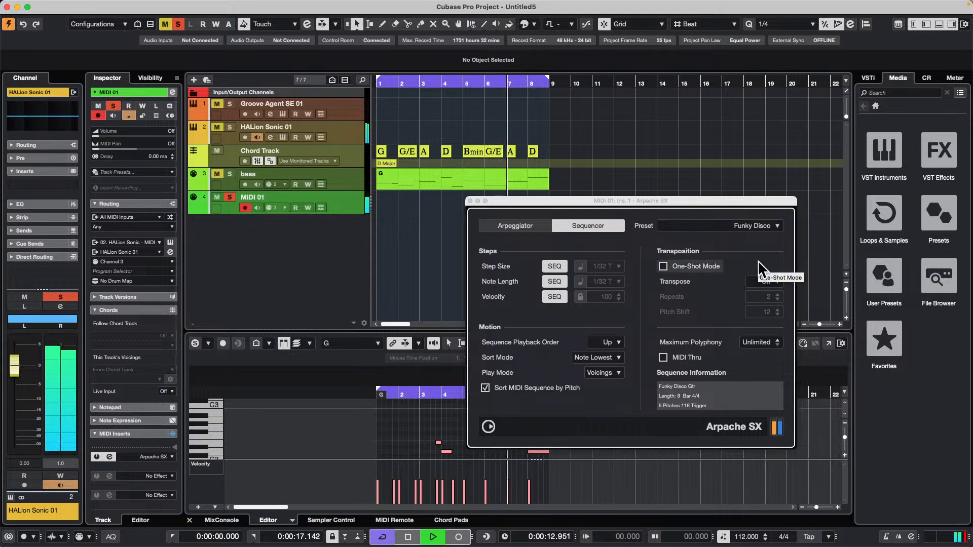
click(759, 227)
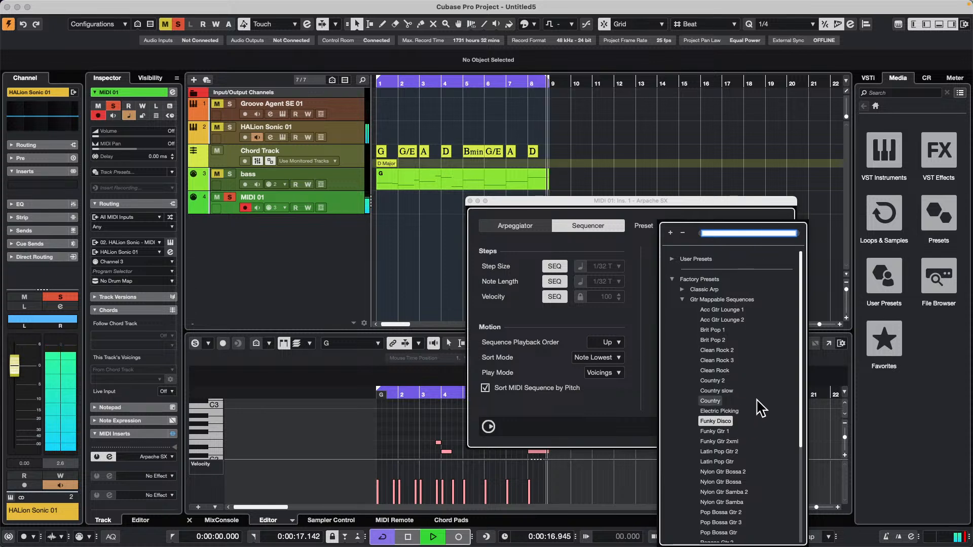
click(724, 431)
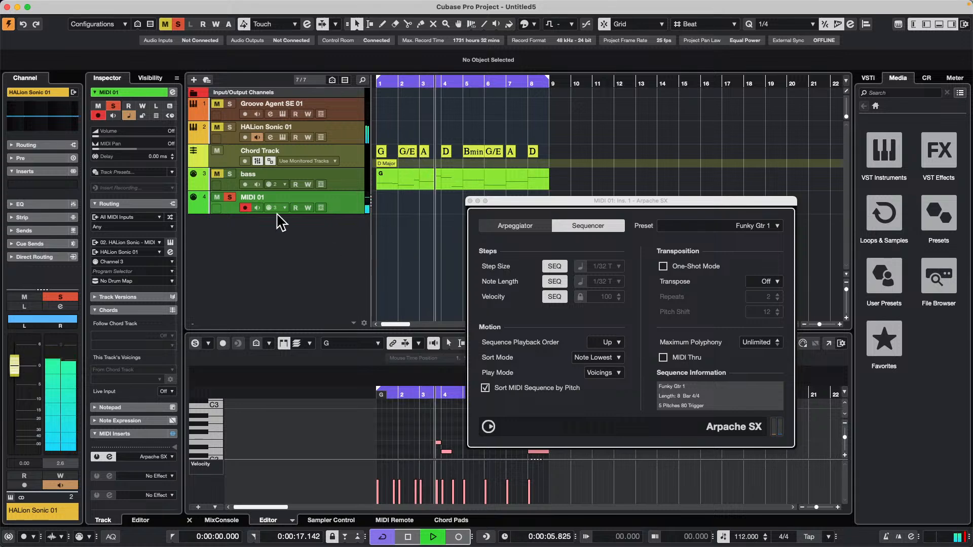
Check the guitar program in HALion Sonic, close both plug-in windows, and unsolo the MIDI 01 track.
click(282, 135)
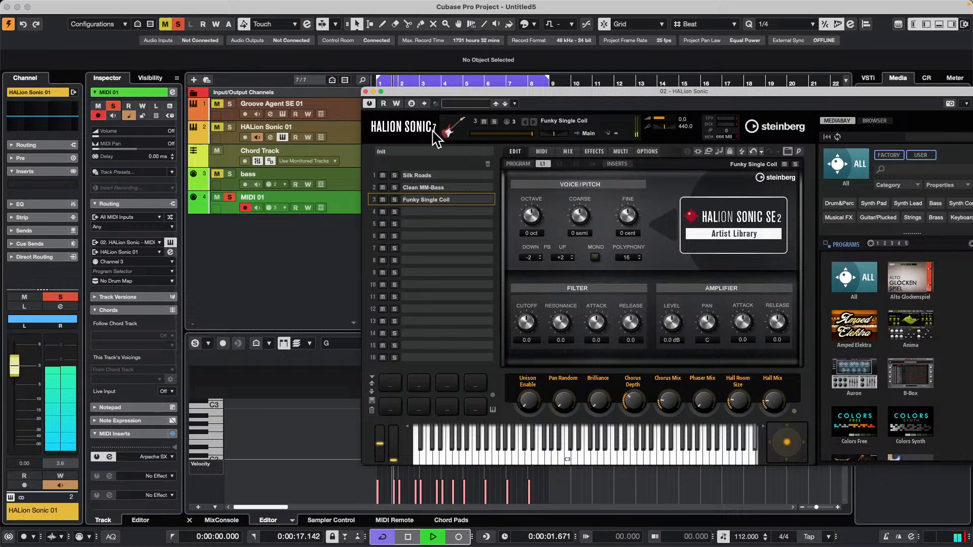
click(367, 92)
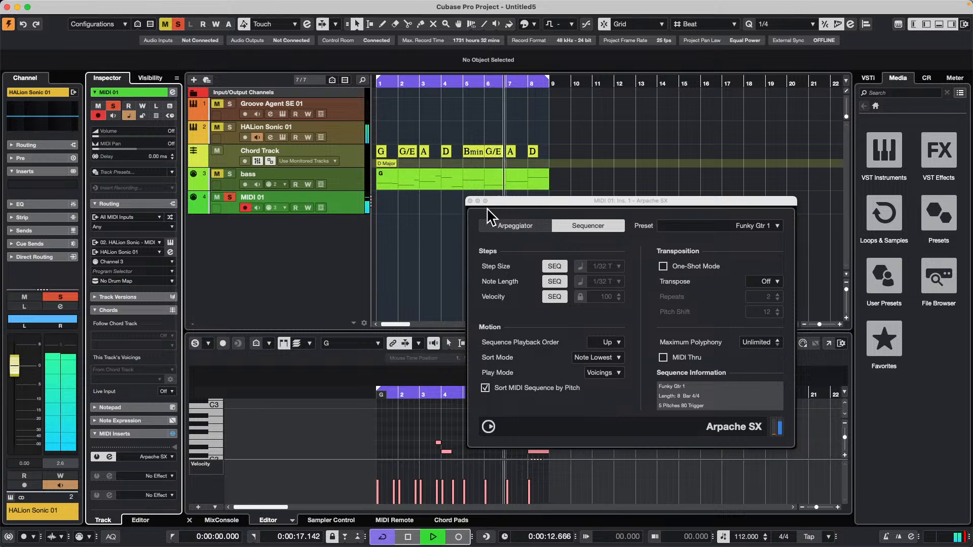
click(470, 201)
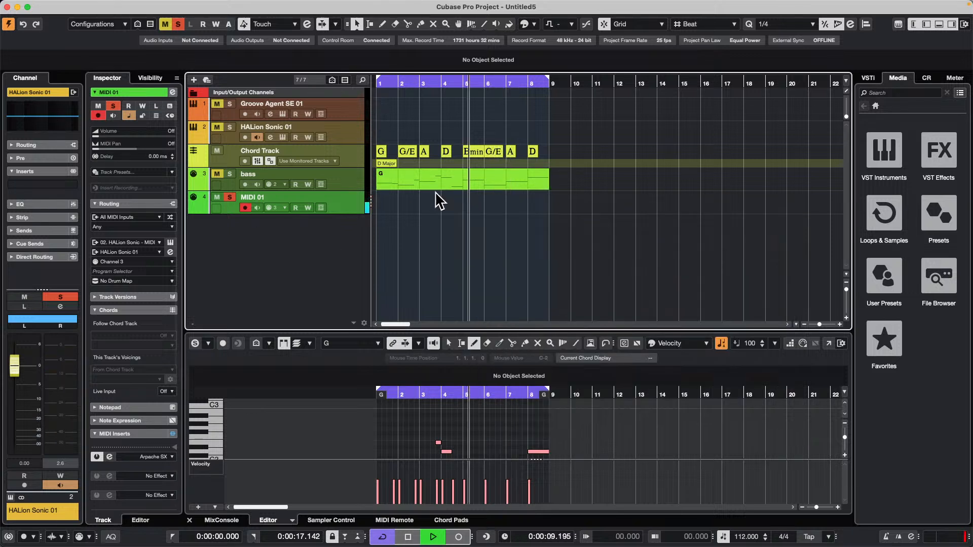
click(230, 198)
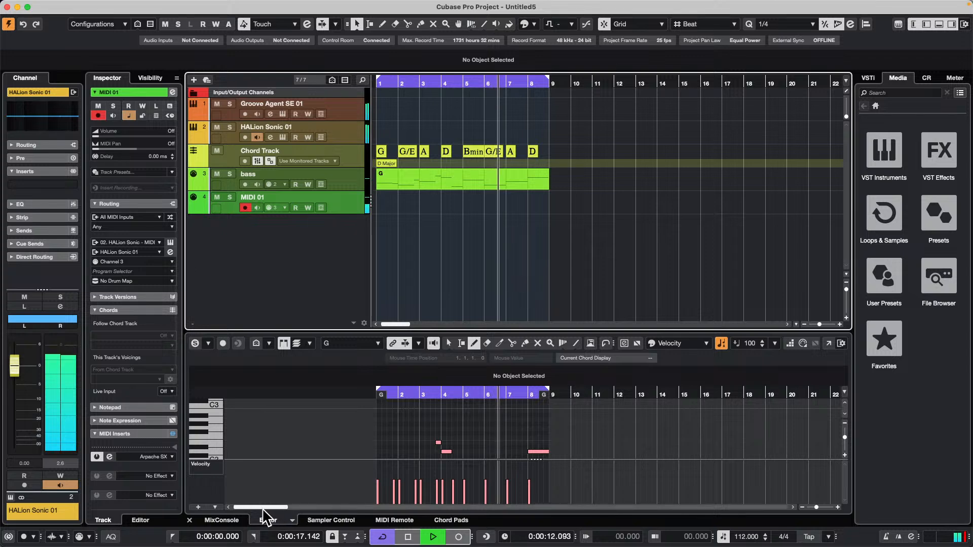
Show the channel faders in the lower-zone MixConsole.
click(223, 520)
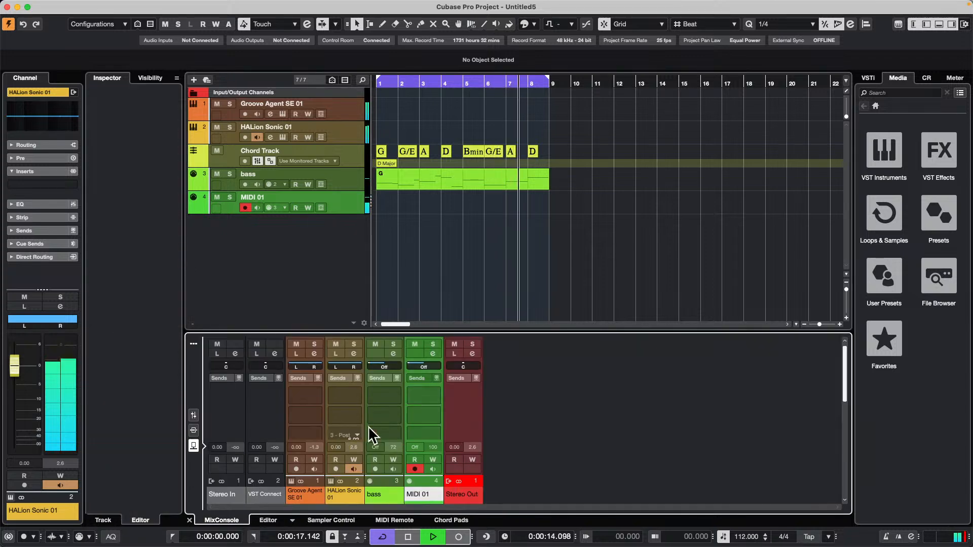
click(194, 415)
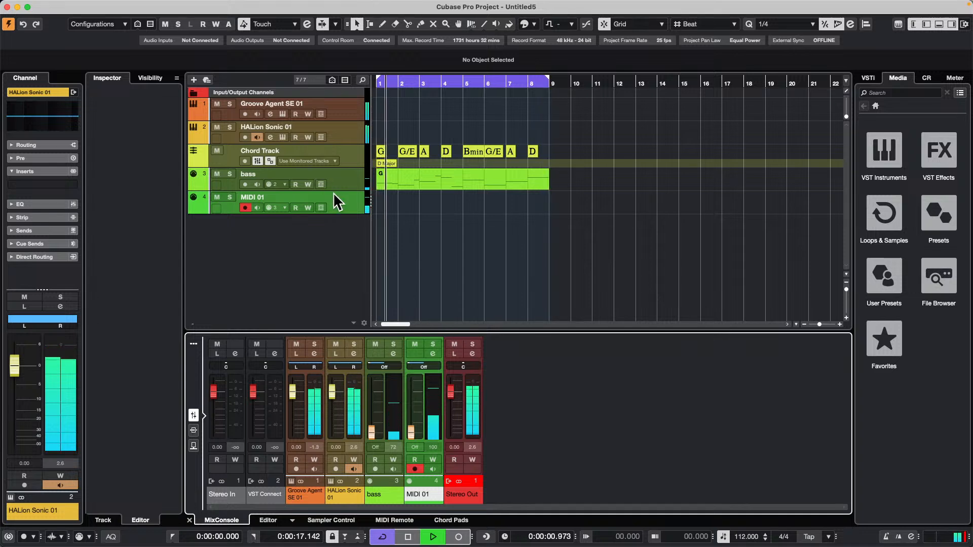
In HALion Sonic, set the transpose of slot 3, Funky Single Coil, to 11 and lower its level slightly.
click(284, 138)
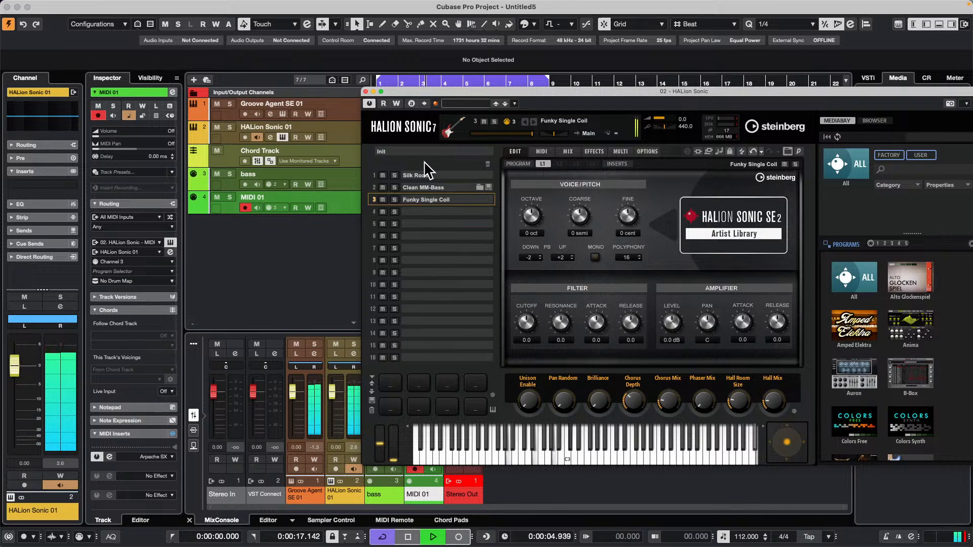
click(568, 152)
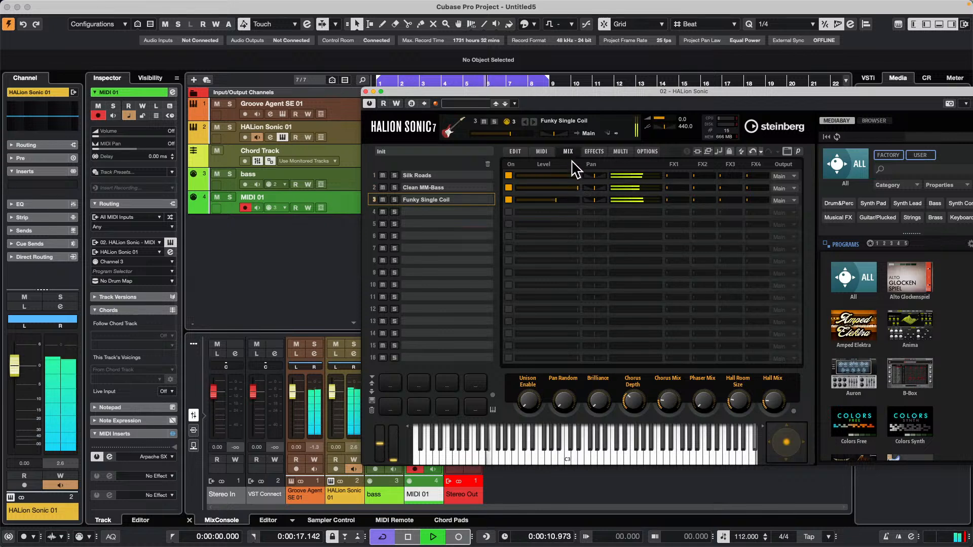
click(541, 151)
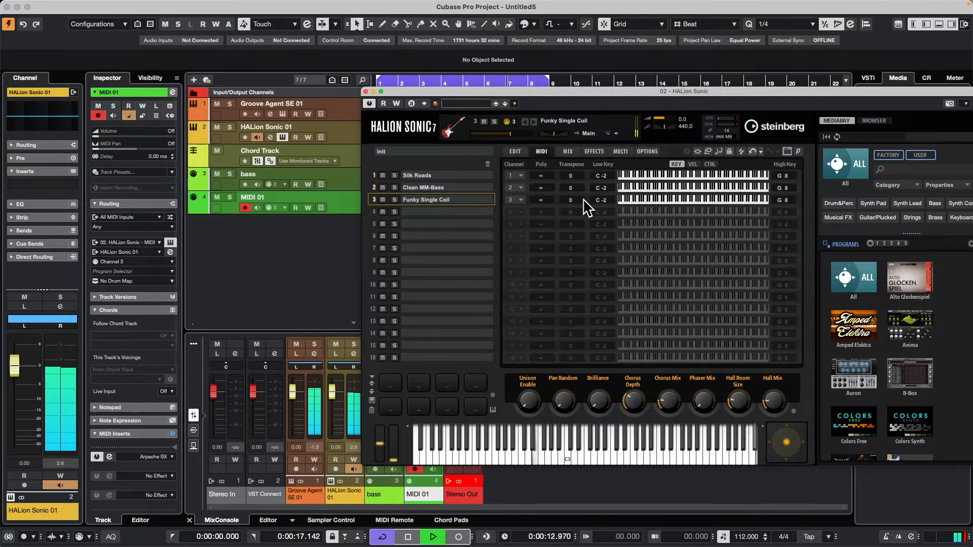
scroll(580, 203, up, 5)
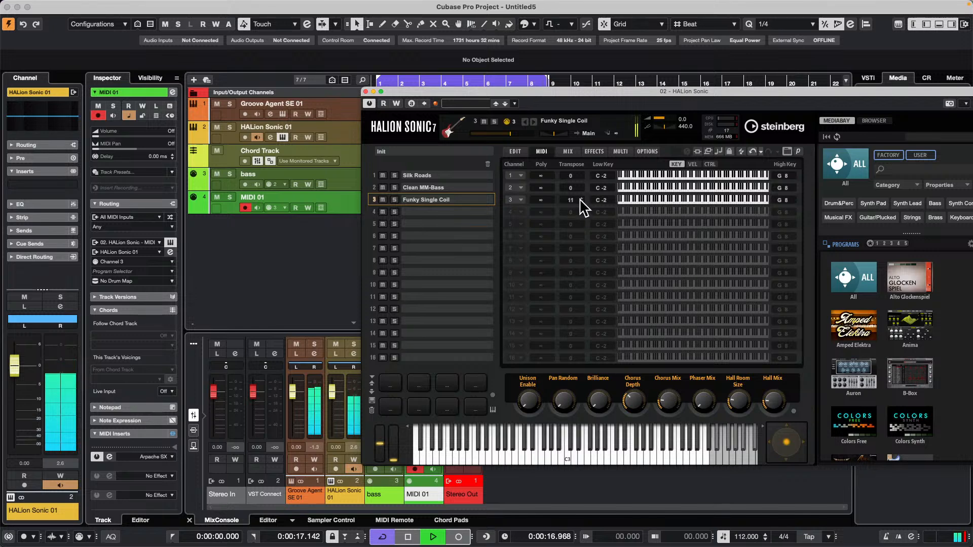
click(570, 150)
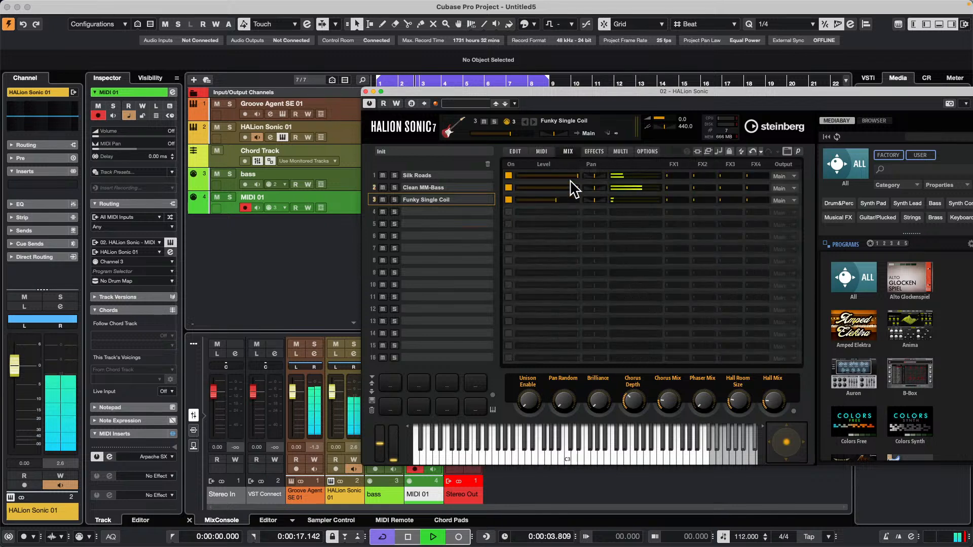
drag(555, 200, 554, 199)
Add the Flanger modulation effect to the first insert slot of HALion Sonic's AUX FX 3 bus.
click(592, 152)
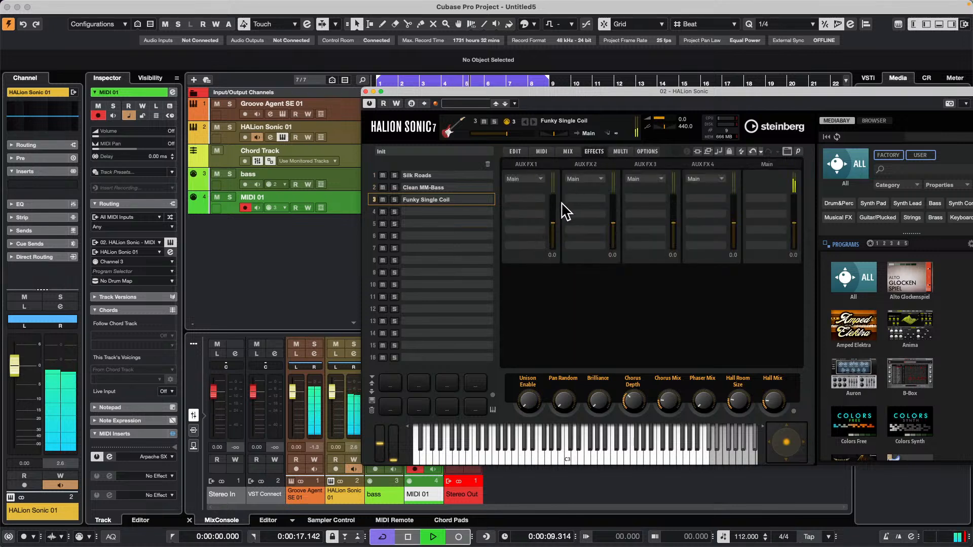
click(541, 179)
click(667, 183)
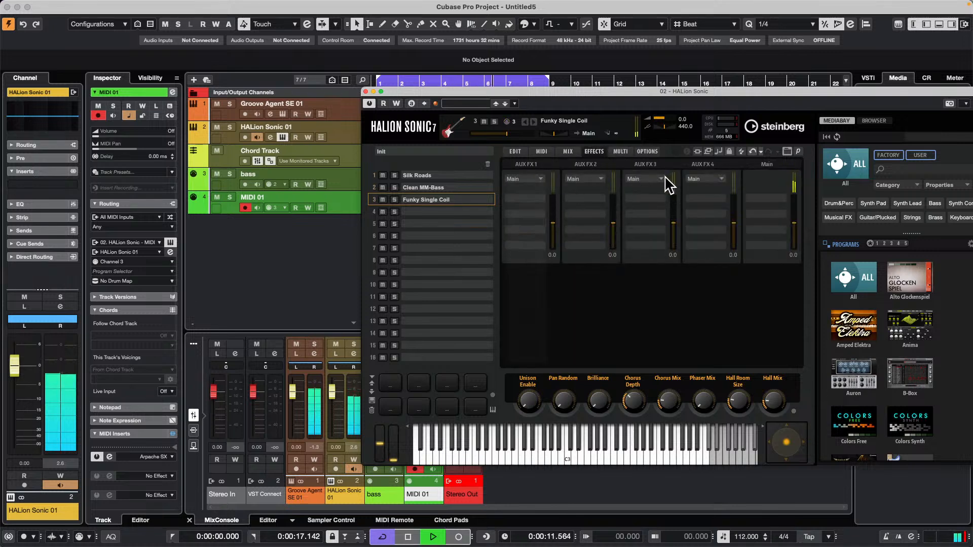
click(660, 179)
click(673, 211)
click(661, 198)
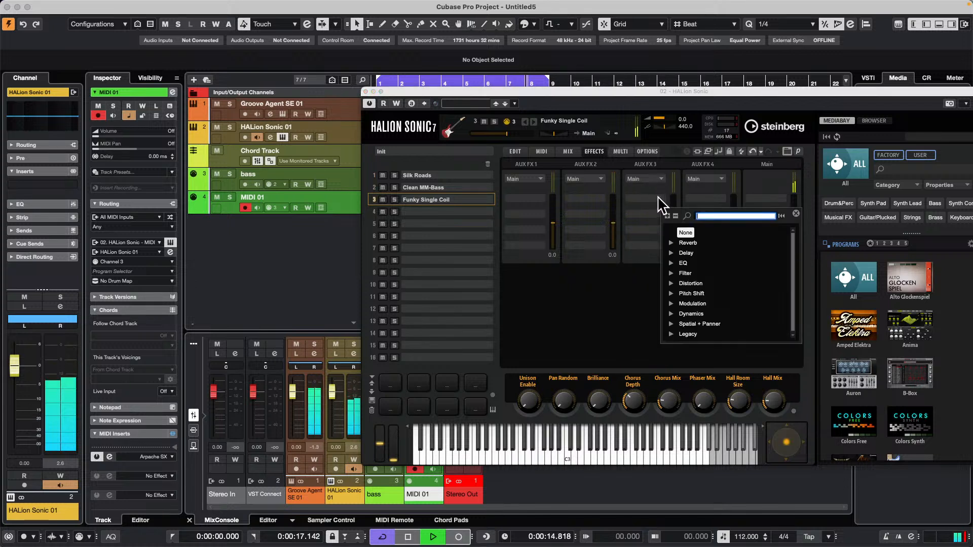
click(672, 304)
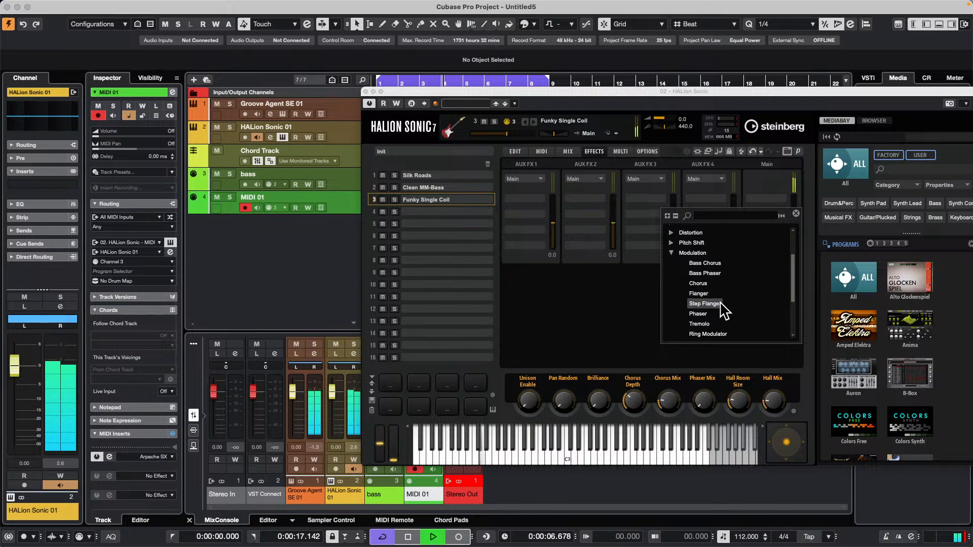
click(696, 294)
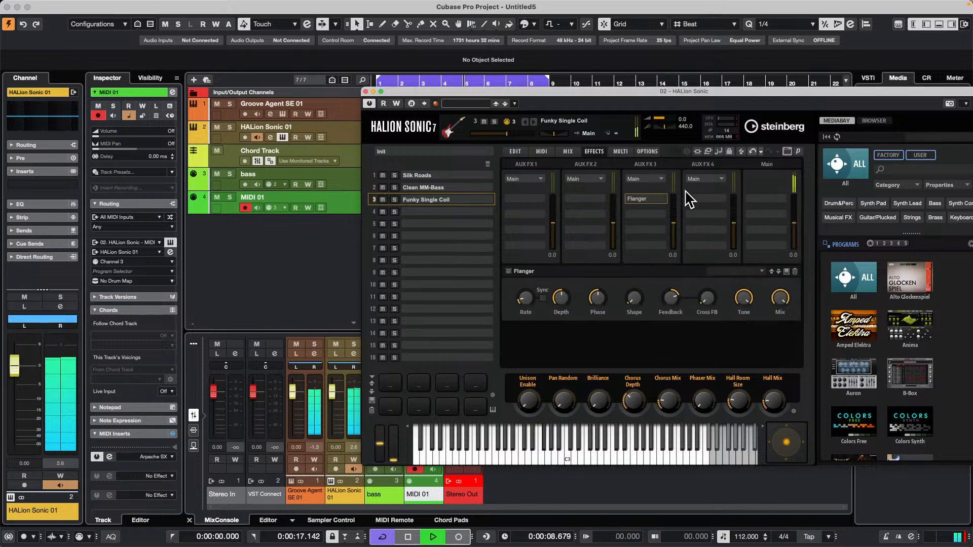
Raise the FX3 send level of Funky Single Coil and close the HALion Sonic window.
click(568, 152)
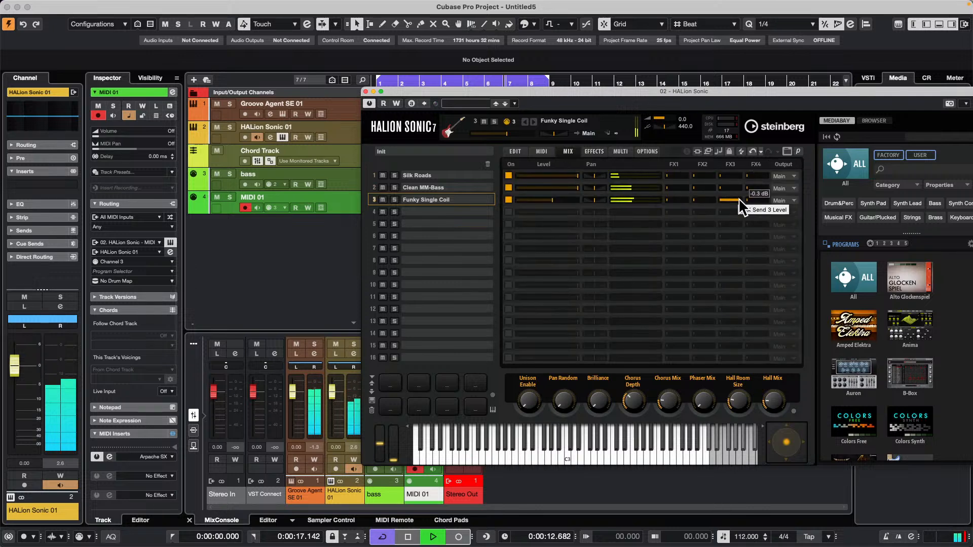
drag(739, 199, 736, 199)
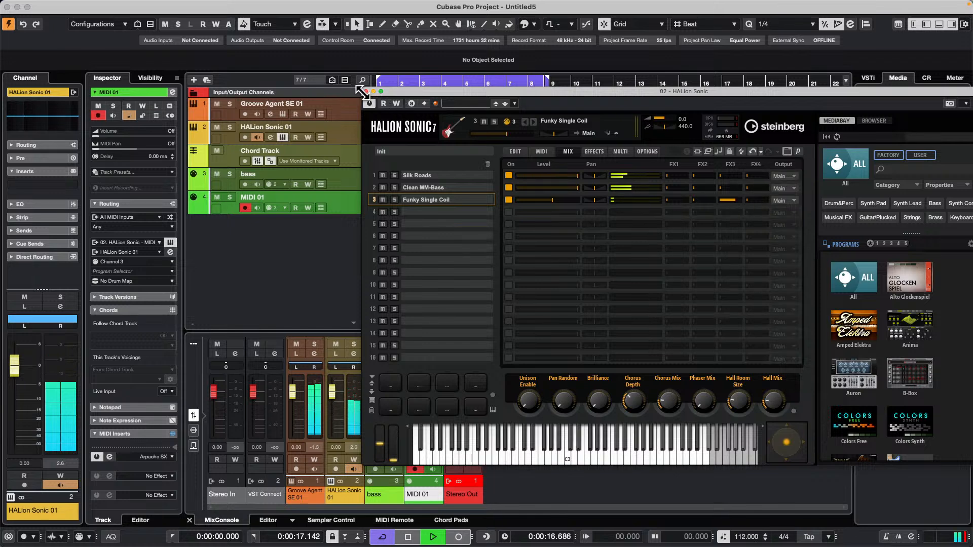
click(365, 91)
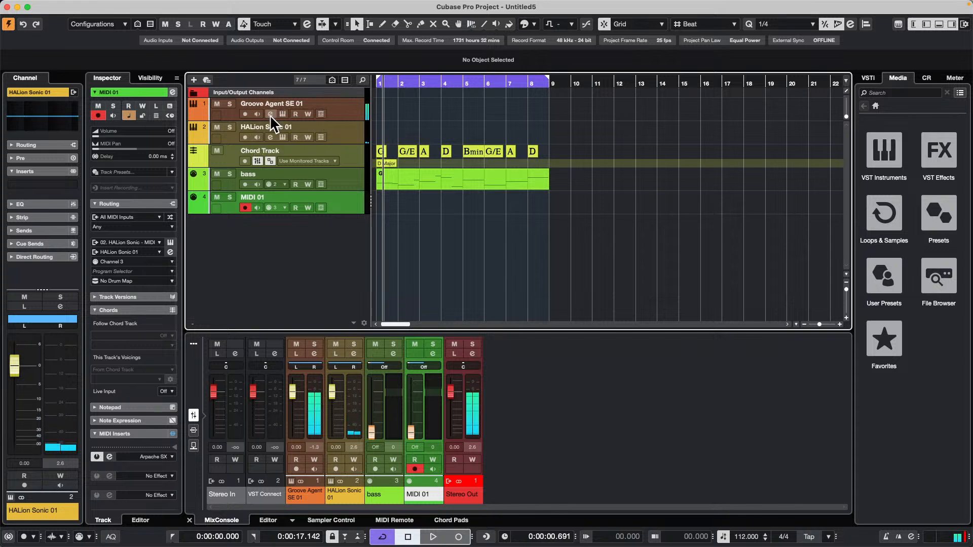
Stop Groove Agent SE's own pattern playback, restart project playback, and close the Groove Agent SE window.
click(284, 112)
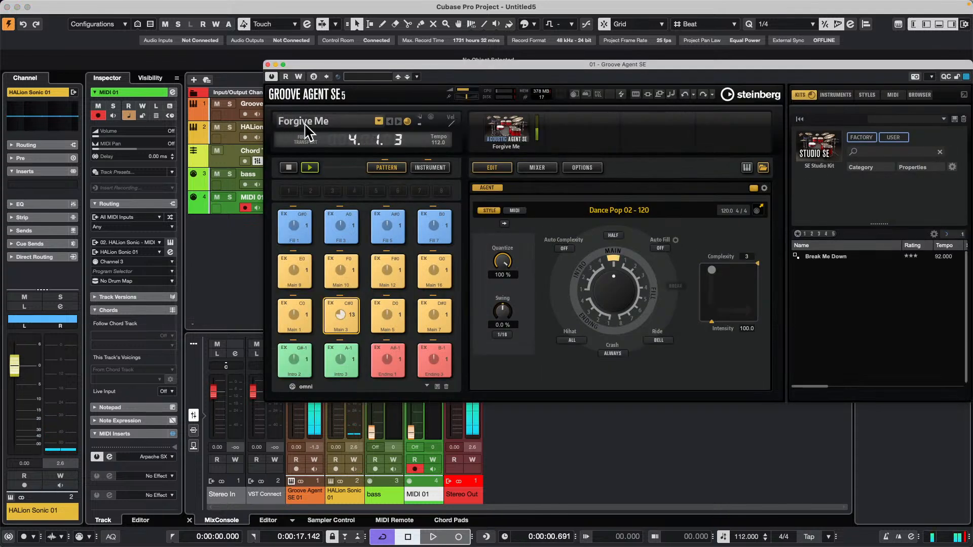
click(287, 167)
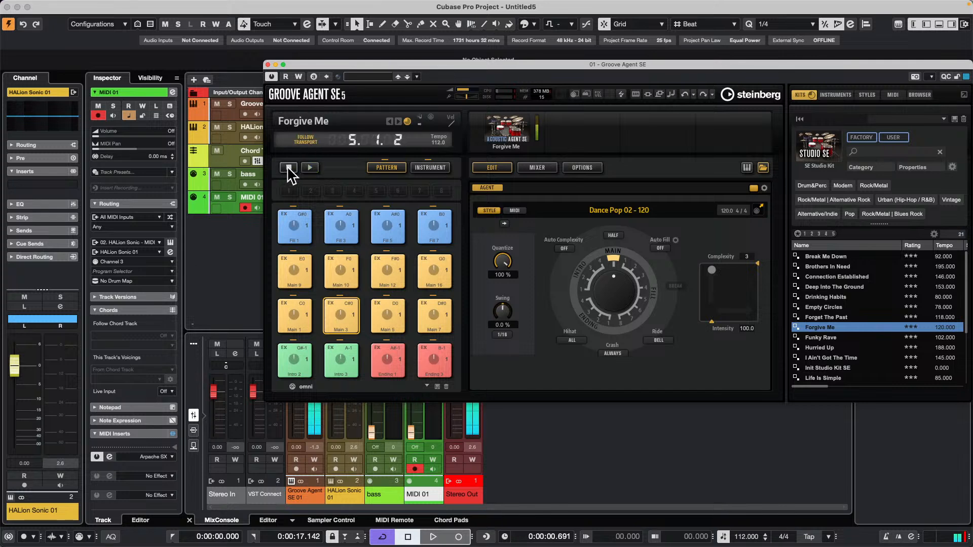
key(space)
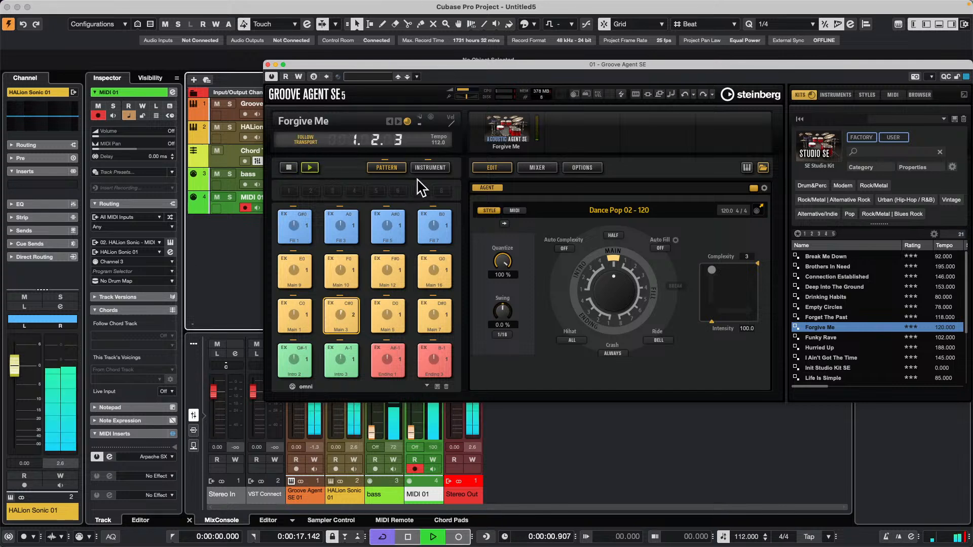
click(268, 64)
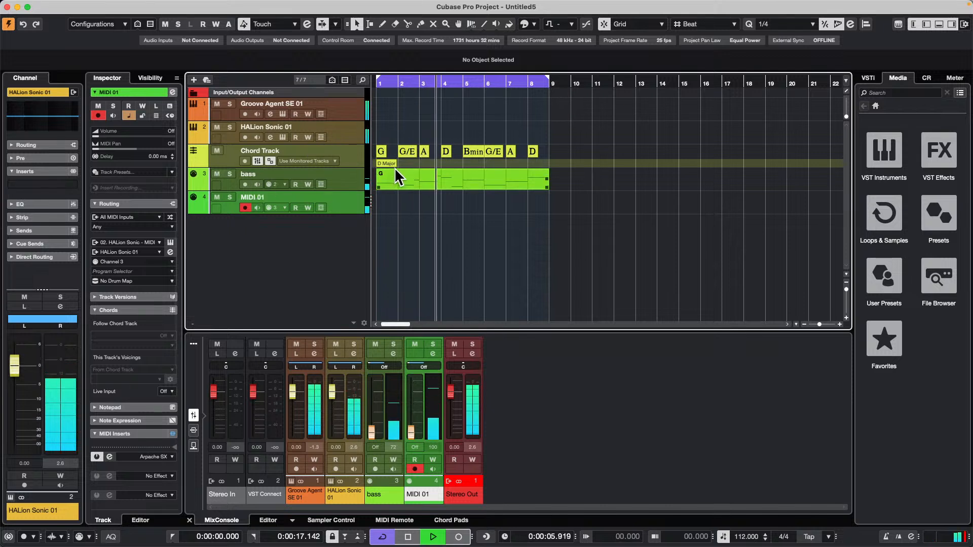
Turn on monitoring for HALion Sonic 01 and play Groove Agent SE 01 soloed with its instrument window open.
click(257, 137)
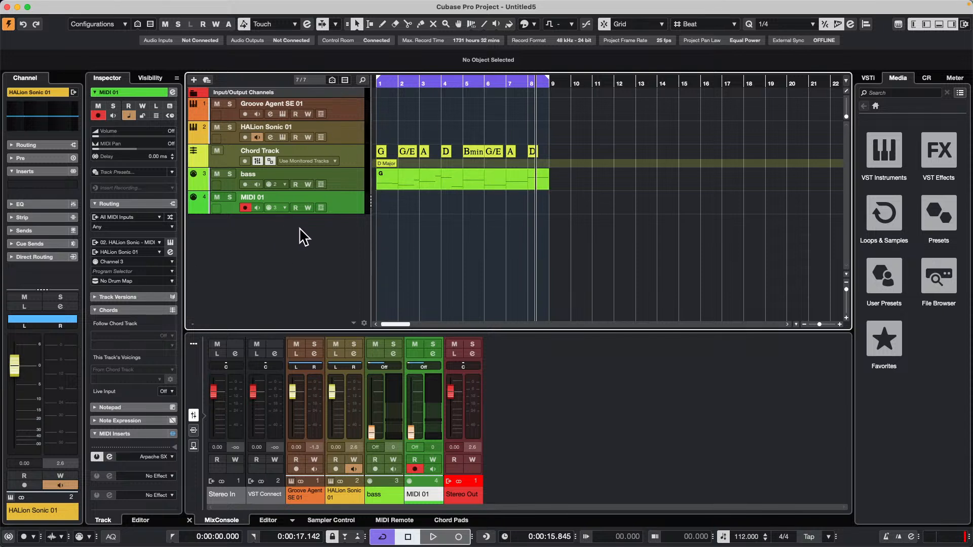
click(283, 113)
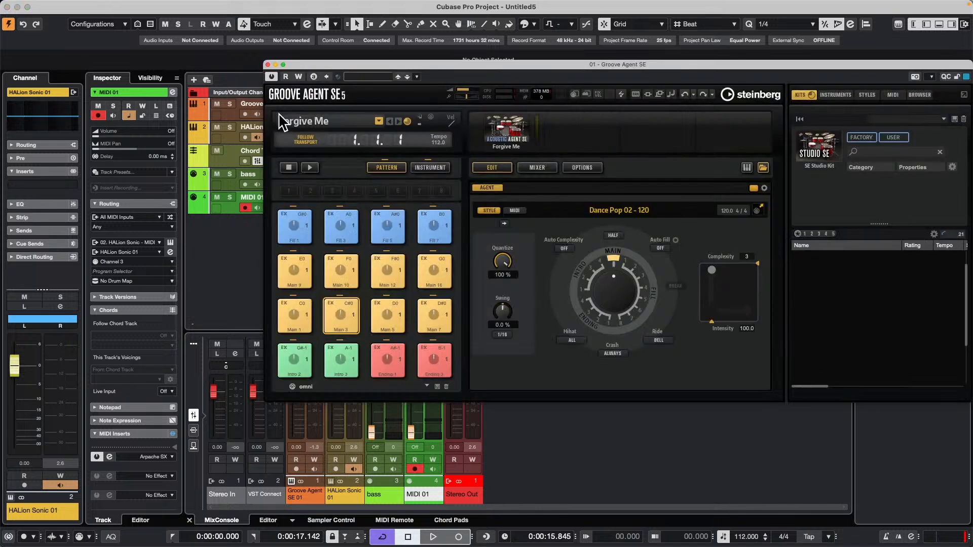
click(231, 103)
key(space)
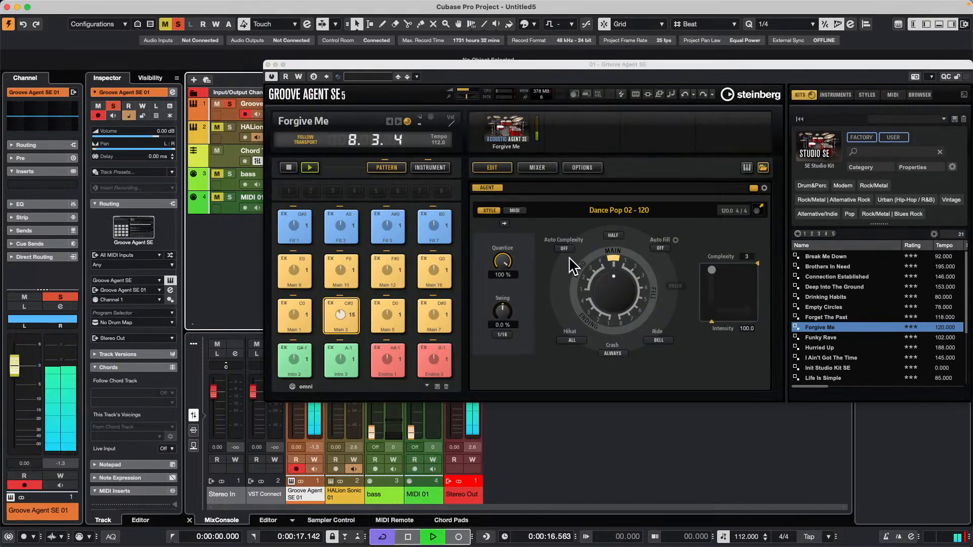
drag(545, 65, 642, 173)
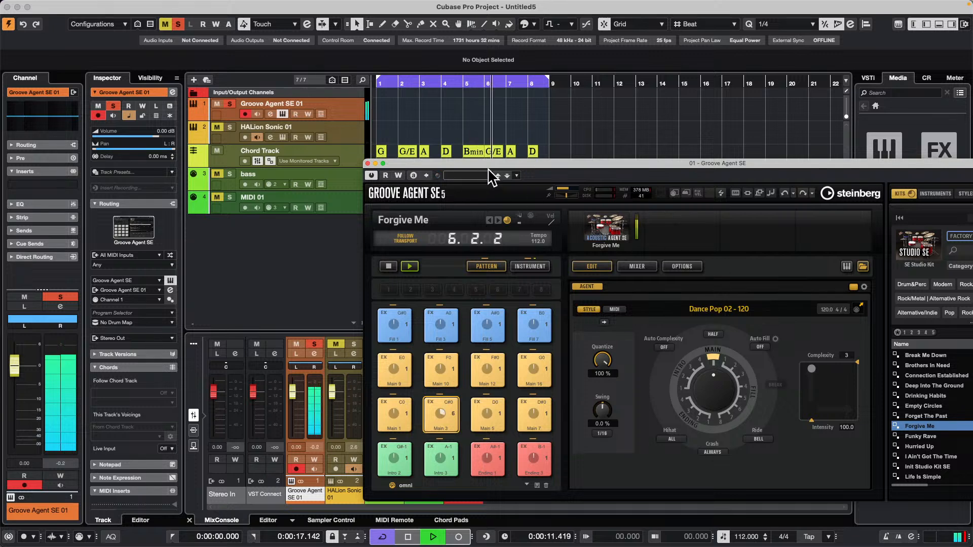
drag(494, 163, 647, 129)
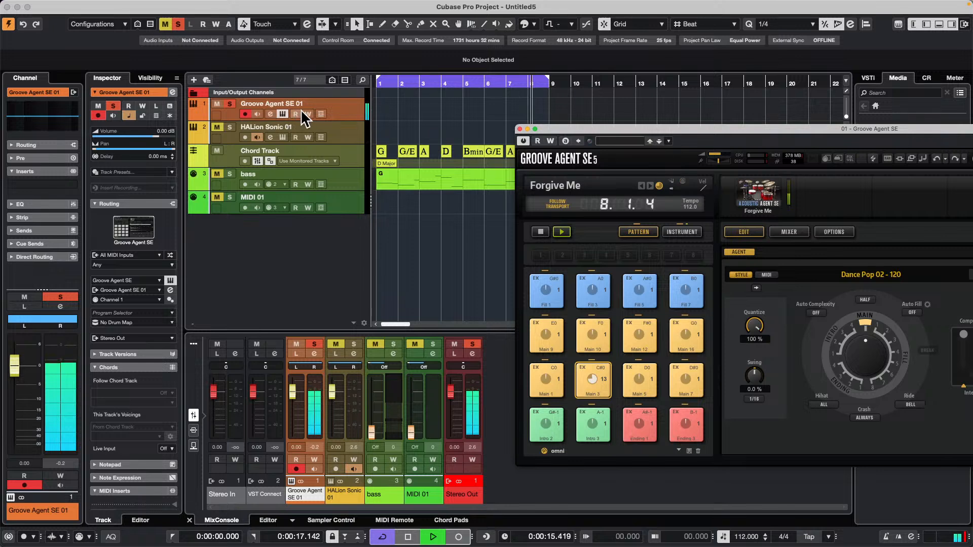
Load the Standard Compressor in the channel strip of Groove Agent SE 01 and open its full editor.
click(270, 114)
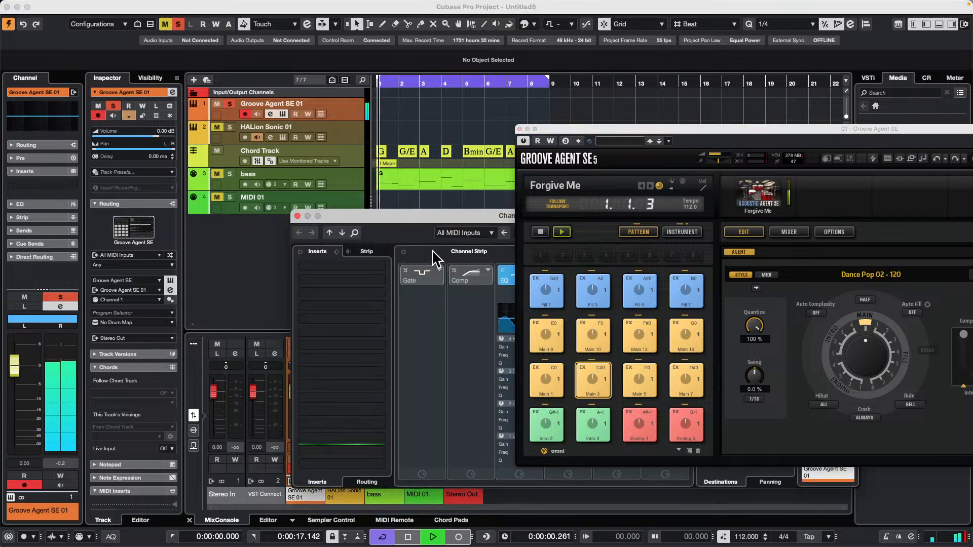
drag(401, 215, 163, 93)
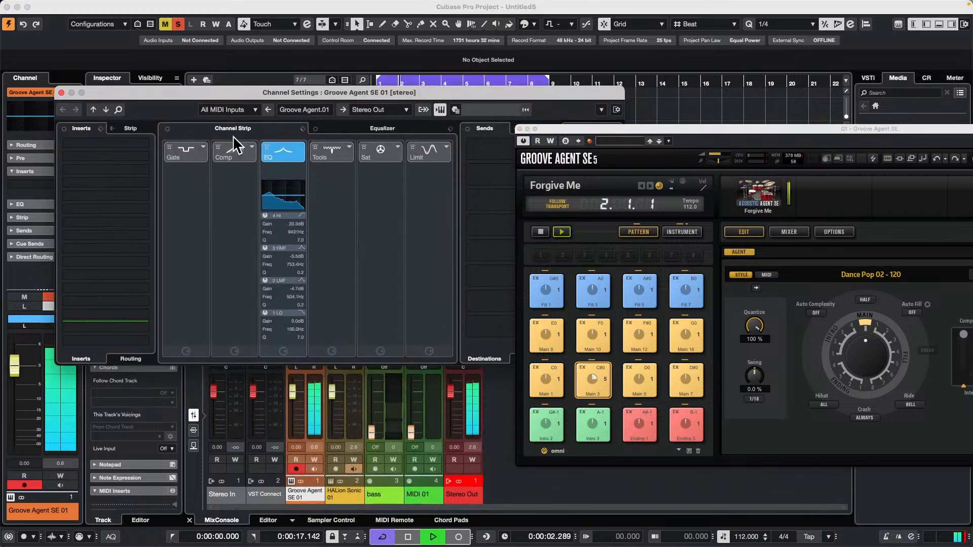
click(252, 147)
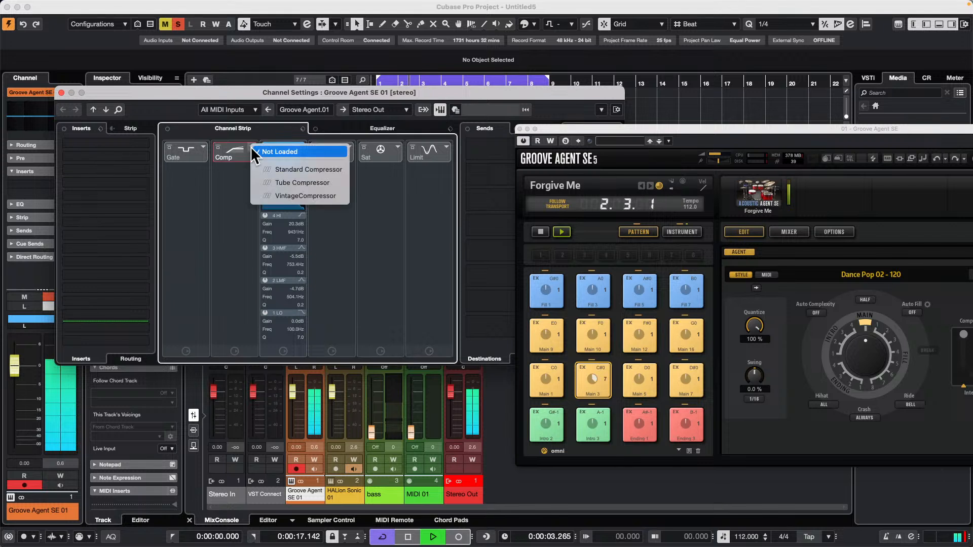
click(310, 171)
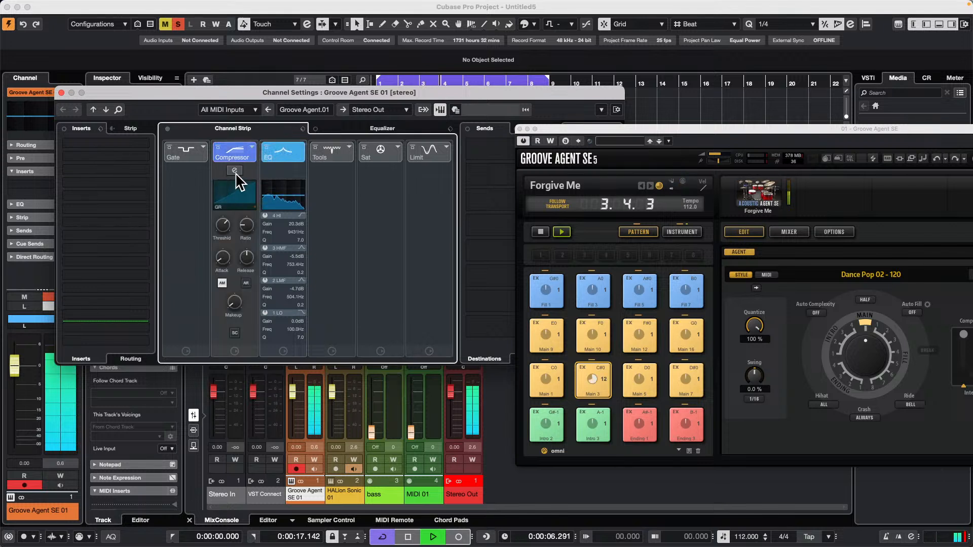
click(234, 171)
Set the compressor's ratio to 8.00:1, threshold to -51.0 dB and attack to 0.1 ms, and close the channel settings.
drag(360, 205, 390, 239)
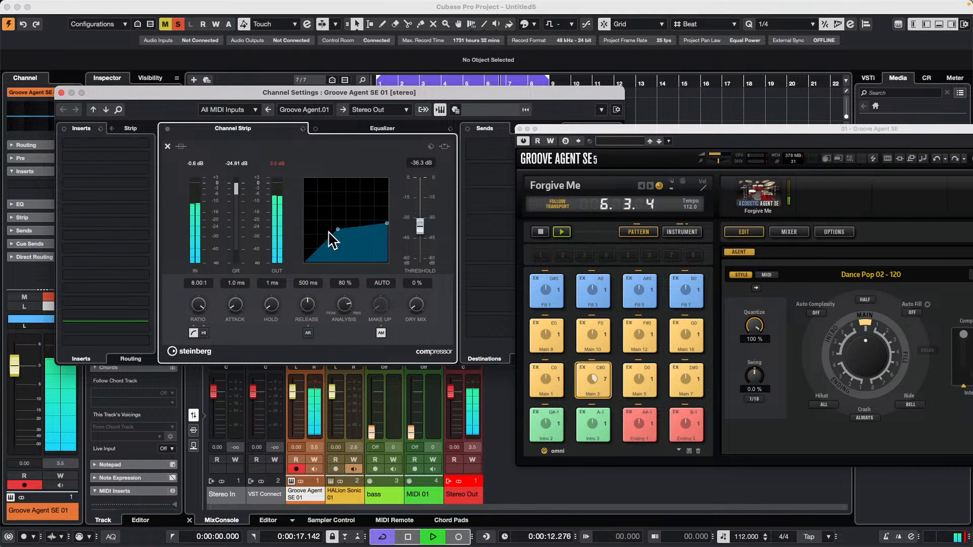
drag(329, 230, 333, 238)
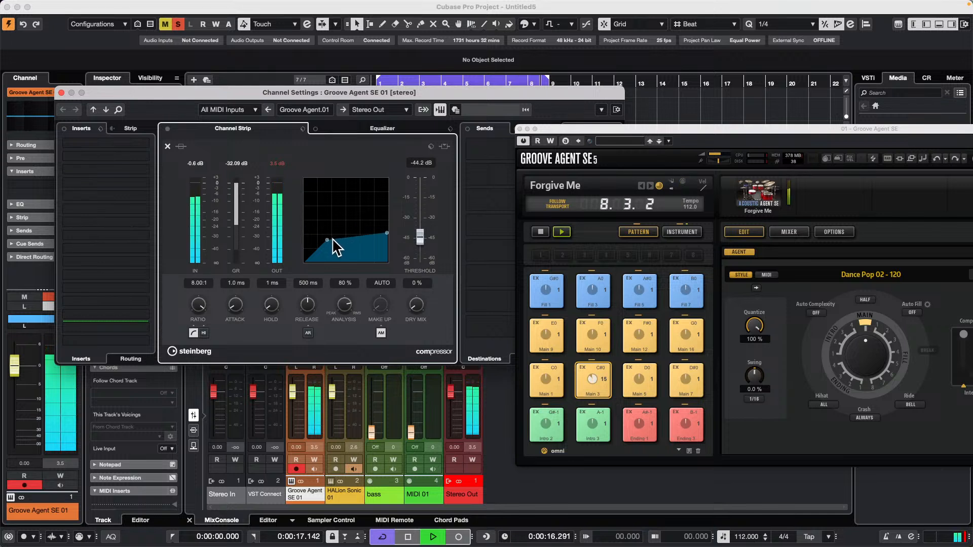
drag(333, 239, 330, 248)
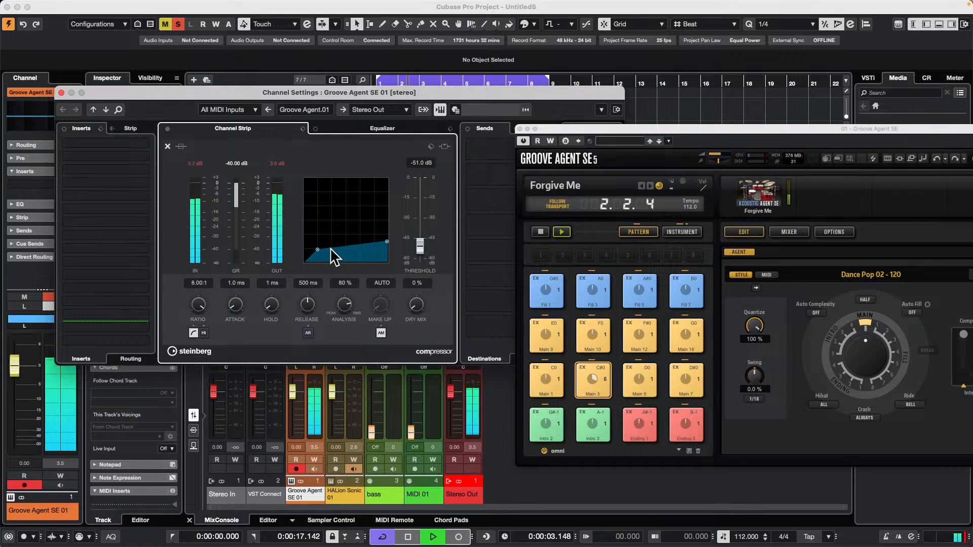
mouse_move(331, 249)
mouse_down()
mouse_move(388, 186)
mouse_move(338, 247)
mouse_up()
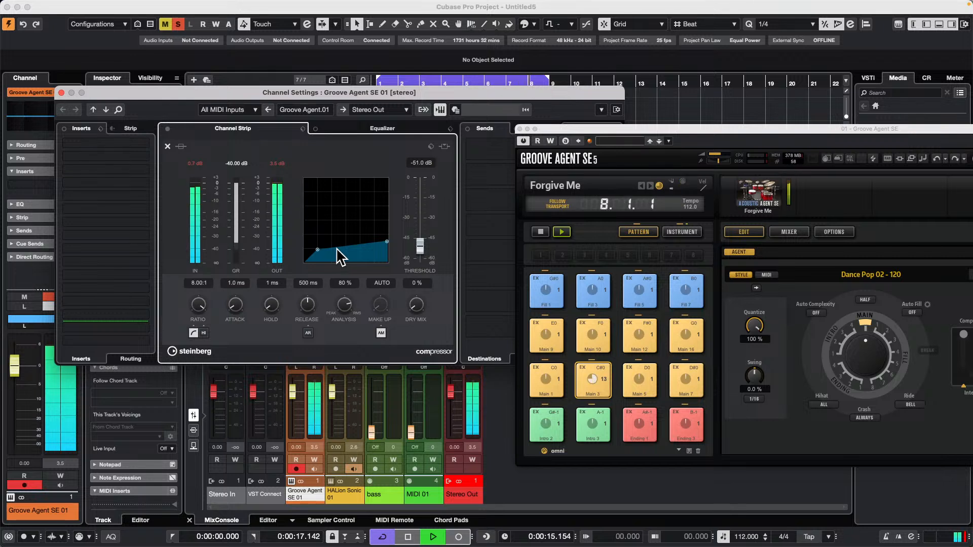
drag(244, 305, 257, 254)
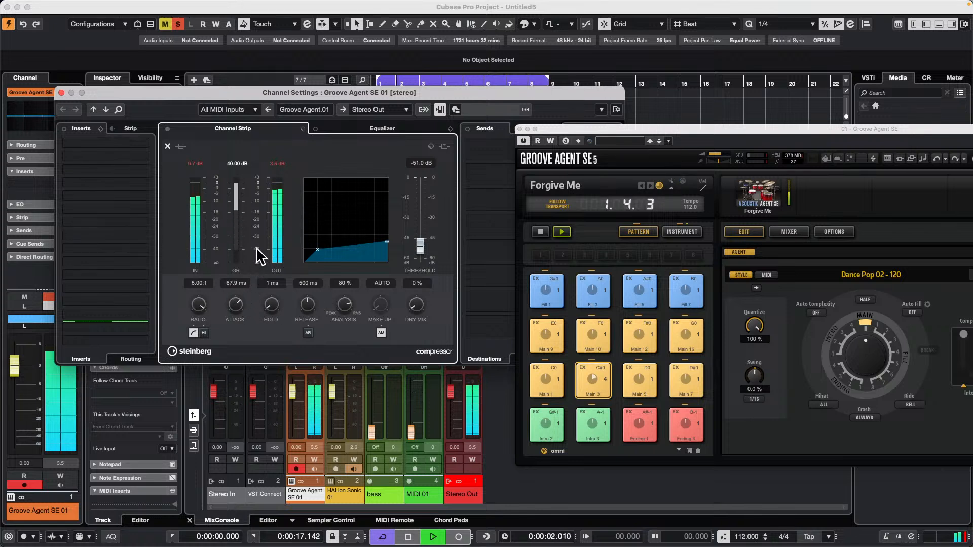
drag(237, 303, 230, 367)
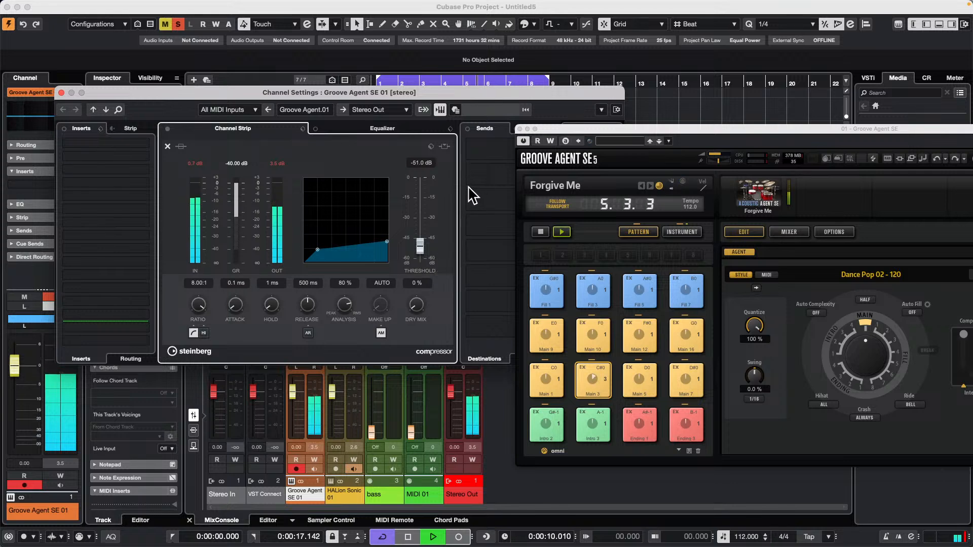
click(61, 93)
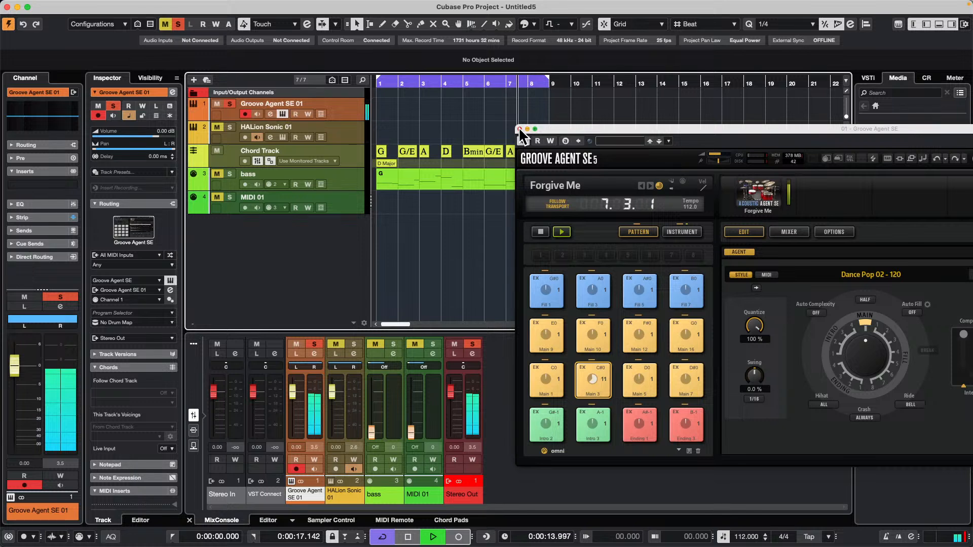
Stop Groove Agent SE's pattern and the project playback, and close the Groove Agent SE window.
click(540, 232)
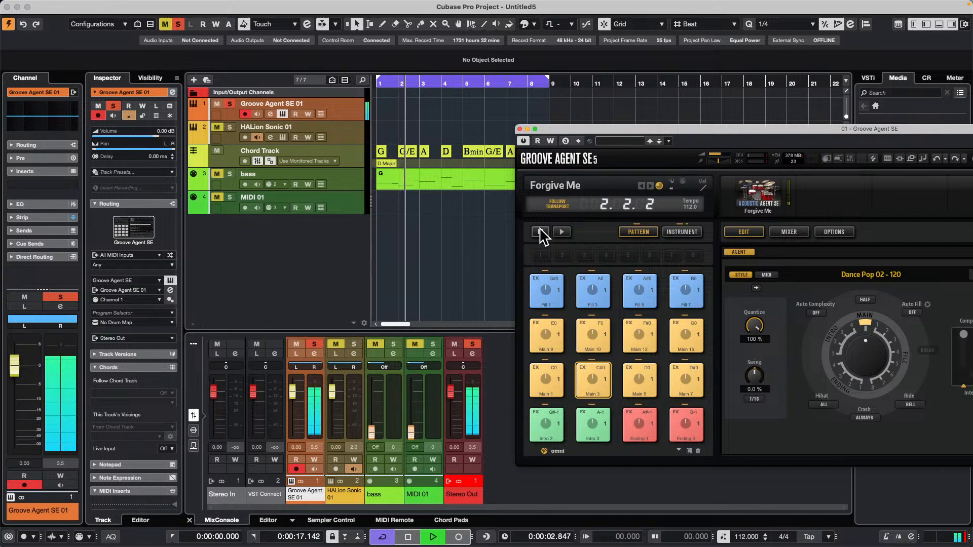
key(space)
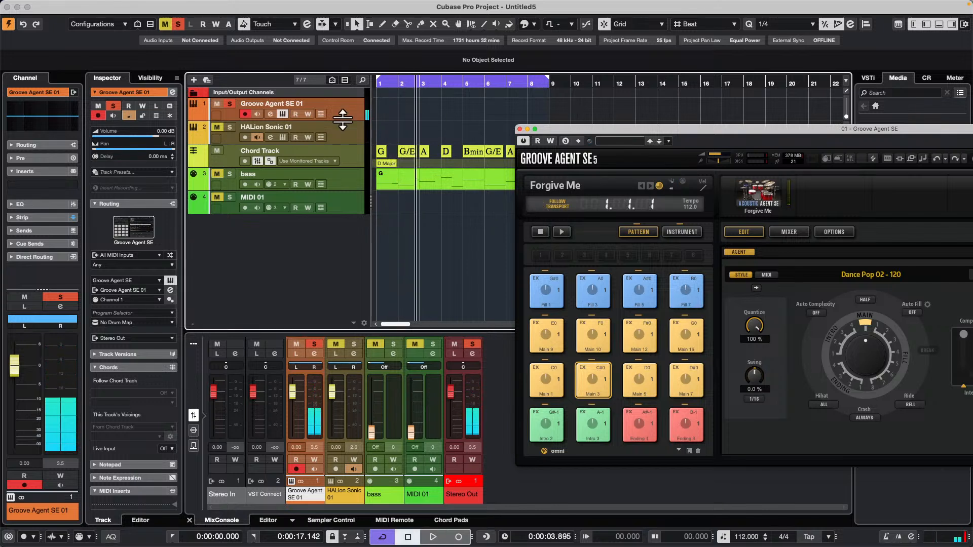
click(282, 113)
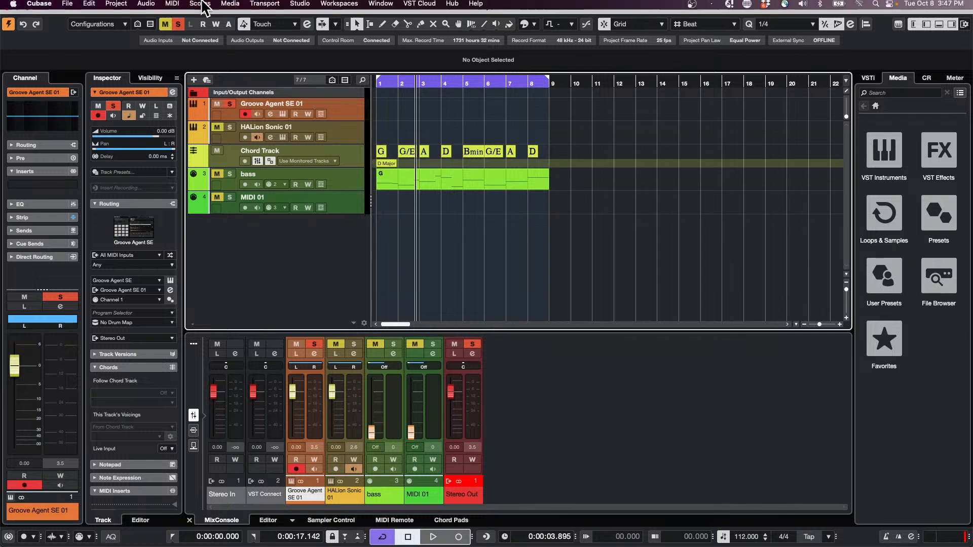
Open the recent project Amos Moses - GO.cpr and activate it.
click(66, 6)
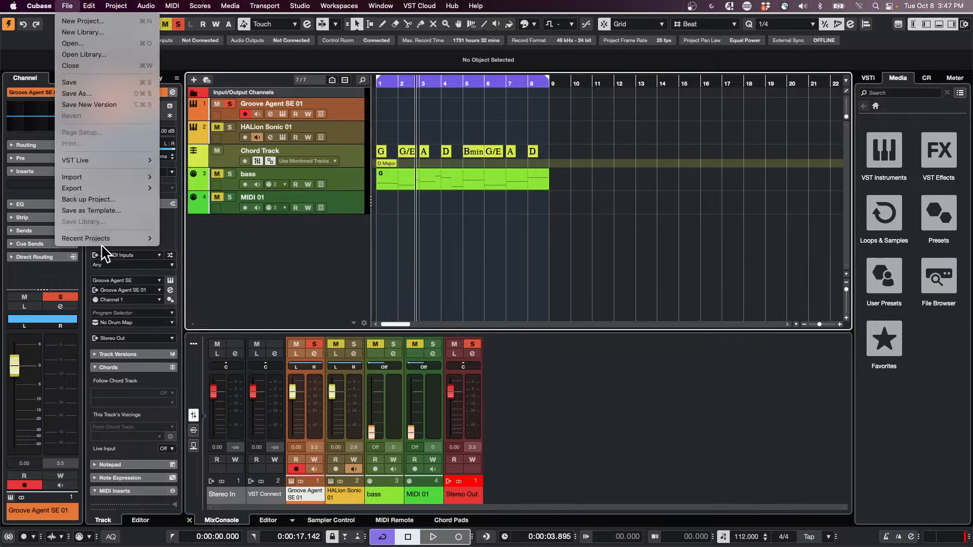
mouse_move(101, 238)
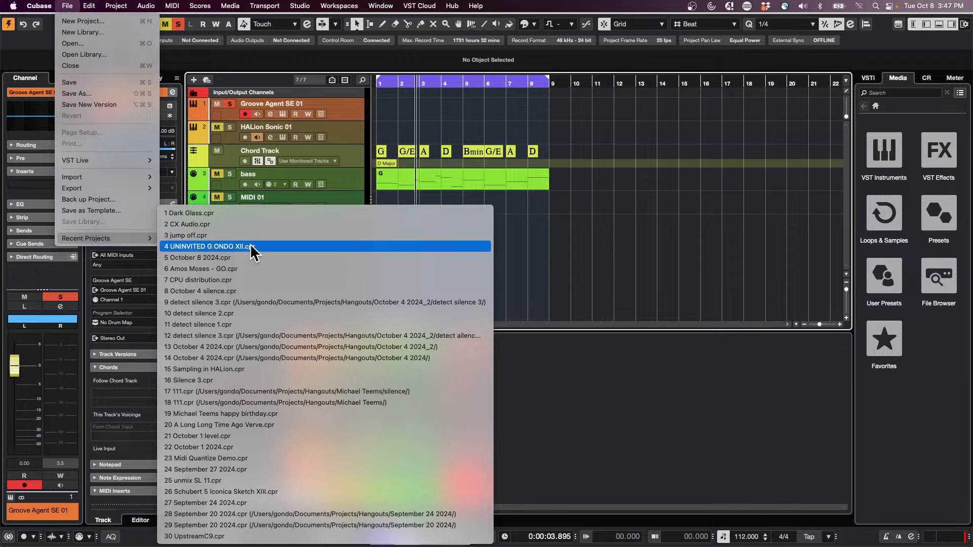
click(250, 268)
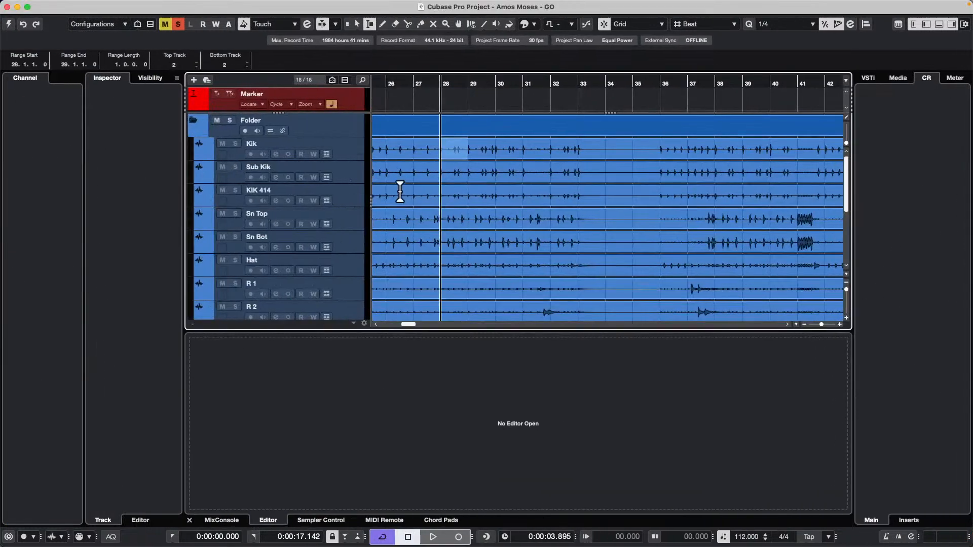
click(8, 23)
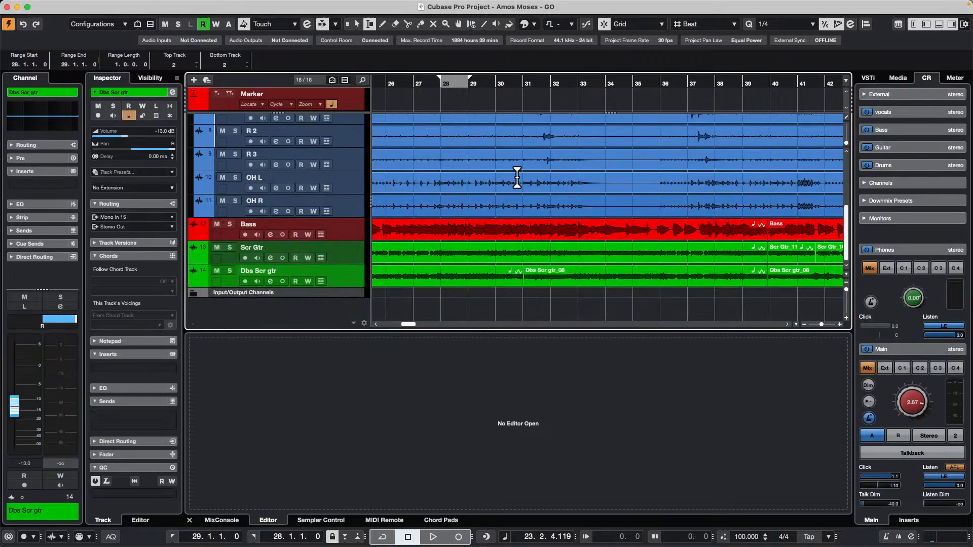
Revert the Amos Moses - GO project to its last saved version.
mouse_move(196, 3)
click(69, 6)
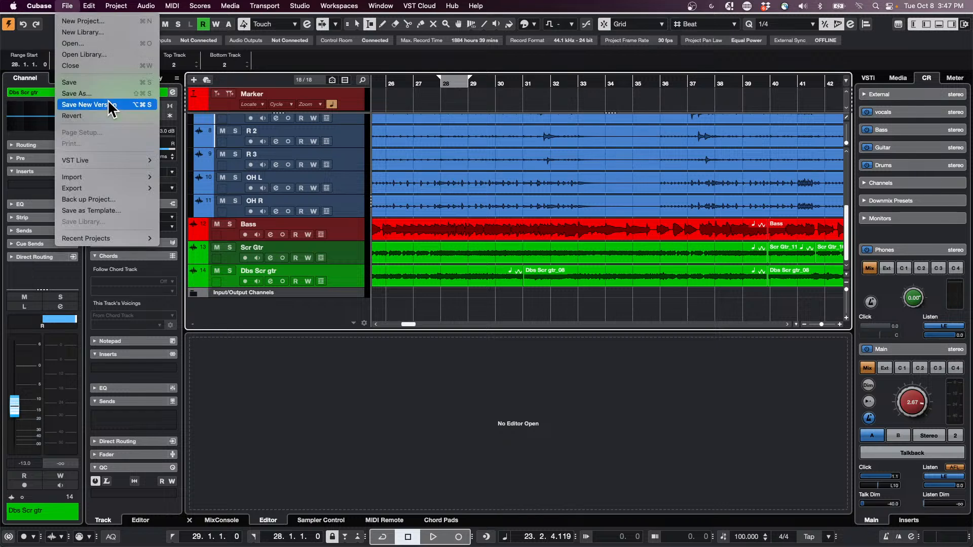
mouse_move(144, 238)
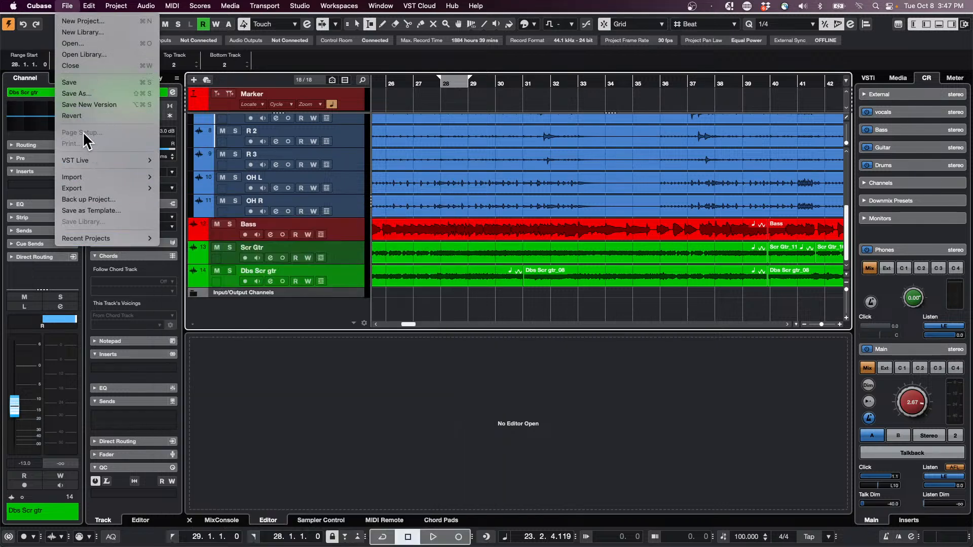
click(70, 116)
click(548, 186)
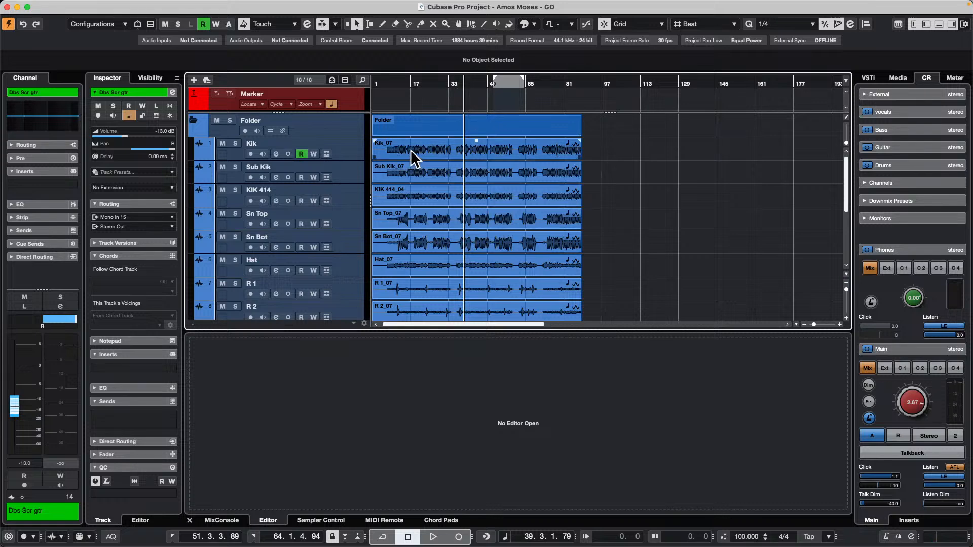
Add two stereo group tracks routed to Stereo Out, outside the folder, below the OH R track.
click(336, 153)
scroll(348, 167, down, 5)
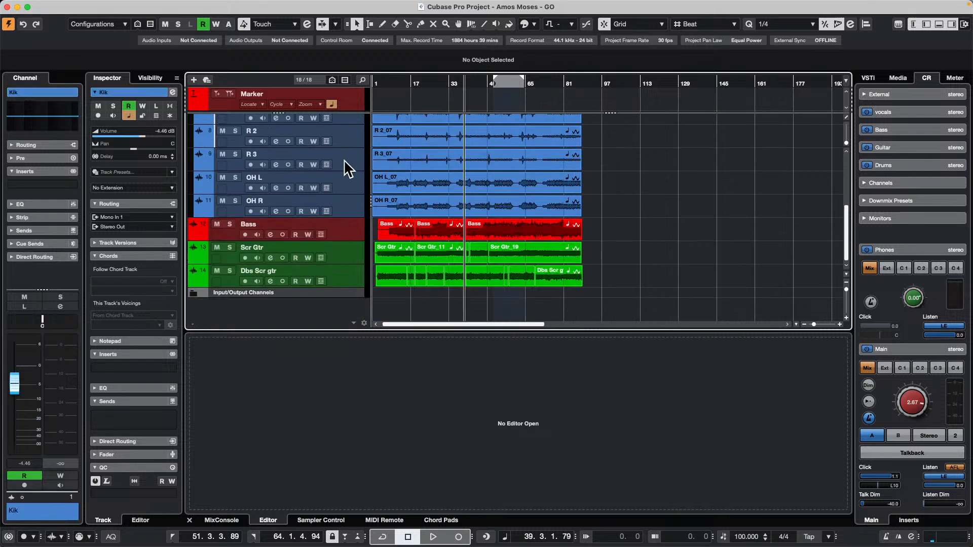
click(359, 212)
right_click(355, 205)
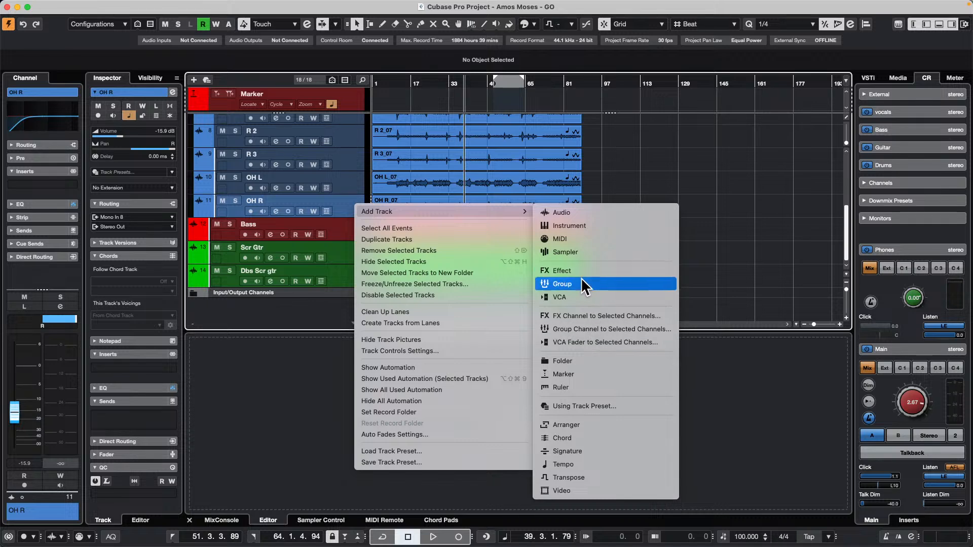
click(563, 284)
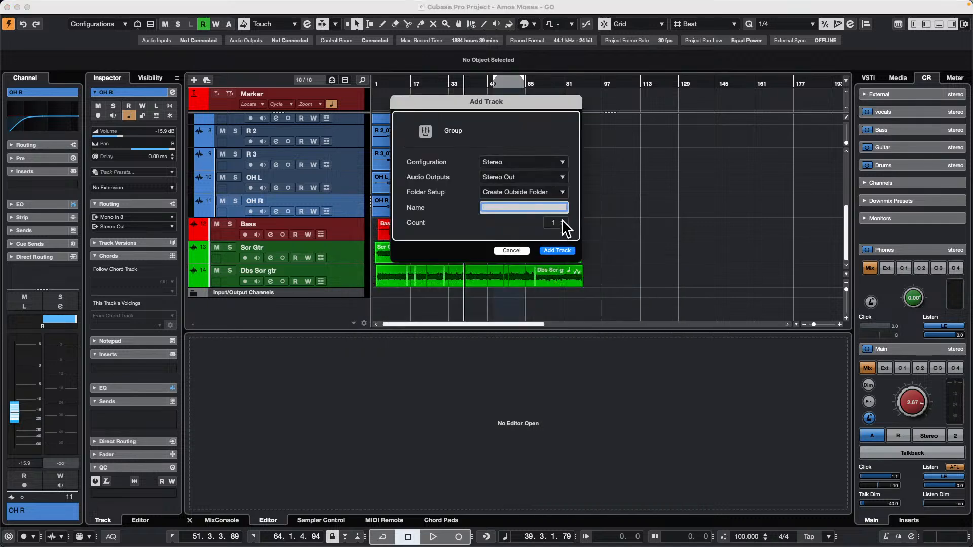
click(563, 221)
click(562, 249)
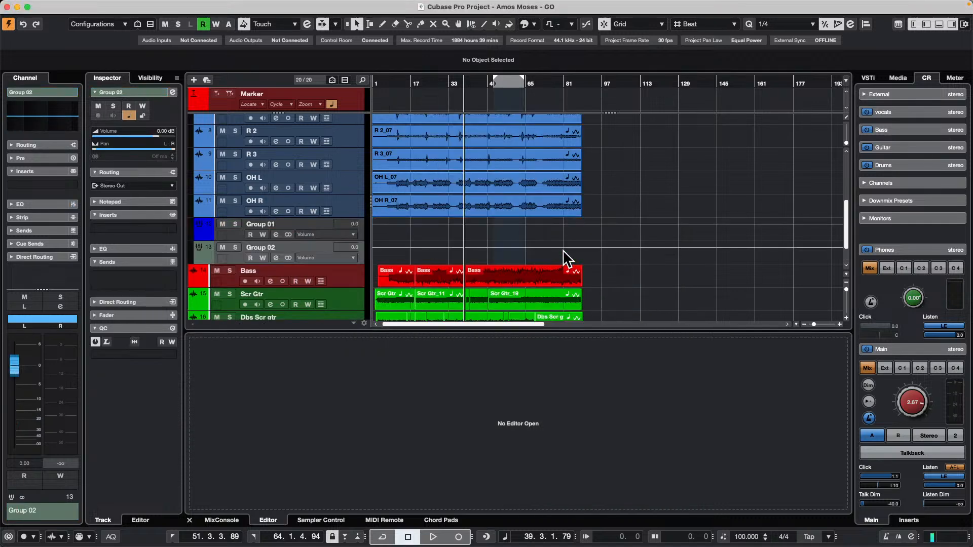
Rename the second new group track as parallel and select Group 01.
double_click(282, 246)
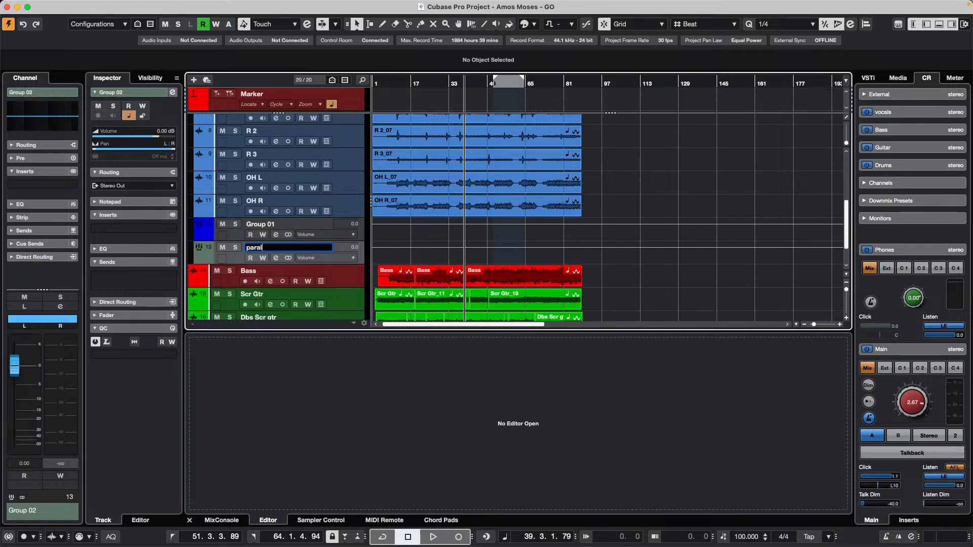
key(Return)
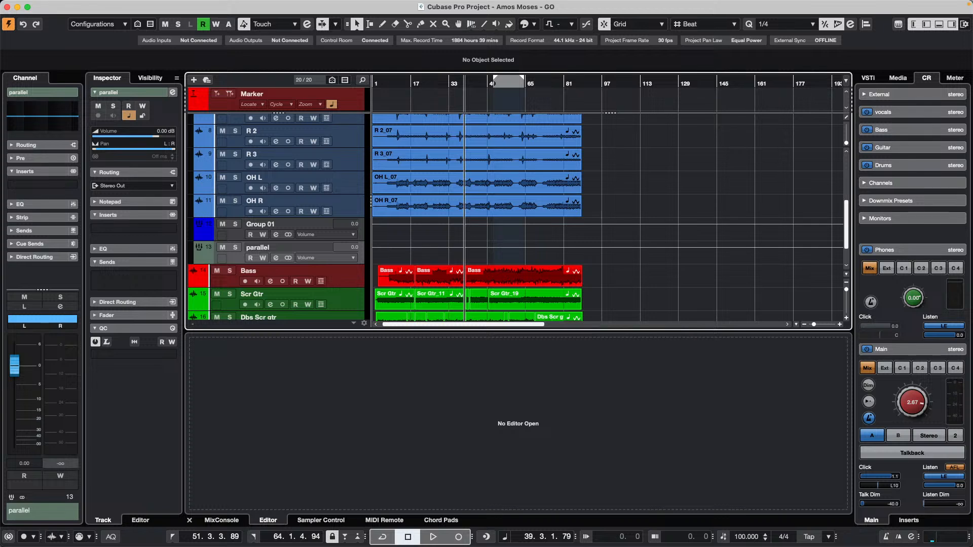
click(261, 232)
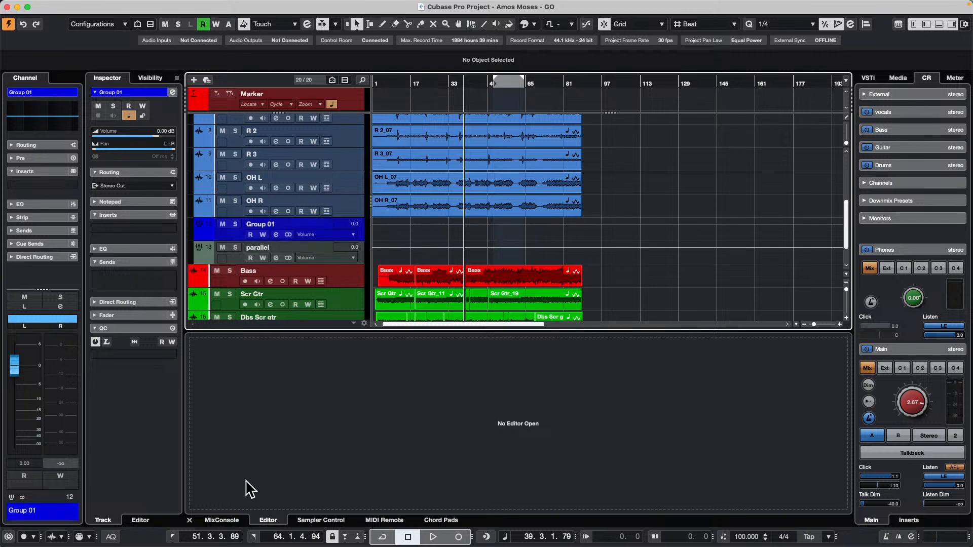
Show the sends in the lower-zone mixer, then select channels Kik through OH R and enable Q-Link.
click(222, 520)
click(193, 446)
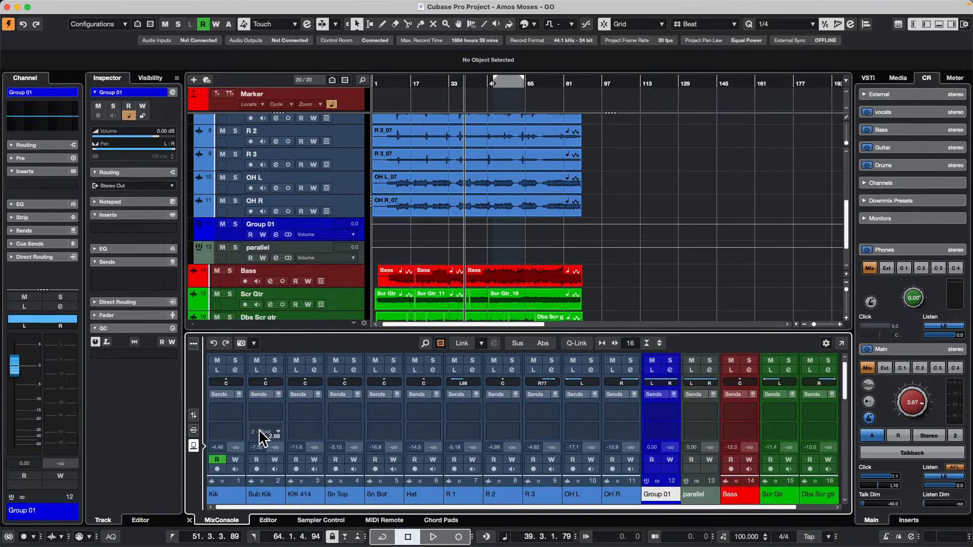
click(226, 494)
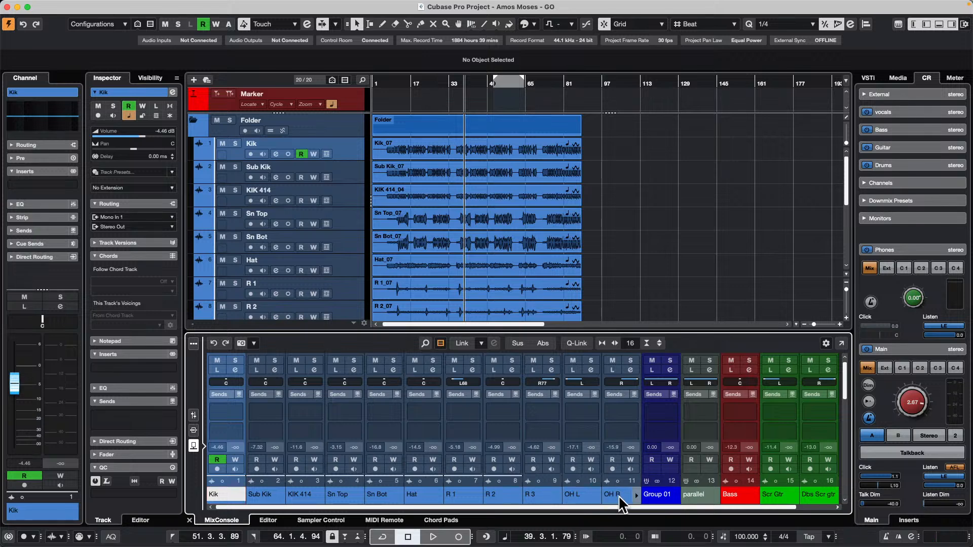
shift+click(618, 495)
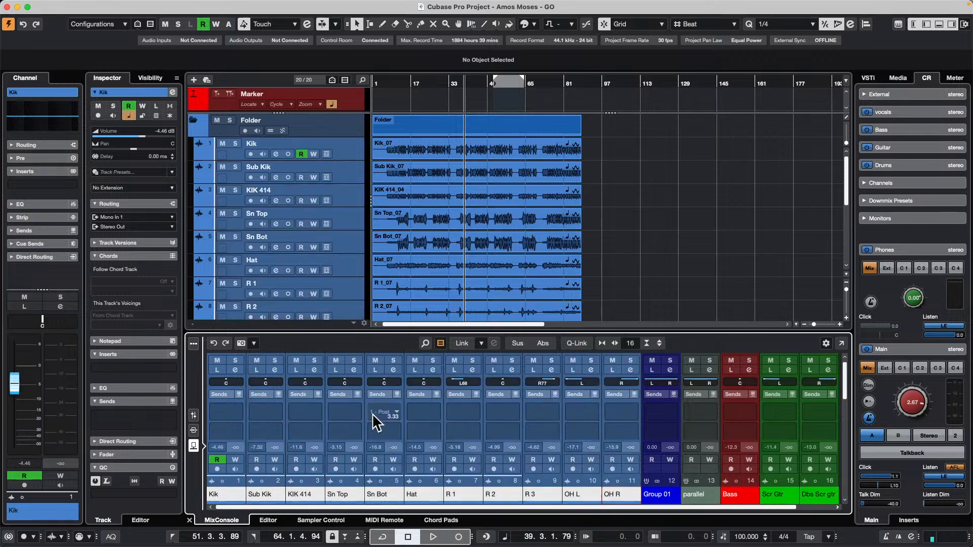
click(237, 409)
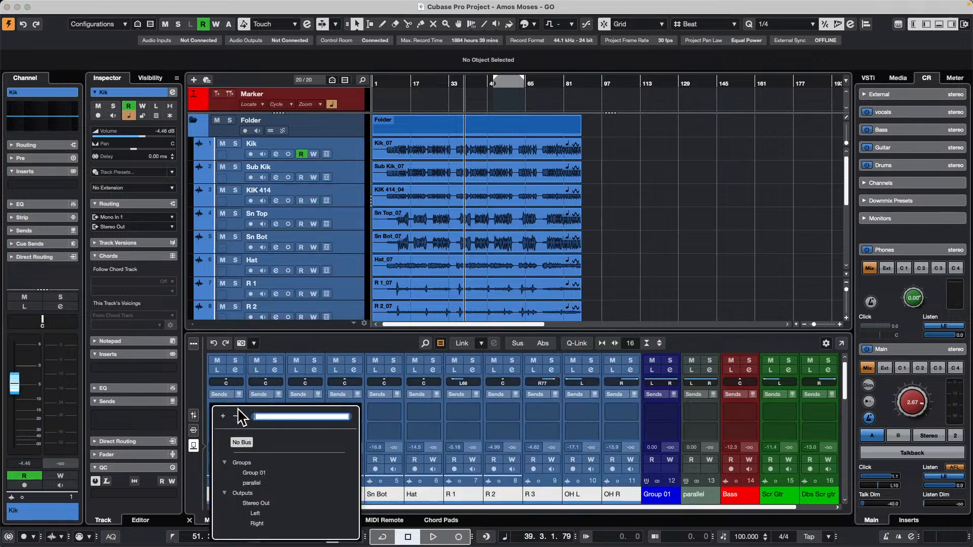
click(578, 343)
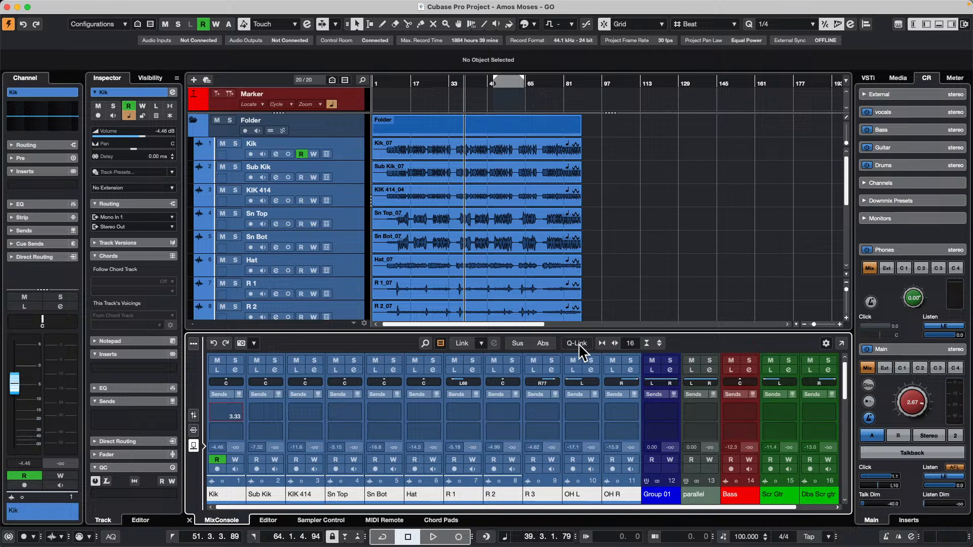
Assign the selected drum channels' first send to Group 01 and second send to parallel, and activate both sends.
click(236, 409)
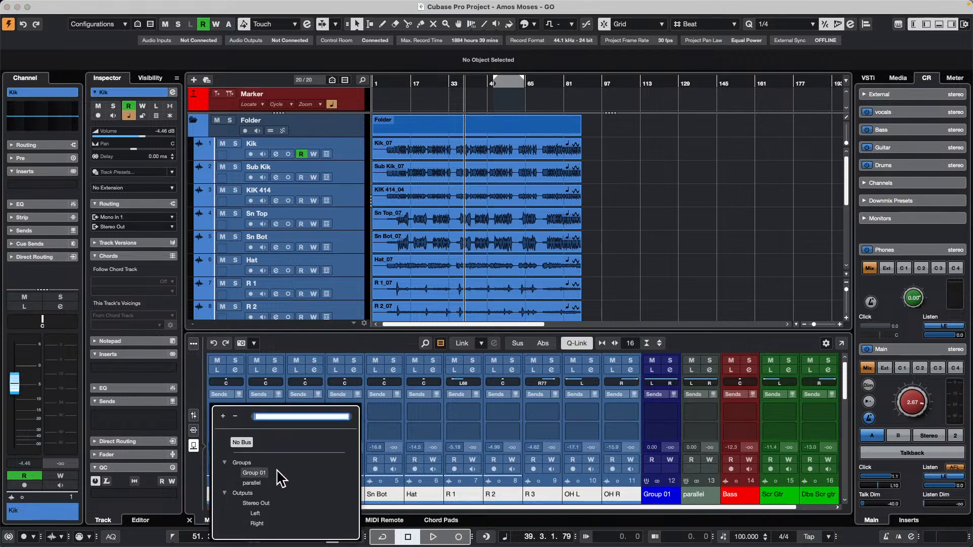
click(250, 472)
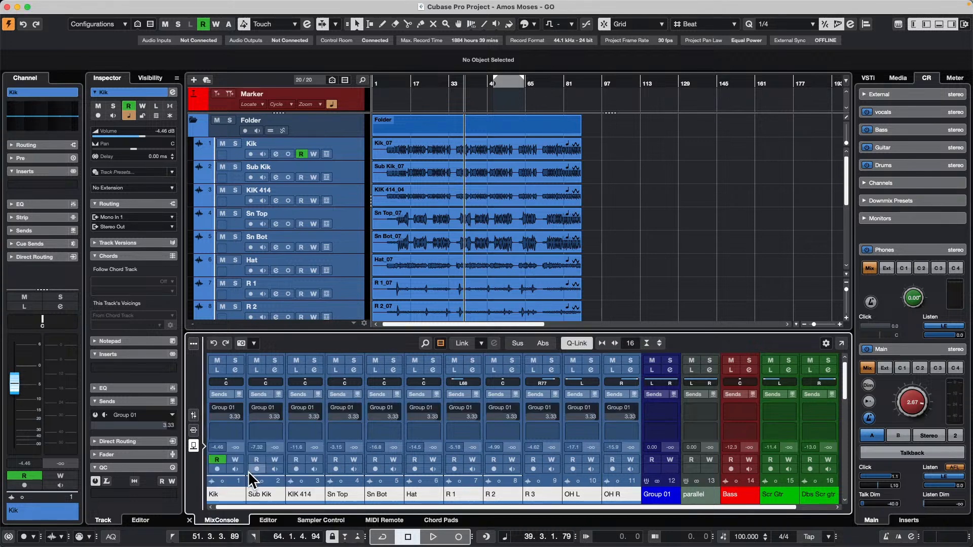
click(213, 407)
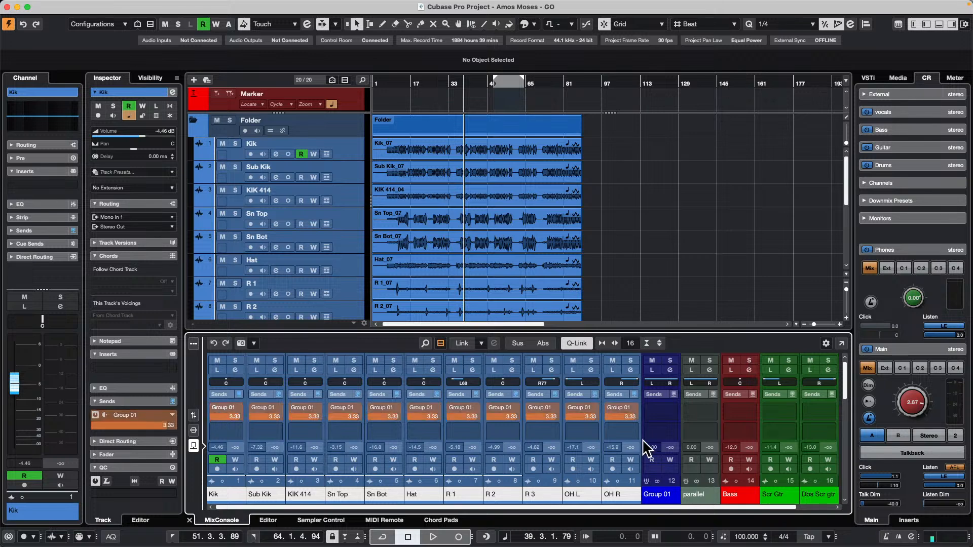
click(236, 429)
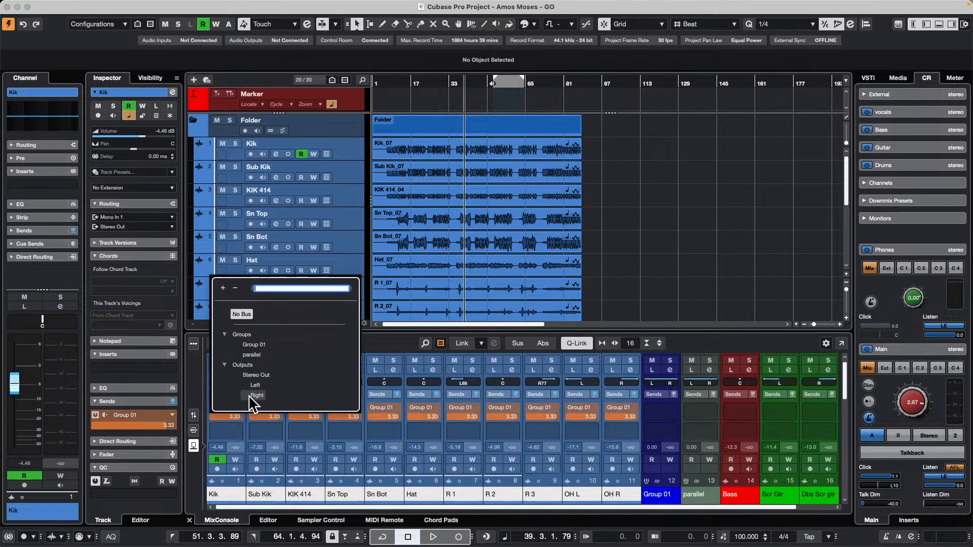
click(252, 354)
click(213, 428)
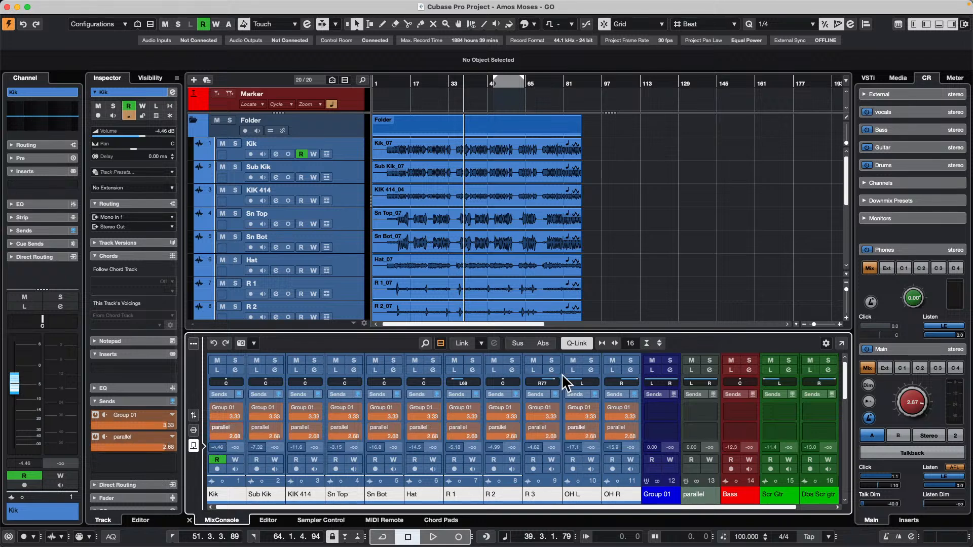
Play the song from about bar 10 with the Control Room level at -1.26, showing the channel faders in an enlarged mixer.
drag(391, 81, 354, 84)
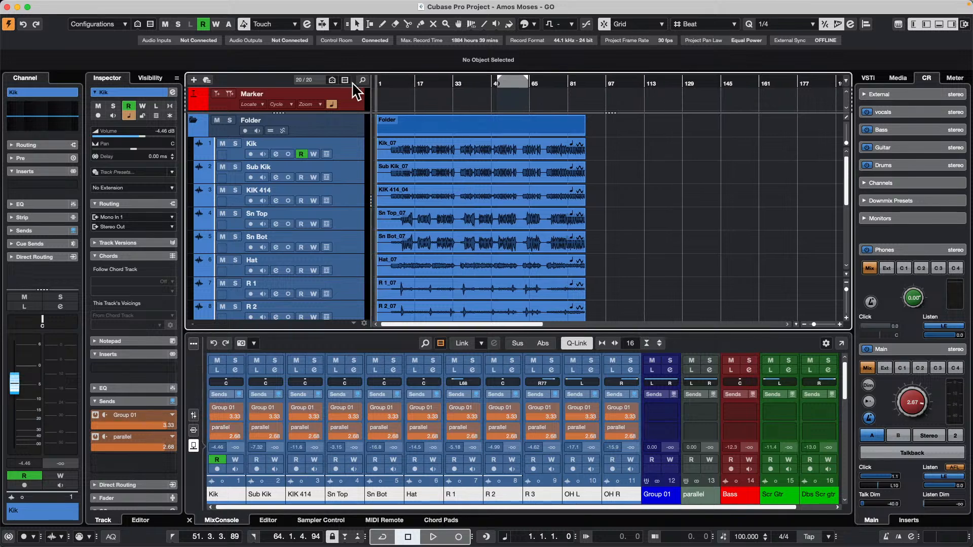
click(398, 82)
key(space)
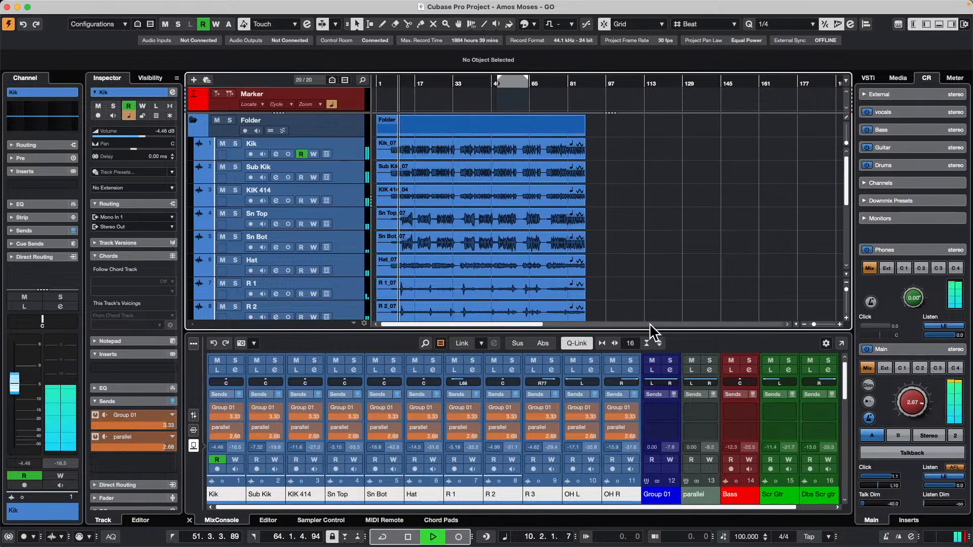
click(194, 415)
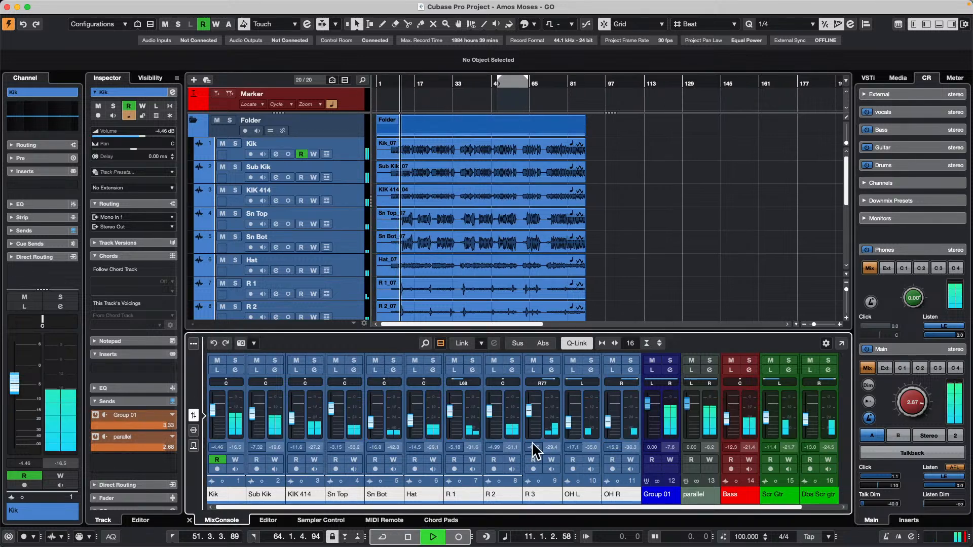
drag(912, 401, 916, 414)
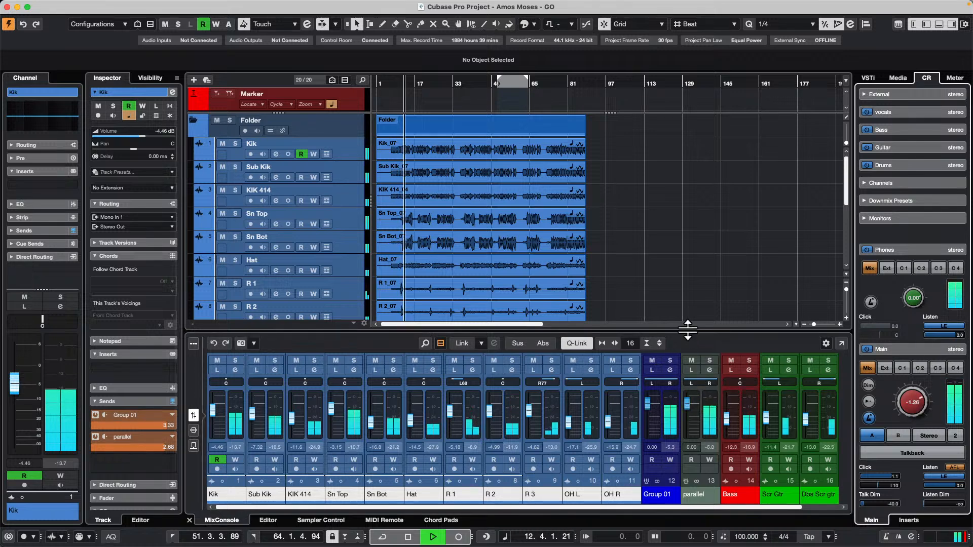
drag(688, 331, 688, 231)
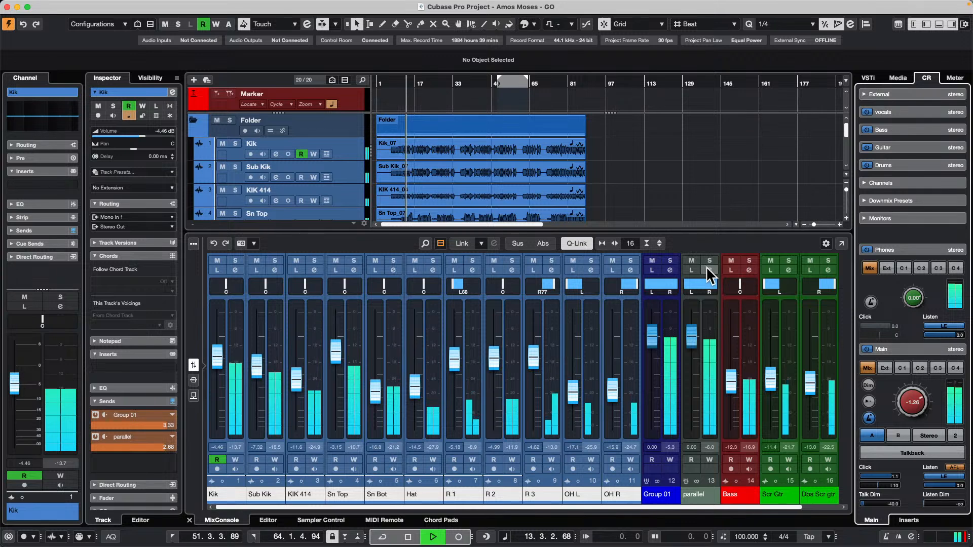
Load the Standard Compressor in the parallel group's channel strip and set its threshold to -43.8 dB and ratio to 8.00:1.
click(706, 267)
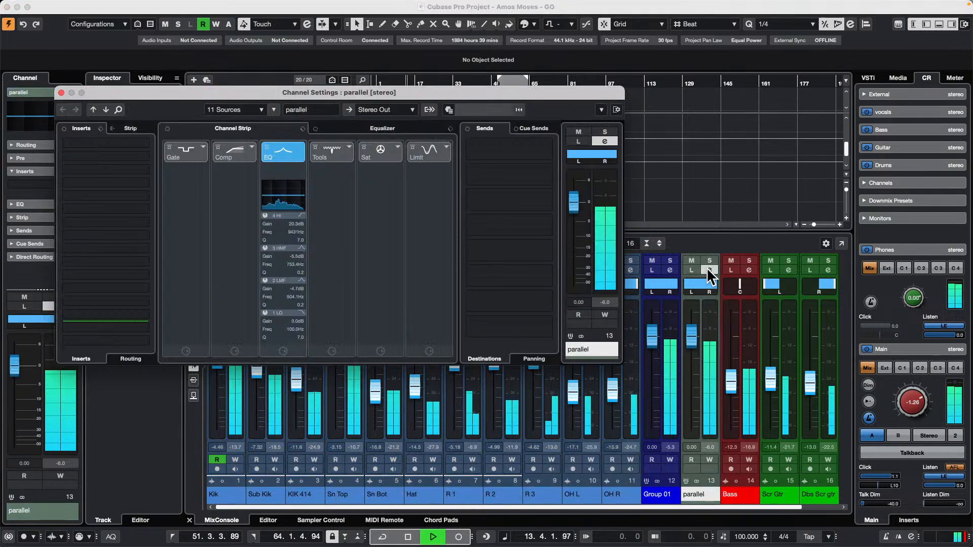
click(249, 148)
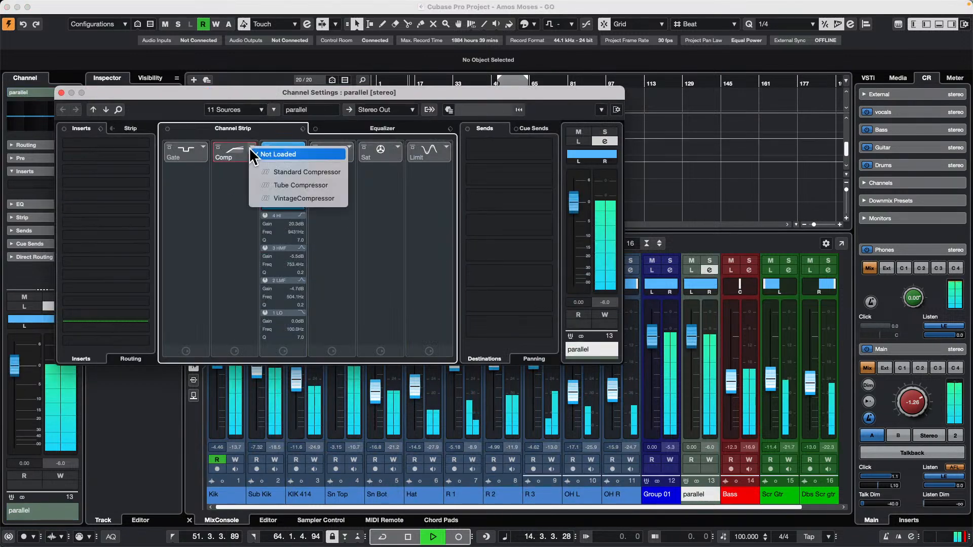
click(285, 171)
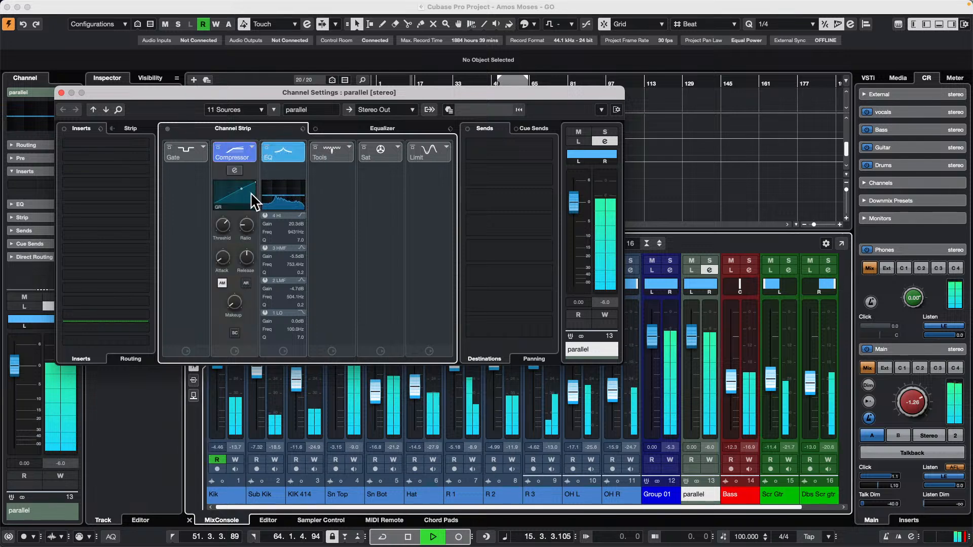
click(235, 170)
drag(361, 204, 359, 239)
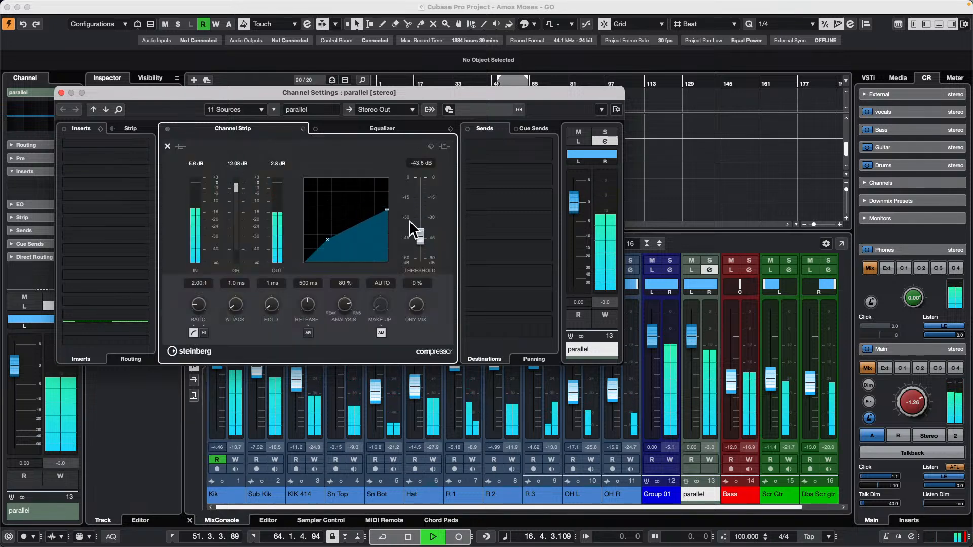
drag(388, 211, 388, 257)
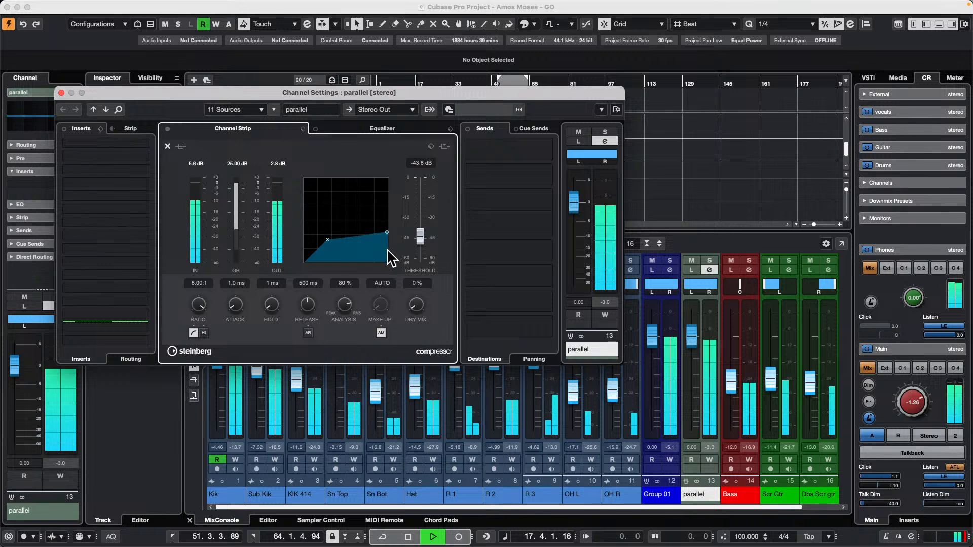
Lower Group 01 to about -62.4 dB and raise it back to 1.27 dB, with the Control Room level set to 0.82.
drag(658, 339, 653, 427)
drag(908, 402, 908, 393)
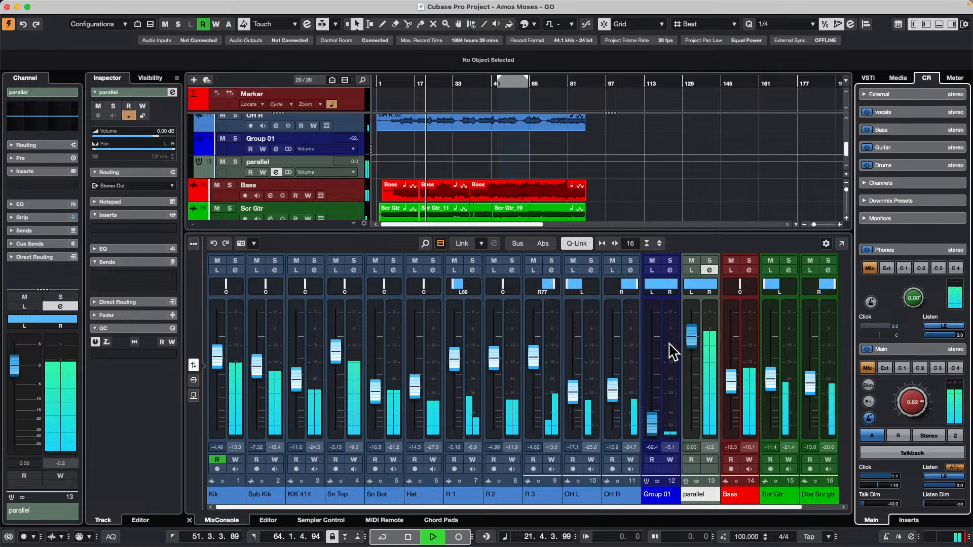
drag(652, 421, 658, 331)
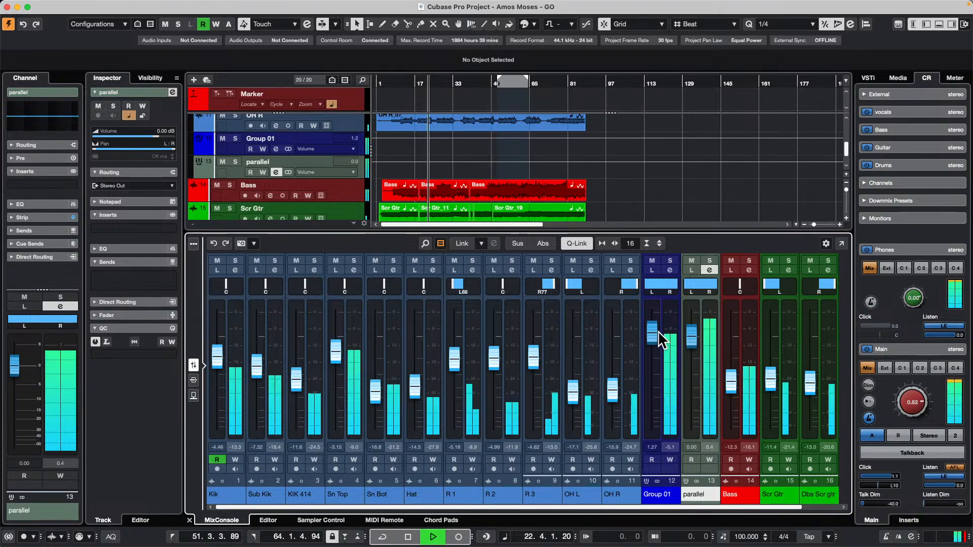
Compare the two drum groups during playback by soloing Group 01 and then parallel.
click(670, 260)
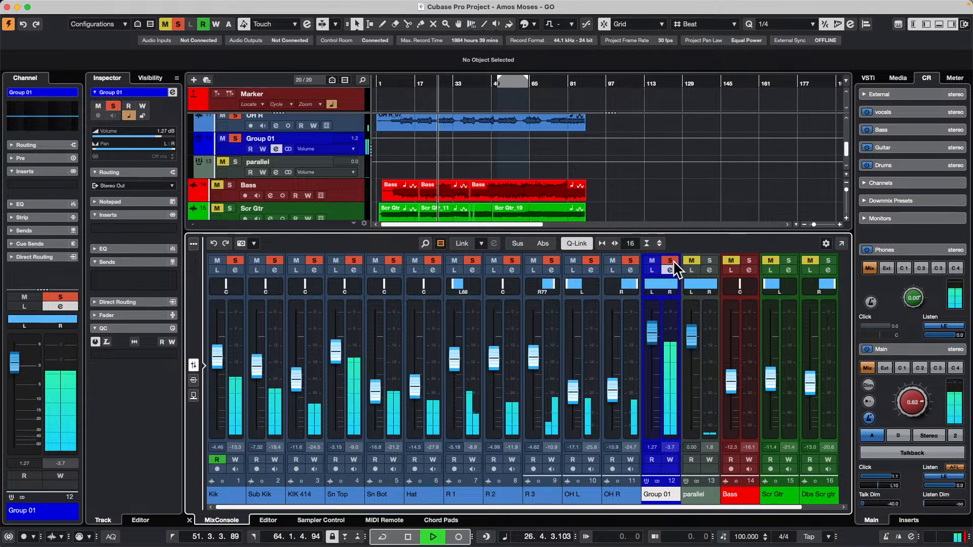
click(707, 260)
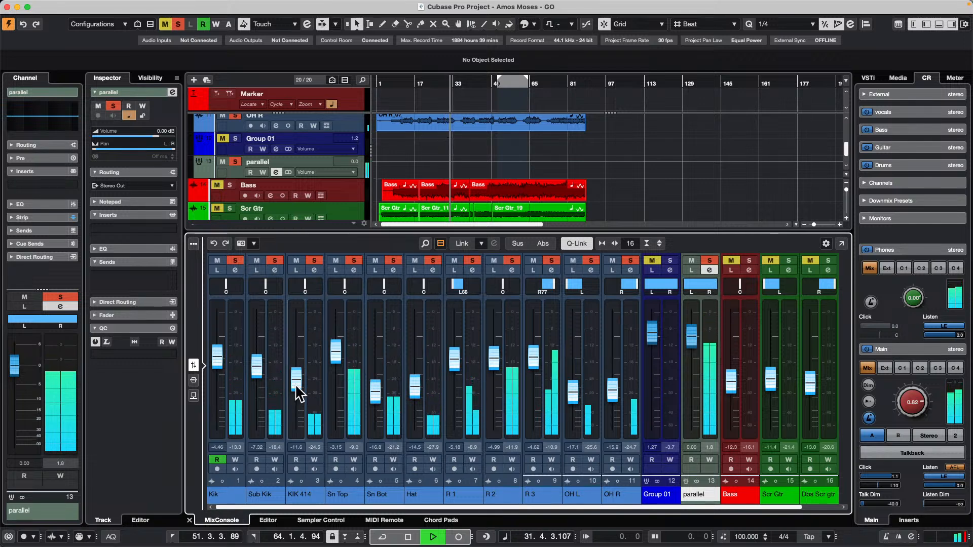
Lower the parallel group's compressor threshold to -51.0 dB, close its channel settings and show the mixer faders.
click(194, 380)
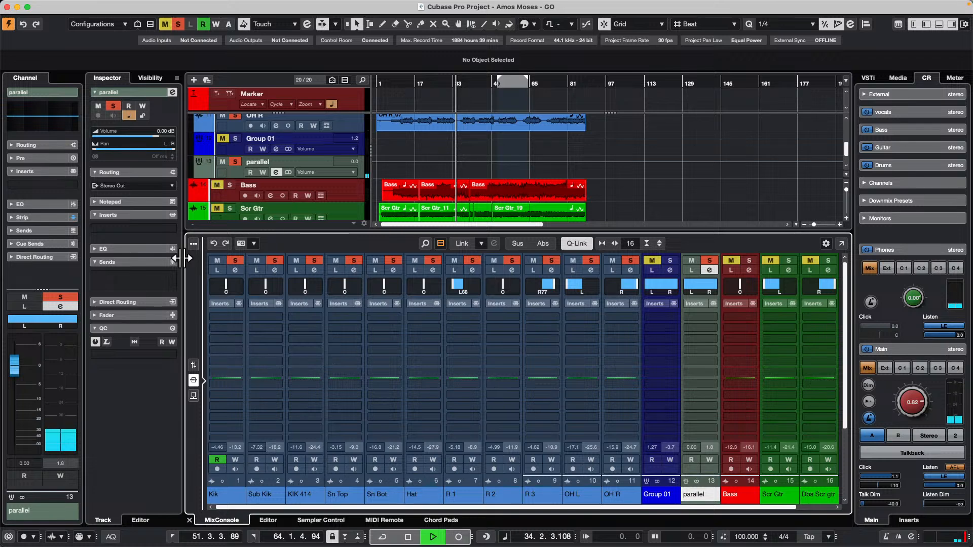
click(277, 172)
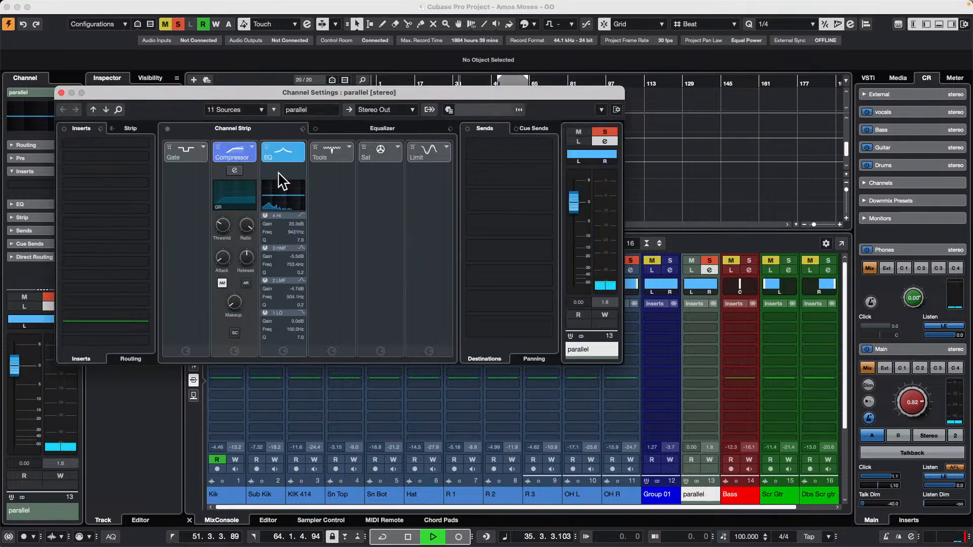
click(235, 170)
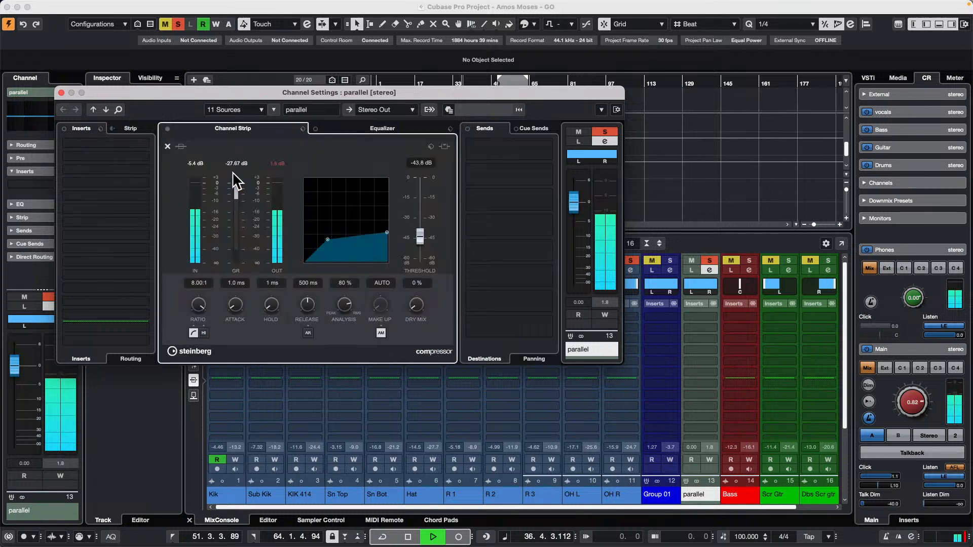
drag(331, 242, 323, 251)
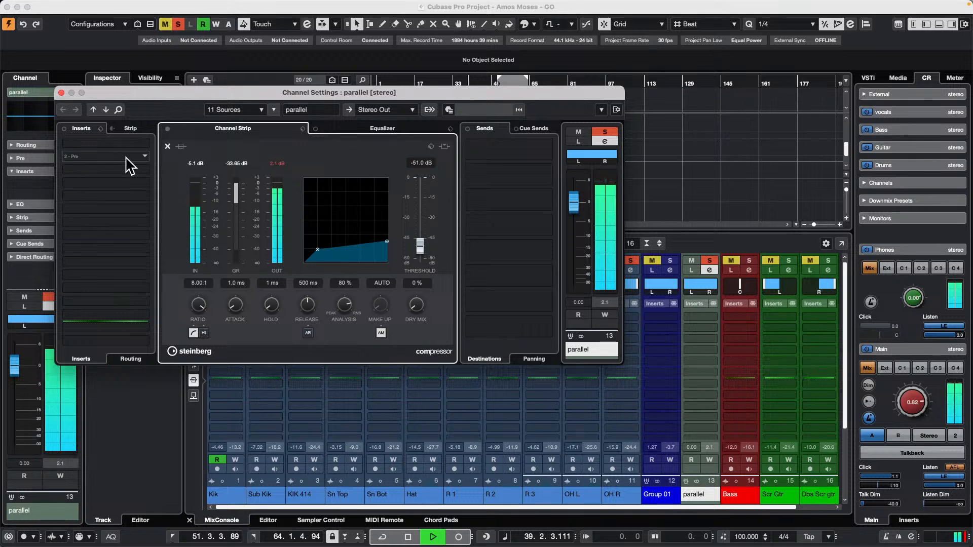
click(61, 93)
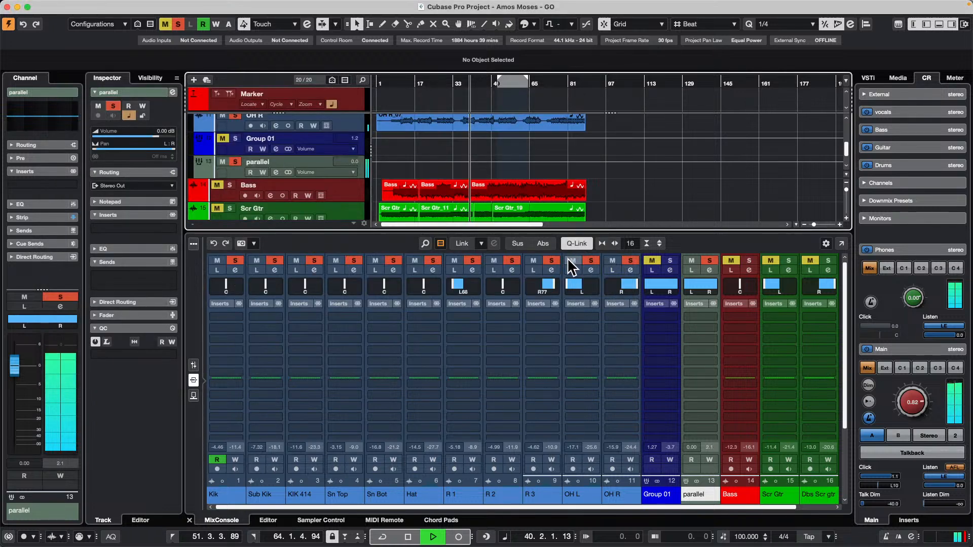
click(195, 367)
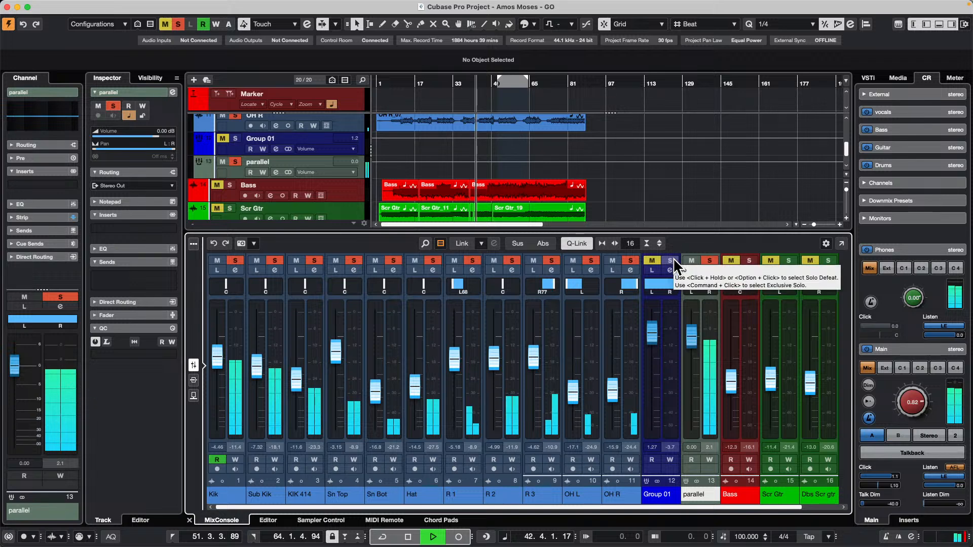
Solo Group 01 on its own, then solo parallel together with it.
click(673, 259)
click(717, 255)
click(711, 259)
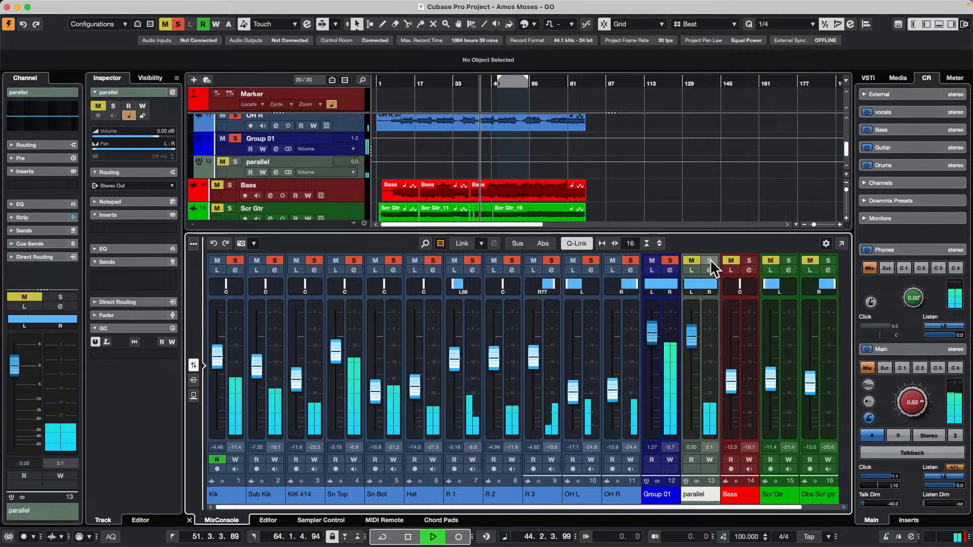
click(710, 258)
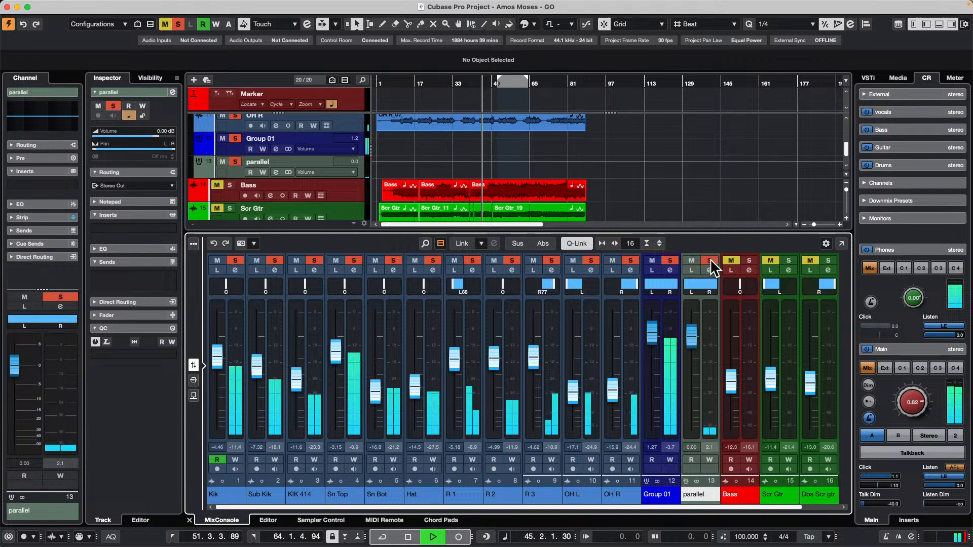
Pull the parallel fader down to -∞, set Group 01 to about 1.58 dB and restart playback from about bar 10.
drag(652, 328, 658, 435)
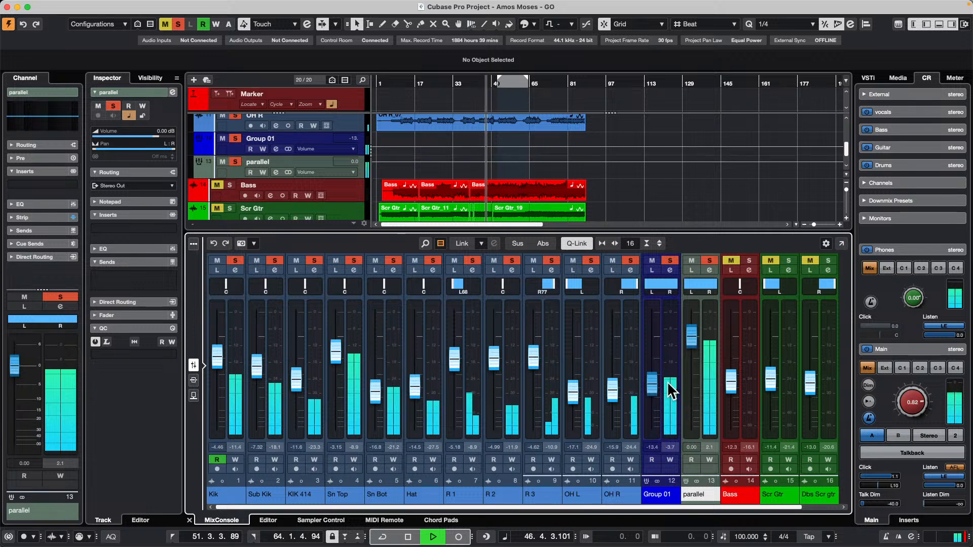
drag(665, 433, 682, 452)
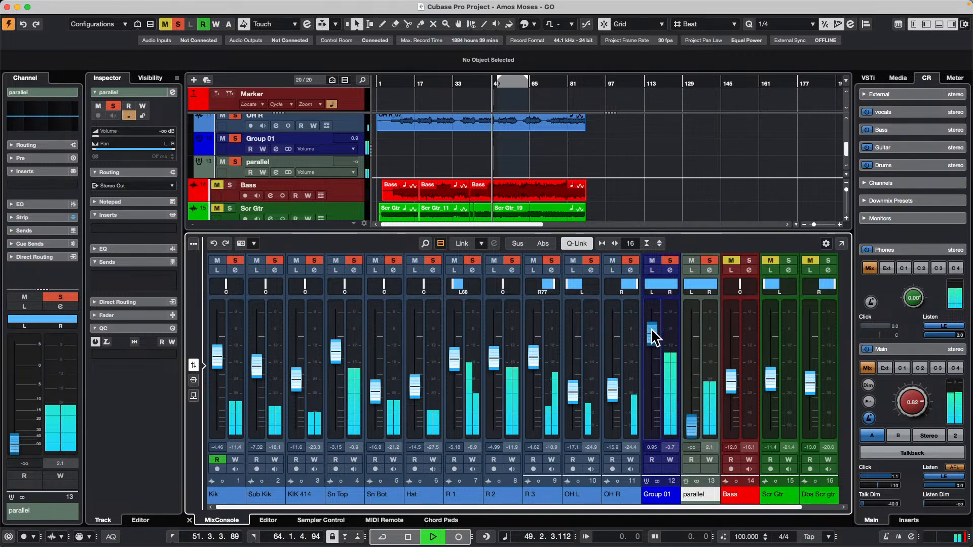
drag(653, 337, 653, 333)
click(399, 84)
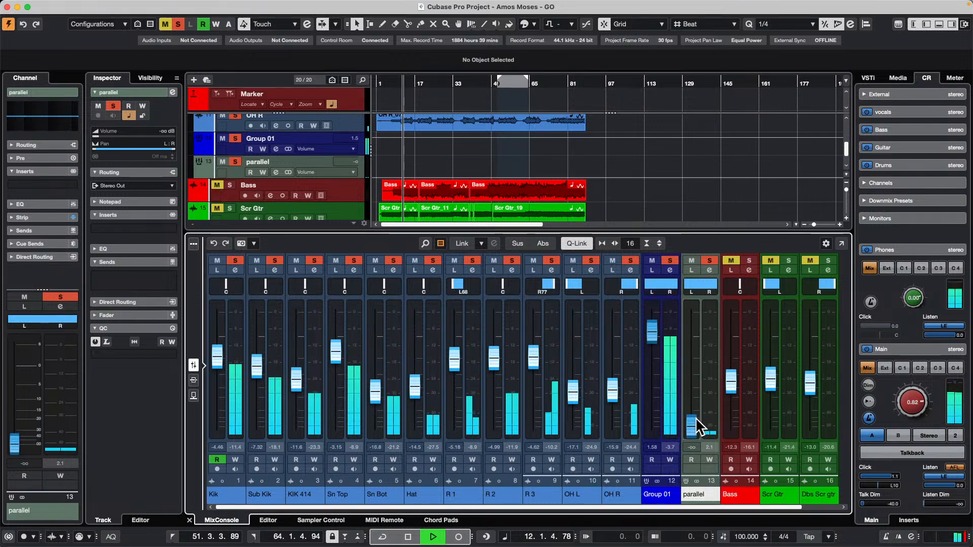
Blend the parallel group in at about -0.41 dB and compare the drums with it muted and unmuted before stopping playback.
drag(693, 421, 693, 328)
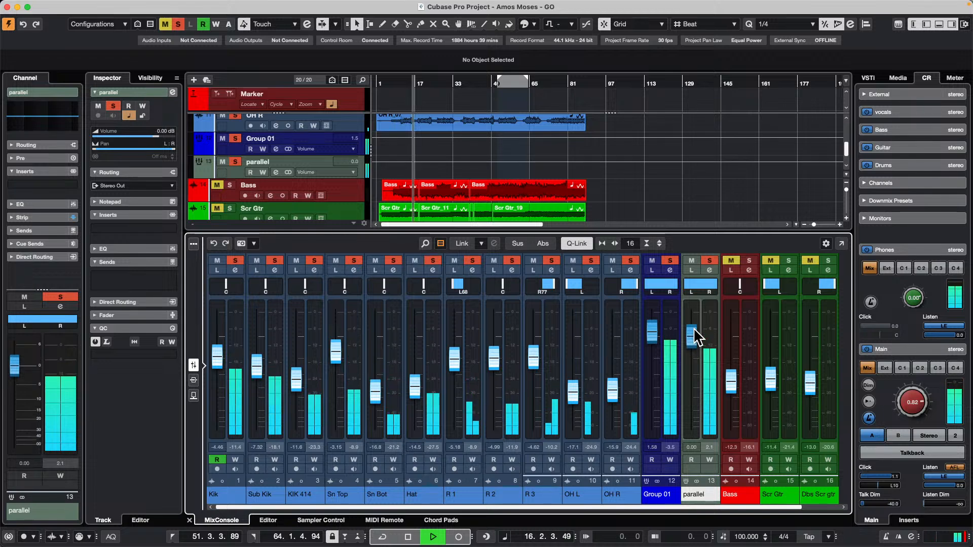
mouse_move(693, 327)
mouse_down()
mouse_move(685, 479)
mouse_move(685, 337)
mouse_up()
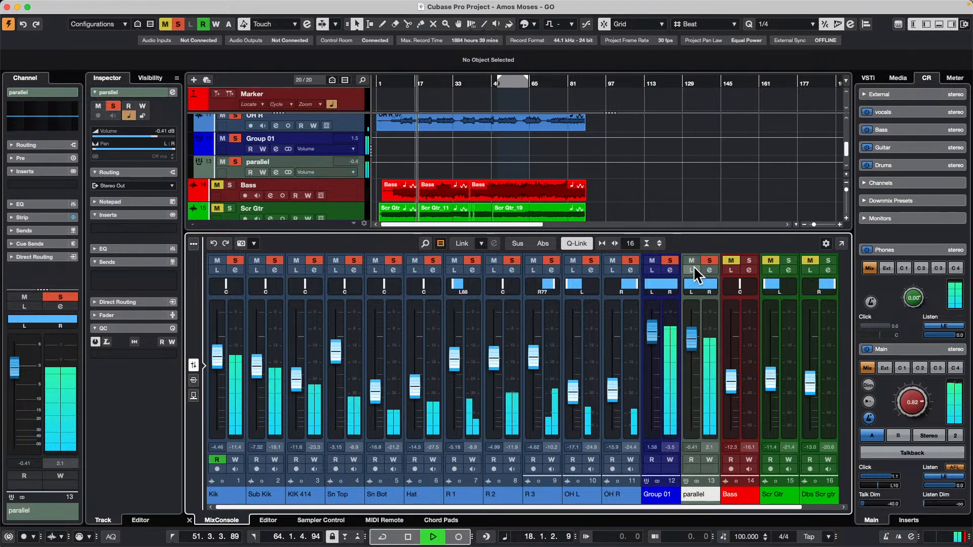
click(692, 260)
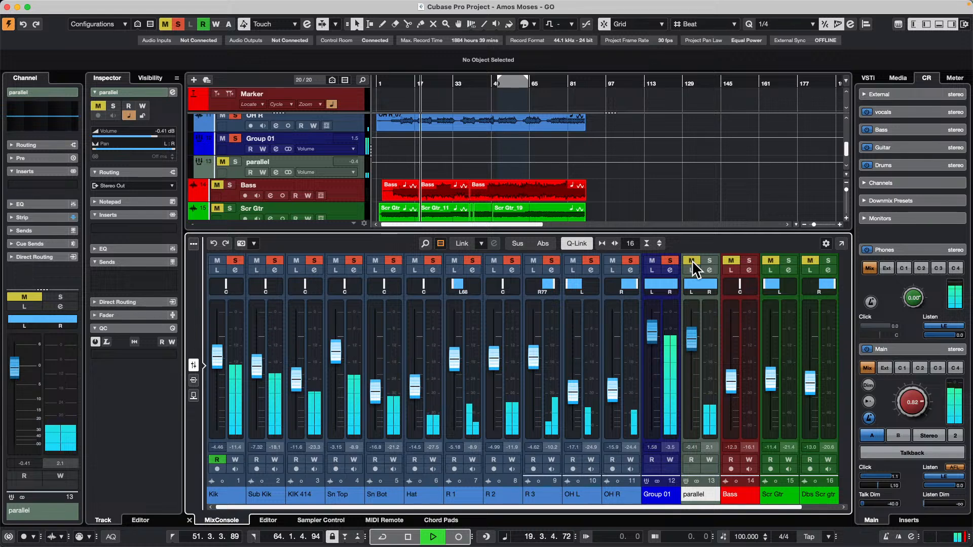
click(692, 260)
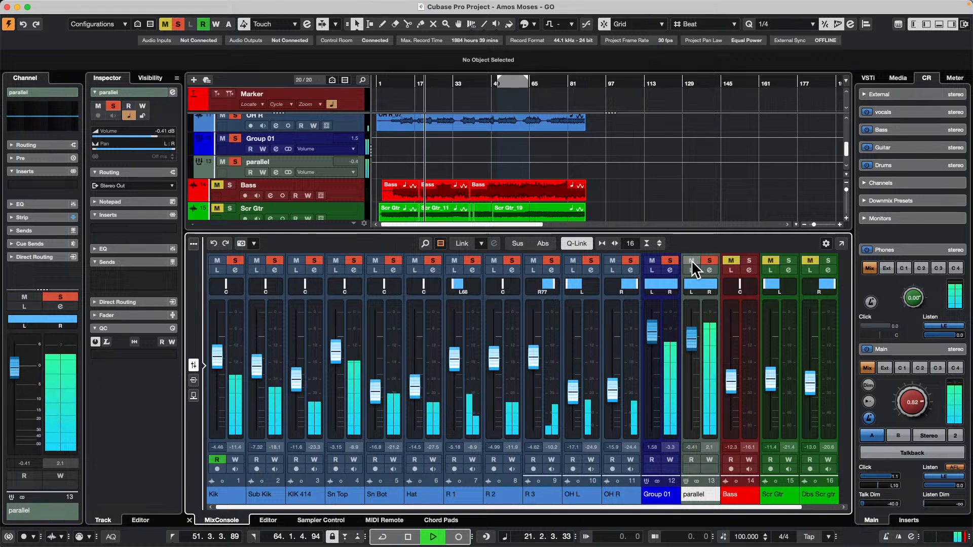
key(space)
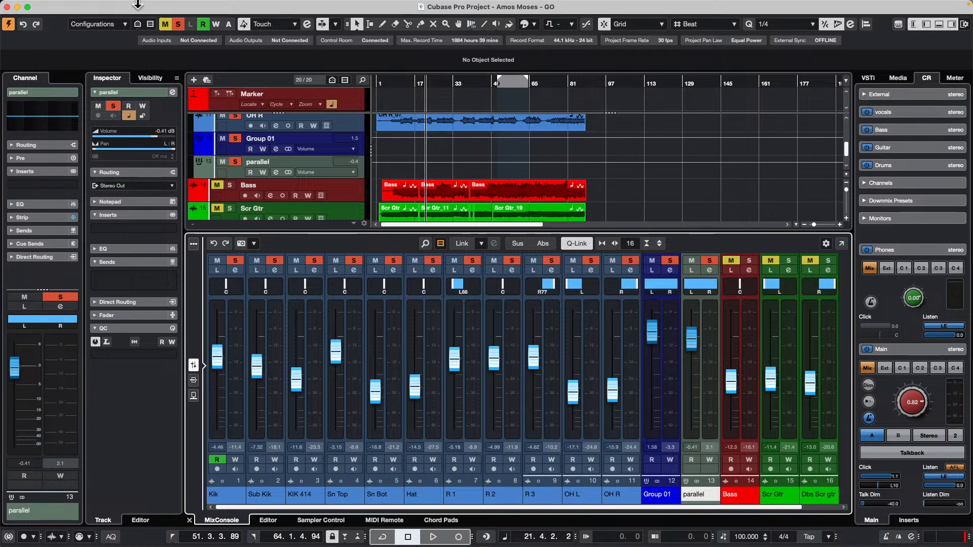
Revert the project to its previously saved version, leaving the missing Padshop MIDI port unmapped.
mouse_move(137, 5)
click(67, 6)
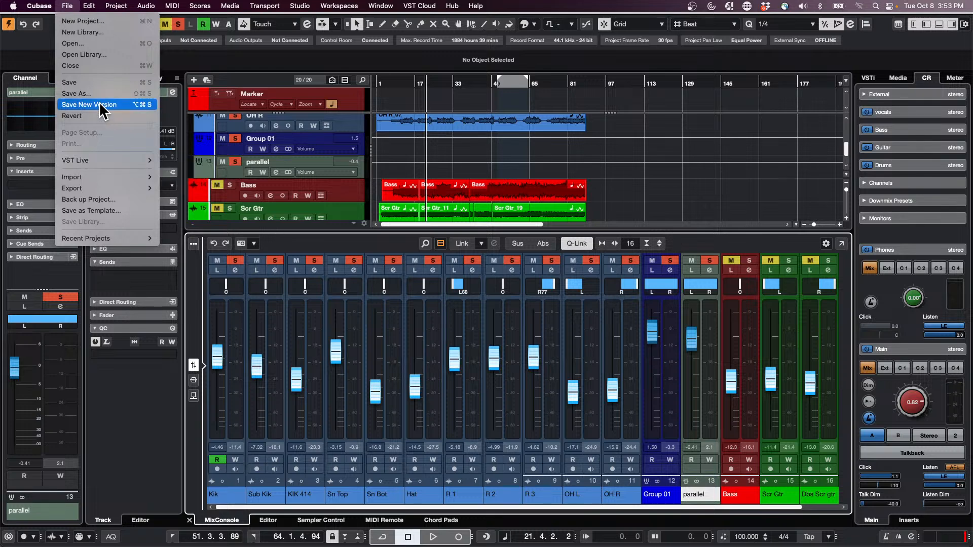
mouse_move(103, 189)
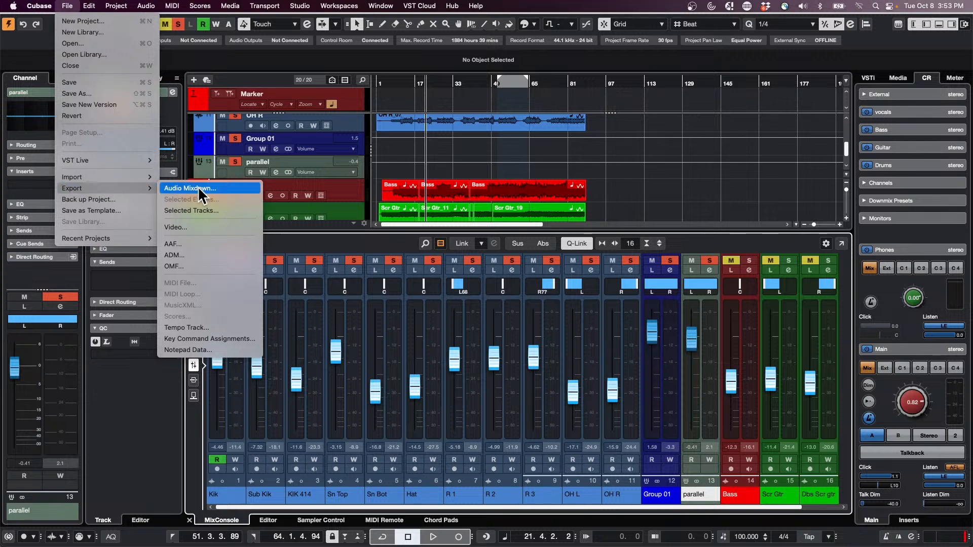
click(96, 117)
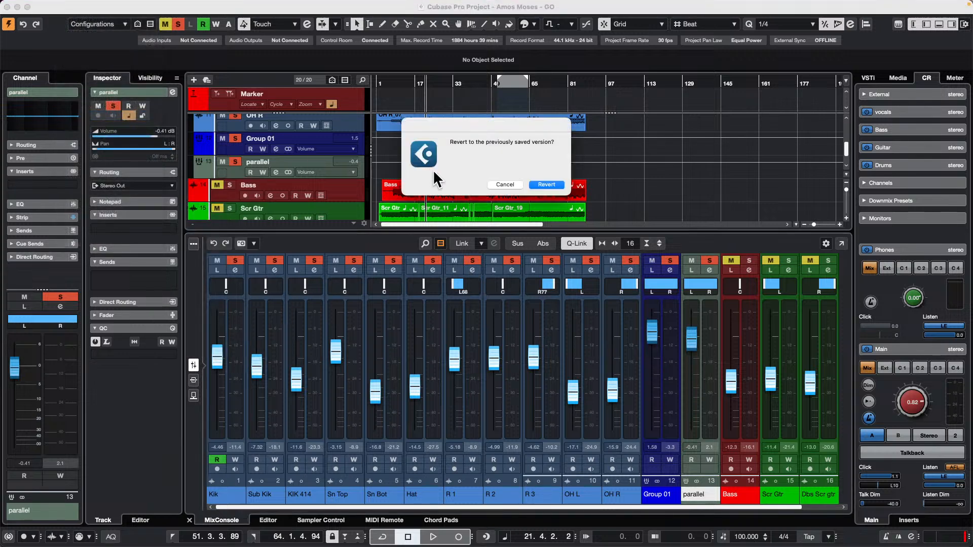
click(545, 184)
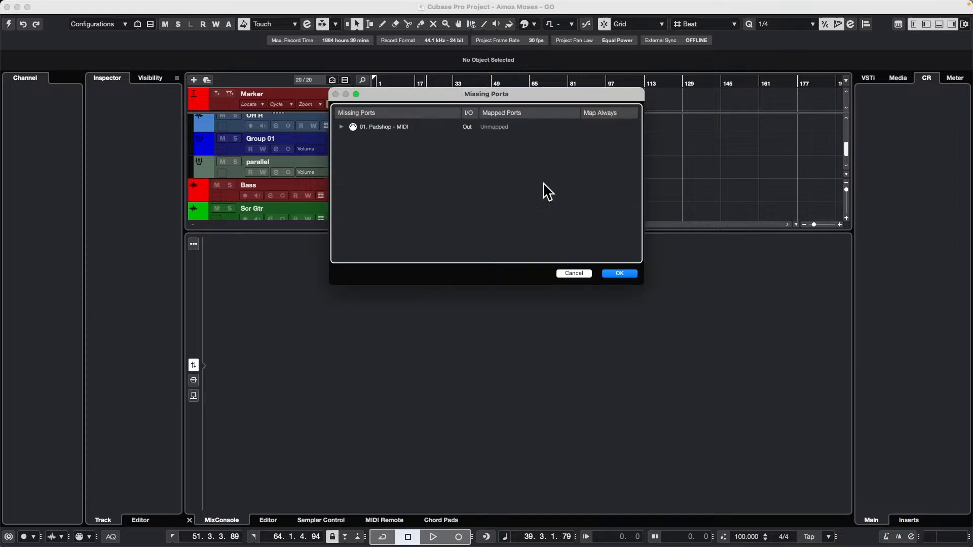
mouse_move(544, 5)
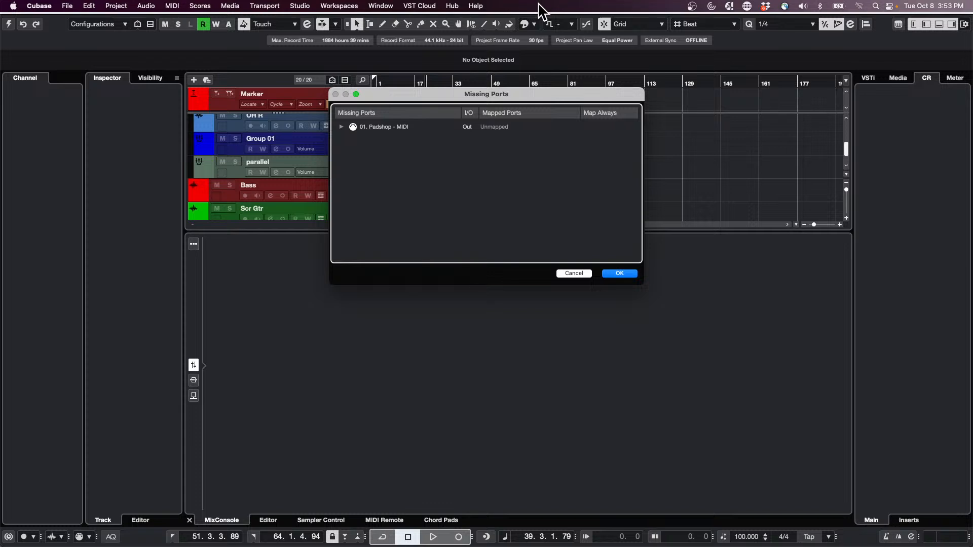
click(627, 273)
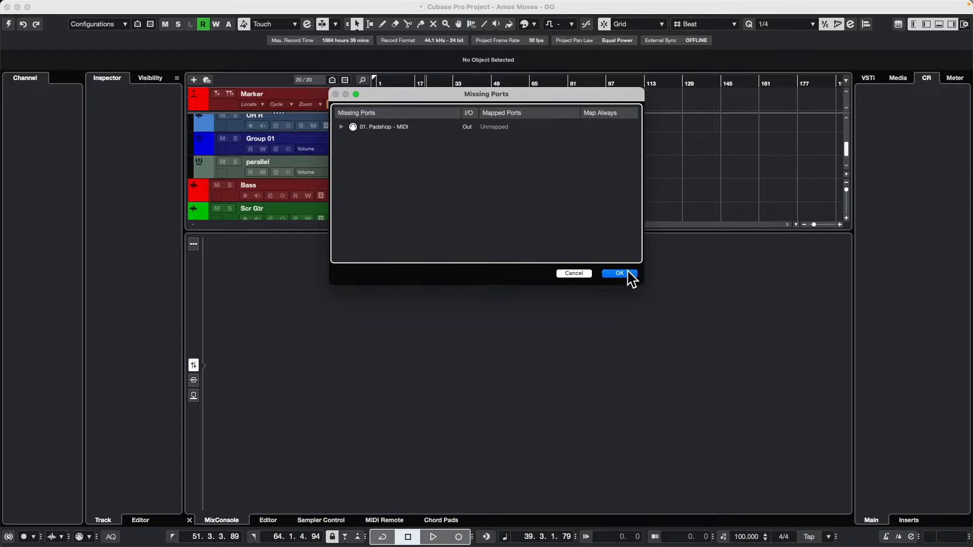
drag(407, 71, 407, 45)
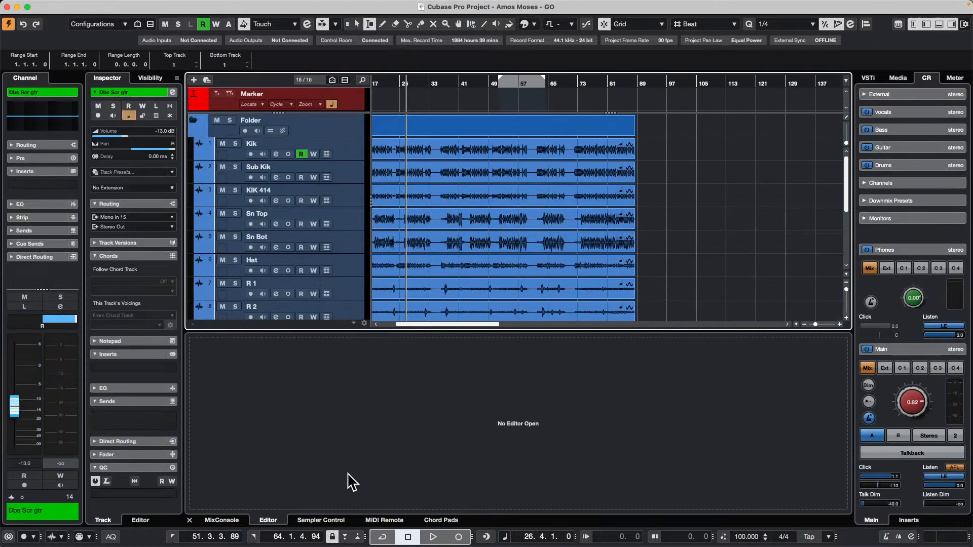
Show the MixConsole, open the Stereo Out channel settings and insert a Brickwall Limiter in the first slot during playback.
click(221, 521)
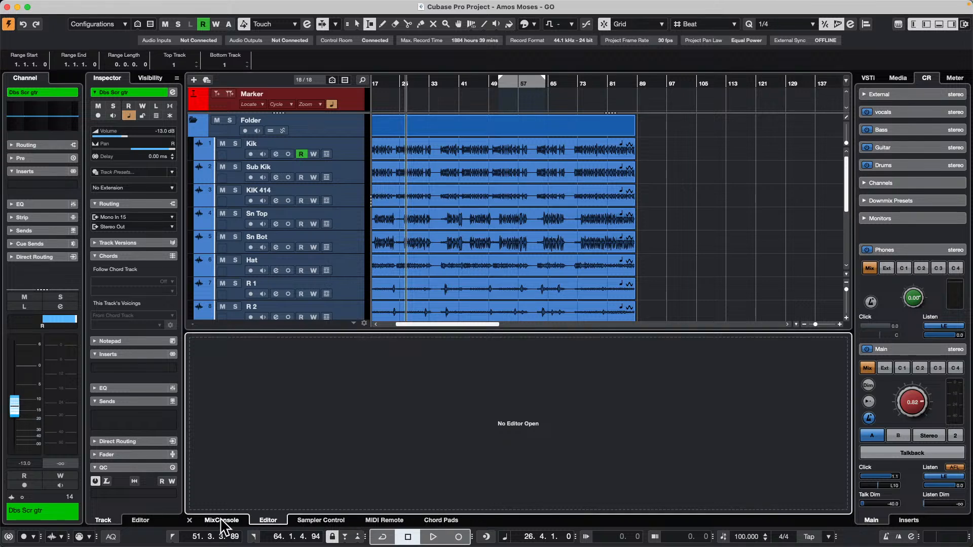
click(788, 369)
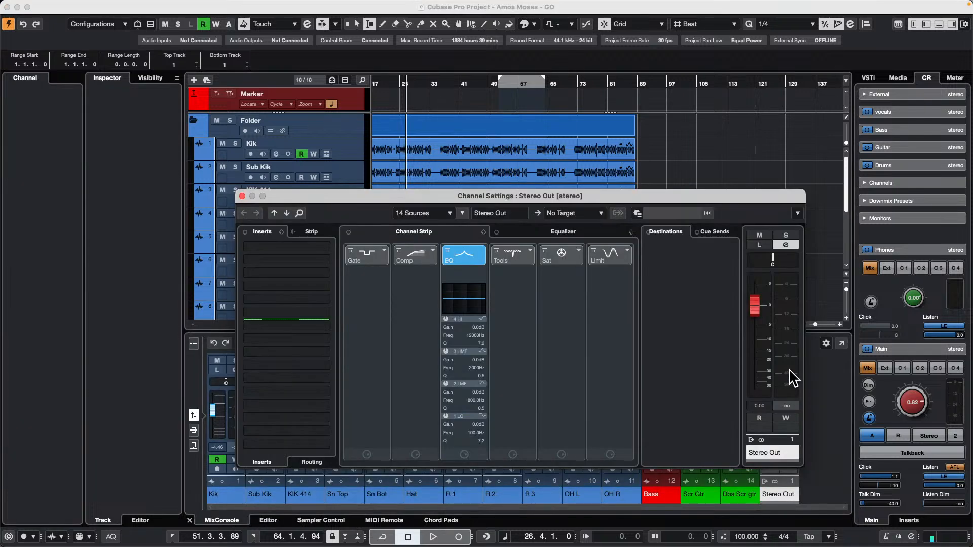
key(space)
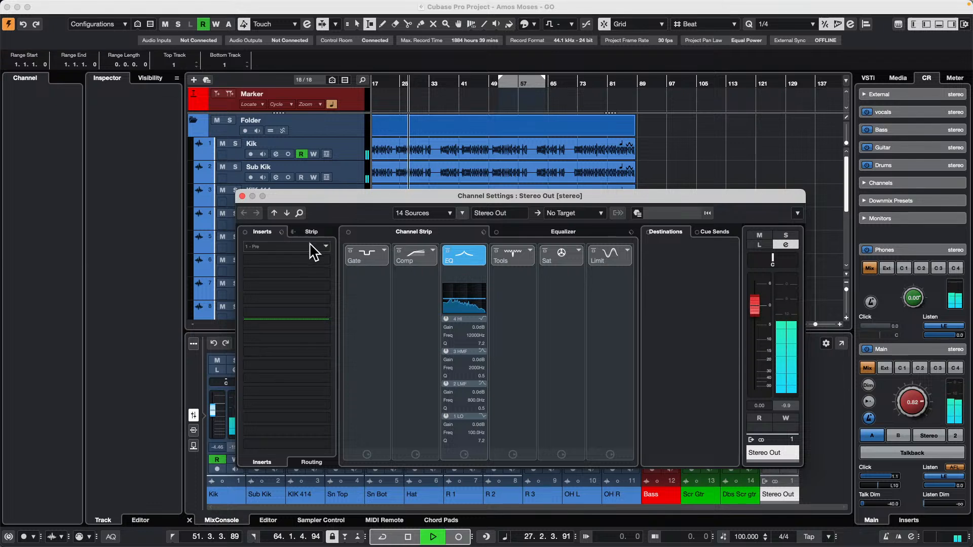
click(323, 249)
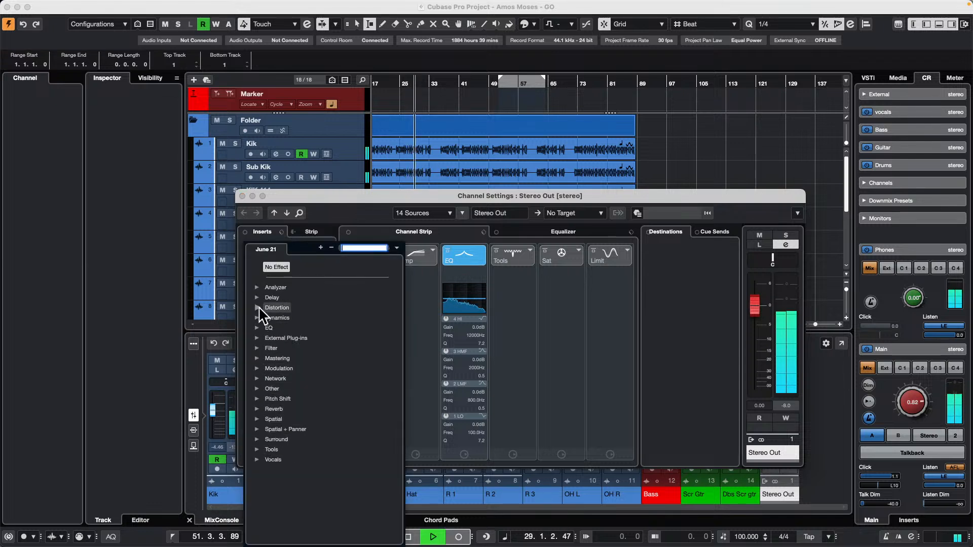
click(263, 320)
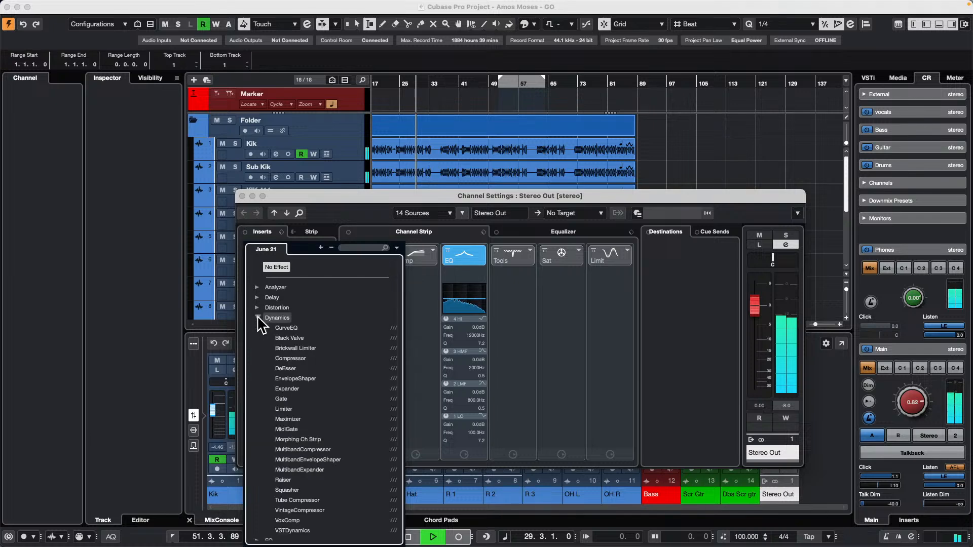
click(295, 348)
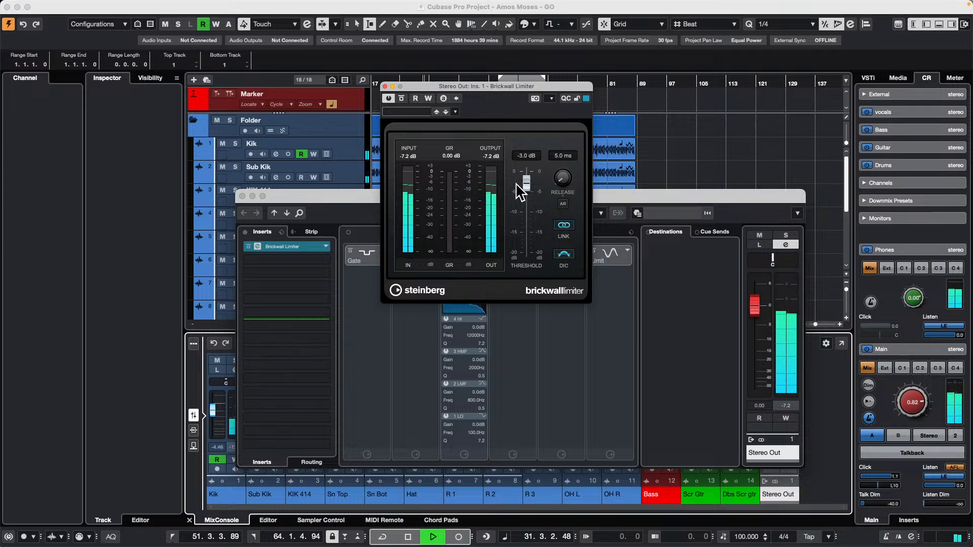
Adjust the Brickwall Limiter's threshold up to 0.0 dB, settle it at -1.0 dB and stop playback.
mouse_move(526, 184)
mouse_down()
mouse_move(530, 205)
mouse_move(530, 175)
mouse_up()
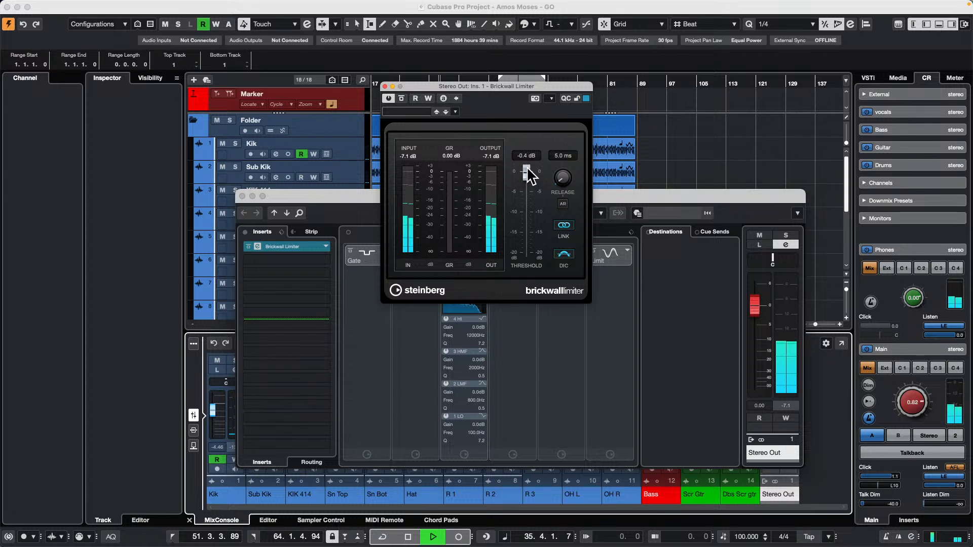
drag(528, 170, 527, 168)
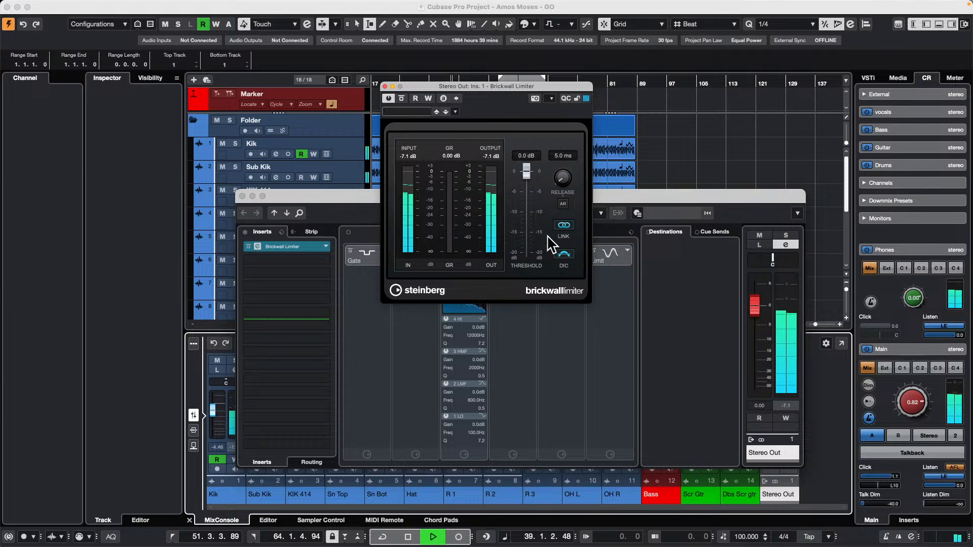
drag(527, 172, 527, 175)
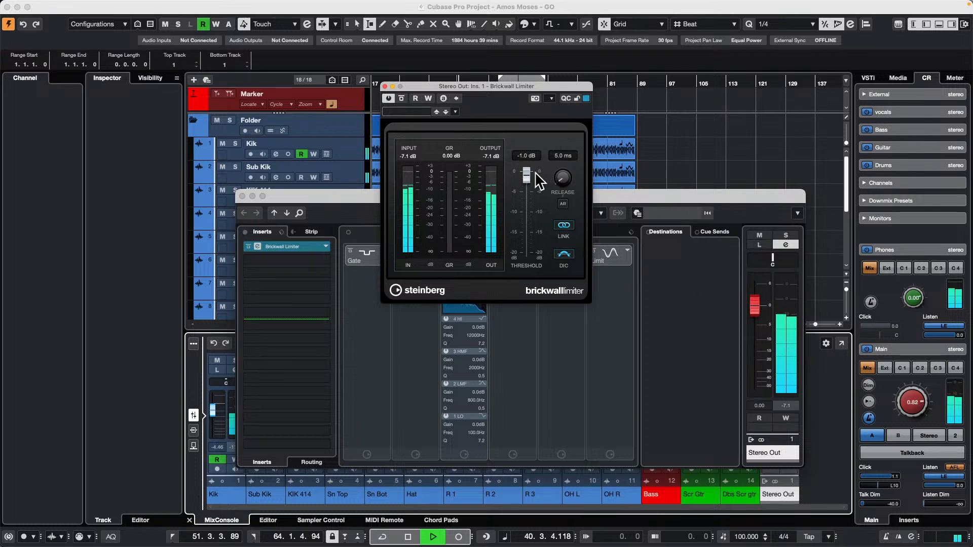
key(space)
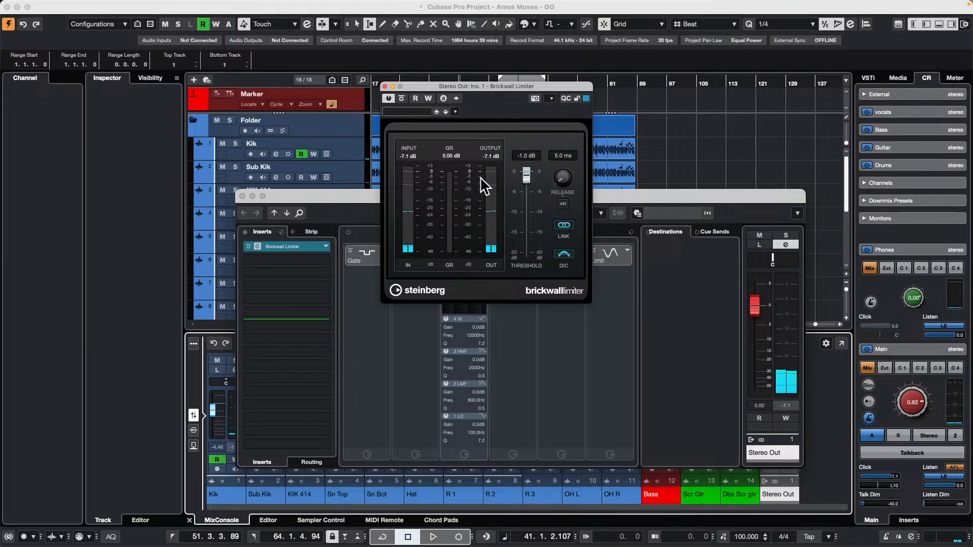
Replace the Brickwall Limiter on Stereo Out with Raiser and load its "Mix, Manual Release, Fast" preset during playback.
click(325, 246)
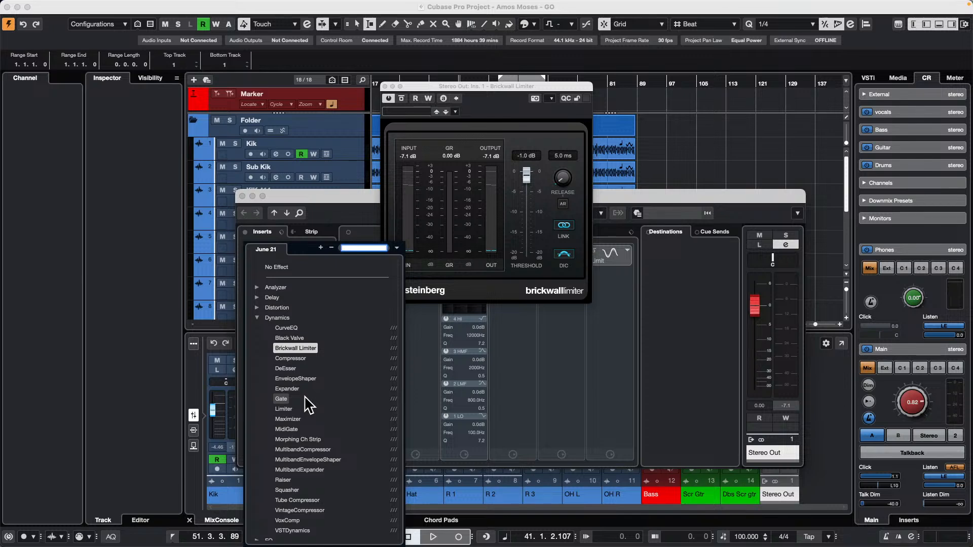
click(282, 480)
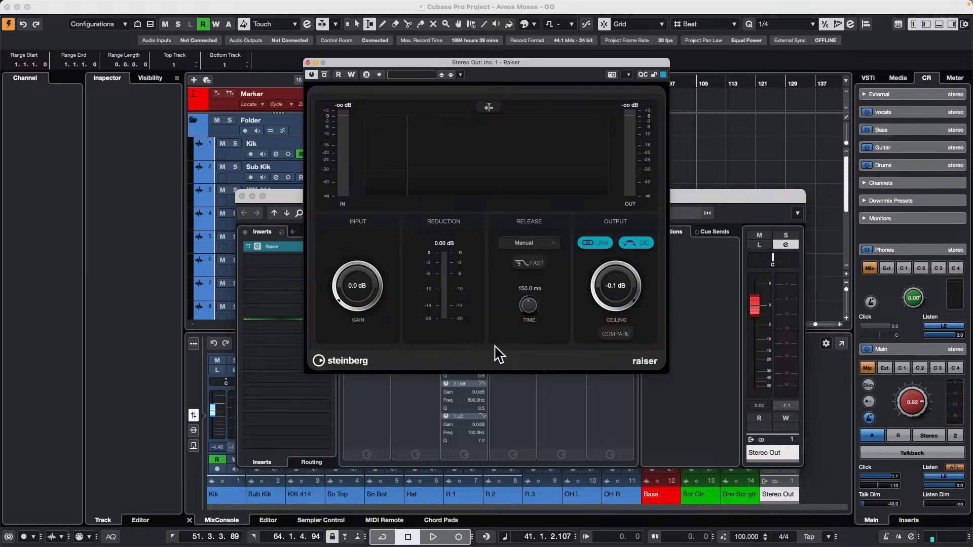
key(space)
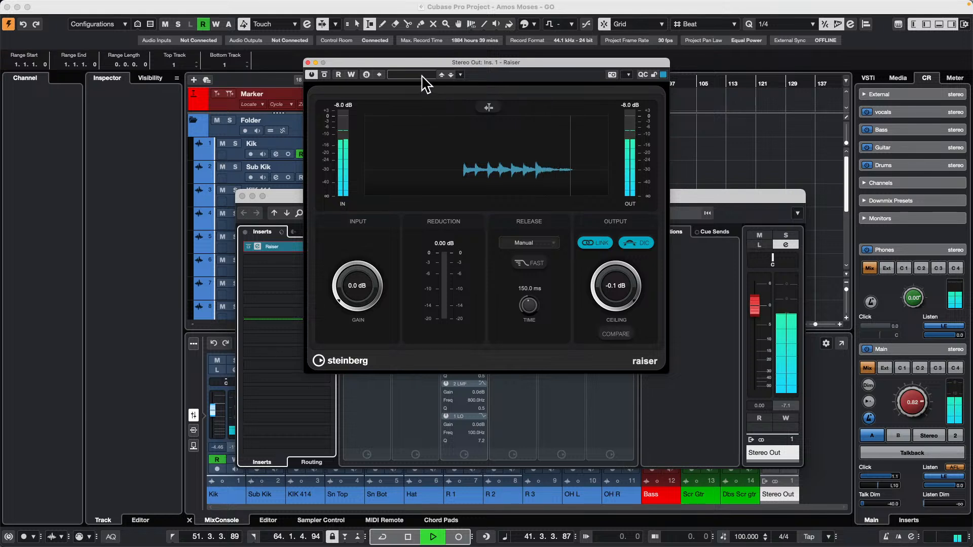
click(422, 75)
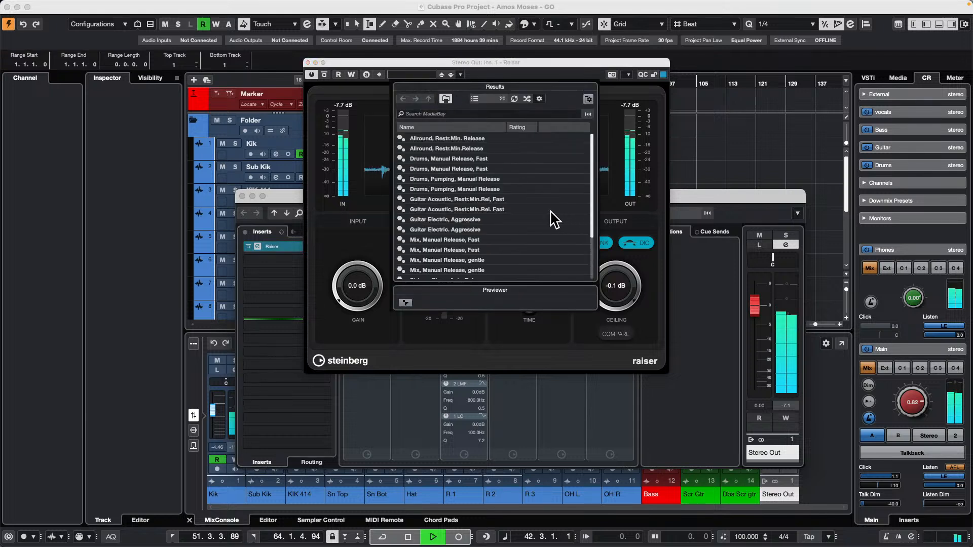
click(458, 240)
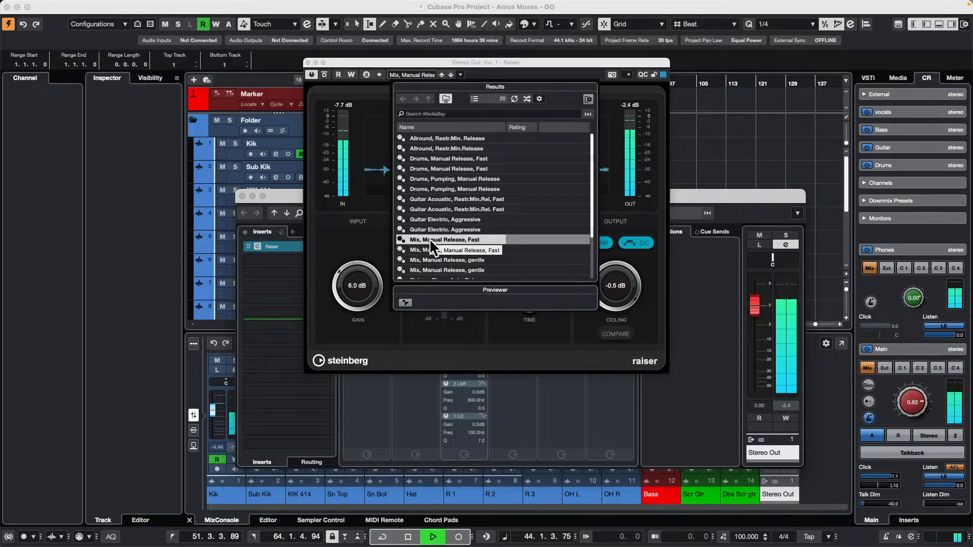
click(386, 61)
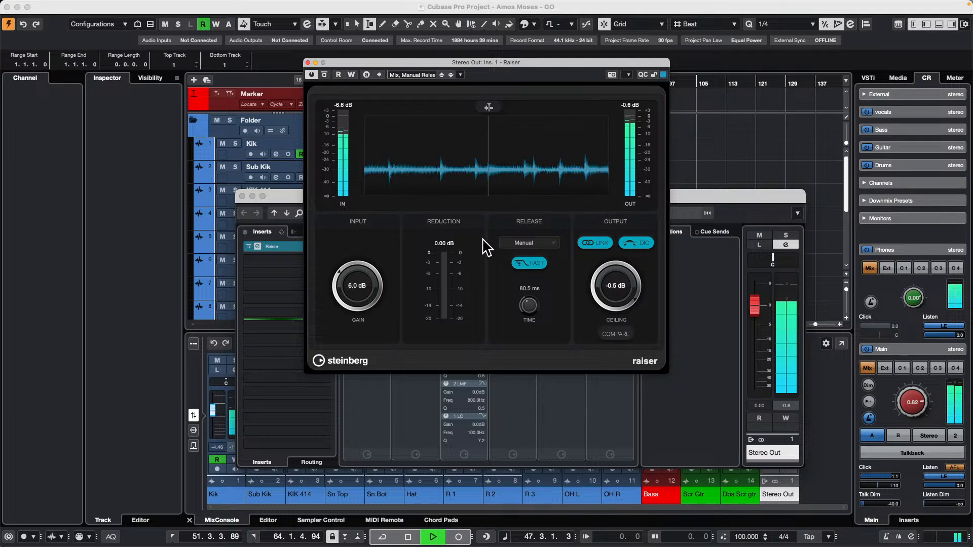
Compare the mix with Raiser bypassed and active, both in the plug-in window and in the Stereo Out inserts.
click(311, 74)
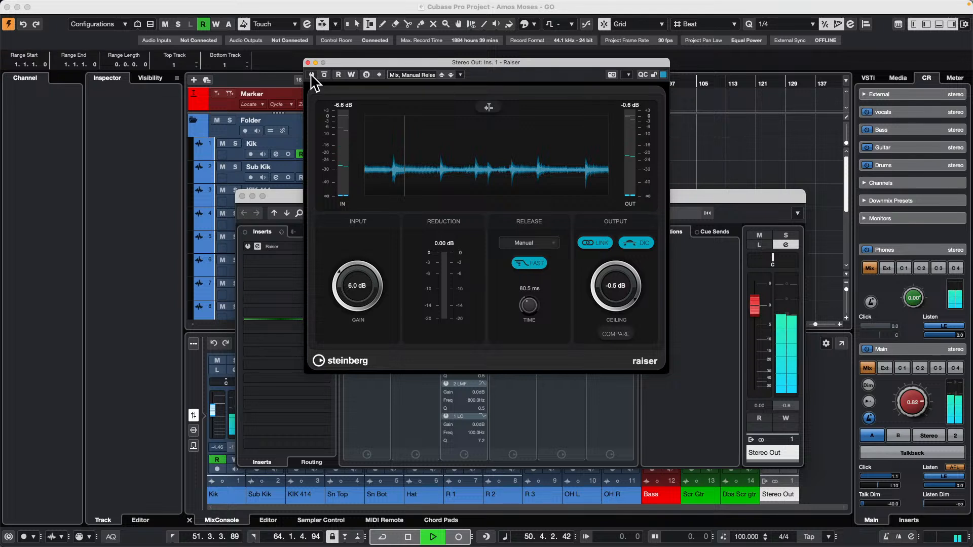
click(311, 75)
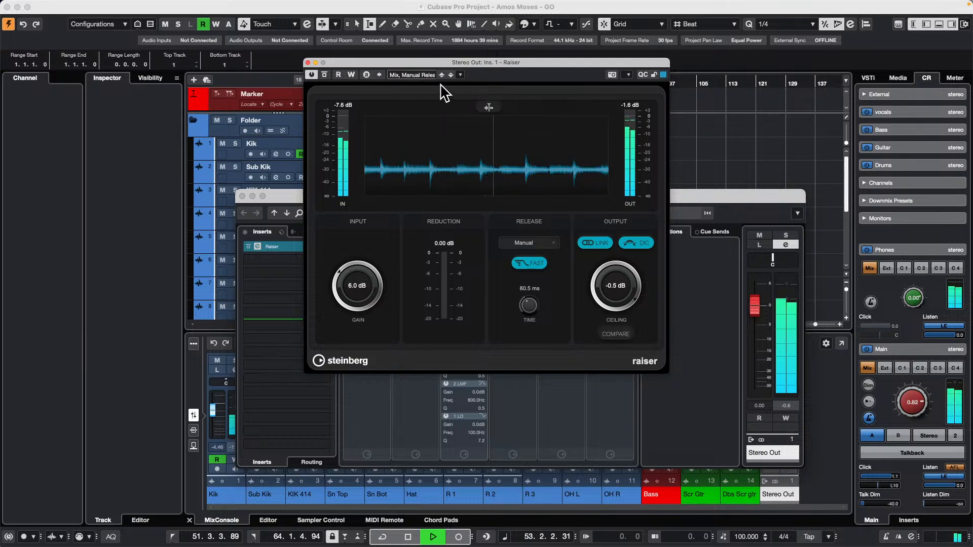
click(308, 62)
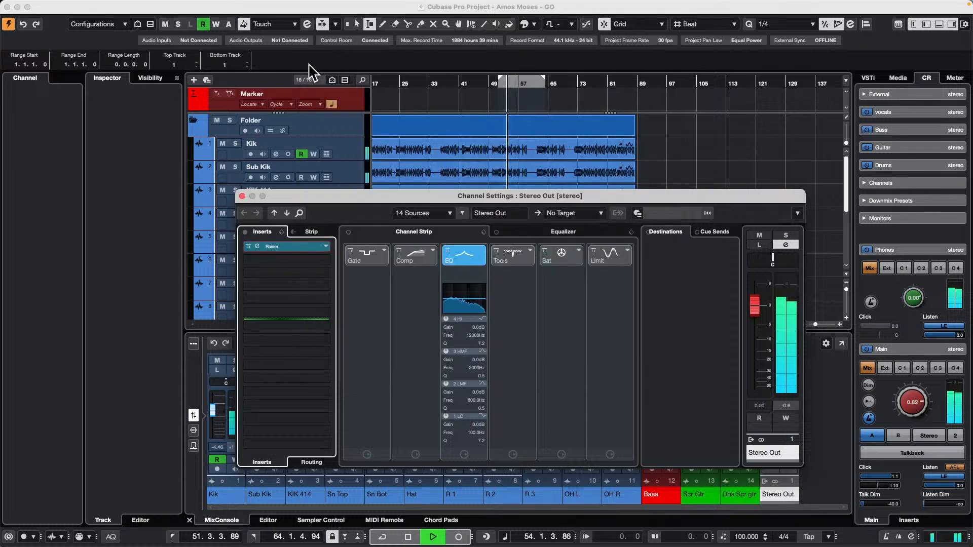
click(249, 246)
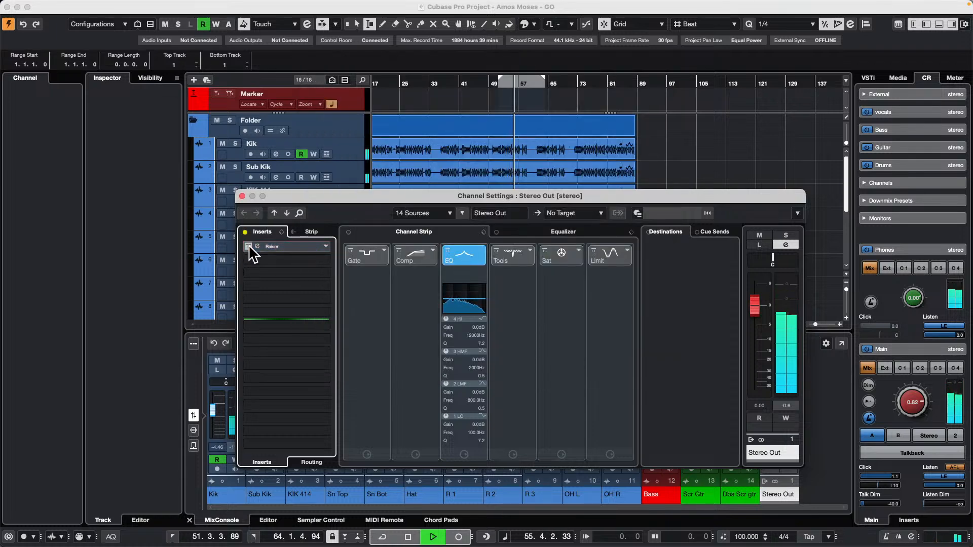
click(248, 246)
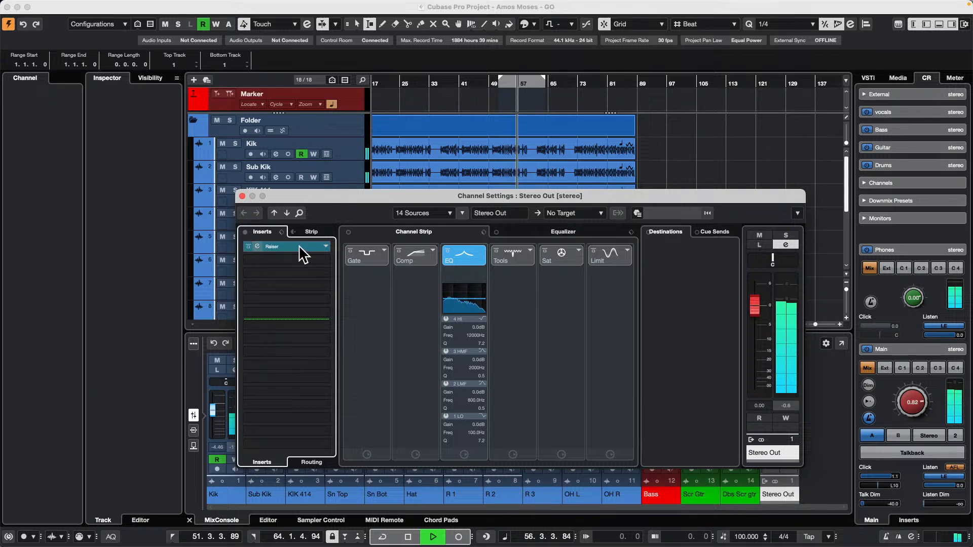
Remove Raiser from the Stereo Out inserts, stop playback and close the channel settings to return to the tracks.
drag(299, 245, 183, 229)
key(space)
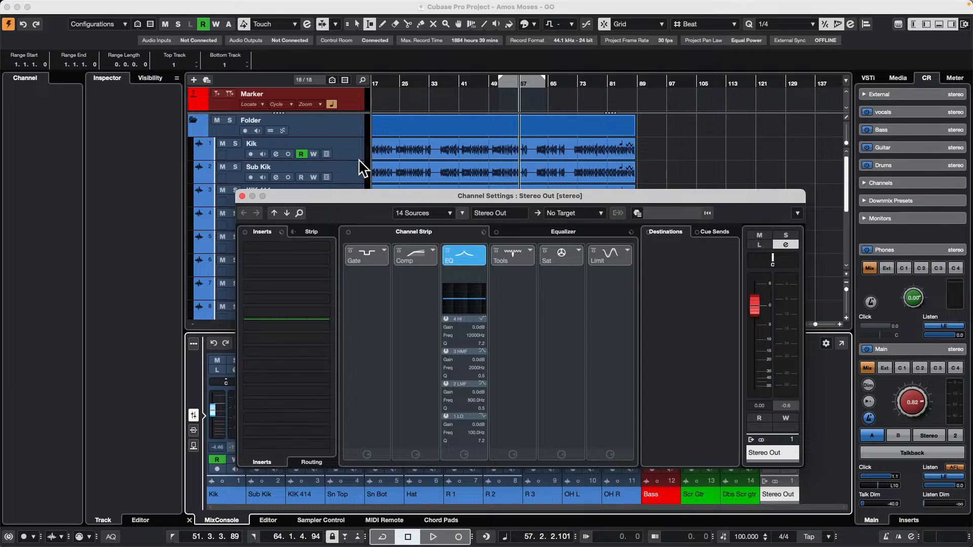
click(242, 196)
scroll(348, 203, down, 5)
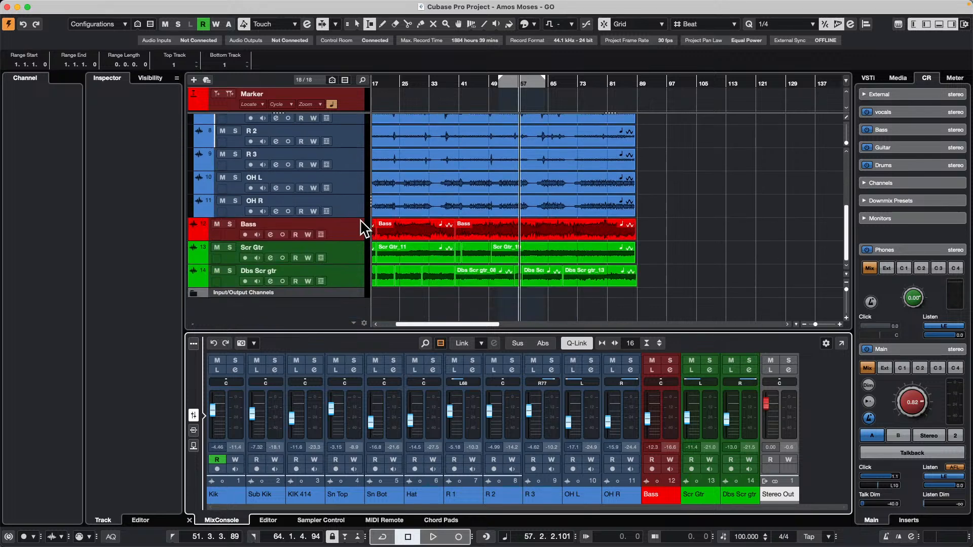
Add one Padshop instrument track directly below the Bass track, keeping All MIDI Inputs and the Stereo Out audio output.
click(356, 234)
right_click(356, 234)
mouse_move(436, 232)
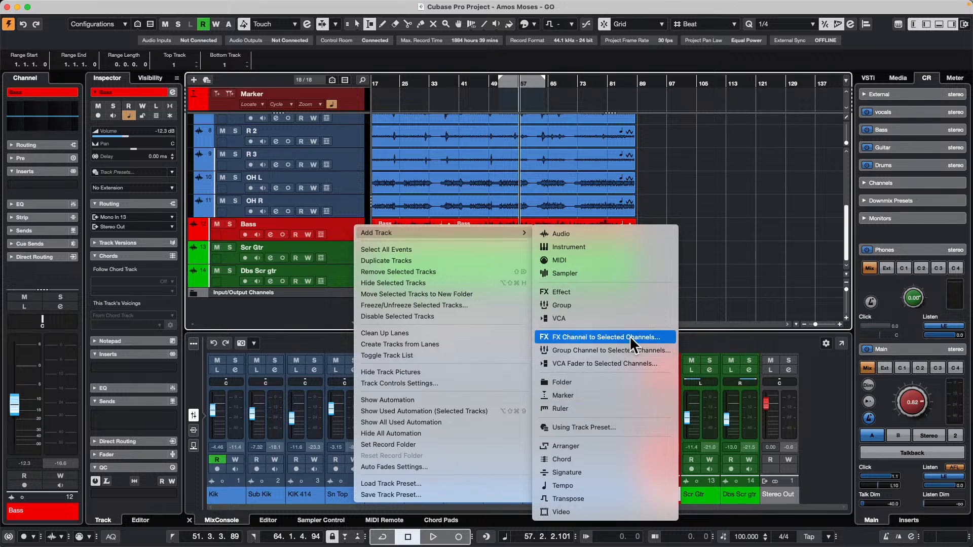
click(598, 248)
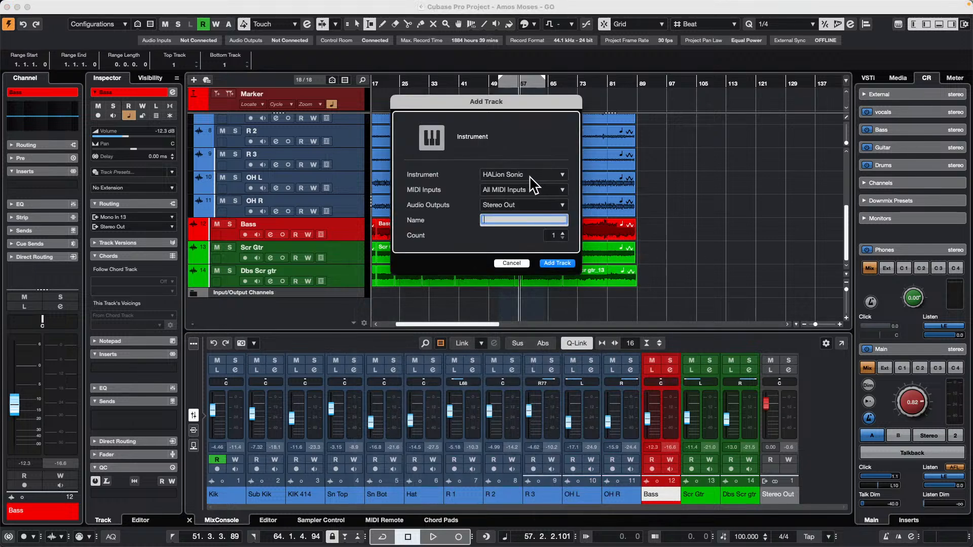
click(531, 176)
click(453, 399)
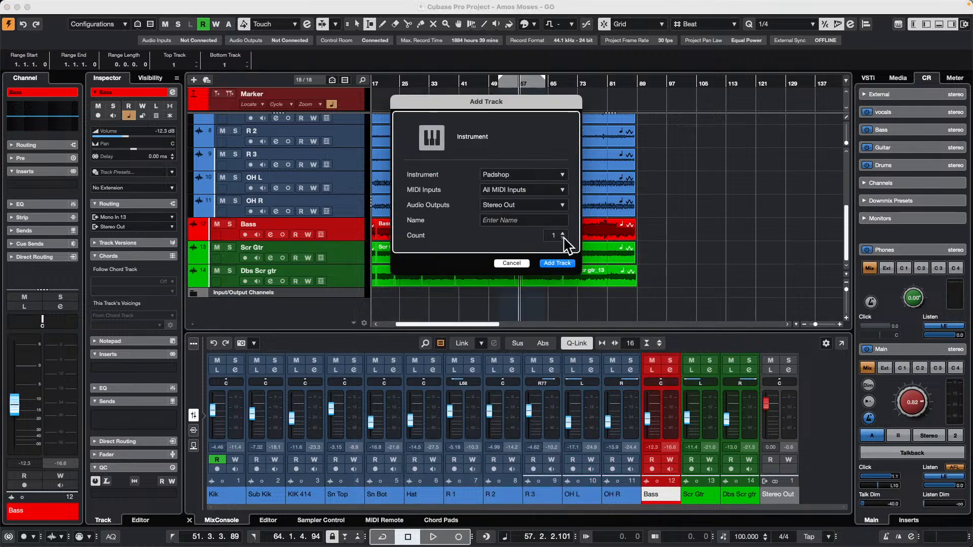
click(557, 264)
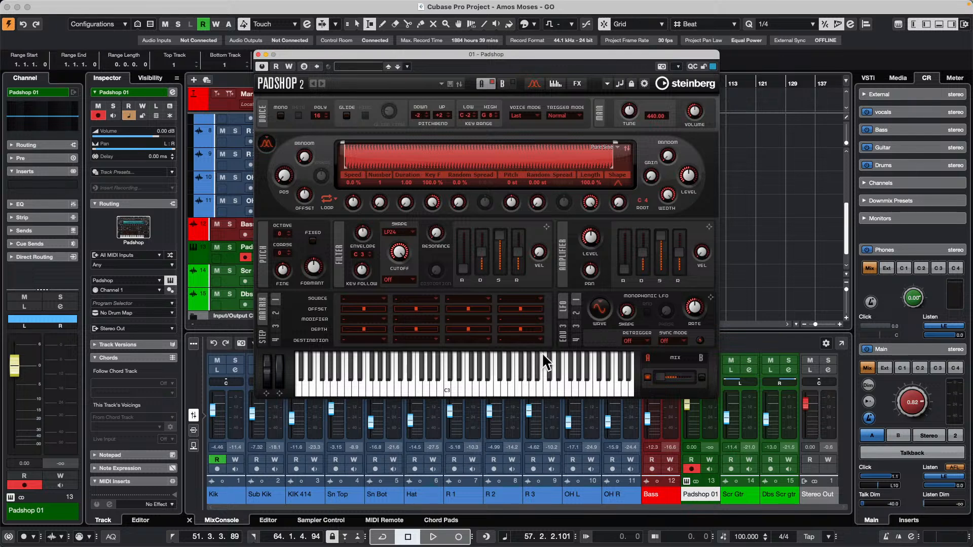
Audition a few notes on Padshop's virtual keyboard and look through its arpeggiator and FX pages.
click(485, 390)
click(455, 386)
click(396, 384)
drag(572, 58, 673, 100)
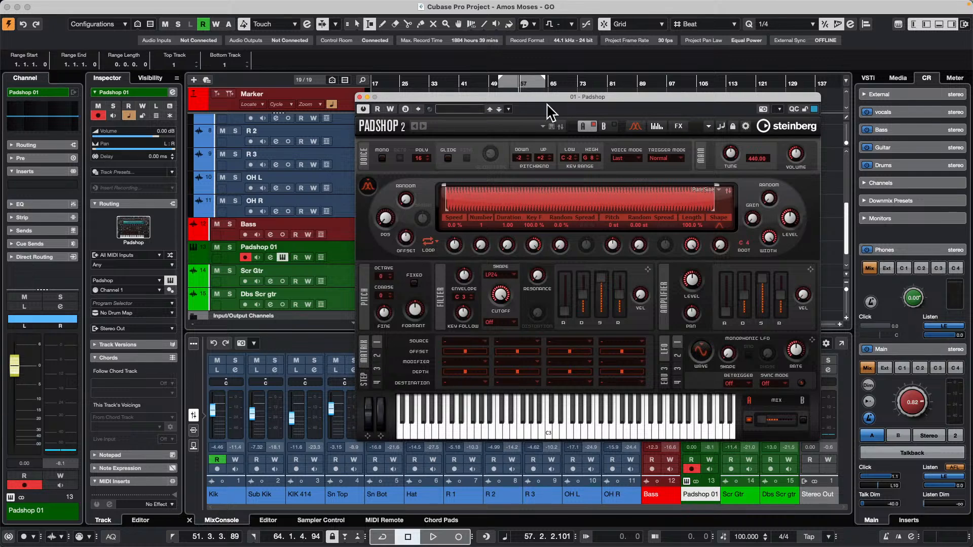
mouse_move(6, 7)
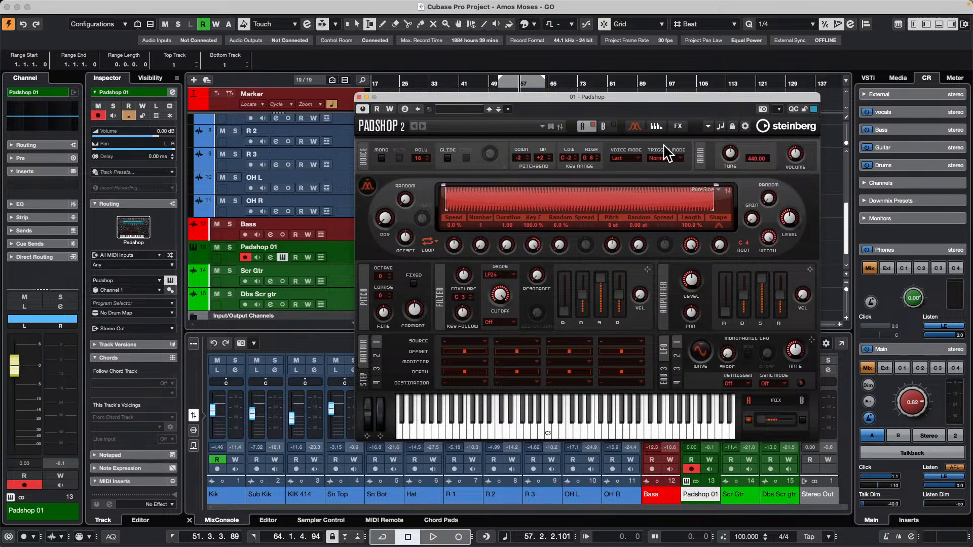
click(661, 127)
click(678, 126)
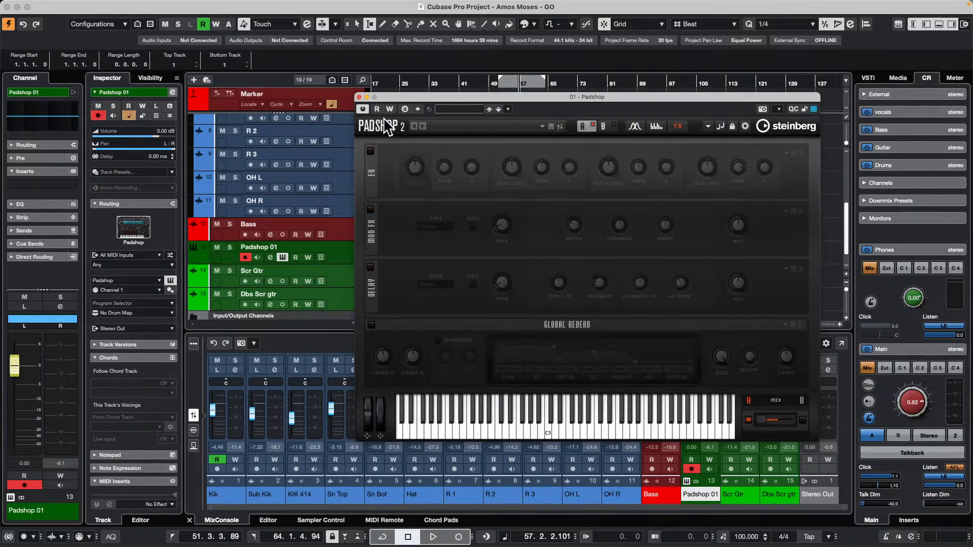
Examine the General page of the Cubase preferences and close the dialog without changing any setting.
click(14, 6)
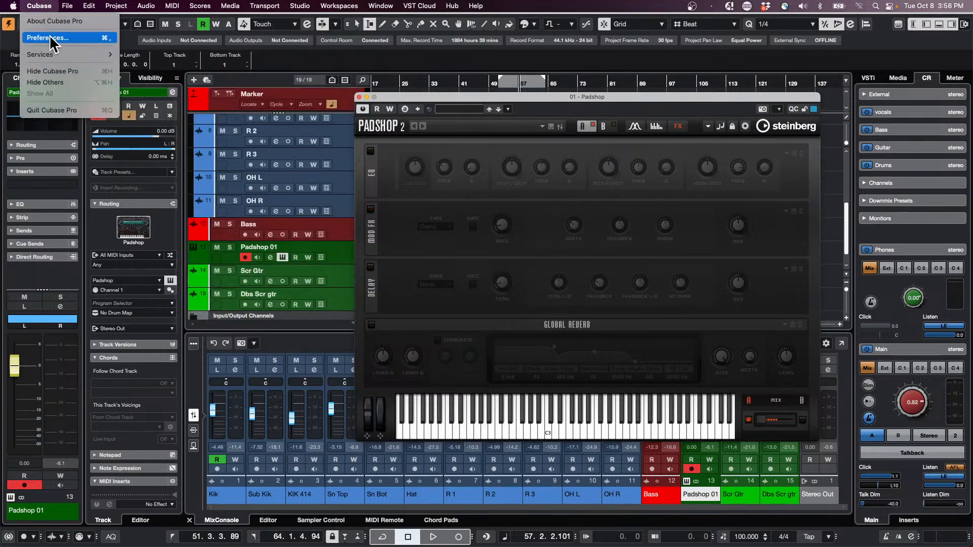
mouse_move(86, 3)
mouse_move(46, 6)
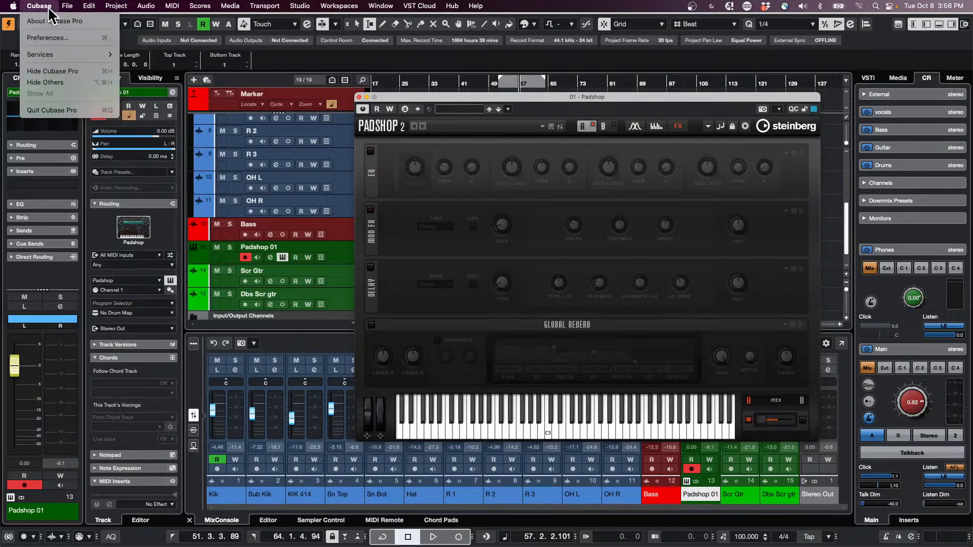
click(53, 39)
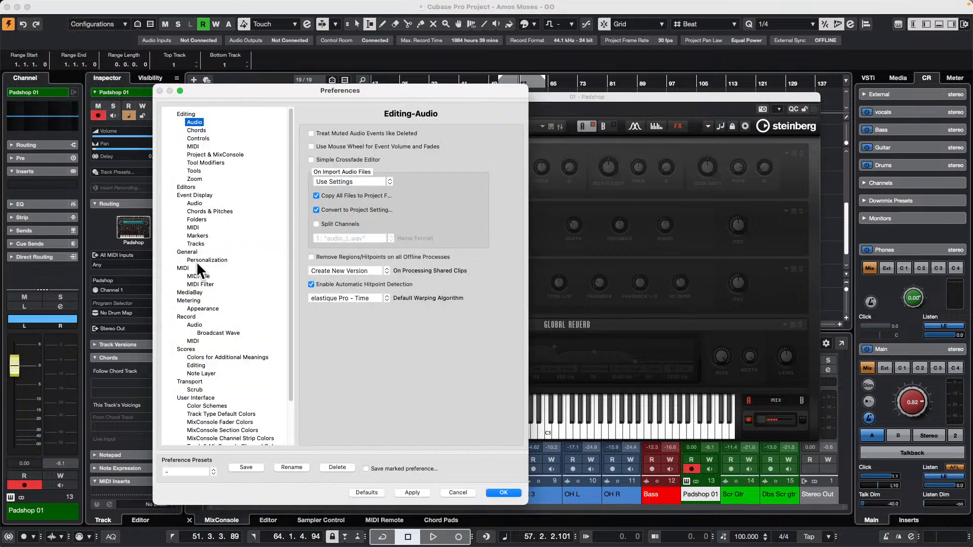
click(187, 251)
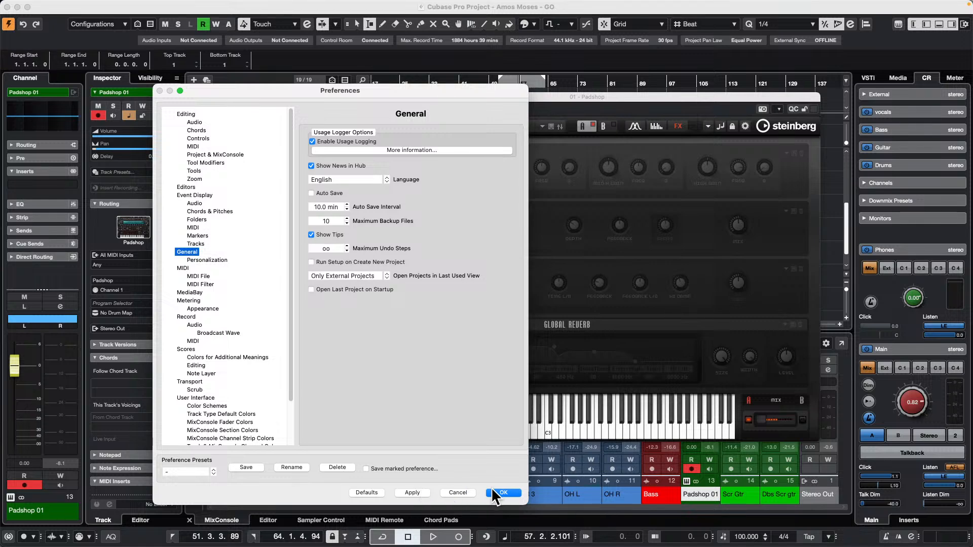
click(469, 492)
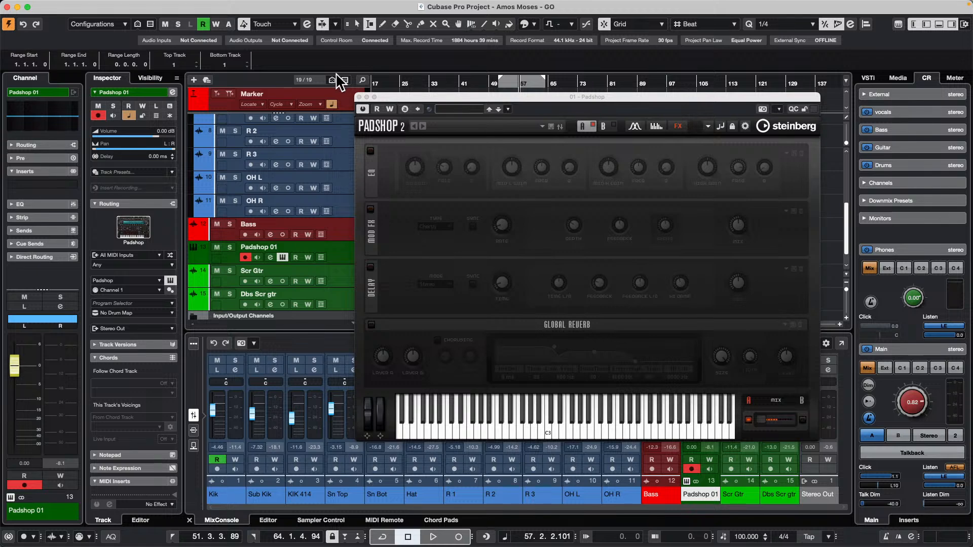
Reposition the Padshop plug-in window over the track area and return it to the synthesis page of layer A.
drag(403, 93, 285, 72)
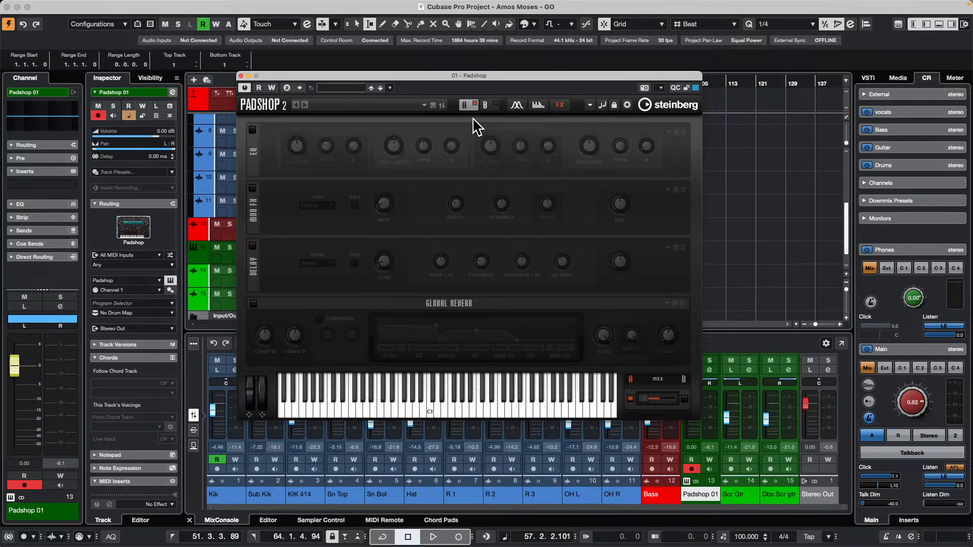
click(513, 107)
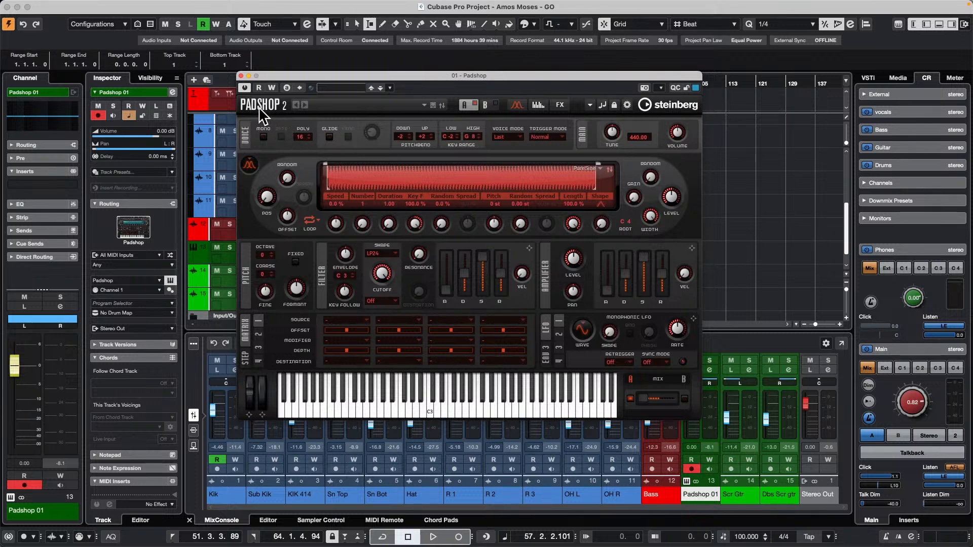
Close the Padshop plug-in window and open the recent project CX Audio.cpr.
click(241, 76)
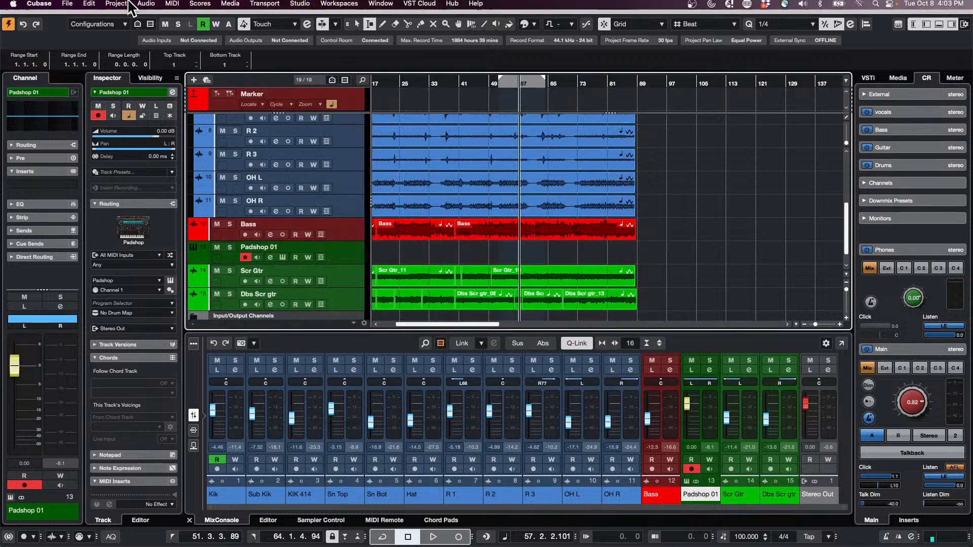
click(89, 5)
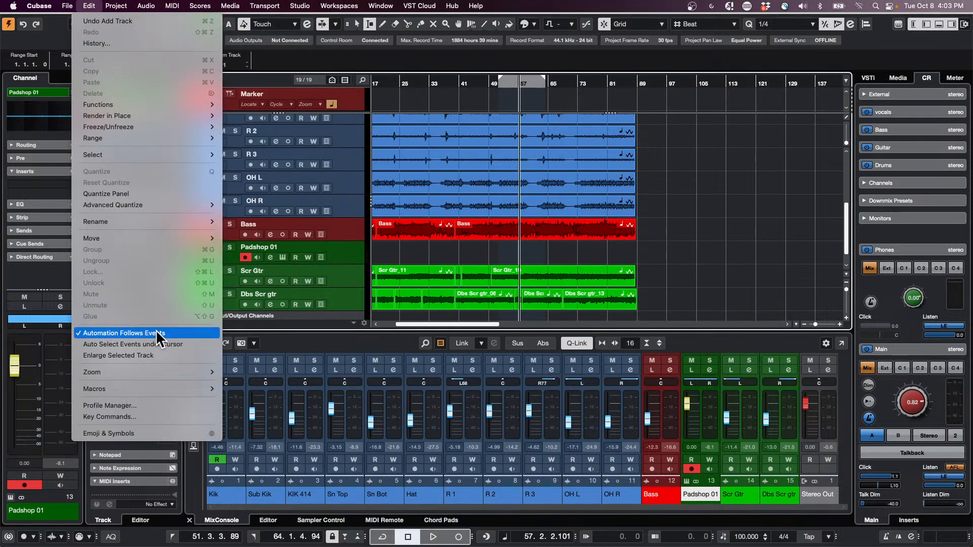
mouse_move(64, 11)
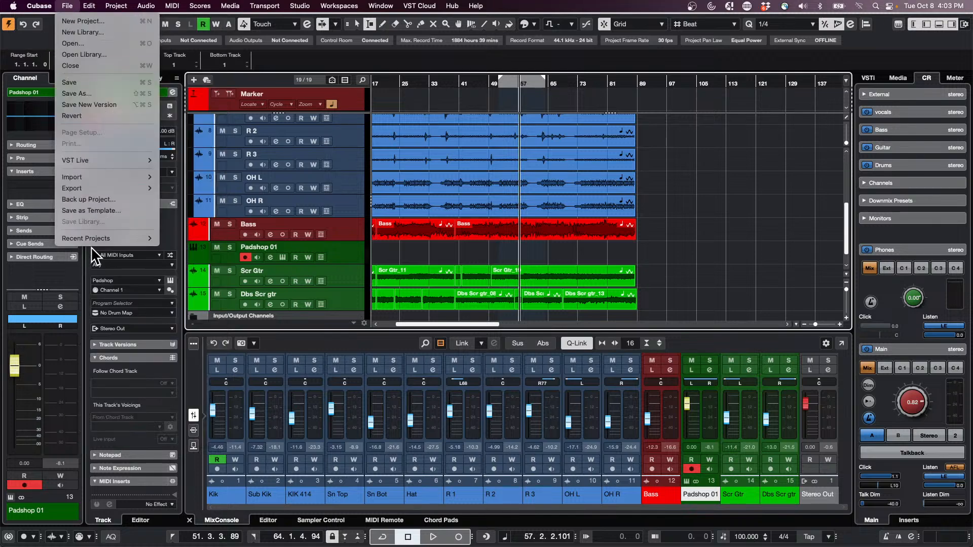
mouse_move(92, 240)
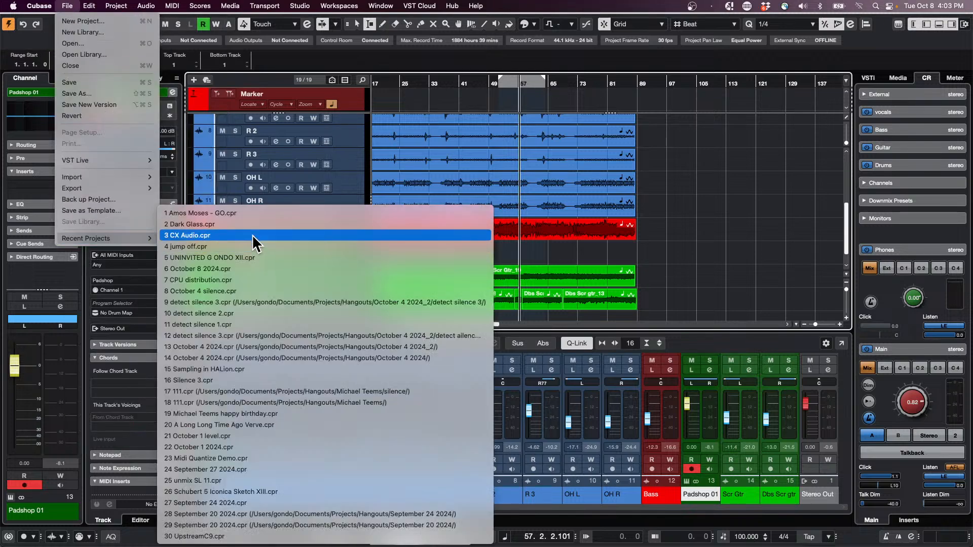
click(253, 236)
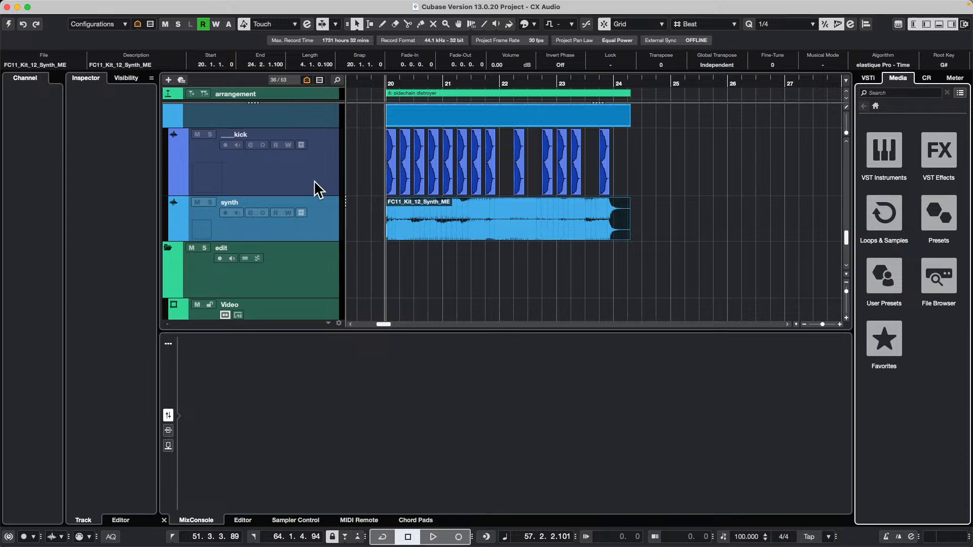
Open the Compressor insert on the synth track and reduce its ratio to 1.00:1.
click(265, 230)
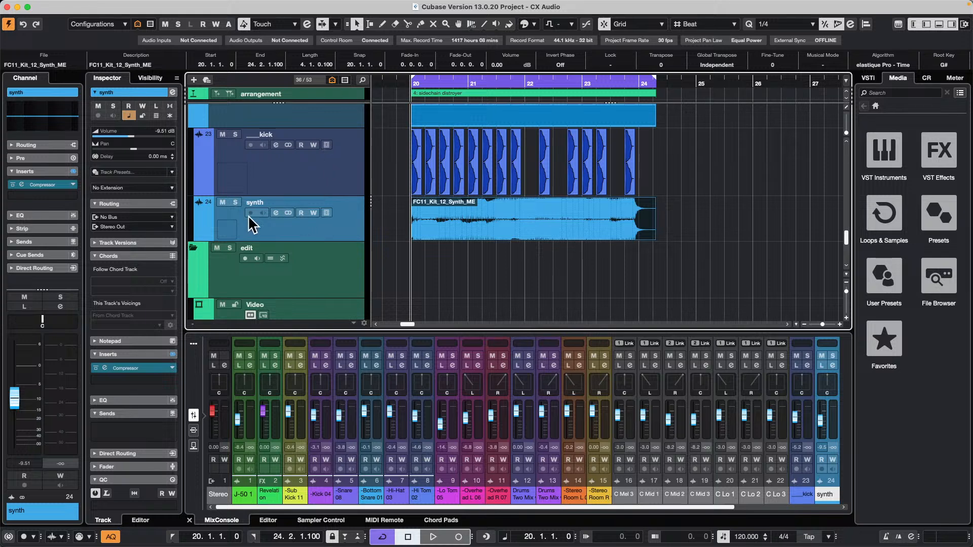
click(44, 185)
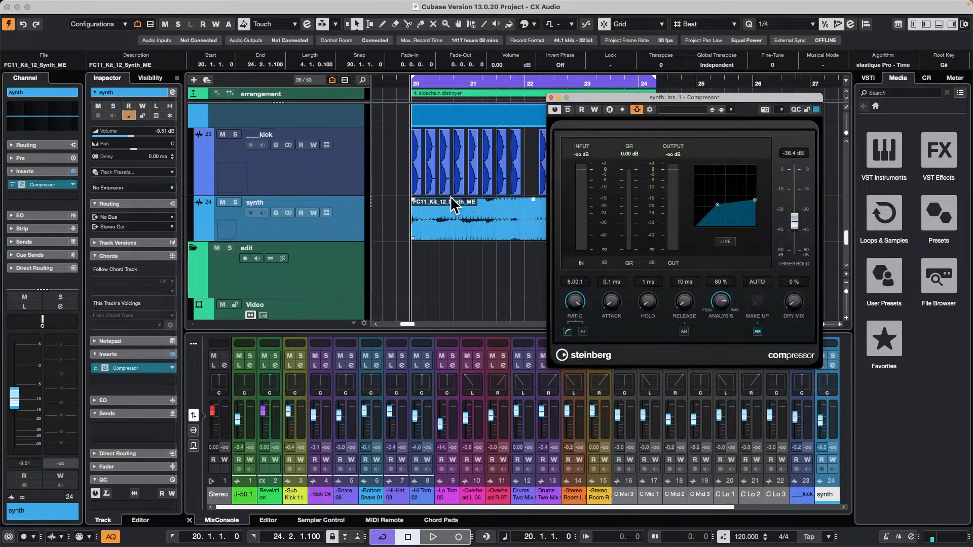
drag(755, 200, 753, 148)
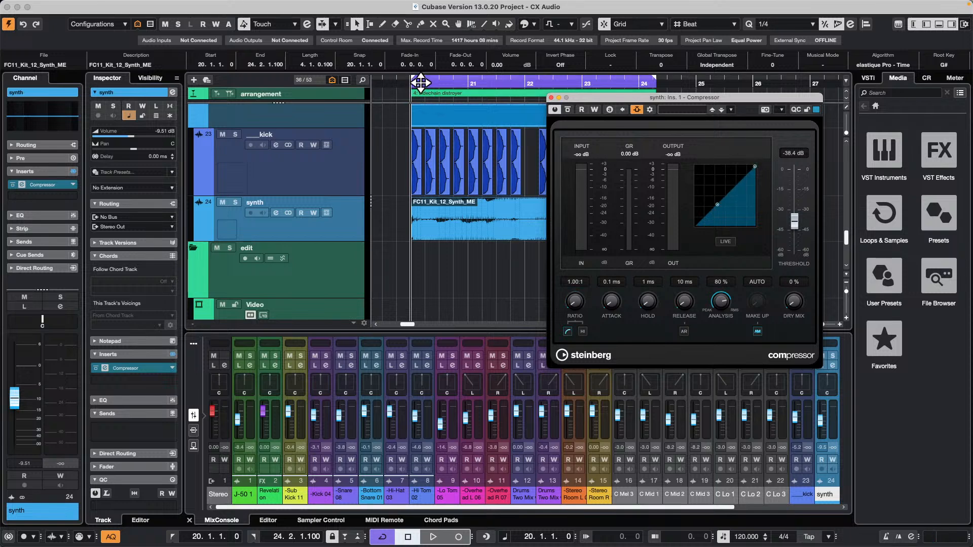
Play the looped kick and synth section from bar 20 and lower the Control Room main level to -3.77.
drag(419, 81, 409, 99)
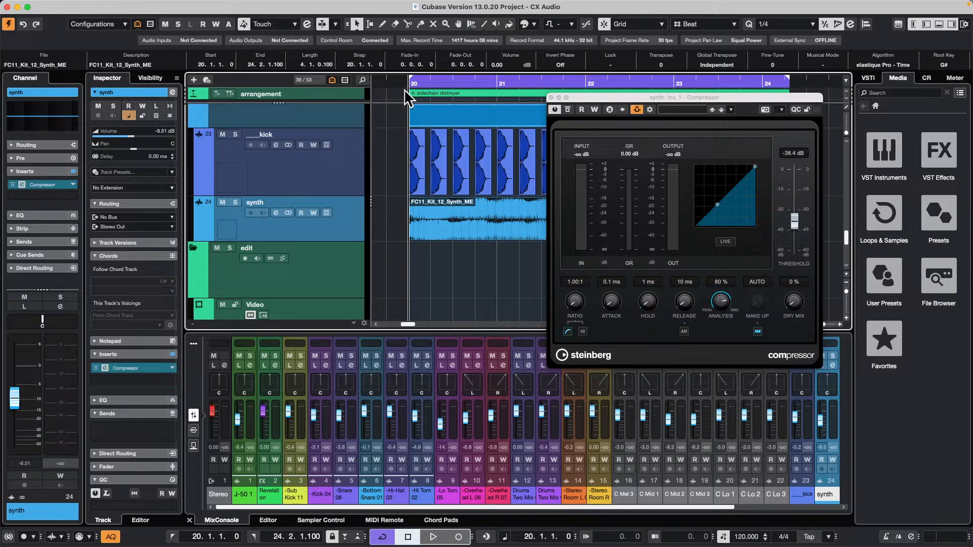
key(space)
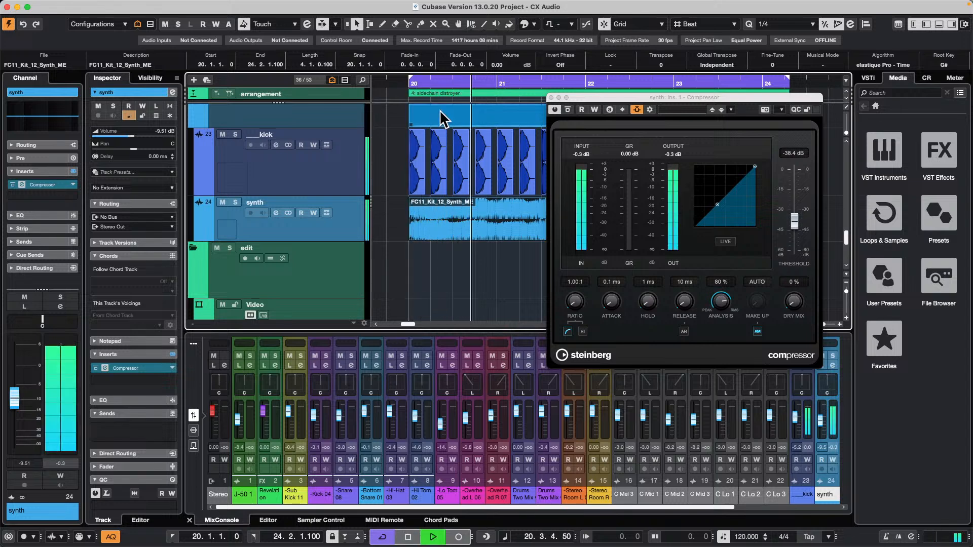
click(927, 78)
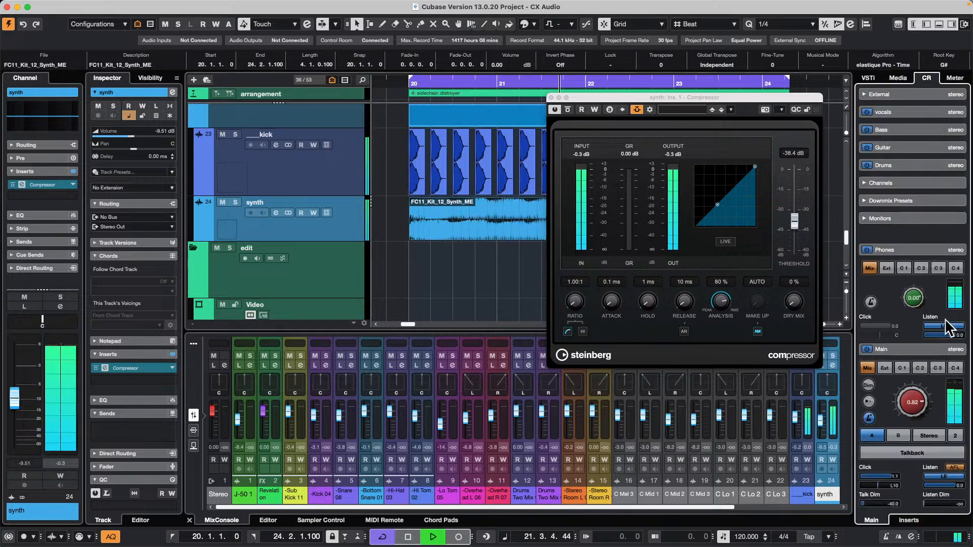
drag(918, 391, 917, 413)
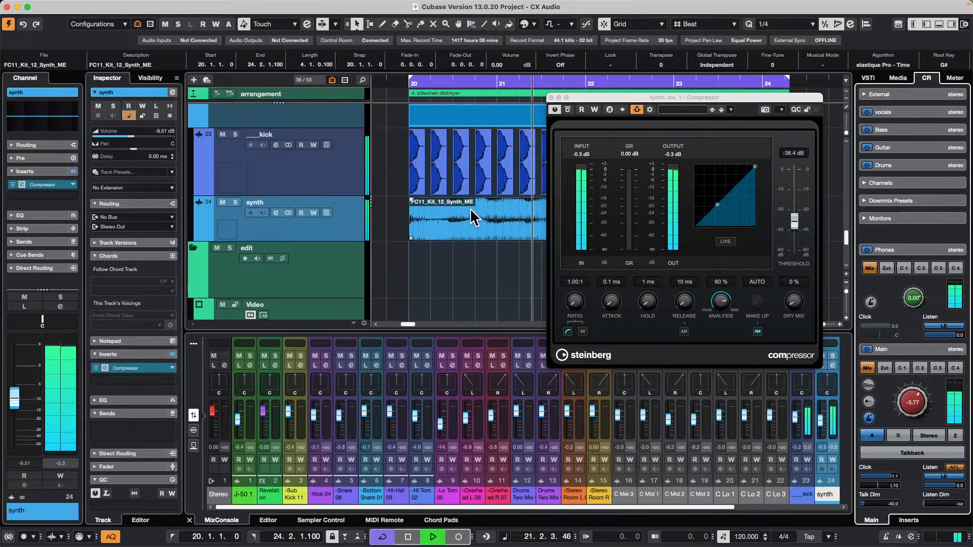
key(space)
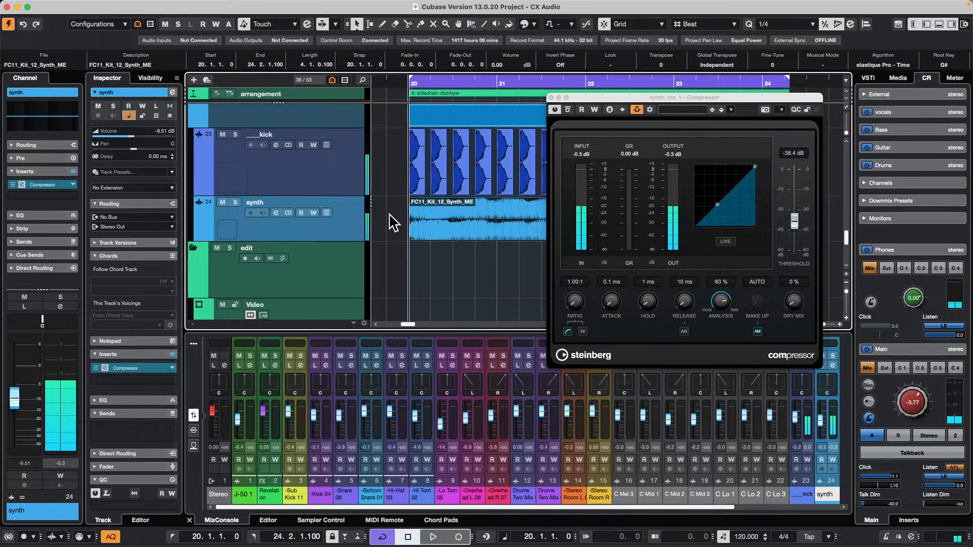
Switch the synth Compressor's side-chaining off and on, and remove the ___kick source from its side-chain routing.
drag(602, 94, 618, 238)
click(652, 253)
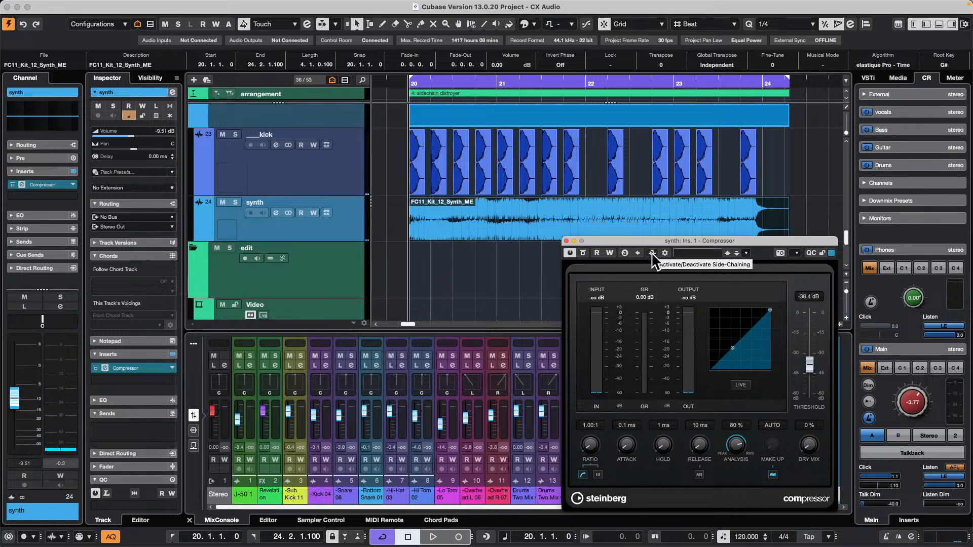
click(652, 253)
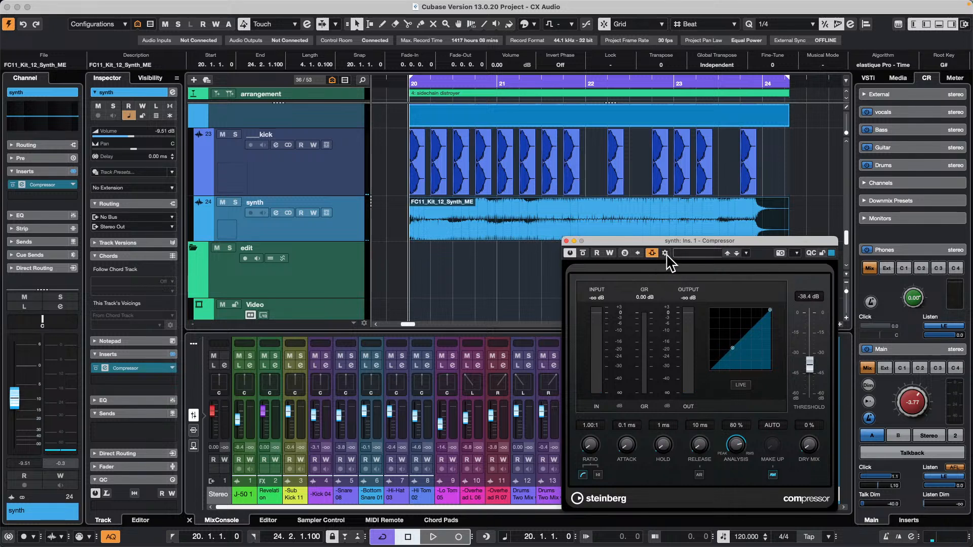
click(665, 254)
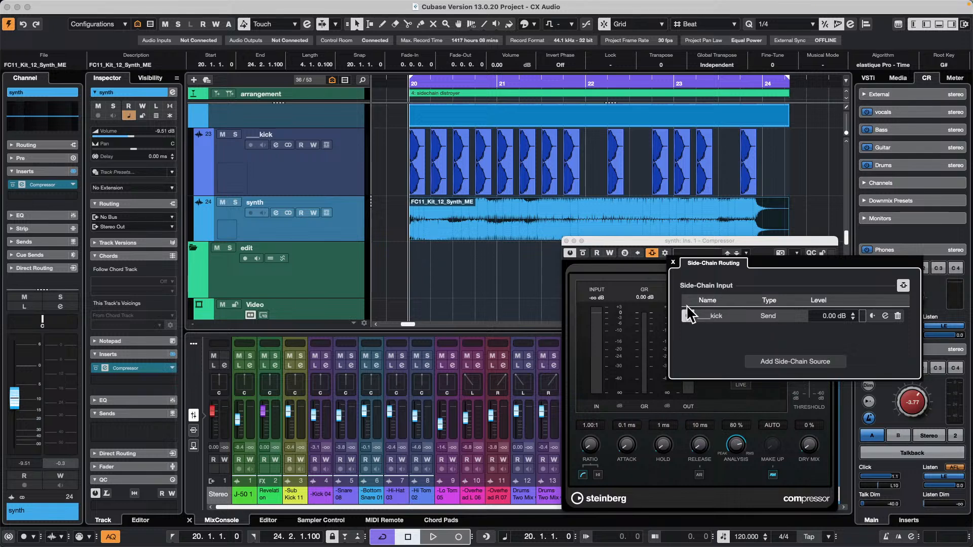
click(898, 316)
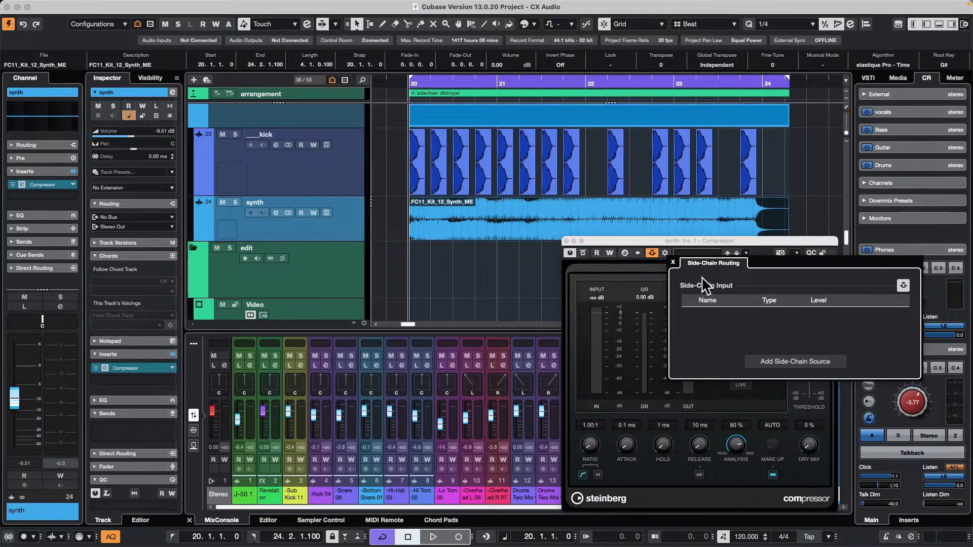
Add the ___kick track as the Compressor's side-chain source and close the routing settings.
click(774, 362)
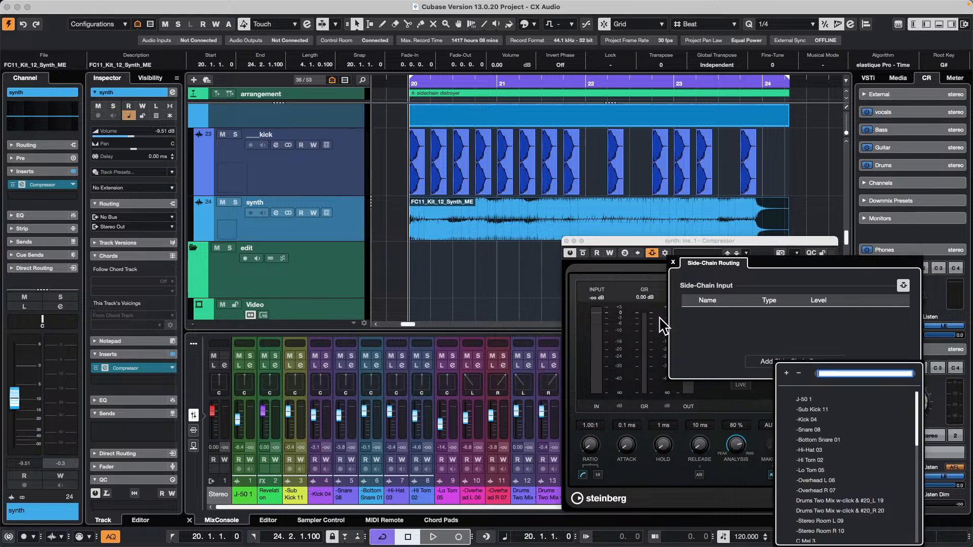
scroll(841, 431, down, 10)
scroll(842, 431, up, 5)
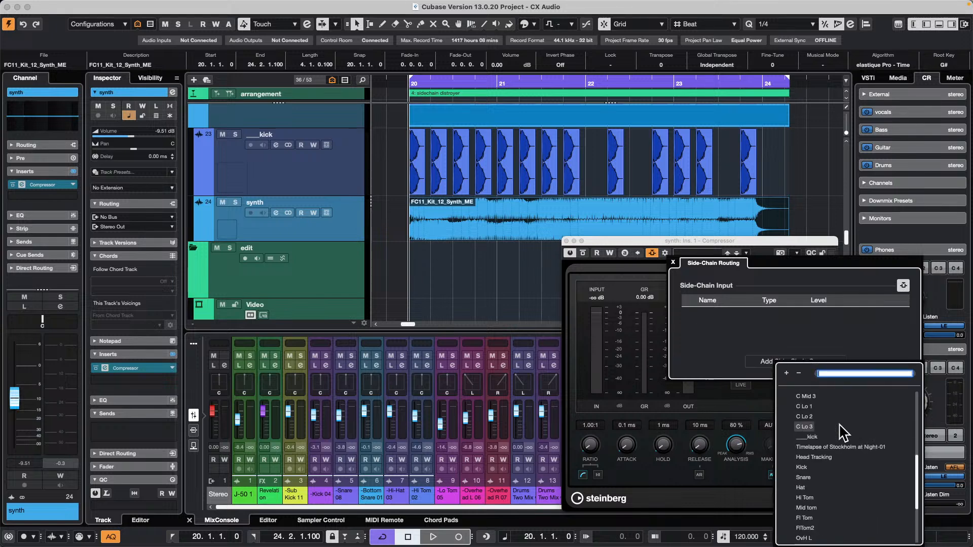
click(820, 447)
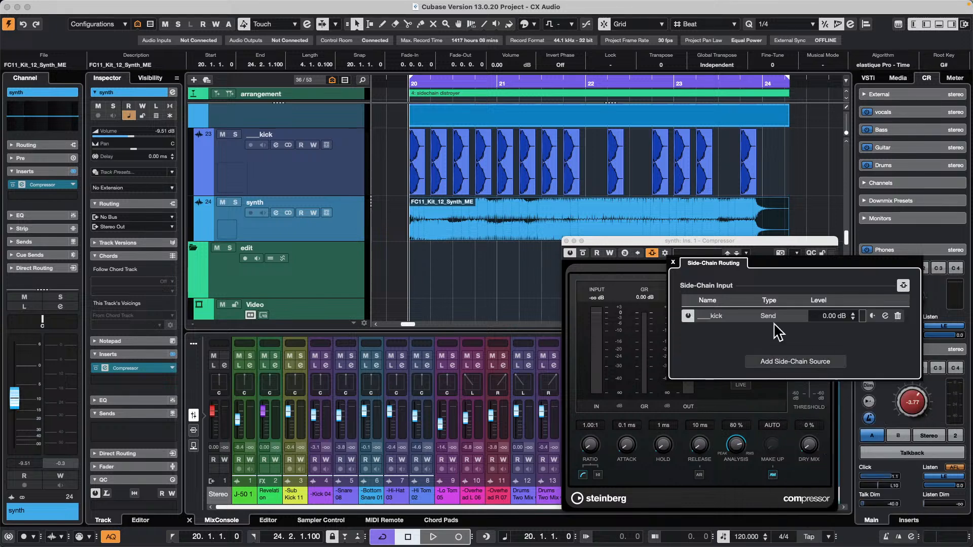
click(673, 262)
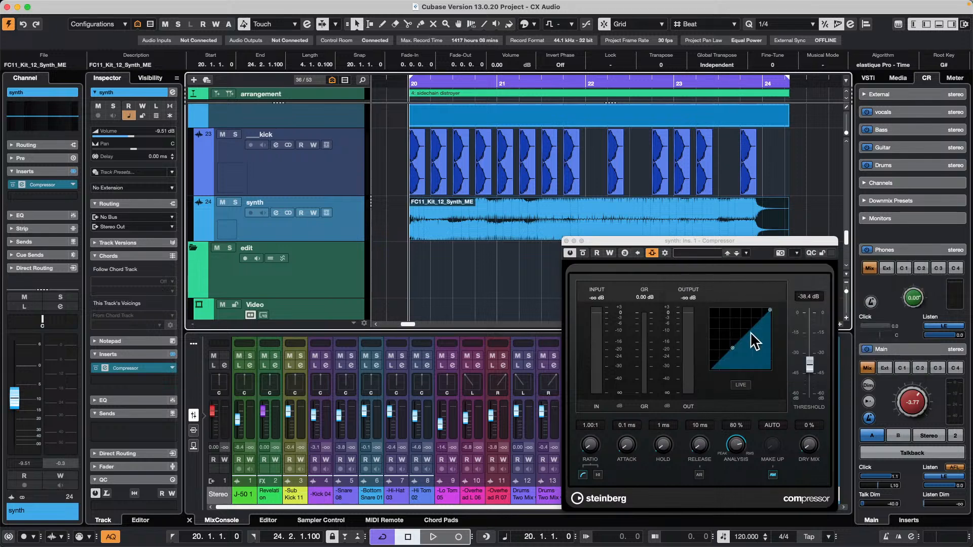
Set the Compressor's ratio to 4.11:1 and adjust its threshold to -27.4 dB while playing the loop.
drag(770, 310, 773, 341)
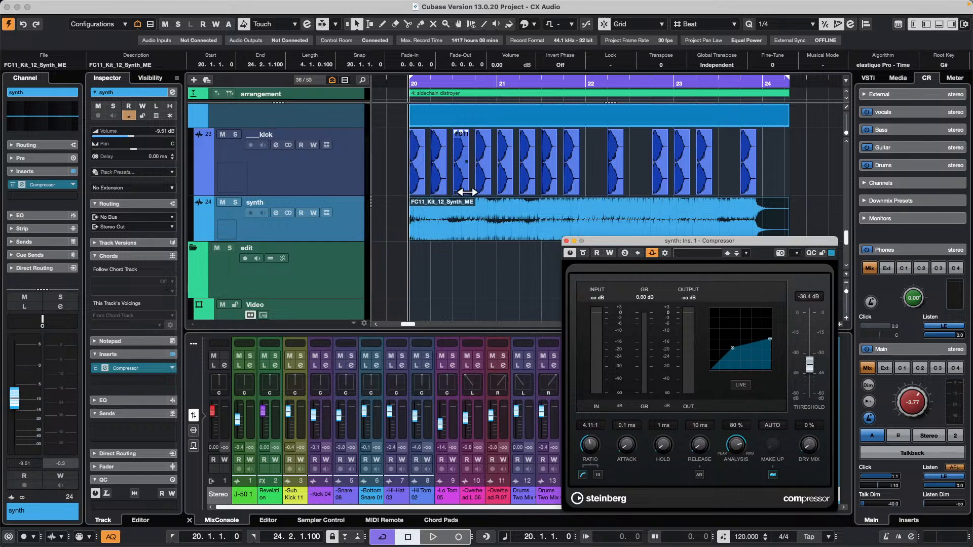
key(space)
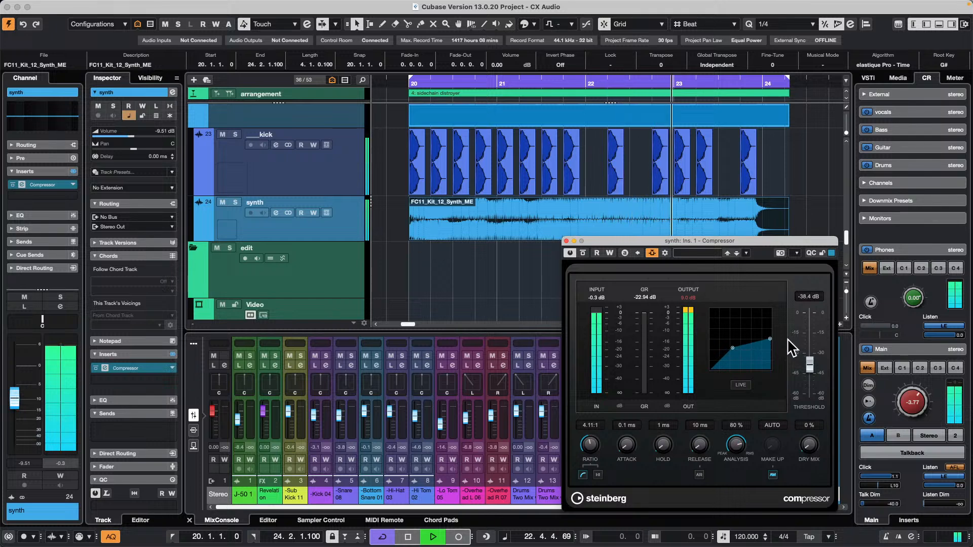
drag(809, 364, 809, 350)
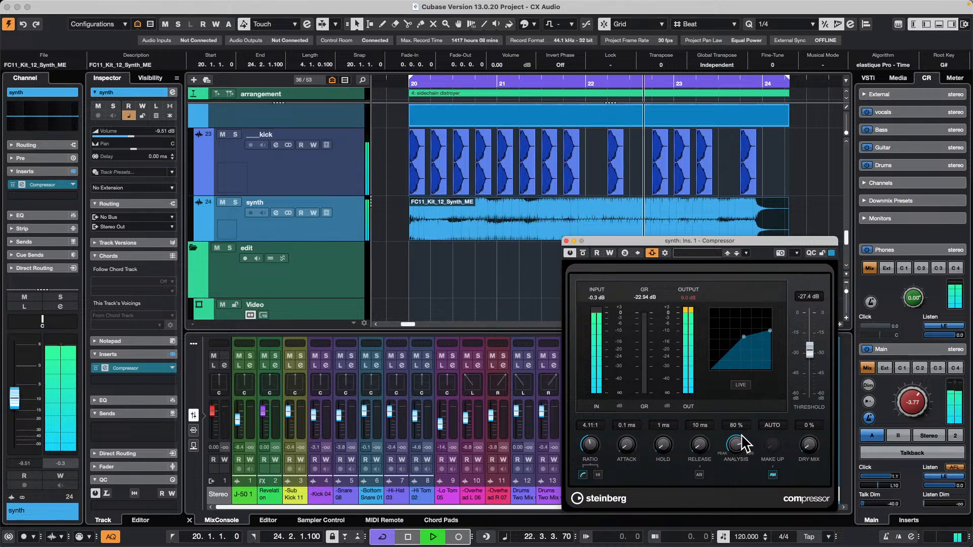
mouse_move(705, 449)
mouse_down()
mouse_move(707, 429)
mouse_move(704, 446)
mouse_up()
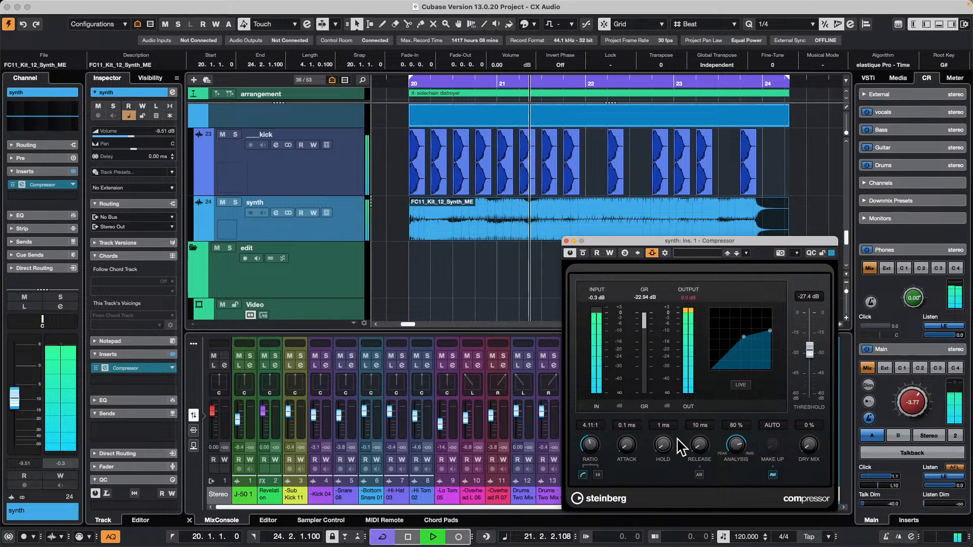
key(space)
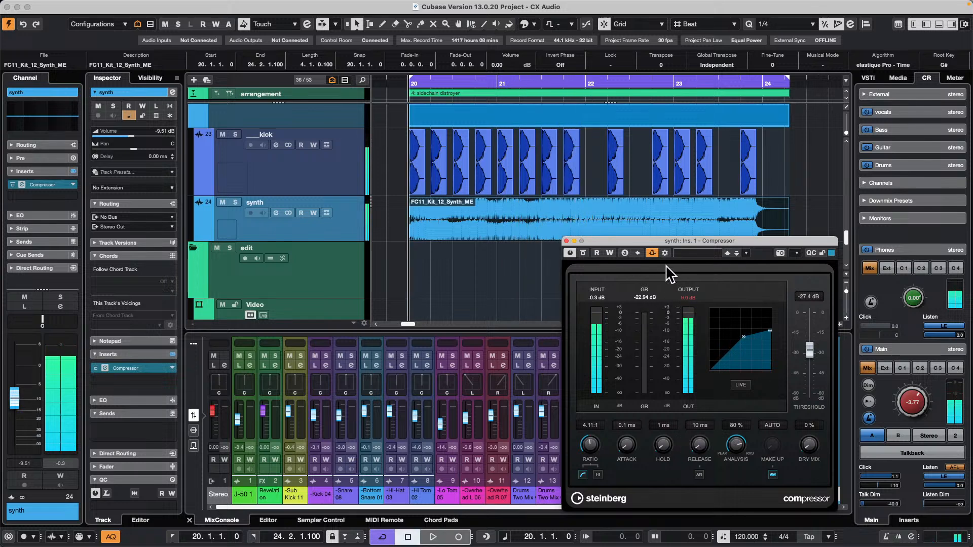
Compare the loop with side-chaining off and on while setting the threshold to -34.9 dB, and close the Compressor.
click(652, 253)
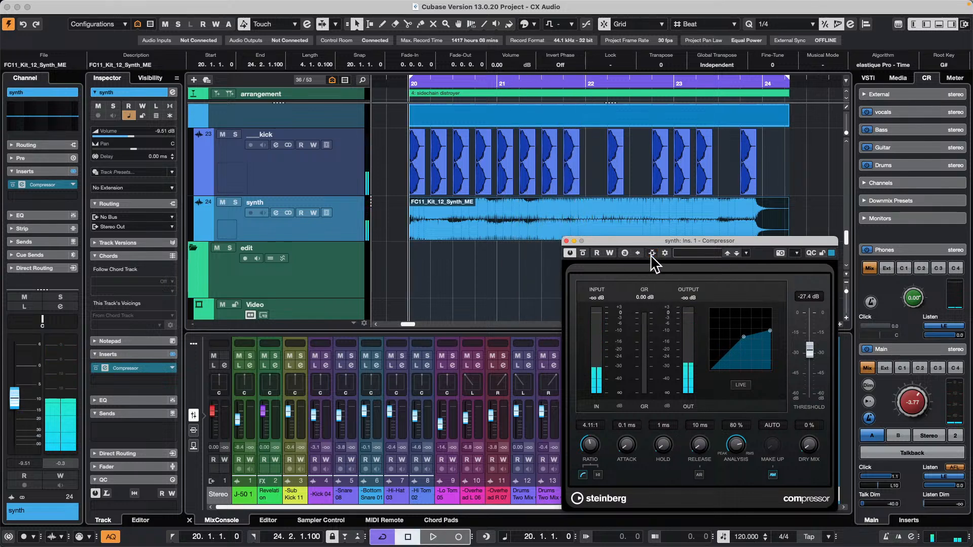
key(space)
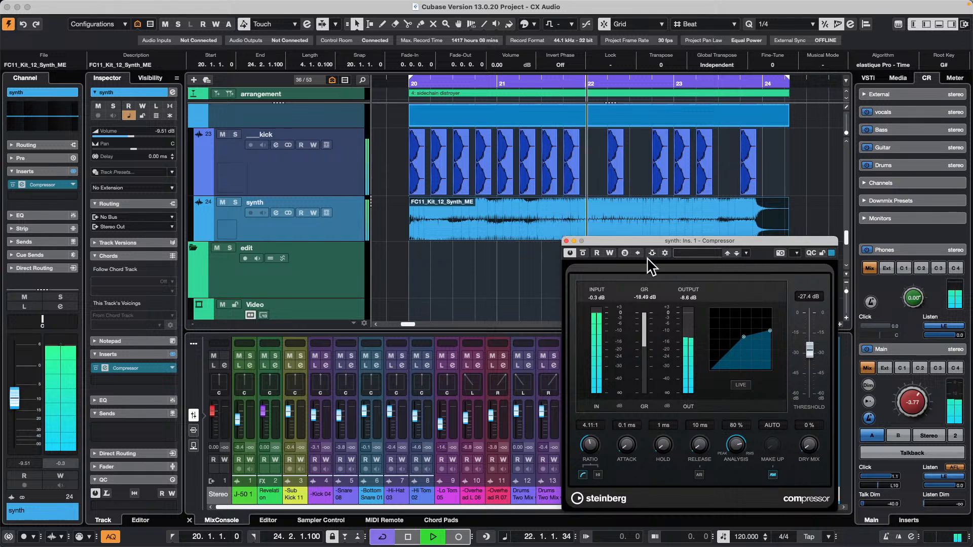
drag(744, 337, 739, 344)
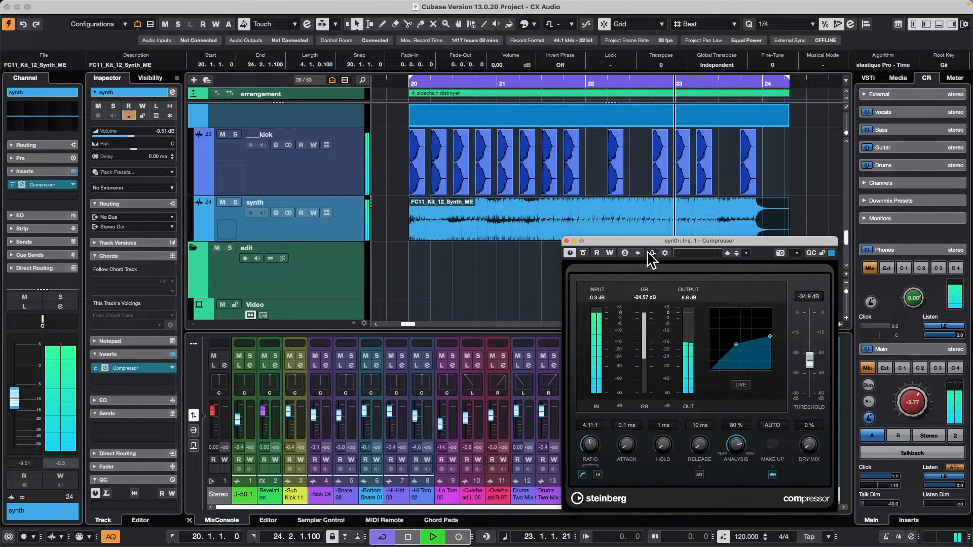
click(652, 253)
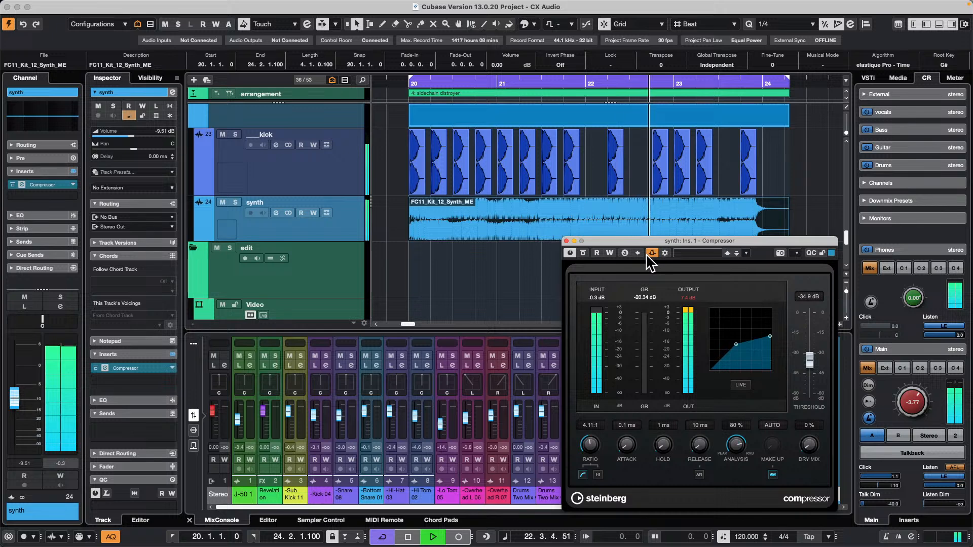
key(space)
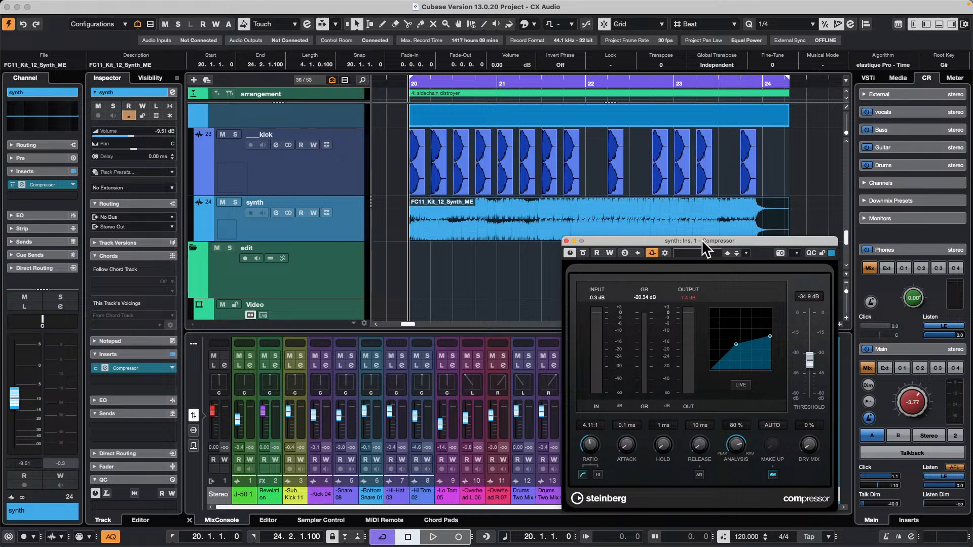
click(551, 234)
click(566, 241)
Create a new empty project in the October 8 2024 folder.
mouse_move(122, 5)
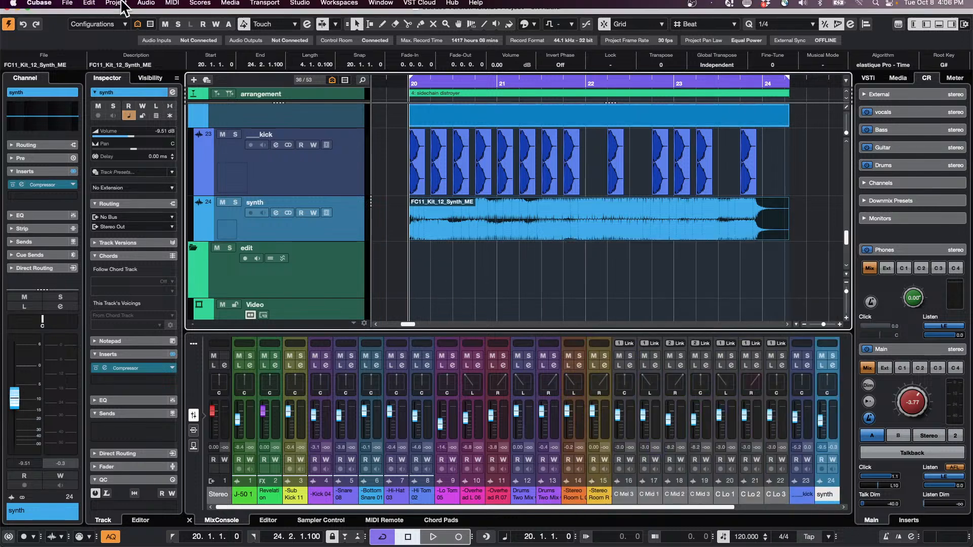
click(65, 3)
click(77, 21)
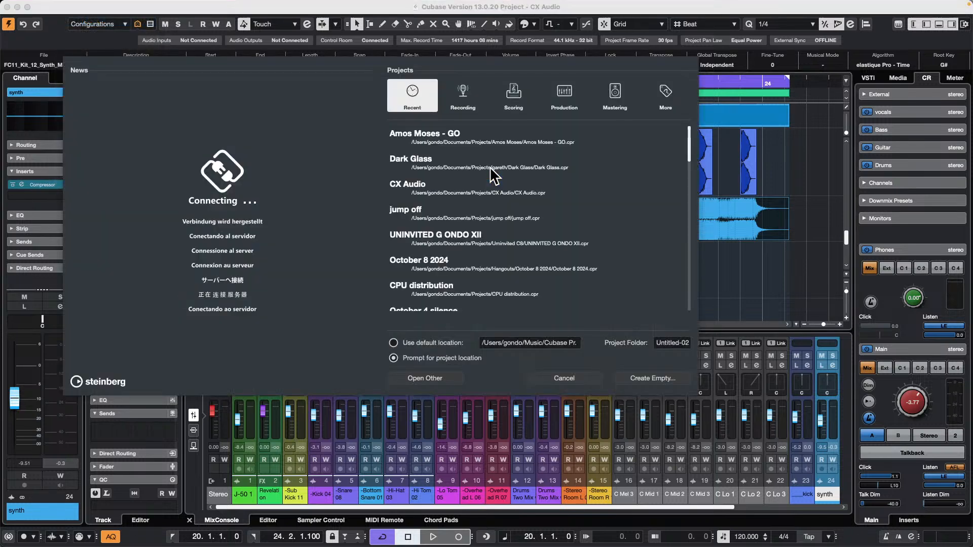
key(Return)
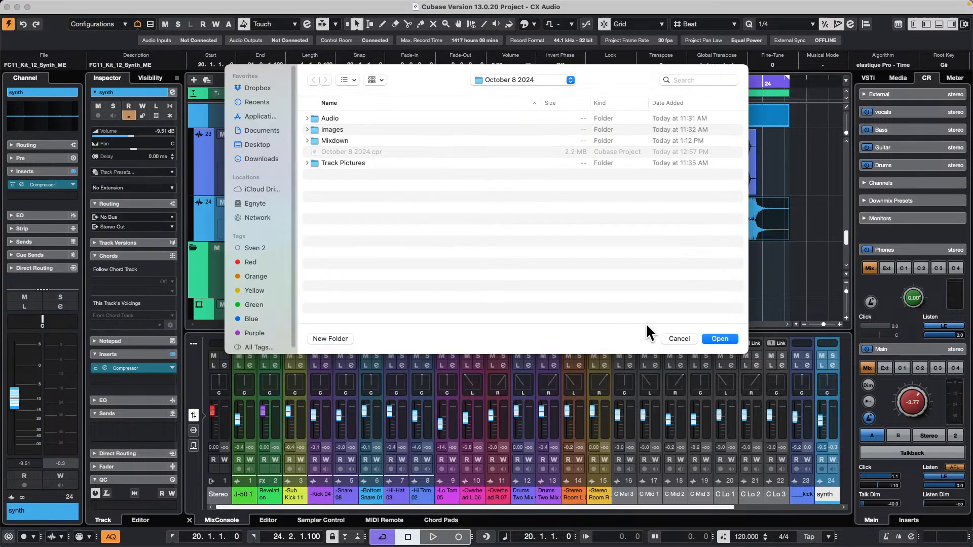
click(718, 337)
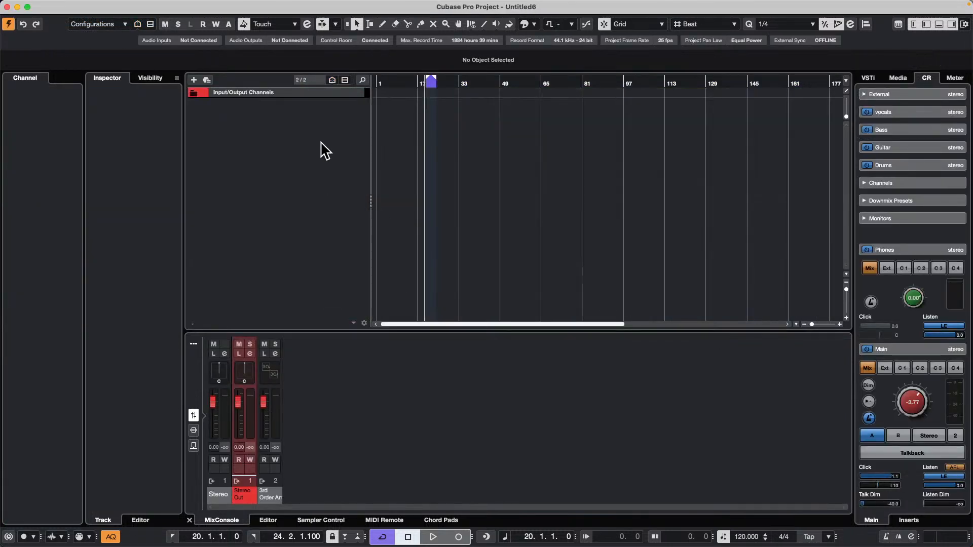
Add eight stereo audio tracks routed to Stereo Out.
right_click(267, 109)
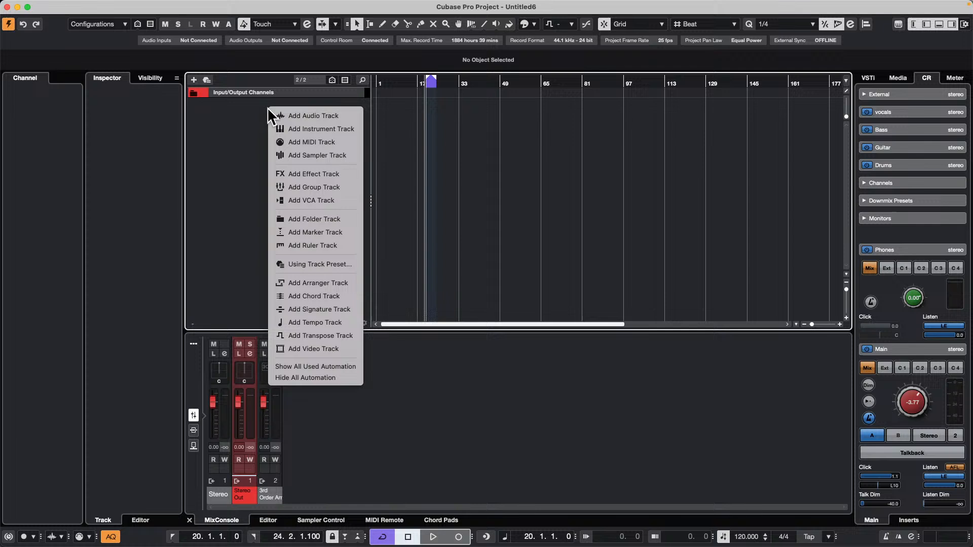
click(324, 115)
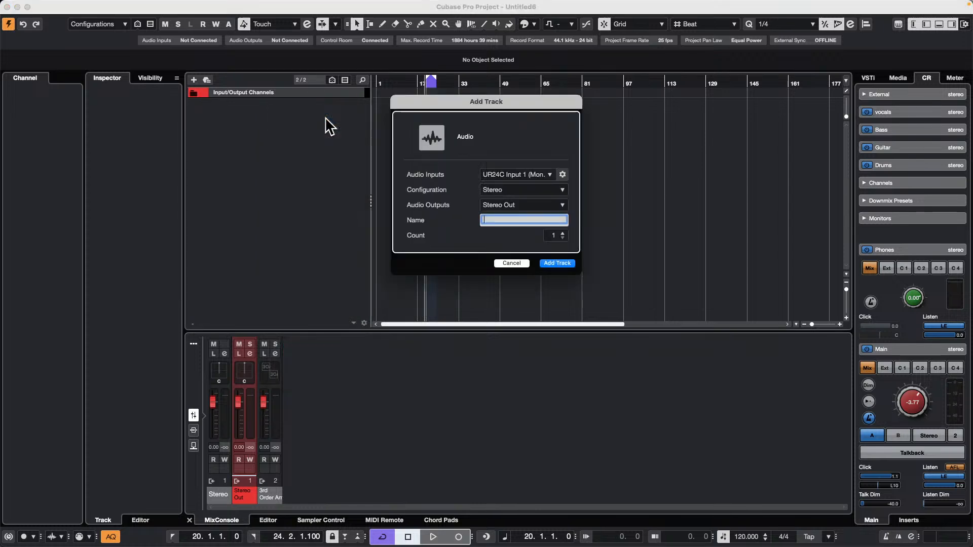
click(562, 233)
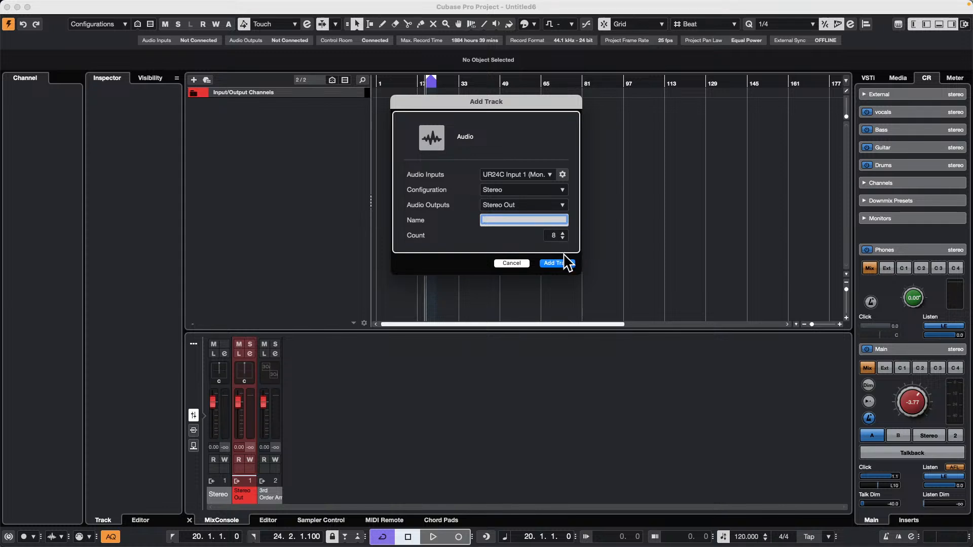
click(557, 263)
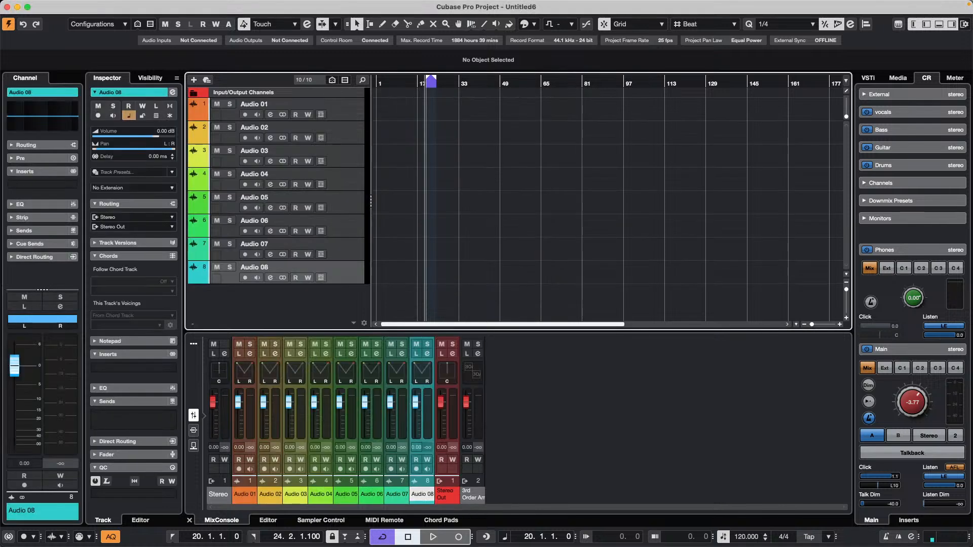
Open the MixConsole of the Untitled6 project in its own window.
key(super+Tab)
key(super+Tab)
key(ctrl+Up)
click(378, 327)
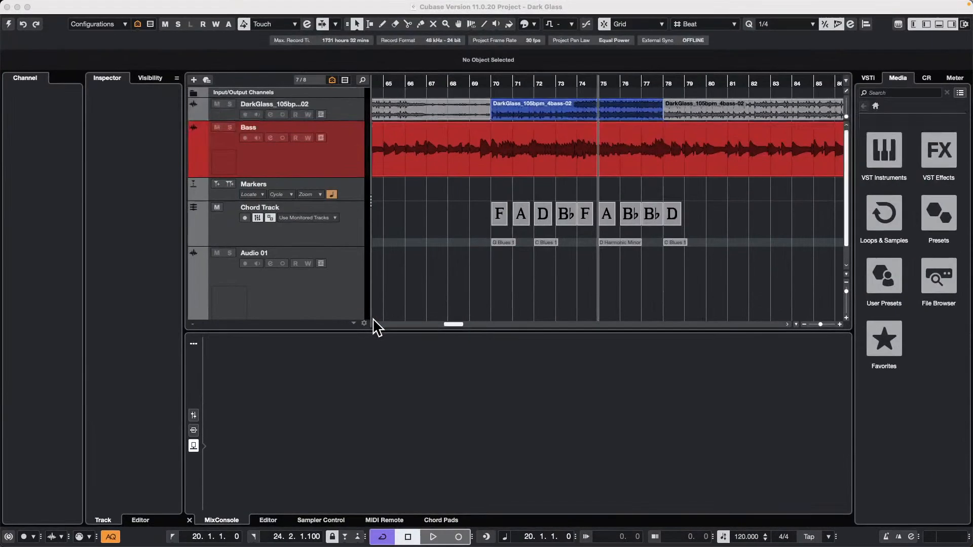
key(F3)
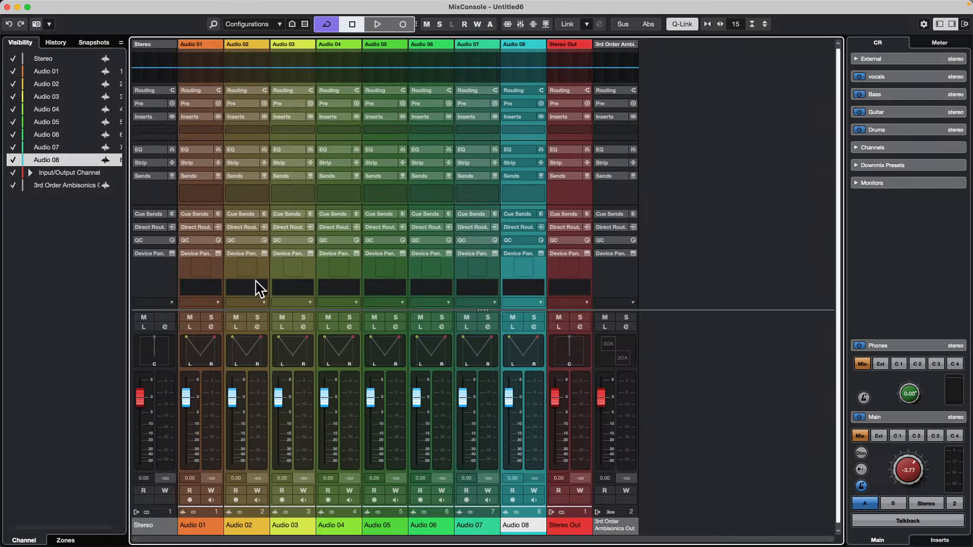
Assign the large drum kit from the factory track pictures to the Audio 02 channel, after trying the snare drum picture.
click(256, 461)
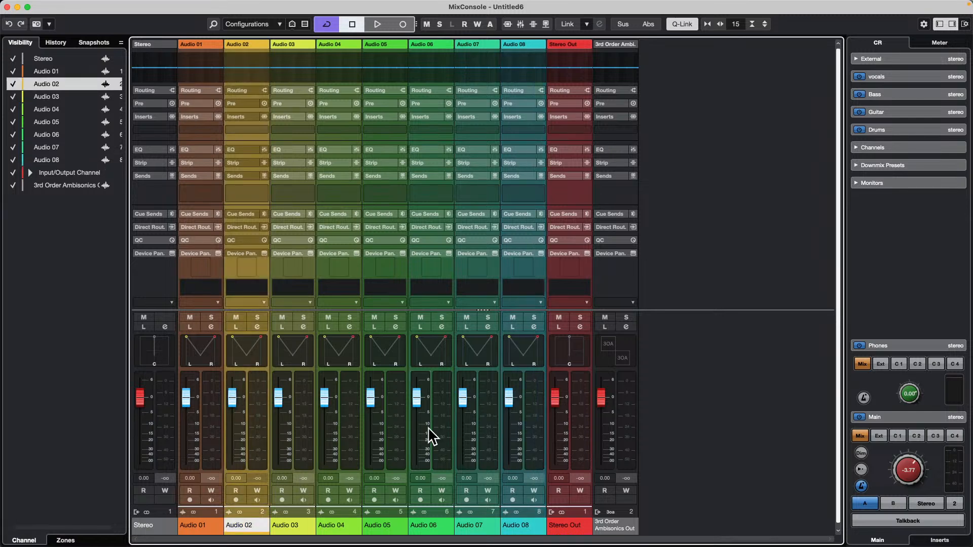
shift+click(441, 435)
click(249, 269)
double_click(248, 269)
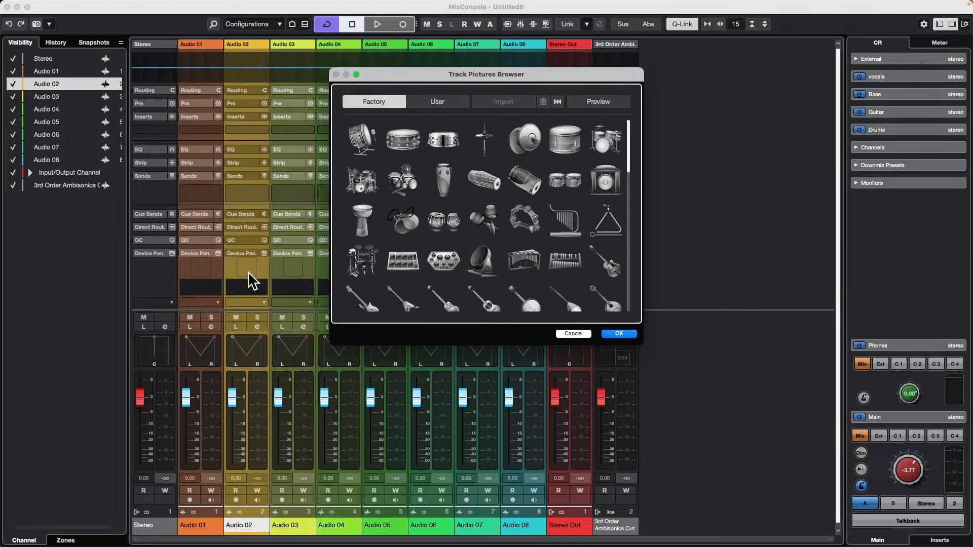
click(408, 148)
click(369, 187)
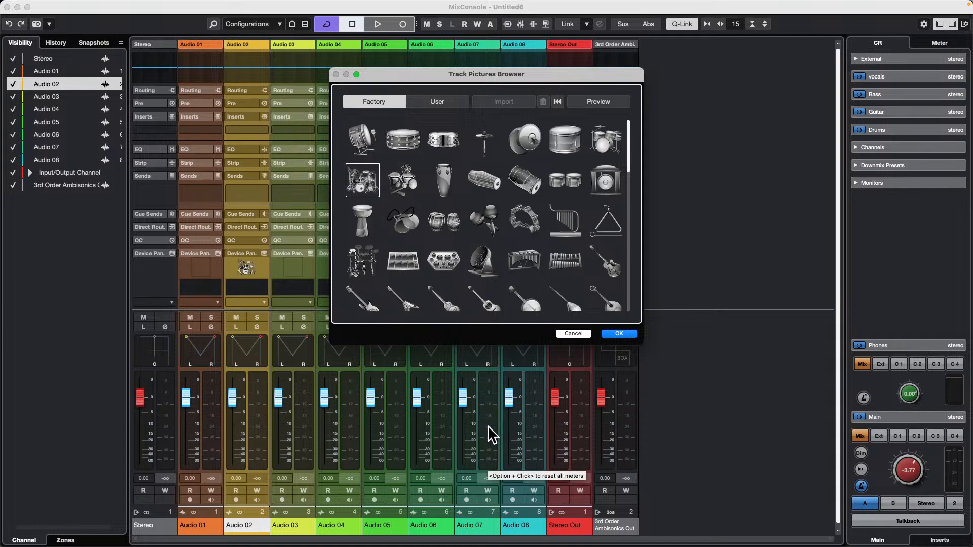
click(617, 334)
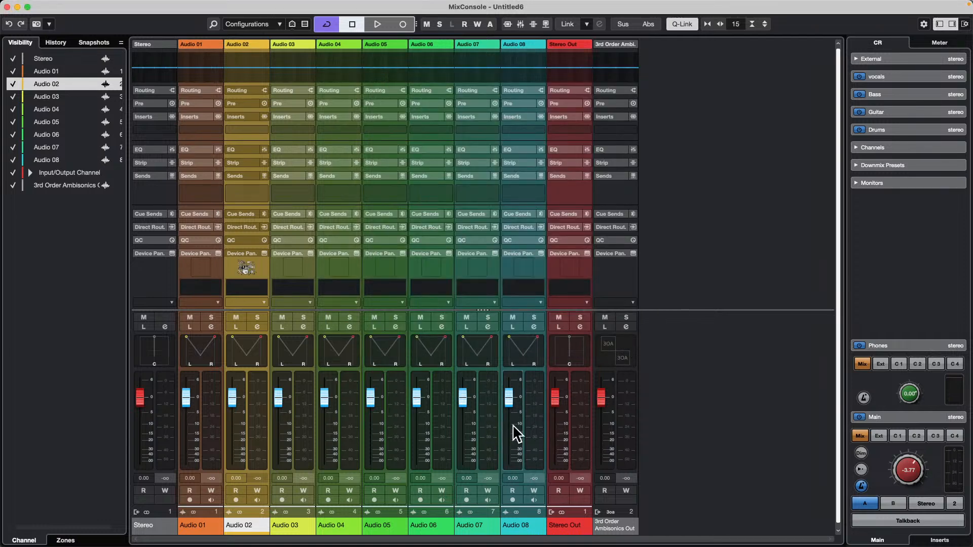
Assign the large drum kit picture to channels Audio 02 through Audio 08 together, and undo and redo the last edit.
shift+click(536, 435)
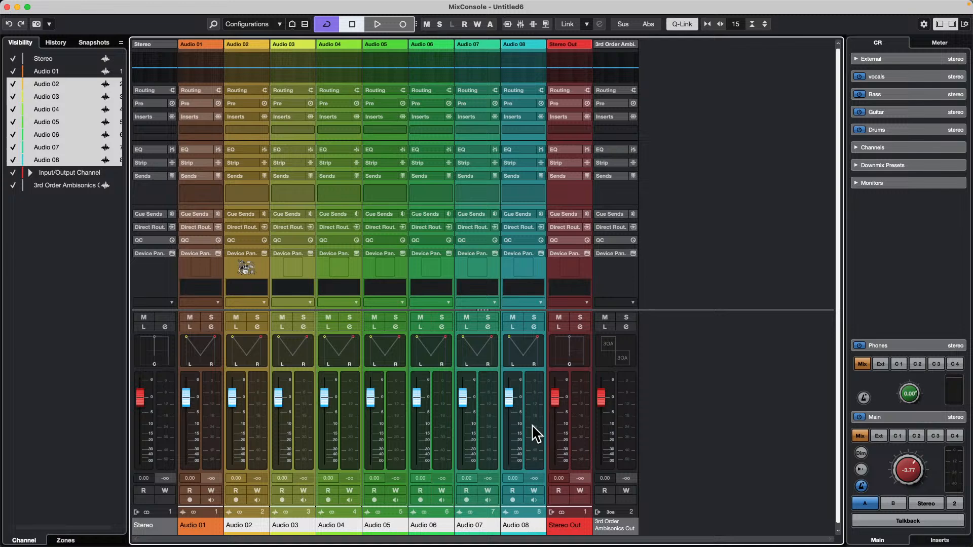
double_click(292, 270)
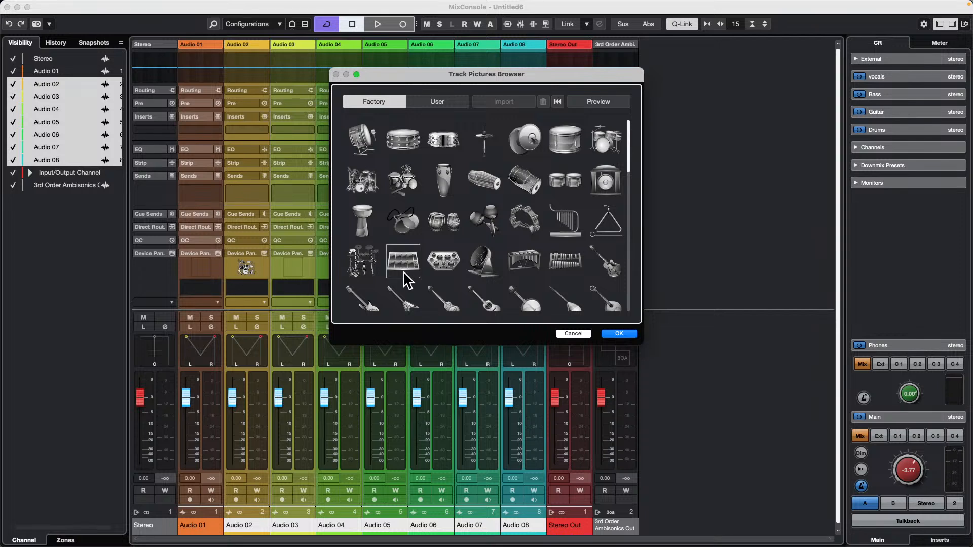
click(361, 174)
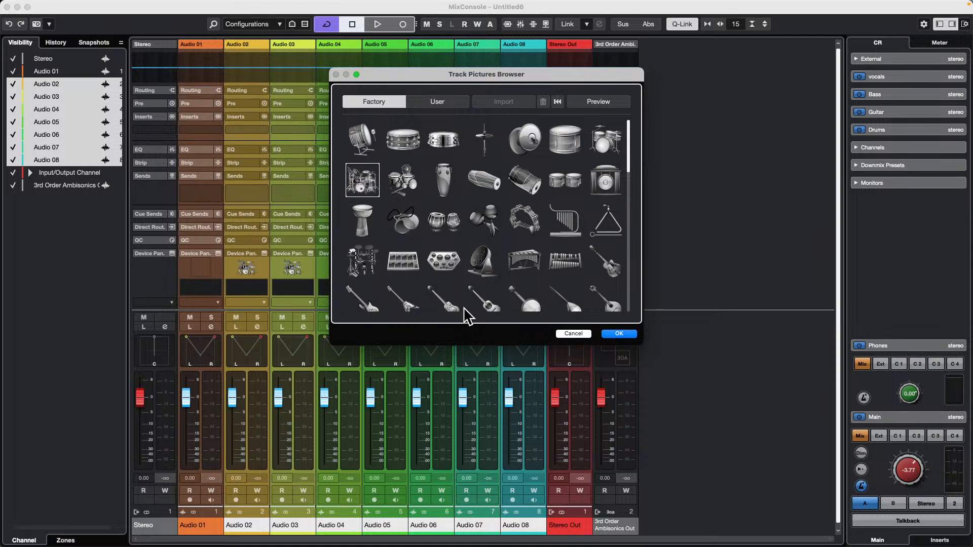
click(620, 334)
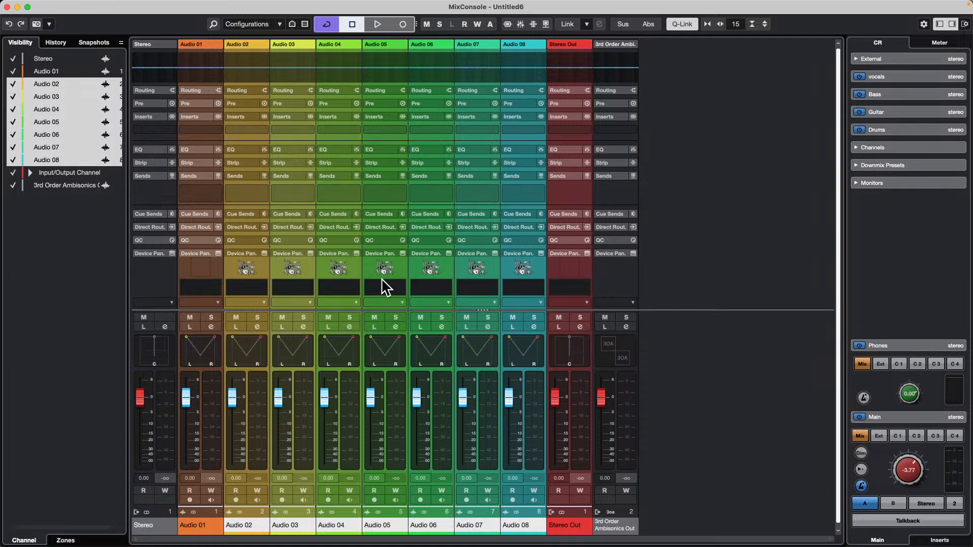
key(super+z)
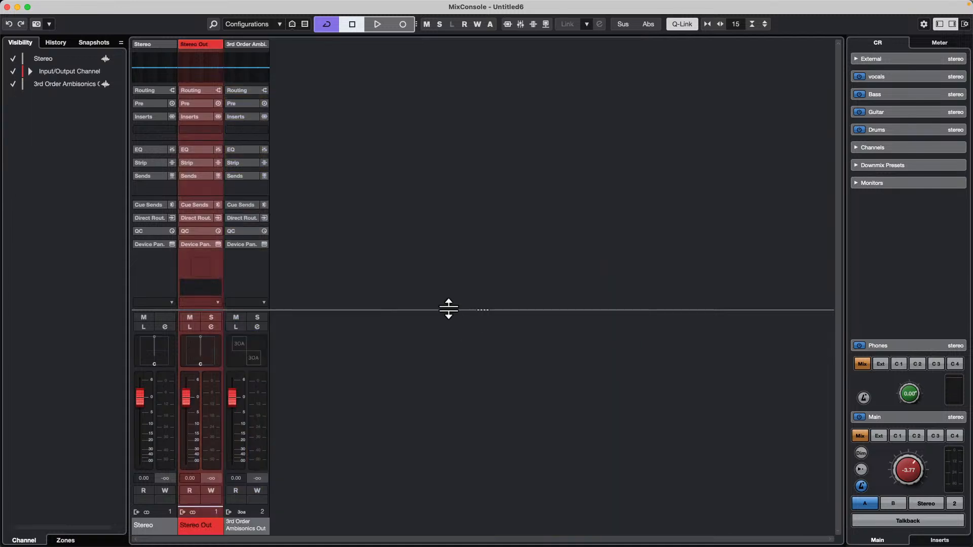
key(super+shift+z)
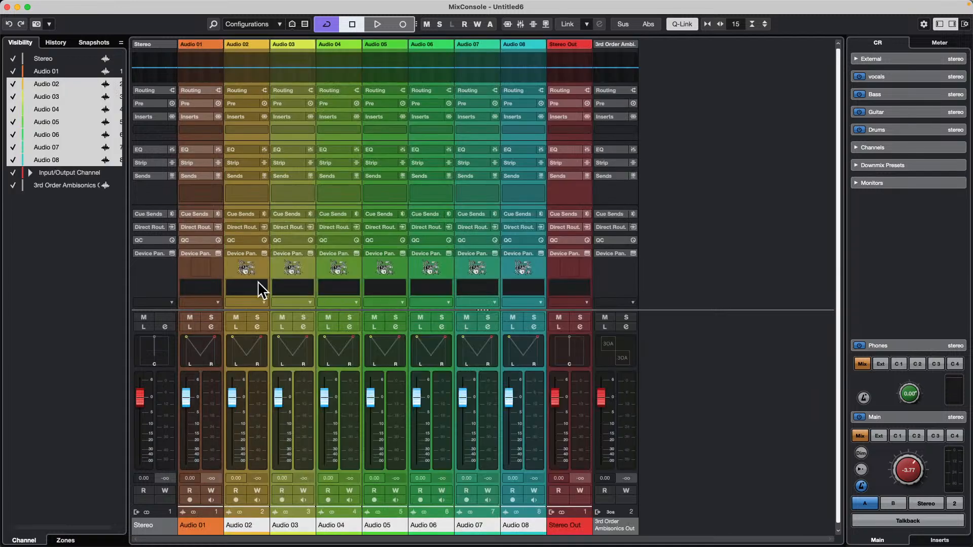
Replace the track pictures of channels Audio 02 through Audio 08 with the marimba on a stand and close the MixConsole.
click(256, 451)
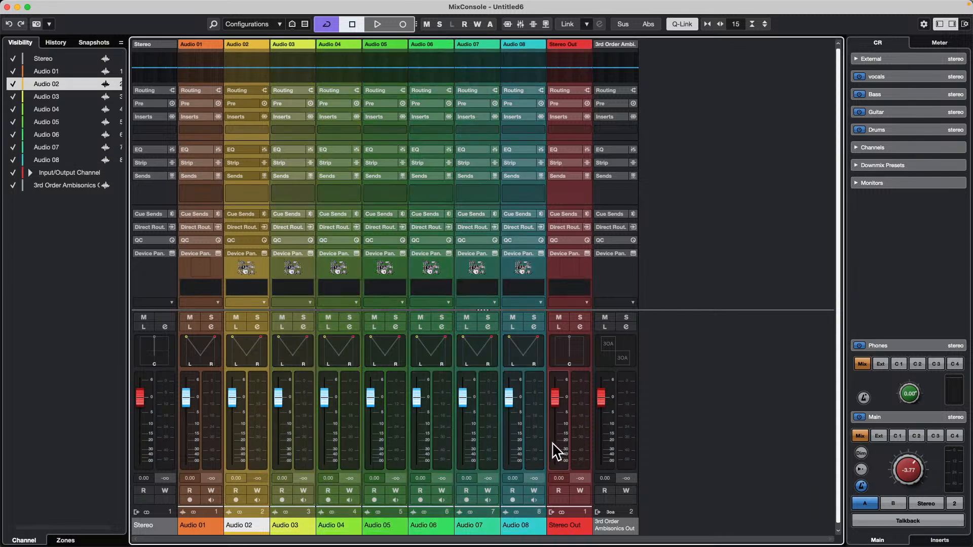
shift+click(530, 448)
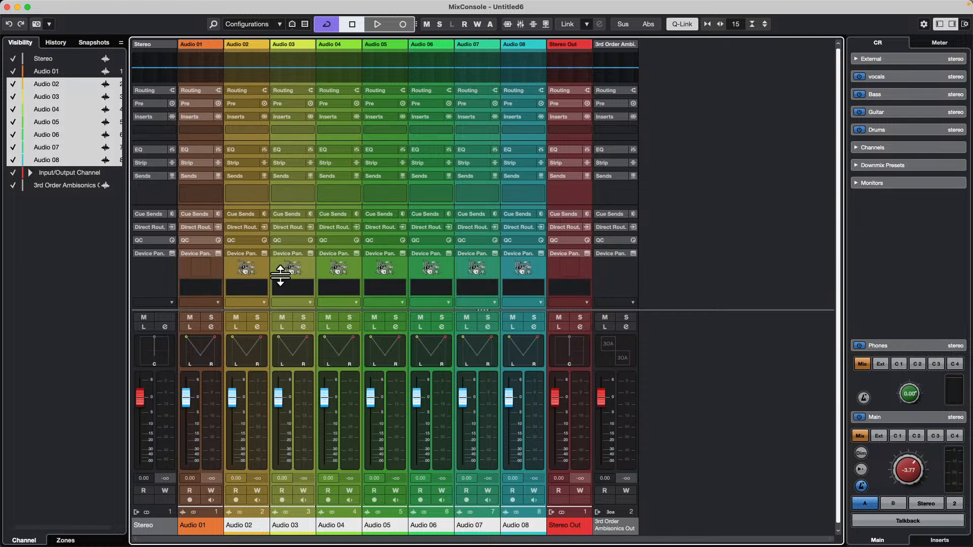
double_click(250, 269)
click(406, 261)
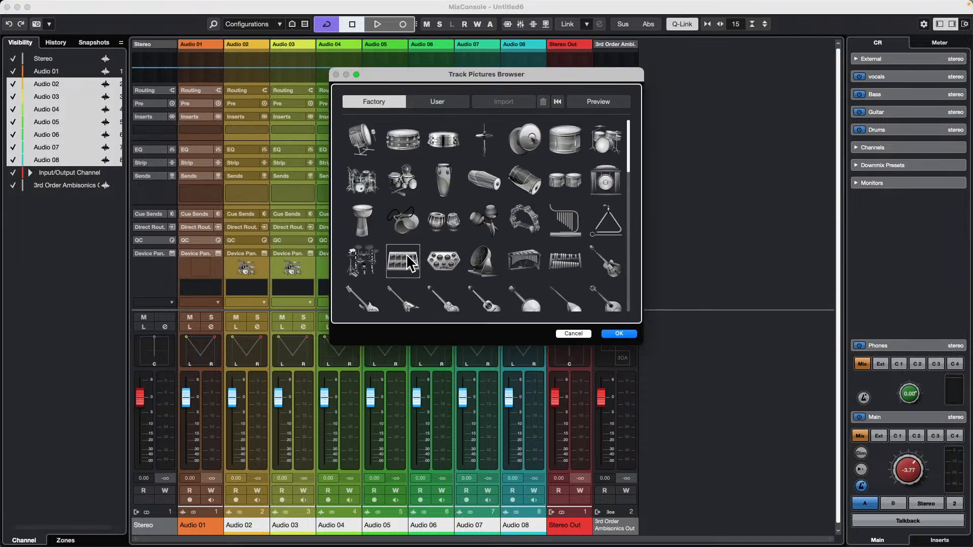
drag(413, 76, 639, 114)
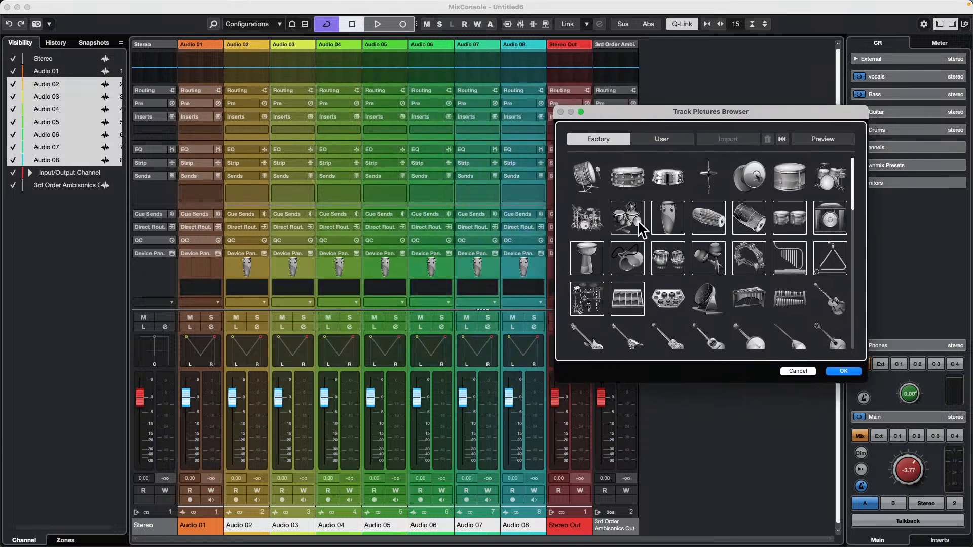
click(627, 229)
click(749, 301)
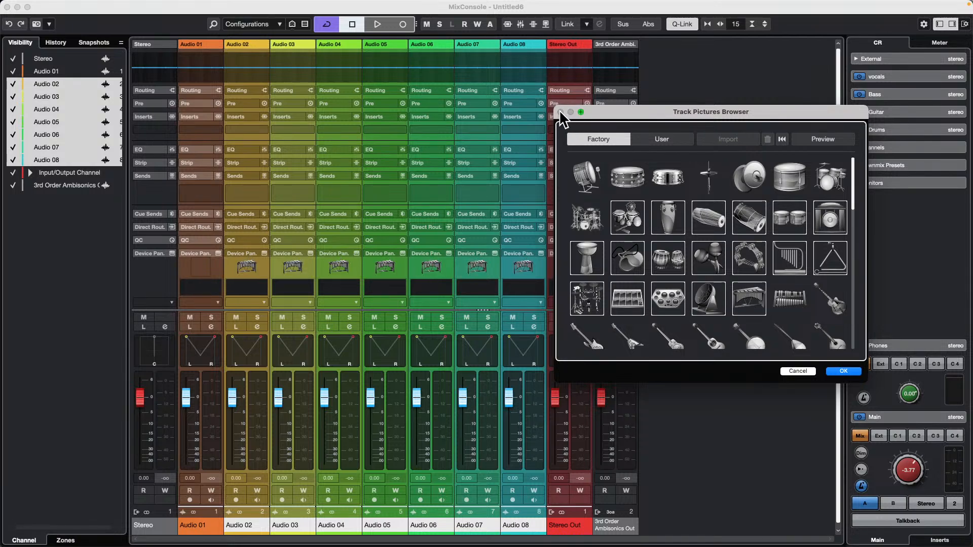
click(844, 371)
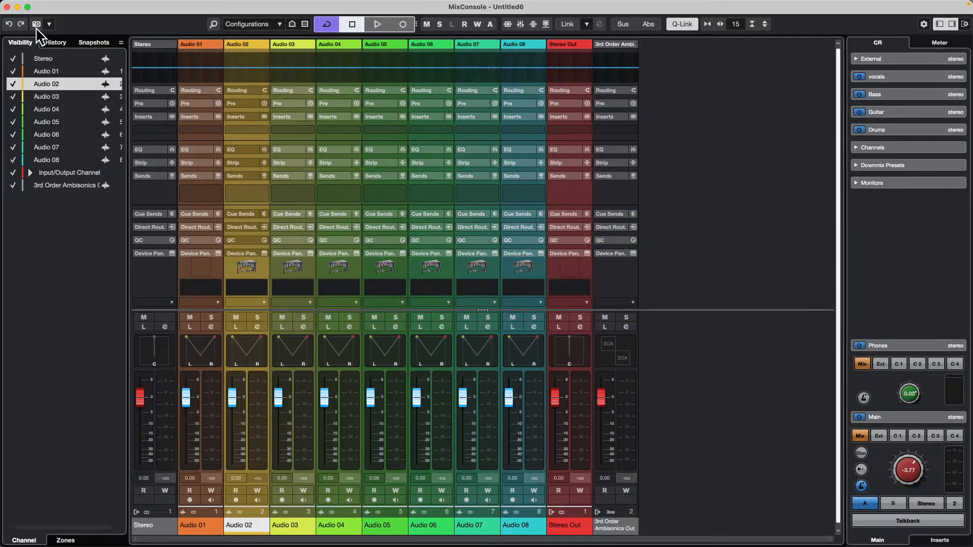
click(7, 6)
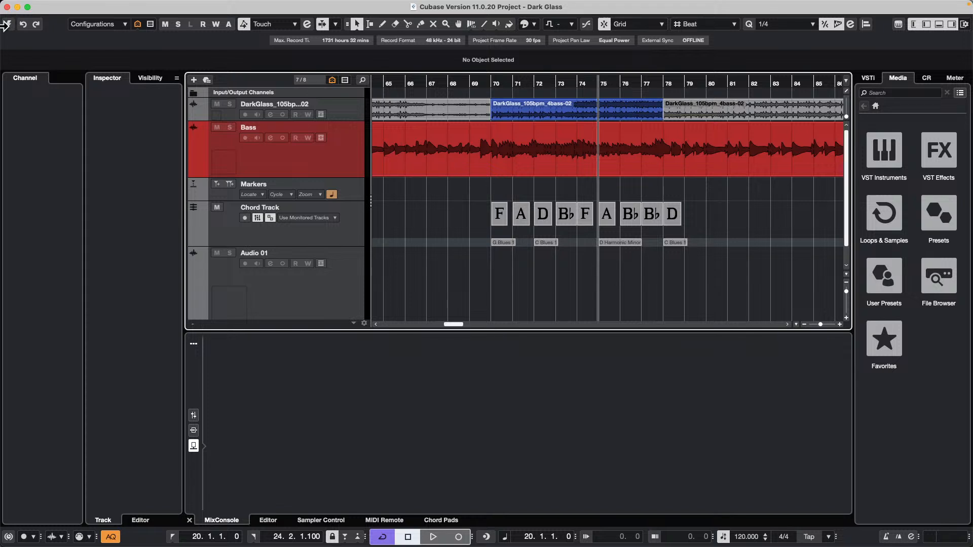
Open the recent project unmix SL 11.cpr, activate it and accept the missing Padshop MIDI port as unmapped.
click(67, 6)
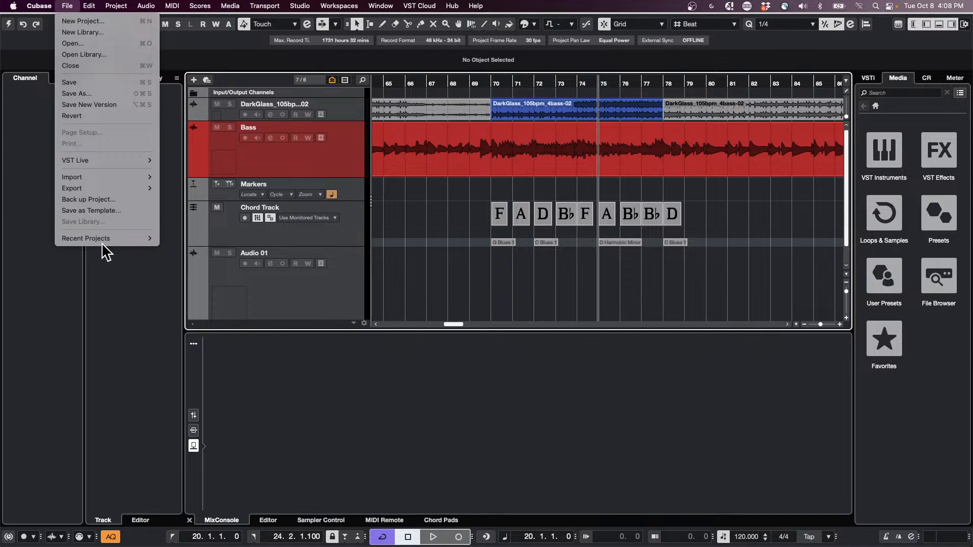
mouse_move(104, 240)
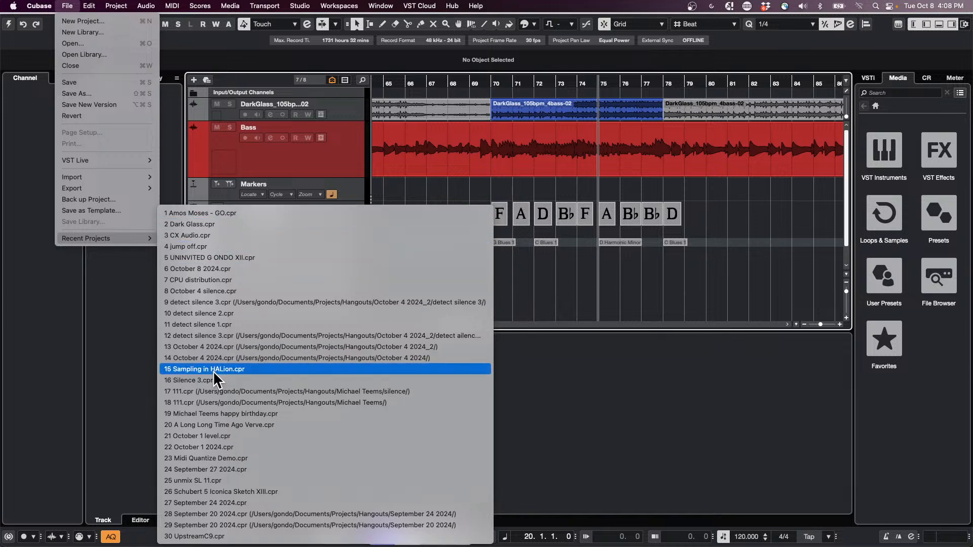
click(233, 477)
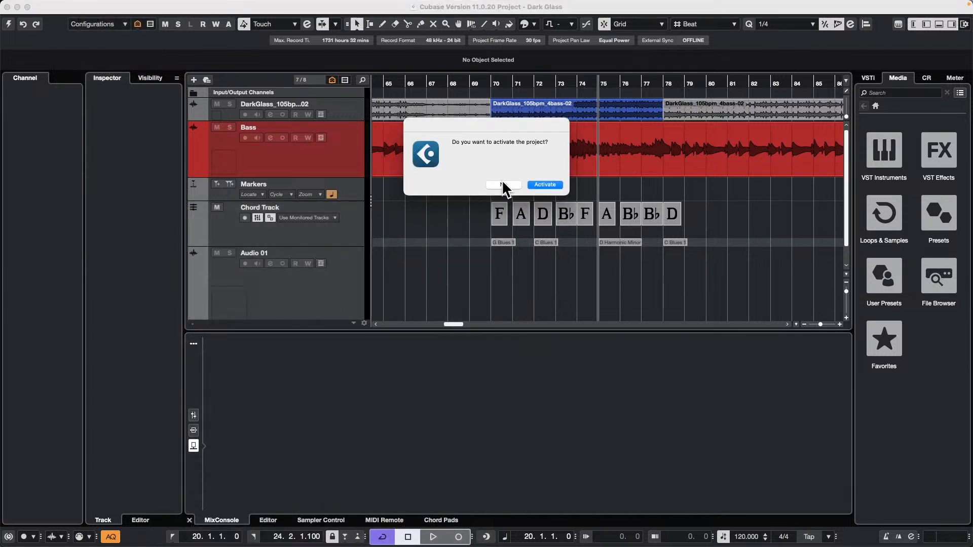
click(552, 185)
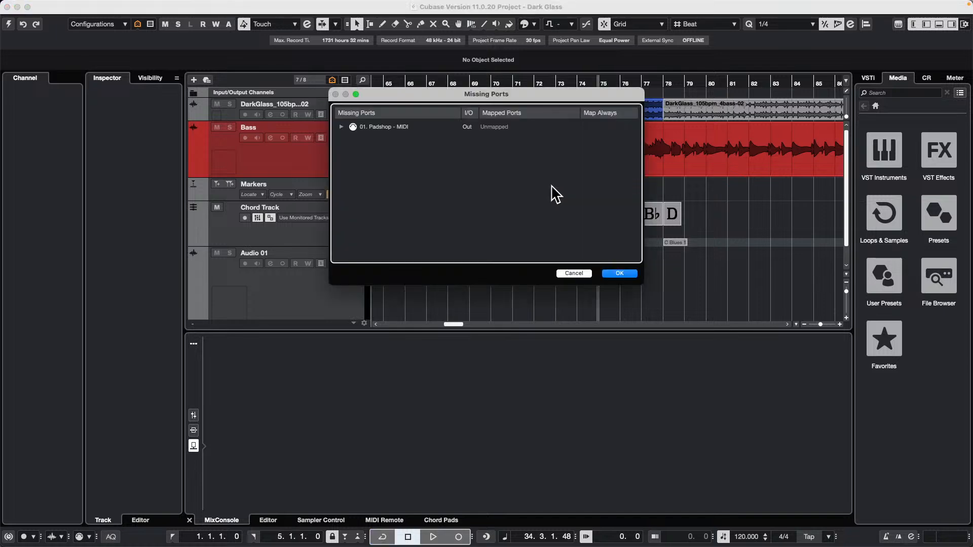
click(618, 273)
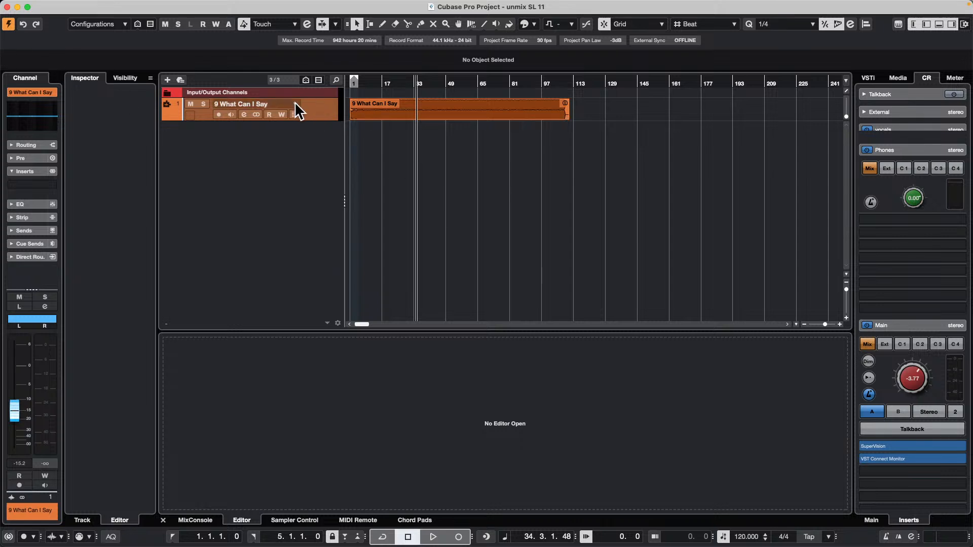
Play the 9 What Can I Say track from about bar 28 and set the Control Room main level to -4.41 dB.
click(326, 119)
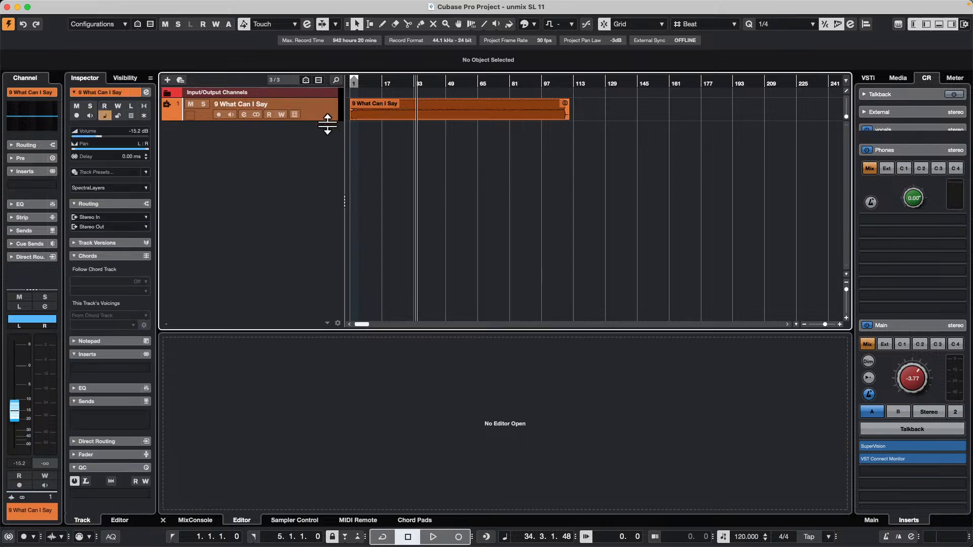
drag(376, 84, 404, 86)
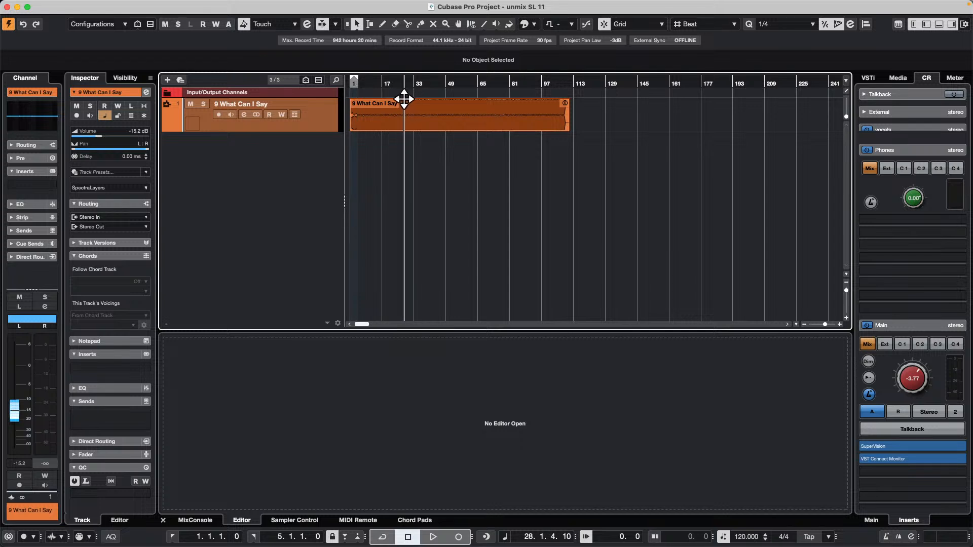
drag(912, 369, 909, 374)
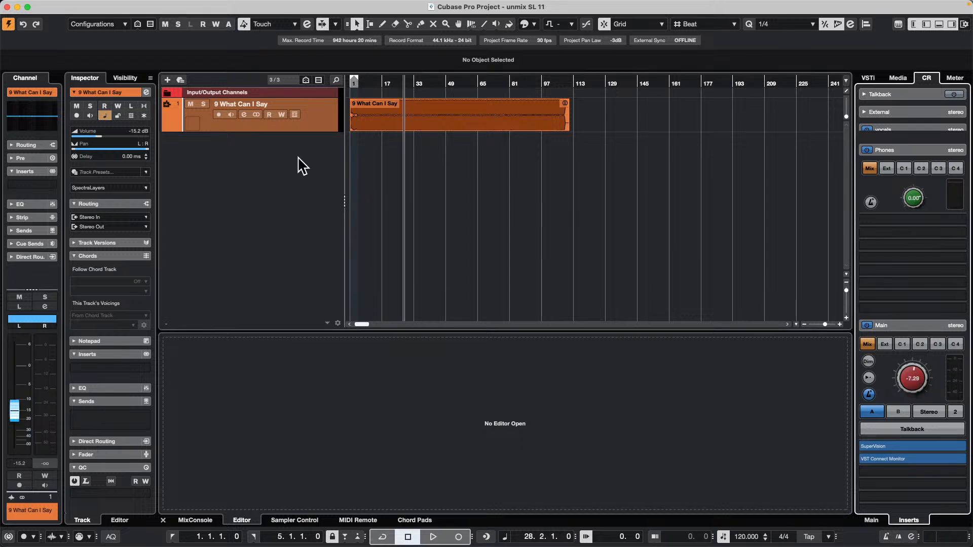
key(space)
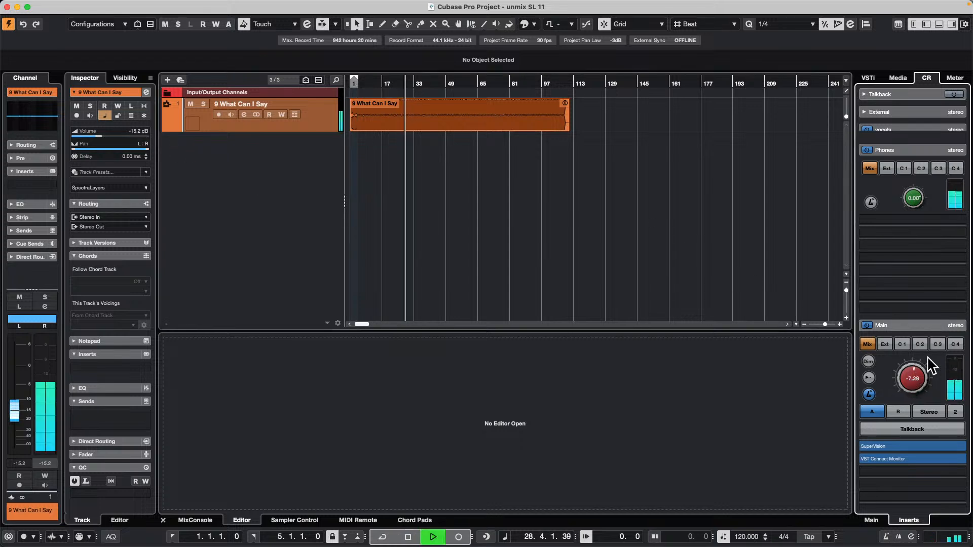
drag(913, 376, 914, 367)
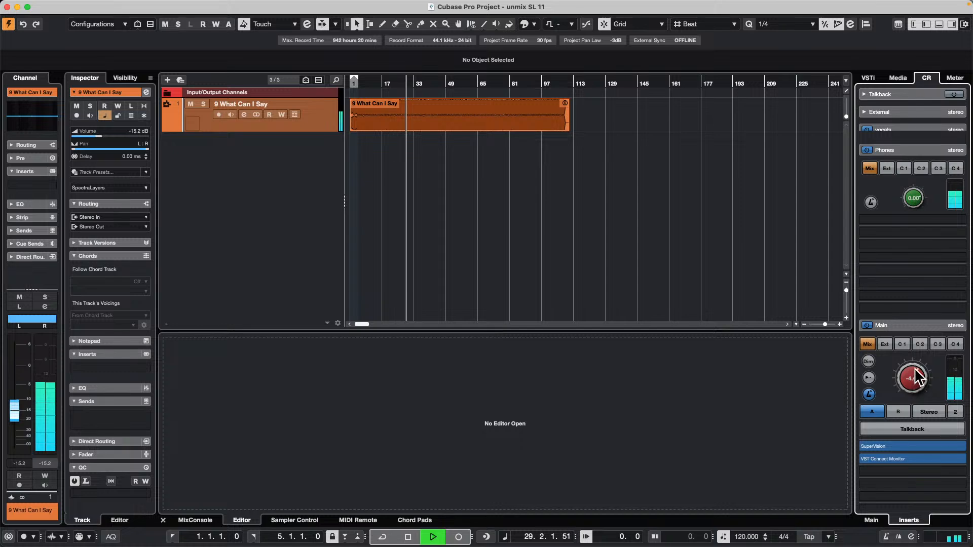
Show the 9 What Can I Say event in the SpectraLayers editor and enlarge the editor area.
click(470, 108)
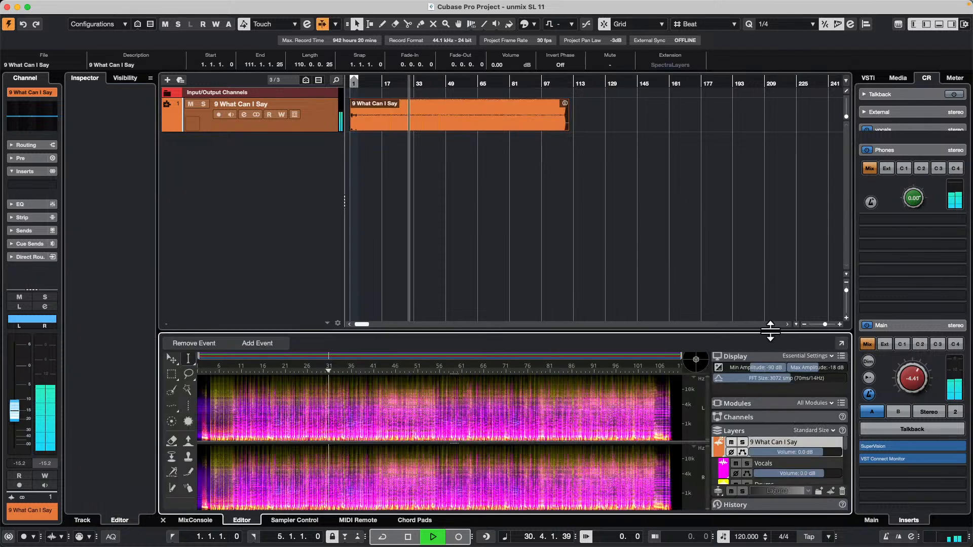
drag(755, 332, 745, 219)
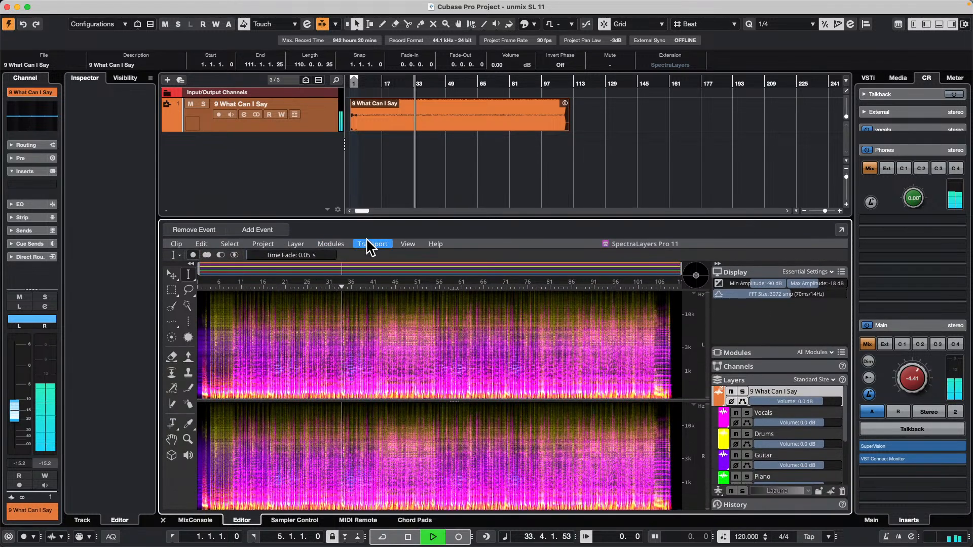
Look over the unmix modules, audition the Vocals and Drums layers in solo one after the other, and stop playback.
click(331, 244)
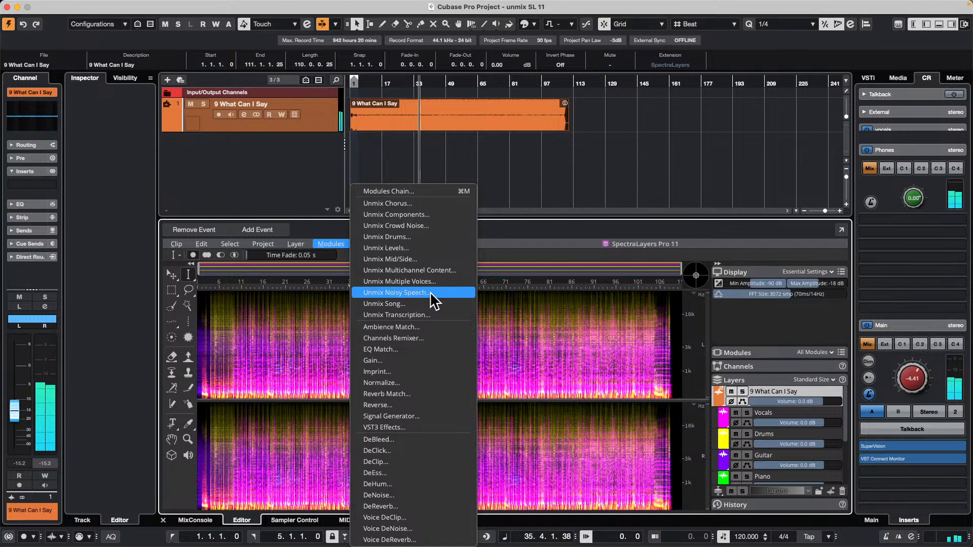
click(749, 390)
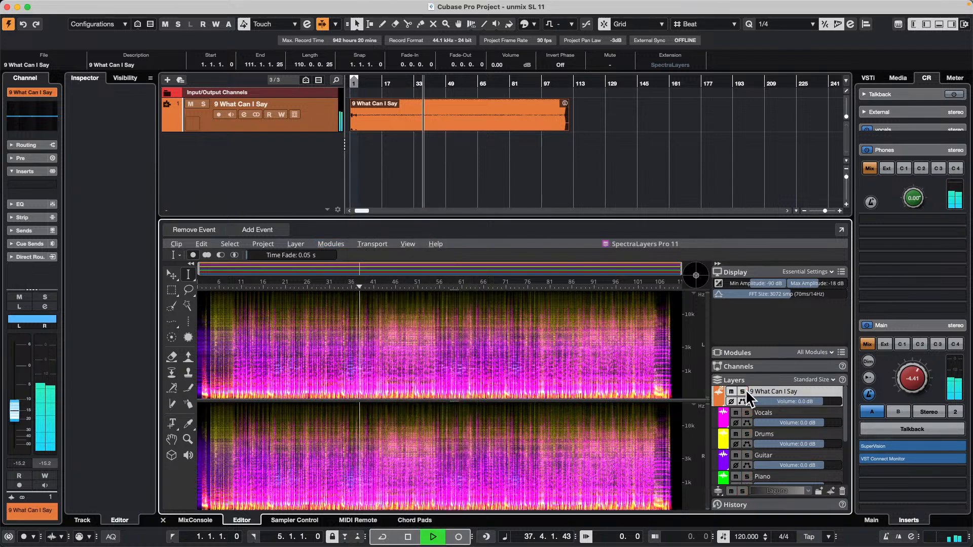
click(748, 411)
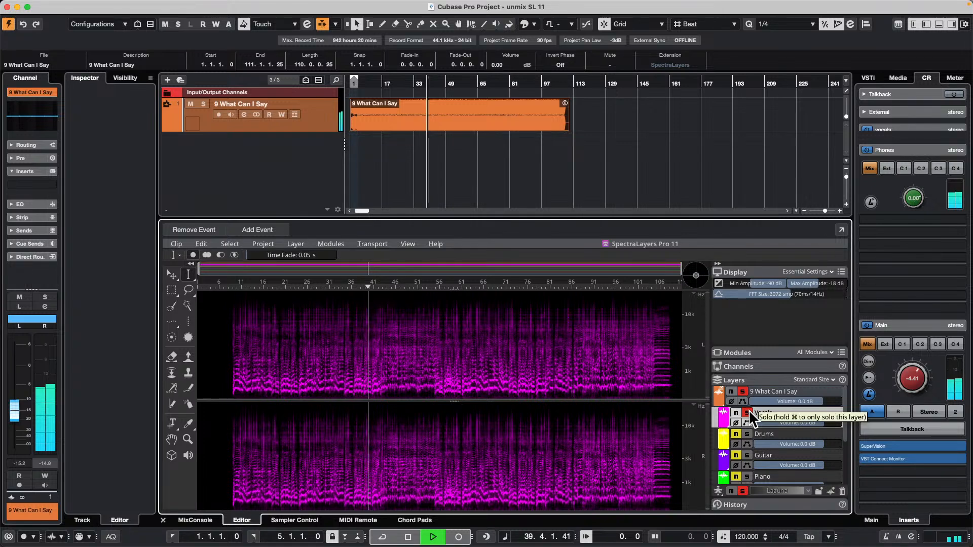
click(748, 412)
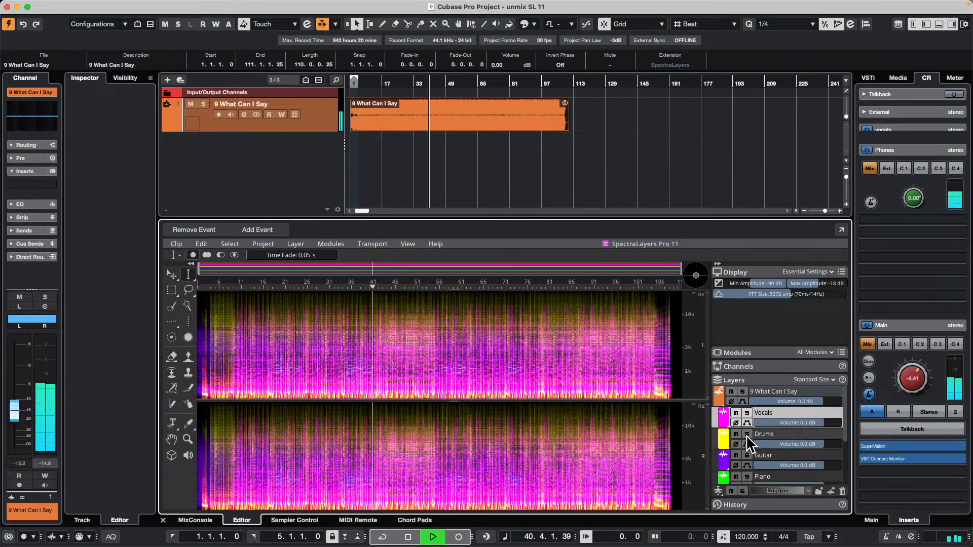
click(747, 434)
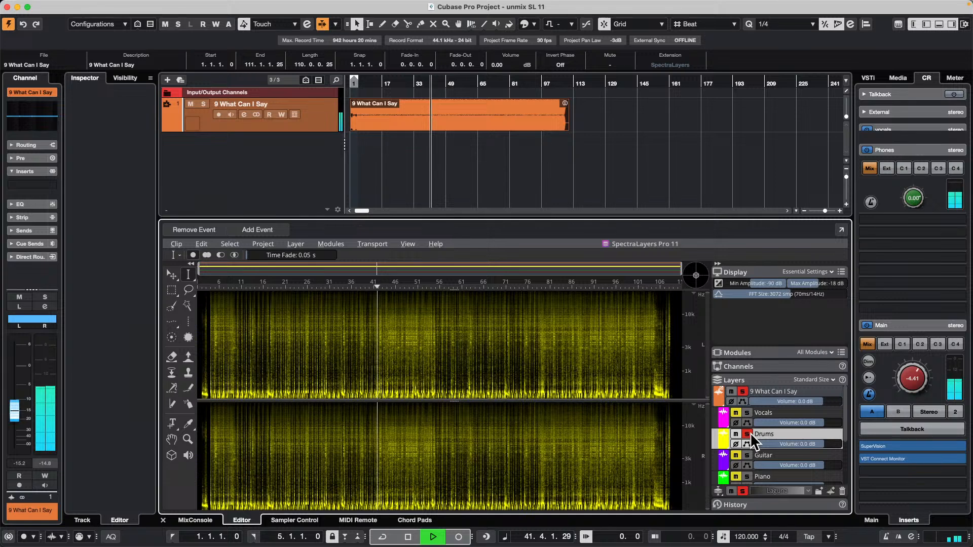
click(747, 434)
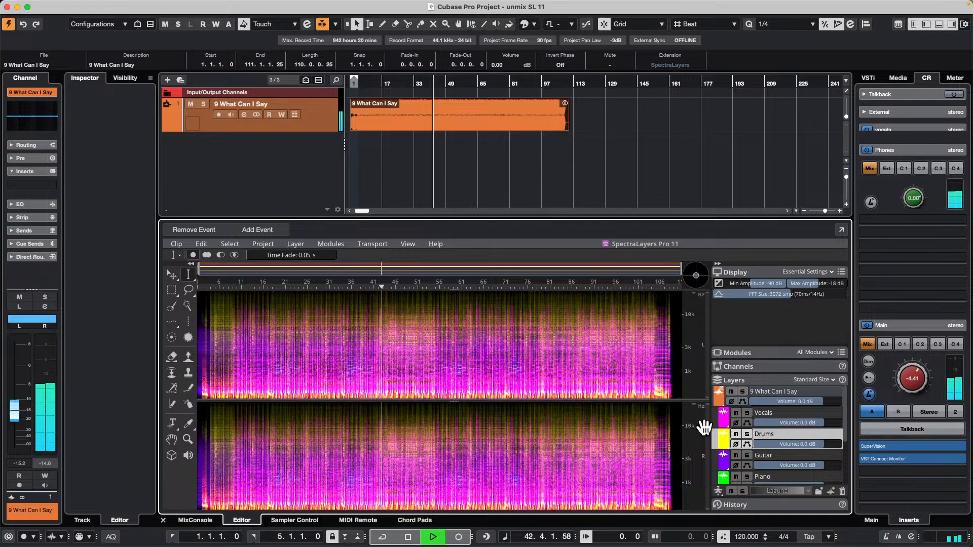
key(space)
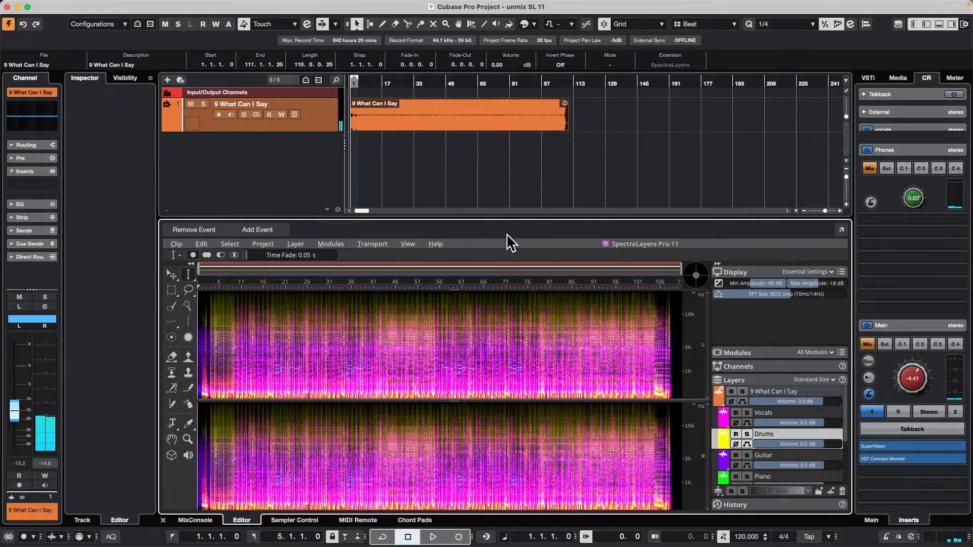
Select the unmixed layers from Vocals to Other and insert them into the project on different tracks below 9 What Can I Say.
click(835, 413)
scroll(835, 419, down, 3)
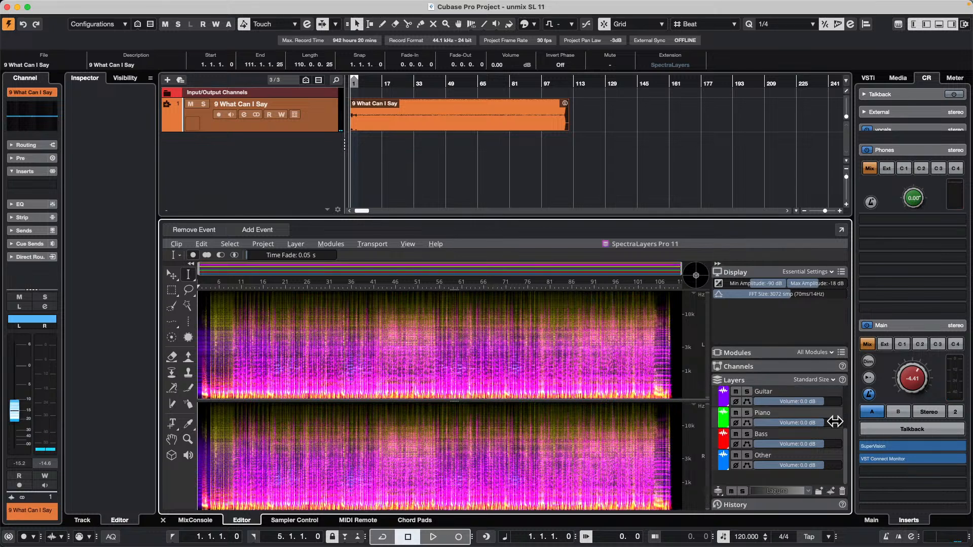
shift+click(829, 459)
drag(797, 388, 291, 137)
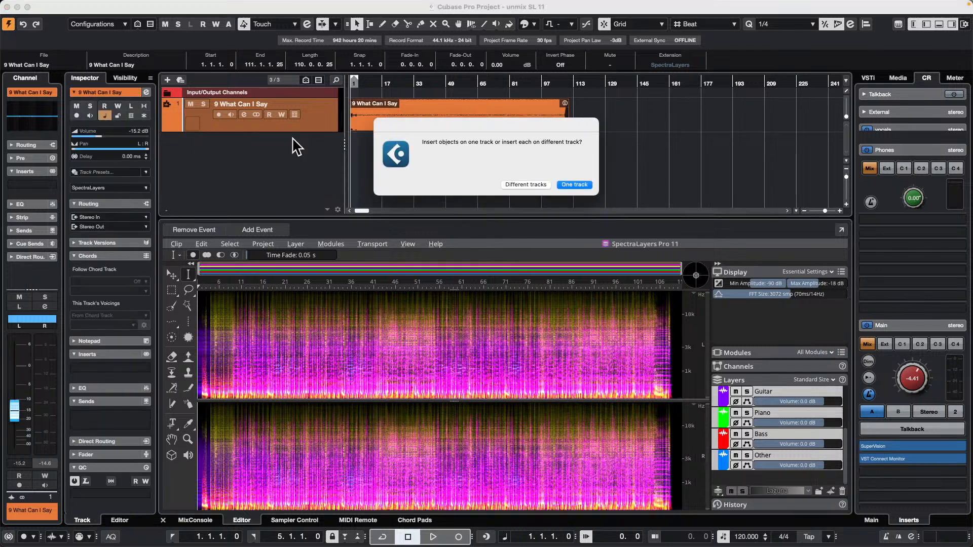
click(535, 185)
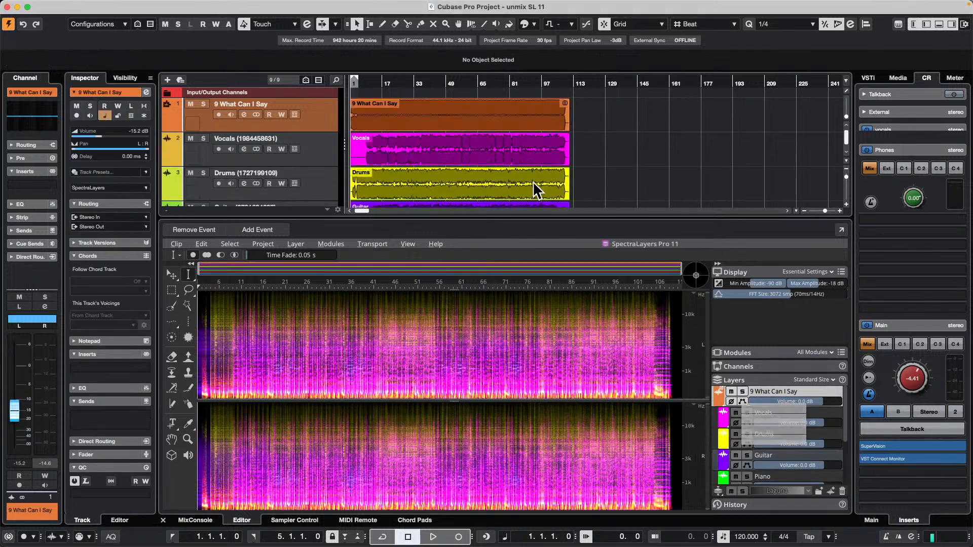
Reduce the height of the editor area to give the new stem tracks more room in the project view.
scroll(614, 159, down, 6)
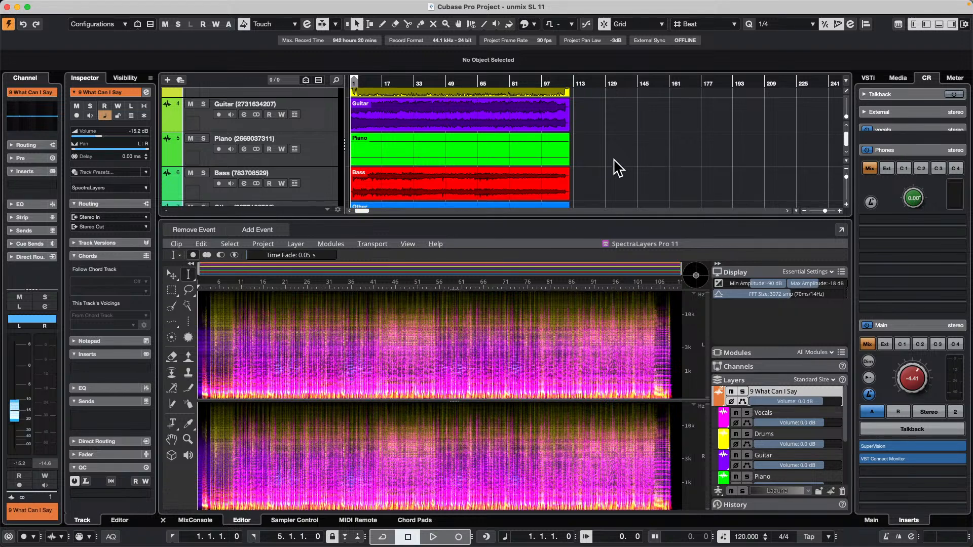
scroll(614, 160, up, 4)
scroll(614, 167, up, 2)
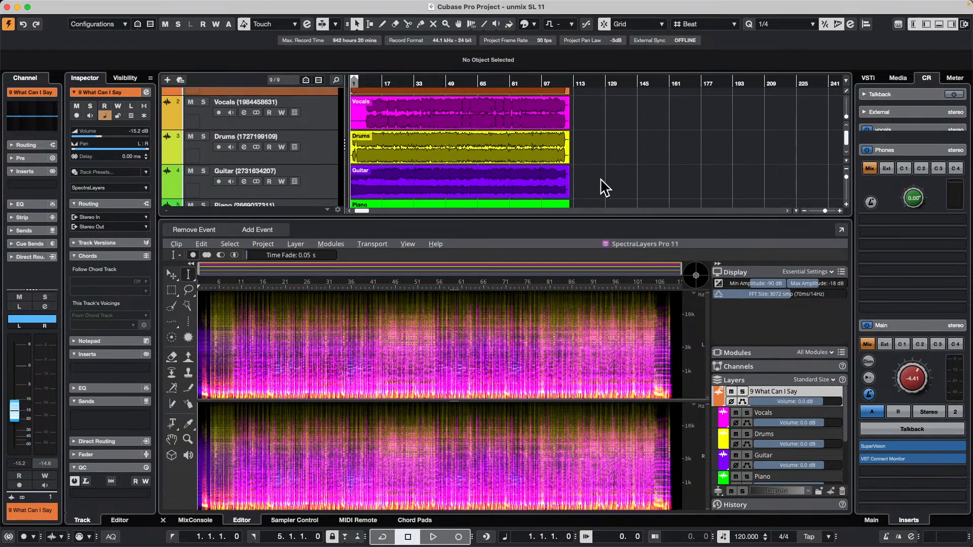
drag(561, 218, 555, 333)
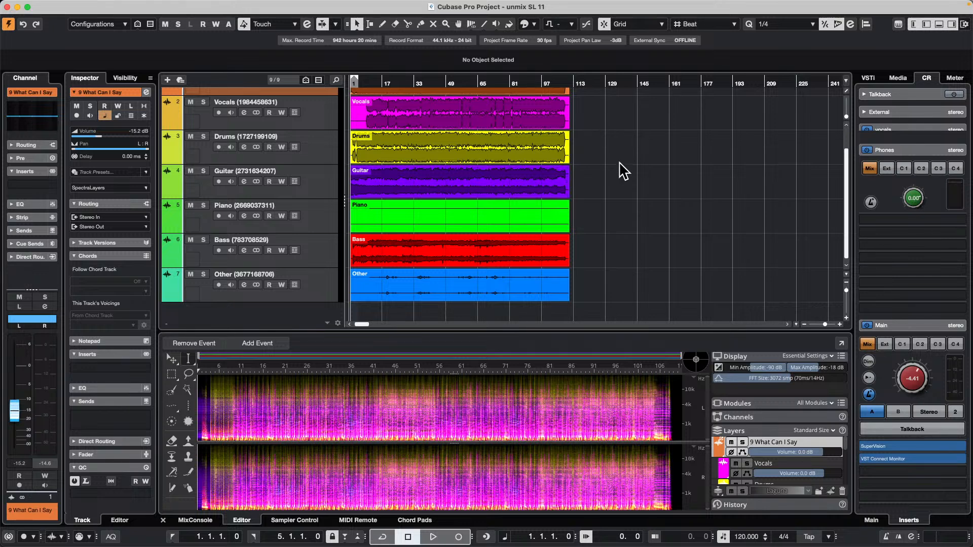
scroll(624, 169, up, 2)
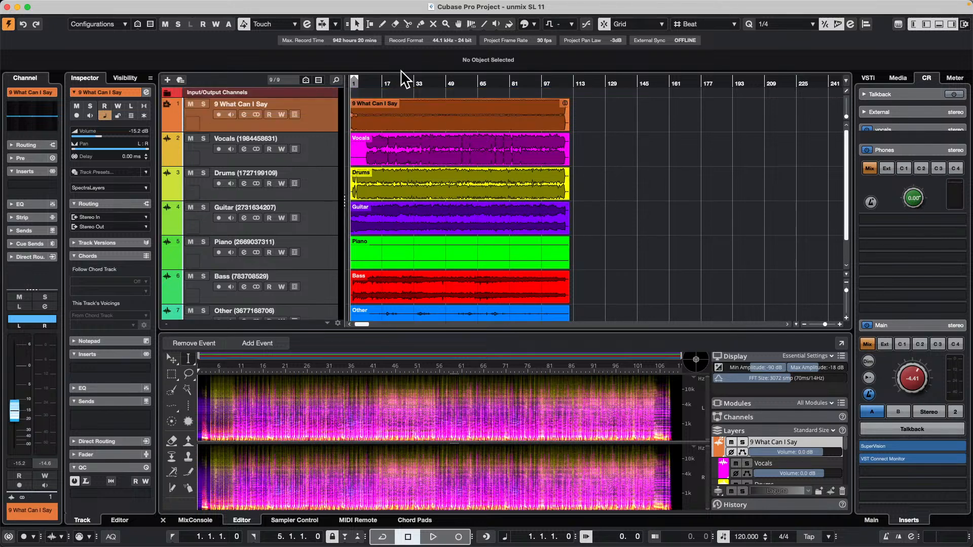
Mute the 9 What Can I Say track, play the stems from about bar 24 and set the Control Room main level to -12.4 dB.
click(190, 104)
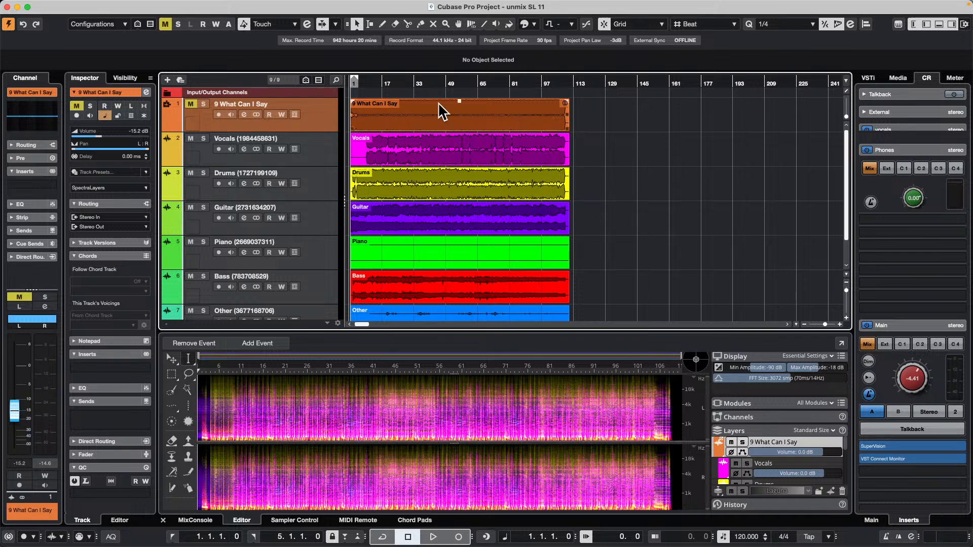
drag(395, 83, 481, 125)
key(space)
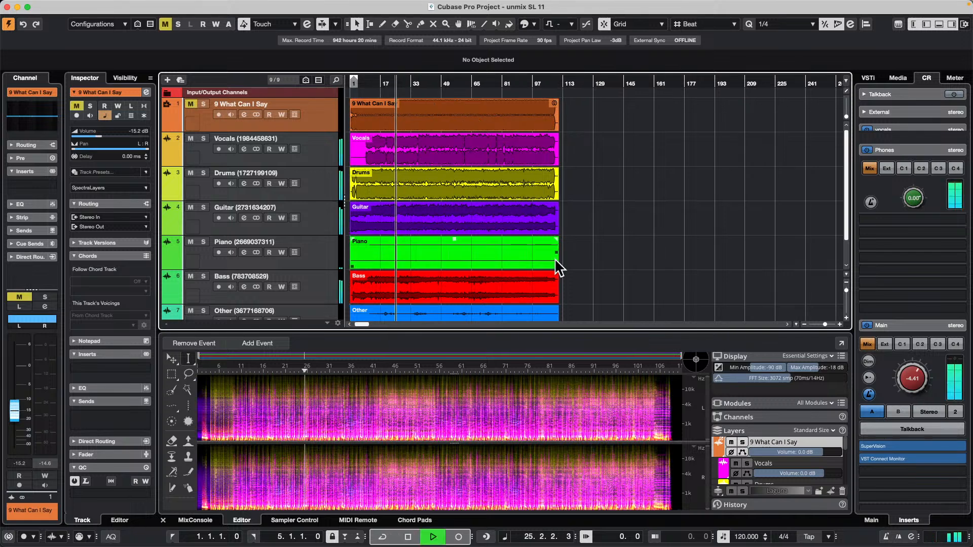
scroll(912, 380, down, 8)
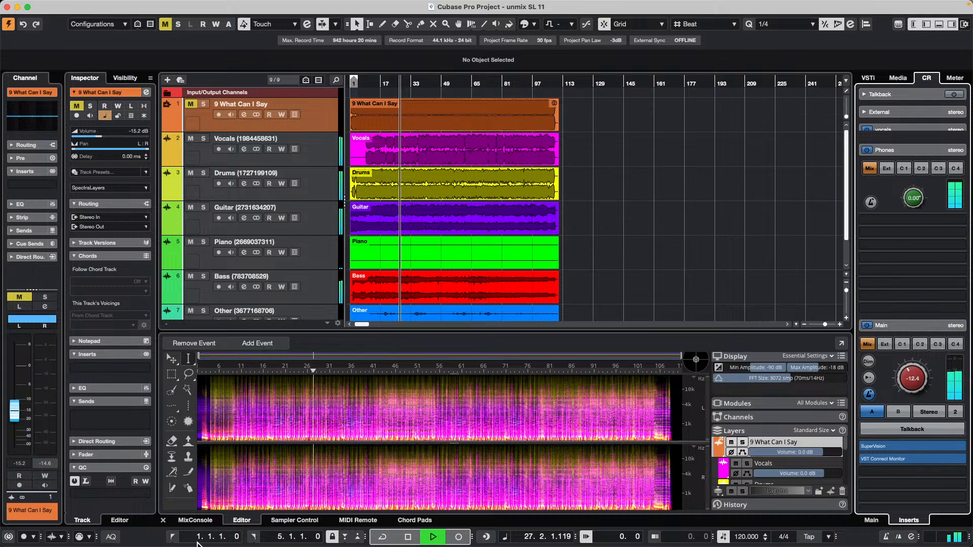
Balance the stems in the MixConsole with Vocals at about 0 dB, Drums at about -1.5 dB and Guitar at 1.03 dB.
click(202, 522)
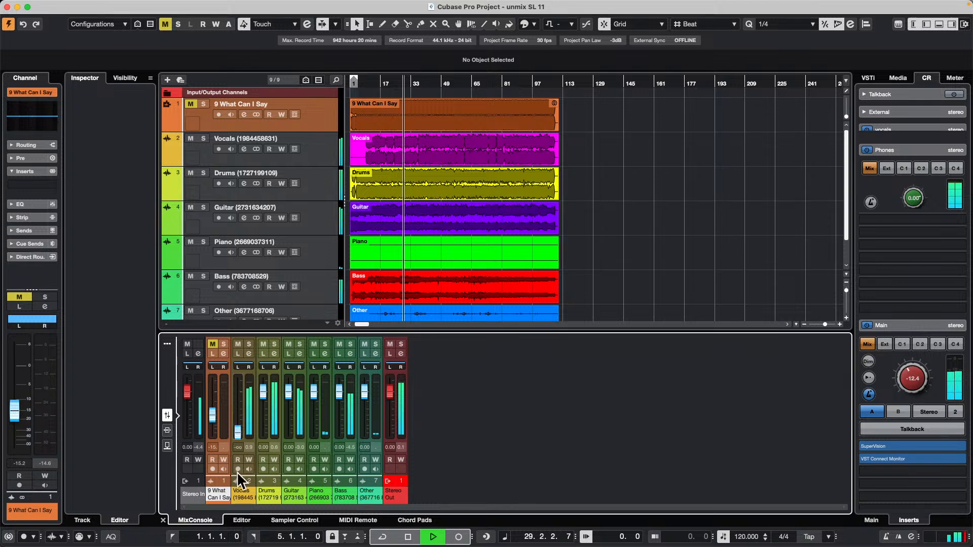
drag(238, 393, 263, 402)
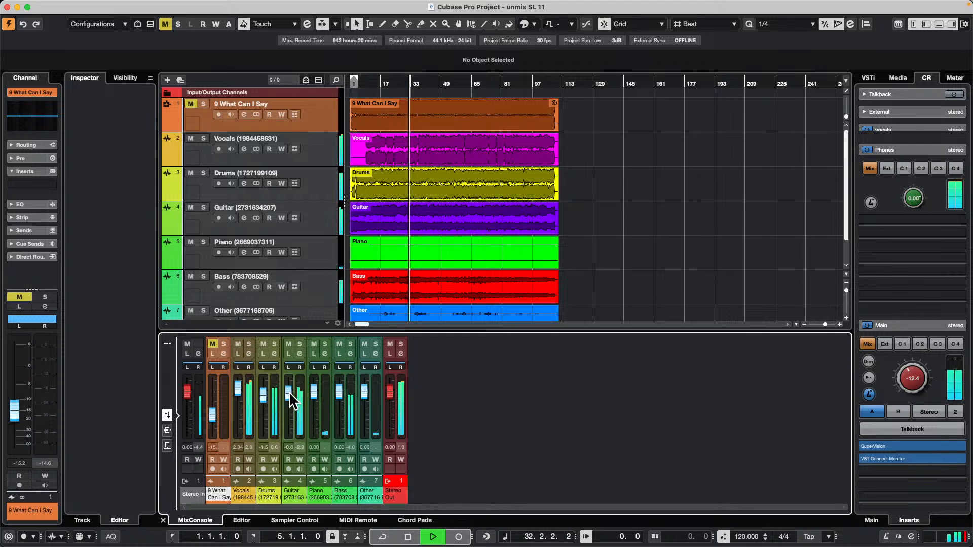
mouse_move(296, 398)
mouse_down()
mouse_move(297, 424)
mouse_move(296, 396)
mouse_up()
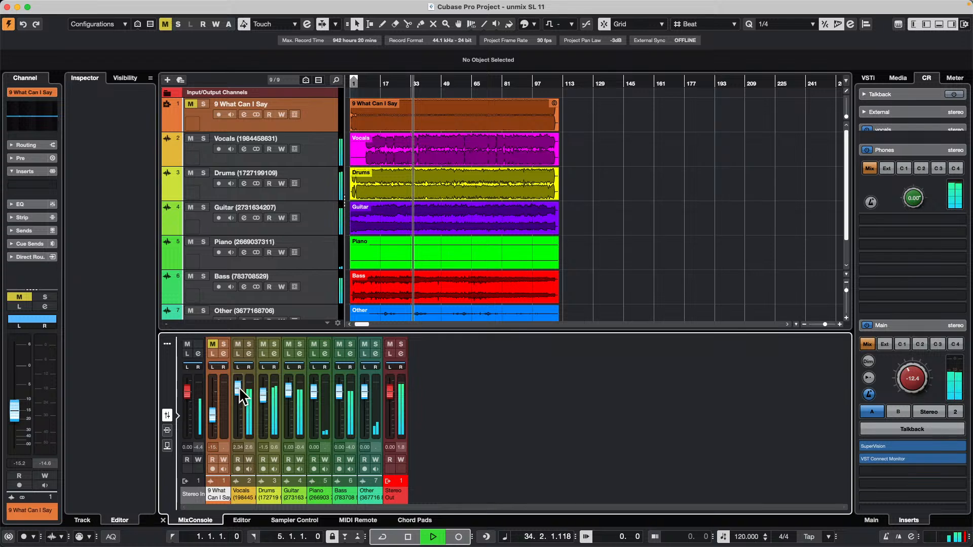
drag(238, 388, 240, 394)
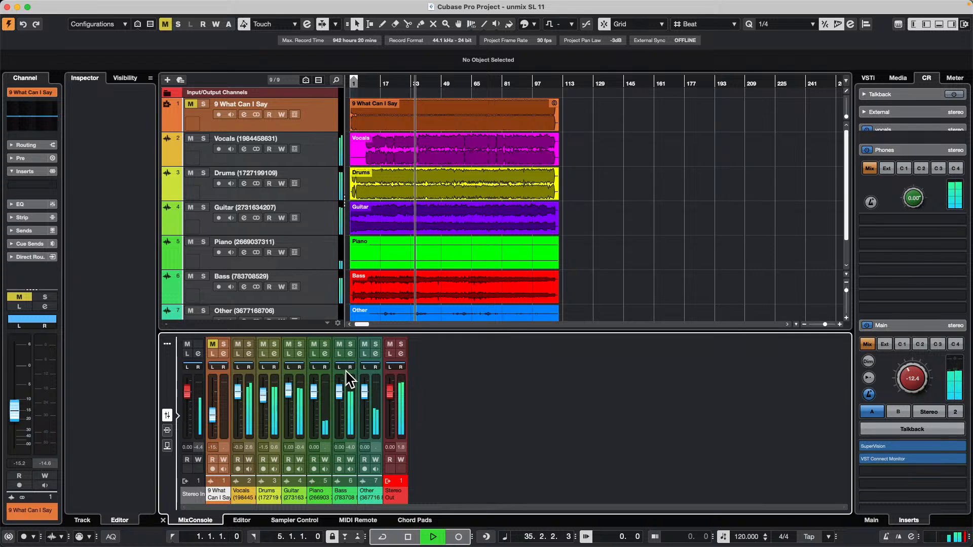
Audition the Bass channel in solo, clear the solo and stop playback.
click(350, 344)
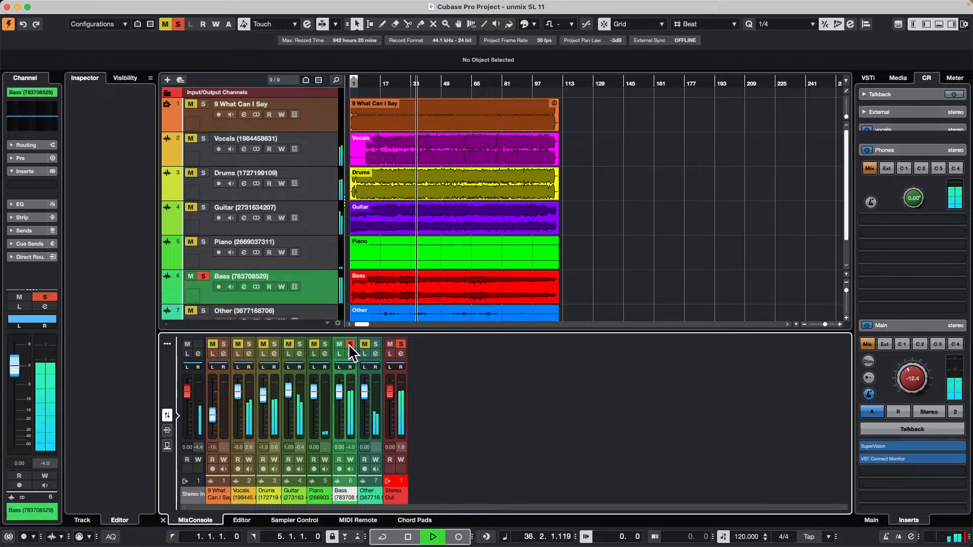
click(349, 344)
key(space)
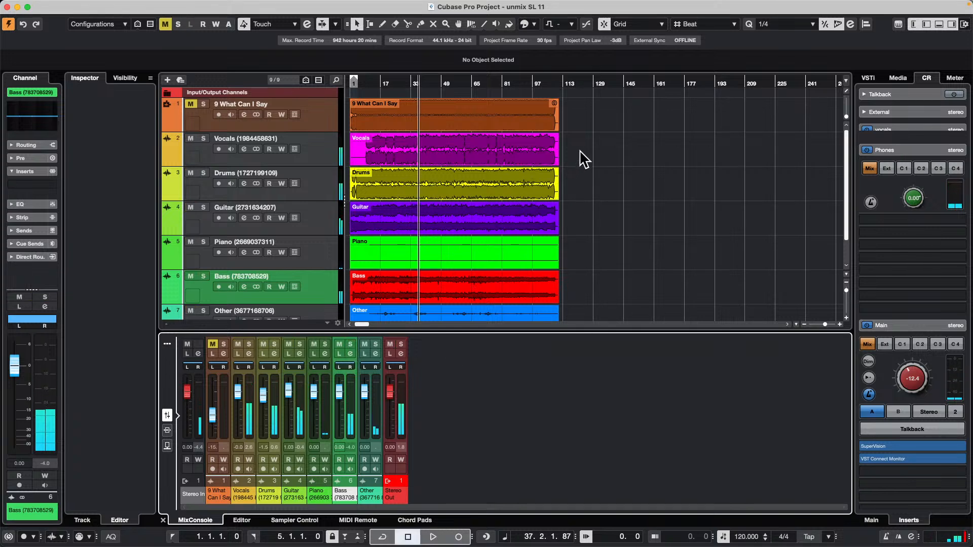
Bounce the Vocals, Drums, Guitar, Piano, Bass and Other events to new audio files and replace the original events.
drag(578, 152, 387, 322)
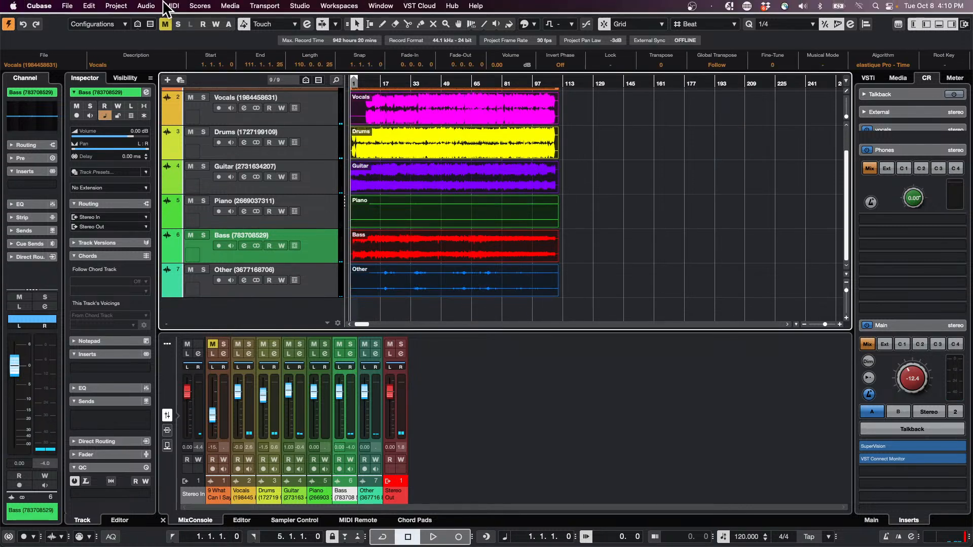
click(146, 6)
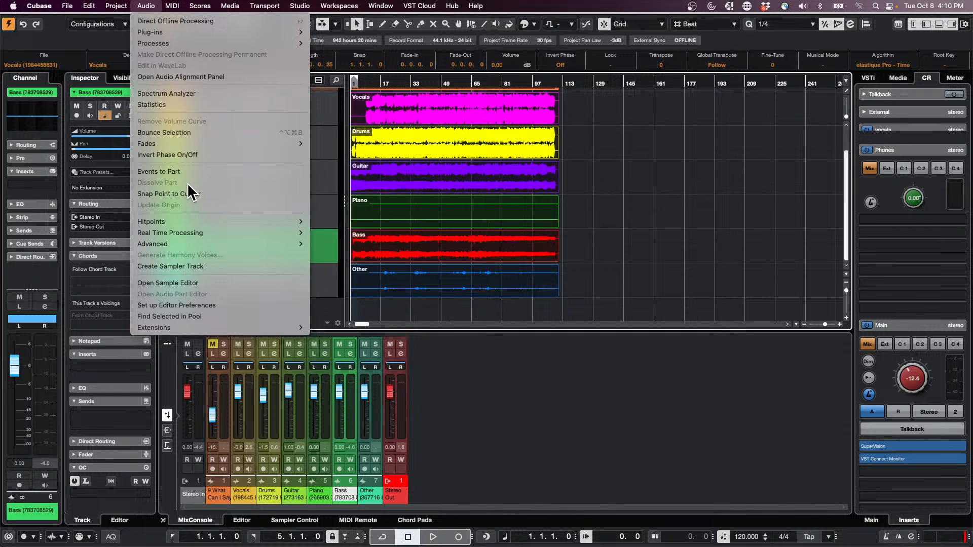
click(190, 131)
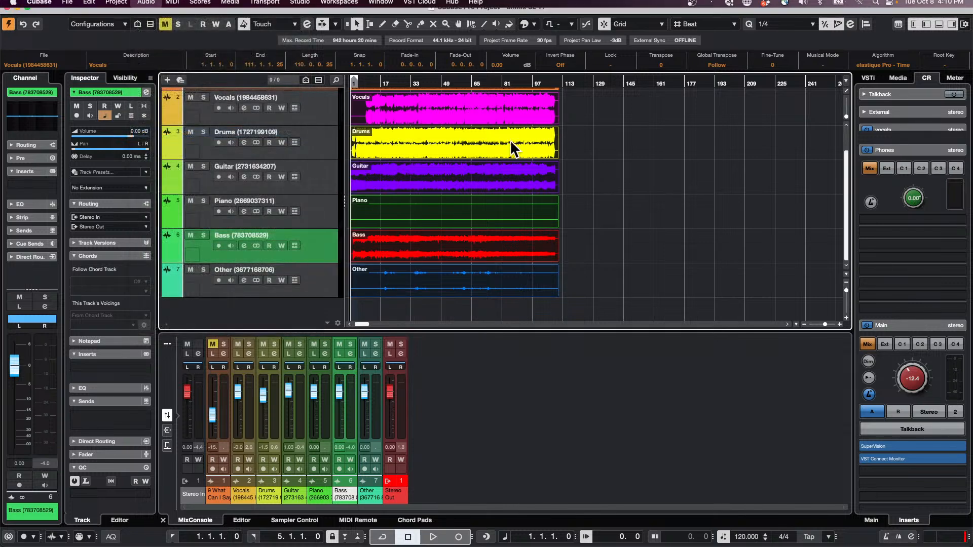
click(548, 183)
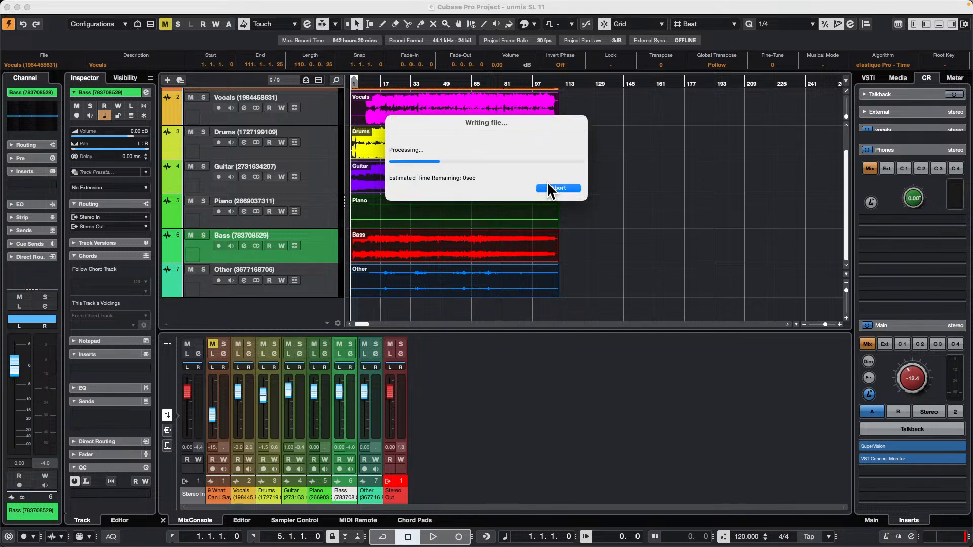
click(667, 217)
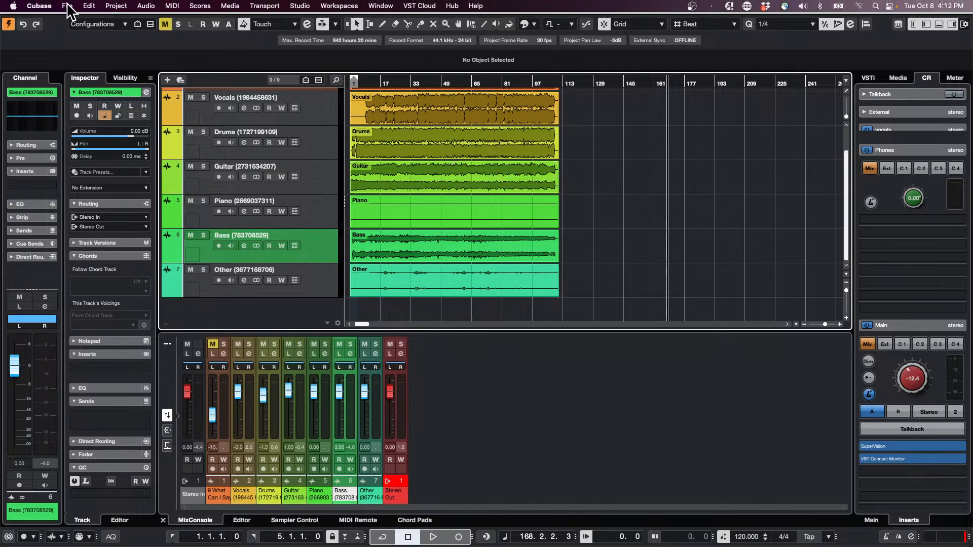
Open the Audio Mixdown export settings for a look and leave them without exporting.
click(67, 5)
mouse_move(122, 182)
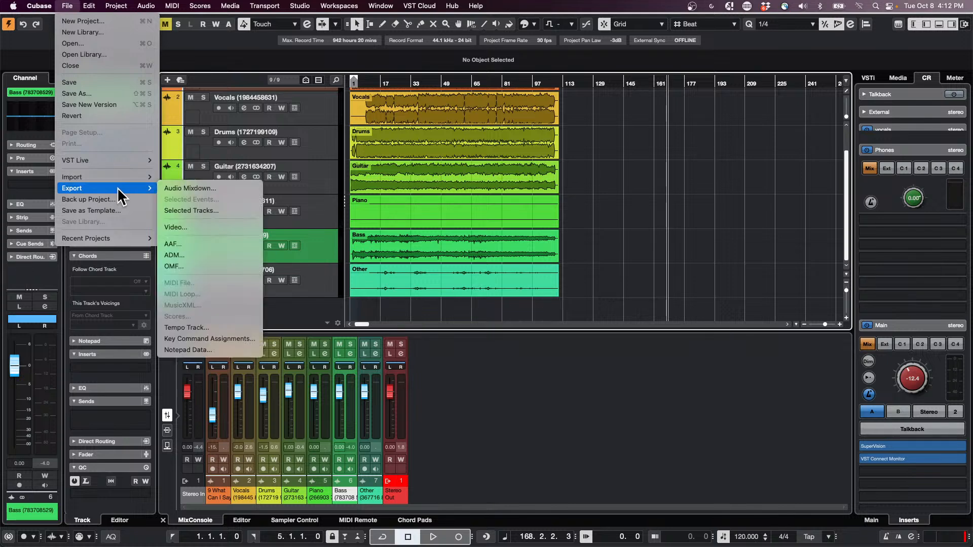
click(229, 189)
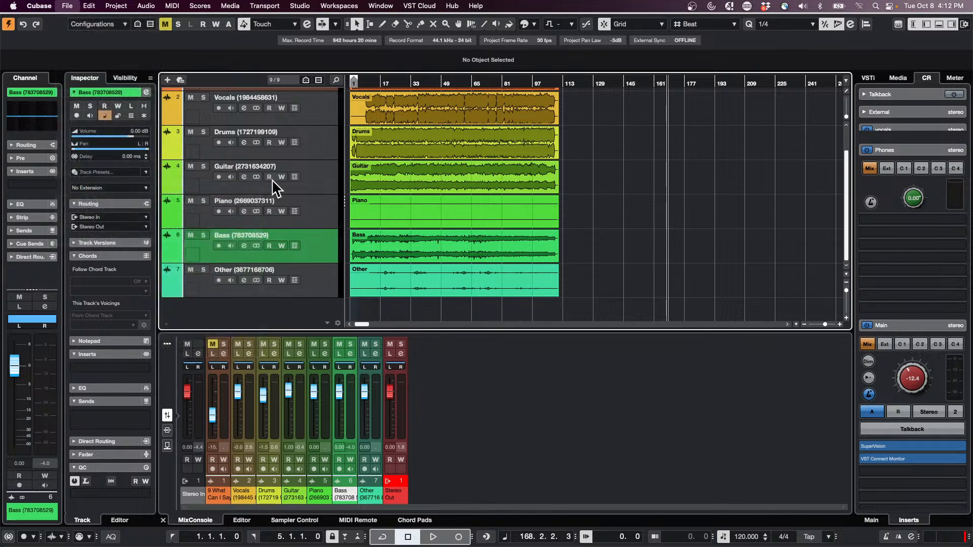
click(591, 454)
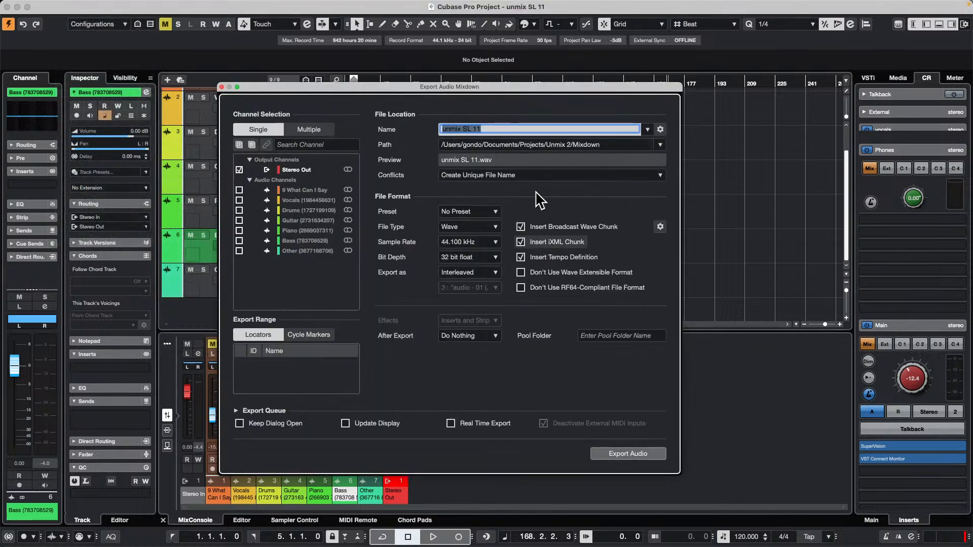
Close the unmix SL 11 project without saving it.
click(8, 6)
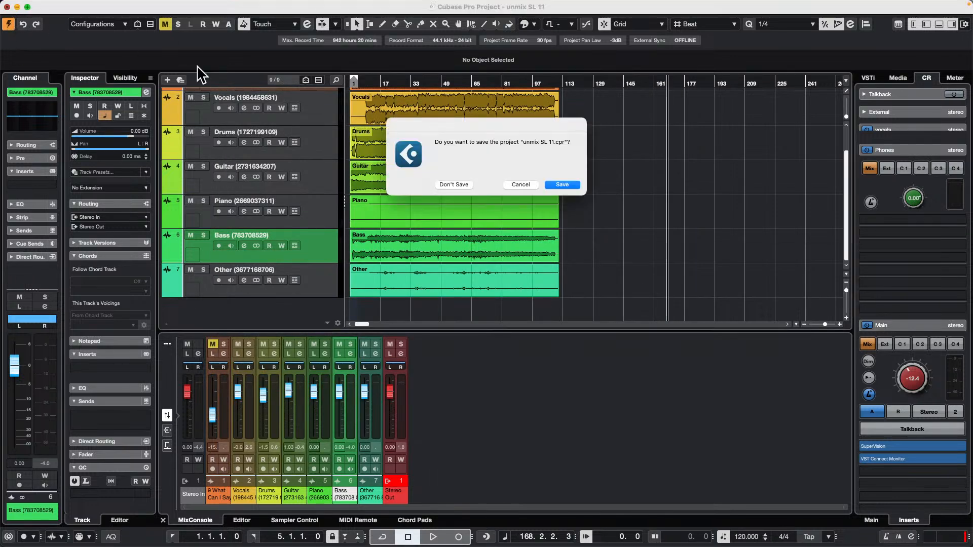
click(462, 185)
click(586, 185)
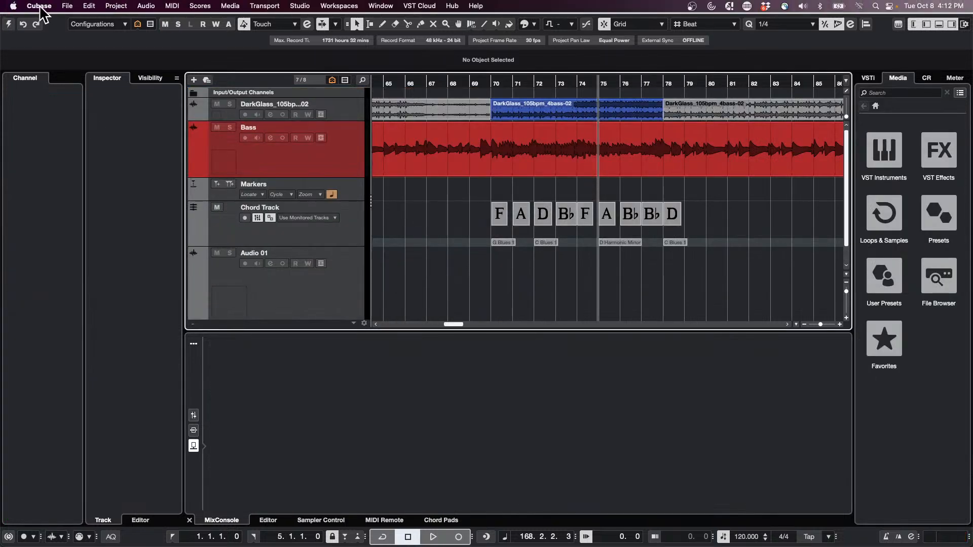
Activate the Dark Glass project and start playback from around bar 71.
click(67, 6)
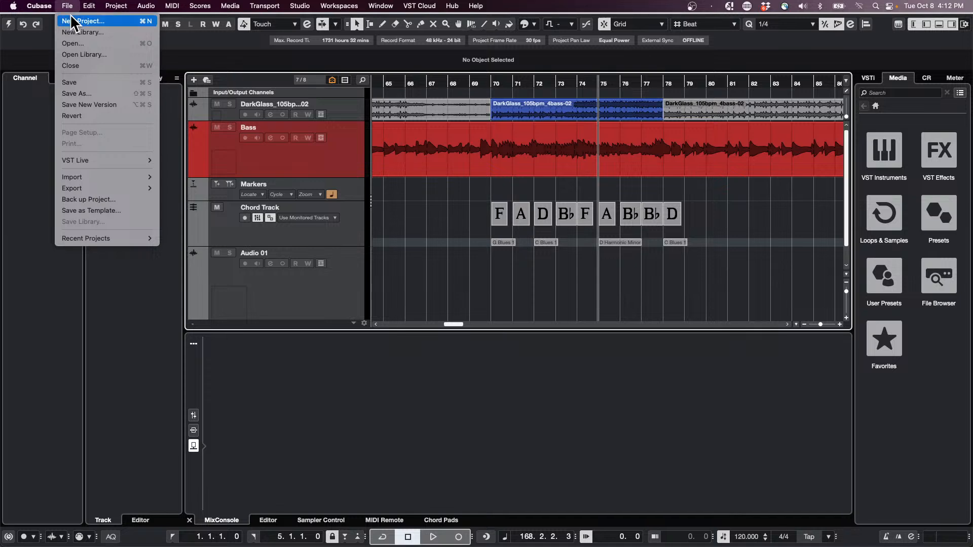
click(389, 193)
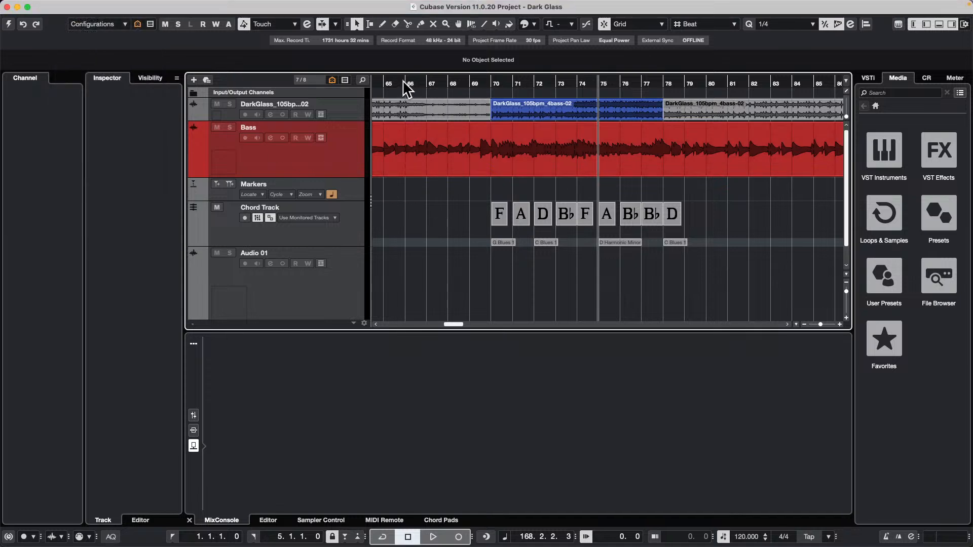
drag(405, 83, 399, 70)
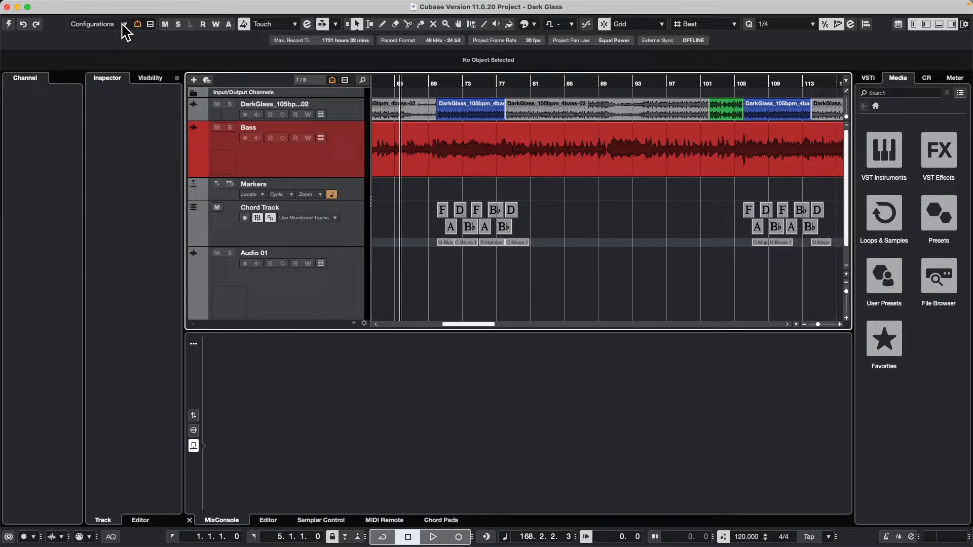
click(8, 24)
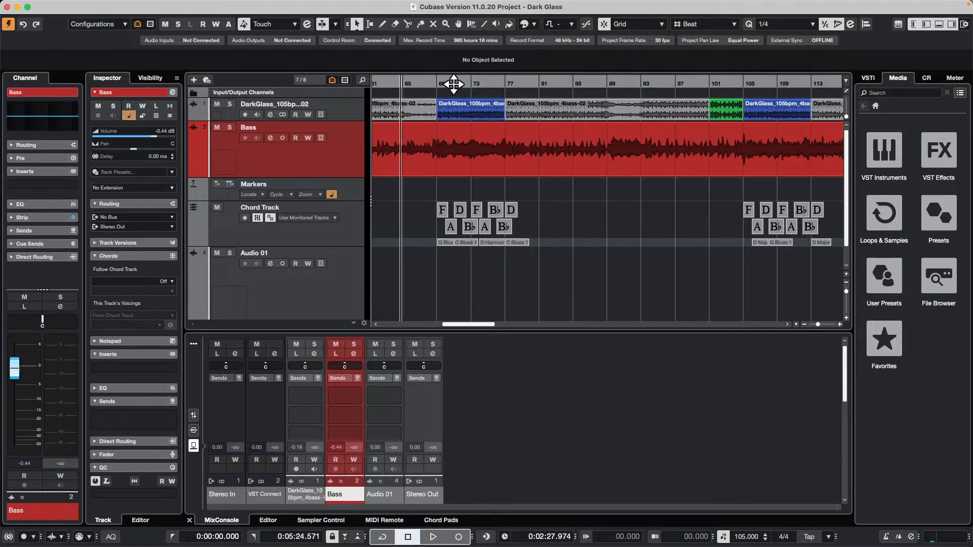
drag(451, 80, 463, 59)
key(space)
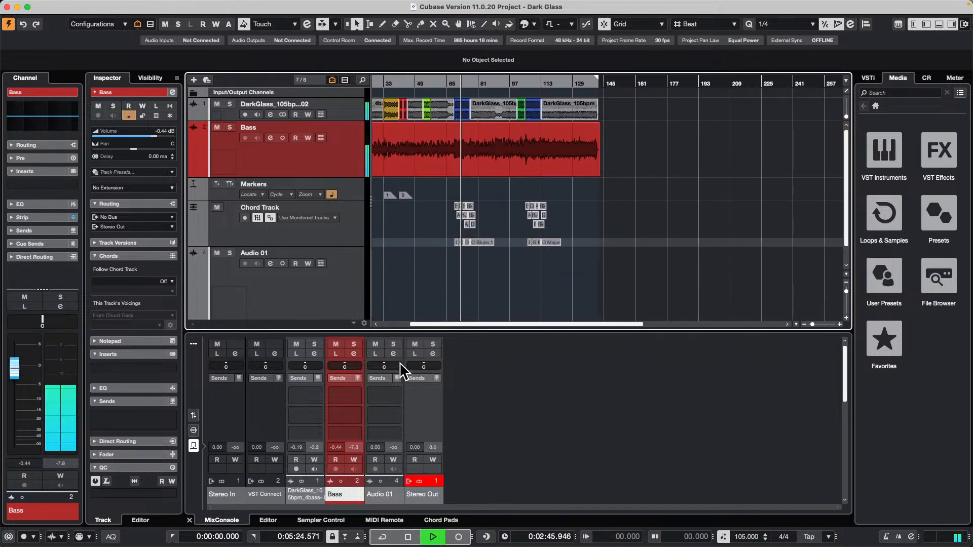
Show the mixer faders, bypass the compressor in the Stereo Out channel strip and close its channel settings.
click(194, 415)
click(433, 354)
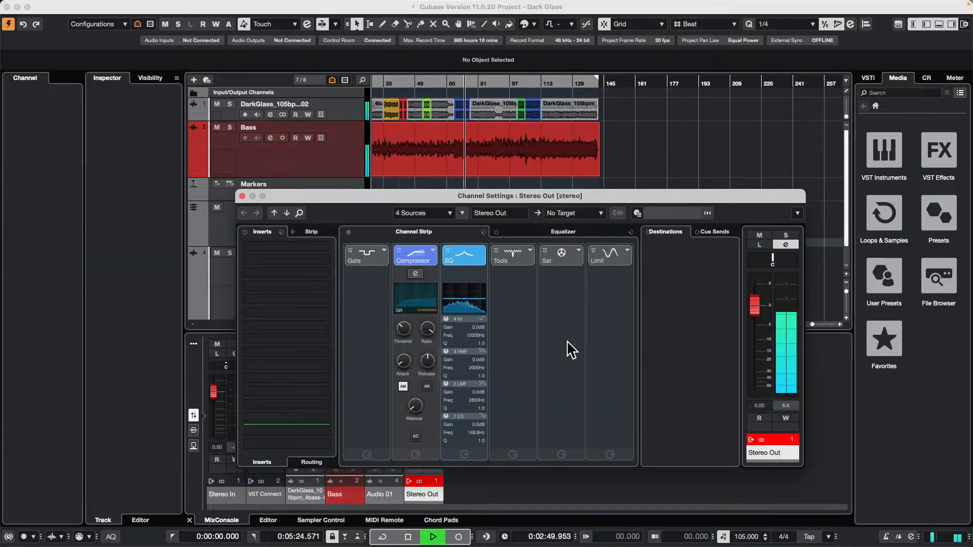
click(419, 278)
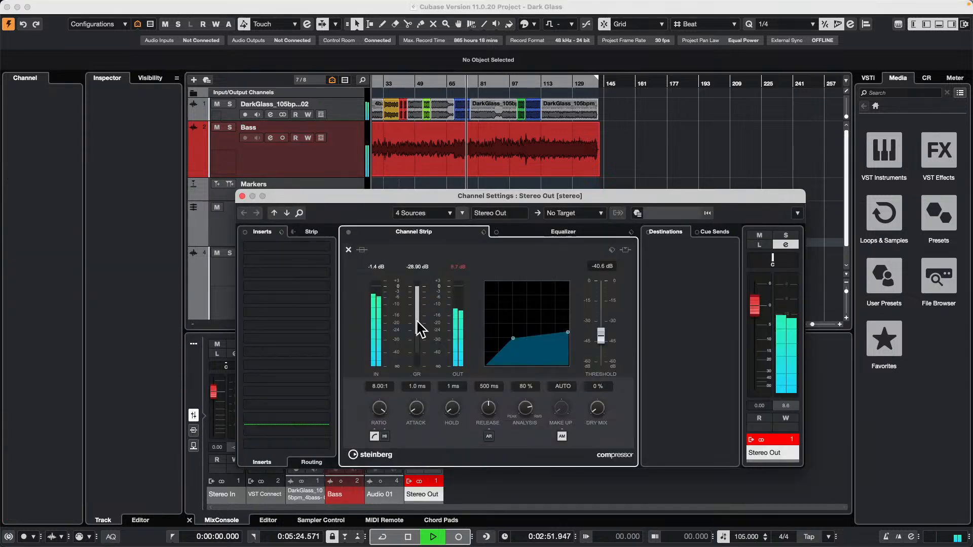
click(348, 250)
click(399, 251)
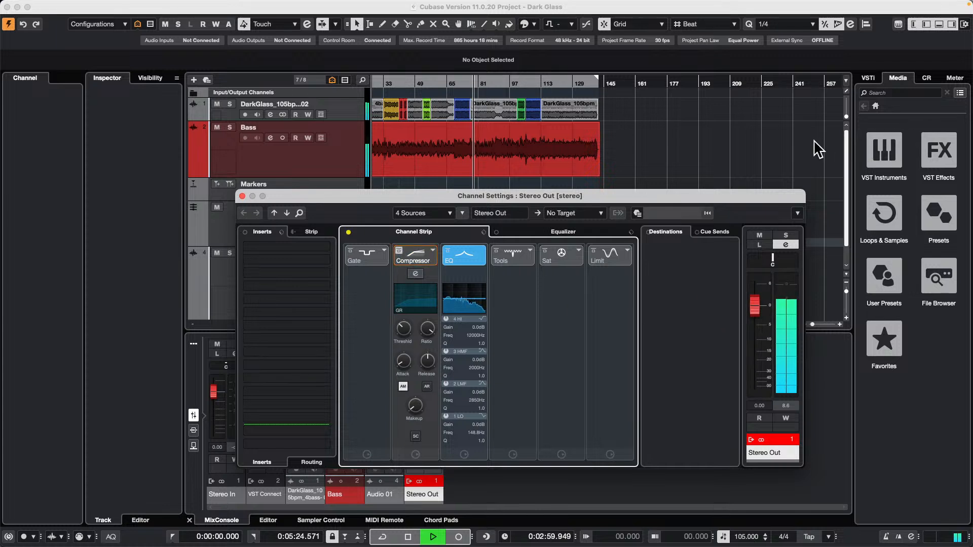
click(242, 197)
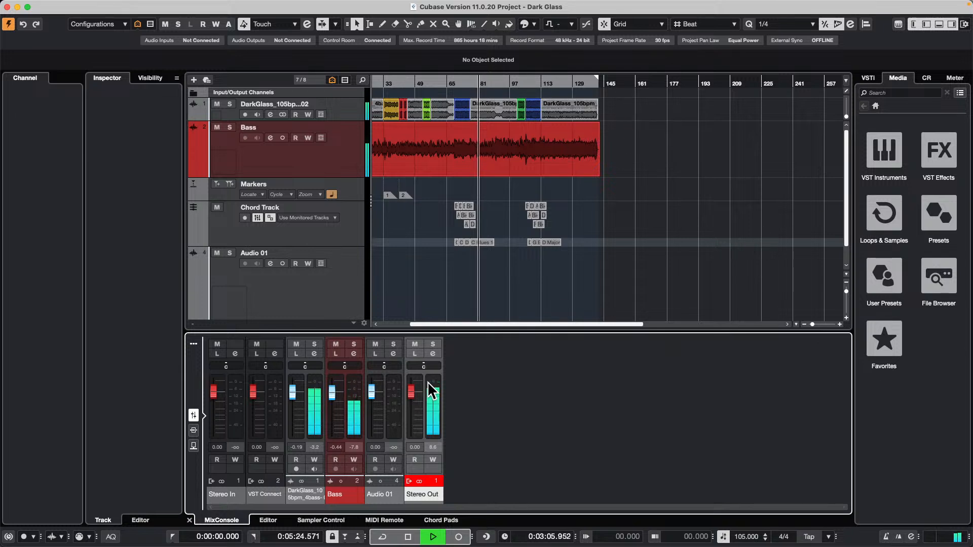
Raise the Control Room main output level to -6.97 and stop playback.
click(931, 78)
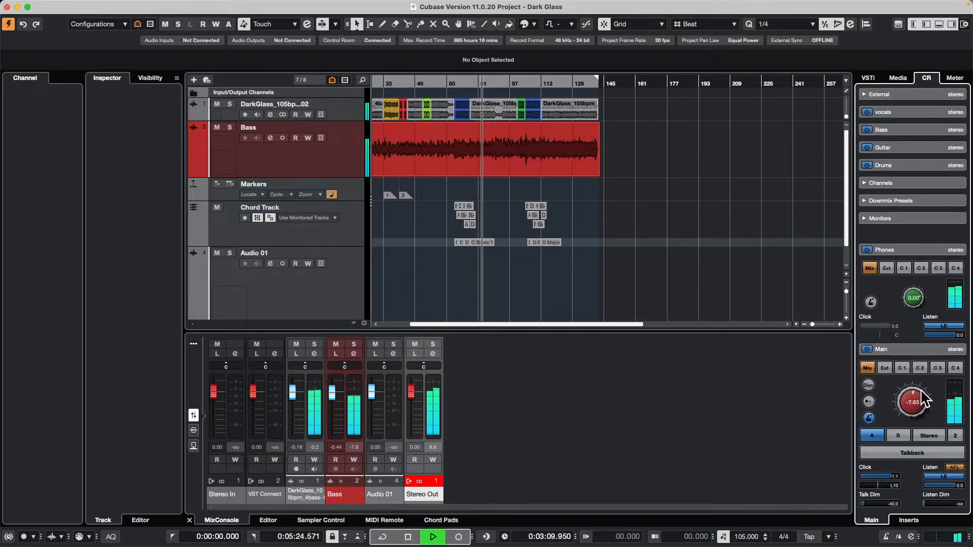
scroll(919, 391, up, 2)
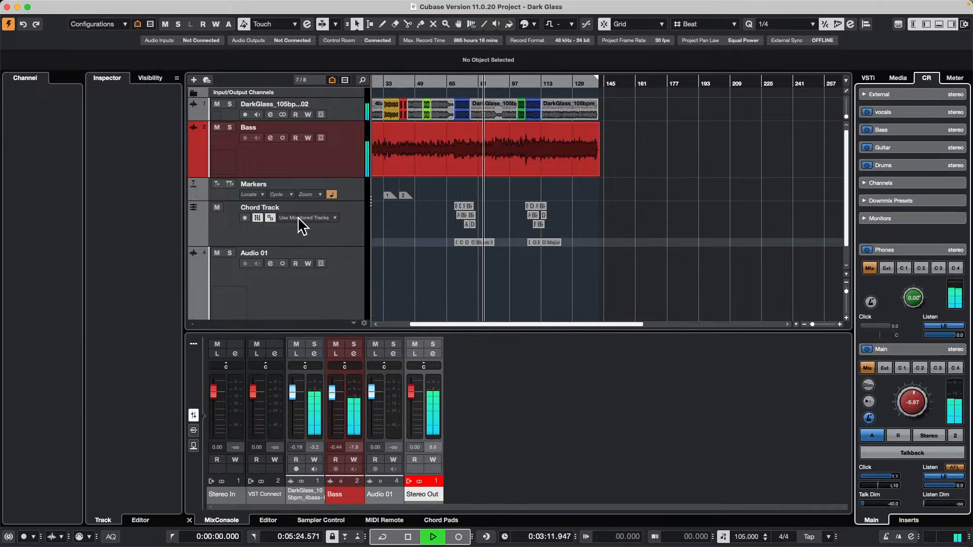
key(space)
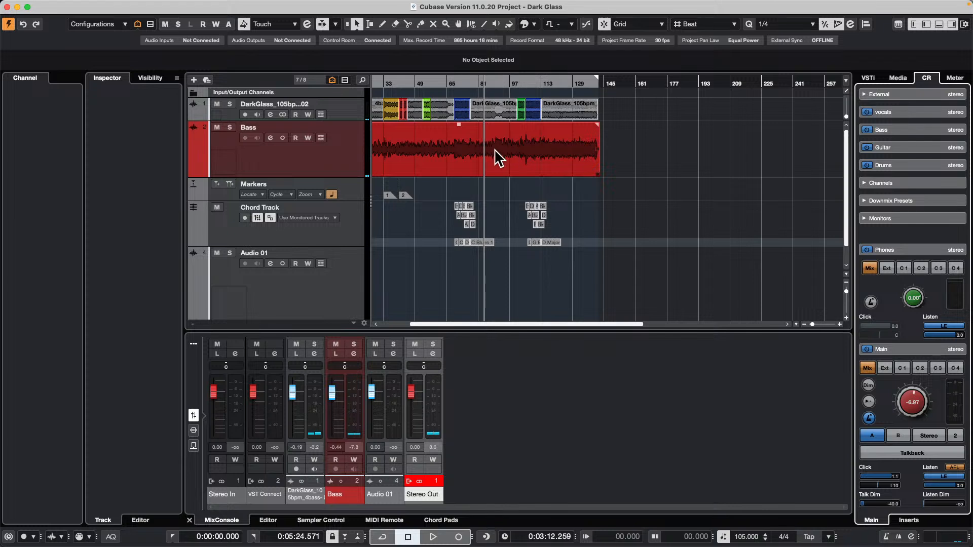
Play the song with the Bass track soloed, clear the solo and stop playback.
key(space)
click(229, 127)
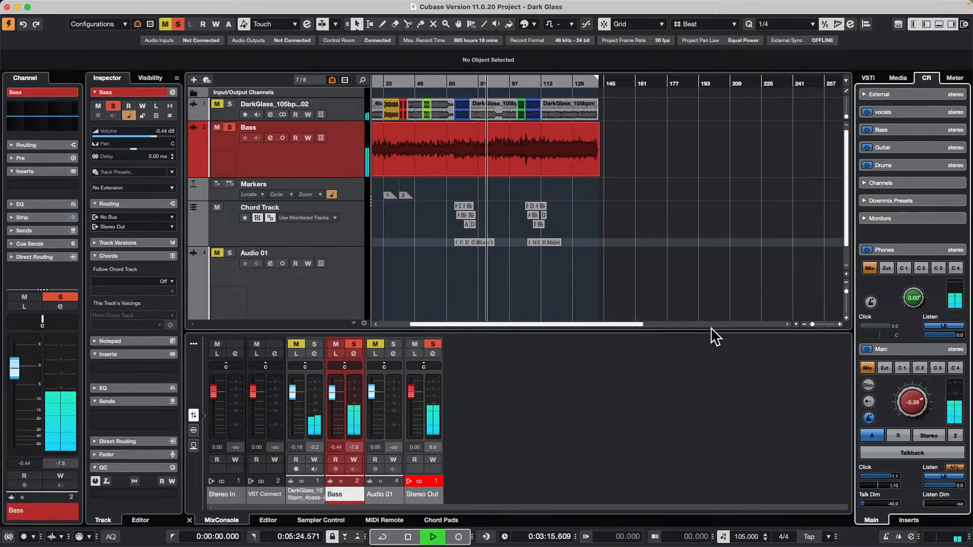
click(229, 127)
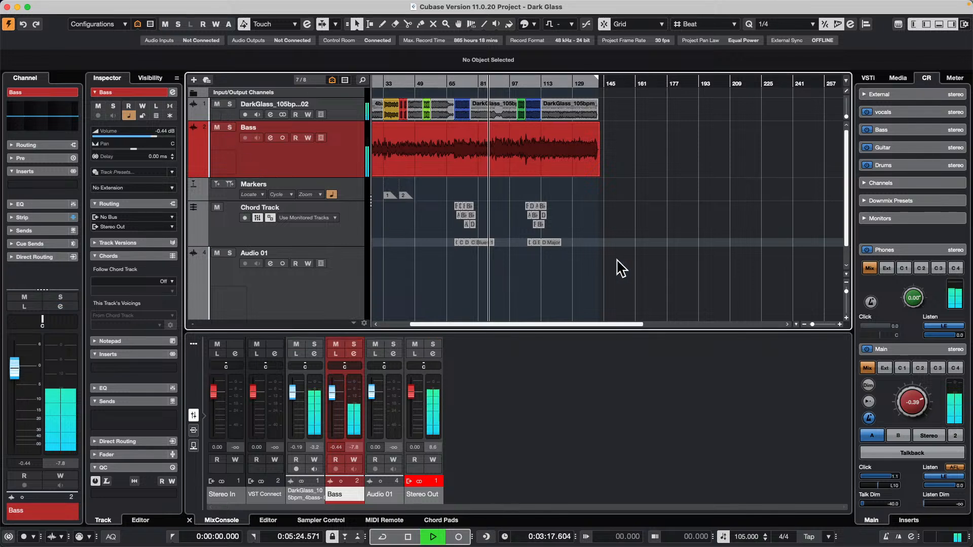
key(space)
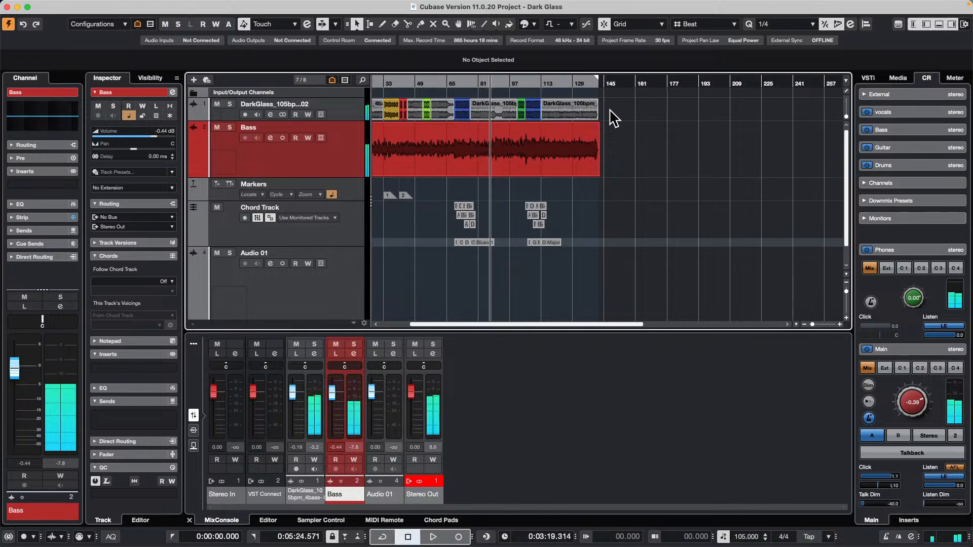
Open the Audio Mixdown export in multiple-channel mode and include the first Bass channel alongside the DarkGlass_105bpm_4bass-02 channel.
click(65, 6)
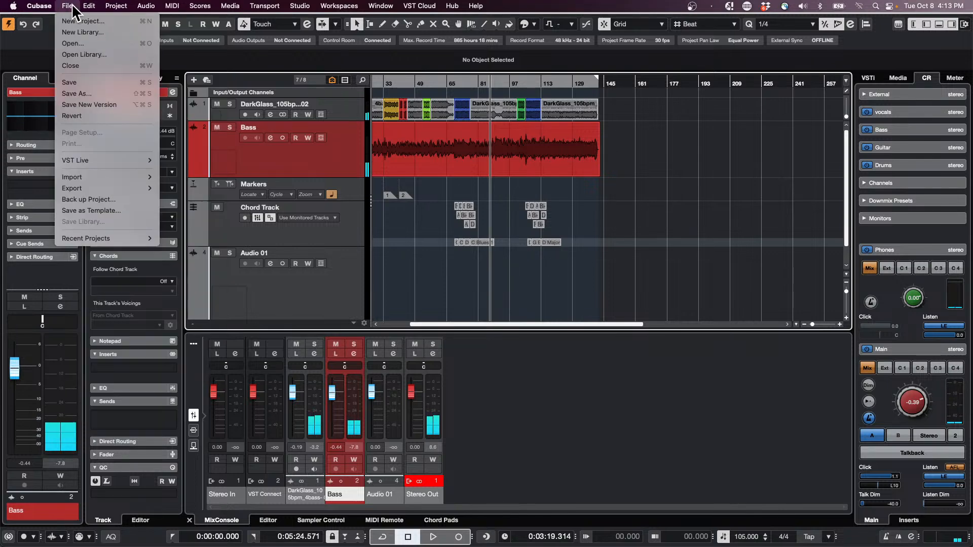
mouse_move(84, 177)
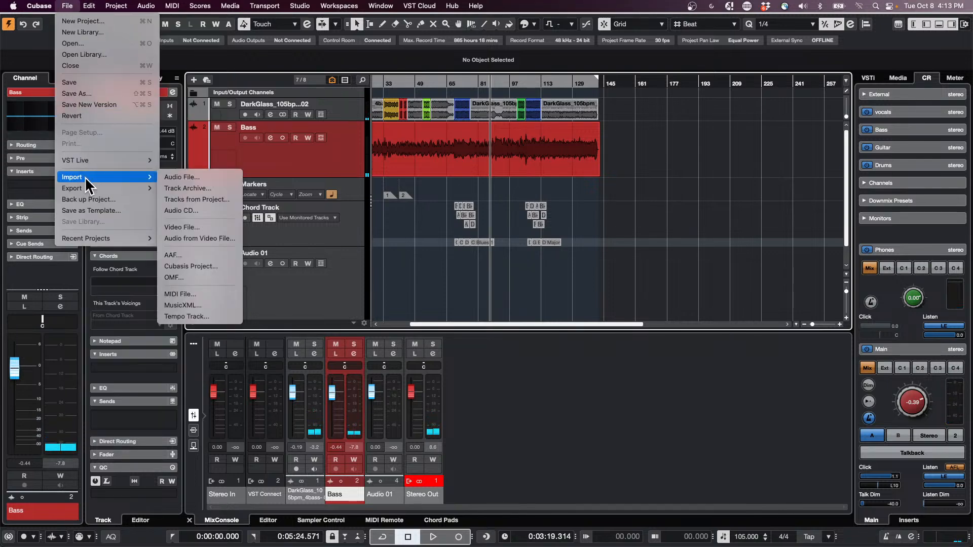
click(218, 188)
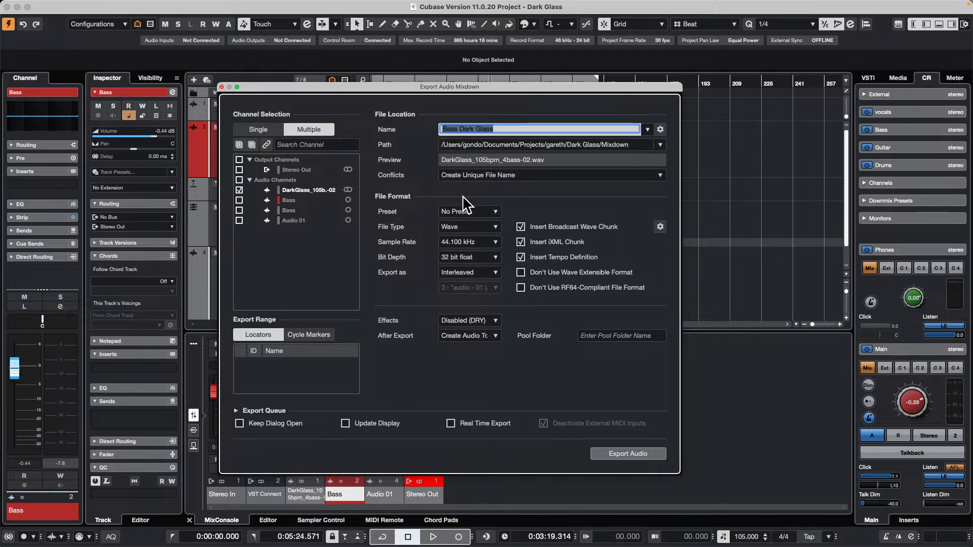
click(306, 126)
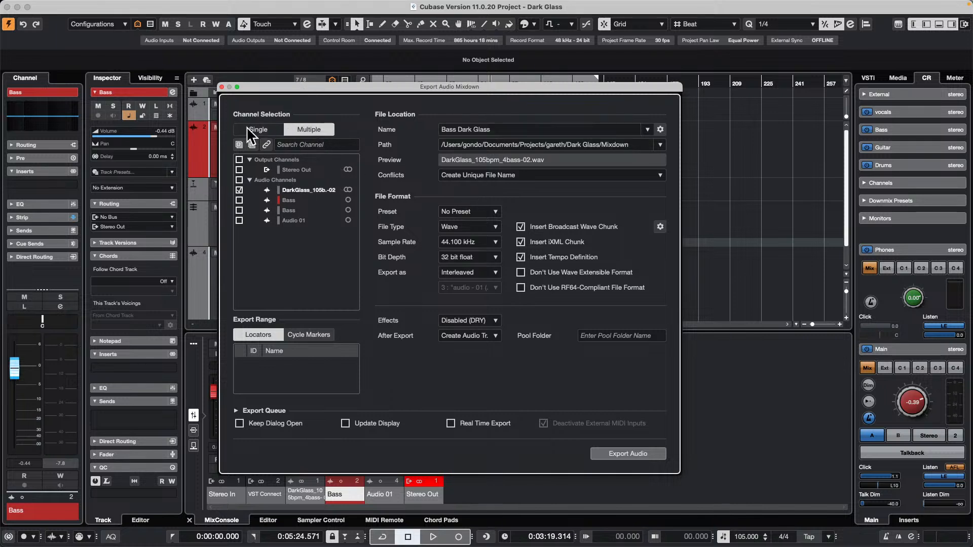
click(247, 126)
click(306, 126)
click(240, 200)
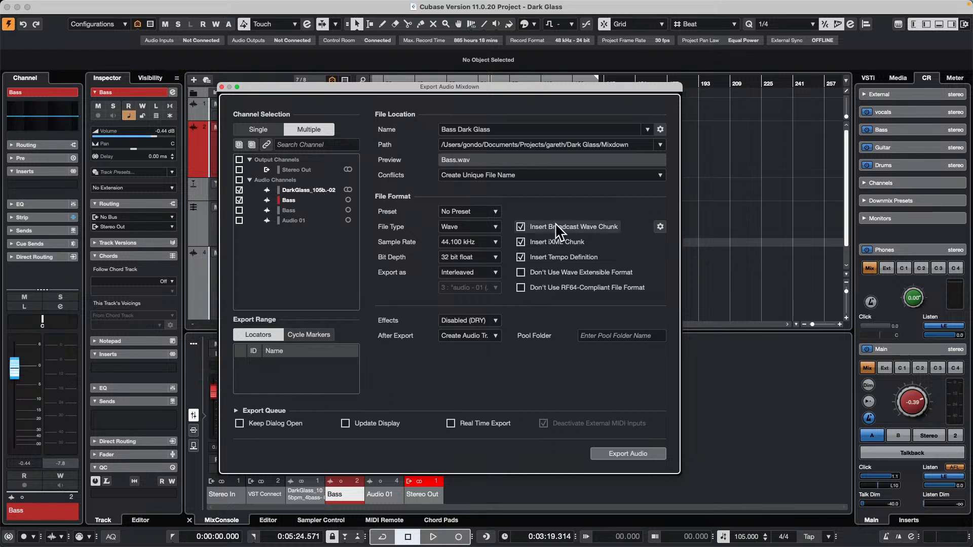
Export the two channels as interleaved Wave files with effects Disabled (DRY), creating audio tracks from them in the project.
click(461, 318)
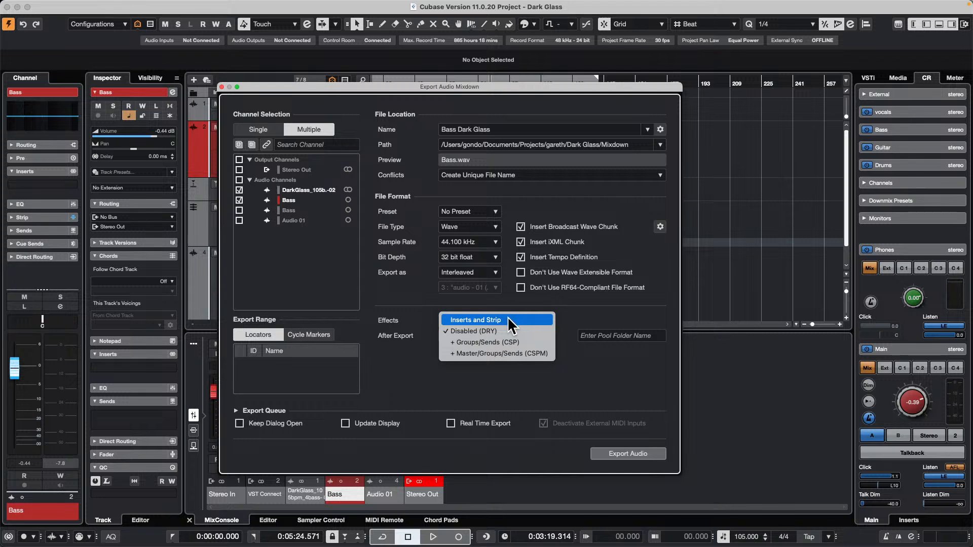
click(499, 331)
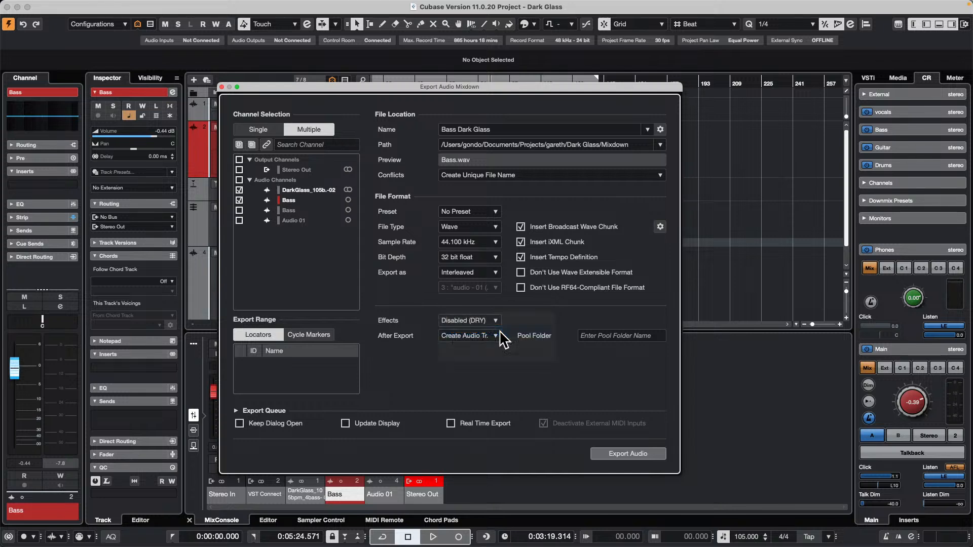
click(471, 336)
click(471, 335)
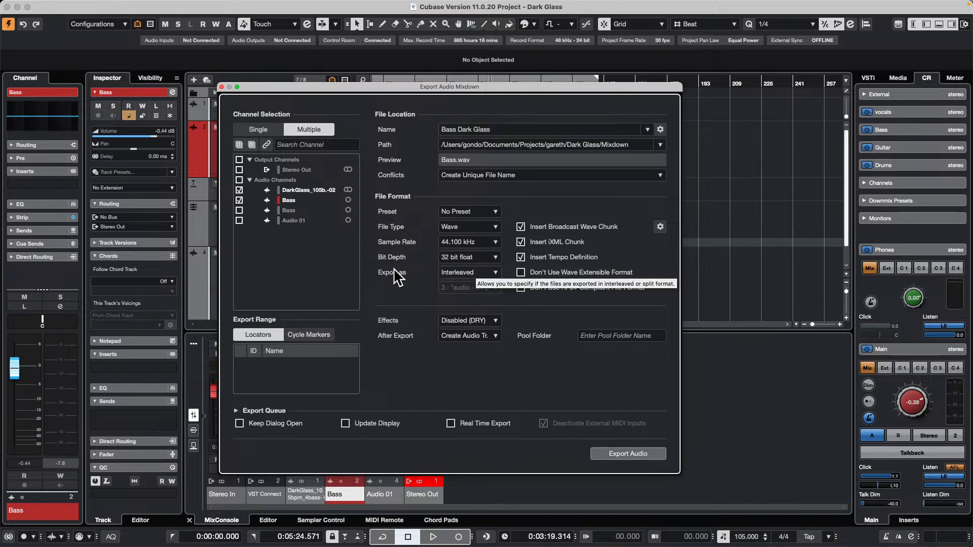
click(471, 274)
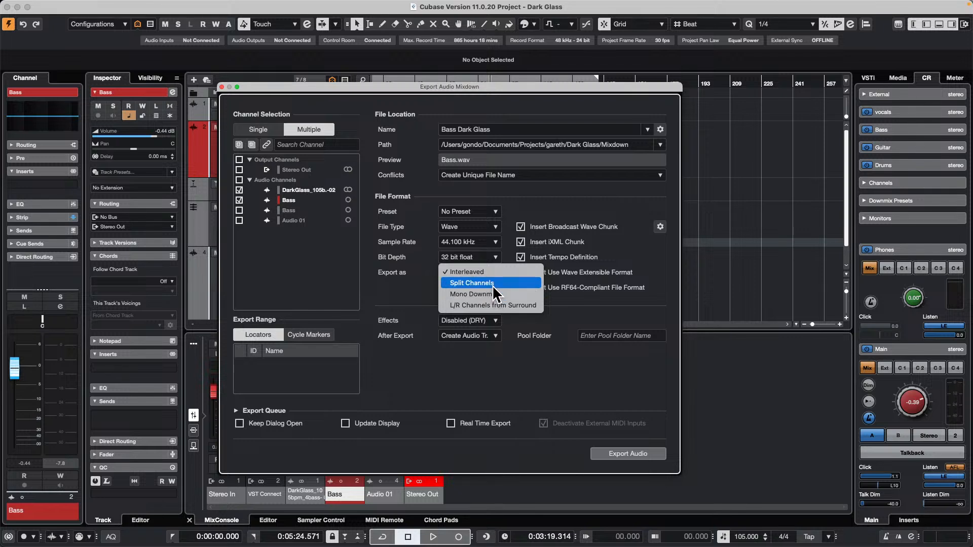
click(742, 295)
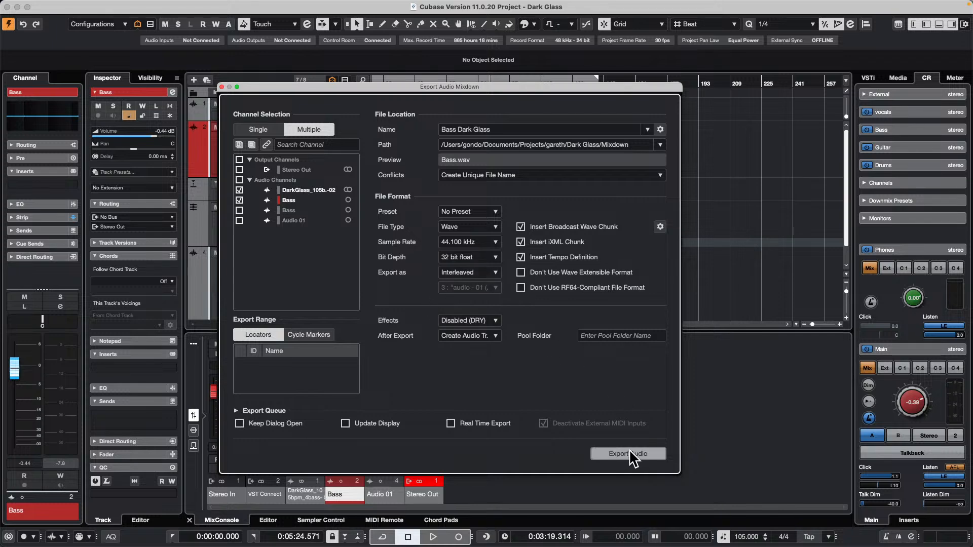
key(Return)
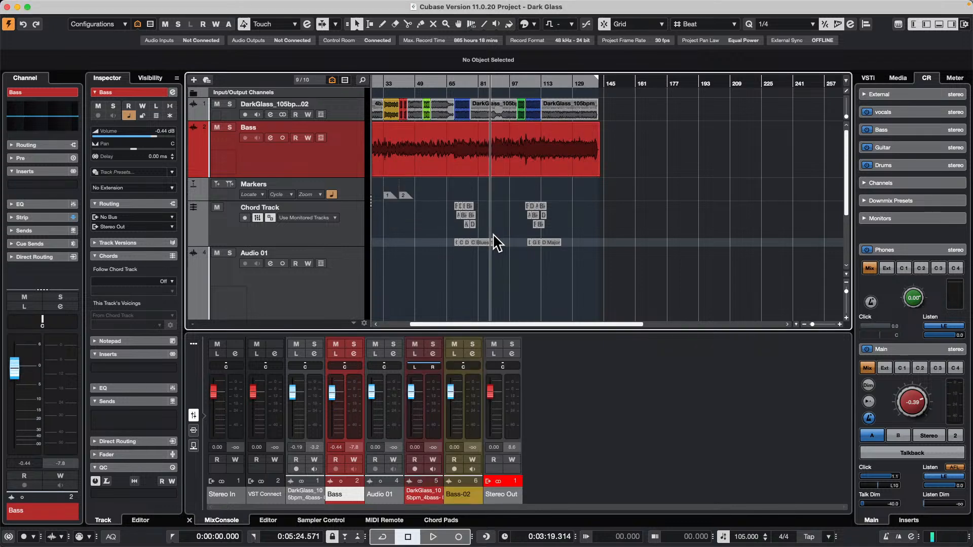
scroll(481, 243, down, 5)
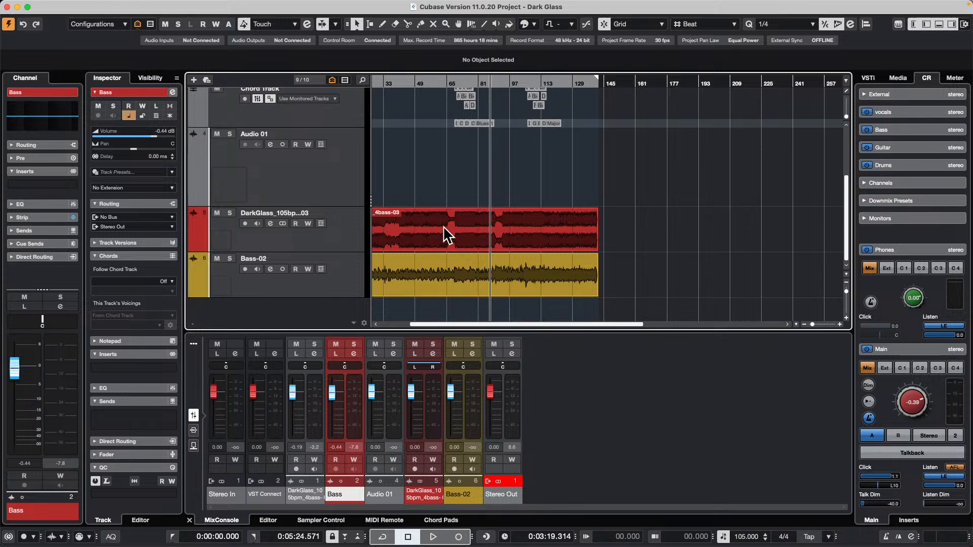
Reopen the Audio Mixdown settings, examine the effects options for multiple-channel export and leave without exporting.
click(71, 5)
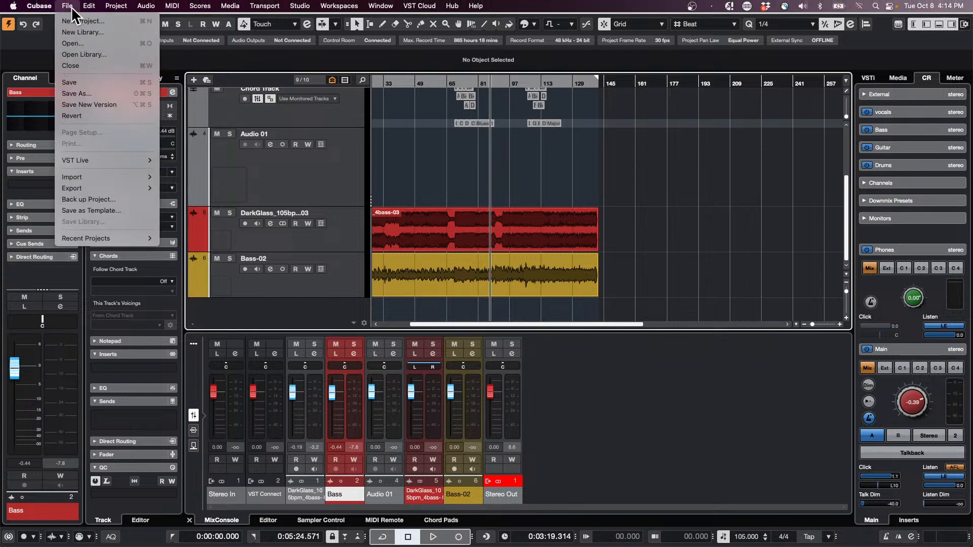
mouse_move(104, 191)
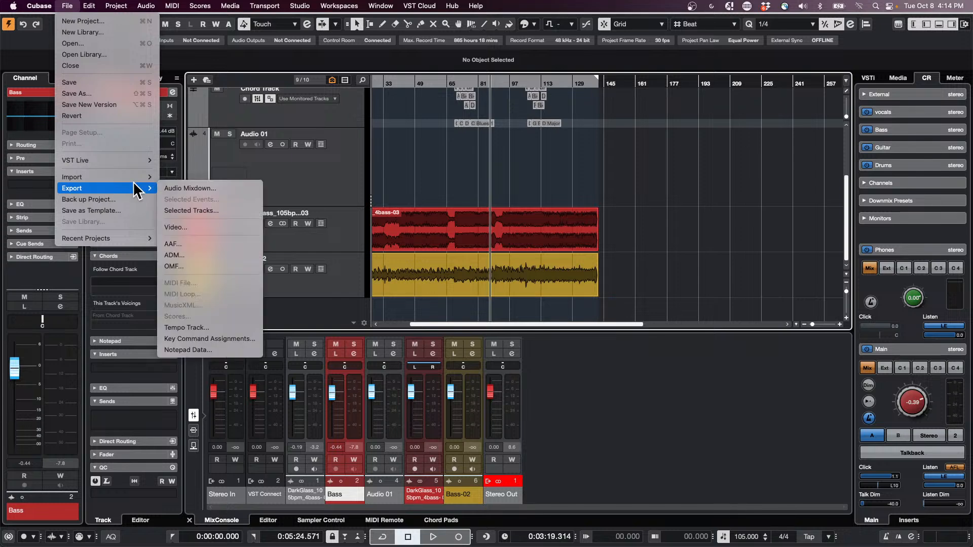
click(223, 189)
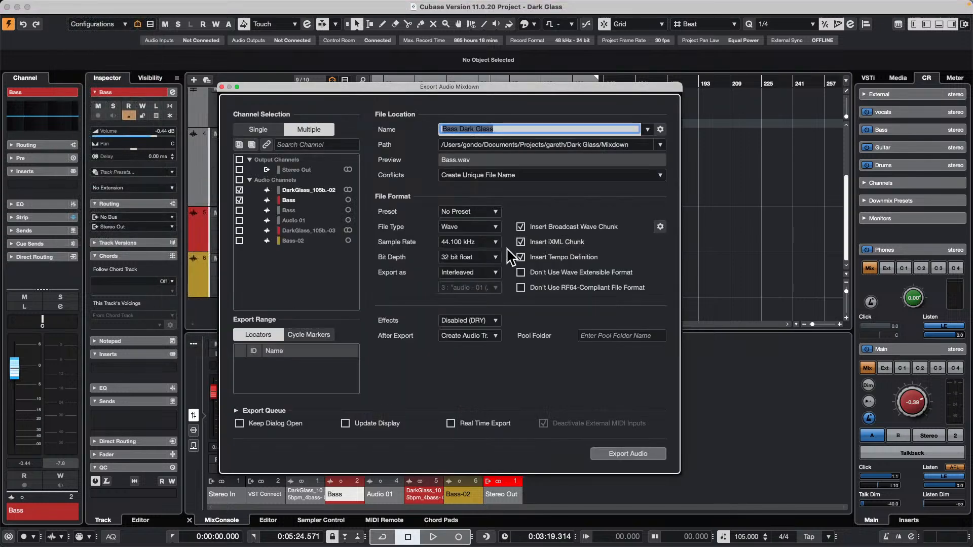
click(480, 320)
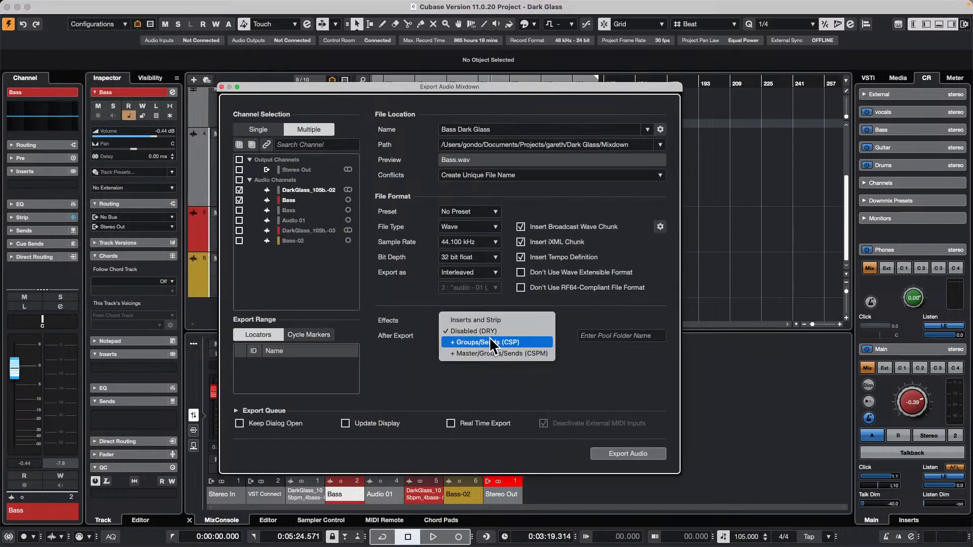
click(732, 280)
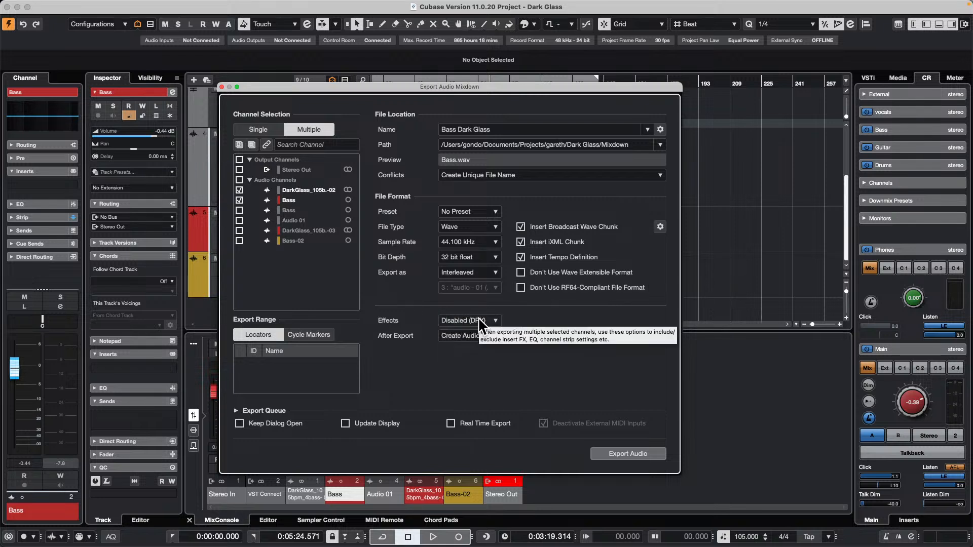
click(479, 318)
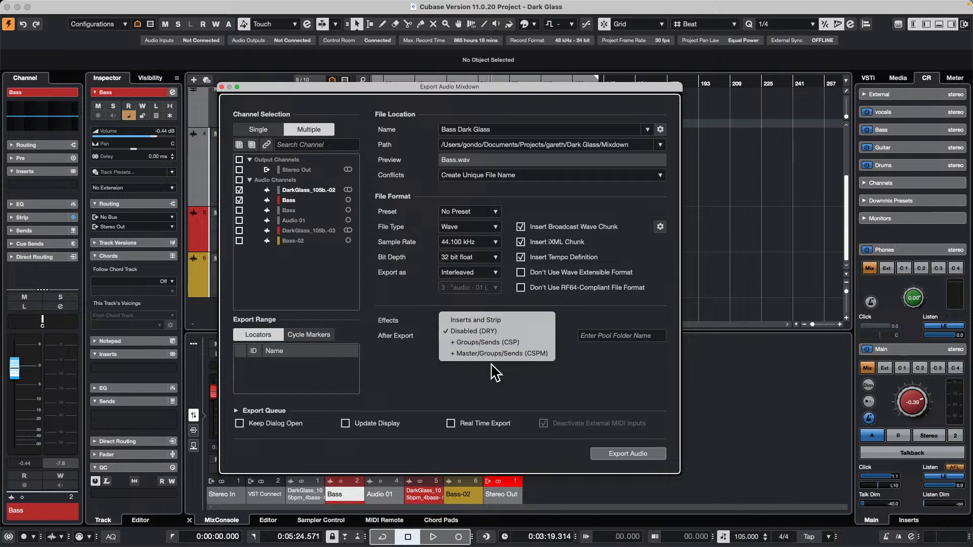
click(594, 371)
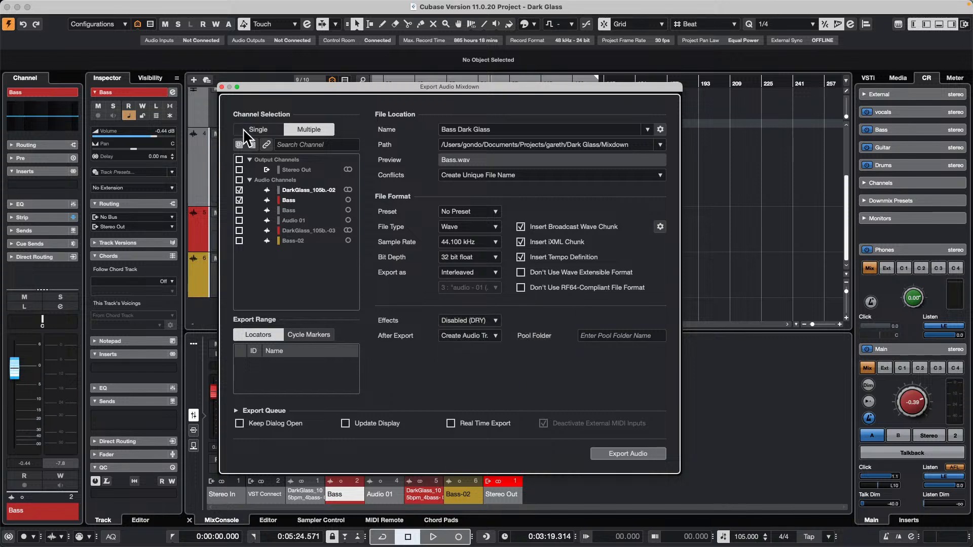
click(221, 87)
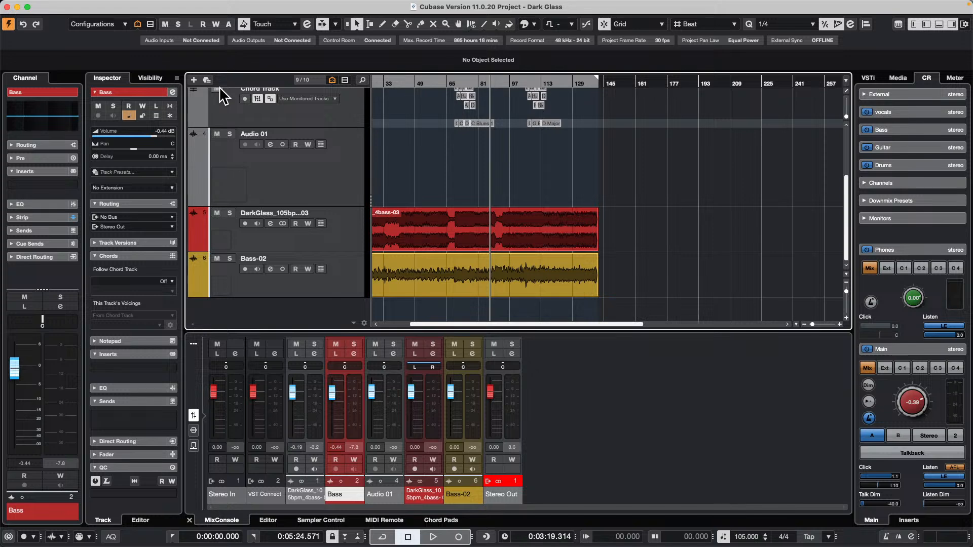
Remove the existing Chord Track located between the Markers and Audio 01 tracks.
click(418, 220)
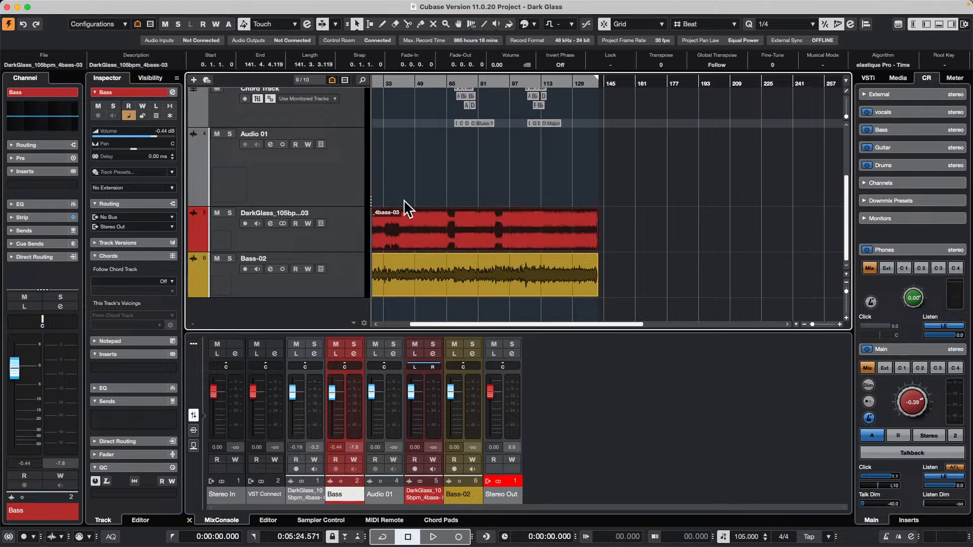
scroll(413, 207, up, 2)
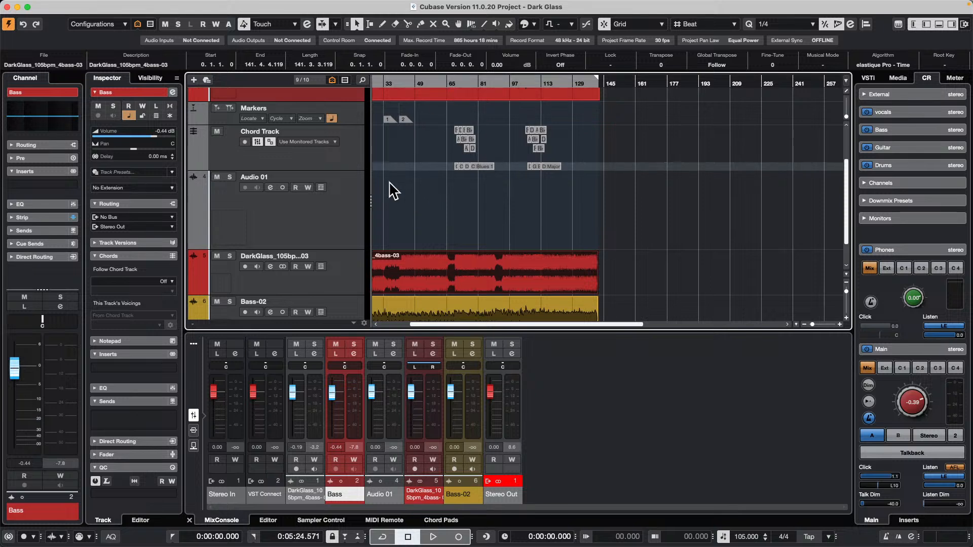
right_click(318, 127)
right_click(287, 152)
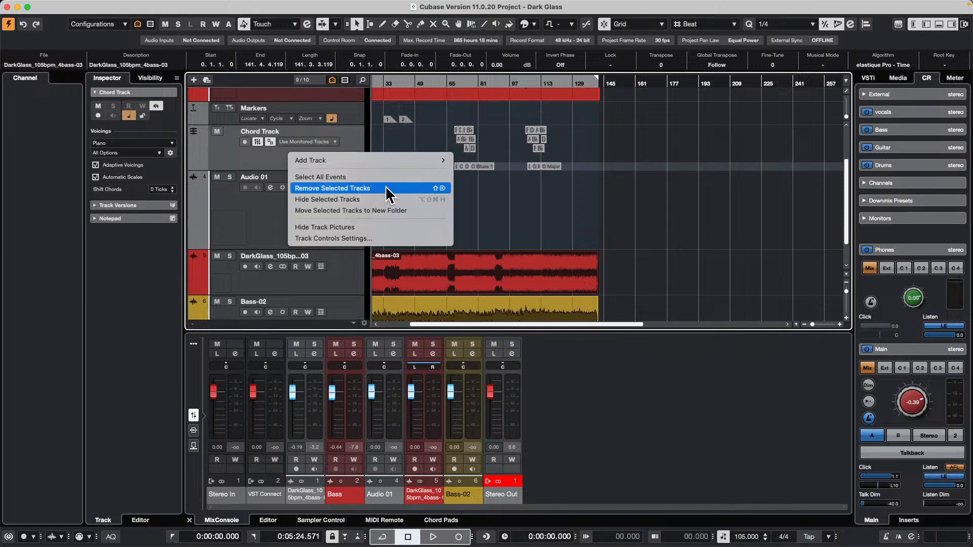
click(385, 188)
click(349, 236)
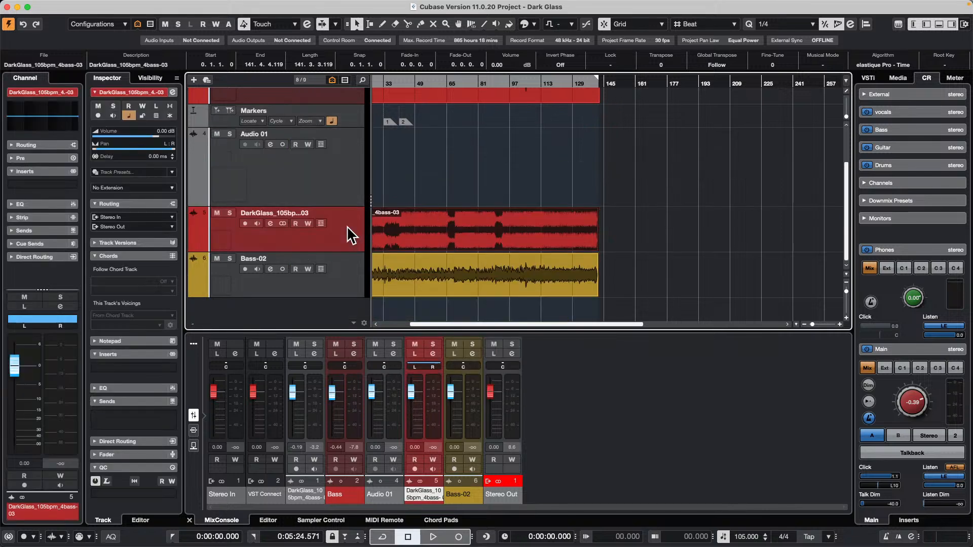
right_click(348, 227)
mouse_move(446, 234)
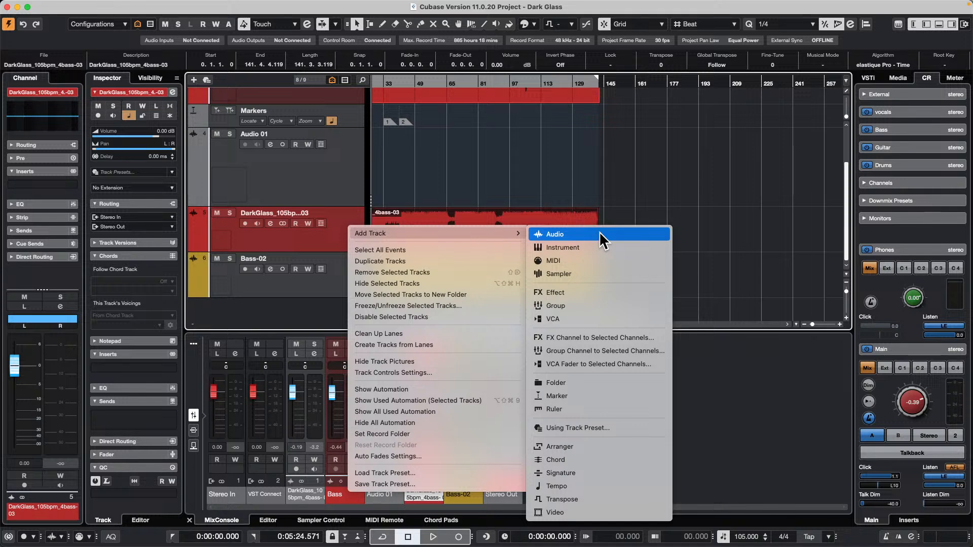
click(343, 240)
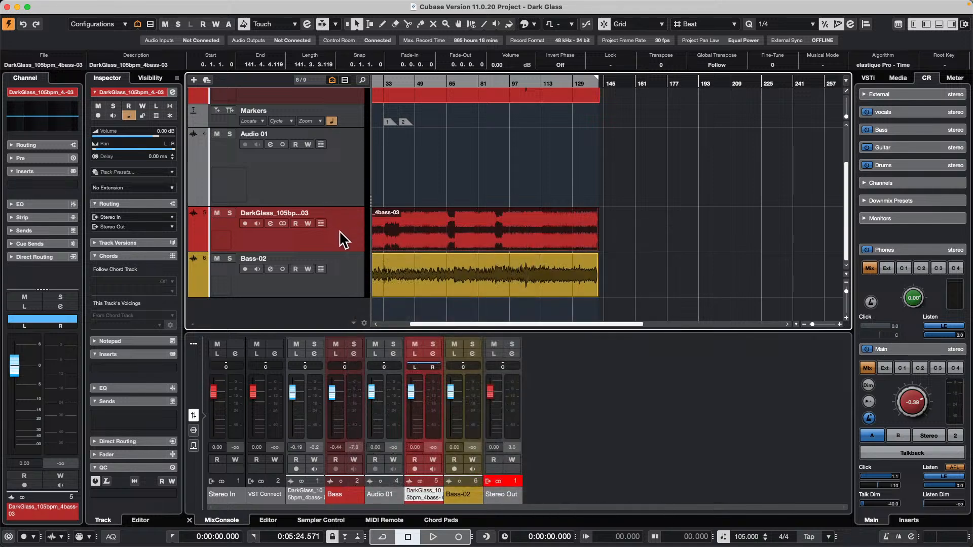
Create chord events from the selected DarkGlass_105bpm_4bass-03 audio event and look over the chords at the start of the song.
mouse_move(78, 5)
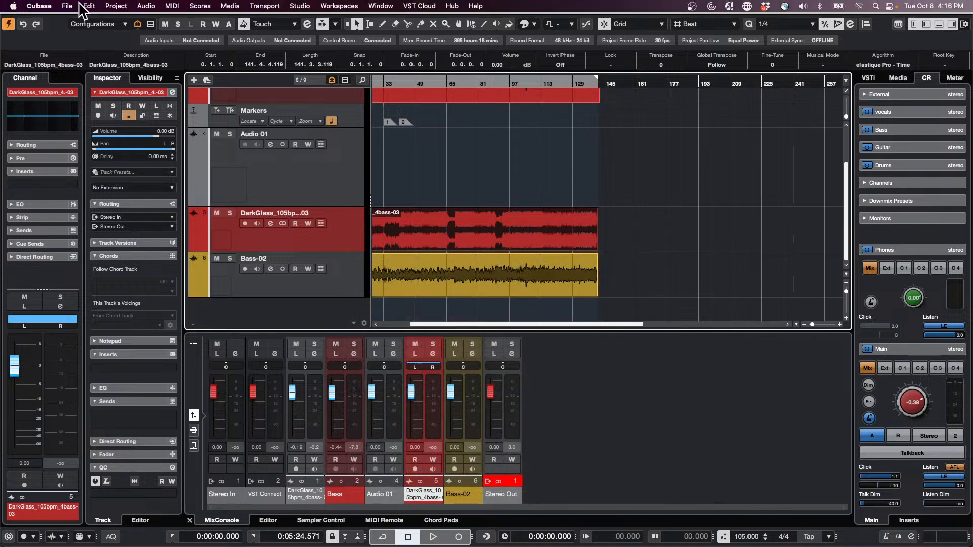
click(108, 6)
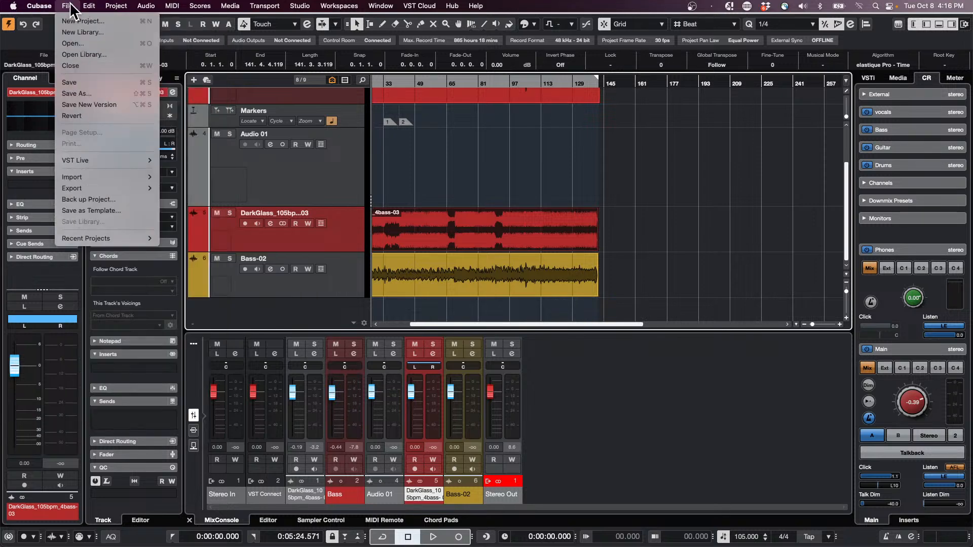
mouse_move(116, 6)
mouse_move(112, 234)
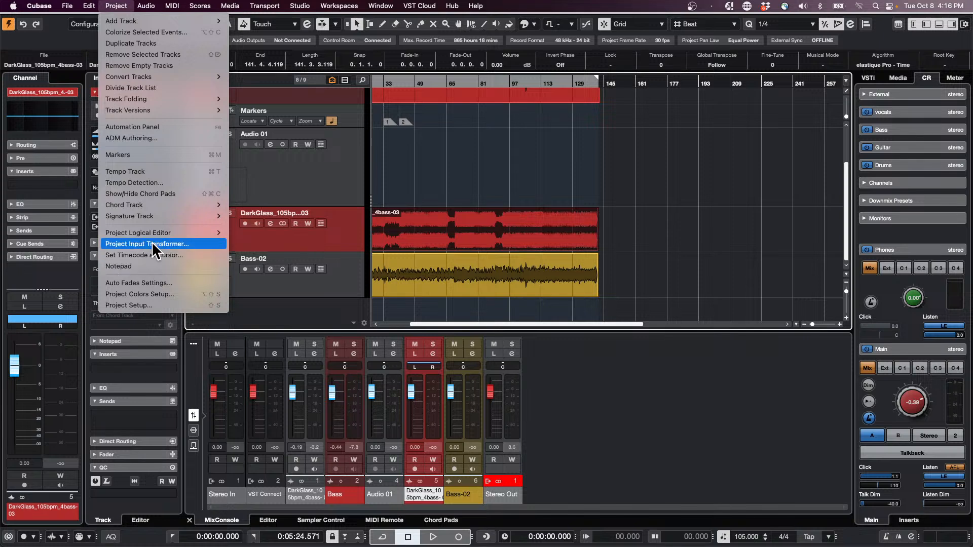
mouse_move(161, 203)
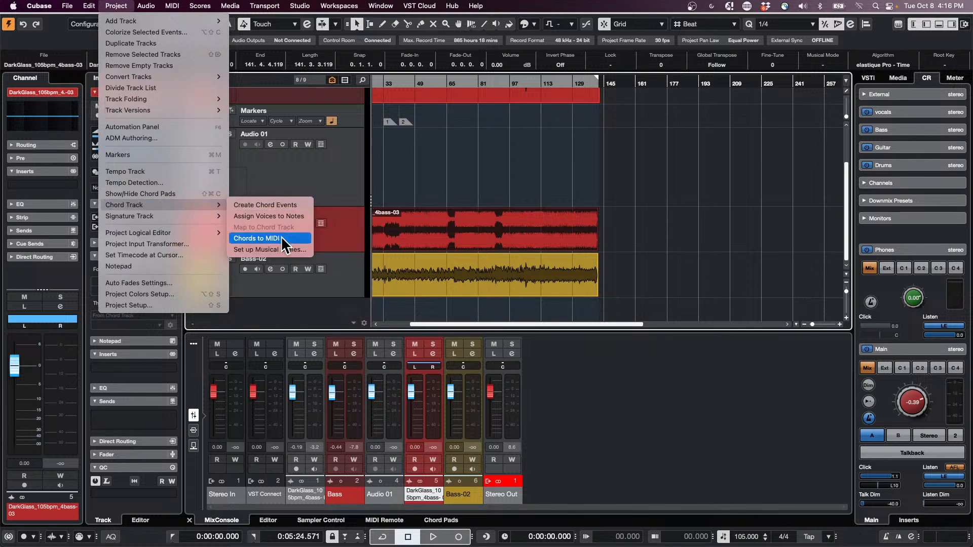
click(282, 205)
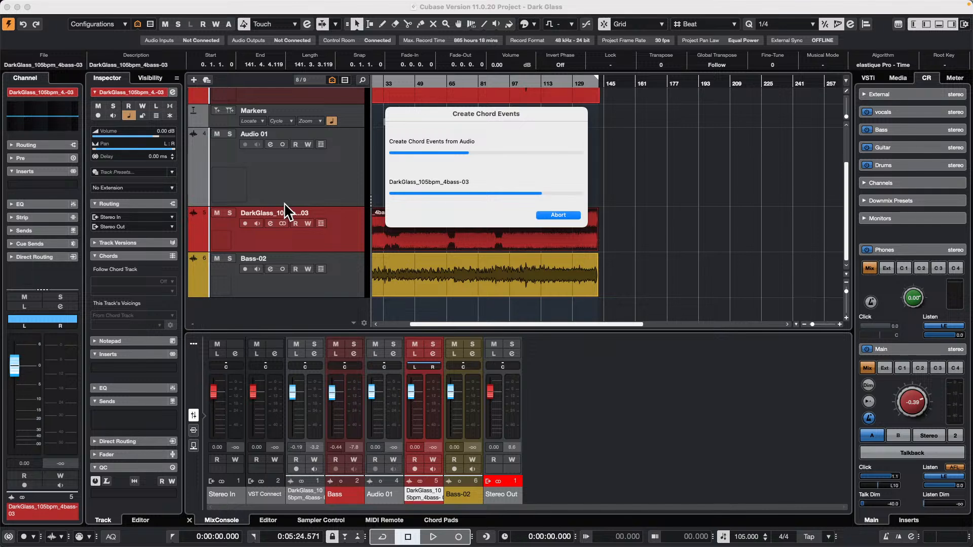
click(451, 212)
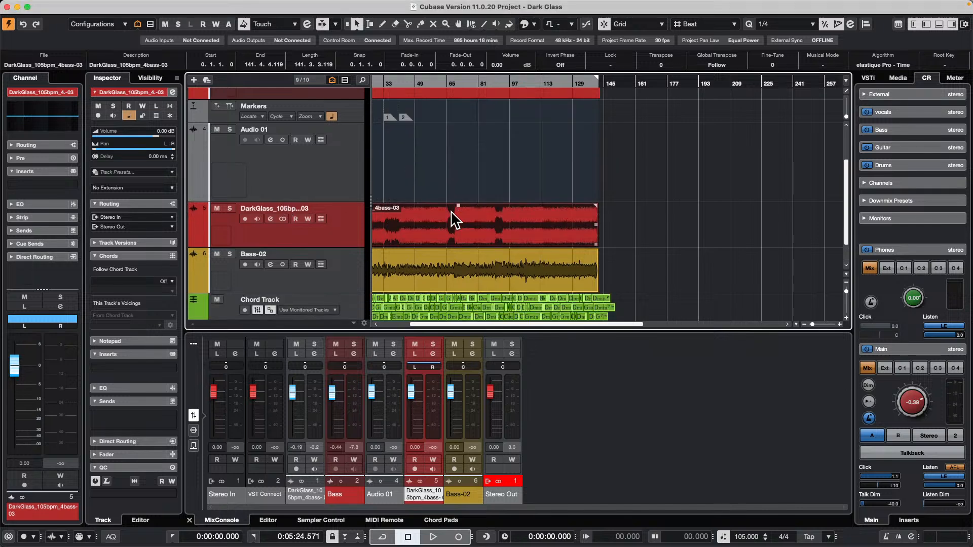
drag(396, 83, 333, 146)
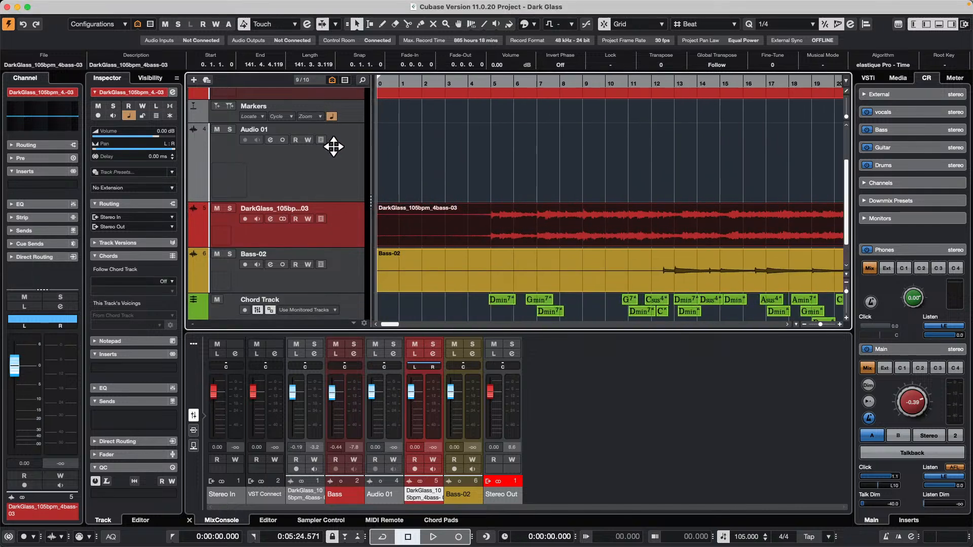
scroll(526, 180, down, 2)
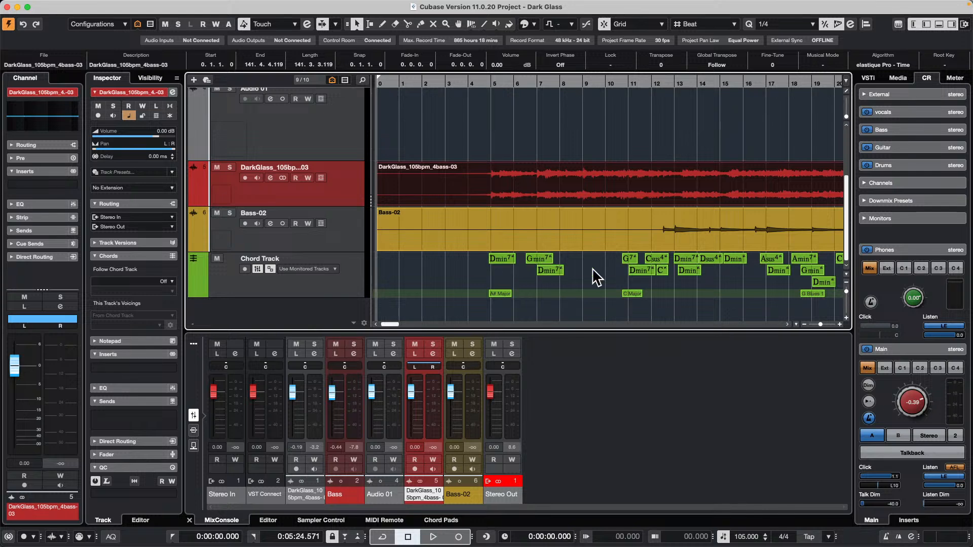
scroll(479, 253, up, 5)
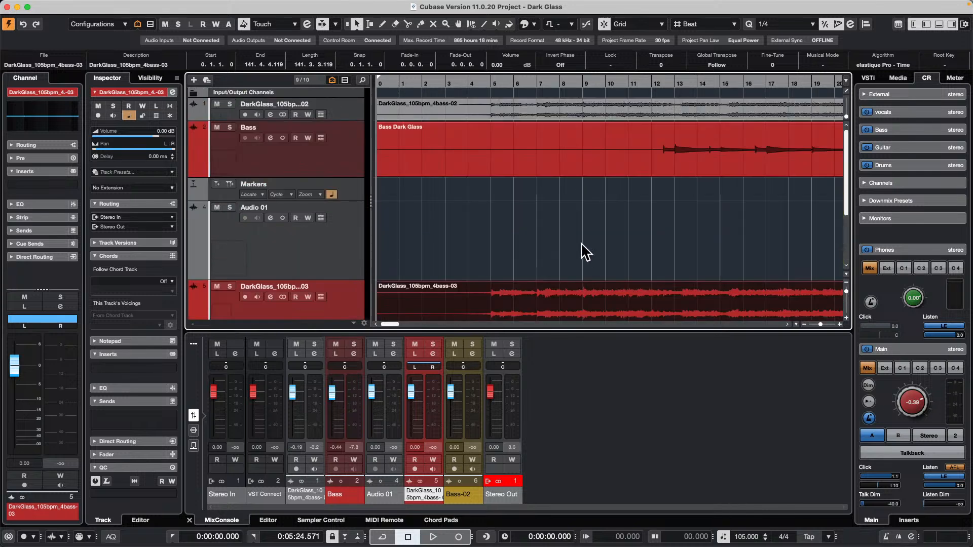
scroll(490, 162, down, 5)
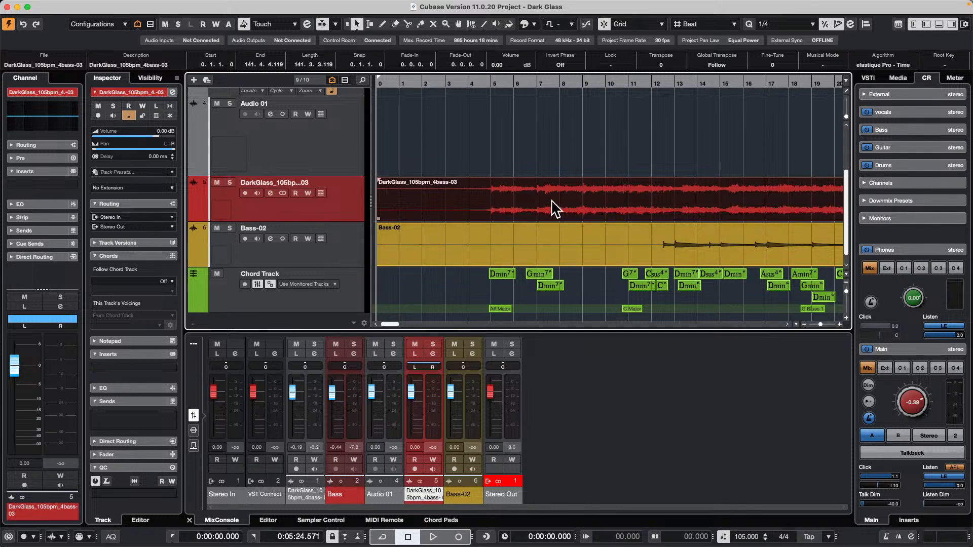
Open the equalizer in the DarkGlass_105bpm_4bass-03 channel settings and enable a low-cut filter at 152.8 Hz.
click(434, 354)
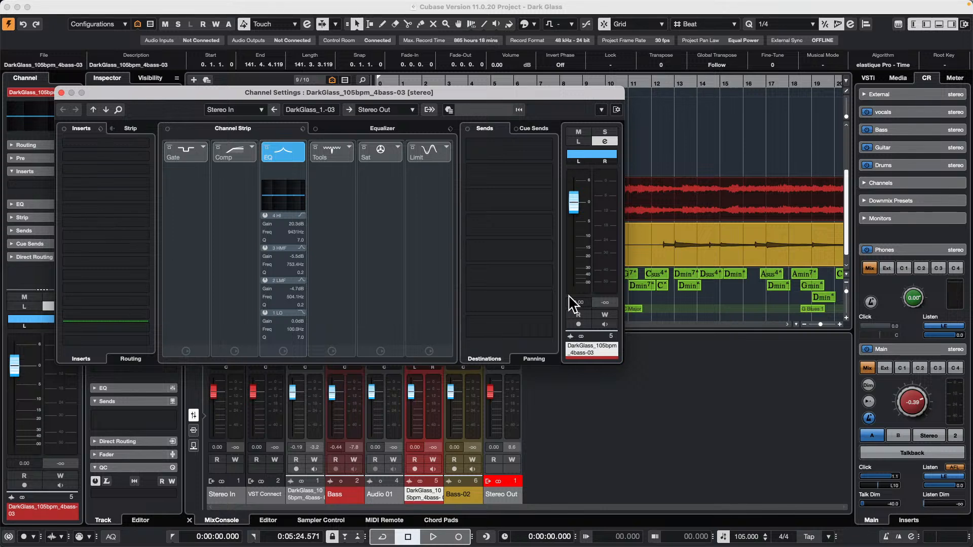
click(379, 128)
drag(391, 97, 597, 85)
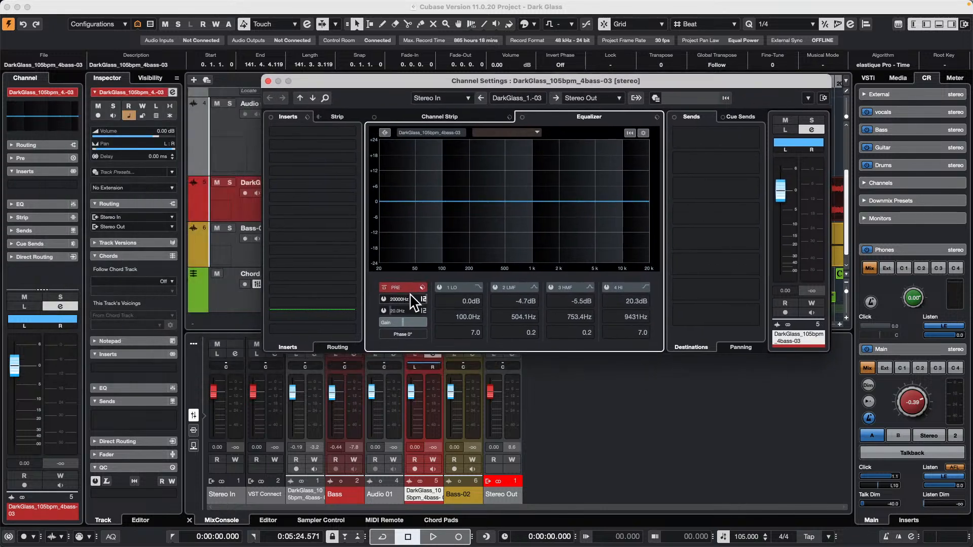
click(384, 310)
drag(390, 306, 401, 309)
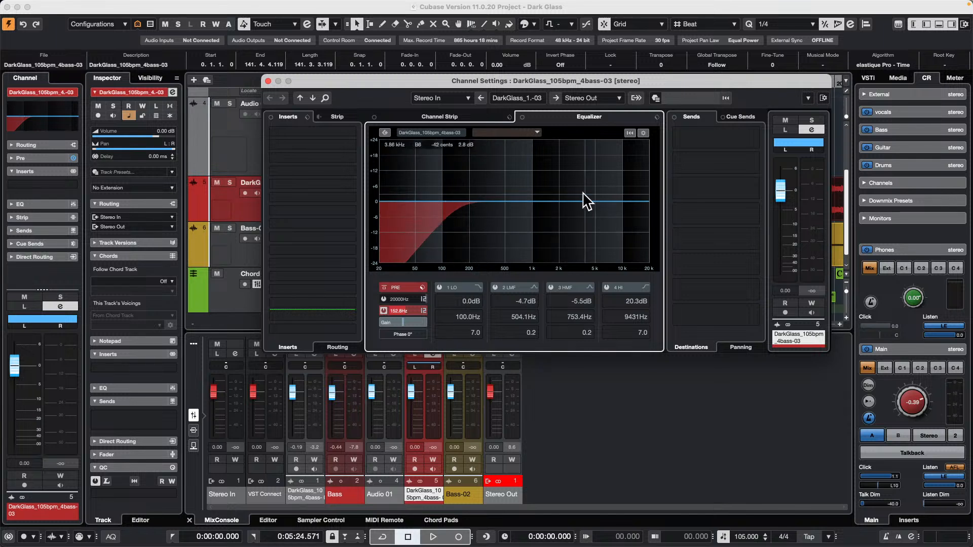
Add a 3 HMF equalizer boost at note D5 (1175 Hz) with 7.5 dB gain and a Q of 3.8.
drag(539, 202, 537, 192)
drag(583, 332, 558, 336)
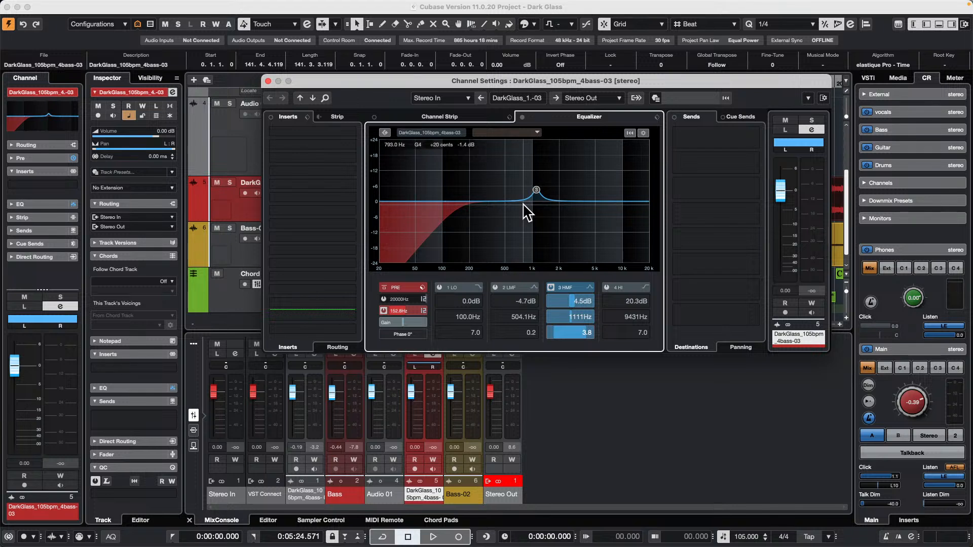
double_click(588, 318)
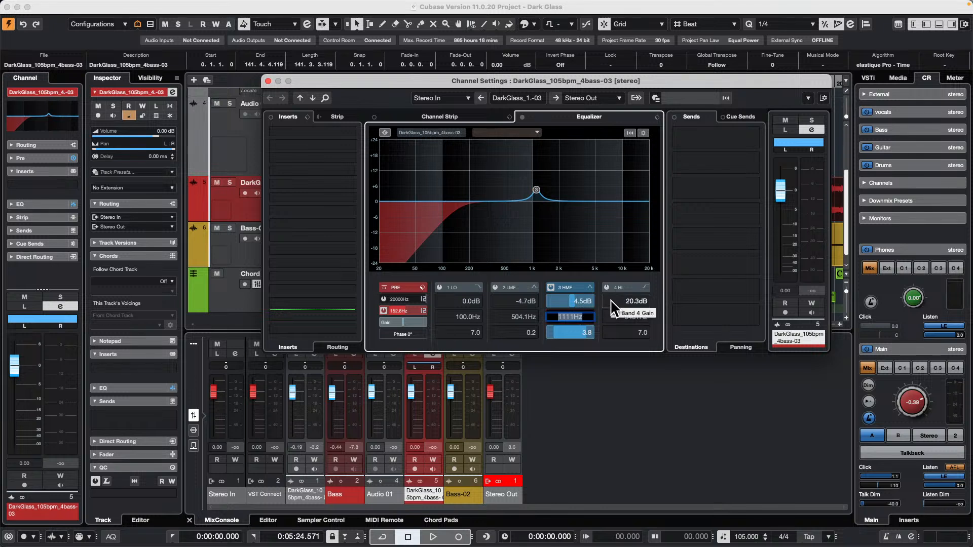
text(d5)
key(Return)
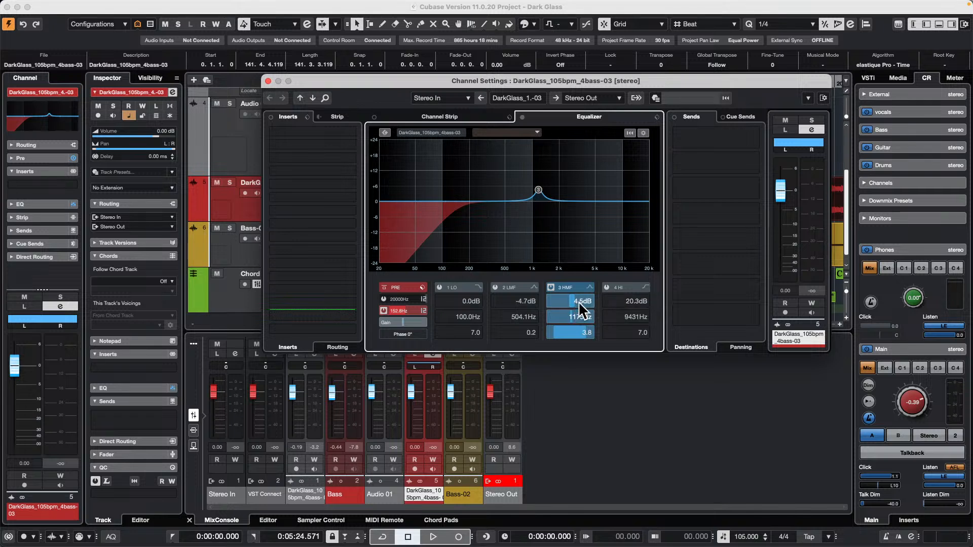
scroll(578, 301, up, 15)
Set the 2 LMF band's frequency by note name to a D at 293.7 Hz and enable the band.
double_click(515, 314)
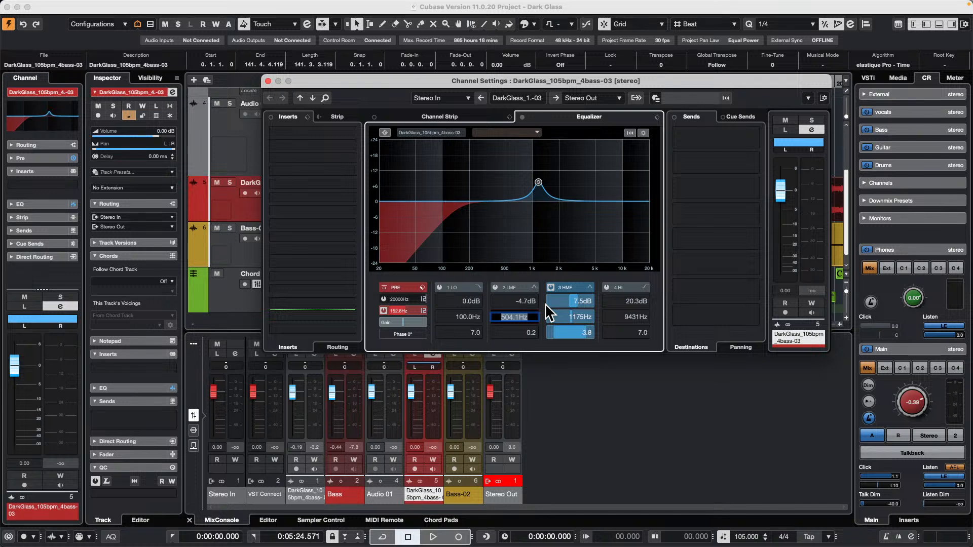
text(d)
text(4)
key(Return)
click(496, 288)
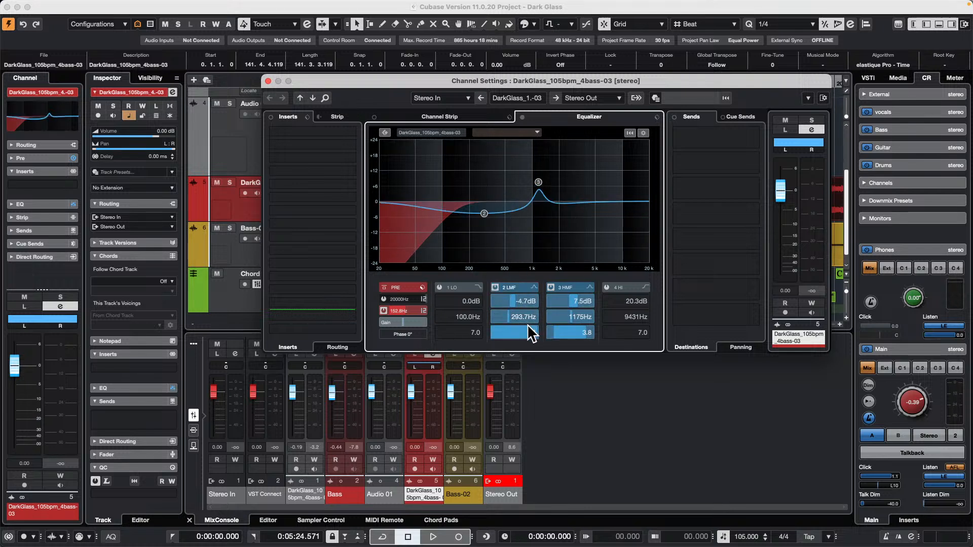
Narrow the 2 LMF band to a Q of 12.0 and cut its gain to -12.1 dB.
scroll(513, 330, down, 2)
scroll(512, 330, up, 5)
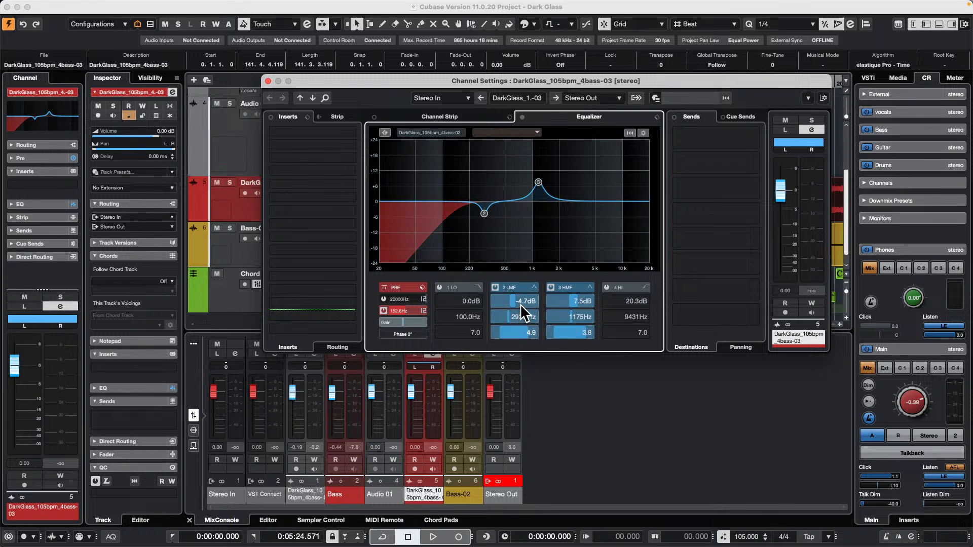
scroll(519, 302, down, 10)
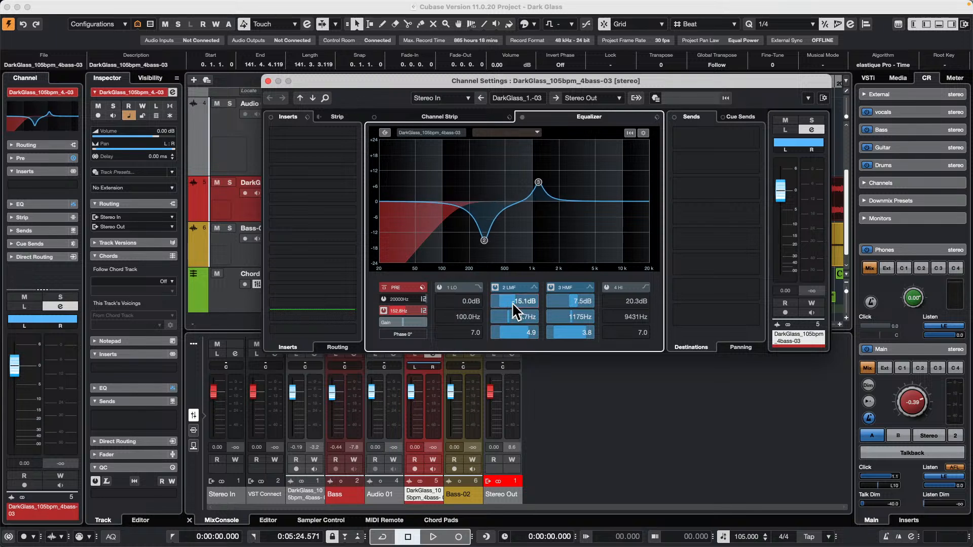
scroll(517, 301, down, 1)
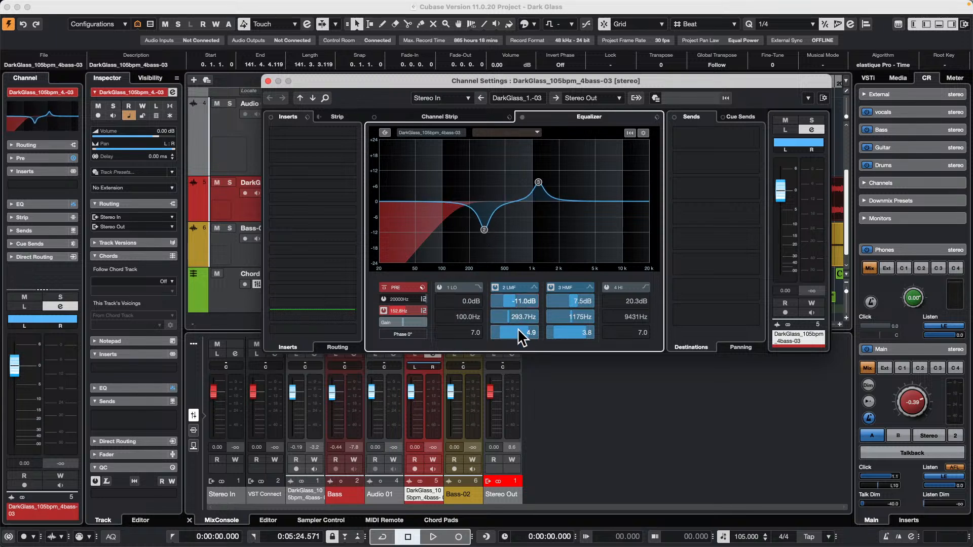
scroll(517, 329, up, 10)
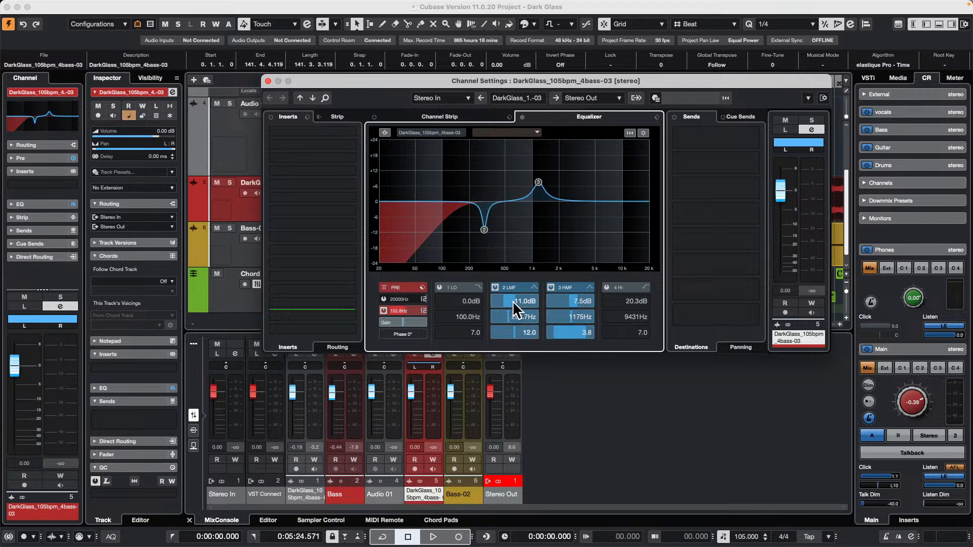
scroll(519, 299, down, 3)
Open the 2 LMF band's frequency value for editing.
double_click(512, 314)
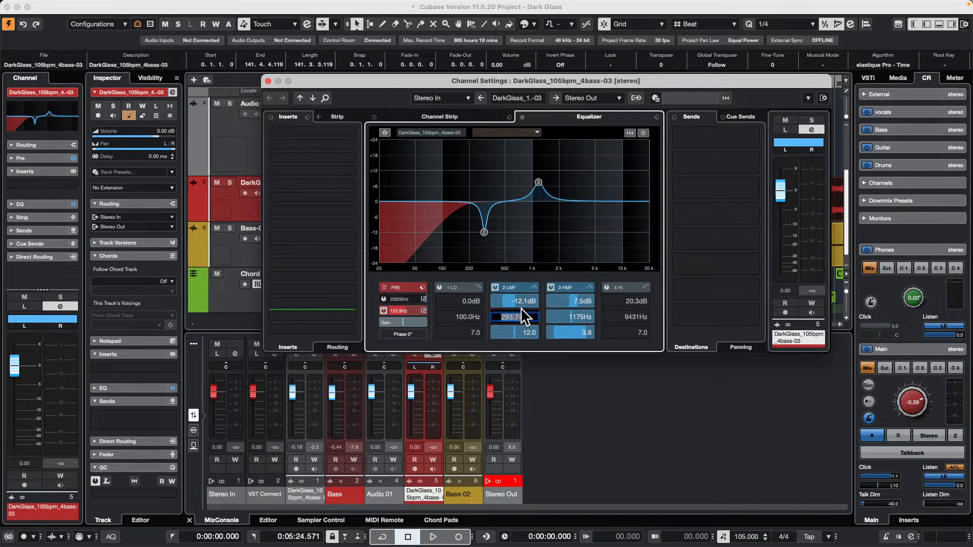